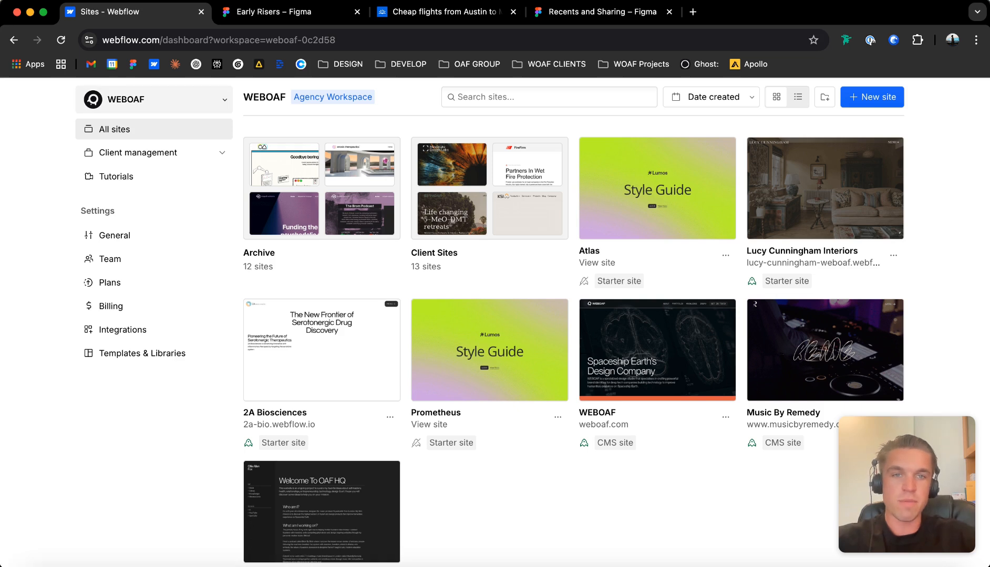
left_click(153, 99)
scroll(155, 204, "down", 5)
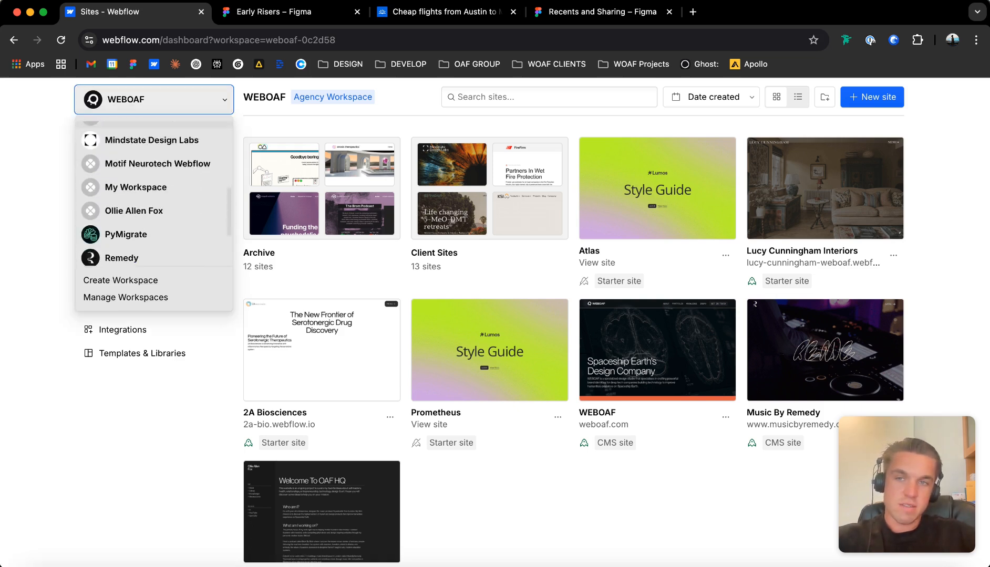
scroll(153, 204, "up", 10)
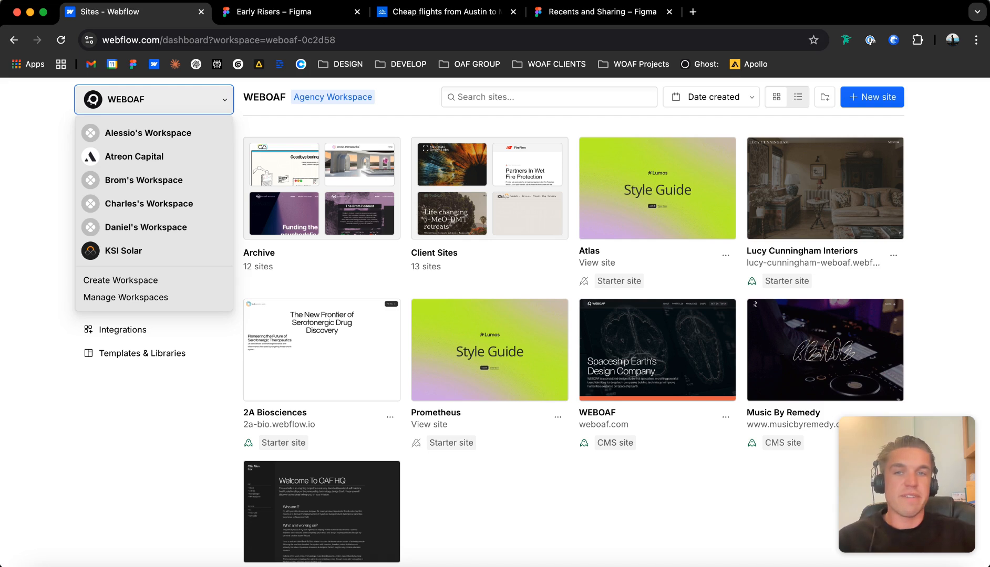
left_click(488, 316)
scroll(491, 294, "up", 2)
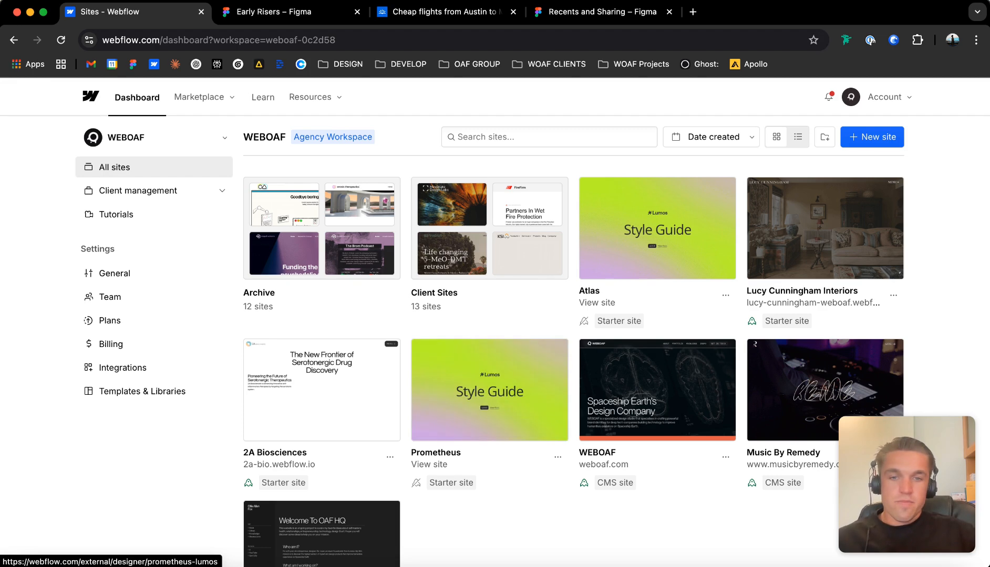
scroll(490, 389, "down", 3)
scroll(489, 389, "up", 3)
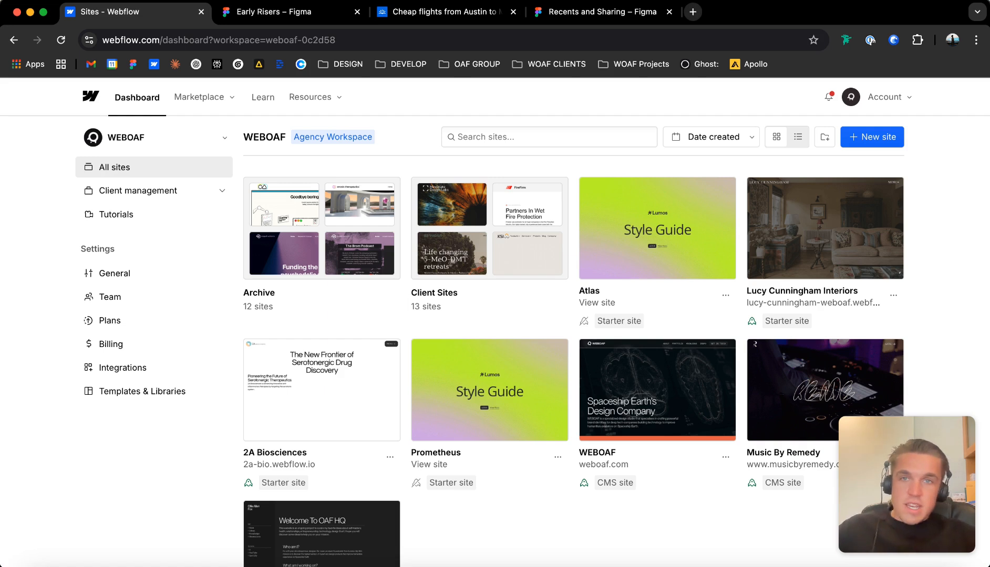
Open the bookmarked Lumos Docs site in a new browser tab.
left_click(693, 11)
left_click(401, 64)
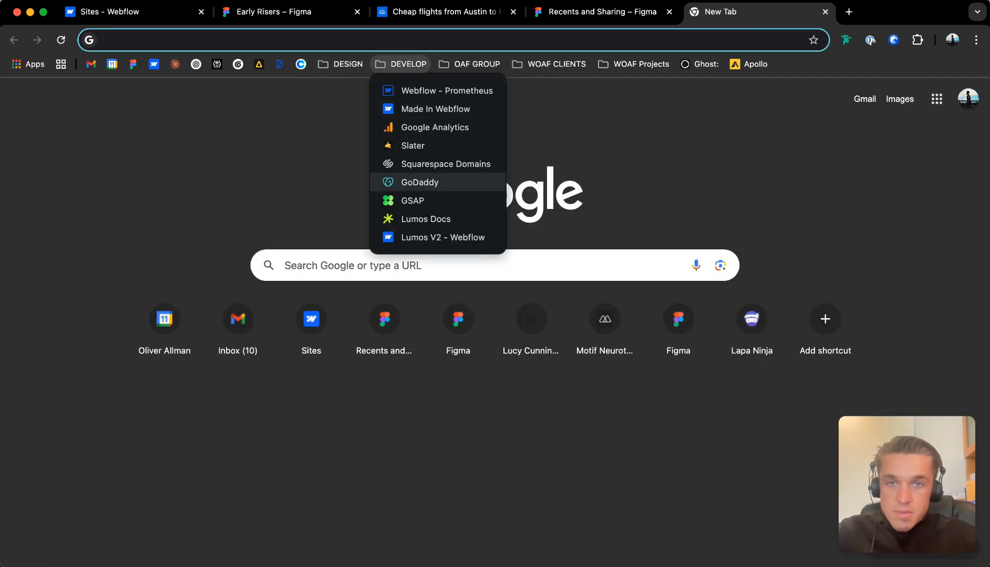
left_click(425, 219)
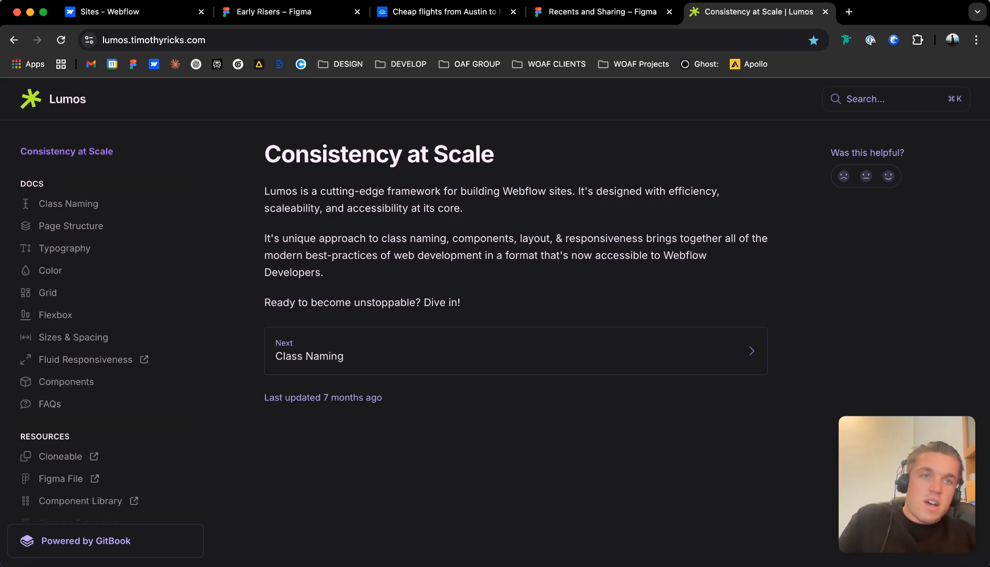
Open the ksi.solar website in a new browser tab.
key("ctrl+t")
type("ksi.solar")
key("Return")
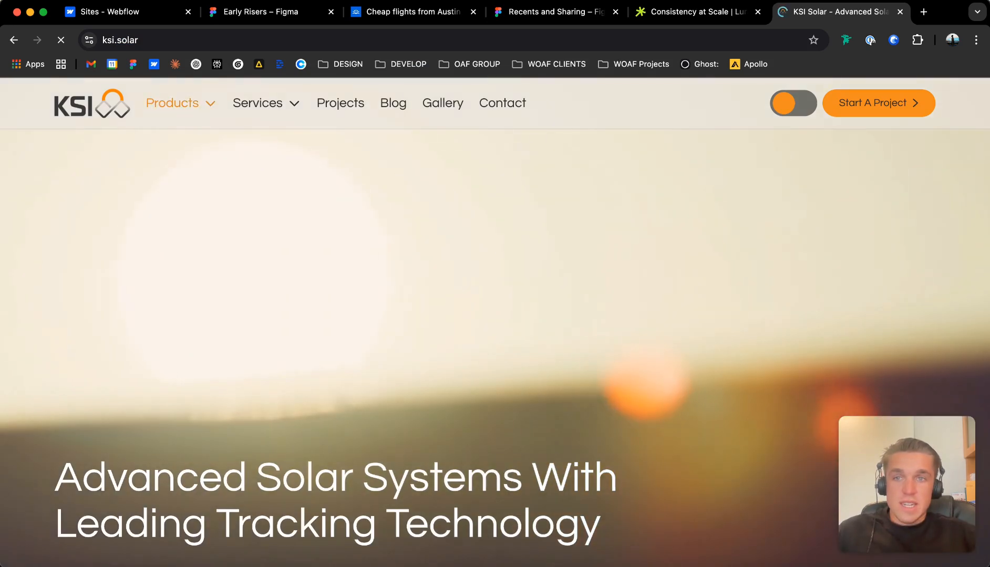
mouse_move(180, 103)
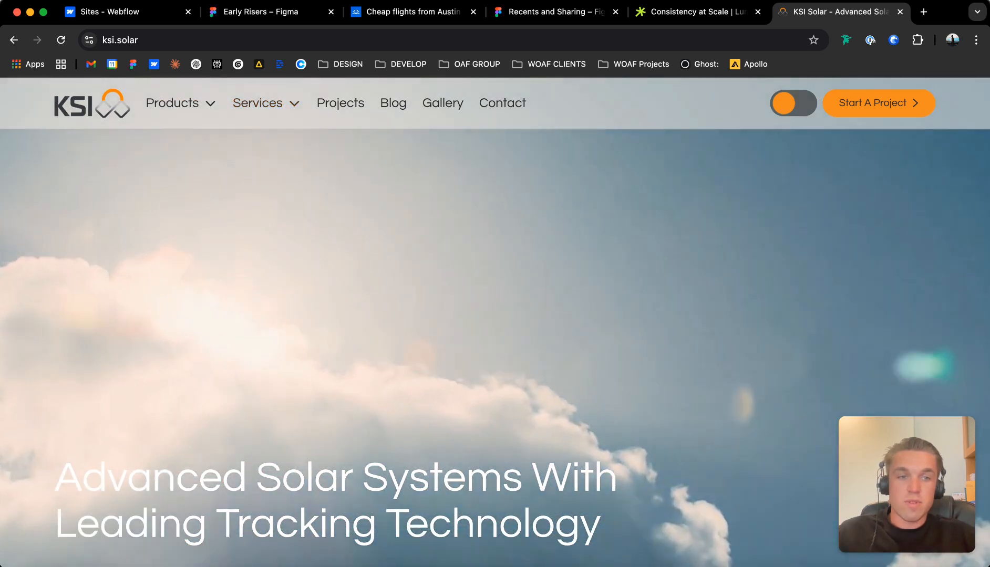
Examine the KSI Solar homepage from the hero to the product sections, including its theme toggle and navigation dropdowns.
scroll(494, 315, "down", 5)
scroll(495, 315, "up", 5)
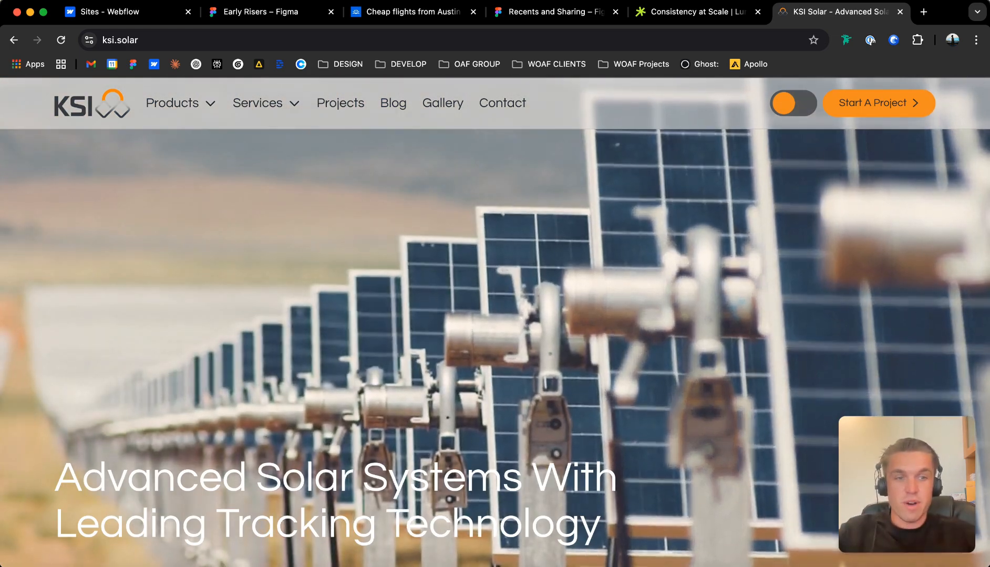
scroll(495, 321, "down", 10)
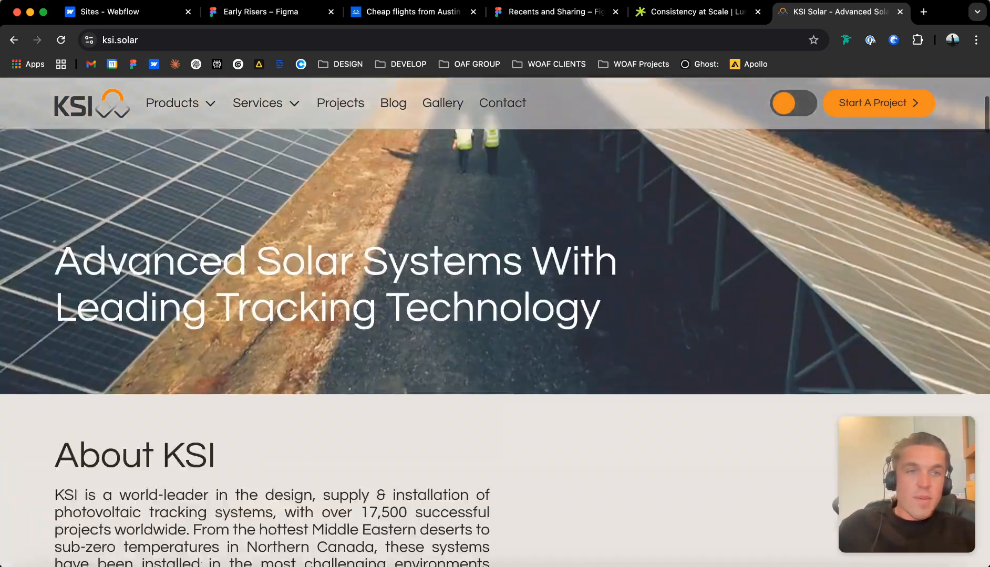
scroll(495, 322, "down", 7)
scroll(495, 321, "down", 15)
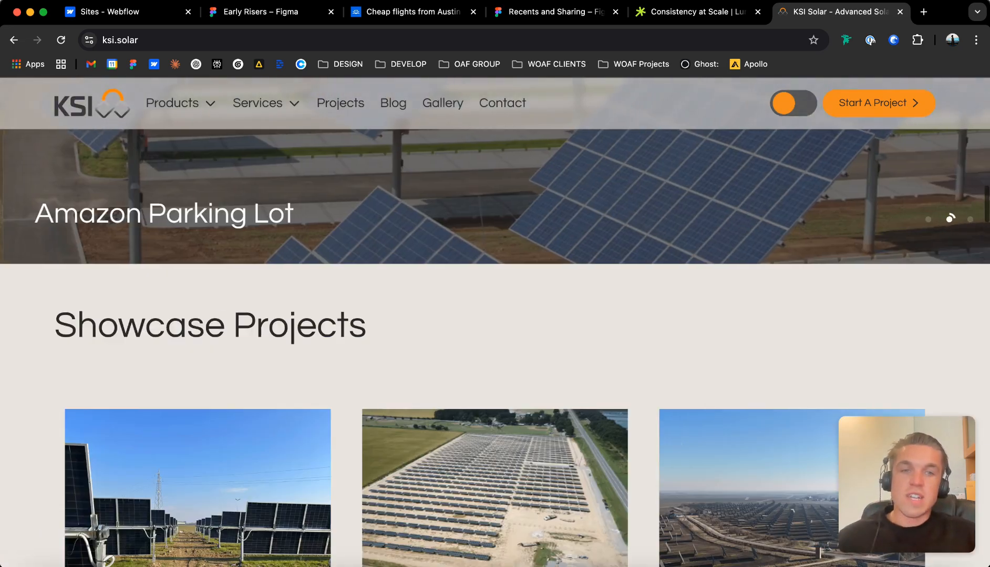
scroll(495, 322, "down", 5)
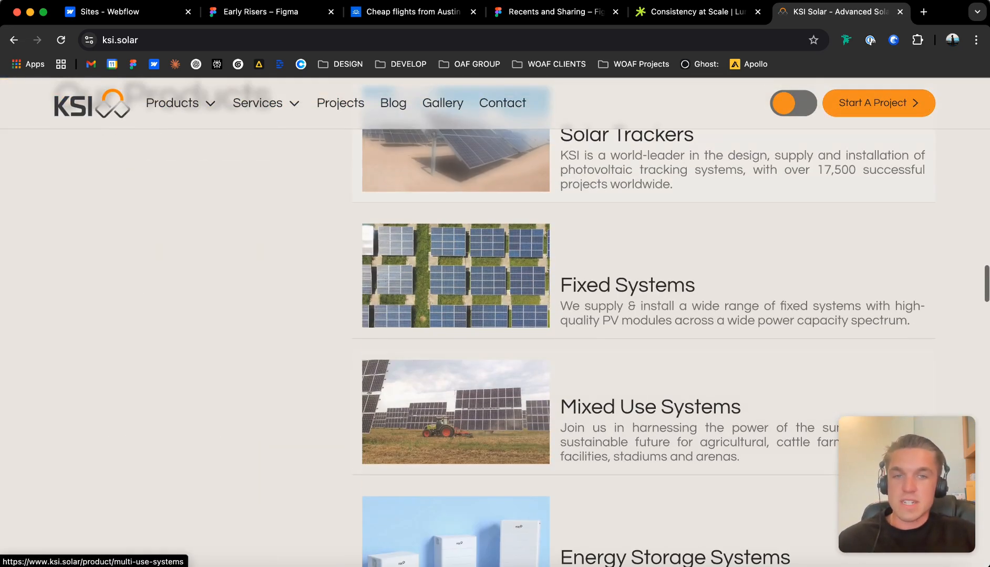
left_click(793, 103)
left_click(794, 103)
scroll(683, 276, "up", 20)
scroll(495, 322, "up", 15)
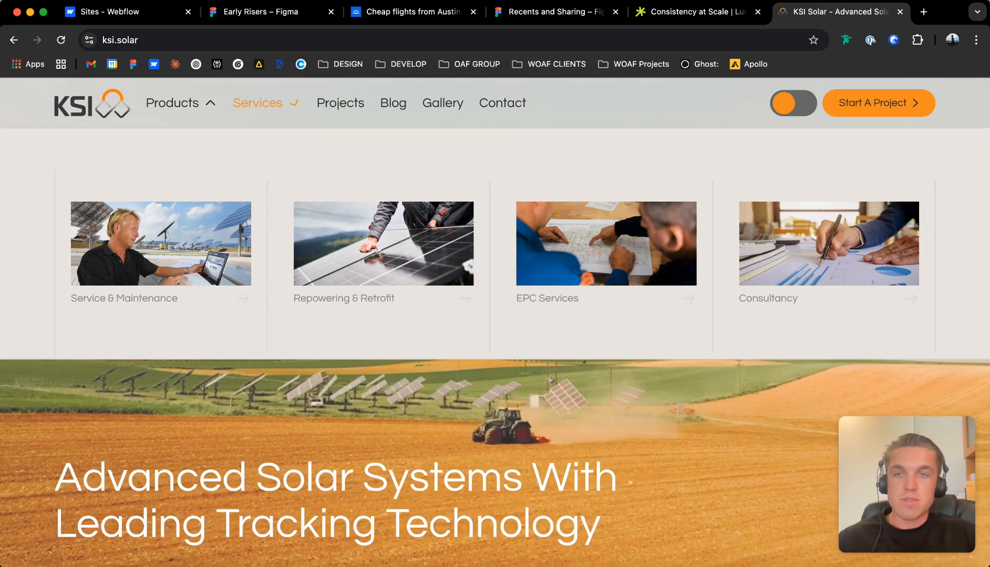
scroll(495, 321, "down", 5)
scroll(495, 321, "up", 5)
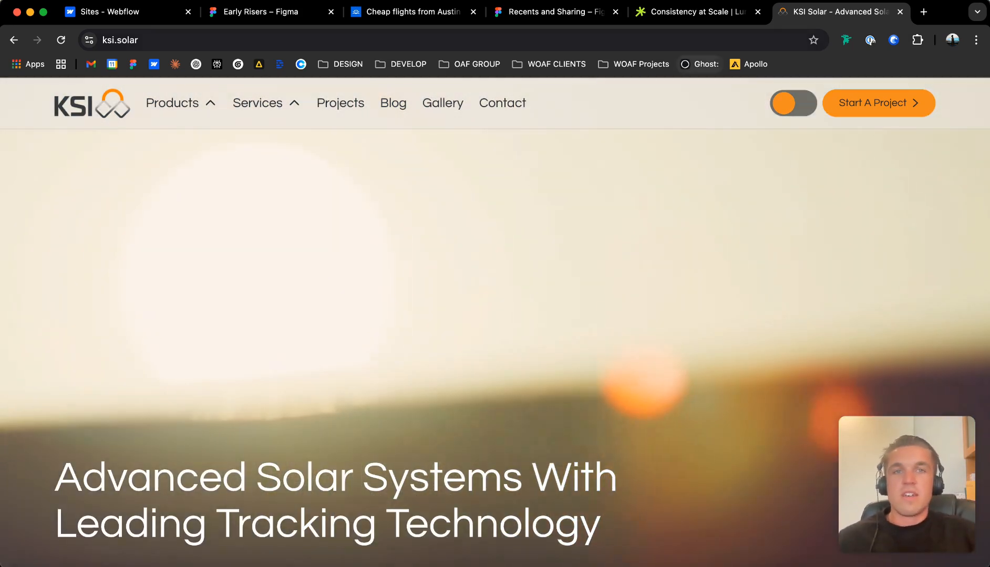
Close the KSI Solar site and open the Lumos V2 cloneable page linked from the Lumos documentation.
key("super+w")
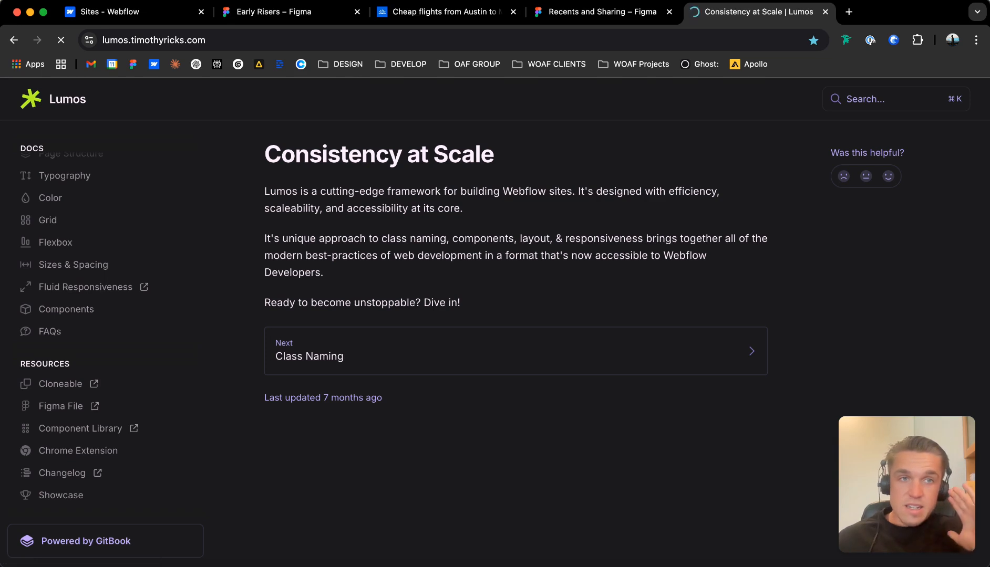
scroll(494, 322, "down", 4)
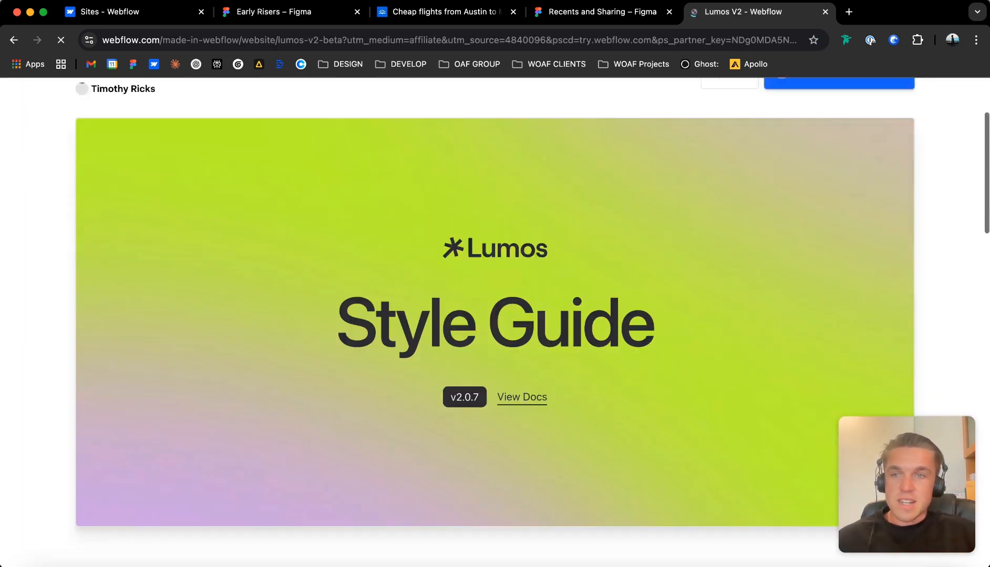
scroll(495, 322, "up", 5)
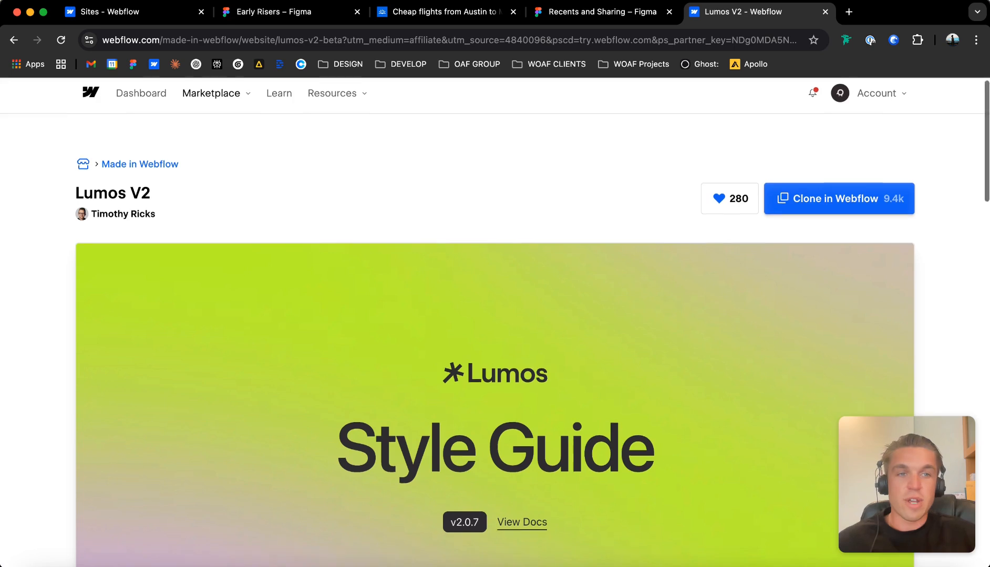
scroll(495, 322, "down", 8)
scroll(495, 322, "up", 10)
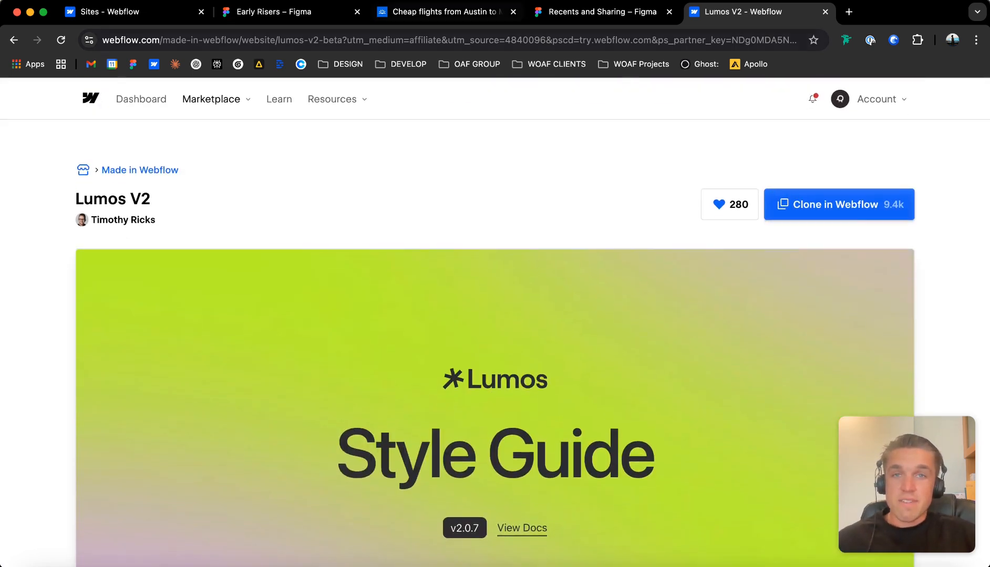
Duplicate the Prometheus site with its hosting, SEO and integration settings copied, and open the copy in the Designer.
left_click(138, 12)
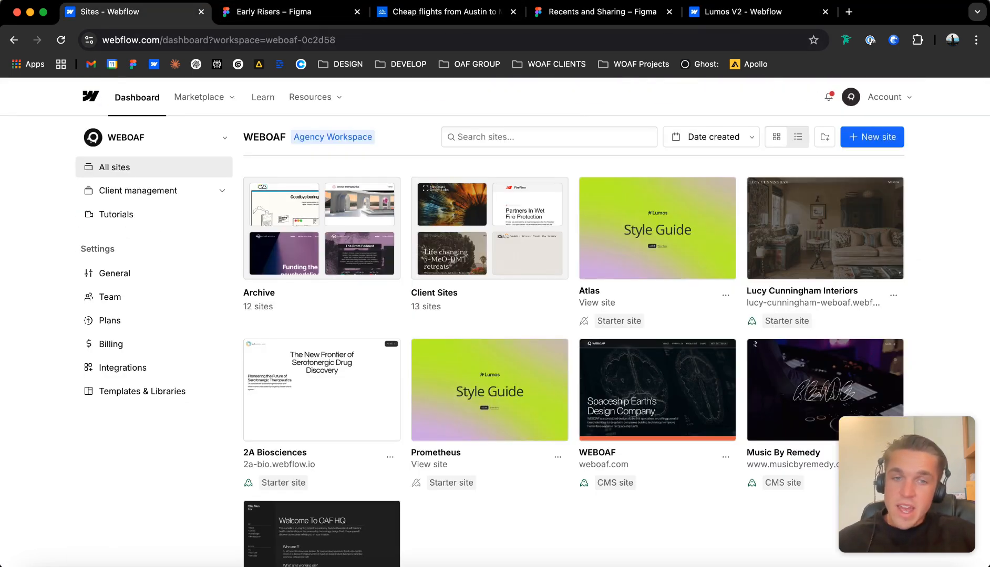
scroll(558, 415, "down", 2)
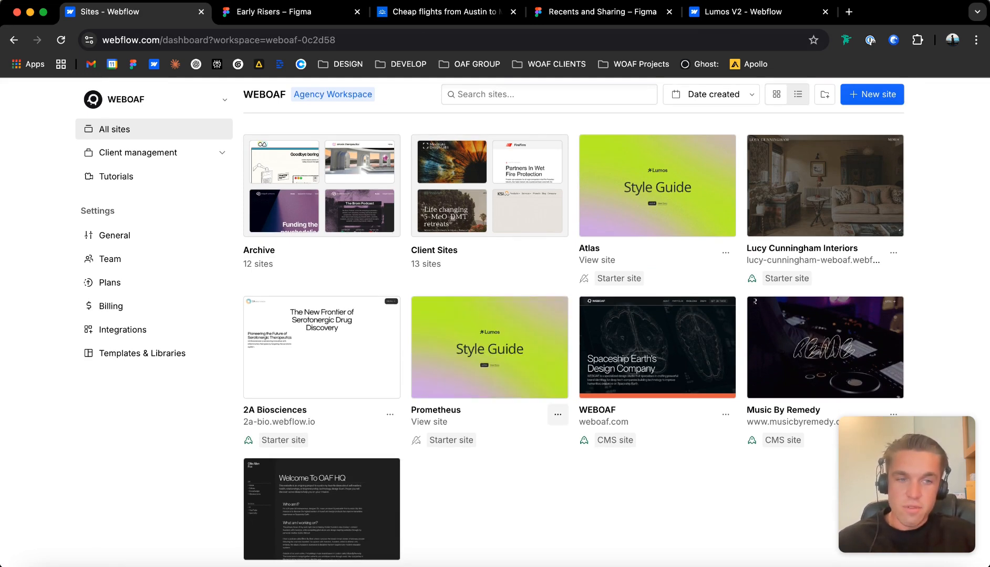
mouse_move(494, 351)
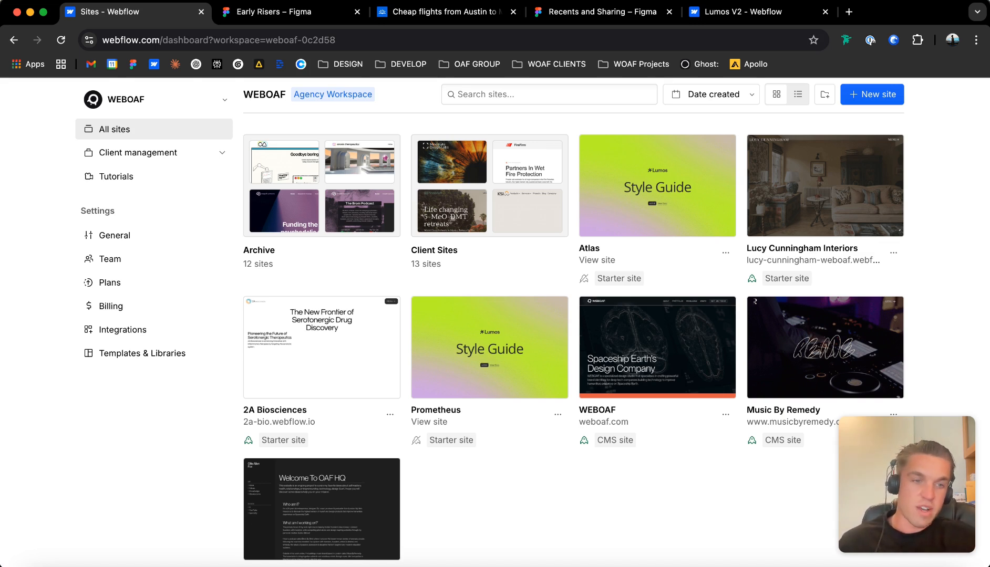
left_click(554, 310)
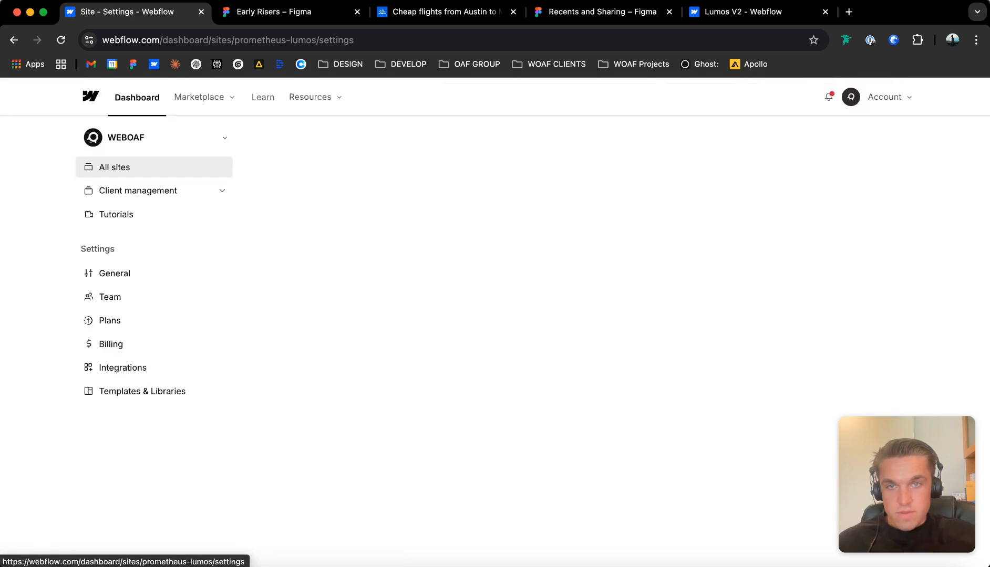
left_click(669, 137)
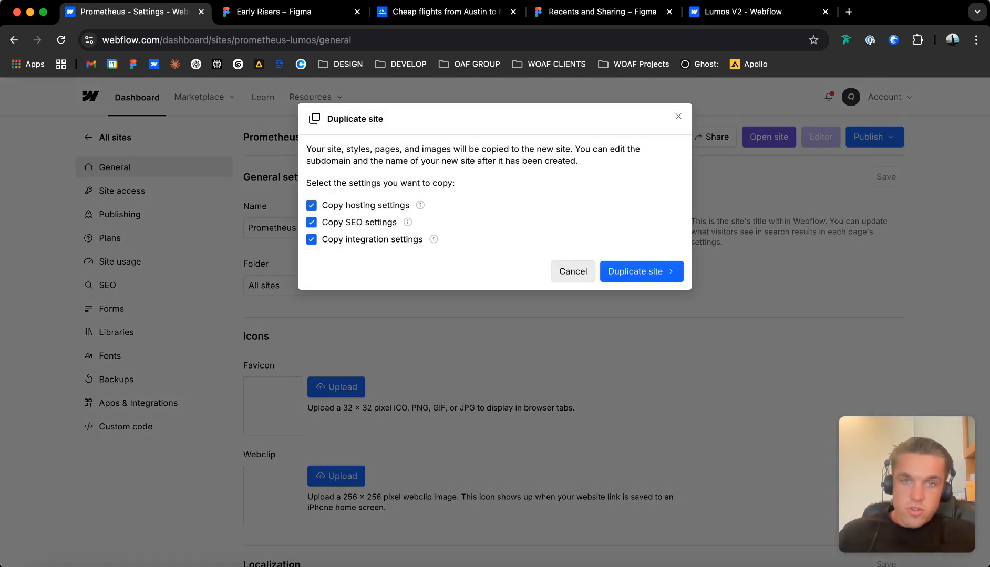
left_click(636, 272)
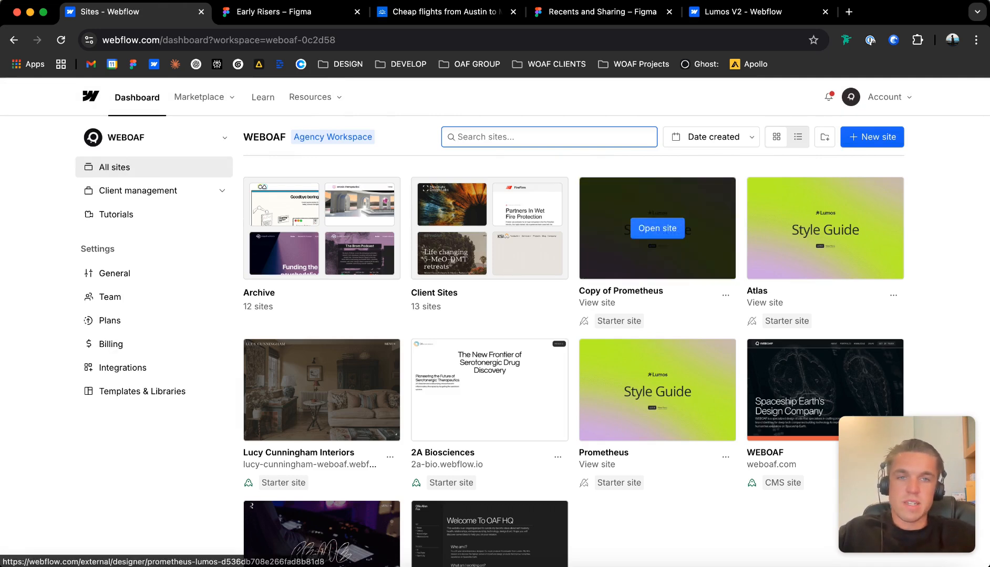
left_click(657, 229)
Switch to the Early Risers file in Figma and examine the header and hero section of the early-risers-v1 frame.
left_click(292, 12)
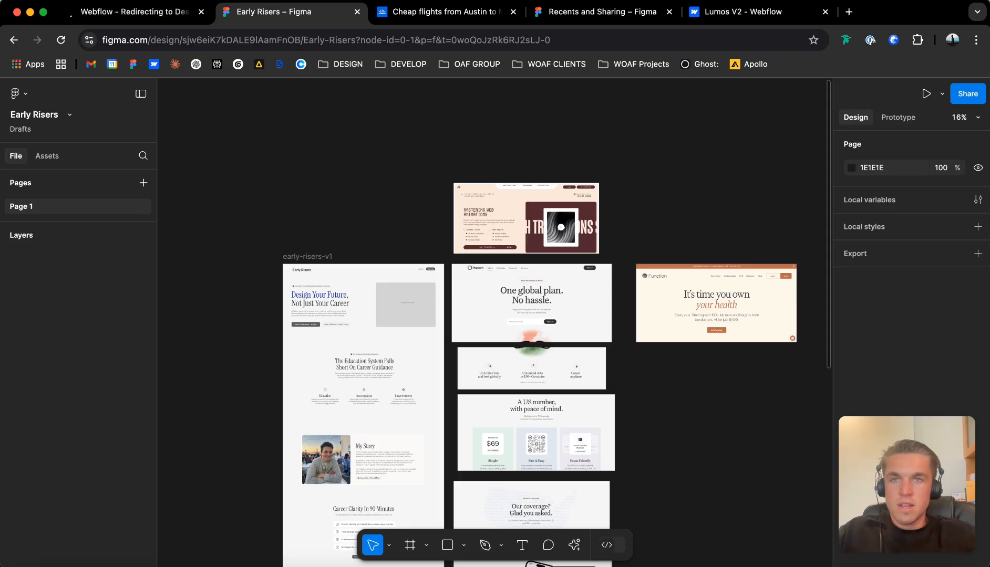
scroll(535, 431, "down", 2)
scroll(473, 315, "left", 3)
scroll(419, 240, "up", 6)
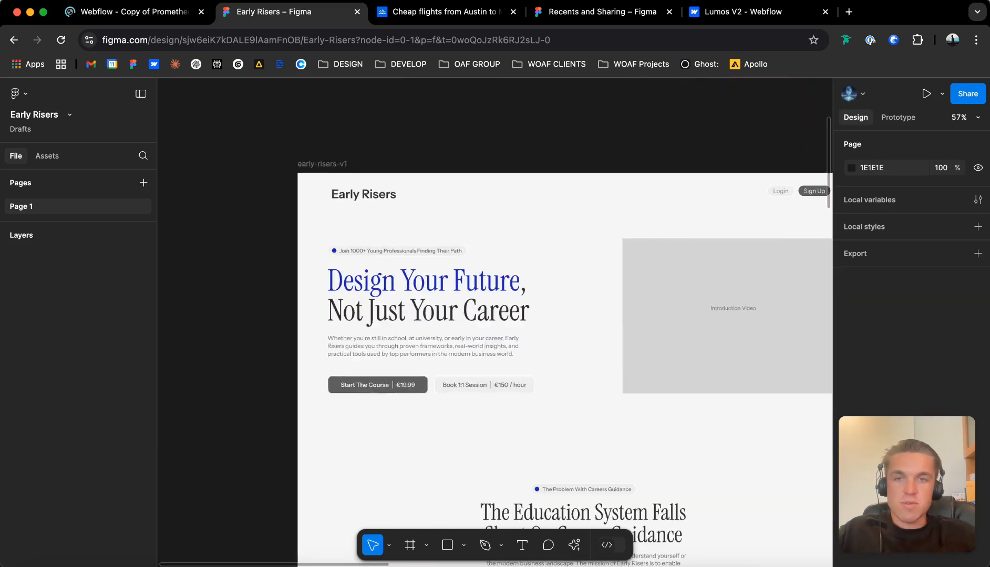
scroll(452, 294, "right", 3)
scroll(452, 294, "left", 2)
scroll(451, 294, "up", 2)
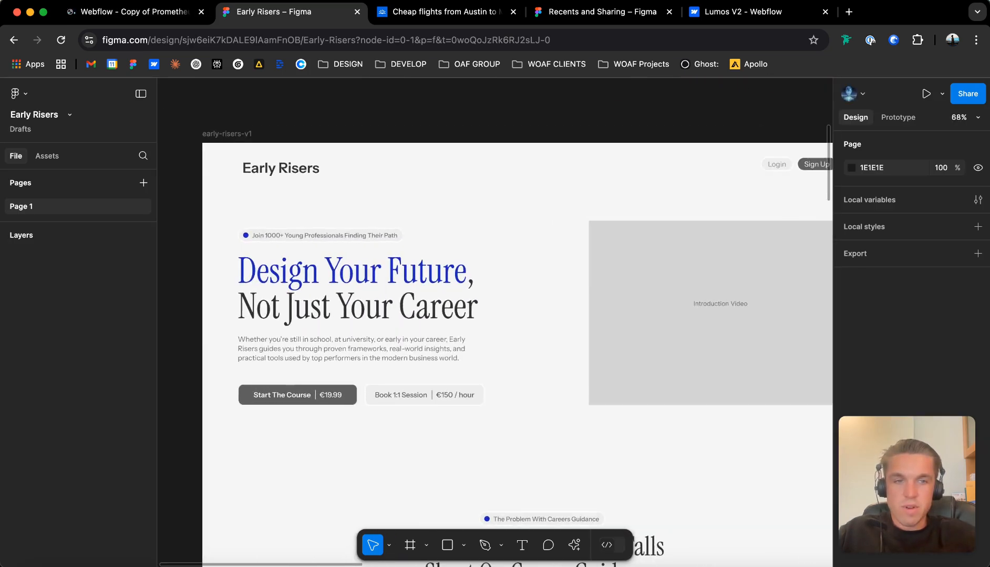
scroll(473, 315, "down", 1)
scroll(473, 315, "down", 2)
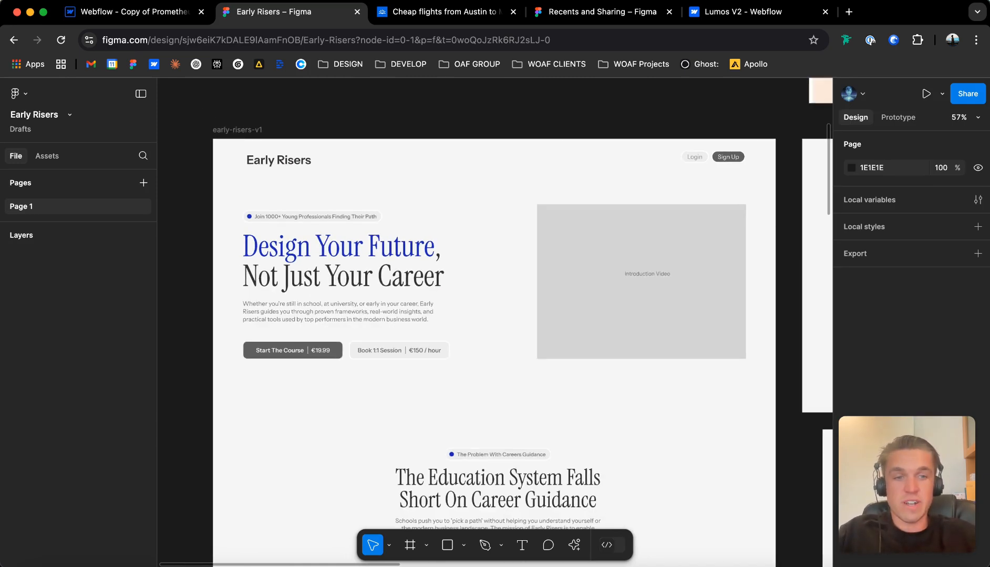
Examine the remaining sections of the early-risers-v1 design, from the career guidance problem section down to the footer.
scroll(494, 315, "down", 5)
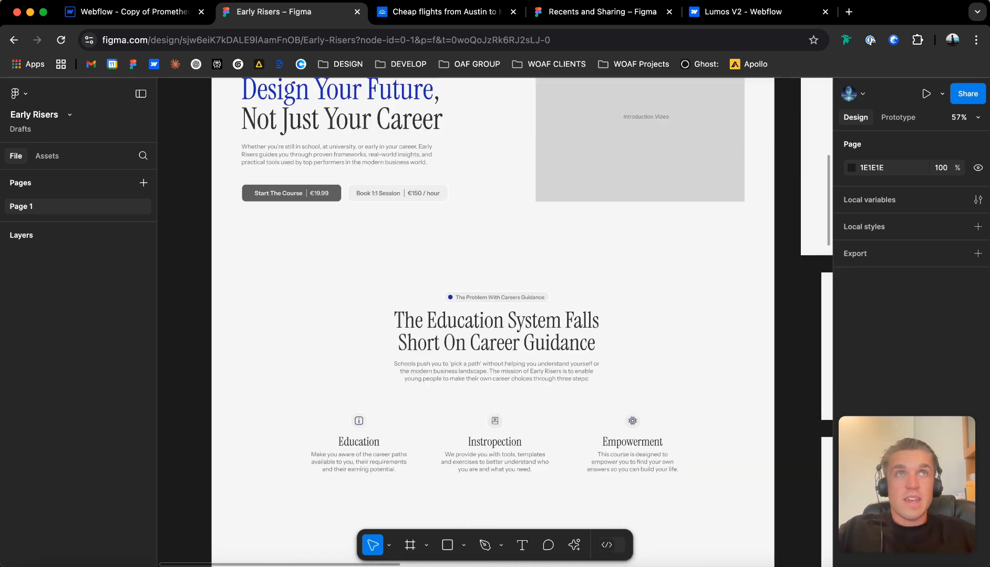
scroll(494, 315, "down", 5)
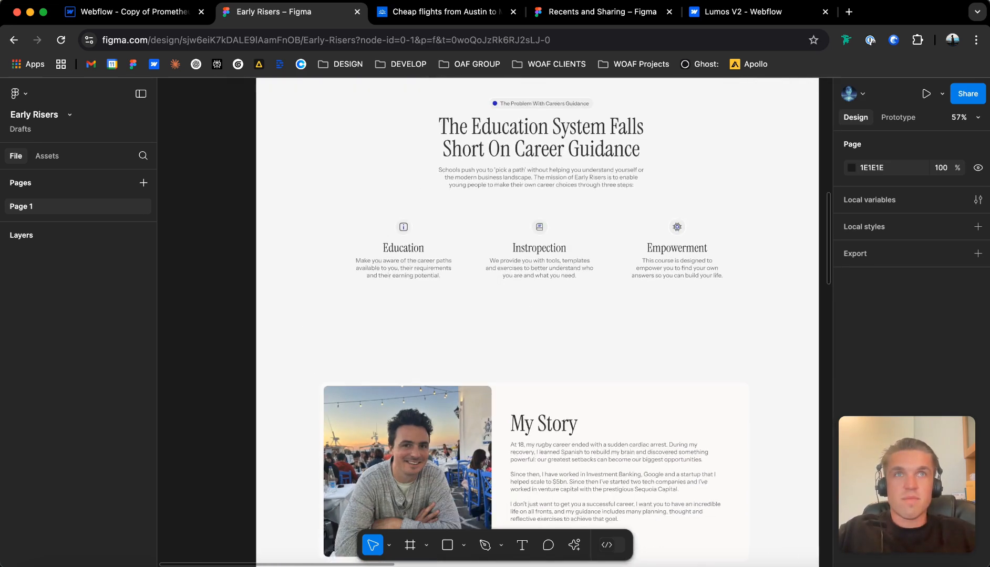
scroll(494, 315, "up", 1)
scroll(493, 315, "down", 4)
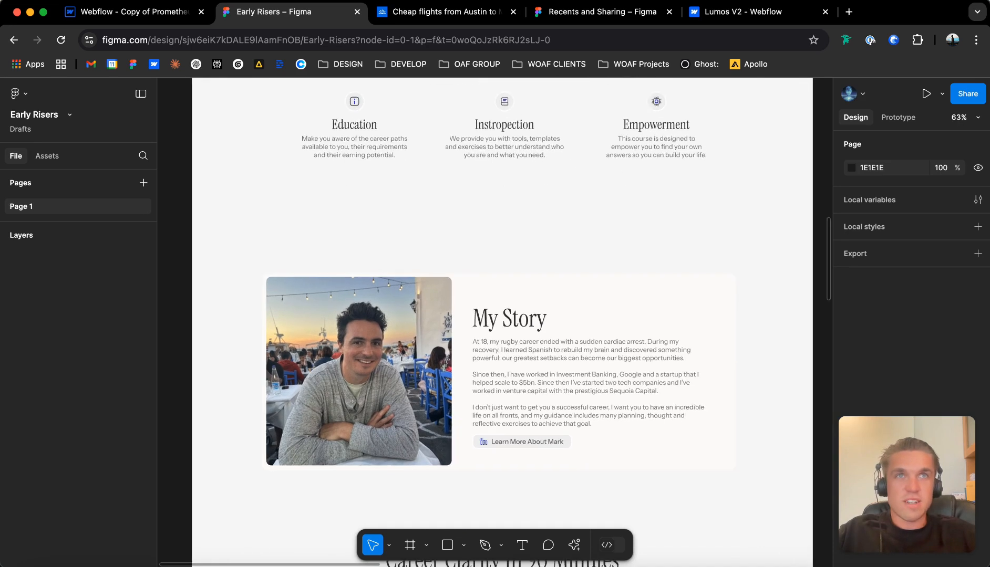
scroll(494, 315, "down", 12)
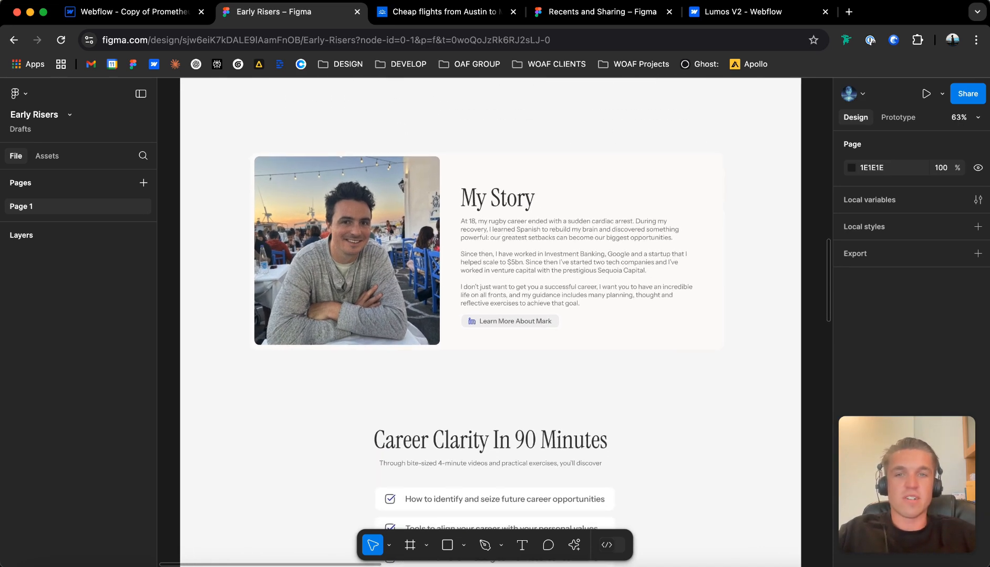
scroll(494, 315, "down", 10)
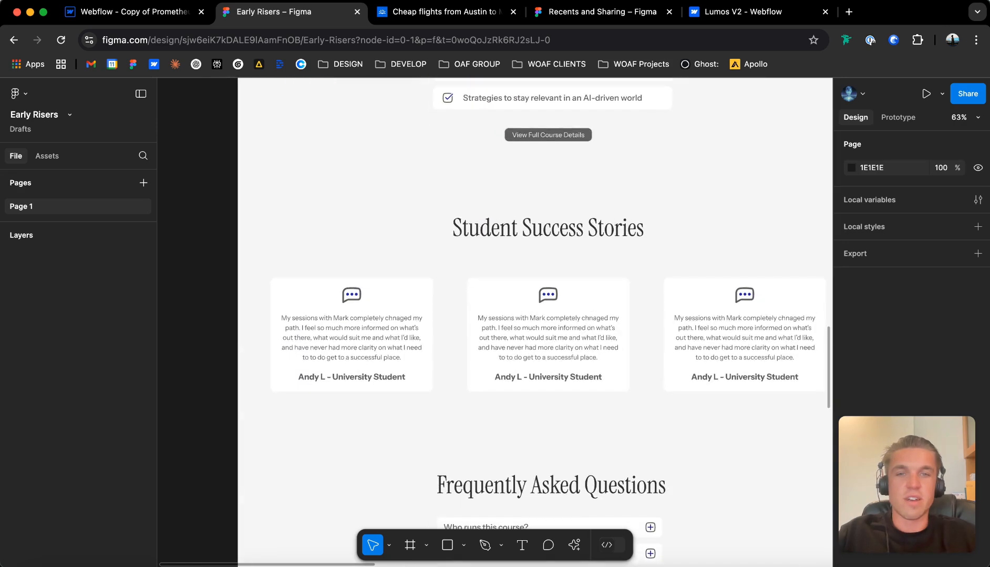
scroll(493, 315, "down", 3)
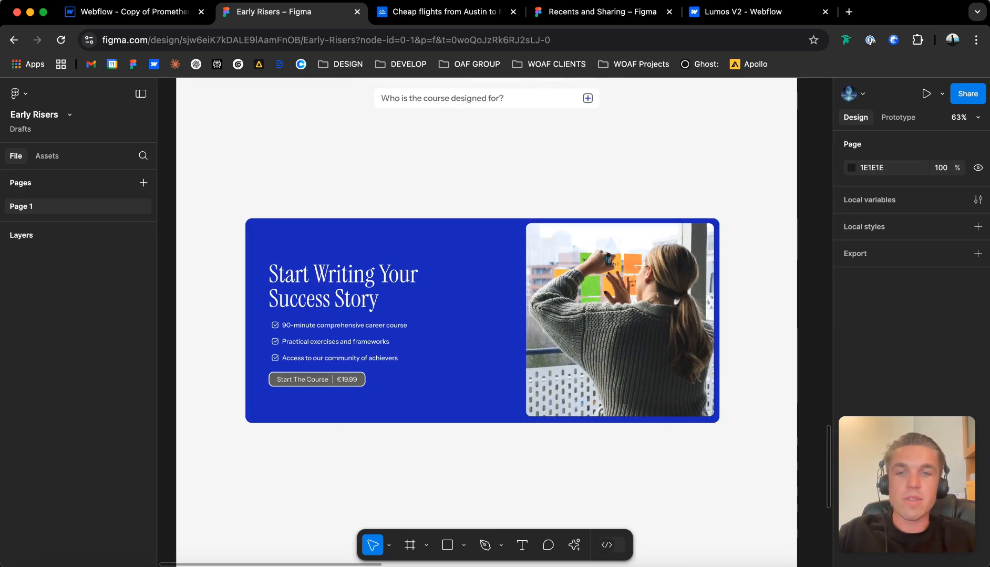
scroll(536, 126, "down", 5, "ctrl")
scroll(494, 315, "down", 4)
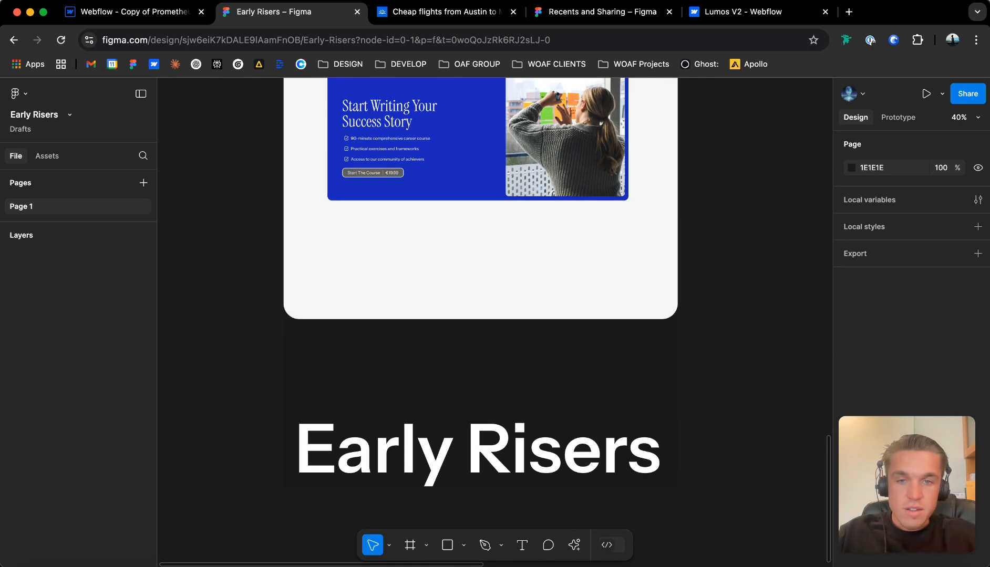
Return to the top of the early-risers-v1 frame and view it at overview scale beside the neighbouring Popcorn design.
scroll(494, 316, "up", 15)
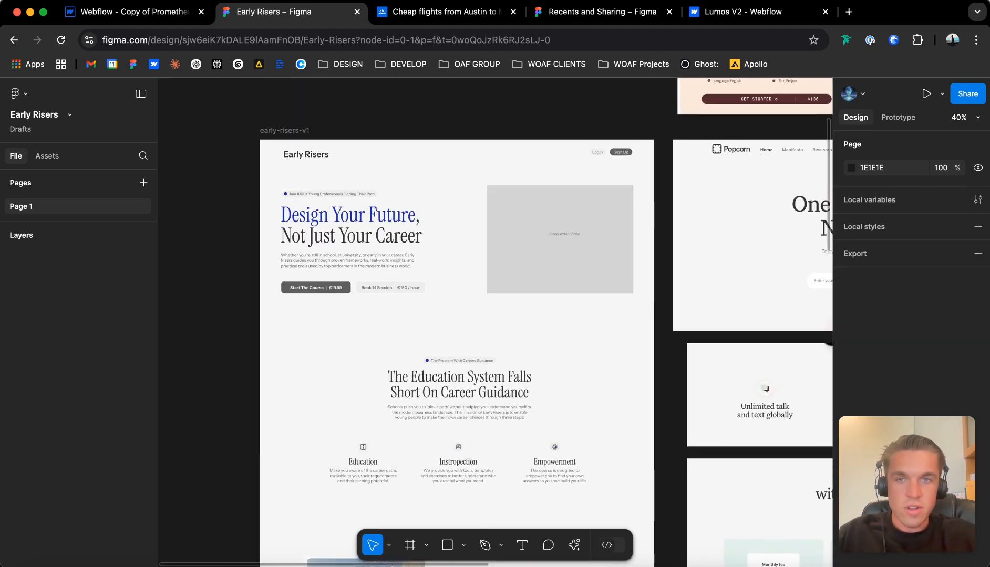
scroll(494, 315, "up", 2, "ctrl")
scroll(494, 316, "up", 1)
scroll(494, 315, "left", 1)
scroll(494, 316, "down", 5, "ctrl")
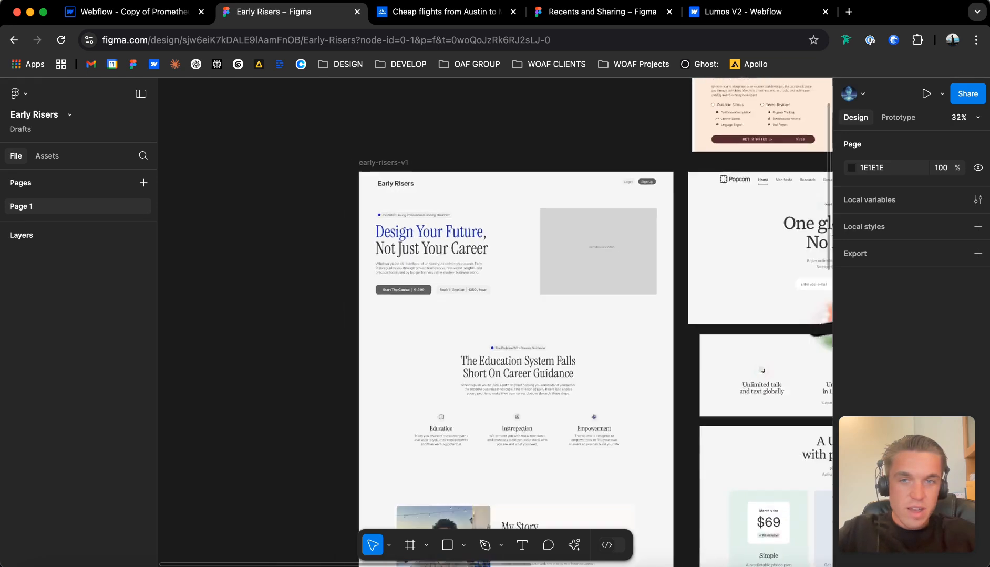
scroll(571, 322, "up", 2)
scroll(571, 322, "right", 1)
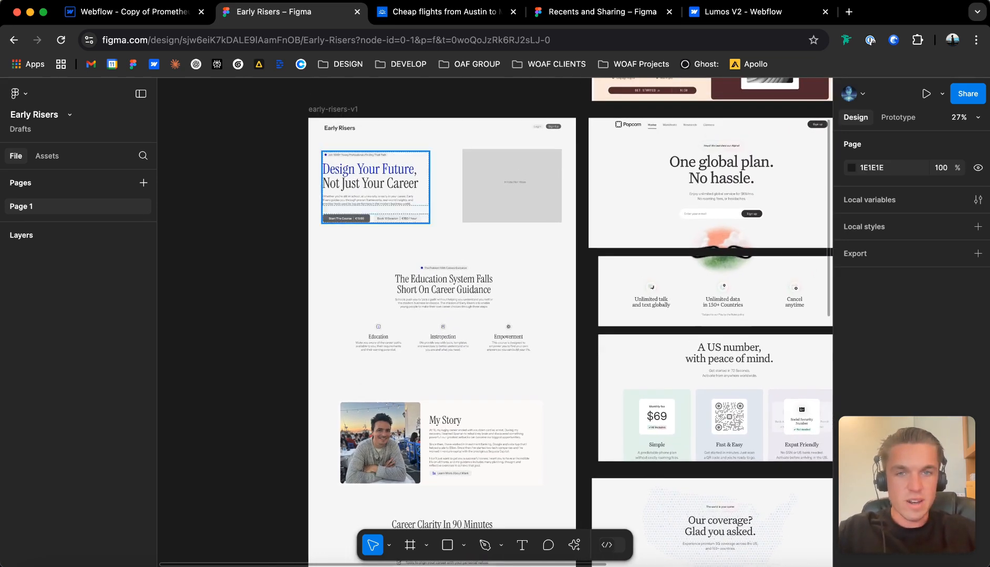
Examine the hero section's badge, heading, call-to-action buttons and video placeholder up close, plus the career guidance section below it.
scroll(533, 263, "up", 3, "ctrl")
scroll(494, 263, "up", 2, "ctrl")
scroll(493, 263, "left", 2)
scroll(493, 263, "up", 1)
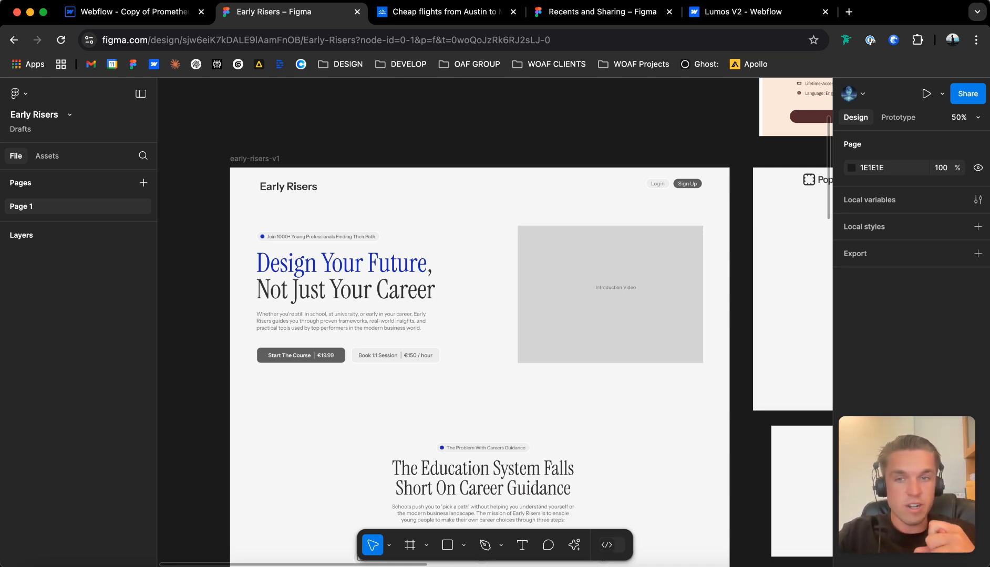
scroll(349, 232, "up", 2, "ctrl")
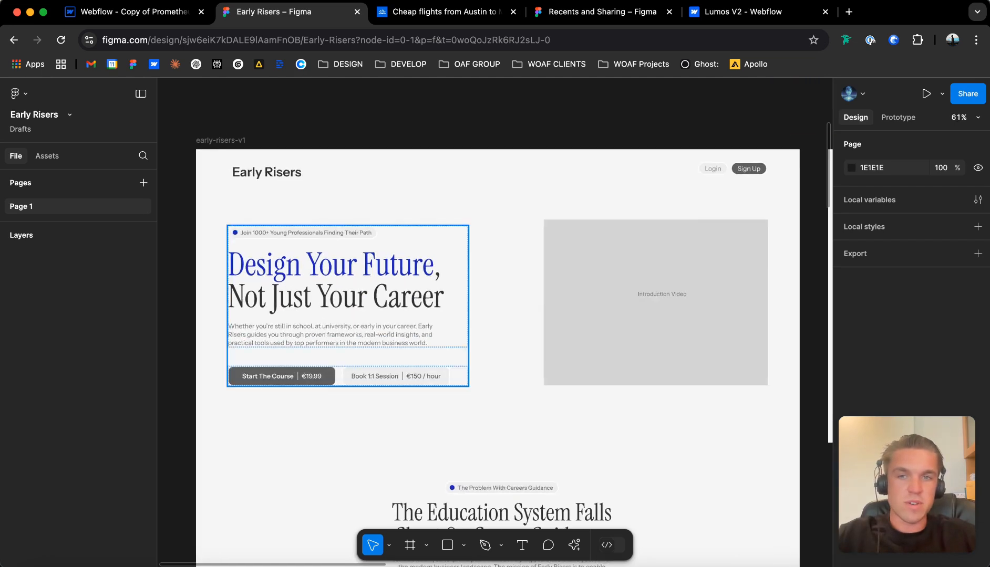
scroll(349, 233, "up", 2, "ctrl")
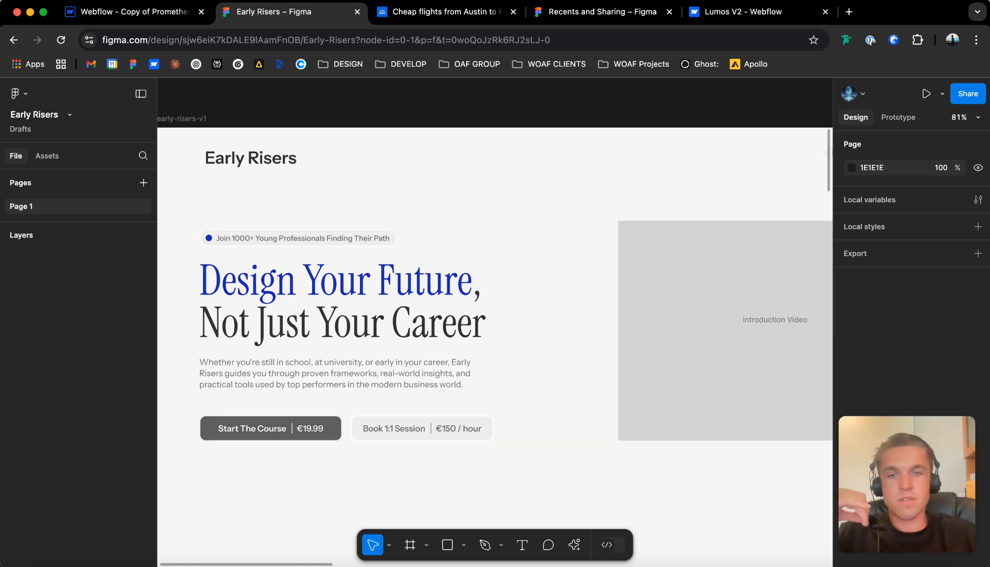
scroll(456, 434, "up", 2, "ctrl")
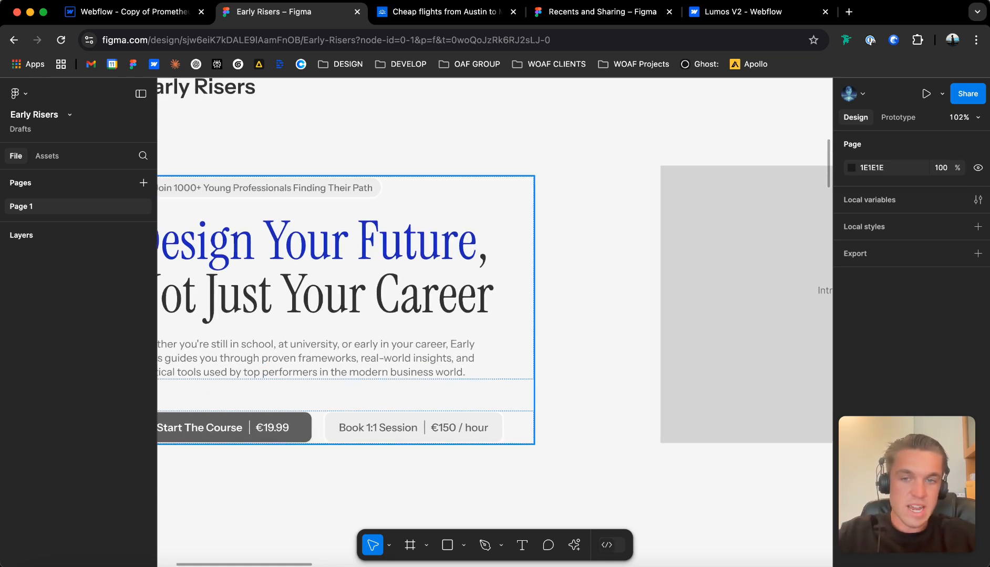
scroll(370, 440, "down", 5, "ctrl")
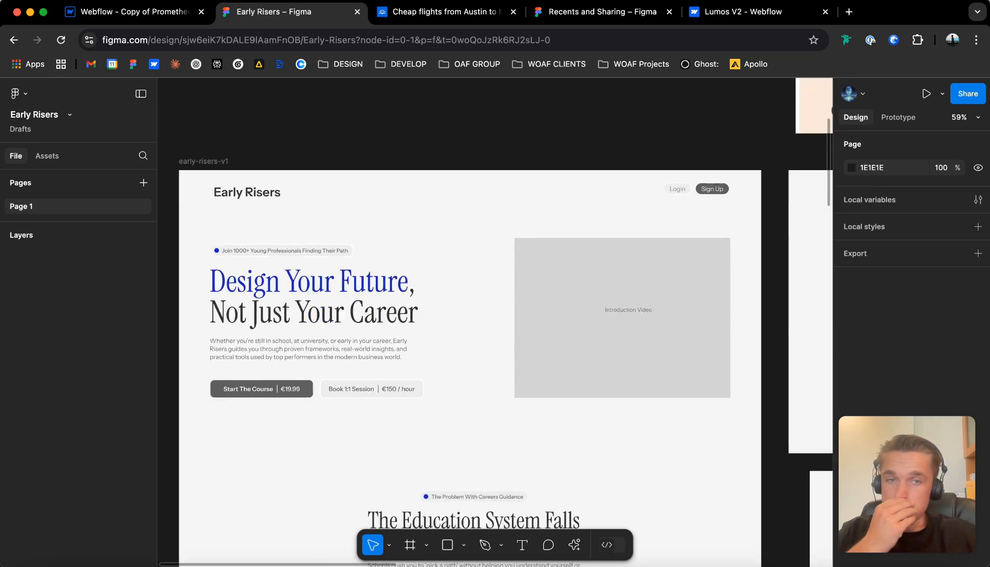
scroll(371, 440, "down", 1)
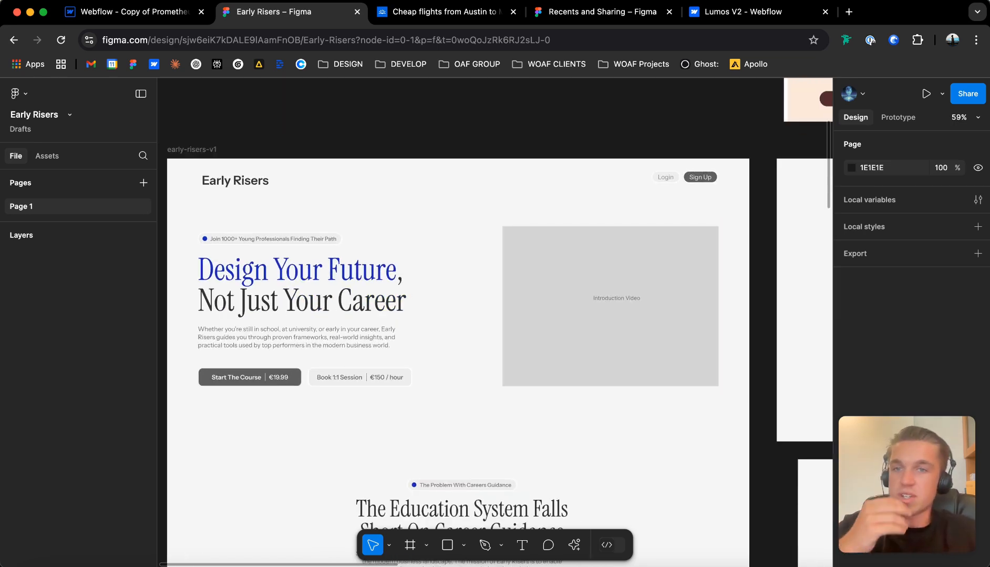
scroll(495, 323, "down", 6)
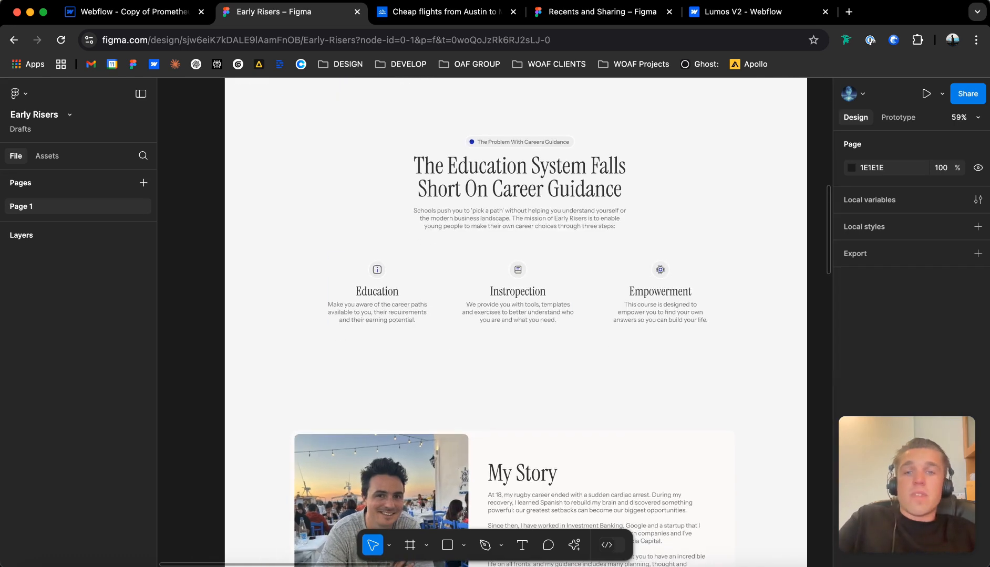
scroll(495, 322, "up", 8)
scroll(495, 322, "down", 4, "ctrl")
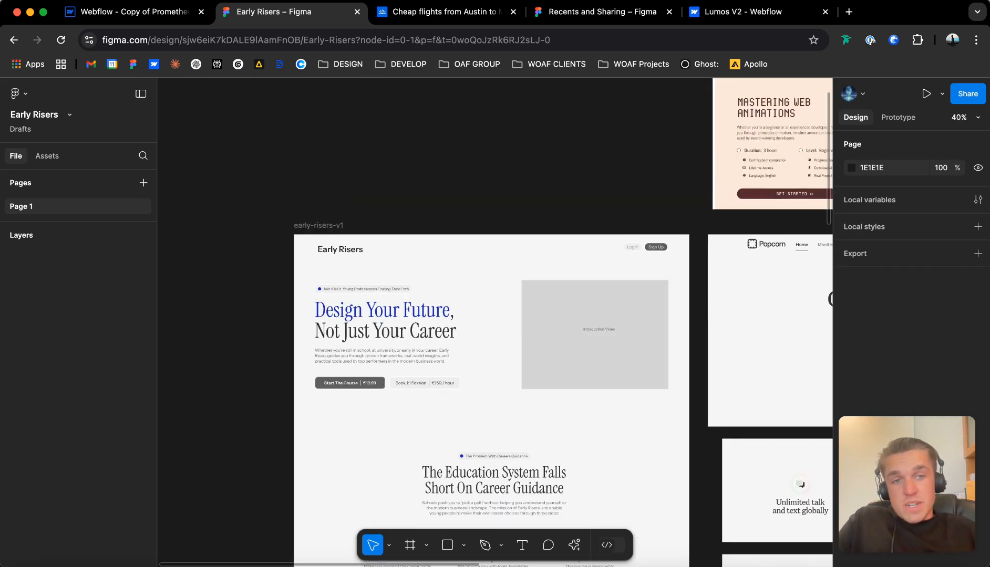
Switch to the Prometheus copy in Webflow, open its site settings, rename the site to Early Risers and save.
left_click(136, 12)
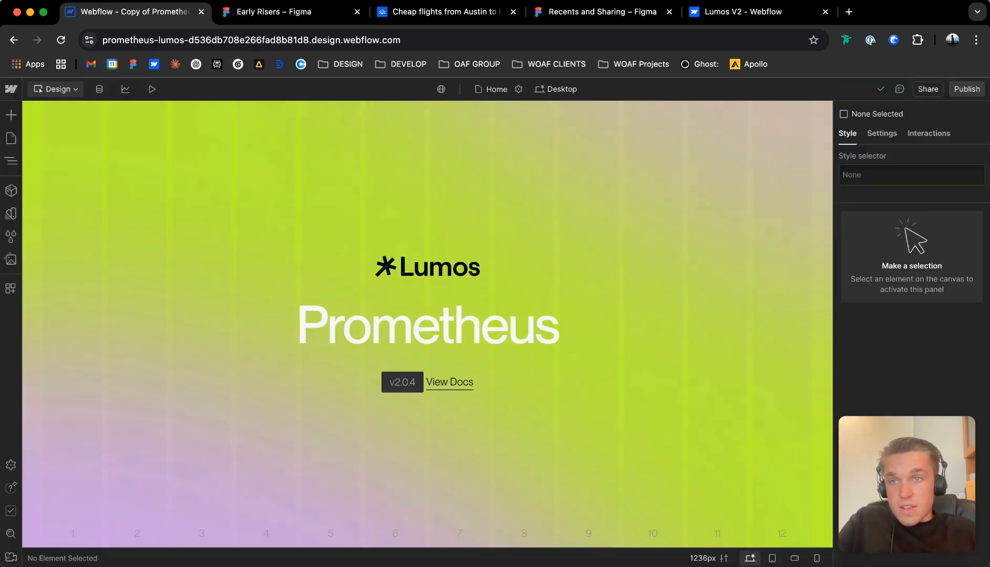
left_click(10, 89)
left_click(41, 128)
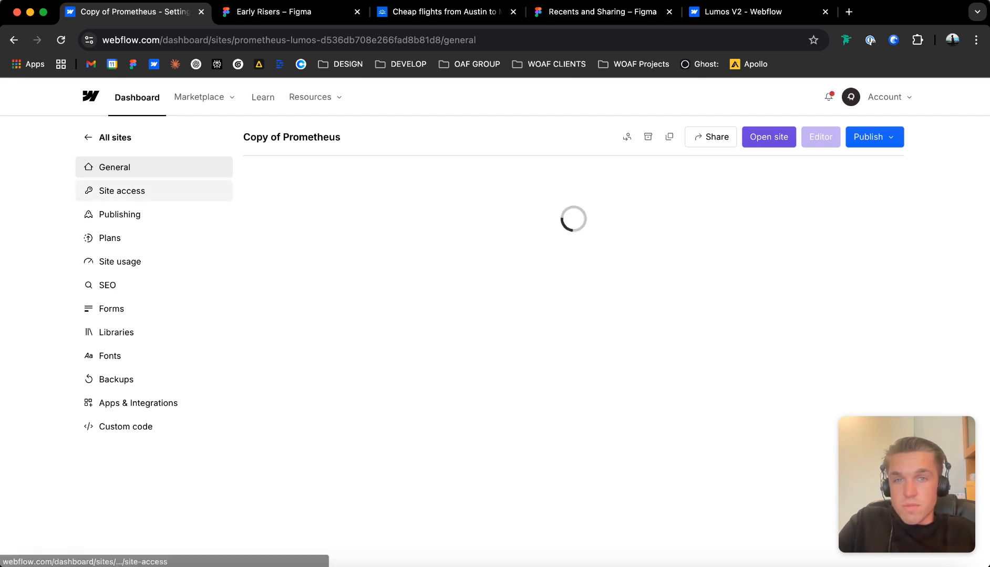
triple_click(307, 228)
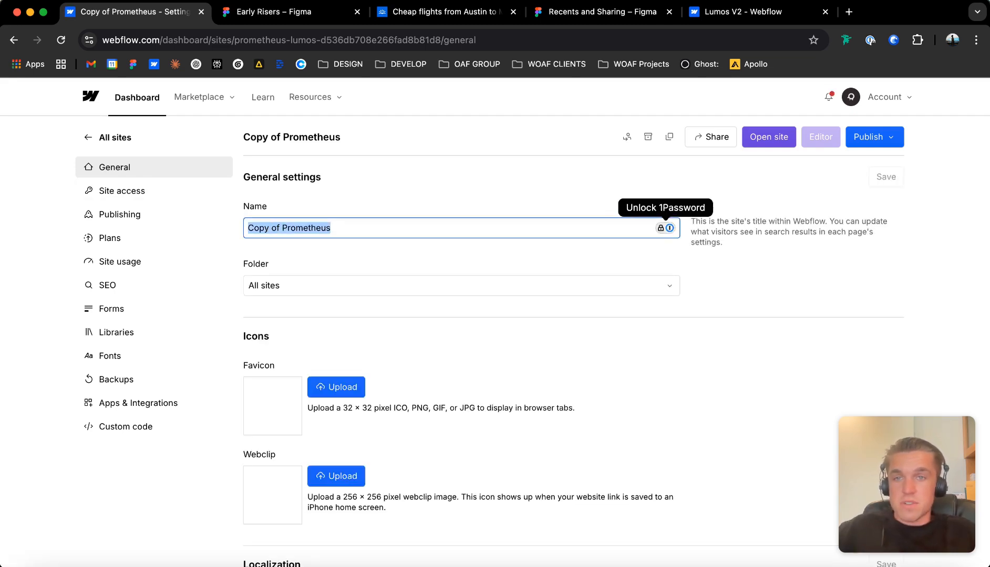
type("Early Risers")
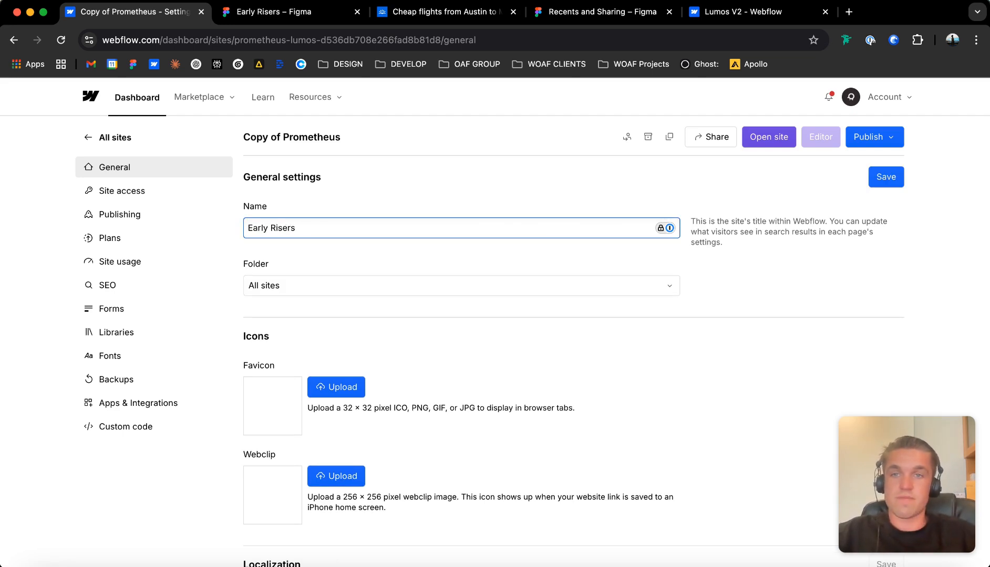
scroll(495, 322, "down", 1)
left_click(886, 136)
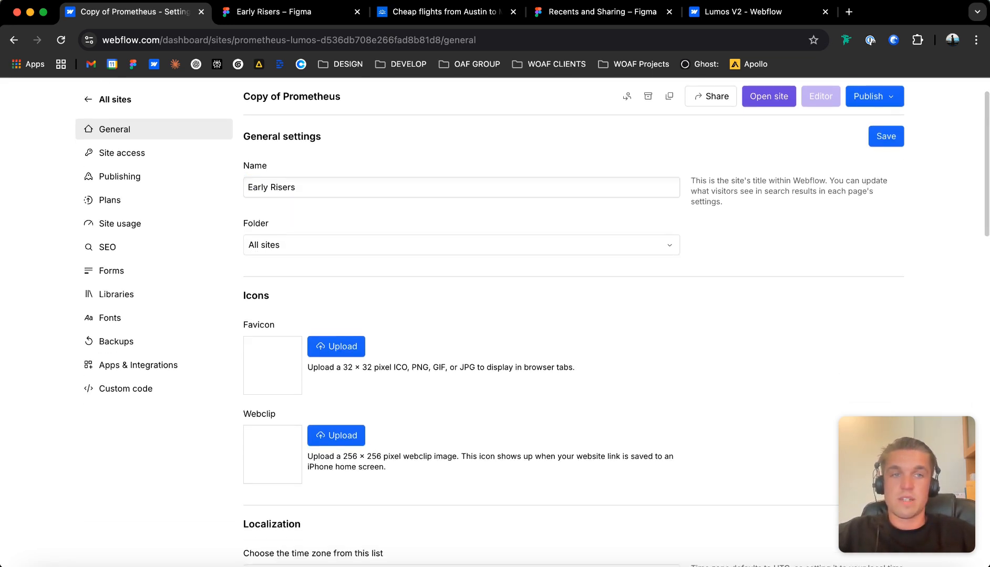
Set the site's Webflow.io staging domain to earlyrisers-weboaf in the publishing settings and save it.
scroll(616, 322, "down", 10)
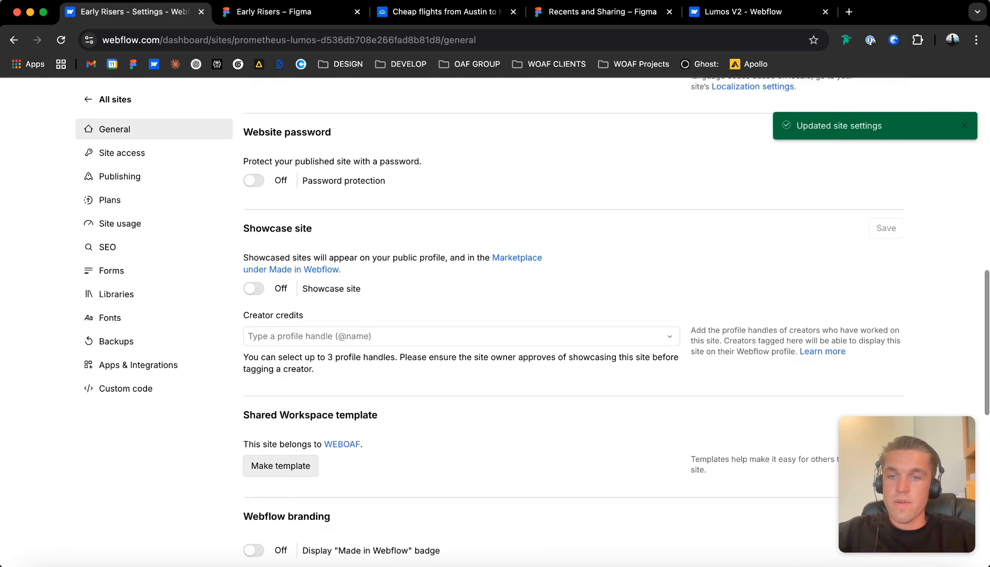
scroll(616, 322, "down", 4)
scroll(526, 322, "down", 5)
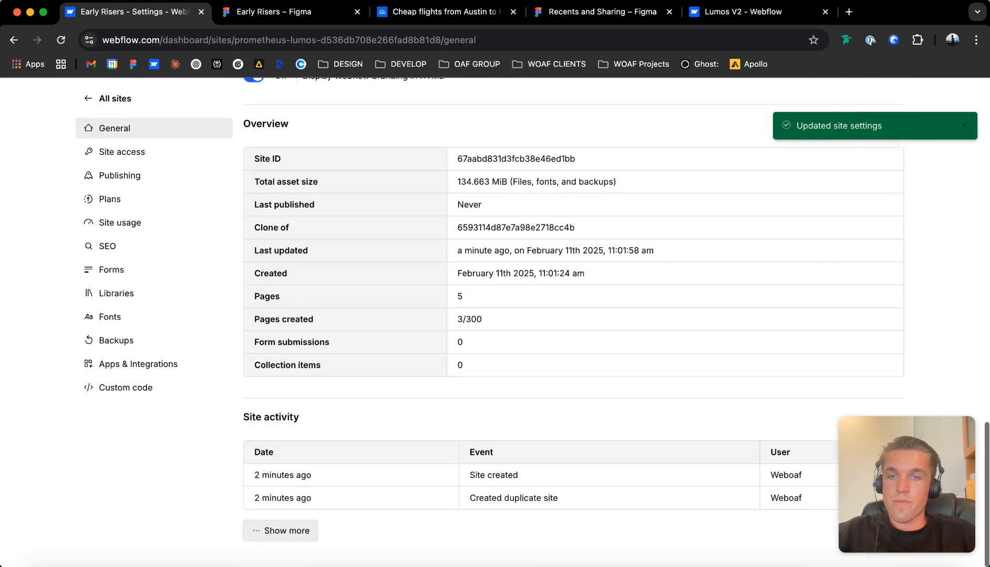
left_click(122, 152)
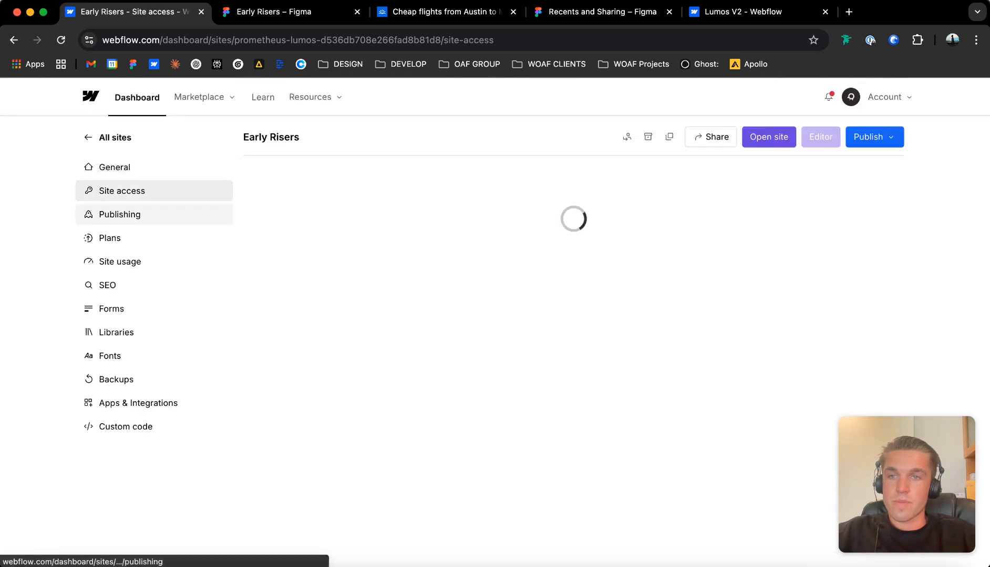
left_click(120, 215)
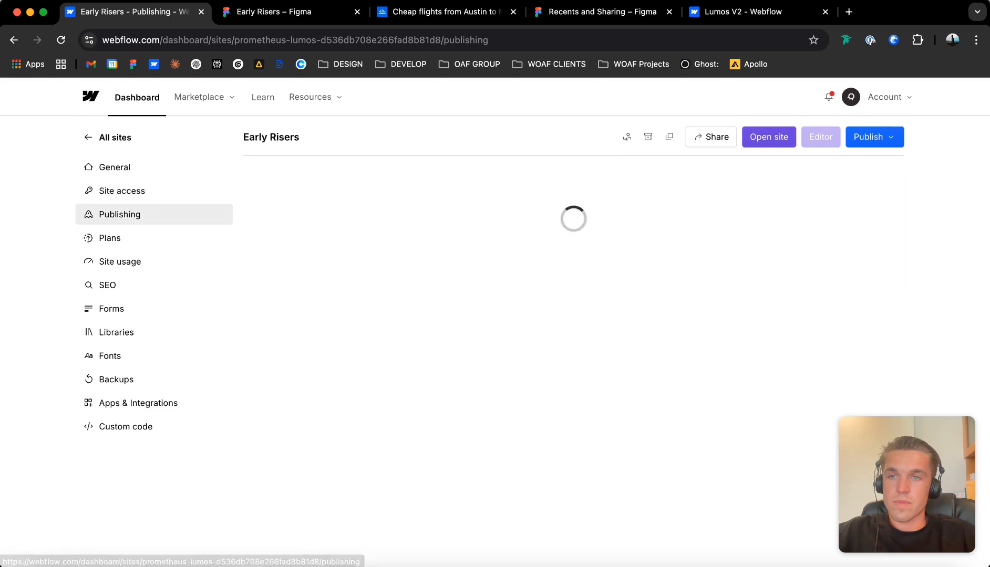
scroll(572, 316, "down", 2)
scroll(572, 315, "up", 3)
triple_click(311, 257)
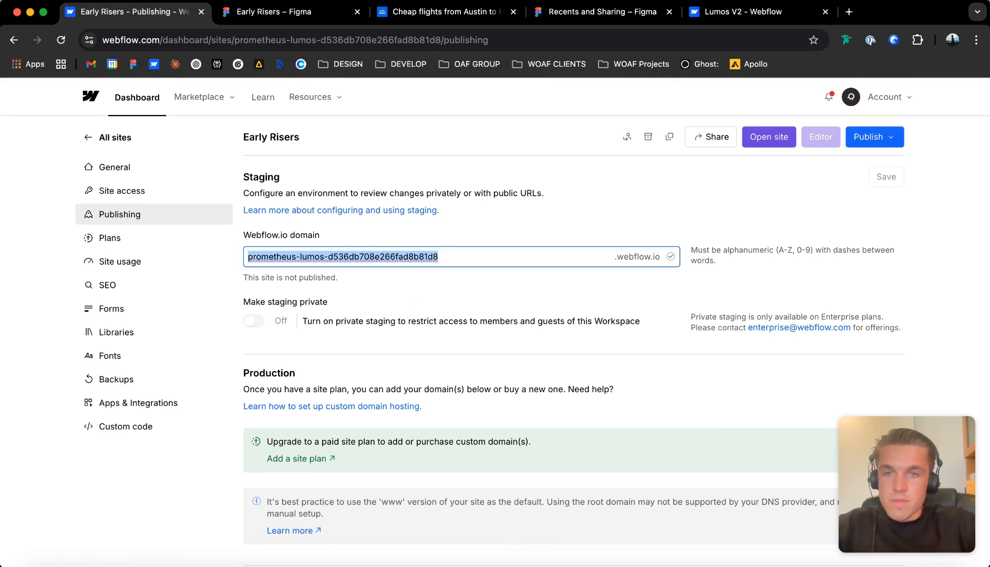
type("earlyrisers-weboaf")
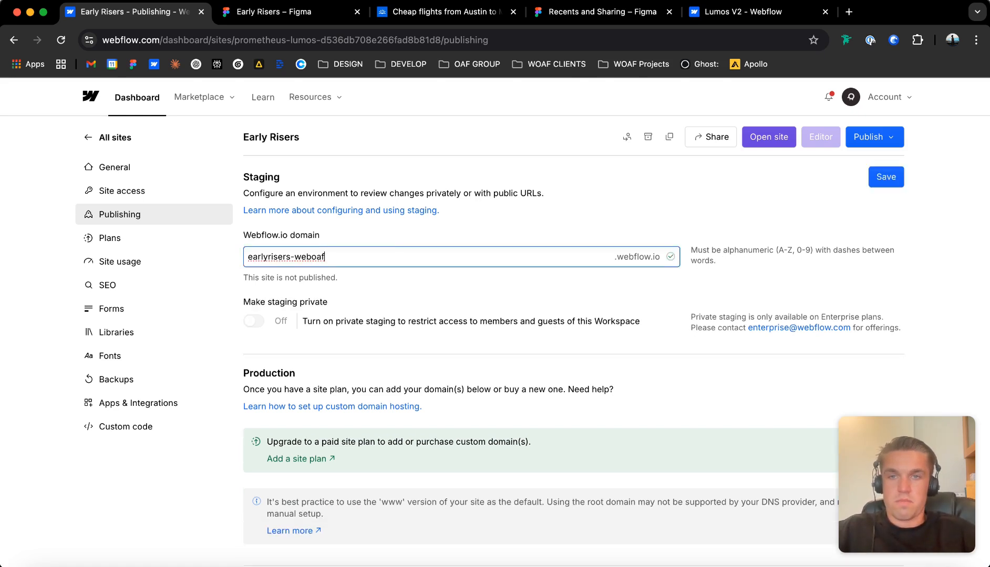
key("Return")
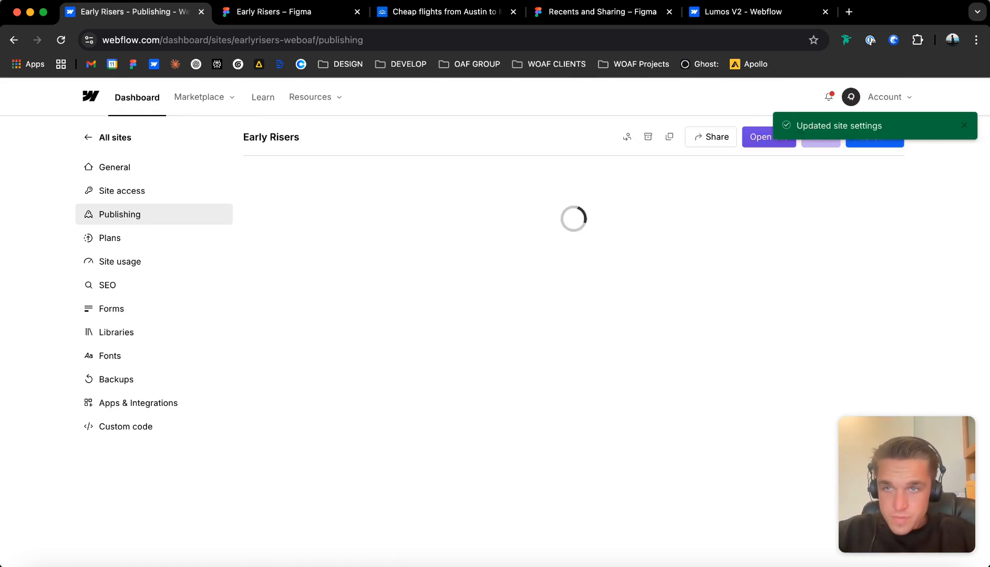
Turn on Minify CSS in the site's advanced publishing options and save them.
scroll(494, 315, "down", 10)
scroll(573, 315, "down", 3)
left_click(254, 284)
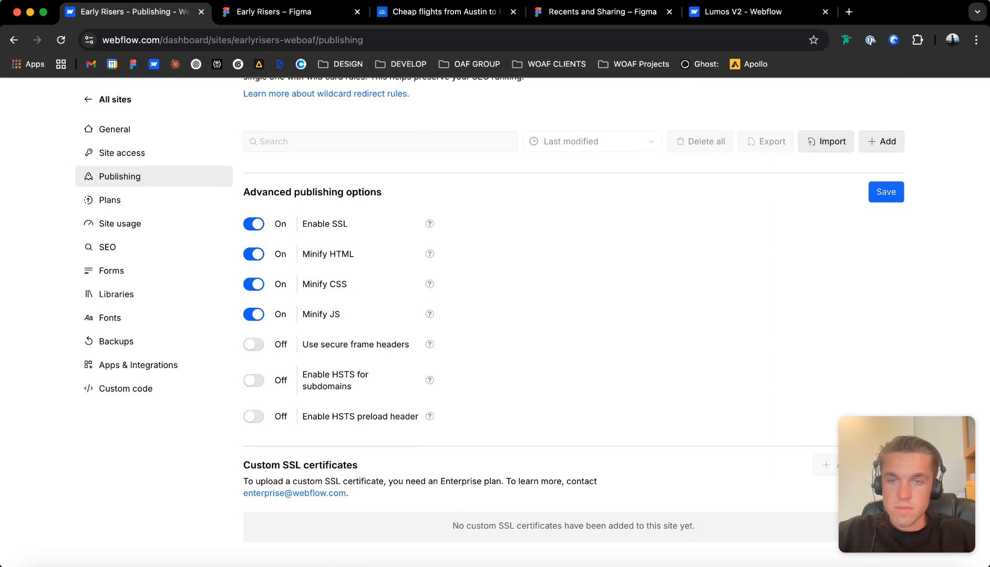
left_click(886, 192)
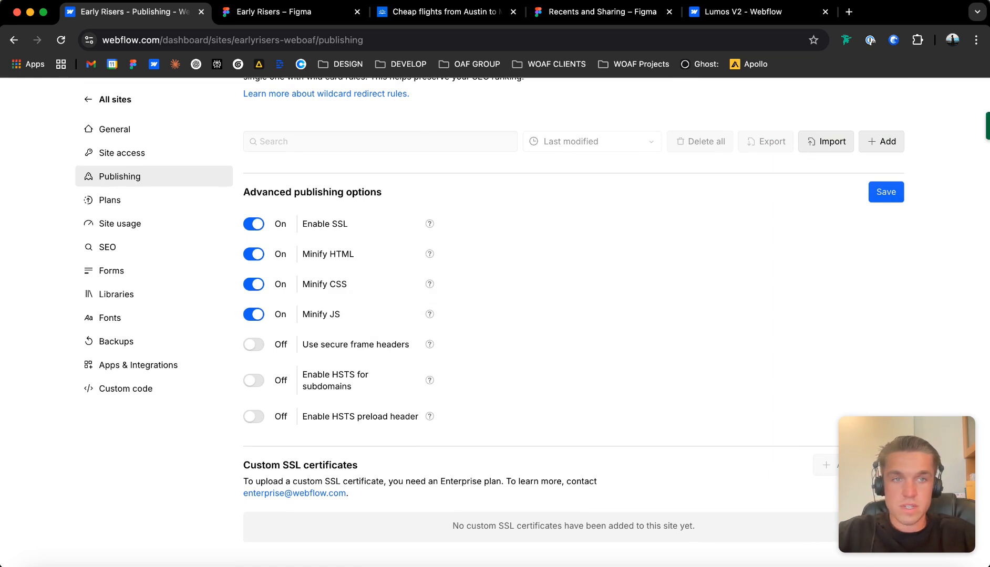
Disable Webflow subdomain indexing in the site's SEO settings and save the change.
left_click(109, 199)
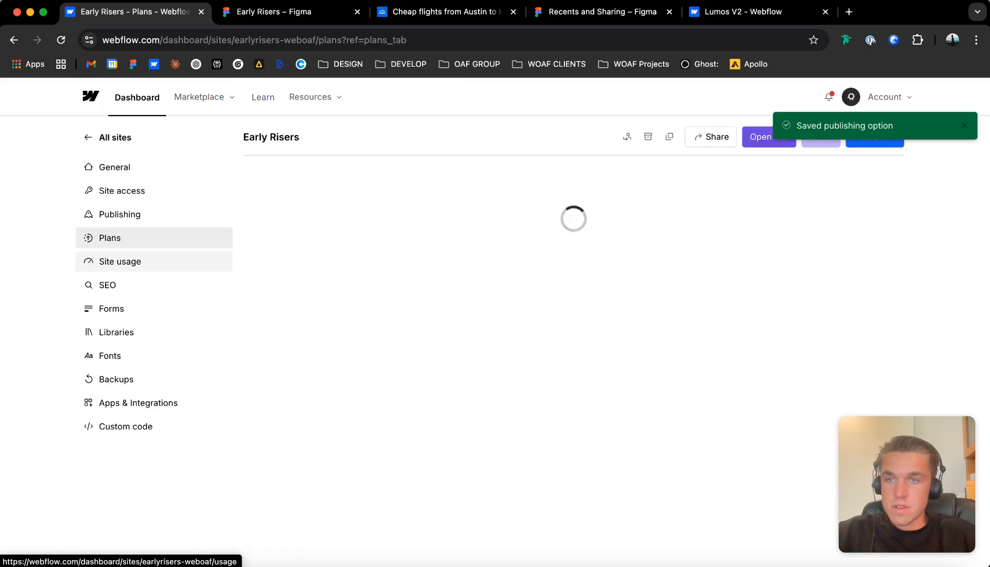
left_click(120, 262)
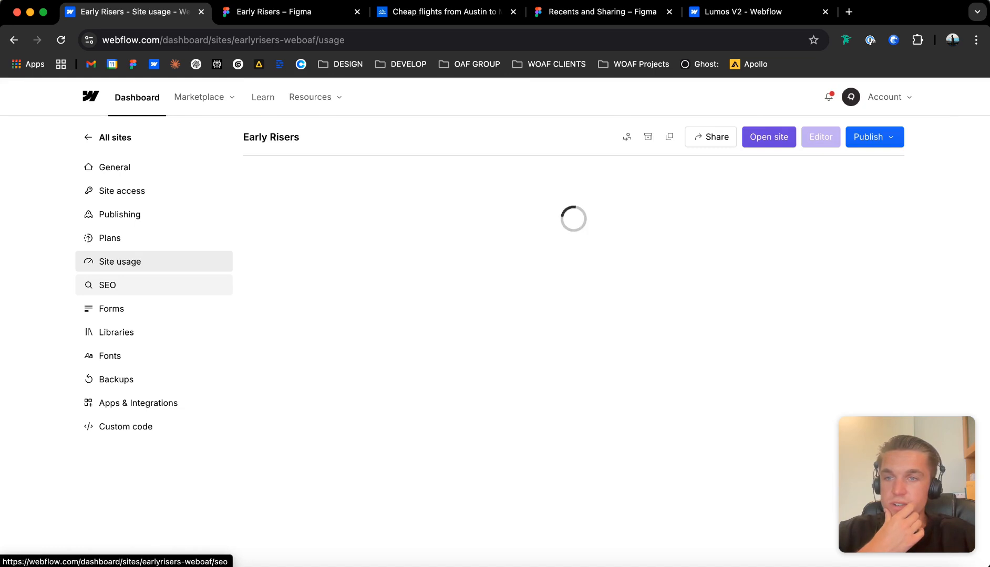
left_click(107, 284)
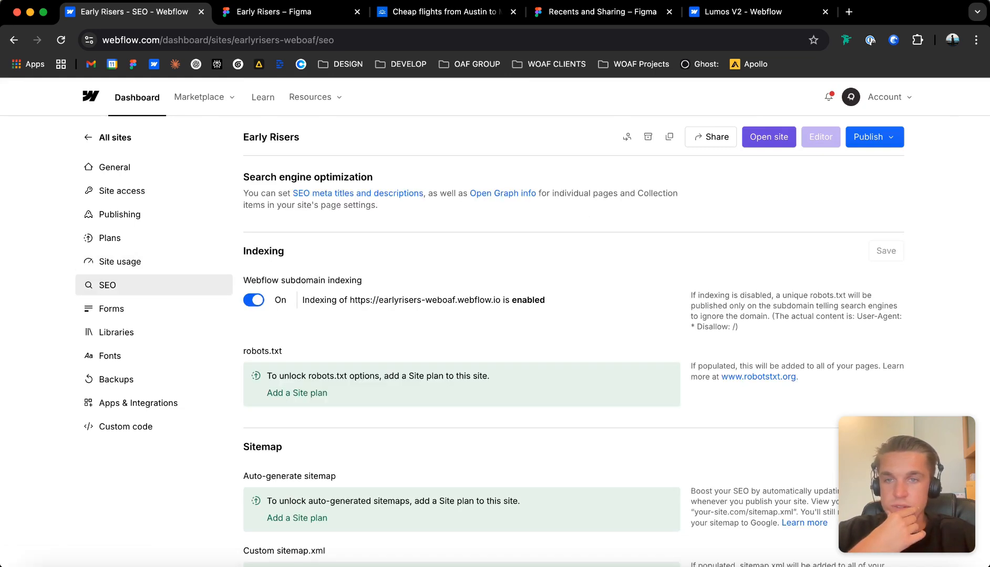
scroll(107, 285, "down", 1)
left_click(254, 278)
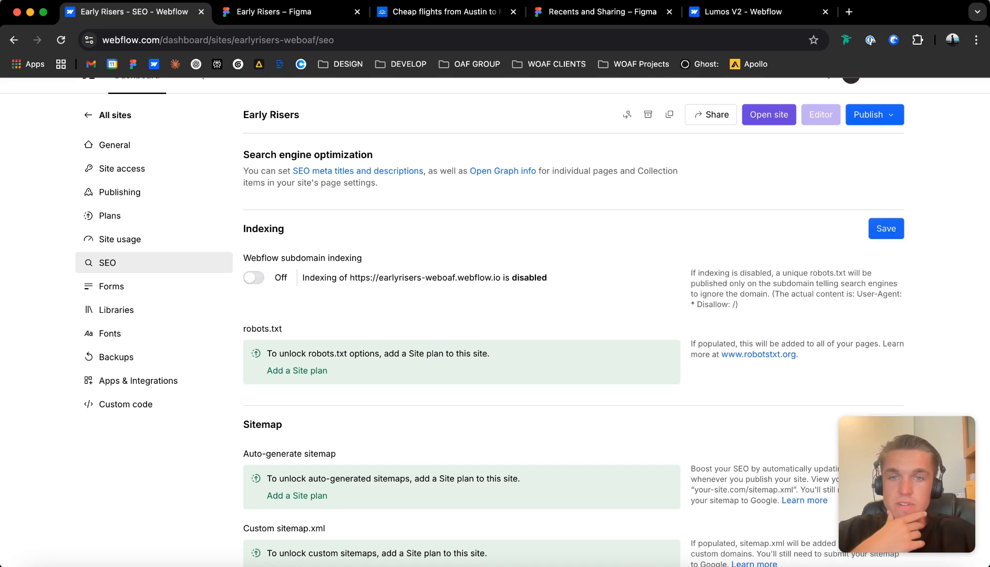
left_click(886, 229)
Review the remaining SEO settings, the form notification settings, the installed libraries and the site's Google and custom fonts.
scroll(152, 273, "down", 6)
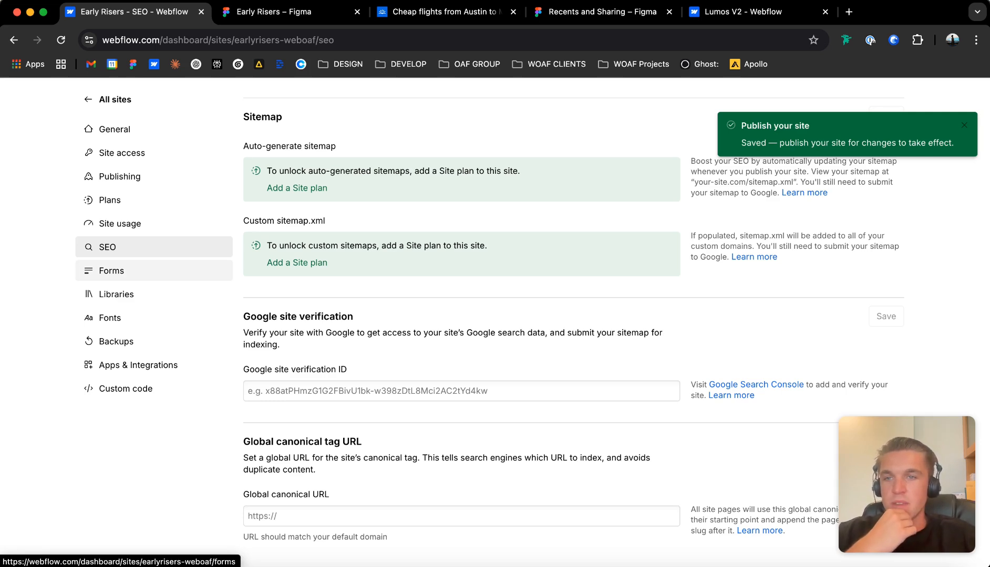
left_click(111, 270)
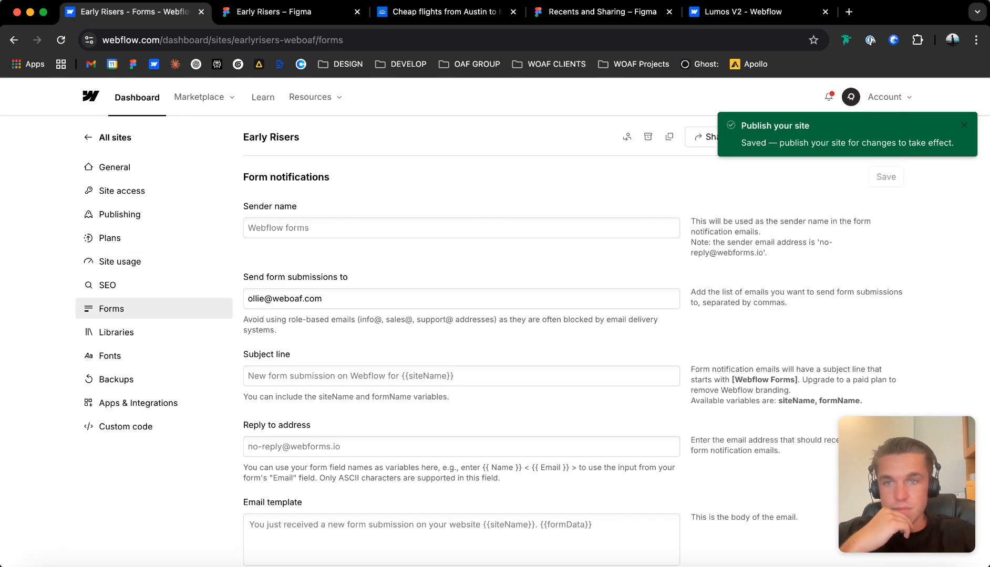
scroll(462, 320, "down", 5)
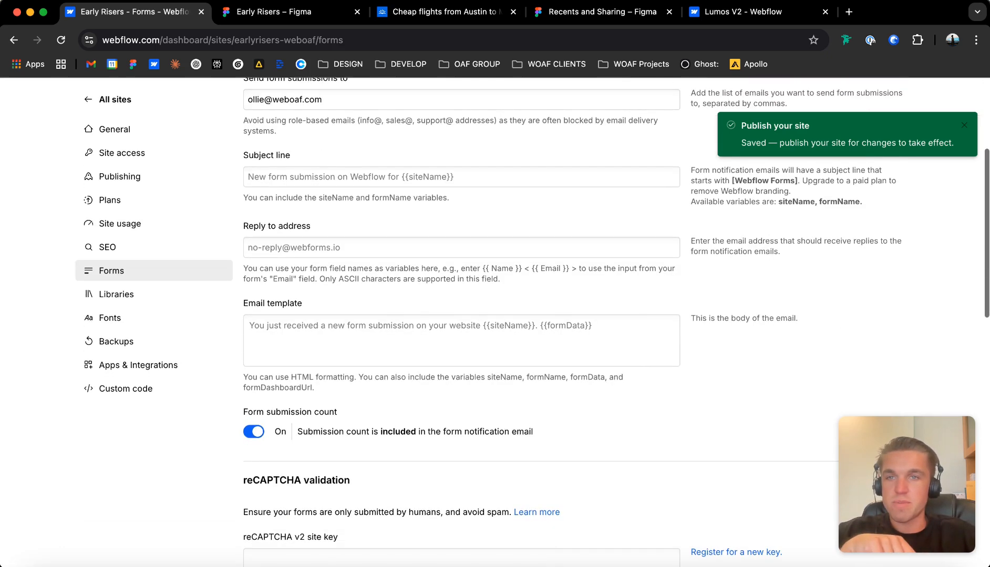
left_click(116, 295)
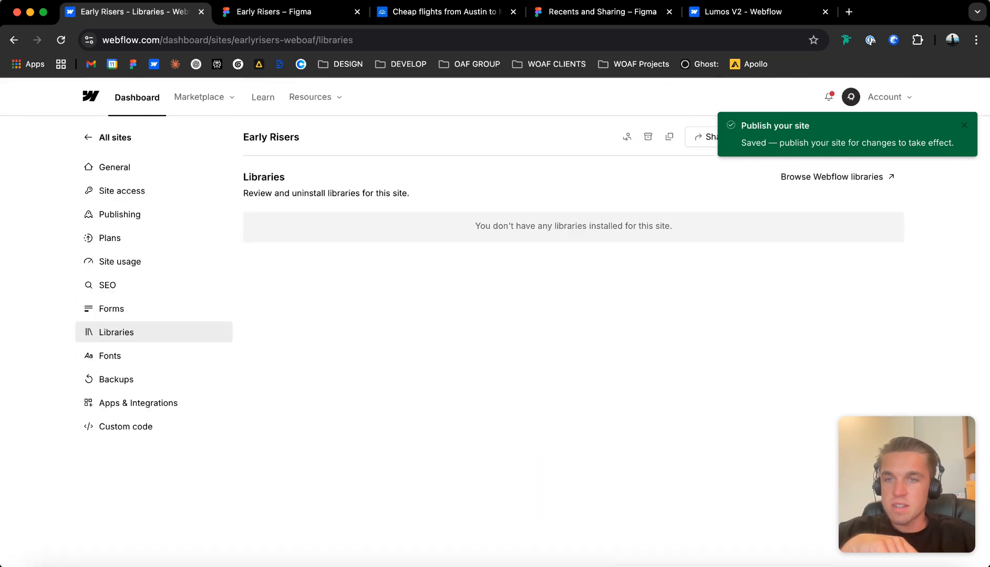
left_click(110, 356)
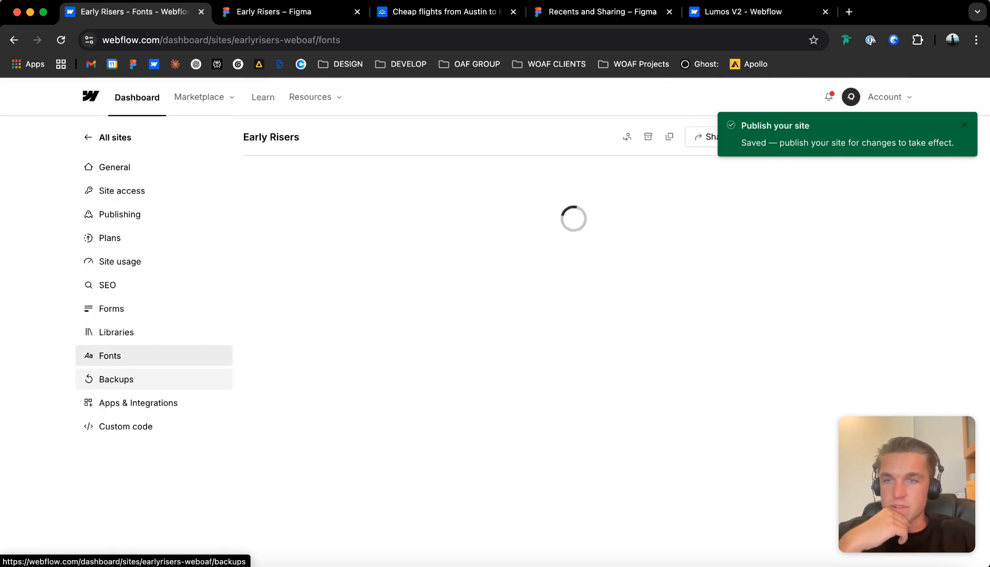
scroll(462, 263, "down", 1)
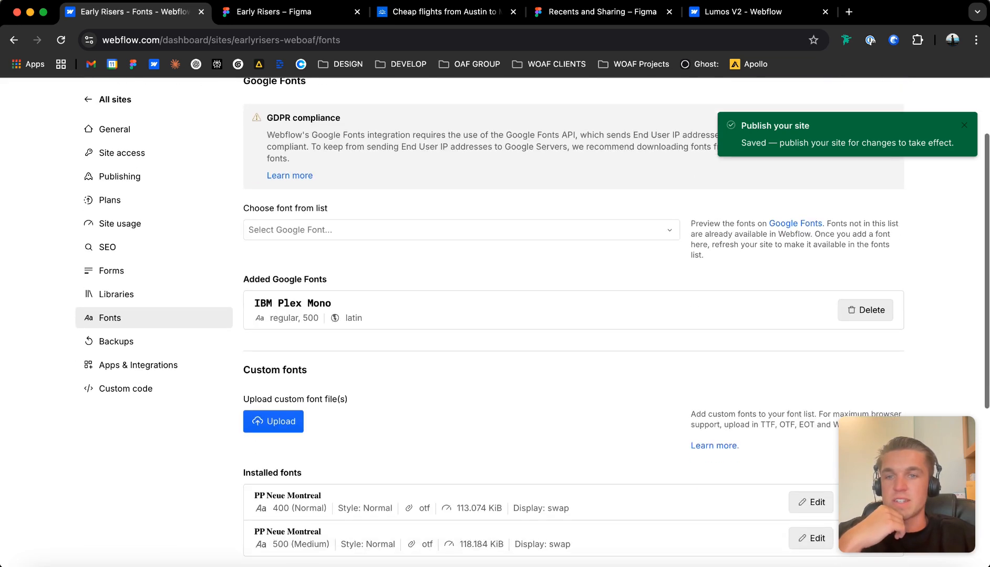
Switch to the Early Risers Figma design and check the fonts used by the hero tagline and main heading.
left_click(461, 231)
left_click(297, 12)
double_click(393, 322)
double_click(393, 322)
scroll(388, 316, "up", 5)
double_click(386, 257)
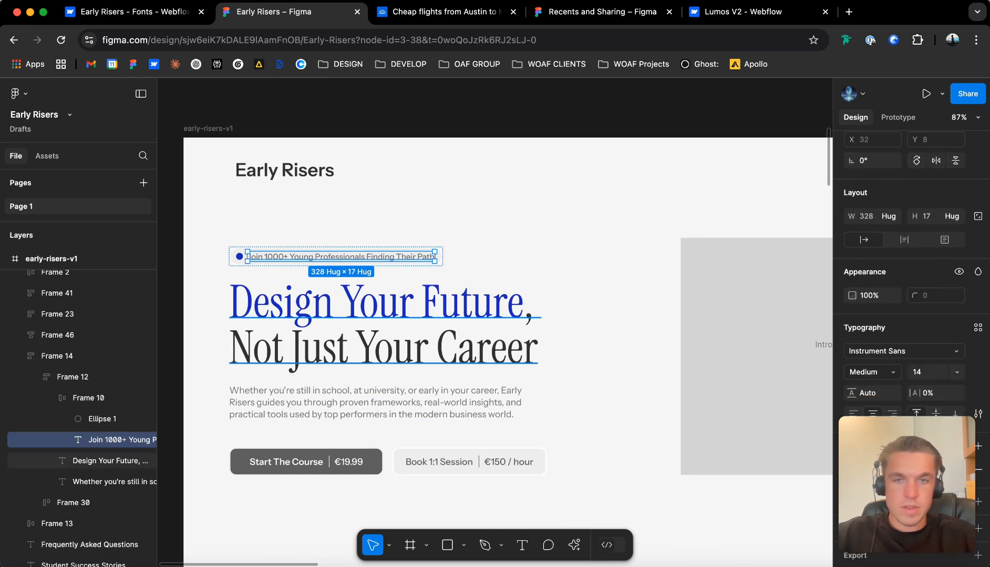
left_click(536, 316)
Add the Google font Instrument Sans to the Webflow site with the Regular, 500 and 600 variants and the latin script.
left_click(135, 11)
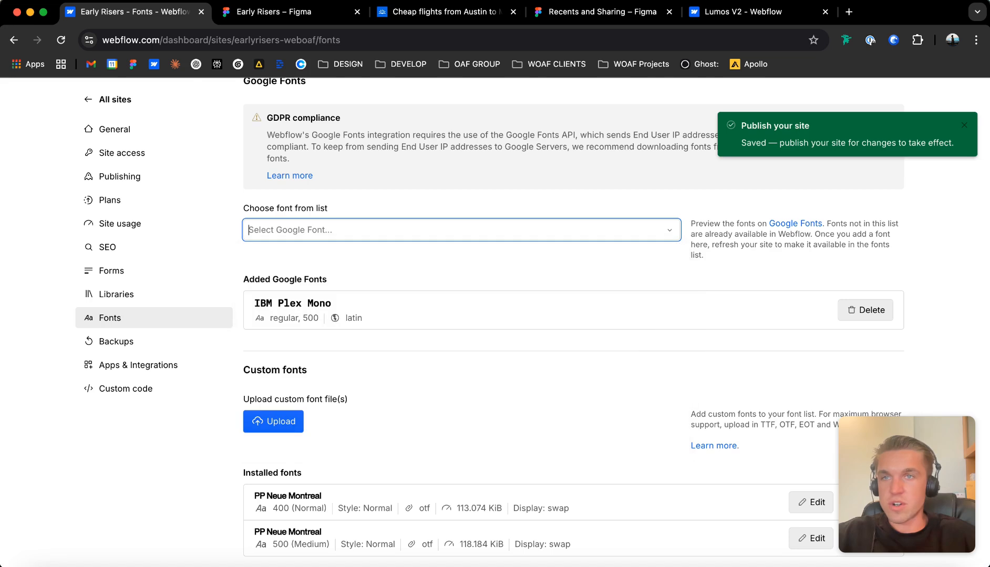
left_click(462, 230)
type("instru")
key("Return")
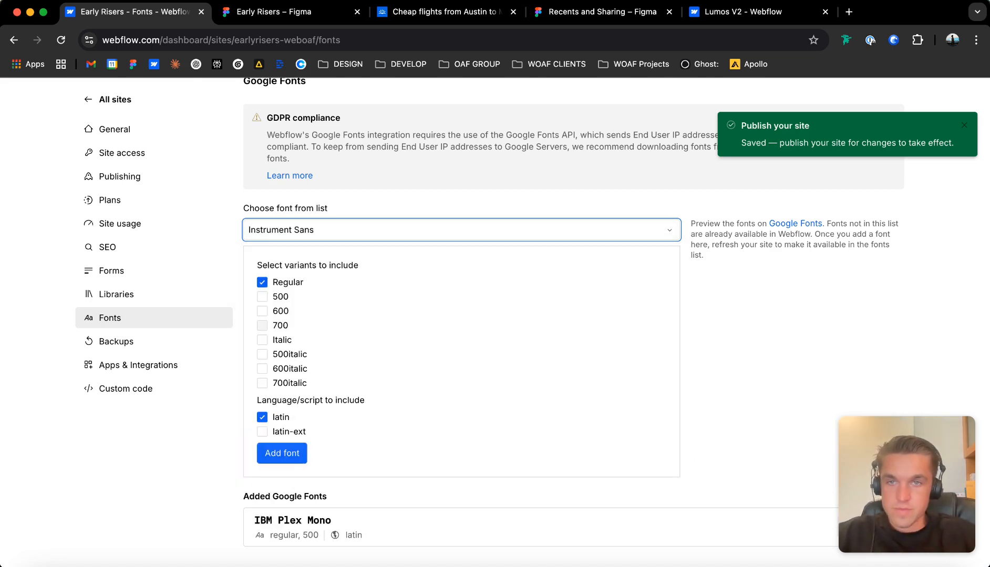
left_click(262, 311)
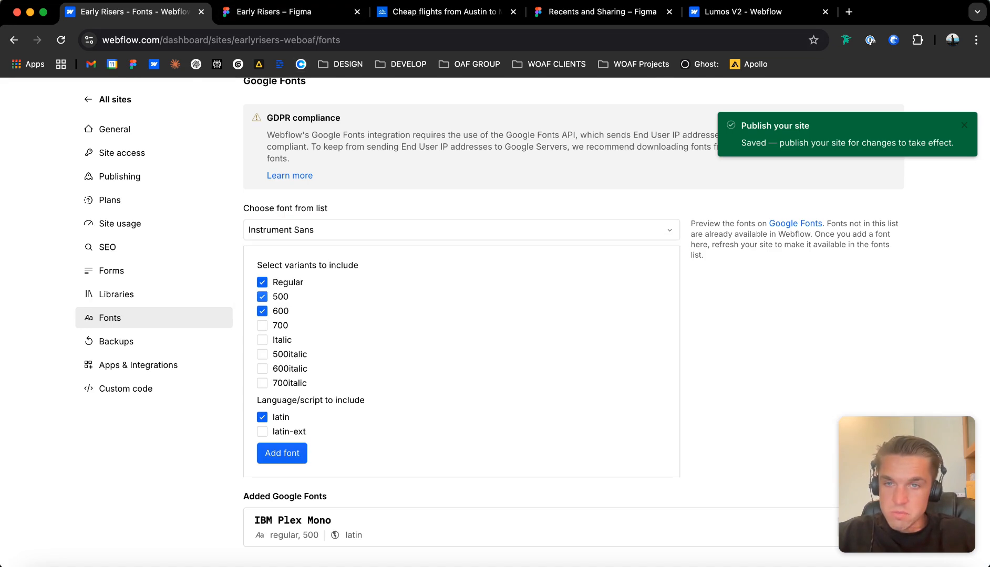
left_click(282, 453)
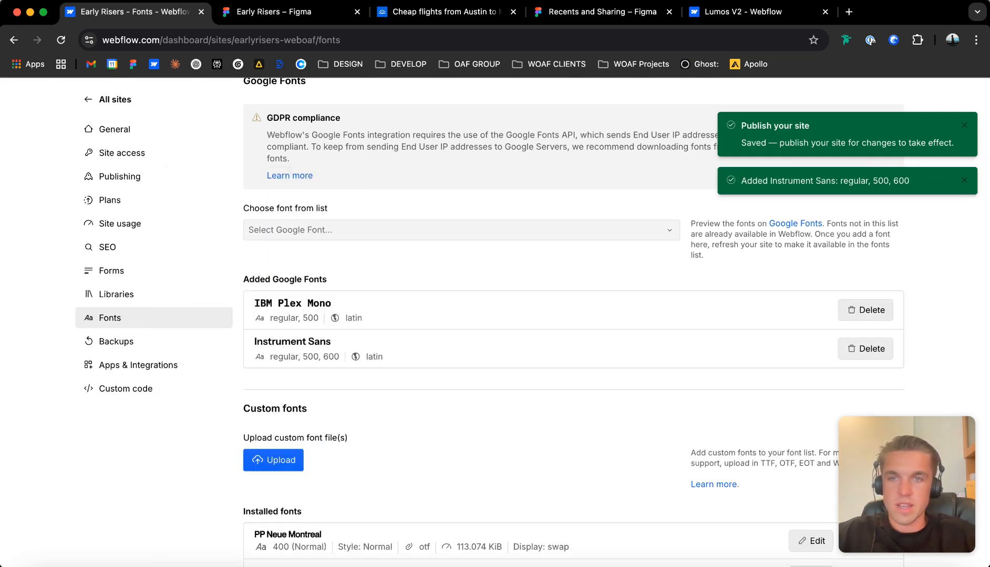
Add the Google font Instrument Serif to the site with the Regular variant and the latin script.
left_click(461, 230)
type("instrum")
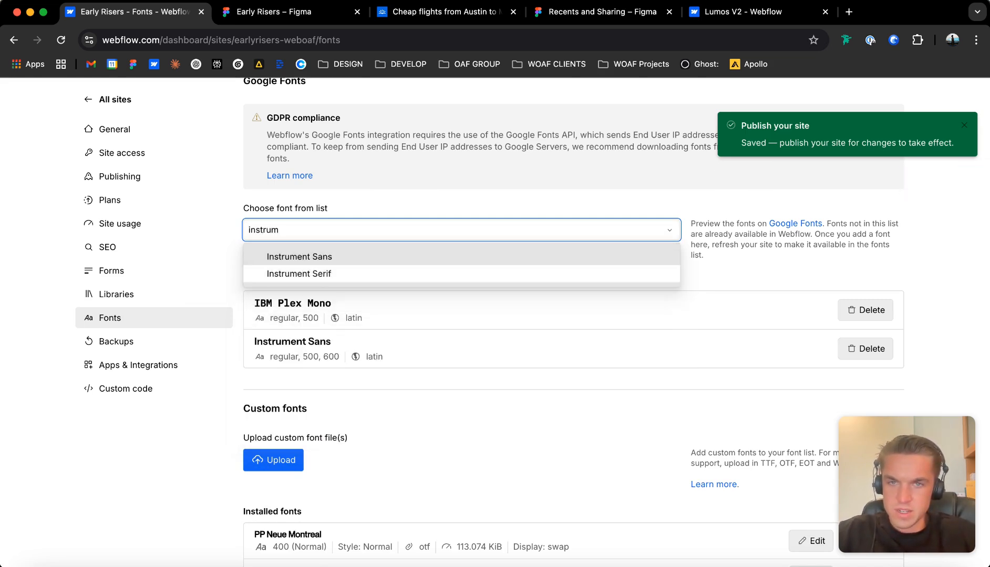
key("Down")
key("Return")
left_click(282, 366)
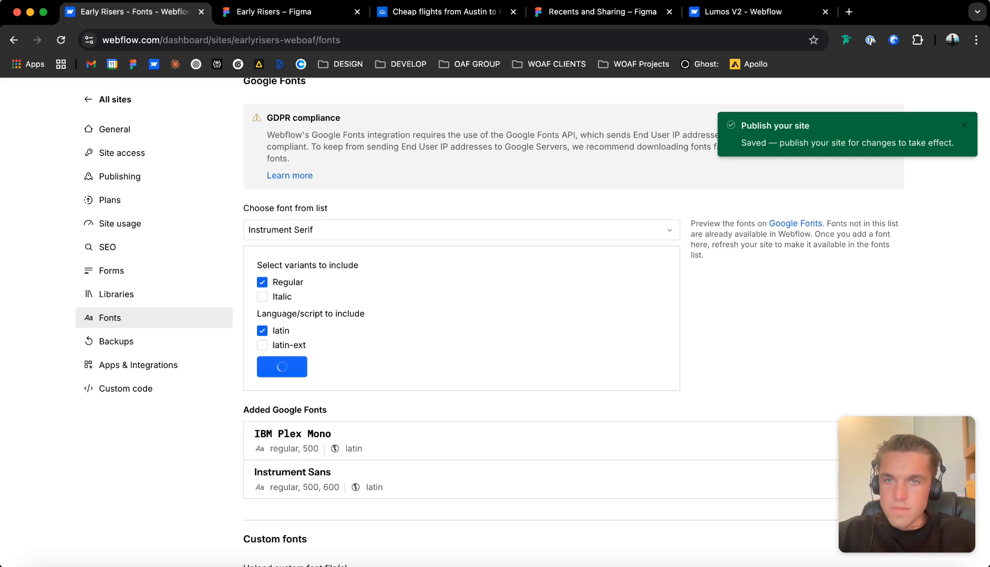
Look over the page sections in the Figma design, then return to Webflow and review the site's custom and Adobe font settings.
left_click(293, 12)
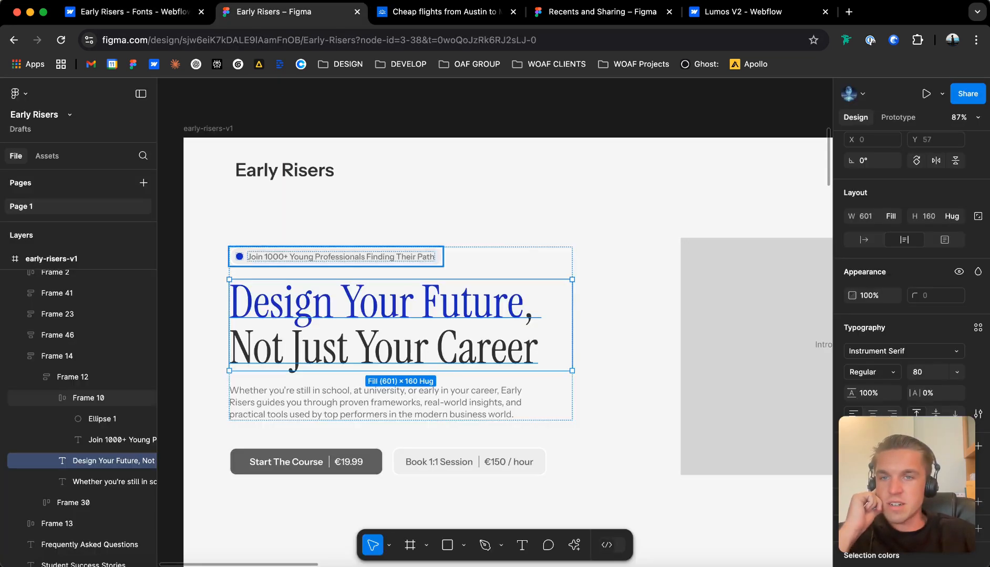
scroll(343, 282, "down", 3)
scroll(343, 282, "down", 5)
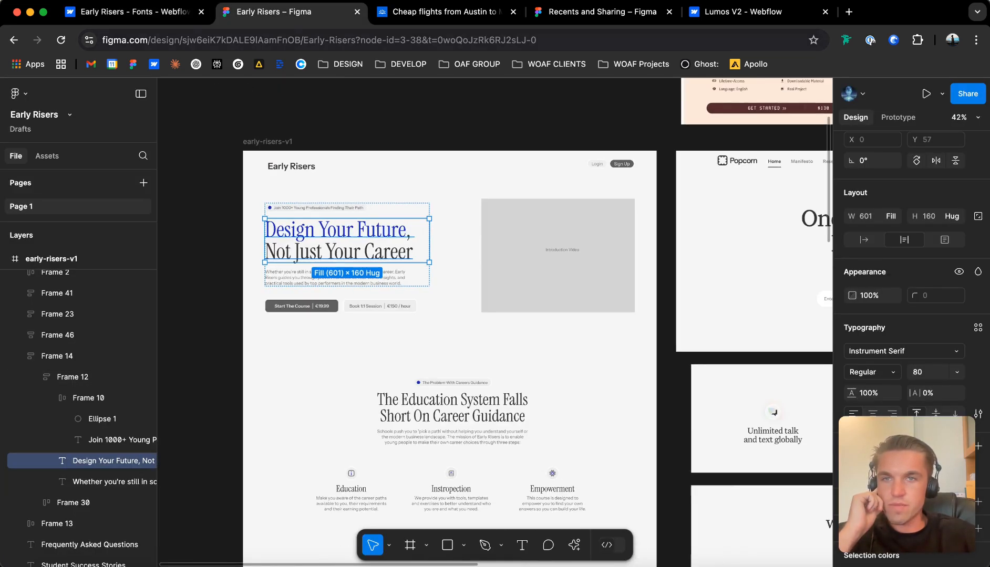
left_click(135, 12)
scroll(468, 315, "down", 3)
scroll(573, 320, "down", 4)
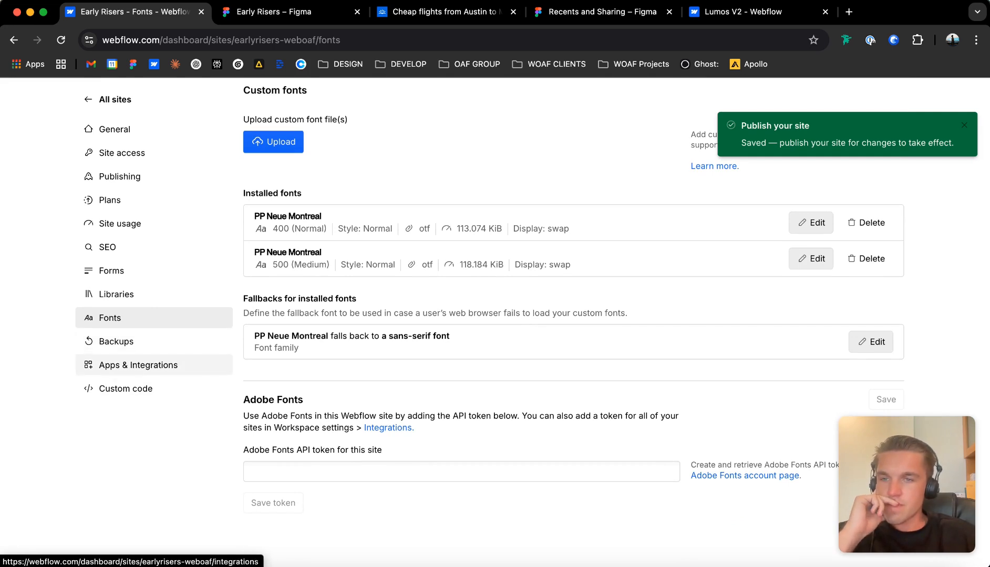
Review the site's custom head code, footer code and advanced code settings.
left_click(126, 389)
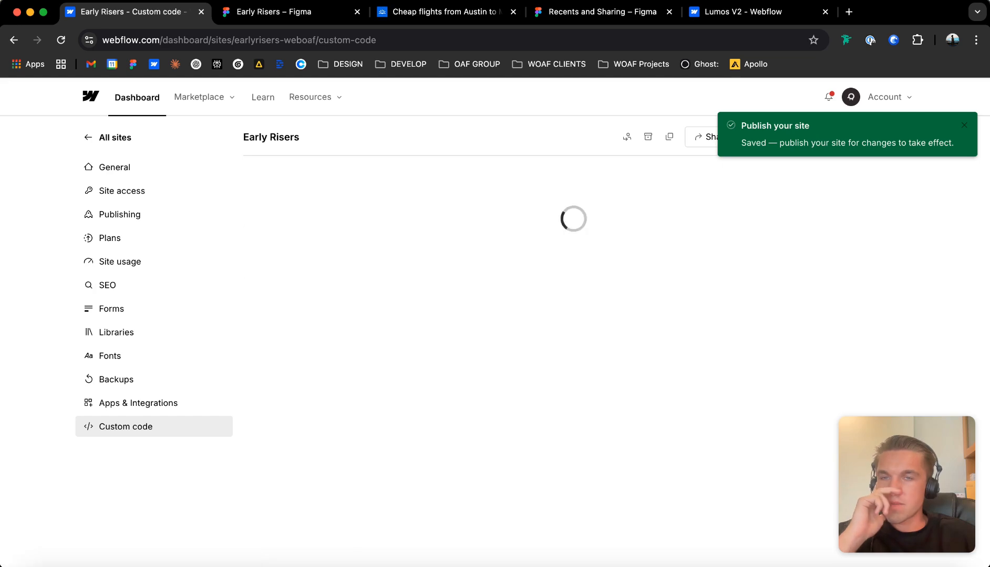
scroll(526, 326, "down", 5)
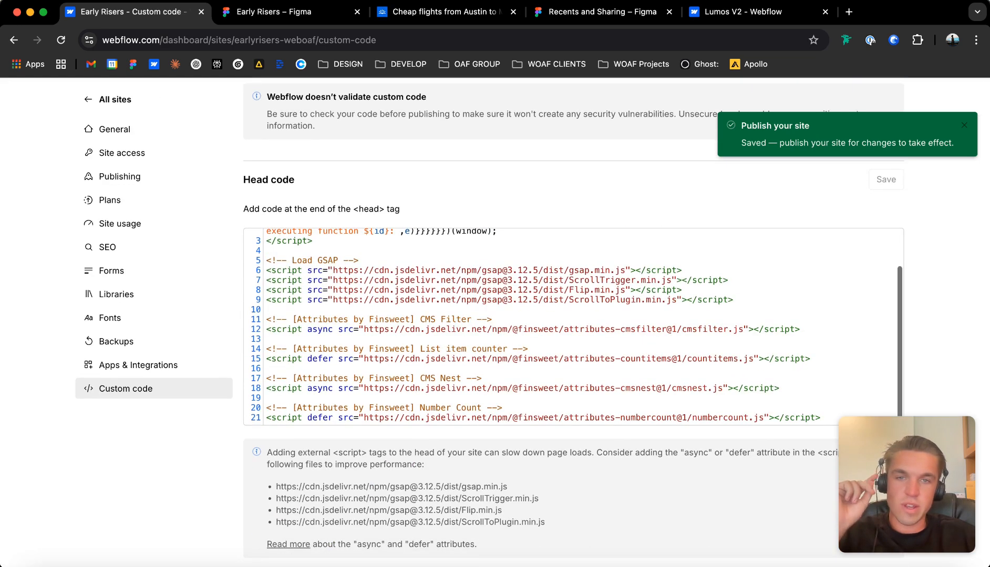
scroll(526, 325, "down", 2)
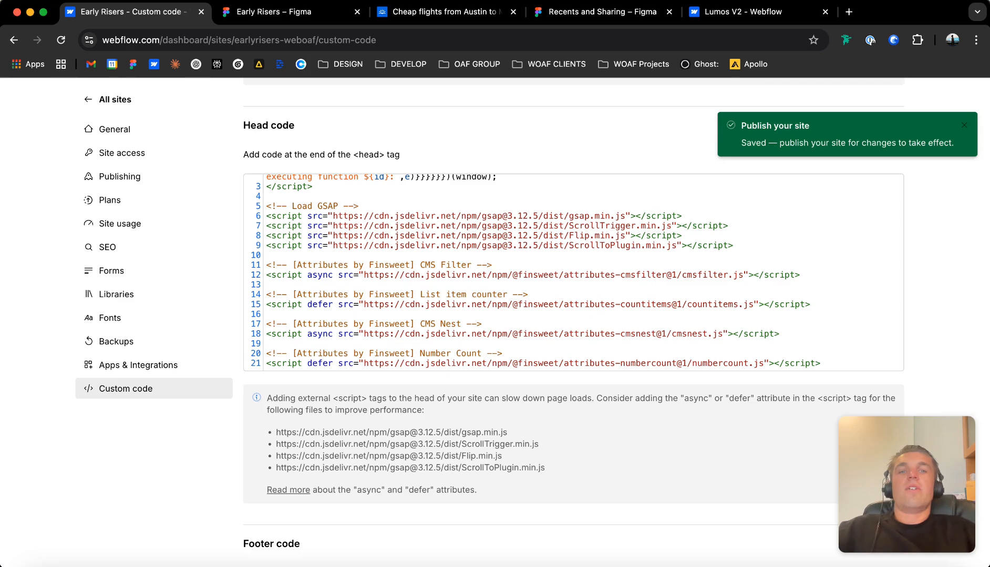
scroll(525, 326, "down", 10)
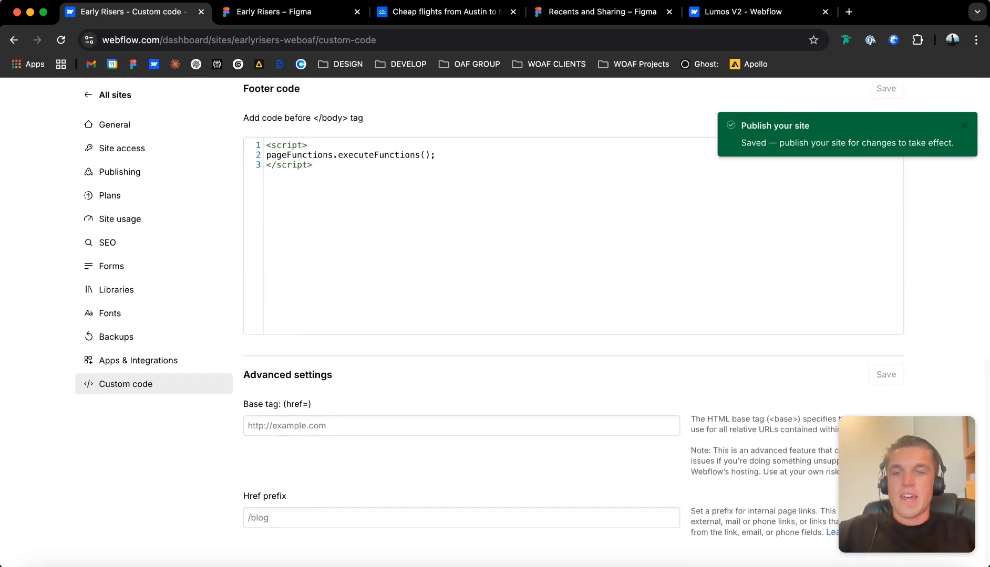
scroll(526, 325, "up", 10)
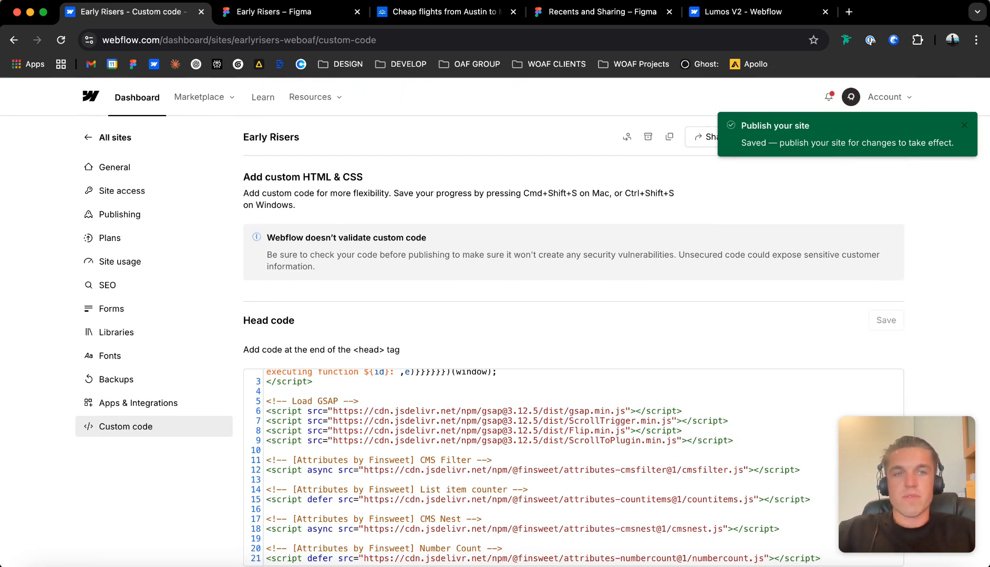
Open the Early Risers site in the Webflow Designer and look through the starter Home page.
left_click(769, 137)
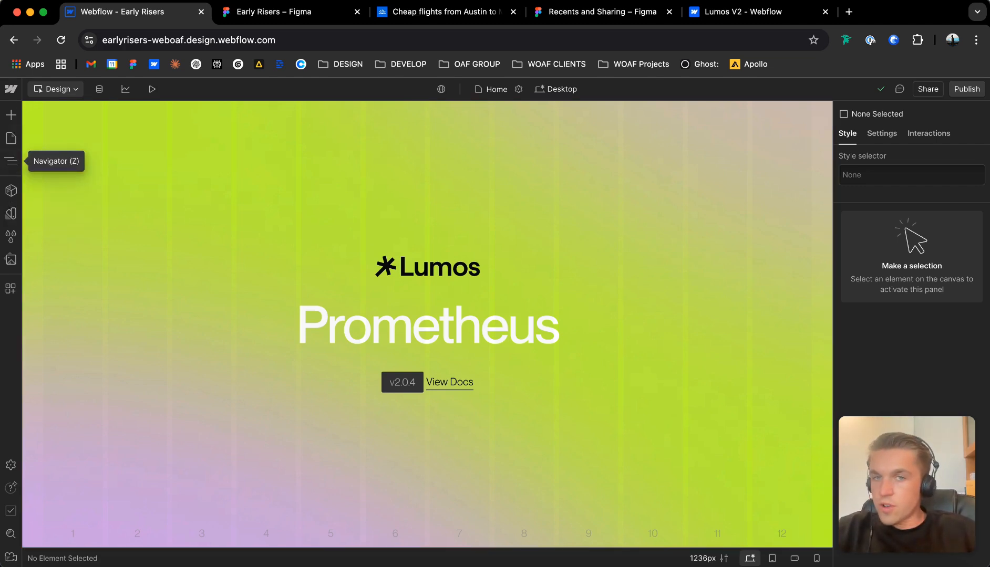
scroll(428, 324, "down", 3)
scroll(428, 324, "up", 3)
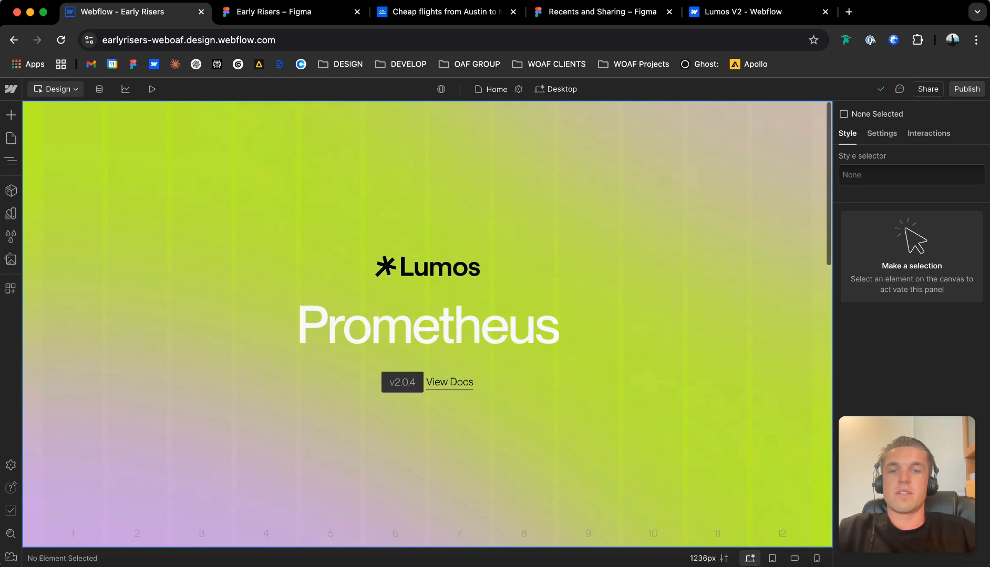
scroll(427, 324, "down", 5)
scroll(427, 324, "up", 5)
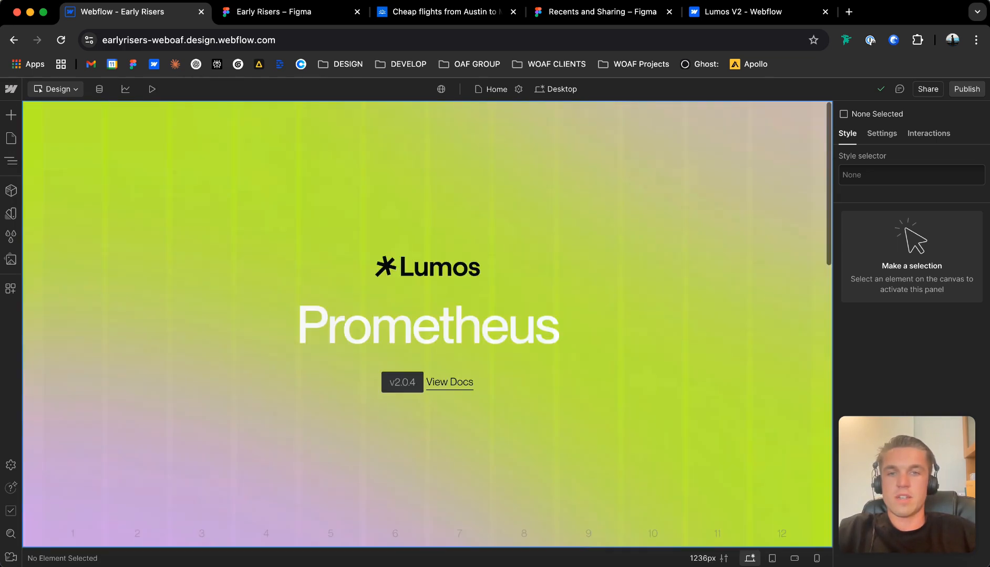
scroll(427, 324, "down", 10)
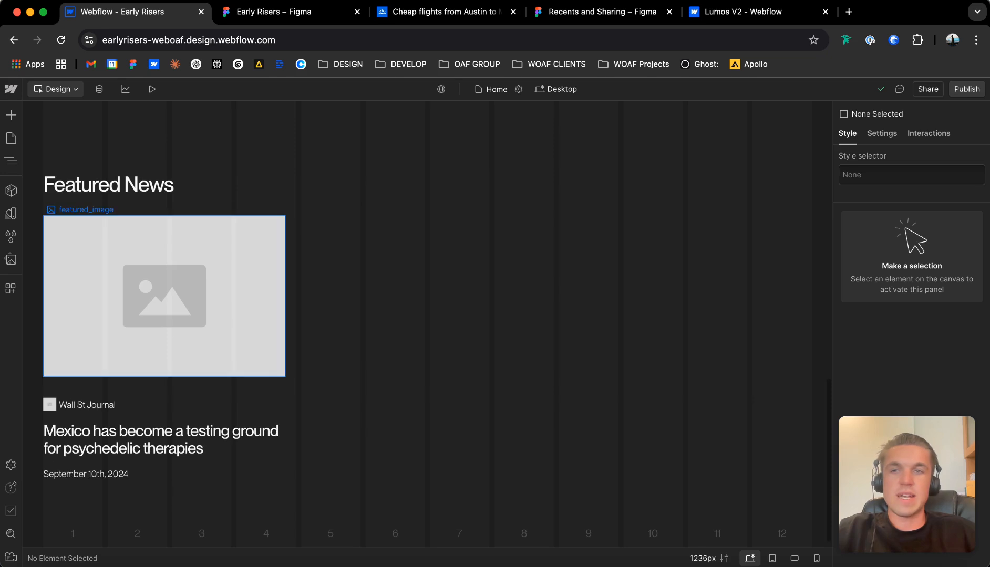
left_click(368, 315)
scroll(368, 315, "up", 10)
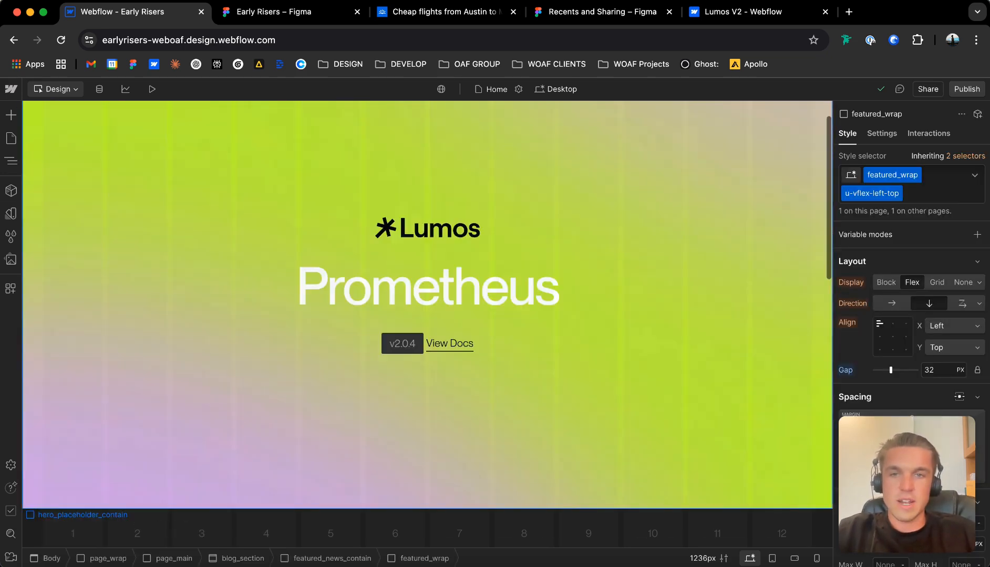
Open the Page Builder page and look through its prebuilt sections.
left_click(11, 138)
left_click(66, 201)
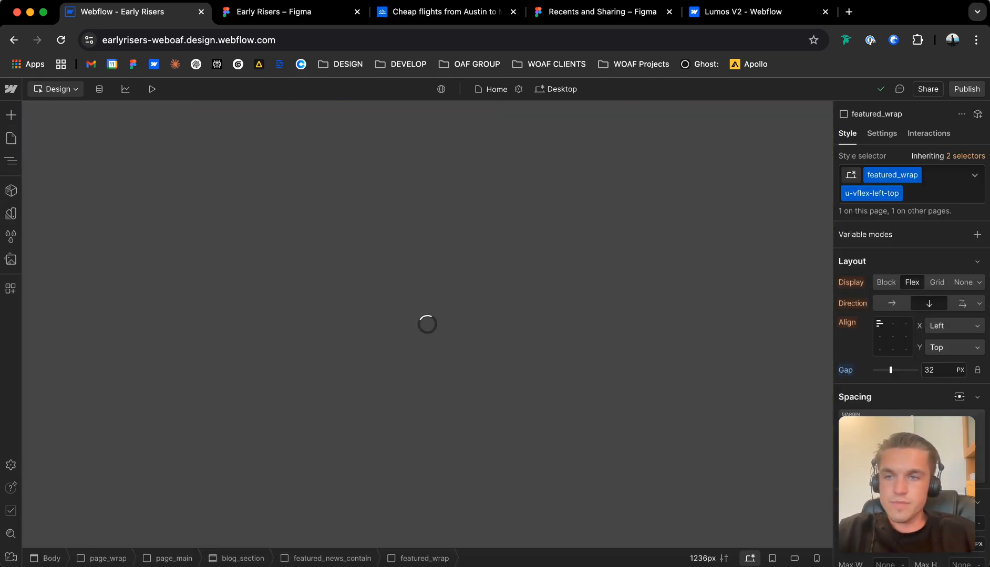
scroll(427, 323, "down", 10)
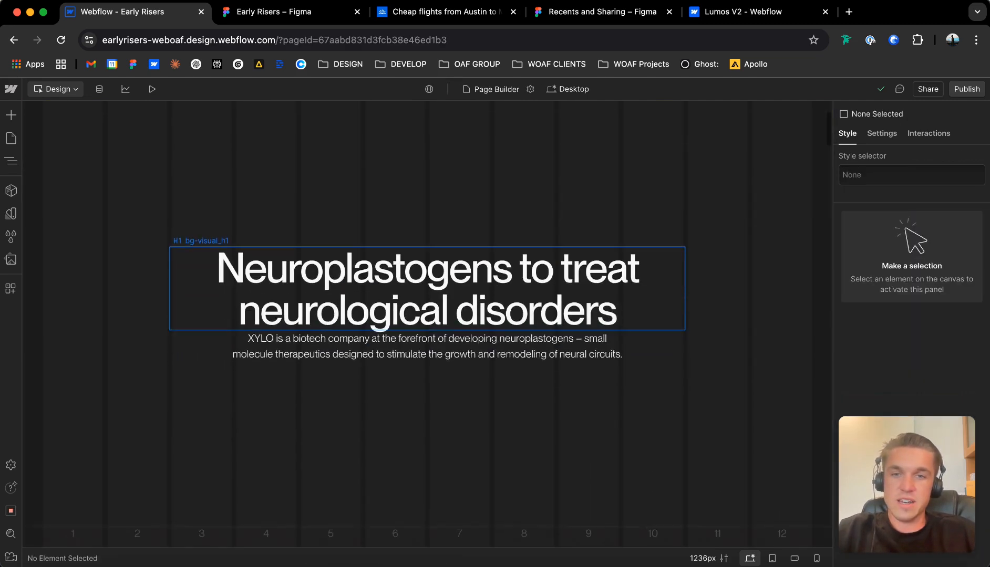
scroll(427, 323, "down", 3)
scroll(559, 315, "down", 6)
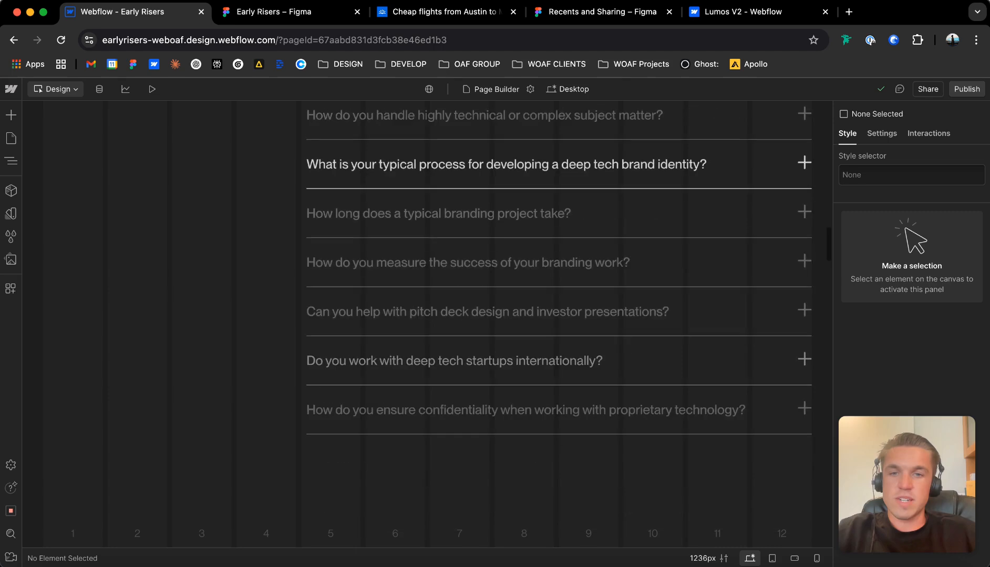
scroll(427, 315, "down", 15)
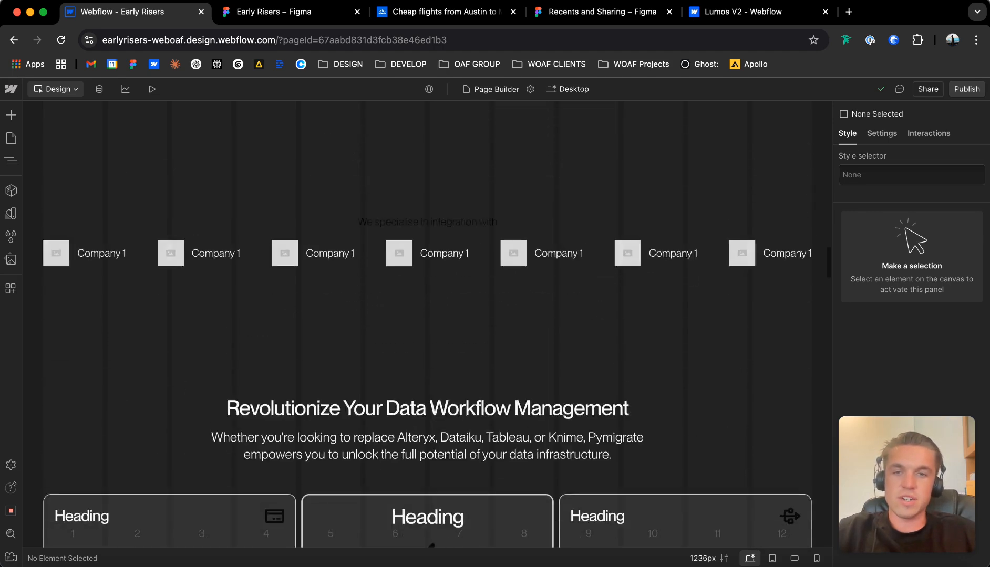
scroll(427, 181, "up", 14)
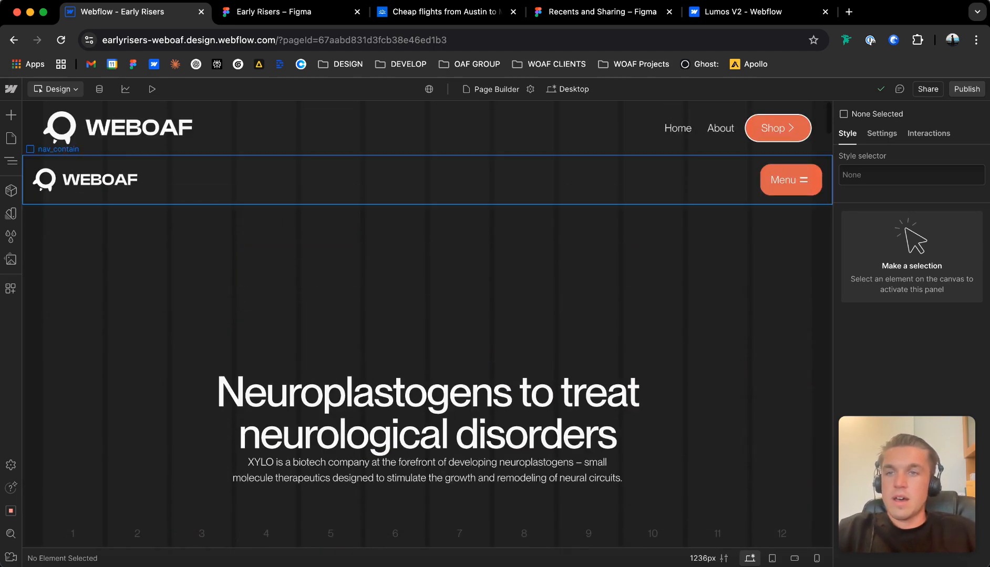
Open the draft Styleguide page and look at its typography styles.
left_click(11, 138)
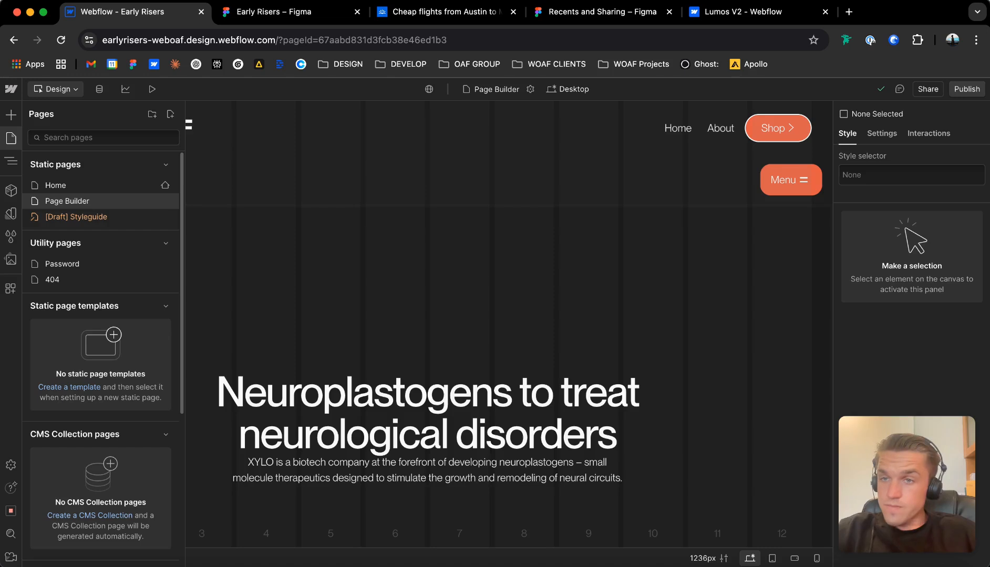
left_click(77, 217)
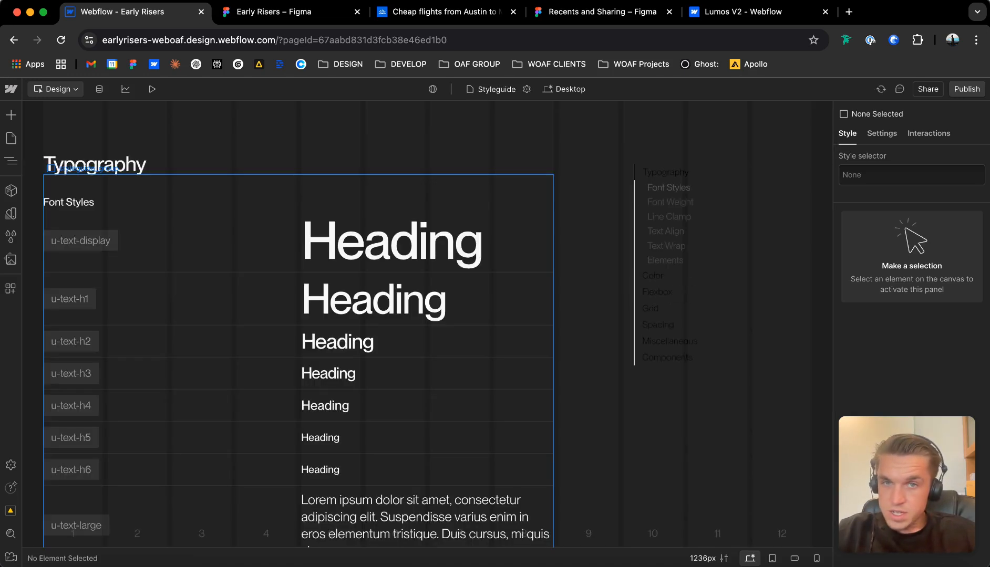
scroll(210, 372, "down", 1)
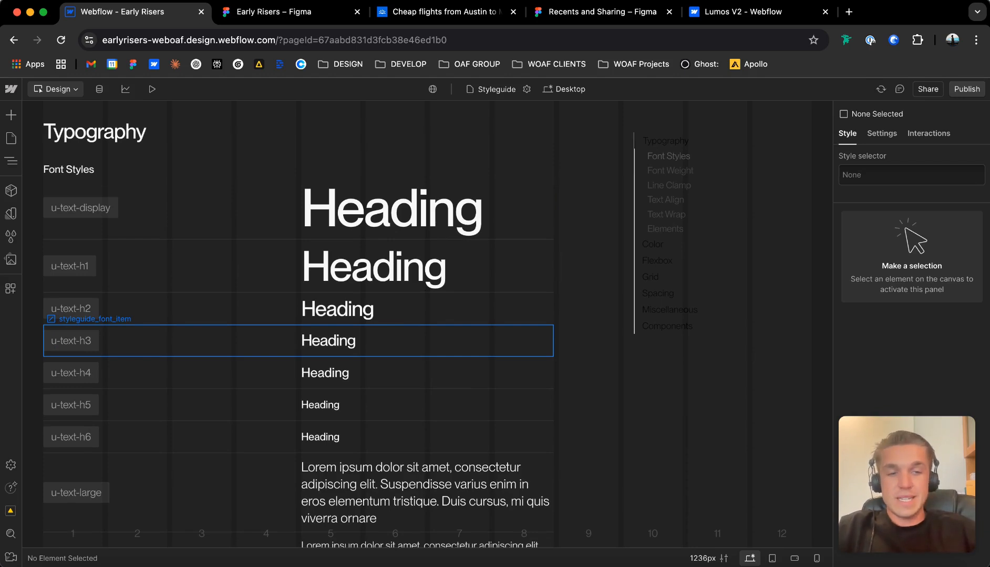
Open the Base collection of variables and review its theme, button and swatch colours.
left_click(11, 213)
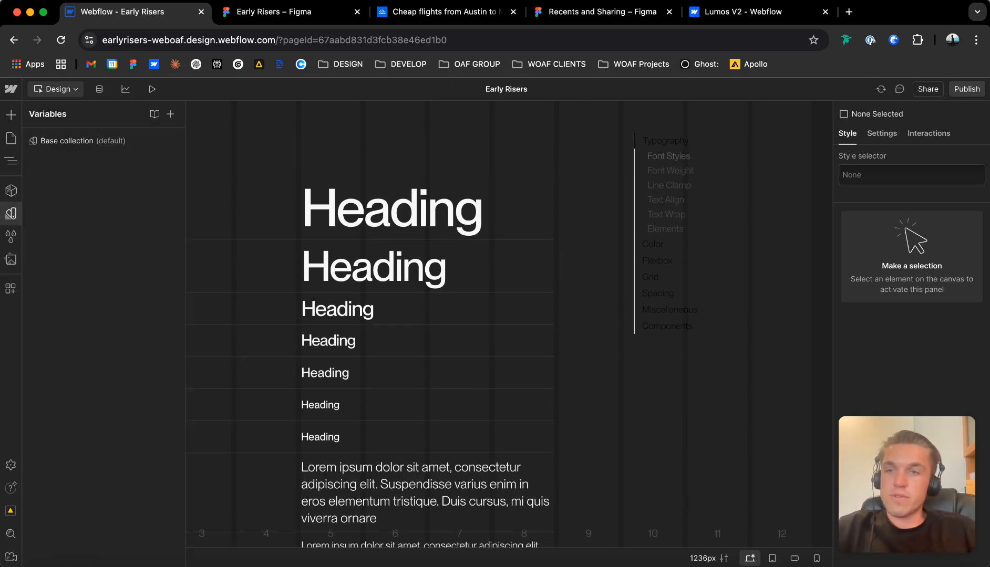
left_click(95, 140)
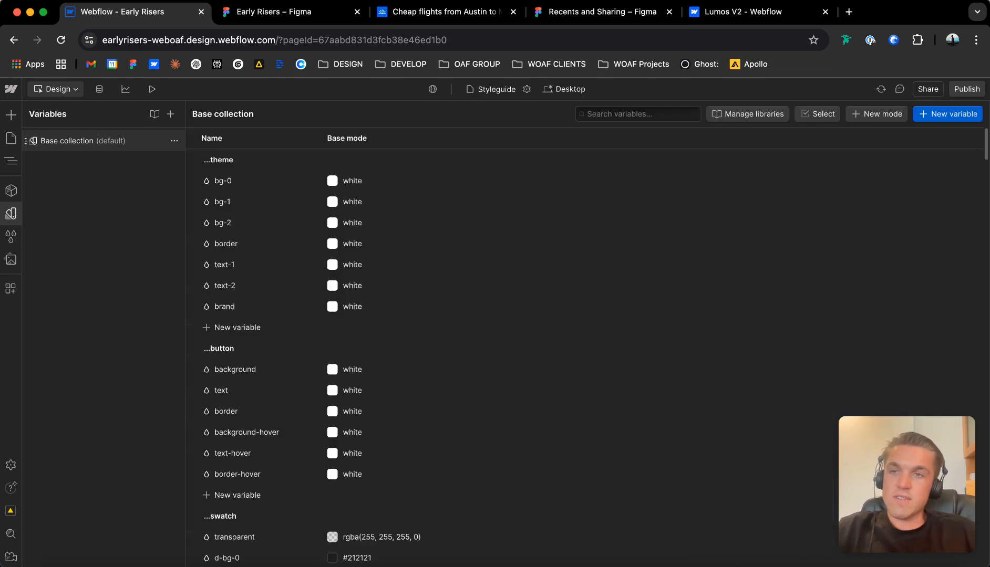
scroll(435, 315, "down", 3)
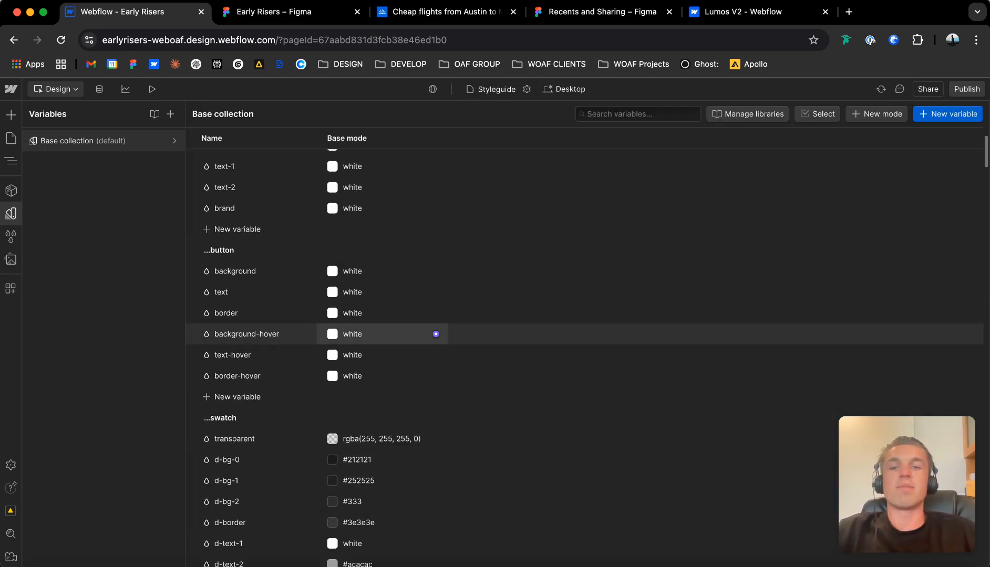
scroll(435, 339, "down", 3)
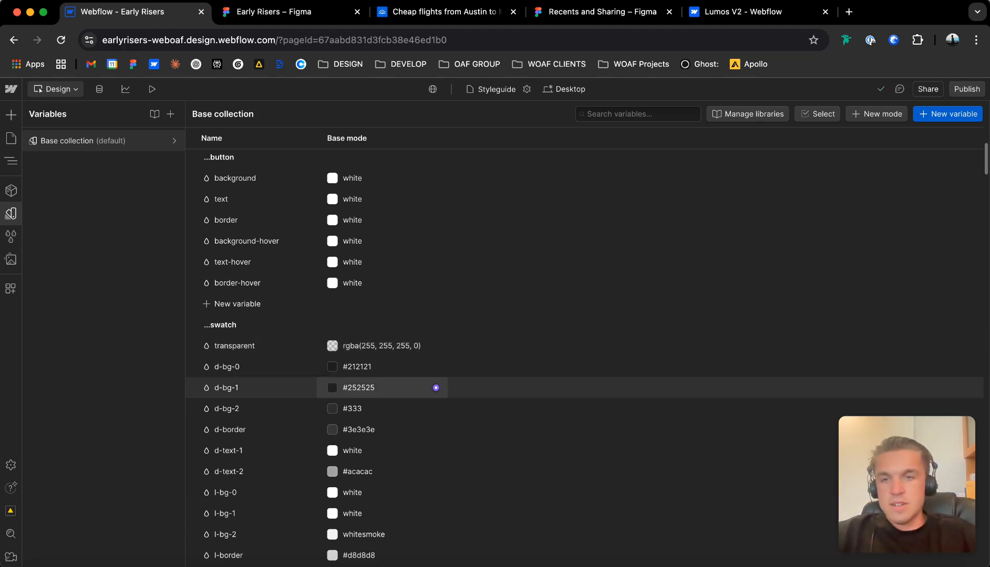
scroll(436, 389, "down", 3)
scroll(436, 401, "down", 2)
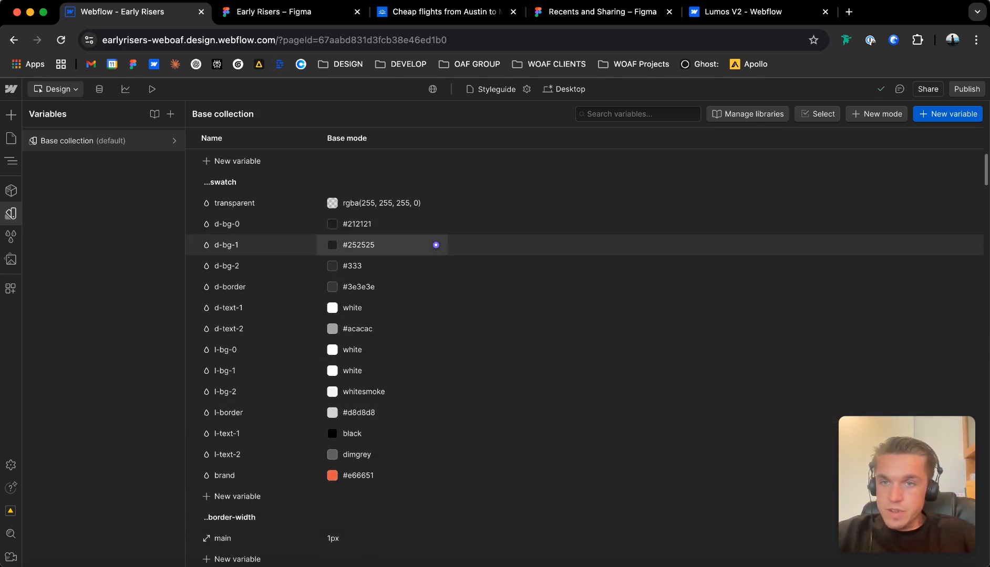
Switch to the Early Risers Figma design and copy the blue fill colour of the word "Your" in the hero heading.
left_click(305, 12)
scroll(387, 216, "up", 3)
scroll(388, 217, "right", 2)
scroll(388, 216, "down", 1)
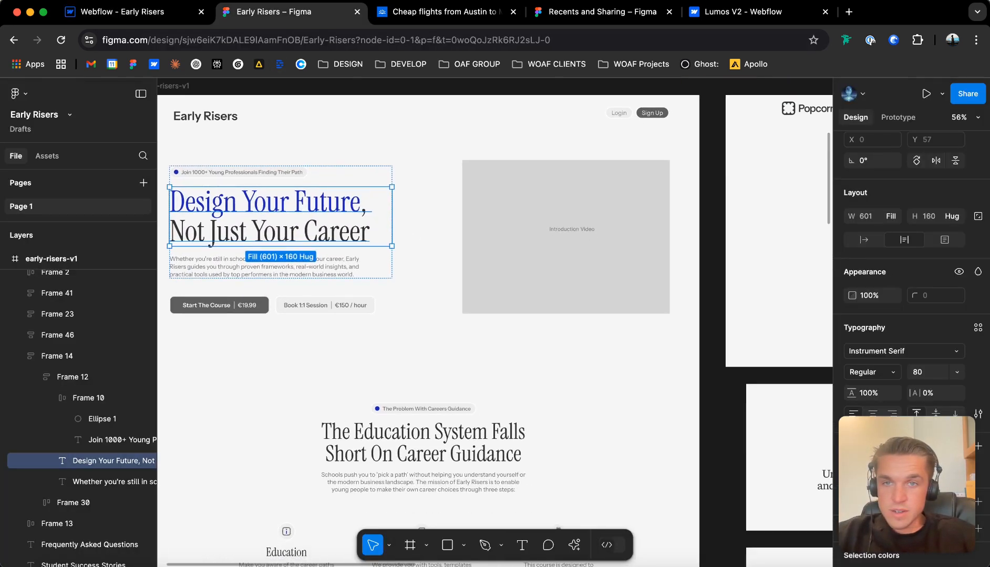
key("Escape")
double_click(280, 216)
scroll(904, 273, "down", 4)
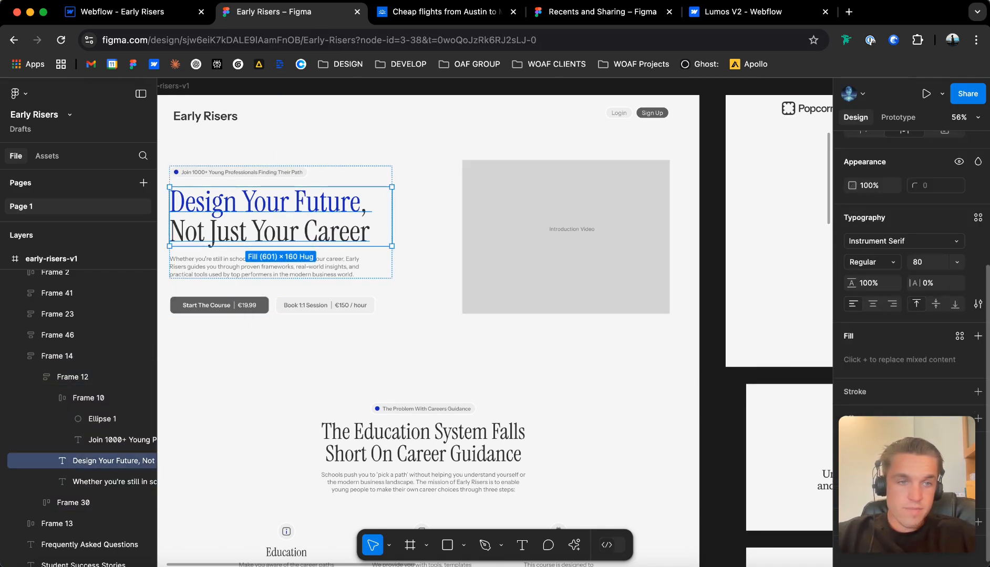
key("Return")
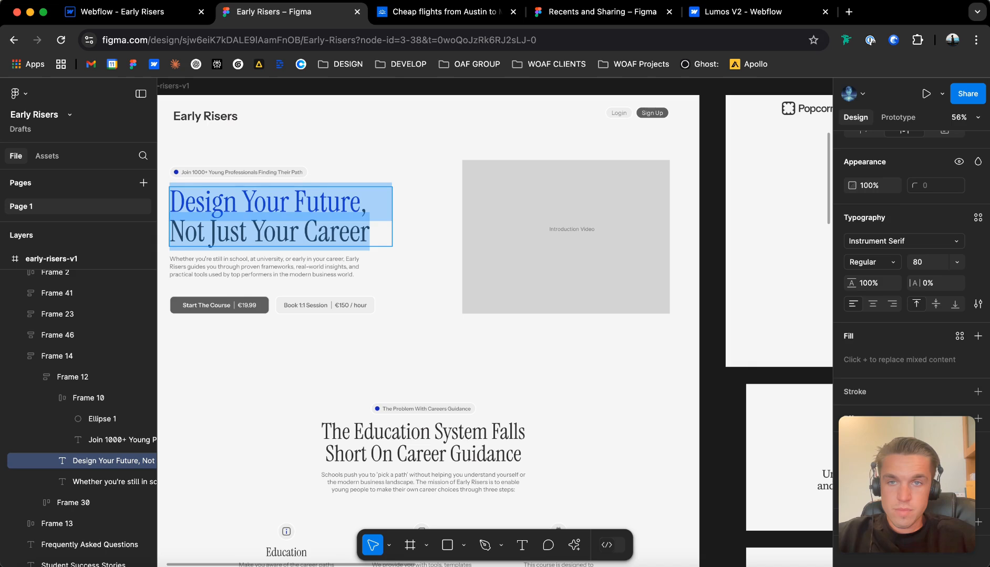
left_click(239, 202)
left_click_drag(290, 202, 242, 203)
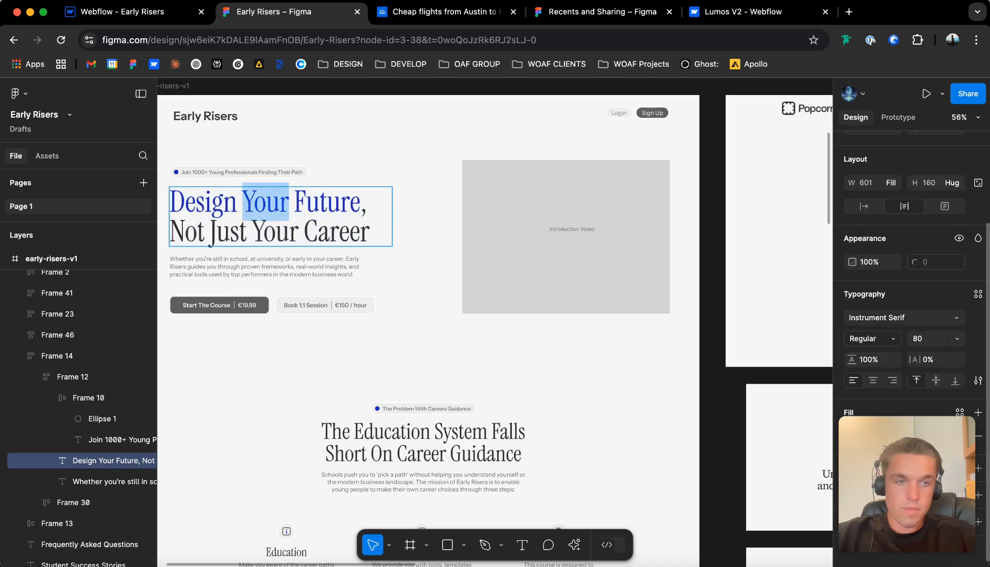
left_click_drag(907, 484, 495, 484)
left_click(874, 437)
left_click(874, 437)
key("super+c")
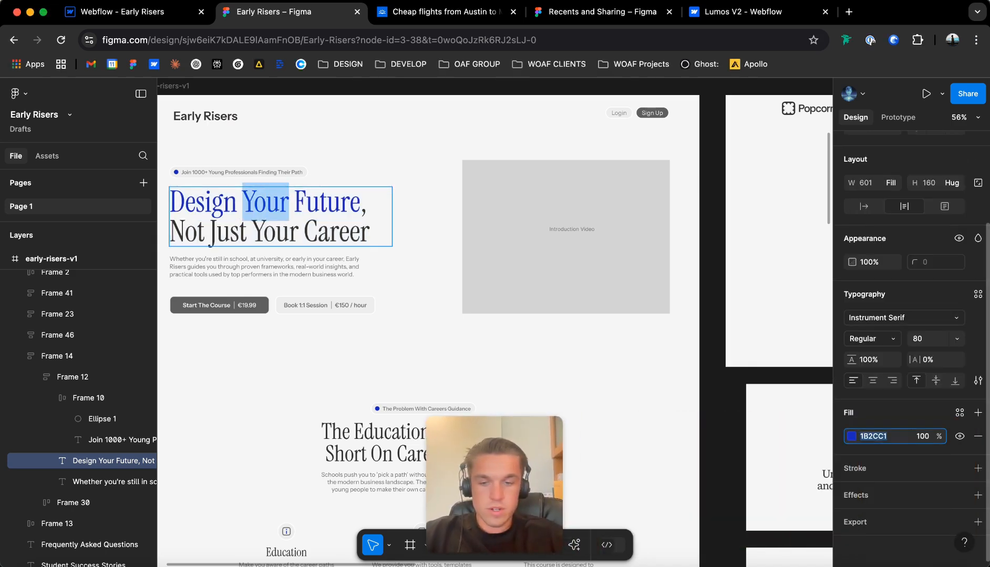
In the Webflow Base collection, set the brand swatch to the copied colour 1B2CC1.
left_click(132, 12)
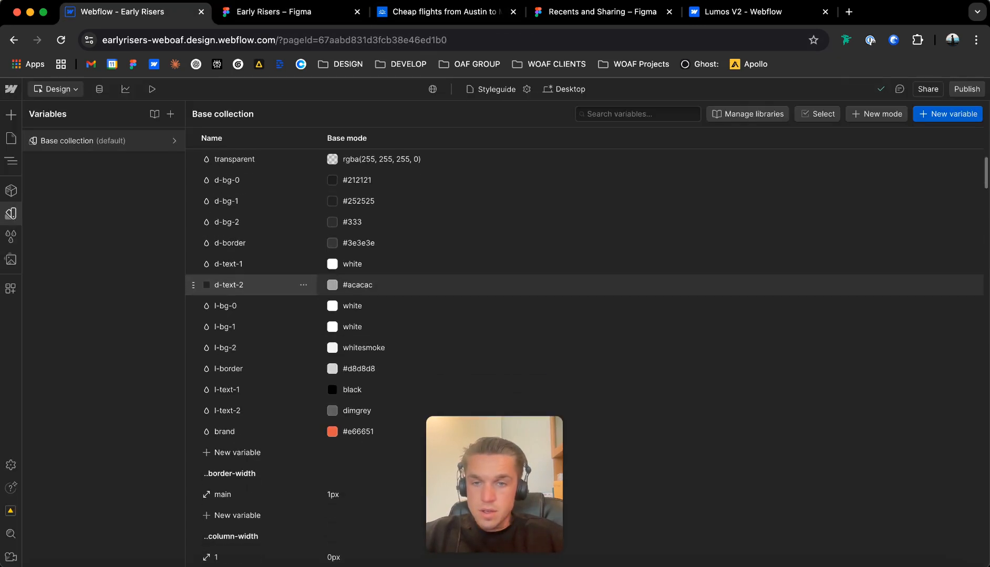
left_click(399, 431)
key("super+v")
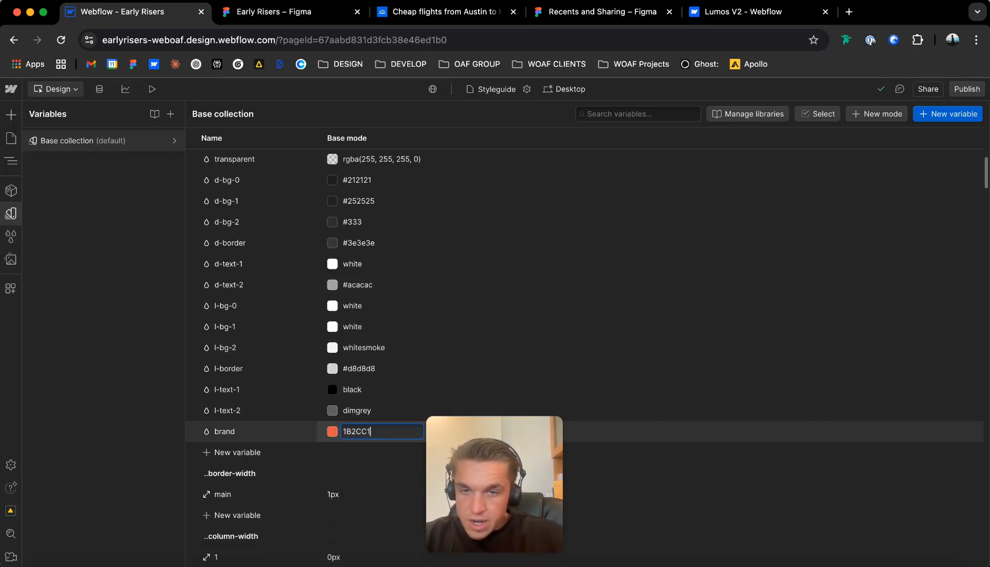
key("Return")
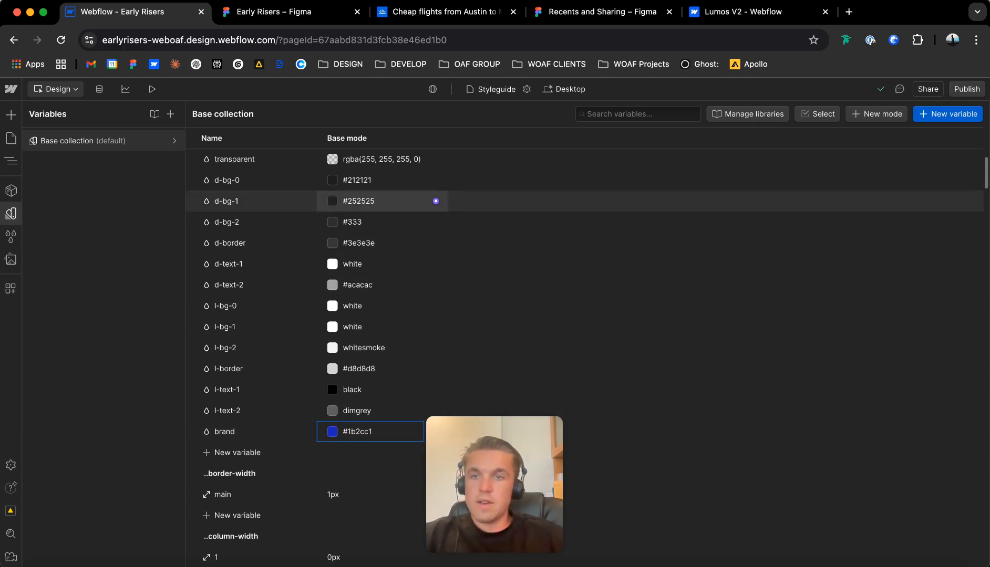
Switch to the Figma design and copy the background fill of the early-risers-v1 frame.
left_click(289, 12)
scroll(494, 294, "left", 1)
scroll(494, 295, "down", 1)
left_click(494, 294)
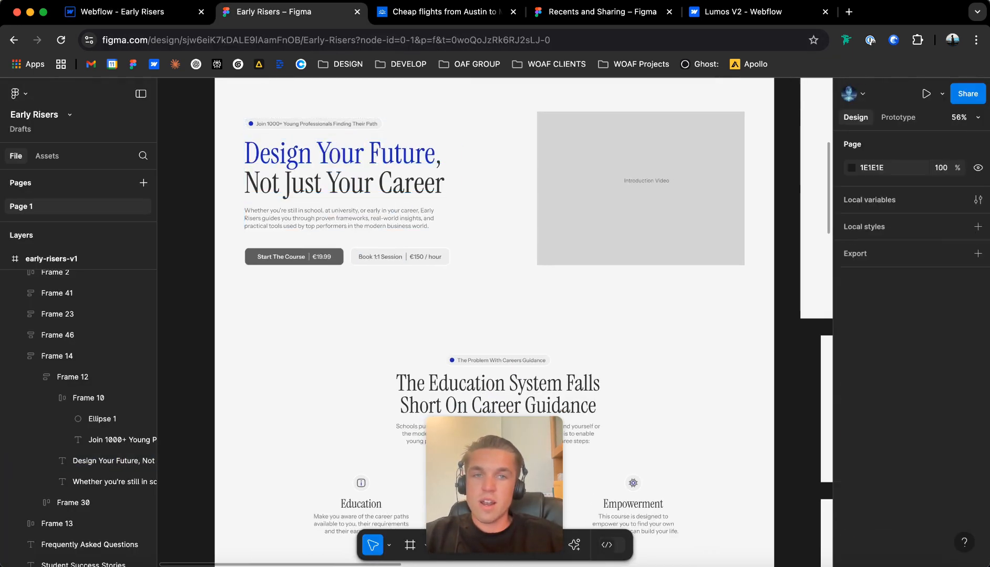
scroll(321, 192, "down", 5)
scroll(321, 210, "down", 3)
scroll(320, 210, "up", 8)
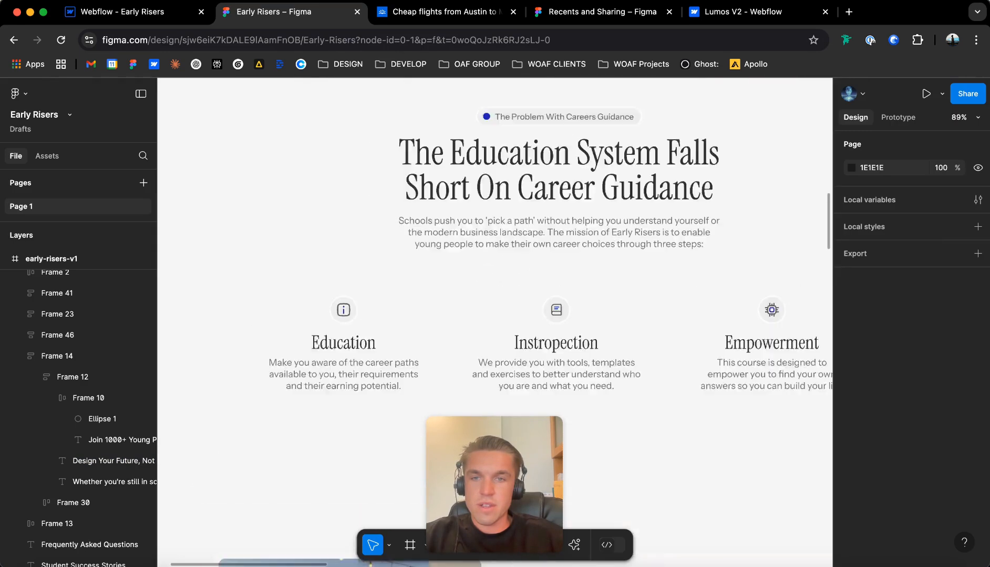
scroll(316, 226, "up", 10)
scroll(316, 226, "left", 1)
scroll(317, 225, "up", 3)
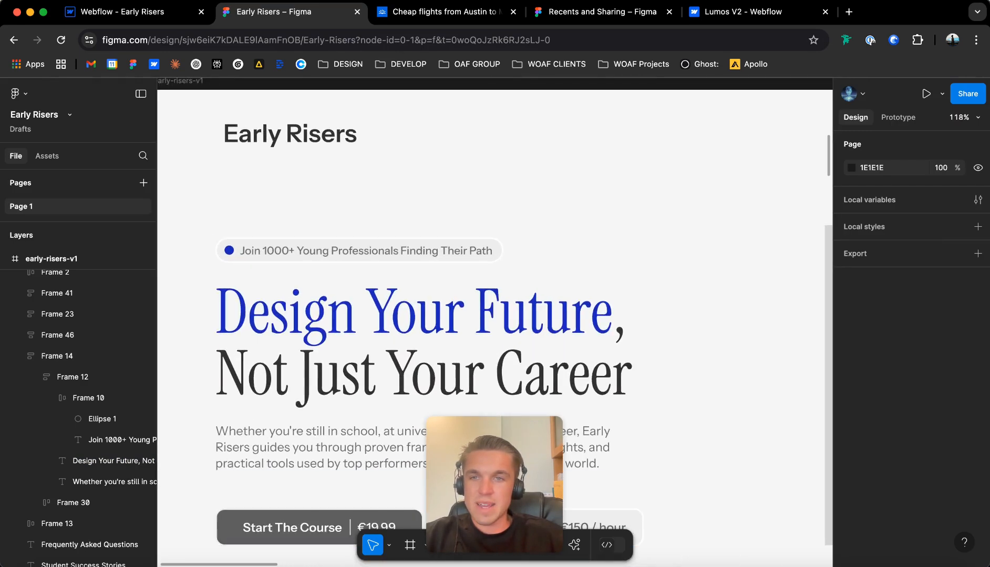
left_click(316, 226)
left_click(873, 430)
key("super+c")
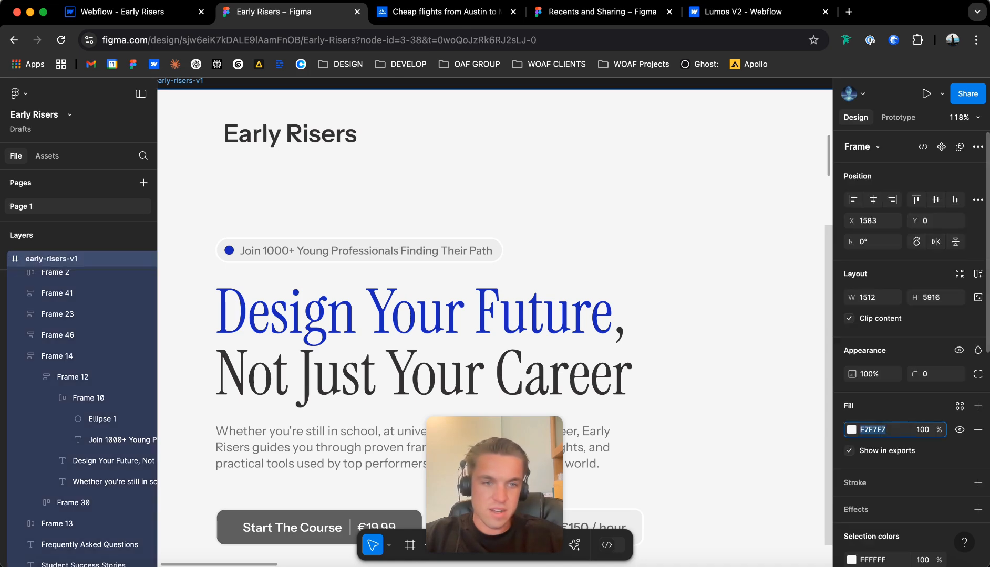
Back in the Webflow variables, set the l-bg-1 swatch to F7F7F7.
left_click(132, 12)
left_click(368, 306)
left_click(368, 327)
left_click(368, 327)
key("super+a")
key("super+v")
key("Return")
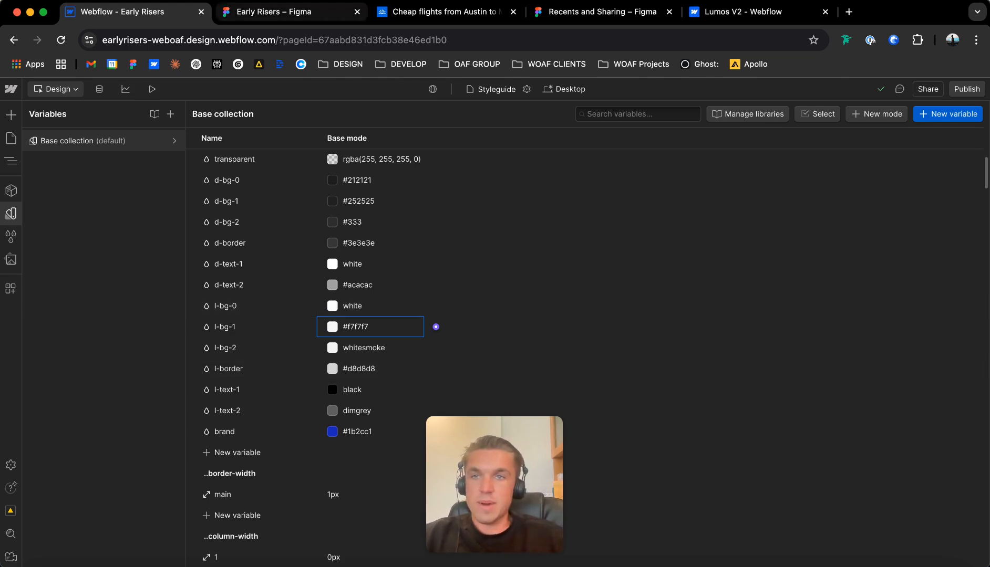
Copy the fill of the circle behind the Instropection icon in Figma and set Webflow's l-bg-2 swatch to F0F0F0.
left_click(289, 12)
scroll(420, 293, "down", 10)
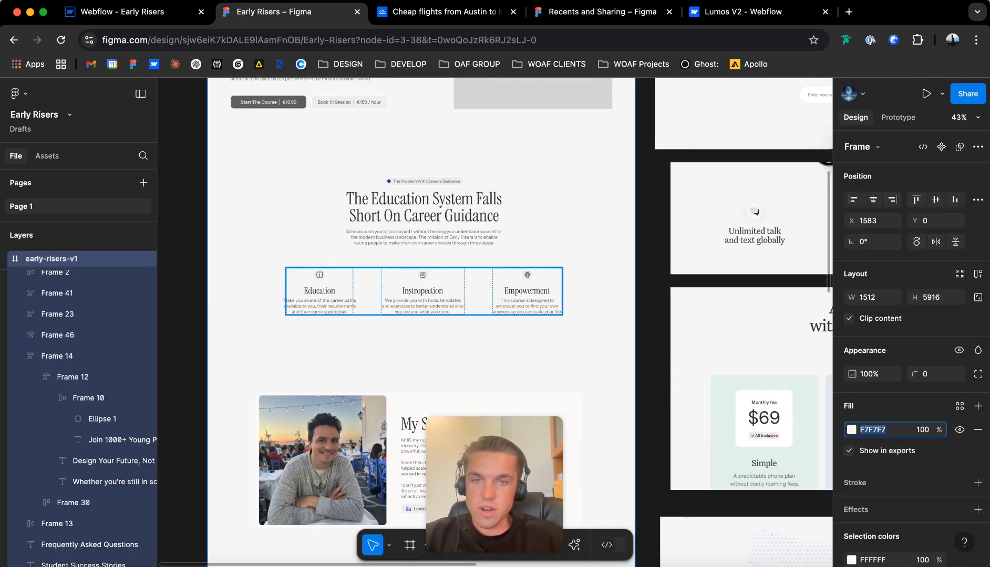
scroll(422, 284, "up", 10)
left_click(423, 247, "super")
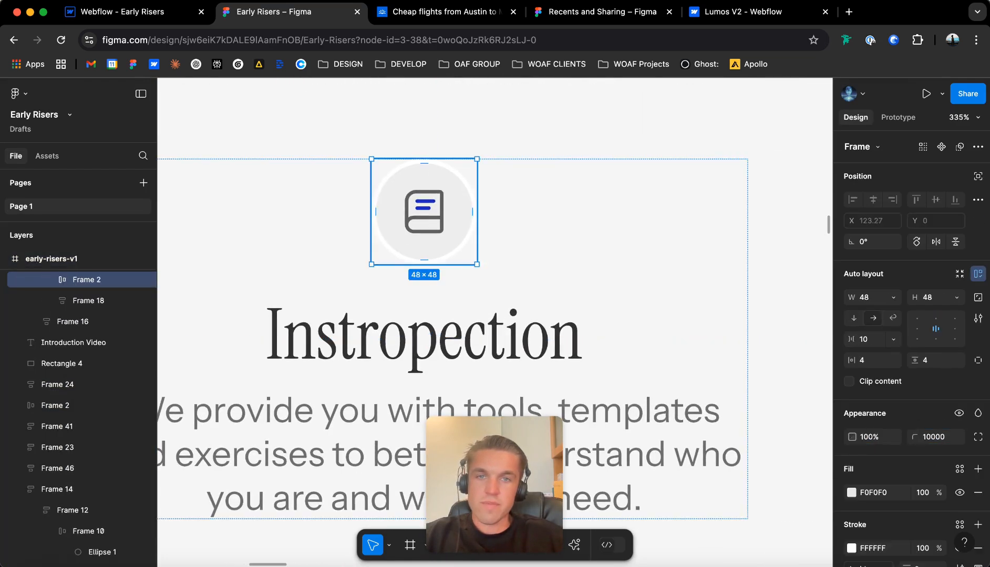
scroll(876, 421, "down", 2)
left_click(873, 472)
left_click(873, 416)
key("super+c")
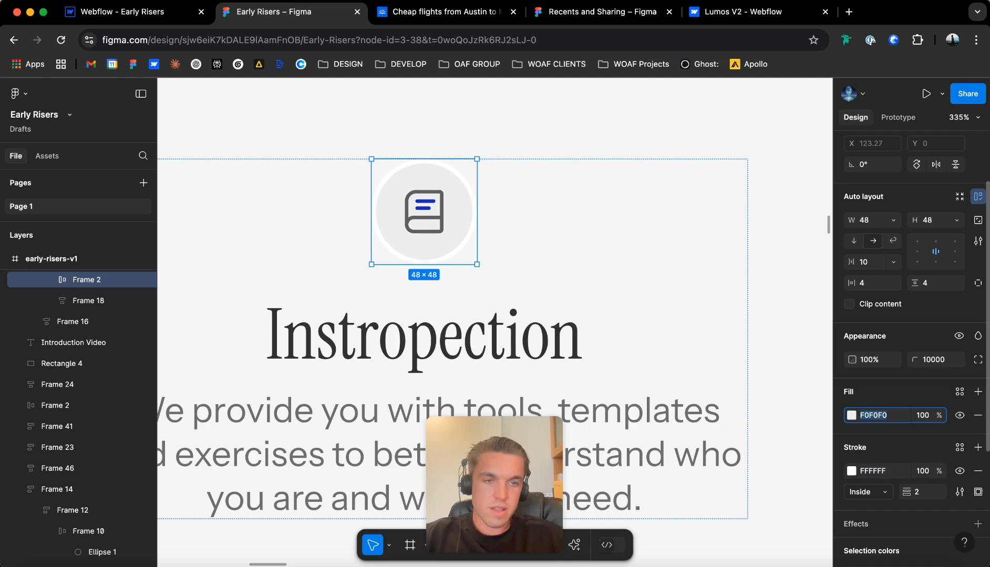
left_click(123, 11)
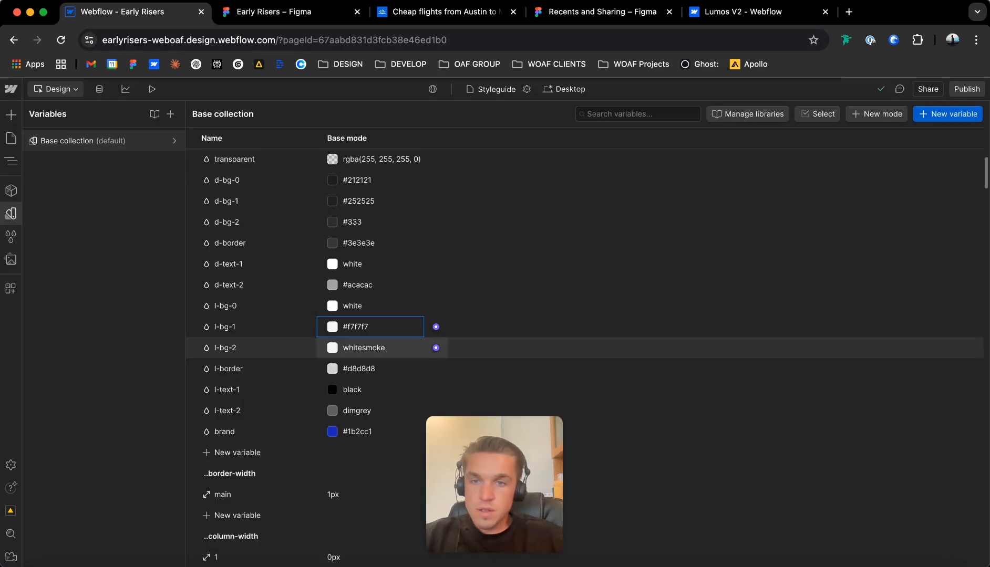
double_click(363, 347)
key("super+v")
key("Return")
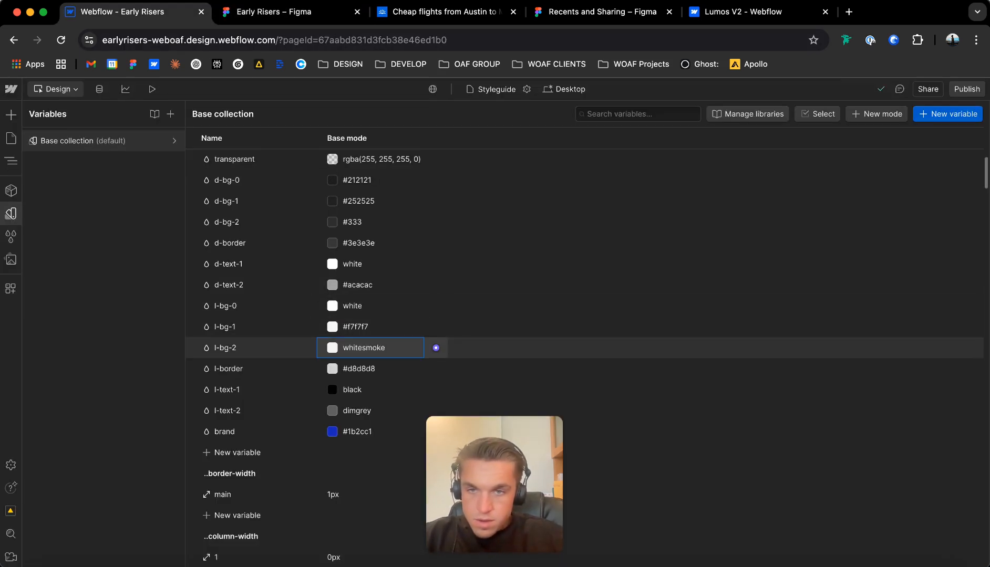
Copy the grey of the Instropection book icon in Figma and set Webflow's l-border swatch to 696969.
left_click(274, 12)
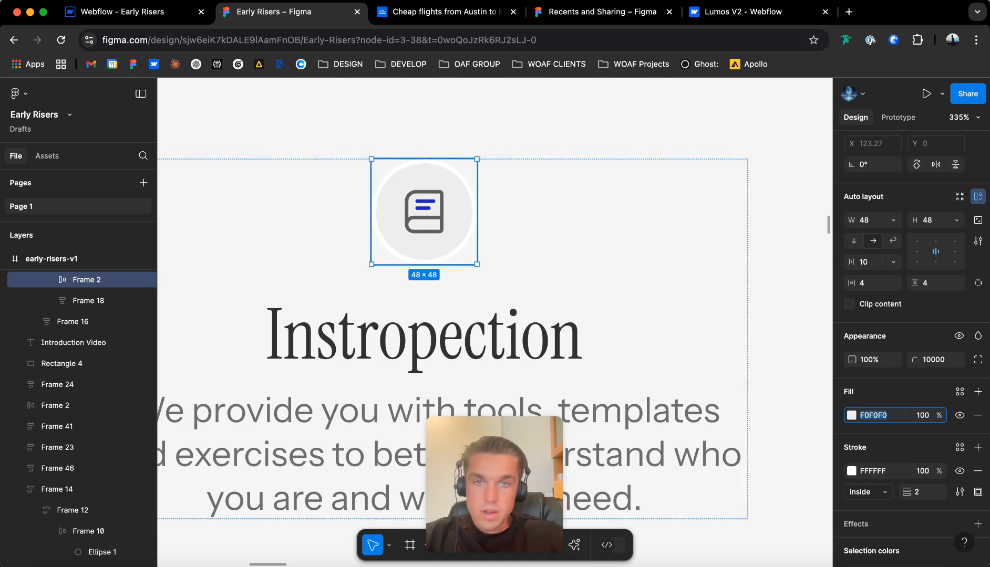
double_click(424, 212)
left_click(873, 490)
key("super+c")
scroll(459, 252, "down", 10)
scroll(460, 253, "up", 6)
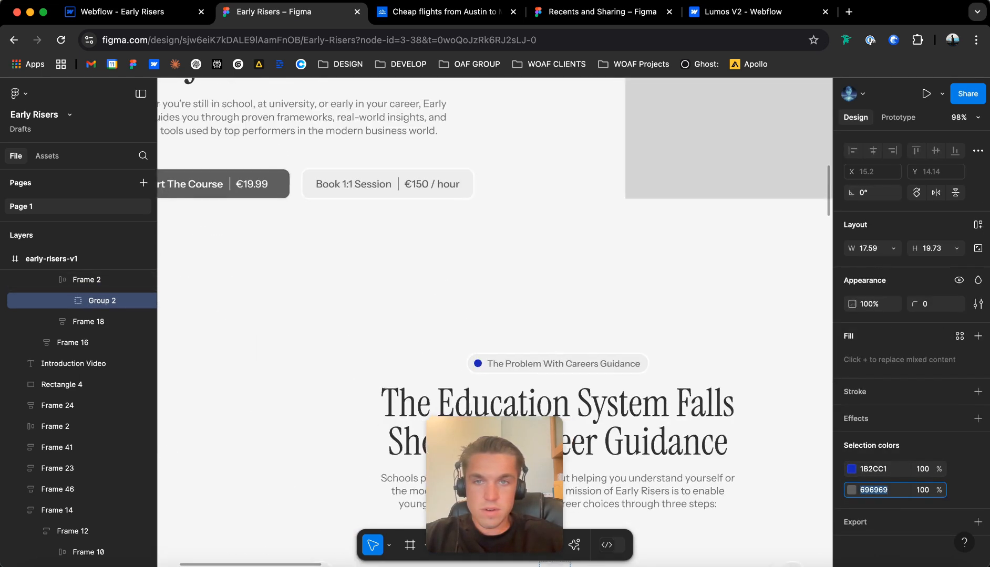
scroll(327, 249, "left", 2)
scroll(327, 250, "up", 3)
key("ctrl+shift+Tab")
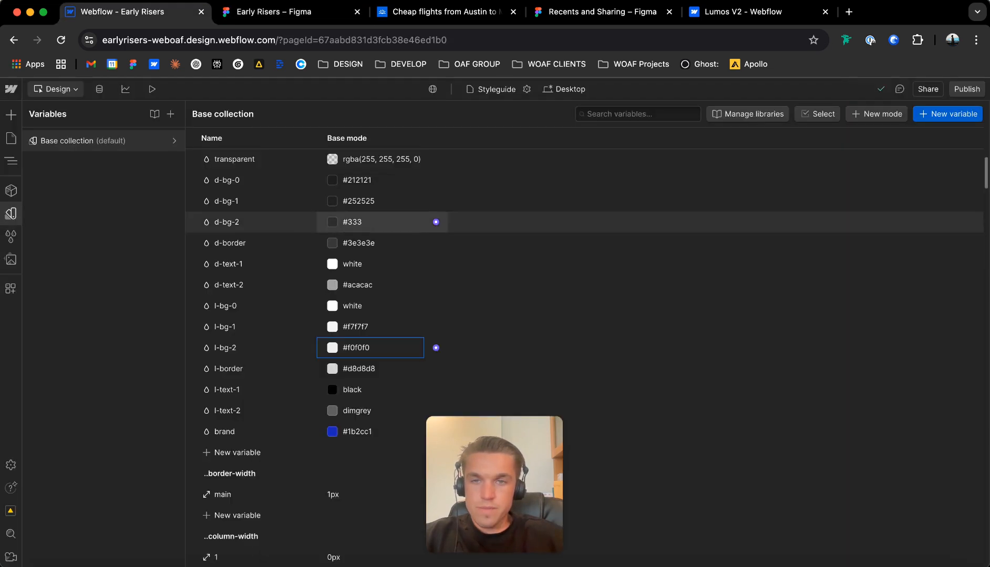
double_click(362, 369)
key("super+v")
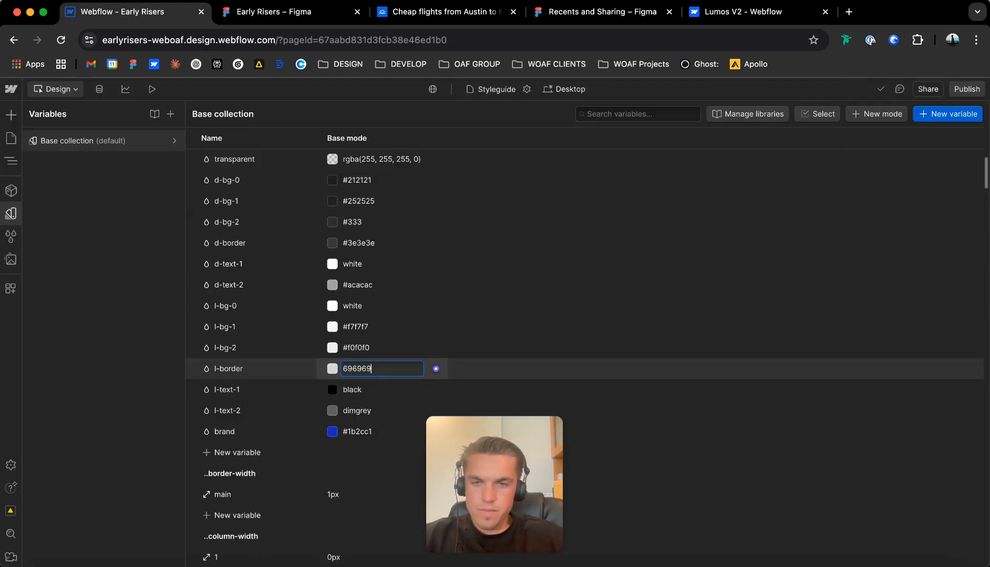
key("Return")
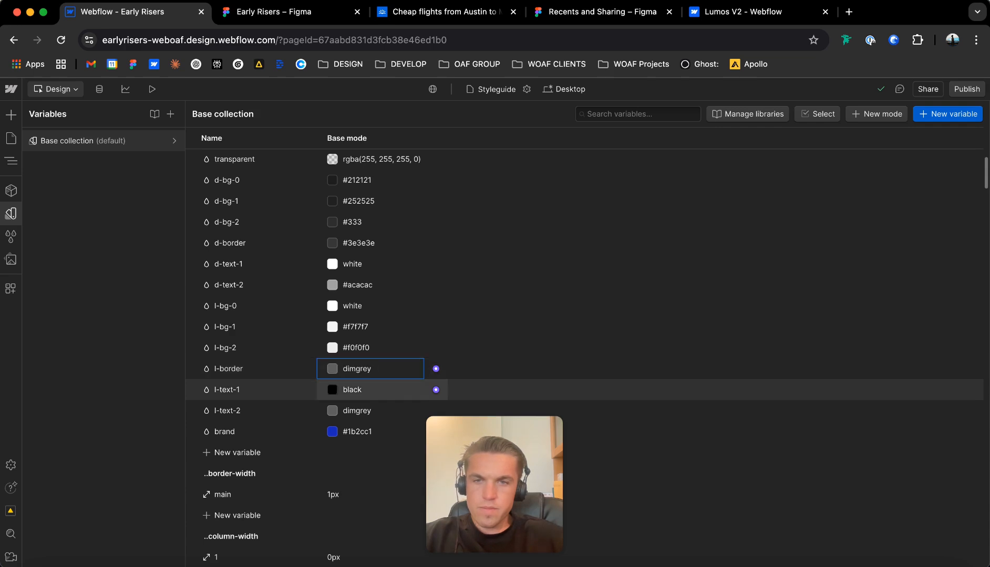
Undo the l-border colour change and enter 696969 for it again.
key("super+z")
double_click(370, 369)
key("super+v")
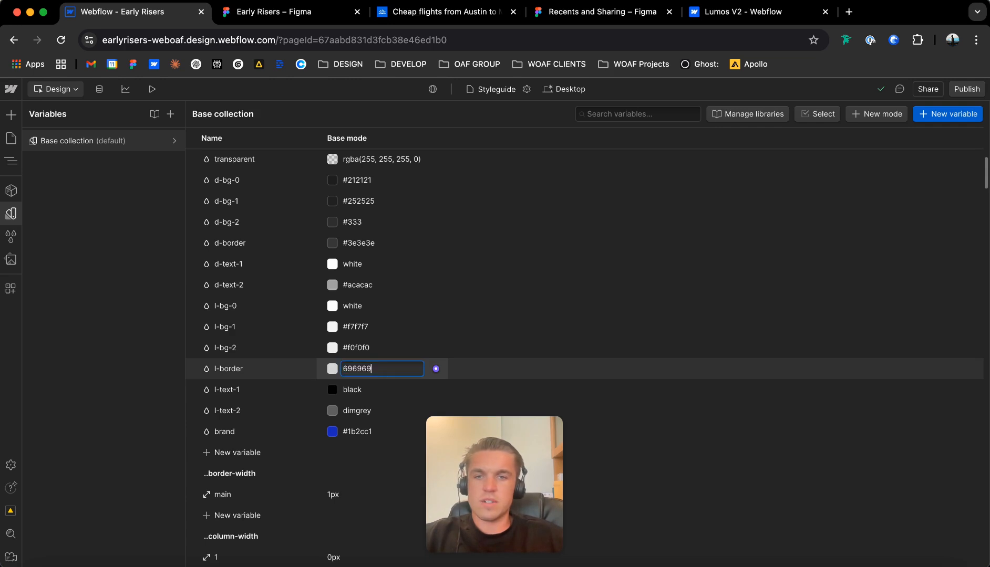
key("Escape")
Copy the fill of the "The Education System Falls Short" heading in Figma and set Webflow's l-text-1 swatch to 393737.
left_click(294, 12)
scroll(356, 250, "down", 5)
scroll(479, 260, "down", 2)
double_click(479, 260)
double_click(479, 260)
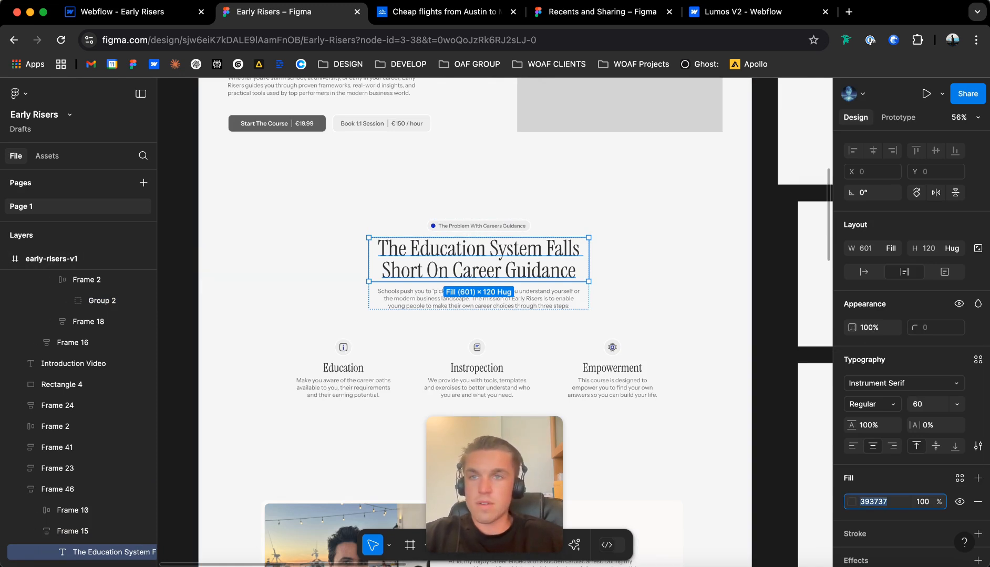
left_click(127, 12)
double_click(363, 390)
key("super+v")
key("Return")
Copy the fill of the paragraph under Education in Figma and set Webflow's l-text-2 swatch to 797979.
left_click(284, 11)
double_click(350, 229)
double_click(350, 230)
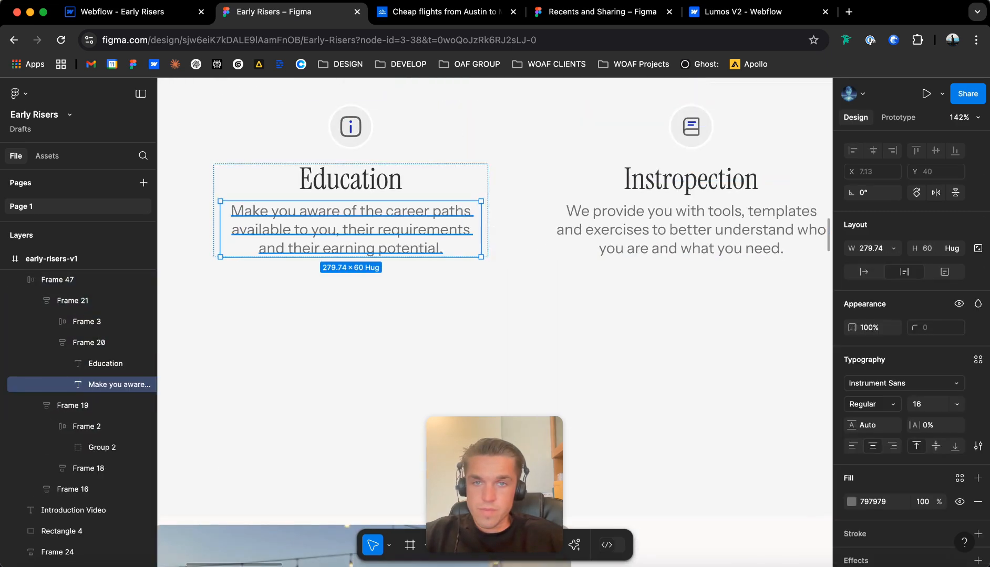
left_click(872, 502)
key("super+c")
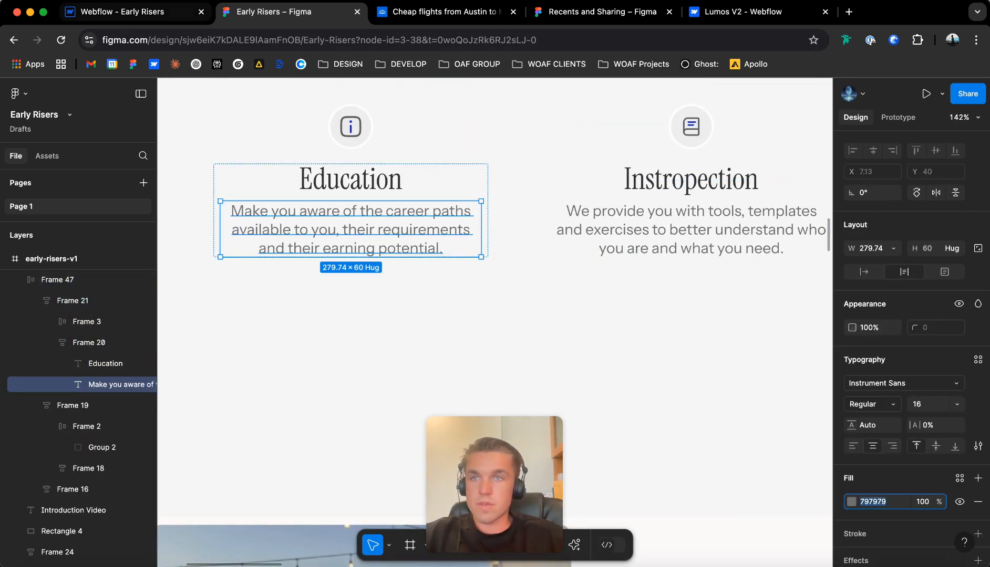
left_click(131, 11)
left_click(362, 411)
key("super+v")
key("Return")
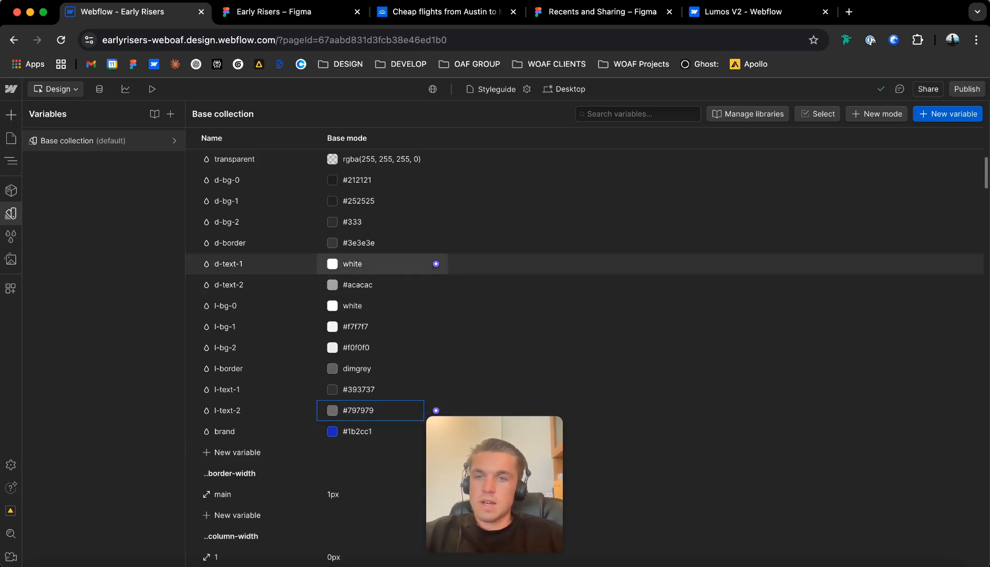
Review the swatch colours and the border, column, corner, gap, max-width and heading variables in the Base collection.
scroll(367, 368, "up", 1)
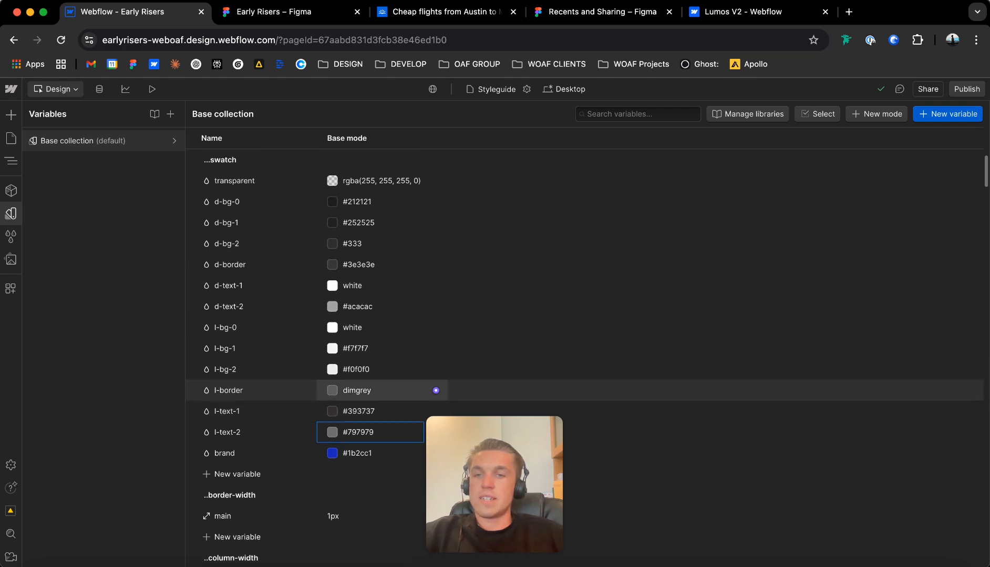
scroll(436, 306, "up", 2)
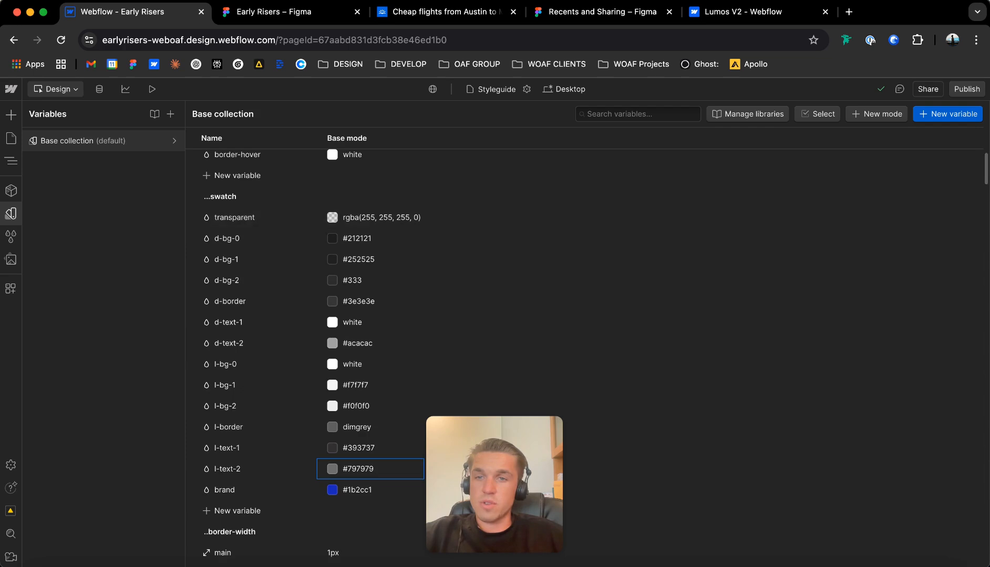
scroll(525, 294, "down", 1)
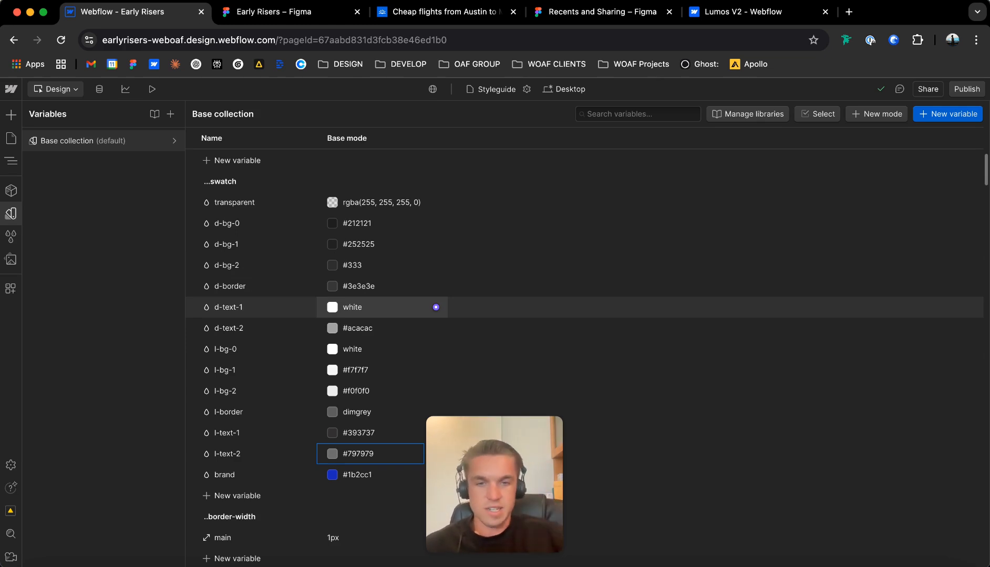
scroll(584, 358, "down", 1)
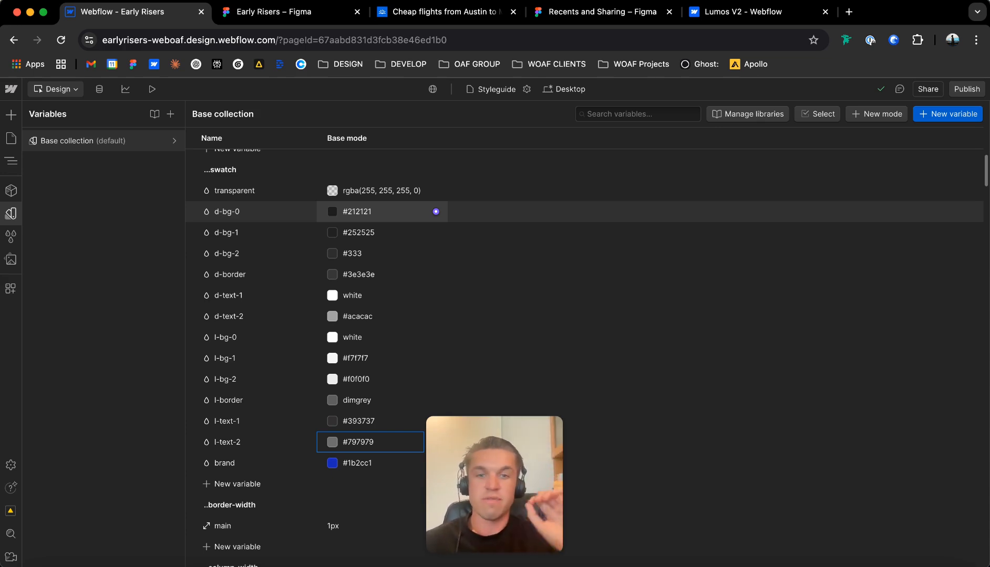
scroll(435, 379, "down", 10)
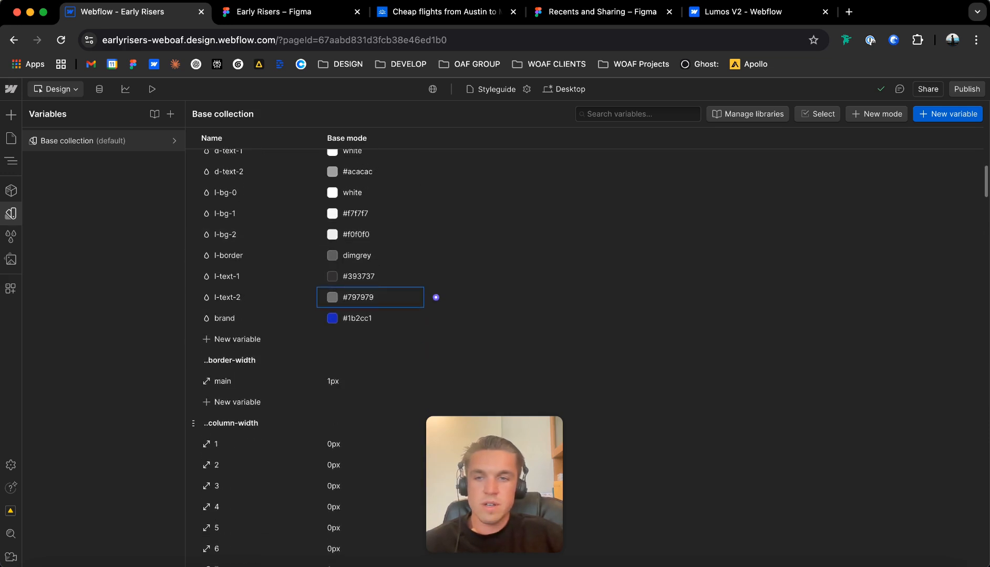
scroll(436, 189, "down", 10)
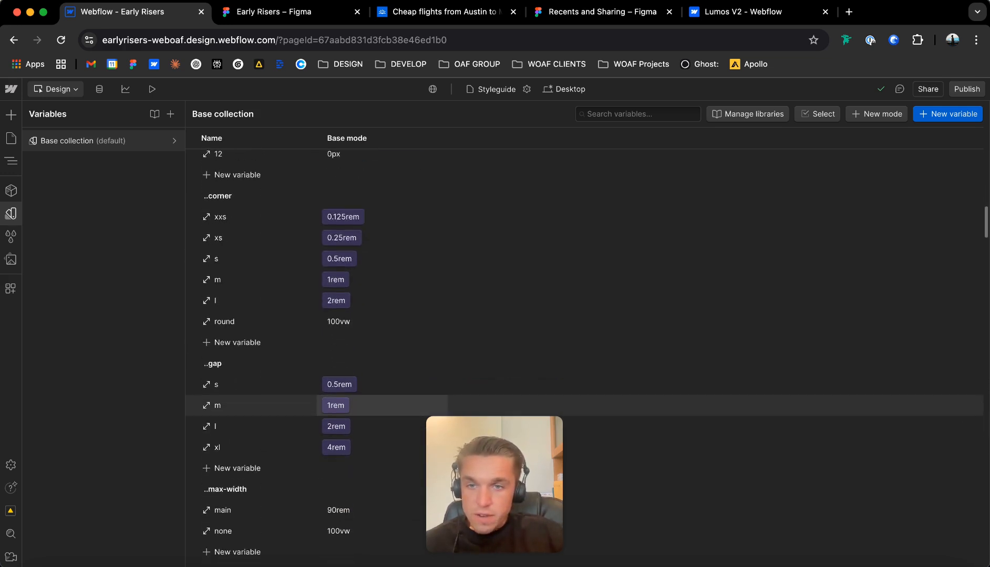
scroll(436, 208, "down", 8)
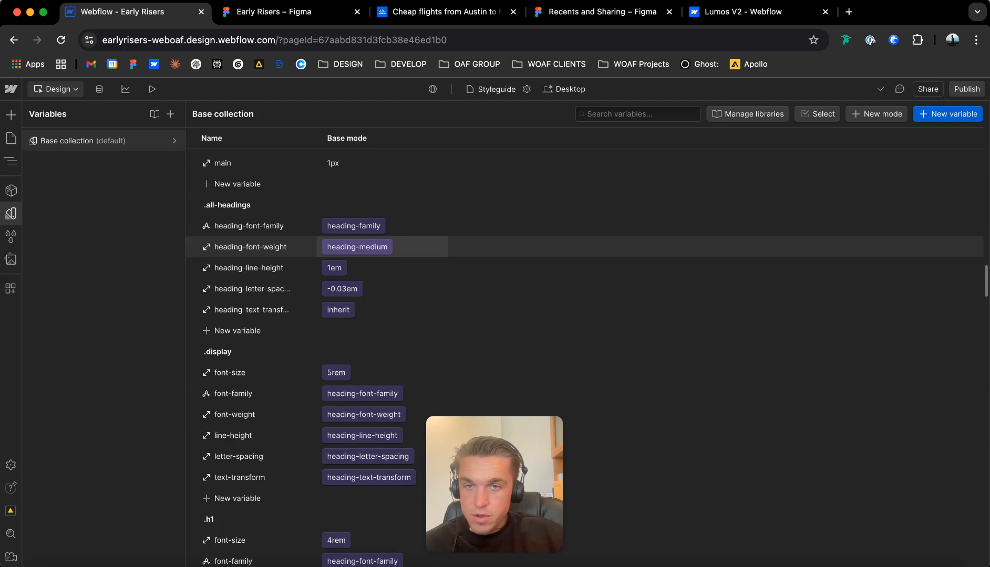
Set the heading-family font variable to Instrument Serif and the body-family font variable to Instrument Sans.
scroll(436, 335, "down", 10)
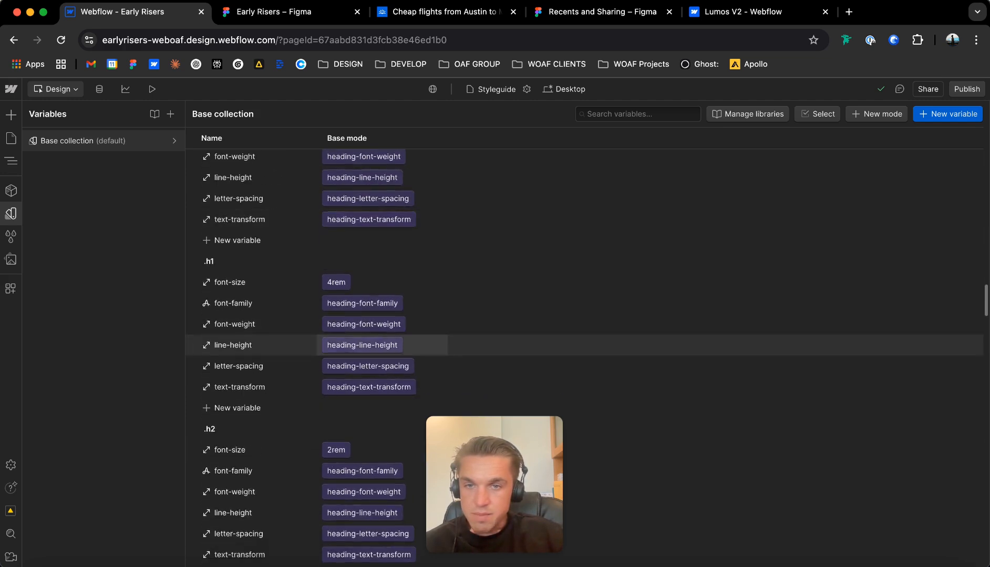
scroll(399, 336, "up", 9)
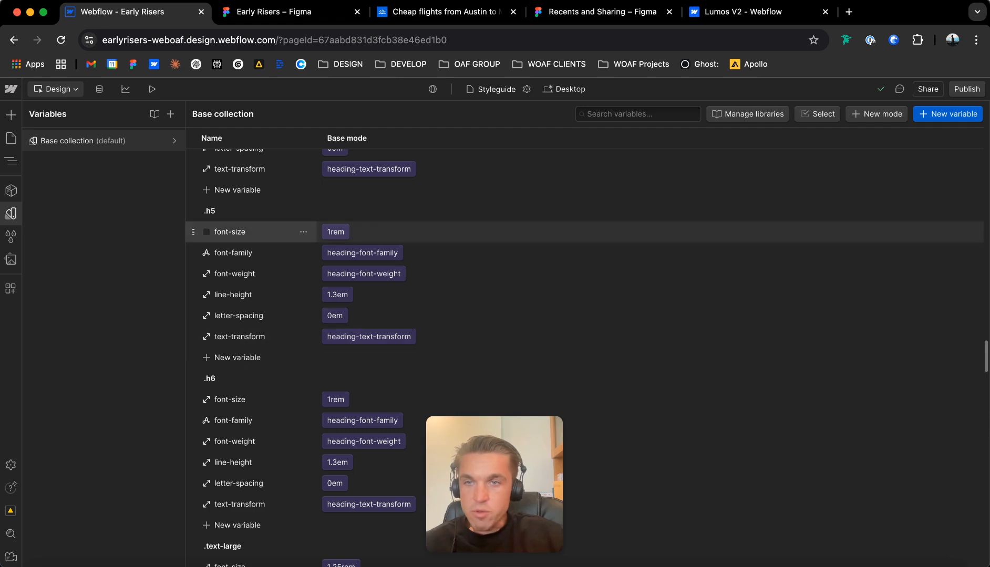
scroll(368, 400, "down", 8)
scroll(289, 315, "down", 10)
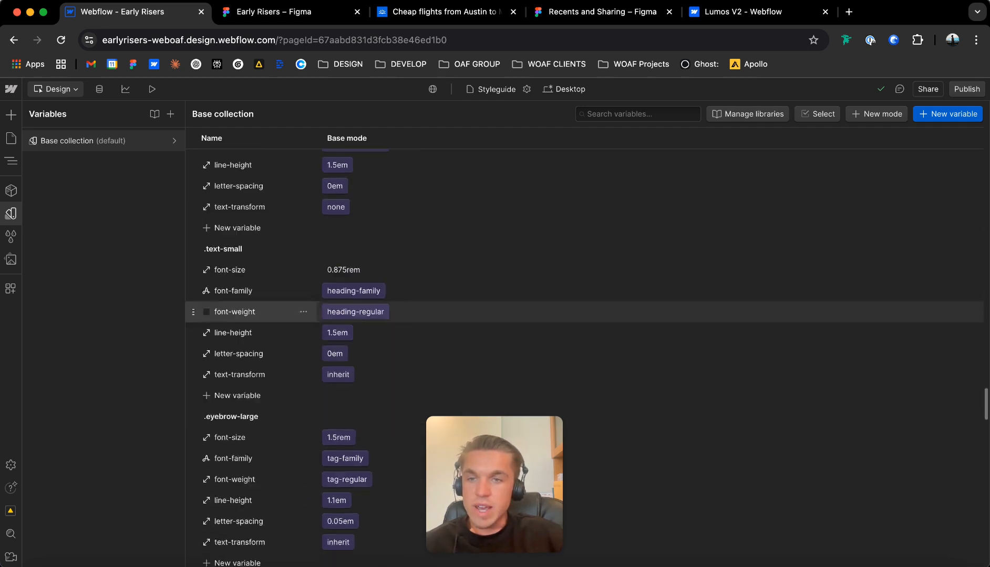
scroll(315, 336, "down", 7)
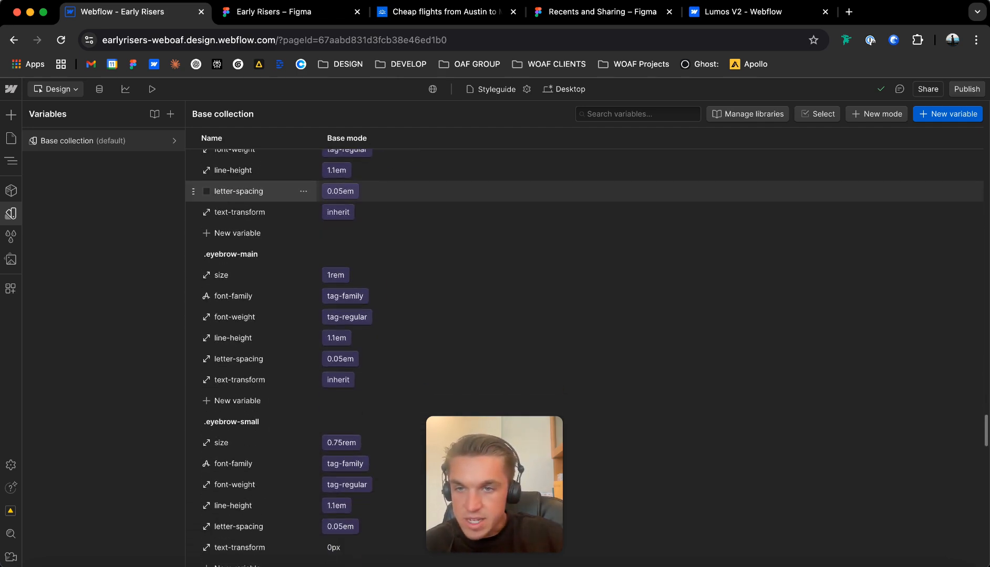
scroll(368, 368, "down", 5)
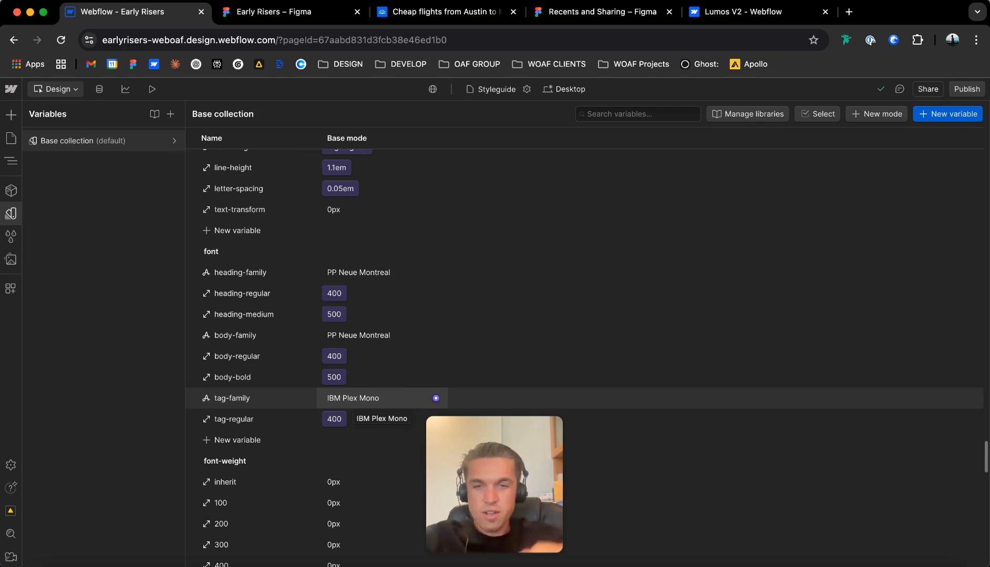
left_click(367, 272)
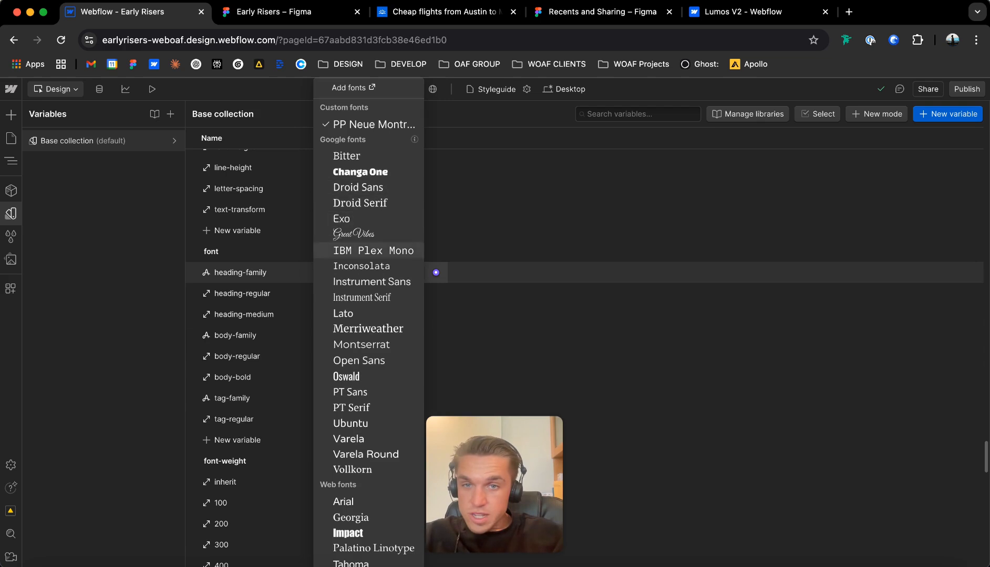
left_click(362, 297)
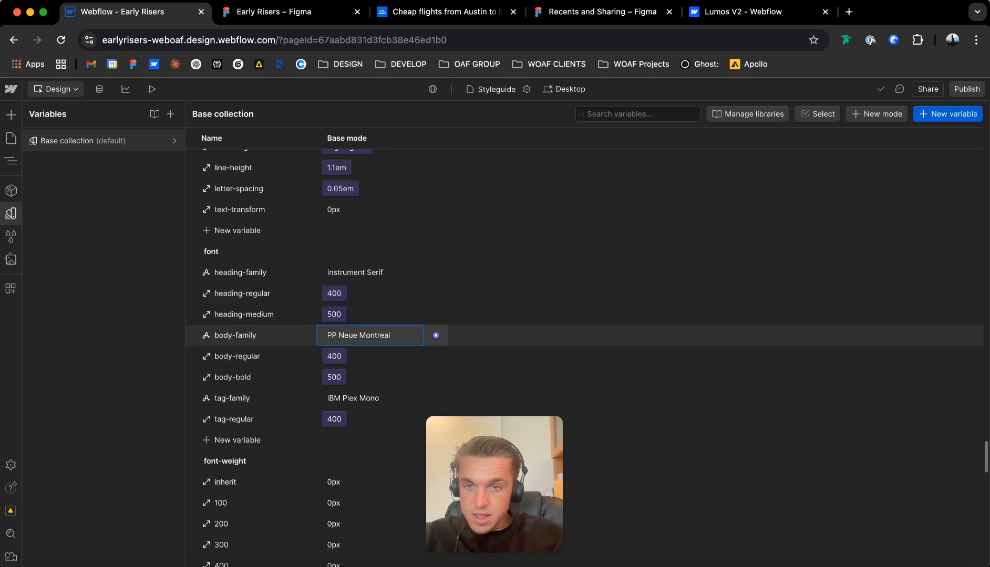
left_click(363, 335)
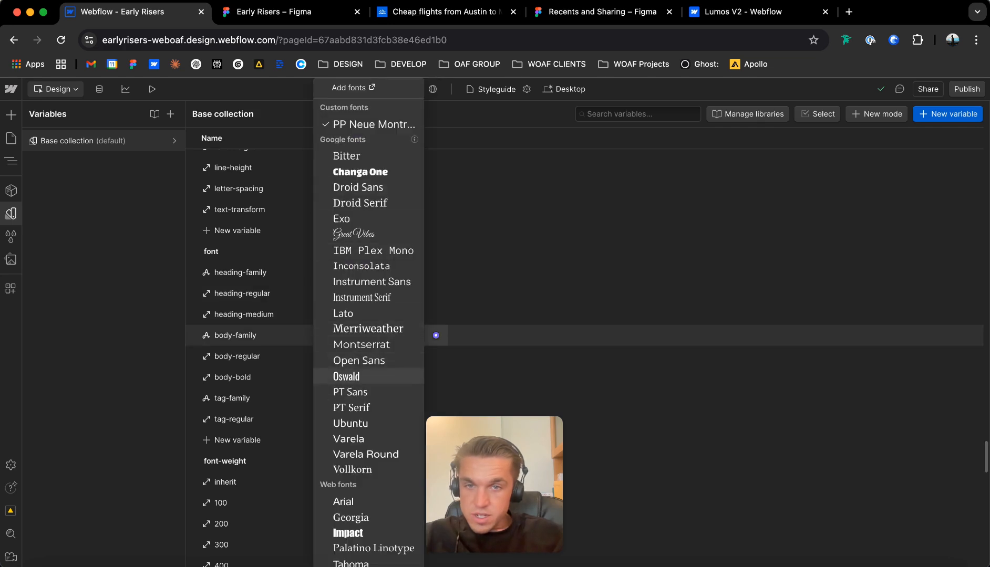
key("Escape")
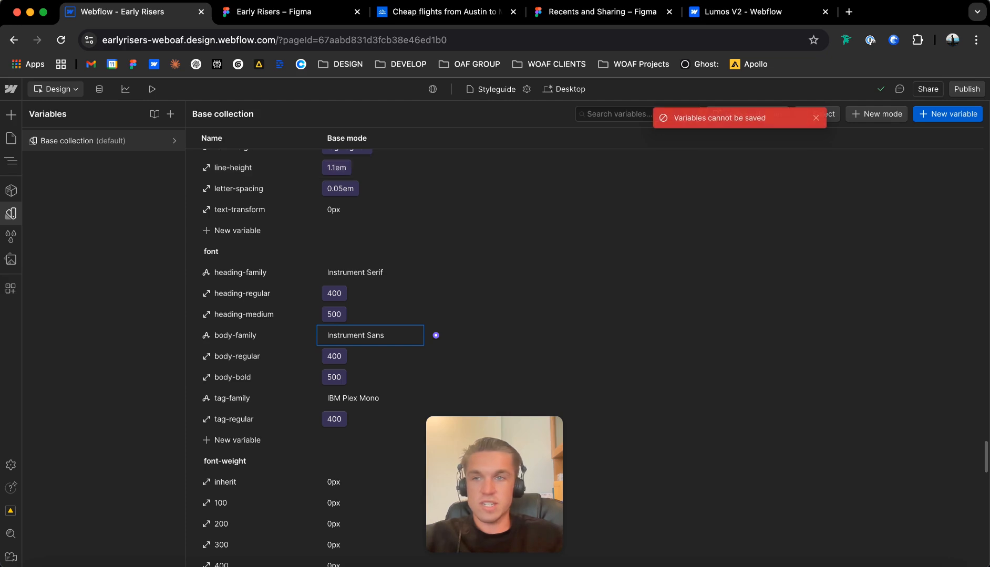
Examine how the heading, text and eyebrow font styles look on the Styleguide page.
left_click(11, 138)
left_click(389, 158)
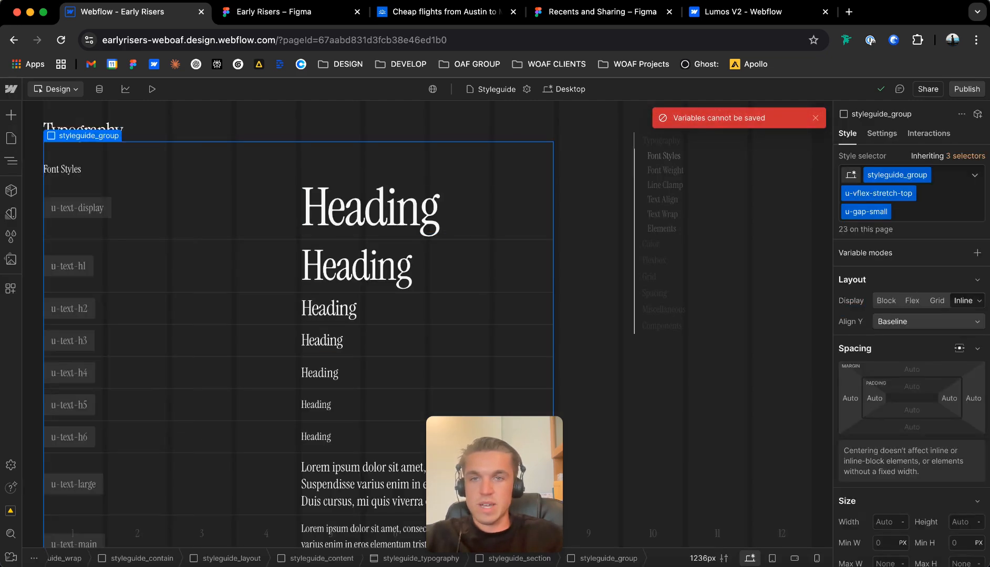
scroll(389, 210, "down", 10)
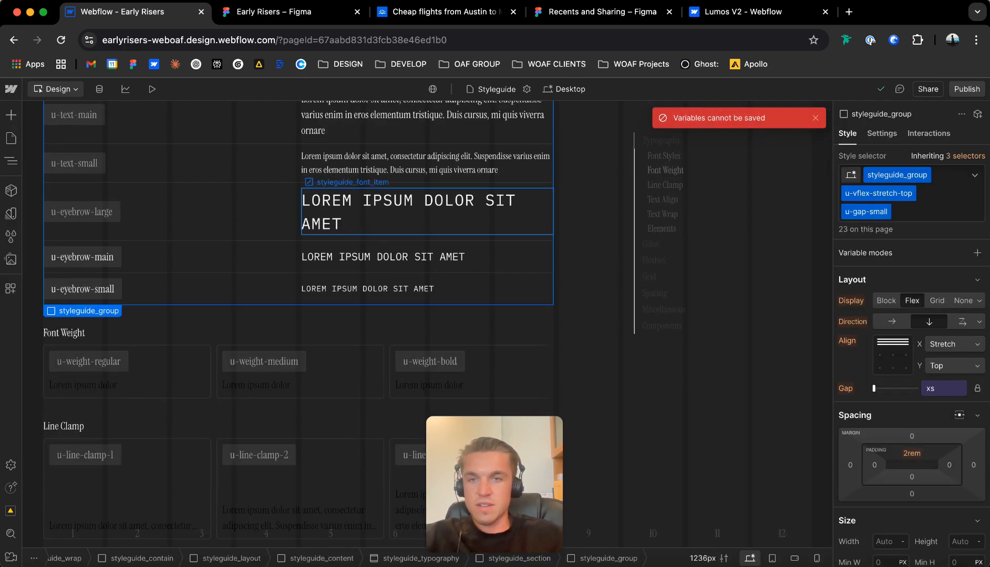
scroll(294, 326, "down", 20)
scroll(210, 257, "up", 10)
Look through the Home page's hero, blog and news sections, and open the Page Builder page.
left_click(11, 138)
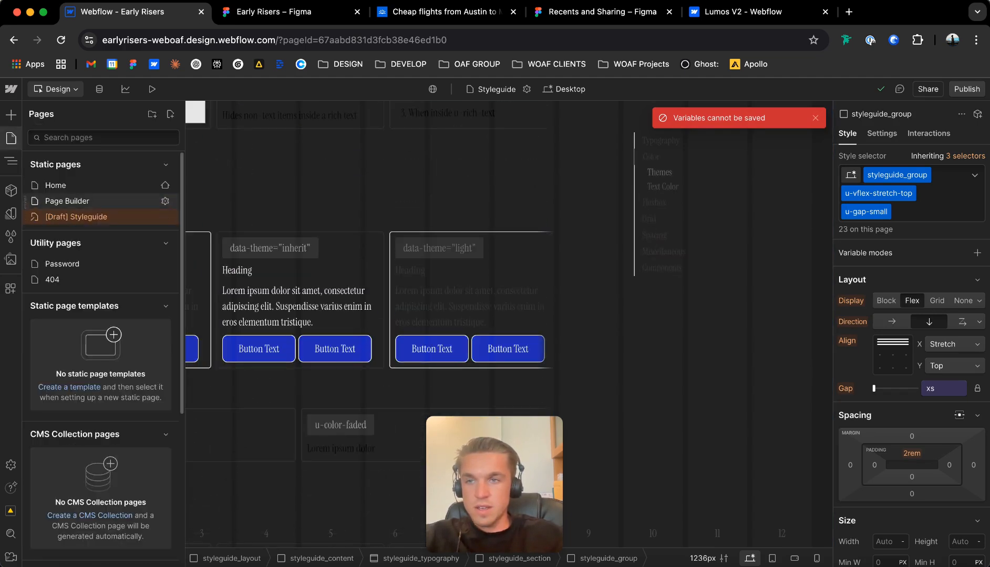
left_click(57, 186)
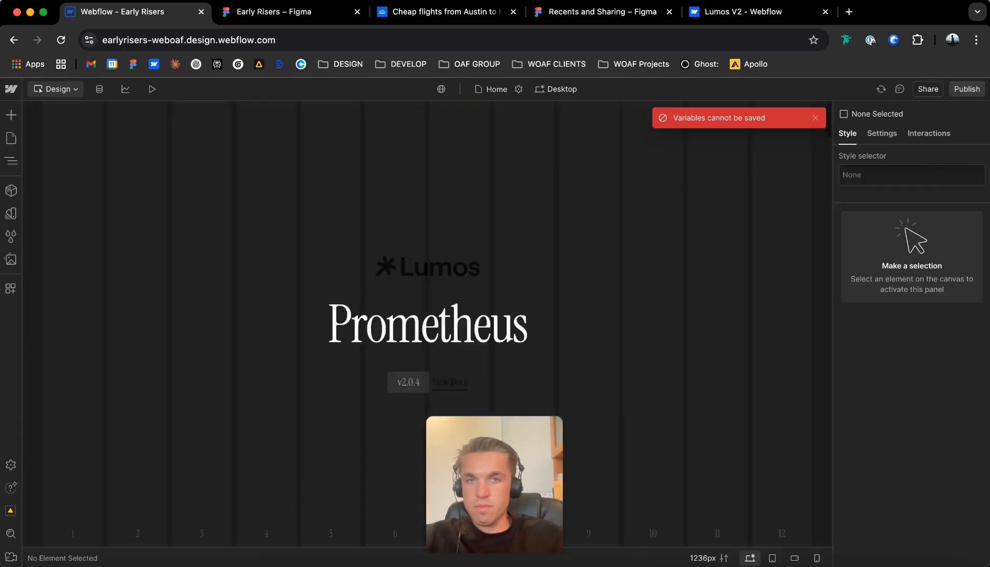
scroll(427, 324, "down", 15)
scroll(427, 324, "up", 2)
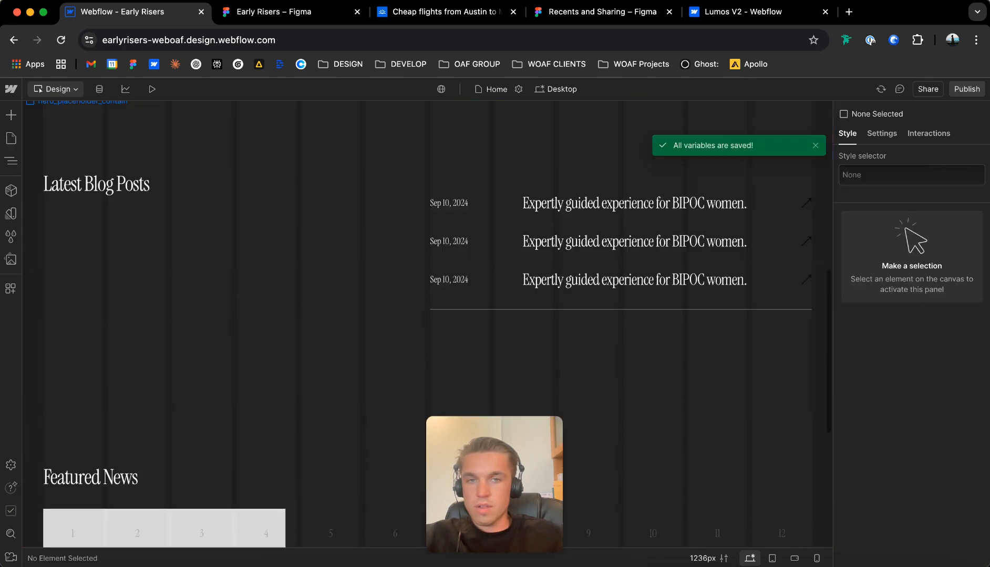
scroll(367, 404, "down", 6)
left_click(11, 138)
left_click(66, 201)
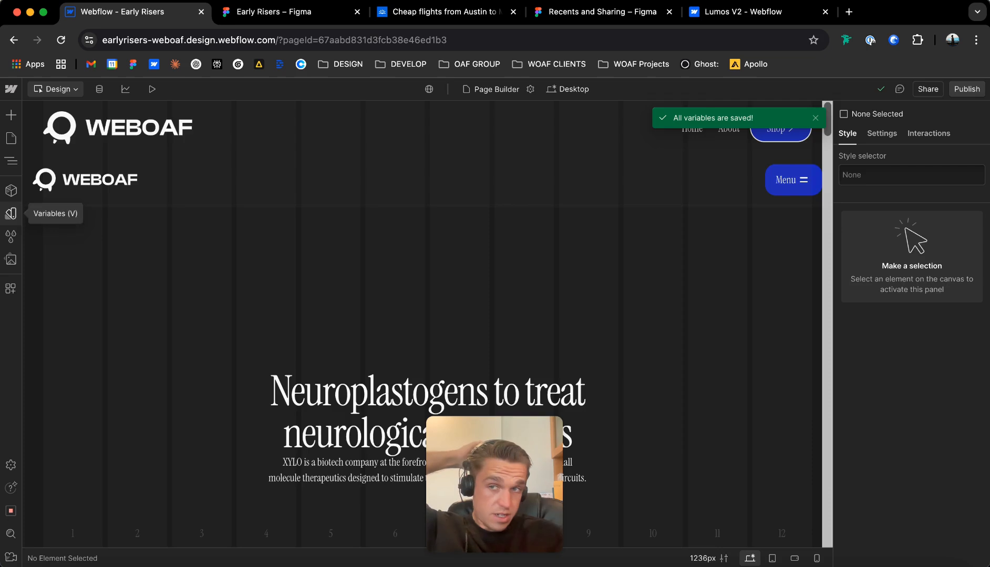
Set the .h2 font-size variable in the Base collection to 3rem.
left_click(11, 213)
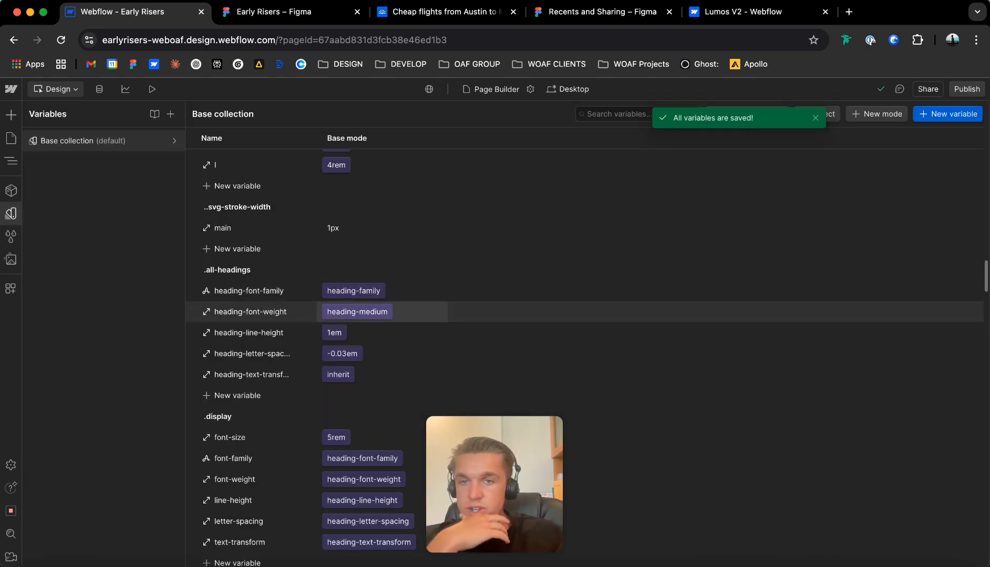
scroll(382, 294, "down", 2)
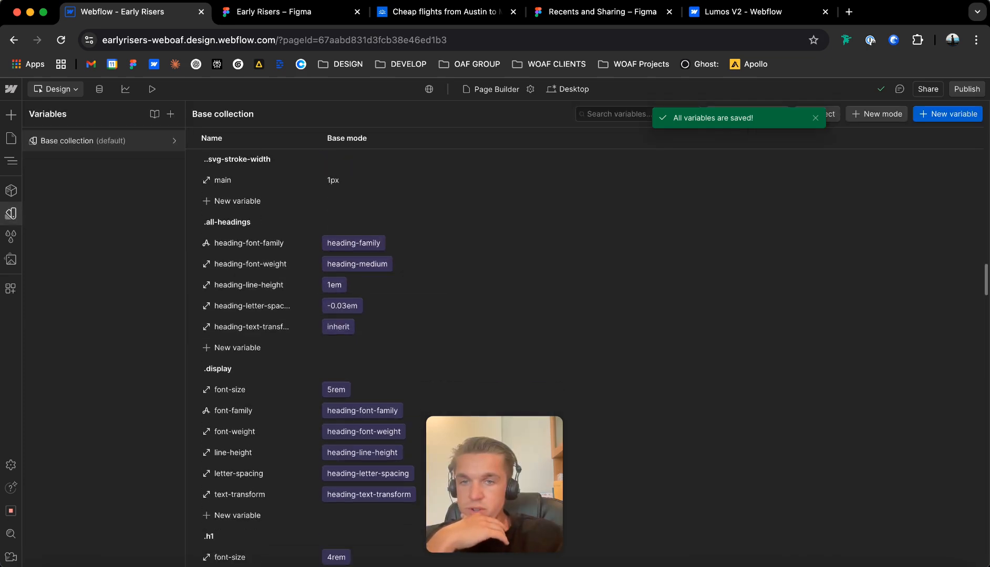
scroll(336, 341, "down", 6)
left_click(335, 415)
scroll(339, 379, "down", 2)
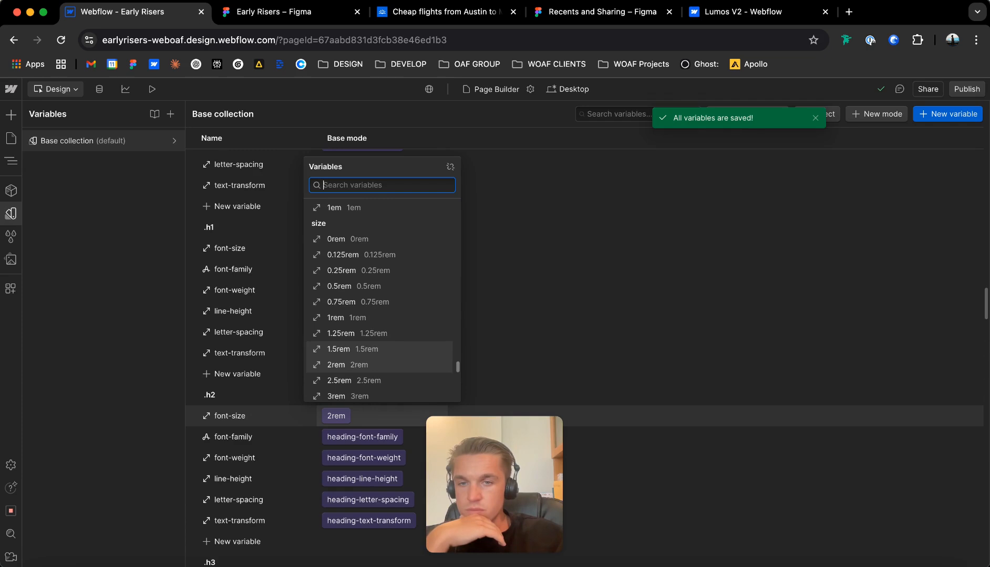
left_click(339, 369)
scroll(336, 357, "down", 6)
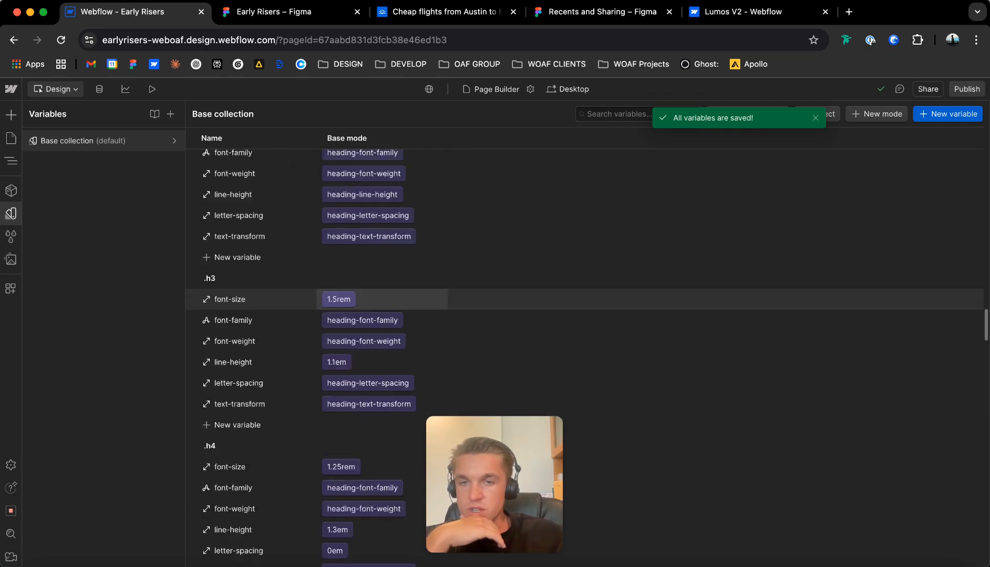
scroll(339, 456, "up", 4)
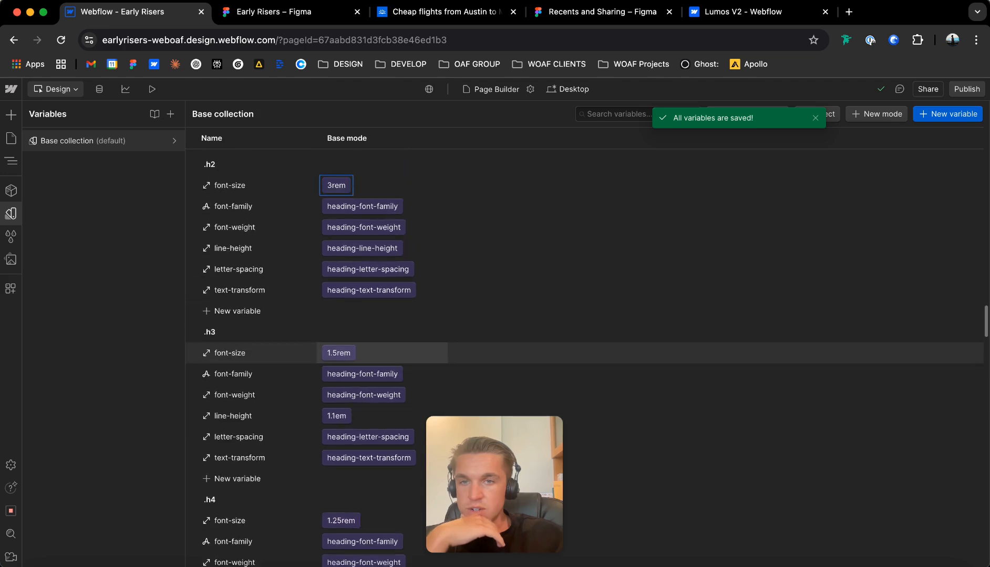
scroll(336, 456, "down", 3)
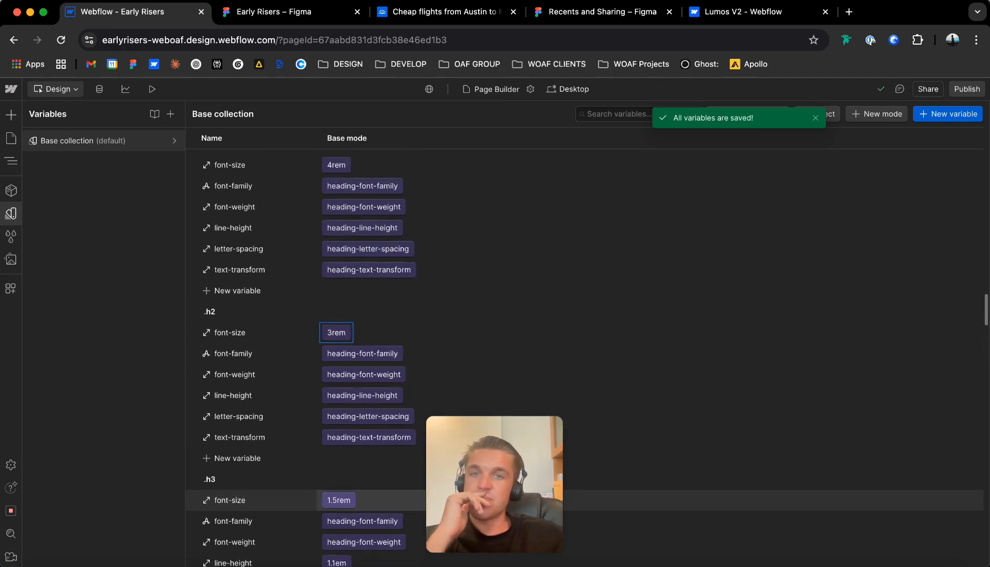
Set the .h3 font-size variable to 2rem and the .h4 font-size variable to 1.5rem.
left_click(338, 285)
scroll(341, 490, "down", 1)
left_click(342, 492)
scroll(341, 492, "down", 2)
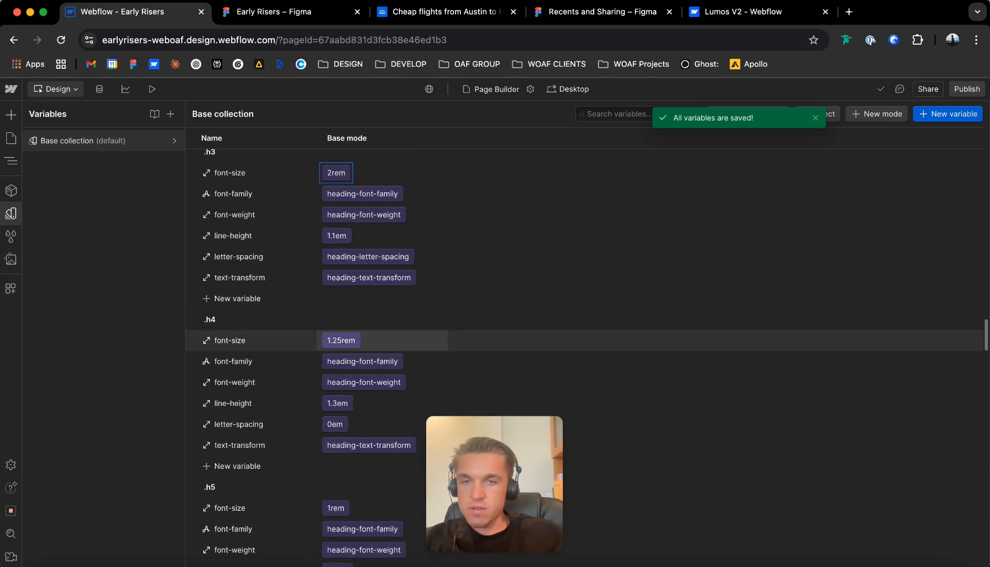
left_click(339, 340)
left_click(336, 159)
Review the size options available for the .h5 font-size variable.
scroll(336, 367, "down", 3)
left_click(336, 373)
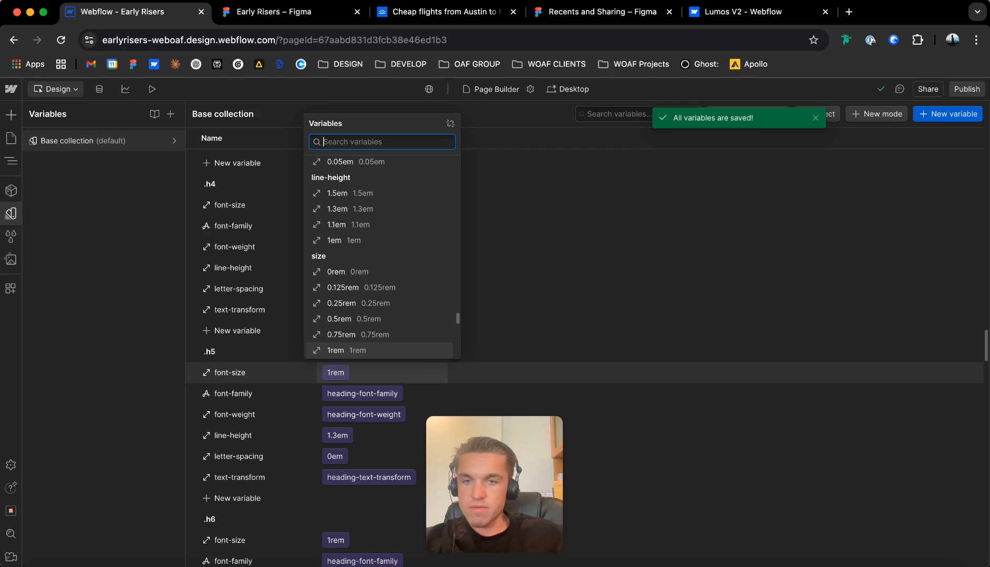
scroll(338, 330, "down", 1)
left_click(338, 324)
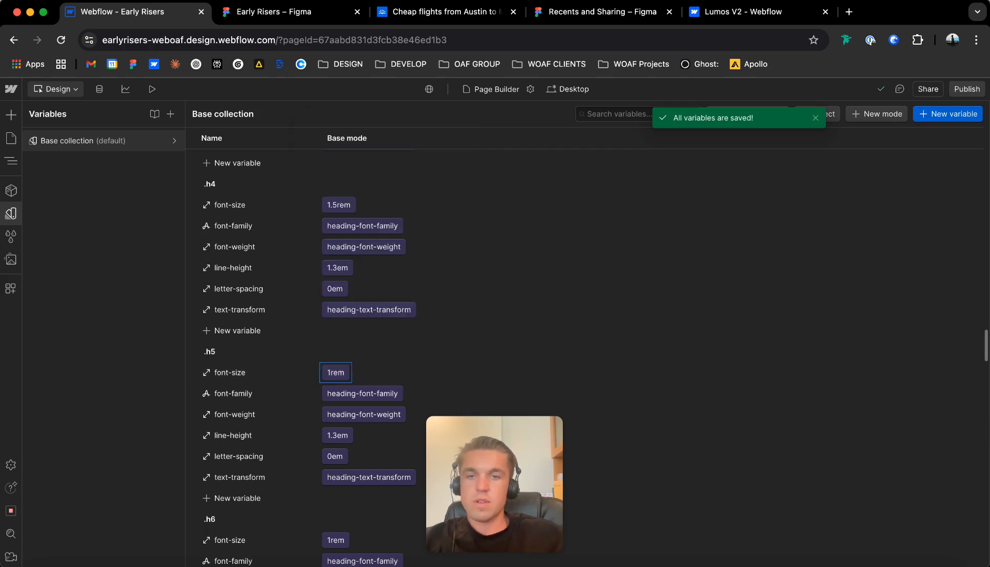
scroll(337, 336, "up", 20)
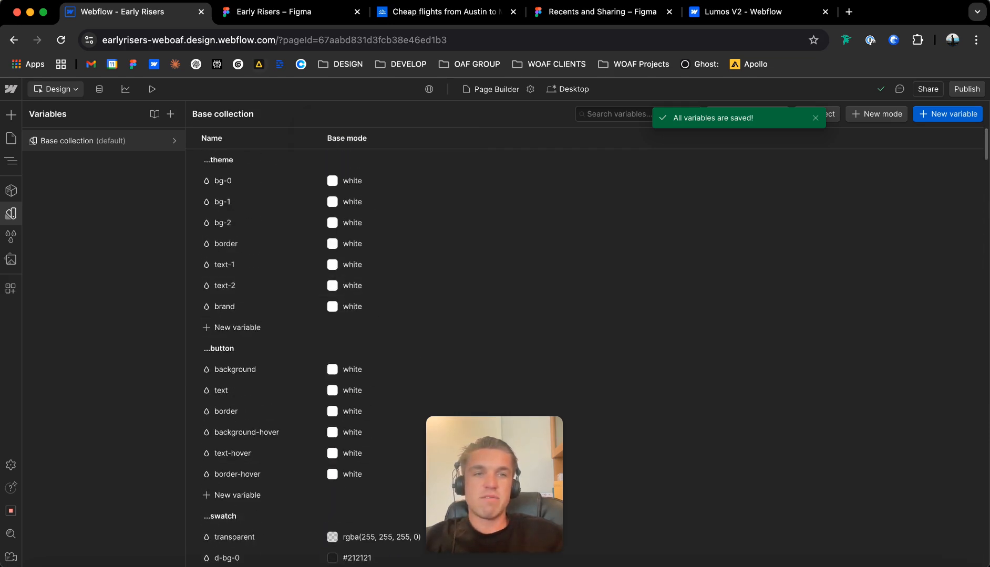
Open the Home page on the canvas.
left_click(11, 138)
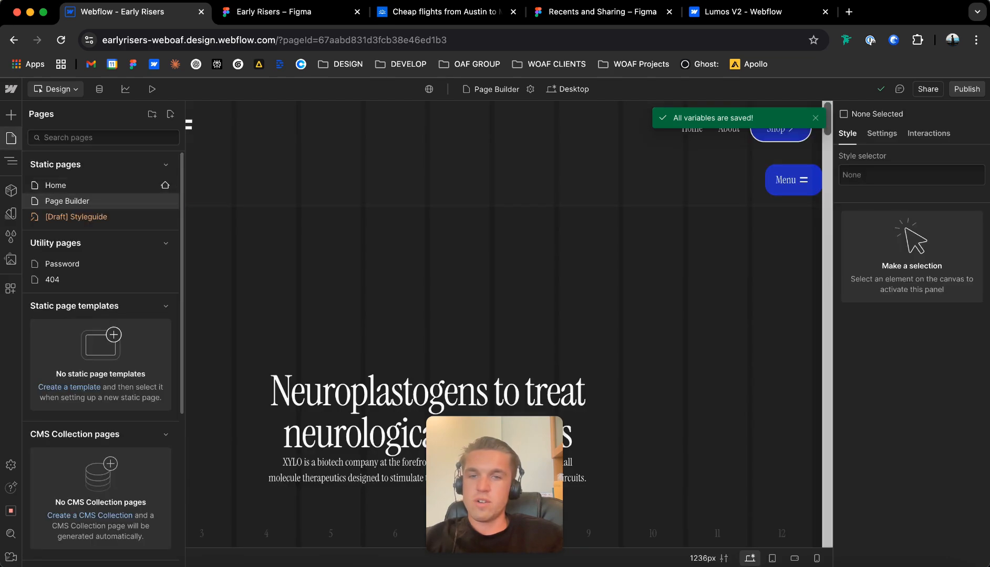
left_click(57, 185)
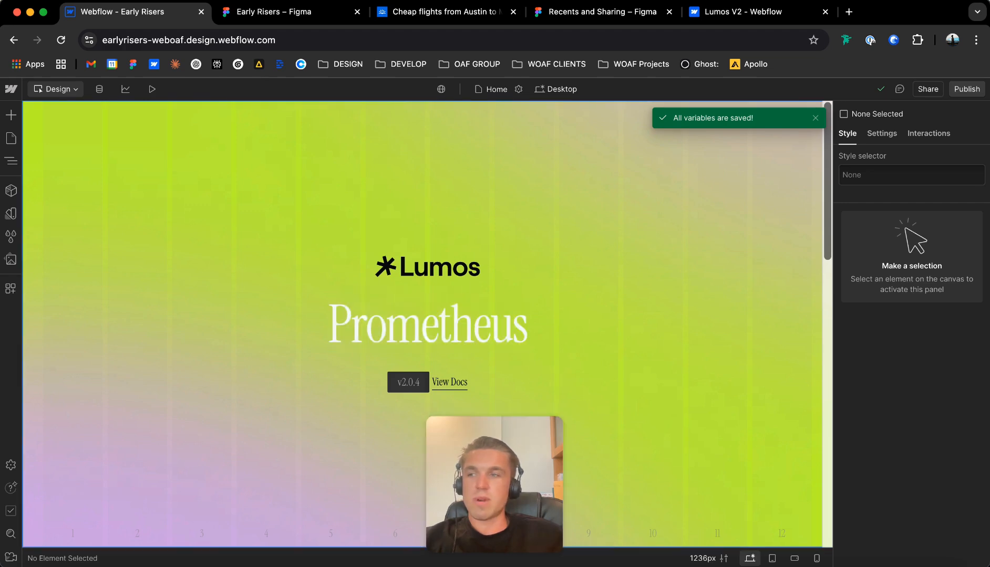
left_click_drag(495, 485, 910, 495)
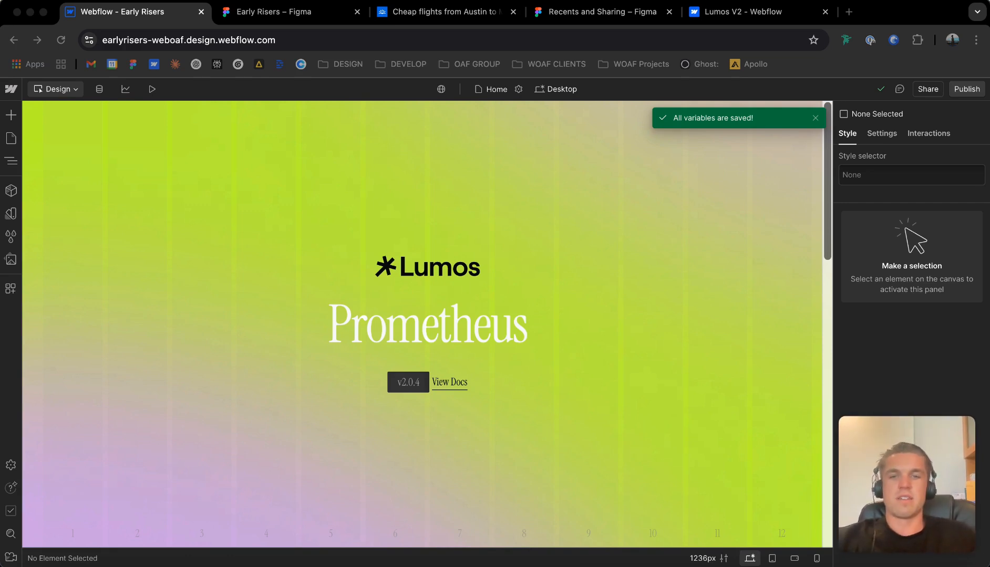
left_click(598, 363)
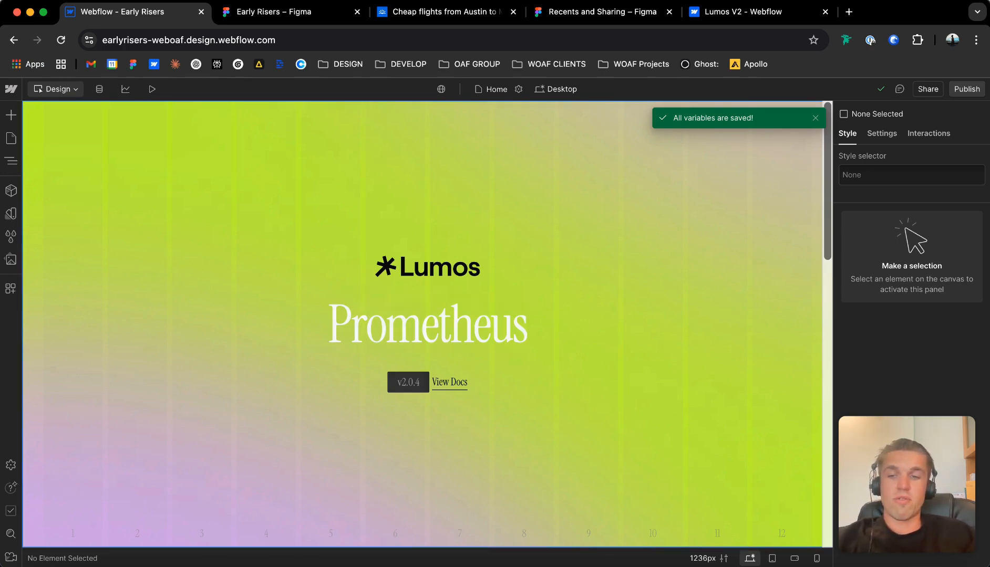
Mark the Page Builder page as a draft in its page settings.
left_click(10, 138)
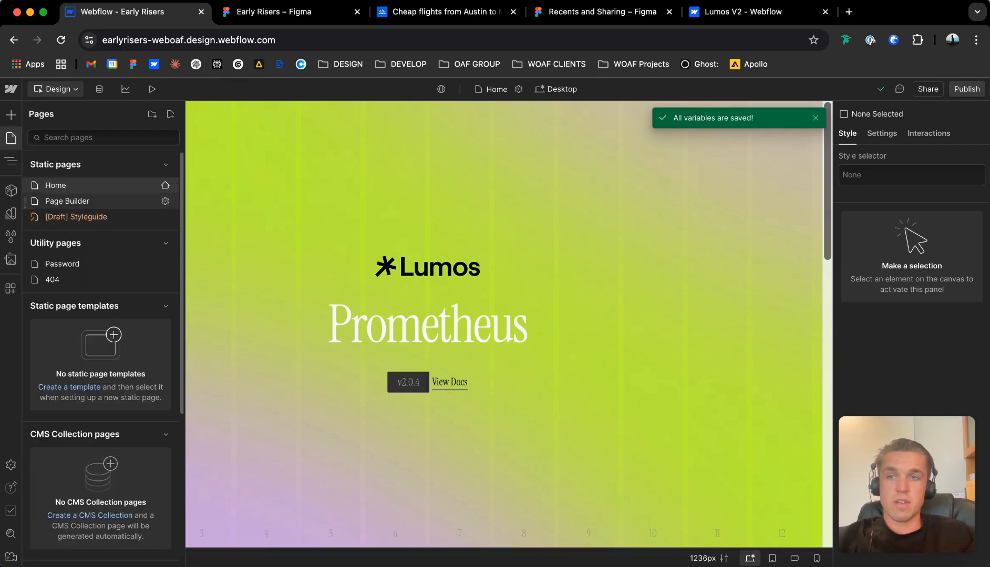
left_click(165, 201)
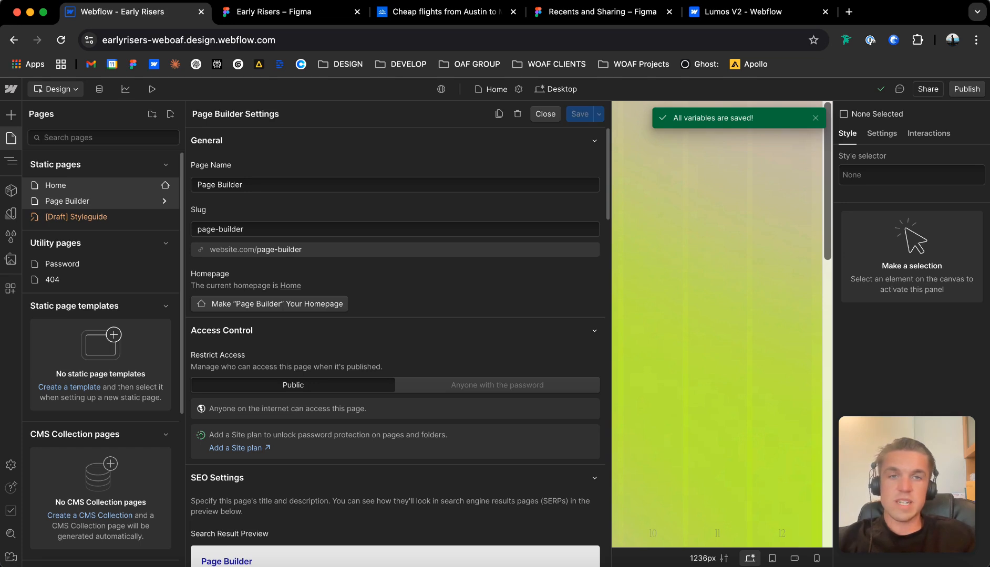
left_click(165, 201)
left_click(165, 200)
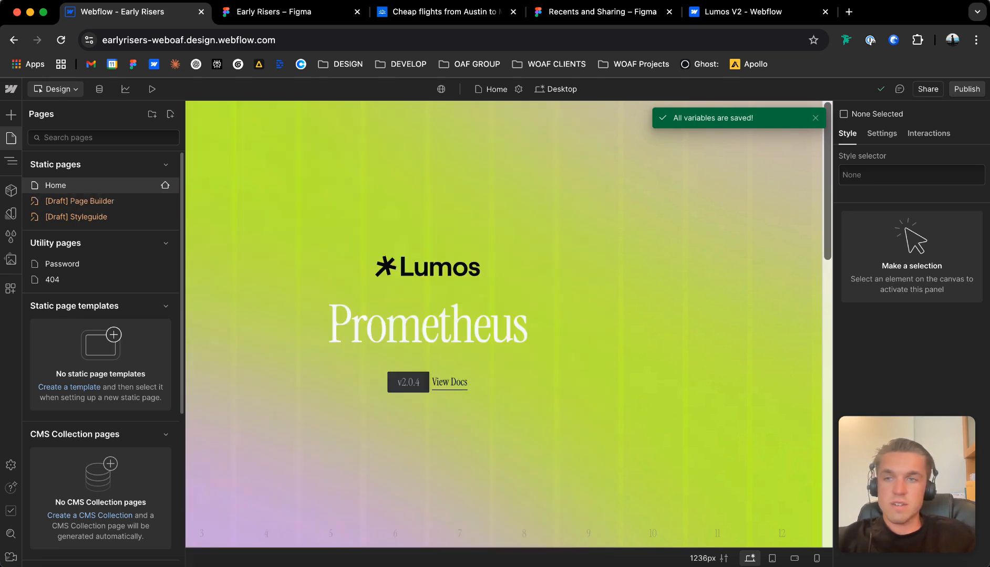
Delete the Prometheus hero section from page_main on the Home page.
scroll(505, 324, "down", 15)
scroll(504, 324, "up", 4)
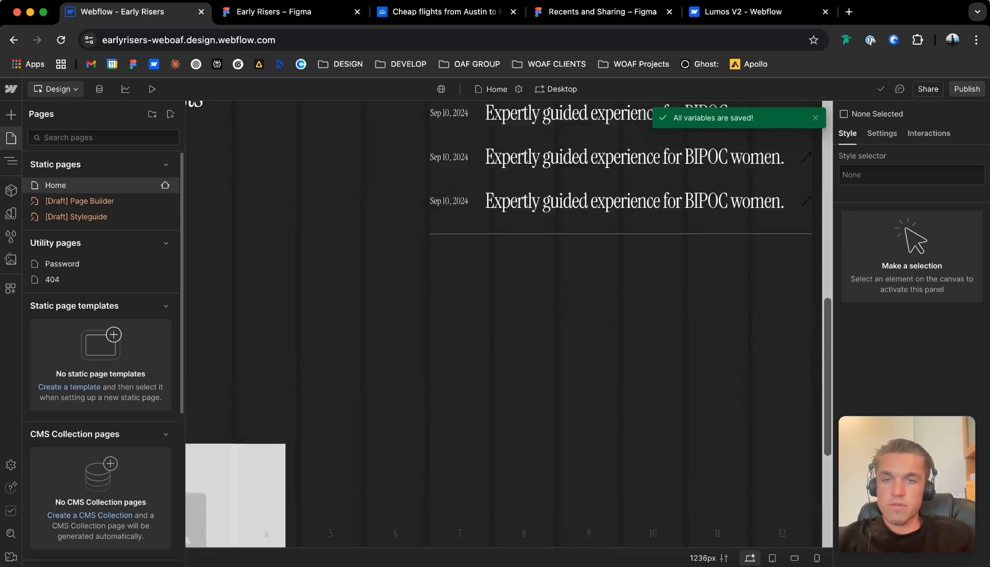
scroll(504, 324, "up", 6)
left_click(11, 161)
left_click(32, 152)
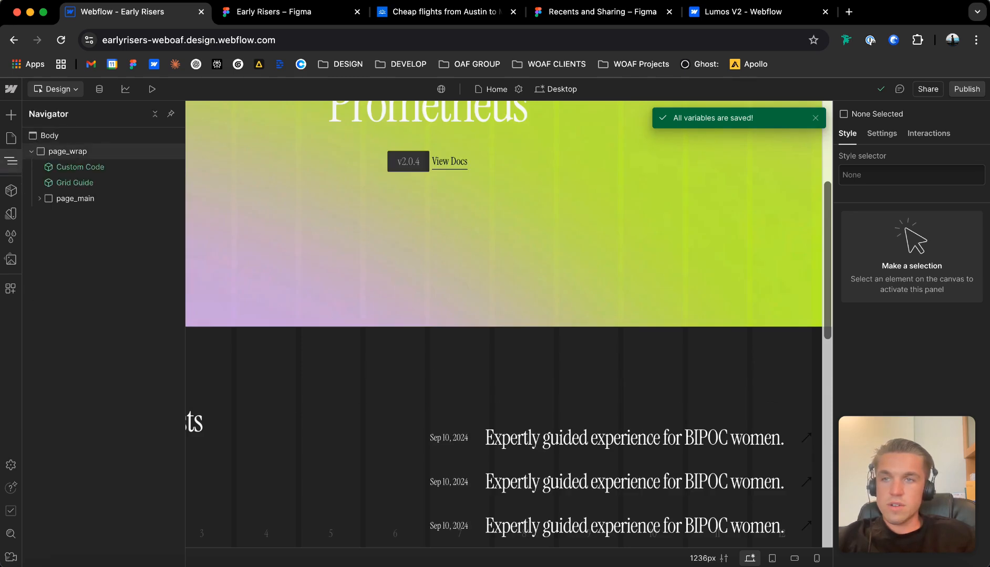
left_click(40, 198)
left_click(98, 214)
key("Delete")
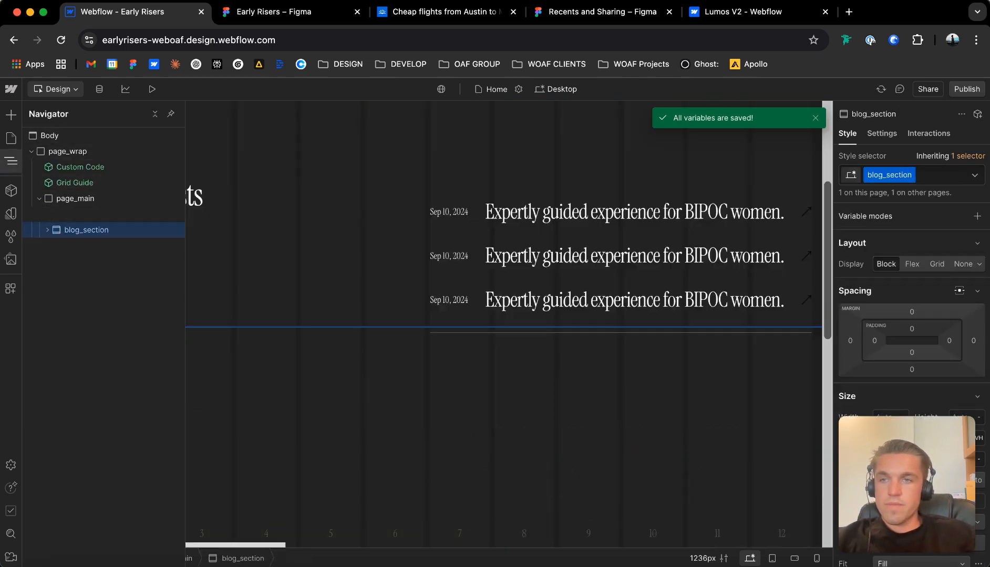
Delete blog_section from page_main on the Home page.
key("Delete")
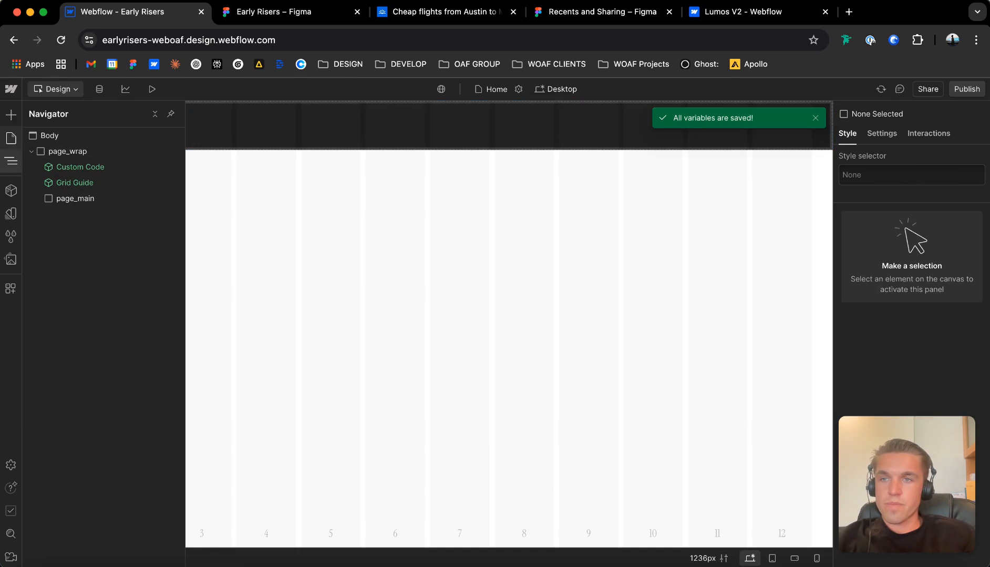
Copy simple_nav from the Page Builder page into page_wrap on the Home page, directly above page_main.
left_click(11, 138)
left_click(79, 201)
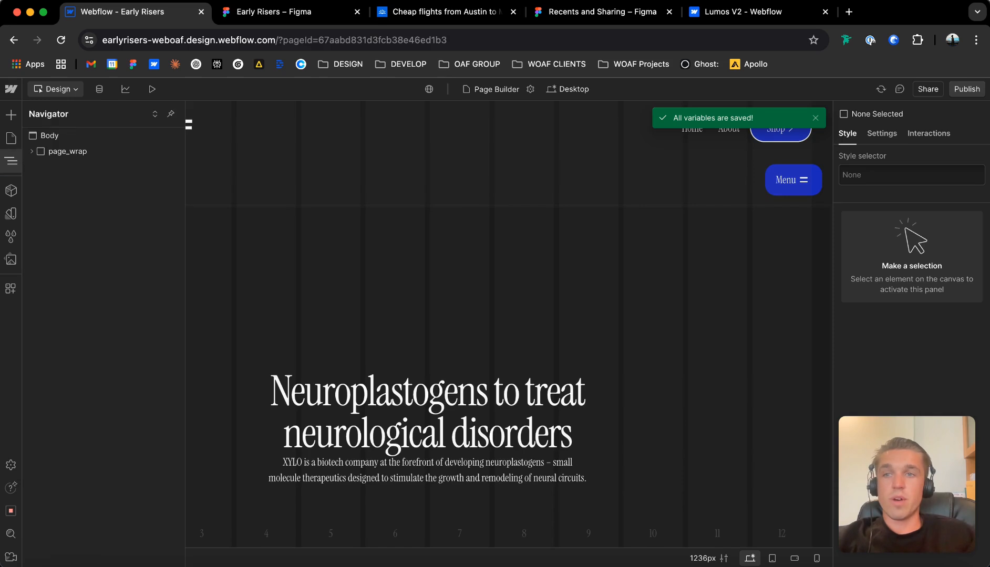
left_click(31, 151)
left_click(40, 198)
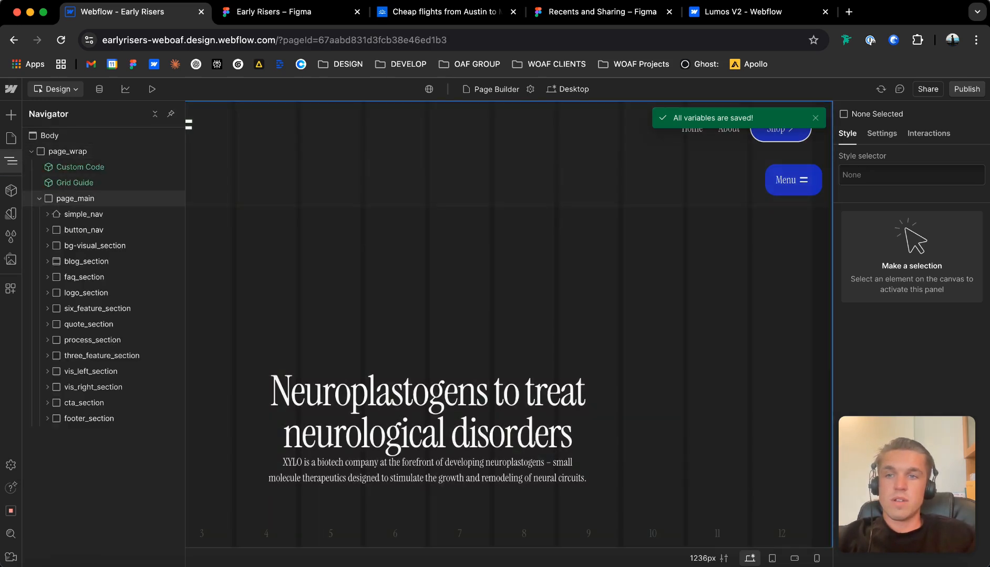
left_click(84, 230)
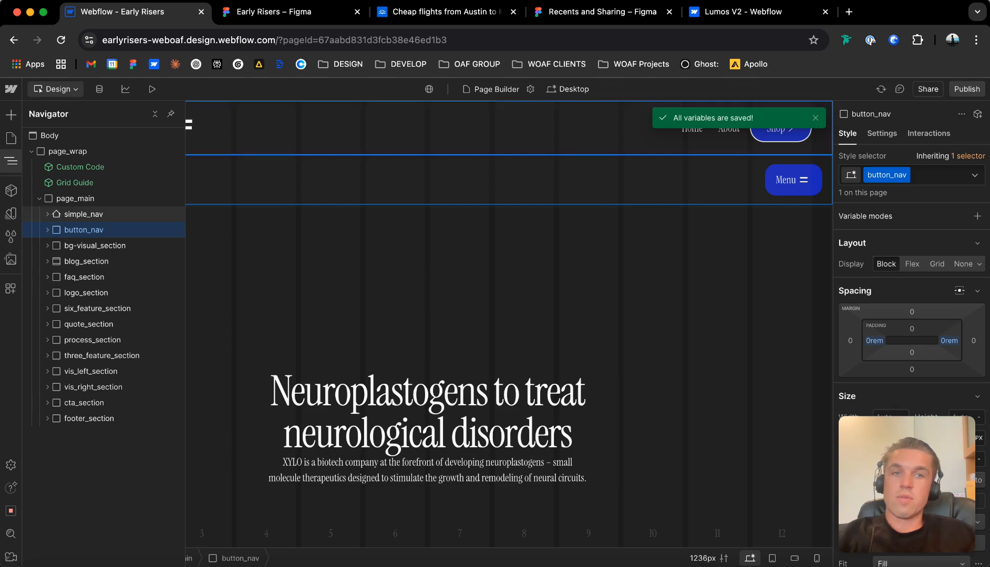
left_click(83, 214)
left_click(11, 138)
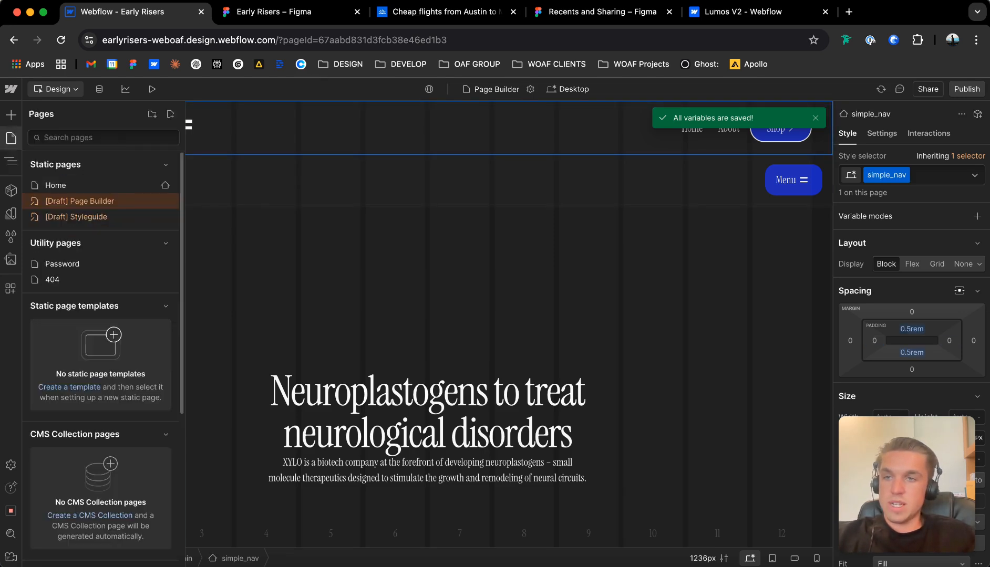
left_click(55, 185)
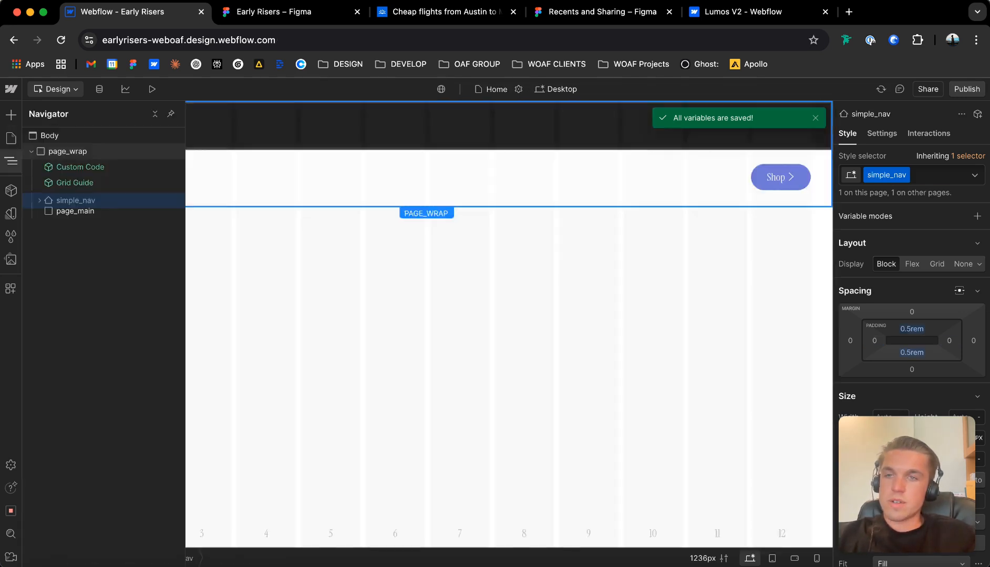
Set the position of simple_nav to Fixed.
scroll(911, 325, "down", 6)
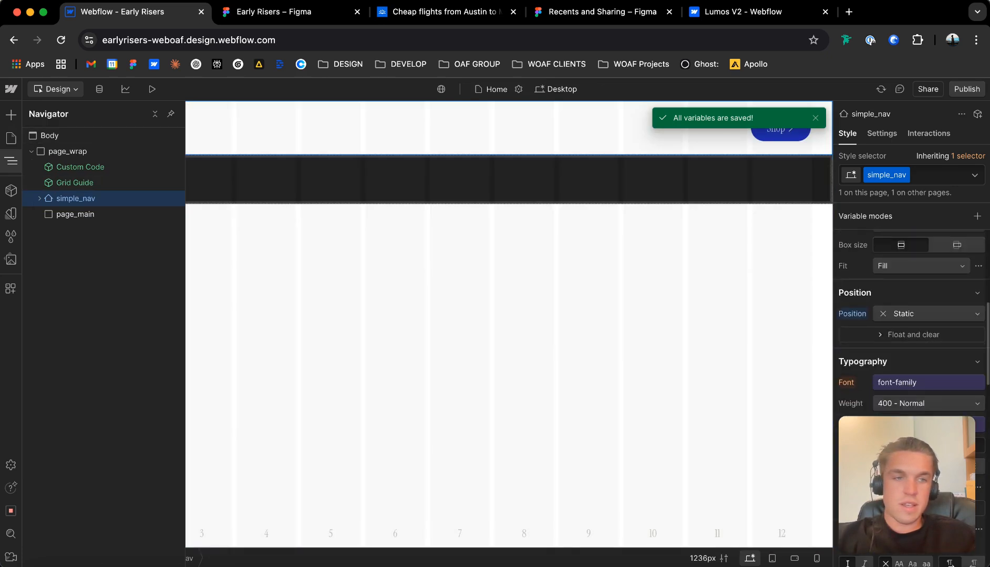
left_click(911, 293)
left_click(911, 292)
left_click(928, 314)
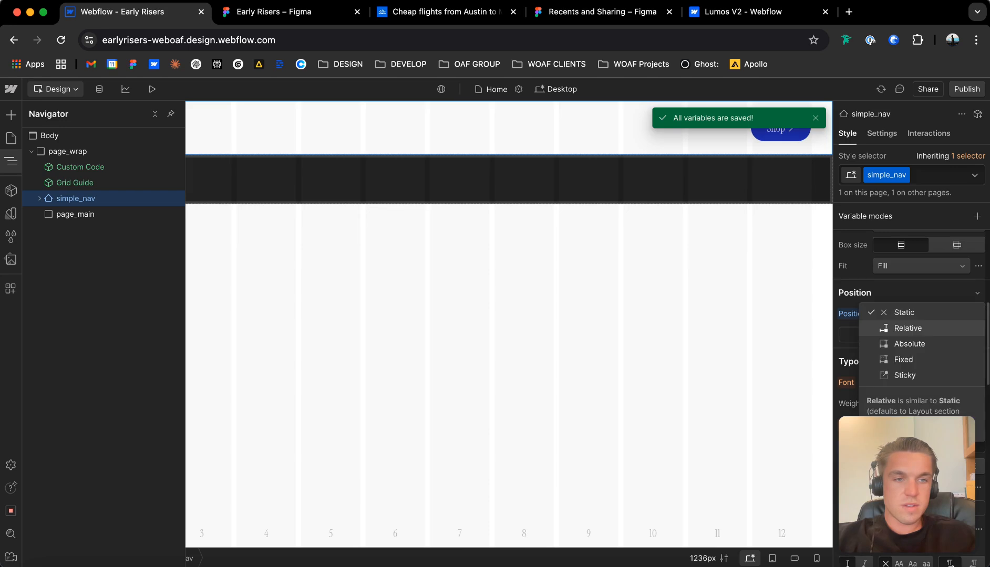
left_click(904, 360)
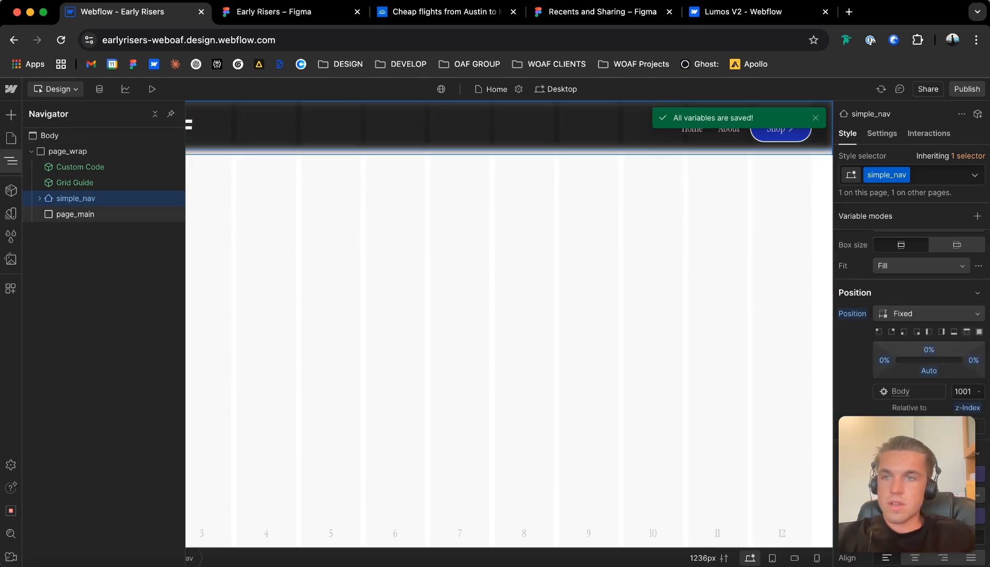
Add a div block inside page_main on the Home page.
left_click(75, 215)
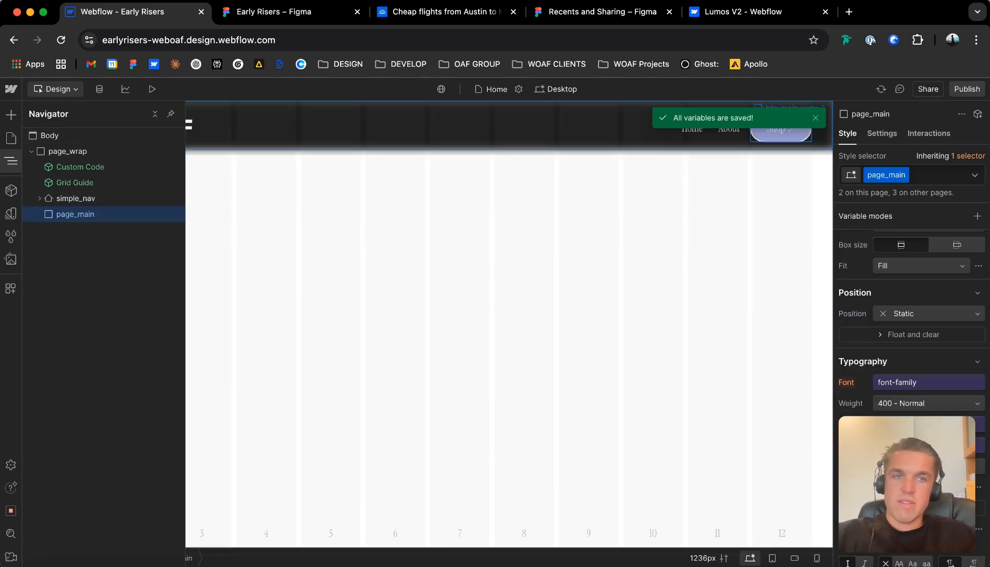
key("super+k")
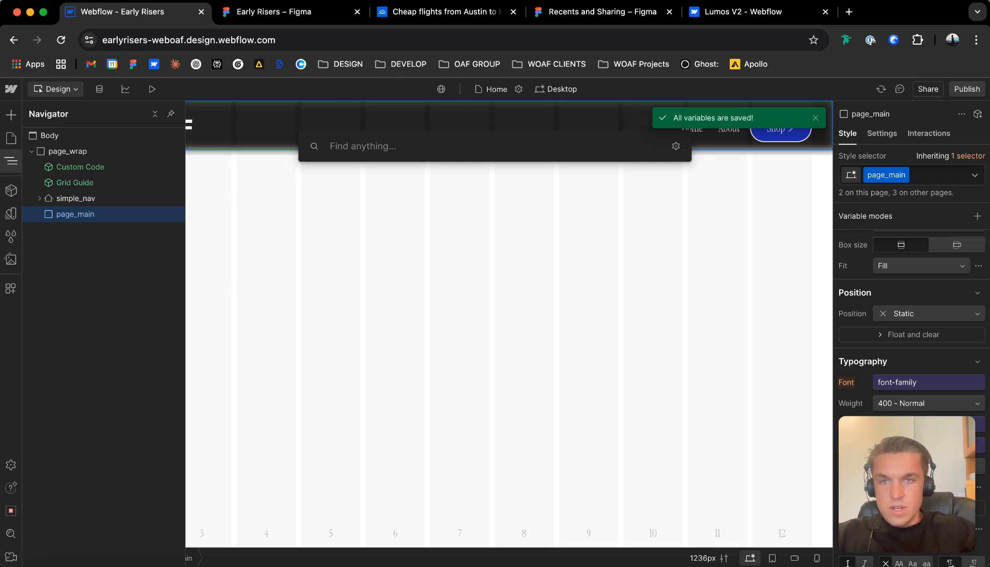
key("Escape")
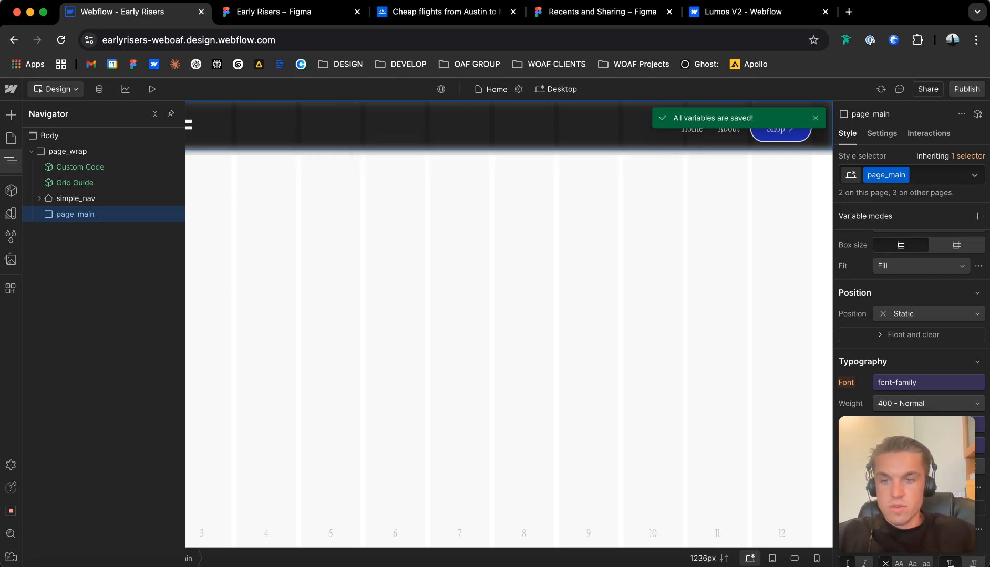
key("super+k")
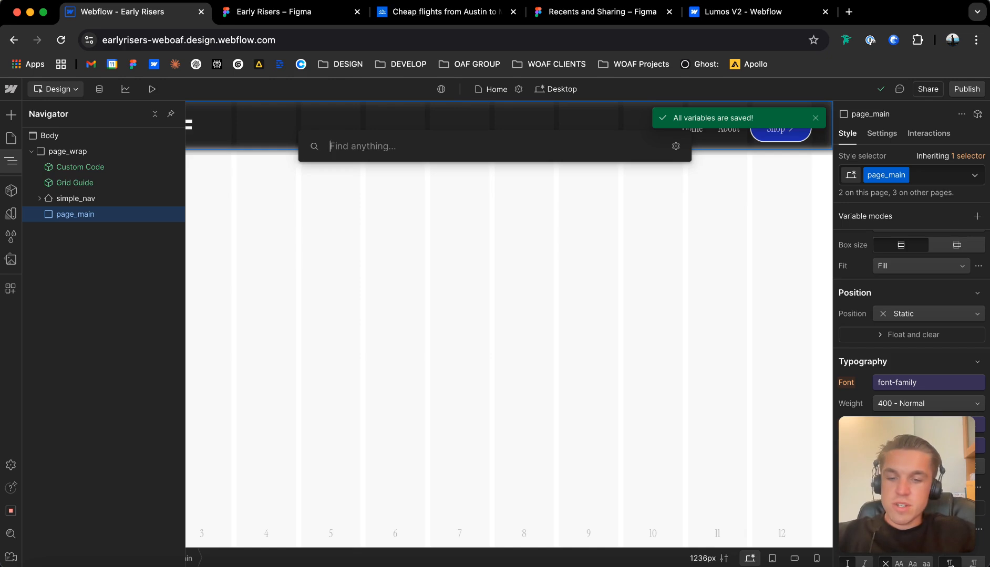
type("div")
key("Return")
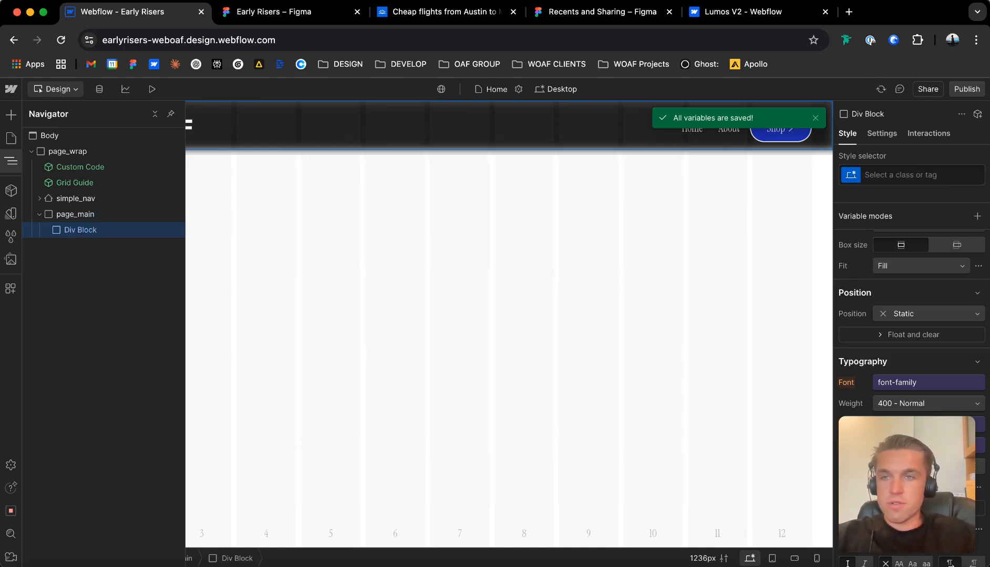
Give the div block in page_main a new class named landing-hero_section.
key("super+Return")
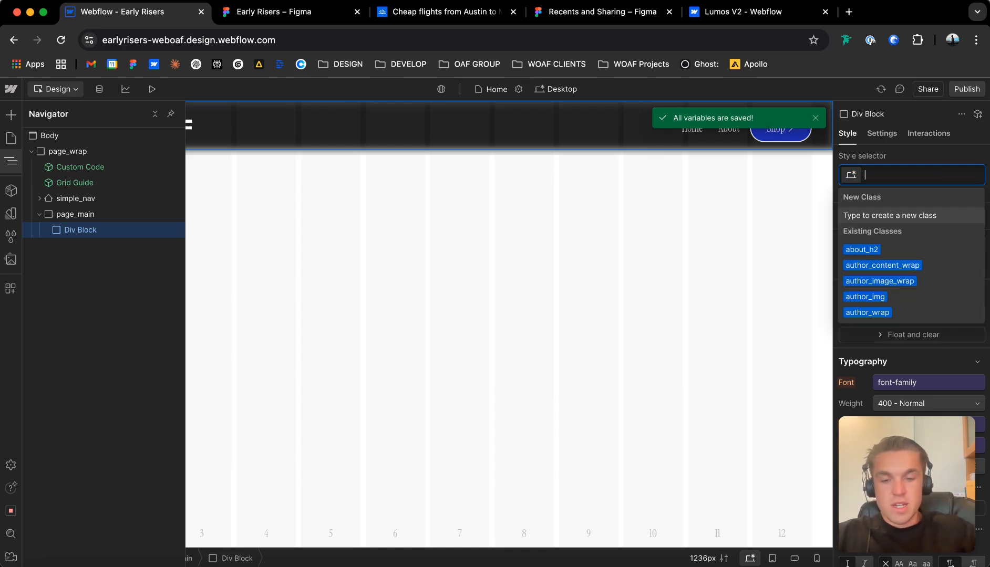
type("hero")
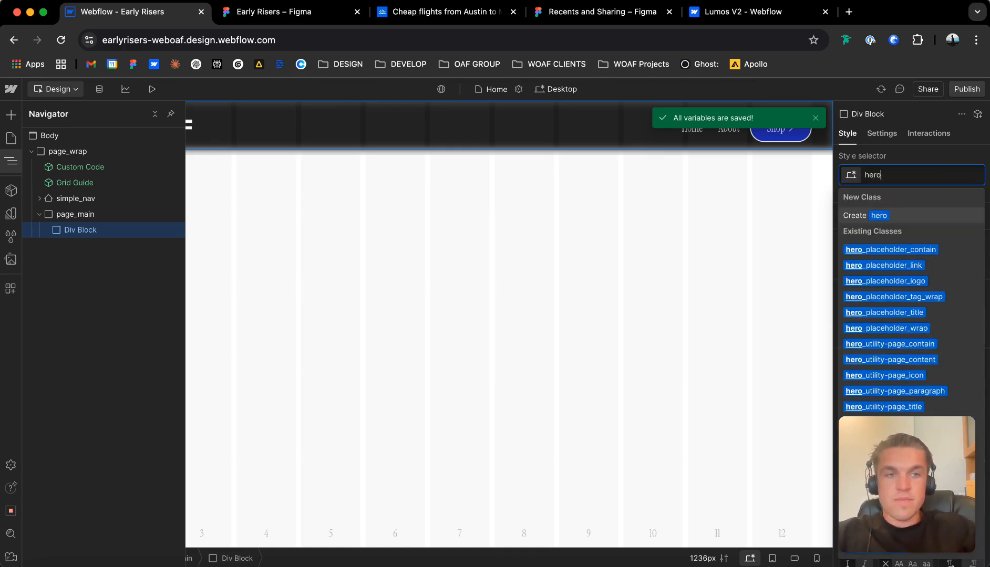
type("_section")
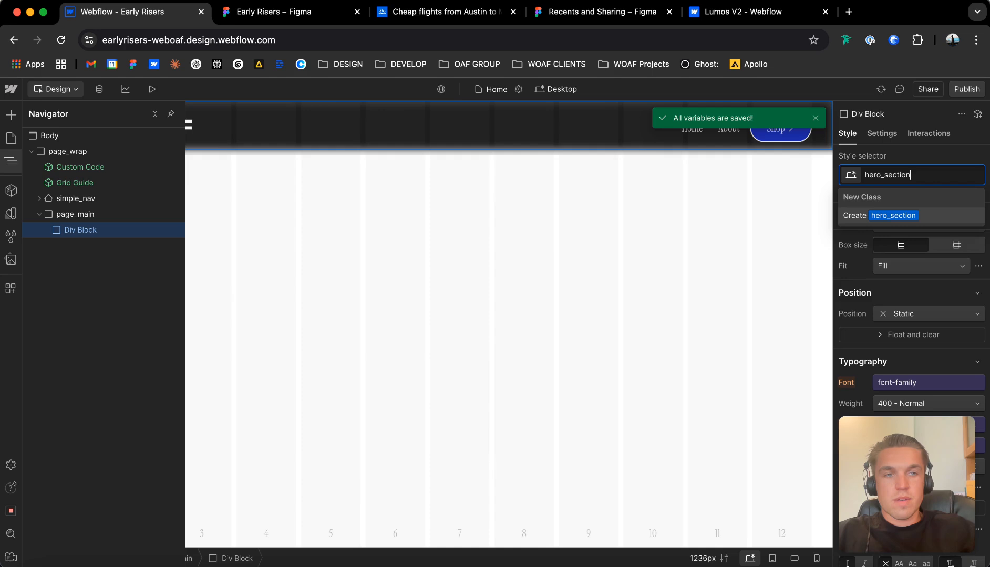
key("super+BackSpace")
type("land")
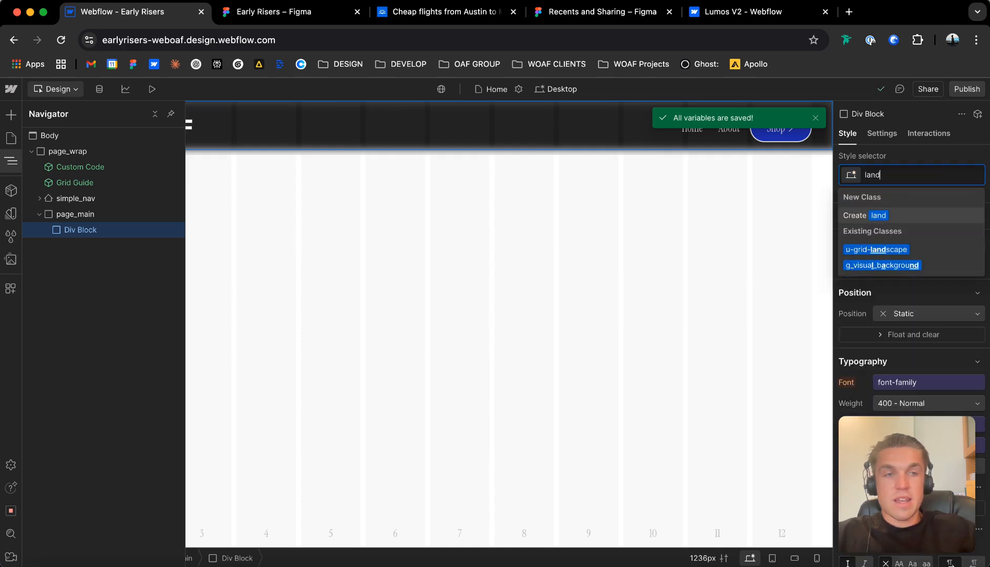
type("ing_hhero")
key("BackSpace")
key("BackSpace")
key("BackSpace")
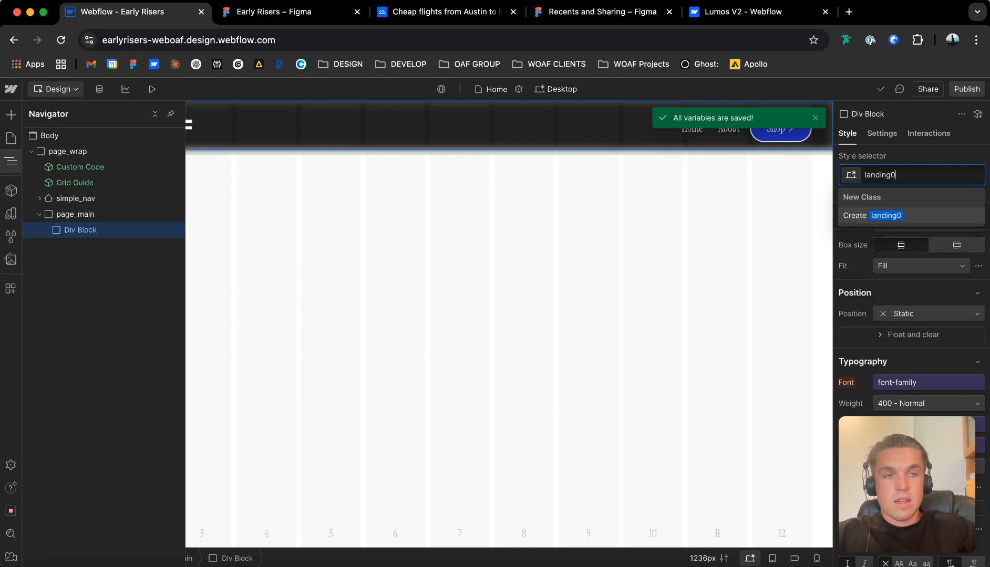
type("-hero_section")
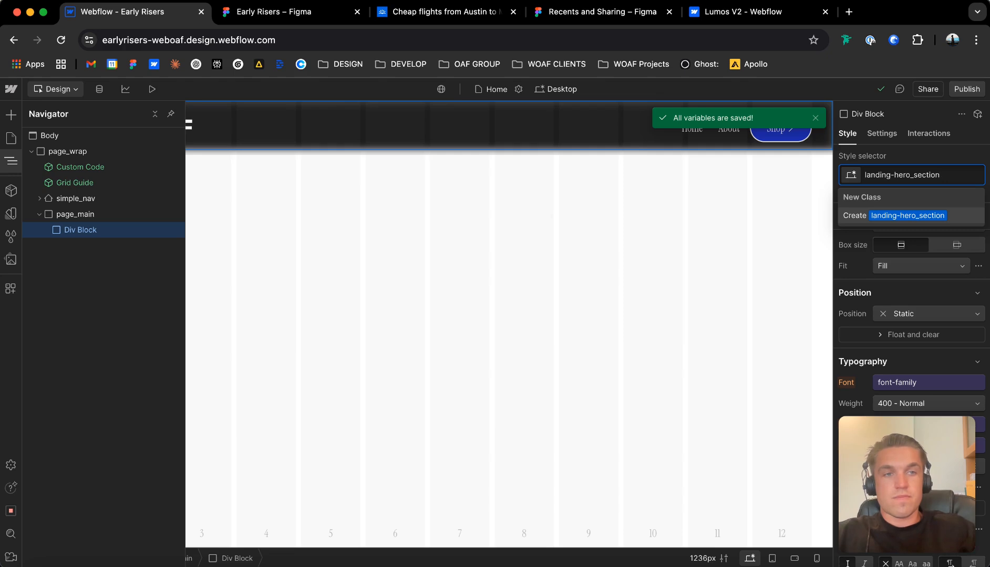
key("Return")
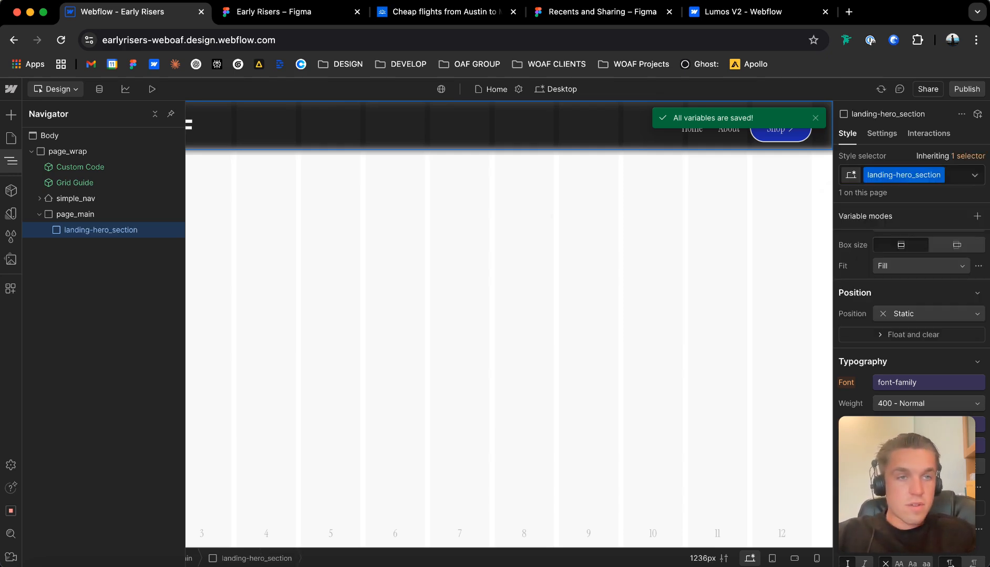
Change the HTML tag of landing-hero_section to Section.
left_click(881, 133)
left_click(924, 182)
left_click(891, 166)
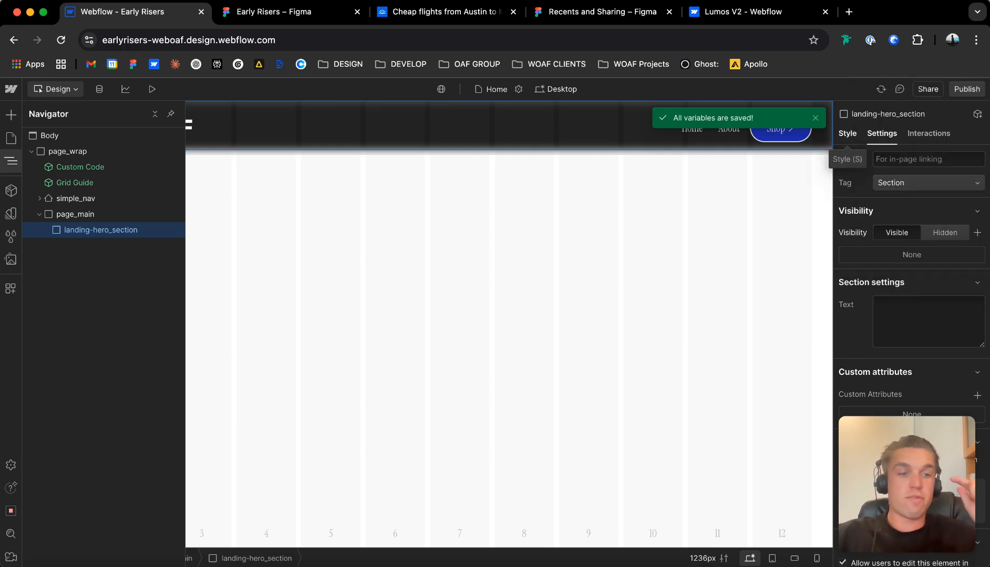
Add a custom attribute to landing-hero_section with the name data-theme and the value light.
scroll(912, 315, "down", 1)
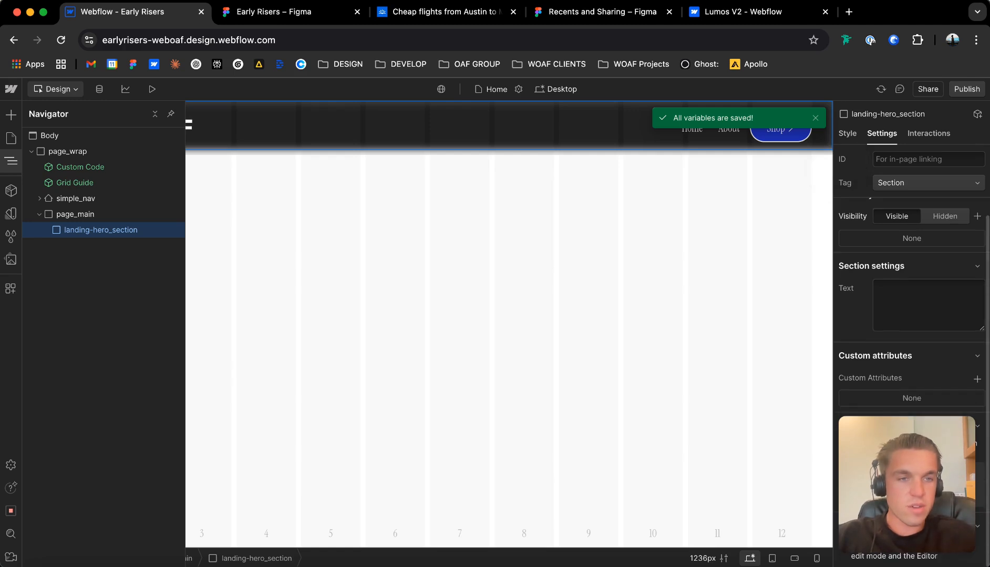
left_click(977, 379)
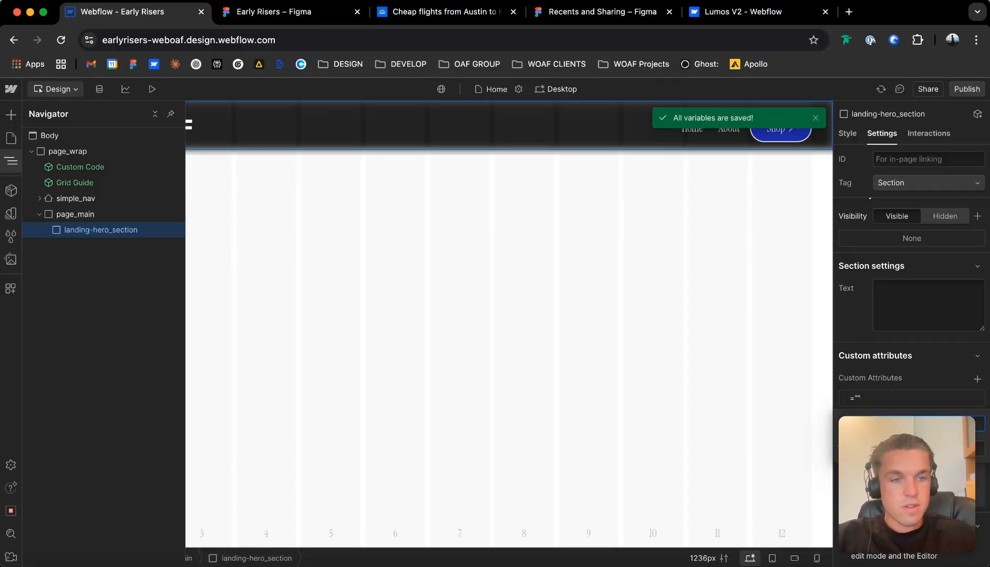
left_click_drag(907, 484, 76, 498)
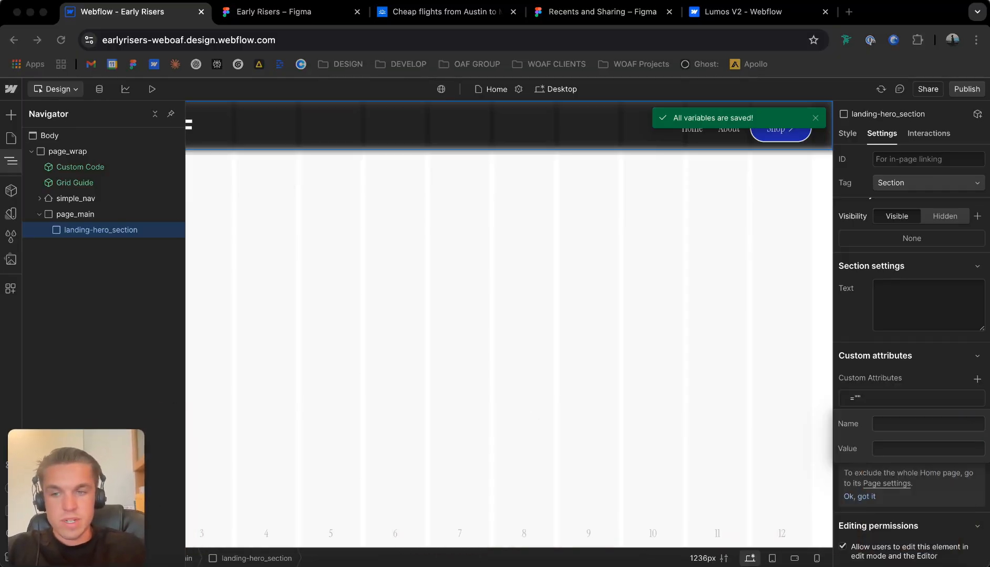
left_click(928, 424)
type("data-theme")
key("Tab")
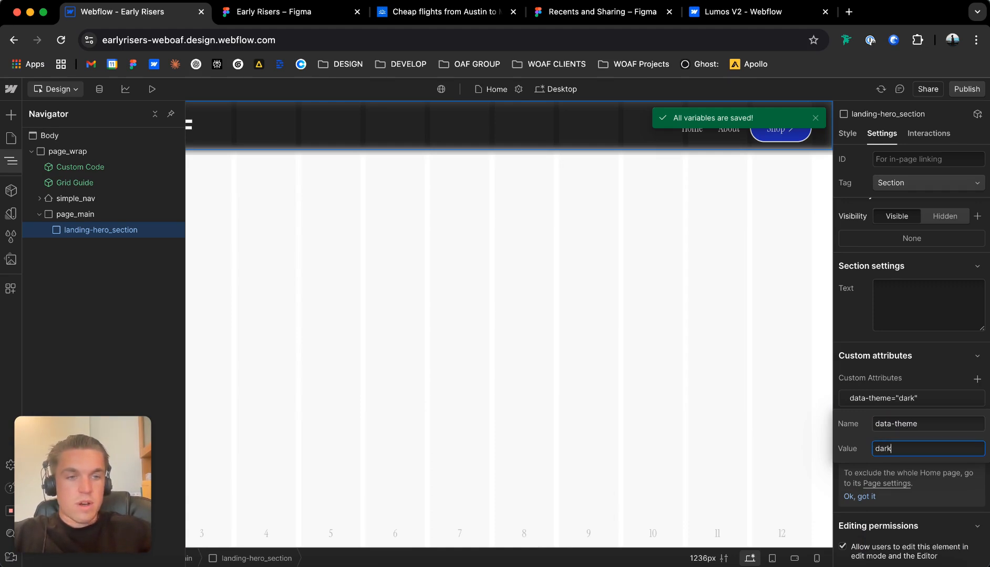
type("dark")
key("super+a")
type("light")
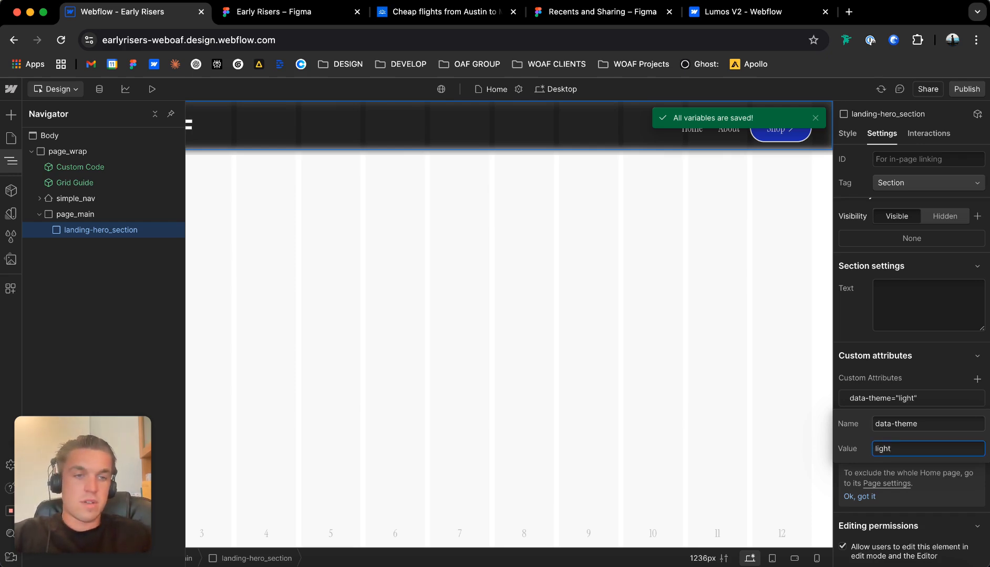
key("Return")
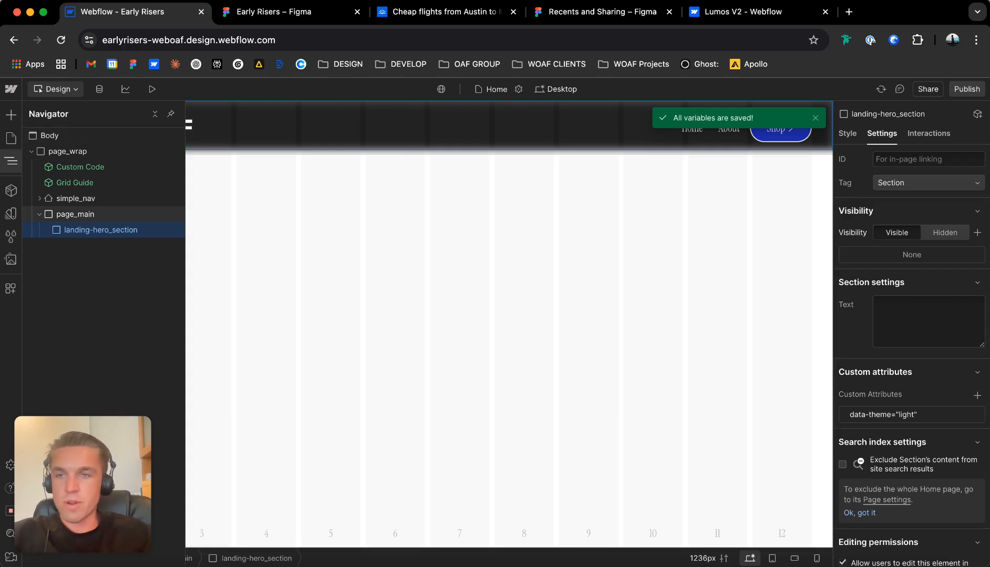
Set the background color of landing-hero_section to the theme variable bg-1.
key("s")
scroll(912, 399, "down", 10)
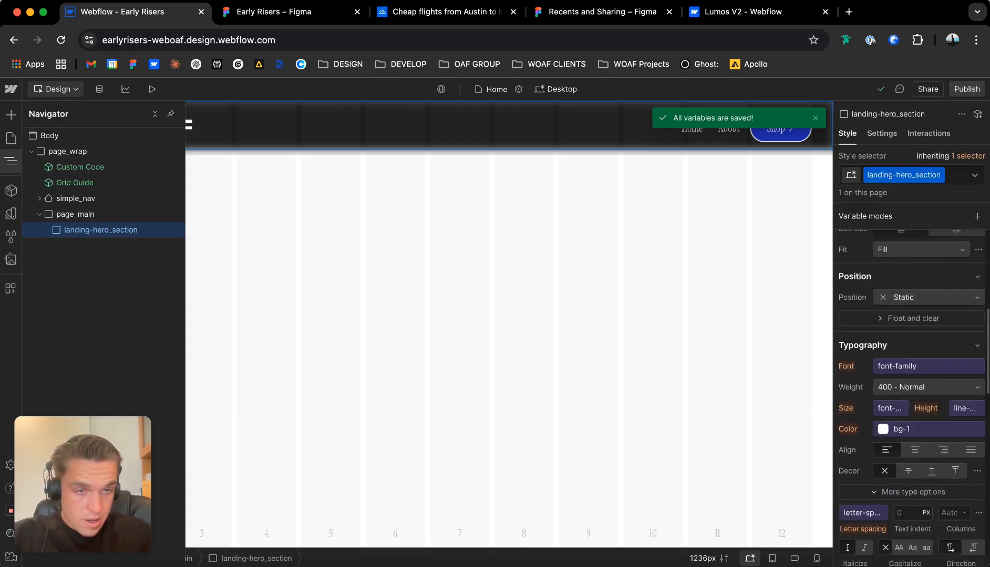
left_click(875, 399)
scroll(909, 289, "down", 5)
scroll(909, 301, "down", 5)
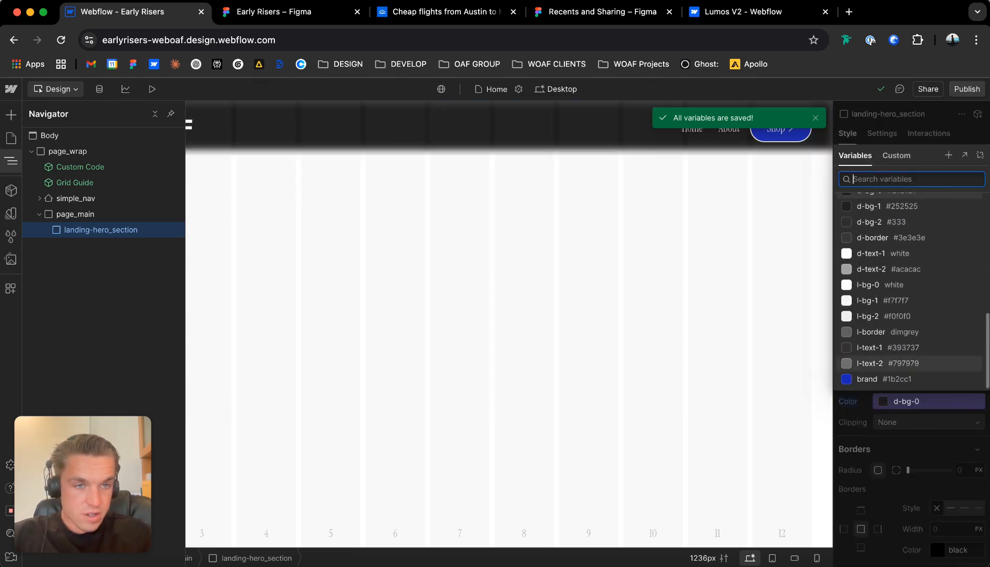
scroll(909, 292, "up", 15)
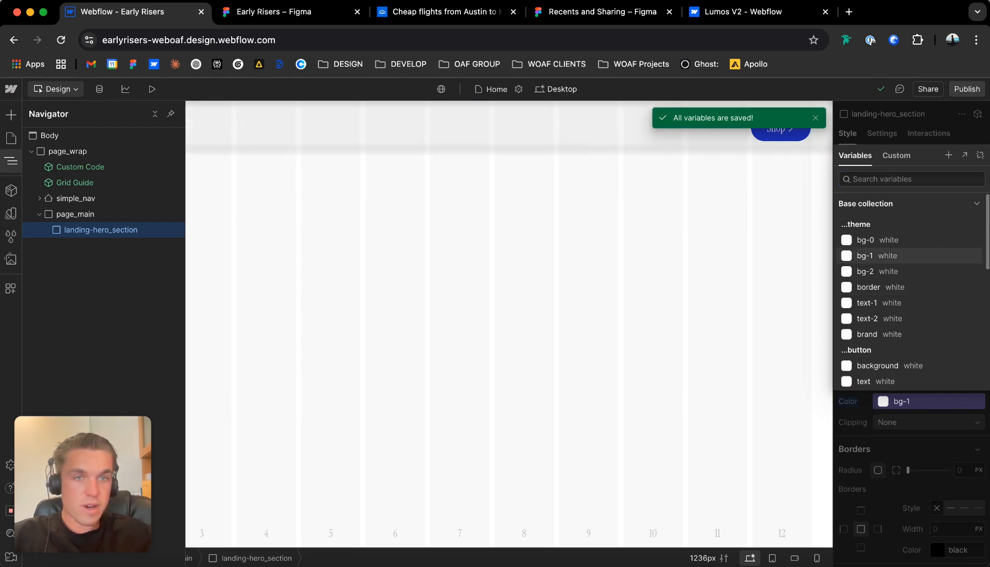
left_click(895, 256)
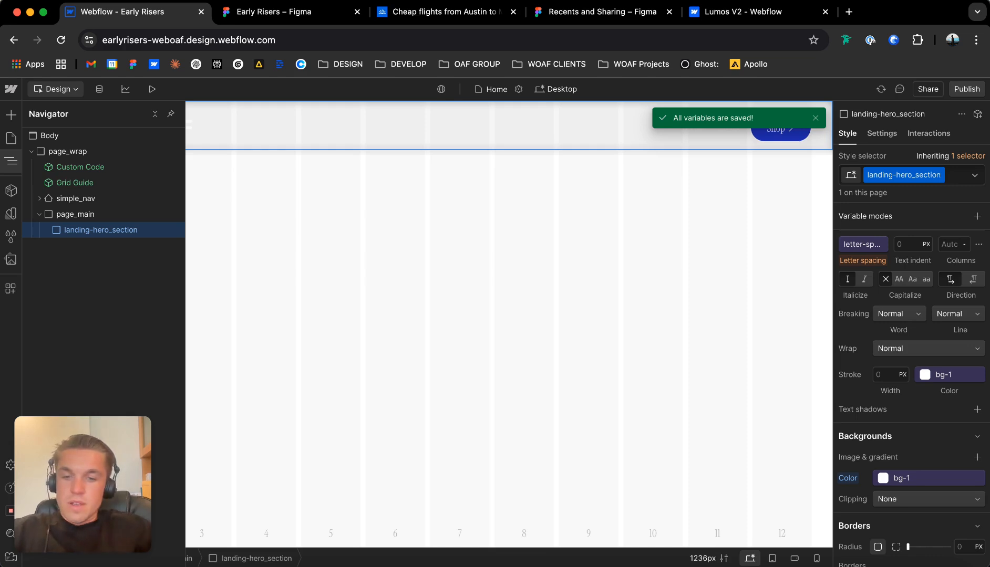
Add a div block inside landing-hero_section and give it a new class named landing-hero_contain.
key("super+k")
type("div")
key("Return")
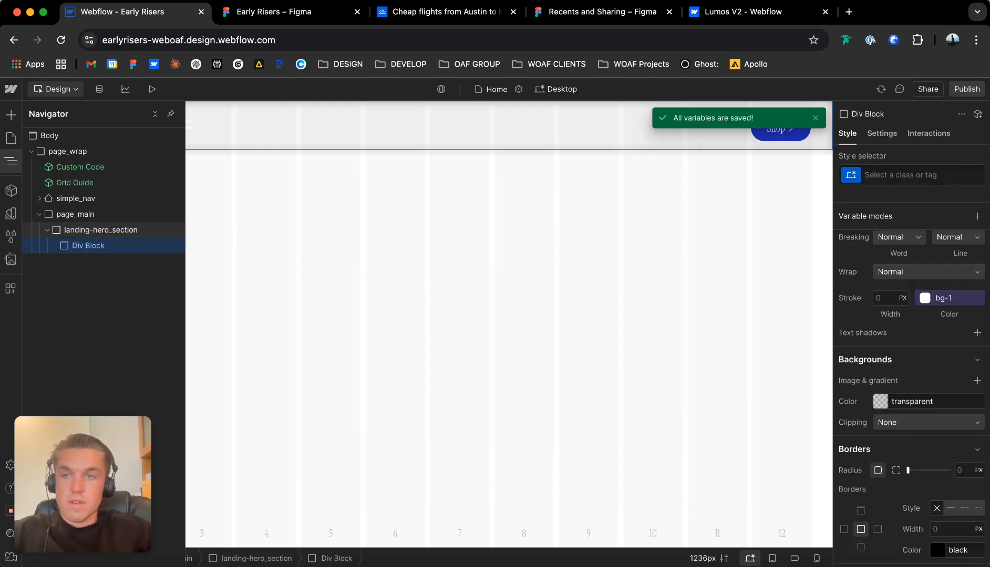
key("super+Return")
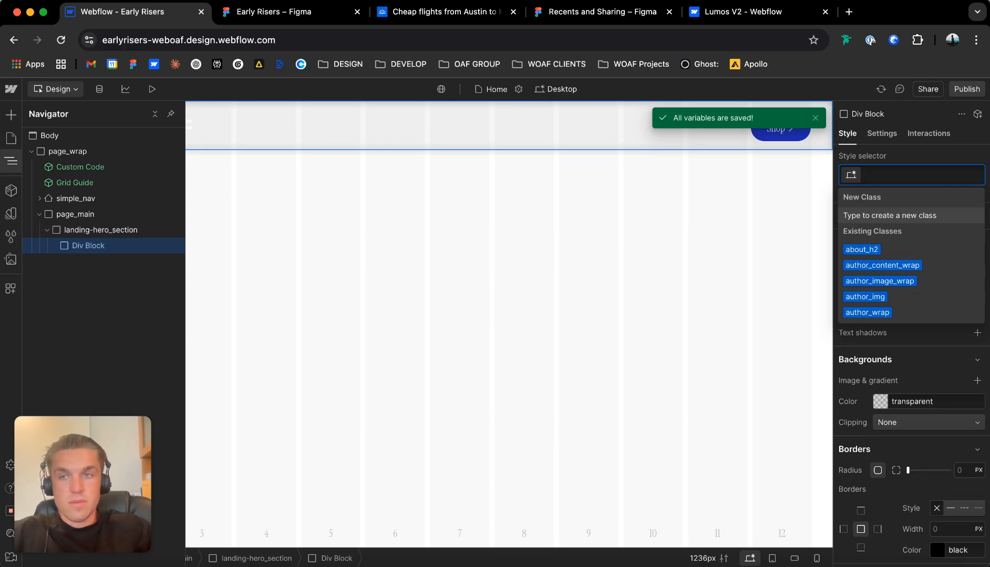
type("landing-")
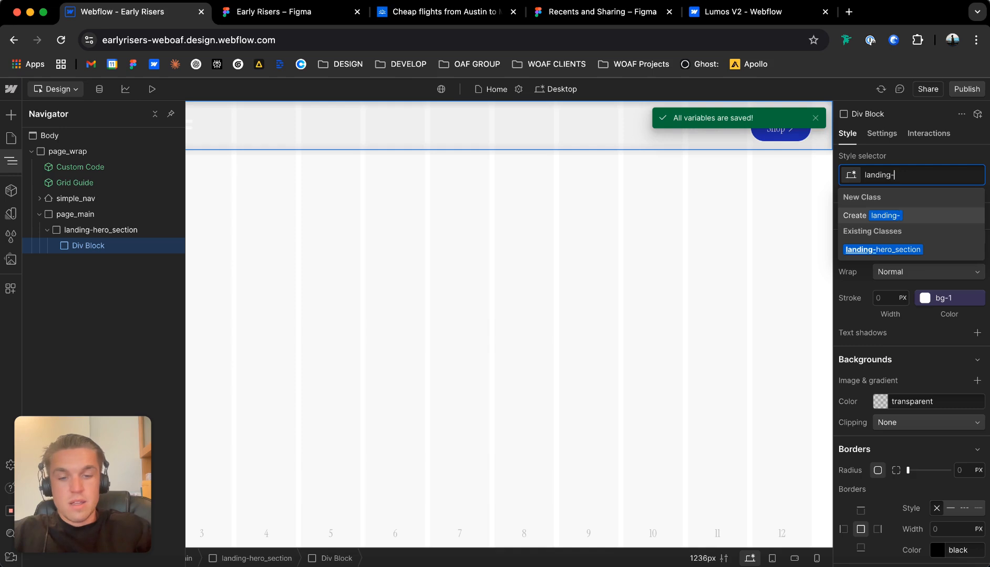
type("hero_contain")
key("Return")
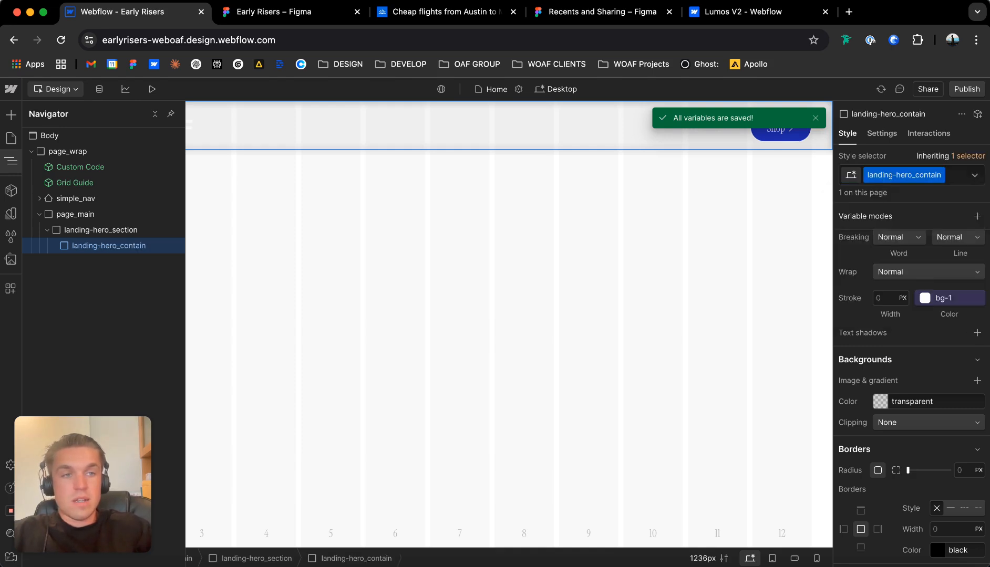
Add the global combo class u-container to landing-hero_contain.
key("super+Return")
type("u-conta")
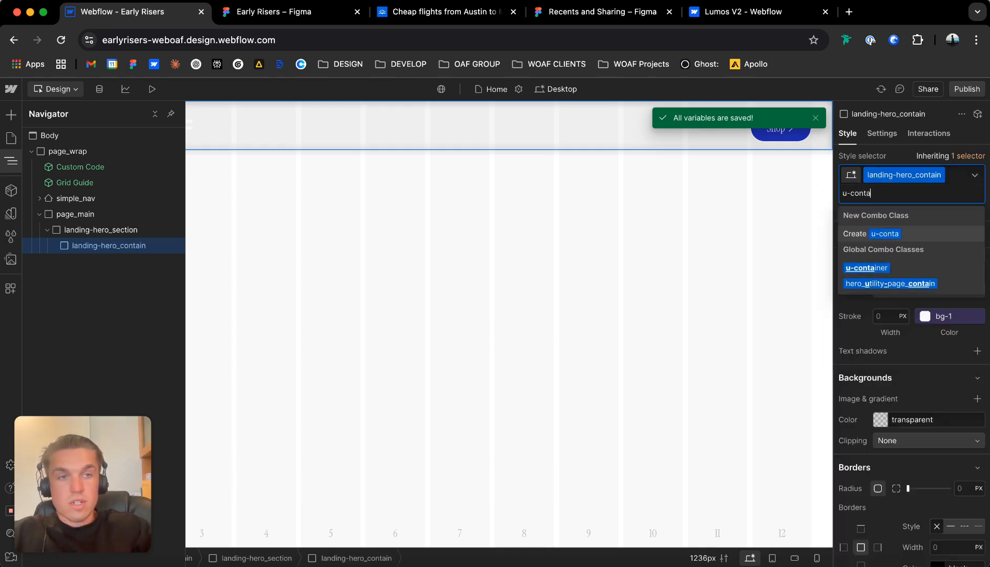
type("iner")
key("Return")
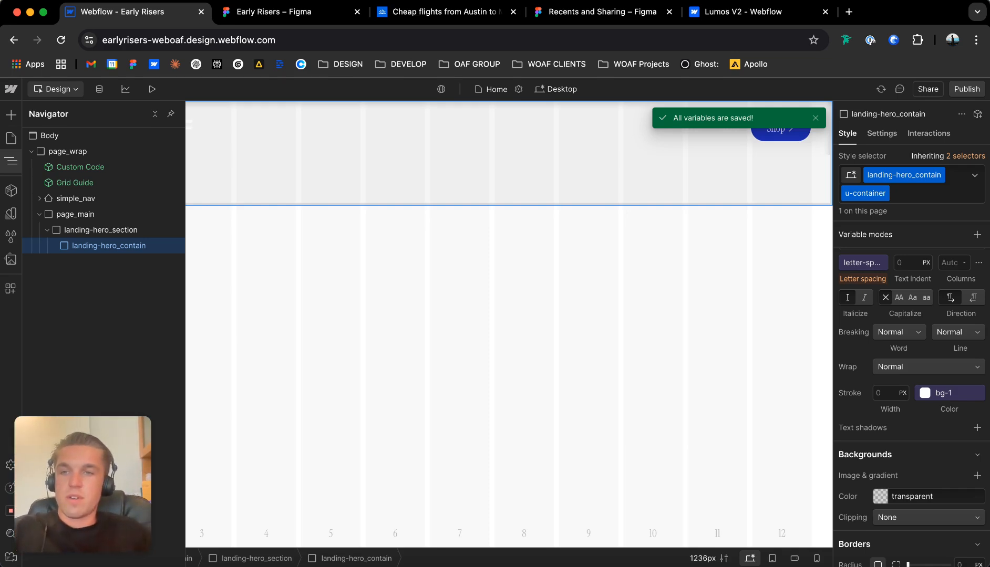
Set the minimum height of landing-hero_section to 100 VH.
left_click(100, 231)
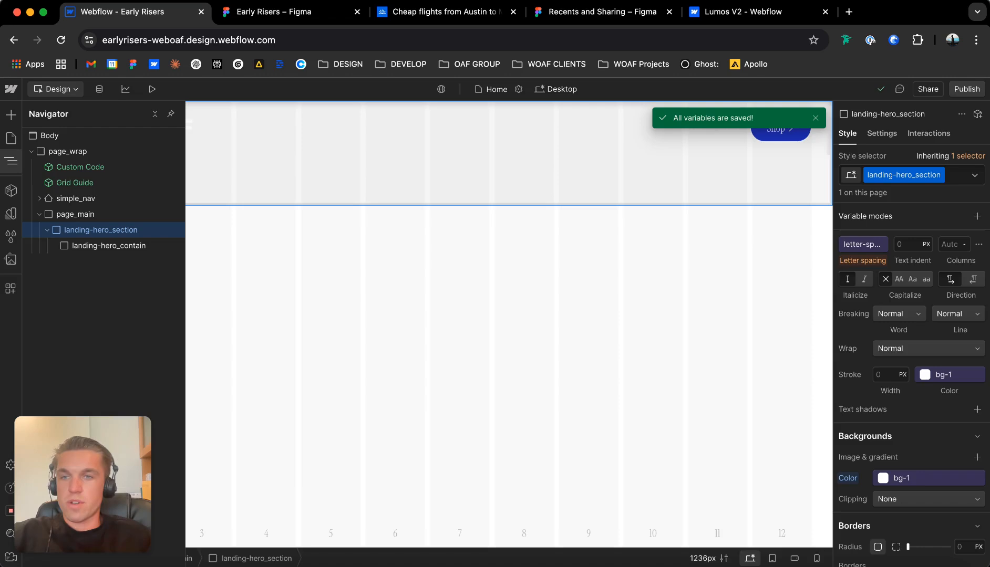
scroll(912, 367, "up", 10)
left_click(961, 438)
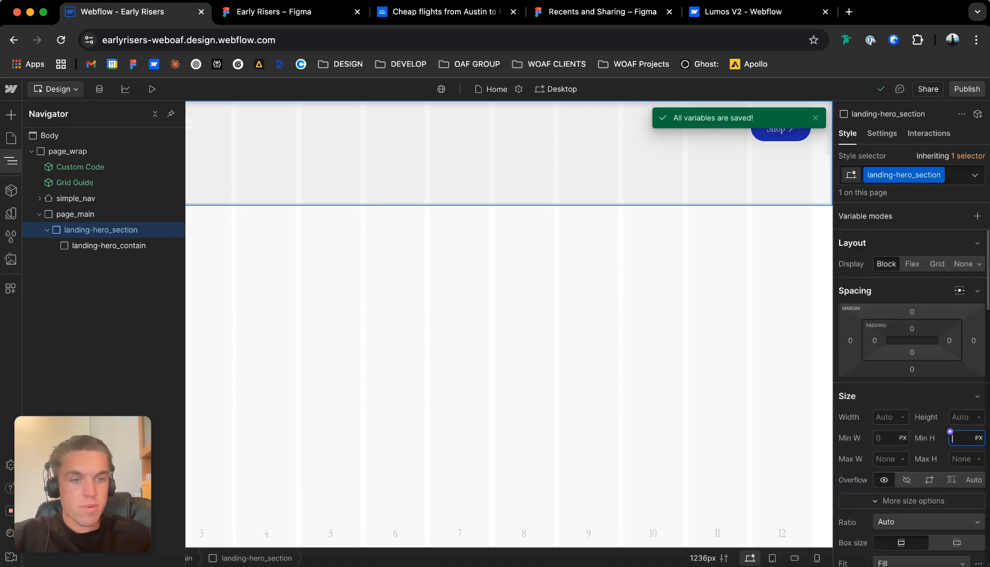
type("100vh")
key("Return")
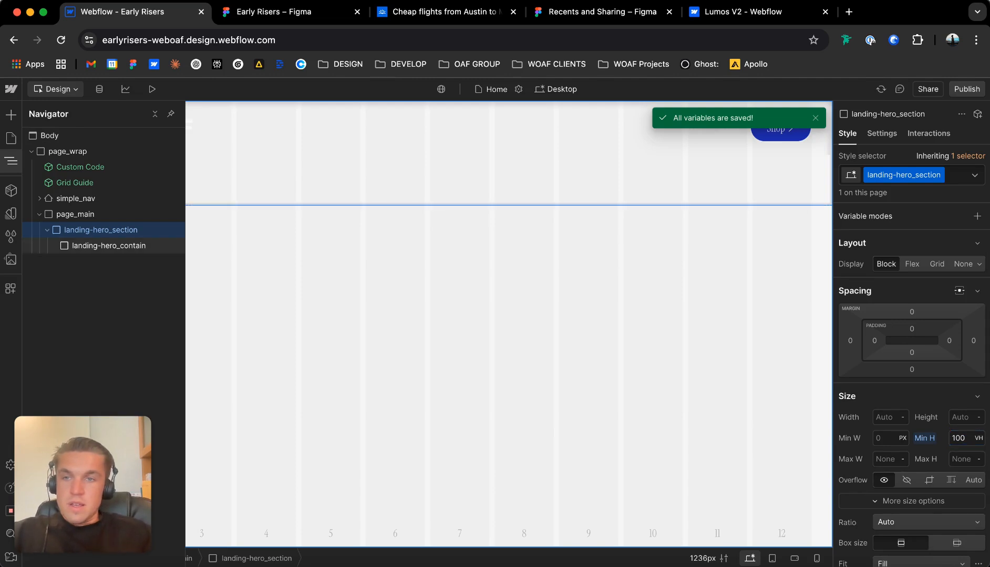
Set the height of landing-hero_contain to 100%.
left_click(108, 245)
left_click(961, 435)
type("100%")
left_click(977, 415)
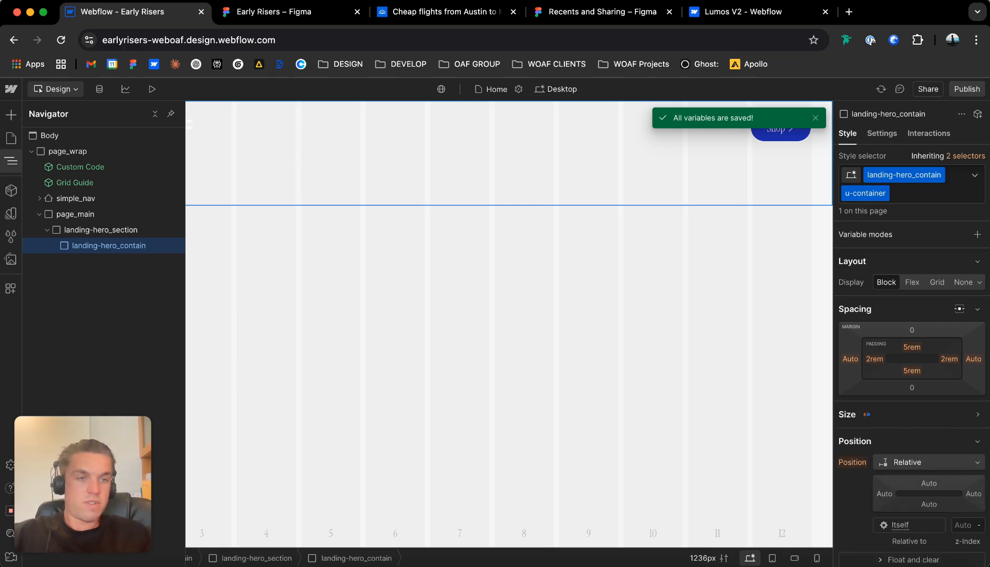
left_click(977, 415)
Examine the size and position settings of landing-hero_contain and its parent landing-hero_section.
scroll(972, 436, "down", 1)
scroll(972, 436, "up", 1)
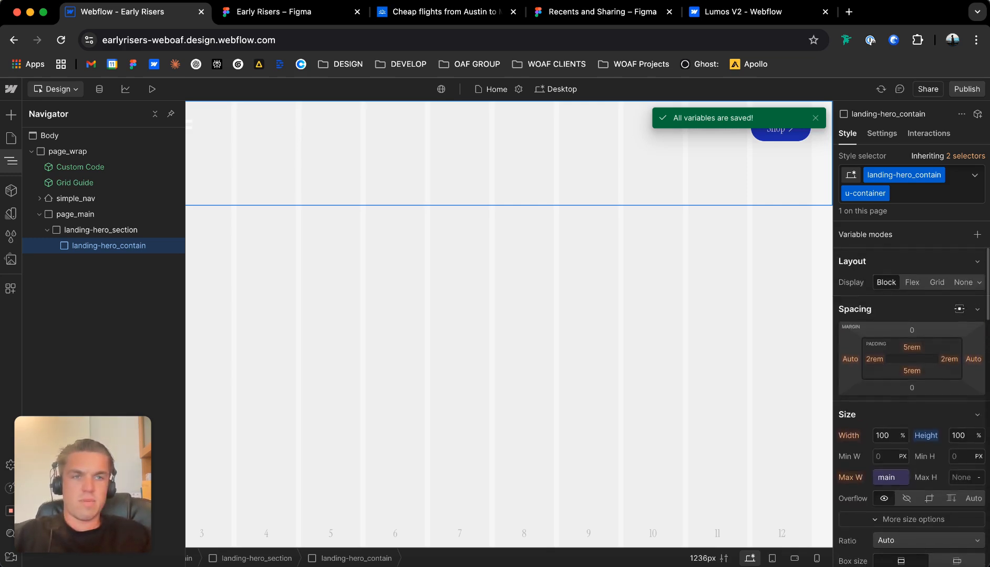
scroll(964, 473, "down", 2)
scroll(914, 409, "down", 3)
scroll(914, 410, "up", 5)
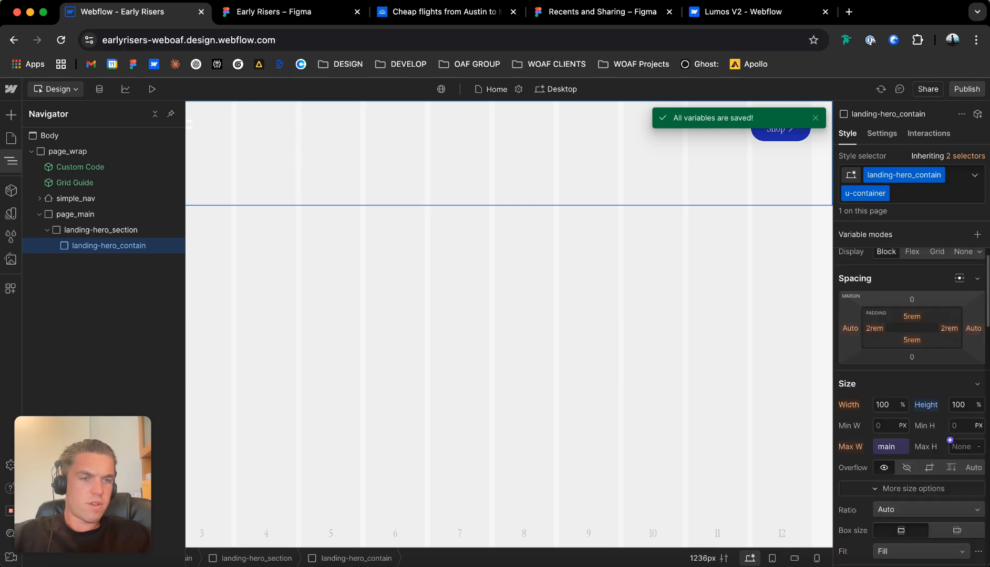
left_click(101, 230)
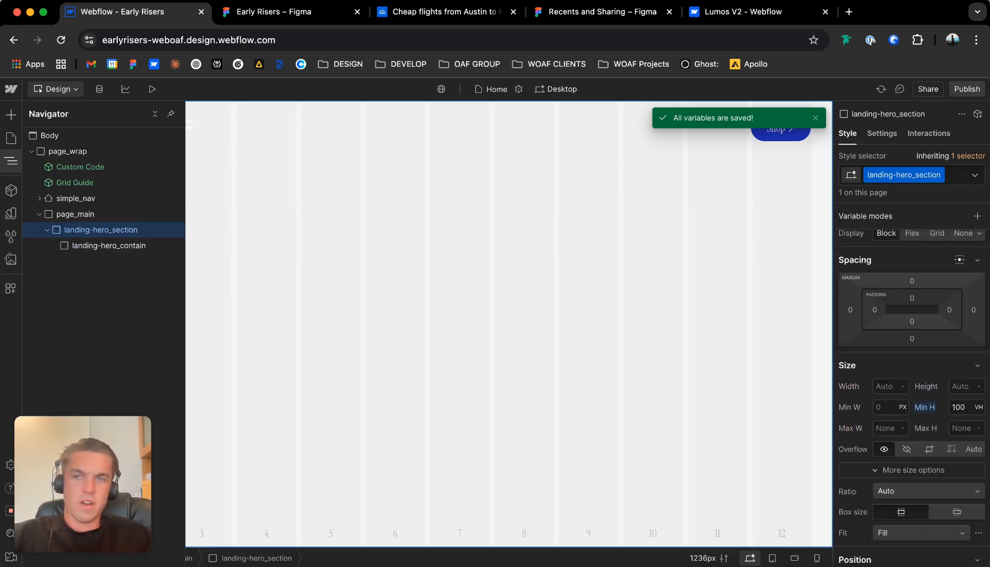
scroll(912, 399, "down", 1)
scroll(912, 368, "down", 3)
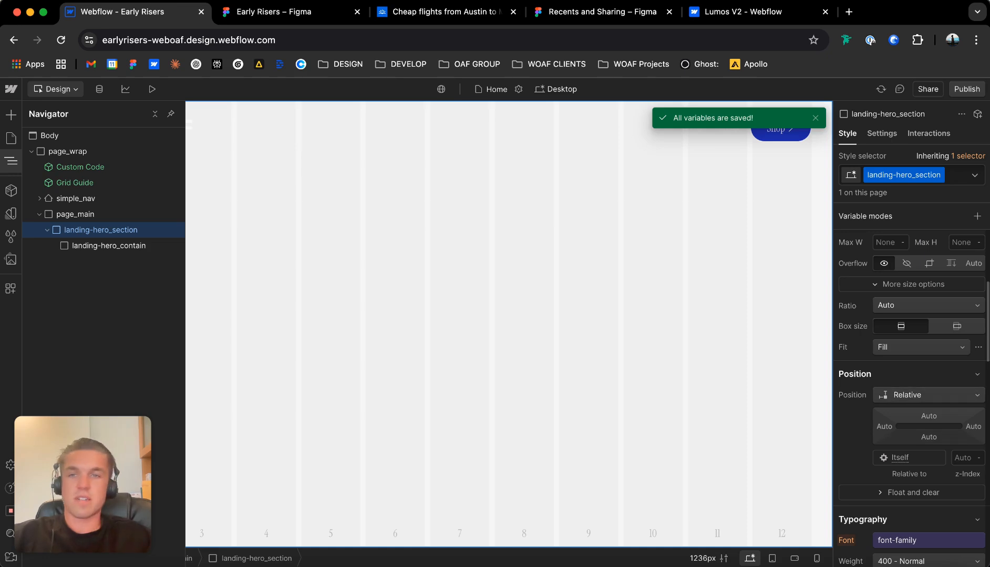
left_click(109, 246)
scroll(911, 400, "up", 4)
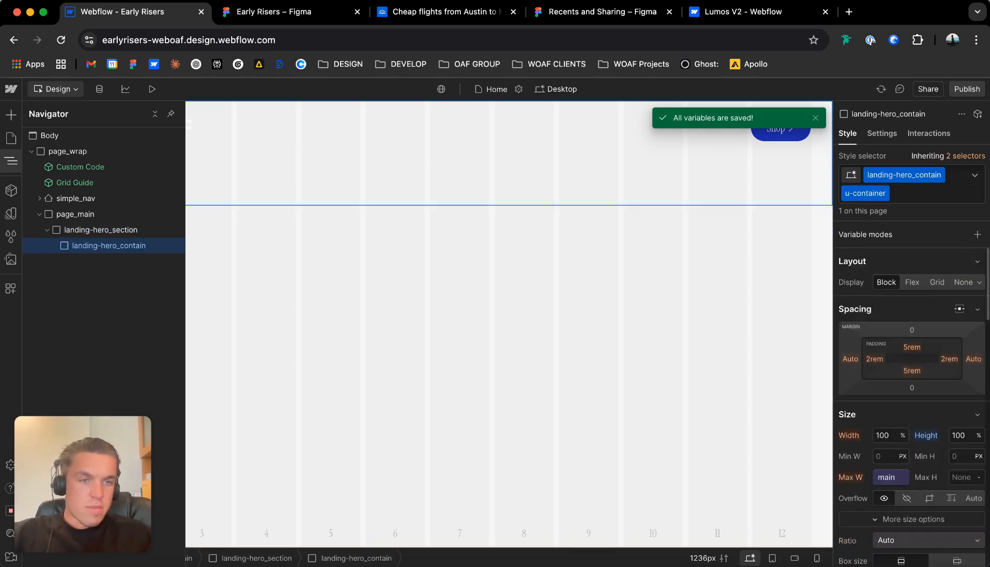
Switch to the Early Risers Figma file and block out the hero's text and video halves with two equal rectangles side by side.
left_click(286, 12)
scroll(420, 357, "down", 6)
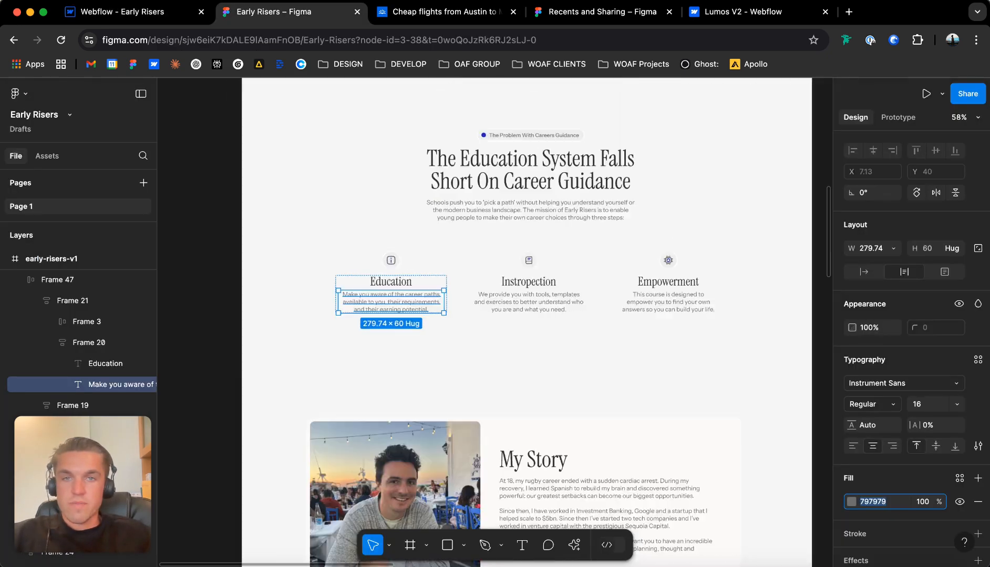
scroll(421, 357, "up", 1)
scroll(446, 336, "up", 6)
scroll(445, 337, "right", 1)
scroll(446, 336, "down", 1)
left_click(492, 378)
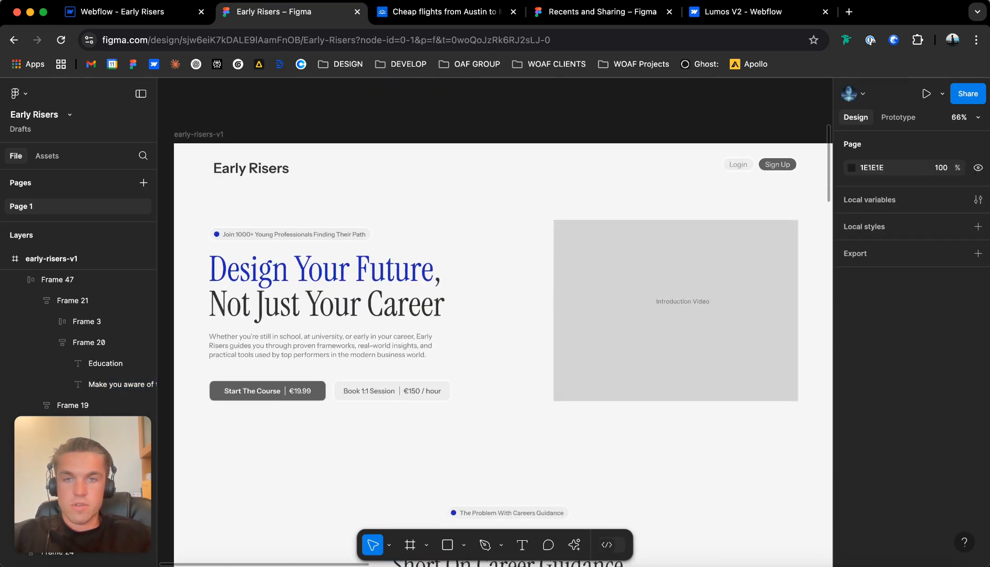
key("r")
mouse_move(209, 206)
left_mouse_down()
mouse_move(453, 354)
mouse_move(510, 412)
left_mouse_up()
left_click_drag(690, 304, 670, 310)
key("Escape")
scroll(670, 310, "right", 1)
scroll(670, 309, "left", 1)
scroll(670, 310, "up", 1)
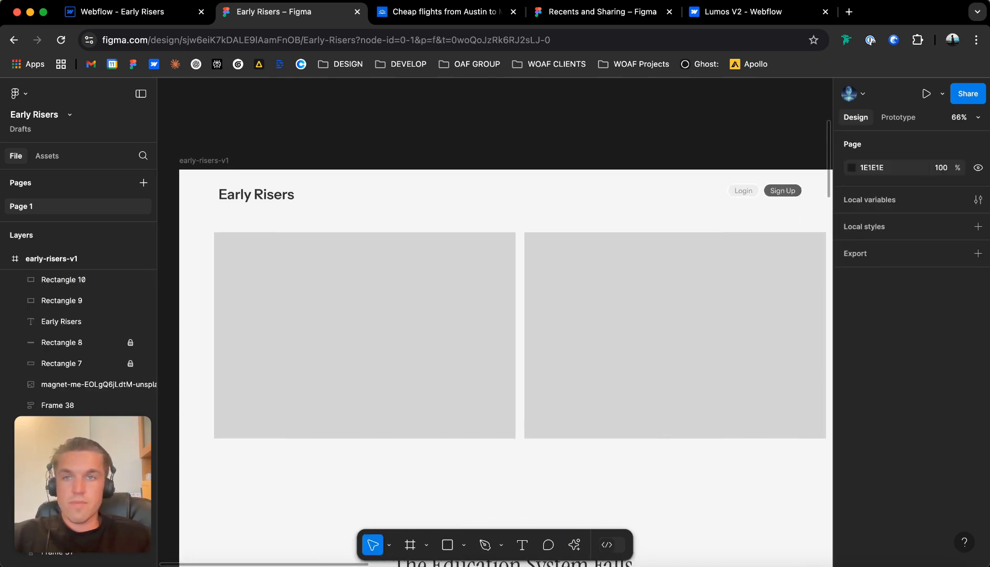
Switch back to Webflow and add a div block inside landing-hero_contain.
left_click(136, 12)
key("super+e")
type("div")
key("Return")
key("super+l")
type("a")
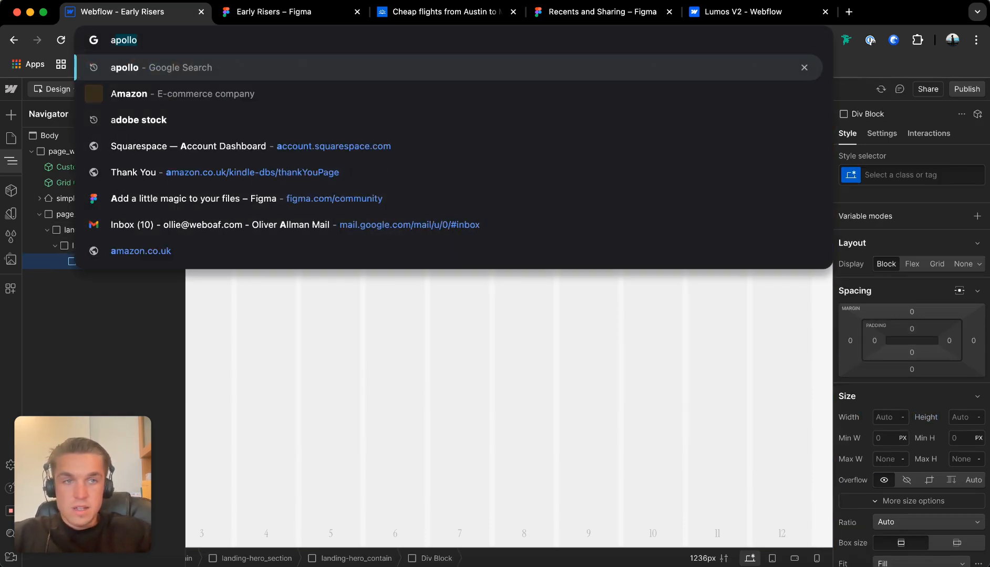
key("BackSpace")
key("BackSpace")
left_click(421, 357)
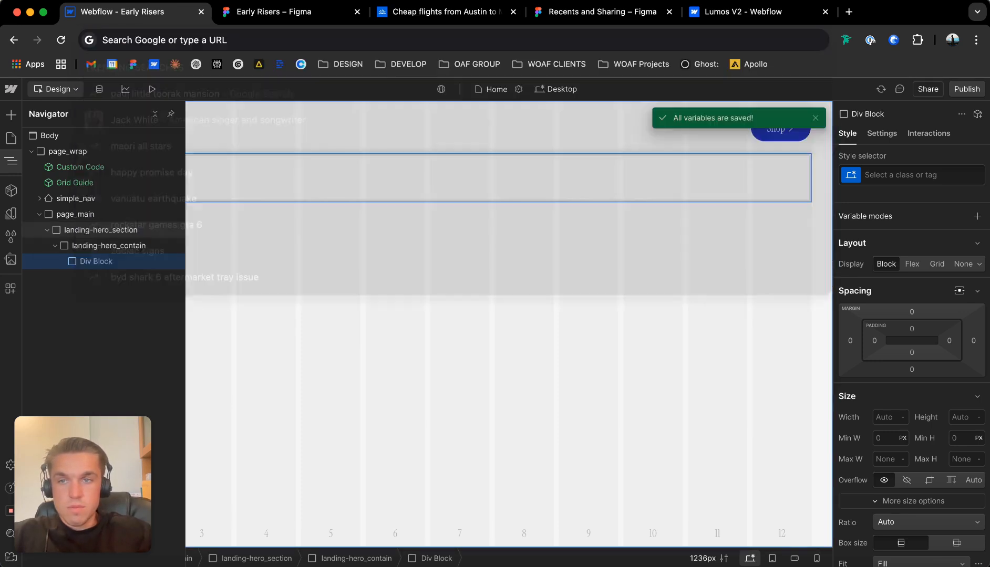
Give the div block in landing-hero_contain a new class named landing-hero_grid.
left_click(11, 161)
left_click(96, 262)
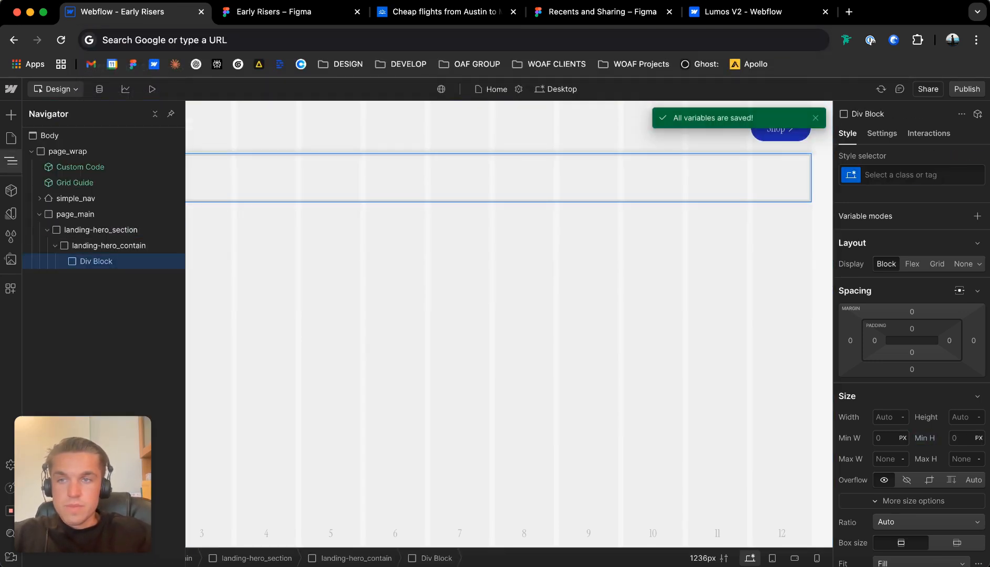
key("super+Return")
type("landi")
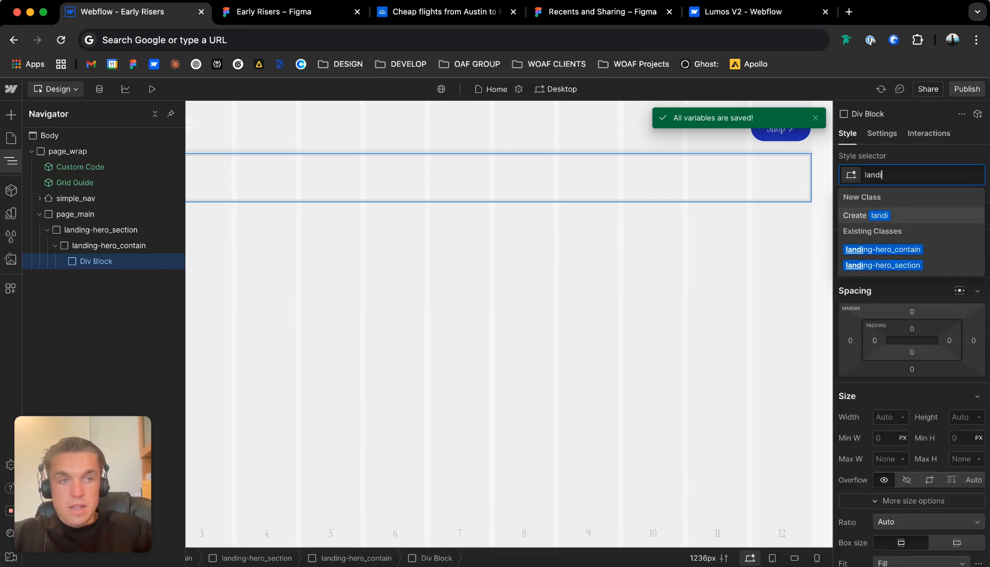
type("ng-hero_w")
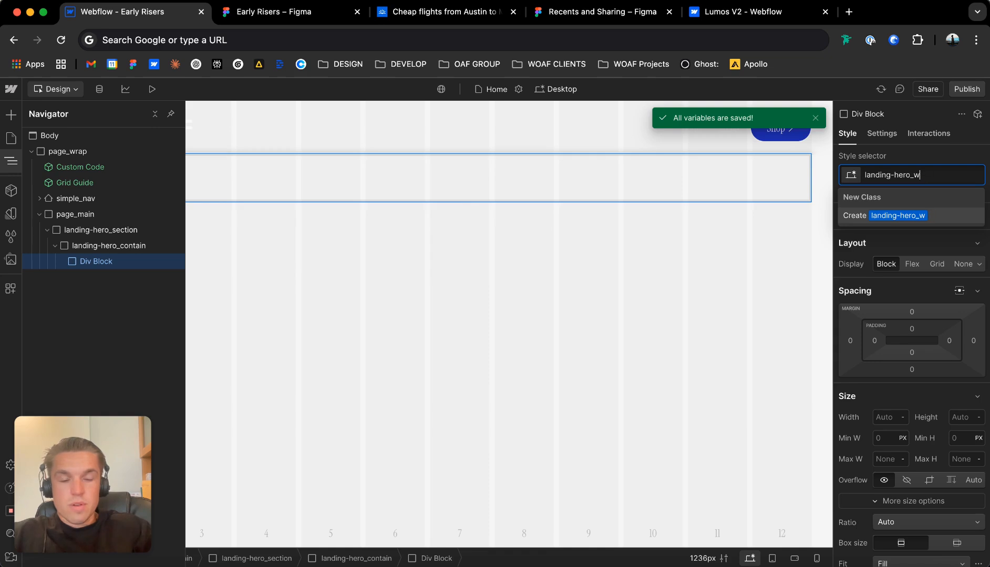
type("rarid")
key("Return")
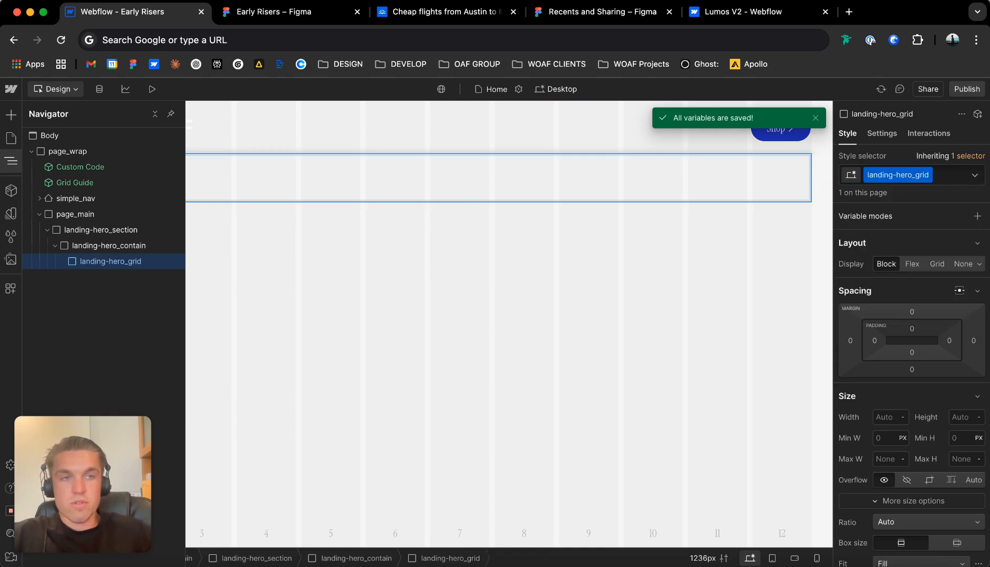
type("u-grid")
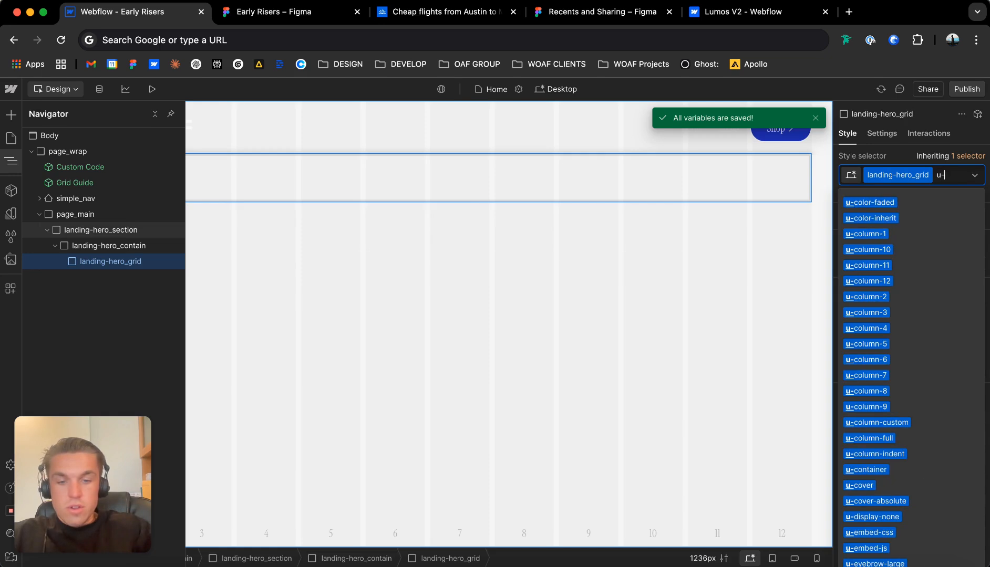
key("Down")
key("Down")
key("Down")
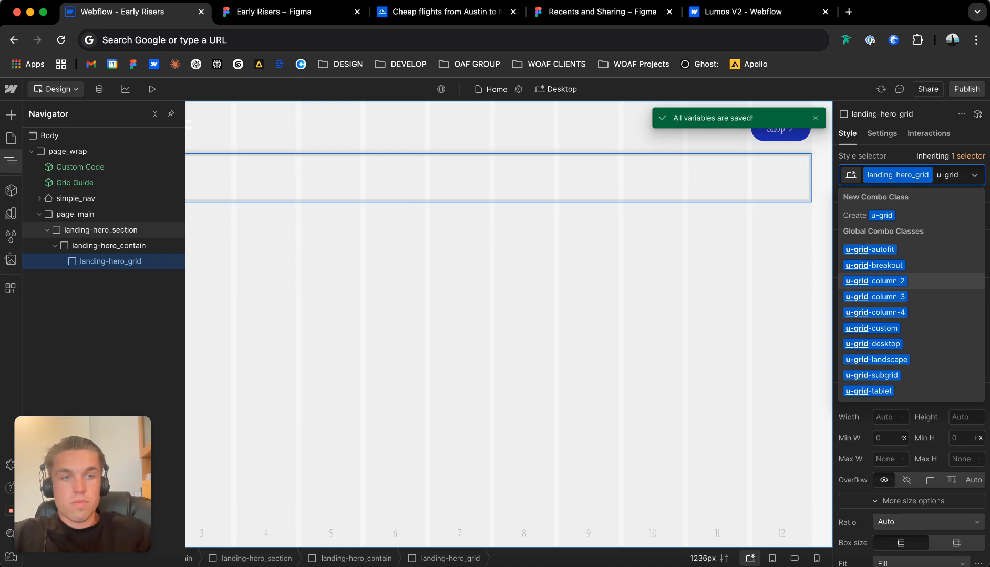
key("BackSpace")
key("BackSpace")
key("BackSpace")
key("BackSpace")
key("BackSpace")
key("BackSpace")
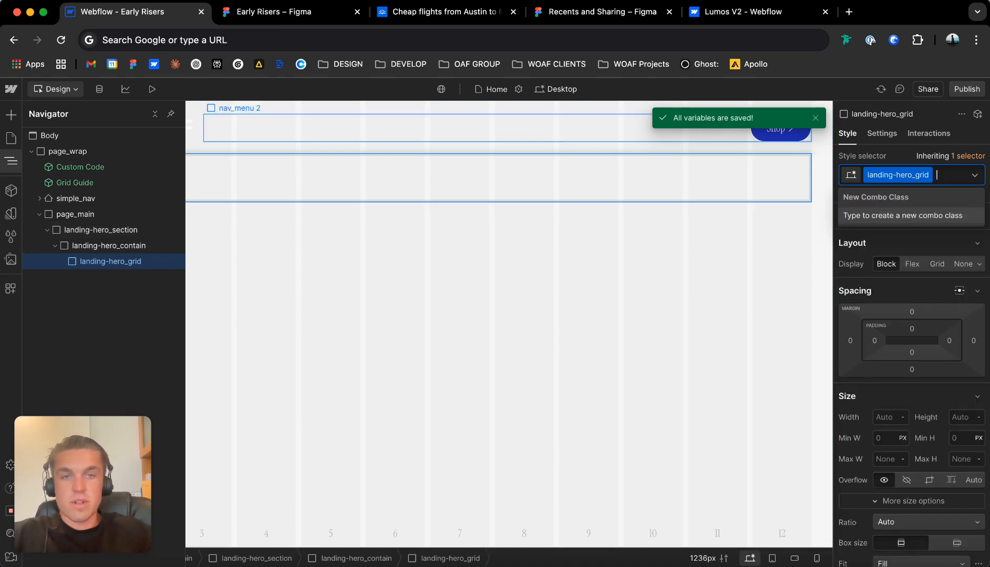
key("Escape")
Set landing-hero_grid to a grid display with 2 columns and 1 row, and add a div block inside it.
left_click(937, 264)
left_click(961, 289)
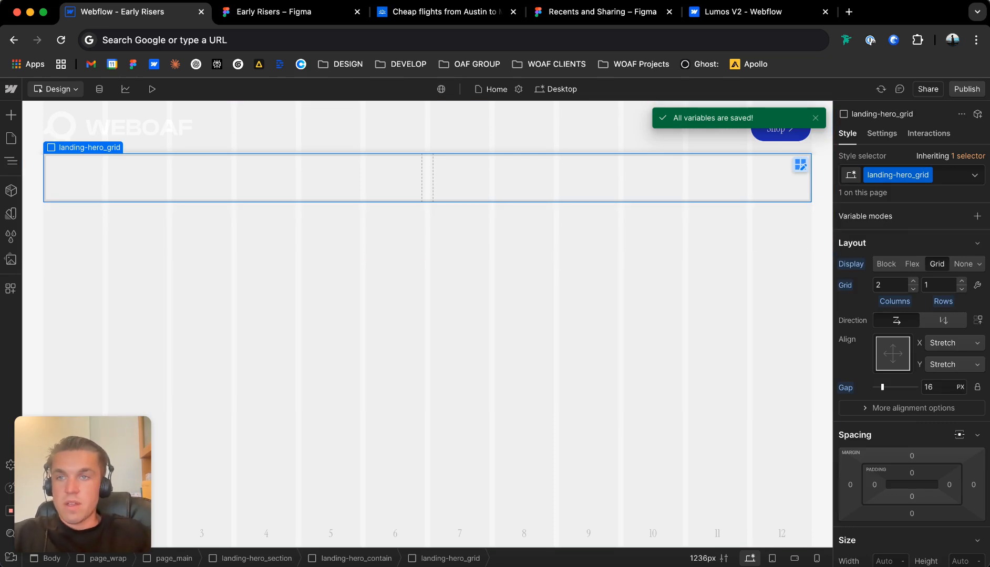
key("super+e")
type("div")
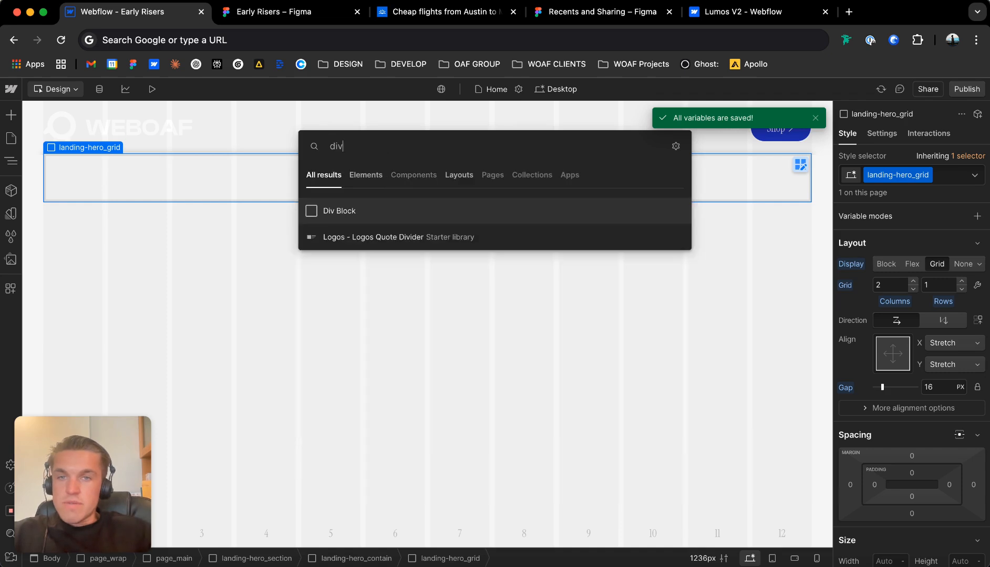
key("Return")
key("super+Return")
type("landing")
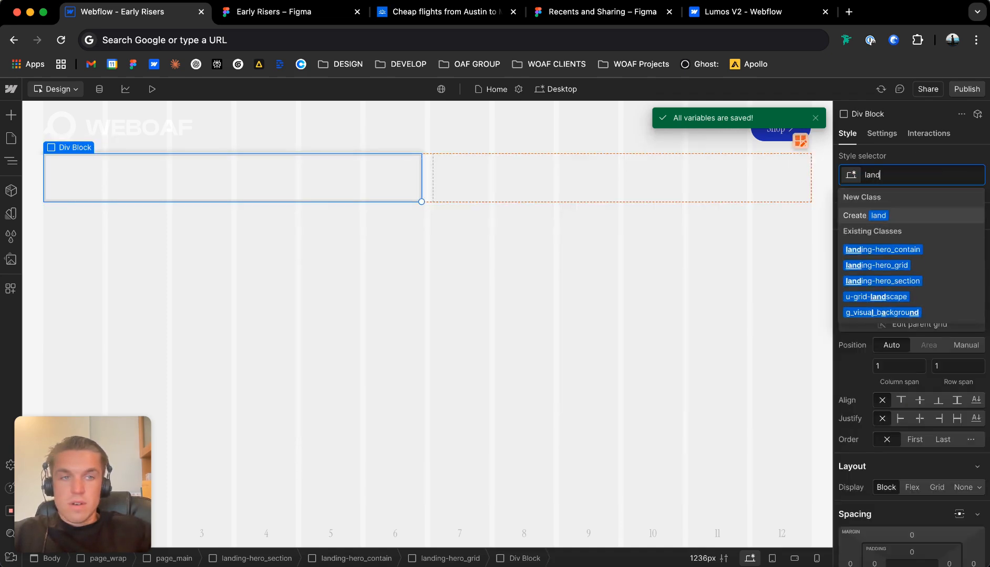
key("BackSpace")
key("BackSpace")
key("BackSpace")
key("BackSpace")
key("BackSpace")
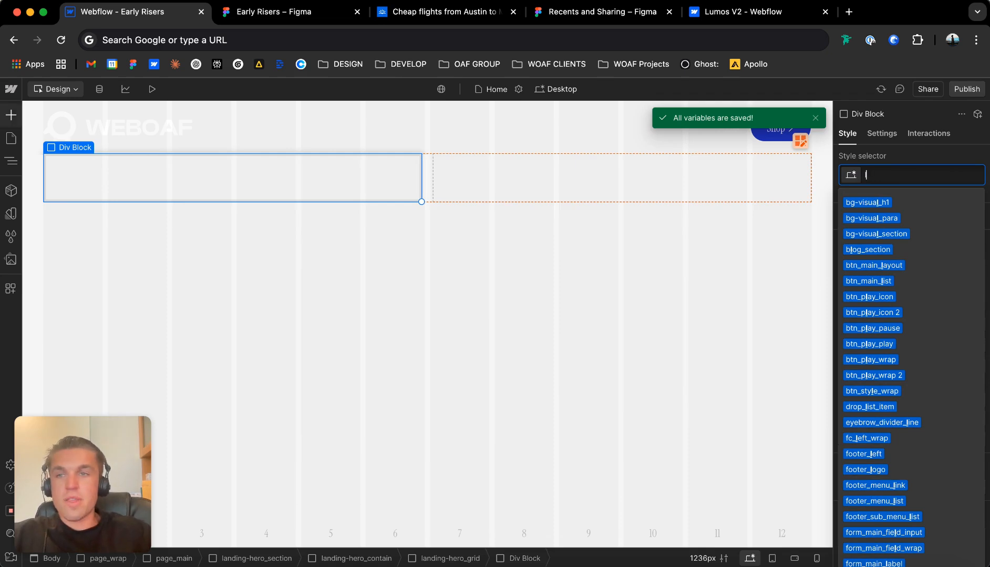
left_click(11, 160)
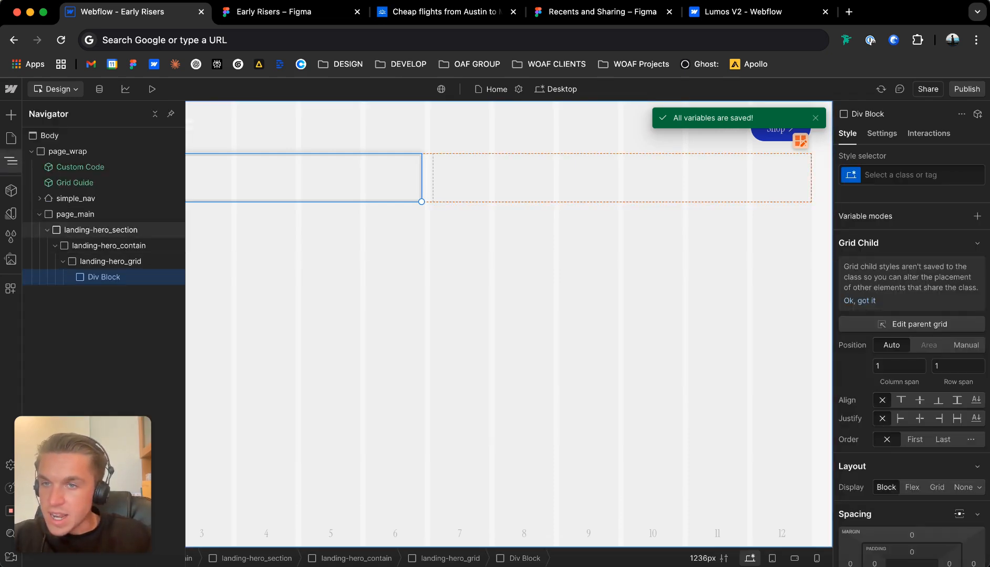
left_click(100, 230)
left_click(47, 230)
left_click(48, 230)
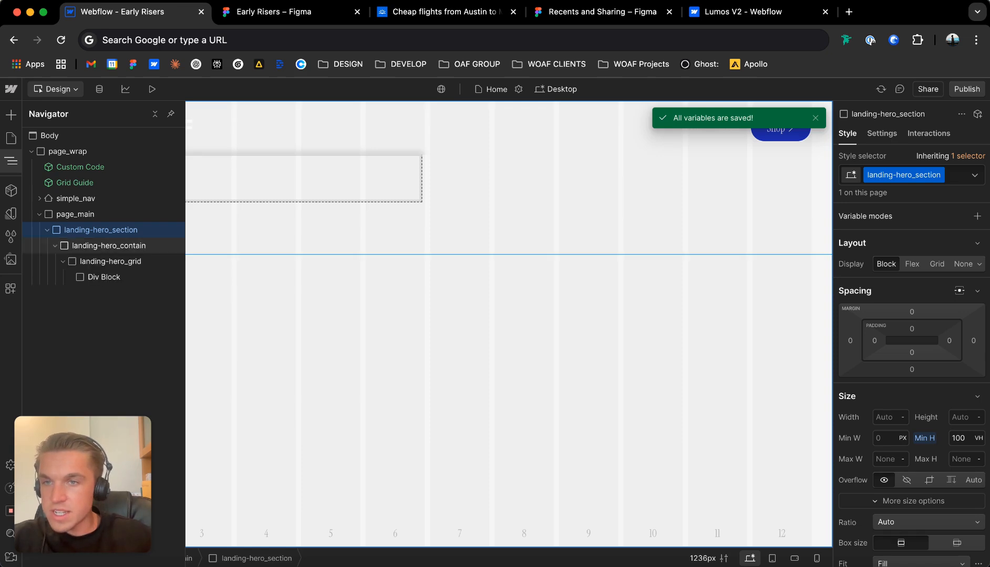
Give the div block inside landing-hero_grid a new class named lhg-left_wrap.
left_click(103, 277)
key("super+Return")
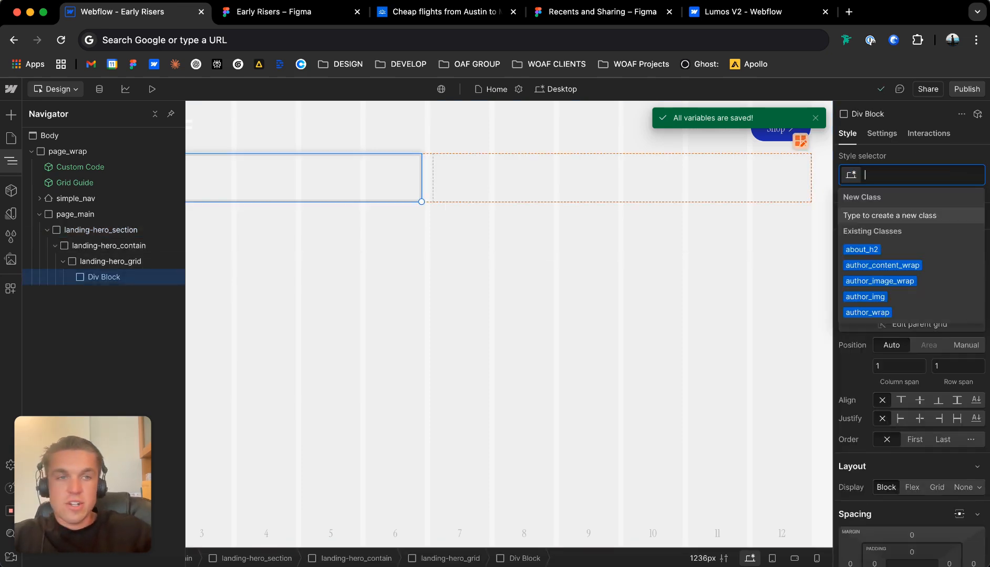
type("lh_g")
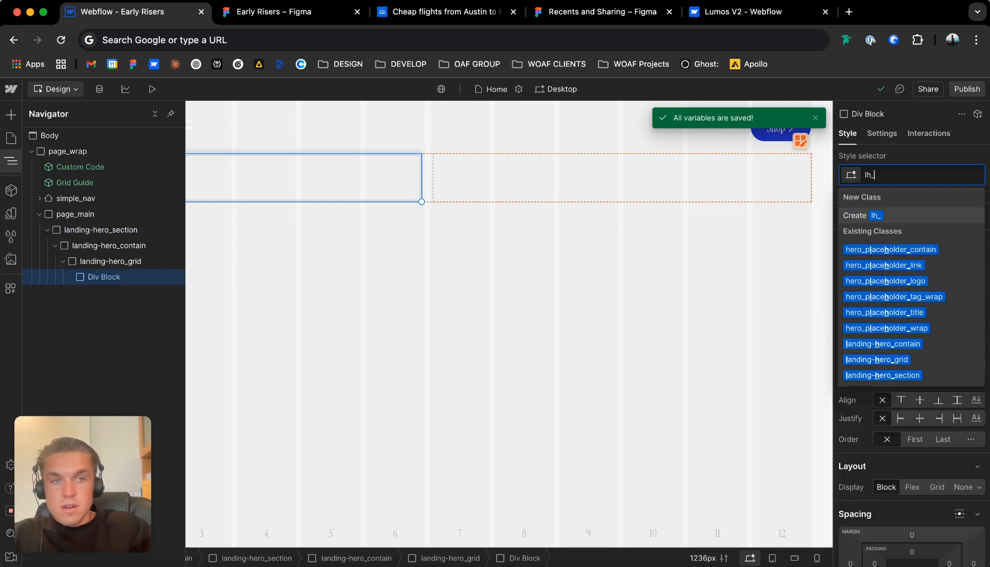
key("BackSpace")
key("BackSpace")
type("-grid_le")
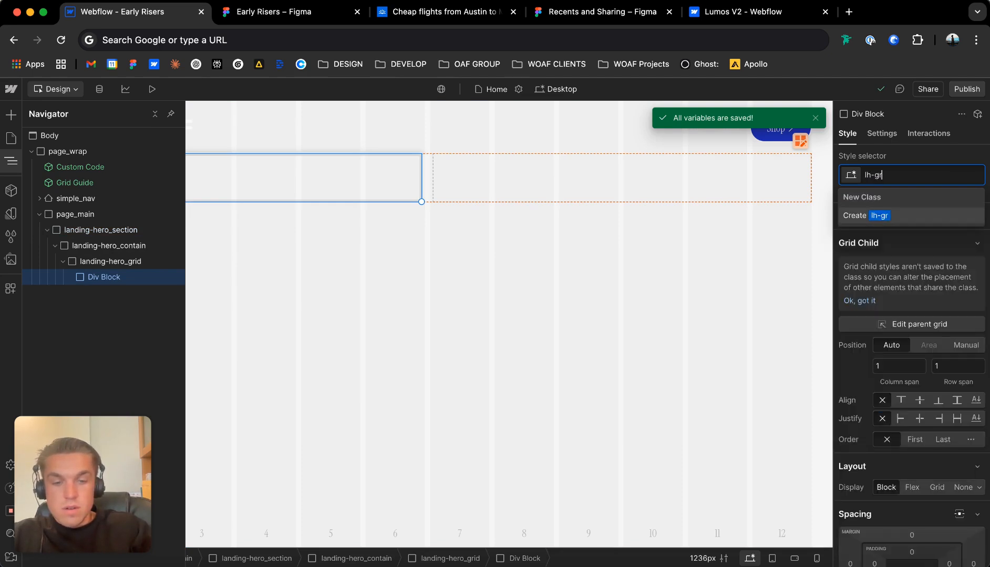
key("BackSpace")
key("BackSpace")
key("BackSpace")
key("BackSpace")
key("BackSpace")
key("BackSpace")
key("BackSpace")
key("BackSpace")
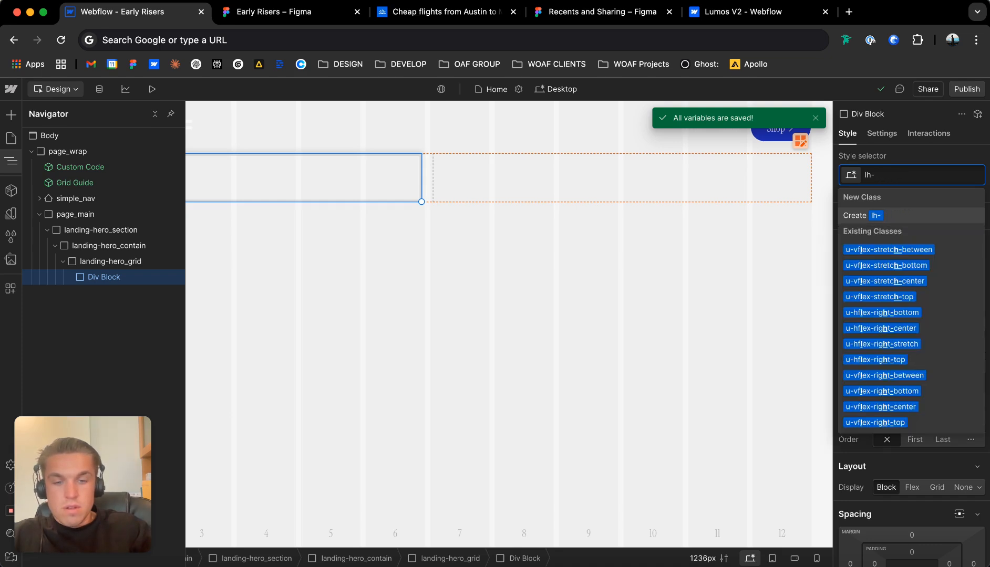
key("BackSpace")
type("g-left_wrap")
key("Return")
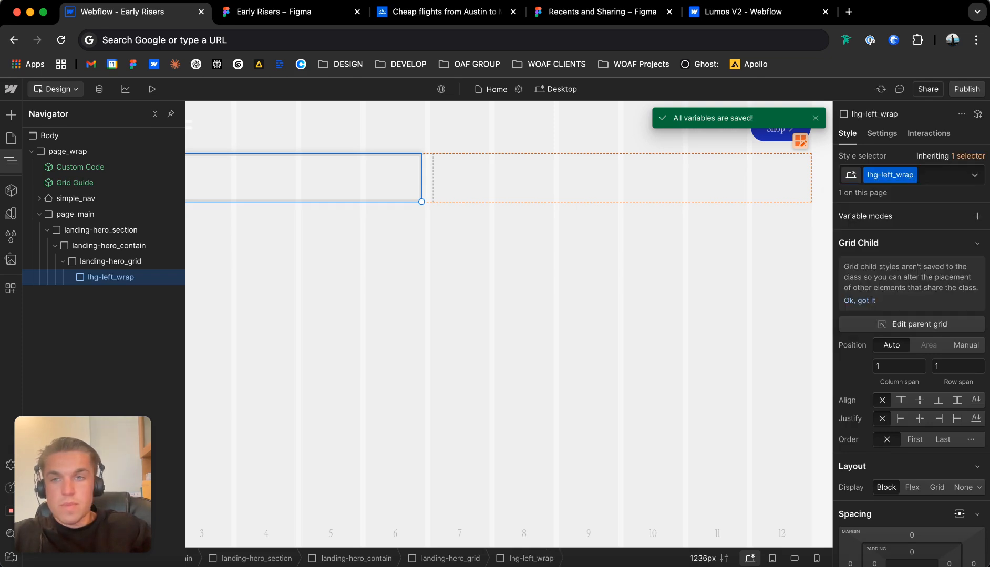
Add a div block with the new class lhg-right_wrap and place it after lhg-left_wrap inside landing-hero_grid.
key("super+k")
type("div")
key("Return")
key("super+Return")
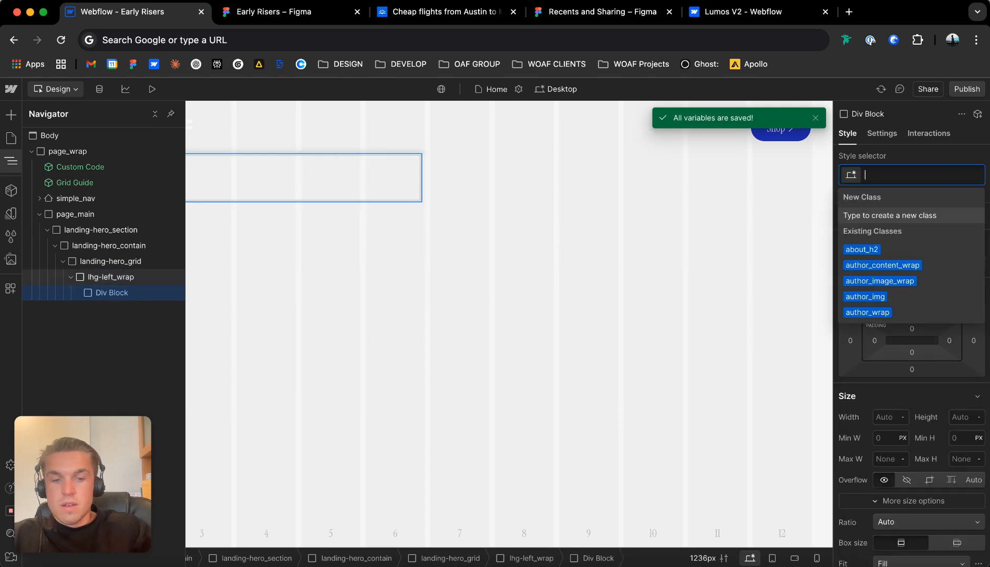
type("lhg_")
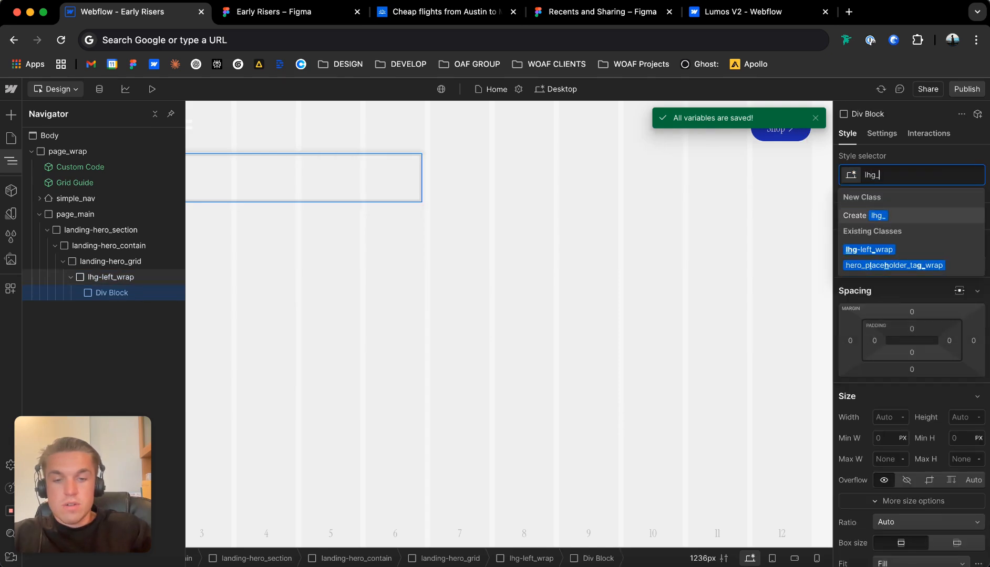
type("right_wrap")
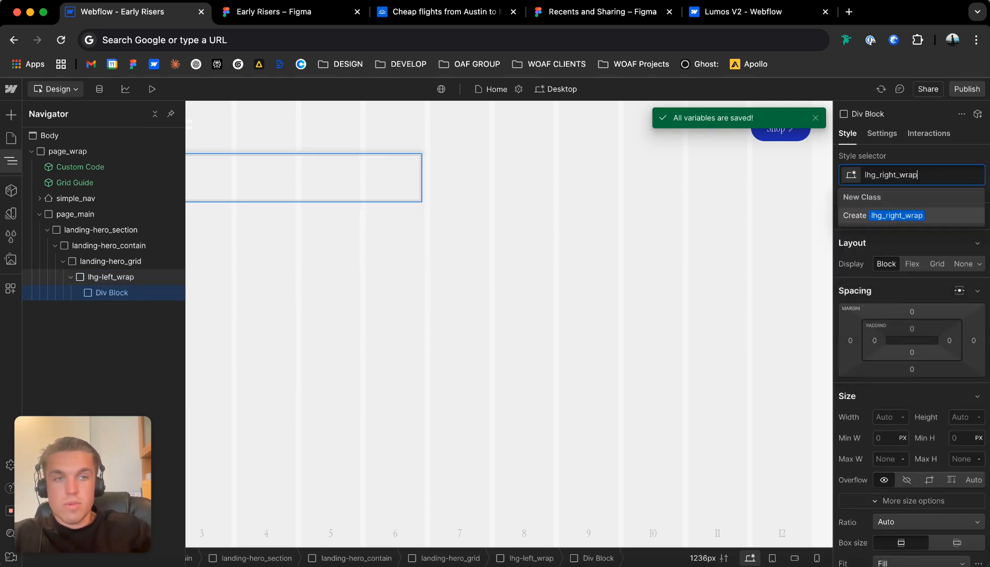
key("BackSpace")
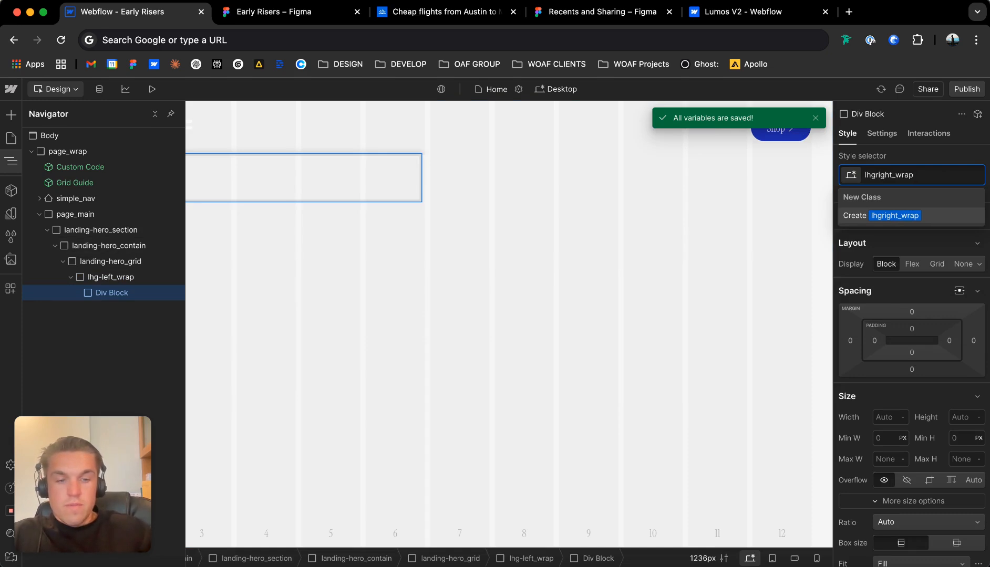
type("-")
key("Return")
left_click_drag(111, 277, 107, 294)
left_click(110, 278)
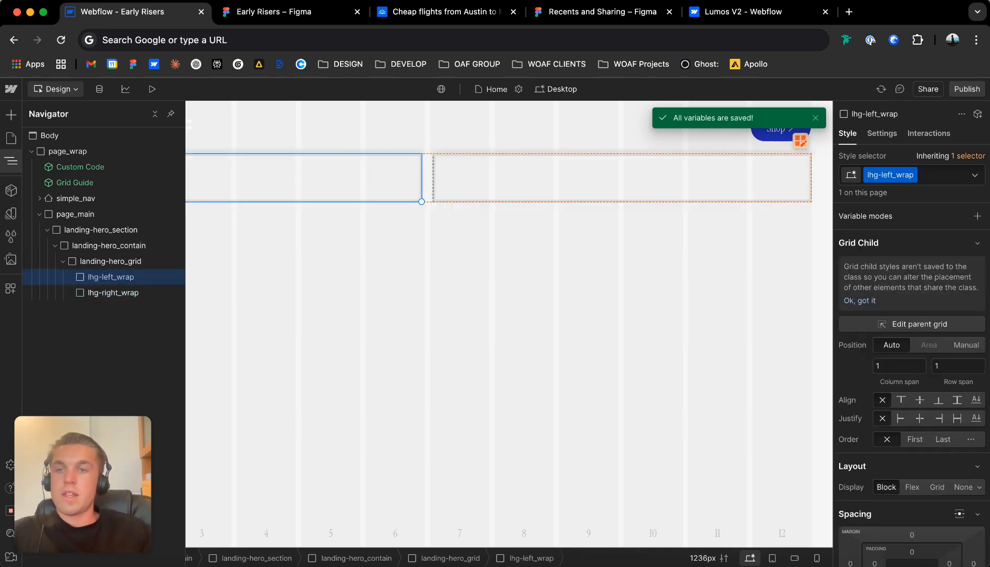
Switch to the Early Risers Figma file and delete the two rectangles covering the hero's text and video halves.
left_click(274, 11)
left_click(365, 326)
key("Delete")
left_click(675, 335)
key("Delete")
scroll(675, 335, "down", 1)
Switch back to Webflow and add a Video element inside lhg-right_wrap.
left_click(135, 11)
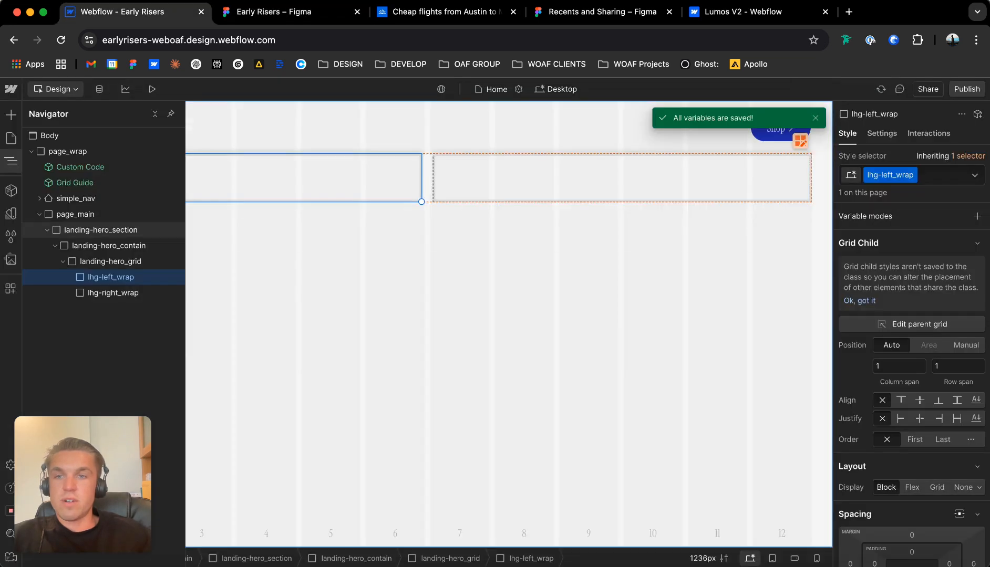
left_click(113, 293)
key("super+k")
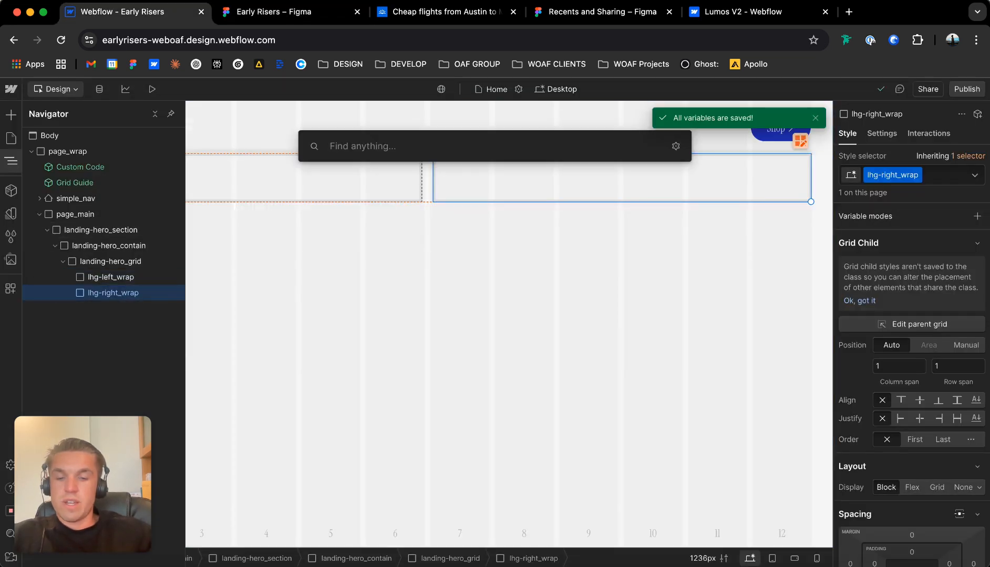
type("vi")
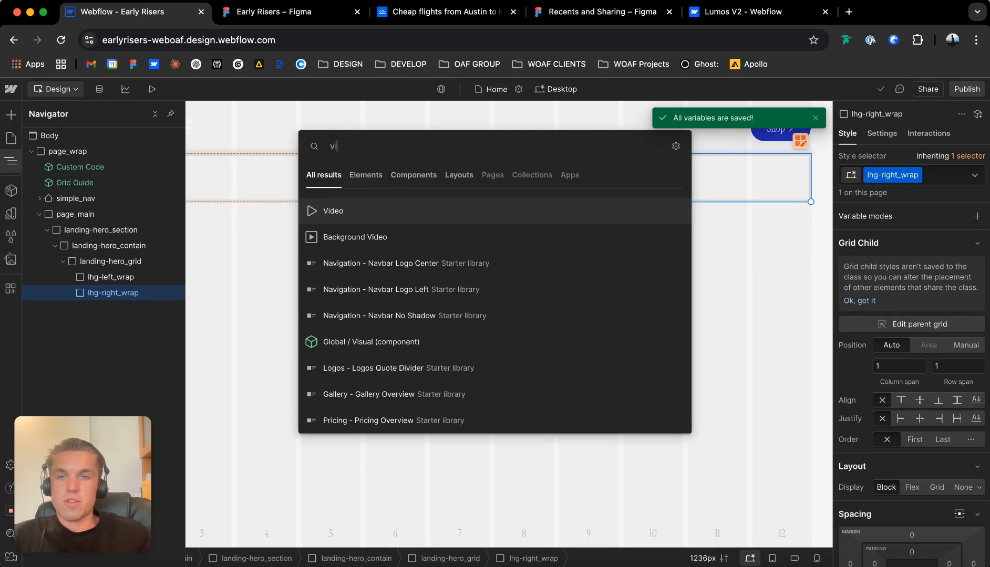
key("Return")
Select lhg-left_wrap, and in the Early Risers Figma file block out the hero's eyebrow, heading text and buttons with three rectangles.
left_click(303, 263)
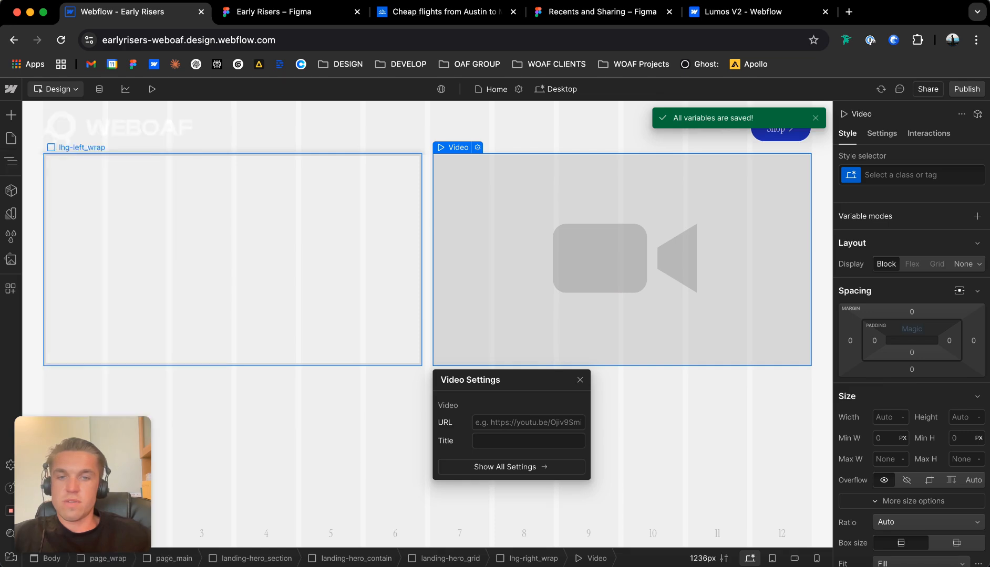
key("super+k")
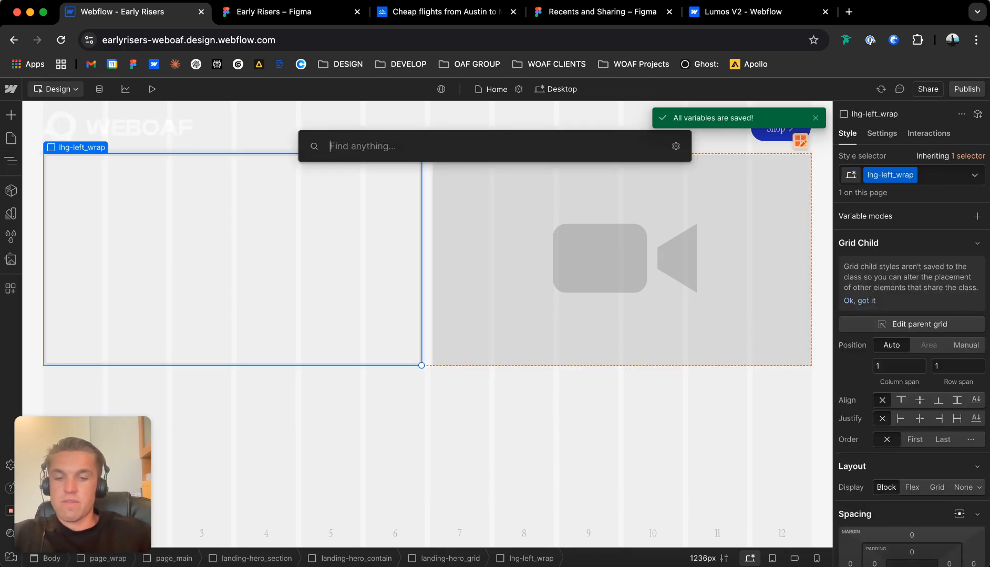
key("ctrl+Tab")
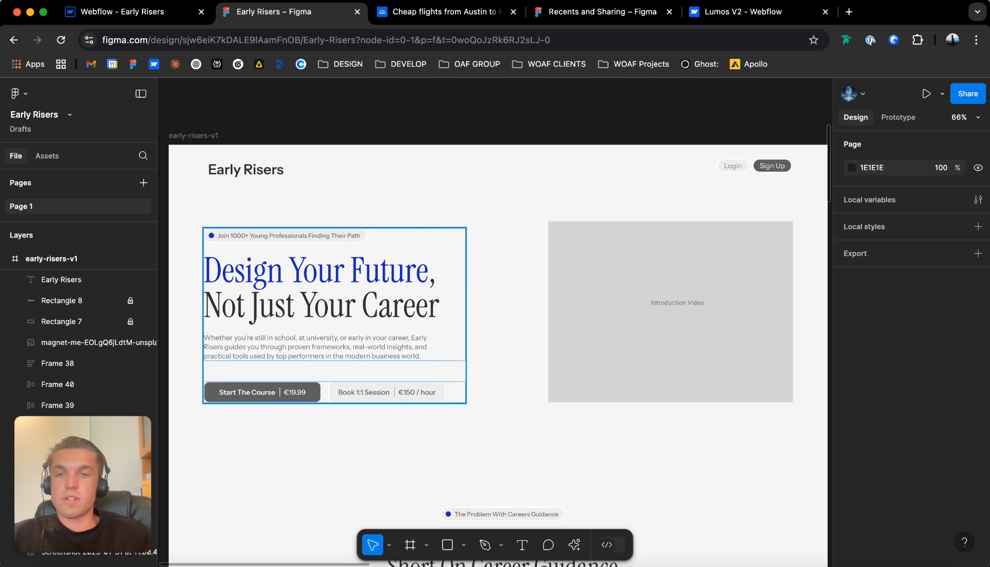
key("r")
mouse_move(187, 228)
left_mouse_down()
mouse_move(389, 249)
mouse_move(393, 281)
mouse_move(407, 276)
mouse_move(407, 364)
left_mouse_up()
left_click_drag(368, 337, 372, 403)
left_click(383, 446)
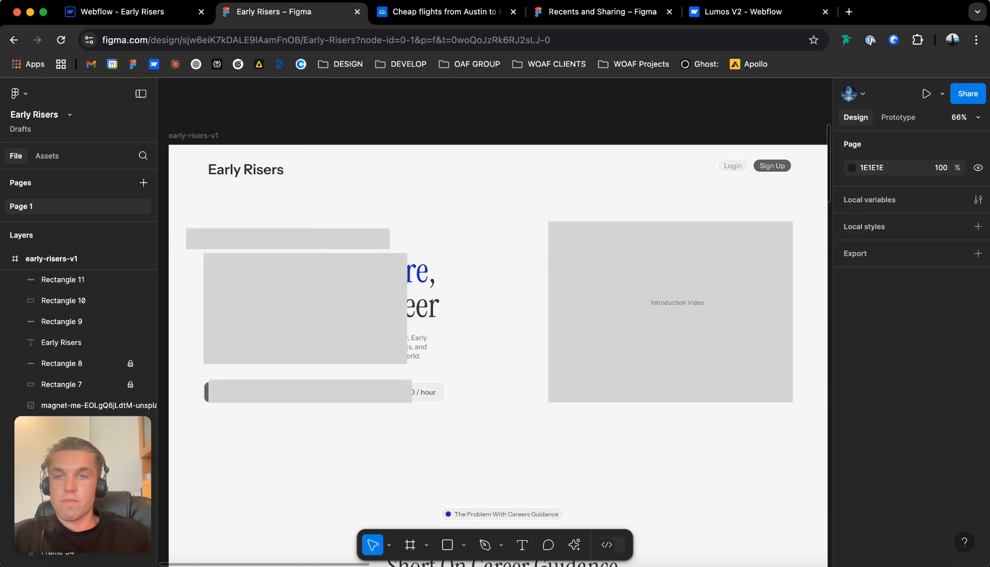
Switch back to Webflow and add a div block with the class eyebrow_wrap inside lhg-left_wrap.
left_click(136, 12)
key("super+e")
key("super+e")
type("div")
key("Return")
key("super+Return")
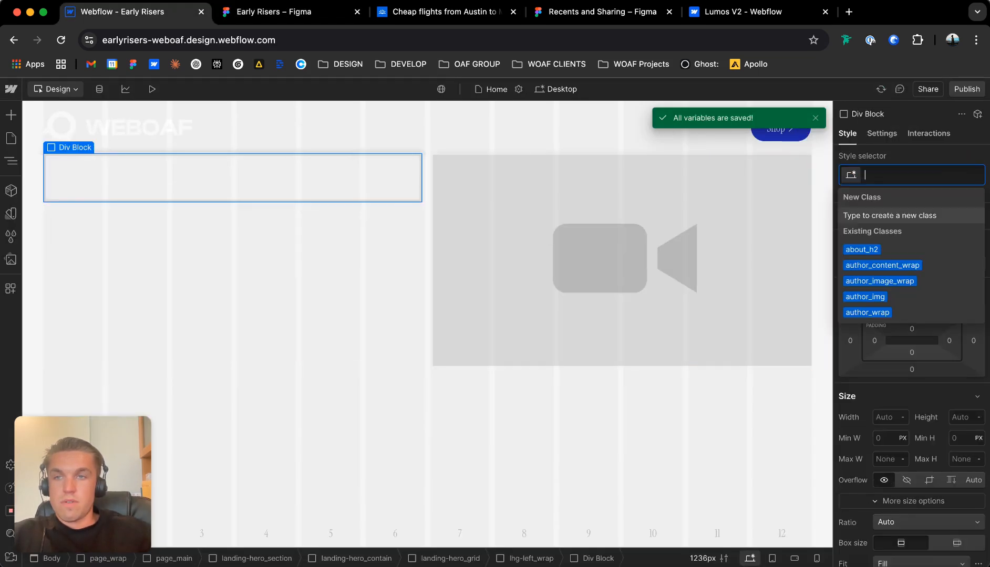
type("eyebrow_wrap")
key("Return")
key("Escape")
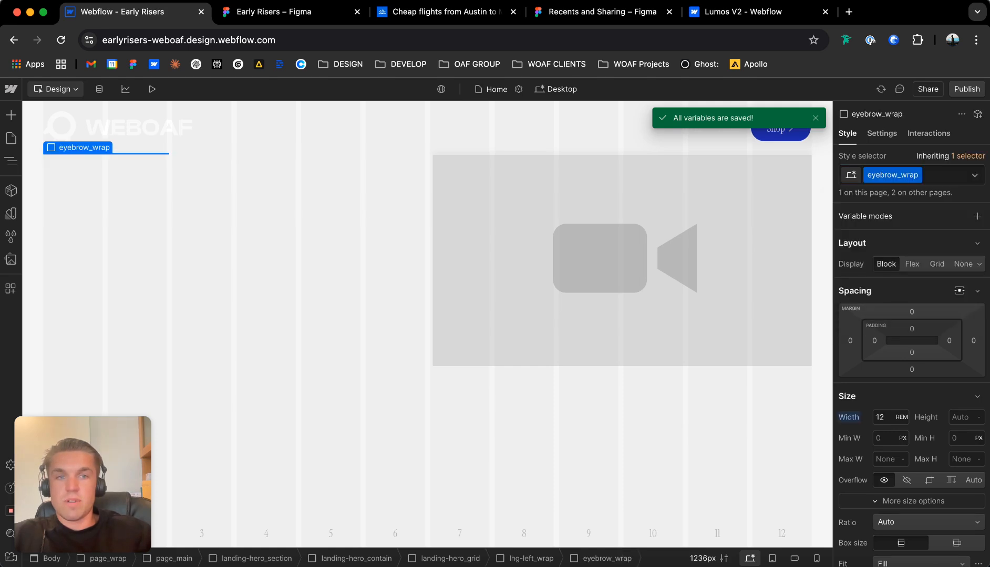
Add another div block and give it a new class named hero_h1_wrap.
key("super+k")
type("div")
key("Return")
key("super+Return")
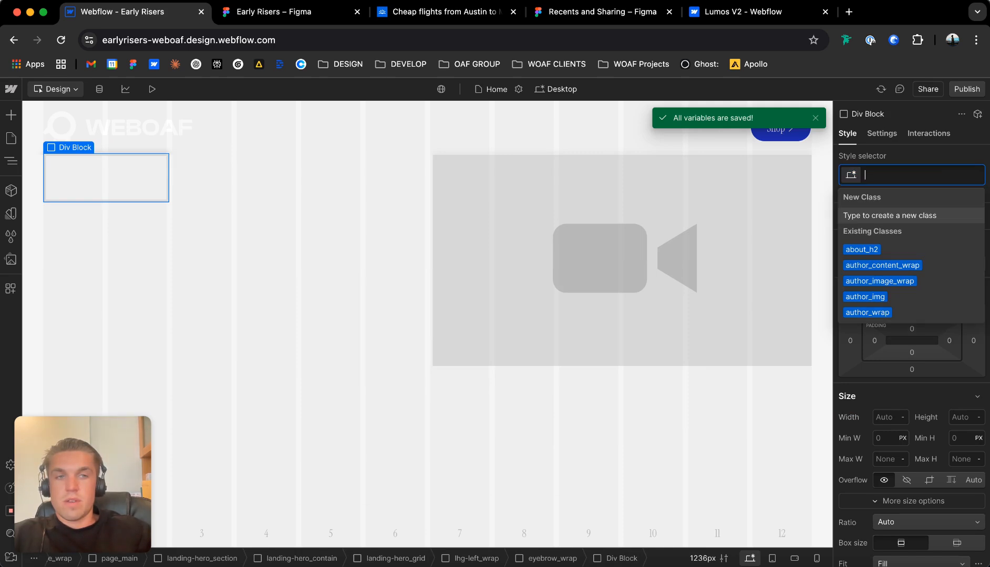
type("h")
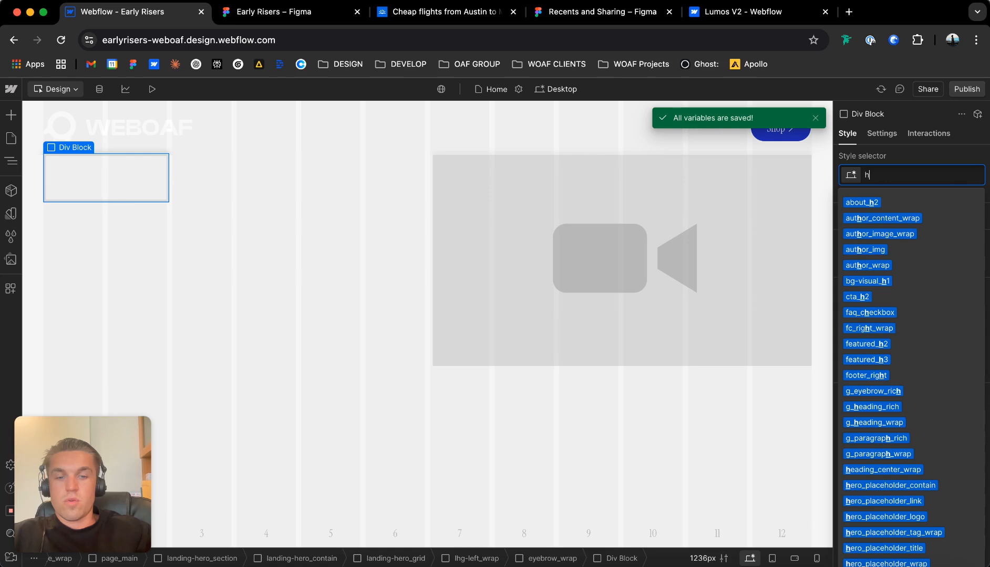
type("er")
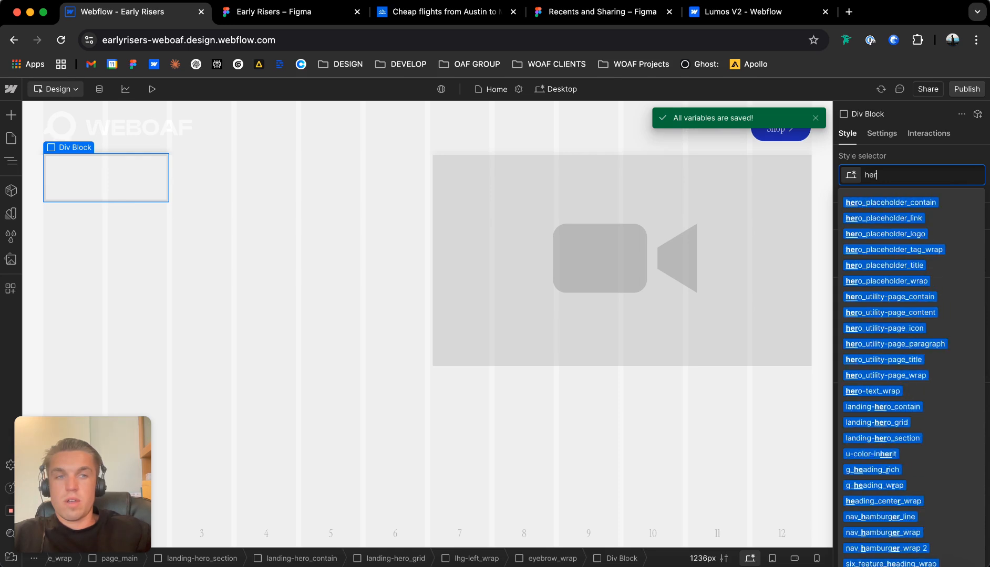
type("o_h1_wrap")
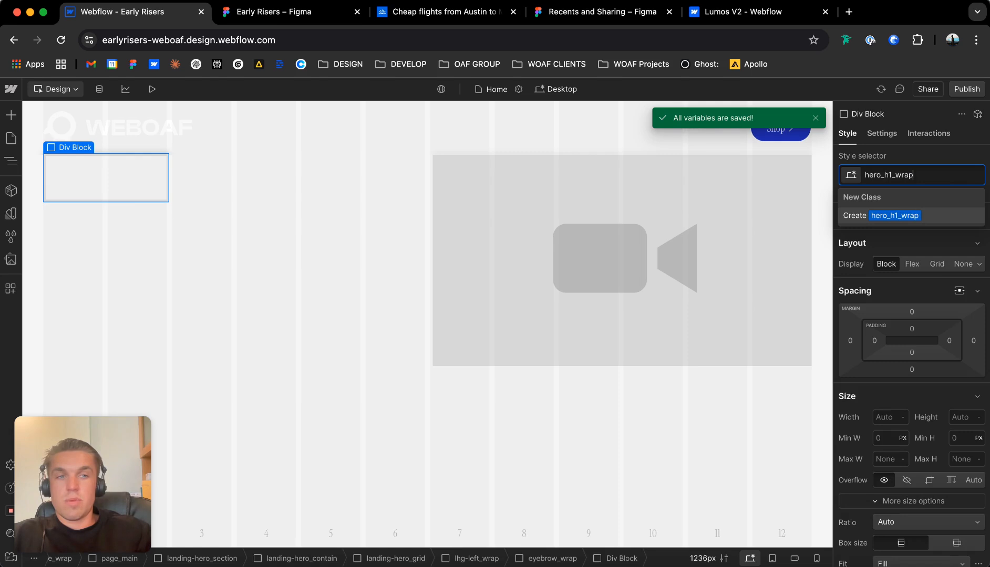
key("Return")
Add a div block with the new class buttons_wrap, and arrange hero_h1_wrap and buttons_wrap below eyebrow_wrap as direct children of lhg-left_wrap.
key("super+e")
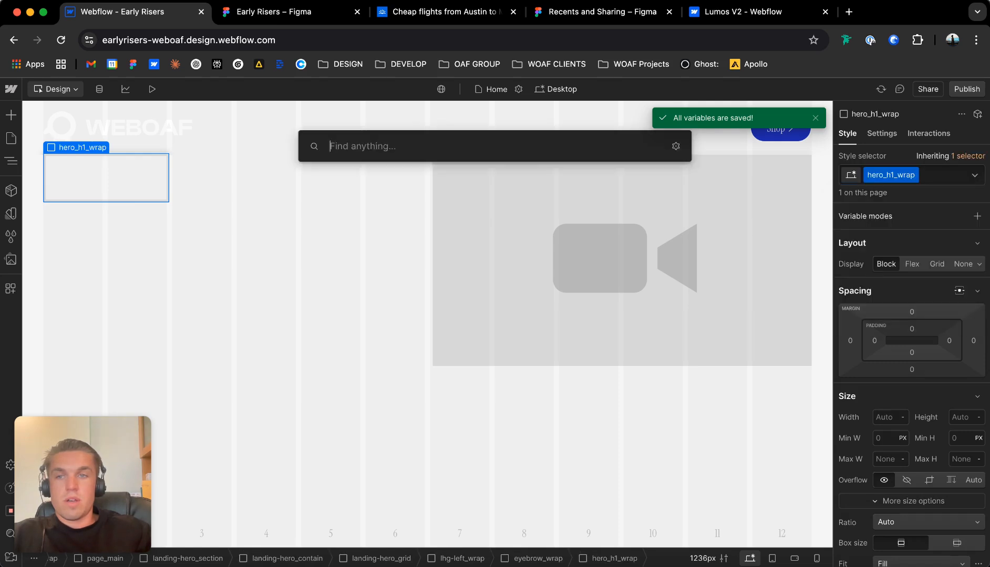
type("div")
key("Return")
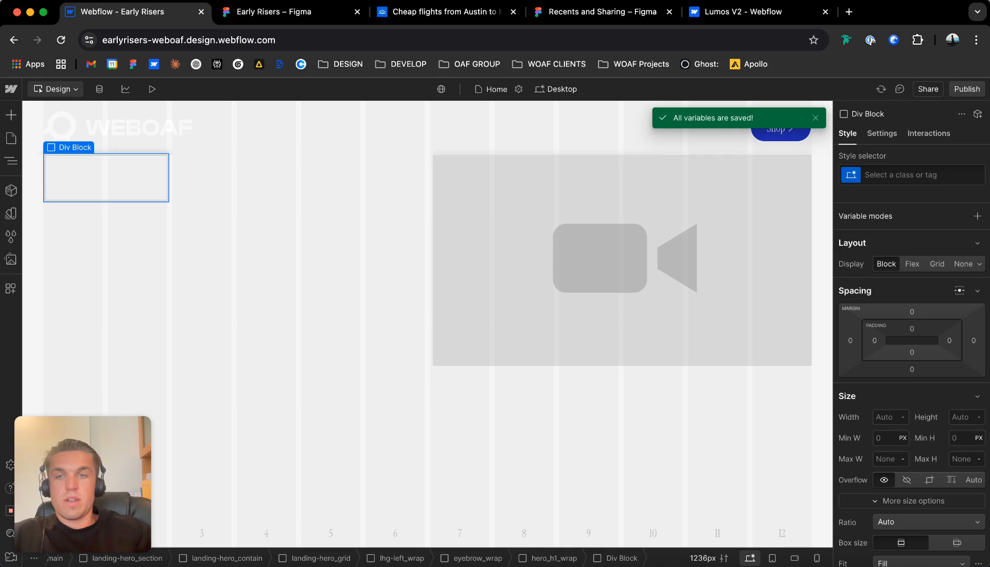
key("super+Return")
type("buttons_wrap")
key("Return")
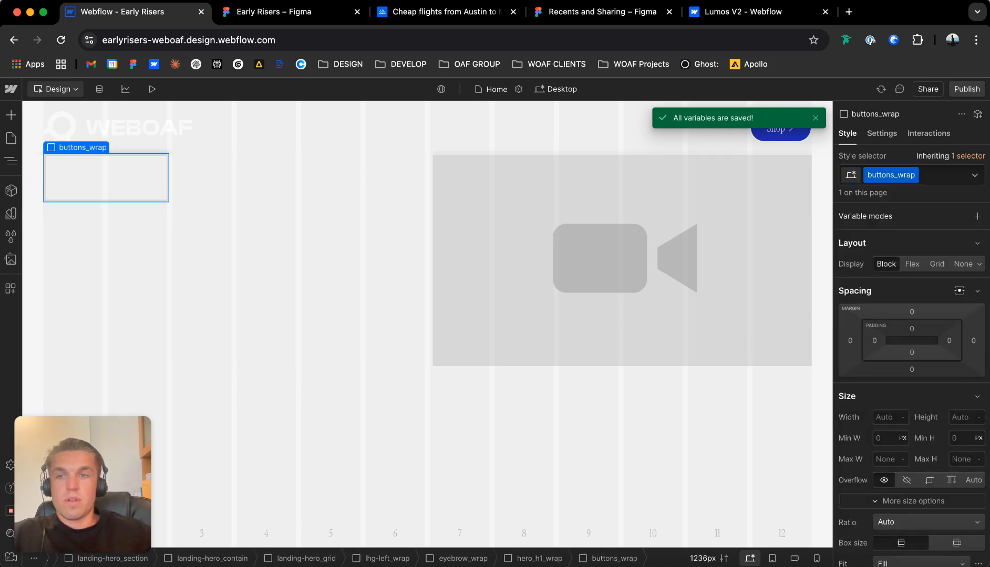
key("z")
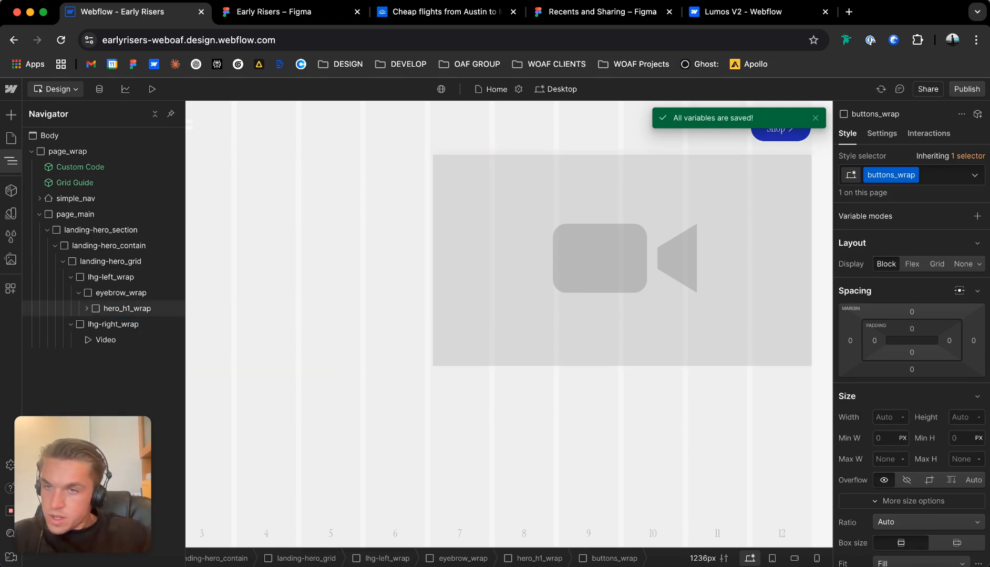
left_click_drag(127, 309, 111, 326)
Add a Text Block inside eyebrow_wrap.
left_click(120, 293)
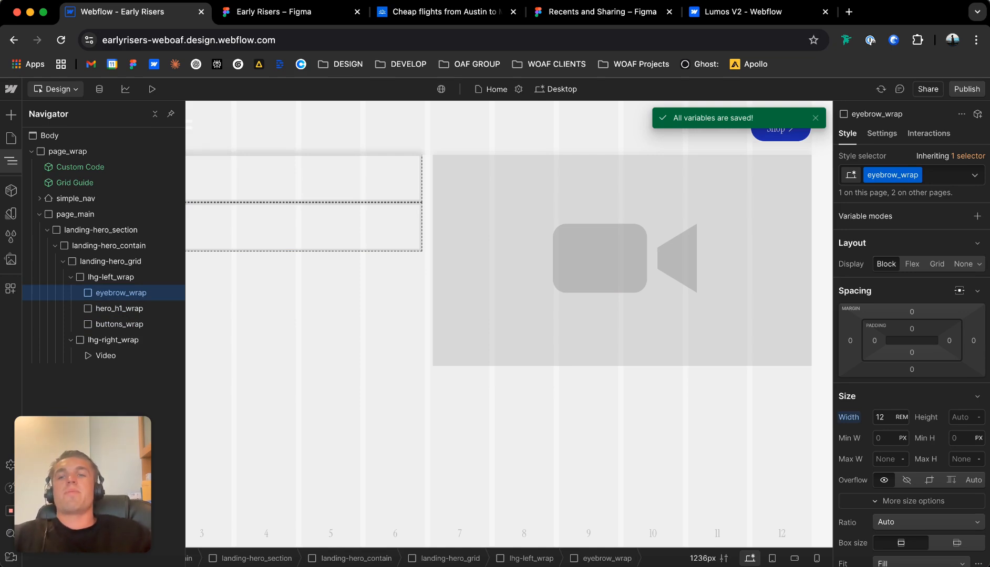
key("super+e")
type("text")
key("Down")
key("Return")
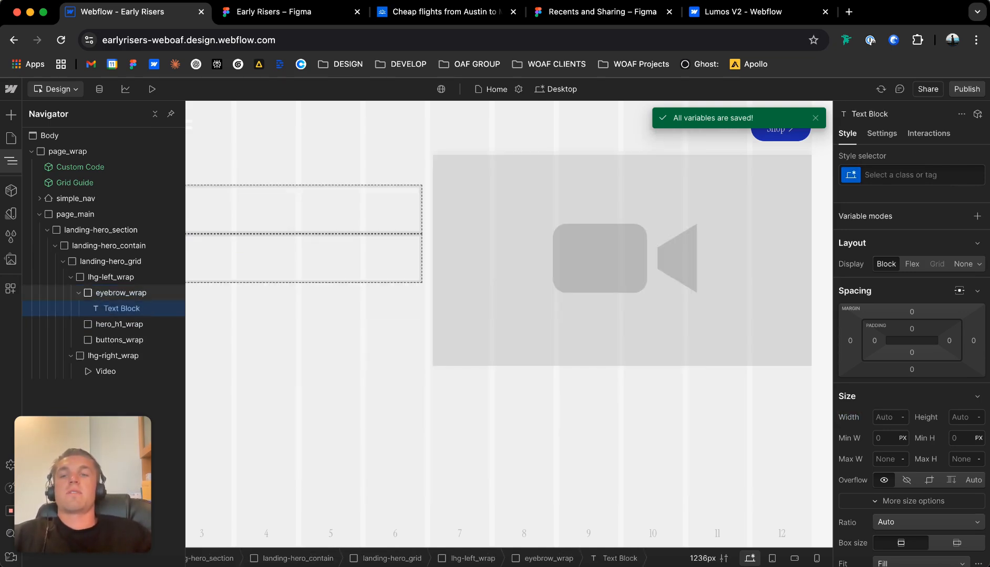
Add a Heading 1 and a Paragraph inside hero_h1_wrap.
left_click(119, 324)
key("super+e")
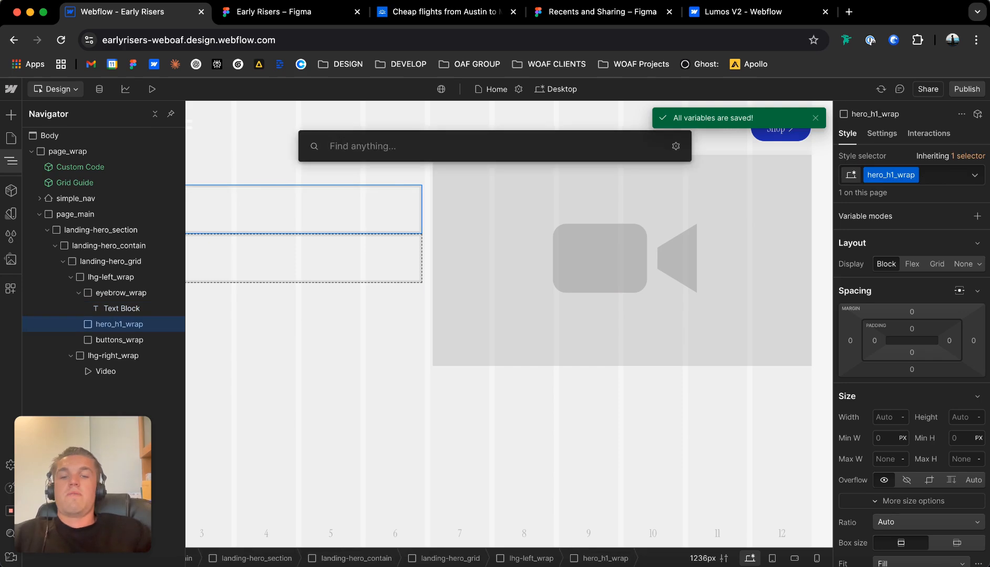
type("h1")
key("Return")
key("Escape")
key("super+e")
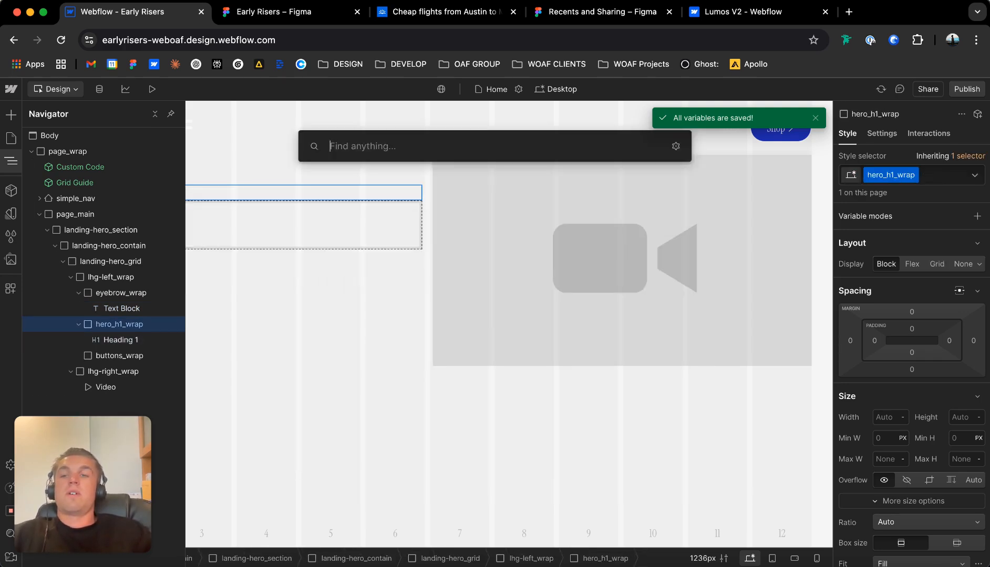
type("para")
key("Return")
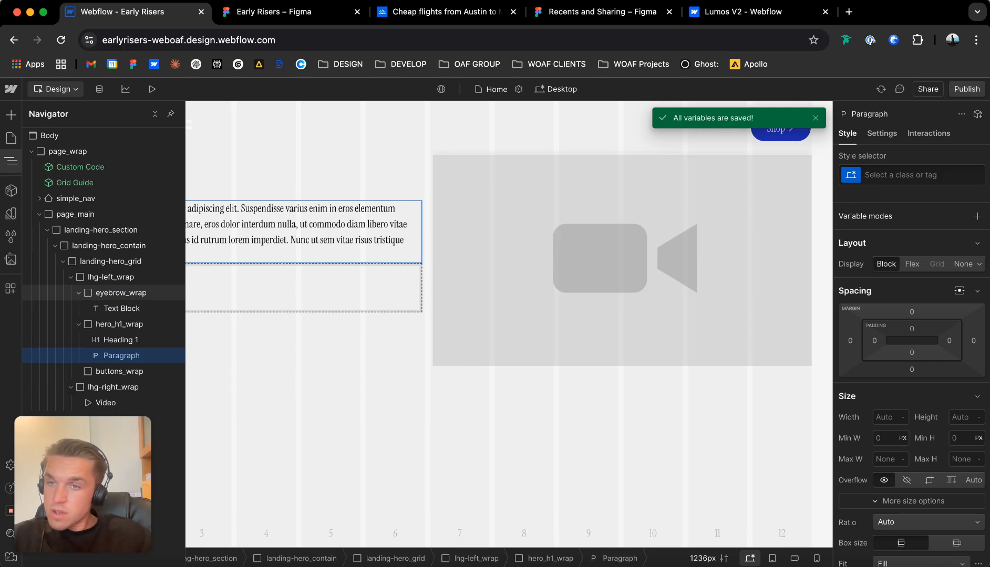
Insert the Button component inside the empty buttons_wrap div.
left_click(78, 309)
left_click(118, 325)
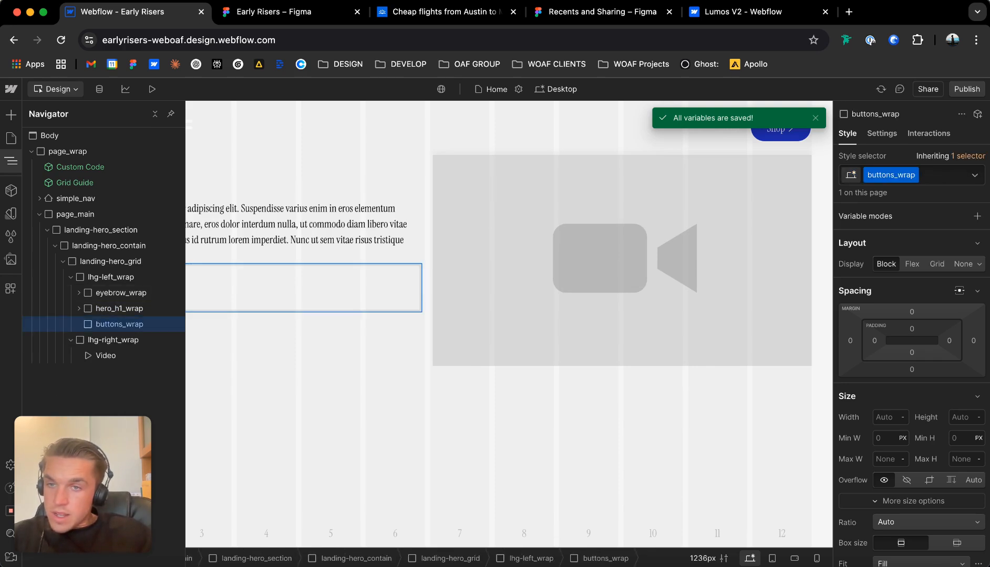
left_click(780, 135)
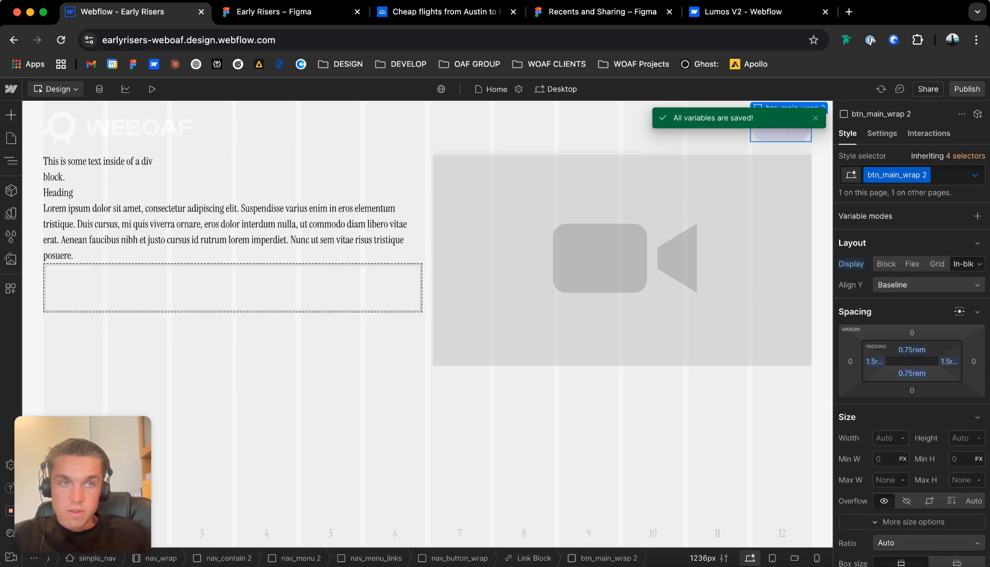
left_click(84, 287)
key("super+e")
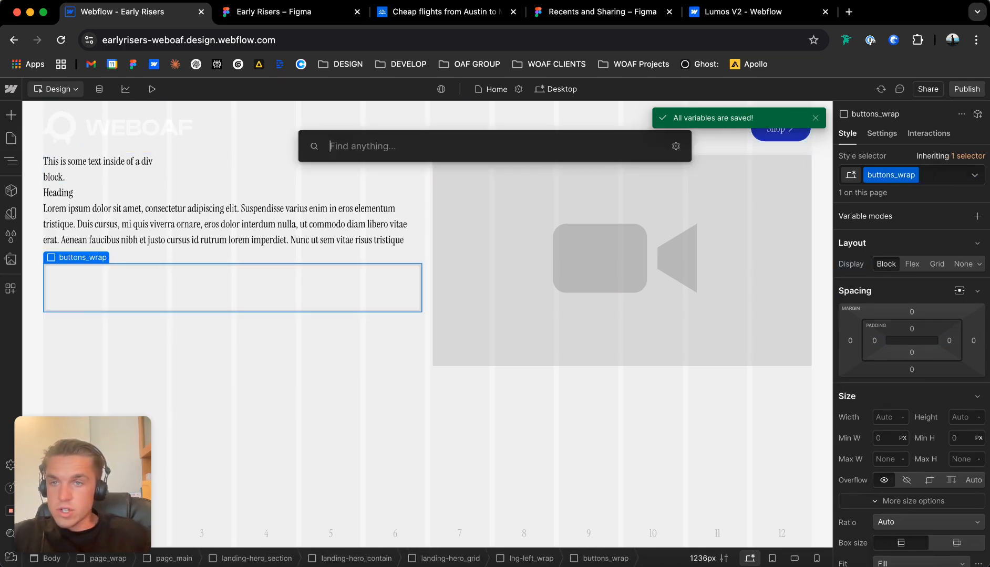
type("butt")
key("Down")
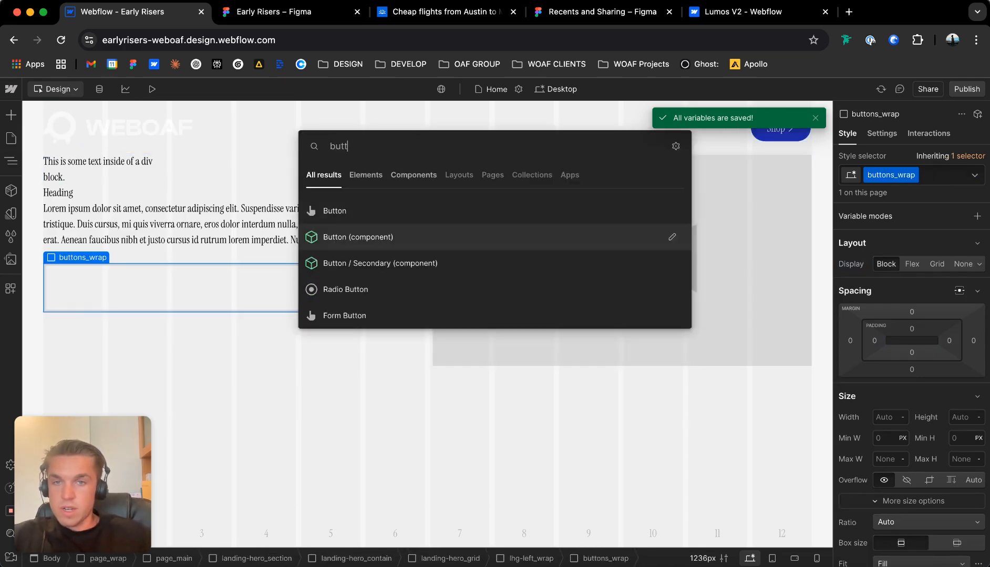
key("Return")
Add a Button / Secondary component inside buttons_wrap, beside the primary button.
key("Up")
key("super+e")
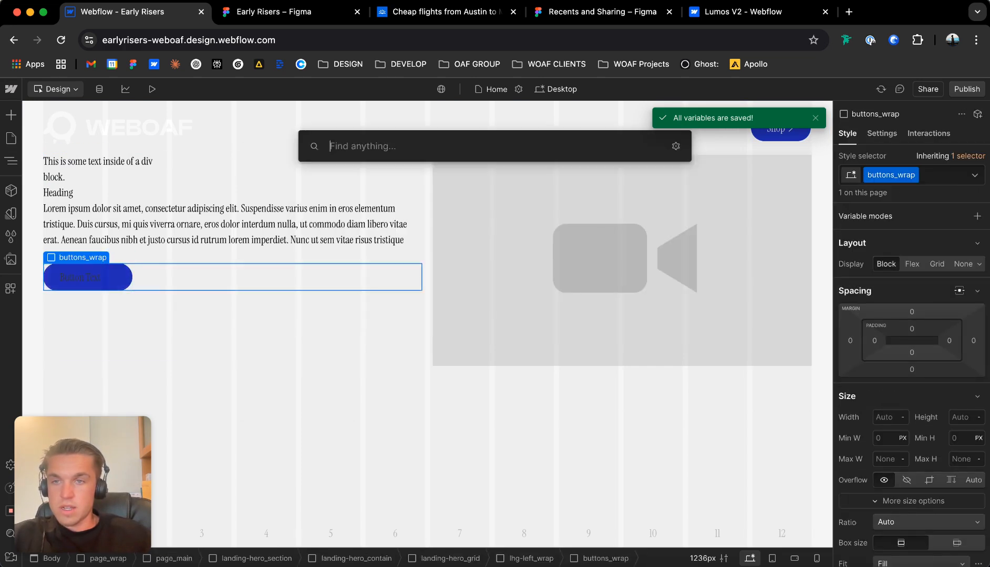
type("but")
key("Down")
key("Down")
key("Return")
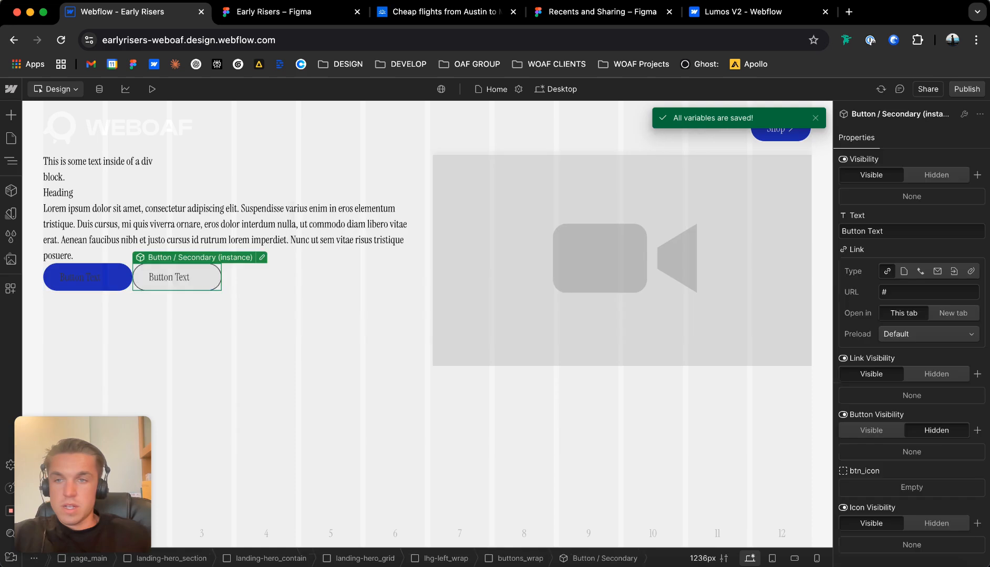
key("Up")
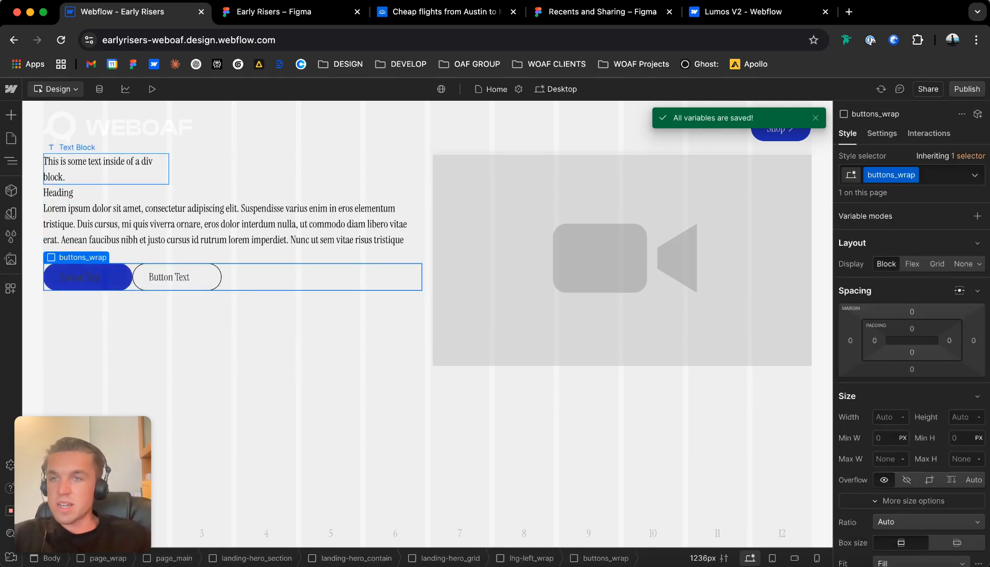
Make lhg-left_wrap a vertical flex container with its content aligned left horizontally and centered vertically.
left_click(106, 169)
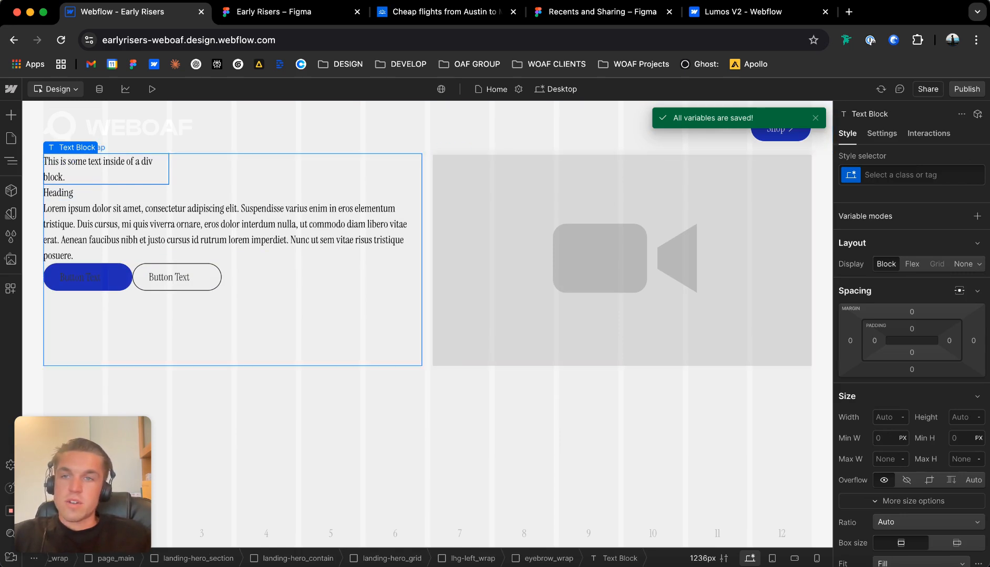
left_click(253, 170)
scroll(911, 367, "down", 3)
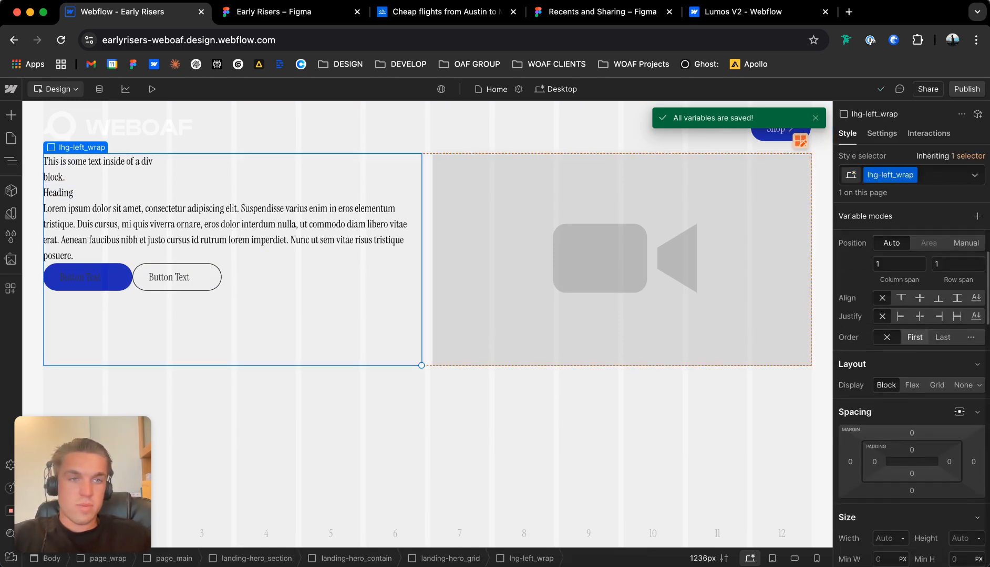
left_click(912, 385)
left_click(880, 439)
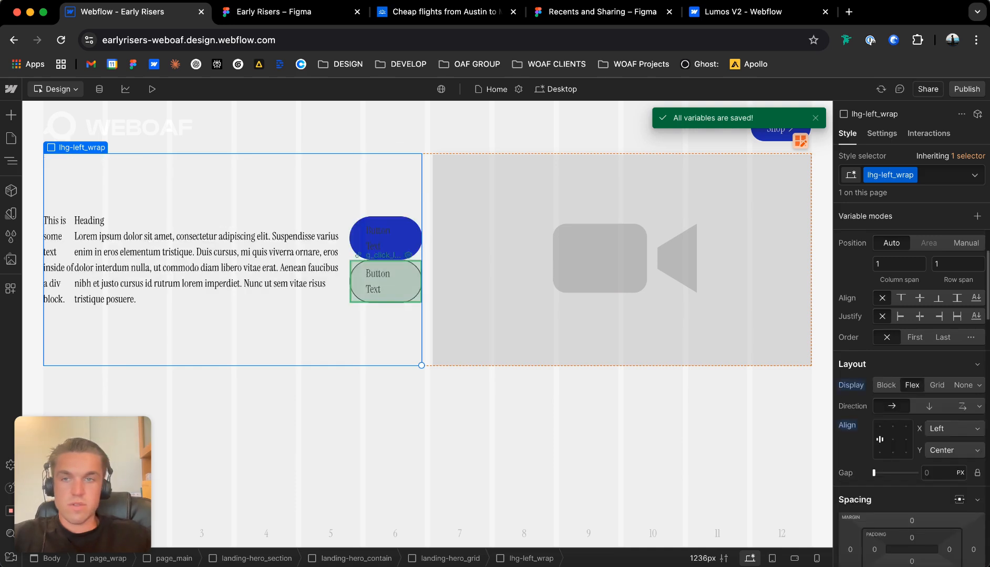
left_click(929, 406)
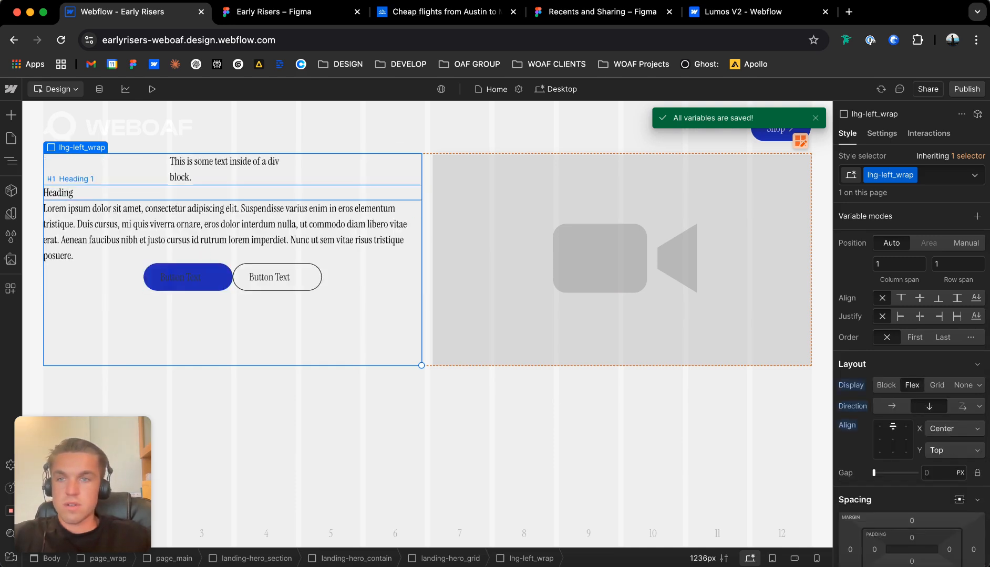
left_click(880, 439)
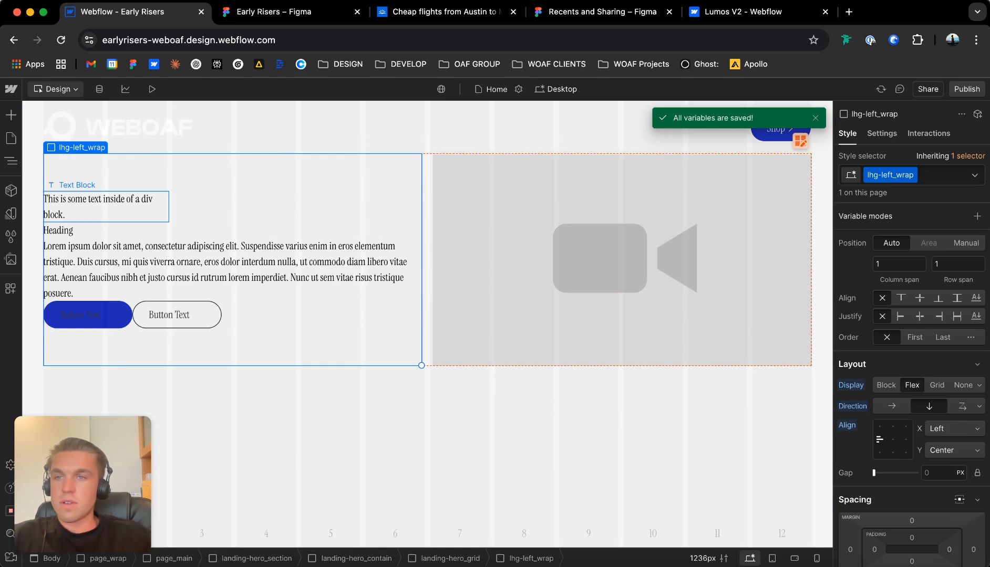
Give the eyebrow text block a new class named hero_eyebrow.
left_click(106, 207)
key("super+Return")
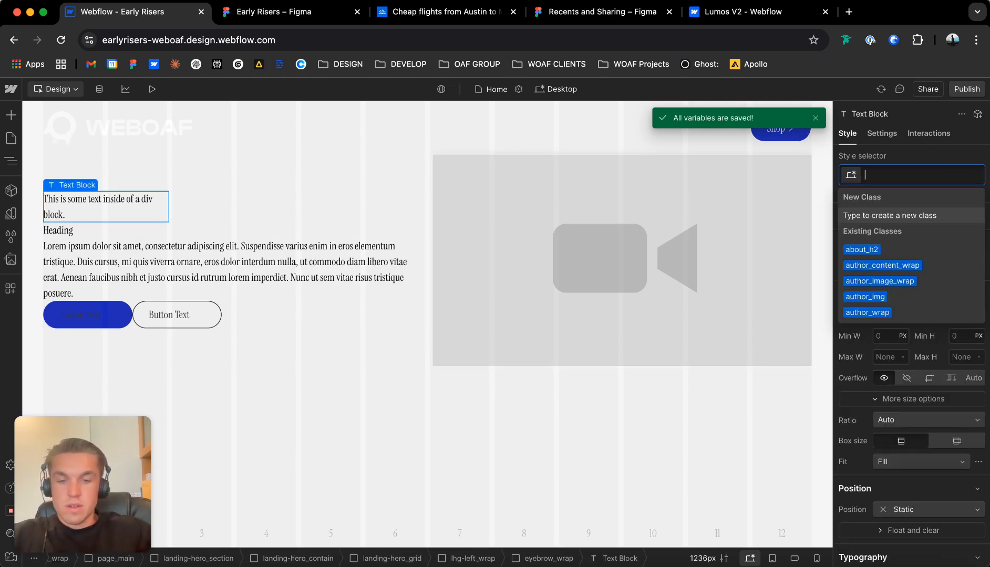
type("home")
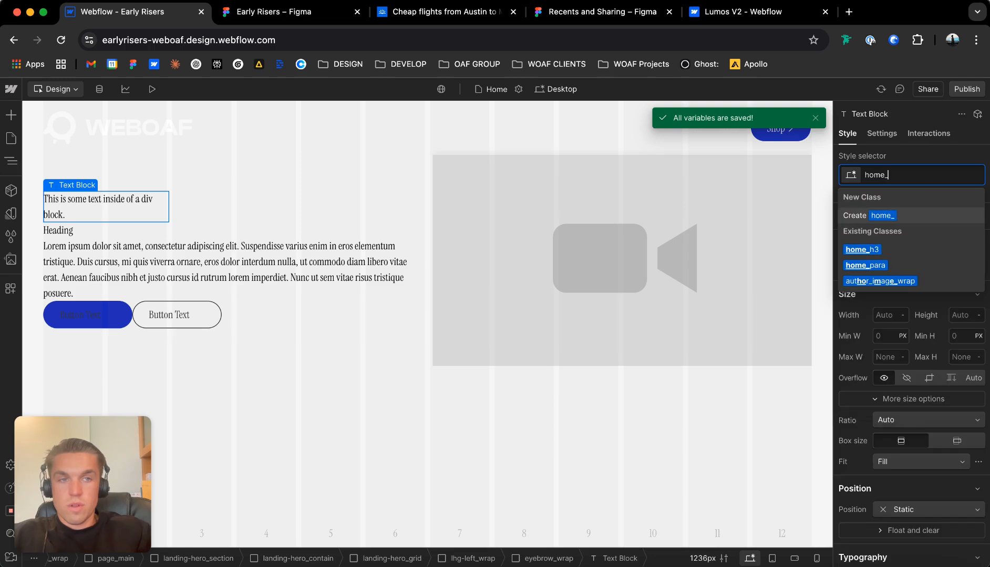
type("_")
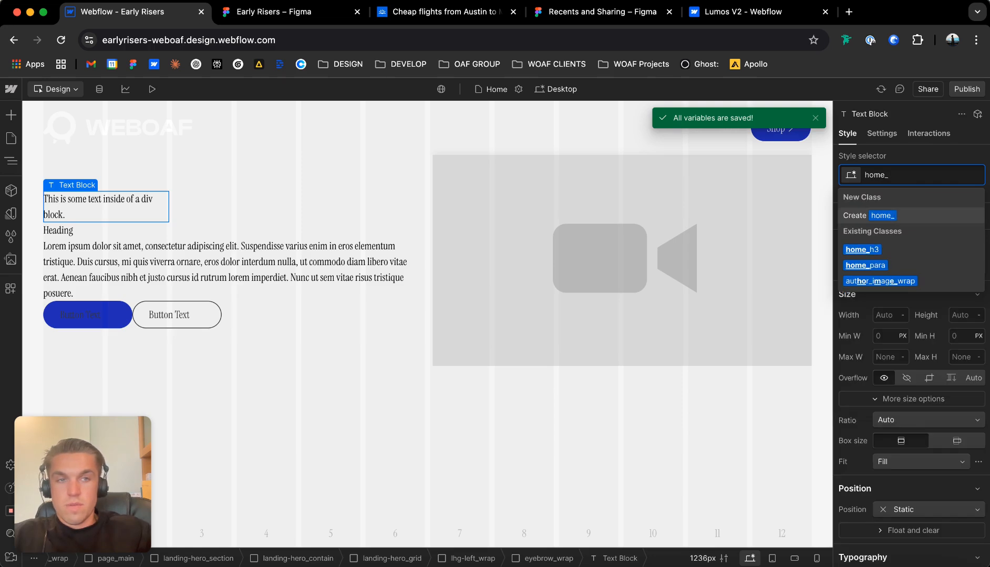
key("BackSpace")
key("BackSpace")
key("BackSpace")
key("BackSpace")
type("ero_eye")
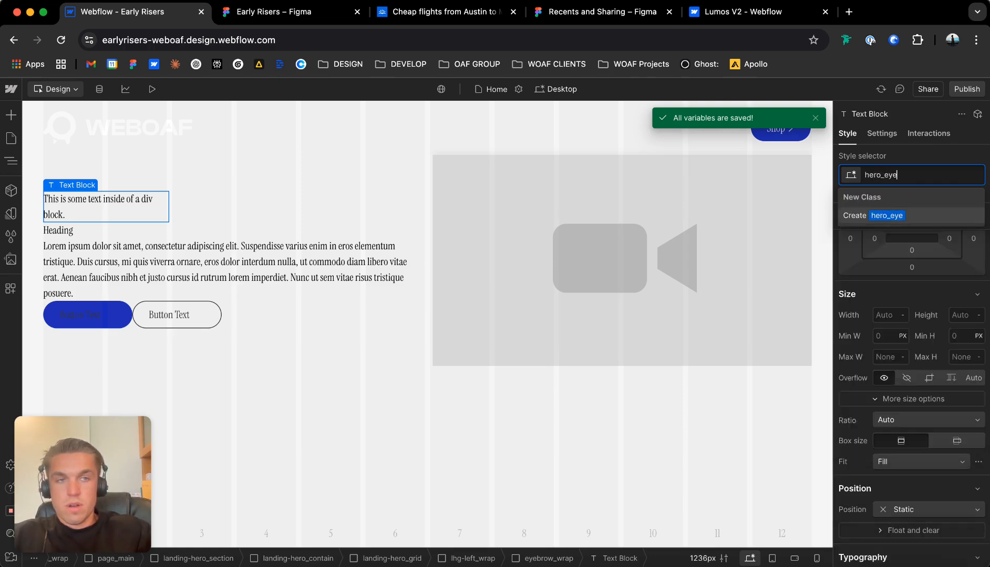
type("brow")
key("Return")
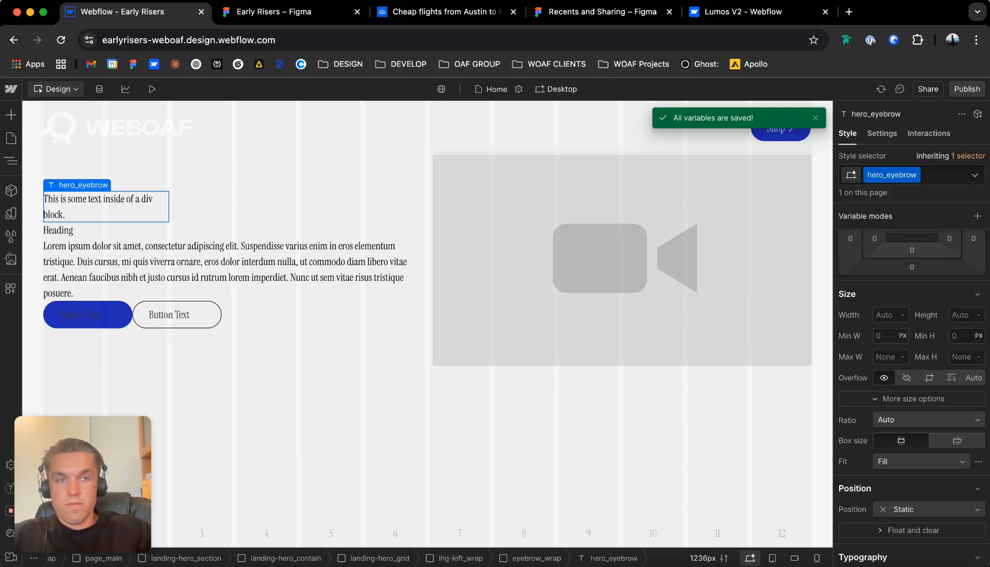
Add the existing u-eyebrow-main utility class to the hero_eyebrow text block.
type("u-eye")
key("Down")
key("Down")
key("Return")
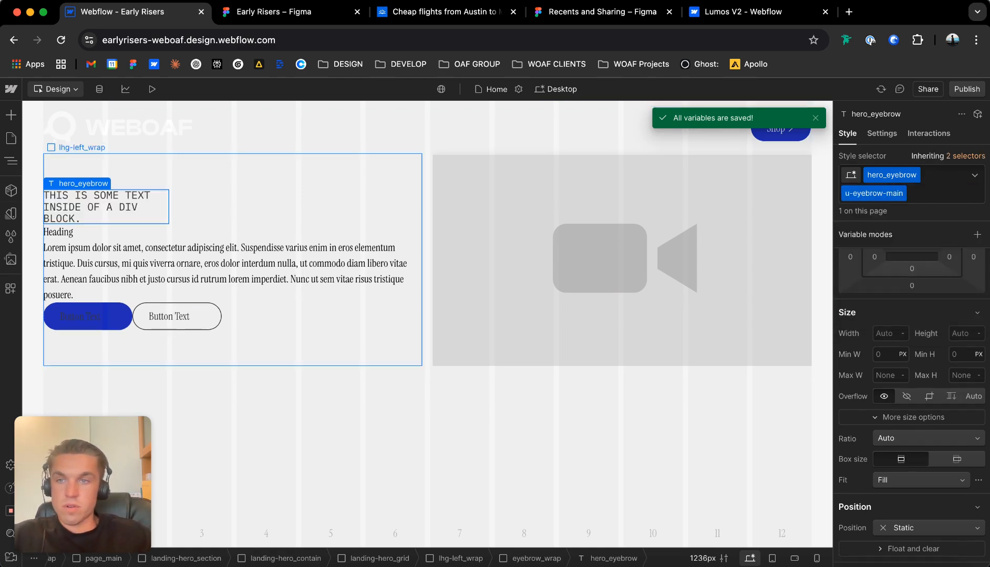
Switch to the Early Risers Figma file and delete the three grey rectangles covering the hero's eyebrow, heading and buttons.
left_click(83, 170)
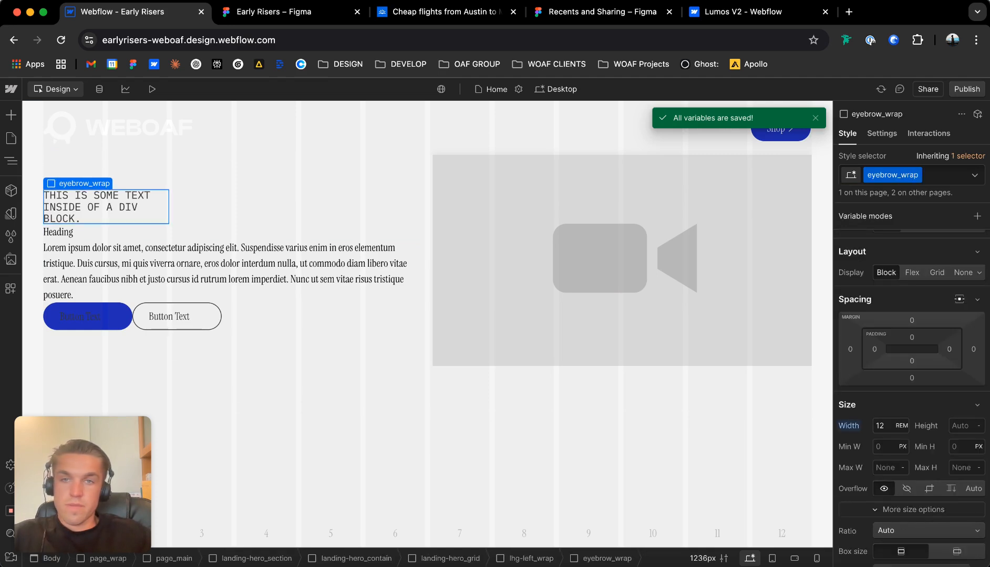
double_click(97, 206)
left_click(274, 12)
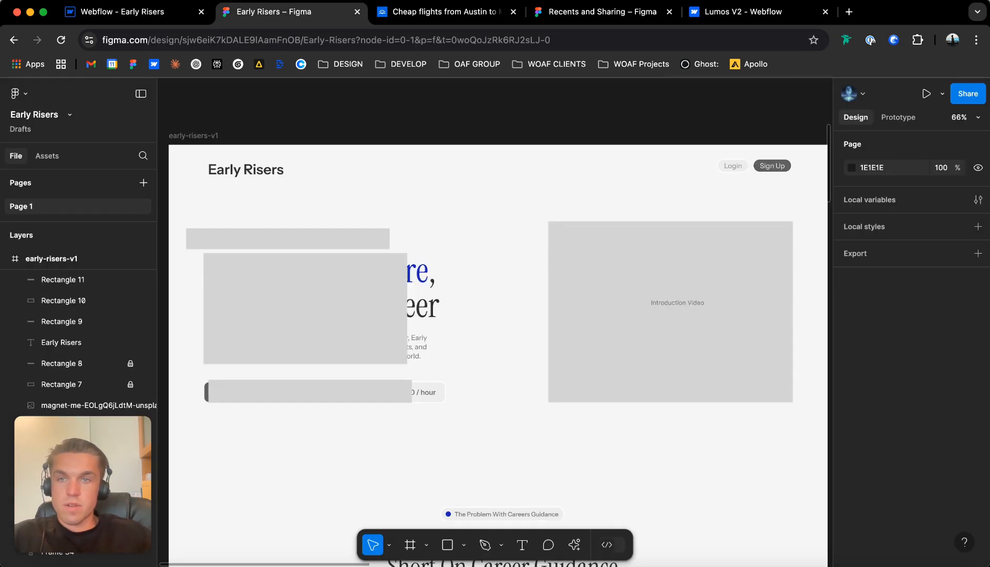
left_click(305, 239)
key("Delete")
left_click(307, 294)
key("Delete")
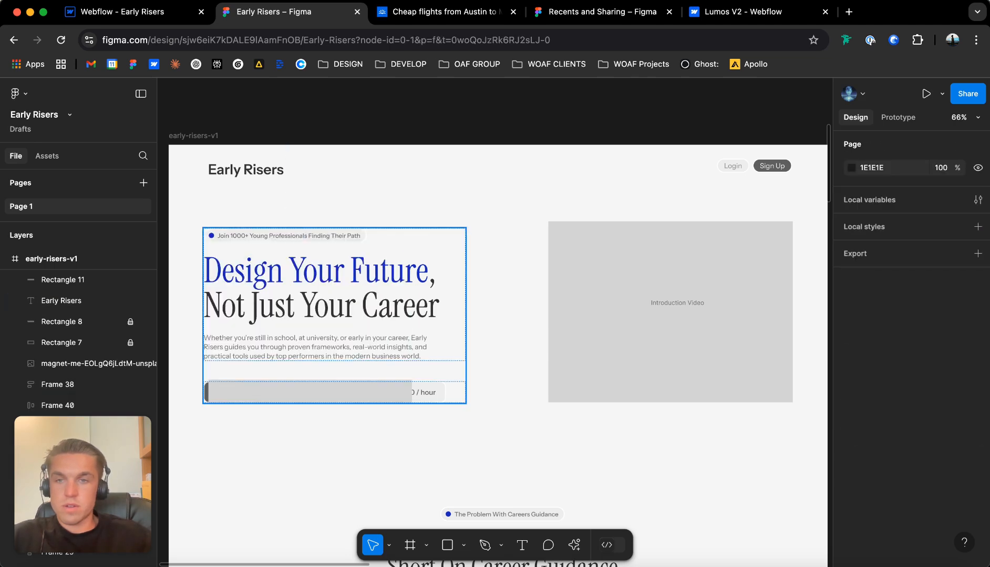
left_click(310, 392)
key("Delete")
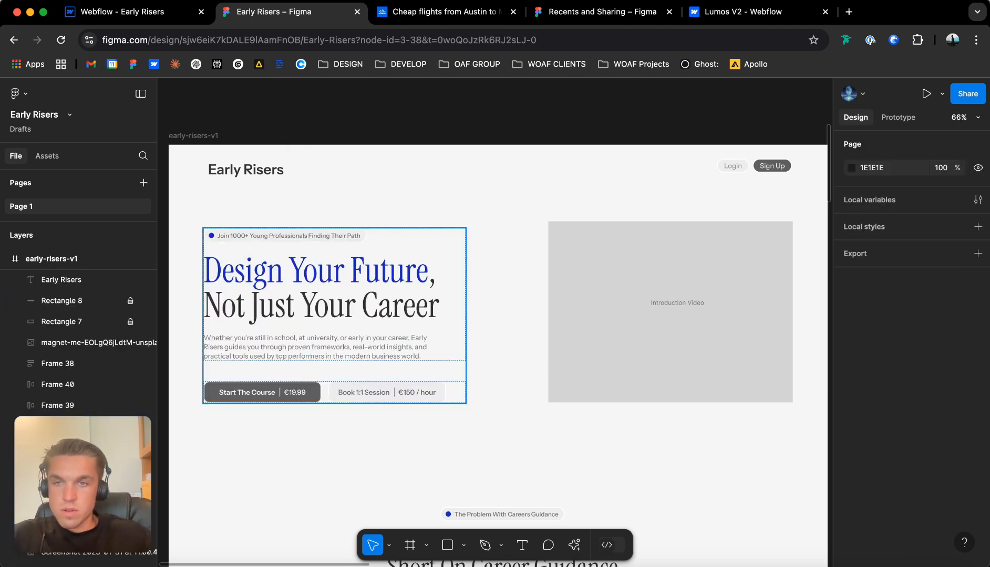
Copy the eyebrow text "Join 1000+ Young Professionals Finding Their Path" from Figma and paste it over the hero_eyebrow placeholder text in Webflow.
left_click(289, 236)
key("Return")
key("ctrl+c")
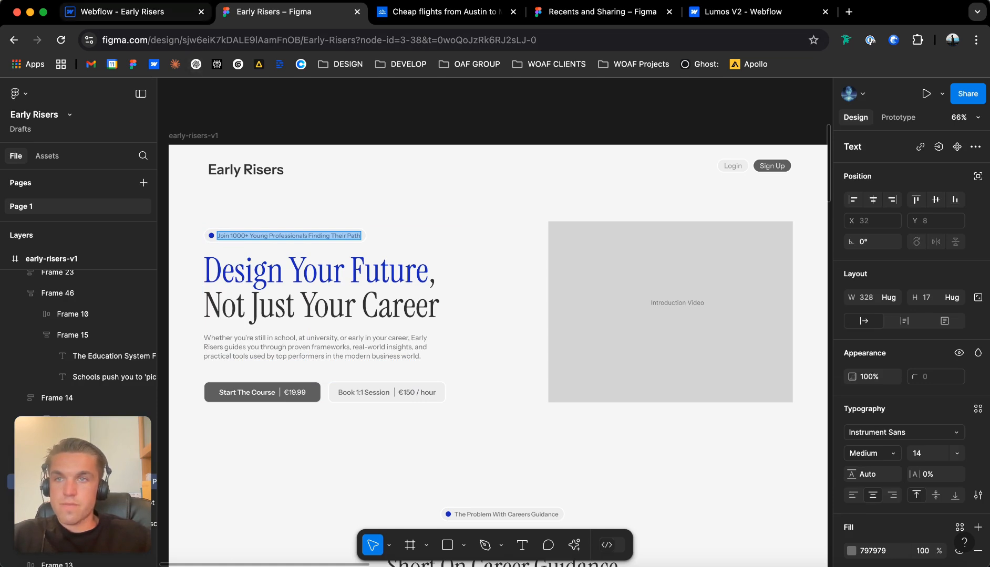
left_click(132, 12)
key("ctrl+v")
Reset the width of eyebrow_wrap to Auto.
left_click(120, 175)
left_click(99, 202)
left_click(81, 170)
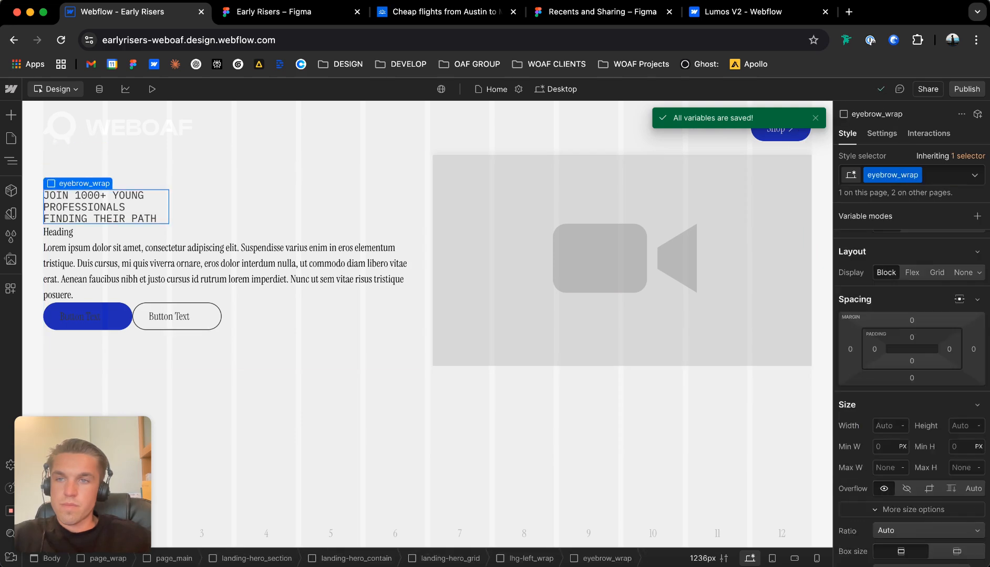
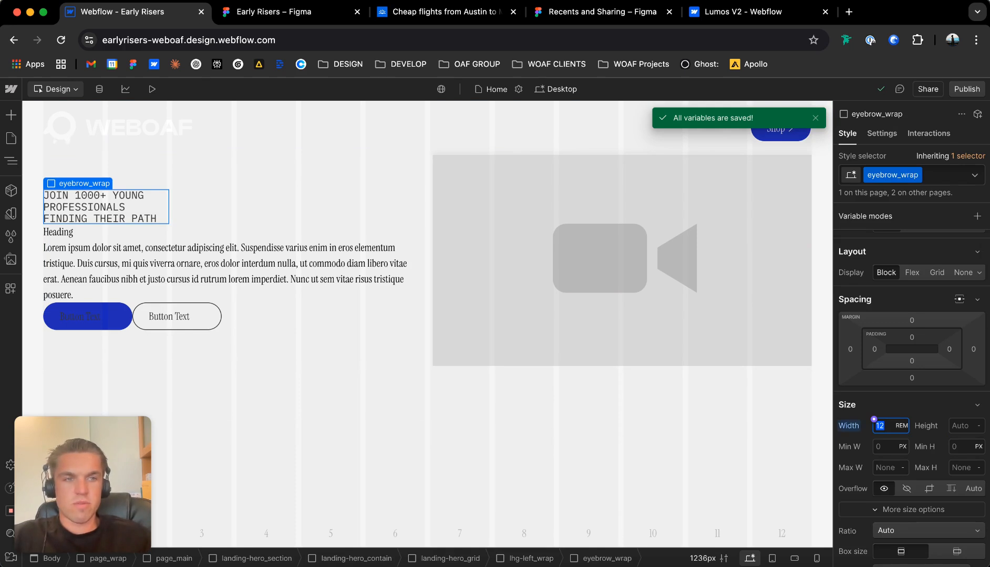
Remove the fixed 12 rem width from the eyebrow_wrap element.
left_click(849, 426)
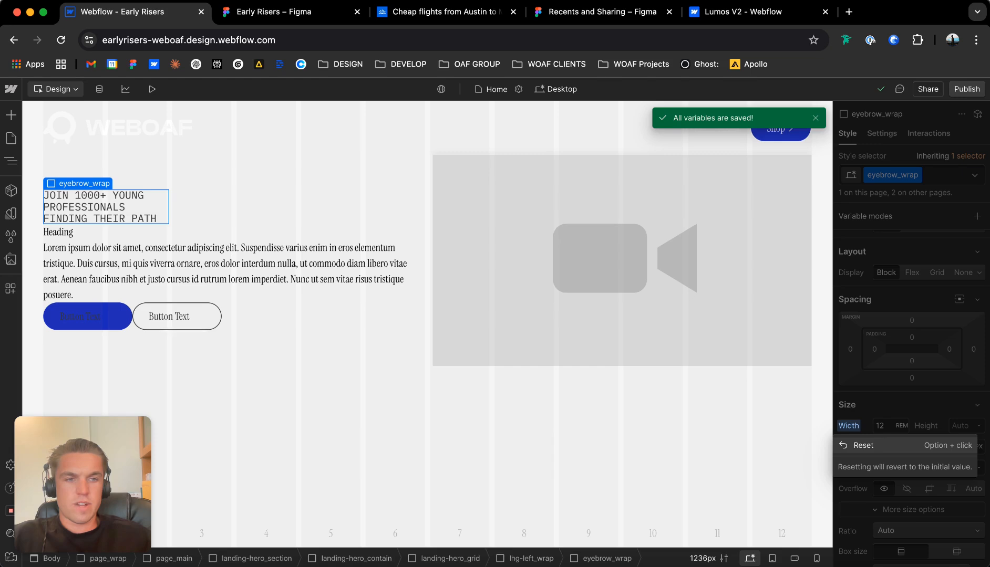
left_click(864, 445)
Replace the u-eyebrow-main class on the hero_eyebrow text block with the existing u-eyebrow-small class.
left_click(157, 207)
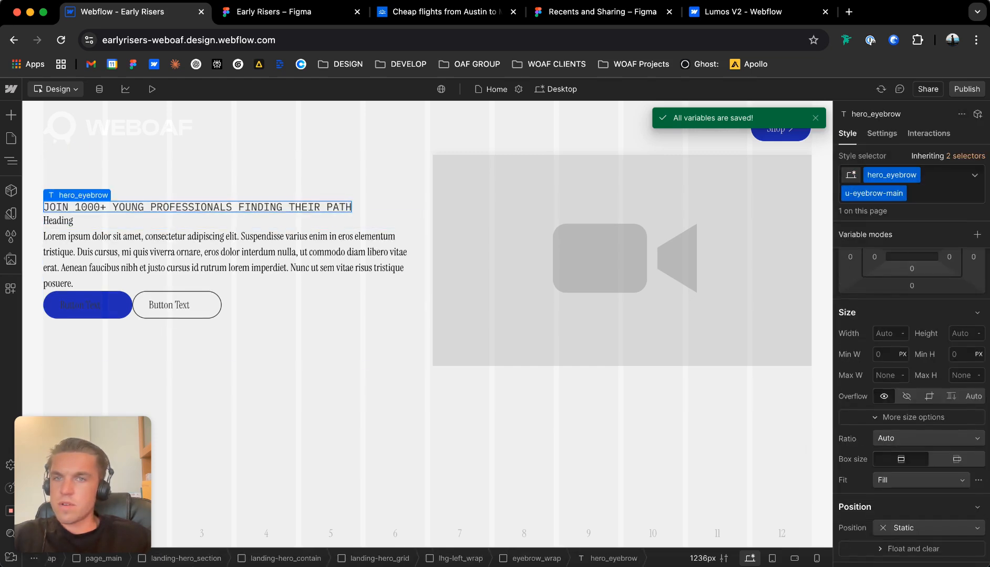
left_click(273, 12)
left_click(121, 11)
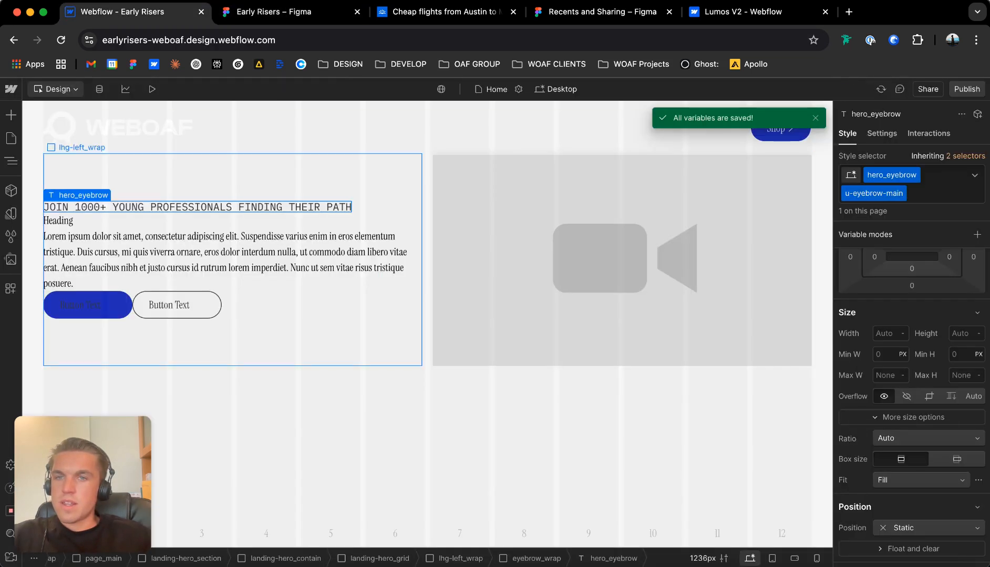
left_click(928, 194)
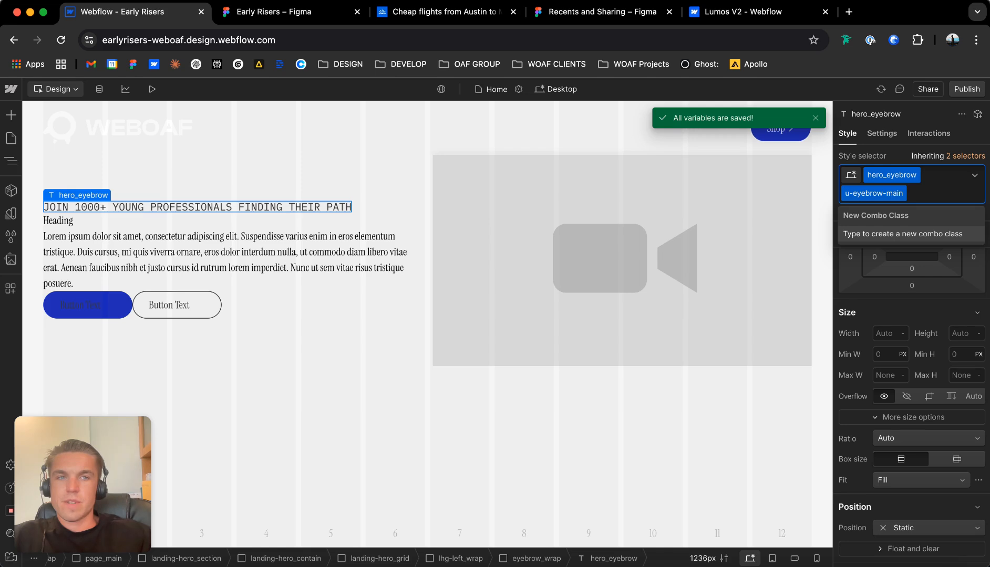
key("BackSpace")
type("u-eyeb")
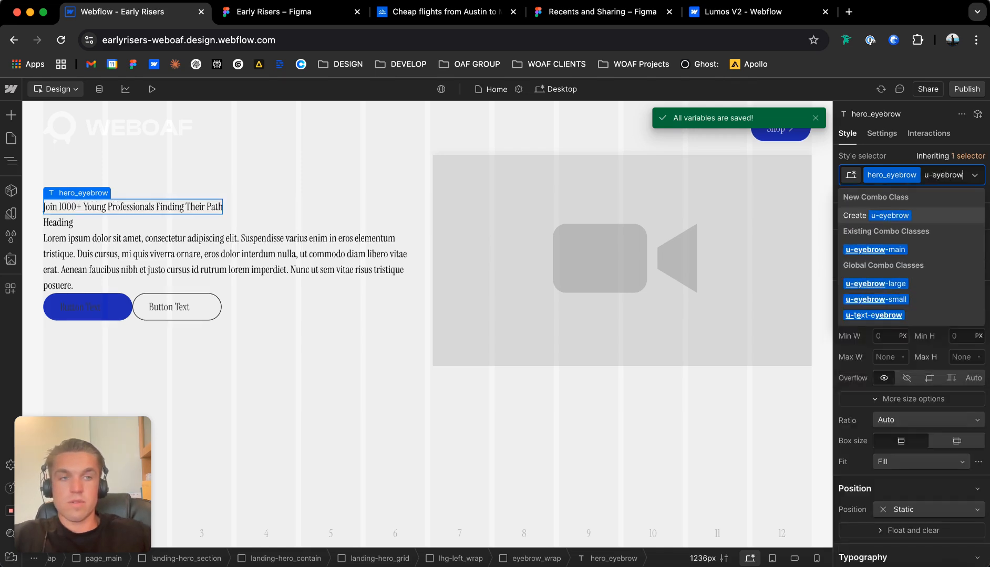
type("row")
key("Down")
key("Down")
key("Down")
key("Return")
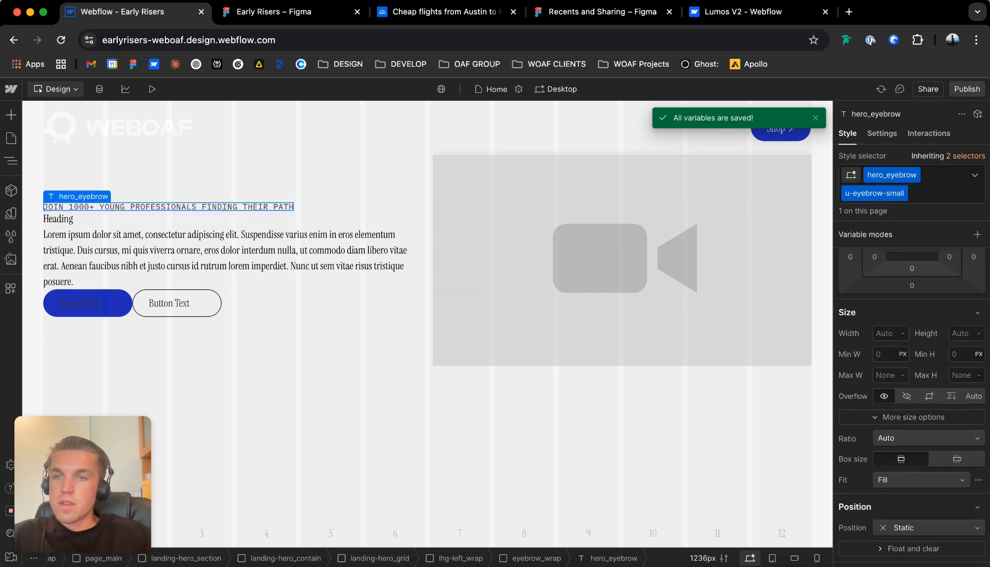
Set the padding of eyebrow_wrap to 0.25rem on all four sides.
left_click(84, 183)
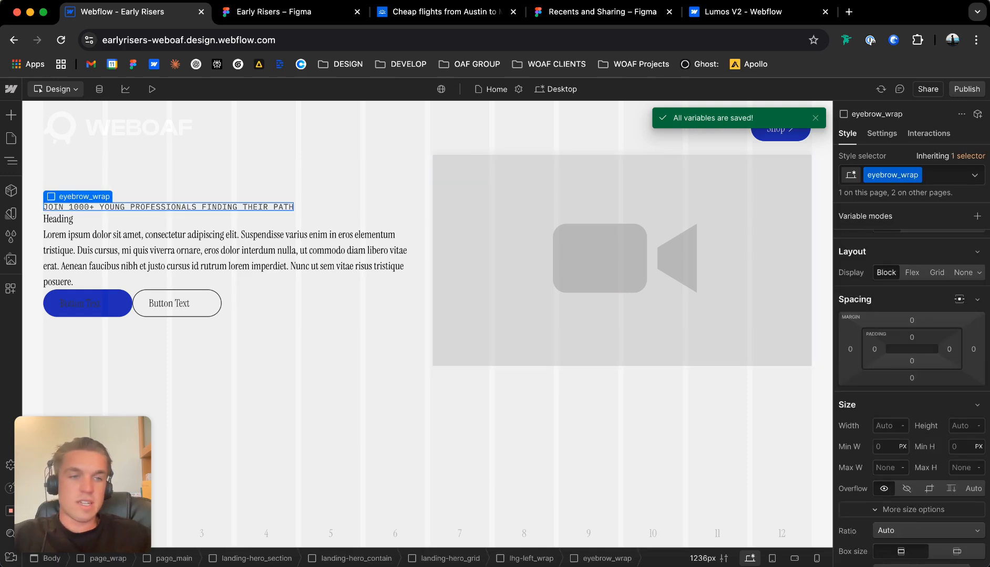
left_click(874, 350)
type("0.25re")
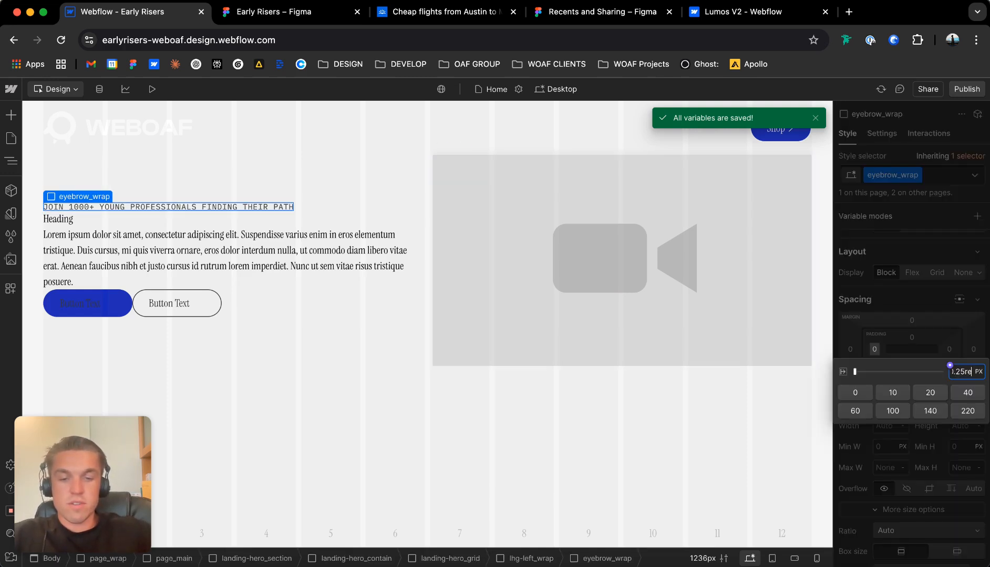
type("m")
key("Return")
left_click(911, 338)
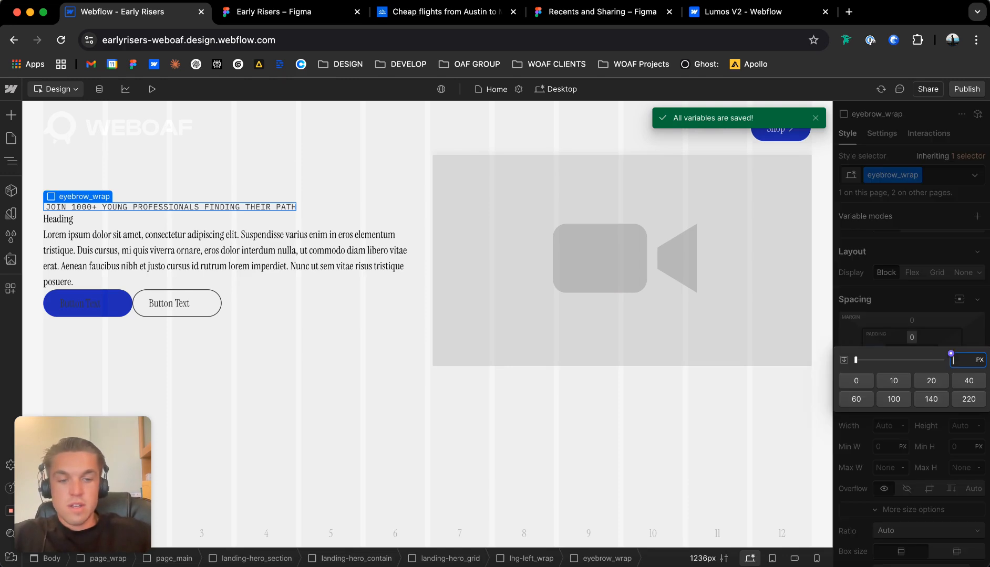
key("Return")
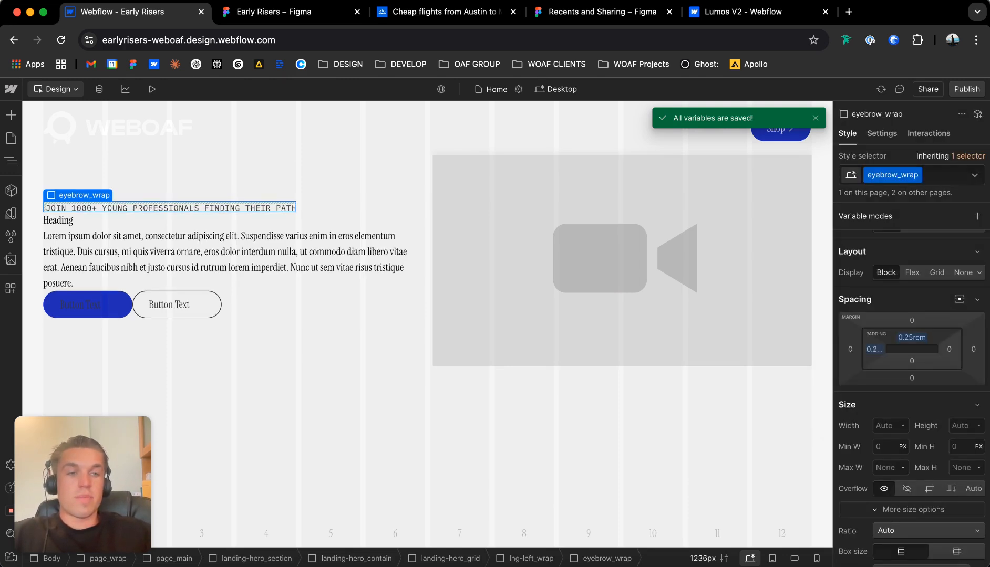
left_click(949, 349)
type("0.25rem")
key("Return")
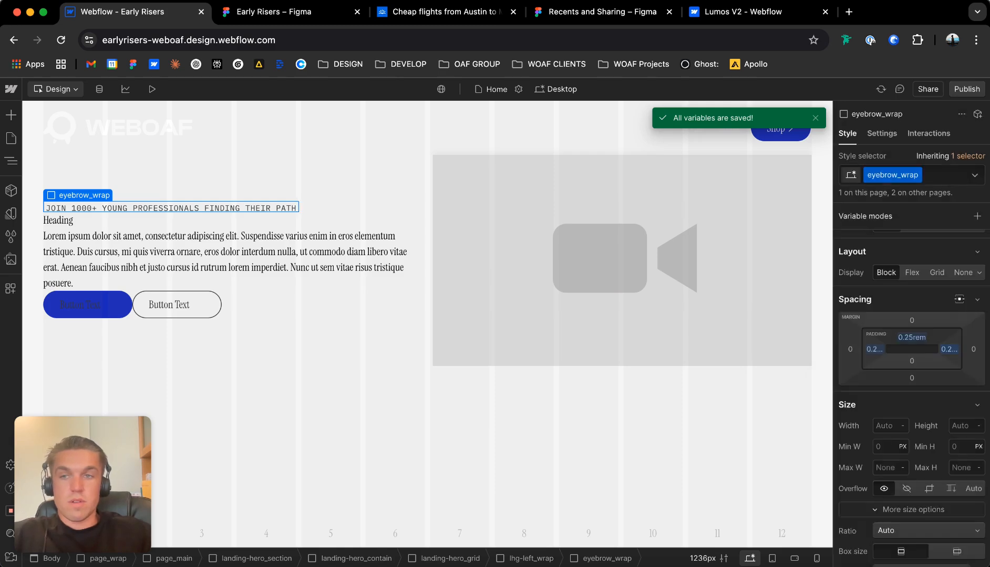
left_click(911, 361)
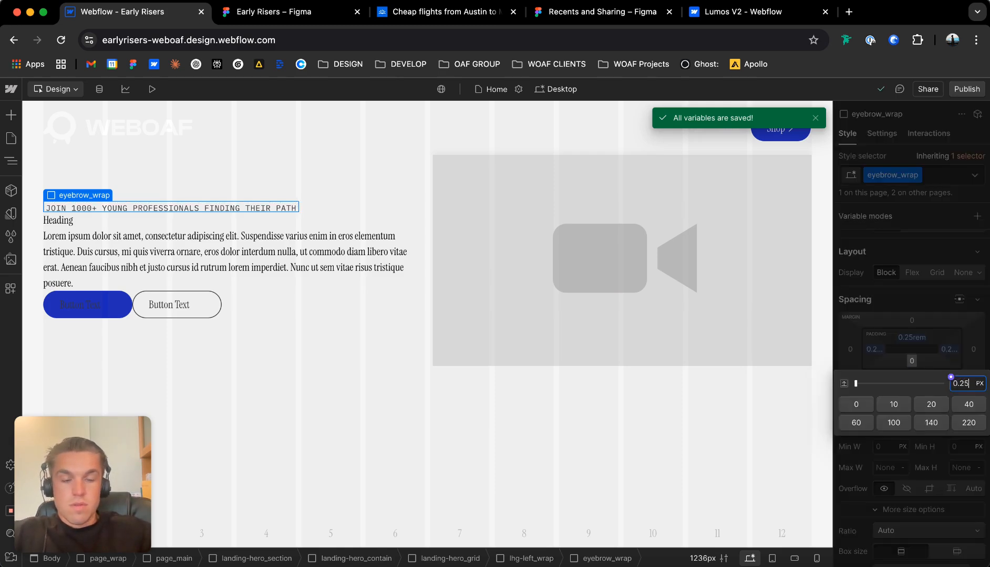
type("0.25rem")
key("Return")
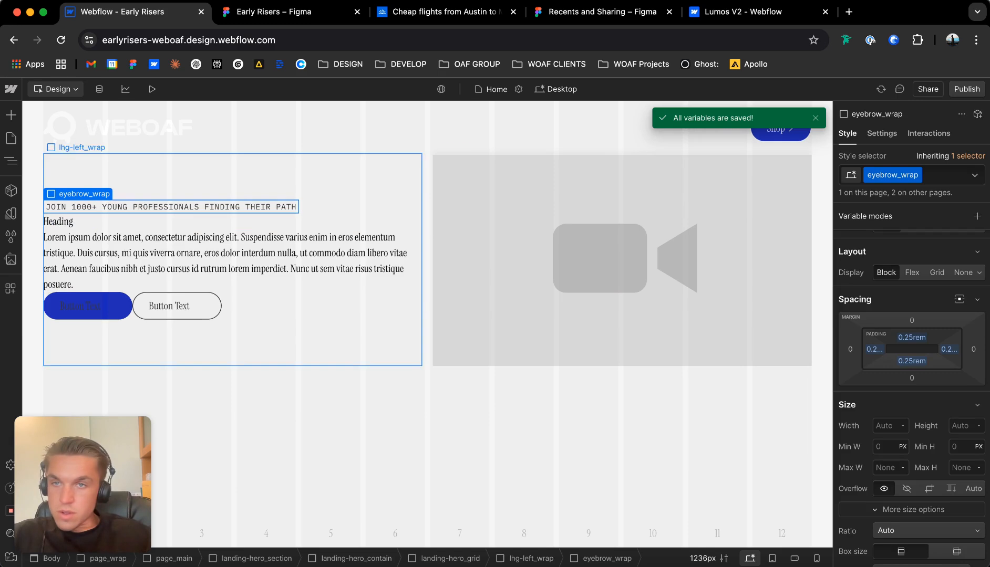
Give eyebrow_wrap a solid 1 px border and set its corner radius to the round variable (100vw).
scroll(873, 461, "down", 10)
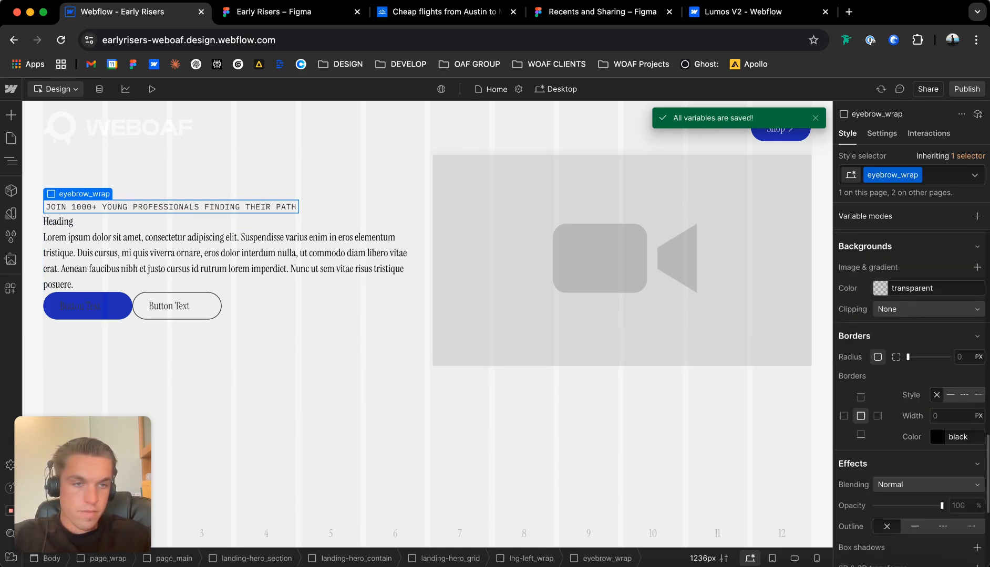
left_click(950, 395)
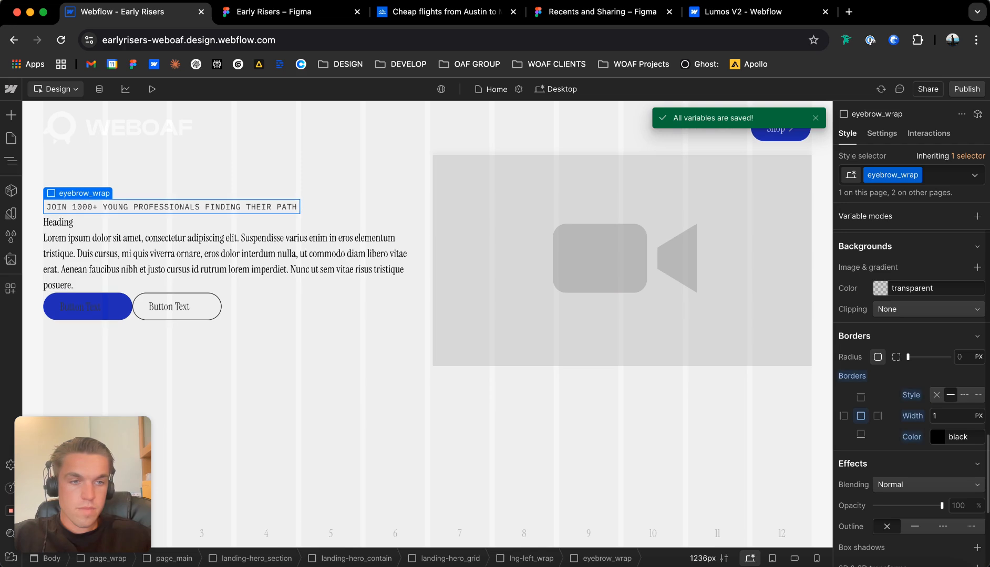
left_click(955, 351)
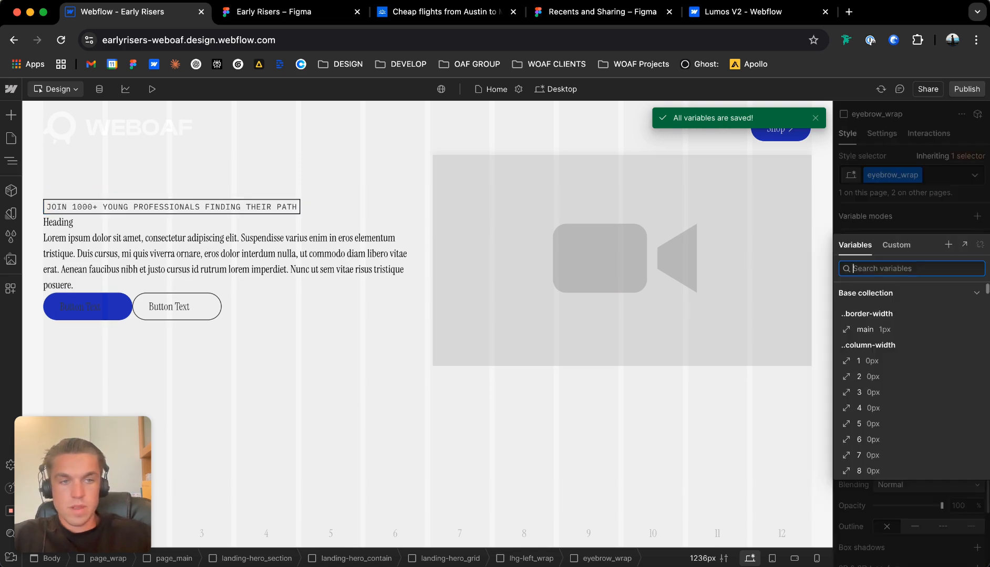
type("100v")
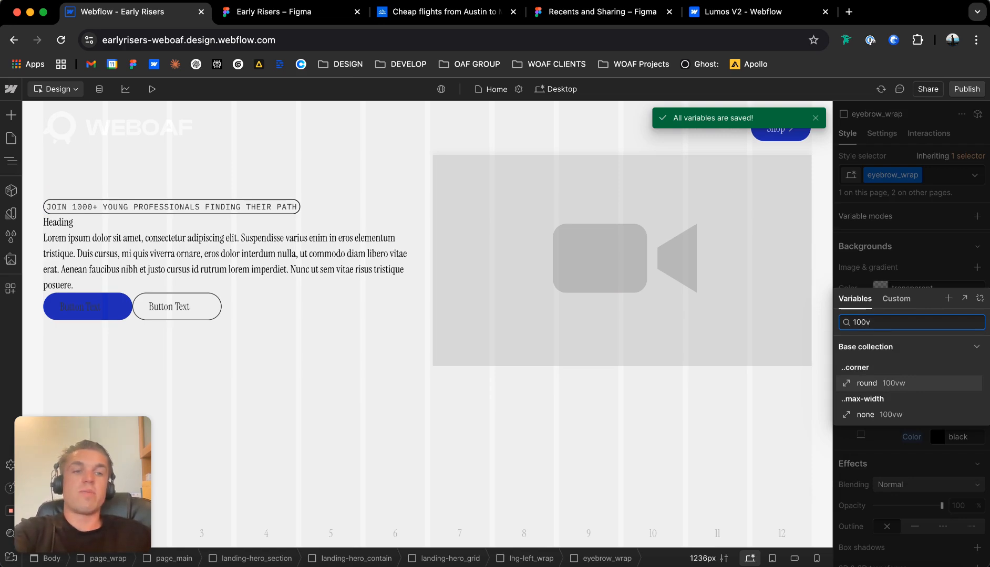
key("Return")
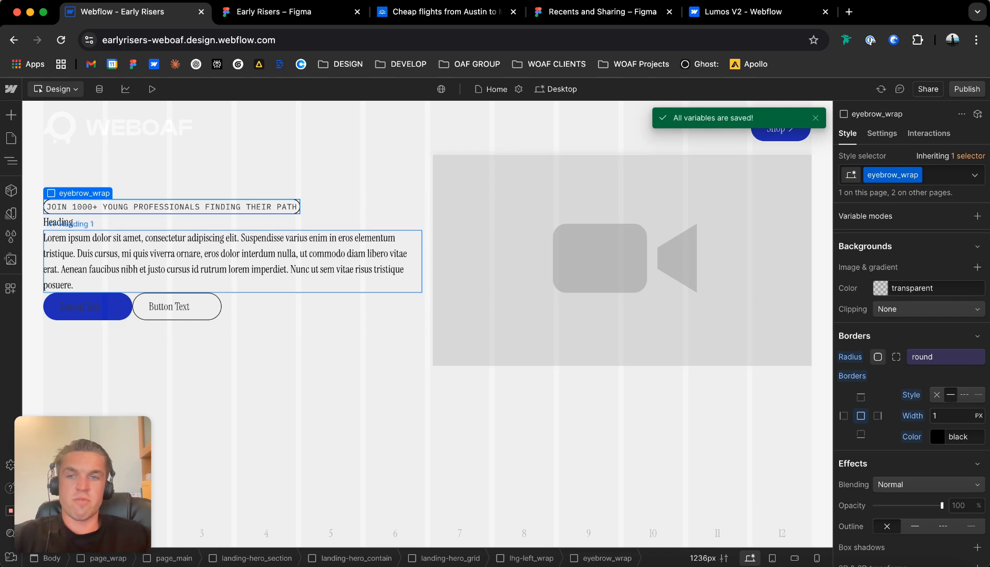
Switch to the Early Risers Figma file and examine the eyebrow pill frame's padding, corner radius, fill and stroke.
left_click(273, 12)
key("Escape")
key("Escape")
scroll(294, 226, "up", 10)
scroll(293, 226, "left", 8)
scroll(294, 226, "right", 5)
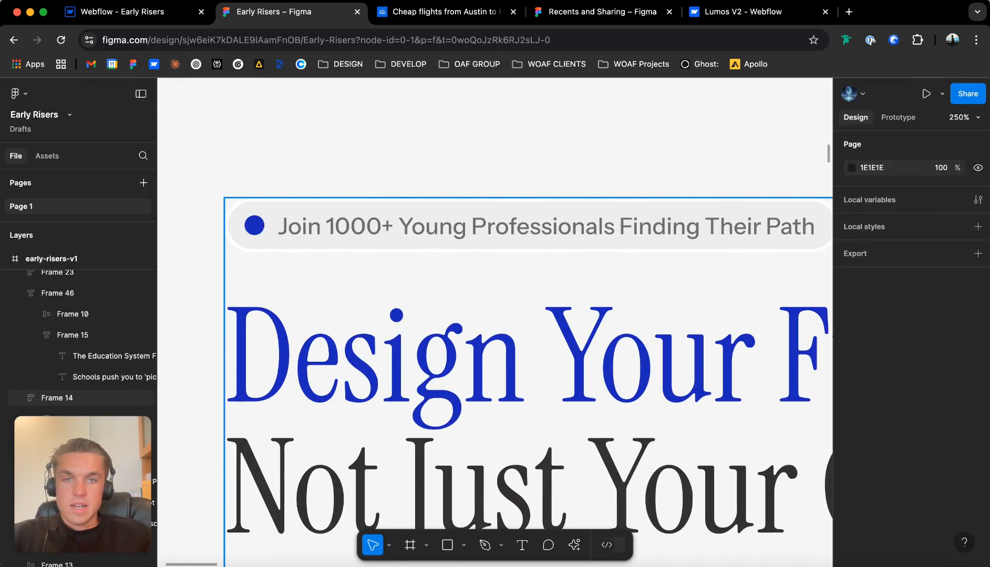
left_click(294, 227)
double_click(294, 227)
left_click(270, 239)
left_click(532, 205)
left_click(530, 153)
double_click(530, 231)
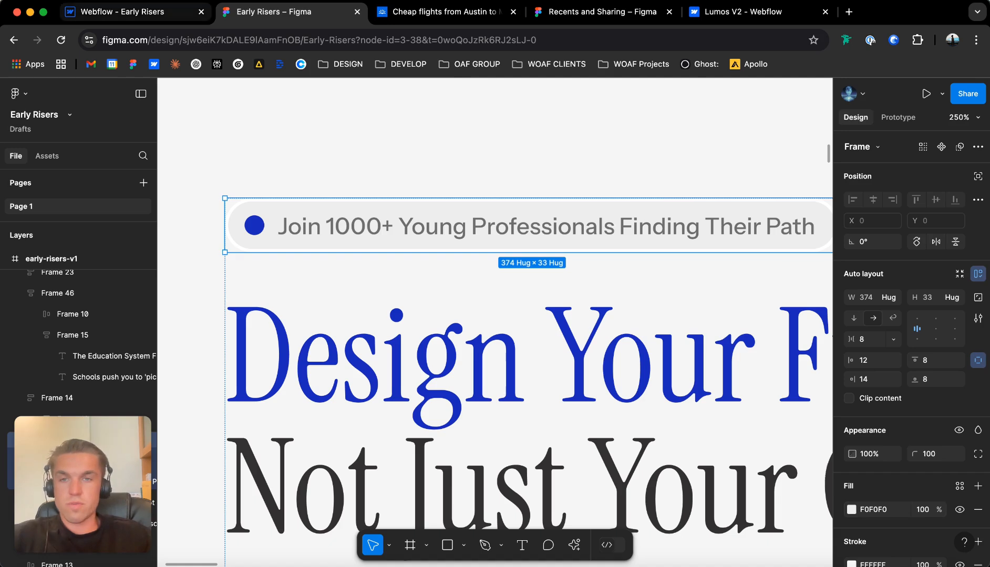
Return to the Webflow Designer and set the background color of eyebrow_wrap to the bg-2 theme variable.
left_click(136, 12)
scroll(887, 389, "up", 2)
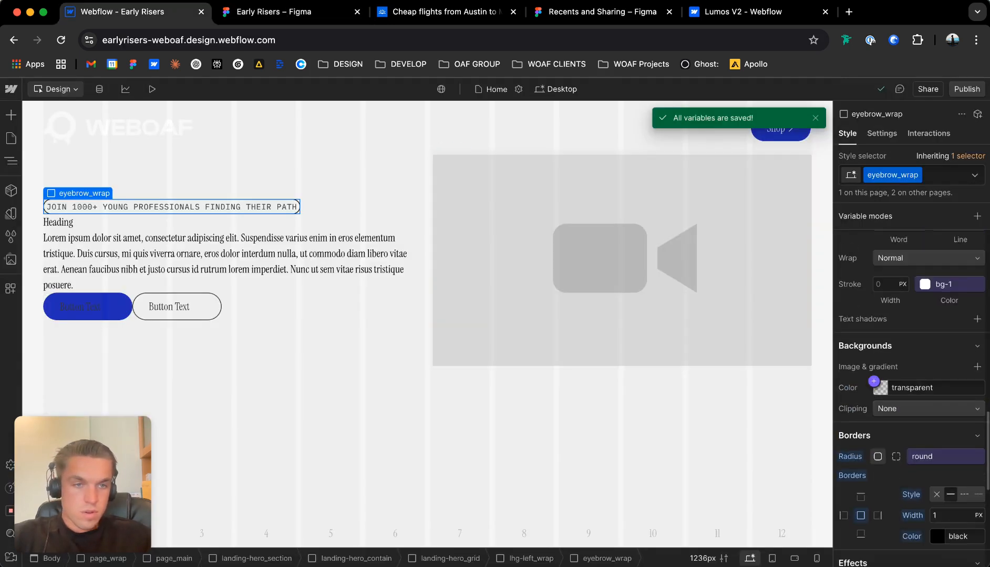
left_click(874, 381)
scroll(893, 258, "down", 1)
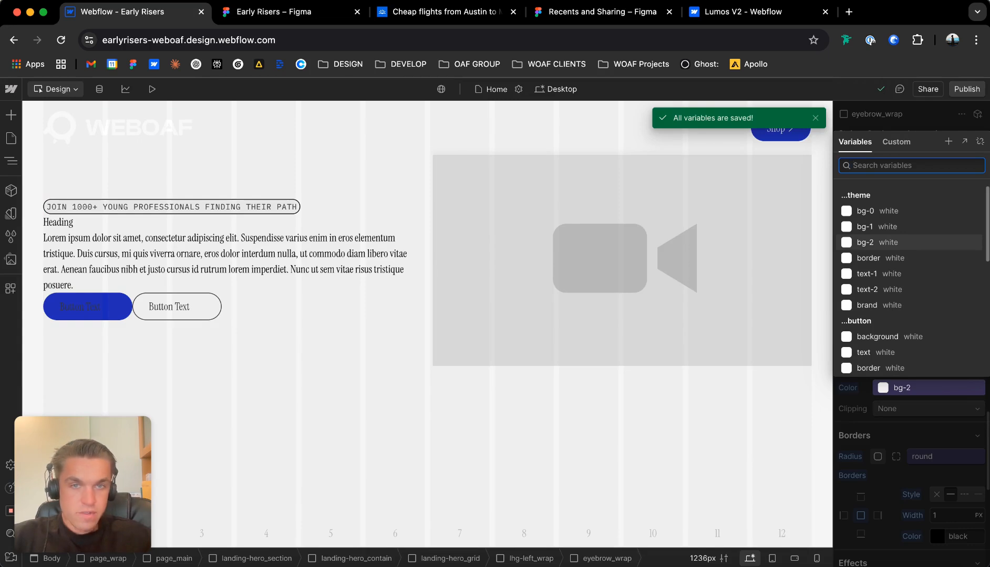
left_click(876, 243)
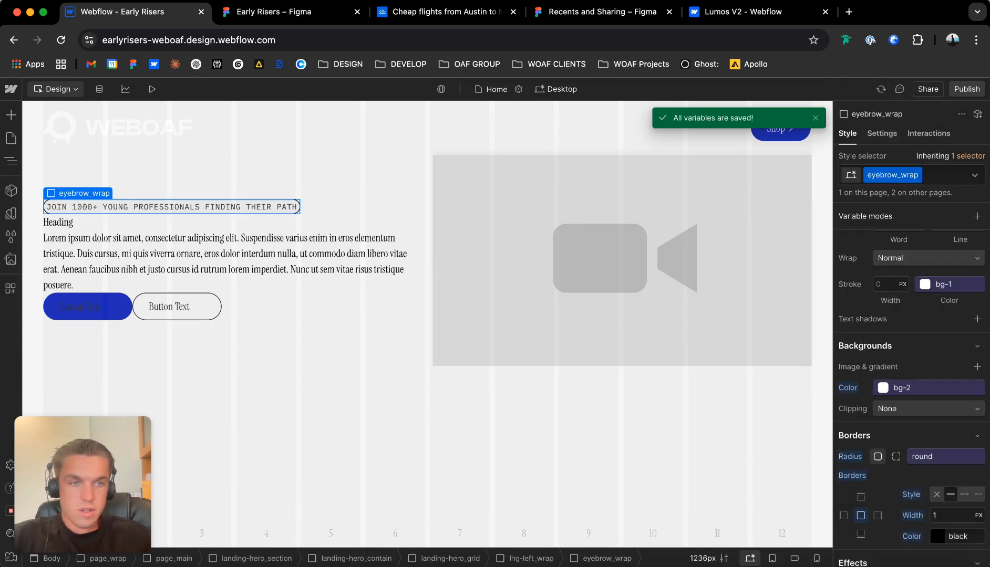
Set the left and right padding of eyebrow_wrap to 0.5rem.
scroll(893, 294, "up", 15)
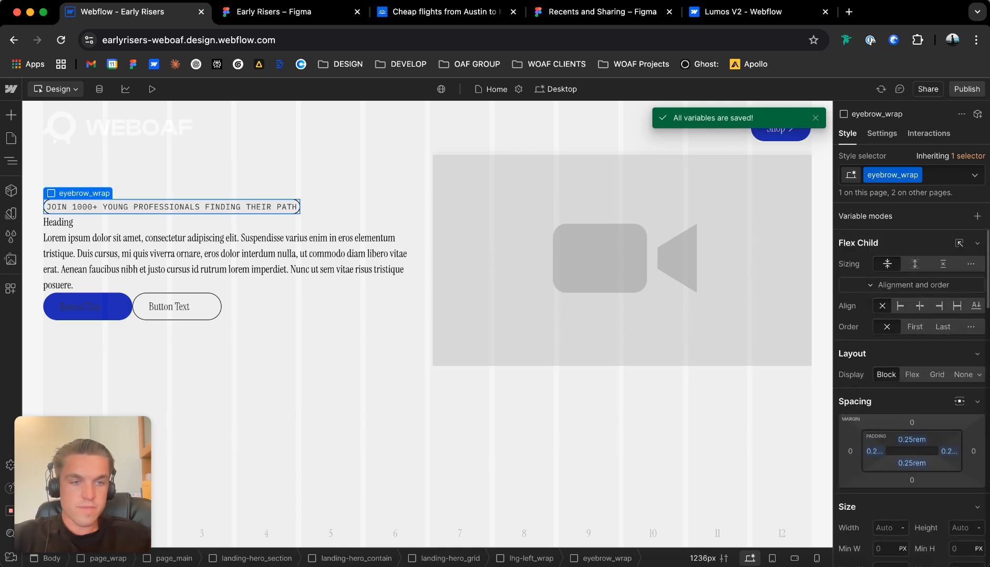
left_click(873, 452)
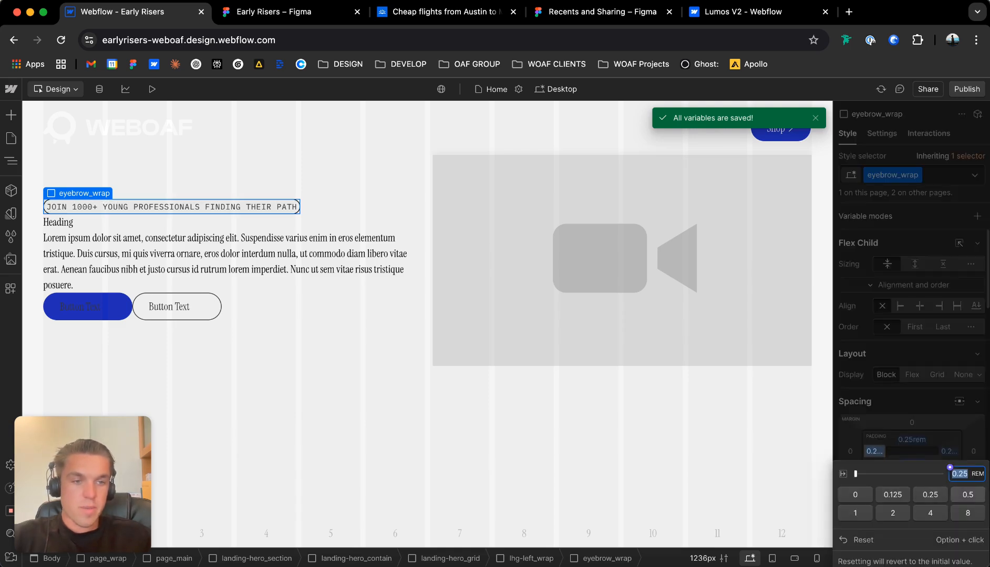
left_click(967, 495)
left_click(949, 451)
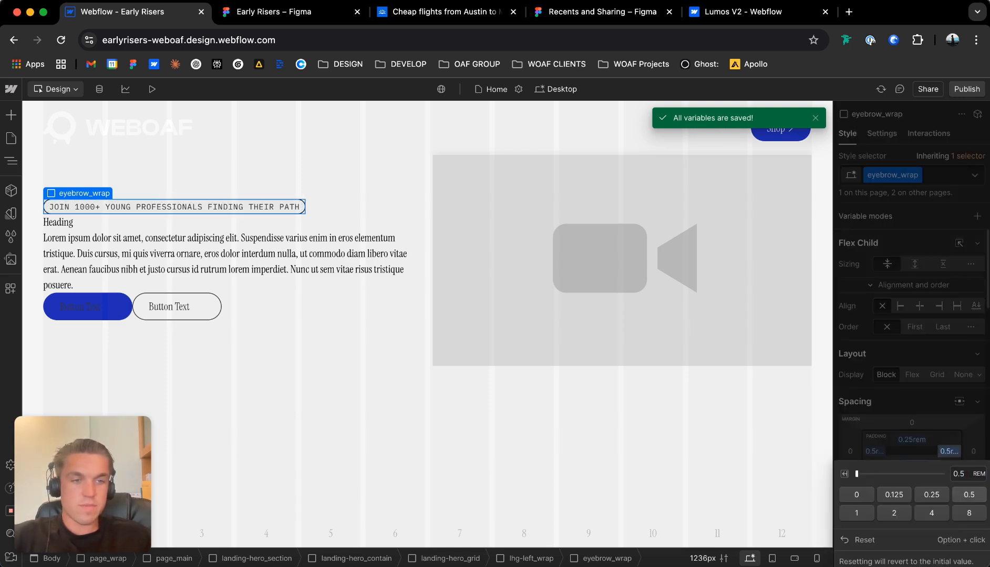
left_click(253, 179)
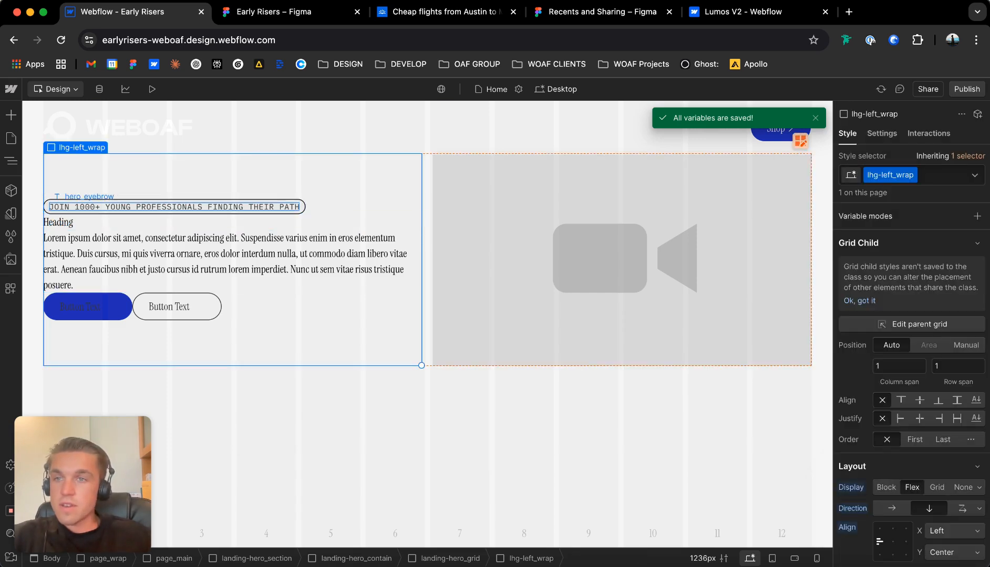
Set the border color of eyebrow_wrap to the white d-text-1 swatch variable.
left_click(263, 212)
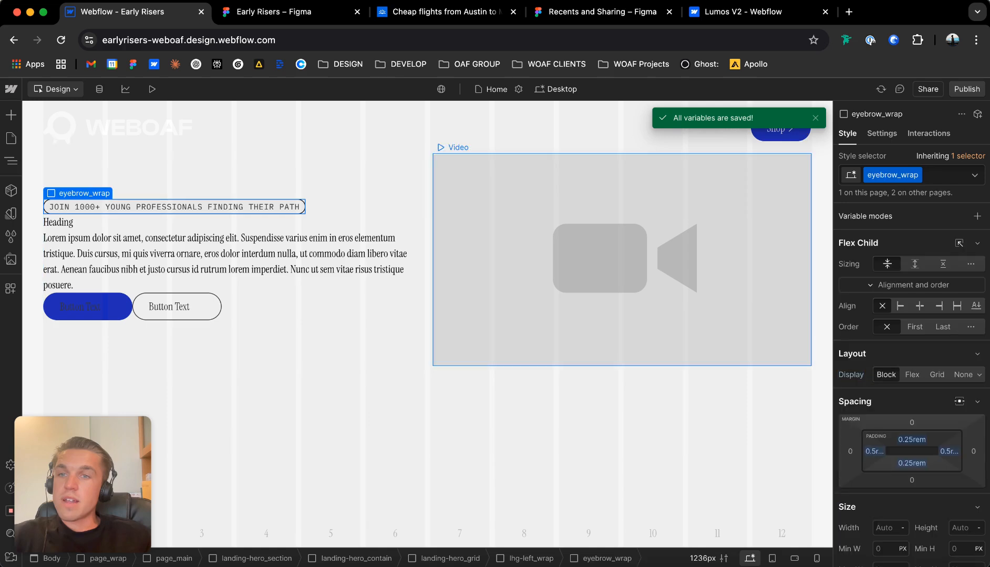
scroll(911, 389, "down", 15)
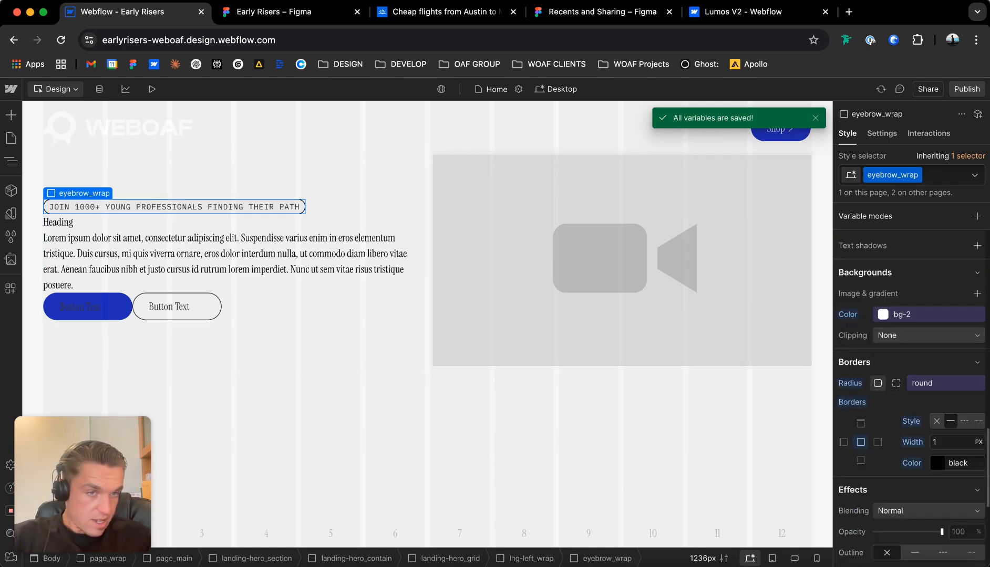
left_click(946, 462)
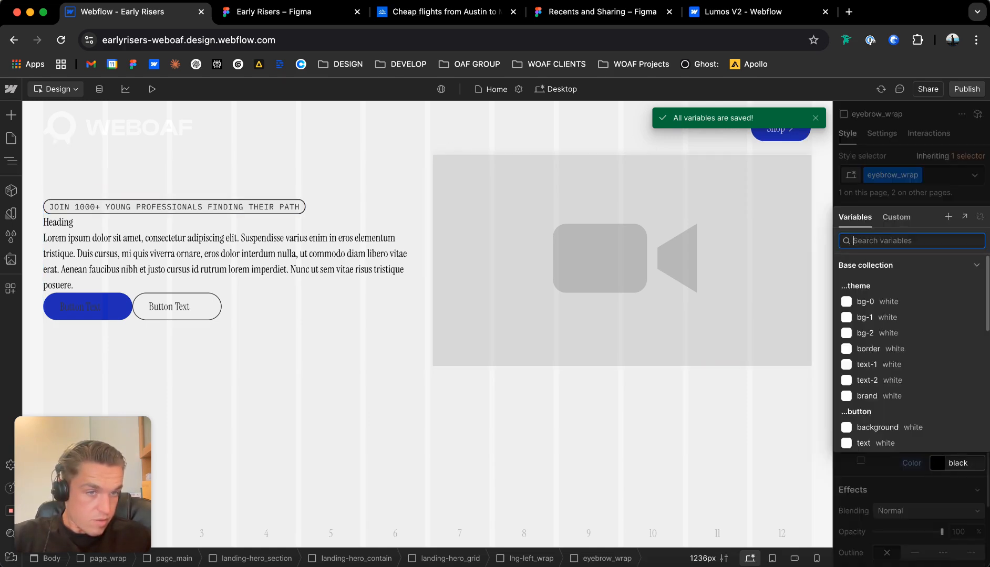
scroll(909, 352, "down", 6)
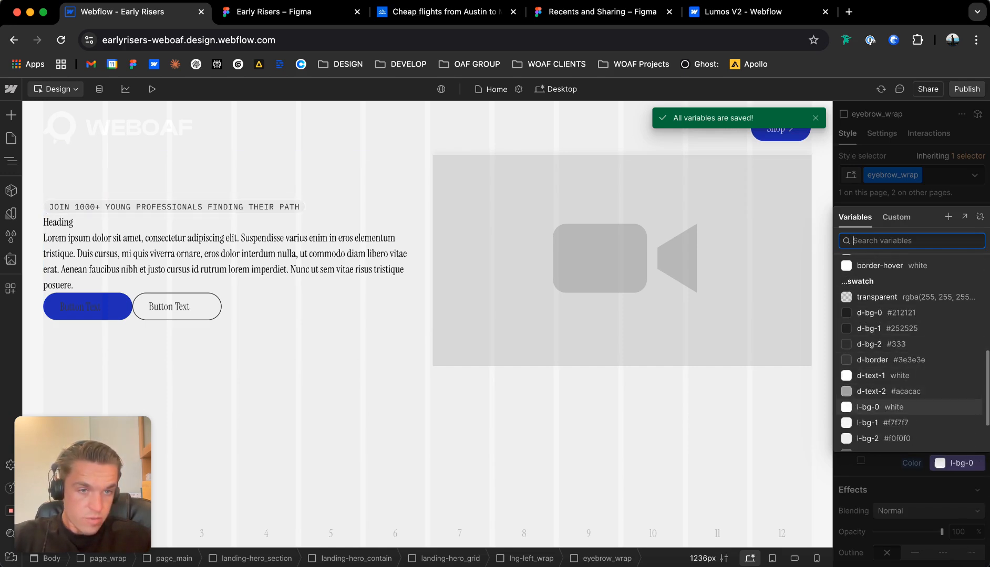
left_click(893, 375)
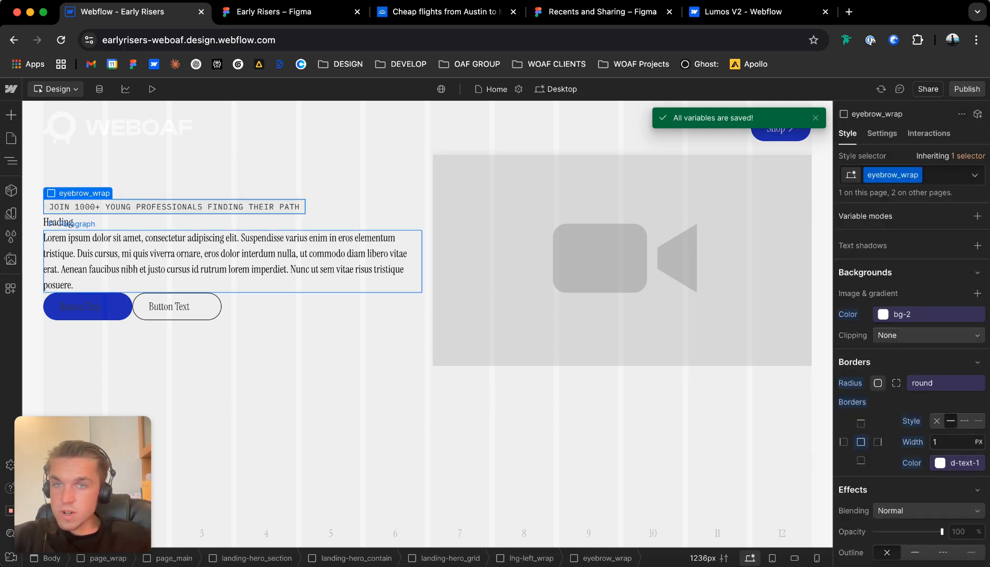
Insert a Div Block inside eyebrow_wrap, below the eyebrow text.
key("super+k")
type("div")
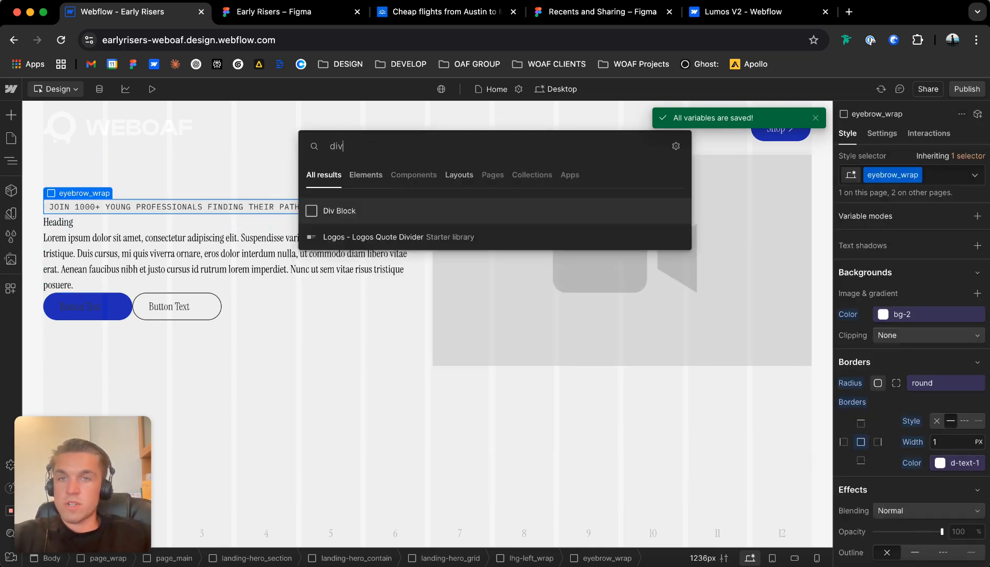
key("Return")
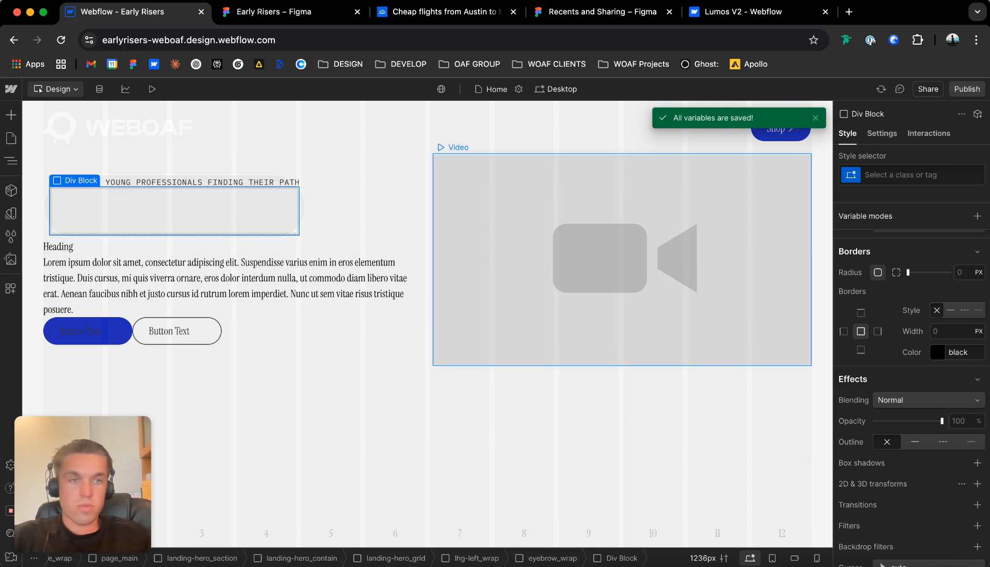
scroll(912, 341, "up", 10)
scroll(874, 365, "down", 2)
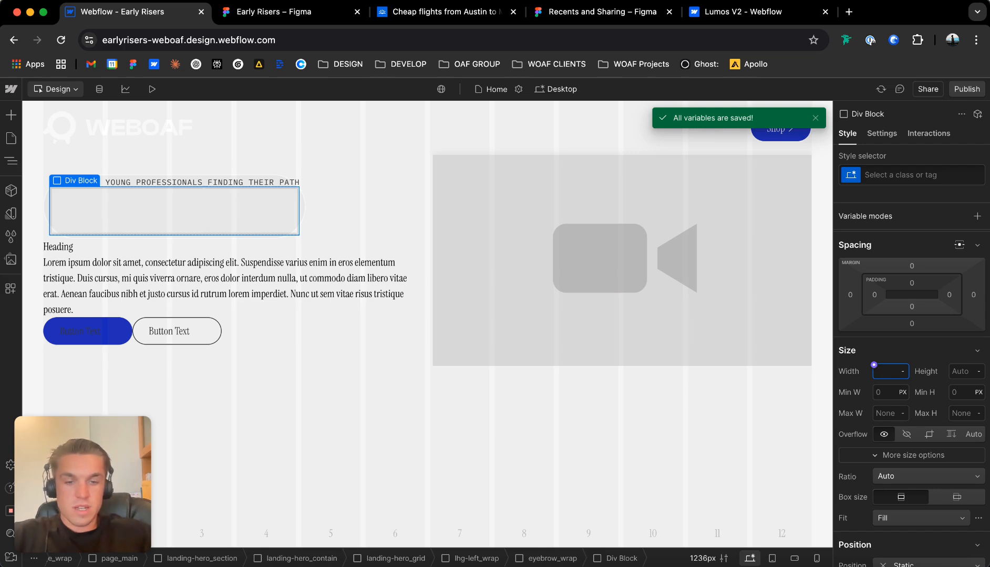
Set the width and height of the new Div Block inside eyebrow_wrap to 8 px.
key("Return")
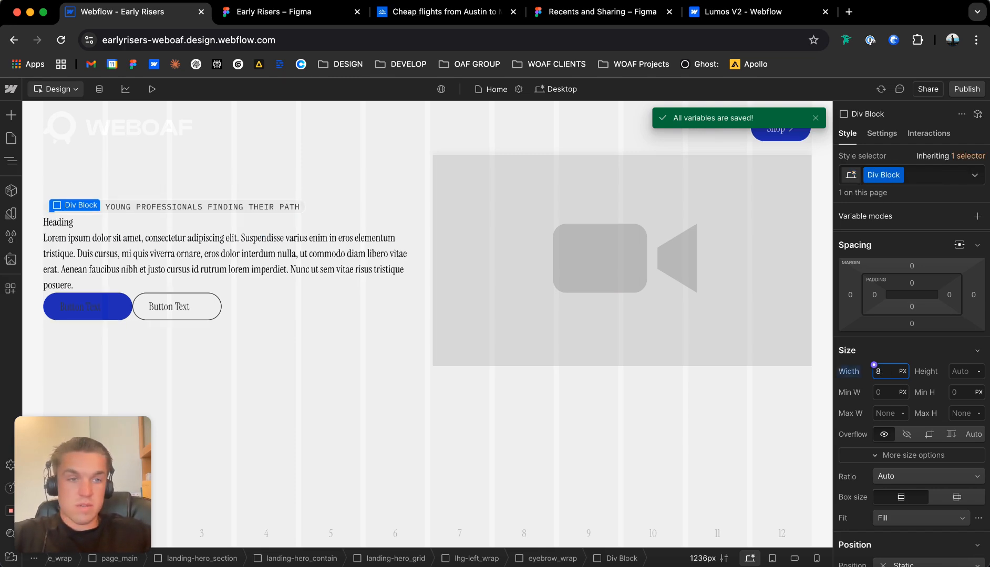
type("8px")
key("Return")
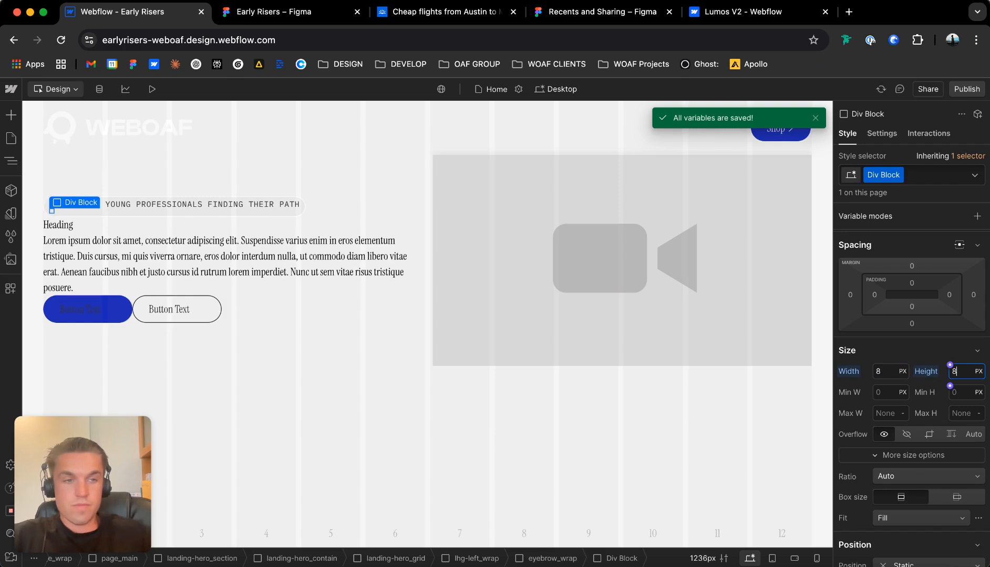
Set the small Div Block's border radius to the round variable.
scroll(965, 391, "down", 15)
scroll(965, 392, "up", 4)
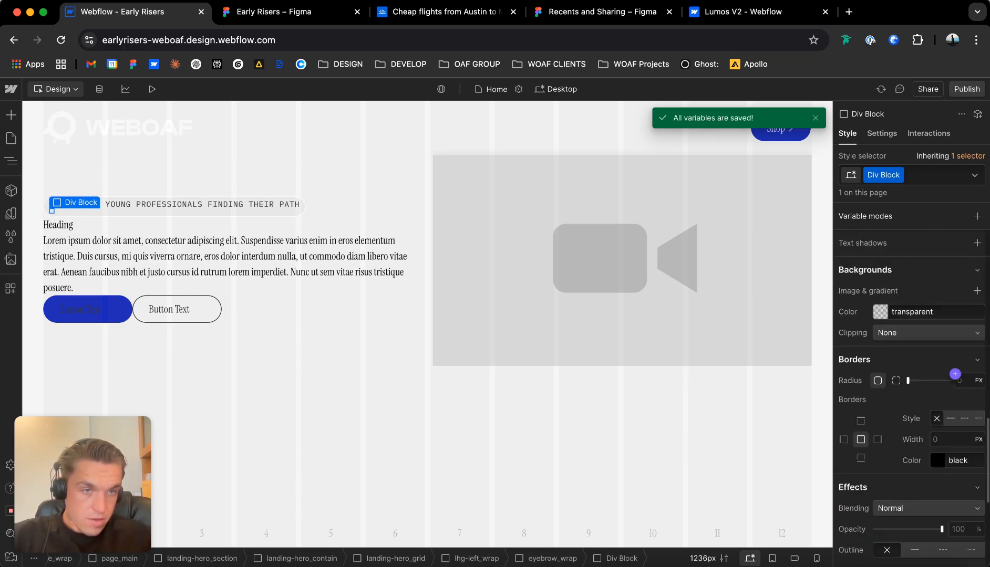
left_click(954, 374)
type("100")
left_click(914, 295)
scroll(930, 420, "down", 2)
left_click(932, 406)
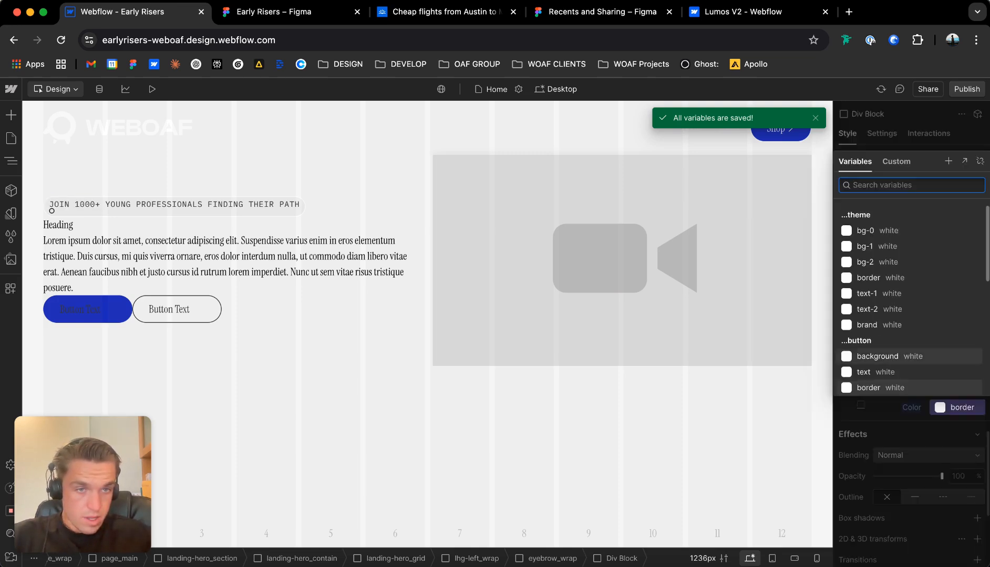
scroll(914, 268, "down", 1)
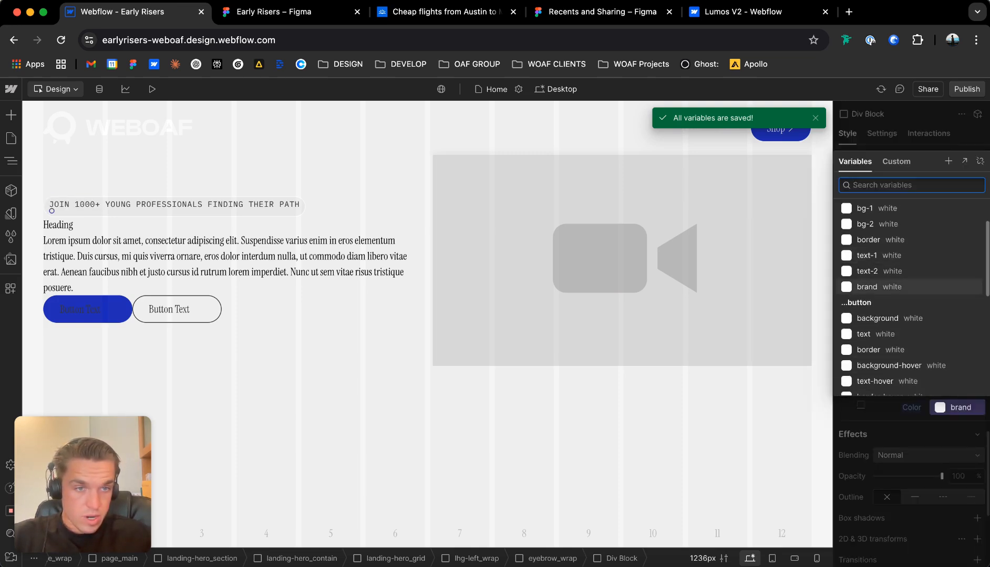
key("Escape")
Set the small Div Block's background color to the brand theme variable.
scroll(915, 320, "down", 2)
scroll(911, 399, "up", 5)
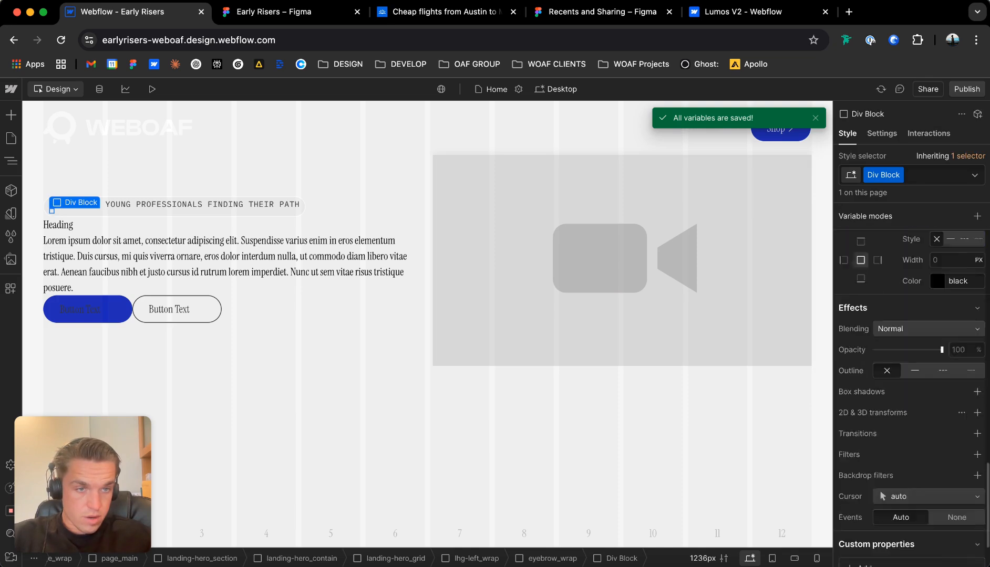
left_click(873, 384)
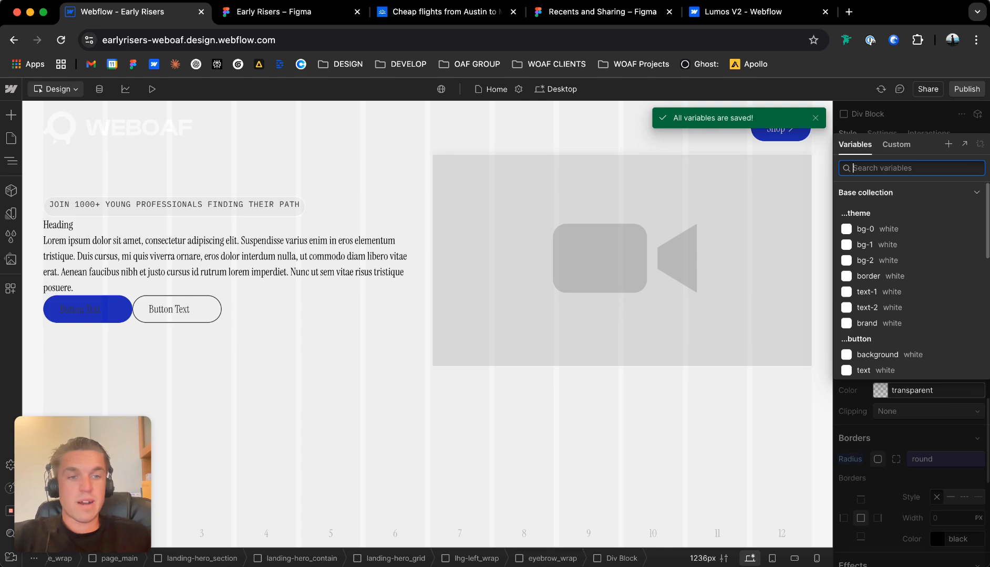
scroll(912, 289, "down", 5)
scroll(911, 324, "up", 8)
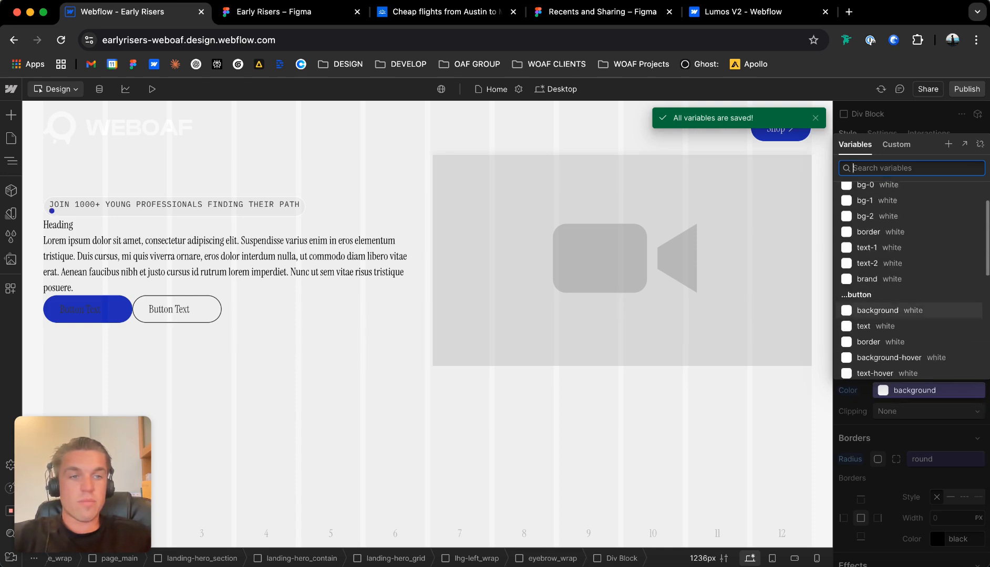
left_click(912, 323)
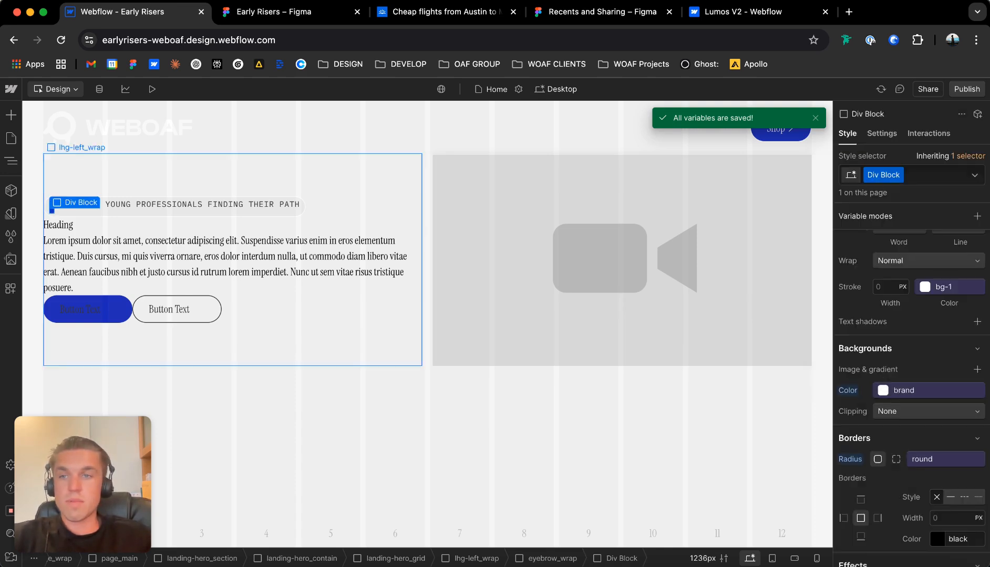
Make eyebrow_wrap a horizontal flex layout with vertically centered children and an 8 px gap.
left_click(263, 212)
scroll(911, 368, "up", 10)
left_click(912, 375)
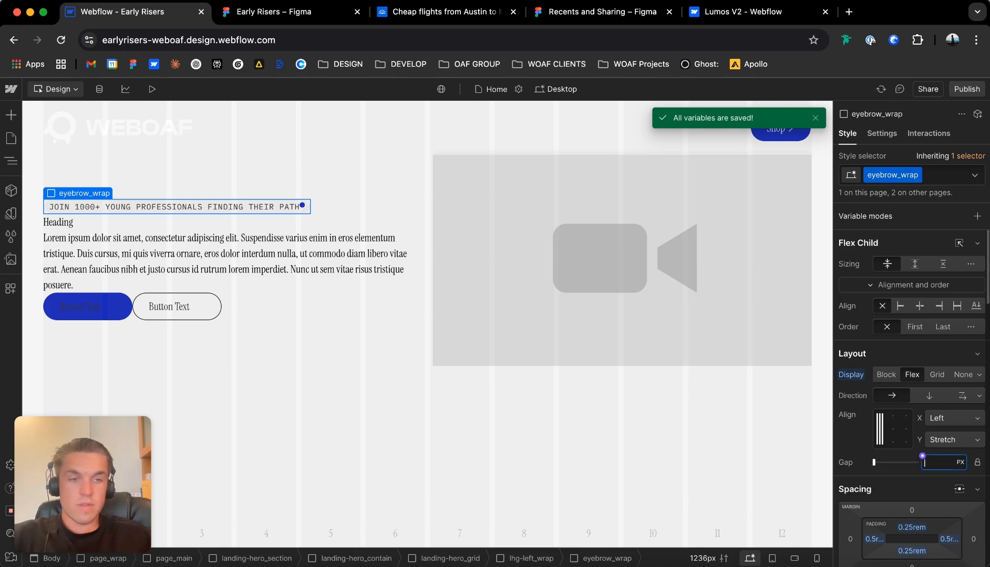
type("4px")
key("Return")
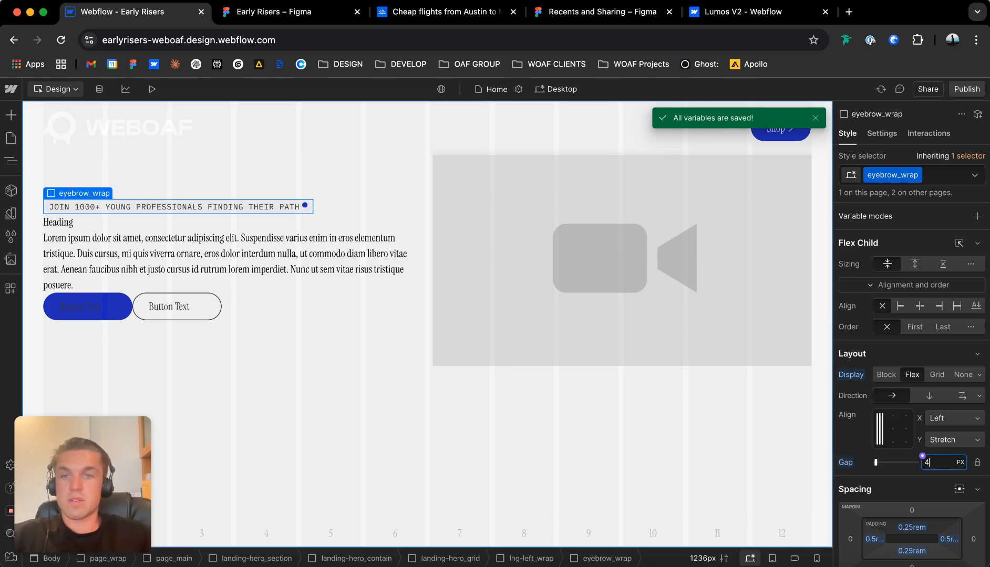
key("Return")
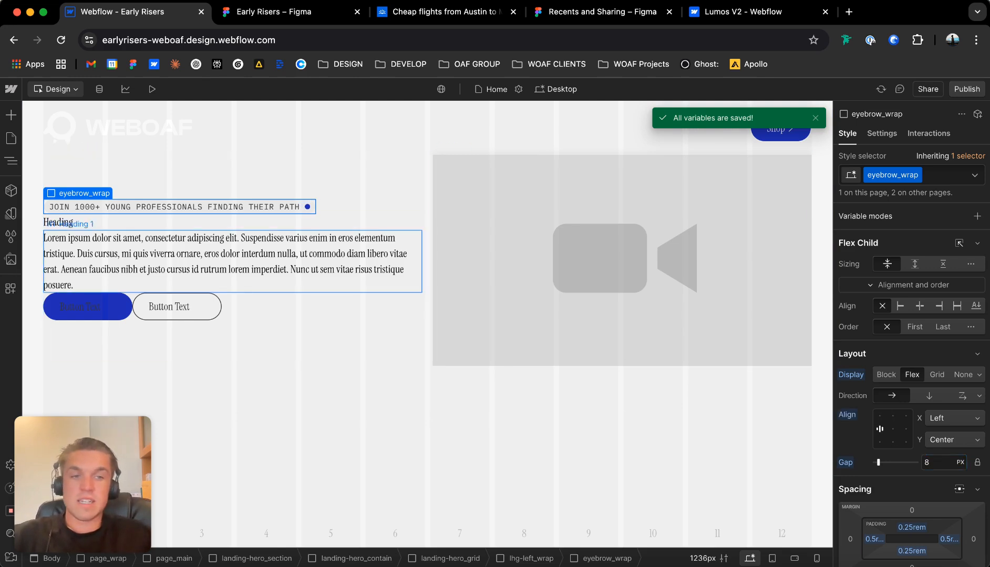
Move the dot Div Block above hero_eyebrow inside eyebrow_wrap and rename its class to eyebrow_tag_indicator.
left_click(11, 161)
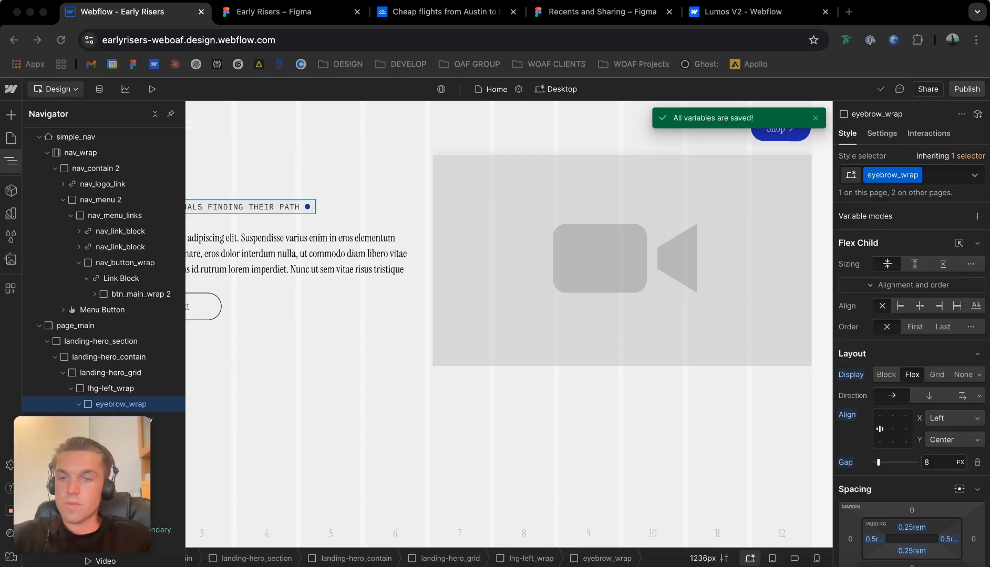
left_click_drag(120, 435, 120, 413)
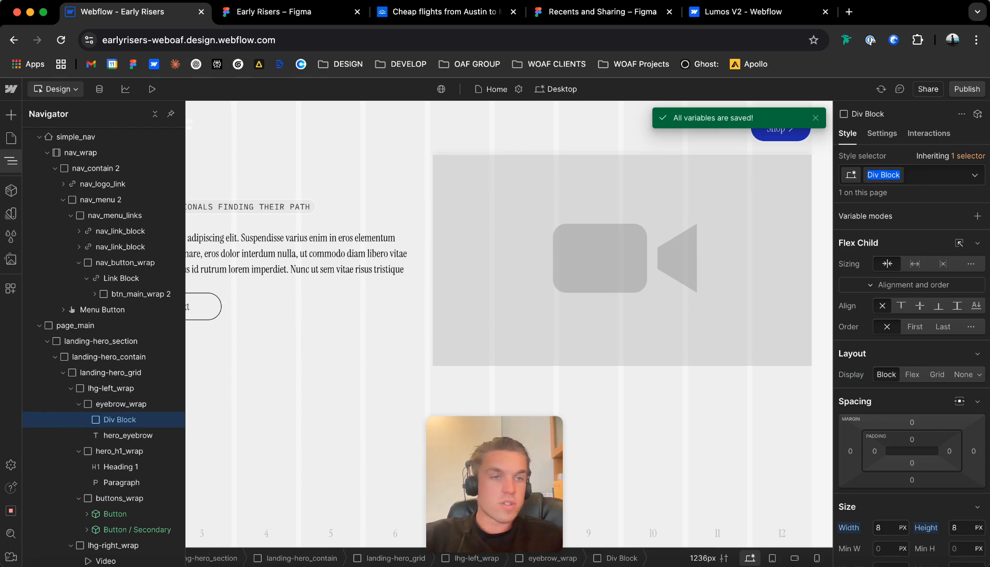
left_click(898, 175)
left_click(891, 193)
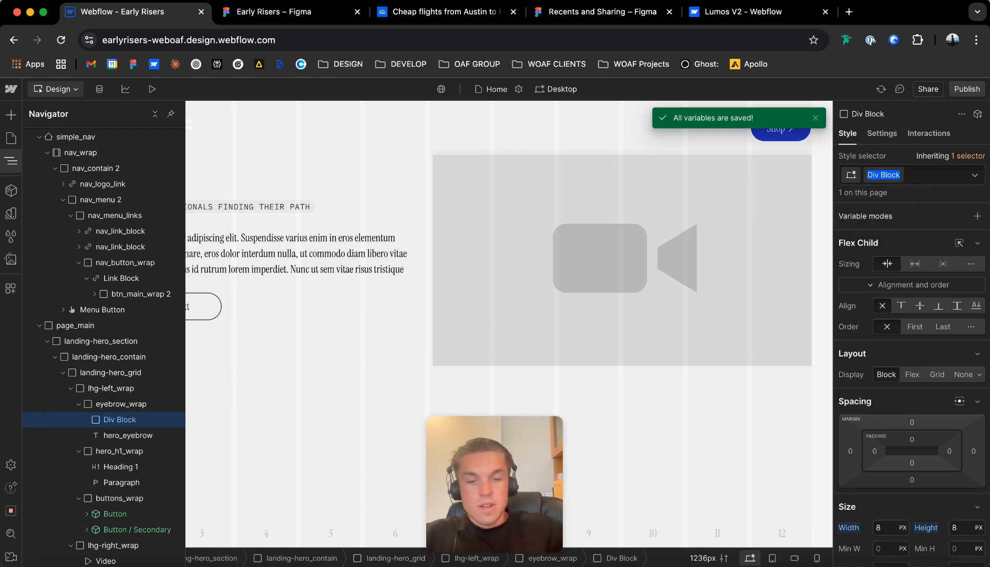
type("eyebrow_tag_indicat")
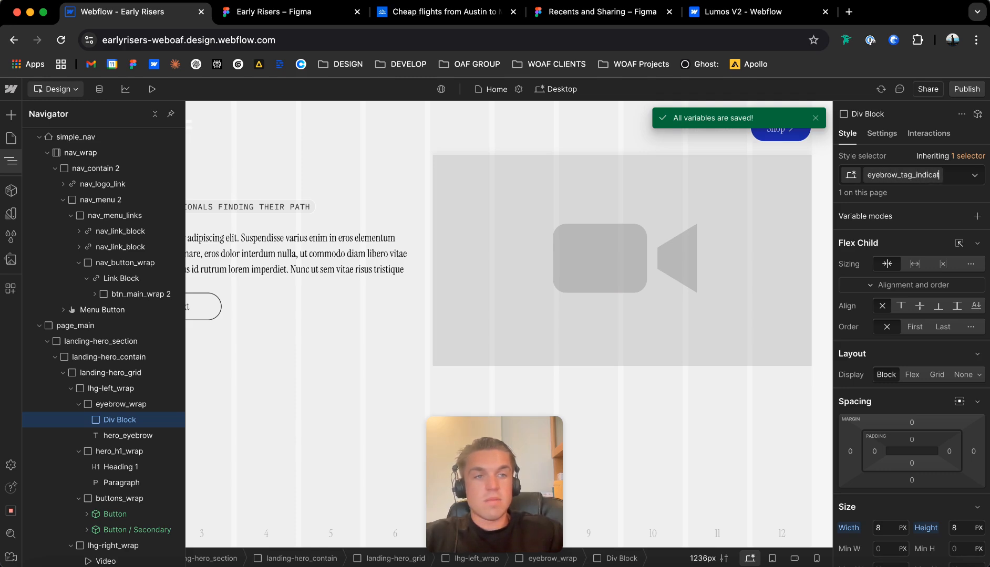
type("or")
key("Return")
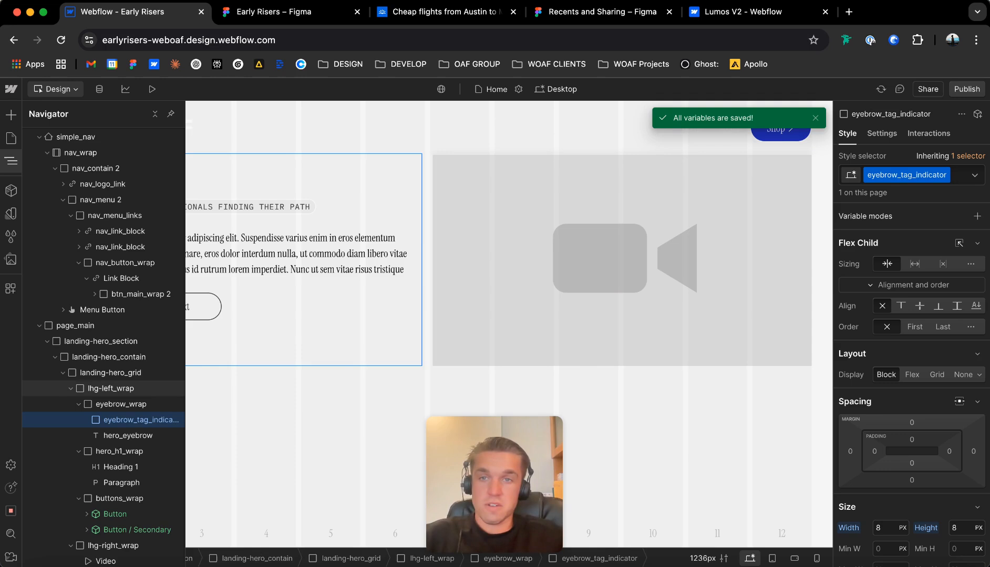
left_click(111, 389)
left_click(185, 207)
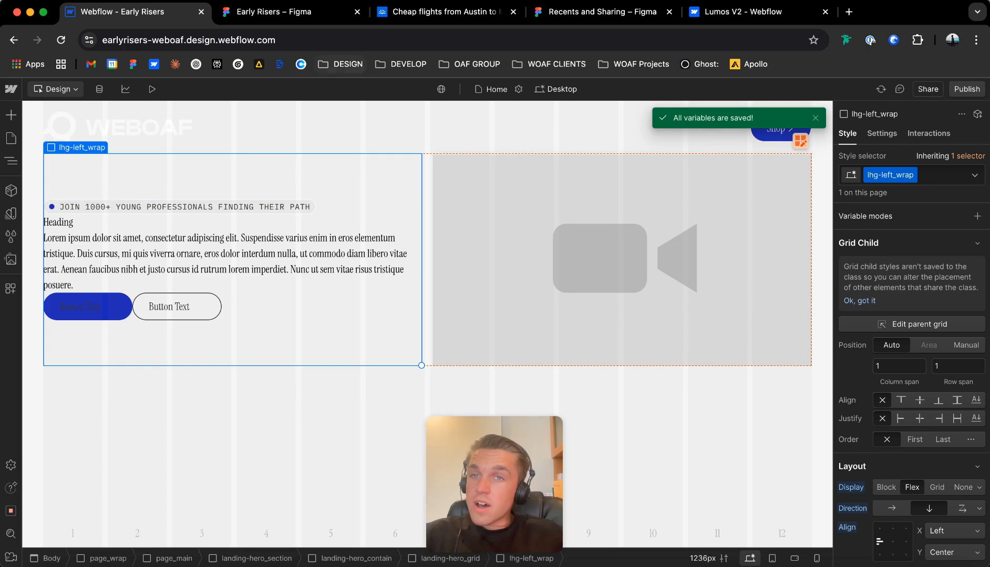
Switch to the Early Risers Figma design and examine the hero's eyebrow pill, heading and text frame.
left_click(273, 11)
left_click(298, 179)
scroll(299, 184, "down", 5)
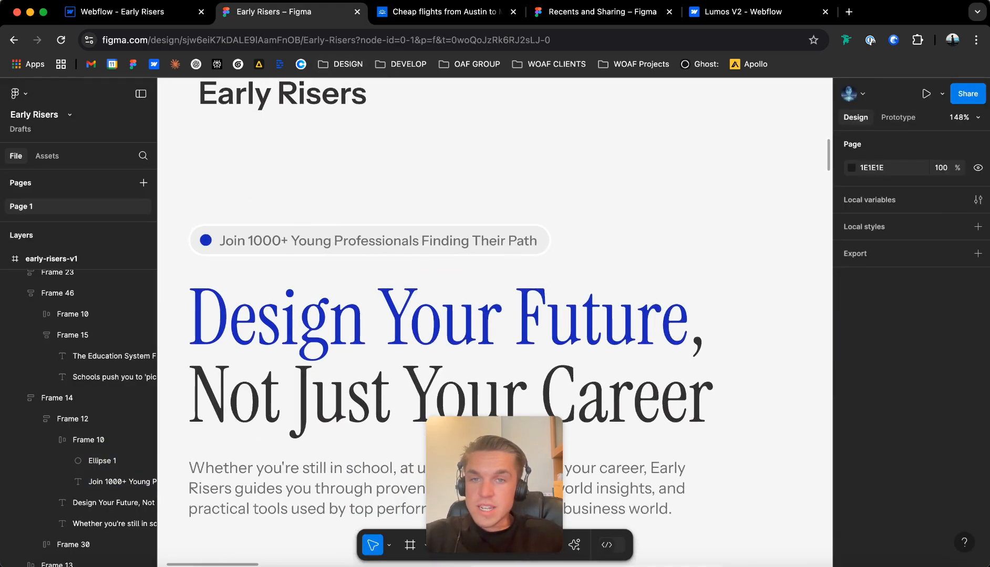
scroll(296, 186, "up", 2)
double_click(302, 248)
left_click(302, 204)
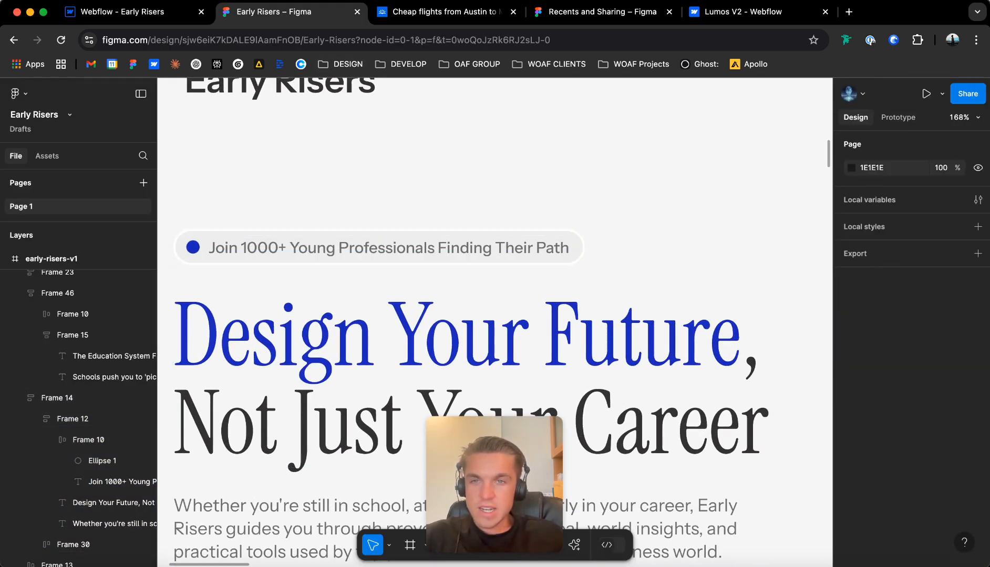
scroll(299, 205, "down", 8)
scroll(415, 139, "up", 2)
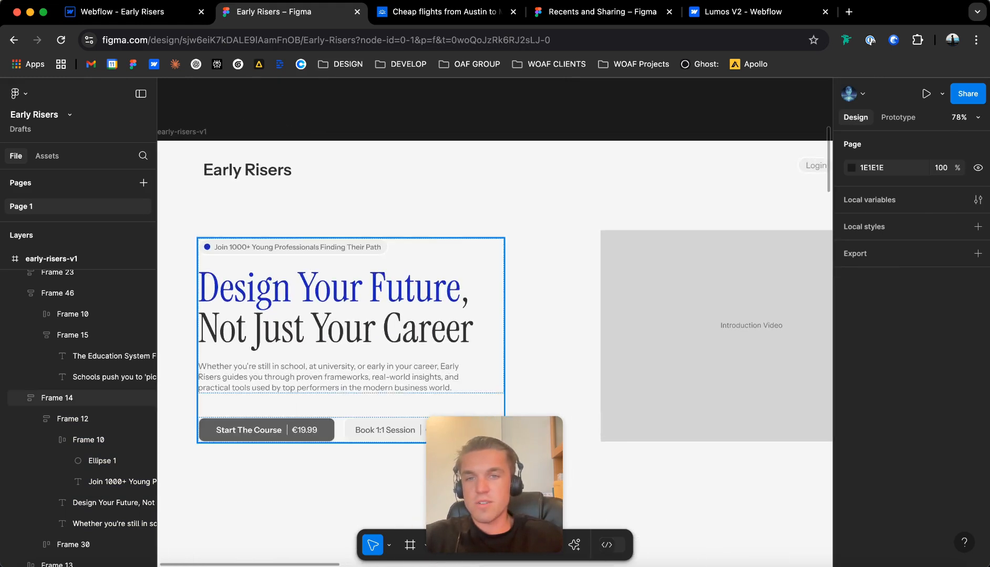
double_click(358, 307)
left_click(336, 205)
Return to the Webflow Designer and give the hero's H1 heading a new class named hero_h1.
left_click(135, 11)
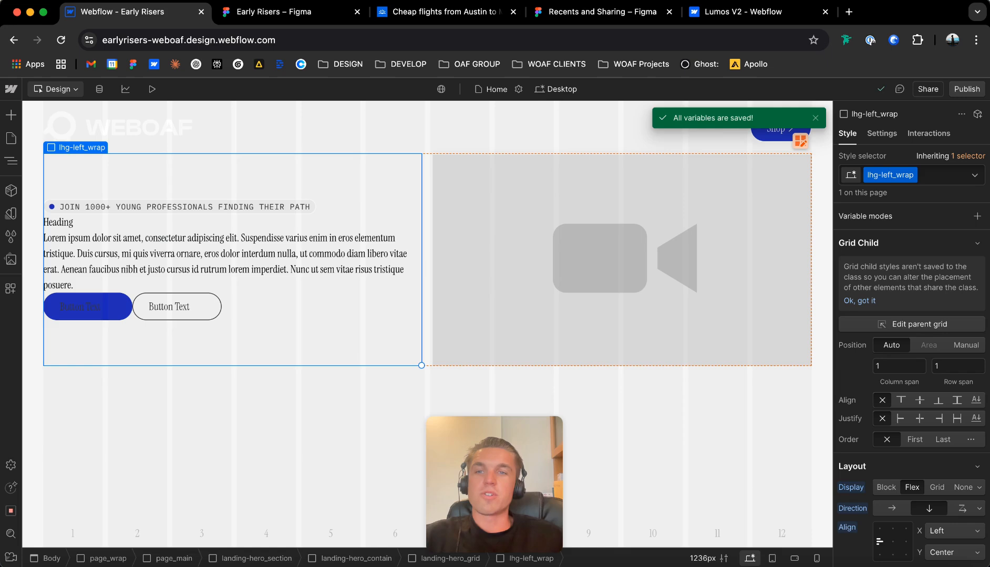
left_click(158, 222)
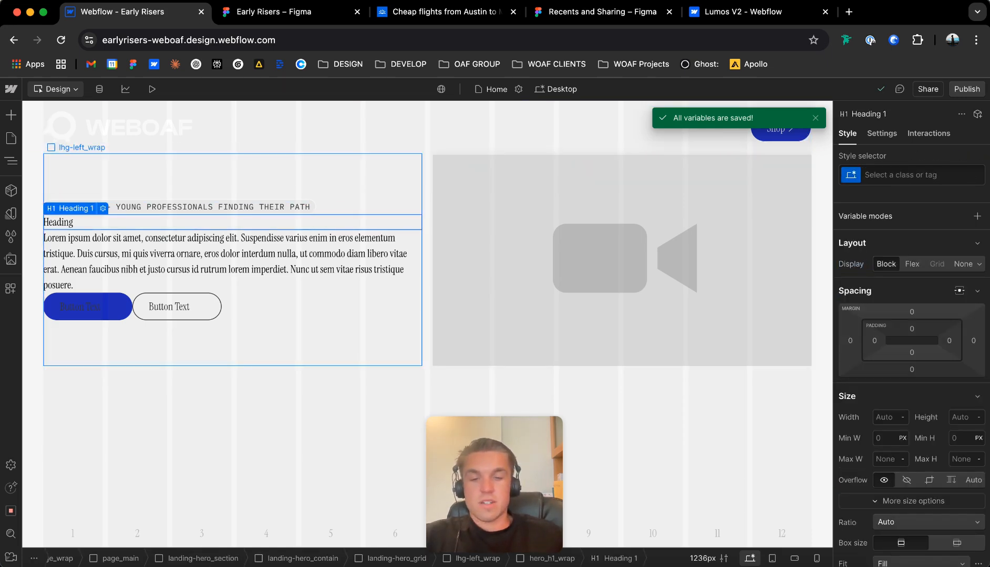
key("super+Return")
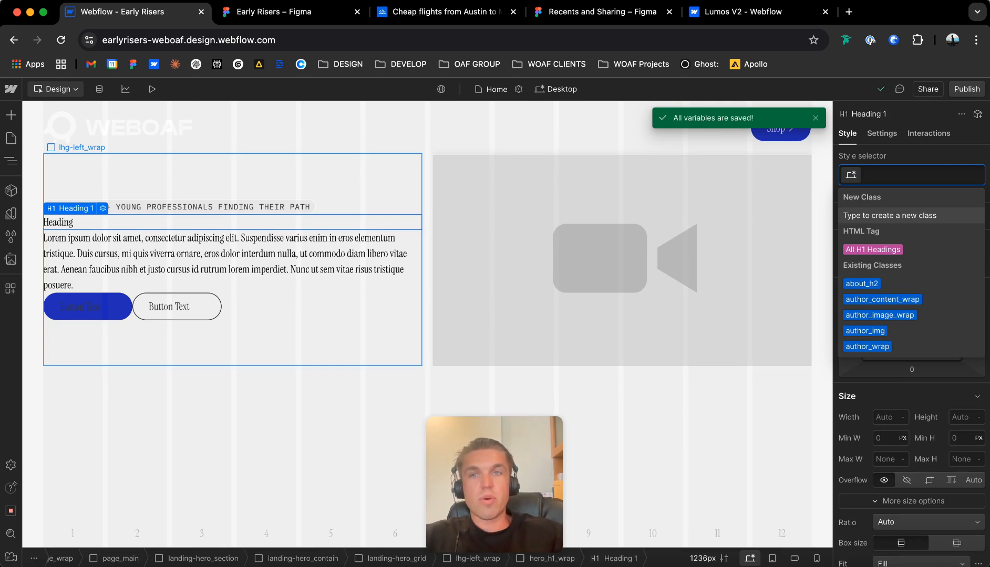
type("hero")
key("BackSpace")
key("BackSpace")
key("BackSpace")
key("BackSpace")
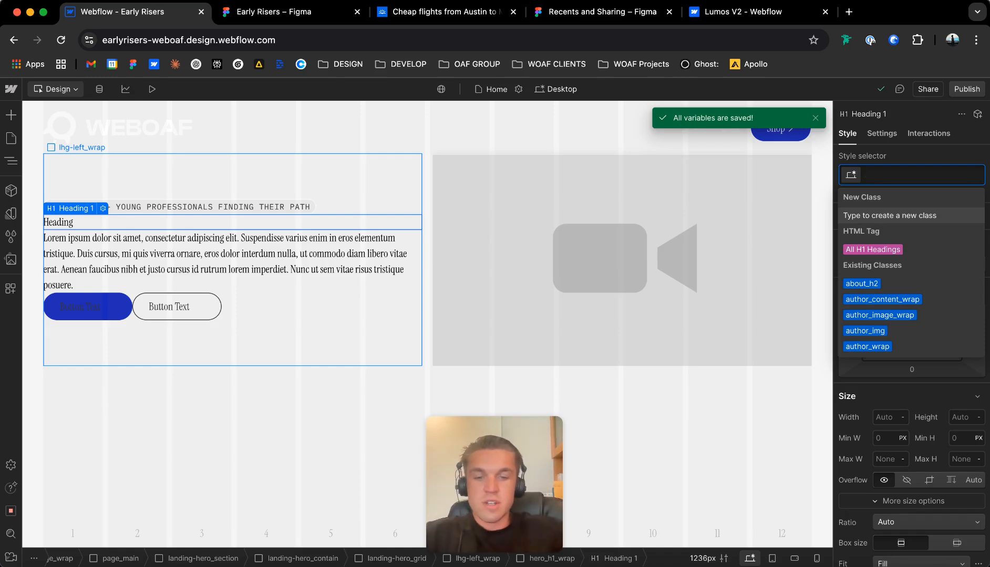
type("hero")
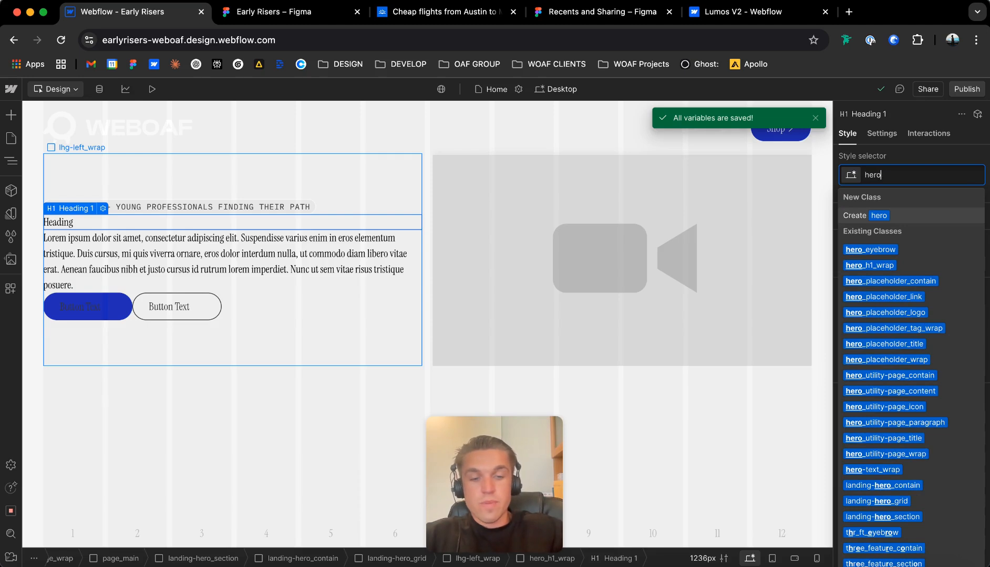
type("_h1")
key("Return")
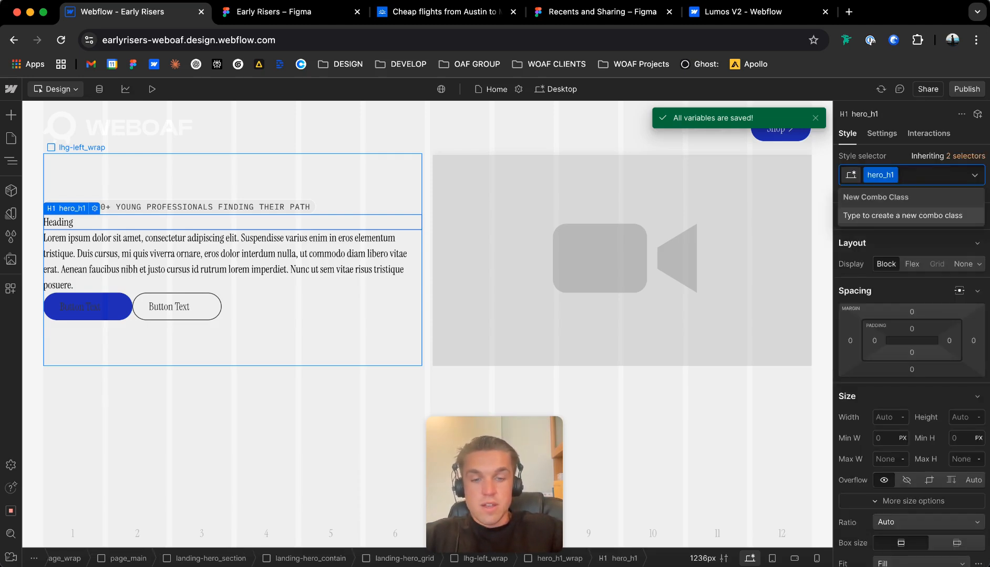
Add the u-text-h1 combo class to the hero_h1 heading.
type("u-text-h1")
key("Return")
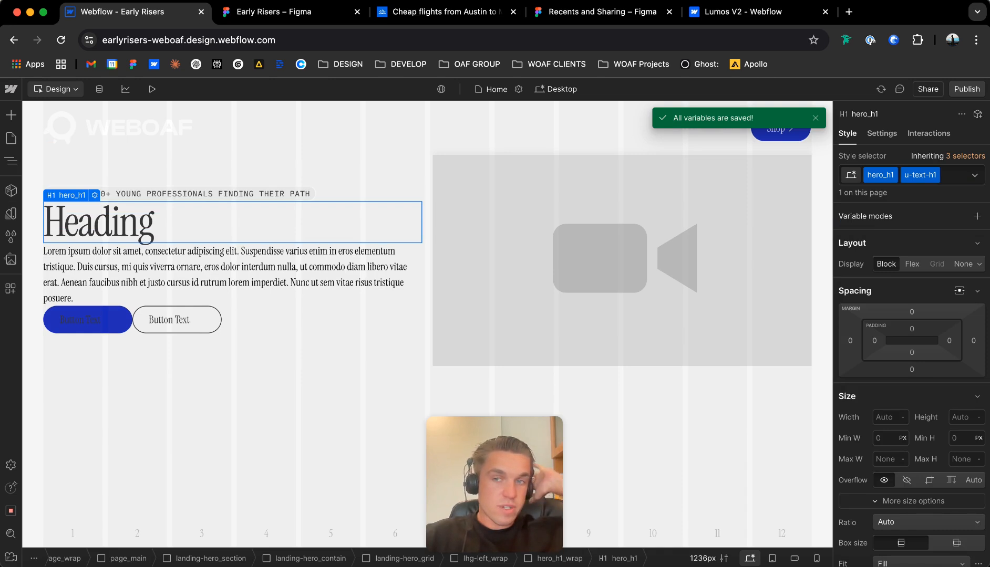
scroll(912, 399, "down", 6)
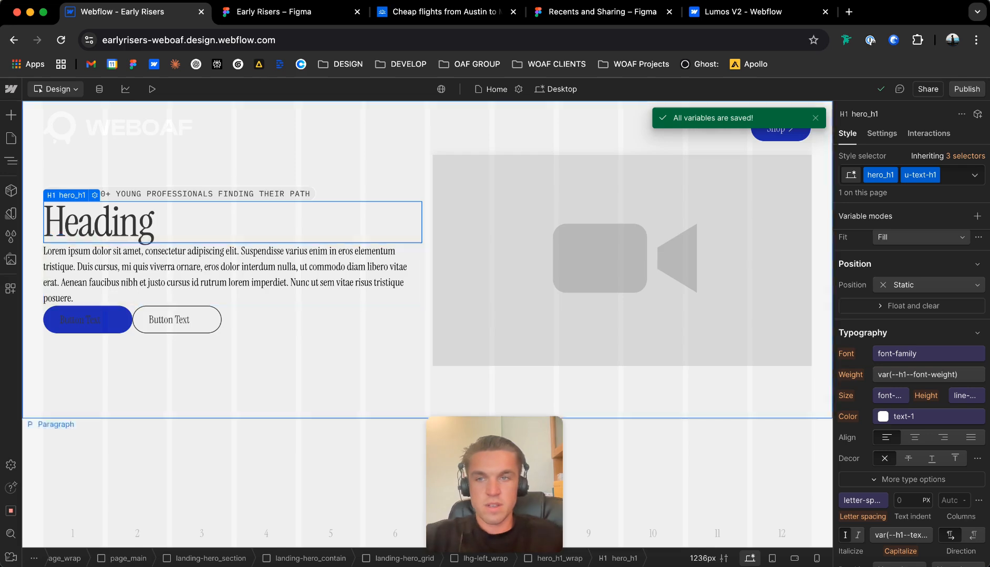
Replace the hero heading's placeholder with "Design Your Future, Not Just Your Career" copied from the Figma design.
double_click(138, 221)
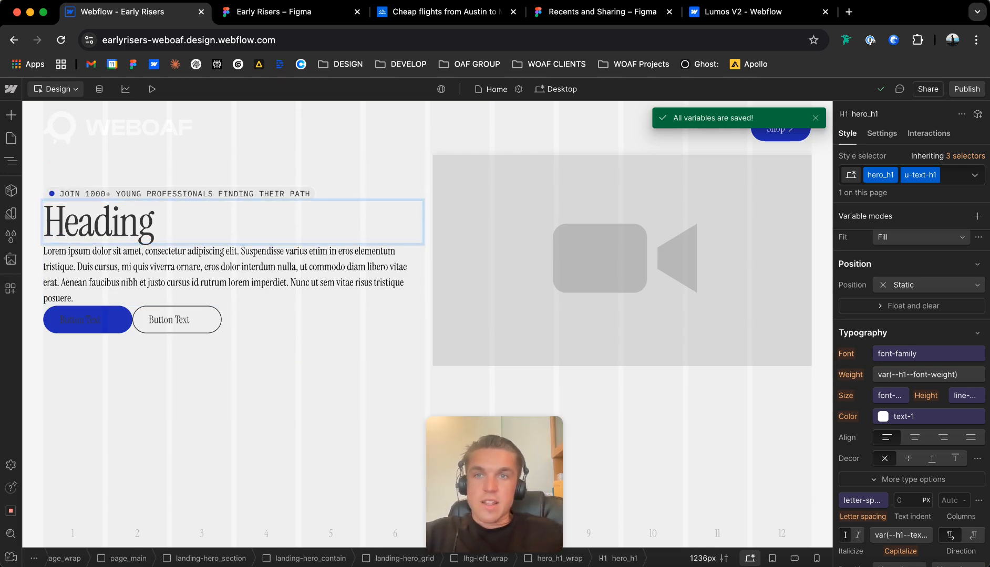
left_click(273, 11)
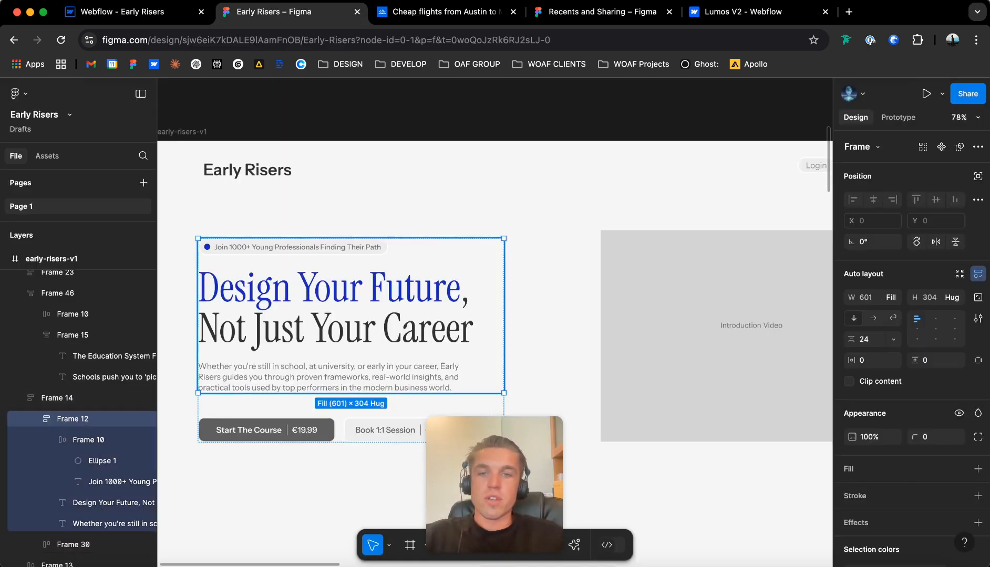
double_click(335, 309)
key("super+c")
left_click(131, 11)
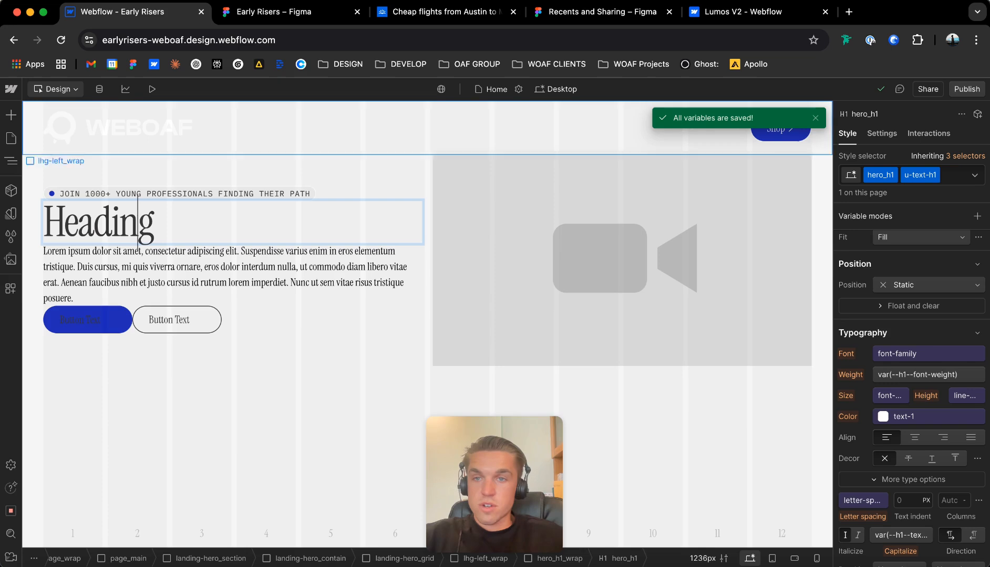
double_click(134, 221)
key("super+v")
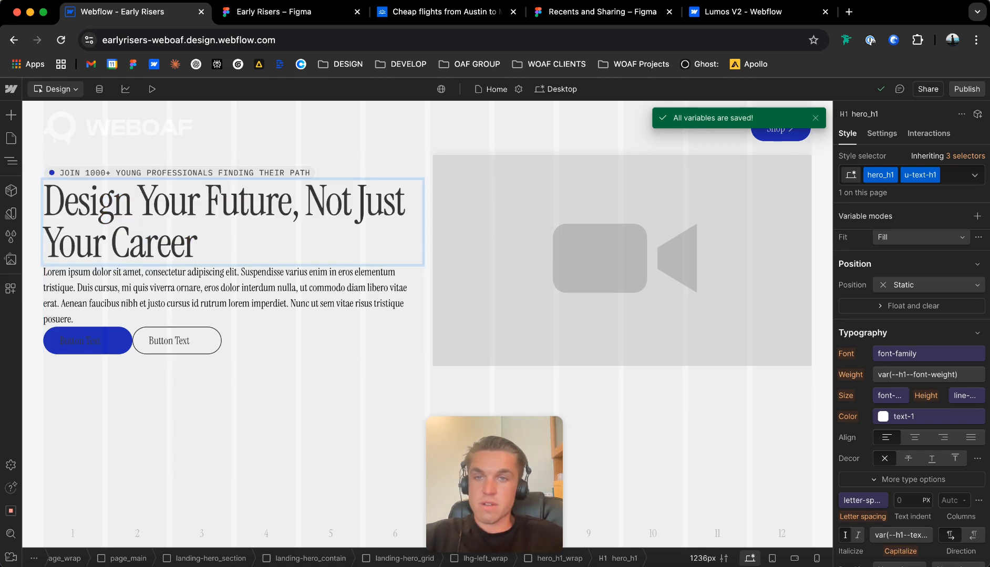
key("Escape")
Add a text-wrap custom property to the hero_h1 heading and set its value to balance.
scroll(911, 315, "down", 10)
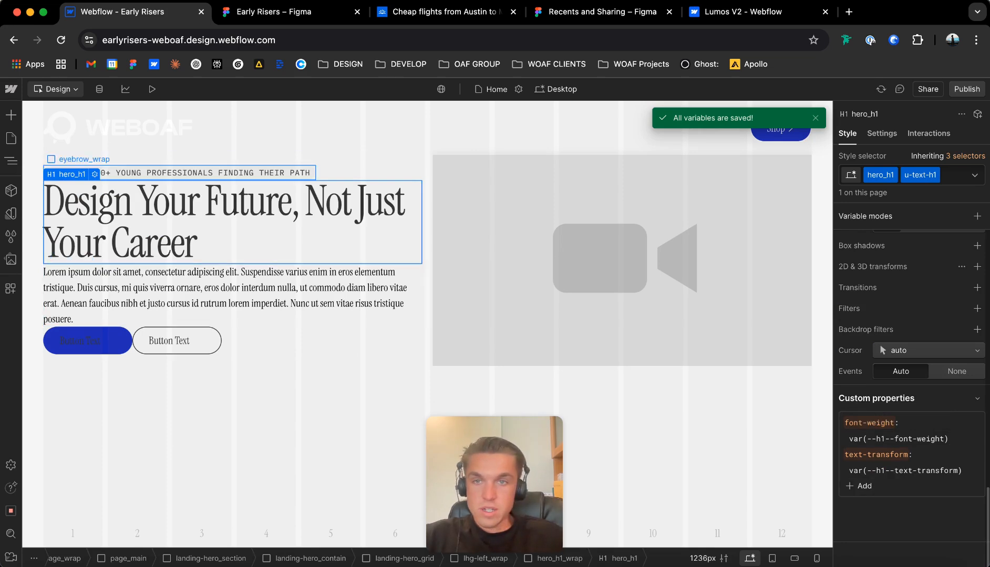
left_click(860, 486)
type("te")
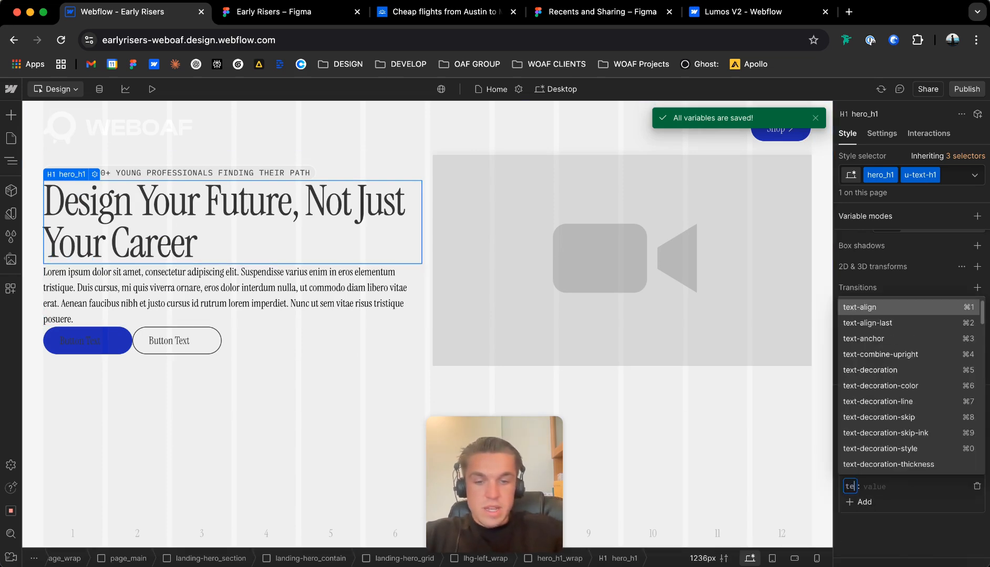
type("xt-wrap")
key("Return")
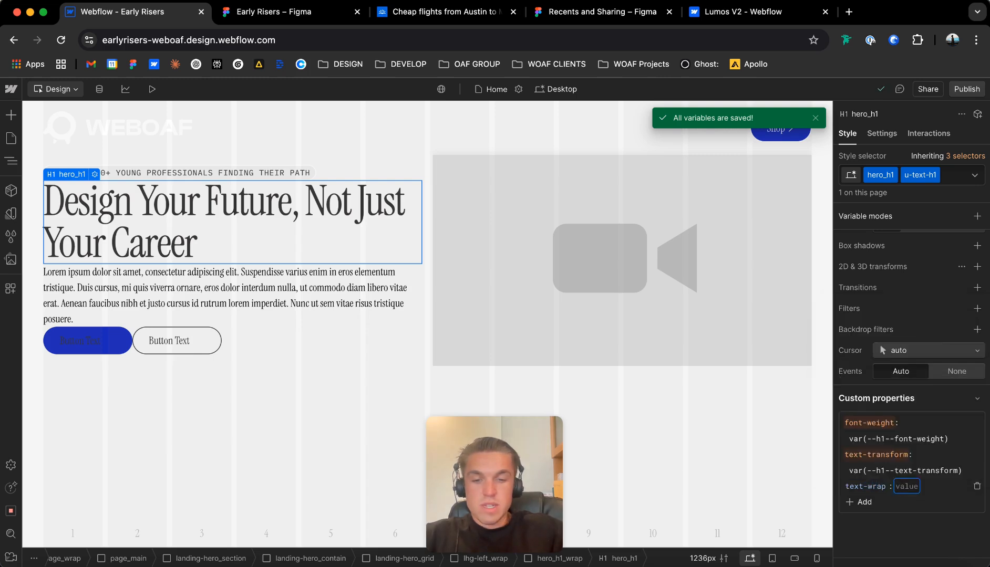
type("pretty")
key("Return")
left_click(909, 486)
type("balance")
key("Return")
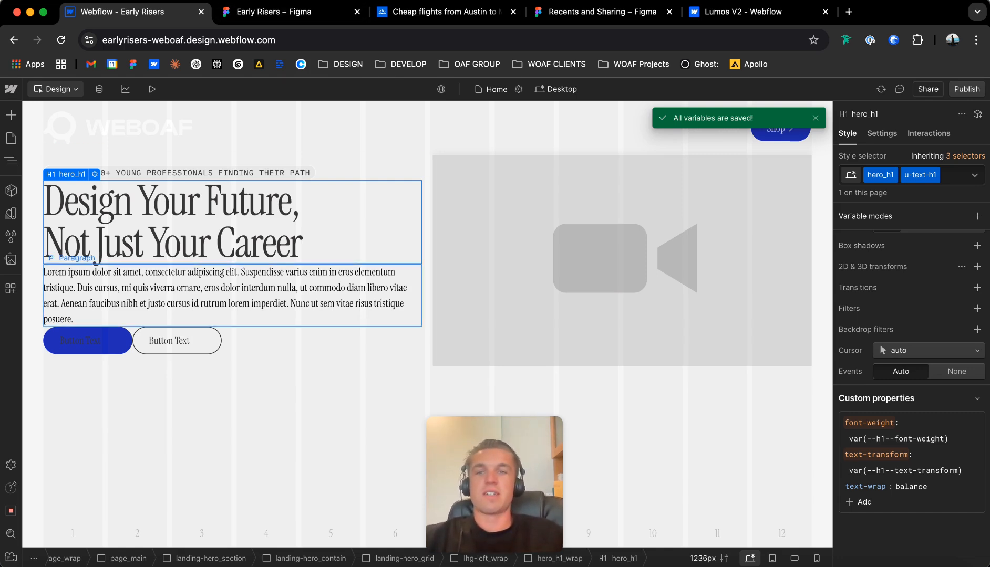
Replace the hero paragraph's placeholder with the "Whether you're still in school, at university, or early in your career" text copied from the Figma design.
left_click(95, 268)
left_click(173, 237)
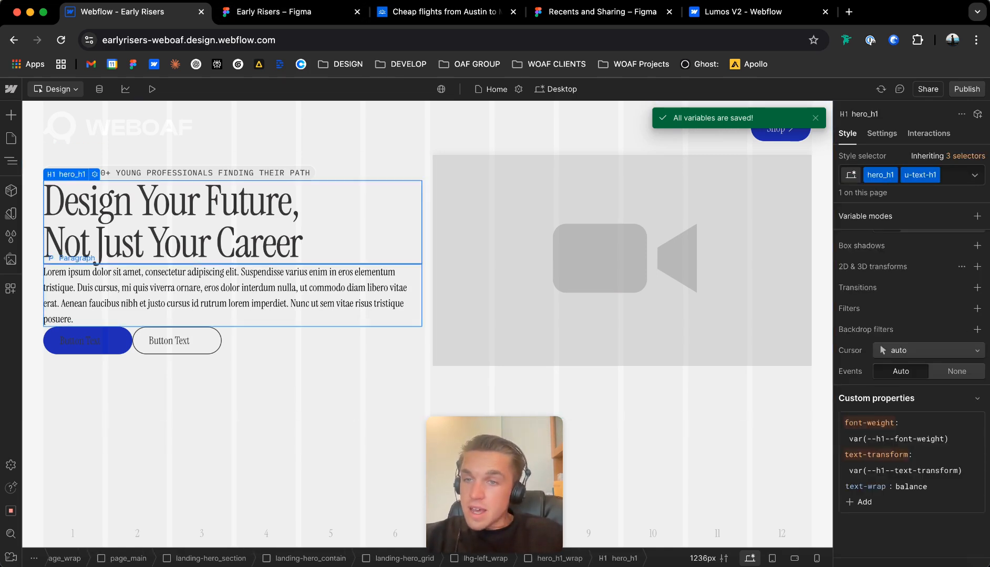
left_click(173, 288)
left_click(273, 11)
triple_click(279, 377)
key("super+c")
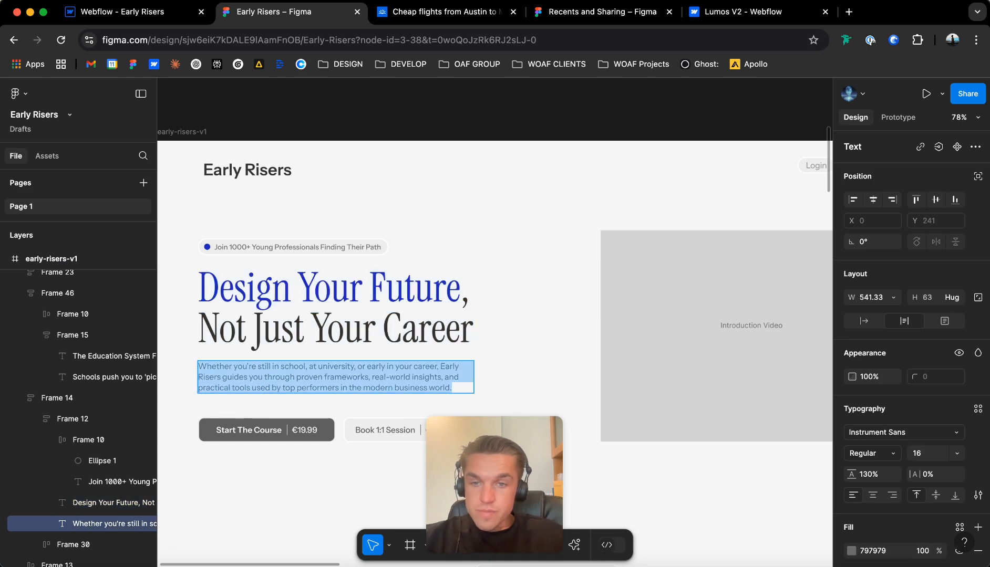
key("ctrl+shift+Tab")
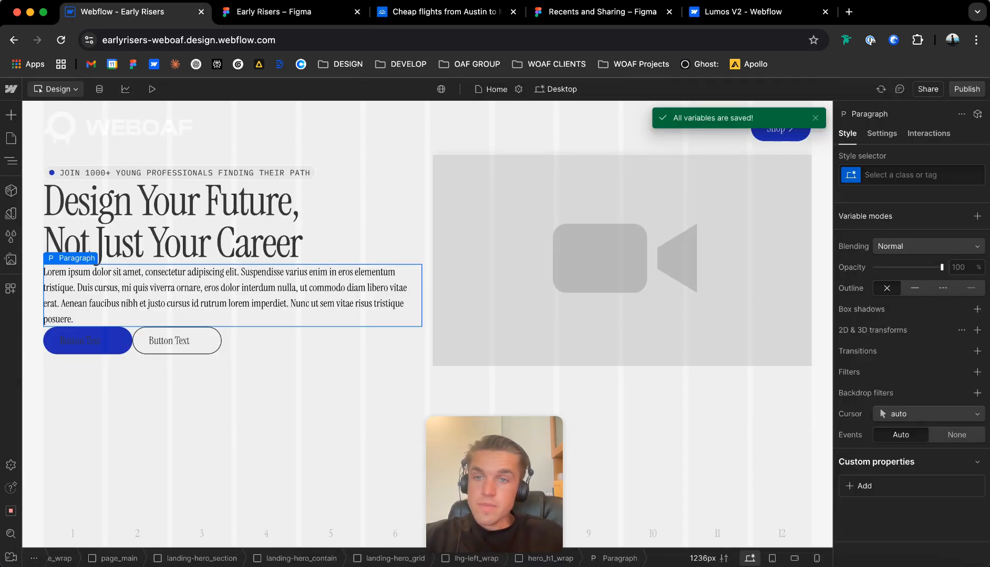
key("super+v")
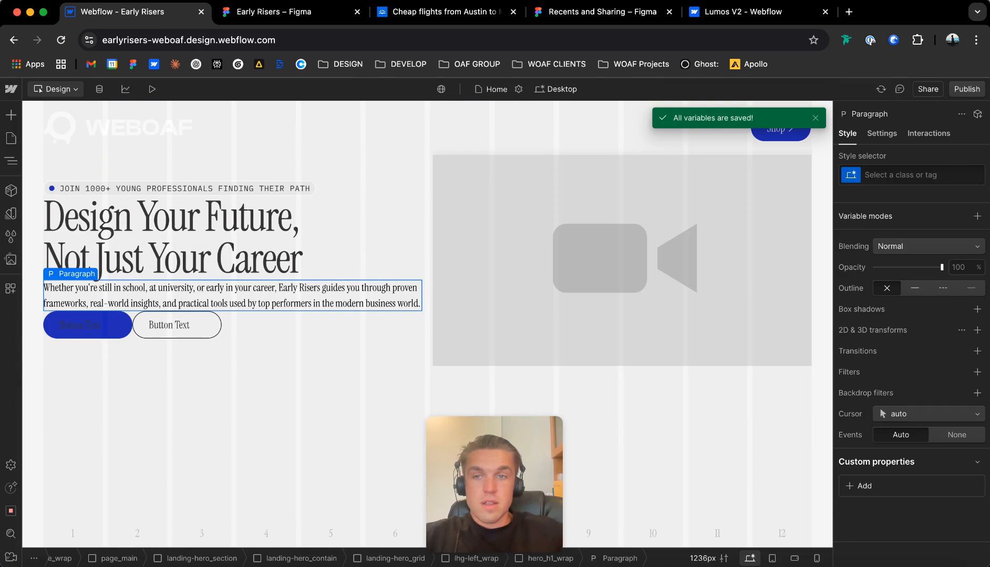
Give the hero paragraph a new class named home_hero_para.
key("super+Return")
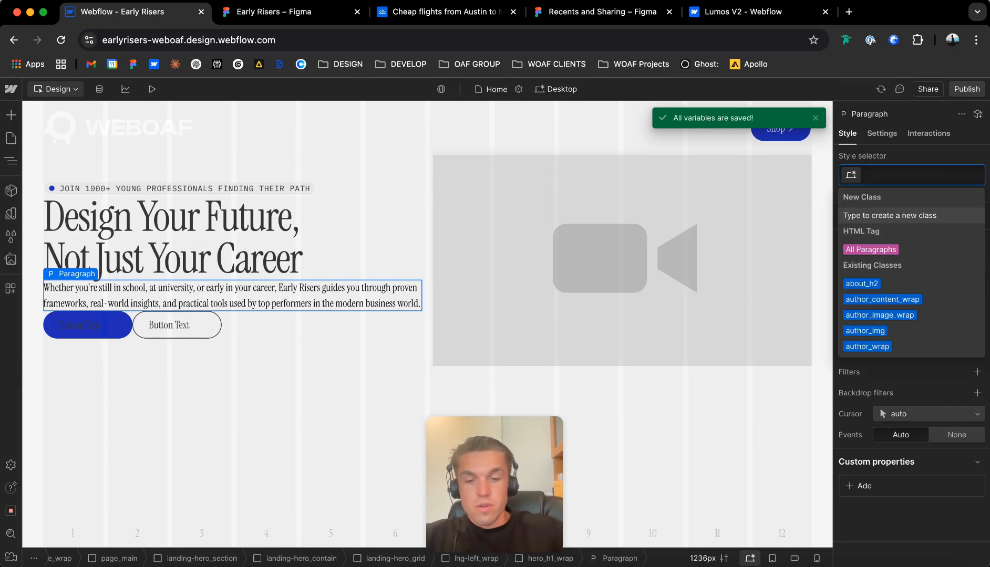
type("home_")
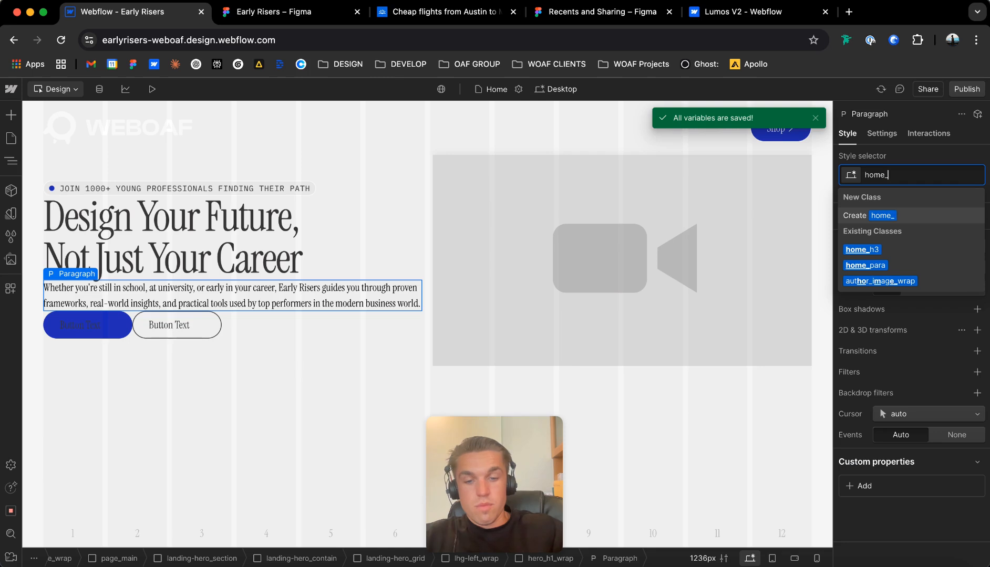
type("hero_para")
key("Return")
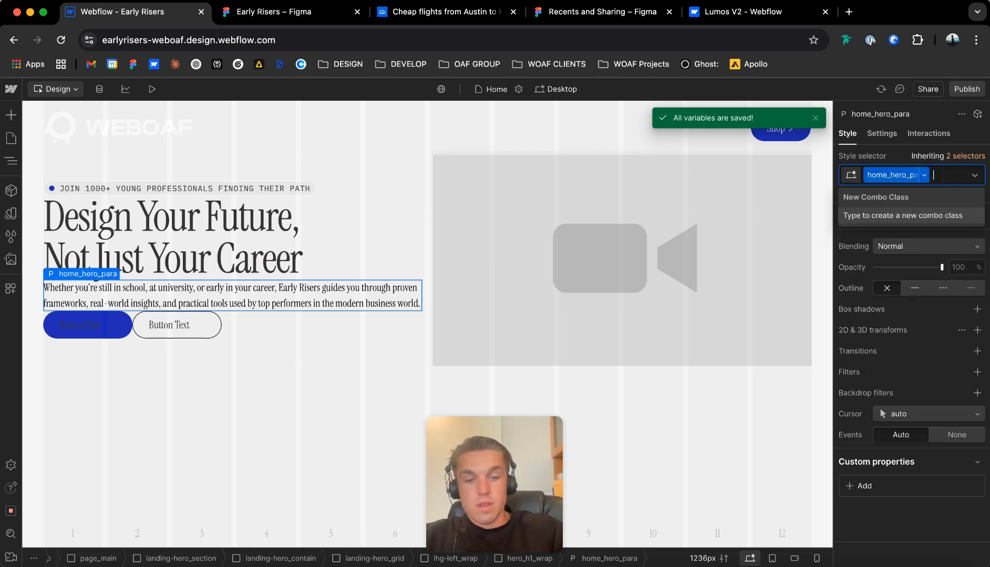
Add the u-text-main combo class to the home_hero_para paragraph.
type("u-text-")
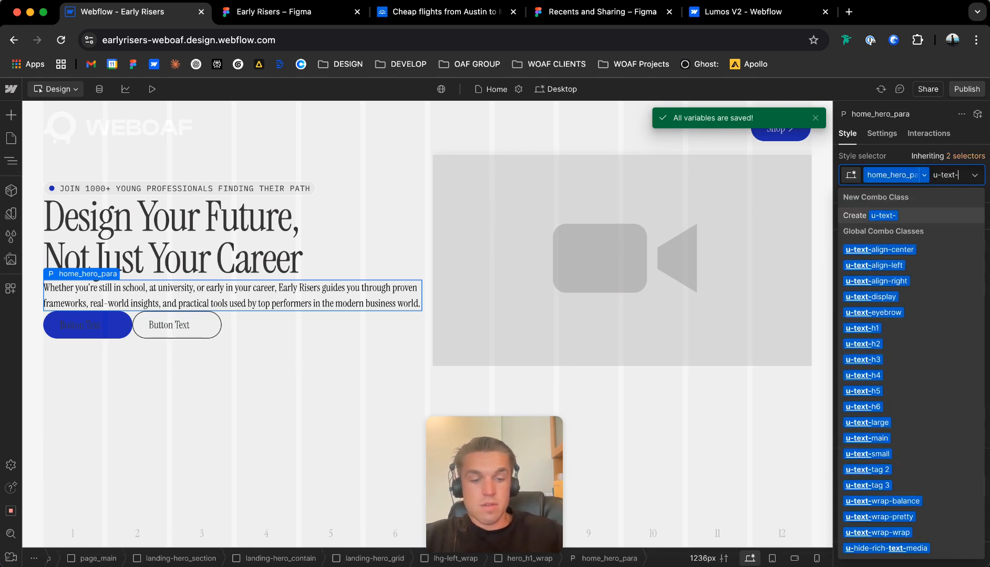
type("main")
key("Return")
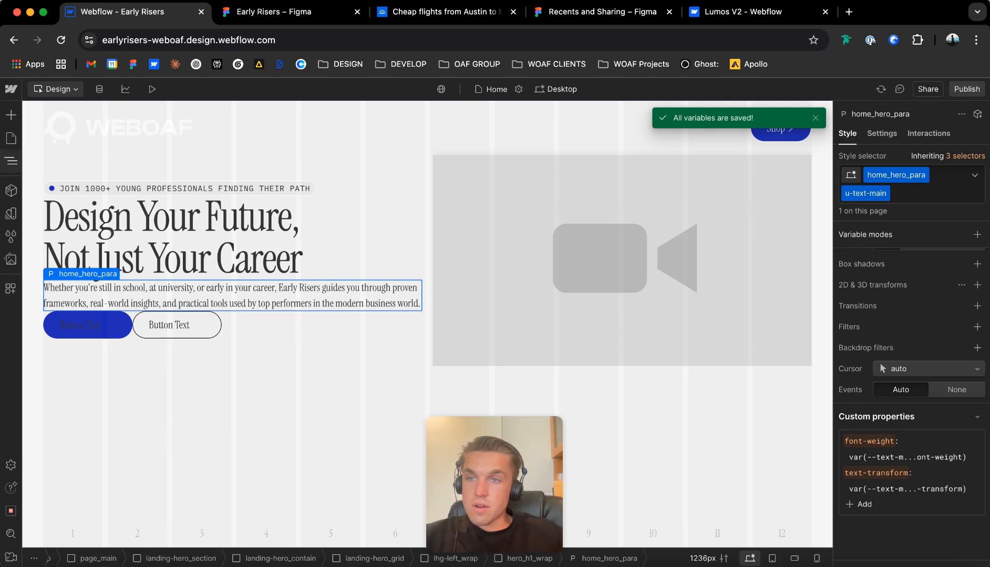
Open the Base collection of variables and examine the heading, text, eyebrow and font variable groups.
left_click(10, 213)
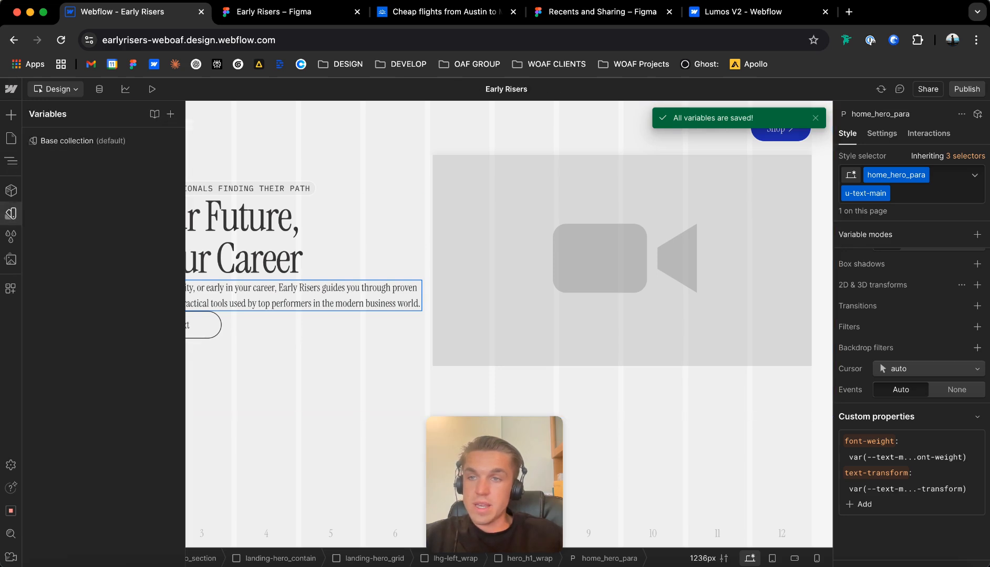
left_click(79, 140)
scroll(435, 368, "down", 10)
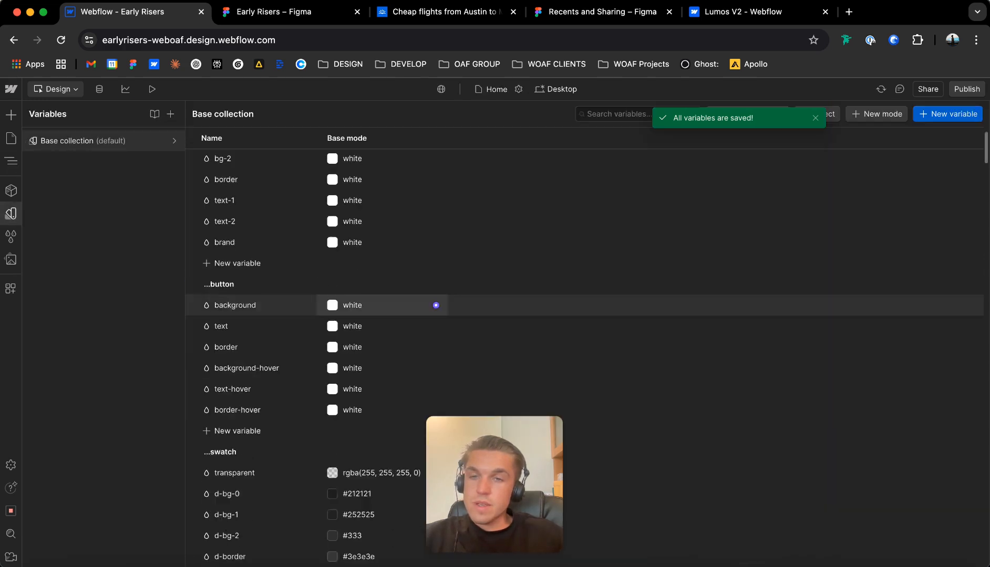
scroll(436, 397, "down", 15)
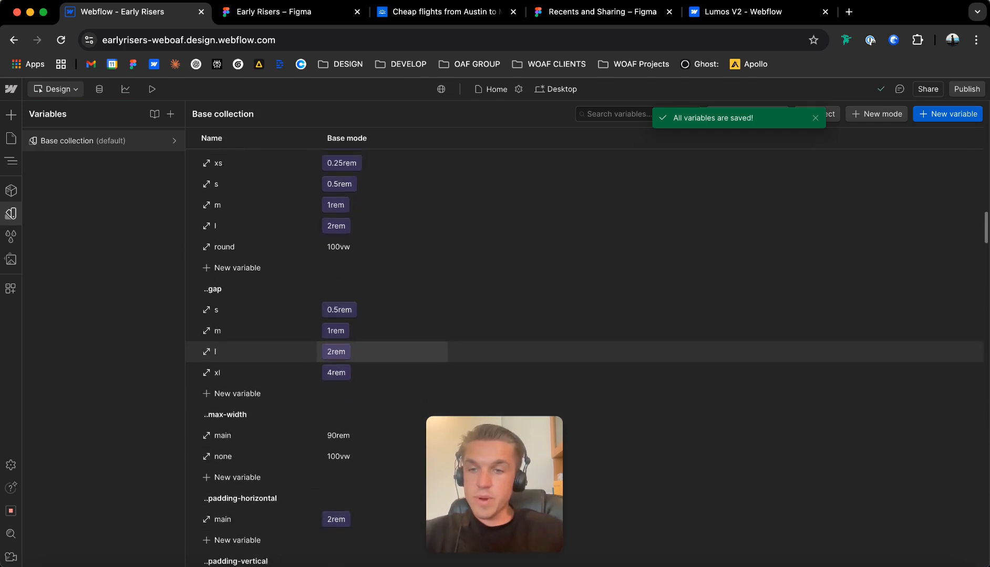
scroll(435, 415, "down", 10)
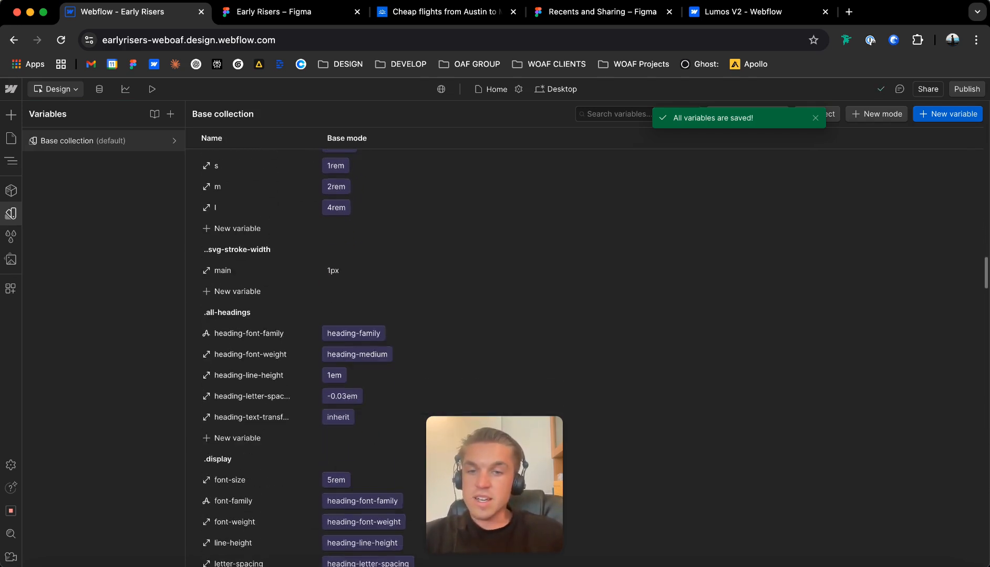
scroll(436, 242, "down", 10)
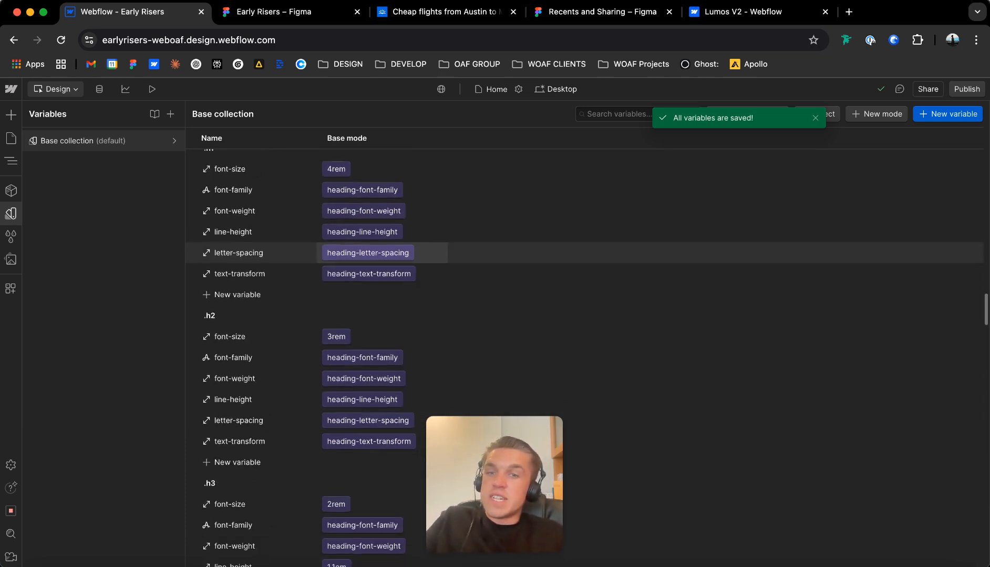
scroll(435, 266, "down", 15)
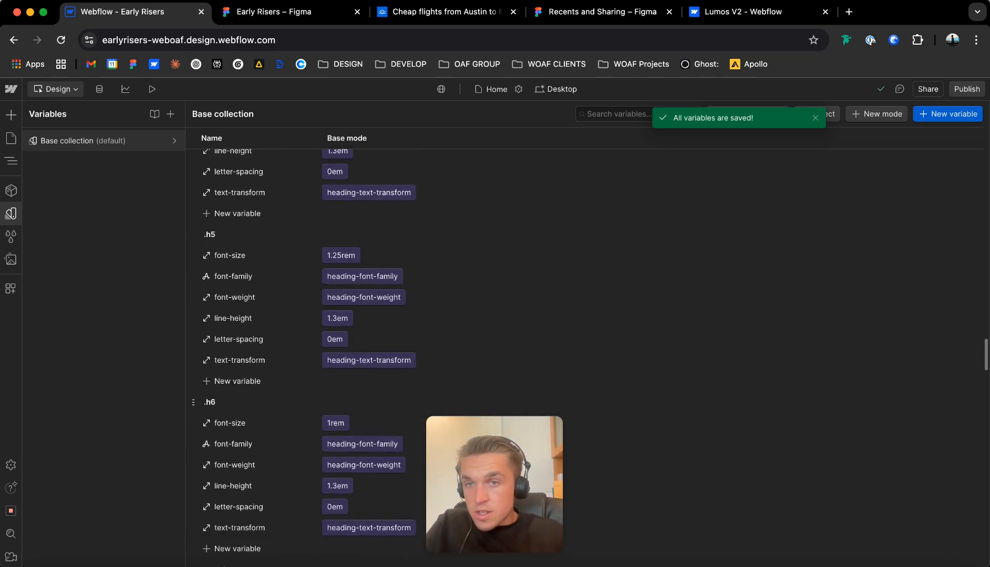
scroll(436, 266, "down", 5)
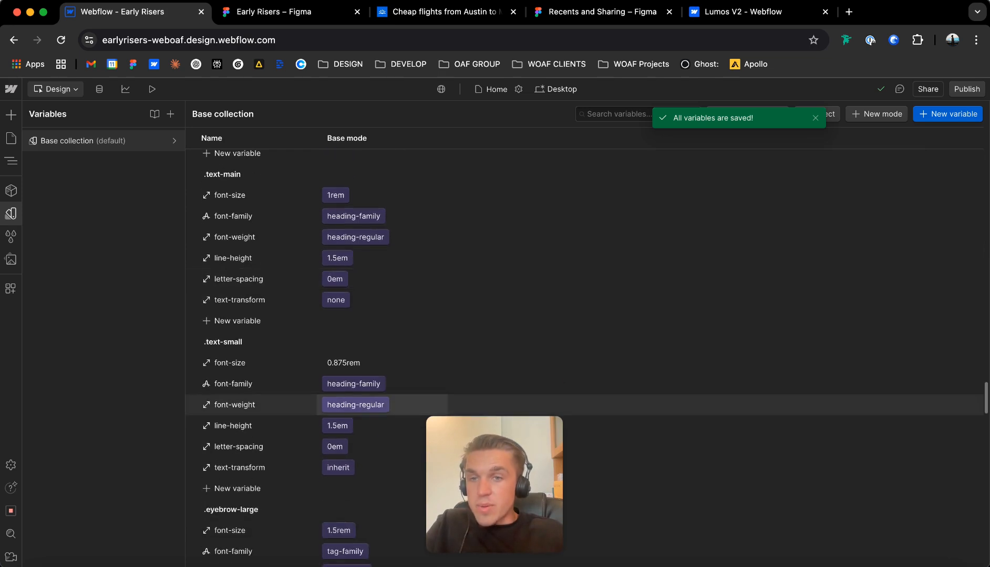
scroll(435, 317, "down", 10)
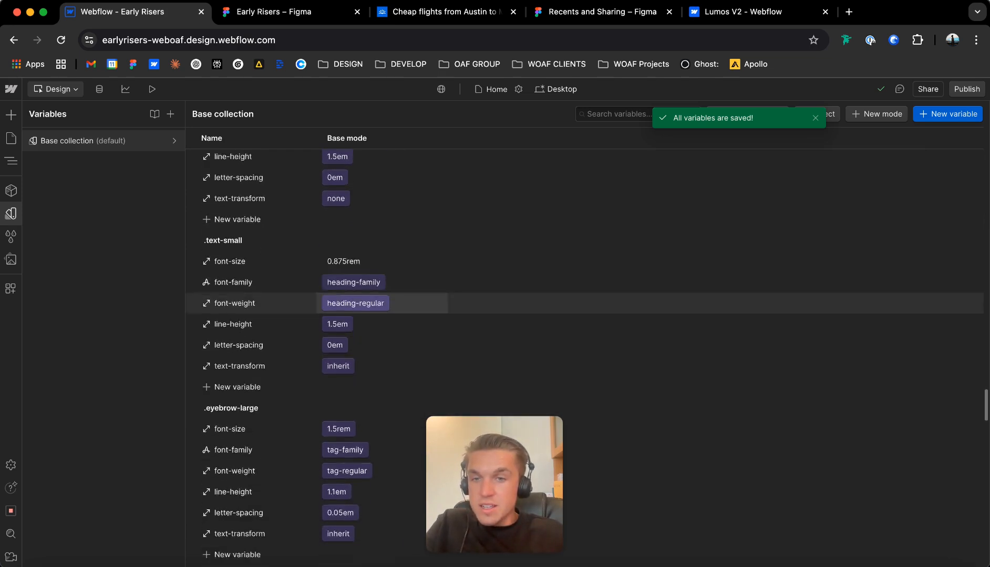
scroll(436, 317, "down", 10)
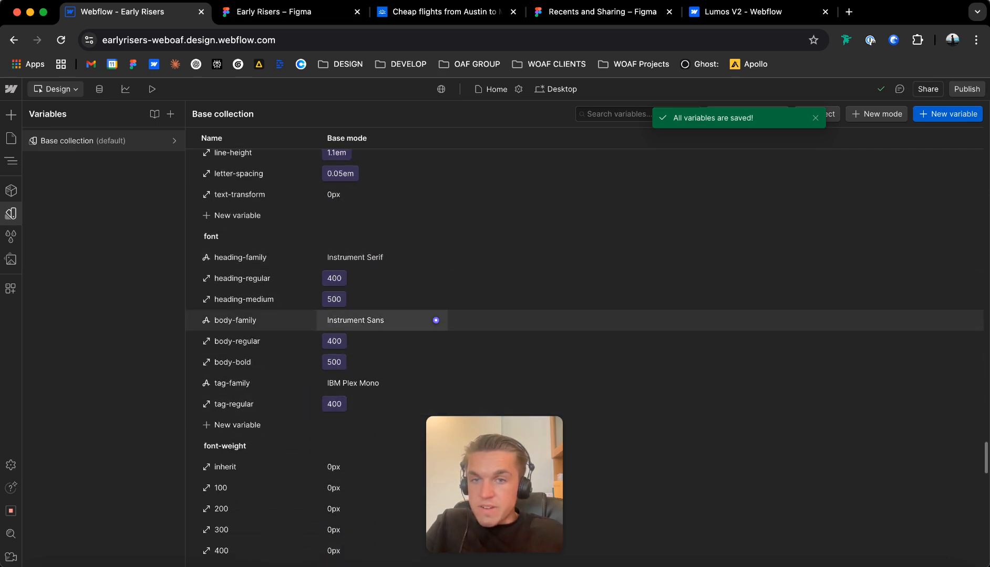
Check the body-family font variable and review the font settings of the .text-large, .text-main and .text-small groups.
left_click(370, 319)
left_click(370, 282)
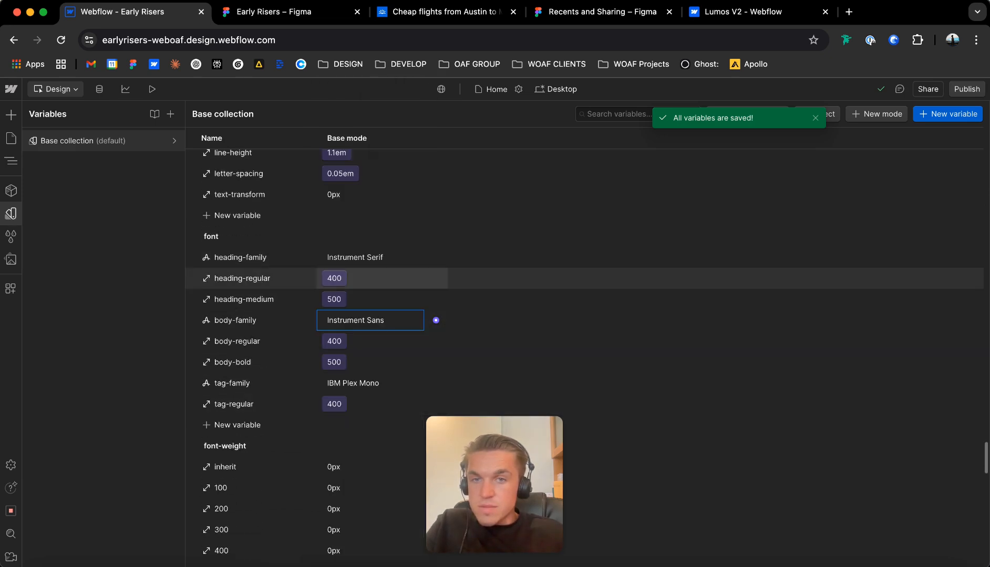
scroll(436, 258, "up", 8)
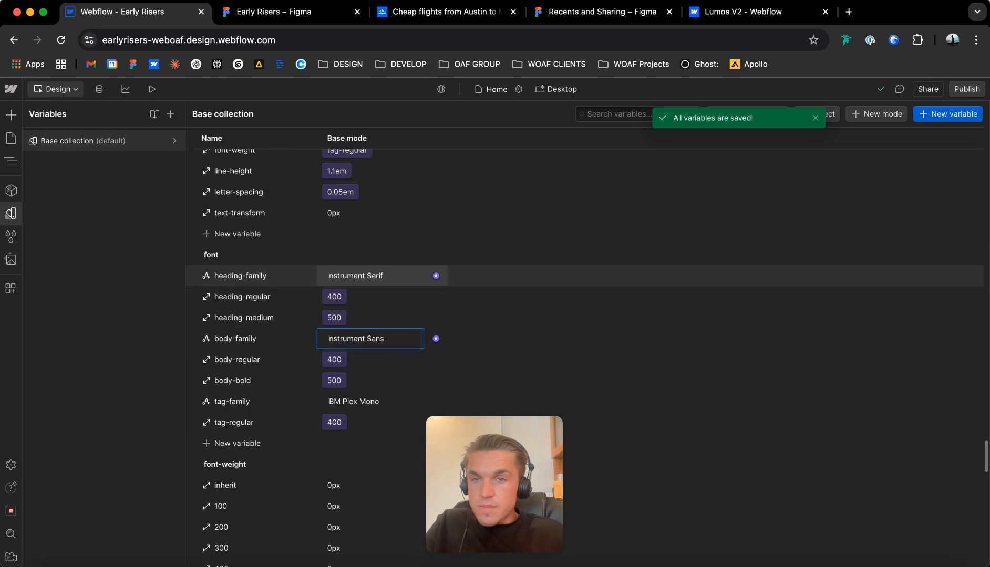
scroll(436, 257, "up", 20)
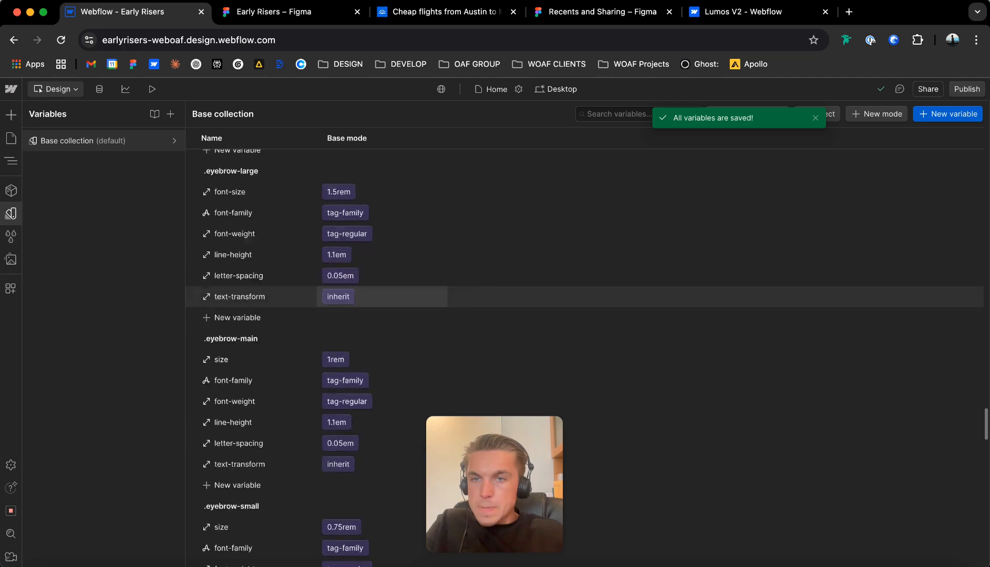
scroll(493, 446, "up", 12)
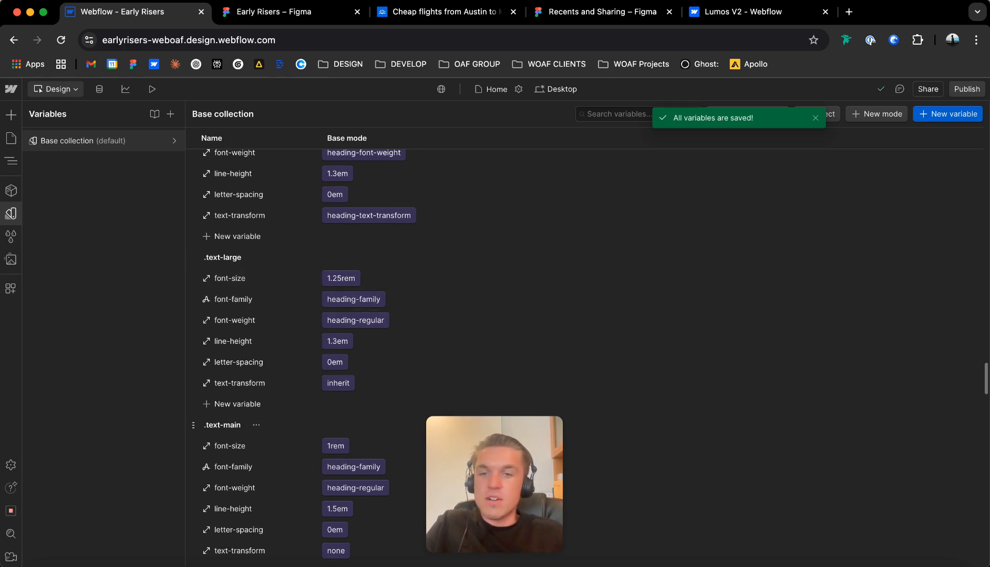
scroll(231, 423, "down", 7)
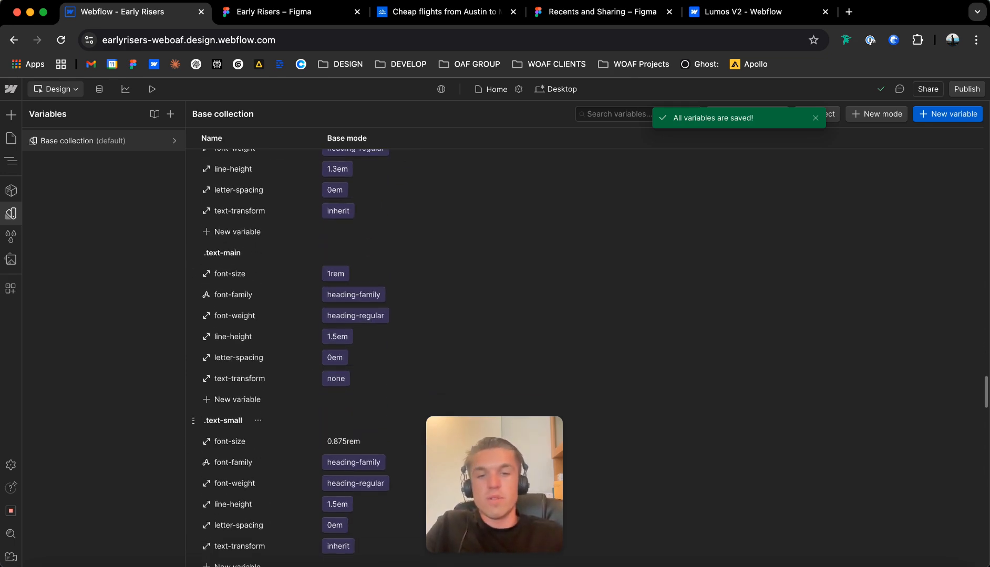
scroll(231, 326, "up", 4)
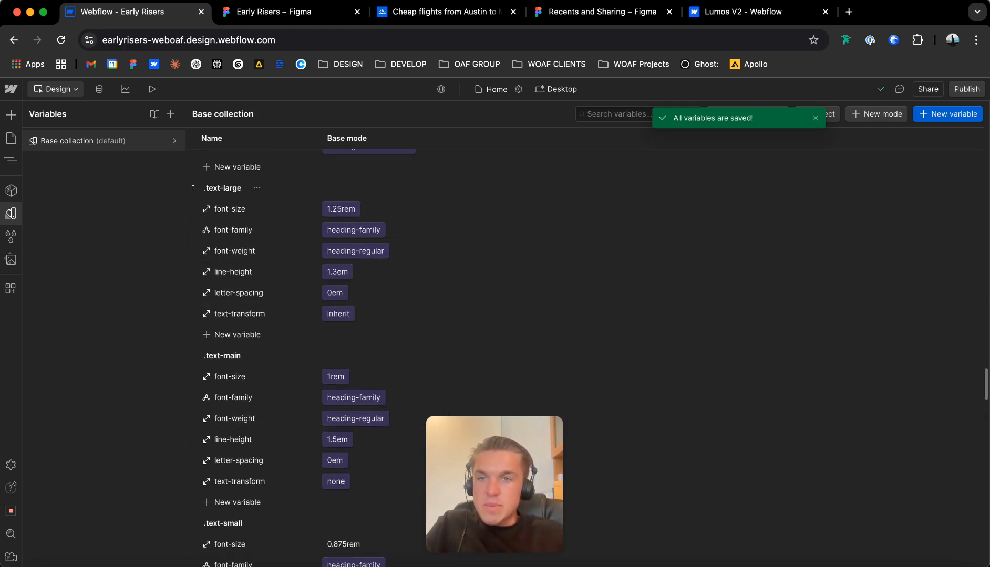
left_click(256, 188)
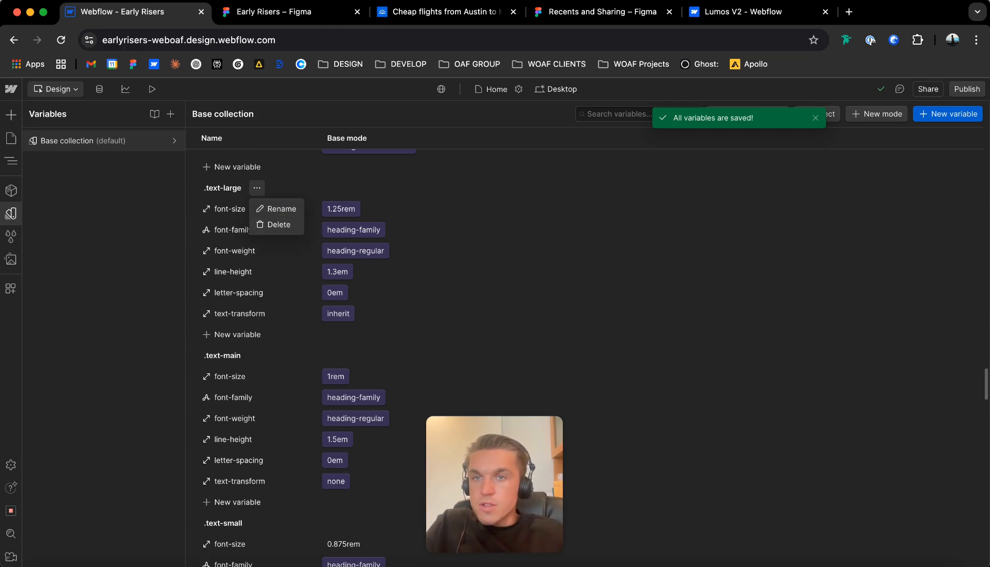
left_click(256, 188)
scroll(256, 209, "up", 6)
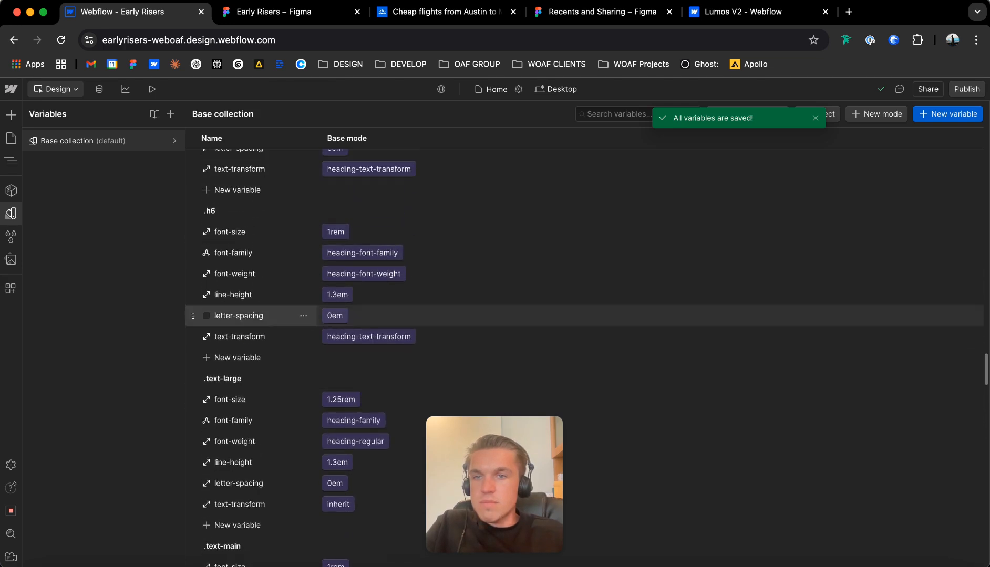
scroll(315, 315, "down", 4)
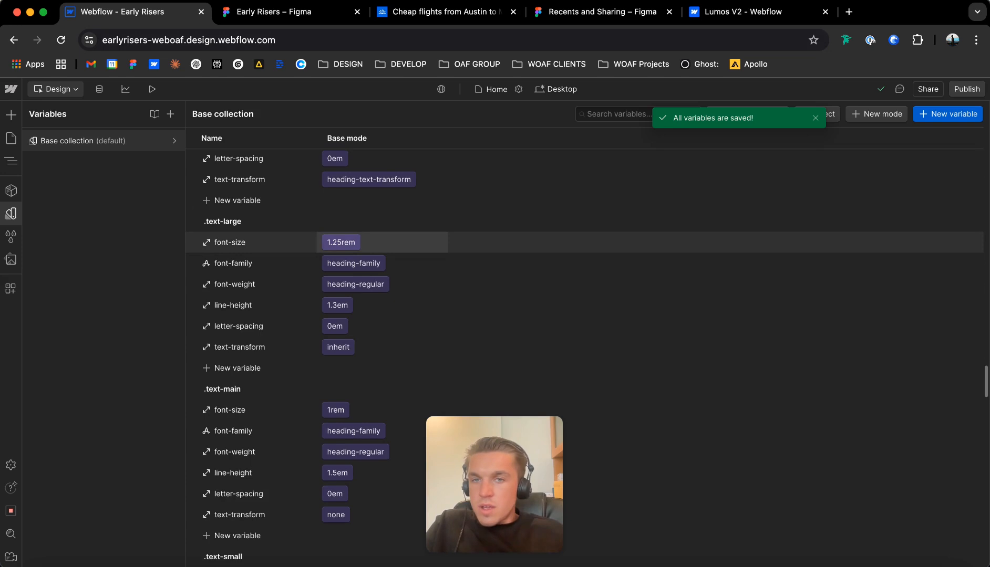
Link the .text-large group's font-family to body-family and its font-weight to body-regular.
left_click(353, 263)
scroll(379, 390, "down", 1)
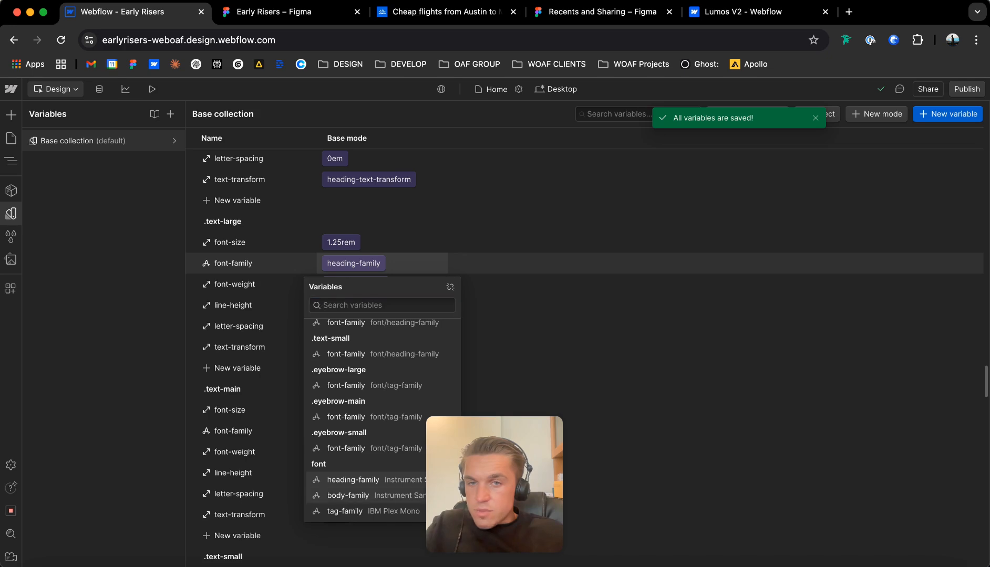
left_click(348, 495)
left_click(356, 284)
scroll(378, 421, "down", 1)
scroll(378, 431, "down", 3)
left_click(350, 448)
Link the .text-main group's font-family to body-family and its font-weight to body-regular.
scroll(357, 441, "down", 4)
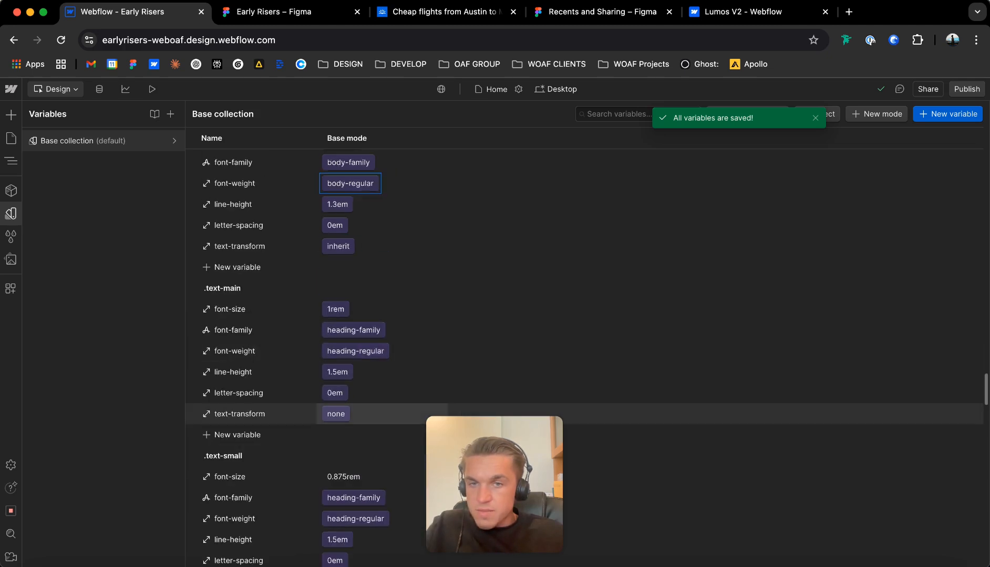
left_click(353, 241)
scroll(378, 394, "down", 2)
left_click(348, 473)
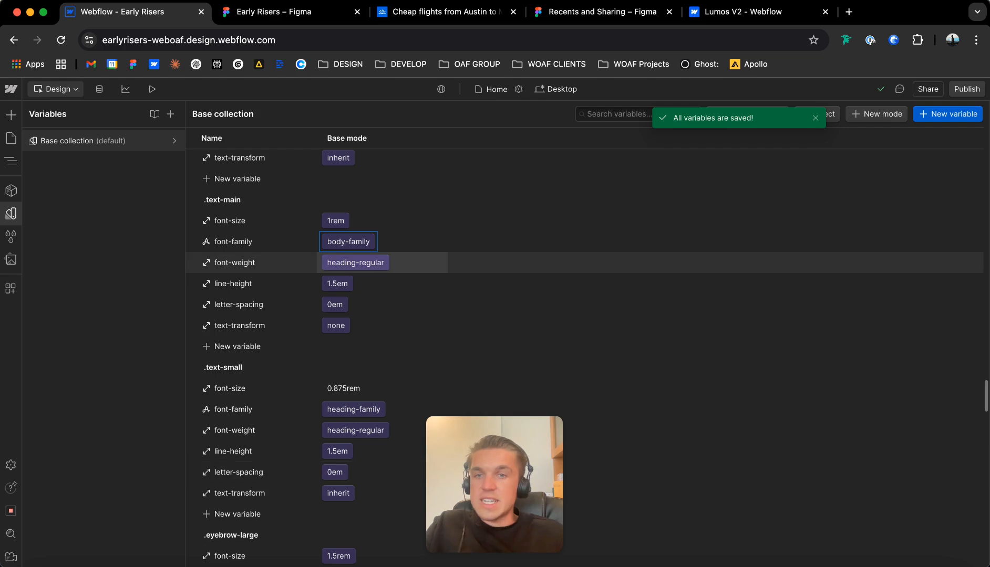
left_click(355, 263)
scroll(378, 410, "down", 4)
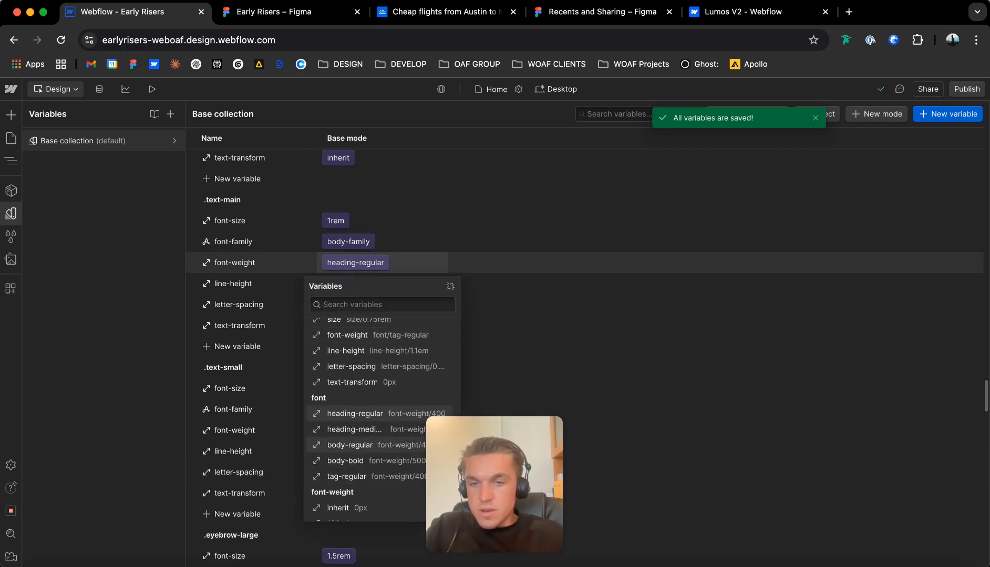
left_click(350, 445)
Link the .text-small group's font-family to body-family and open its font-weight link for editing.
scroll(368, 362, "down", 4)
left_click(353, 320)
scroll(525, 307, "down", 1)
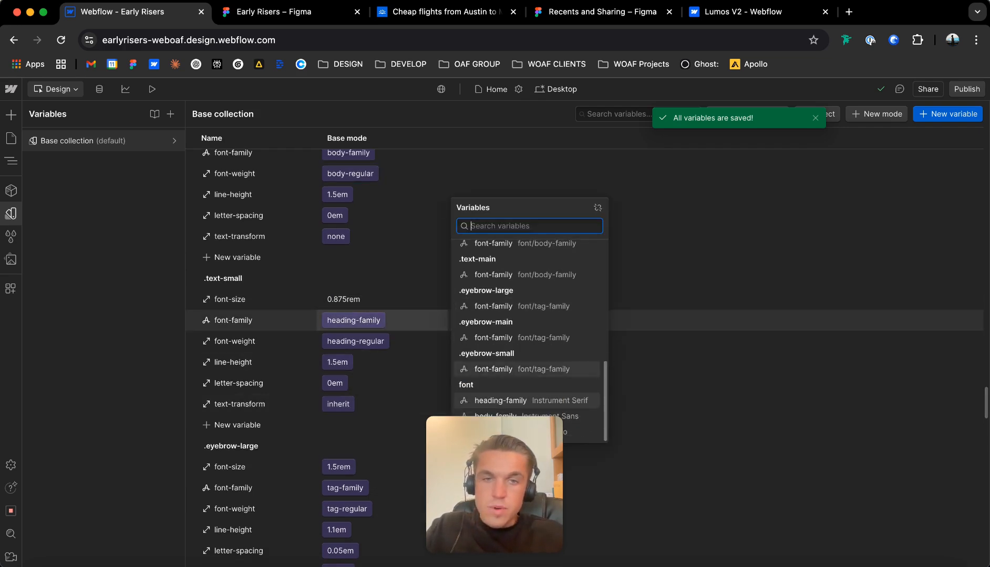
left_click_drag(507, 463, 95, 462)
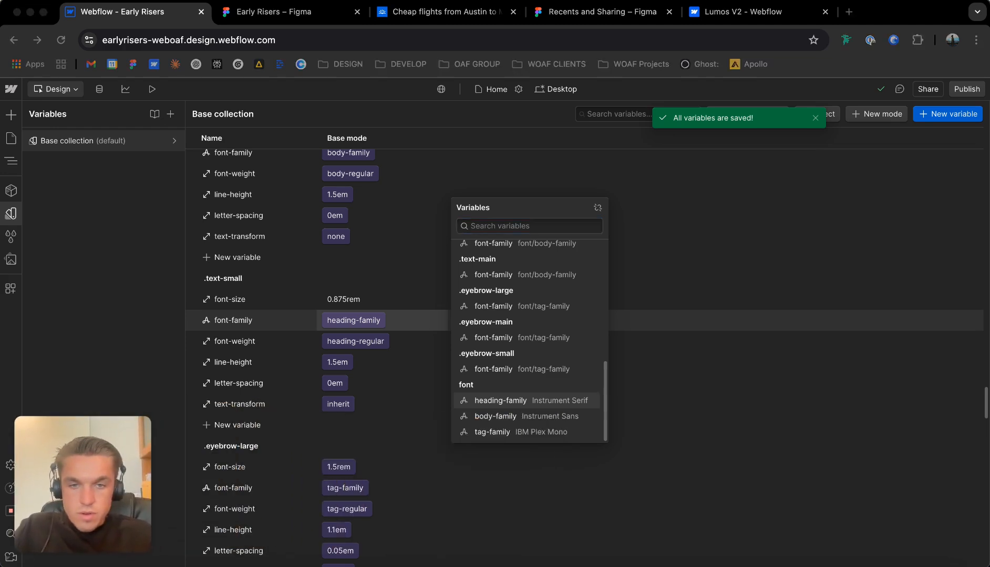
left_click(517, 417)
left_click(517, 416)
left_click(355, 341)
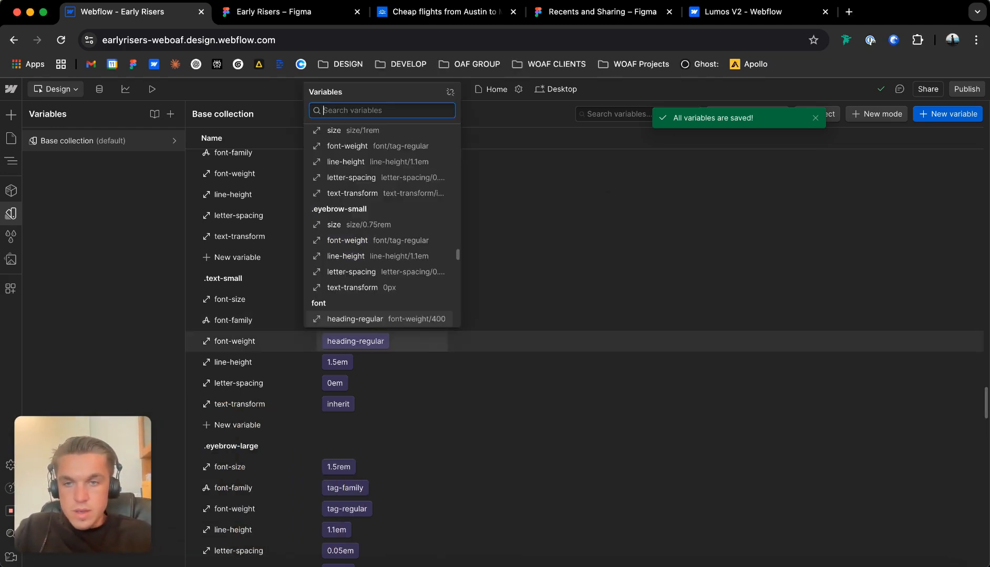
left_click(368, 249)
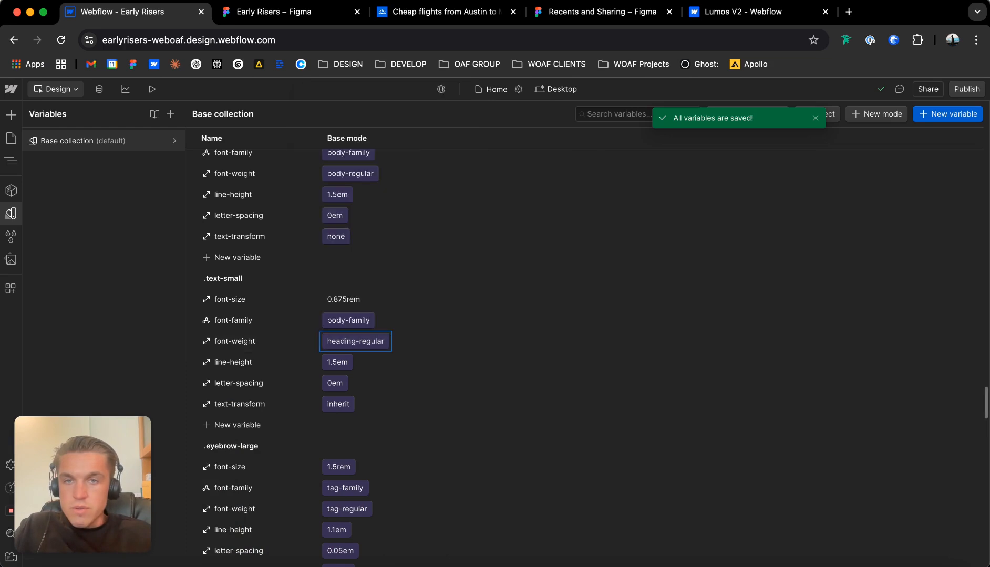
Review the heading and spacing variables in the Base collection, and return to the page to check the hero heading and paragraph.
scroll(368, 320, "up", 10)
scroll(525, 357, "up", 20)
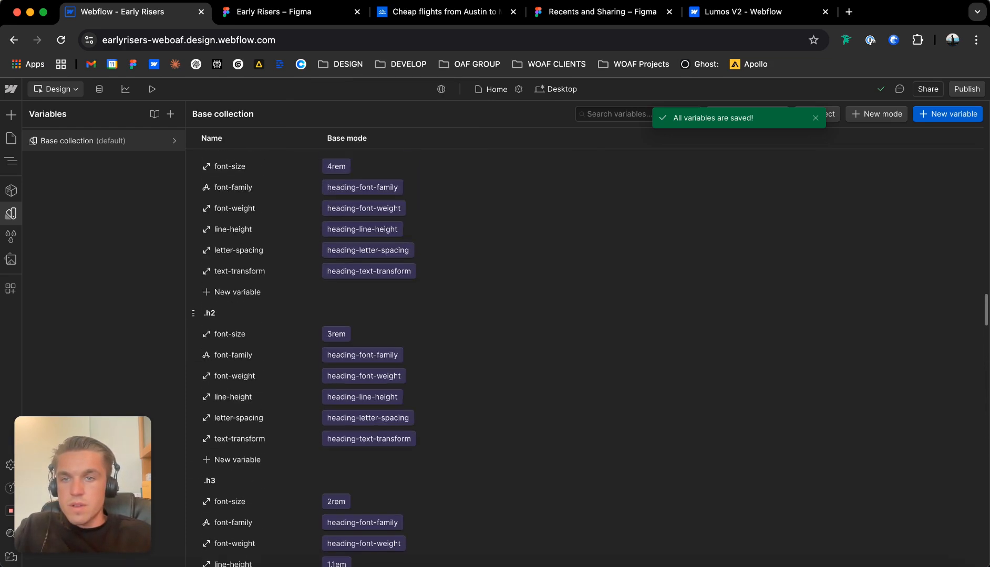
scroll(308, 358, "up", 10)
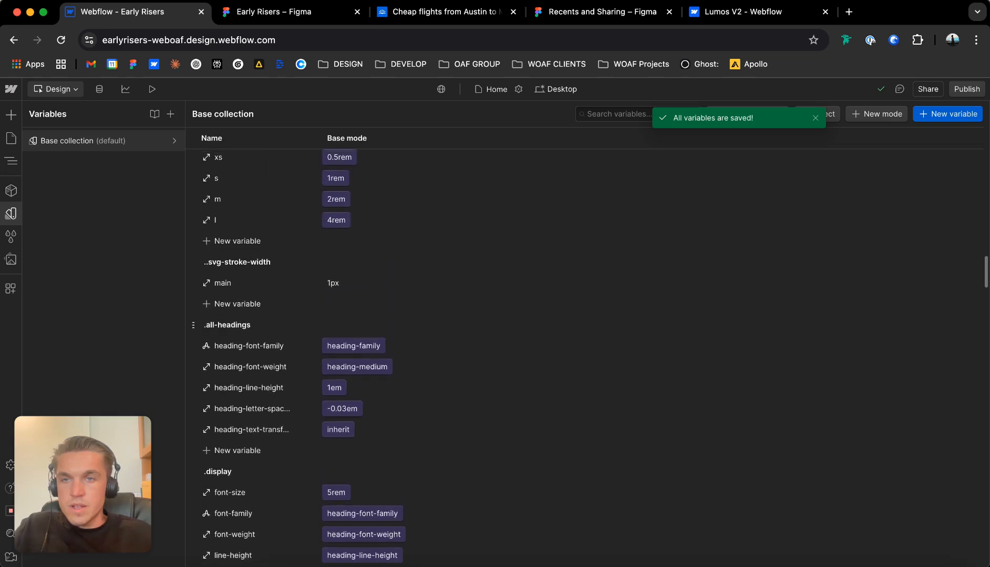
scroll(308, 358, "up", 5)
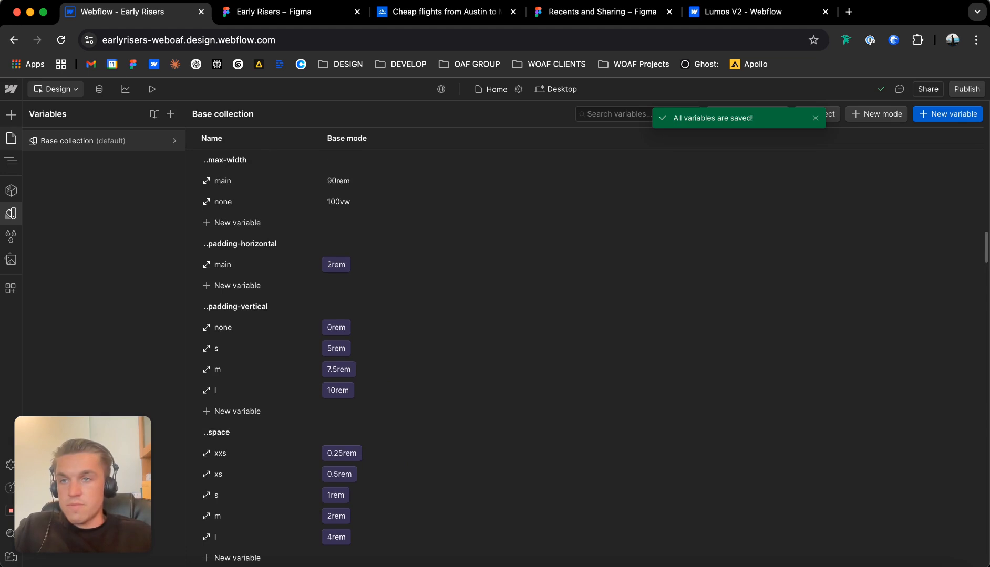
left_click(11, 138)
left_click(236, 232)
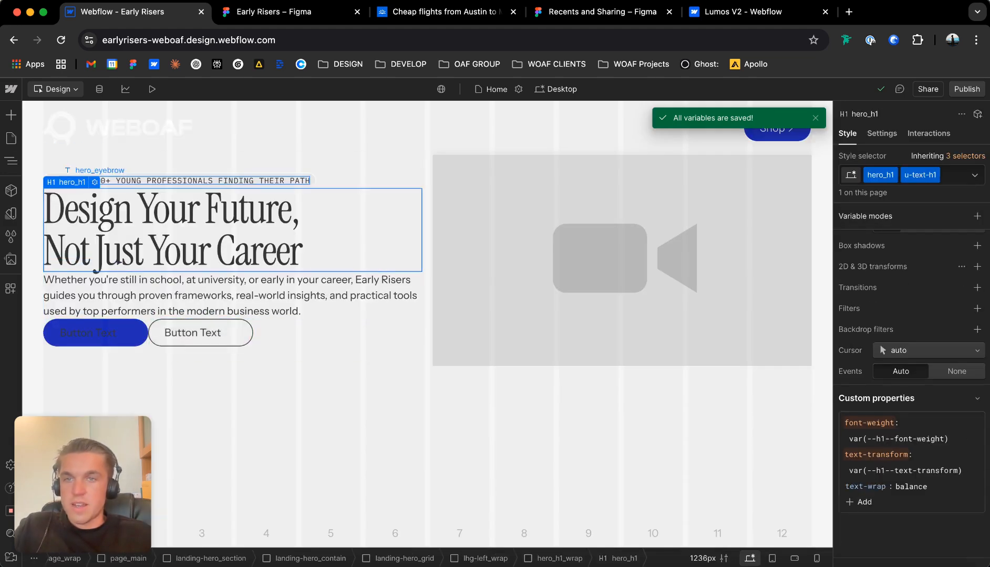
left_click(97, 278)
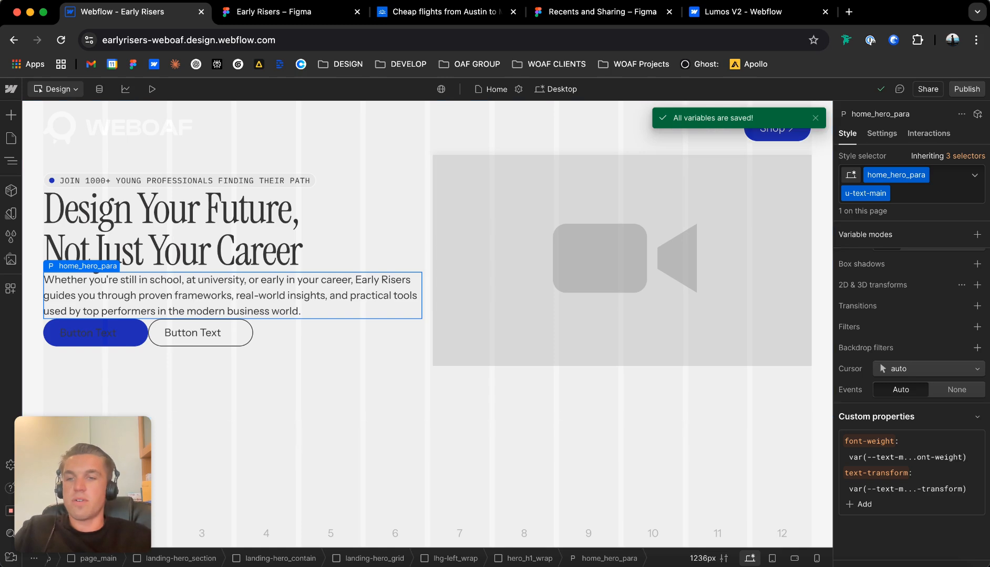
left_click_drag(82, 484, 910, 477)
left_click(232, 231)
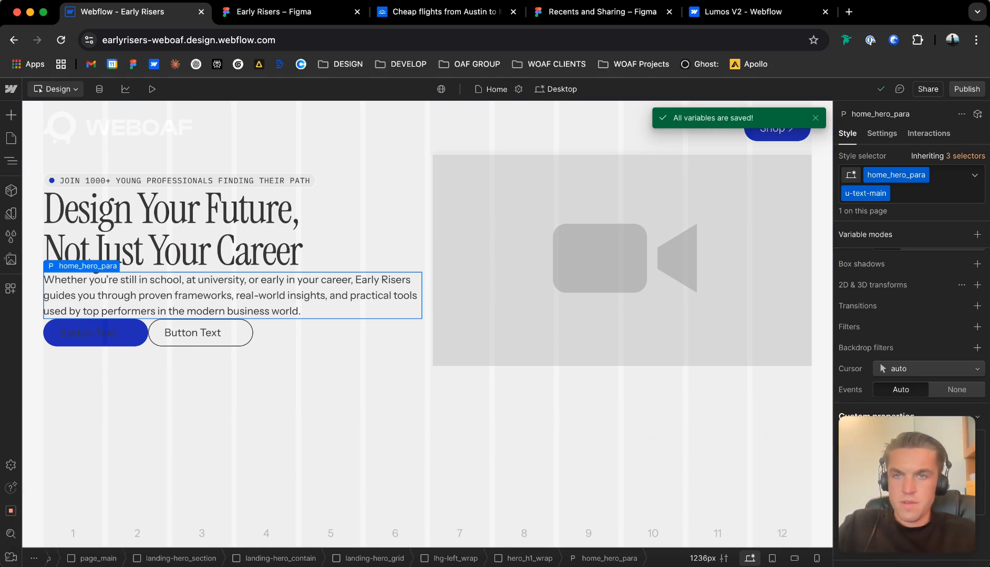
Select the lhg-left_wrap block and inspect its flex layout settings and its child wrappers in the element tree.
left_click(200, 333)
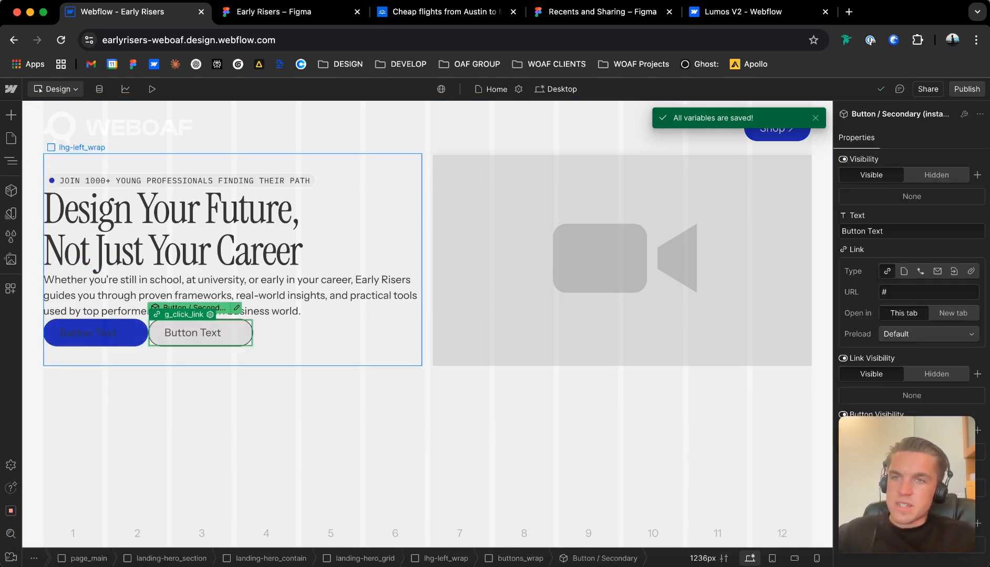
left_click(337, 347)
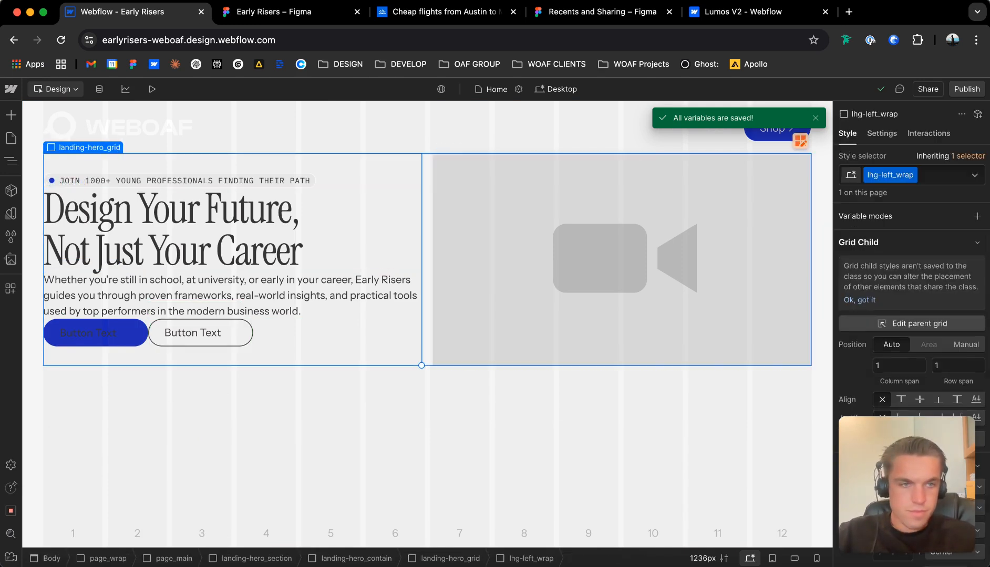
scroll(893, 323, "down", 4)
scroll(922, 315, "down", 3)
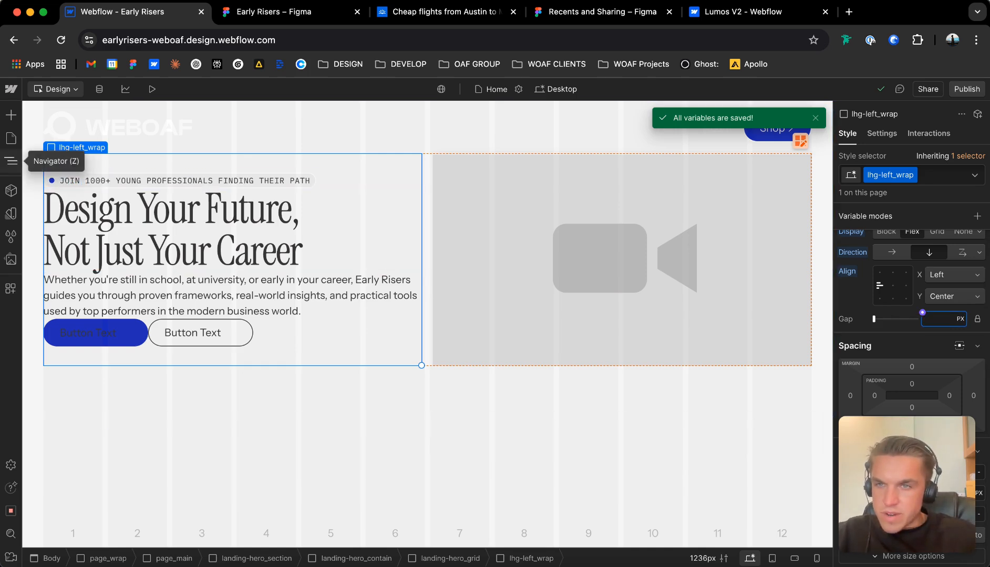
left_click(11, 161)
left_click(79, 404)
left_click(79, 420)
left_click(79, 435)
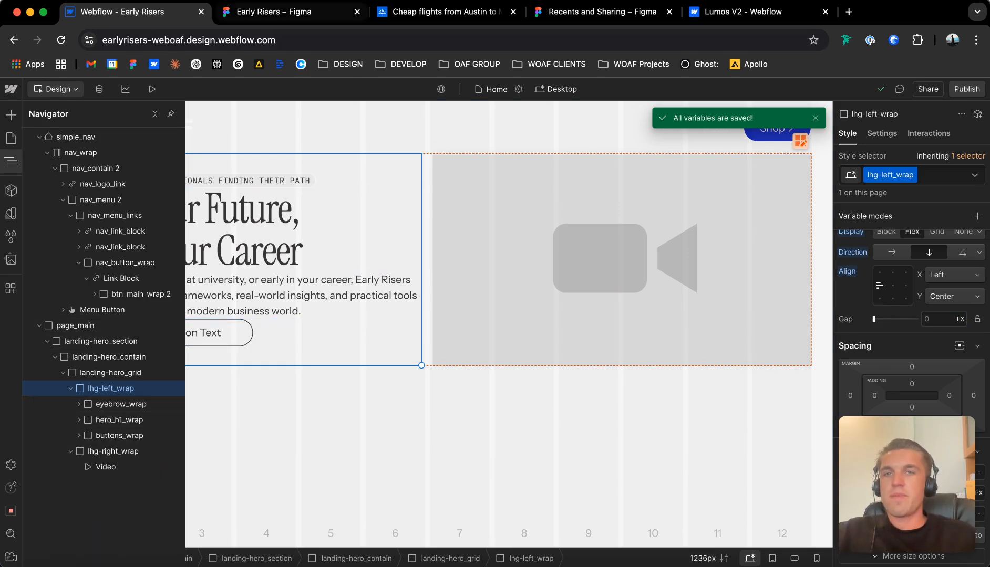
Switch to the Early Risers design in Figma and view the hero section's overall layout.
left_click(291, 11)
left_click(431, 199)
left_click(431, 199)
scroll(431, 199, "down", 5)
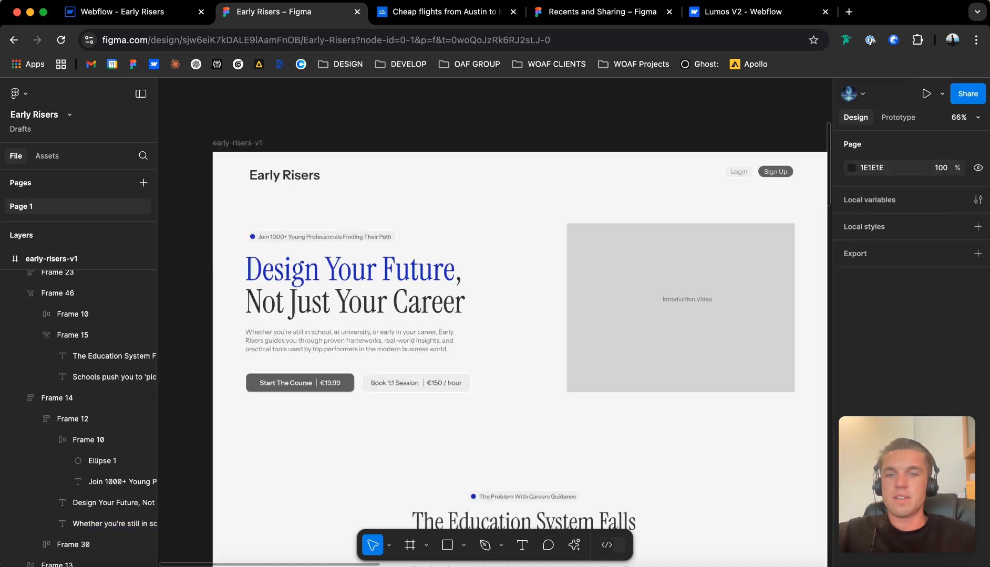
scroll(443, 199, "up", 3)
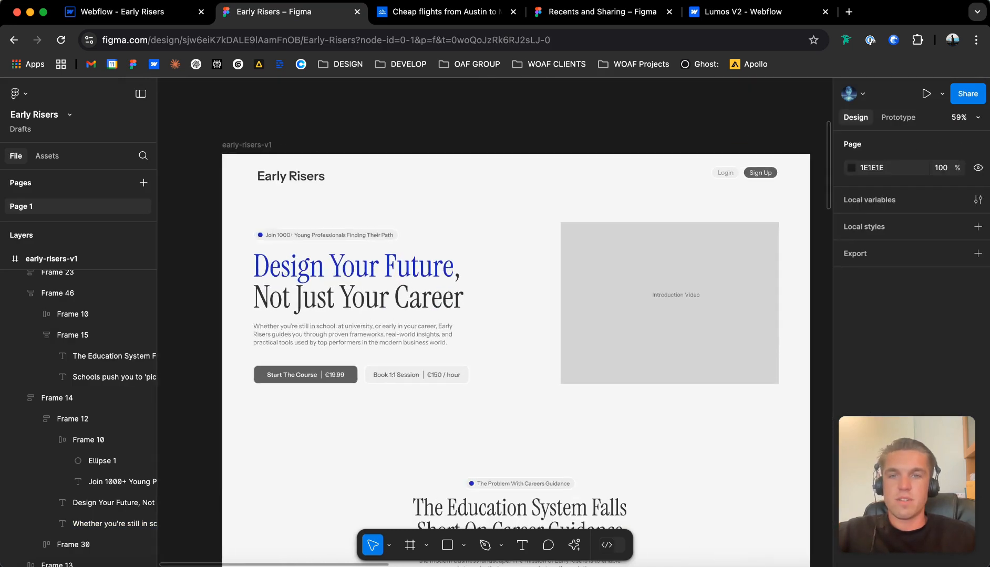
scroll(265, 203, "up", 3)
scroll(494, 321, "down", 3)
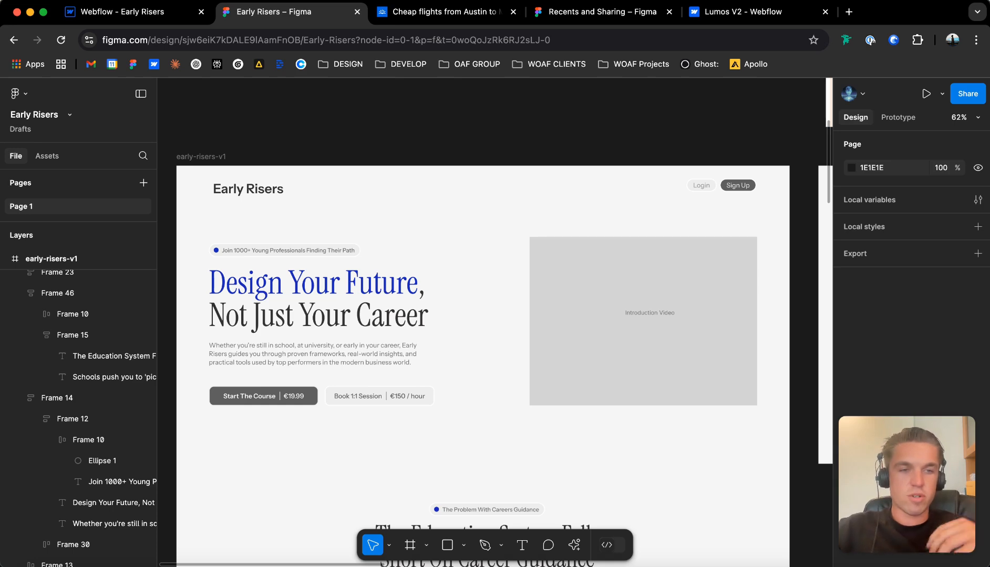
Check the gaps between the hero's eyebrow, heading and paragraph, and between the text frame and the buttons.
double_click(285, 278)
scroll(285, 277, "down", 1)
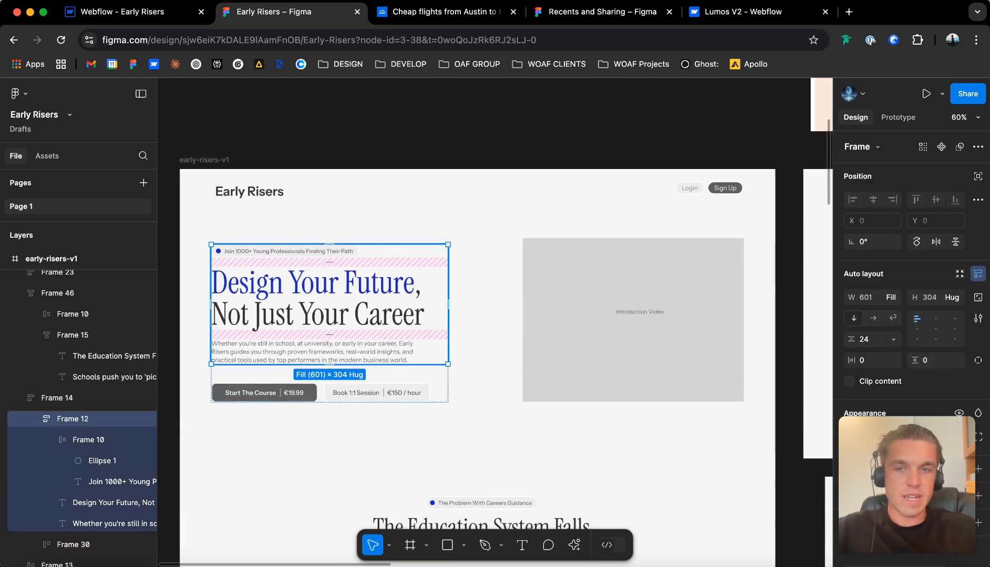
left_click(330, 262)
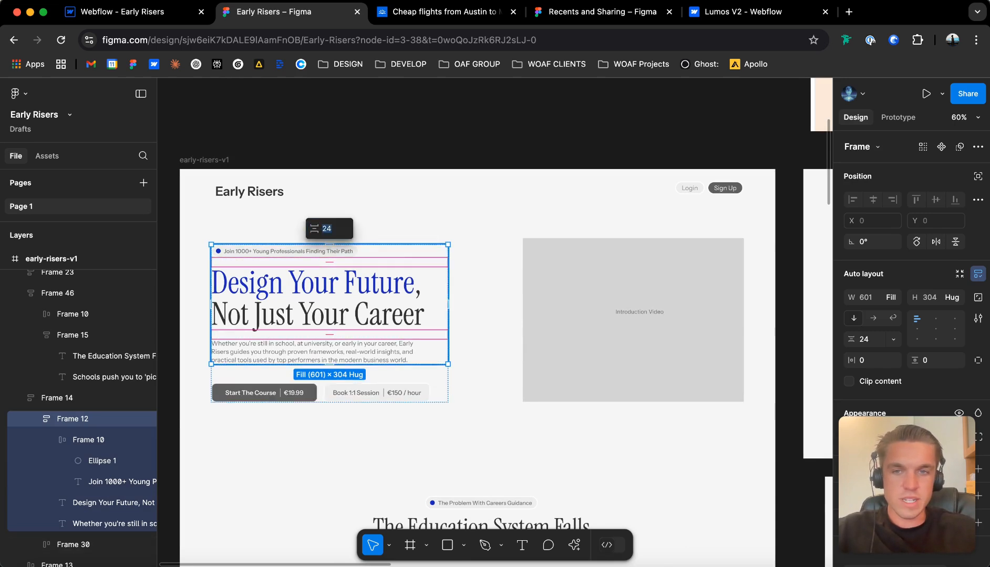
left_click(329, 375)
left_click(330, 373)
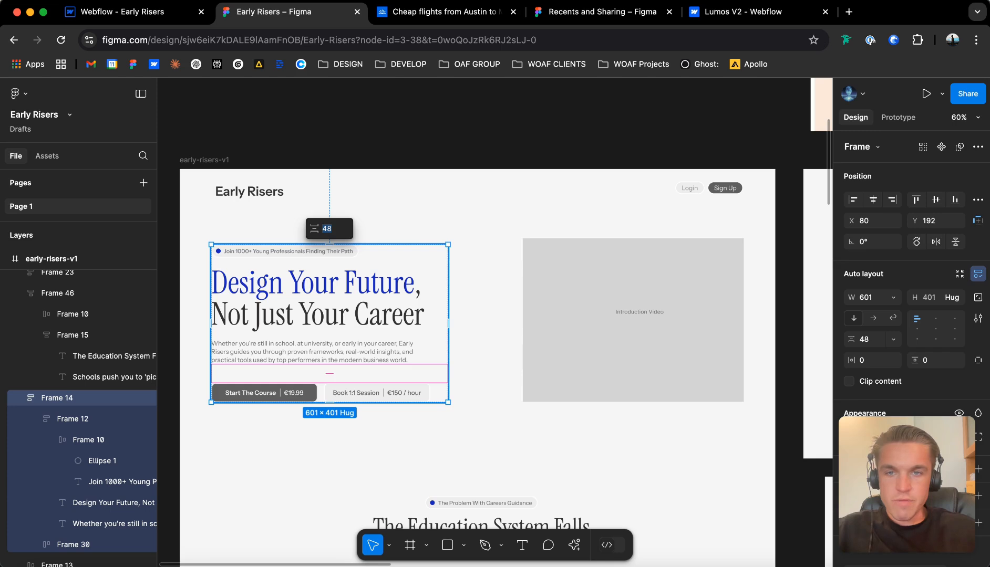
left_click(362, 446)
scroll(363, 251, "up", 2)
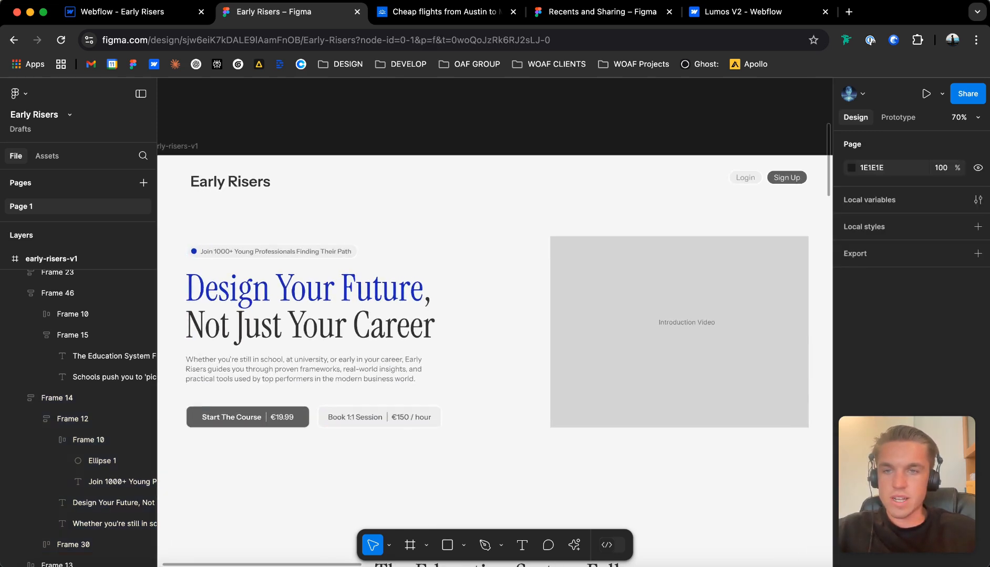
double_click(361, 254)
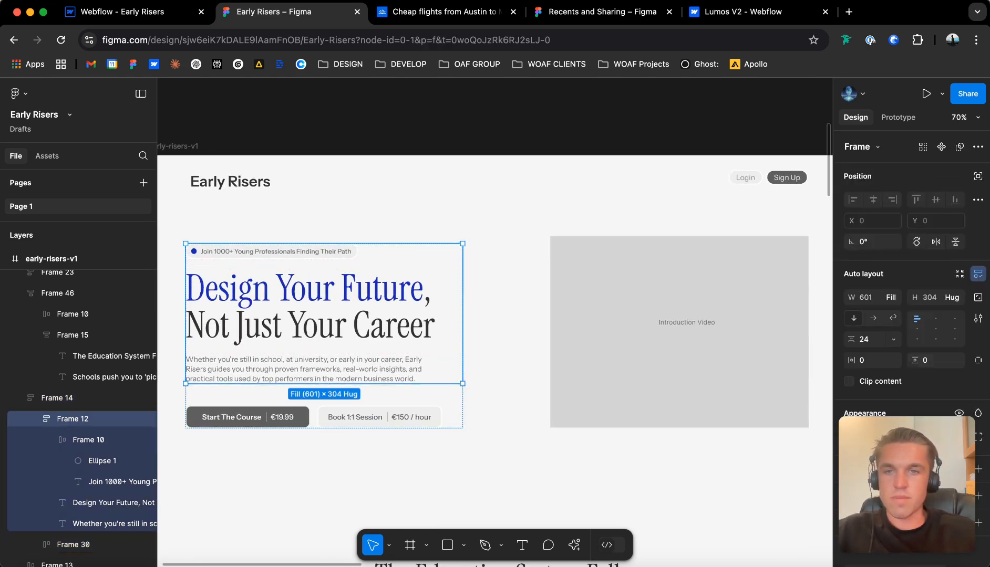
left_click(363, 446)
Return to Webflow and give the hero_h1_wrap block a vertical flex layout with a 0.5rem gap.
left_click(123, 11)
left_click(252, 231)
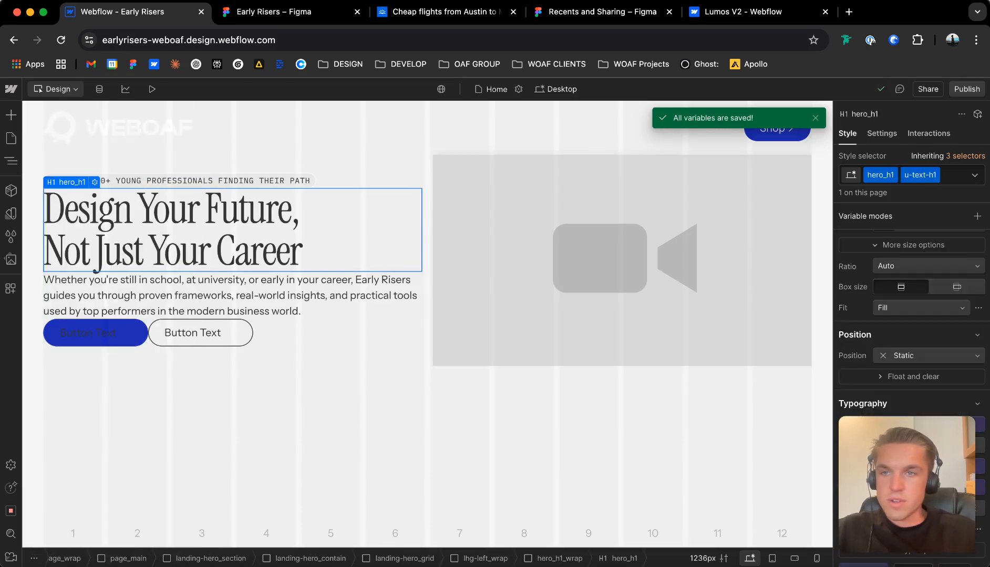
left_click(79, 169)
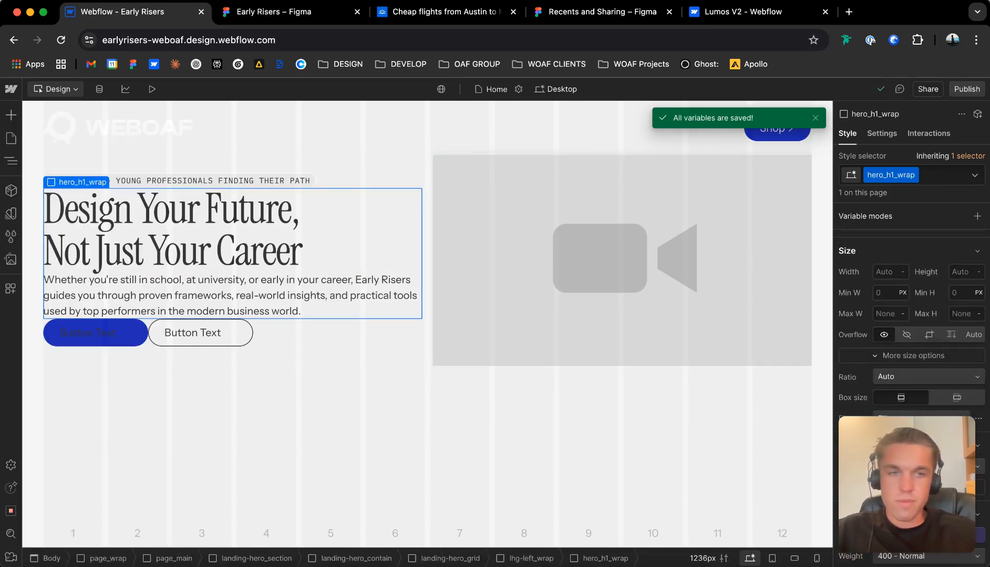
scroll(911, 326, "down", 2)
scroll(911, 325, "up", 3)
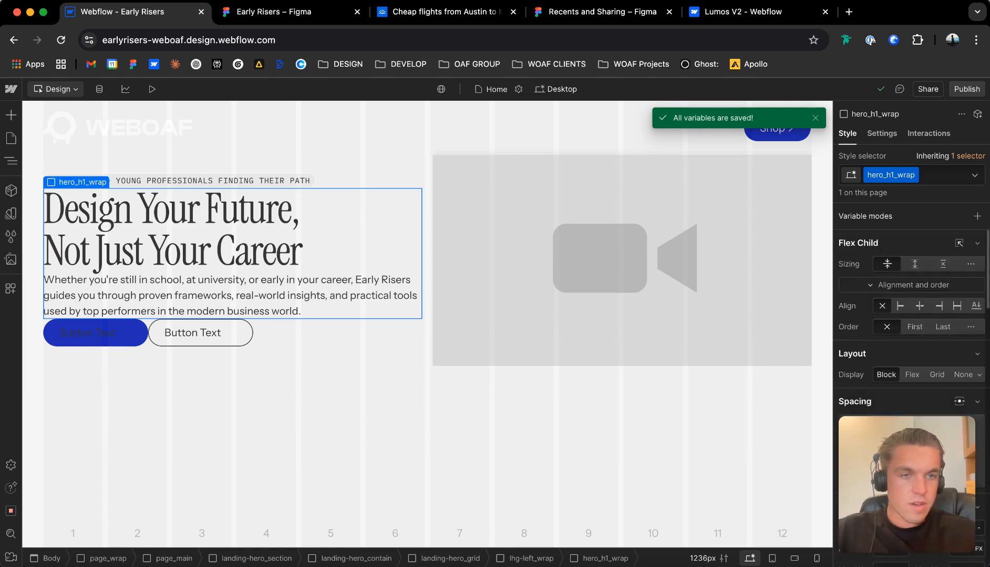
left_click(912, 375)
scroll(912, 326, "down", 1)
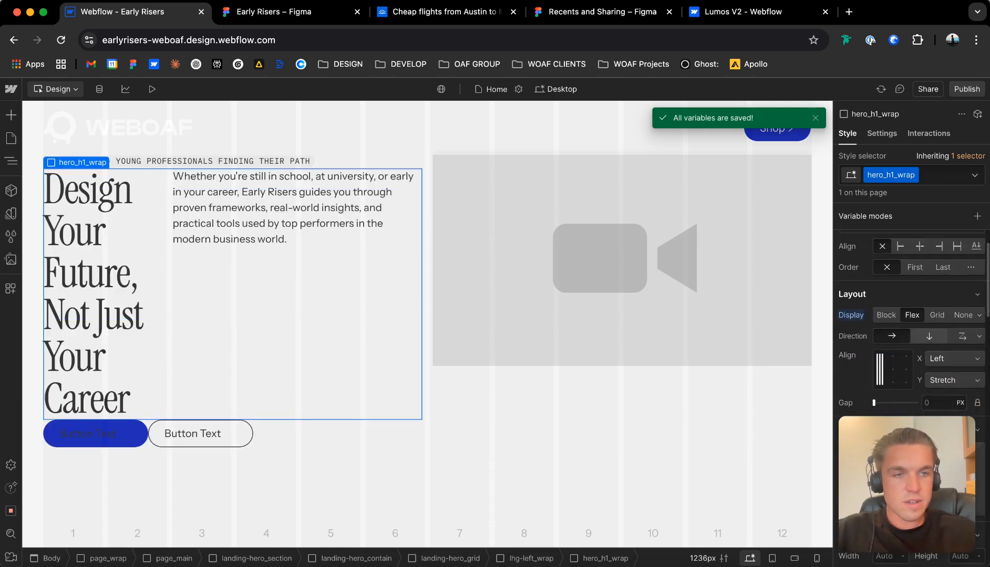
left_click(928, 336)
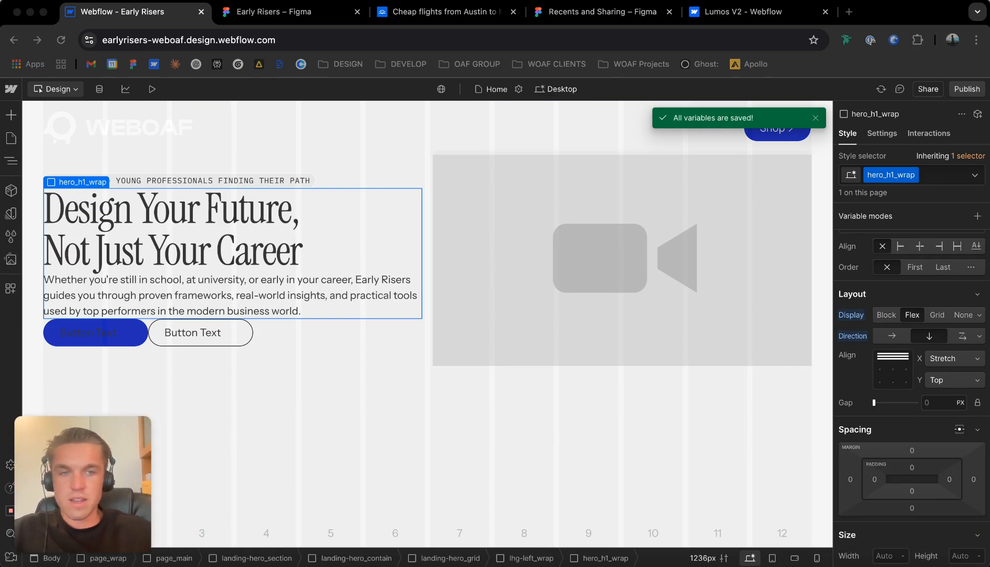
left_click(923, 398)
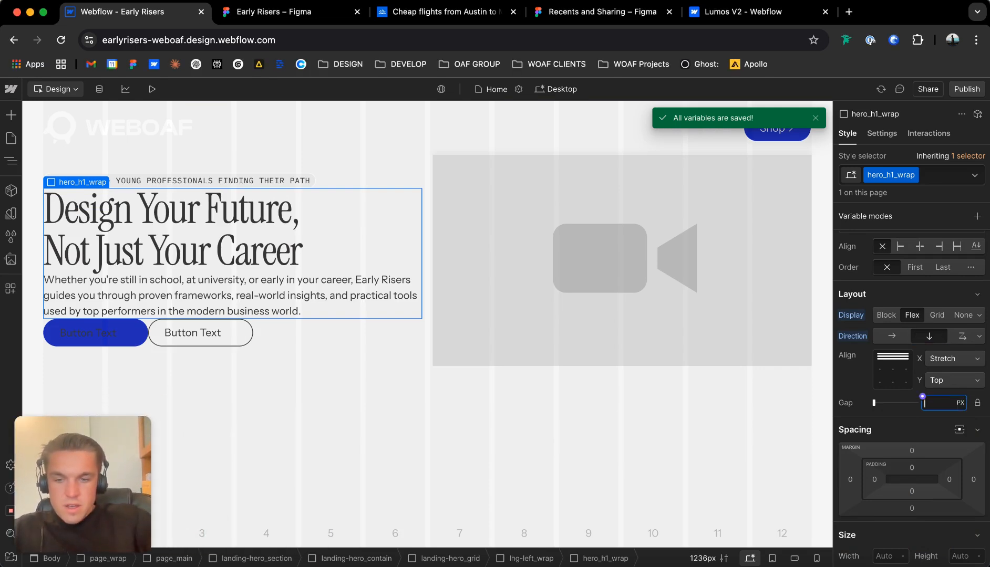
key("Return")
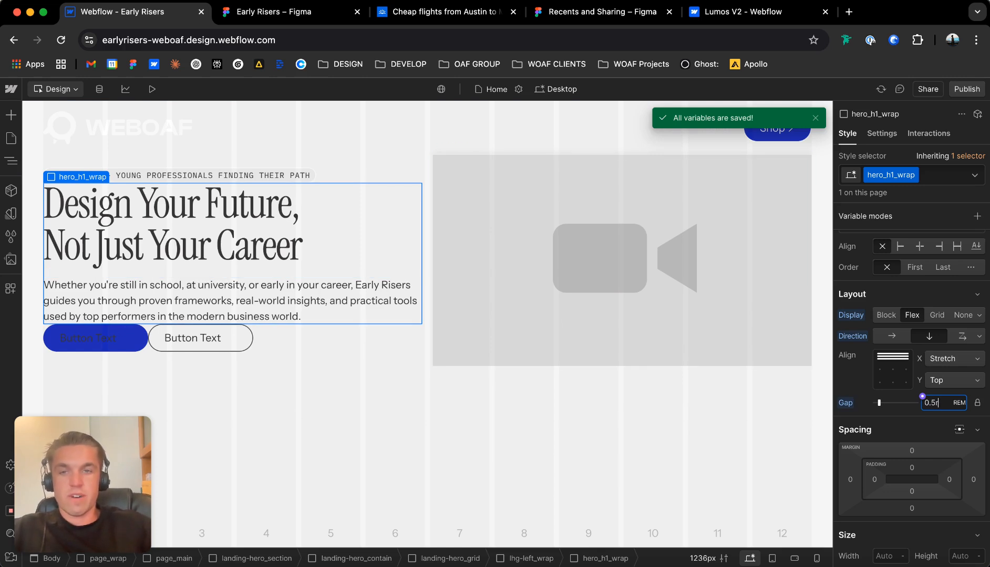
key("BackSpace")
Set the lhg-left_wrap block's gap to 0.5rem and select the buttons_wrap block.
left_click(368, 177)
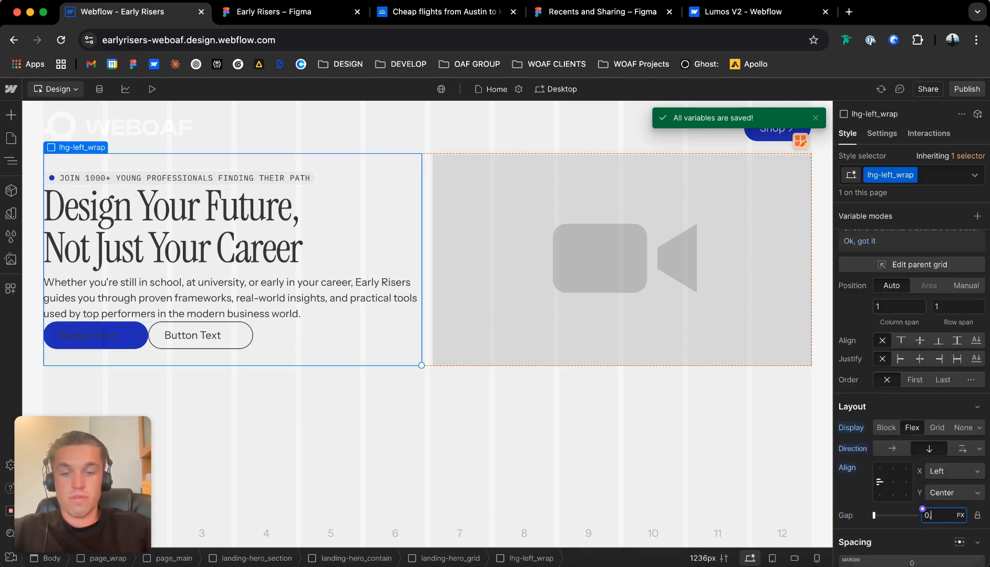
key("Return")
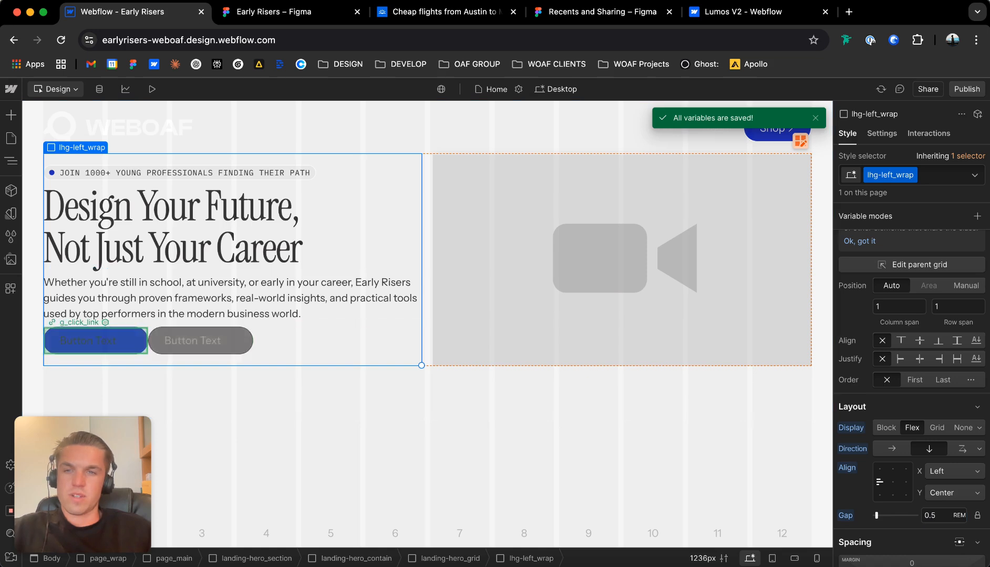
left_click(148, 341)
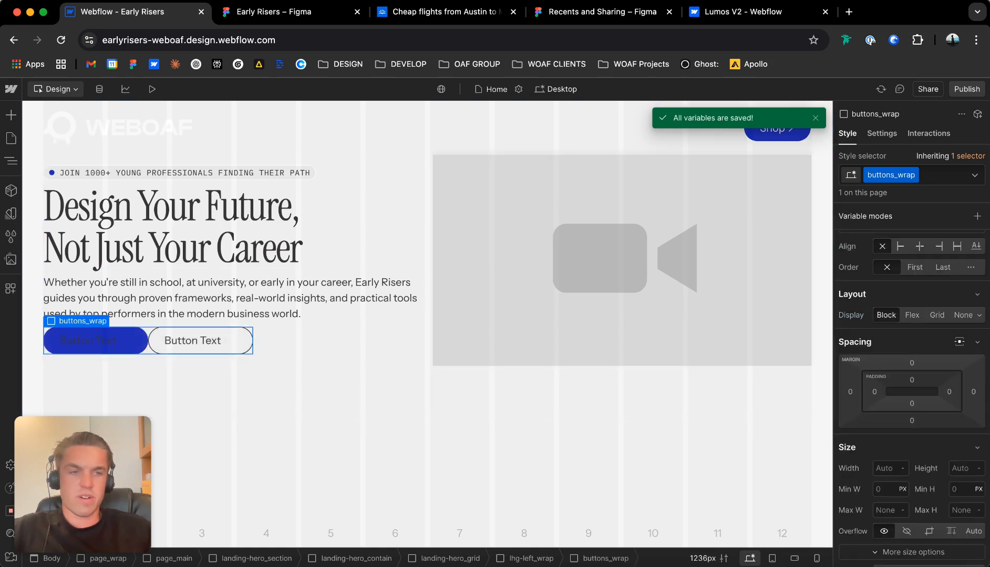
Give the buttons_wrap block a top margin of 1rem.
left_click(912, 363)
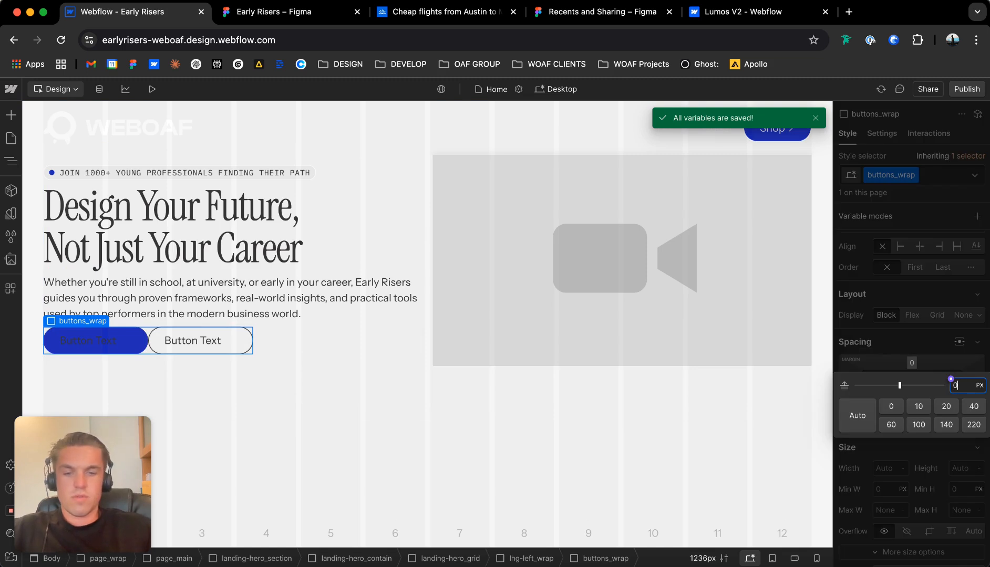
key("Return")
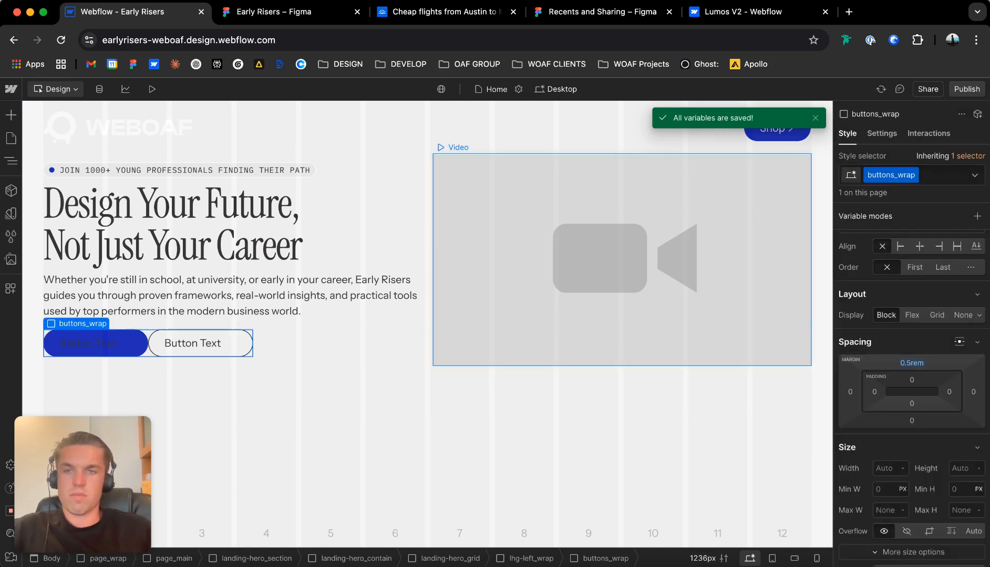
left_click(912, 363)
type("1")
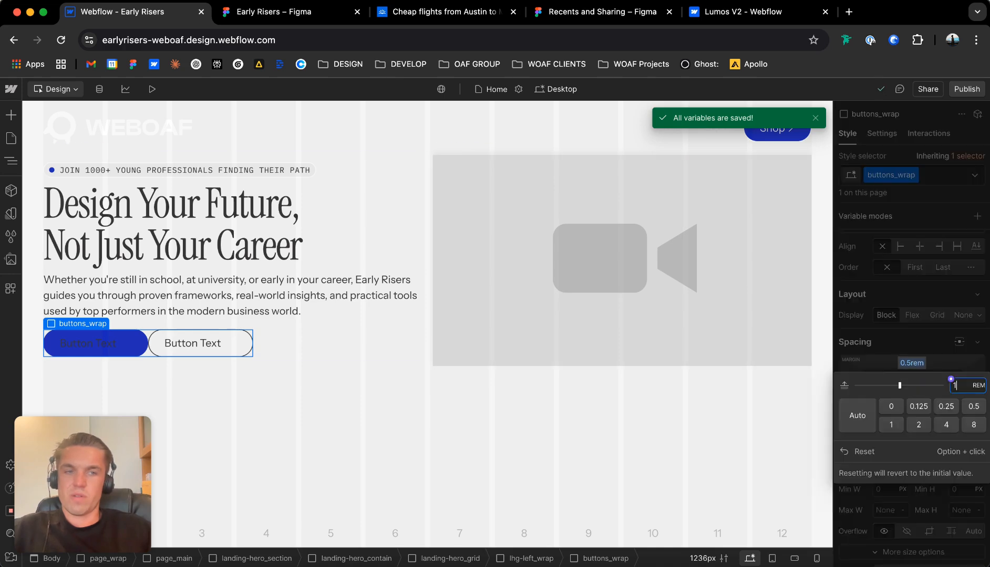
key("Return")
Give the buttons_wrap block a horizontal flex layout with a 1rem gap between the two buttons.
left_click(912, 315)
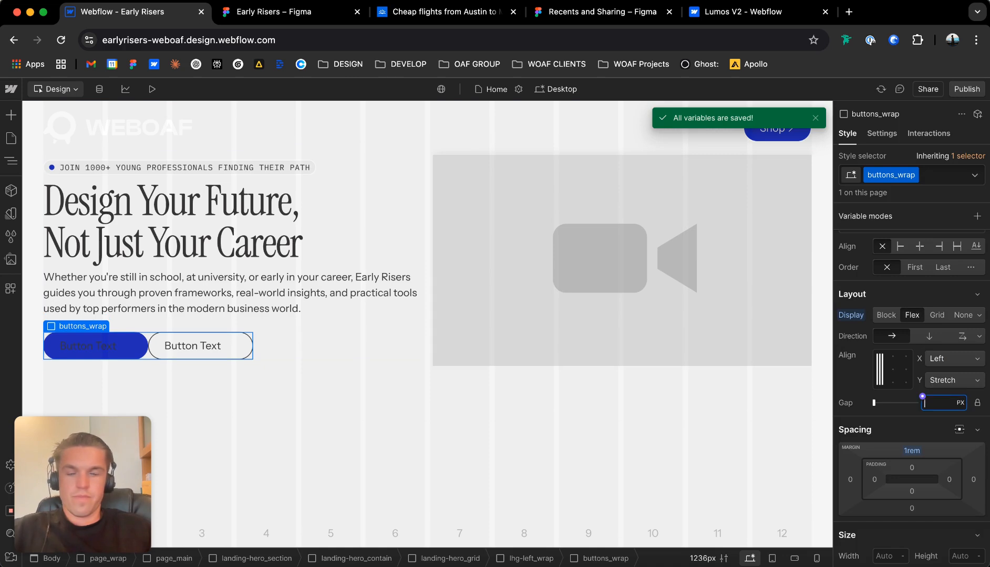
type("1rem")
key("Return")
left_click(336, 346)
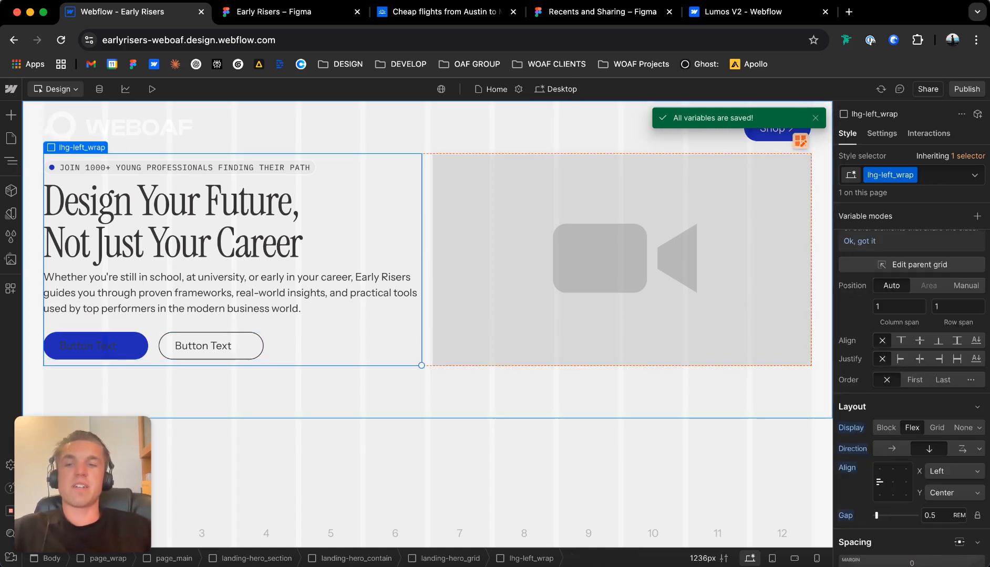
left_click(153, 346)
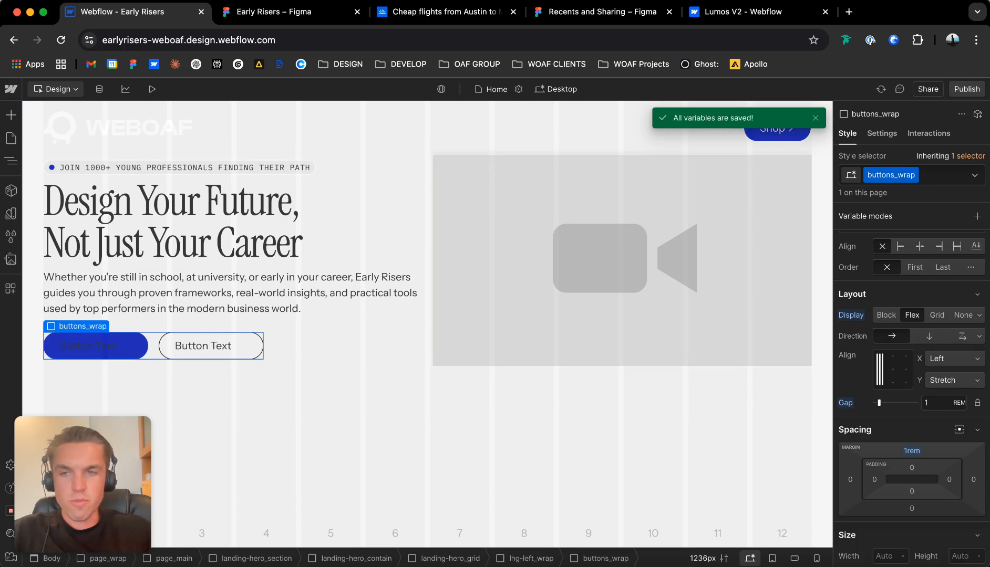
left_click(81, 313)
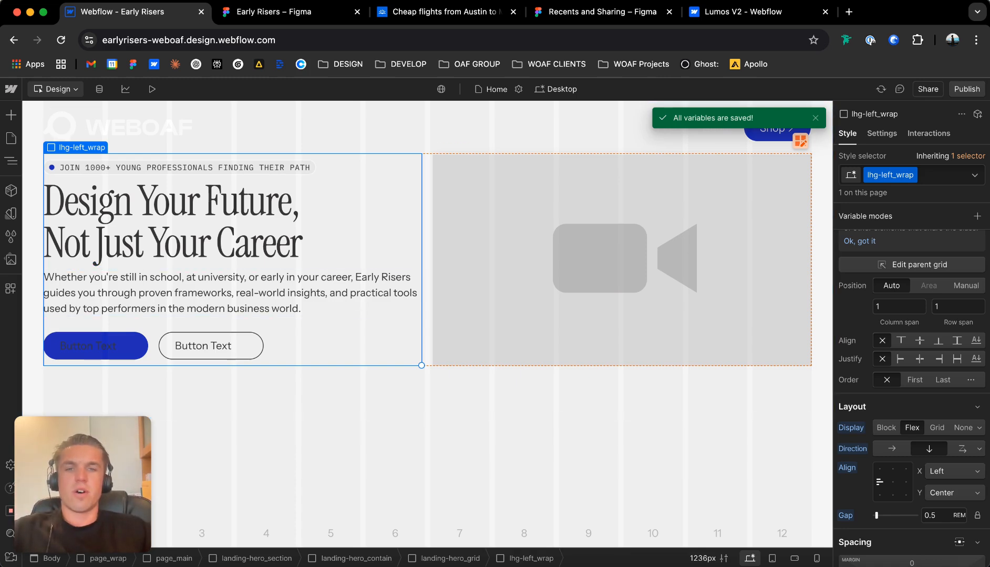
Select landing-hero_grid and review the gap, padding and space size variables in the Base collection.
left_click(450, 558)
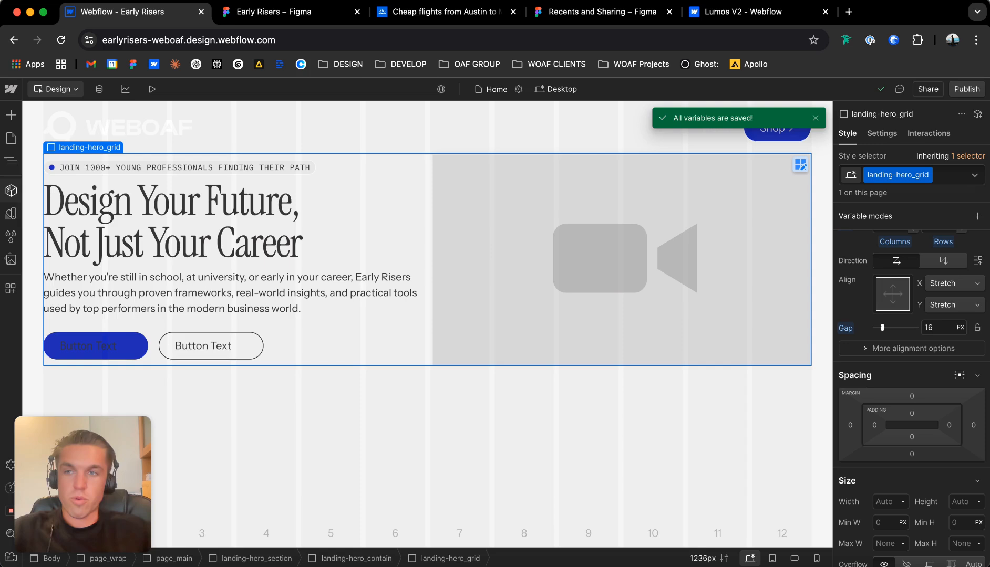
left_click(11, 213)
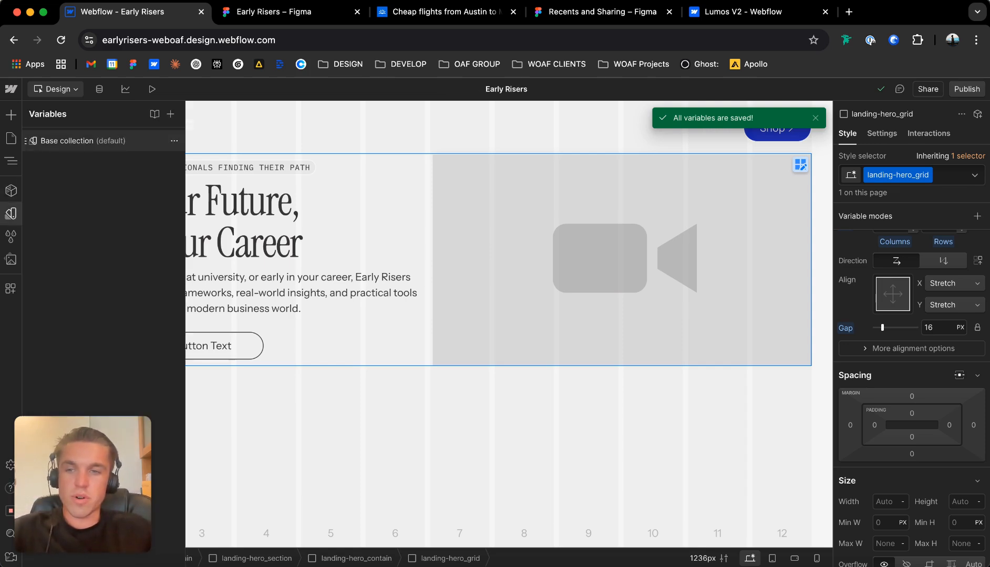
left_click(82, 141)
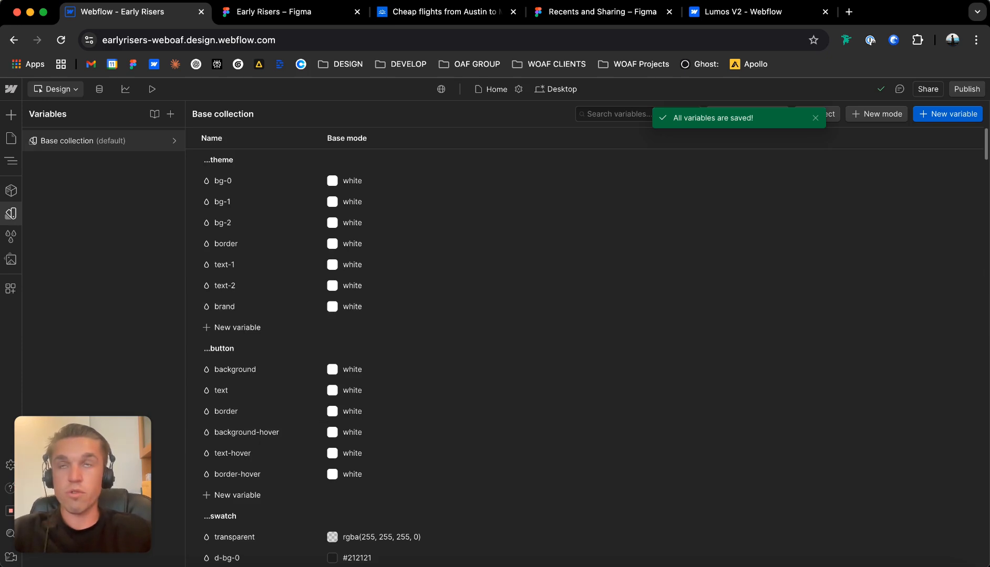
scroll(435, 325, "down", 15)
scroll(435, 331, "up", 5)
scroll(436, 296, "down", 8)
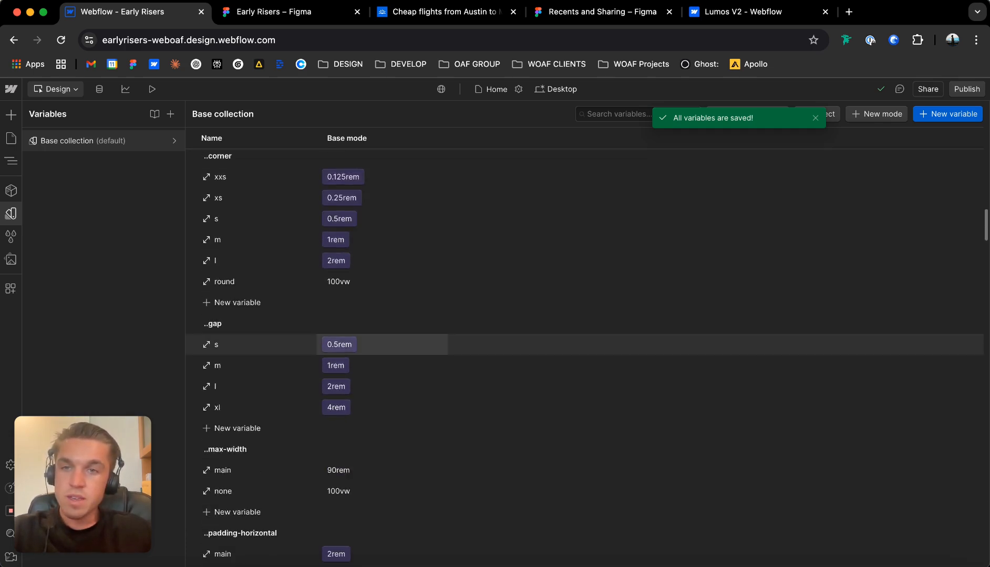
scroll(436, 344, "up", 2)
scroll(435, 297, "down", 5)
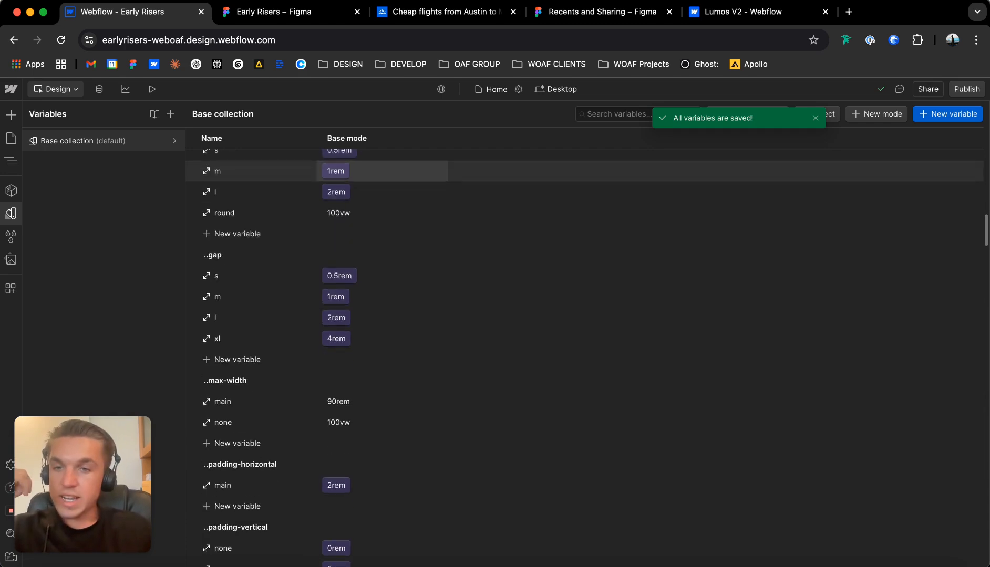
scroll(435, 207, "down", 8)
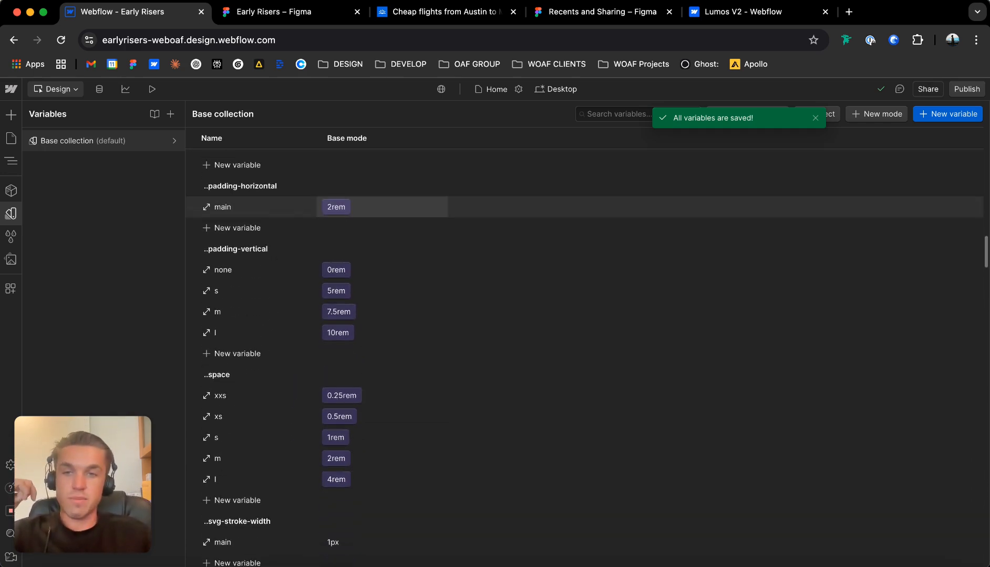
scroll(435, 326, "down", 3)
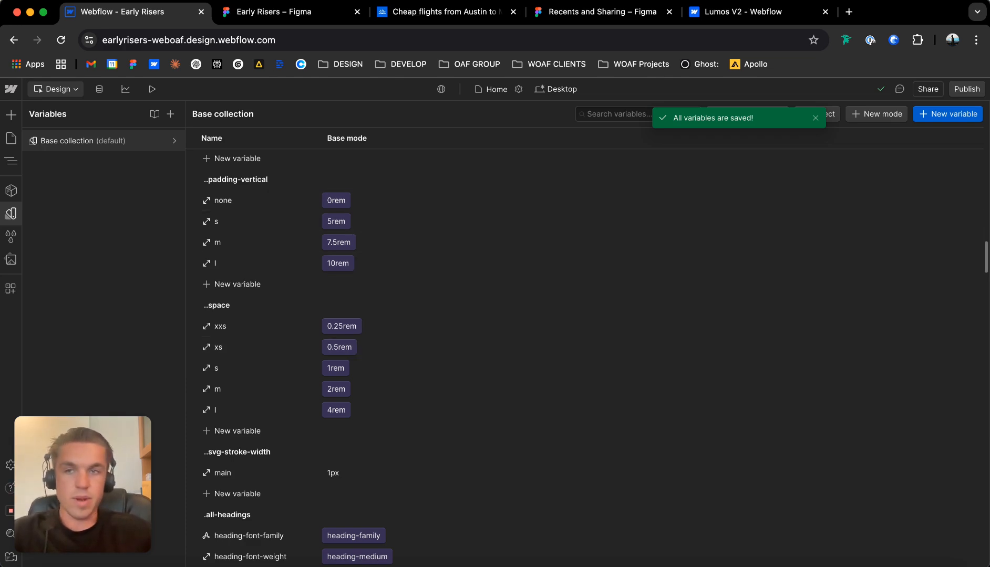
left_click(11, 138)
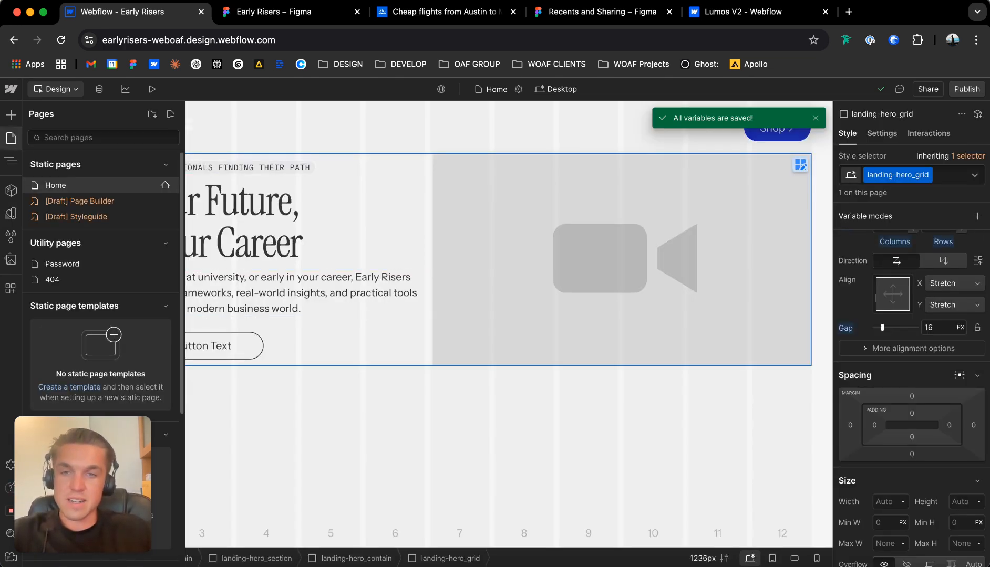
left_click(11, 138)
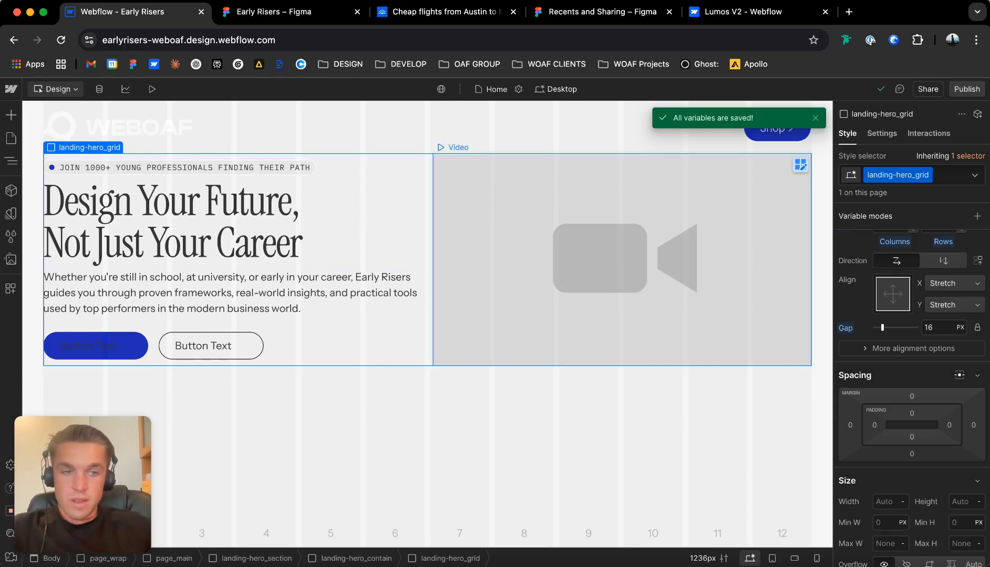
Assign a new class hero_video to the hero's video element.
left_click(567, 237)
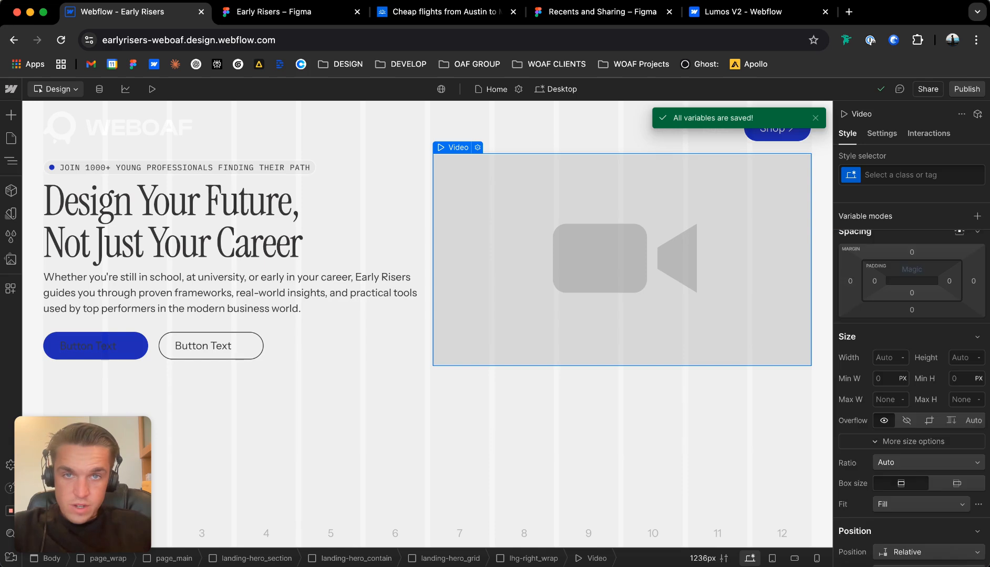
key("super+Return")
type("hero")
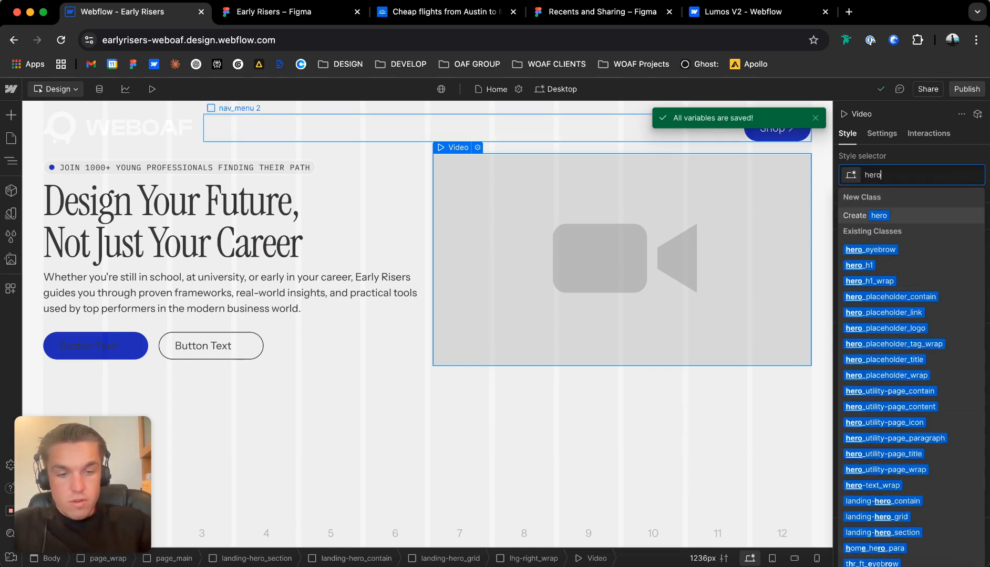
type("_video")
key("Return")
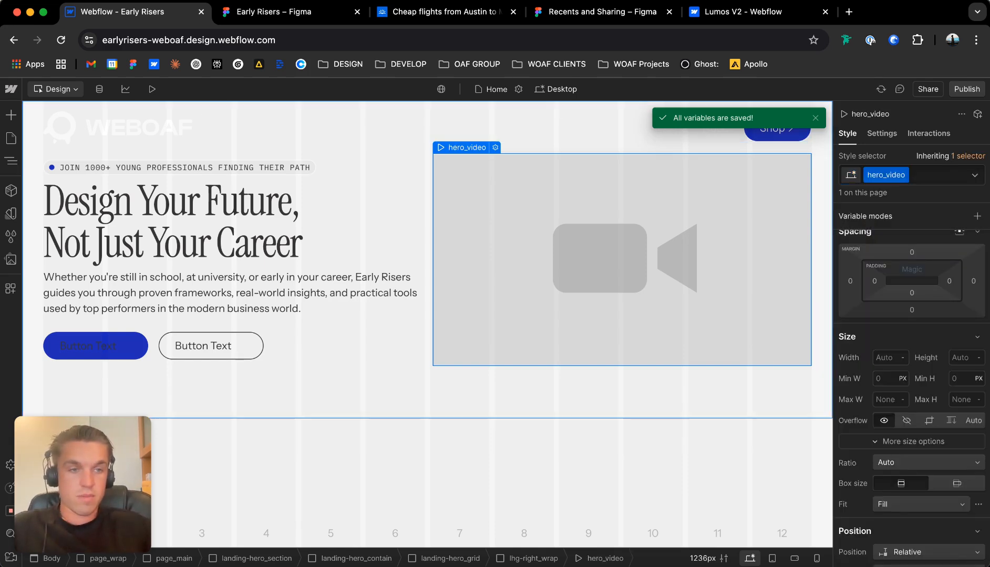
Examine the layout, spacing and size settings of landing-hero_contain and its parent landing-hero_section.
left_click(567, 393)
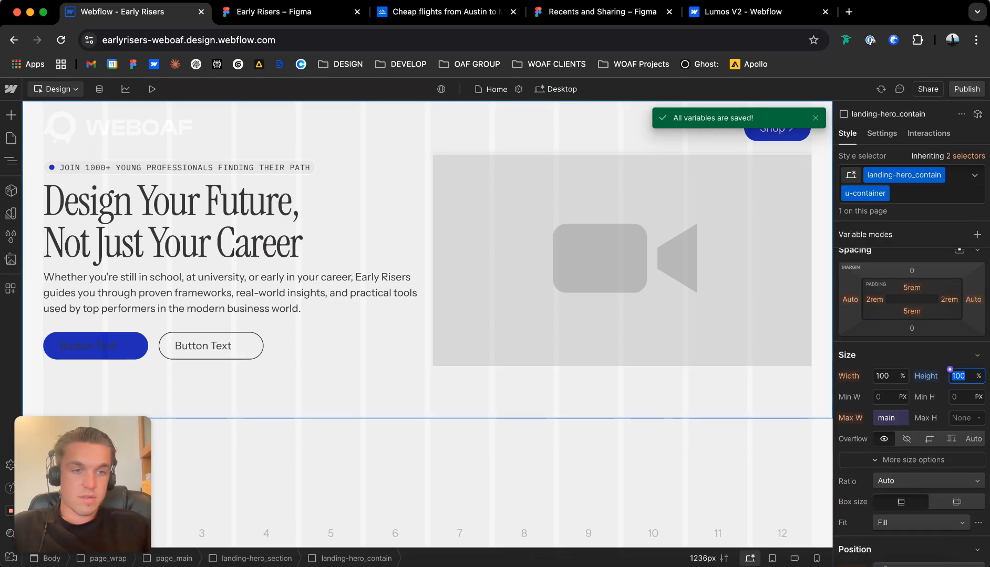
scroll(911, 407, "up", 1)
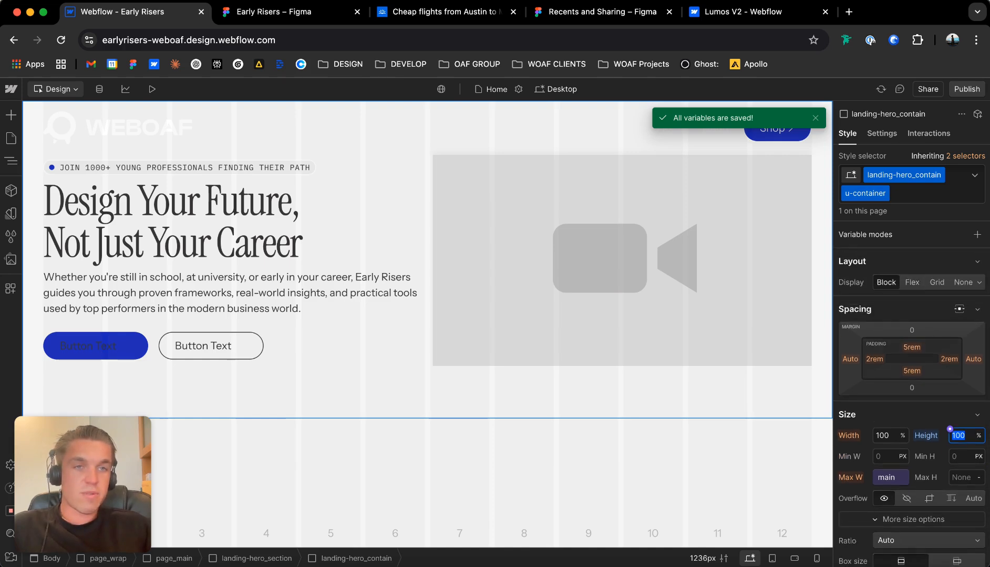
left_click(11, 160)
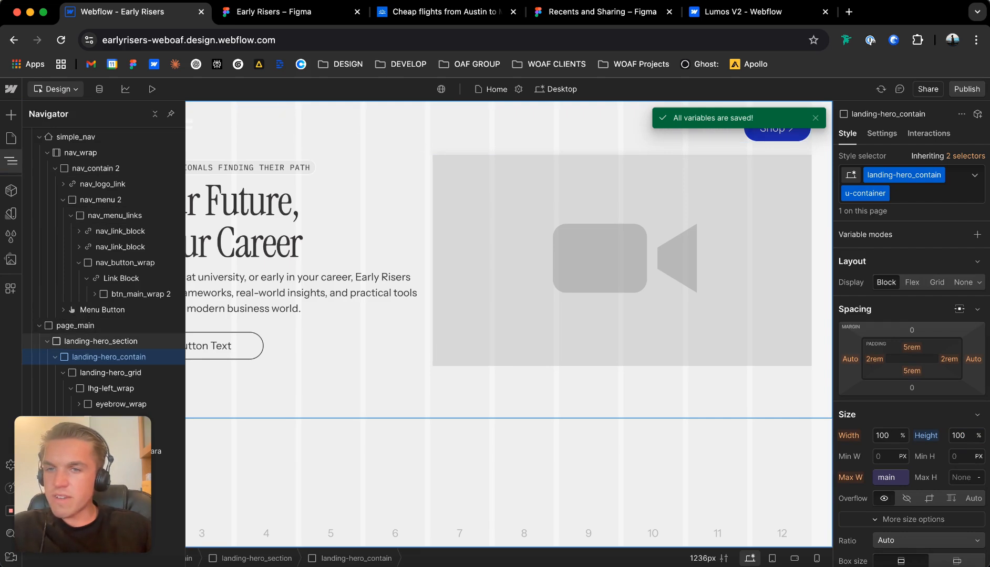
left_click(101, 342)
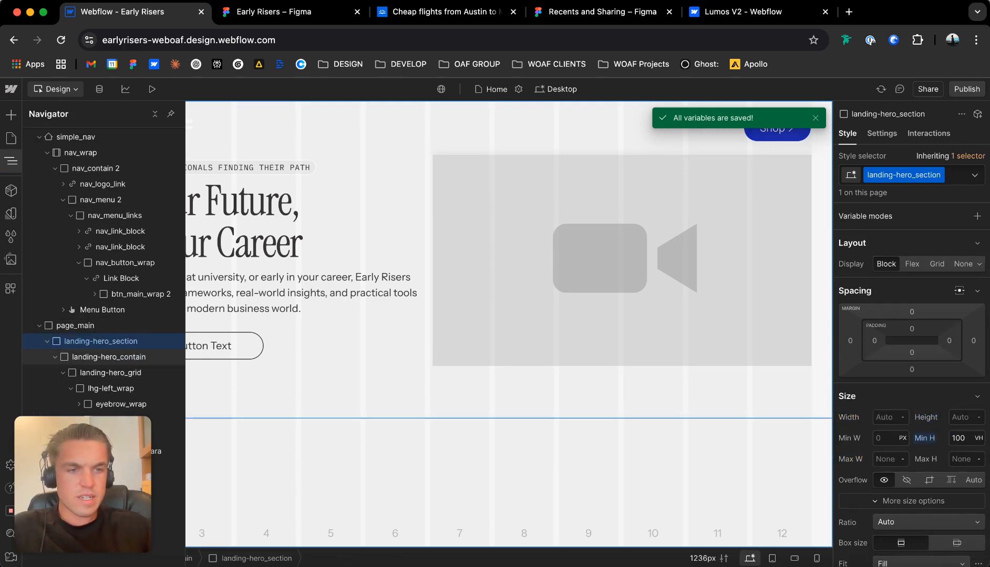
left_click(108, 358)
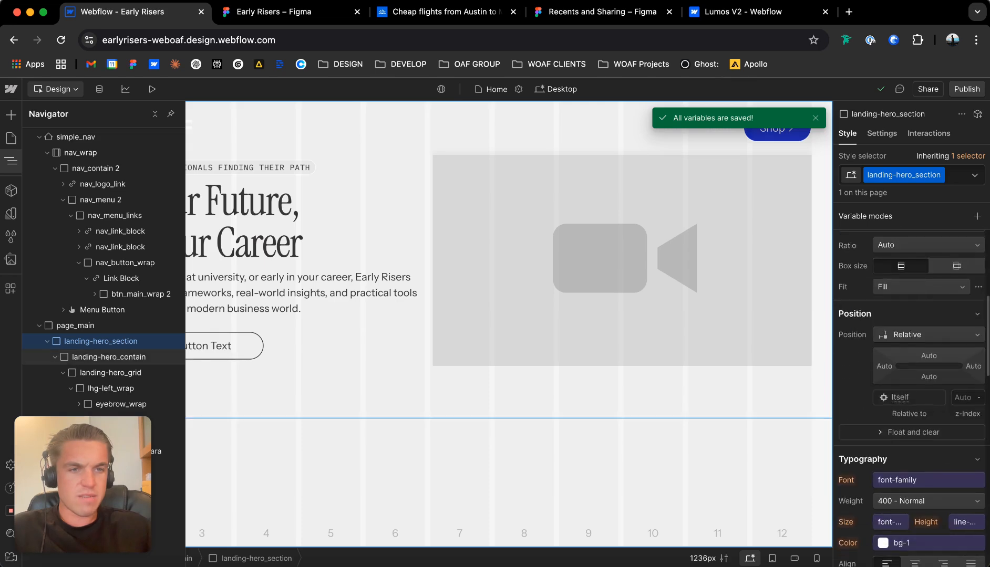
scroll(911, 405, "up", 3)
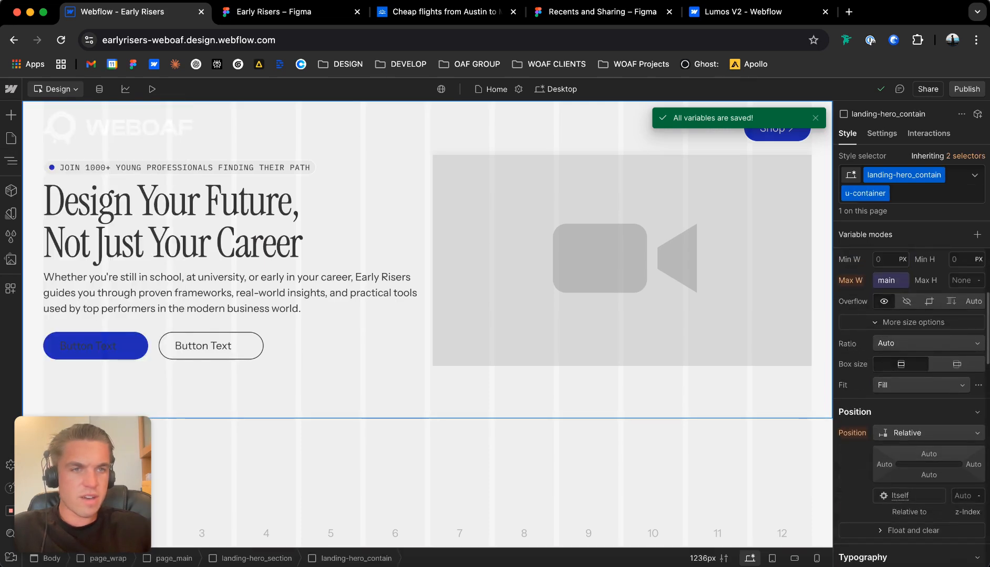
scroll(912, 405, "up", 5)
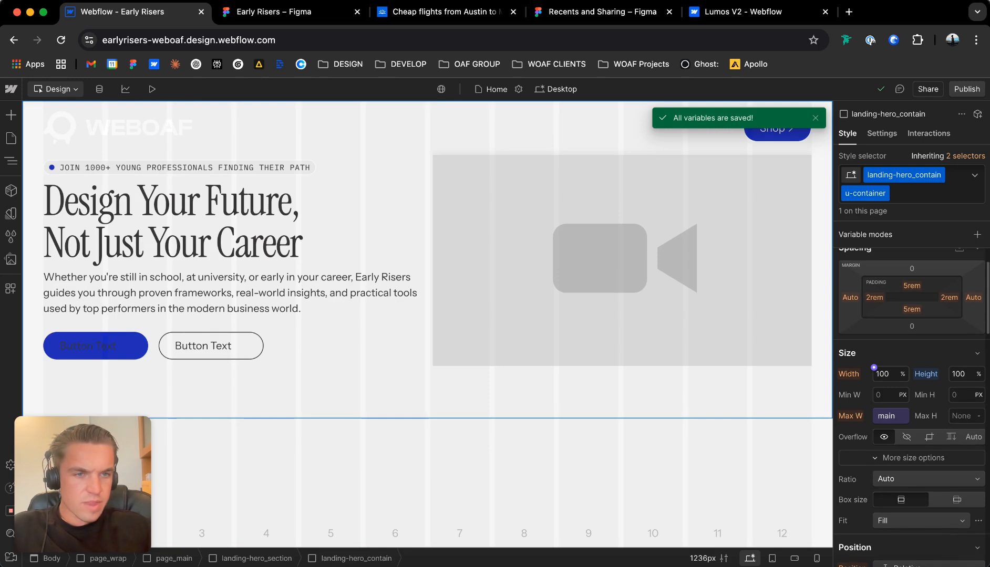
scroll(912, 405, "up", 2)
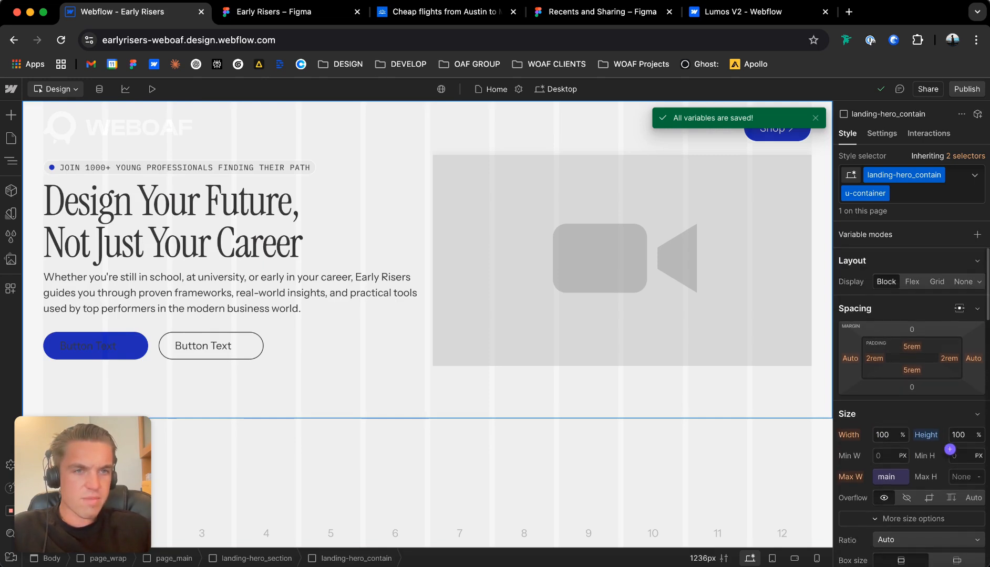
scroll(911, 404, "down", 7)
scroll(911, 404, "up", 7)
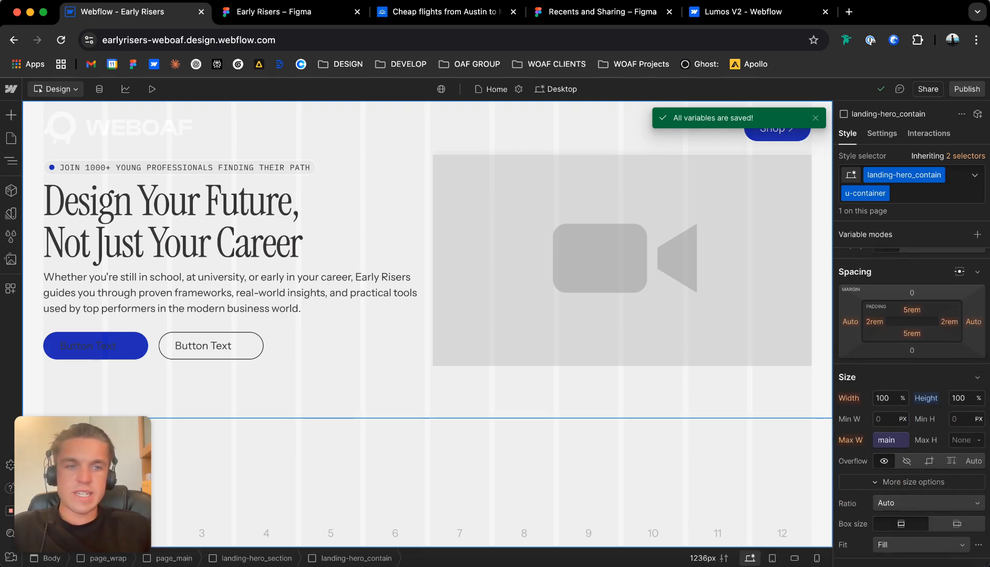
Set landing-hero_contain's minimum height to 100vh and make it a horizontal flex layout aligned left and vertically centred.
left_click(605, 456)
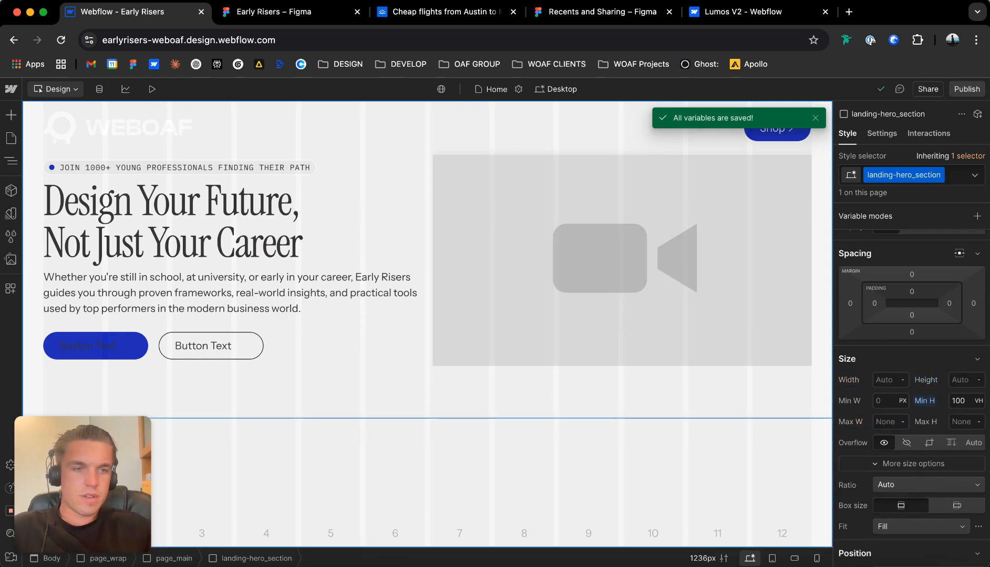
left_click(604, 397)
left_click(961, 419)
type("100vh")
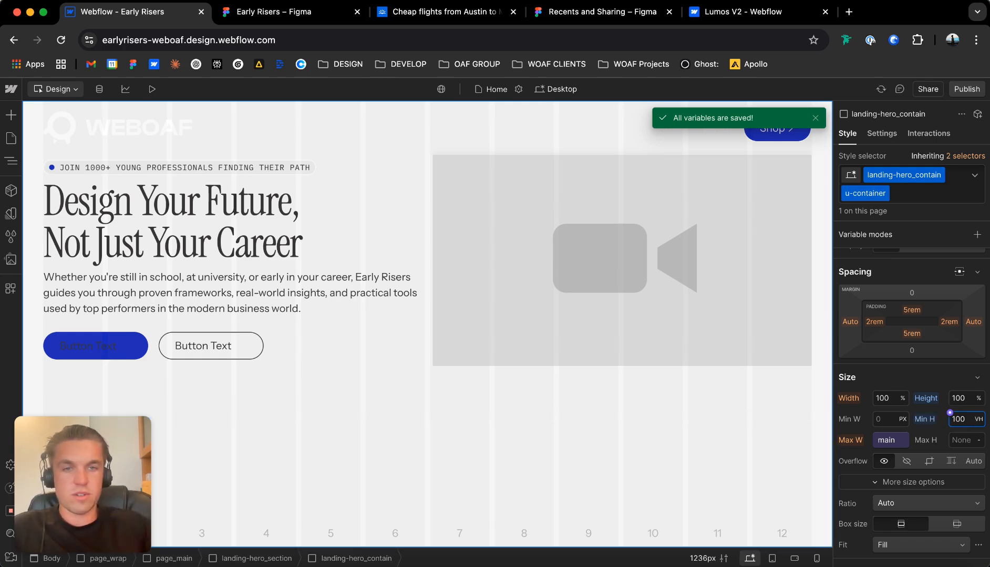
left_click(912, 282)
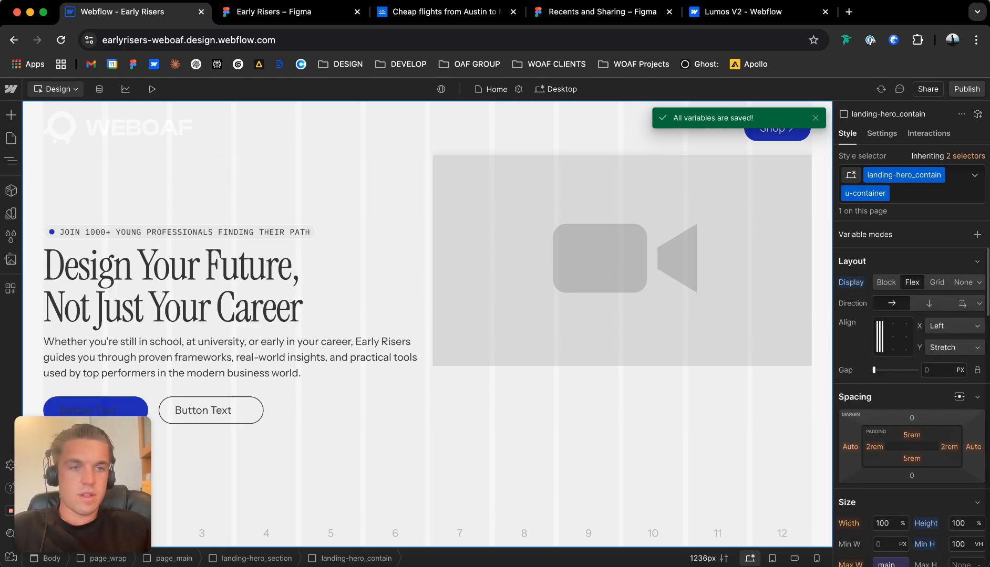
left_click(880, 337)
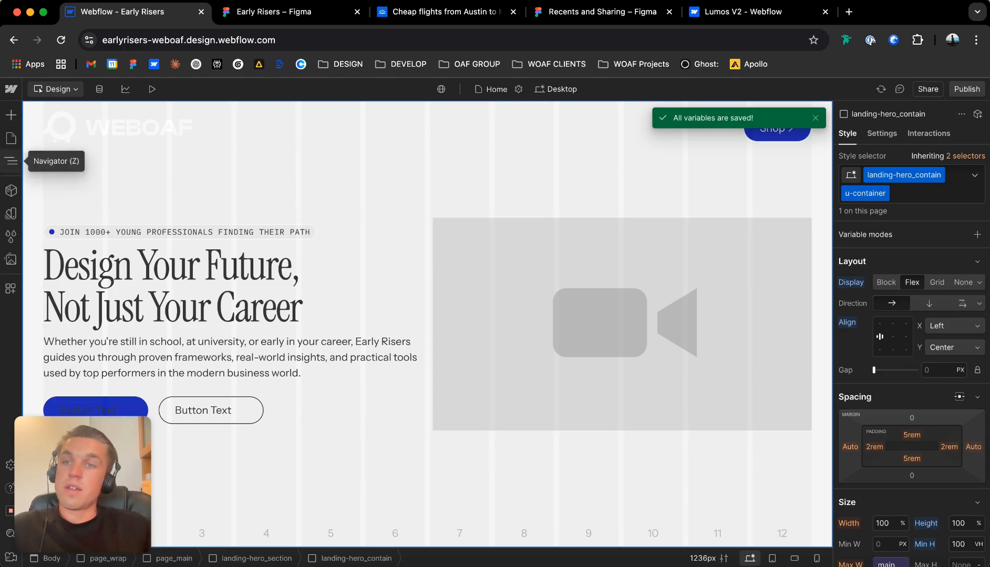
Collapse the landing-hero_section and simple_nav branches in the Navigator's element tree.
left_click(11, 161)
left_click(47, 341)
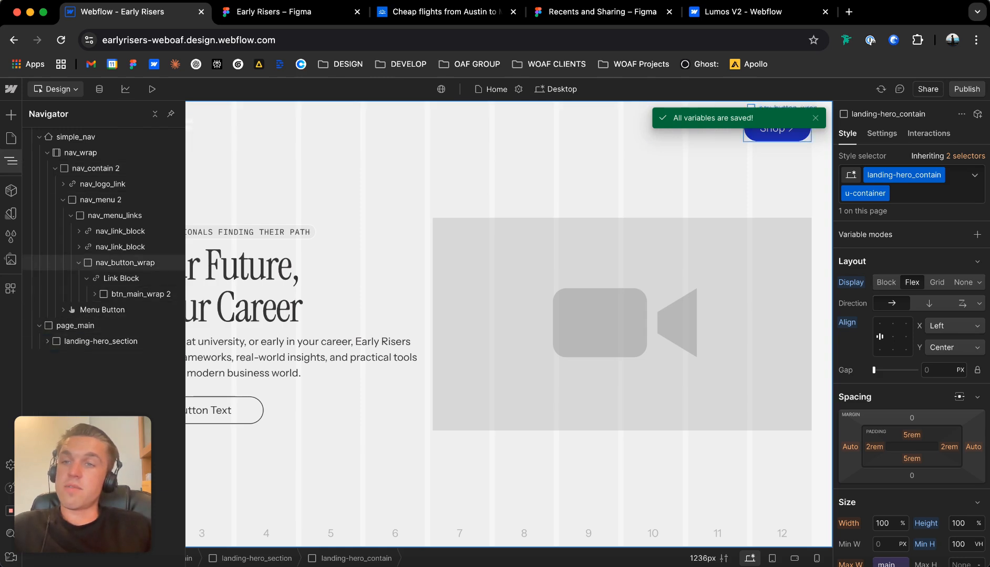
left_click(40, 137)
left_click(11, 161)
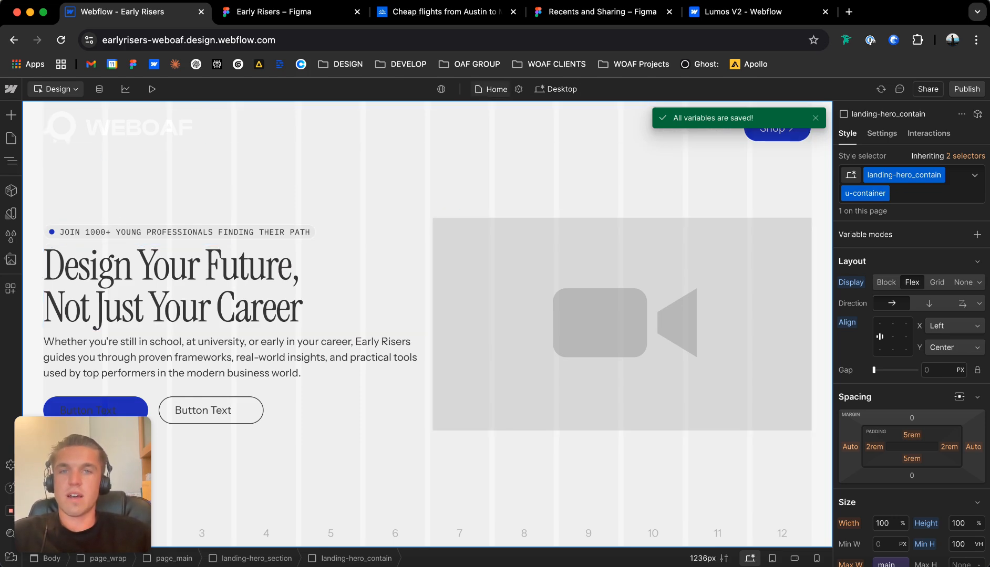
At the Tablet breakpoint, change landing-hero_grid from a grid to a vertical flex layout.
left_click(556, 89)
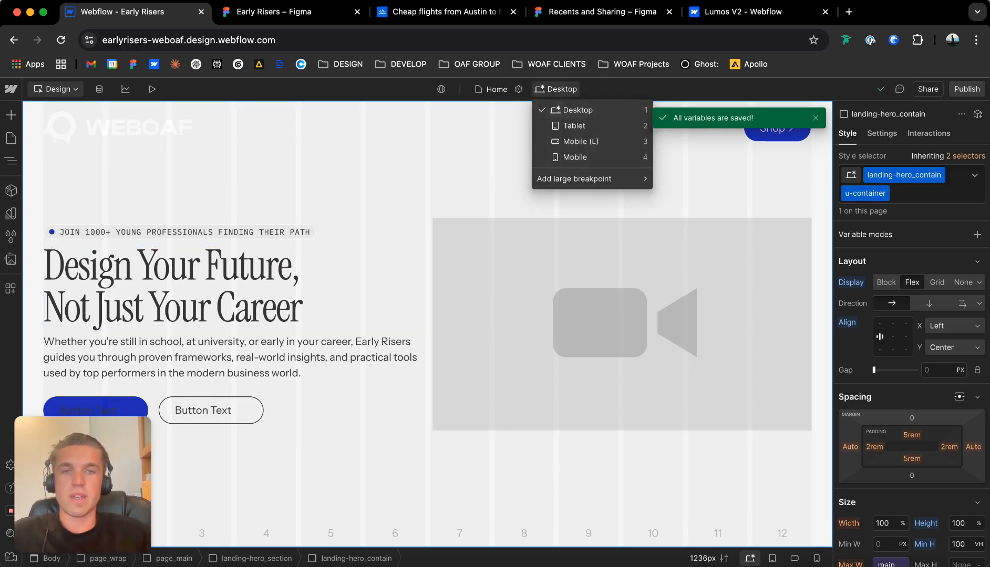
left_click(575, 126)
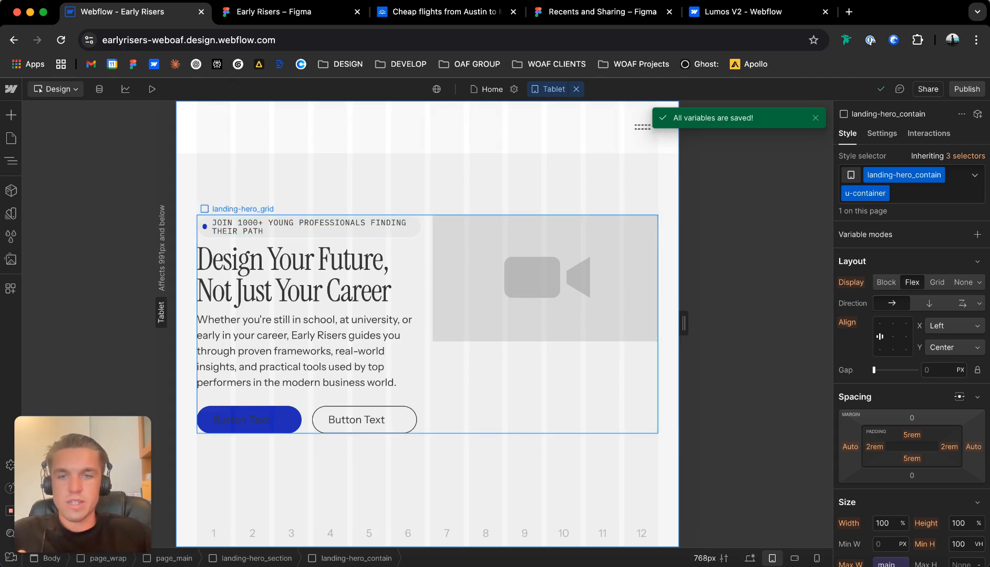
left_click(545, 387)
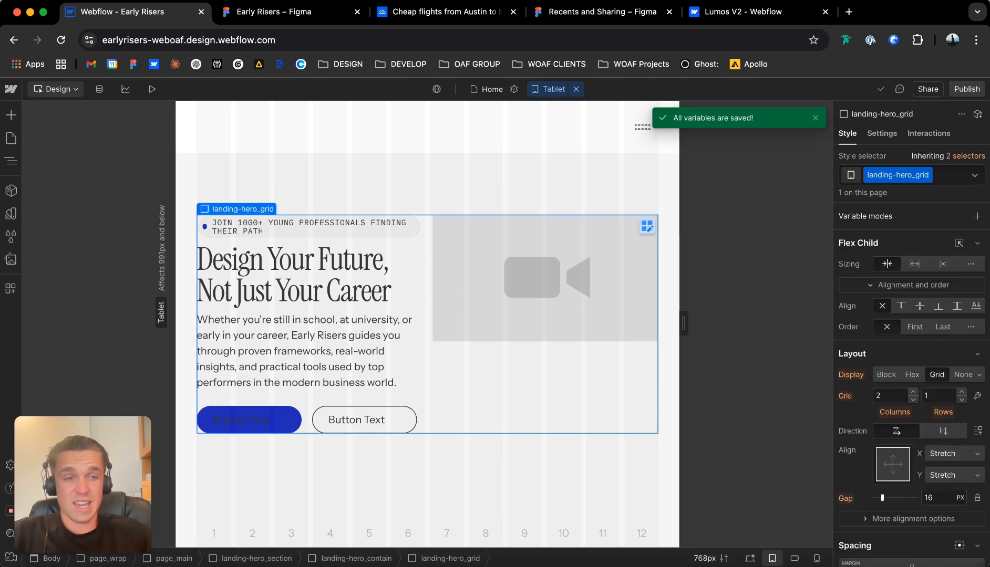
left_click(912, 374)
left_click(929, 395)
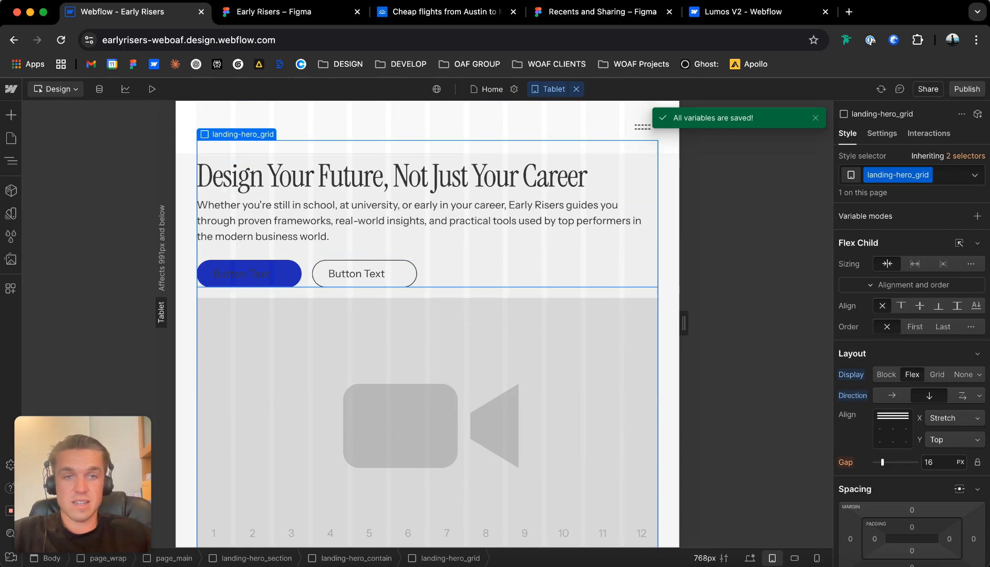
Set landing-hero_contain's top padding to the 10rem vertical padding variable at the Tablet breakpoint.
left_click(669, 294)
left_click(912, 424)
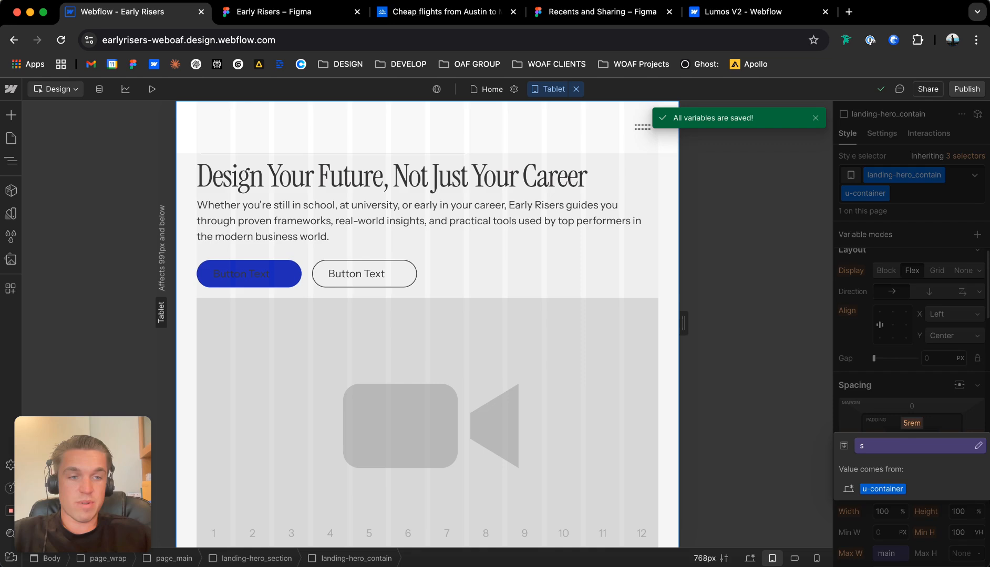
left_click(914, 446)
key("Down")
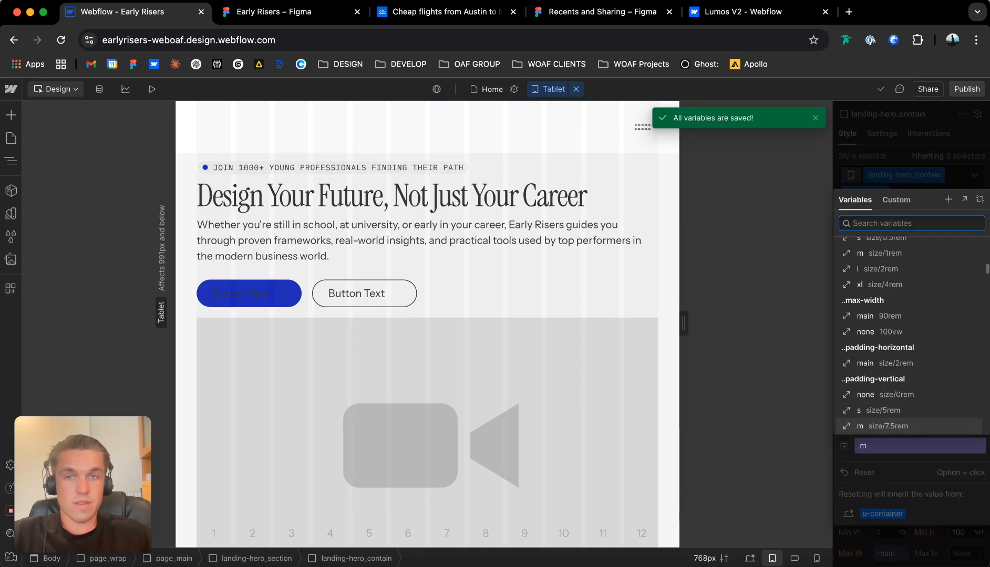
key("Down")
key("Return")
Examine the stacked hero at the Tablet breakpoint and then at the Mobile (L) breakpoint.
left_click(547, 313)
scroll(427, 315, "down", 2)
scroll(427, 315, "up", 2)
left_click(549, 89)
left_click(562, 139)
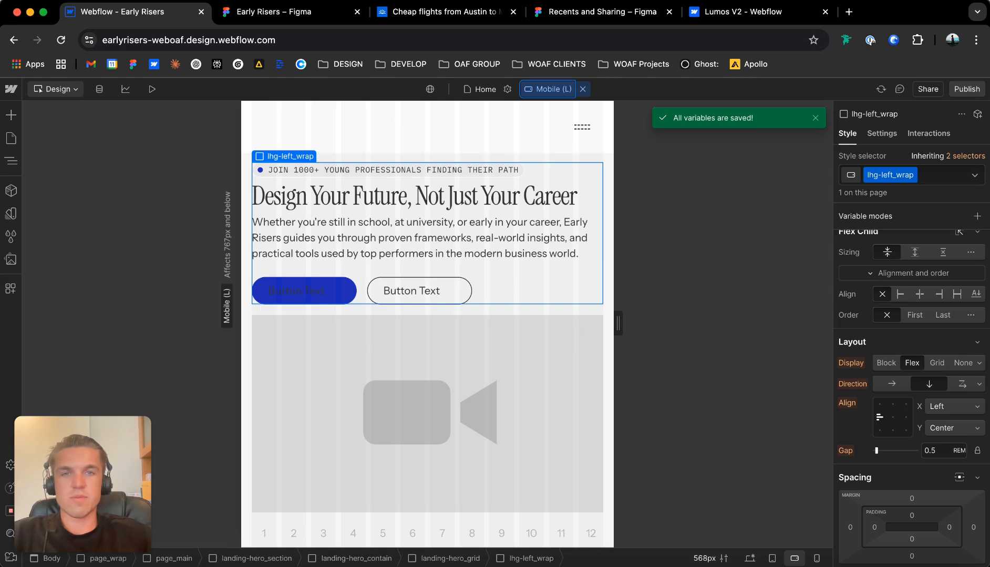
At the smallest Mobile breakpoint, stack the buttons in buttons_wrap vertically and set its width to 100%.
left_click(549, 89)
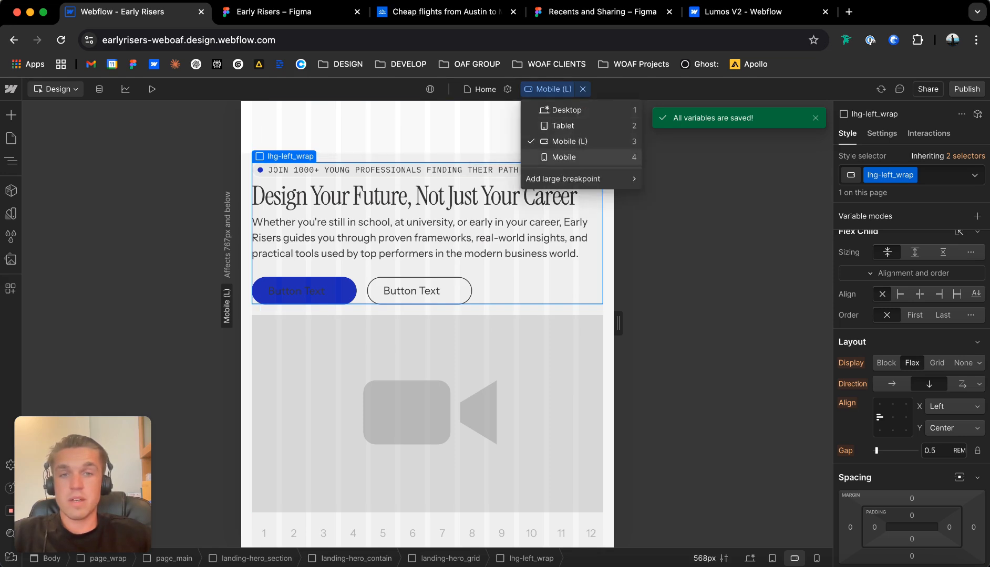
left_click(563, 157)
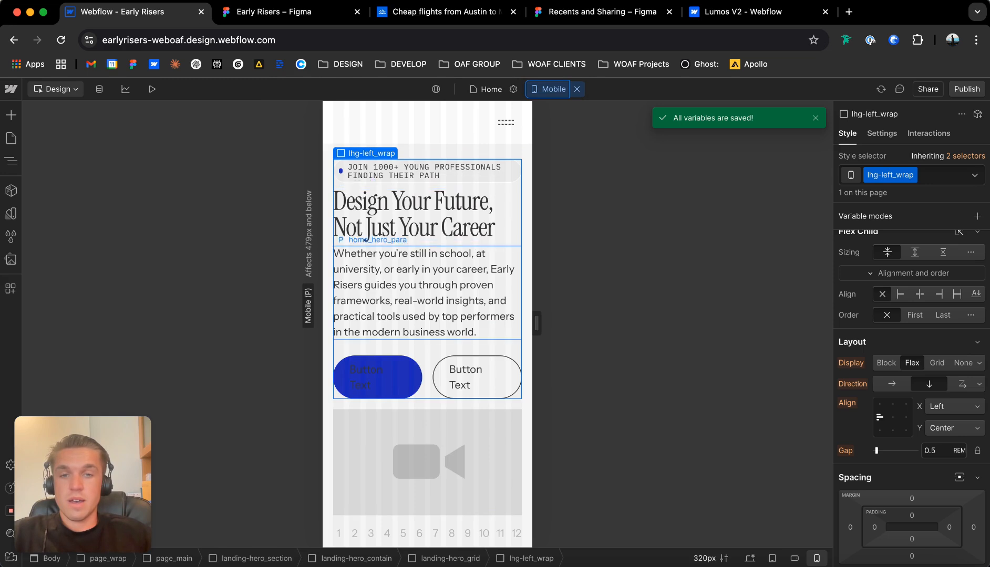
left_click(427, 377)
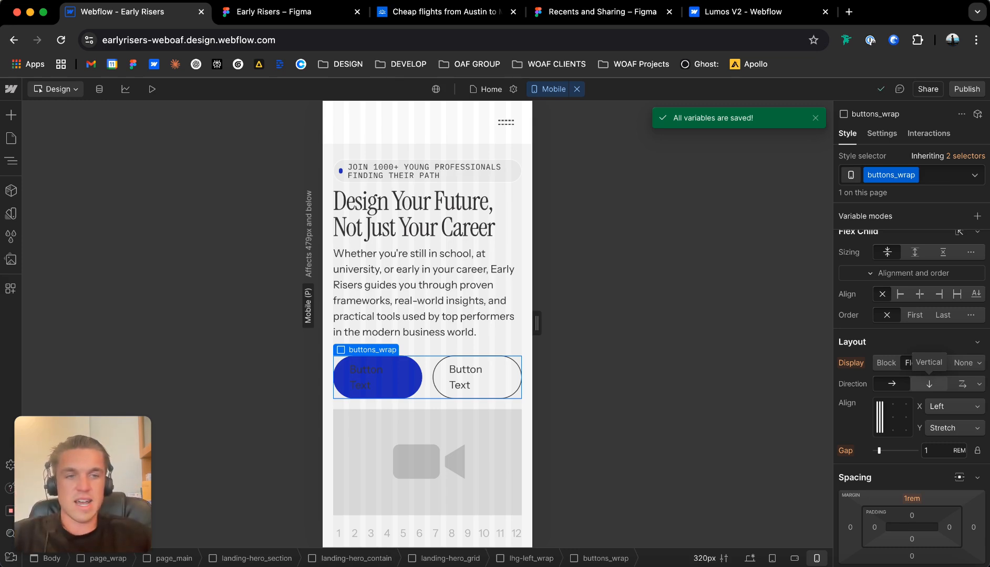
left_click(929, 384)
scroll(912, 394, "down", 5)
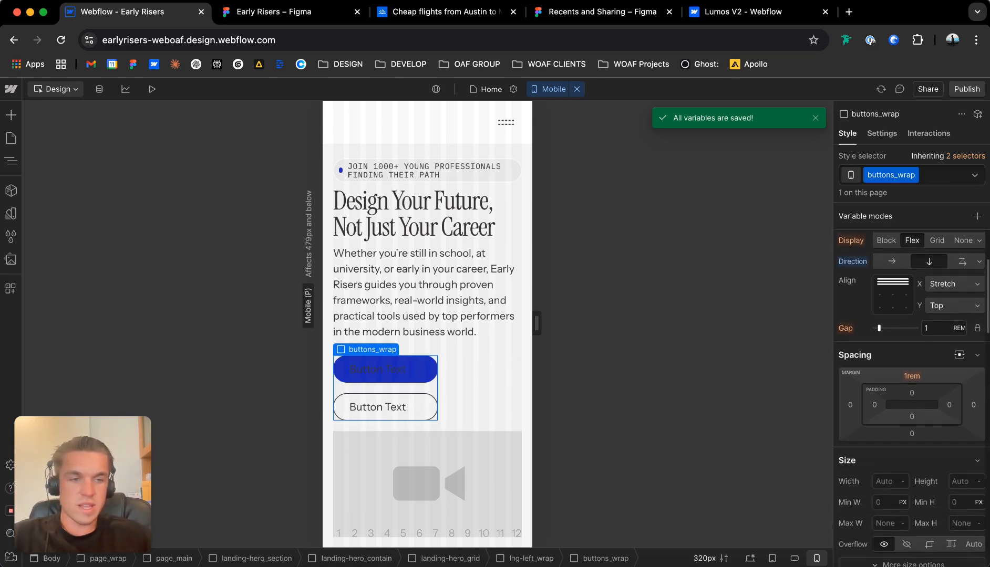
type("%")
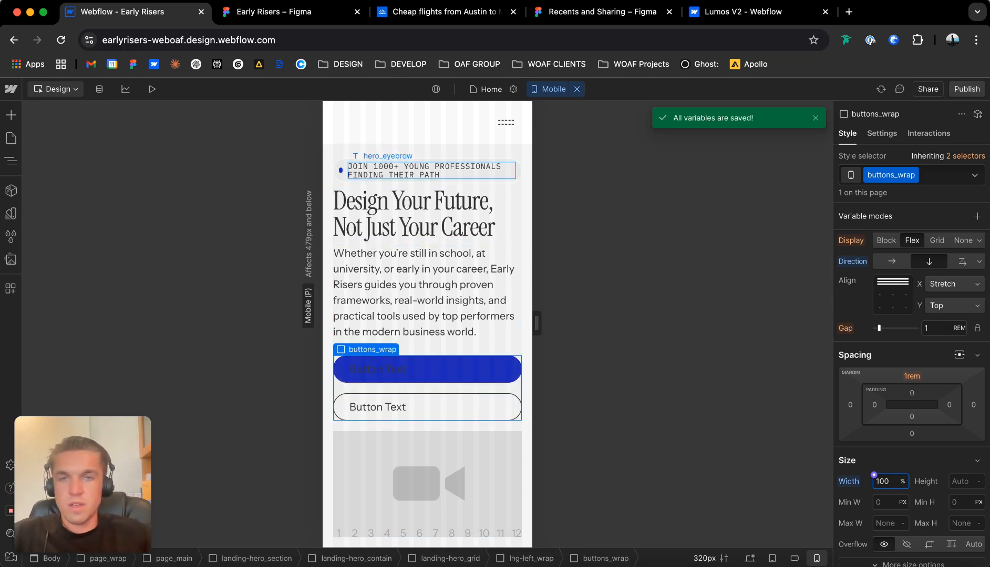
Set lhg-left_wrap's gap to 1 rem at the Mobile breakpoint.
left_click(427, 152)
scroll(428, 473, "down", 1)
scroll(366, 240, "up", 1)
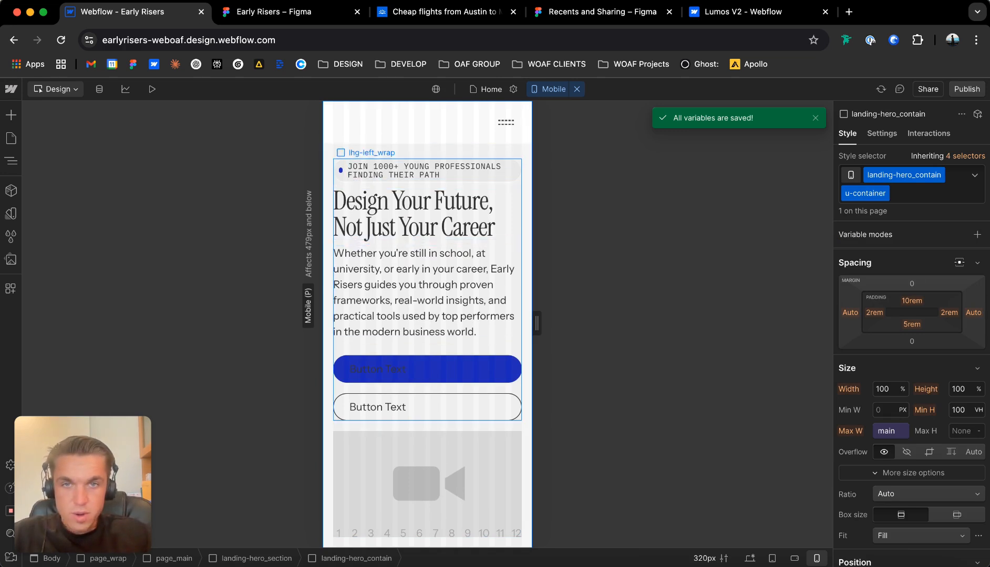
left_click(424, 243)
scroll(911, 399, "up", 3)
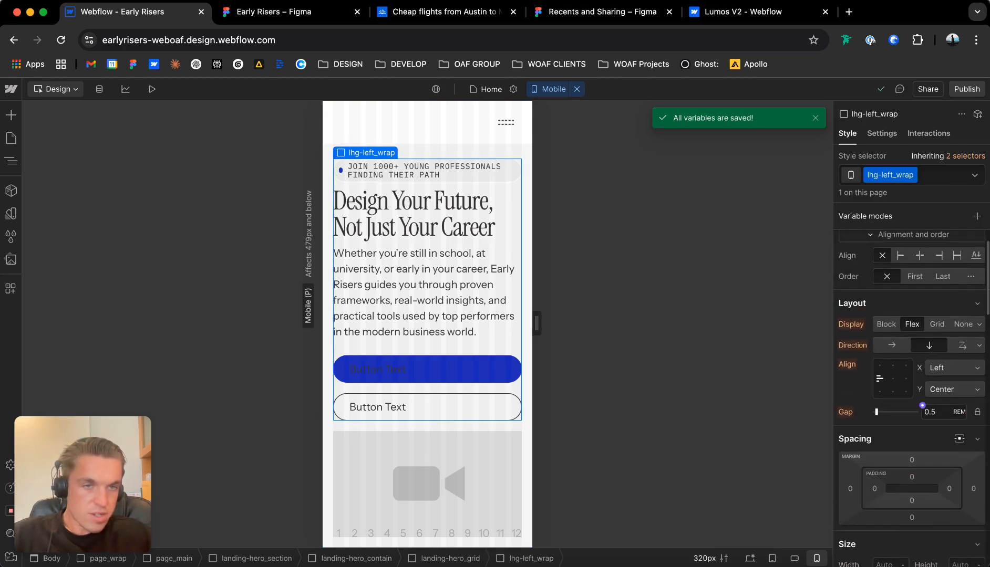
type("1")
key("Return")
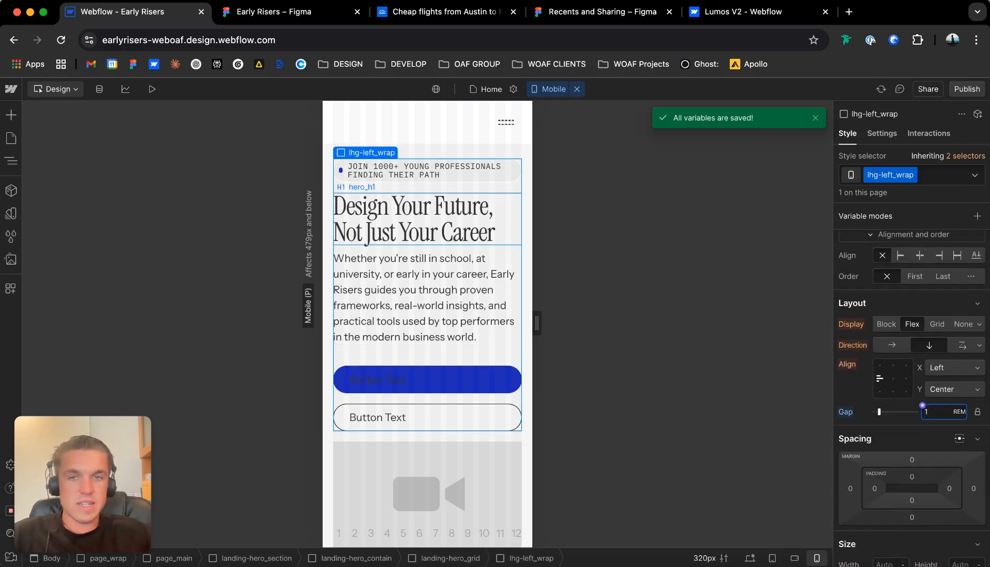
Set the gap of hero_h1_wrap to 1 rem and the gap of lhg-left_wrap to 2 rem for Mobile.
left_click(429, 230)
left_click(428, 274)
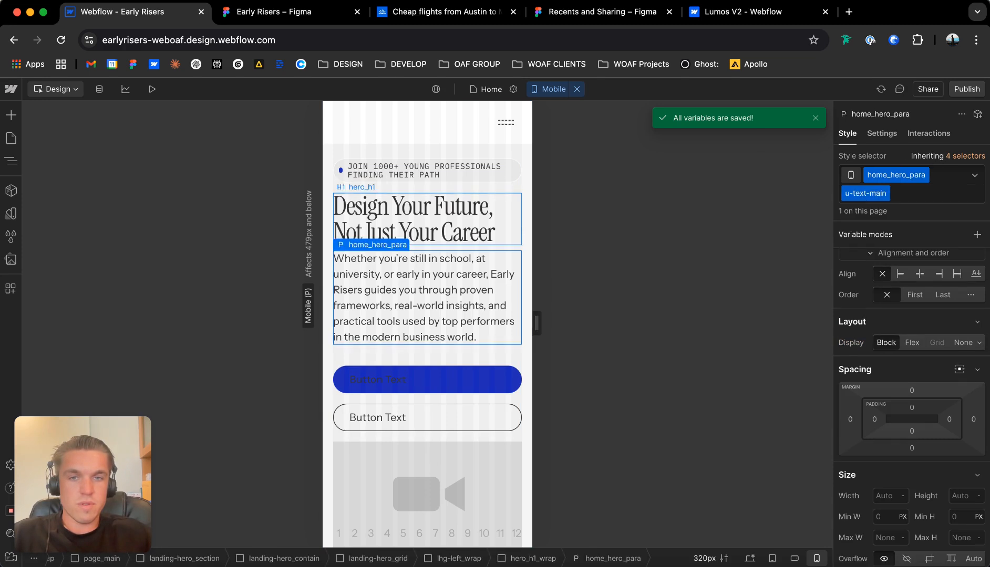
left_click(427, 226)
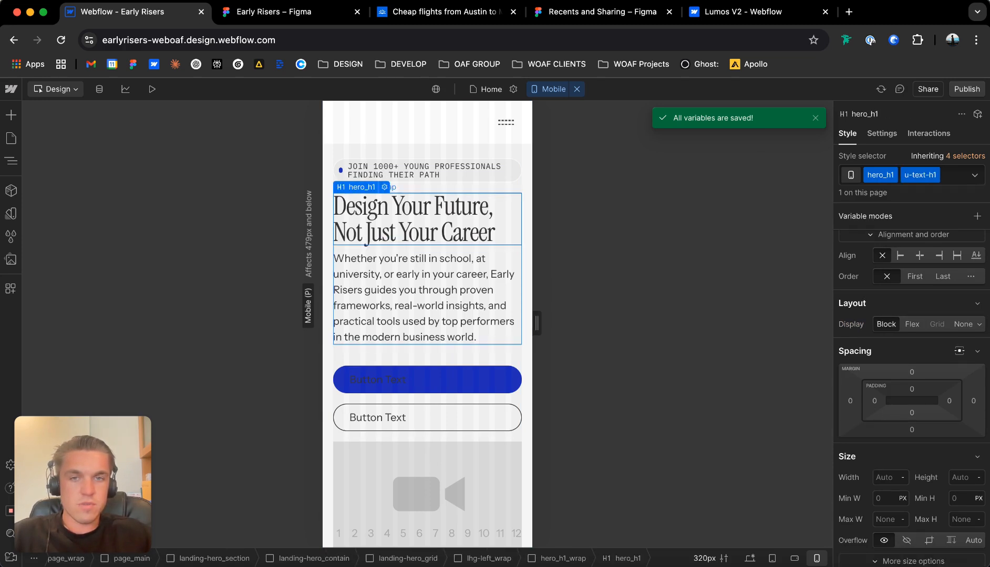
left_click(427, 248)
key("Return")
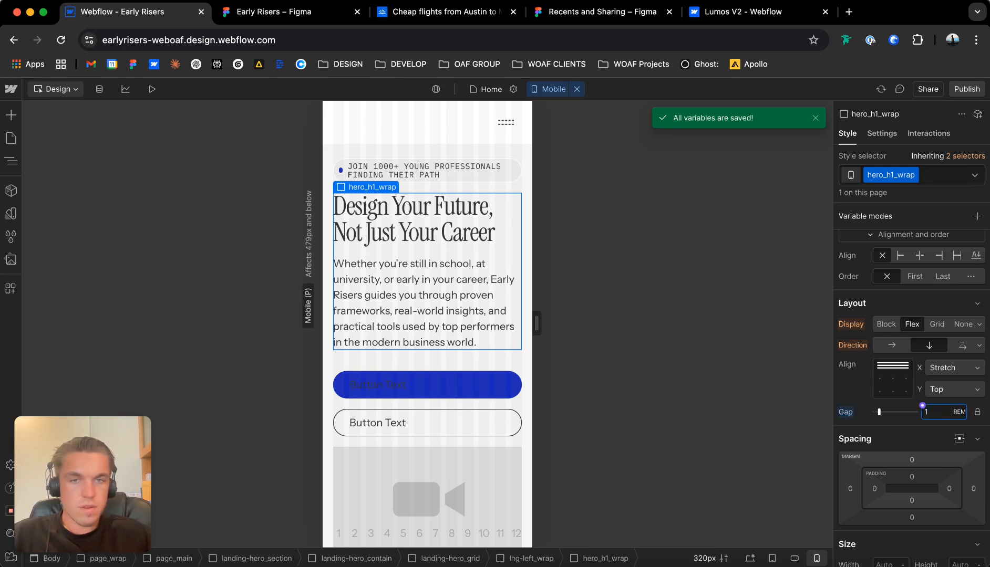
left_click(427, 359)
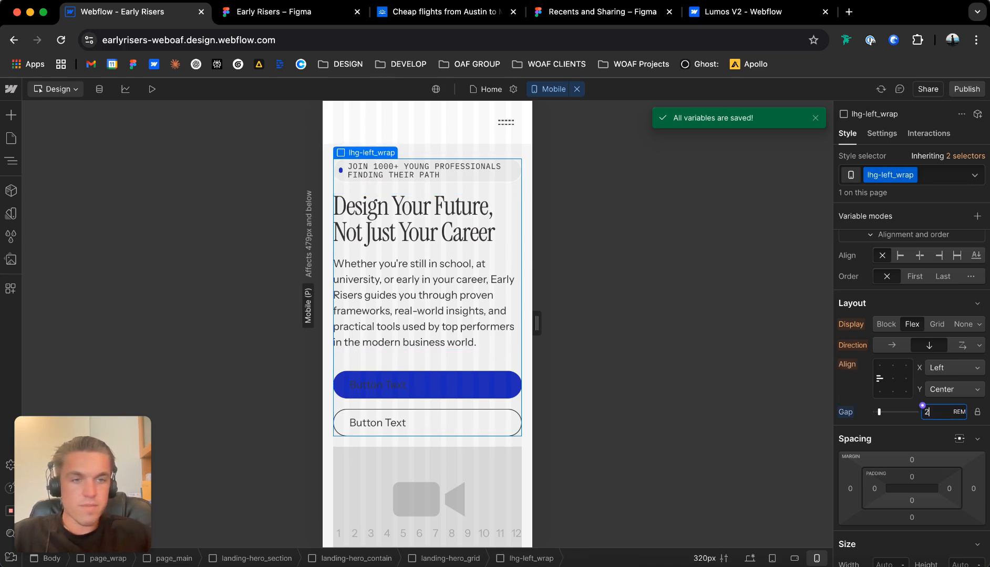
key("Return")
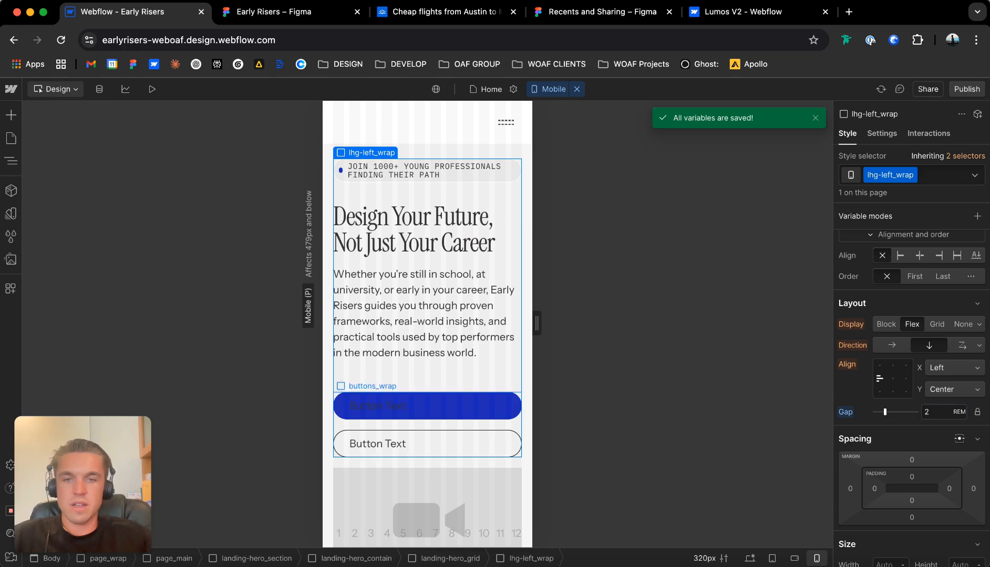
Set buttons_wrap's top margin to 0 rem at the Mobile breakpoint.
left_click(427, 425)
left_click(912, 459)
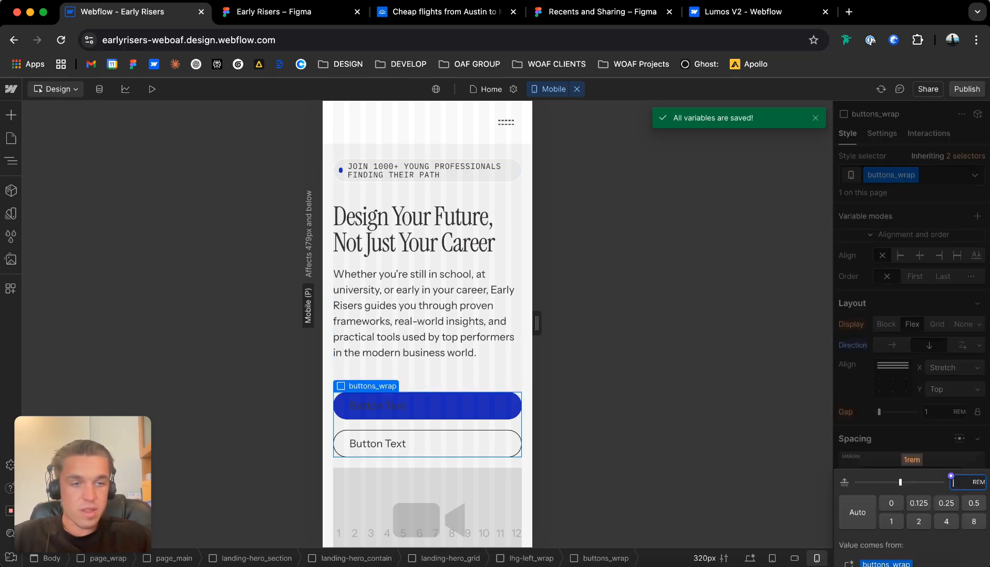
type("1")
key("Return")
left_click(912, 459)
type("0")
key("Return")
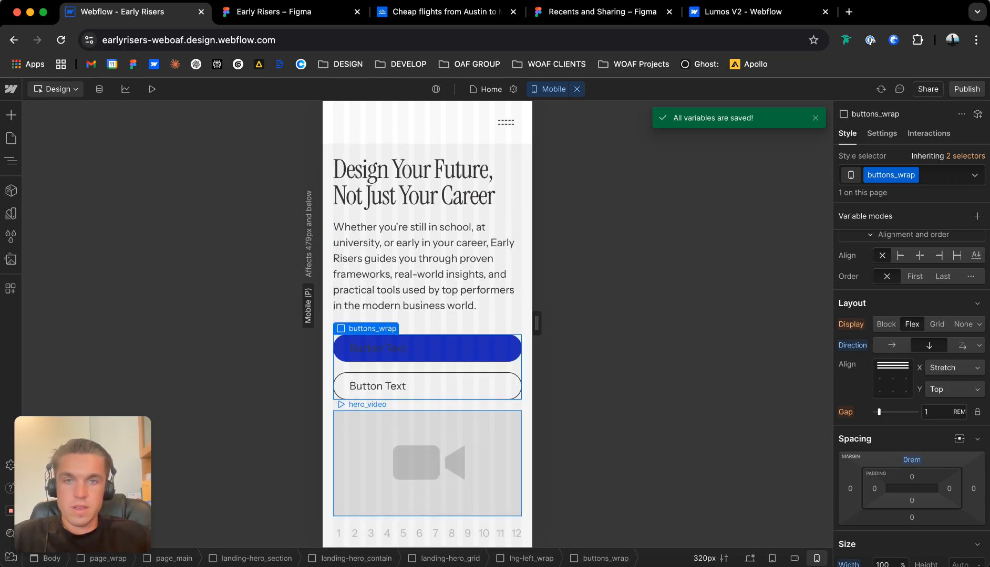
Set the order of lhg-right_wrap, the hero video's wrapper, to First at the Mobile breakpoint.
left_click(462, 452)
scroll(951, 431, "up", 2)
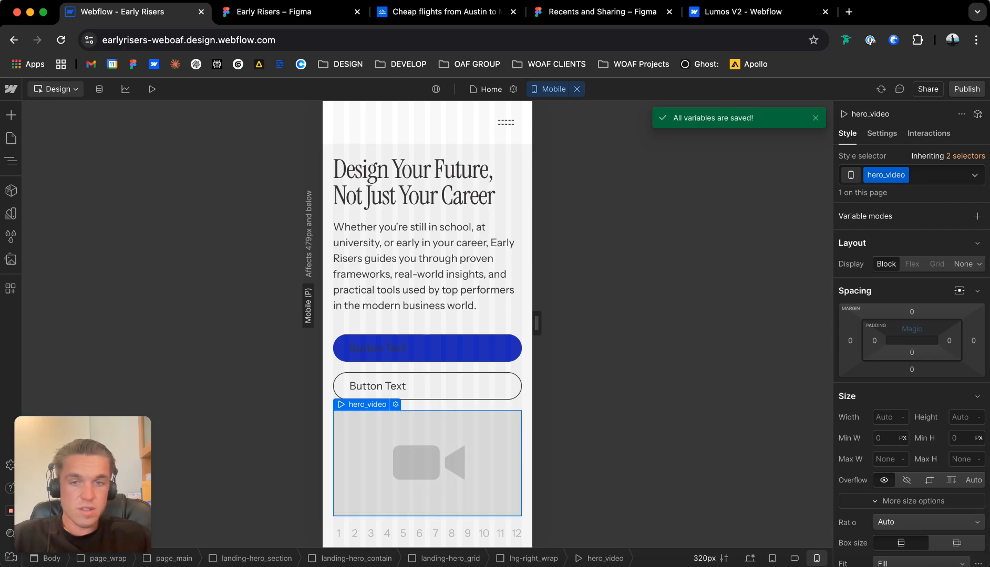
left_click(374, 392)
scroll(925, 441, "down", 7)
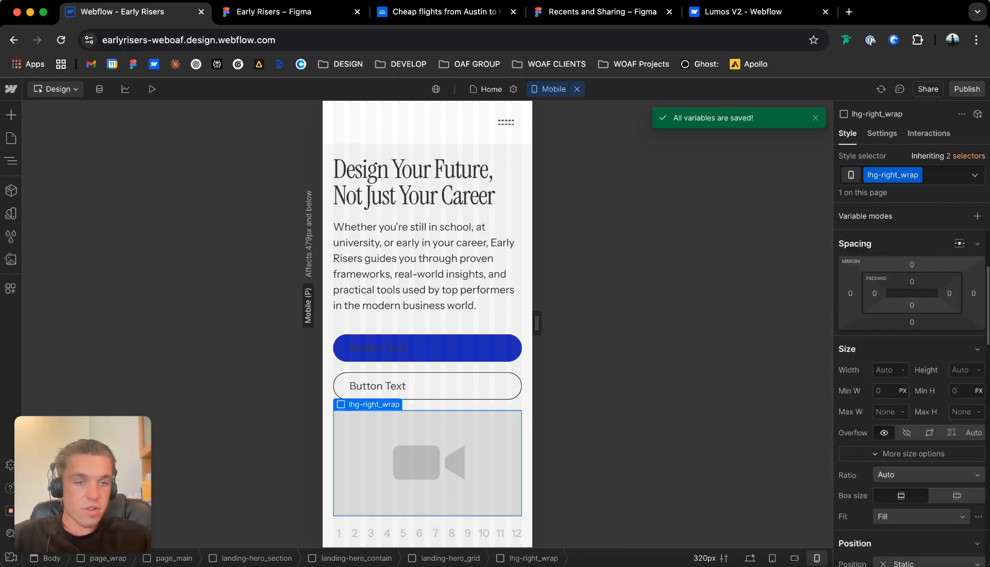
scroll(912, 399, "up", 7)
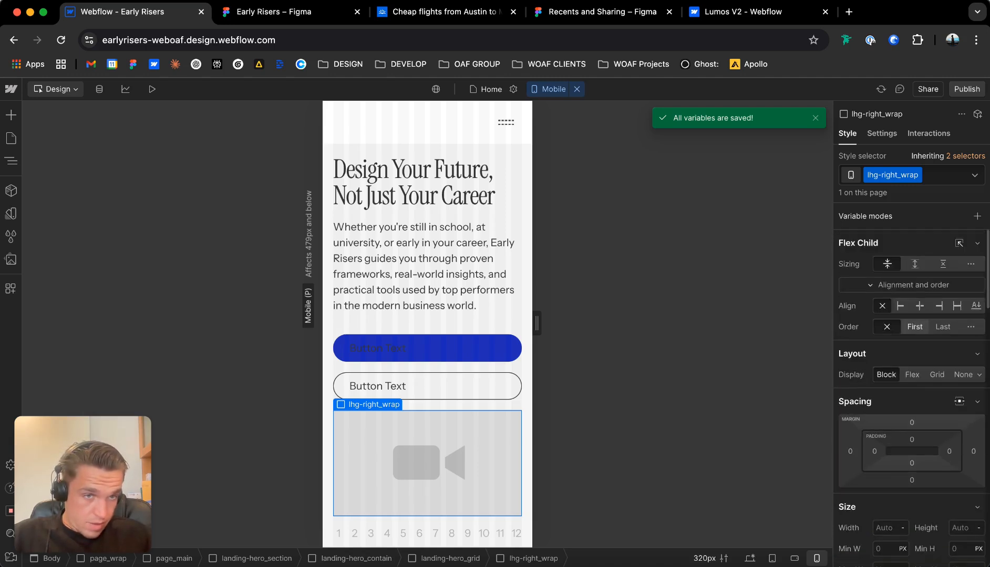
left_click(914, 327)
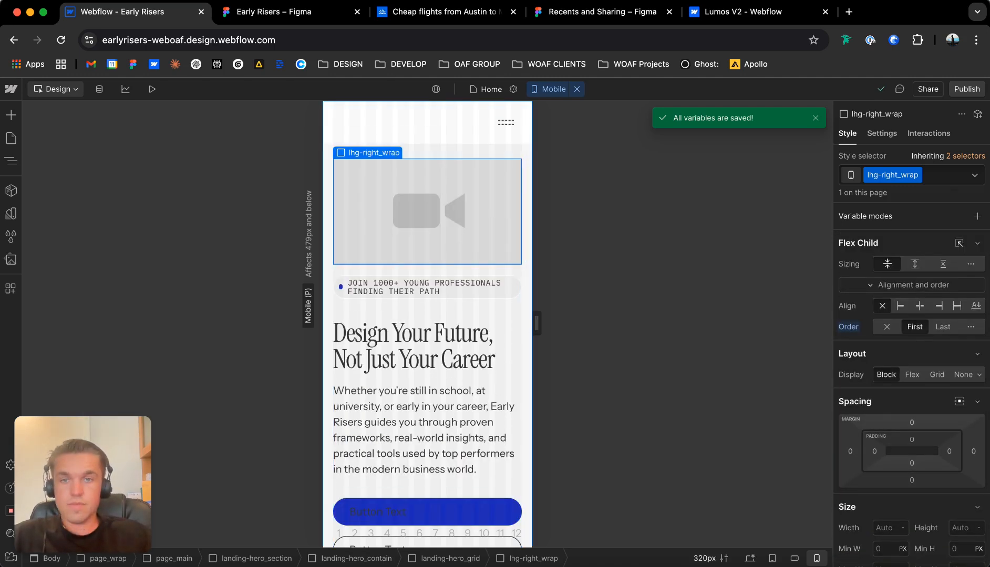
Review the reordered hero at the Mobile breakpoint and return to the Desktop breakpoint.
left_click(427, 131)
left_click(427, 310)
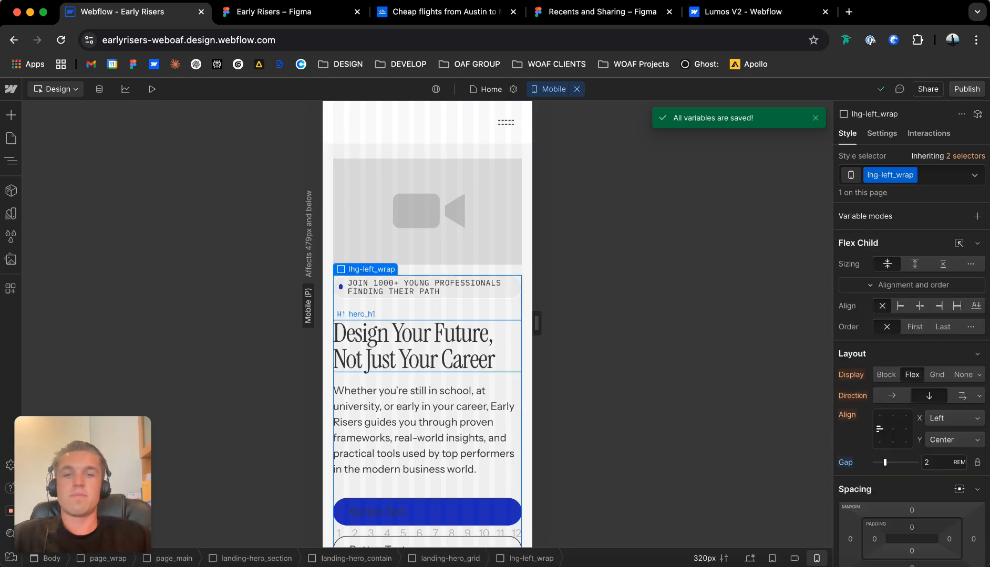
scroll(427, 391, "down", 1)
scroll(427, 391, "up", 1)
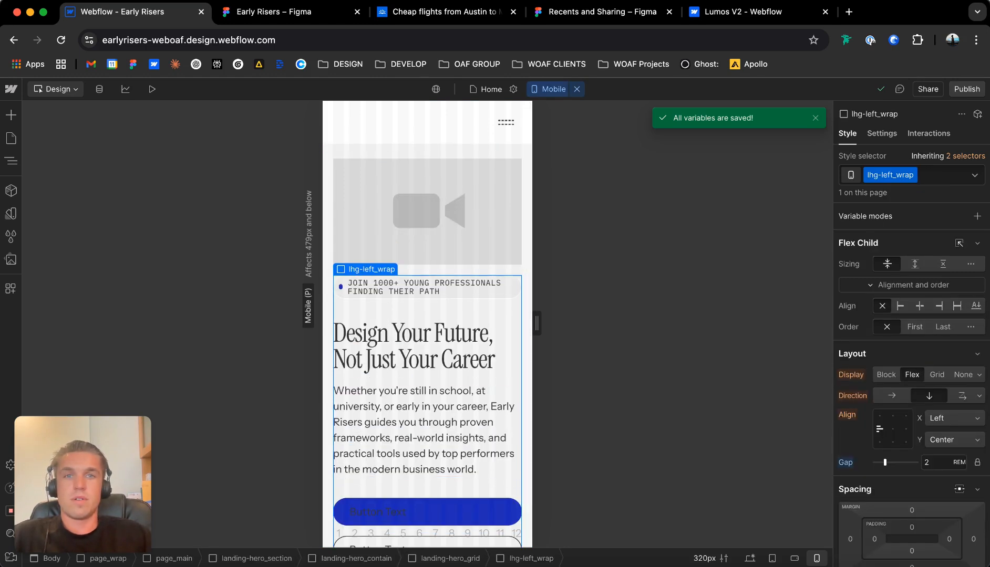
left_click(576, 89)
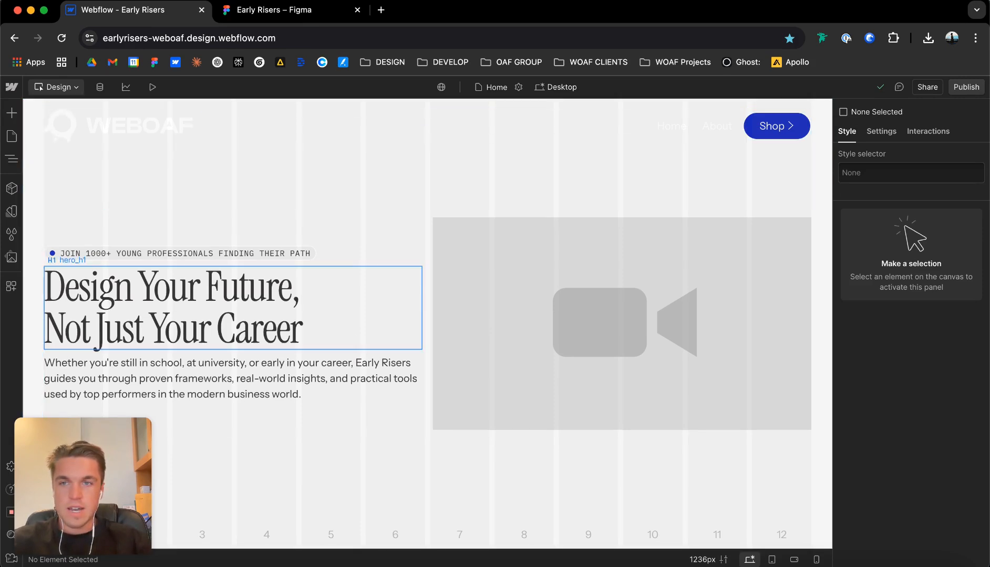
Switch to Figma and examine the hero and the careers guidance section below it in early-risers-v1.
left_click(273, 9)
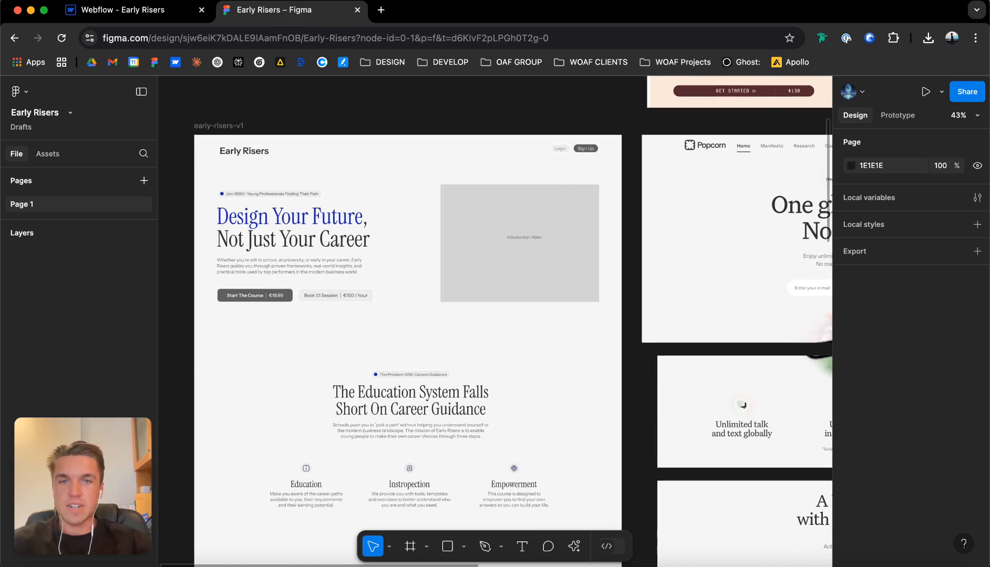
scroll(276, 152, "down", 3)
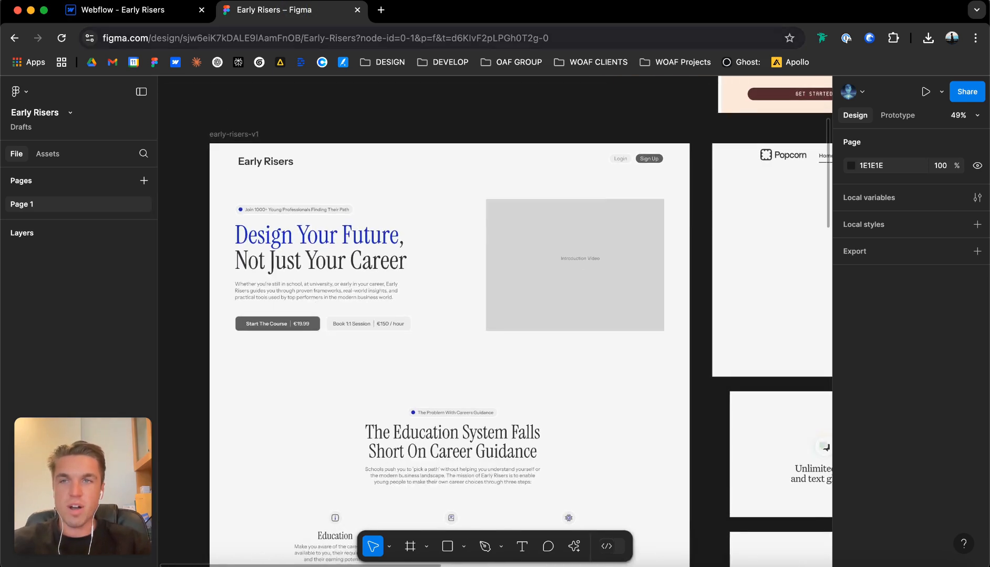
Switch to Webflow and add a div block inside page_main after landing-hero_section.
left_click(121, 9)
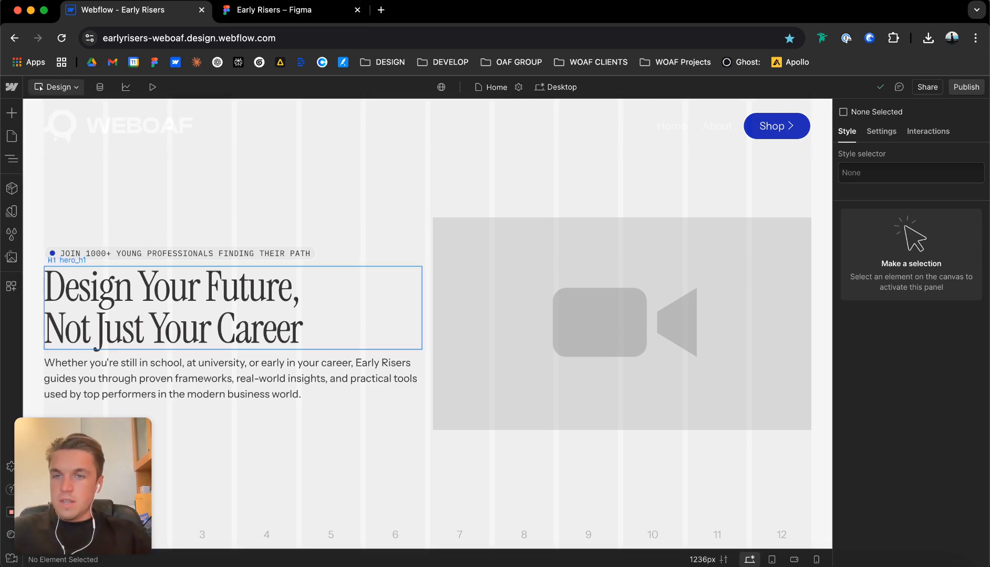
left_click(12, 158)
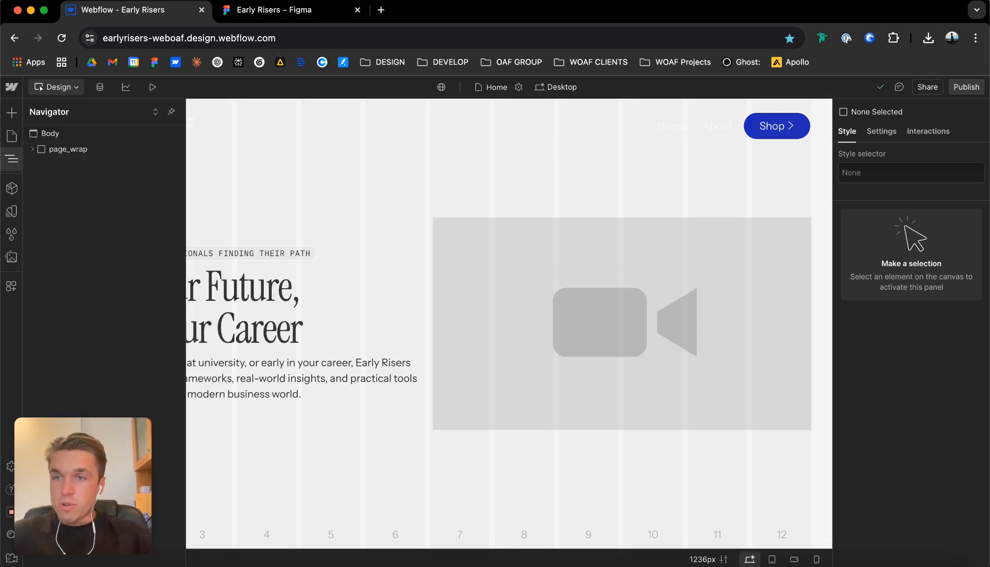
left_click(32, 149)
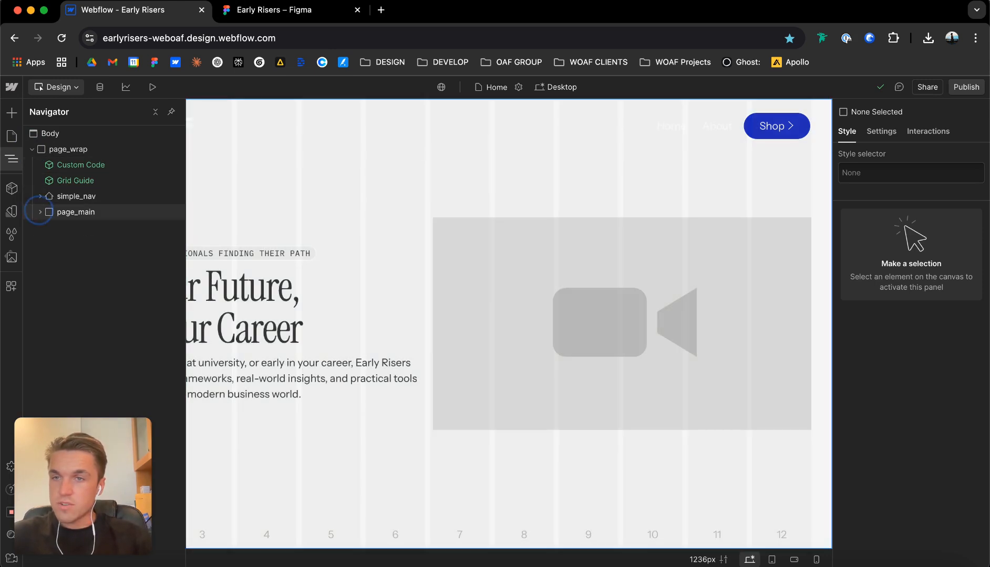
left_click(70, 212)
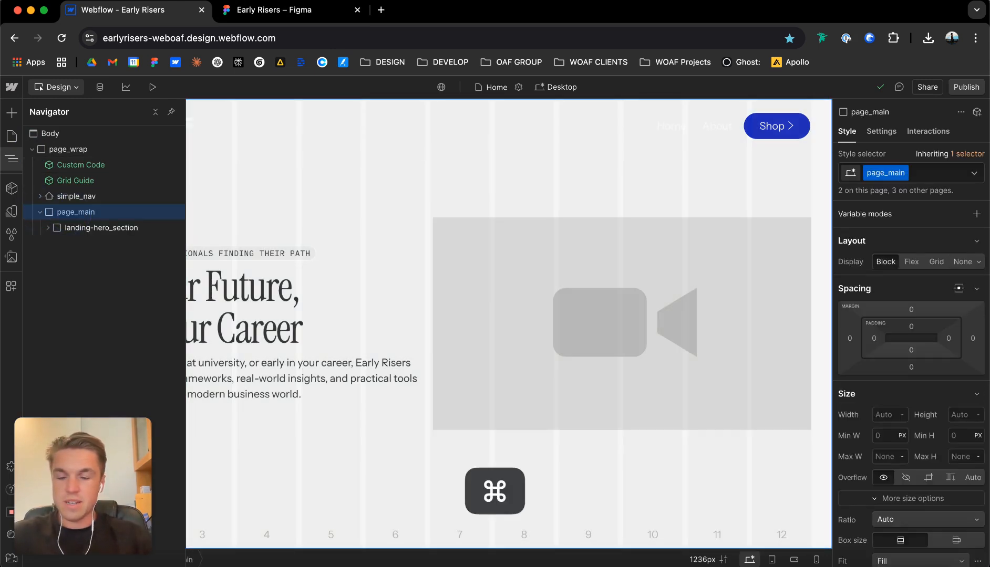
key("super+e")
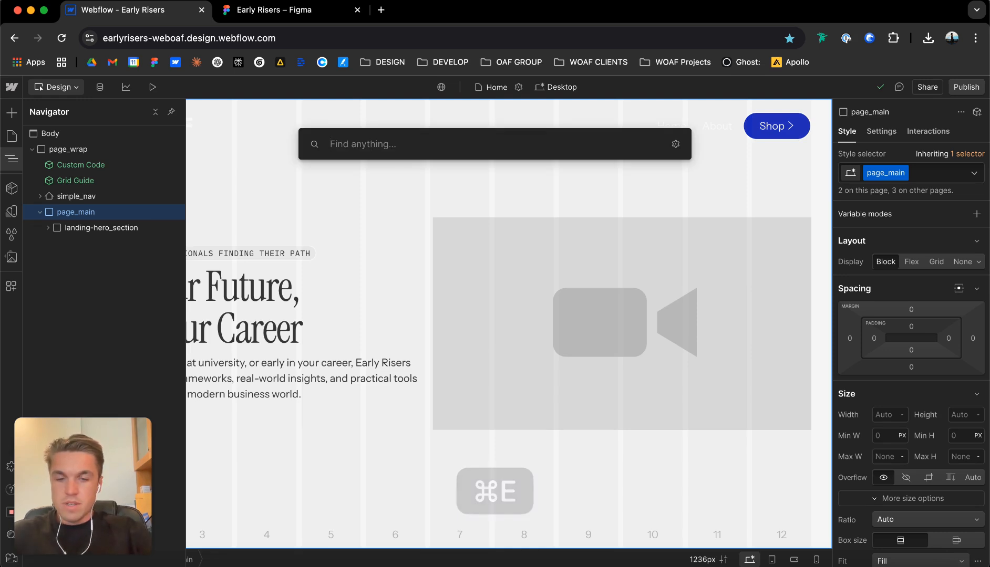
type("div")
key("Return")
key("super+Return")
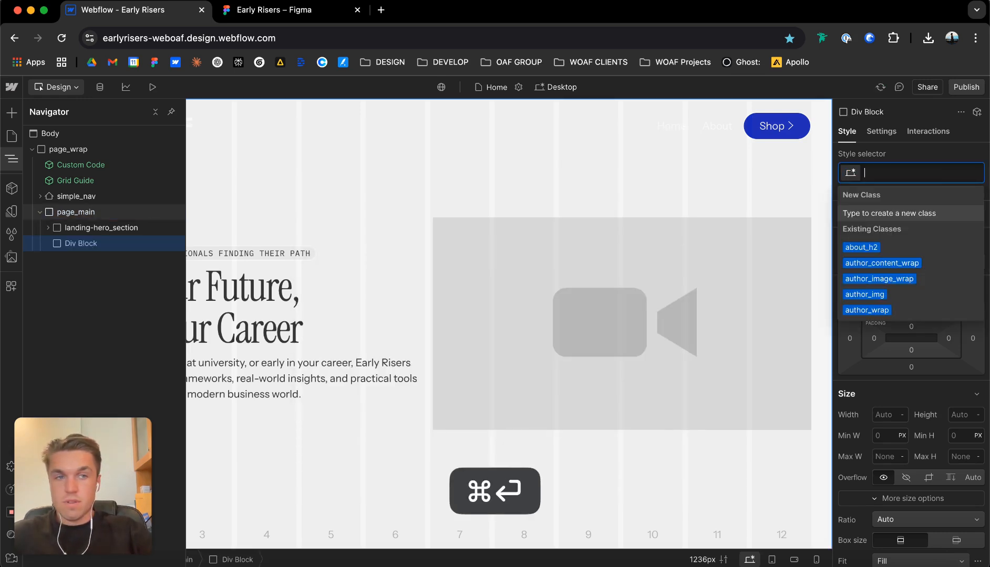
Check the careers guidance section in Figma, return to Webflow and give the new div block the class problem_section.
left_click(268, 10)
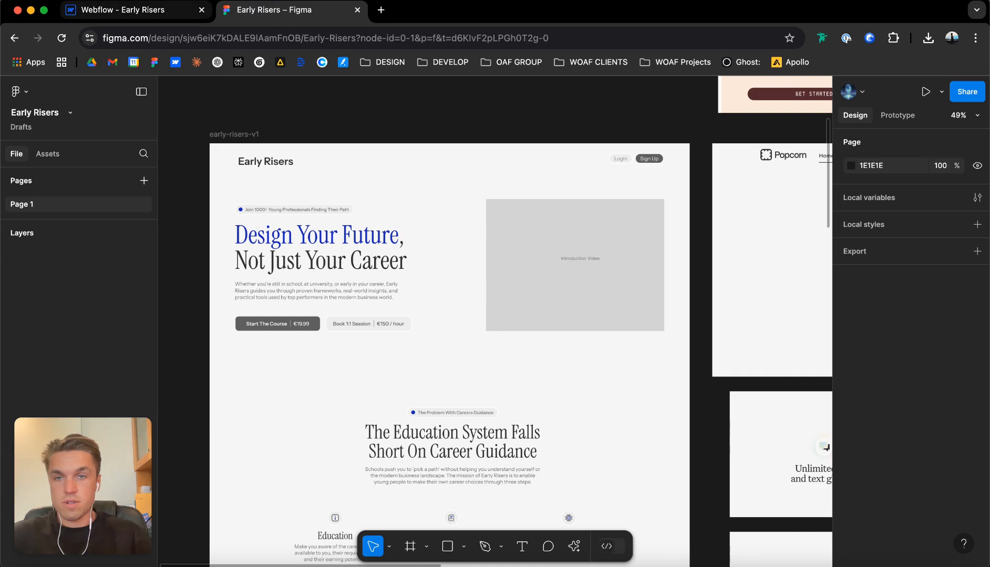
scroll(462, 315, "down", 4)
scroll(345, 241, "up", 3)
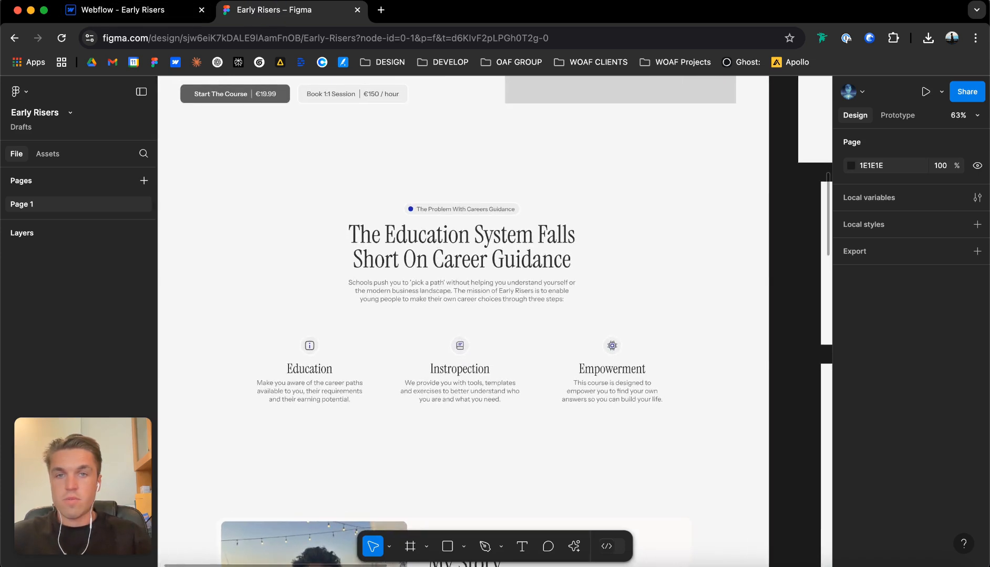
scroll(473, 336, "left", 1)
scroll(473, 336, "down", 1)
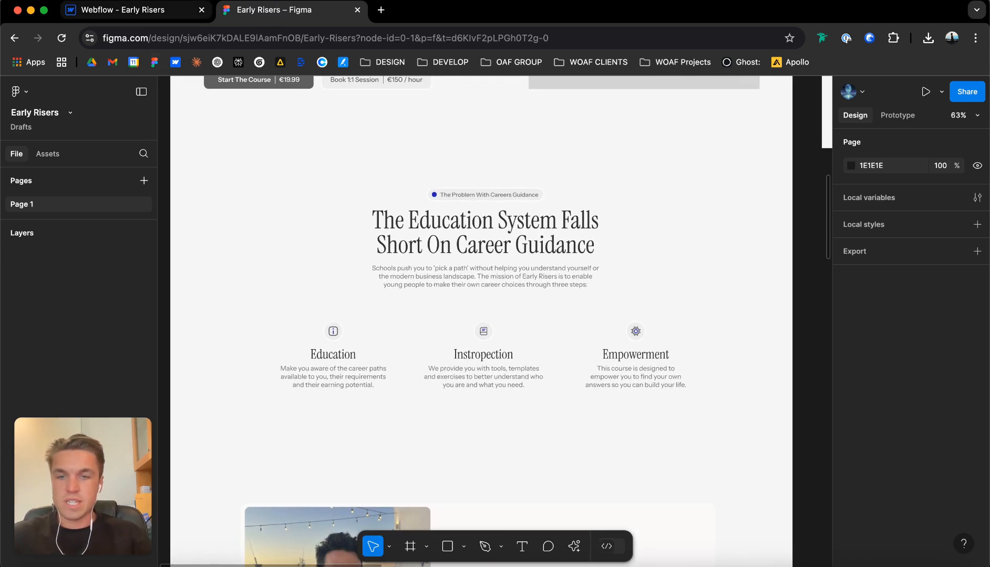
left_click(132, 10)
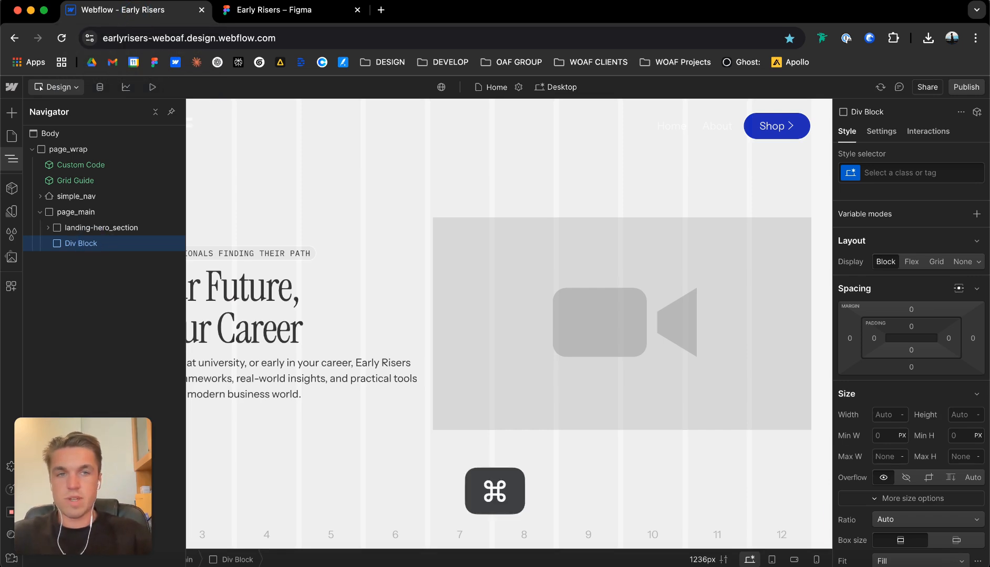
key("super+Return")
type("probel")
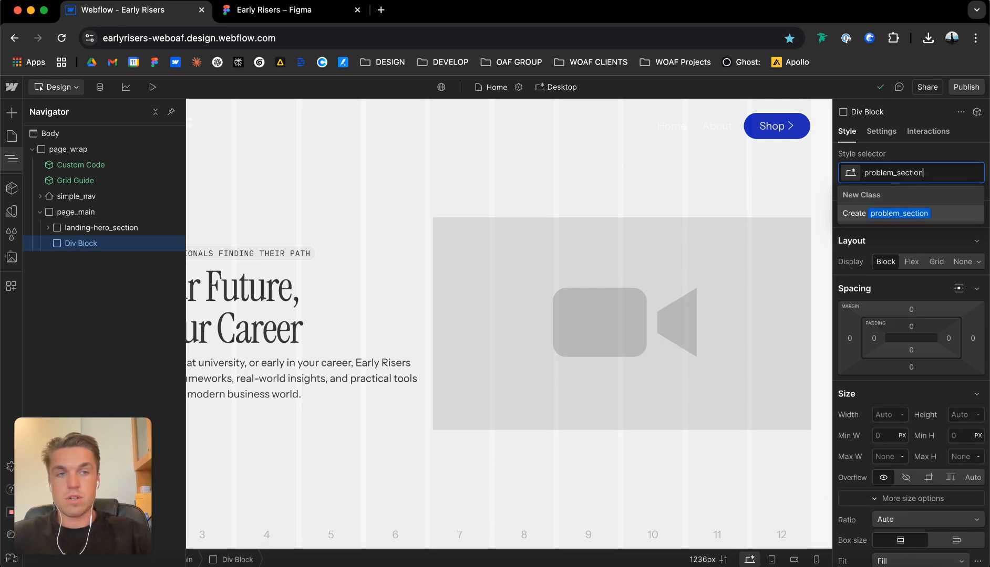
key("Return")
Set problem_section's tag to Section and add the custom attribute data-theme with the value light.
left_click(881, 131)
left_click(900, 178)
left_click(901, 164)
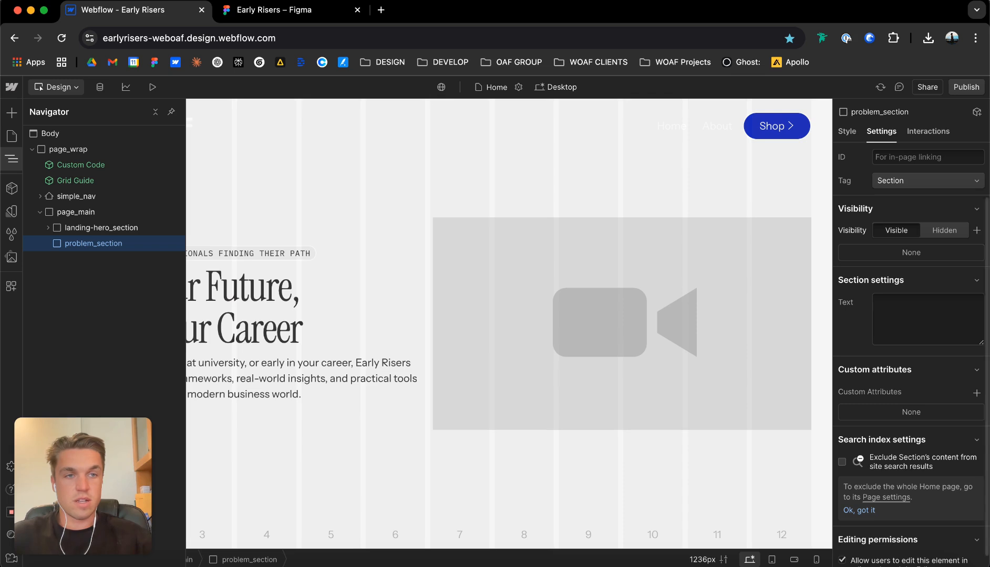
scroll(911, 368, "down", 1)
left_click(977, 380)
type("data-theme")
key("Tab")
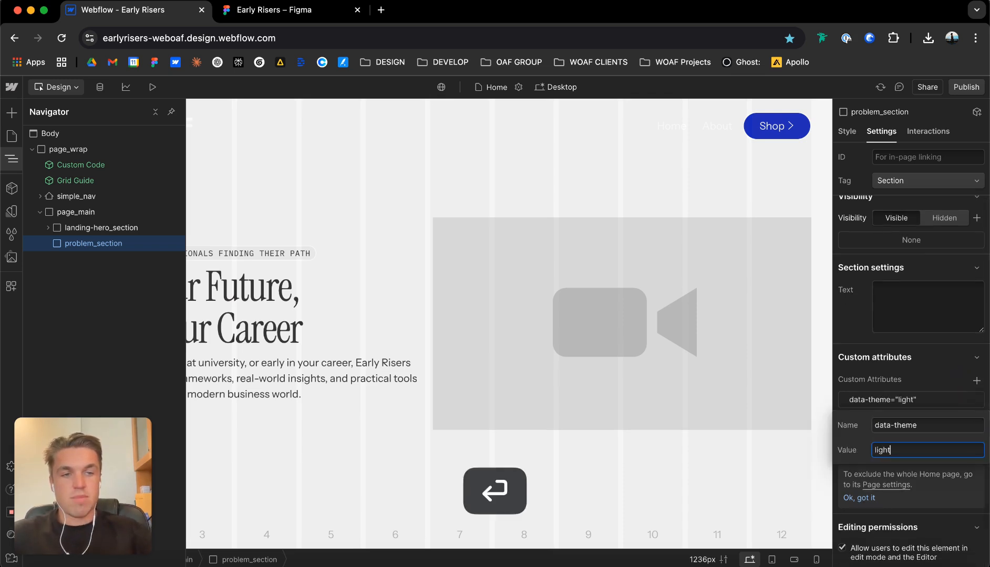
type("light")
key("Return")
Set problem_section's background color to the bg-1 variable.
left_click(846, 132)
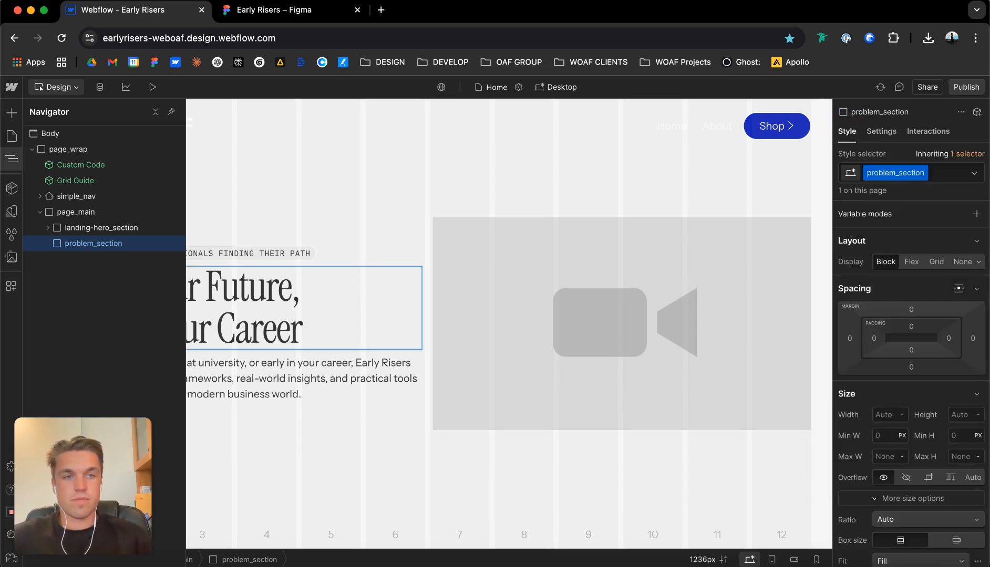
scroll(911, 368, "down", 5)
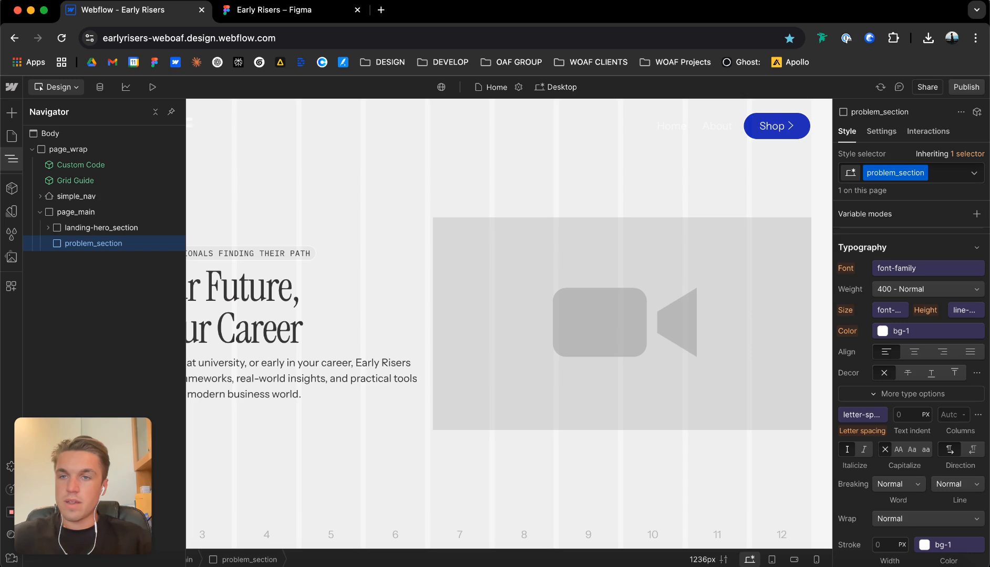
left_click(620, 473)
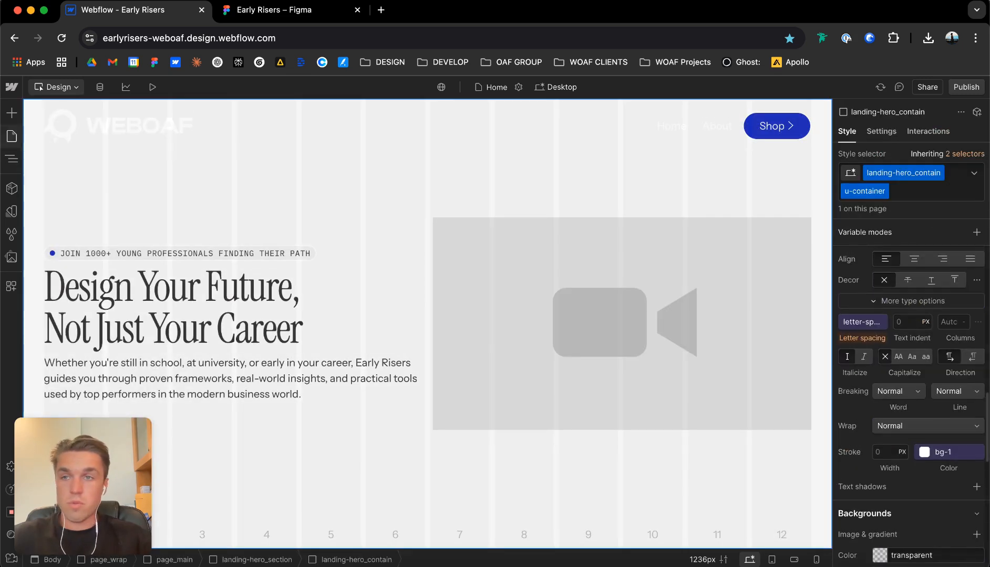
left_click(11, 159)
left_click(93, 243)
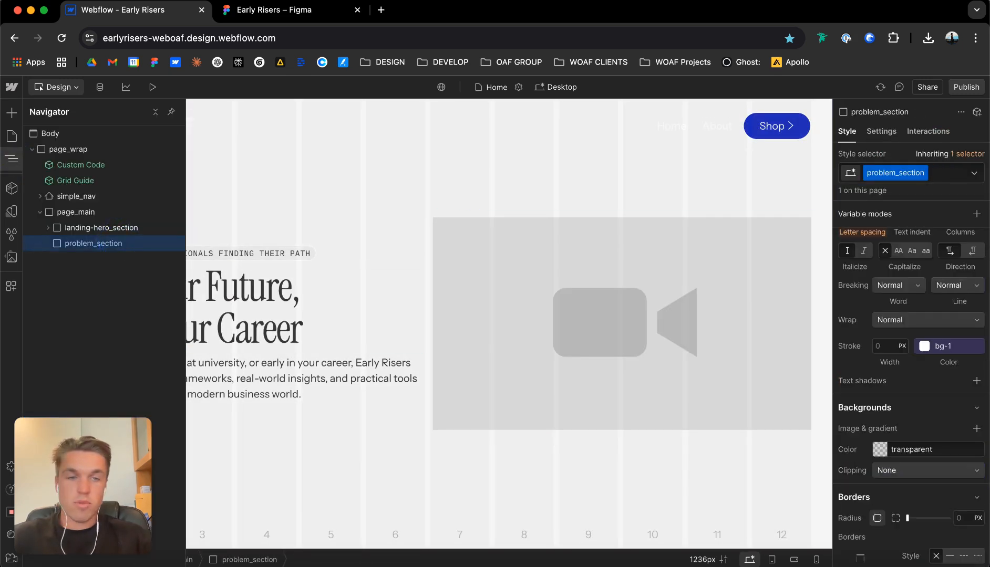
scroll(912, 367, "down", 10)
scroll(911, 368, "up", 8)
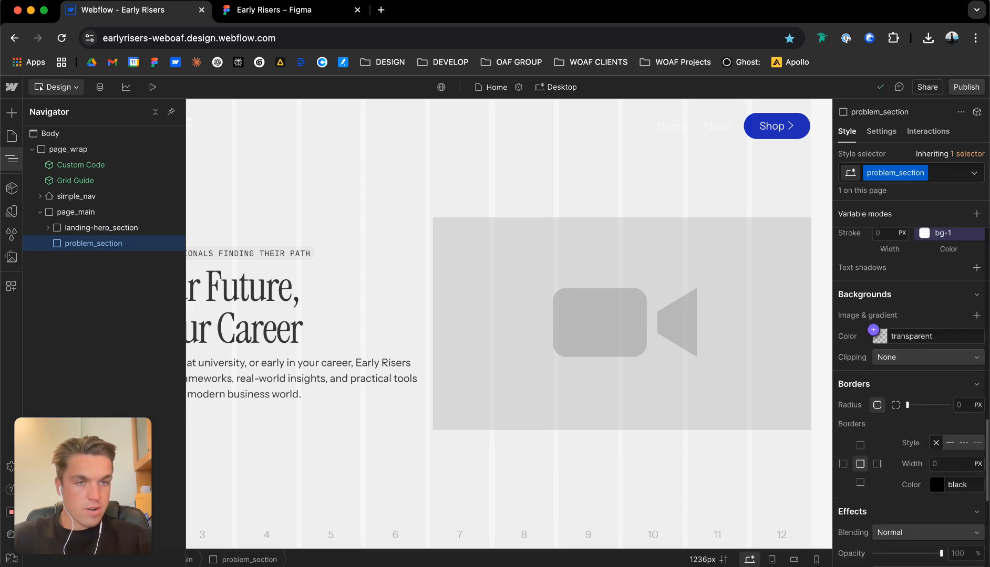
left_click(873, 329)
left_click(881, 322)
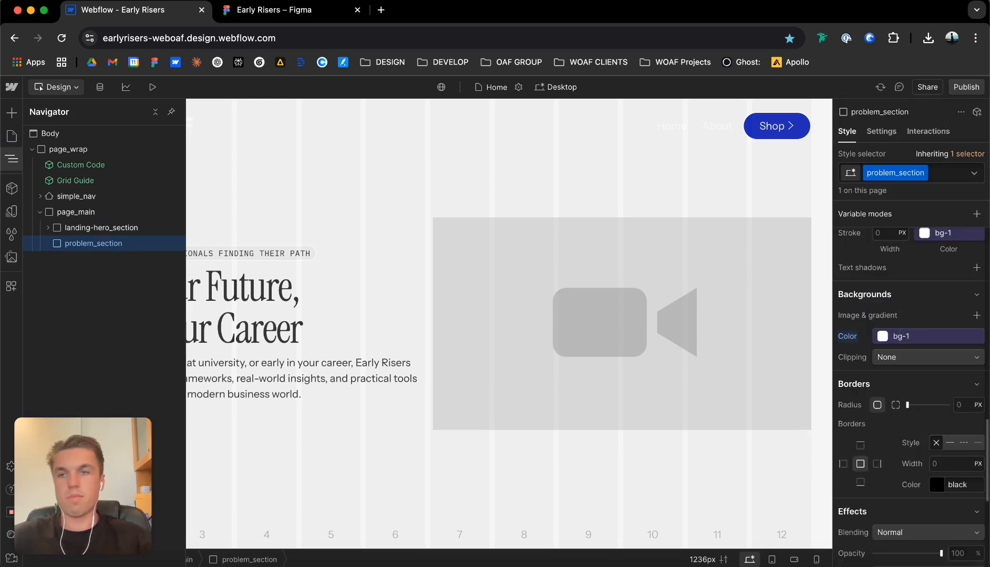
Add a div block inside problem_section and give it the class problem_contain.
key("super+e")
key("Return")
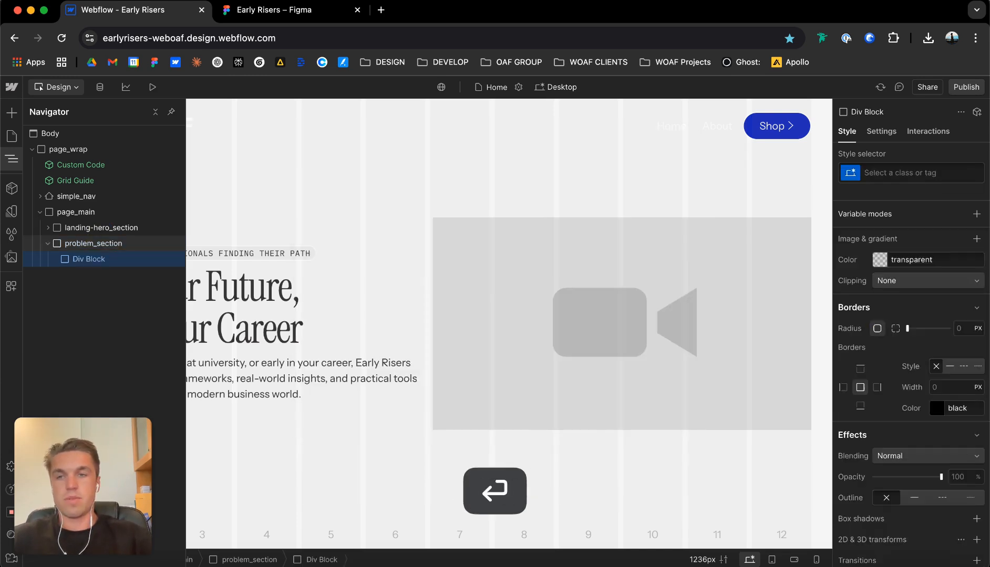
key("super+Return")
type("problem_contain")
key("Return")
Add the combo class u-container to problem_contain.
key("super+Return")
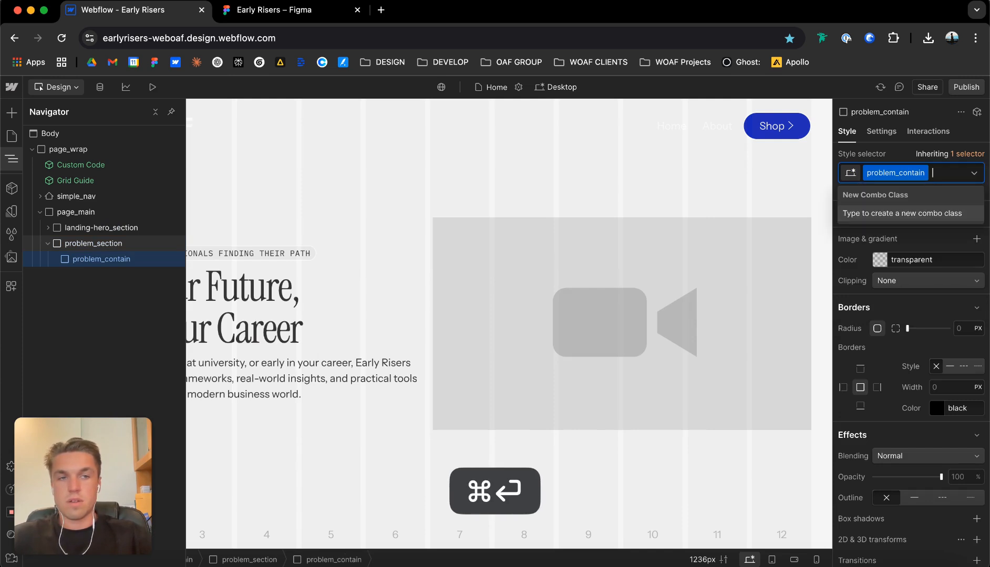
type("u-container")
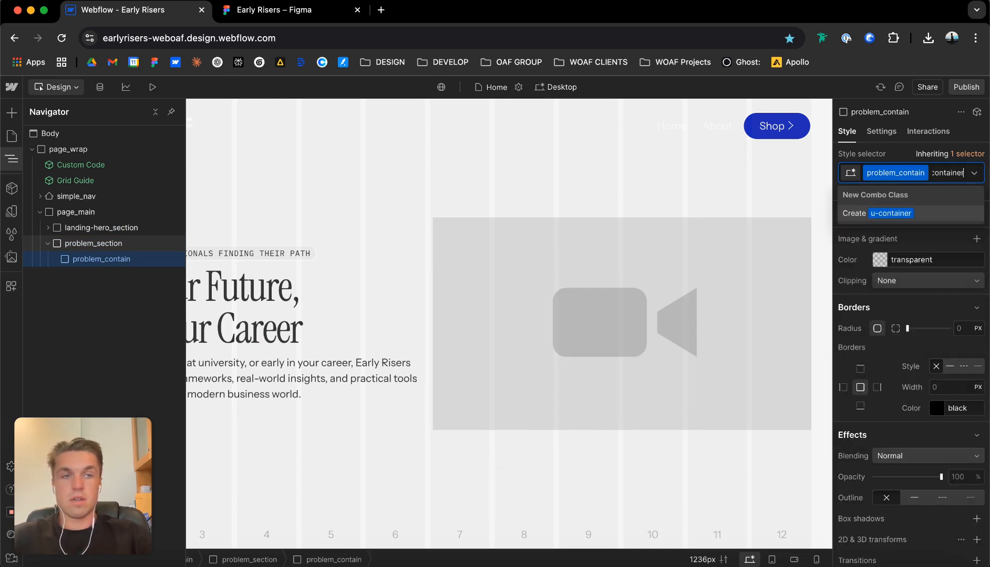
key("Return")
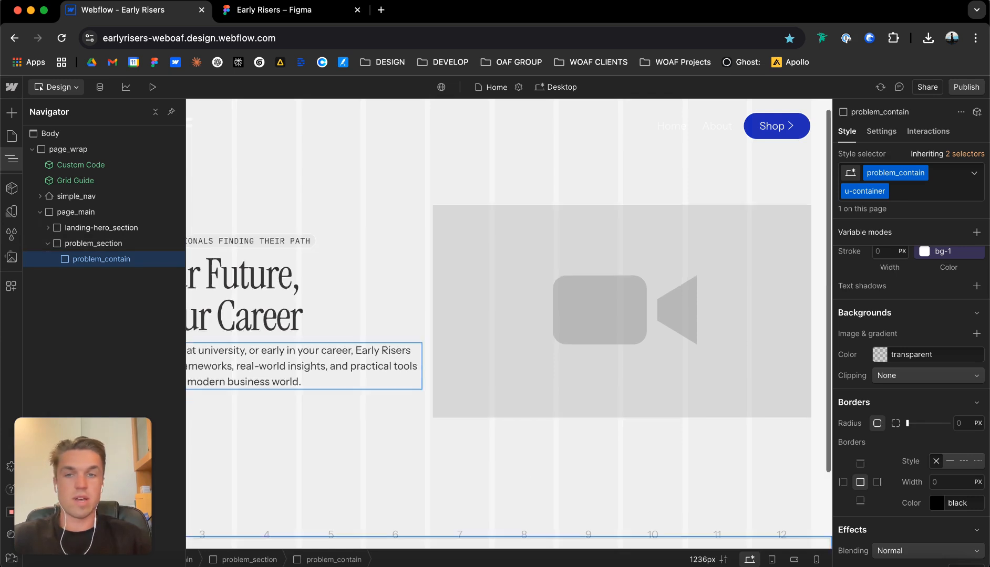
scroll(508, 315, "down", 3)
Switch to Figma and examine how the careers guidance section splits into a heading block and a three-column row.
key("ctrl+Tab")
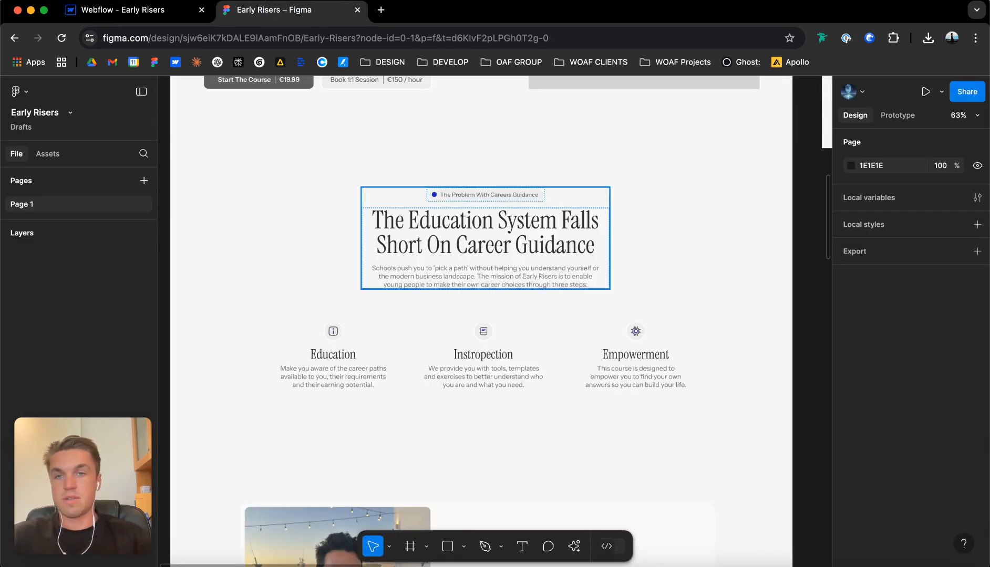
scroll(374, 288, "up", 1)
left_click(459, 197)
left_click(498, 343)
left_click(489, 163)
left_click(497, 331)
left_click(494, 206)
left_click(496, 335)
left_click(487, 206)
left_click(491, 336)
left_click(487, 206)
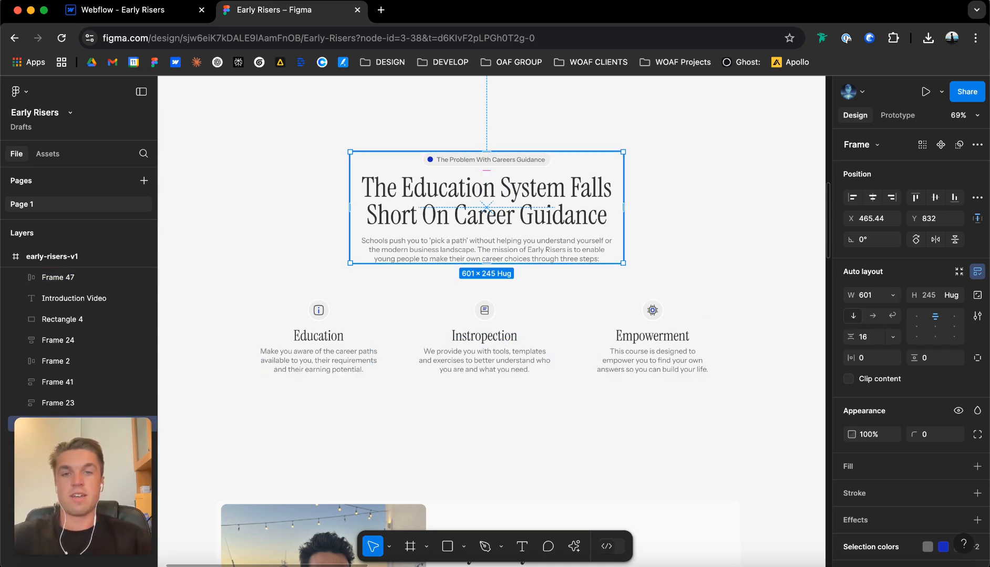
Draw a grey rectangle behind the careers guidance section in Figma and examine the heading block and three-column row within it.
scroll(299, 151, "down", 3)
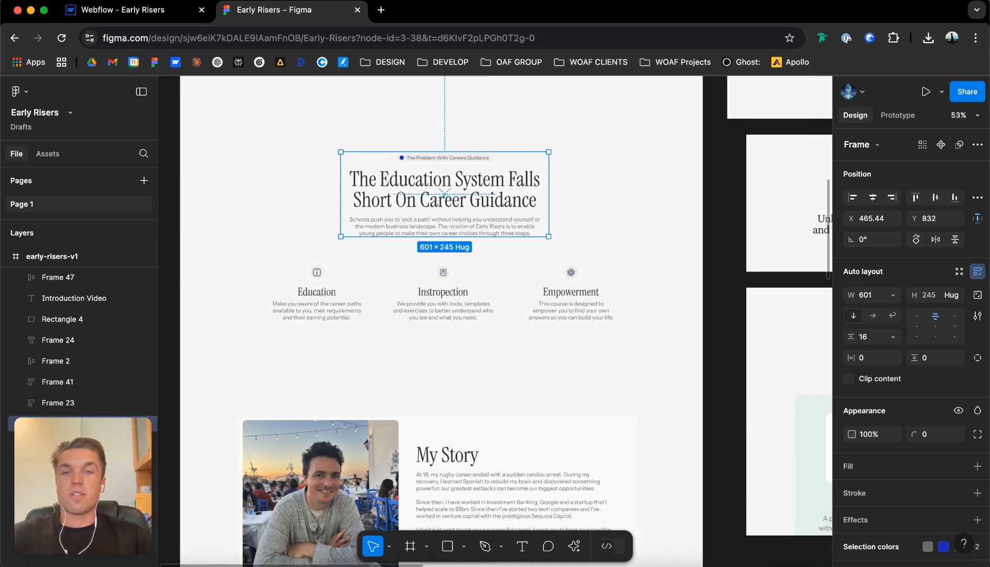
left_click(274, 146)
mouse_move(235, 130)
left_mouse_down()
mouse_move(713, 354)
mouse_move(627, 330)
mouse_move(660, 334)
left_mouse_up()
scroll(443, 230, "up", 2)
left_click(442, 231)
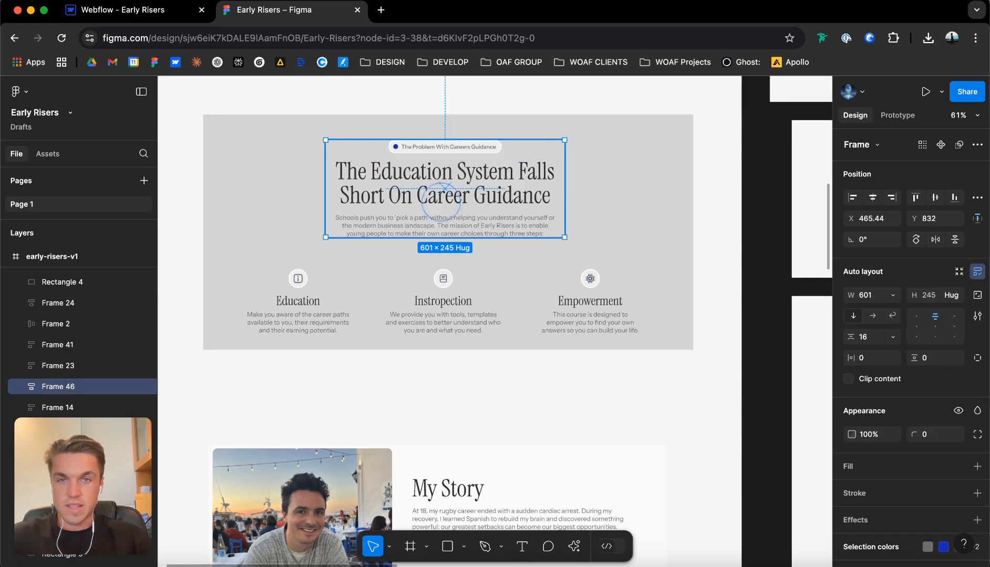
left_click(449, 273)
left_click(449, 273)
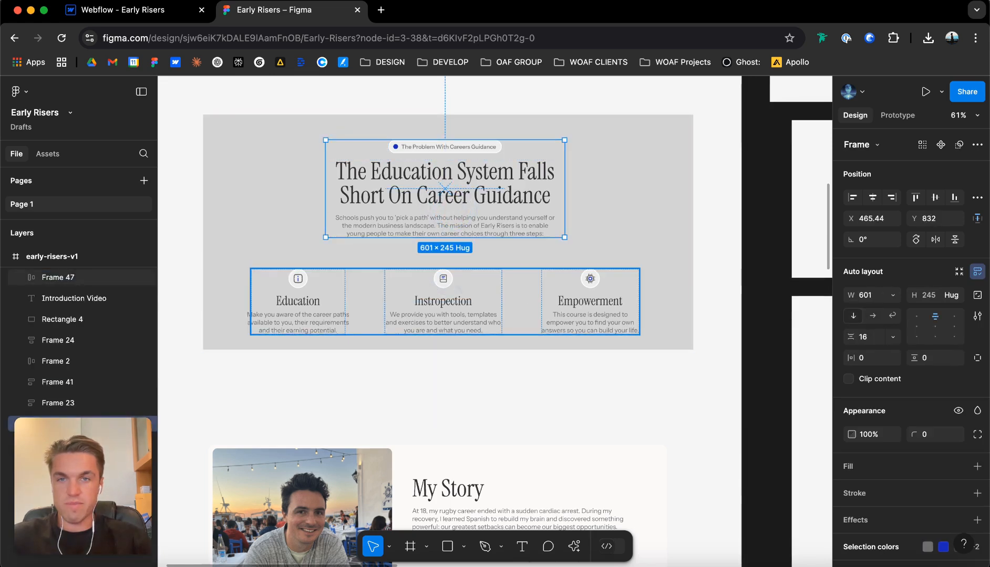
left_click(449, 273)
Switch to Webflow, add a div block inside problem_contain and give it the class problem_h2_wrap.
left_click(142, 11)
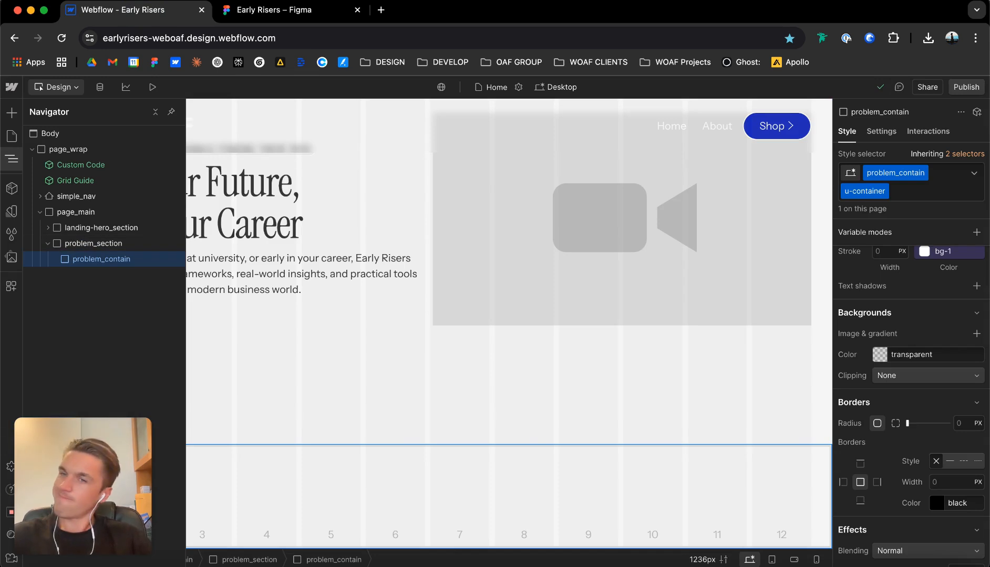
key("super+e")
type("div")
key("Return")
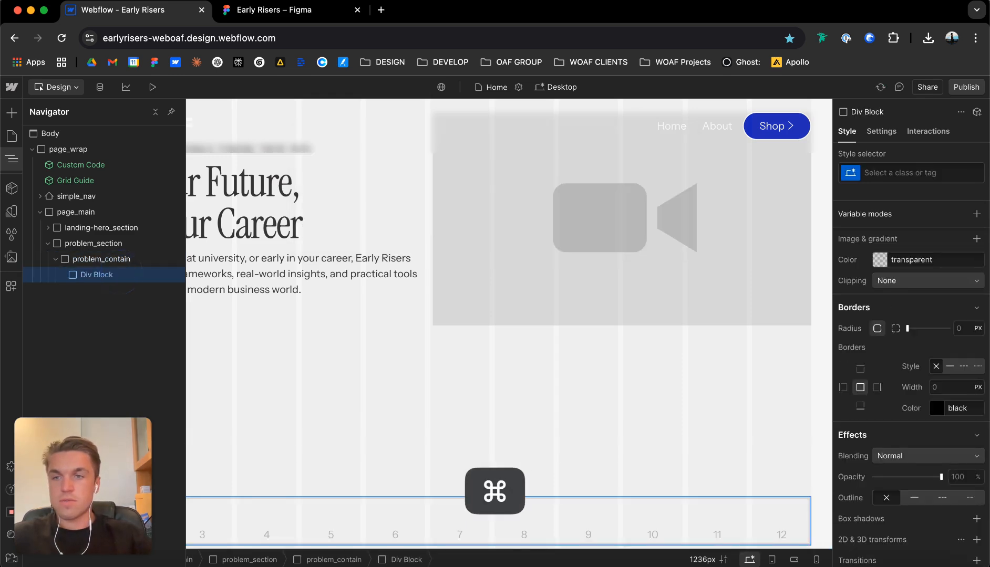
key("super+Return")
type("problem")
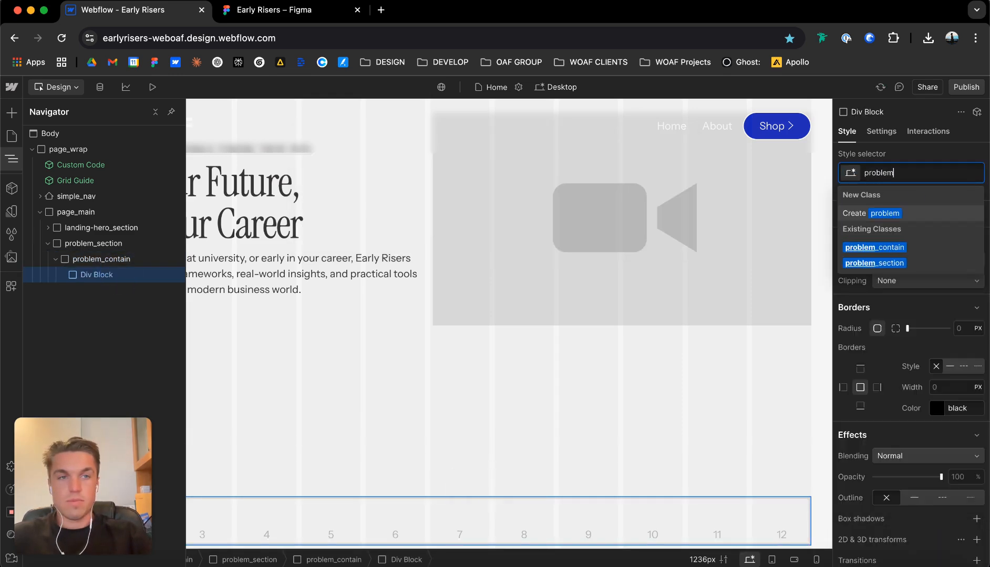
type("_h2_wrap")
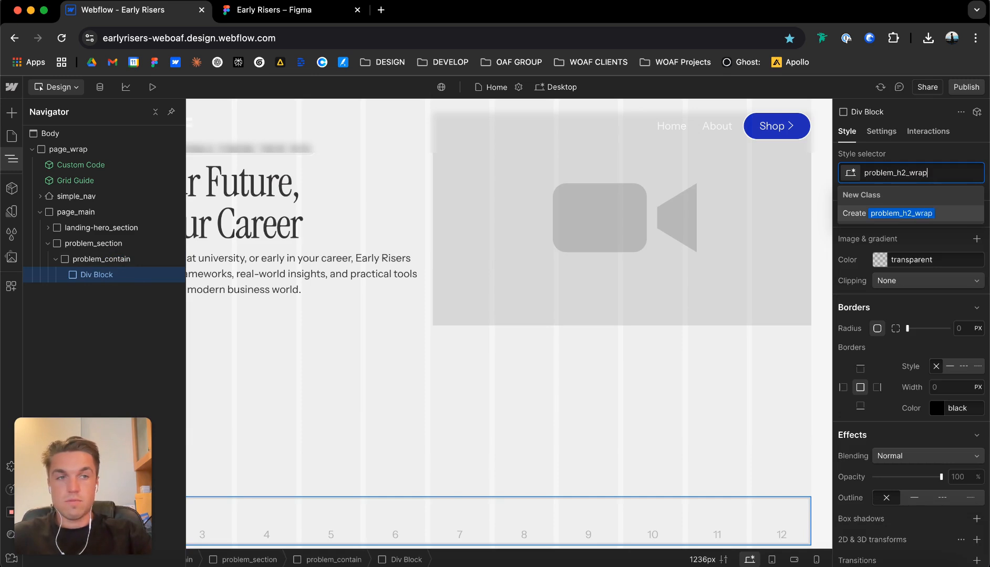
key("Return")
key("super+e")
type("div")
key("Return")
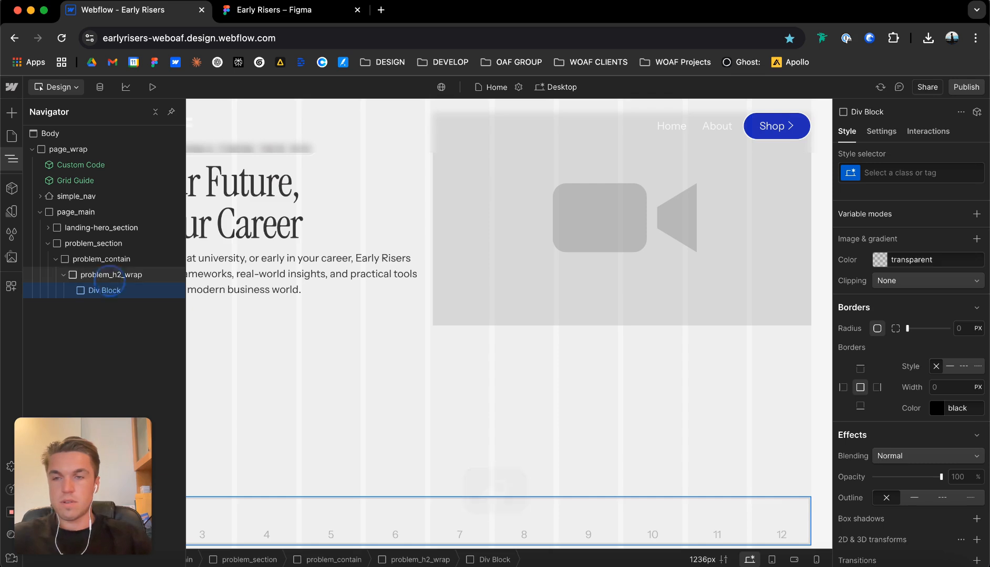
left_click(111, 273)
left_click(108, 290)
key("BackSpace")
left_click(111, 274)
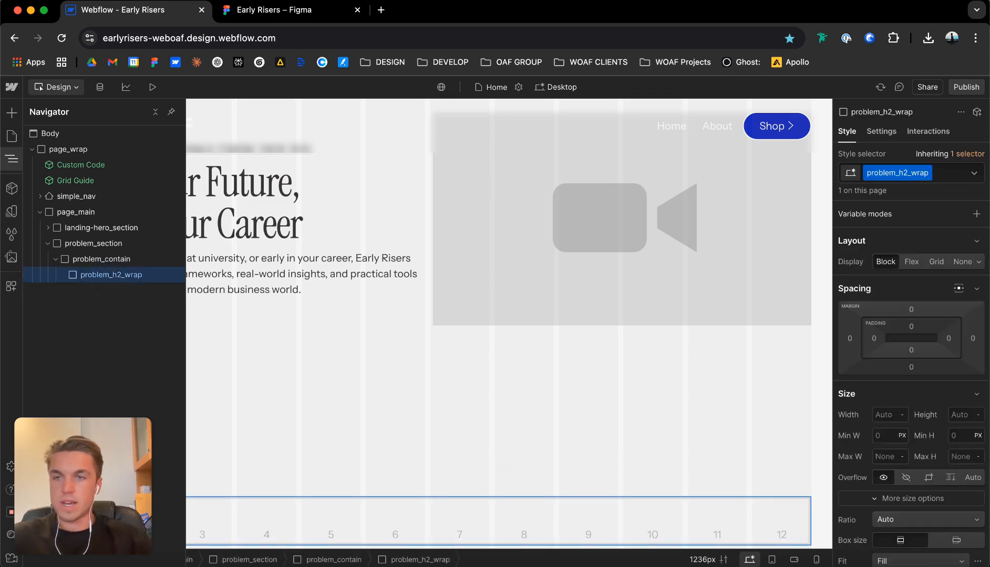
key("super+e")
left_click(266, 257)
scroll(266, 258, "up", 2)
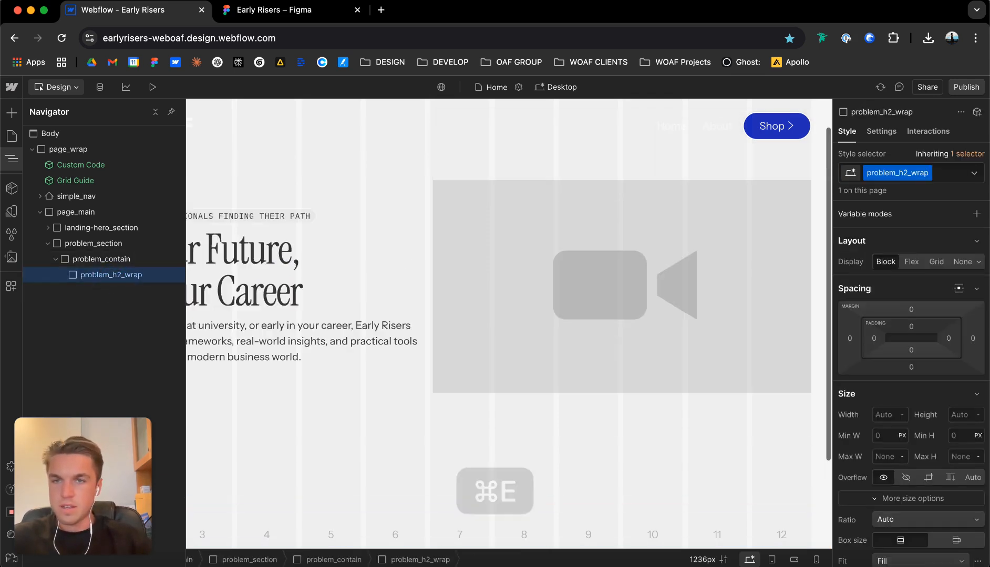
Copy the hero's eyebrow_wrap and paste it inside problem_h2_wrap.
left_click(254, 217)
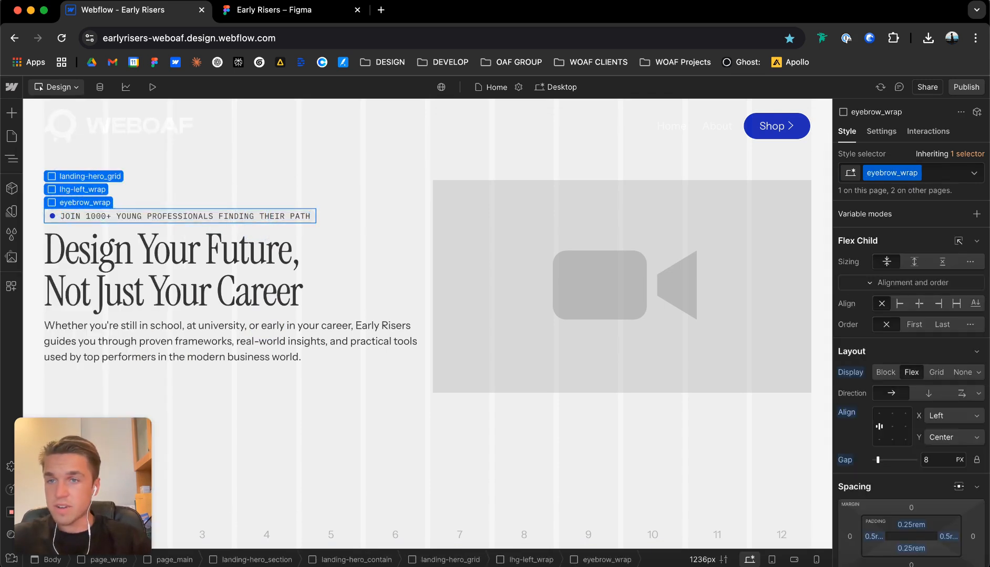
key("super+c")
scroll(427, 315, "down", 2)
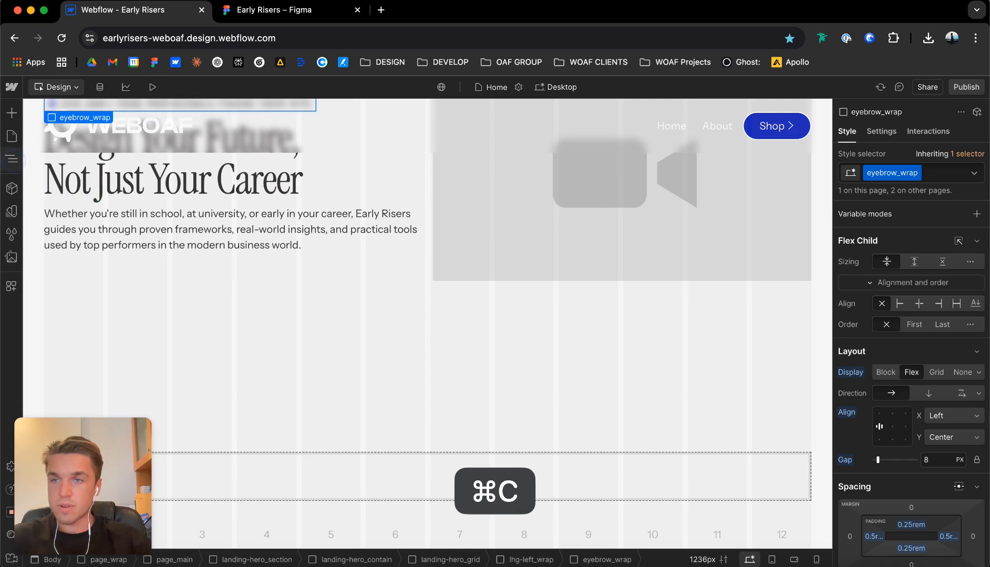
left_click(11, 159)
left_click(116, 369)
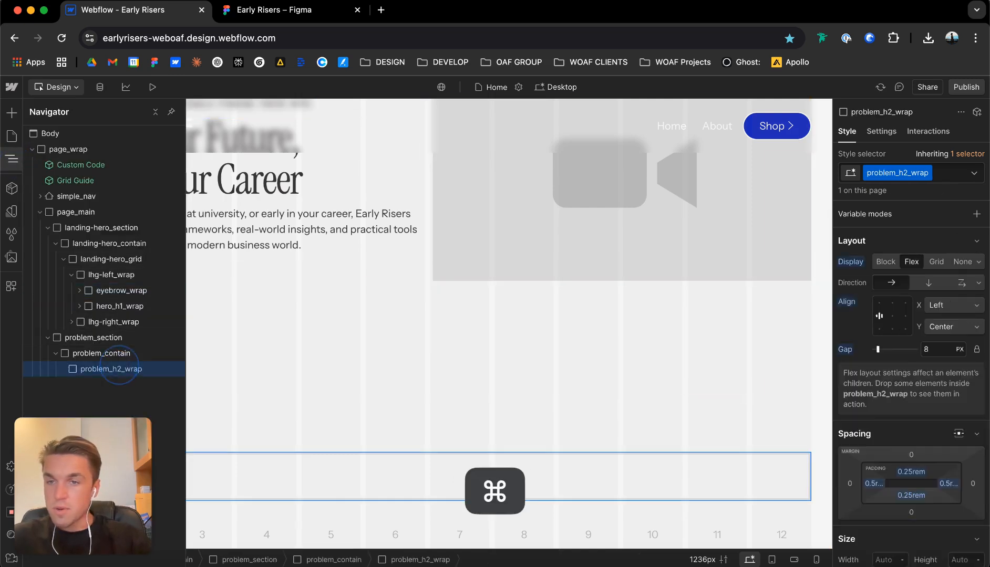
key("super+v")
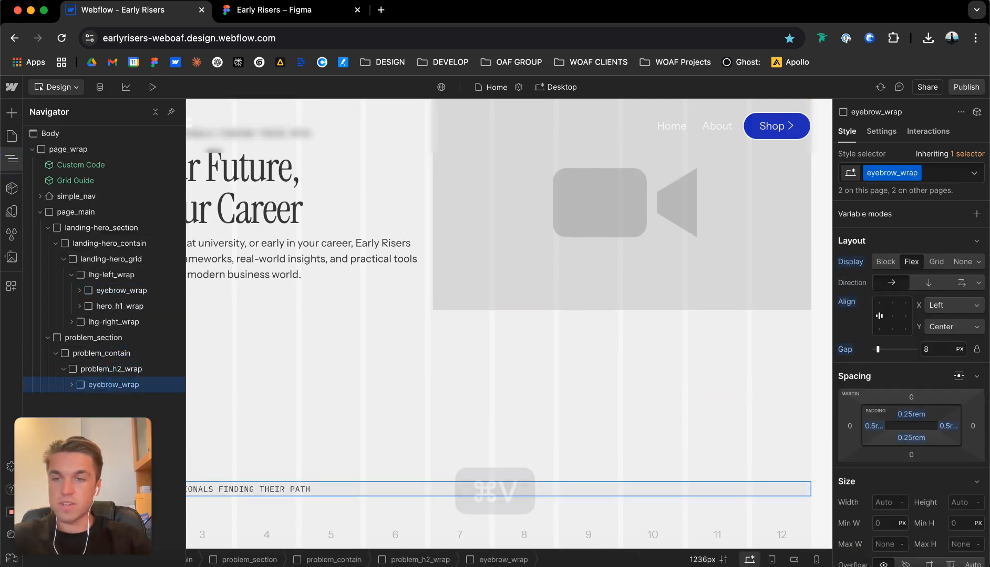
Add an H2 heading and a paragraph inside problem_h2_wrap.
left_click(110, 370)
key("super+e")
type("h2")
key("Return")
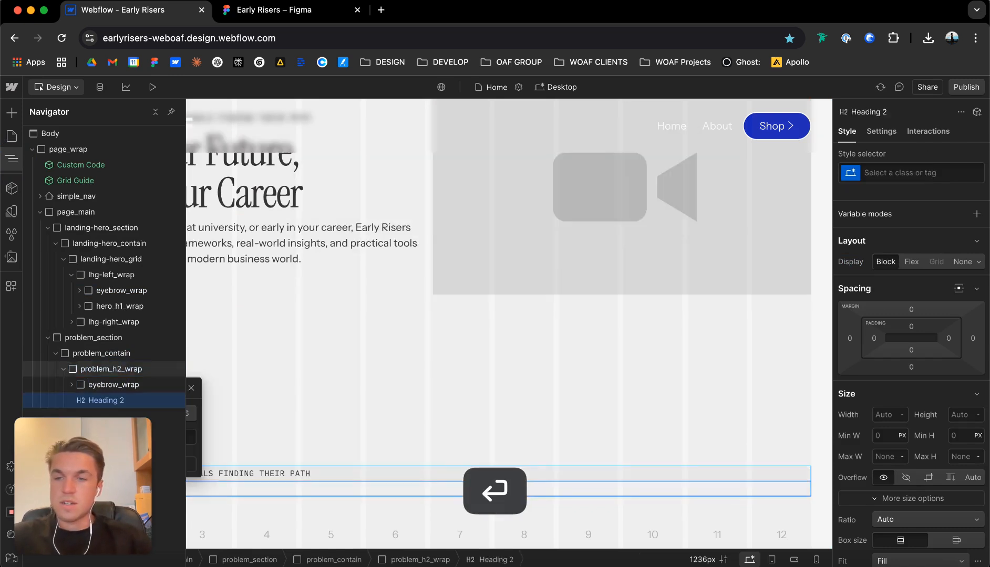
key("super+e")
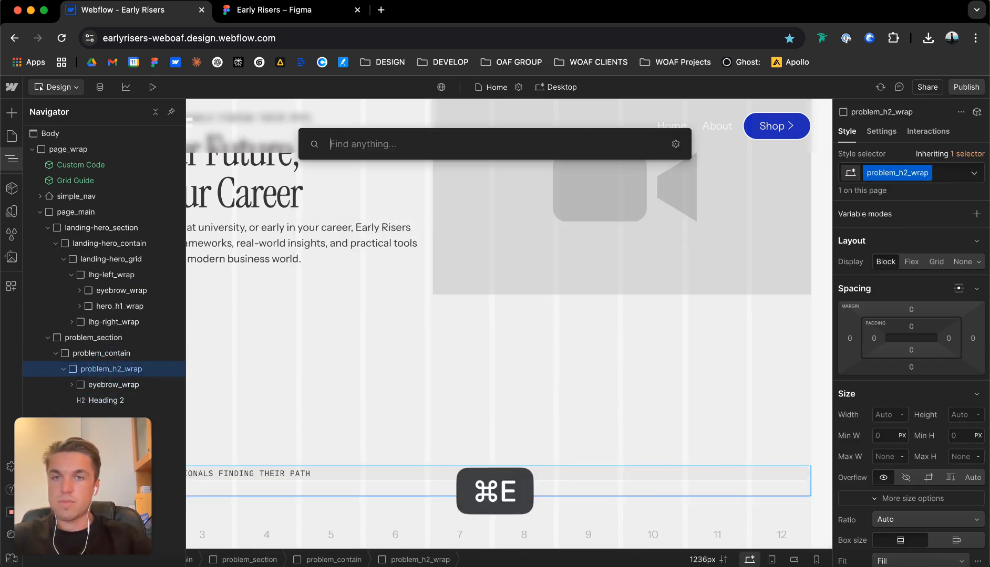
type("para")
key("Return")
Fill the new H2 with the heading copied from Figma, "The Education System Falls Short On Career Guidance".
left_click(106, 401)
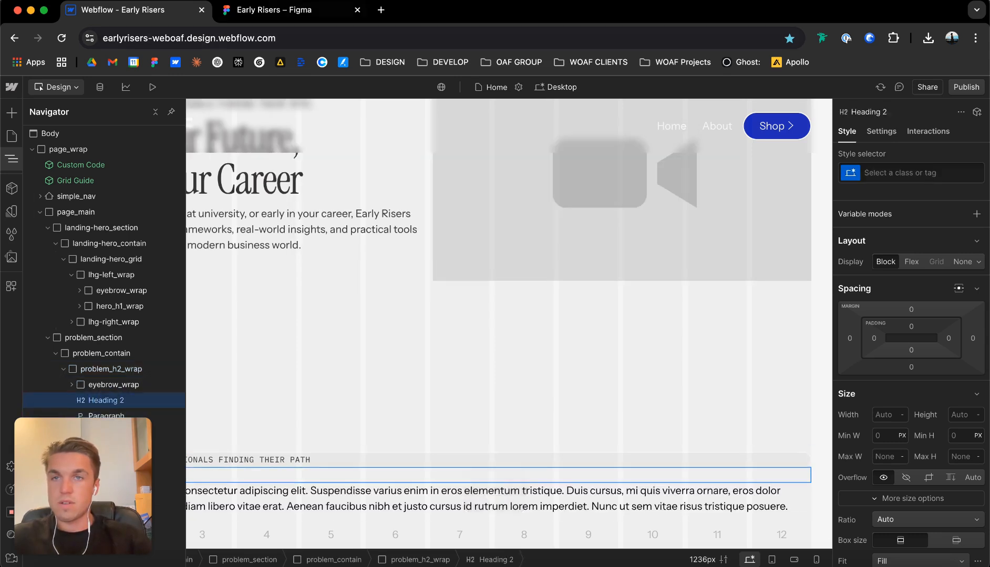
left_click(269, 15)
left_click(418, 173)
double_click(418, 173)
key("super+c")
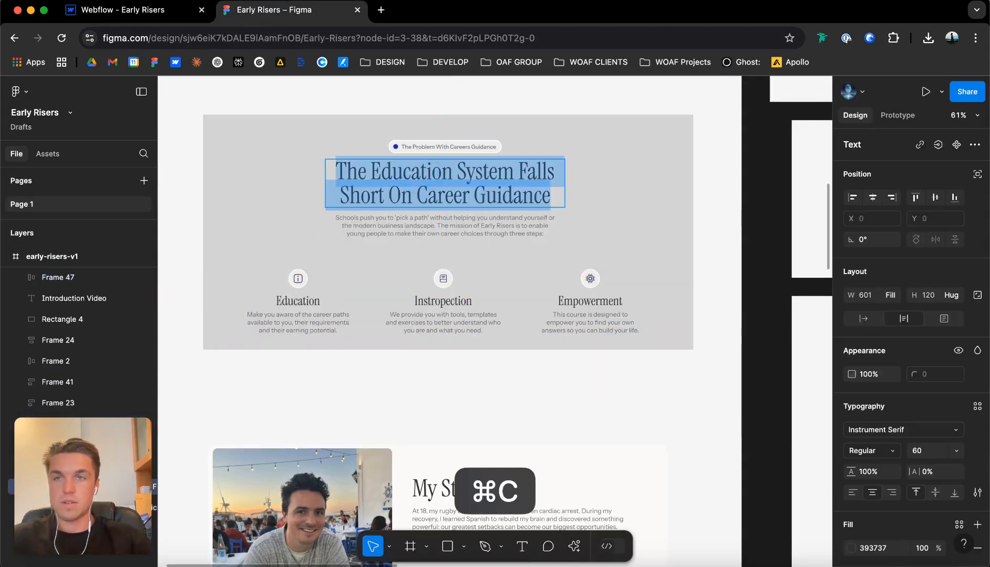
left_click(115, 10)
left_click(250, 473)
key("super+v")
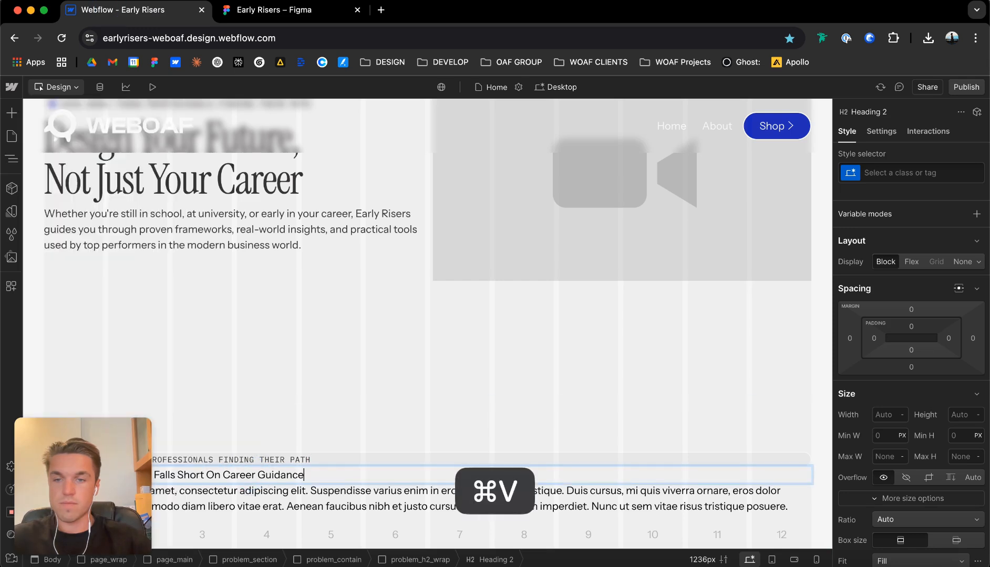
Replace the placeholder paragraph with the "Schools push you to 'pick a path'" text copied from the Figma careers guidance section.
left_click(269, 16)
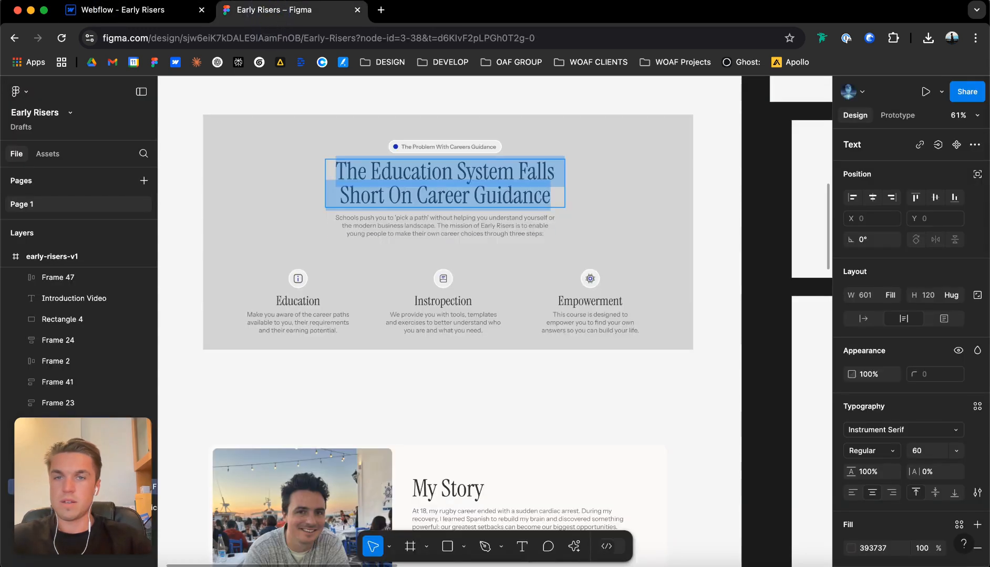
double_click(387, 223)
key("super+c")
left_click(115, 9)
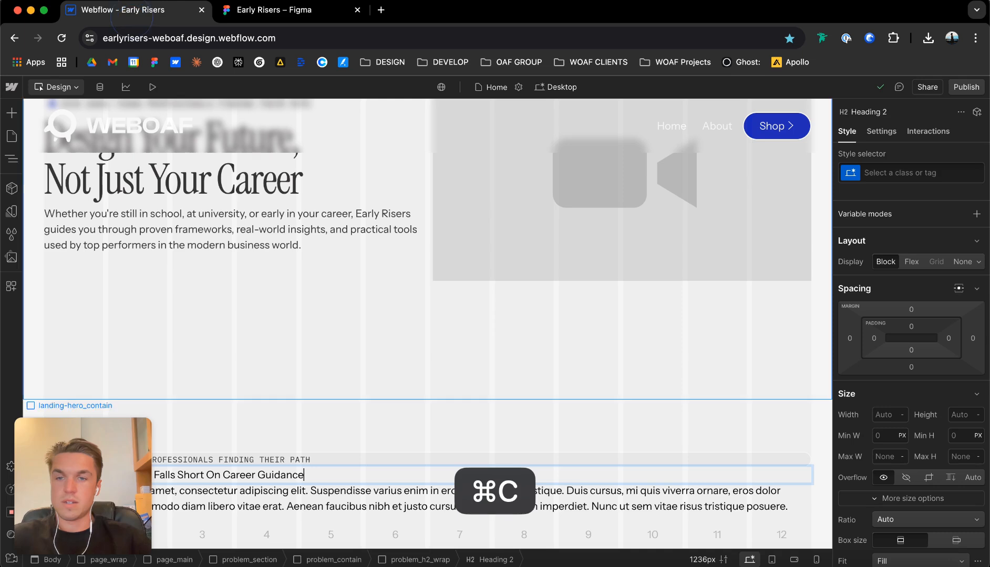
left_click(305, 508)
double_click(304, 508)
key("super+a")
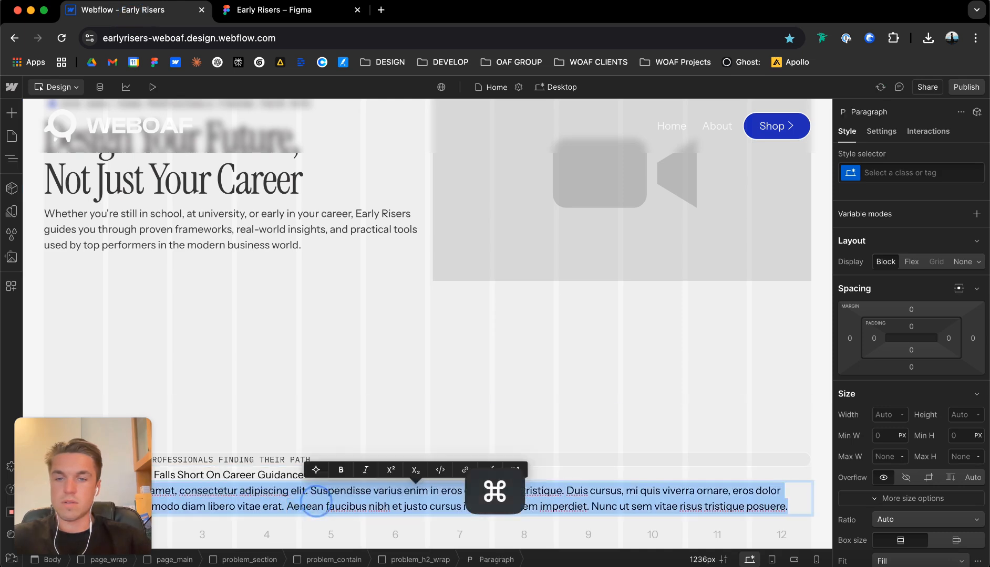
key("super+v")
Replace the pasted eyebrow's text with "The Problem With Careers Guidance" copied from Figma.
left_click(269, 9)
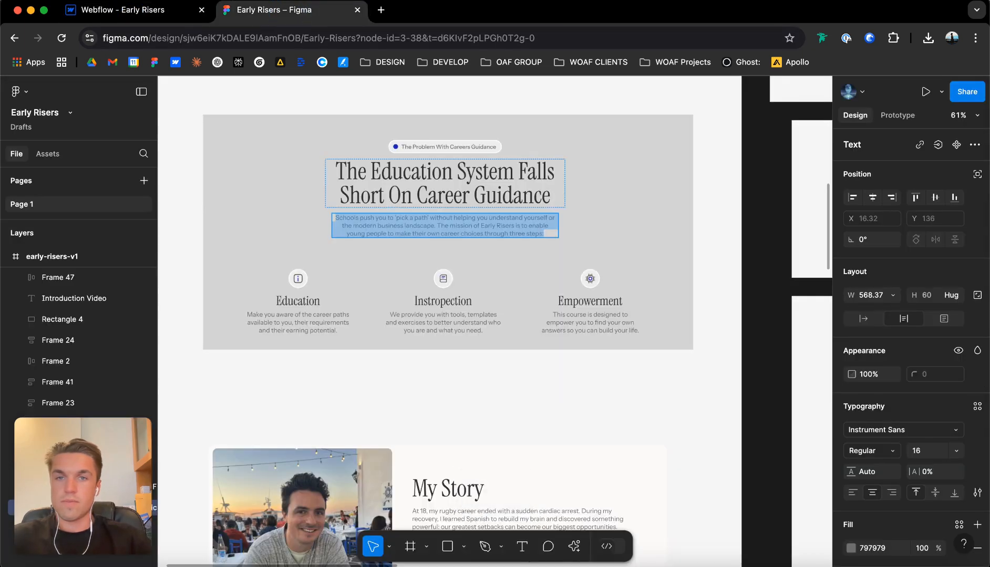
double_click(427, 145)
key("super+c")
left_click(115, 9)
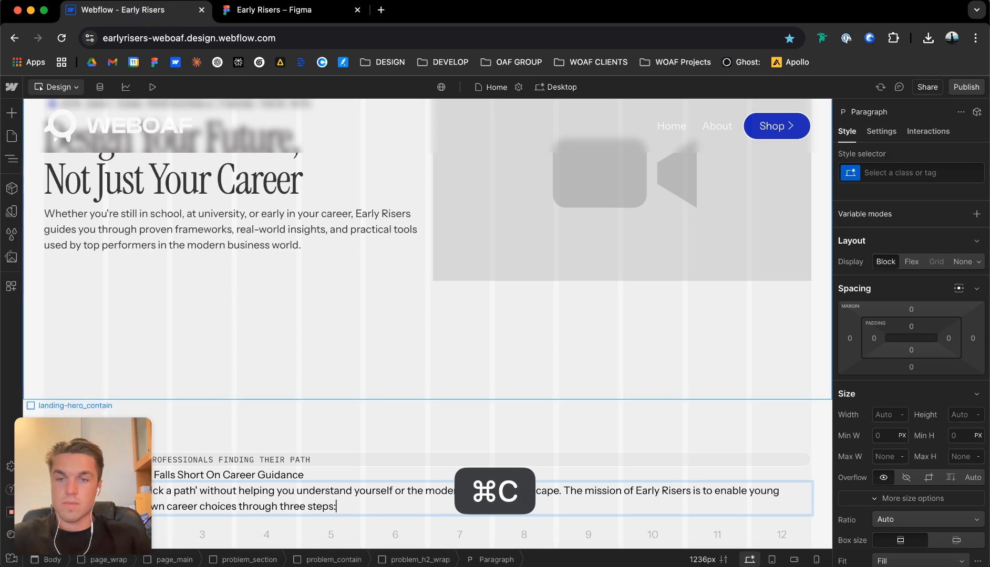
double_click(281, 460)
key("super+a")
key("super+v")
left_click(328, 409)
scroll(328, 409, "down", 1)
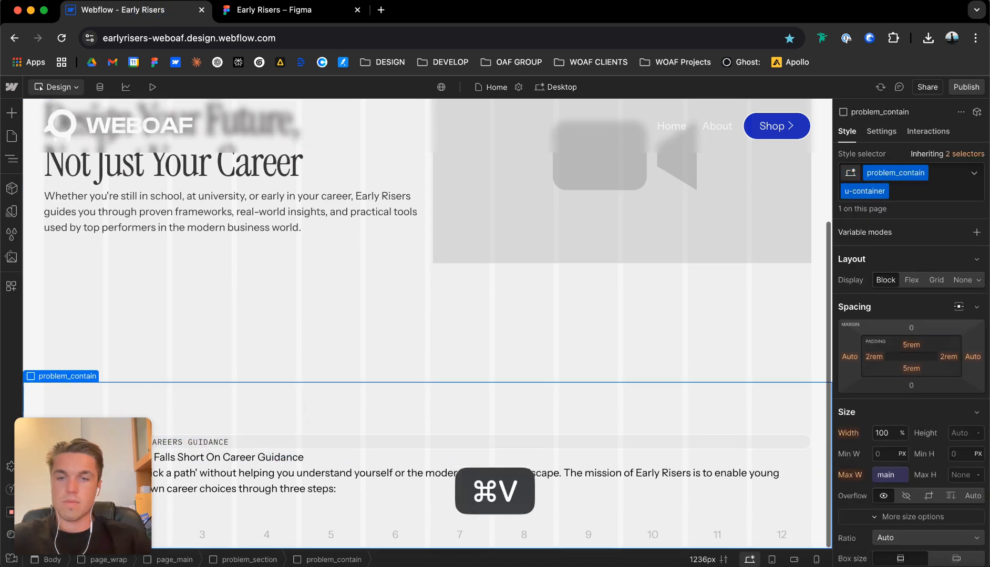
Switch to Figma and delete the grey rectangle behind the careers guidance section.
left_click(273, 9)
scroll(441, 261, "down", 5)
left_click(441, 192)
left_click(534, 204)
key("Delete")
scroll(440, 219, "up", 5)
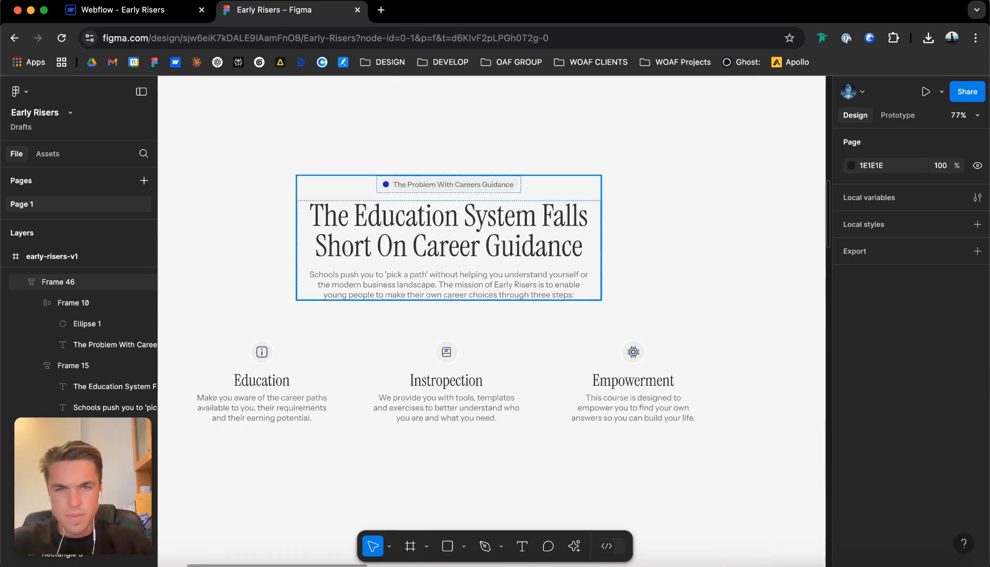
Examine the careers guidance heading's text properties and its place within the heading block in Figma.
double_click(519, 230)
double_click(553, 227)
left_click(607, 221)
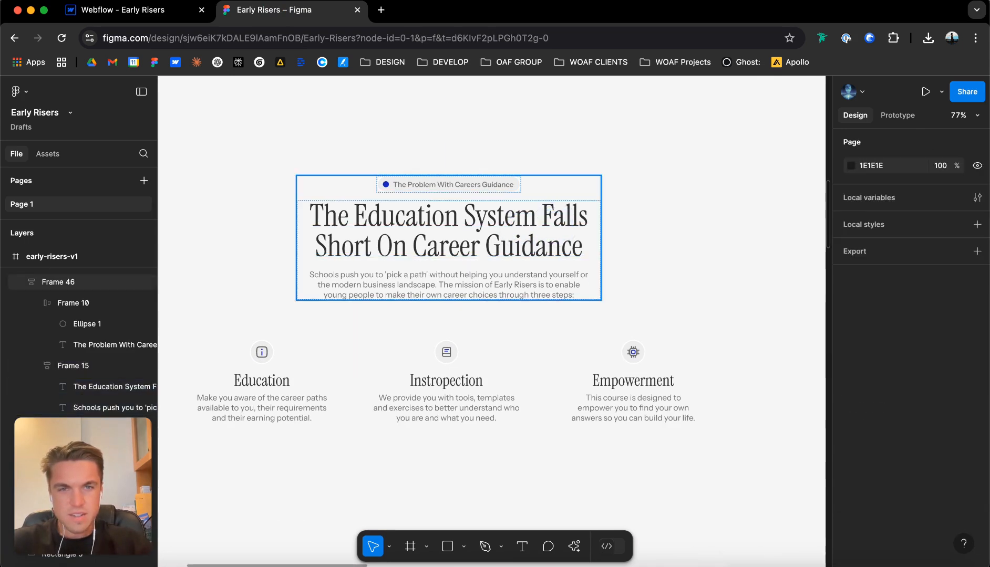
left_click(563, 187)
double_click(579, 214)
double_click(579, 216)
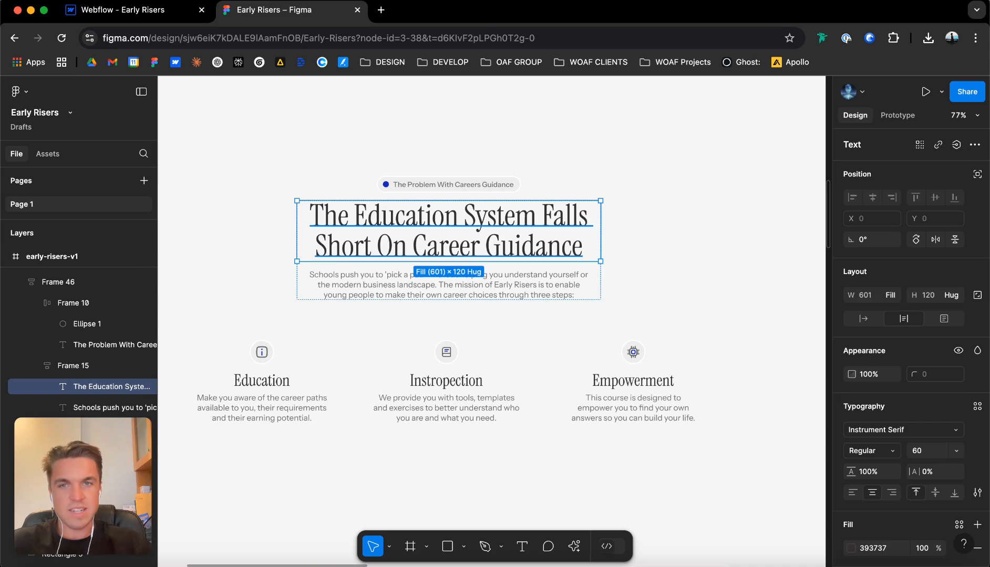
left_click(259, 199)
scroll(259, 198, "down", 3)
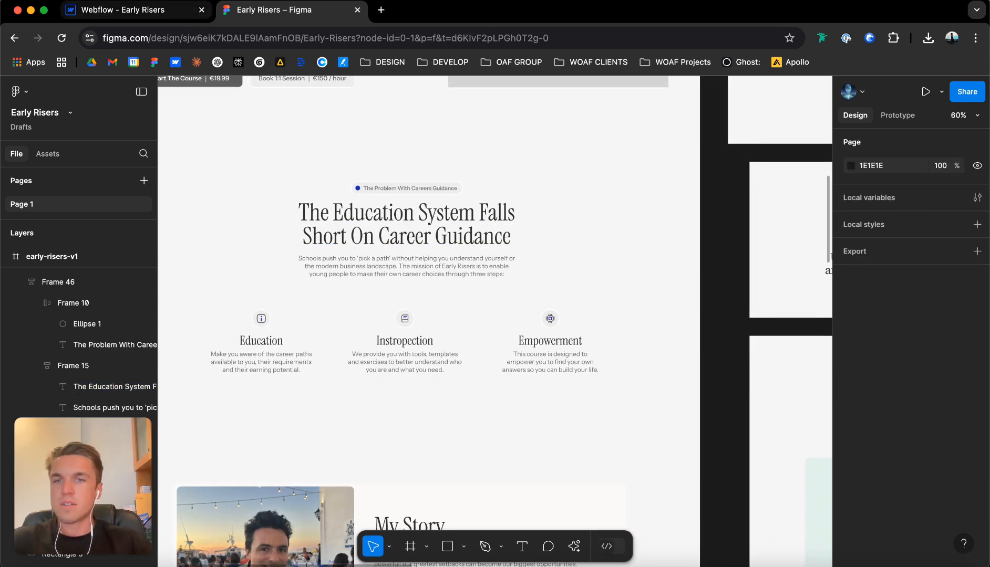
Switch to Webflow and give the careers guidance heading the class problem_h2.
key("ctrl+shift+Tab")
left_click(291, 455)
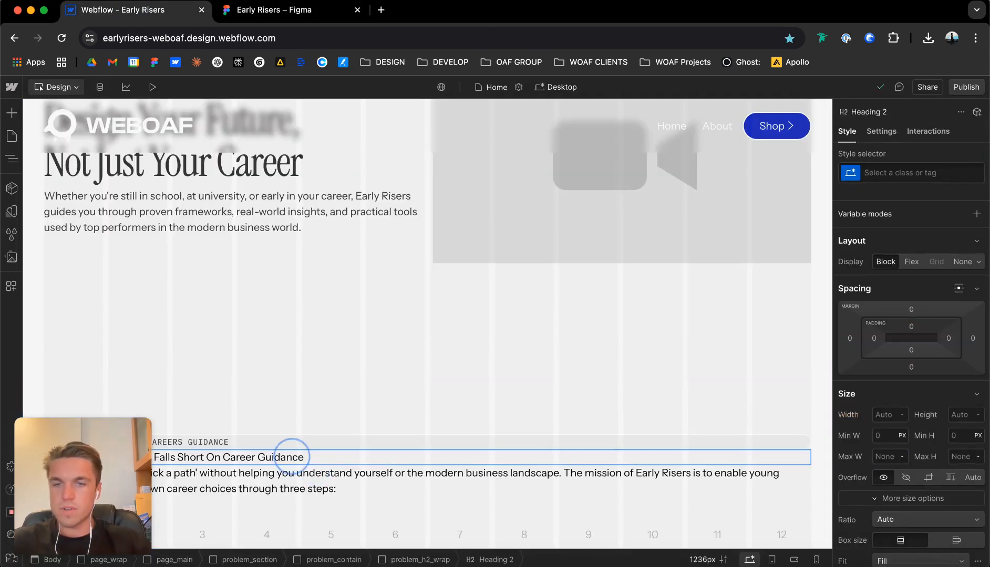
key("super+Return")
type("proble")
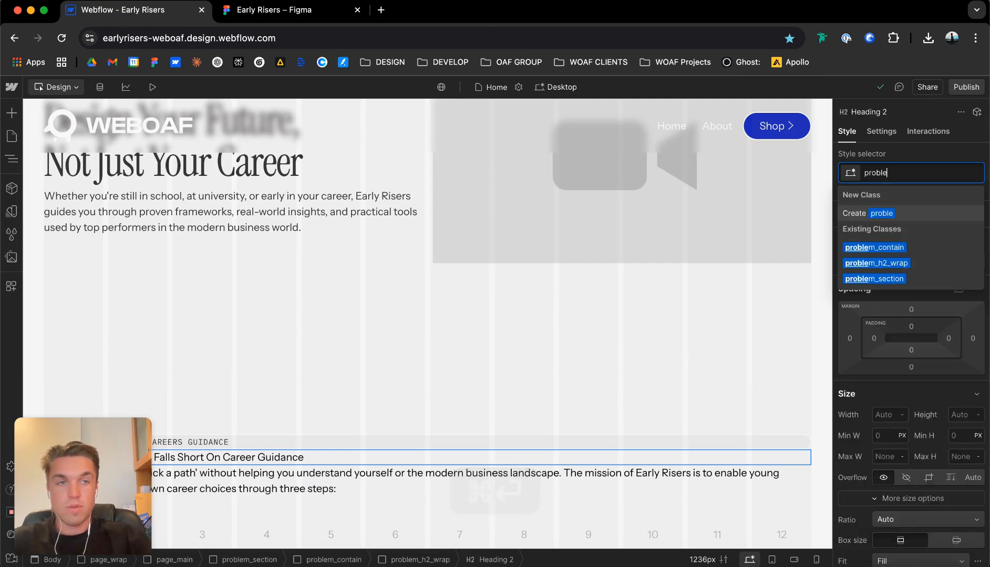
type("m_h2")
key("Return")
Add the combo class u-text-h2 to the problem_h2 heading.
key("super+Return")
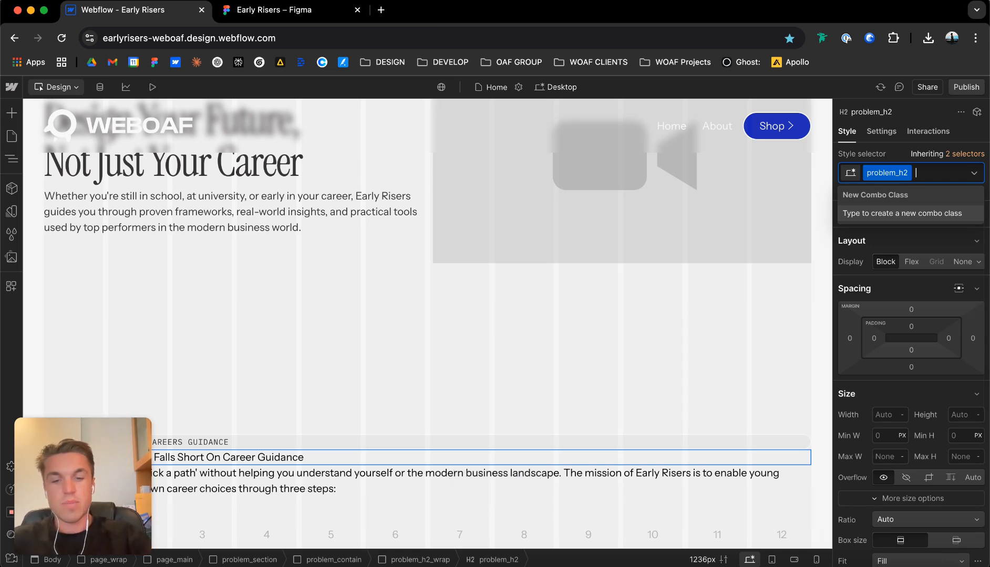
type("u-text-h2")
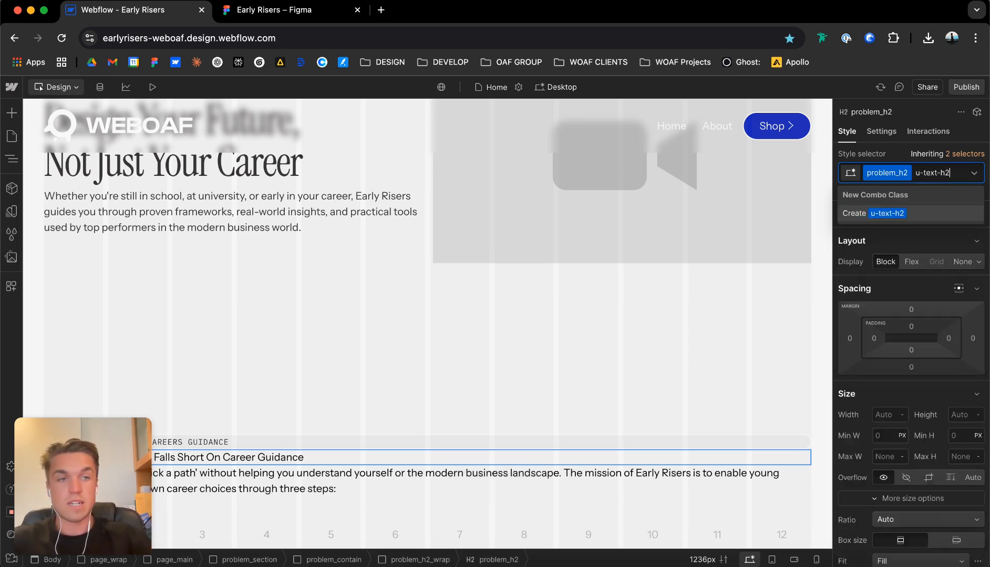
key("Return")
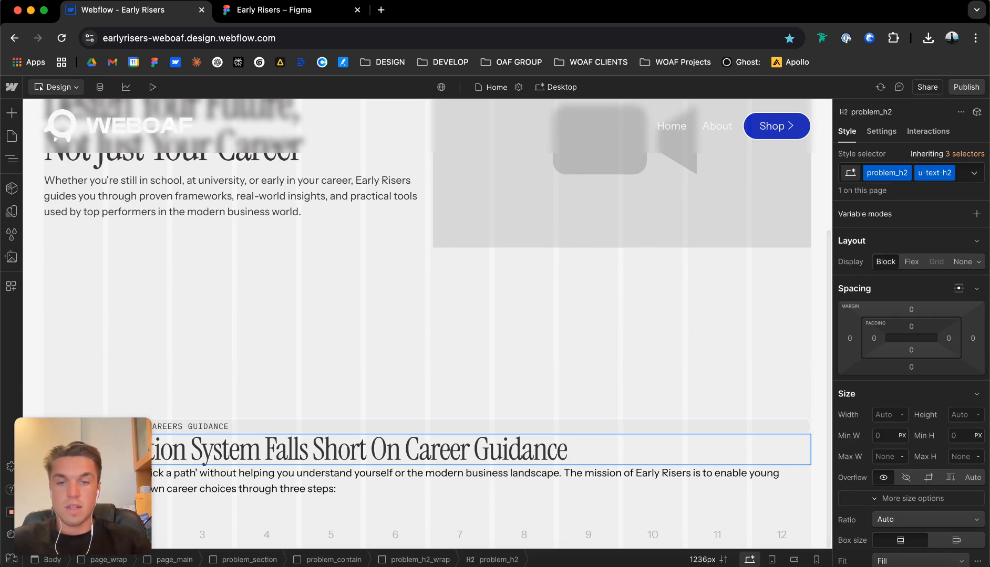
left_click(272, 351)
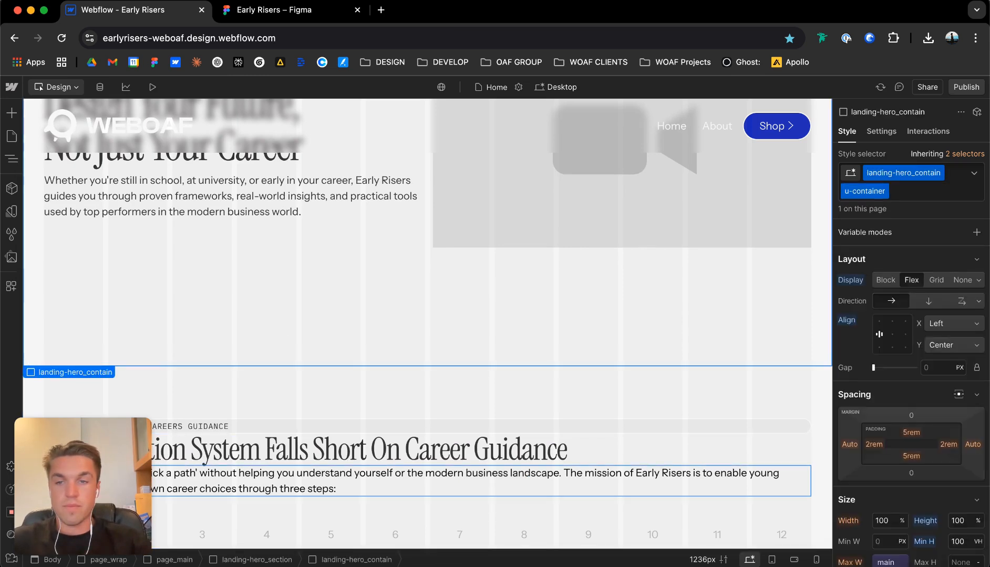
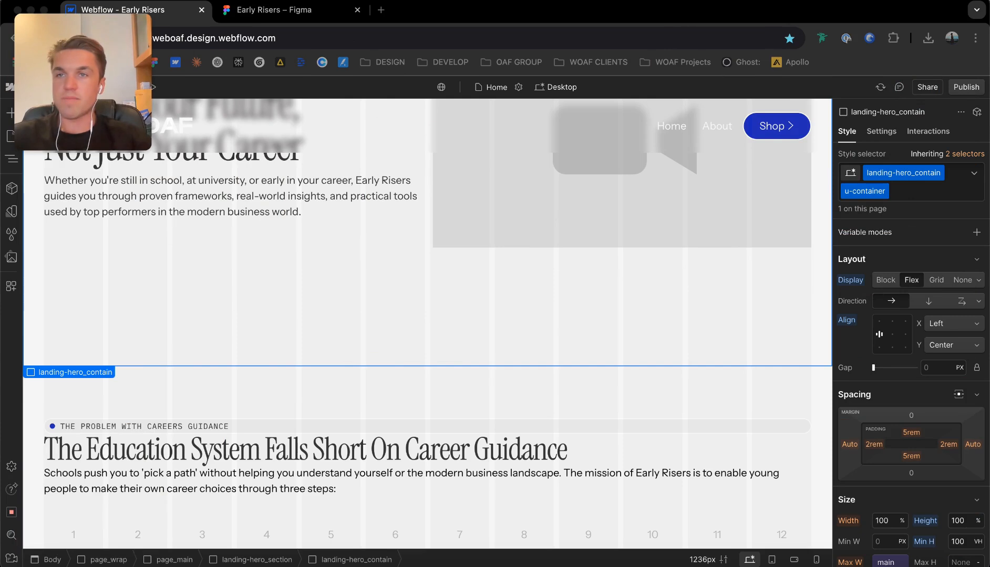
Limit the maximum width of the problem_h2_wrap block, trying 50 ch before settling on 40 ch.
left_click(263, 450)
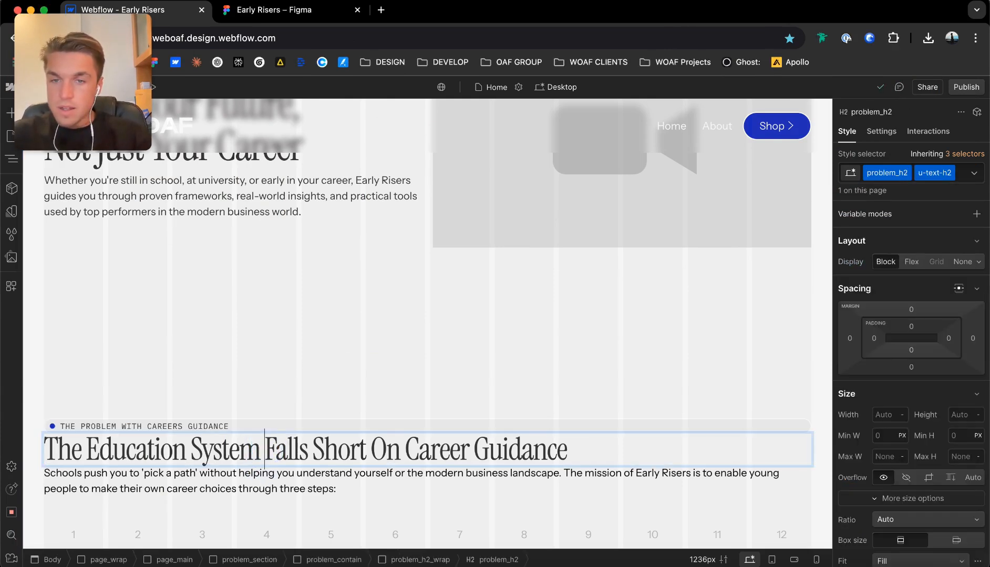
key("Left")
left_click(307, 380)
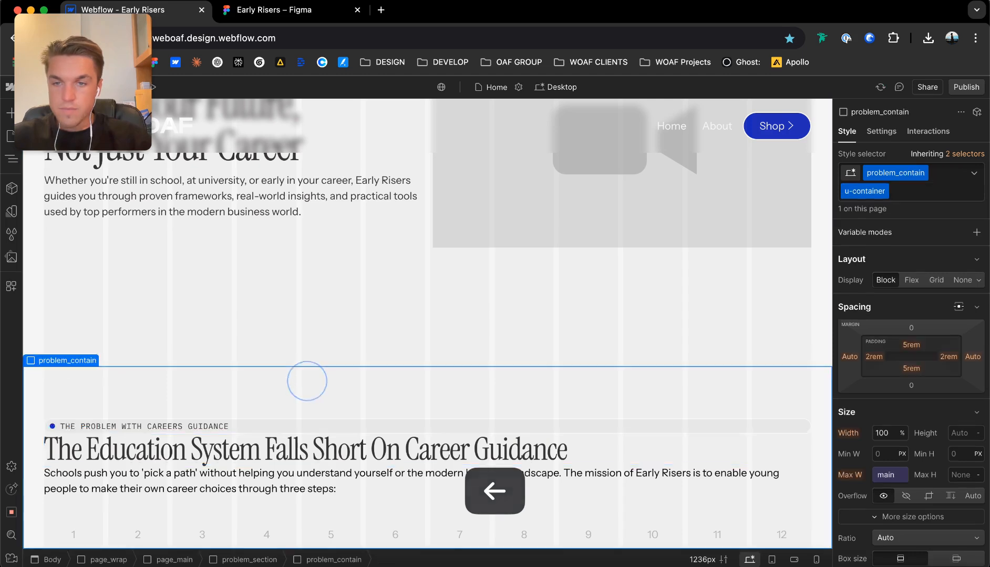
left_click(372, 485)
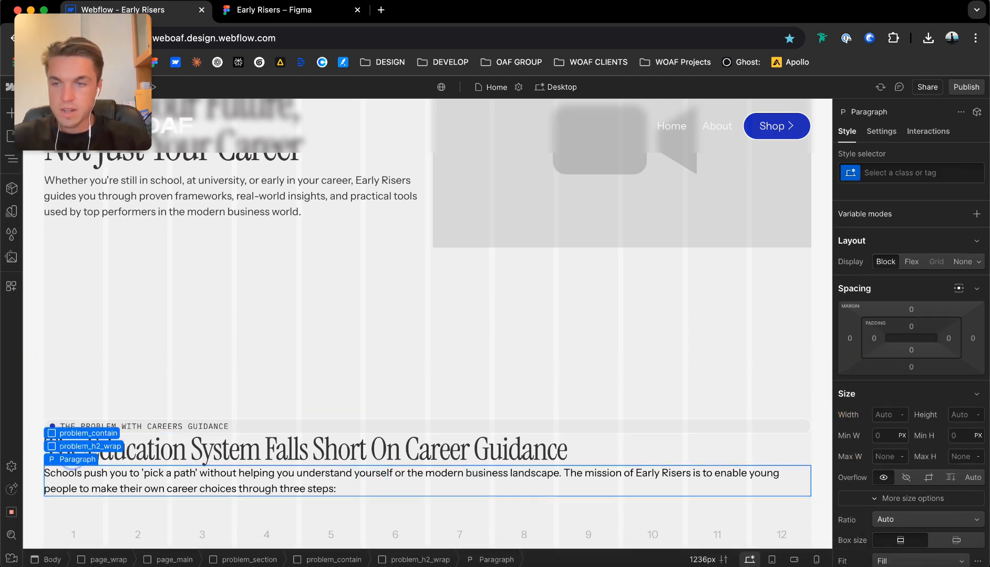
left_click(90, 446)
scroll(911, 397, "down", 3)
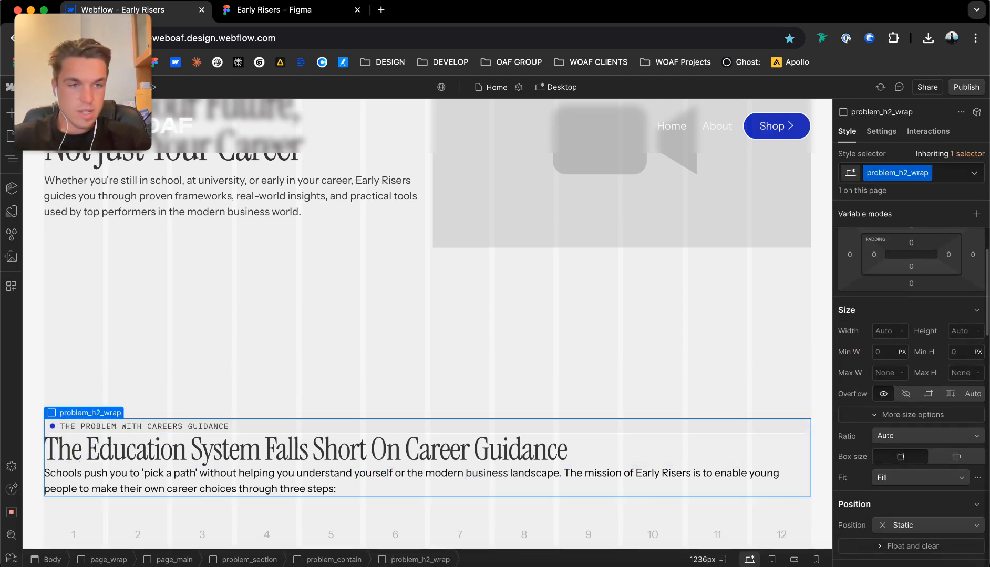
type("50")
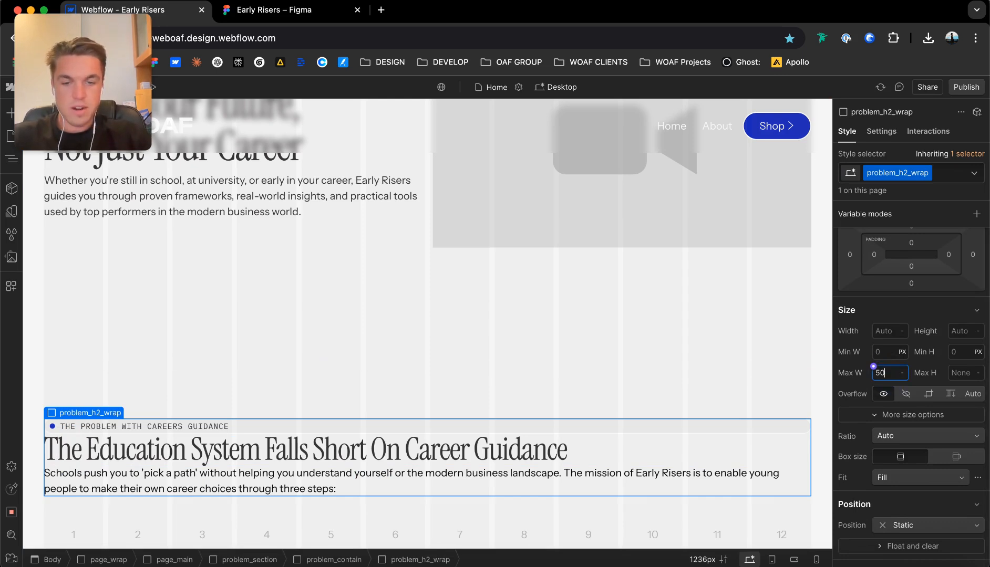
type("ch")
key("Return")
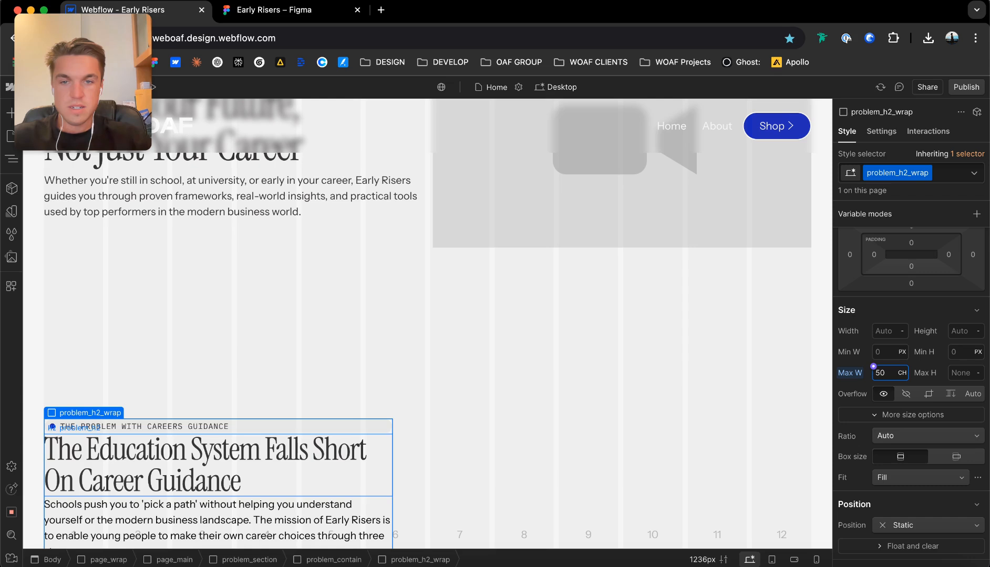
key("BackSpace")
type("40")
key("Return")
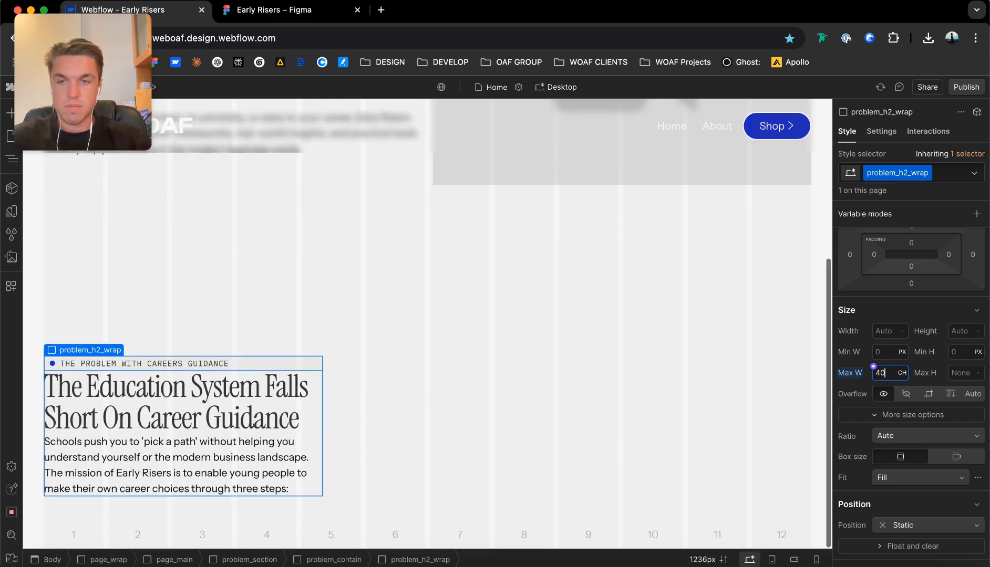
Set the problem_contain container to flex display, with its content centered horizontally and aligned to the top.
left_click(259, 402)
left_click(355, 422)
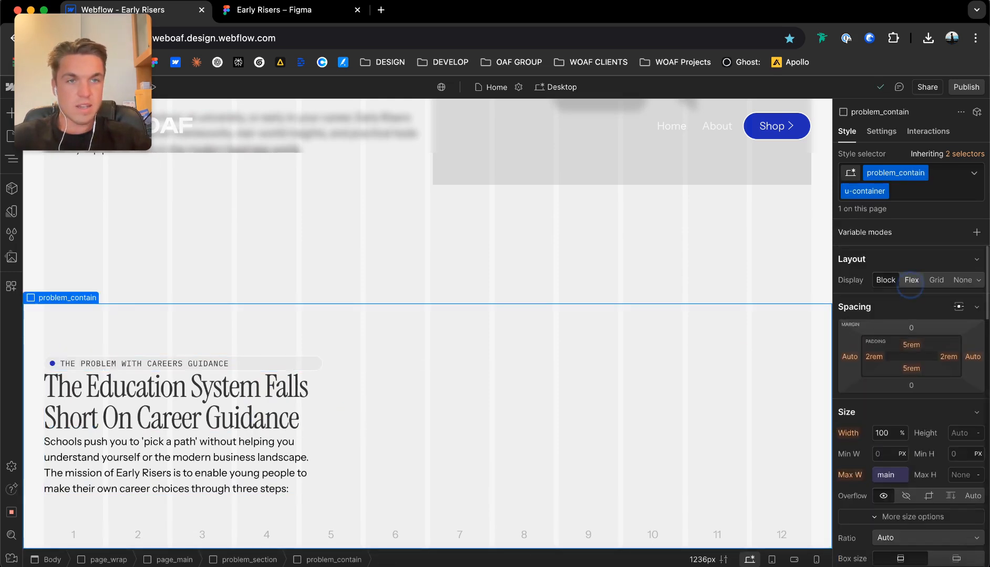
left_click(911, 280)
left_click(893, 321)
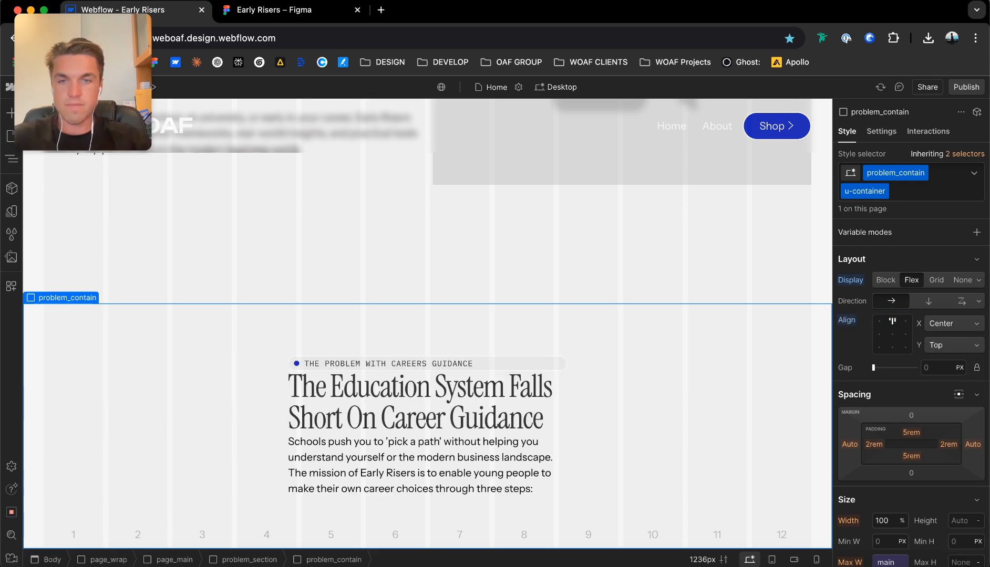
Make problem_h2_wrap a vertical flex layout with horizontally centered children and a 16 px gap.
left_click(494, 383)
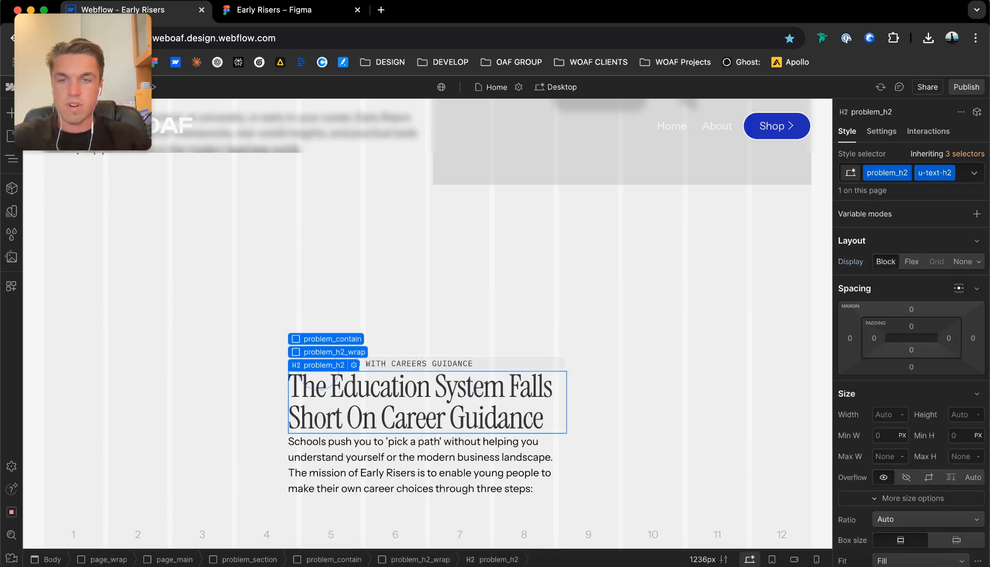
left_click(321, 353)
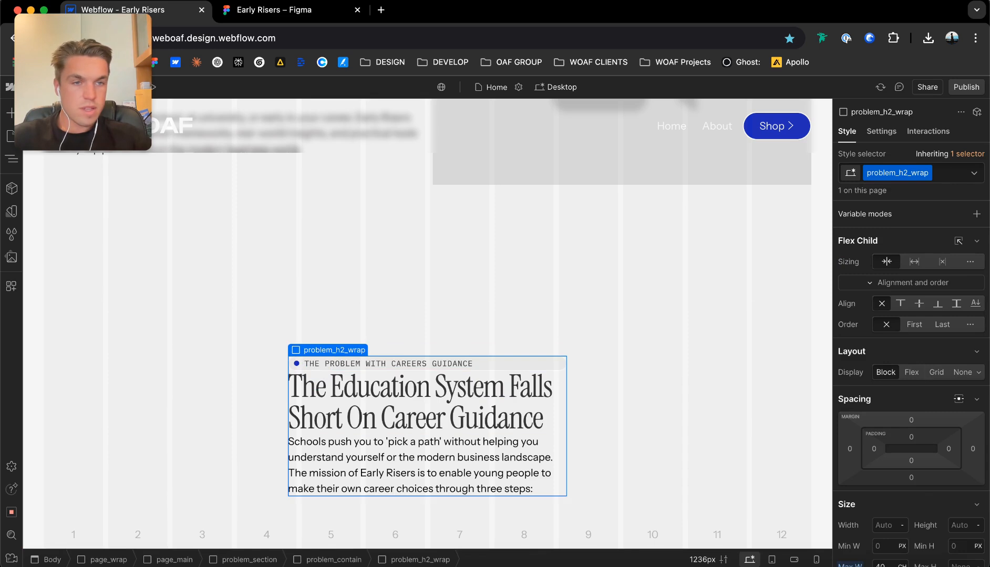
left_click(905, 372)
left_click(928, 393)
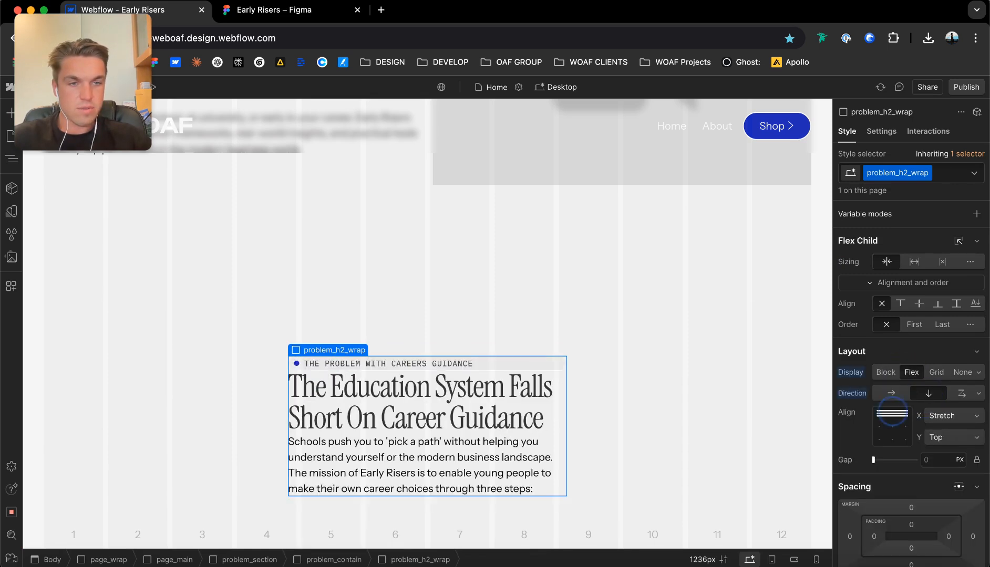
left_click(892, 414)
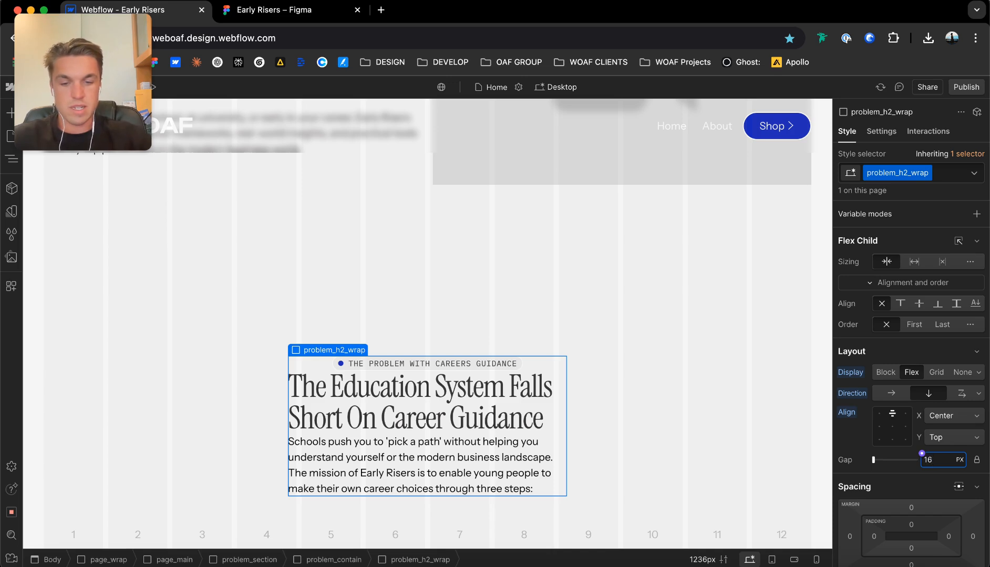
type("16")
key("Return")
scroll(484, 394, "down", 1)
Center-align the text of the careers guidance heading.
left_click(483, 395)
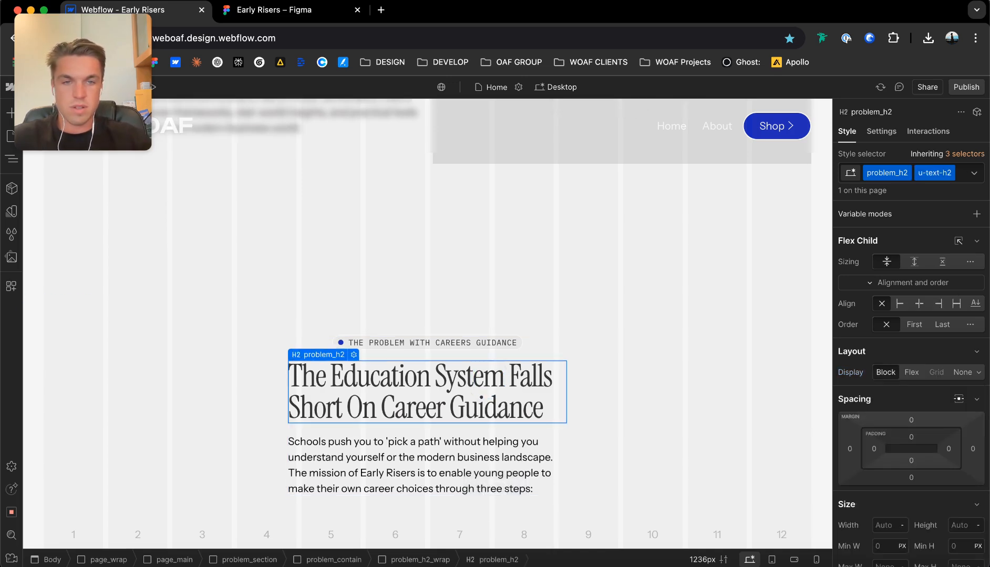
scroll(912, 342, "down", 10)
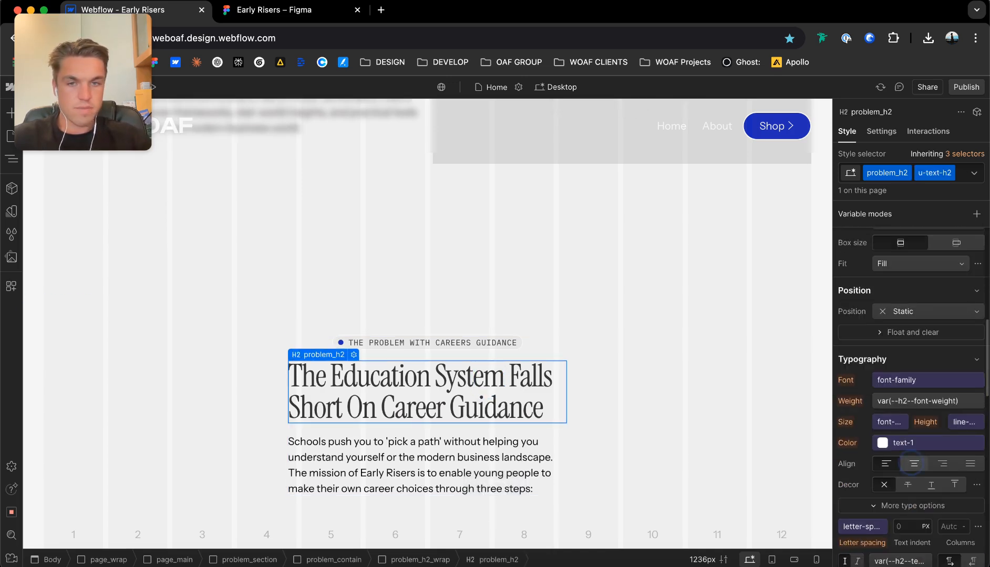
left_click(914, 464)
Compare the heading with the hero heading, and set the h2 font-size variable in the Base collection to 3.5rem.
scroll(911, 368, "up", 3)
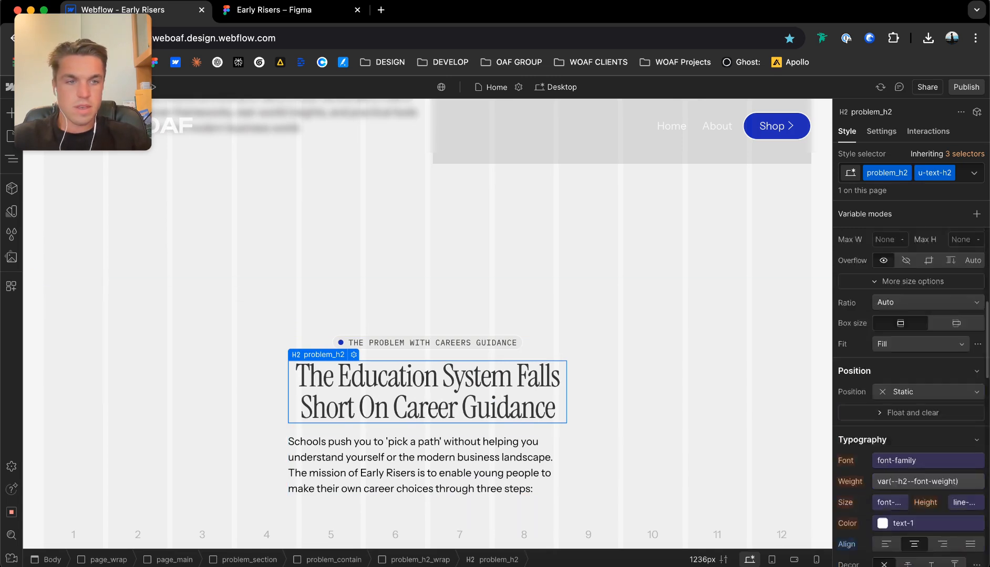
scroll(912, 368, "up", 4)
scroll(425, 315, "up", 5)
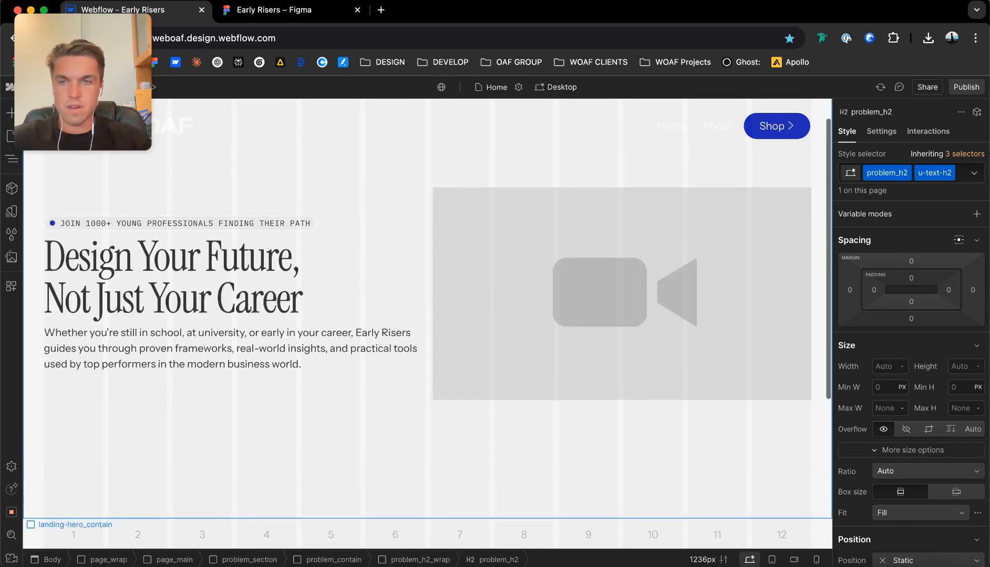
scroll(426, 315, "down", 5)
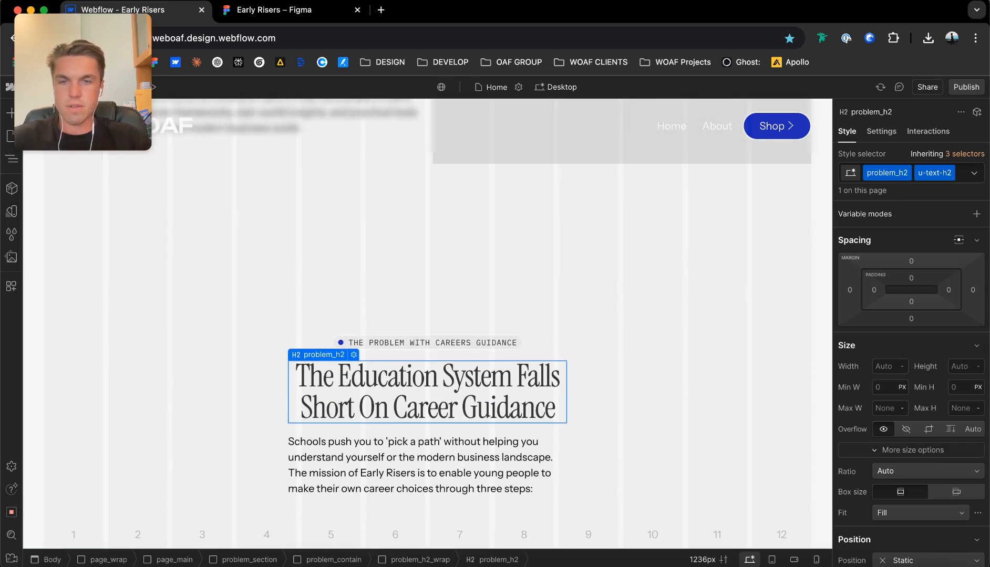
scroll(63, 294, "up", 3)
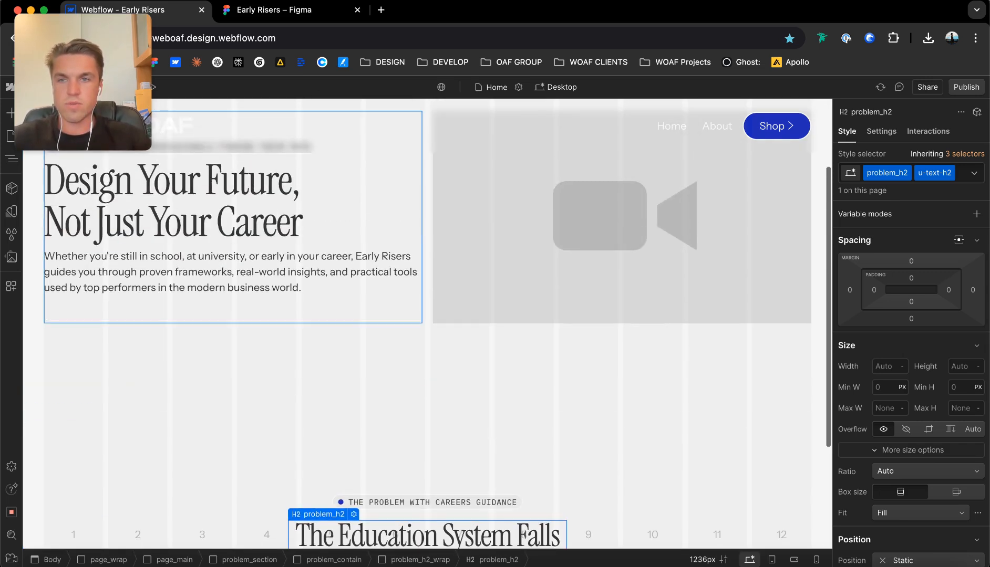
left_click(11, 211)
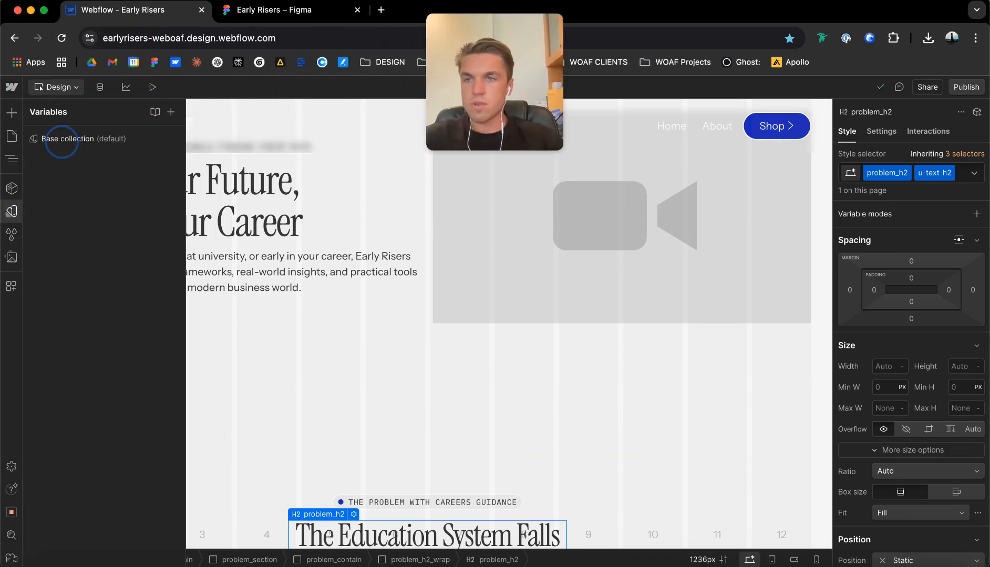
left_click(84, 139)
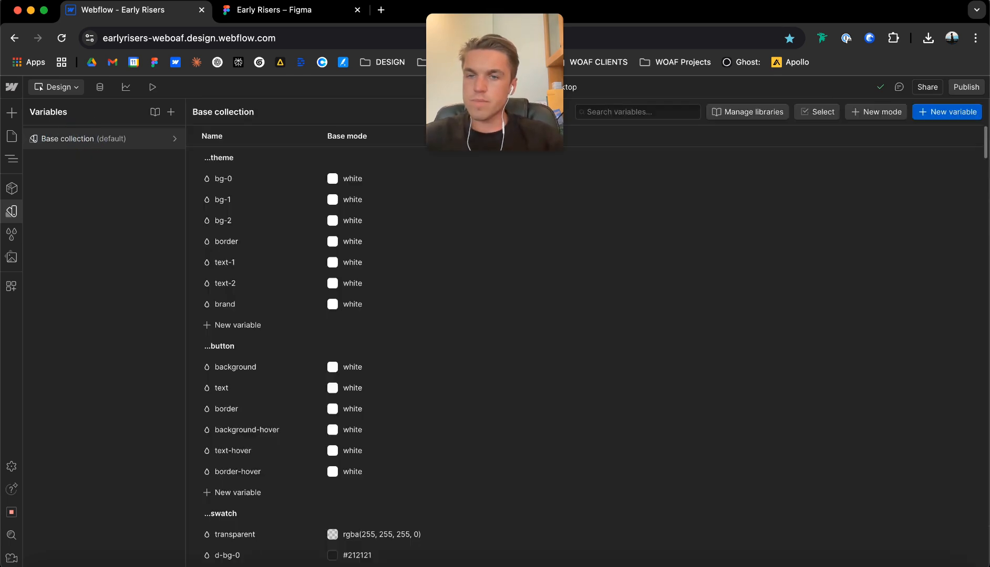
scroll(435, 350, "down", 7)
scroll(435, 351, "down", 12)
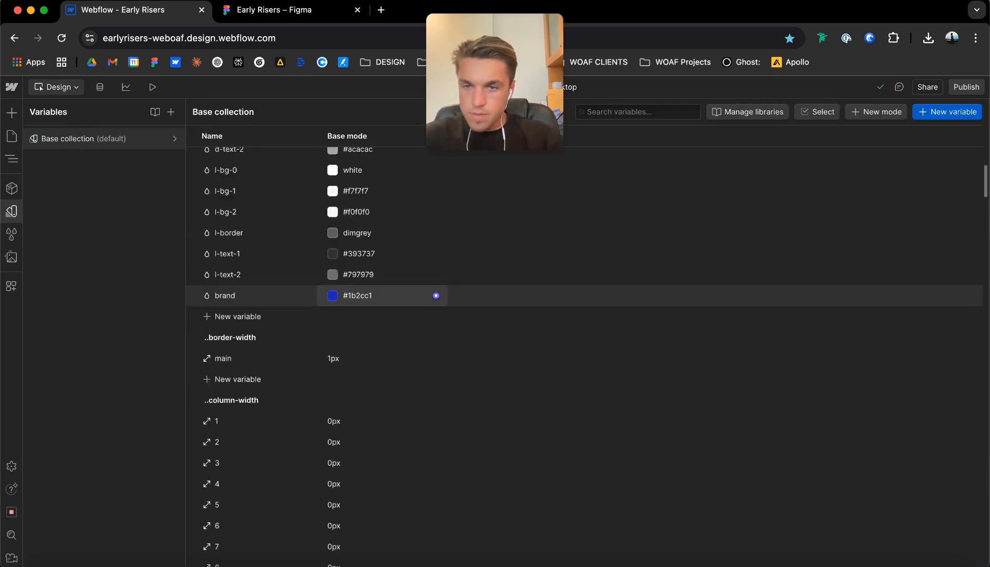
scroll(436, 368, "down", 10)
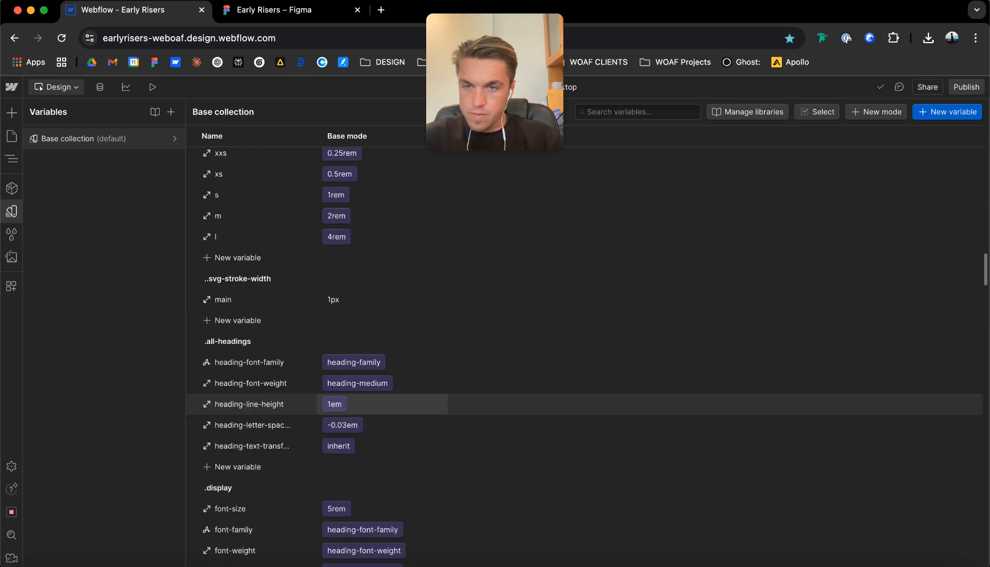
scroll(435, 363, "down", 10)
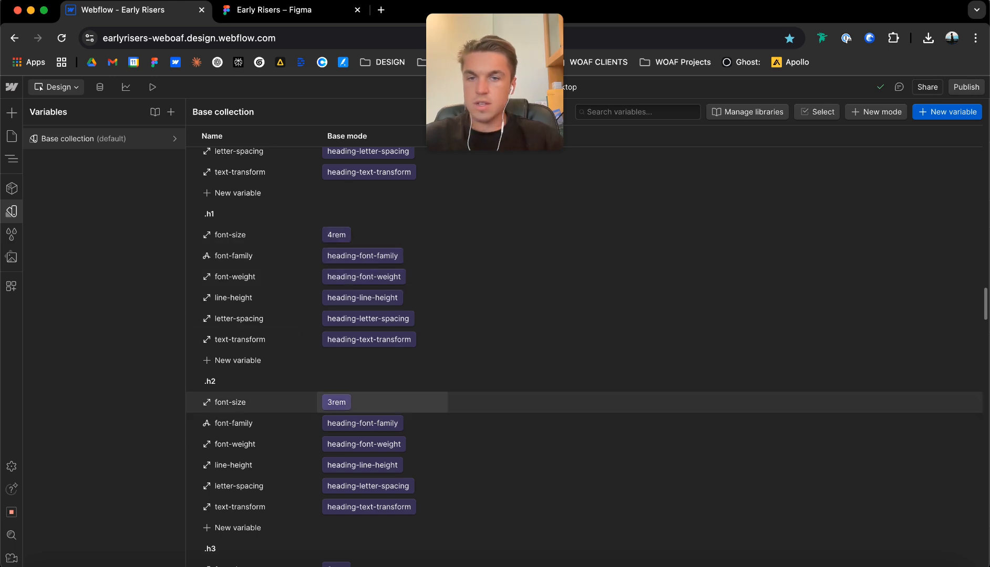
left_click(338, 403)
scroll(363, 326, "down", 2)
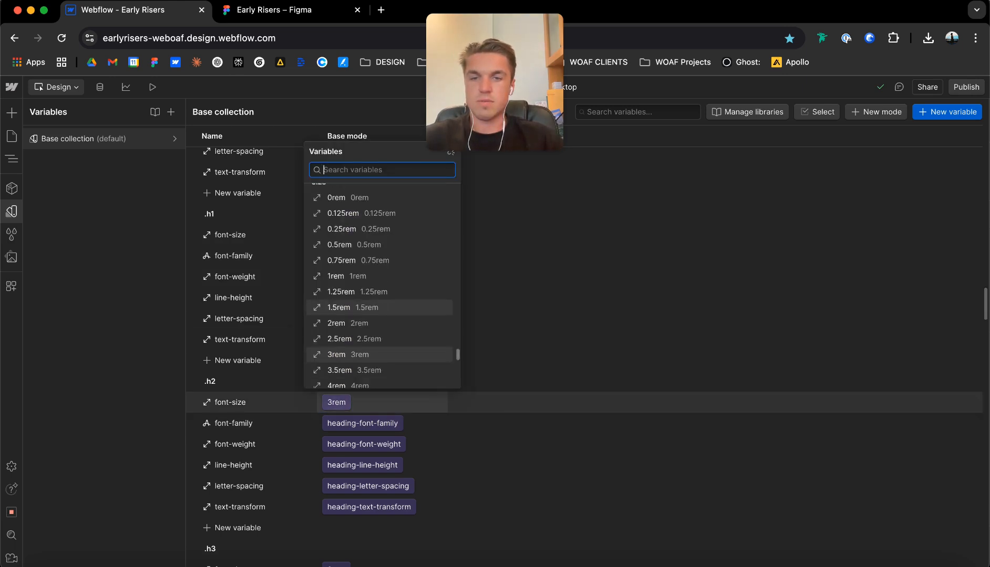
left_click(364, 347)
scroll(368, 368, "down", 3)
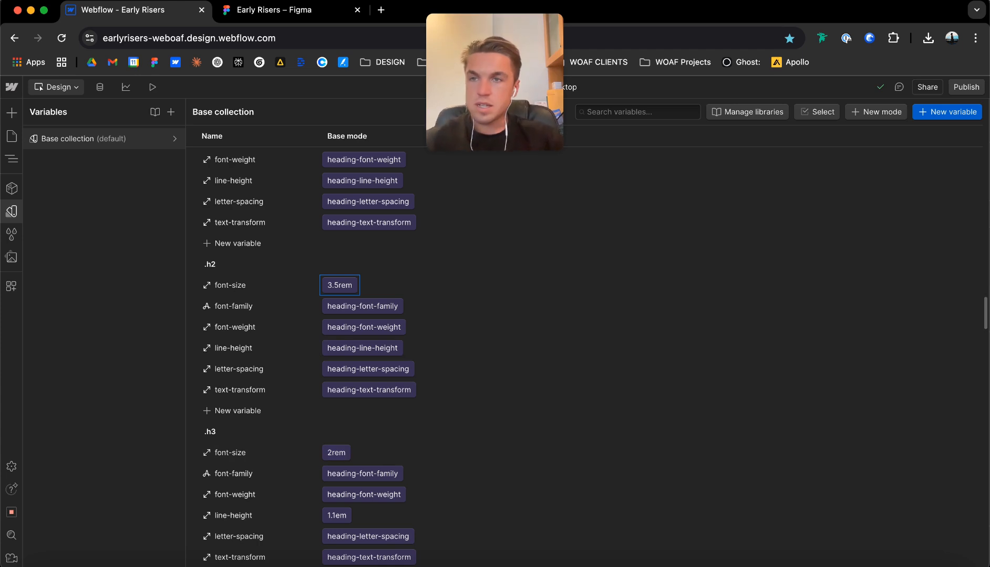
Close the variables collection and return to the problem section on the page canvas.
left_click(56, 88)
left_click(73, 112)
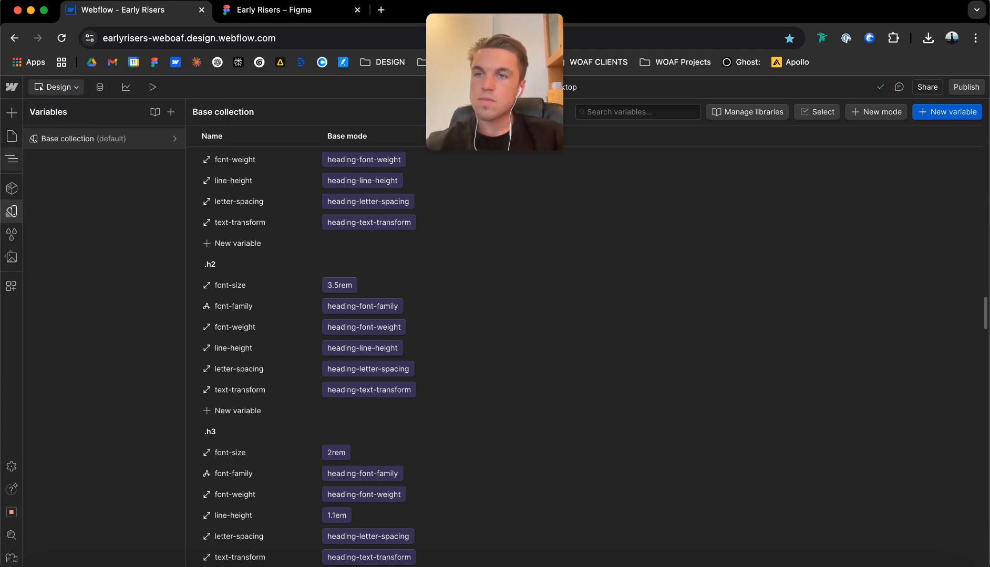
left_click(12, 137)
left_click(420, 376)
scroll(420, 376, "down", 4)
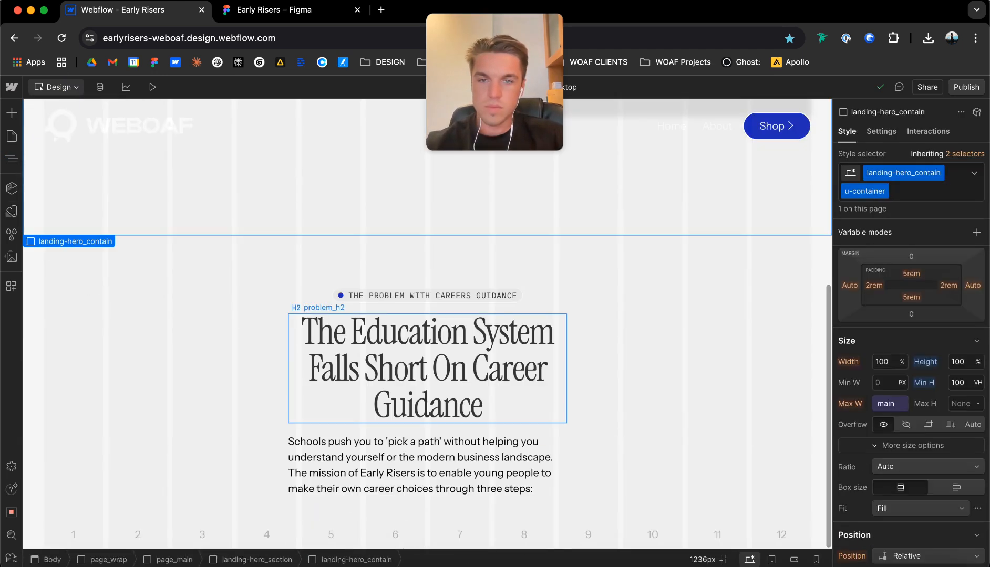
Widen the problem_h2_wrap block by trying a maximum width of 45 ch and settling on 60 ch.
left_click(449, 346)
left_click(542, 303)
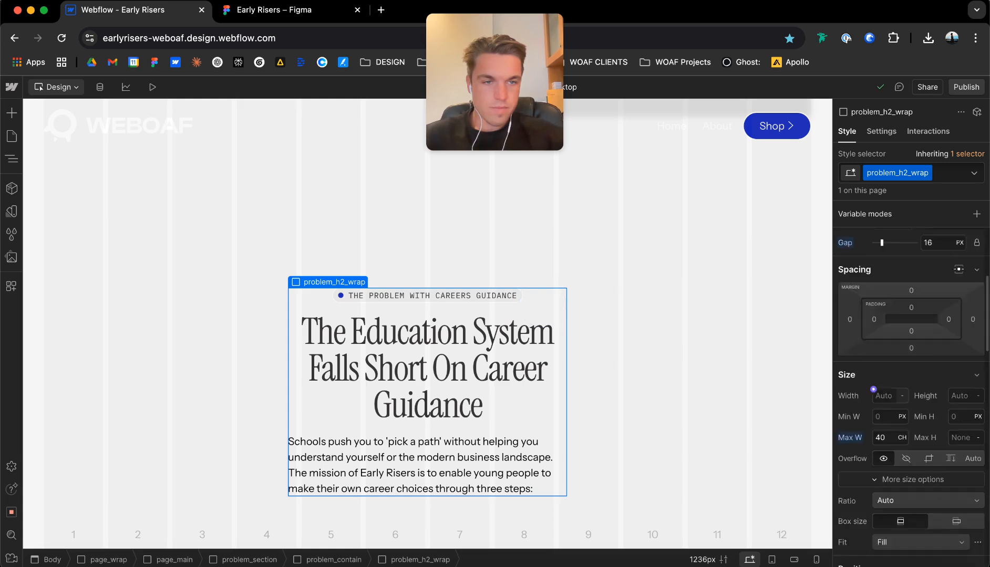
scroll(873, 389, "down", 3)
type("45")
key("Return")
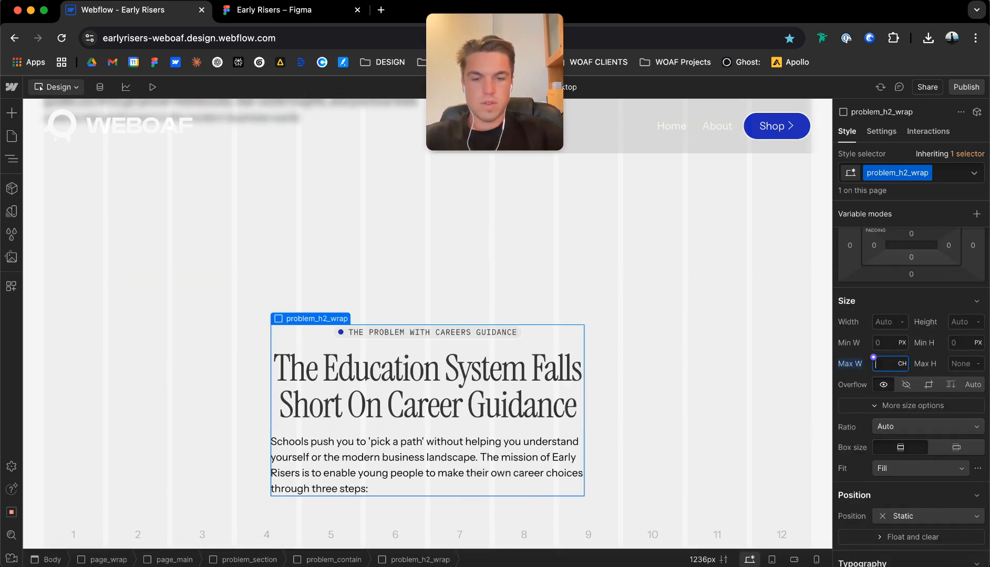
type("60")
key("Return")
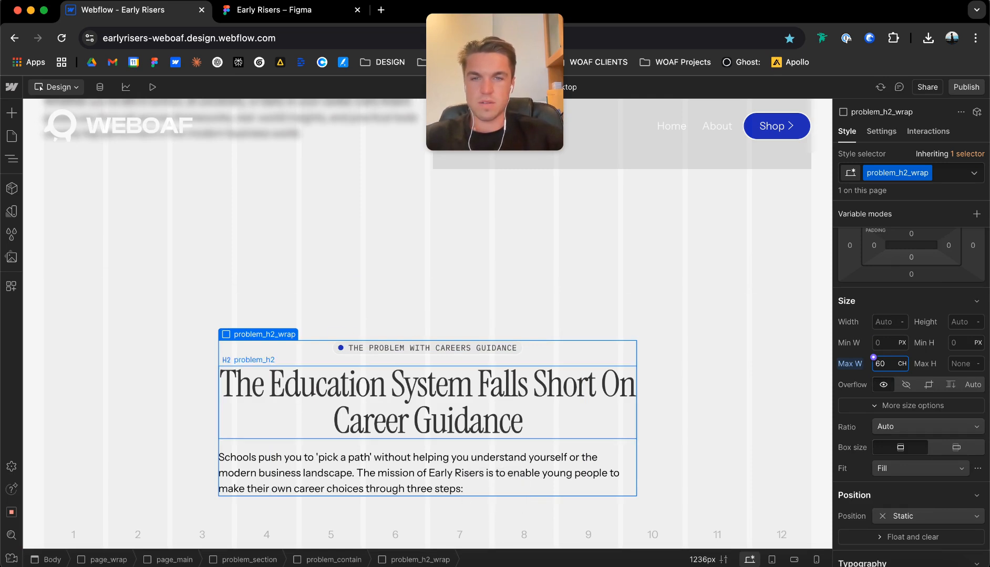
Add the custom property text-wrap with the value balance to the problem_h2 heading.
left_click(559, 378)
scroll(893, 389, "down", 15)
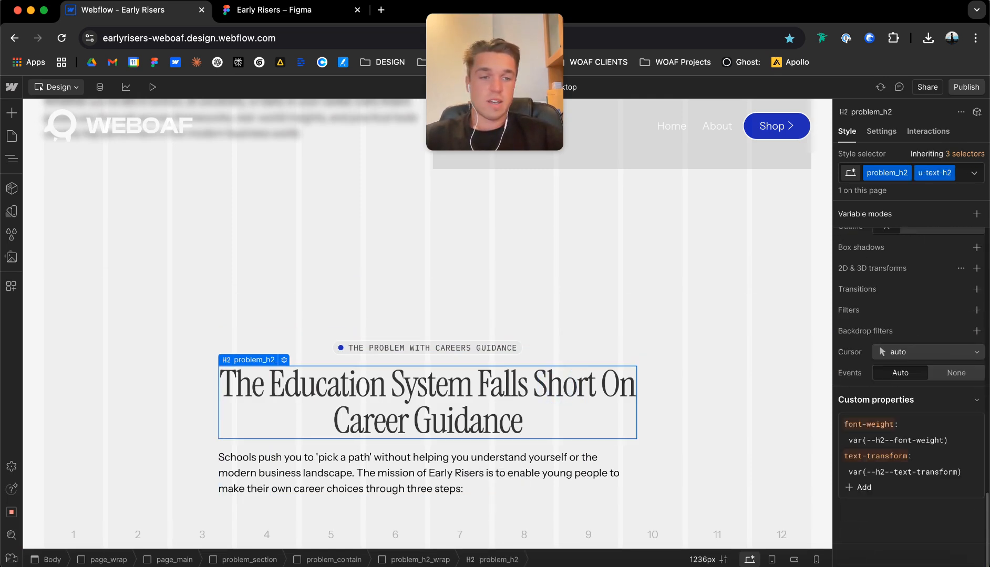
left_click(858, 488)
type("text-wrap")
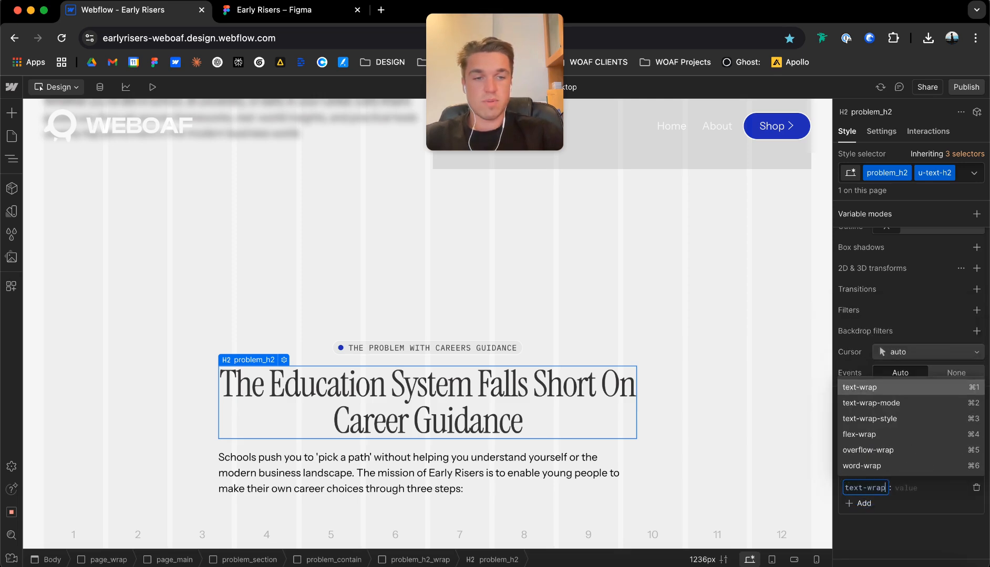
key("Tab")
type("ba")
key("Return")
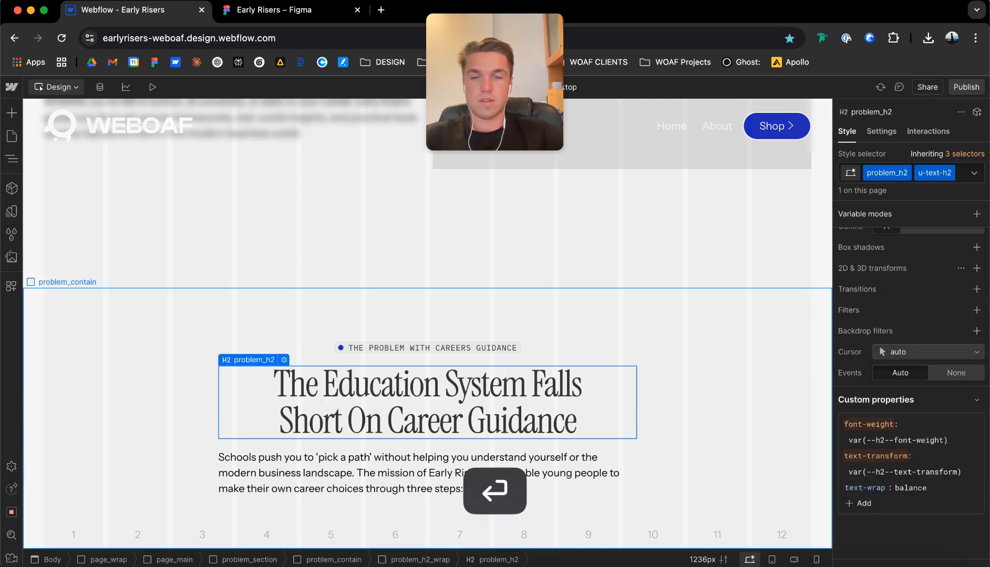
Give the paragraph below the problem heading the class problem_main and the global combo class u-text-main.
left_click(367, 480)
key("super+Return")
type("problem_main")
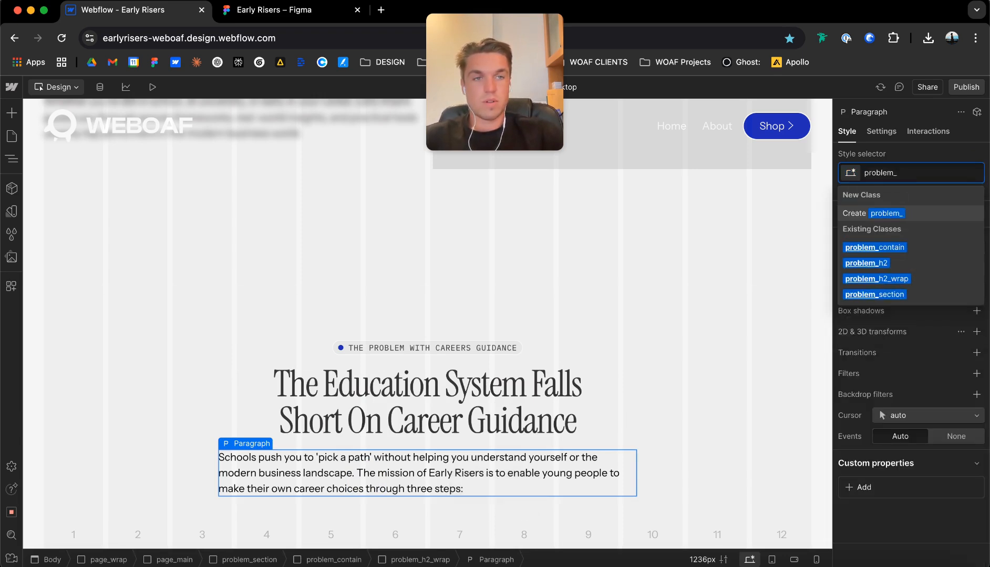
key("Return")
key("super+Return")
type("u-text-main")
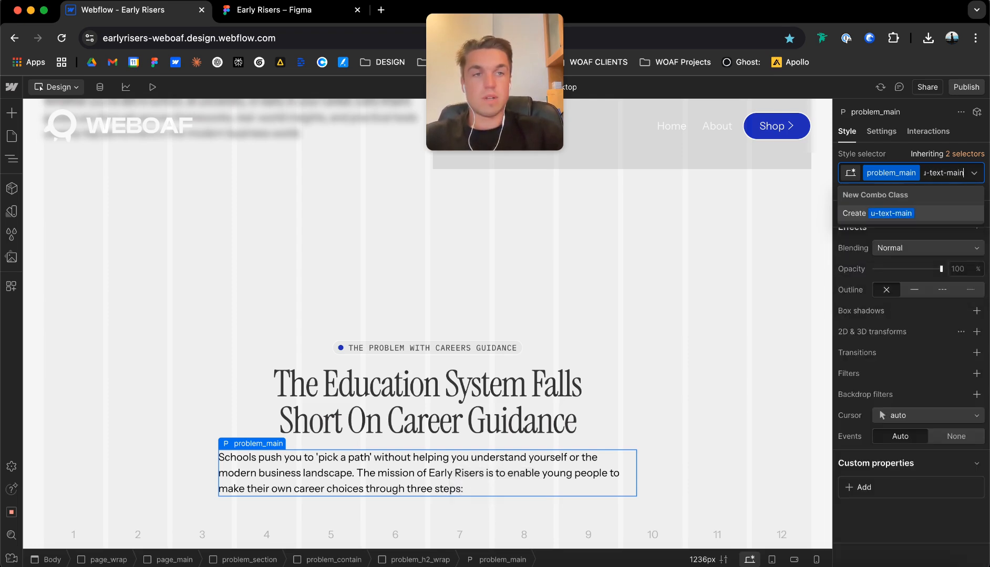
key("Return")
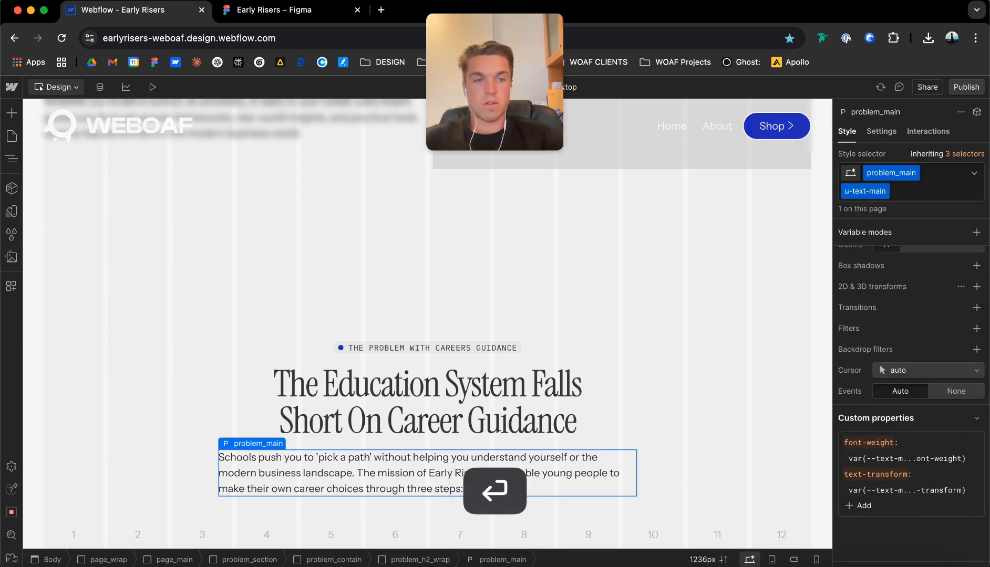
Center-align the text of the problem_main paragraph.
scroll(911, 399, "down", 3)
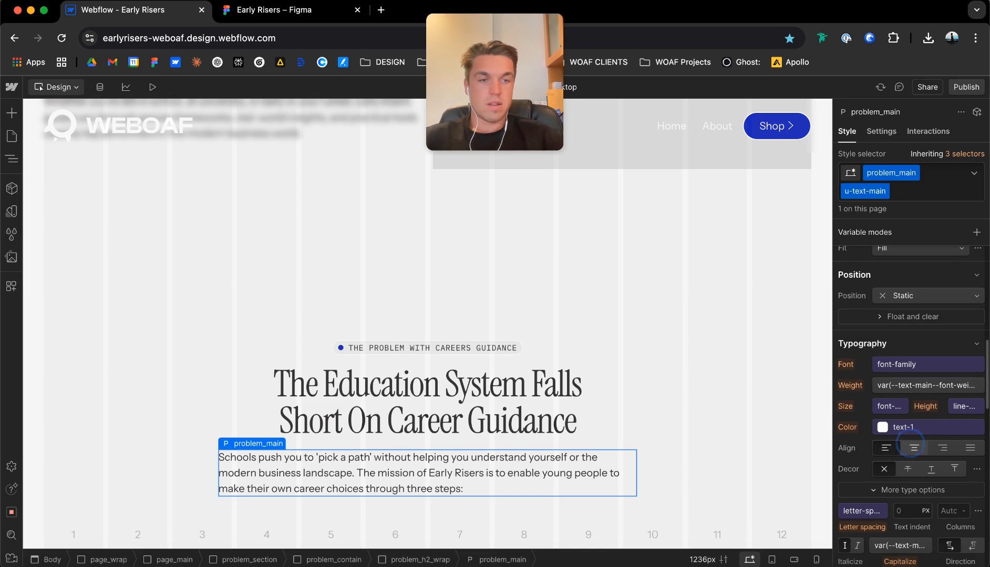
left_click(915, 447)
left_click(493, 318)
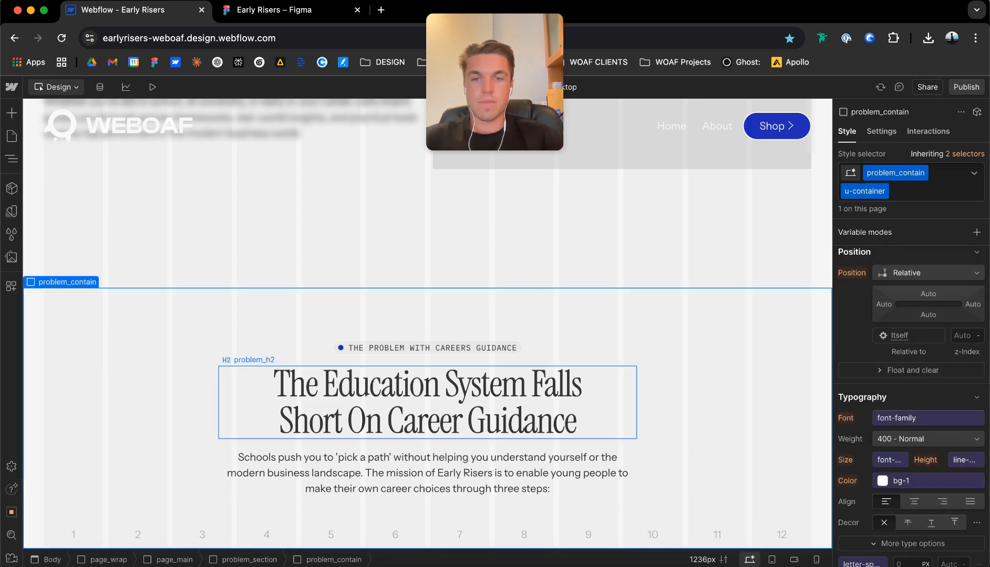
Add a div block inside problem_contain, following the problem_h2_wrap block.
left_click(208, 459)
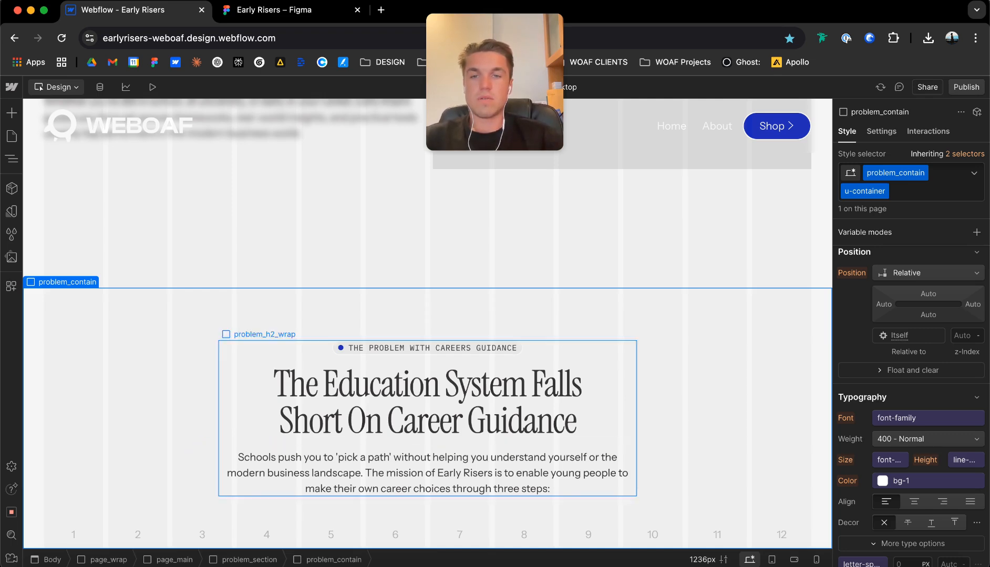
left_click(249, 346)
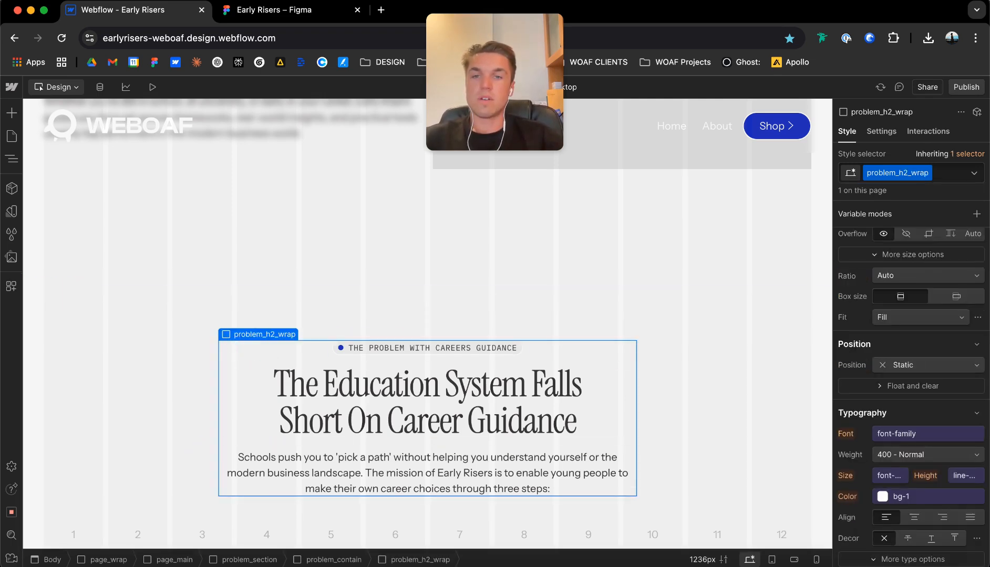
mouse_move(257, 334)
left_click(162, 321)
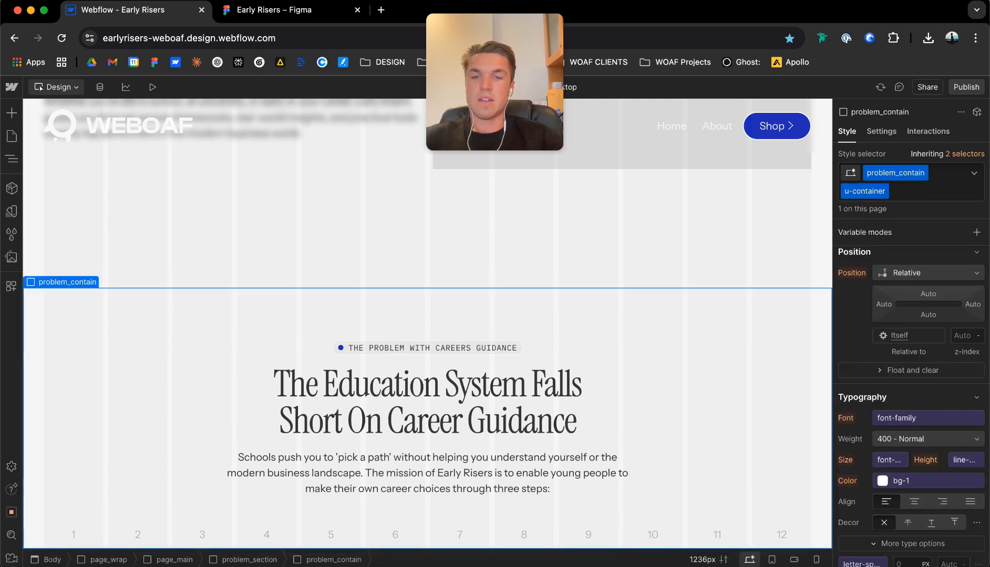
key("super+e")
type("div")
key("Return")
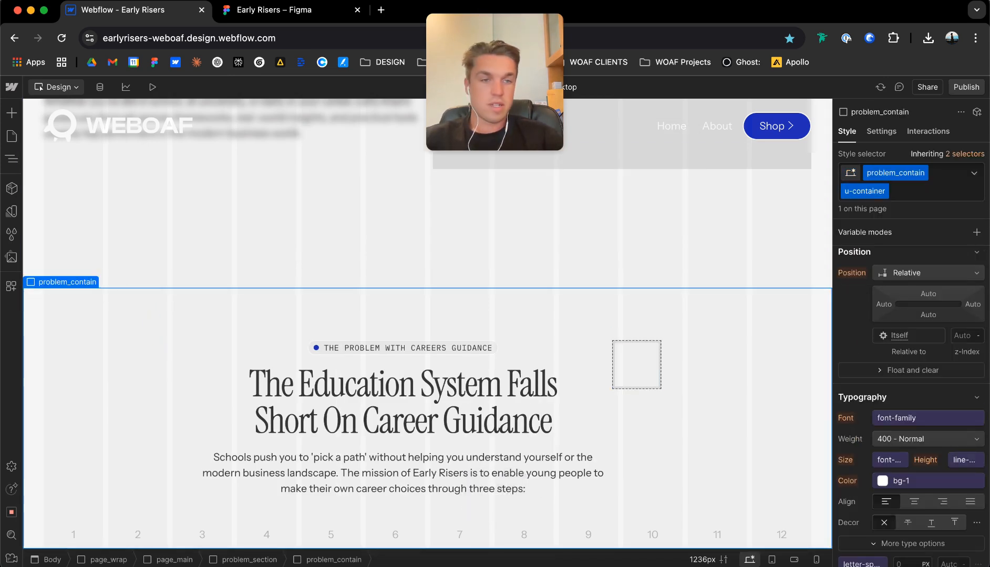
Lay out problem_contain as a vertical flex, centered on both axes, with a gap of 64 px.
left_click(928, 301)
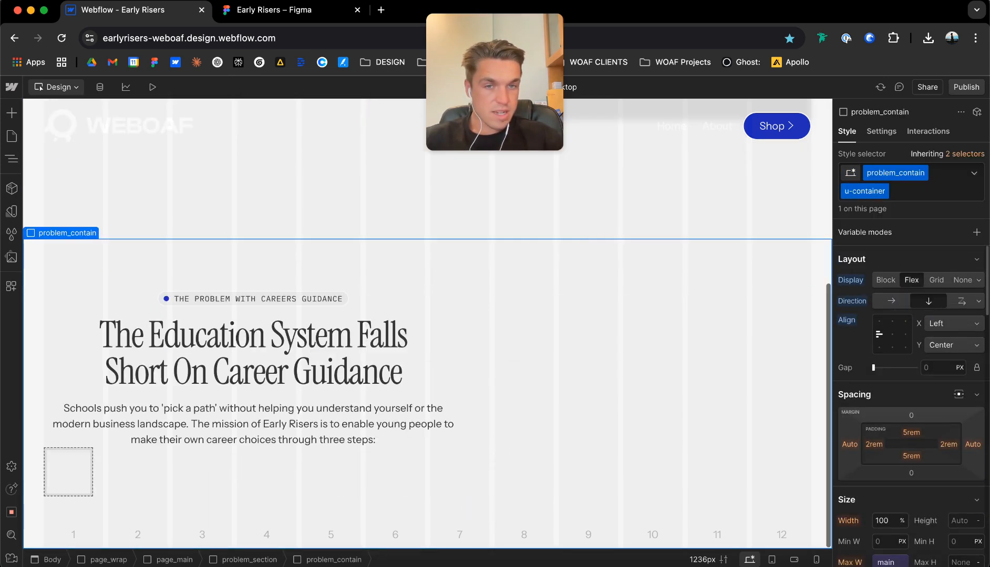
left_click(891, 334)
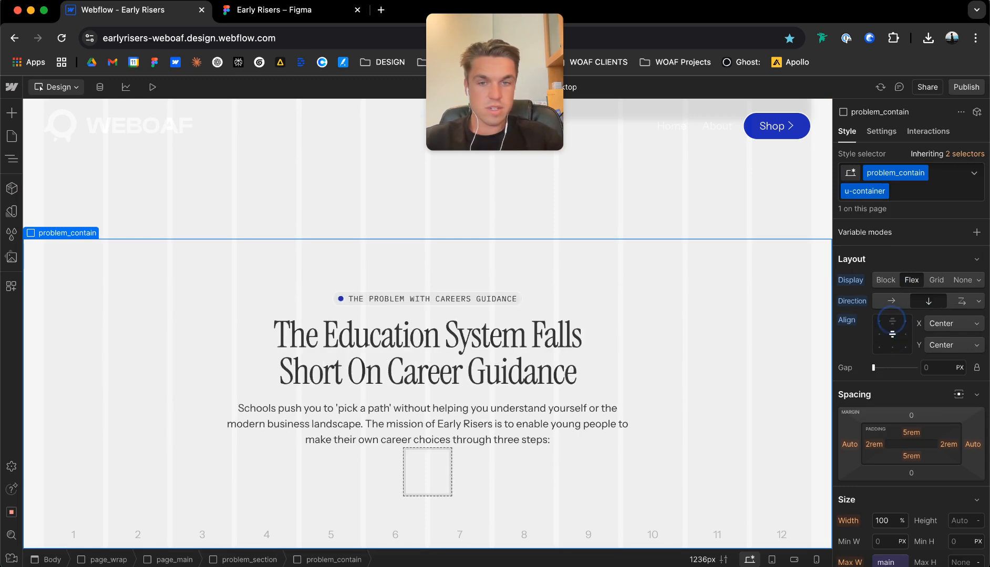
left_click(892, 334)
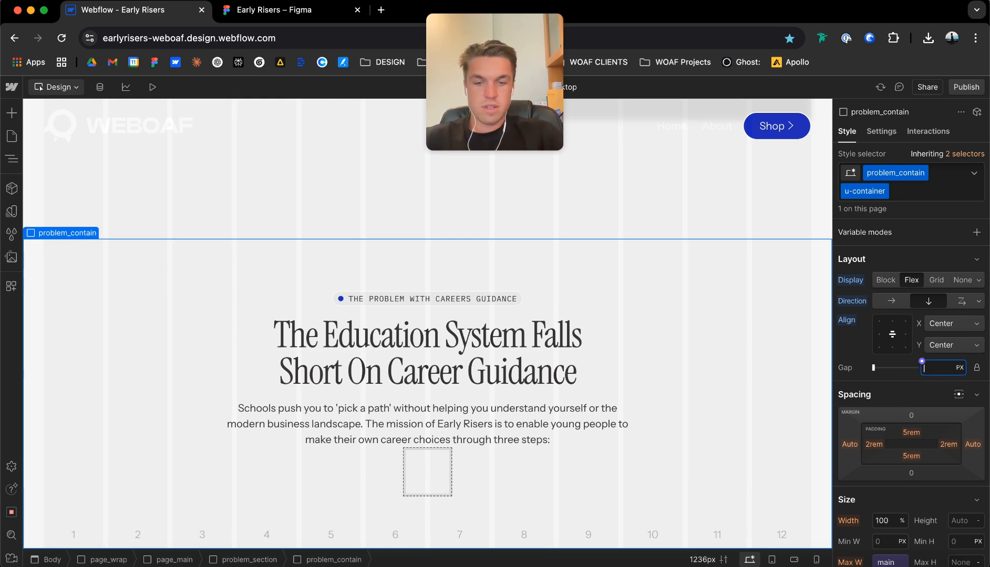
key("Return")
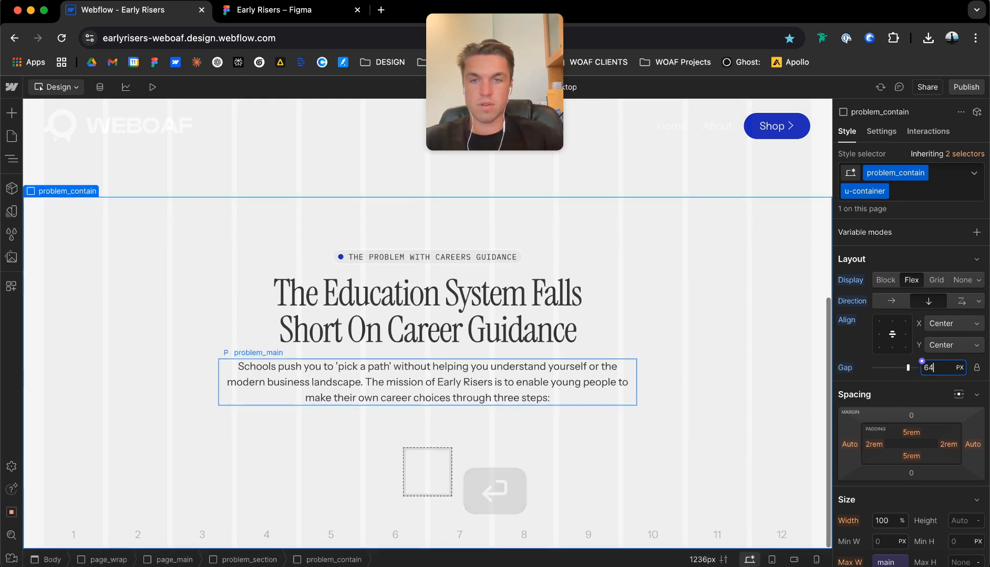
Give the new empty div block the class problem_feature_wrap, correcting the name to all lowercase.
left_click(436, 453)
key("super+Return")
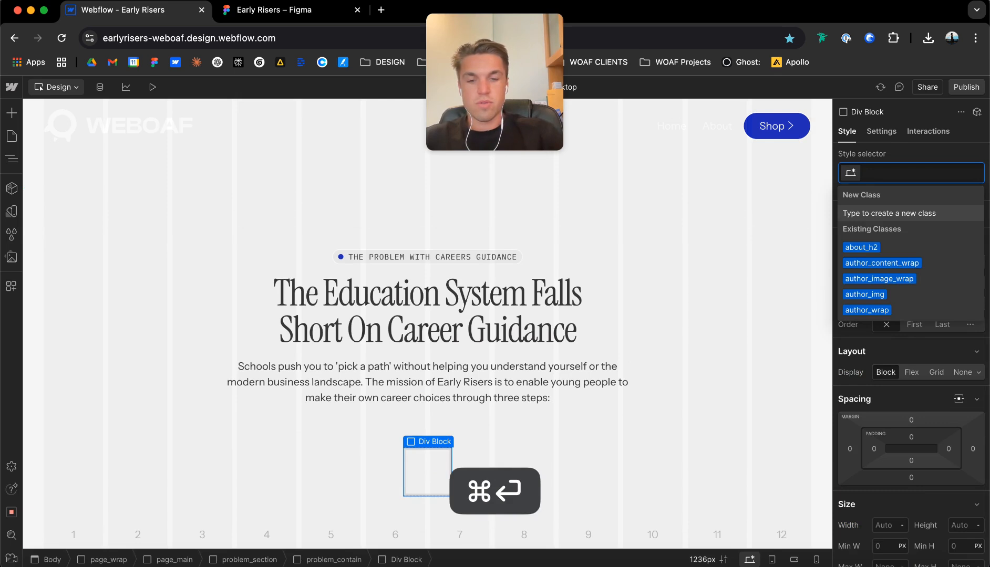
type("problem_")
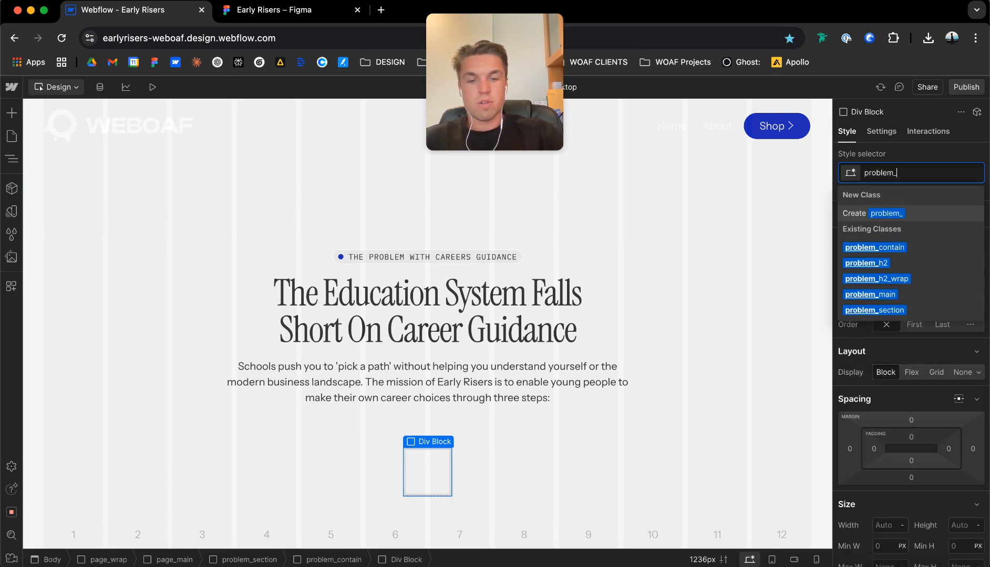
type("feature_Wrap")
key("Return")
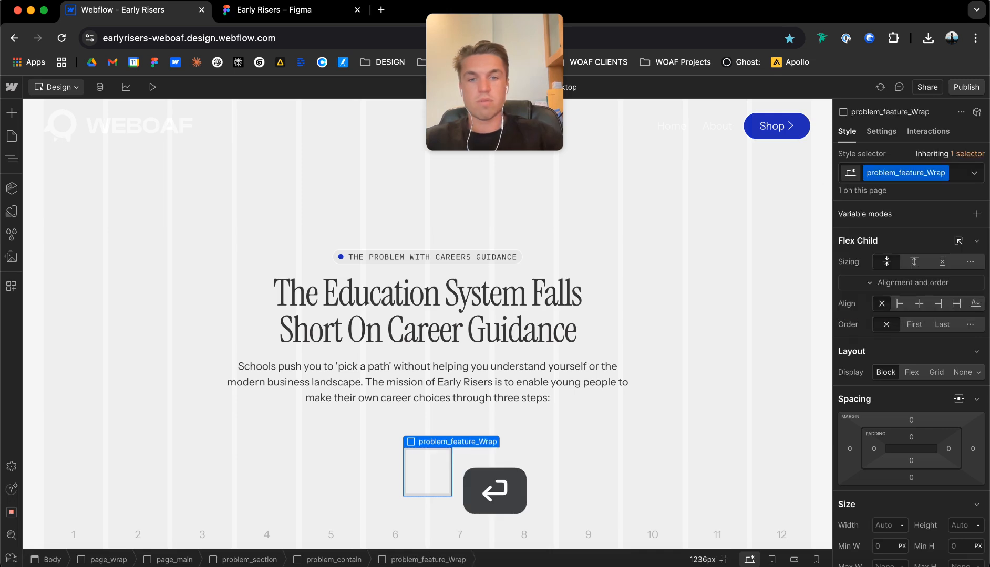
left_click(941, 173)
left_click(916, 190)
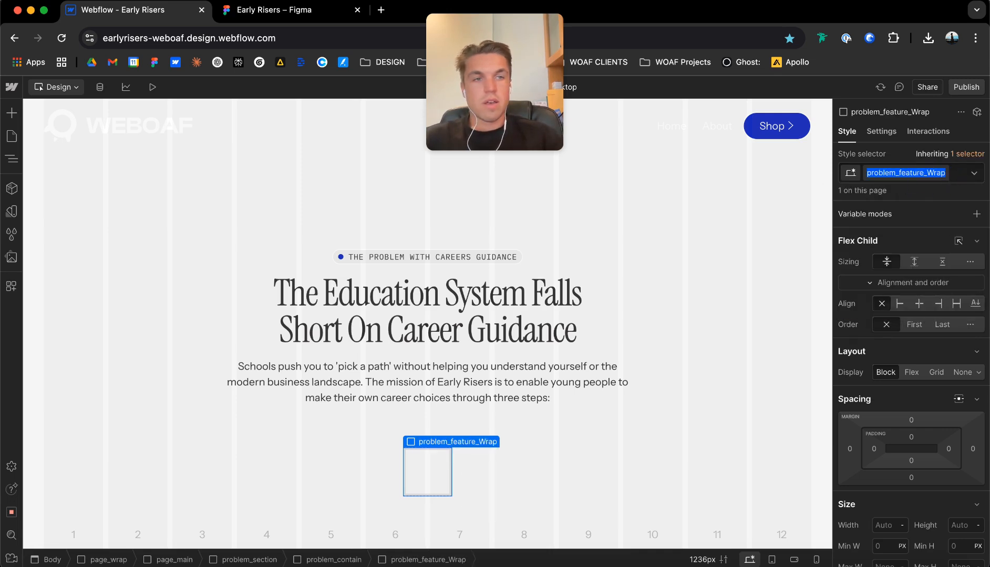
key("Return")
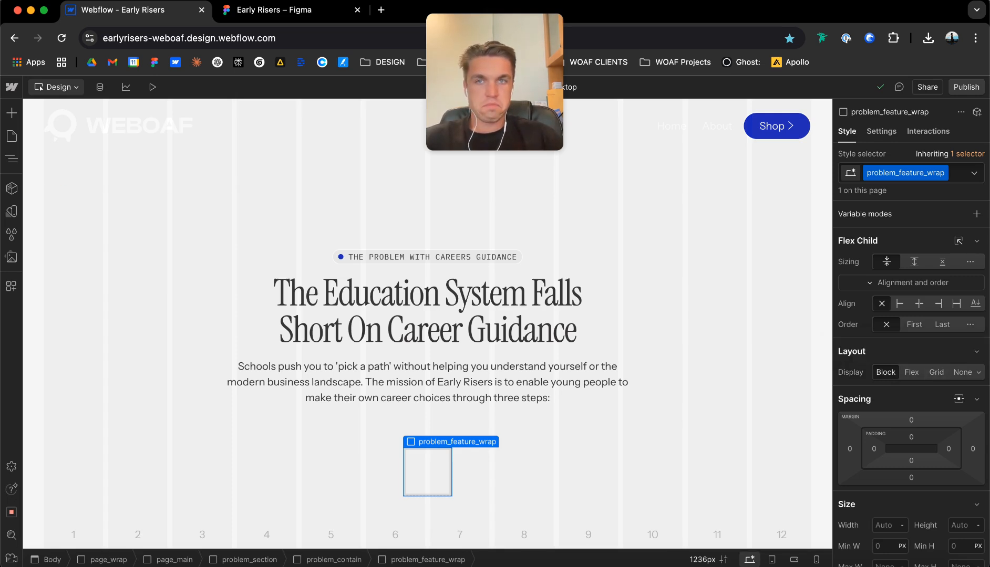
Check the feature layout in the Figma design, and make problem_feature_wrap a grid with 3 columns and 1 row.
left_click(273, 10)
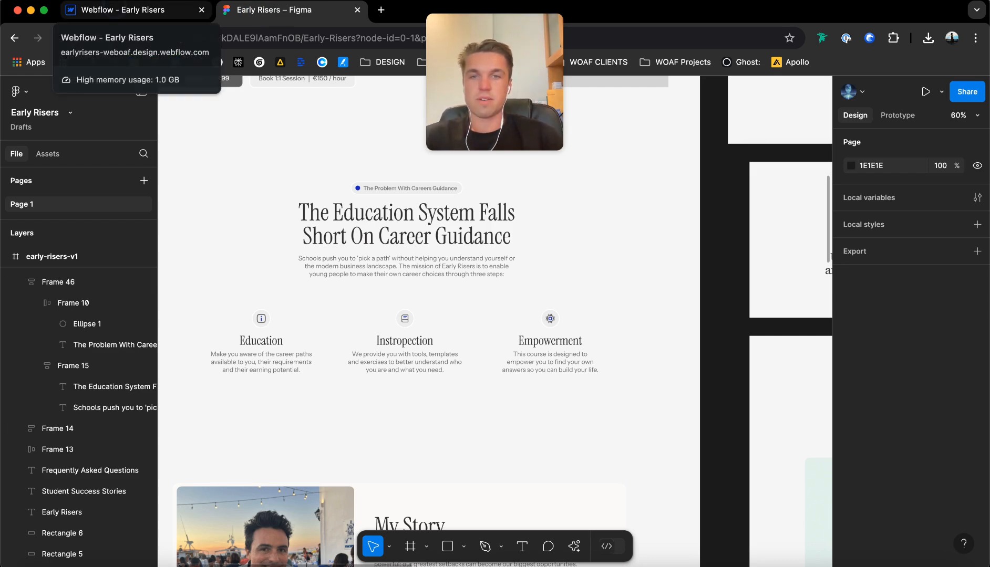
left_click(126, 10)
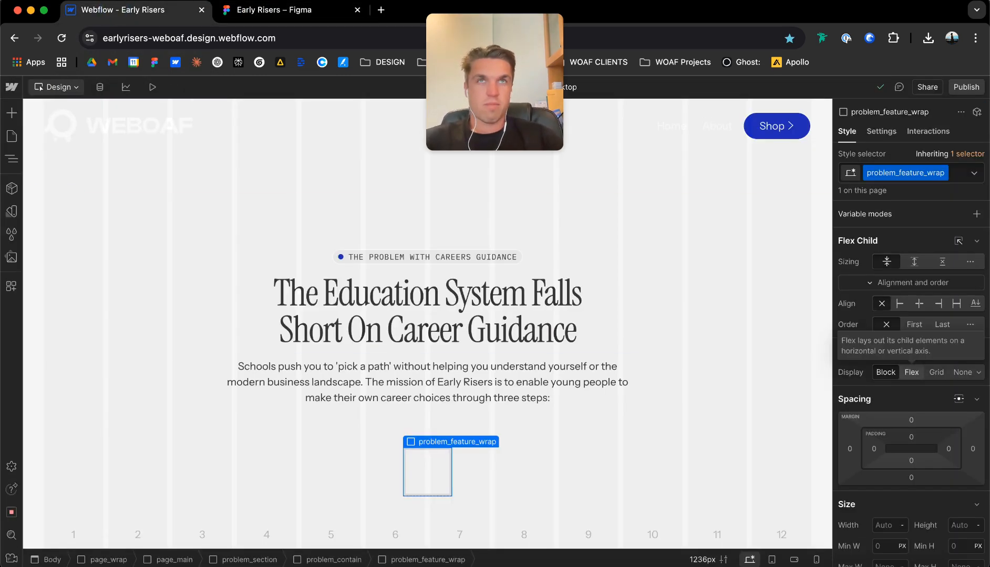
left_click(935, 372)
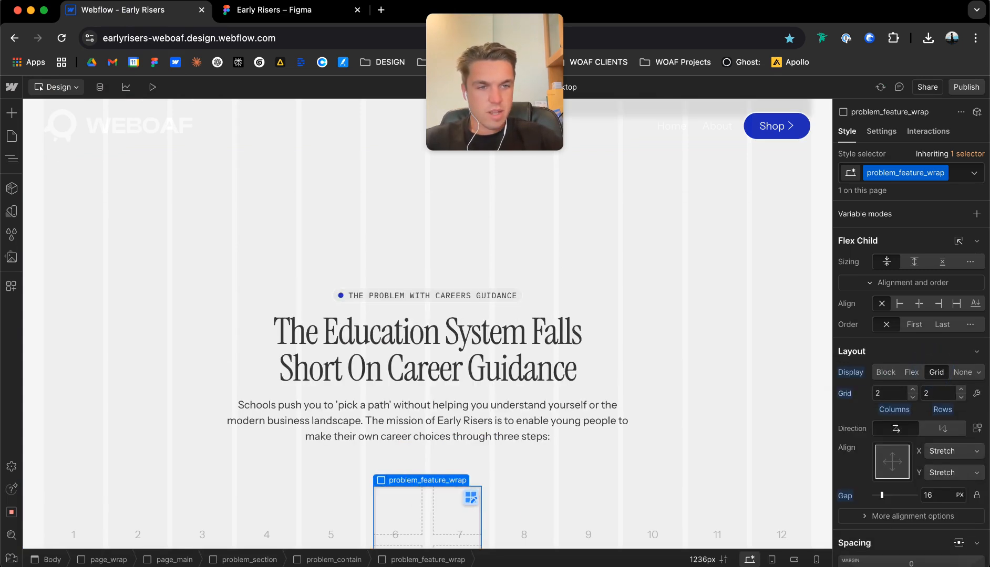
left_click(912, 389)
left_click(961, 397)
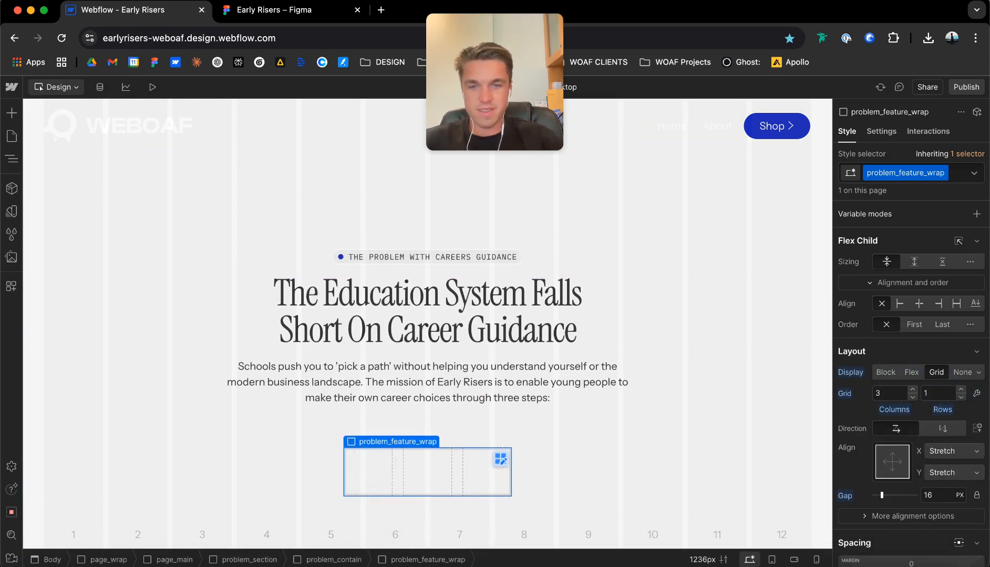
Add a div block inside the problem_feature_wrap grid and give it the class problem_feature_item.
key("super+e")
type("div")
key("Return")
key("super+Return")
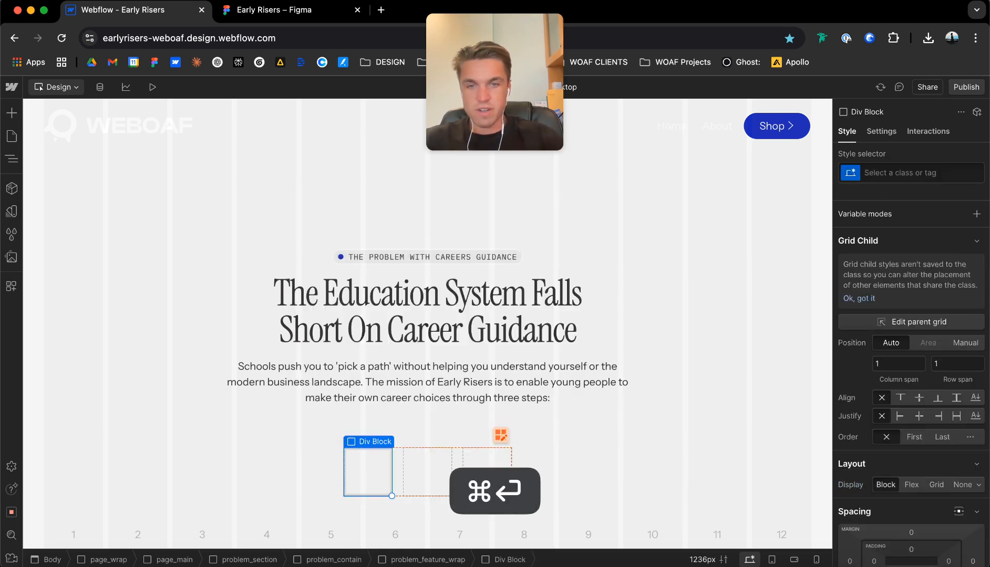
type("problem_")
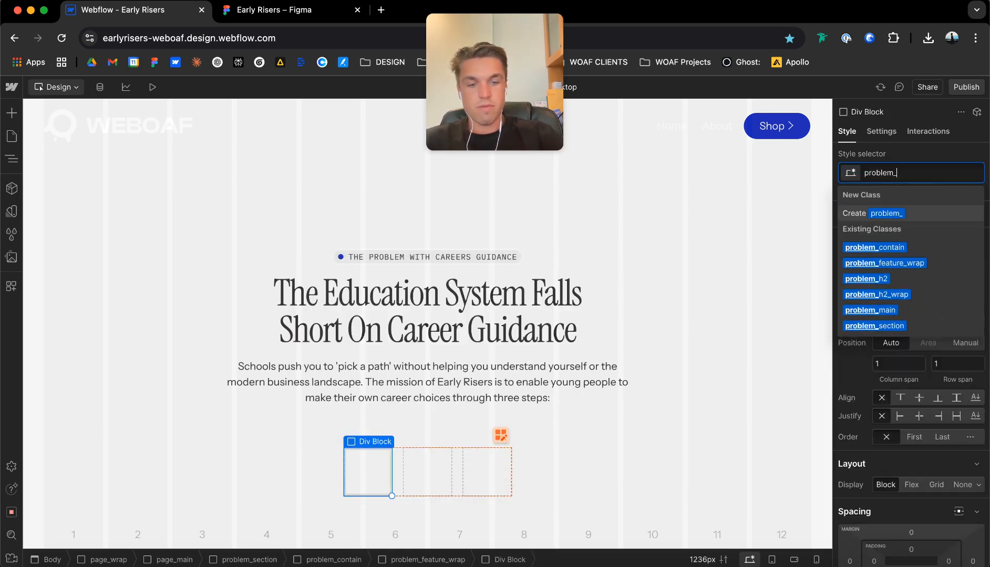
type("feature_item")
key("Return")
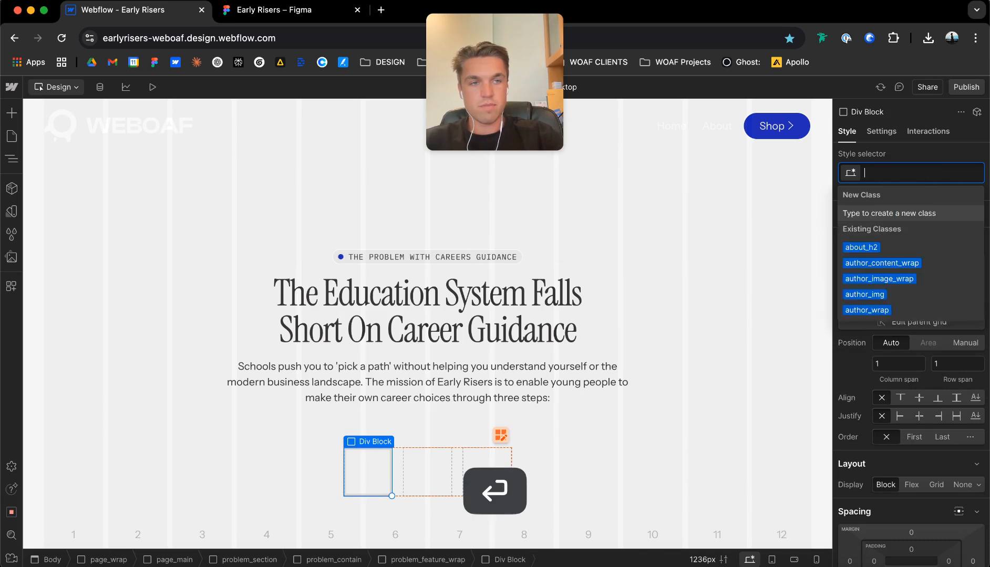
Set problem_feature_item to a vertical flex layout, centered horizontally and aligned to the top, with a 16 px gap.
scroll(911, 368, "down", 3)
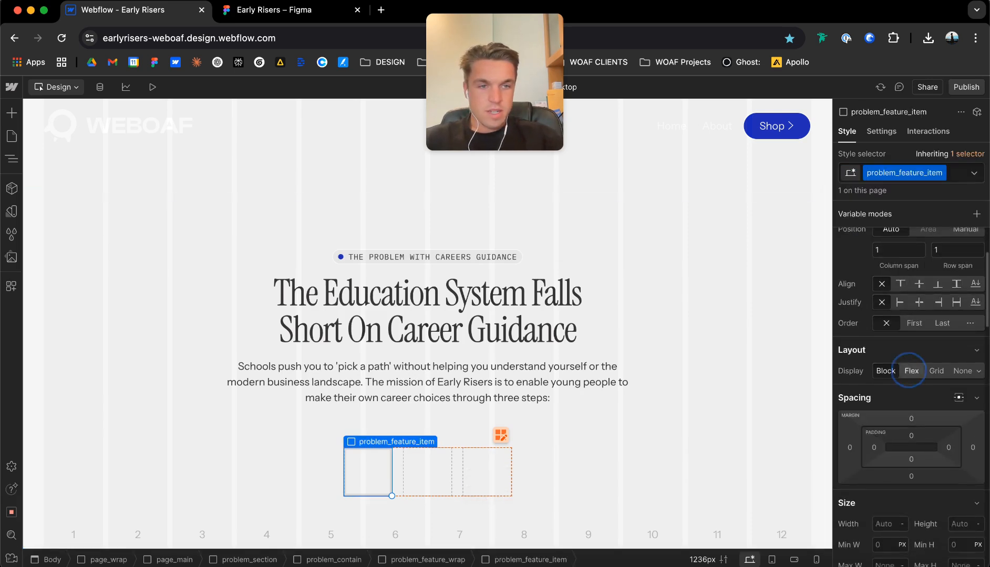
left_click(910, 371)
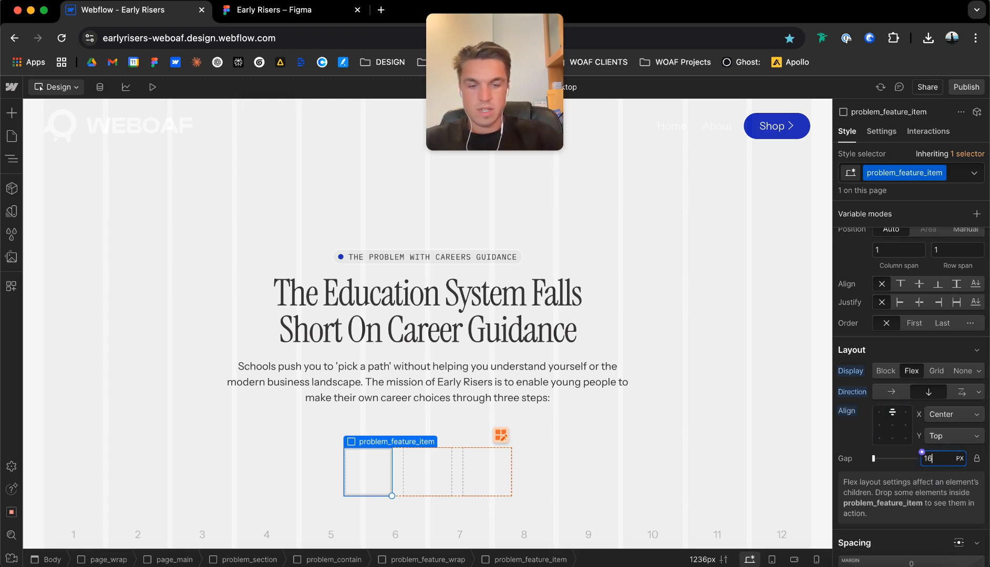
key("Return")
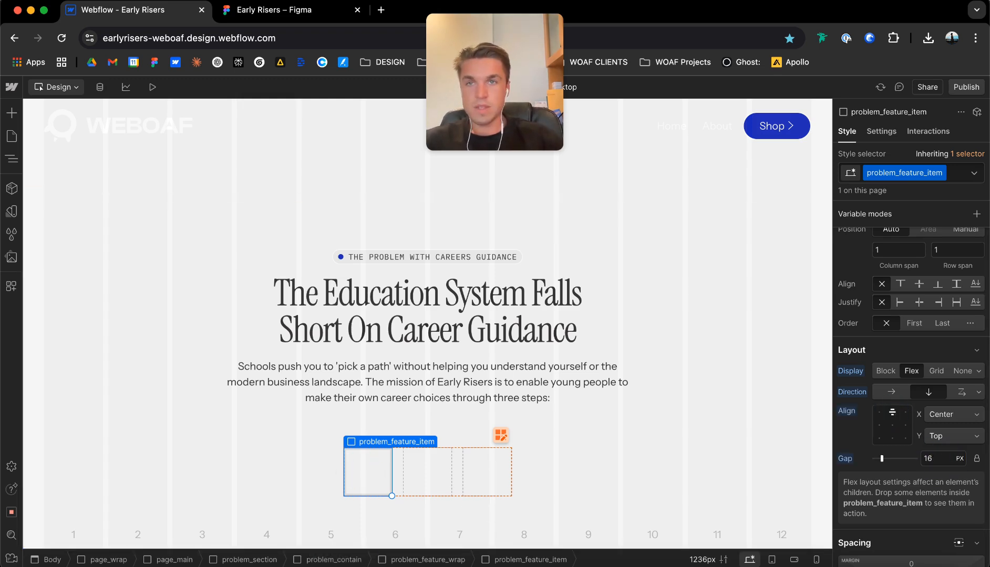
Switch to the Figma design and examine the Education feature's frame spacing and its icon frame.
left_click(295, 10)
double_click(259, 323)
scroll(258, 321, "up", 5)
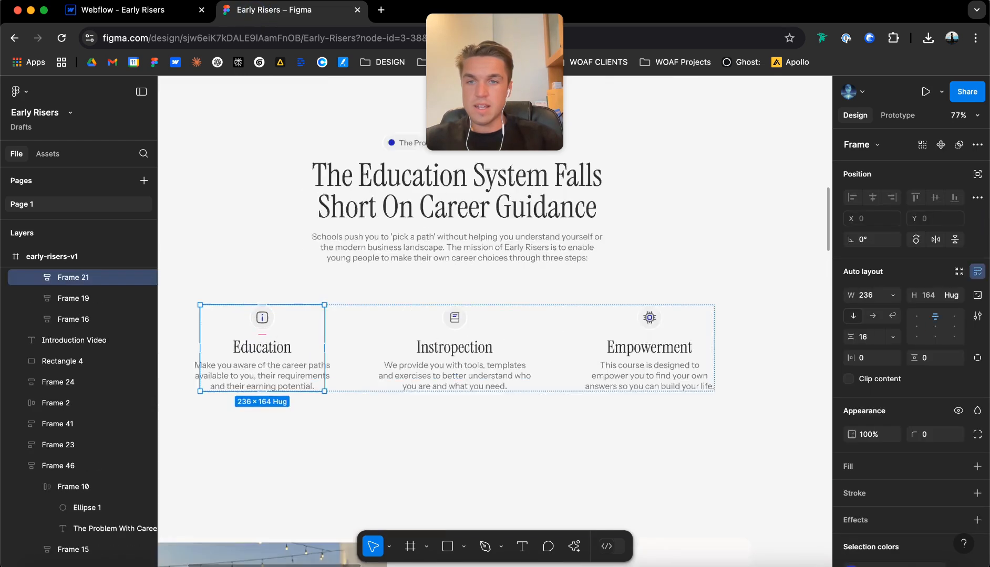
scroll(259, 322, "down", 4)
scroll(289, 320, "down", 2)
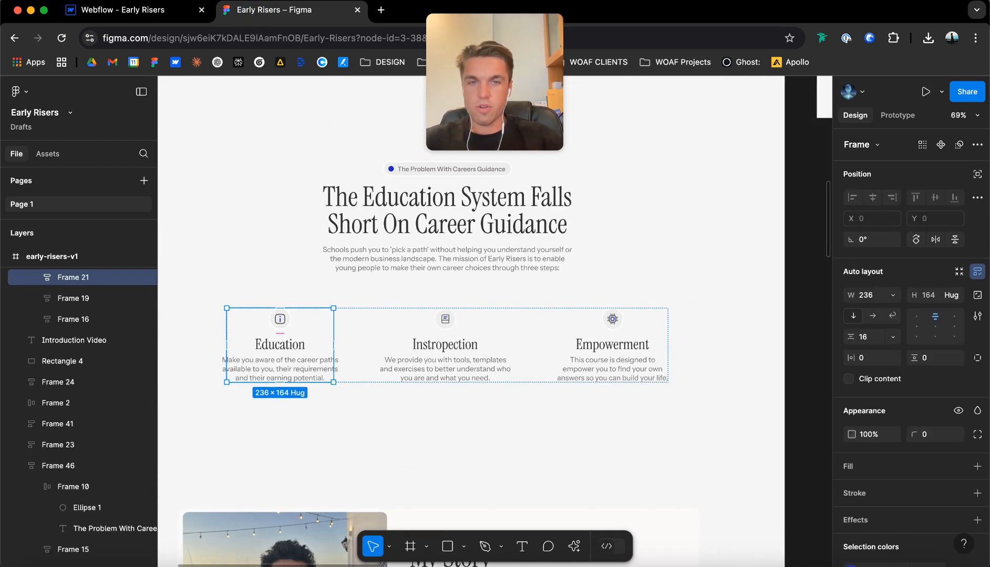
left_click(289, 321)
scroll(290, 321, "up", 2)
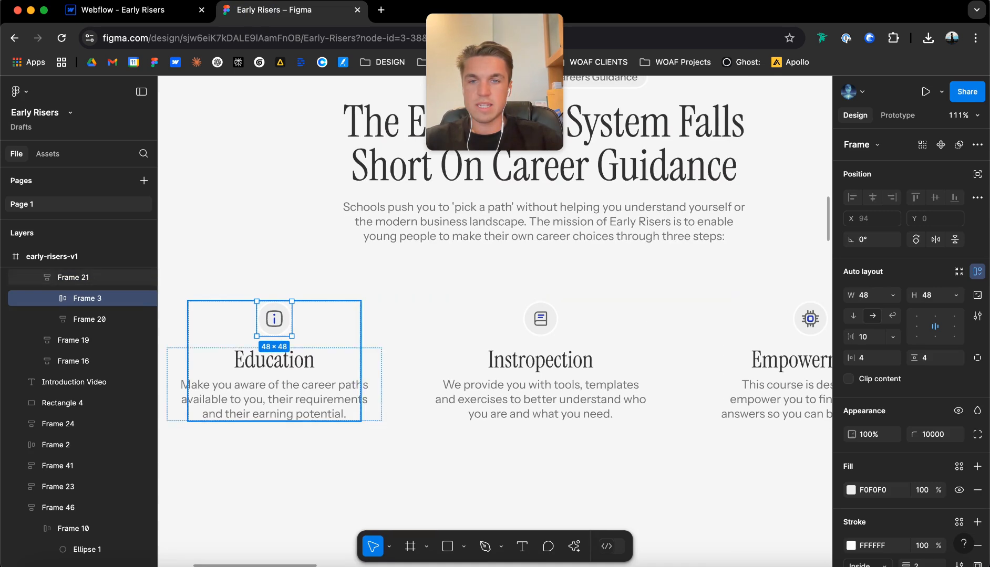
scroll(290, 320, "down", 1)
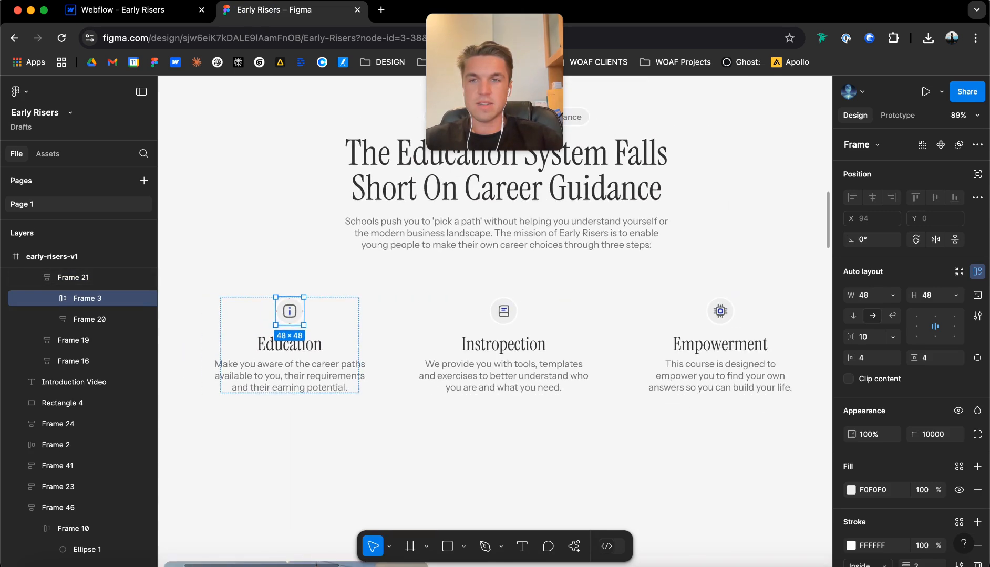
Rename the icon frame above the Education heading to education.
double_click(503, 312, "shift")
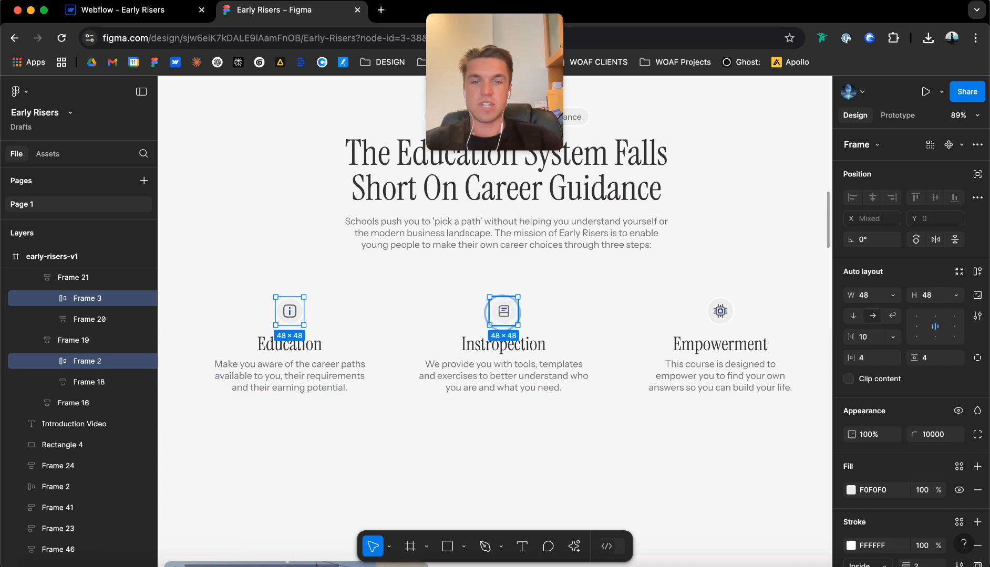
left_click(289, 318)
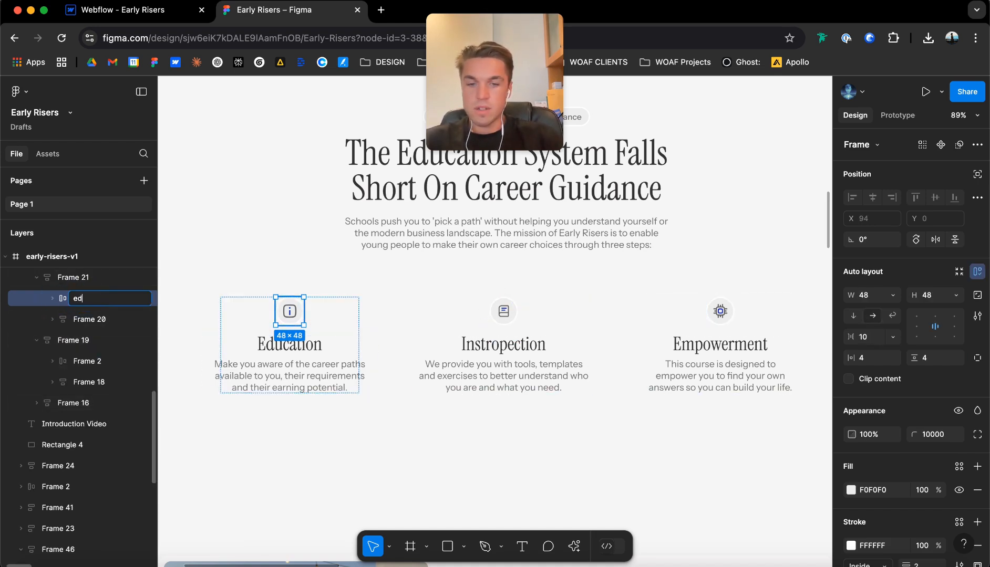
key("Return")
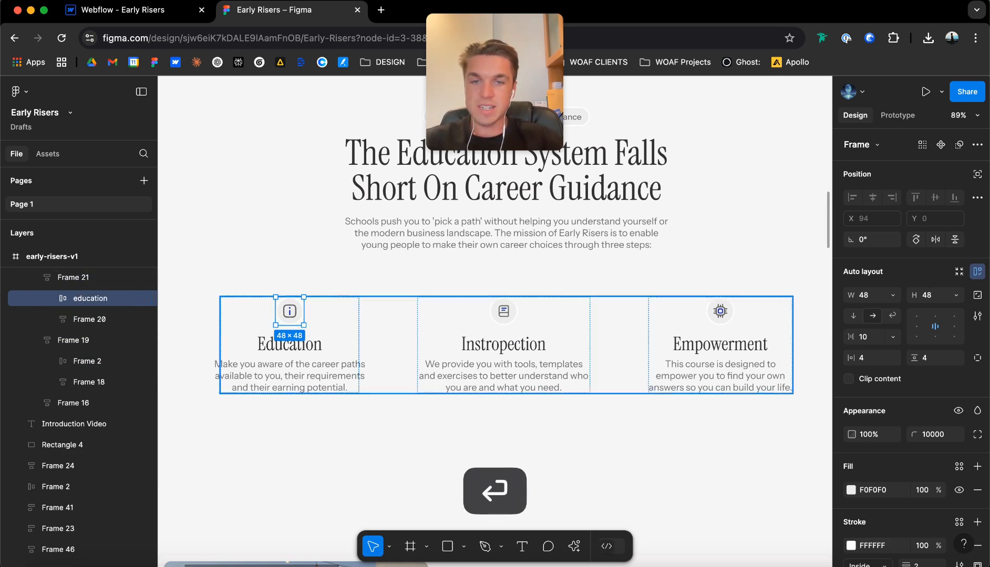
Rename the icon frame above the middle feature's heading to introspection.
double_click(503, 309)
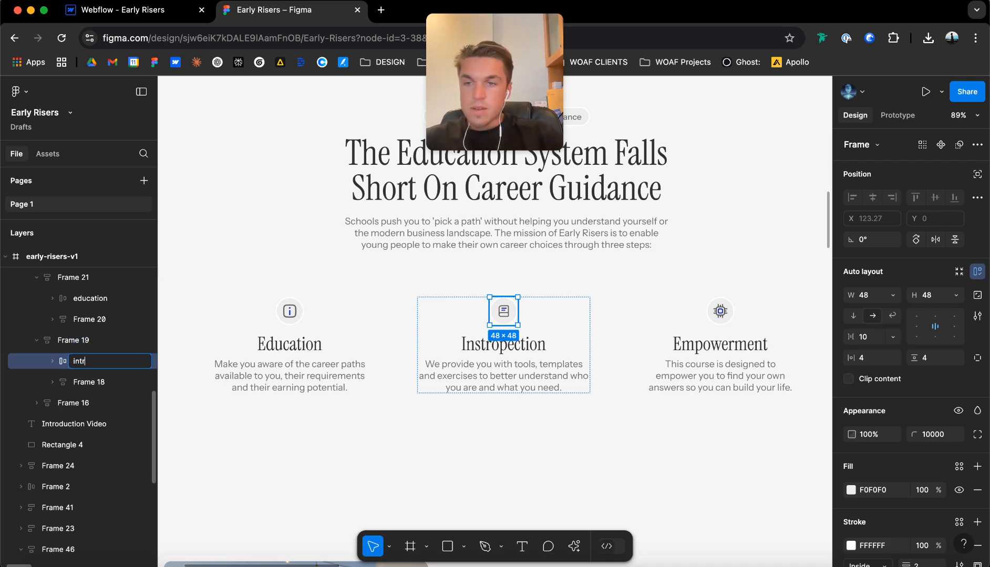
type("introspection")
key("Return")
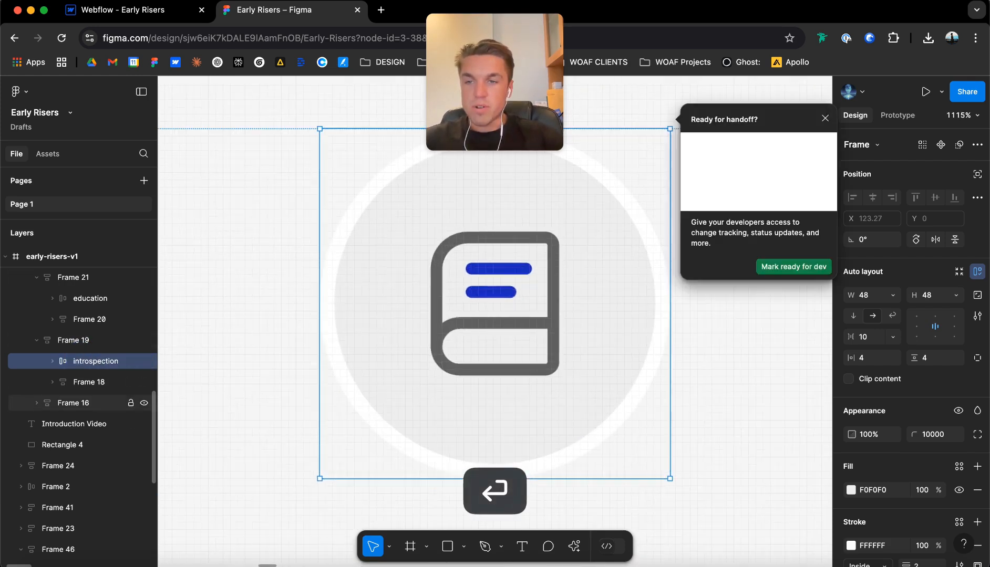
Rename the icon frame above the Empowerment heading to empowerment.
left_click(35, 404)
scroll(444, 366, "down", 5)
scroll(447, 365, "down", 5)
scroll(447, 365, "right", 3)
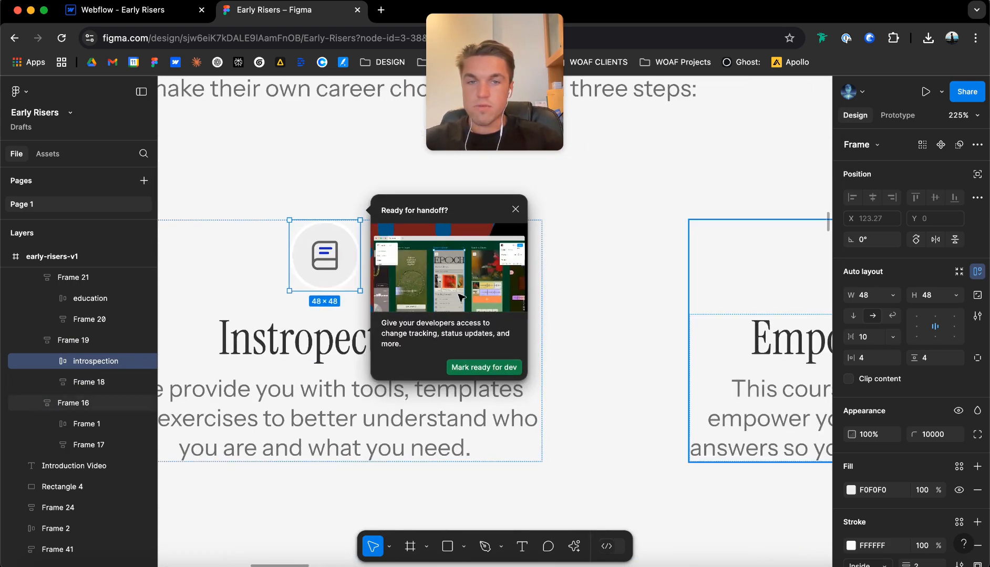
left_click(787, 307)
scroll(786, 307, "right", 6)
scroll(787, 307, "down", 3)
double_click(534, 288)
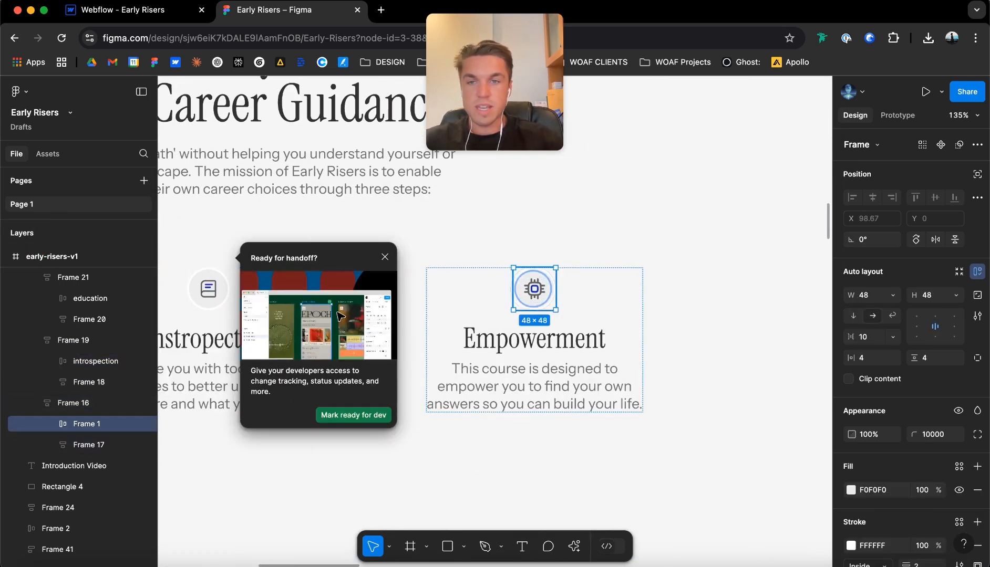
left_click(384, 257)
left_click(80, 424)
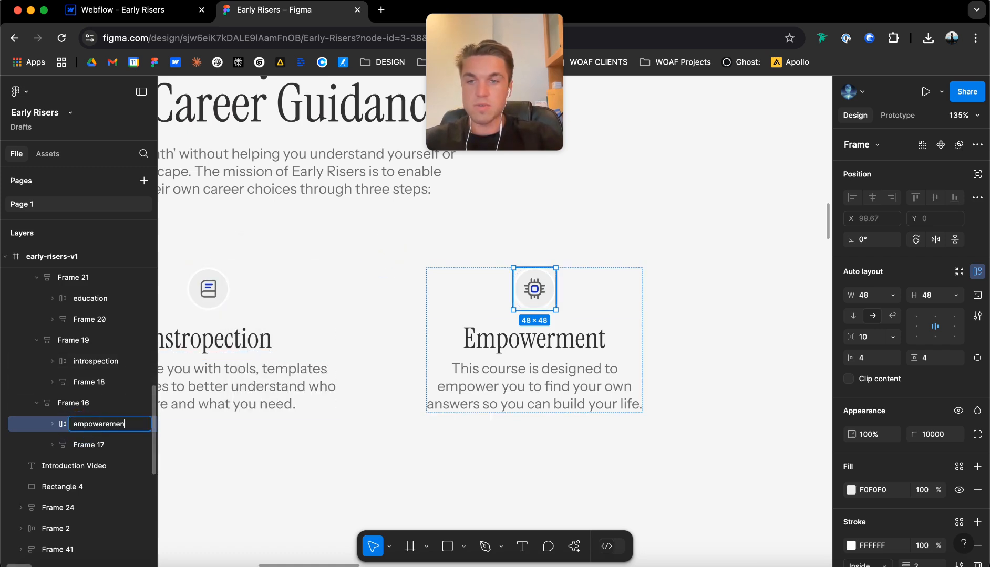
key("Return")
Export the education, introspection and empowerment icon frames together as PNG files at 4x scale.
scroll(239, 289, "down", 3)
scroll(239, 289, "left", 4)
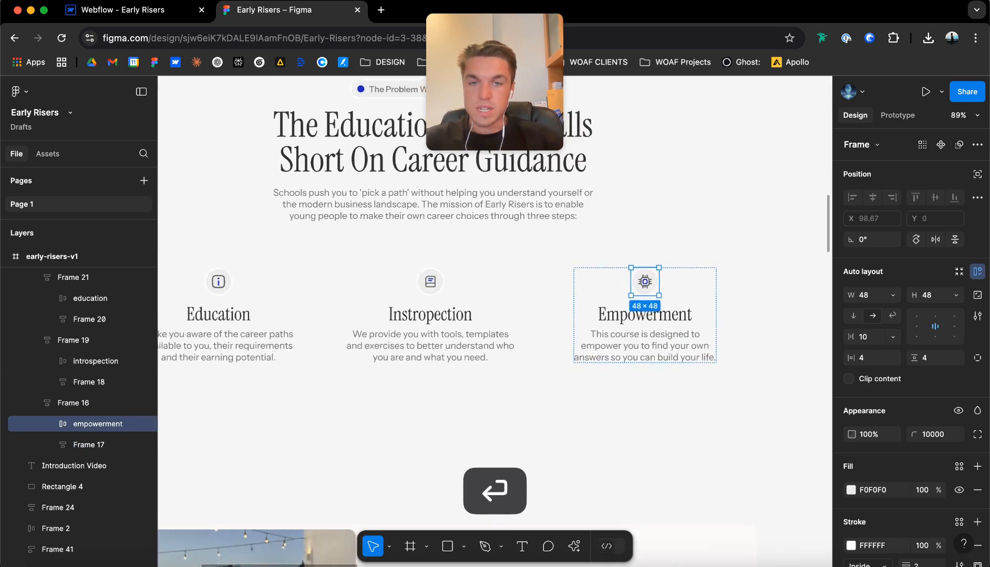
double_click(235, 291)
left_click(444, 294, "shift")
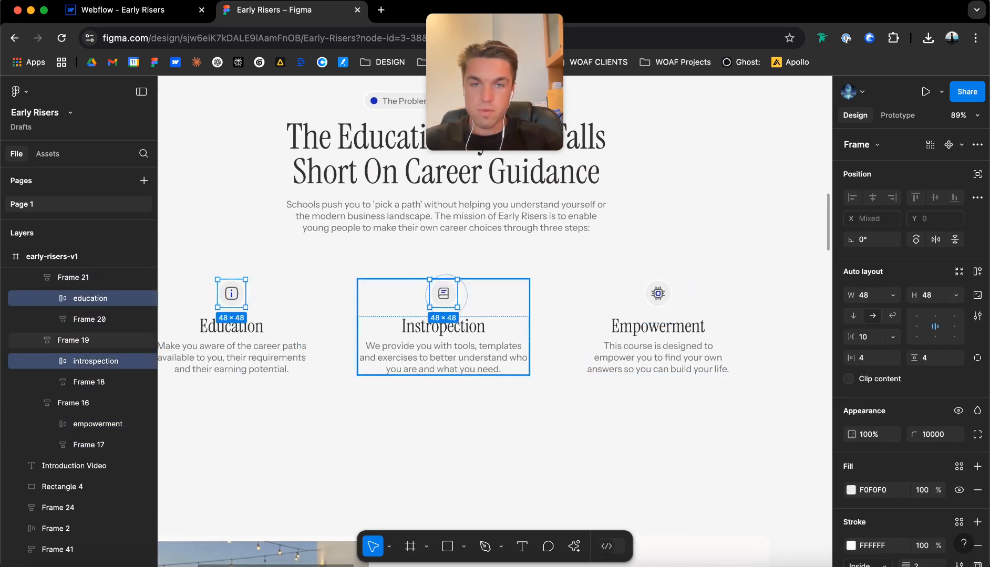
left_click(656, 294, "shift")
scroll(909, 316, "down", 5)
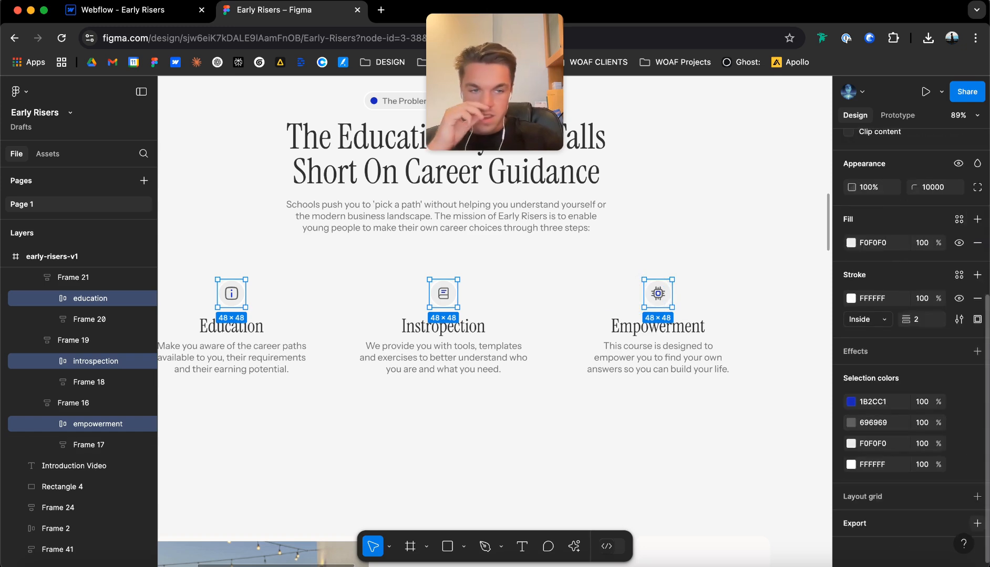
left_click(976, 523)
left_click(883, 498)
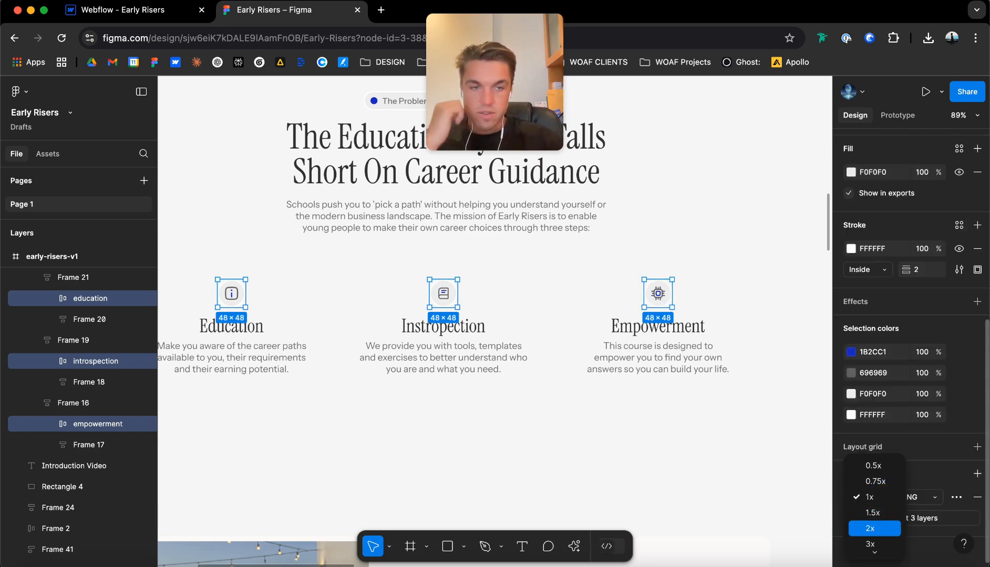
left_click(872, 531)
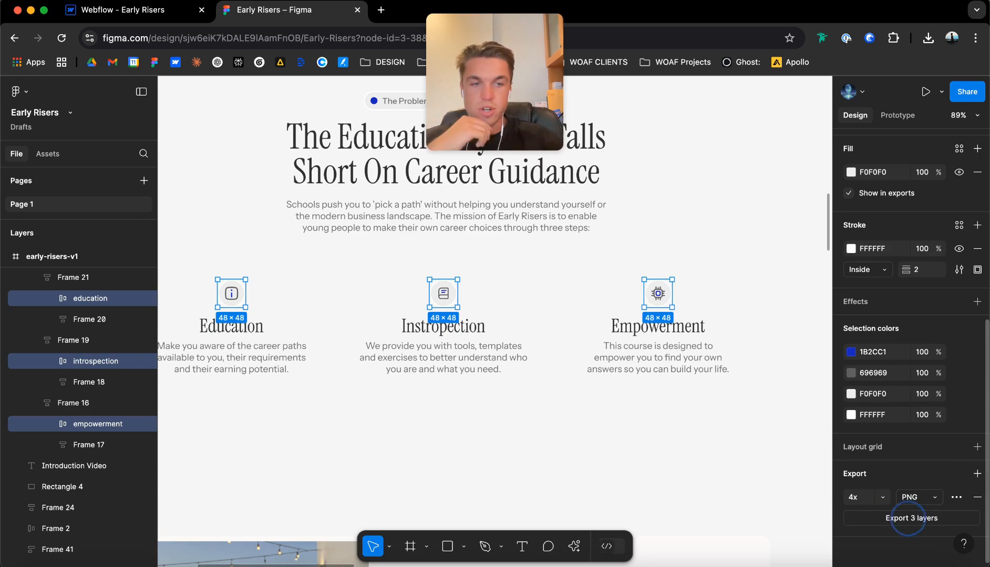
left_click(908, 518)
left_click(801, 72)
key("super+w")
Switch to Webflow and upload the three exported icons from the Early Risers folder in Downloads to the site's assets.
left_click(122, 10)
key("ctrl+Up")
key("ctrl+Up")
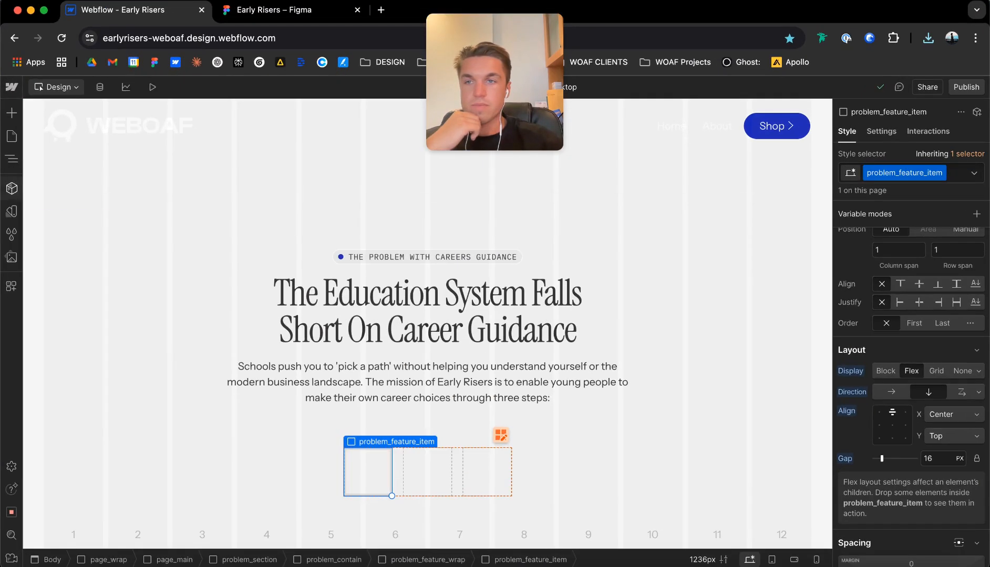
left_click(11, 257)
key("ctrl+Up")
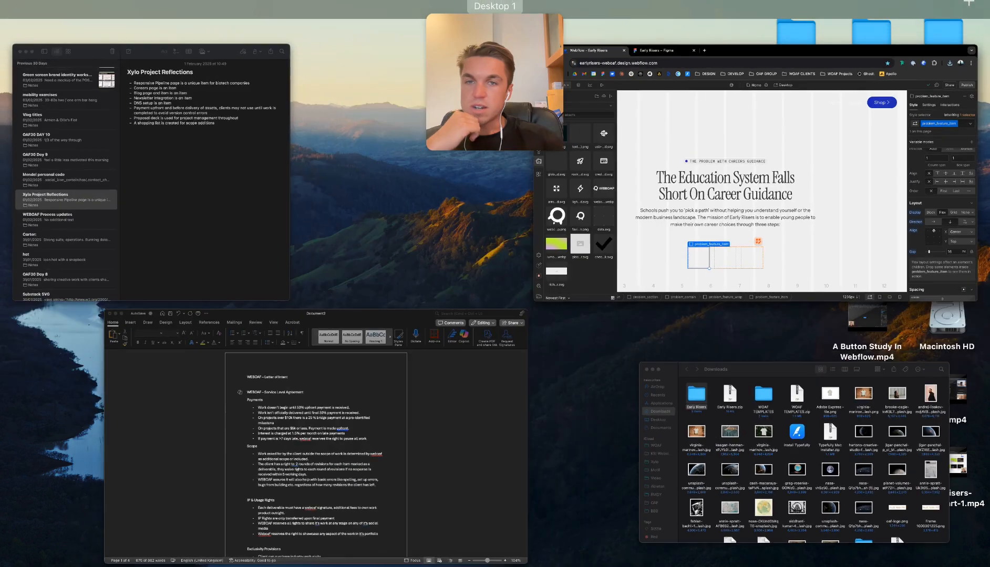
left_click(794, 452)
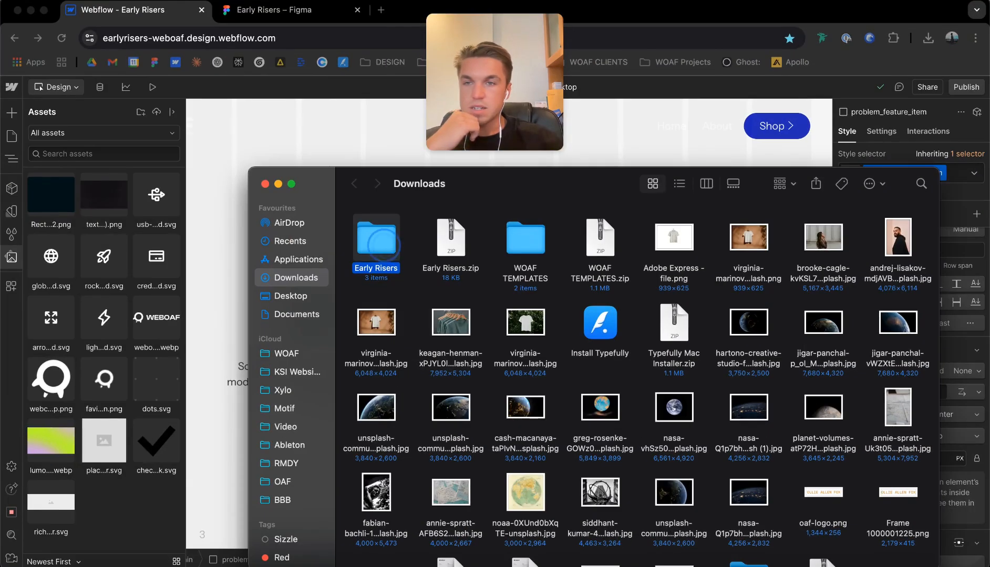
double_click(384, 246)
key("super+a")
left_click_drag(388, 233, 121, 226)
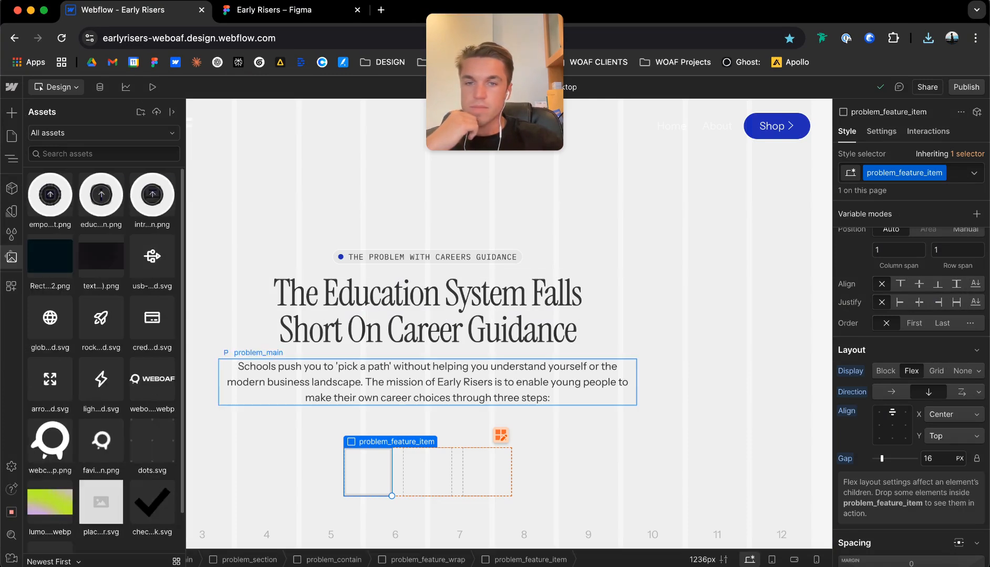
Add an image element inside problem_feature_item and set its source to education.png.
left_click(376, 462)
key("super")
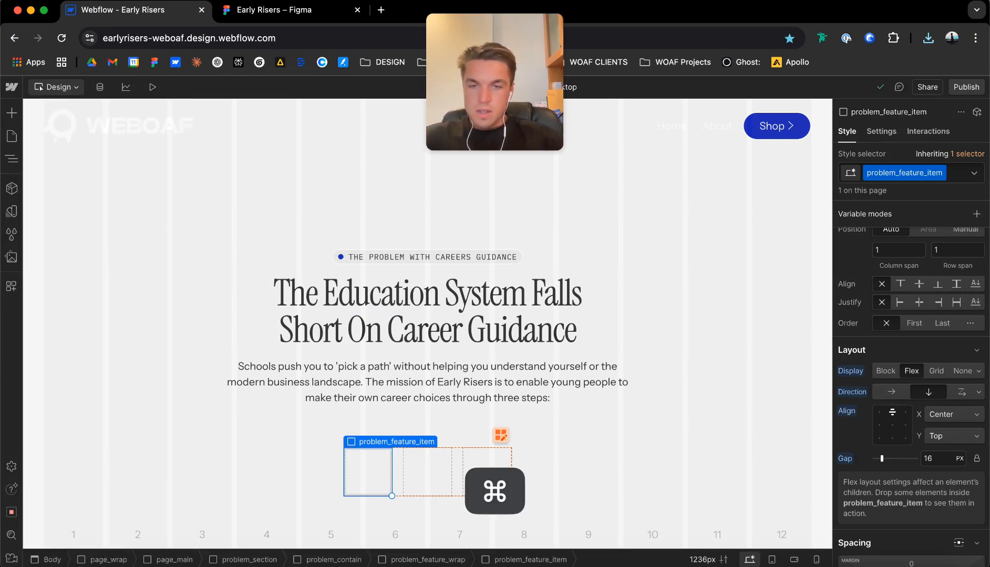
key("super+e")
type("image")
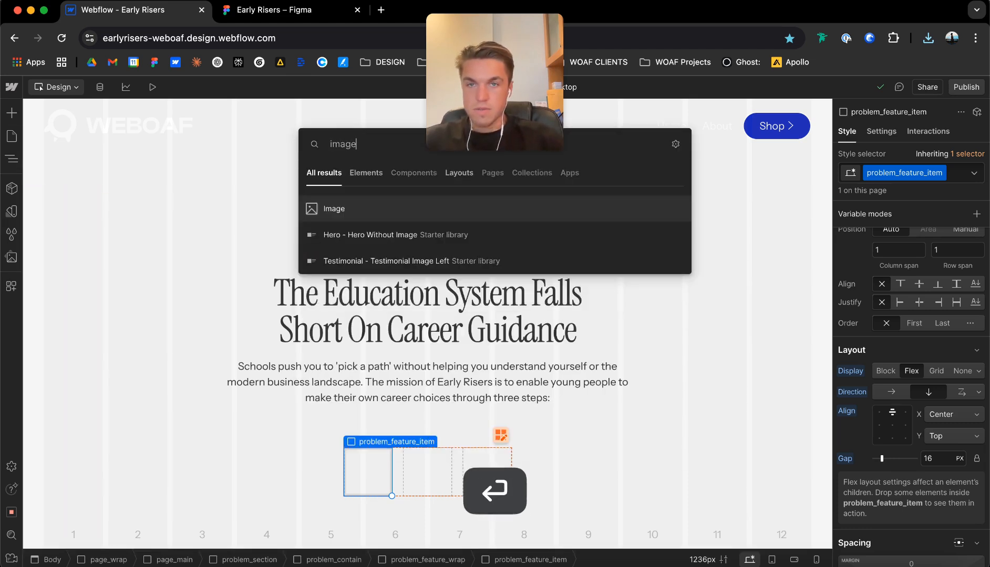
key("Return")
left_click(375, 268)
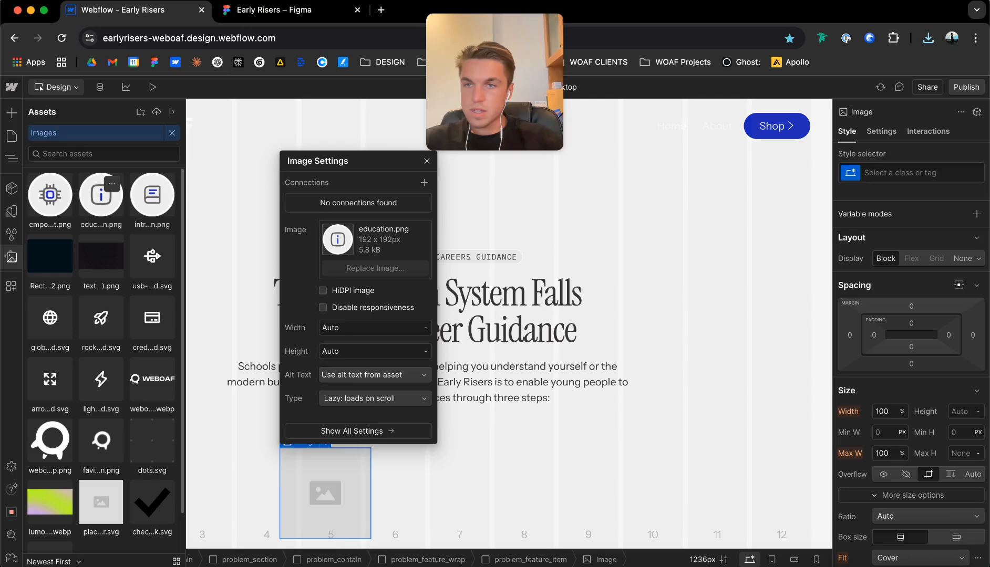
left_click(374, 162)
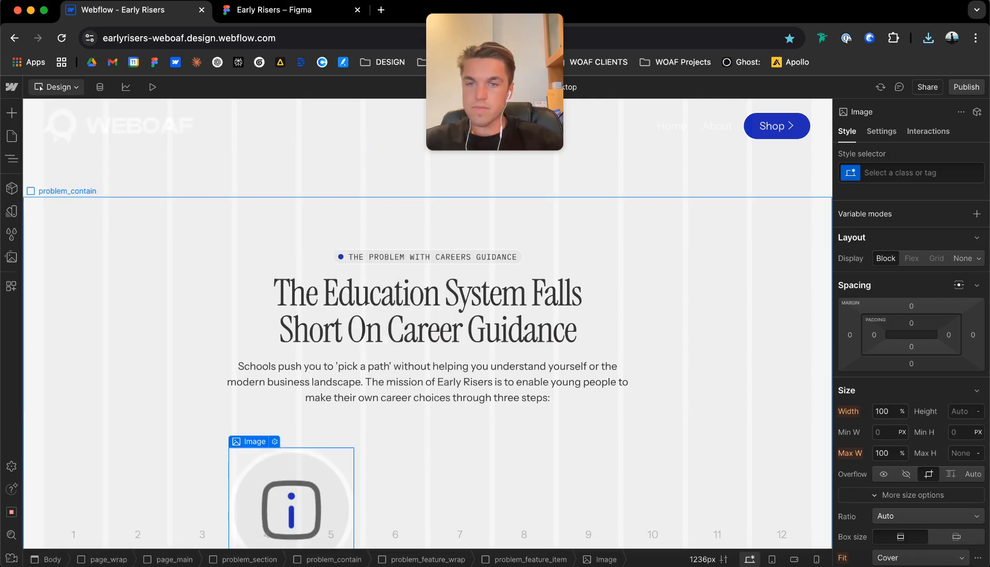
Set the education icon image's width to 32 px.
left_click(256, 435)
left_click(288, 477)
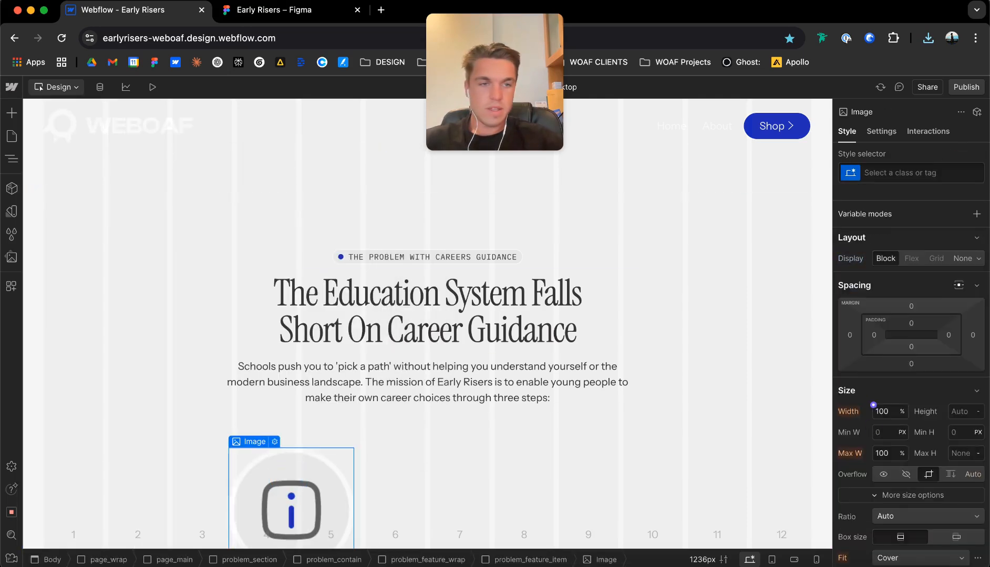
type("32px")
key("Return")
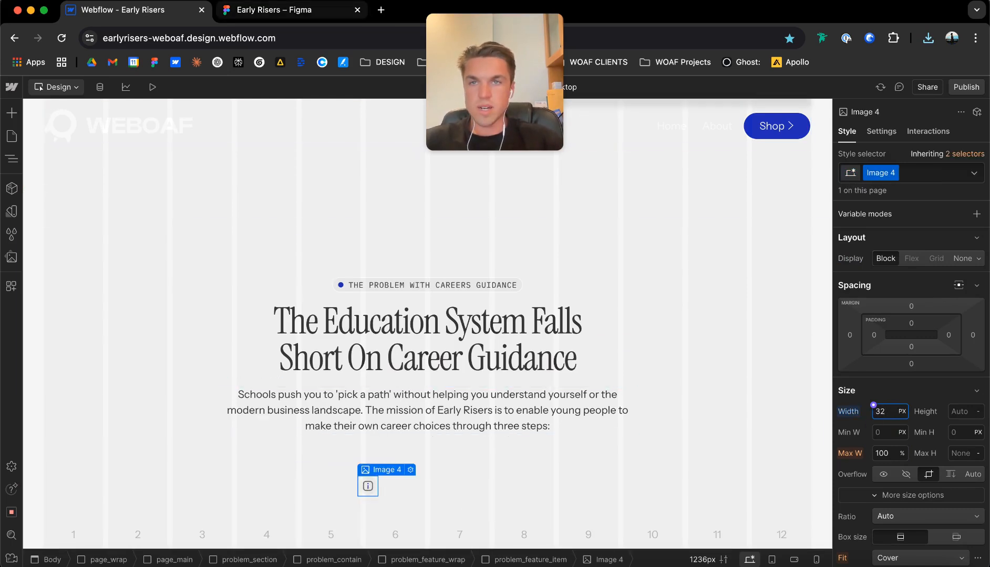
Check the empowerment icon frame's size in Figma, and set the education icon image's width to 48 px in Webflow.
left_click(268, 9)
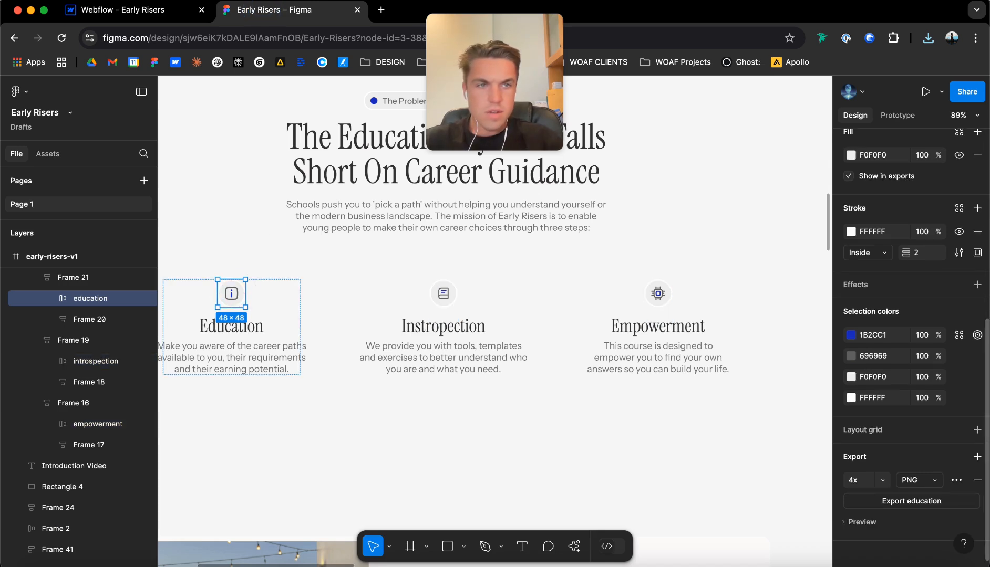
left_click(655, 295)
left_click(654, 295)
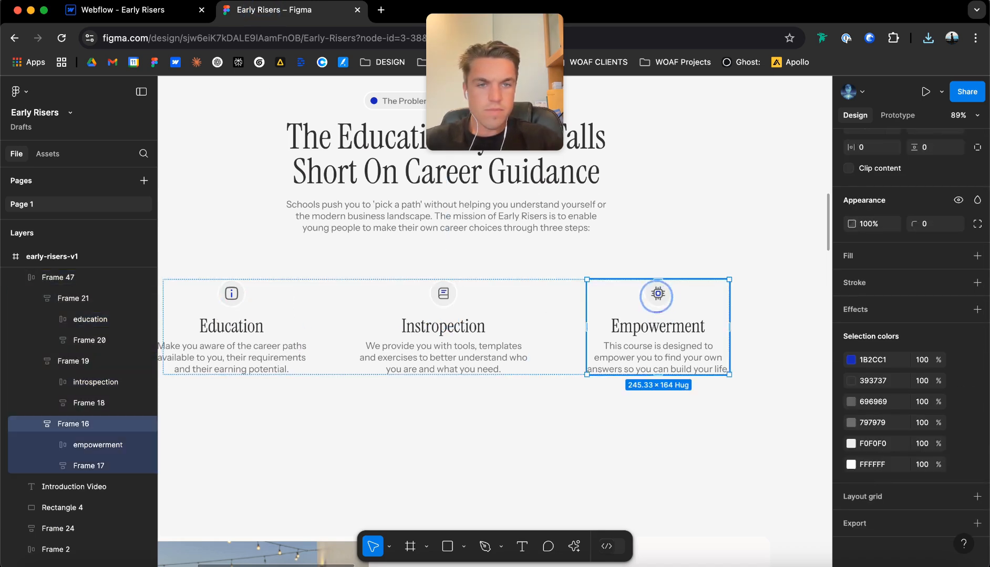
left_click(656, 296)
left_click(656, 297)
left_click(661, 294)
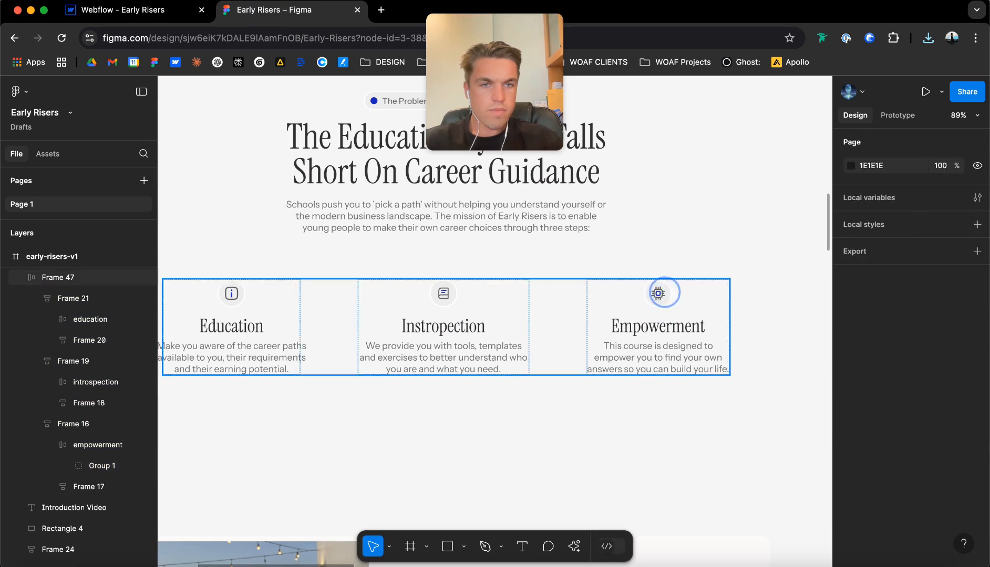
double_click(663, 292)
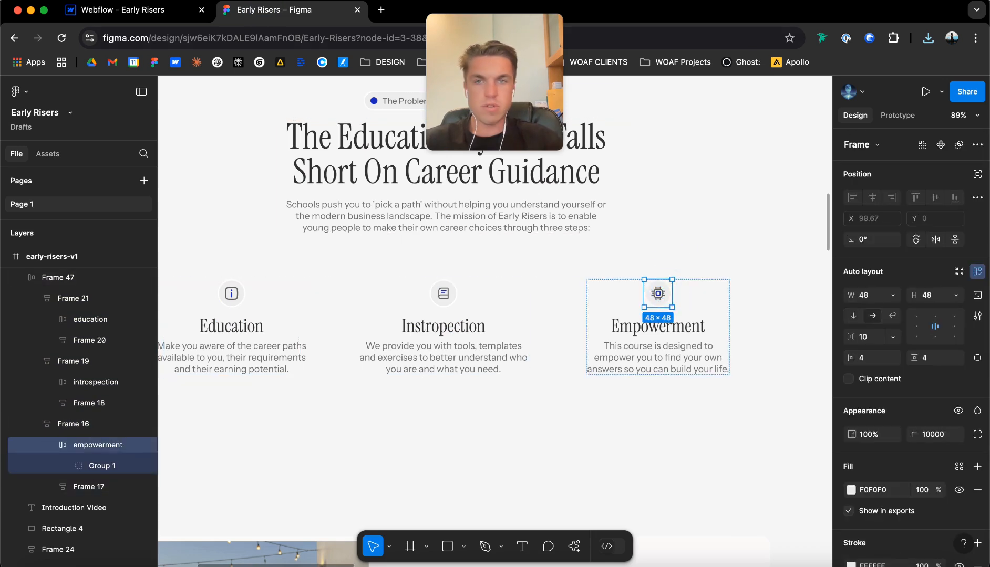
left_click(106, 12)
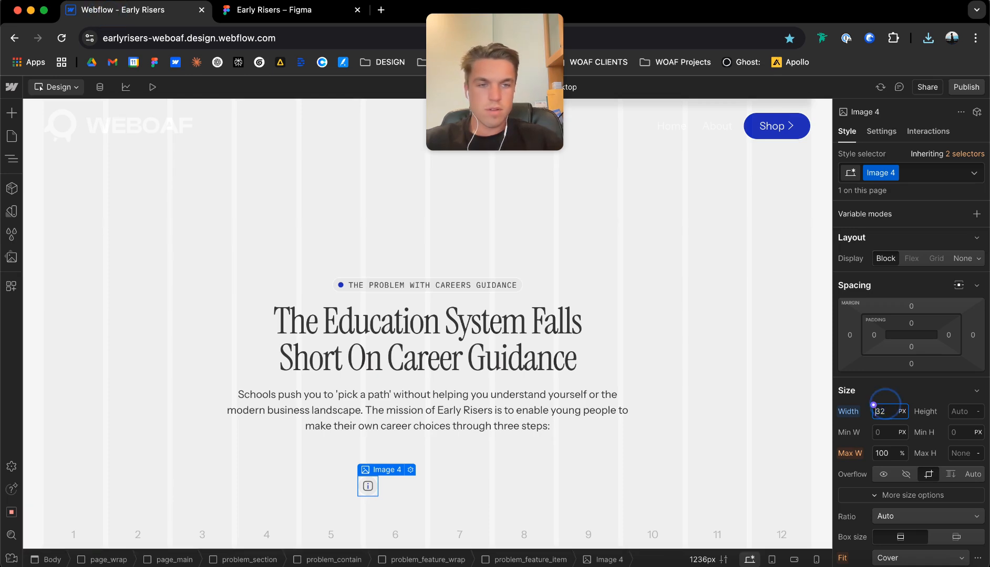
type("48")
key("Return")
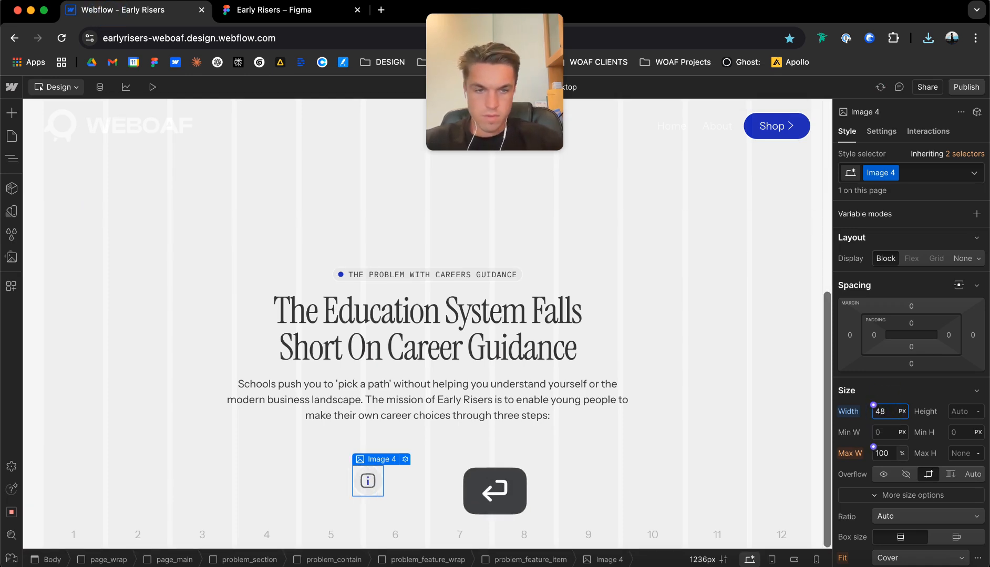
Rename the icon image's class to problem_icon.
left_click(893, 173)
left_click(888, 190)
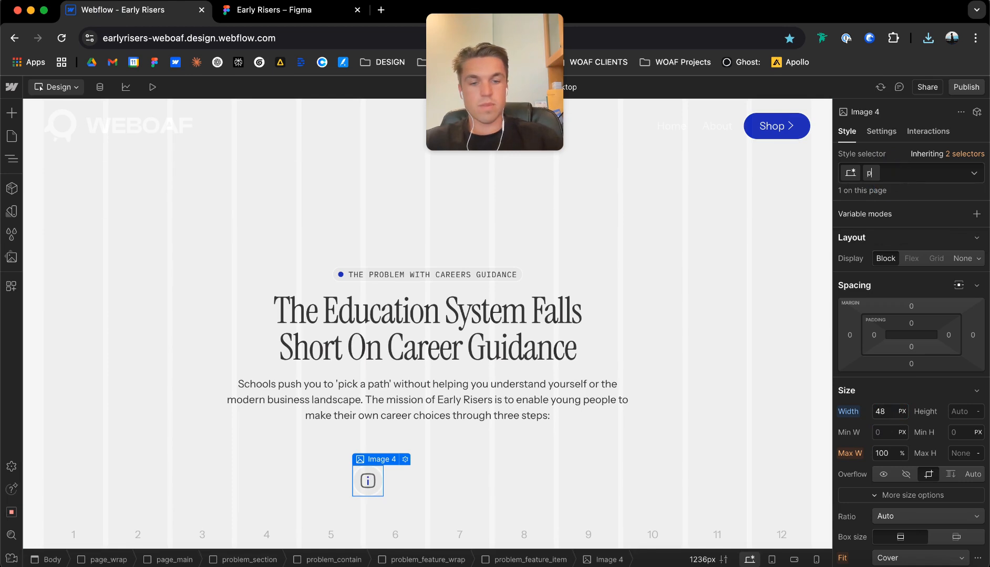
key("Return")
Add an H3 heading below the icon inside problem_feature_item.
scroll(912, 394, "down", 5)
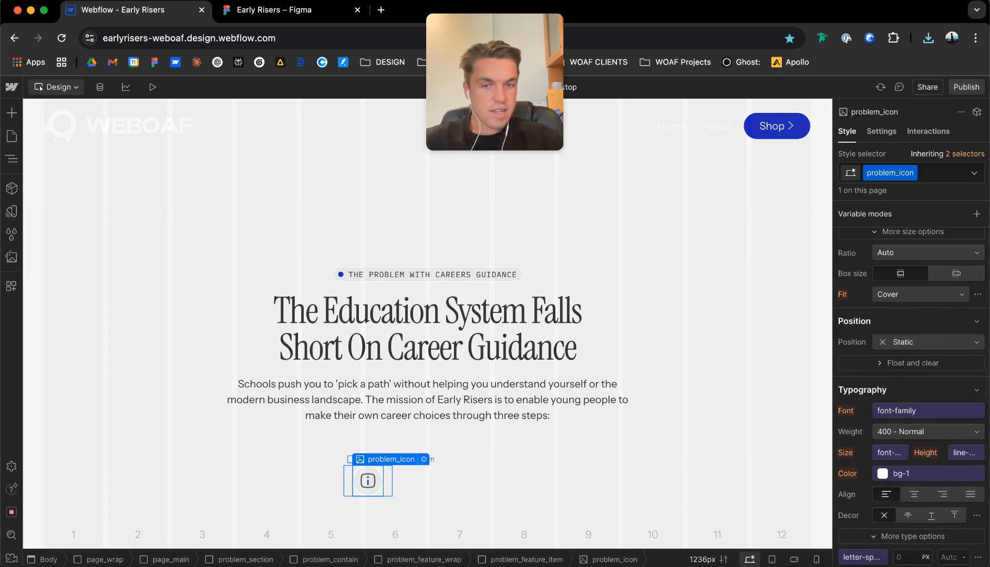
scroll(925, 413, "up", 1)
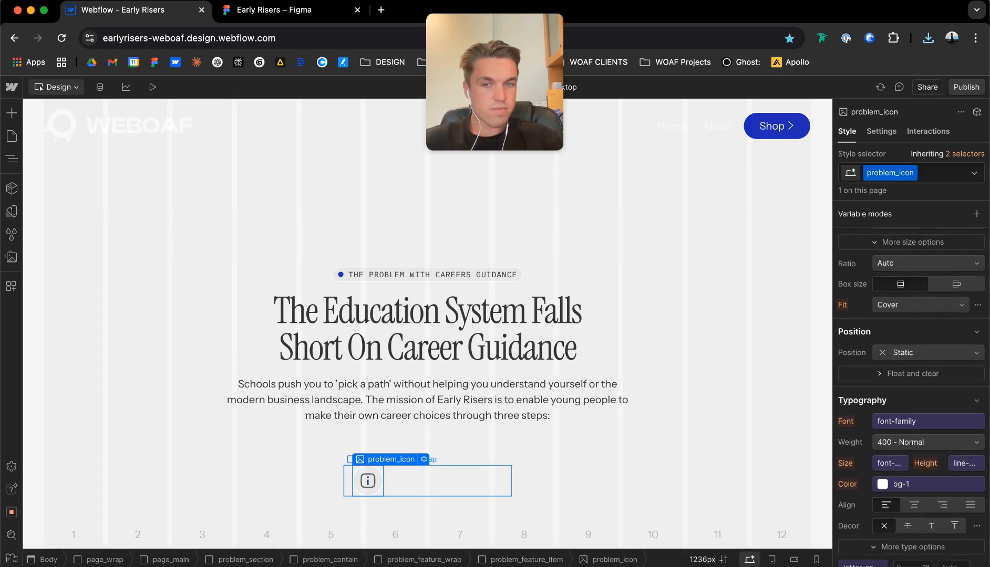
left_click(387, 482)
key("super+e")
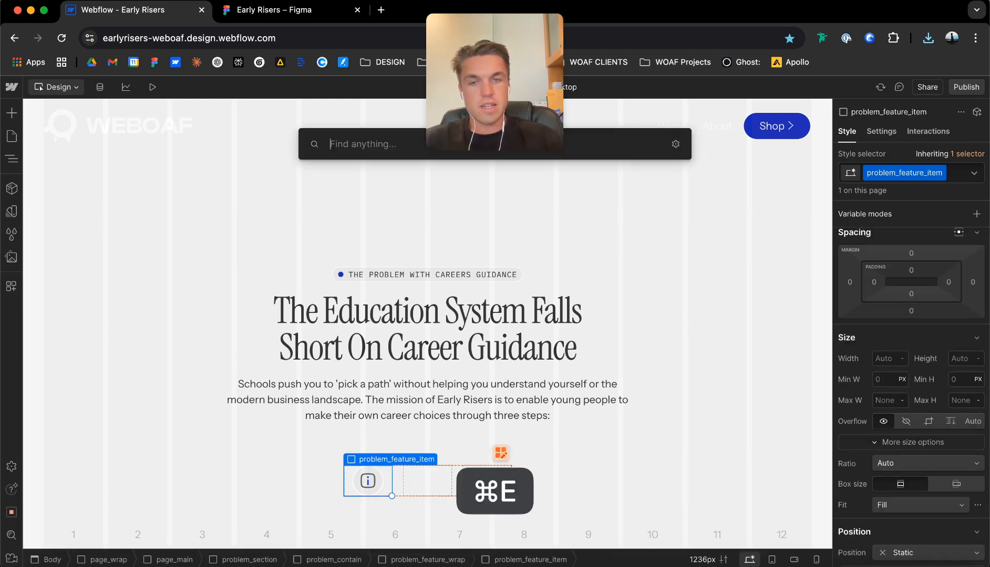
type("h3")
key("Return")
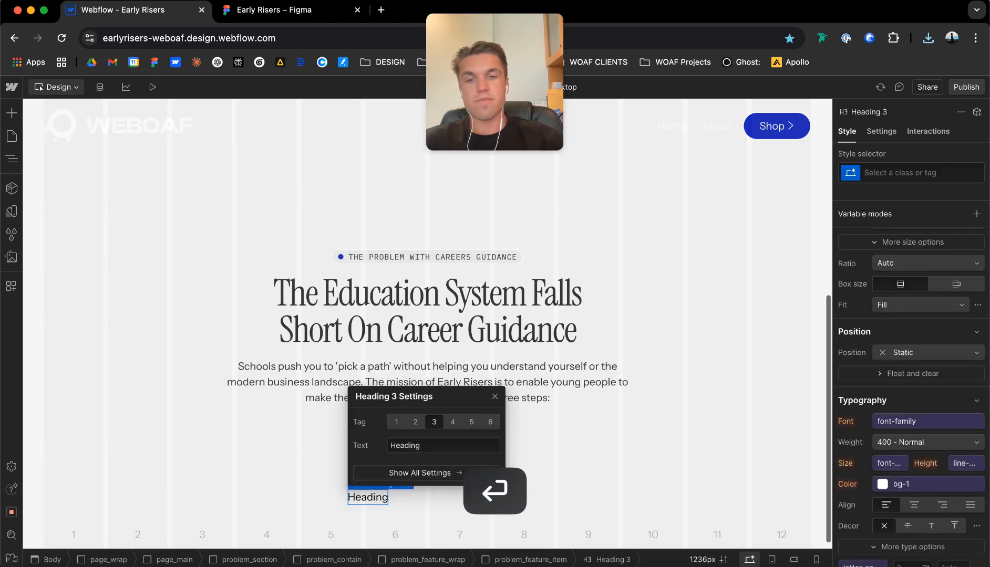
Give the new heading the class problem_h3 with the combo class u-text-h3.
key("super+Return")
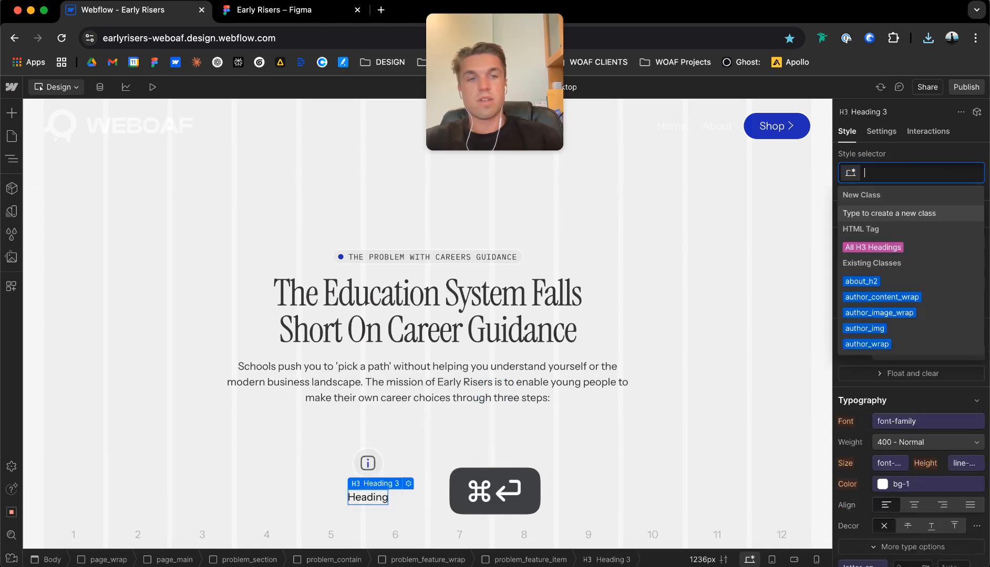
type("problem_h3")
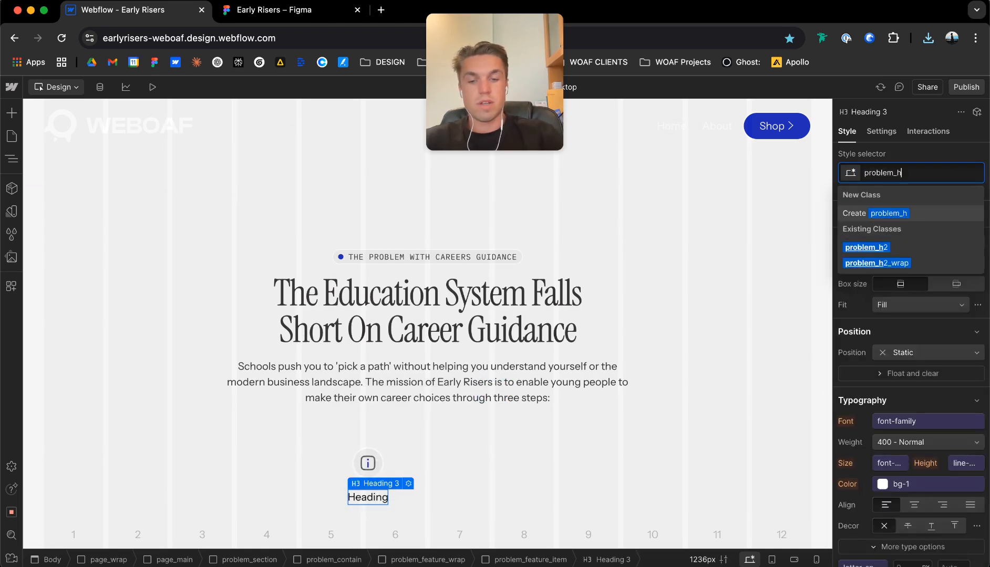
key("super+Return")
type("u-text-h3")
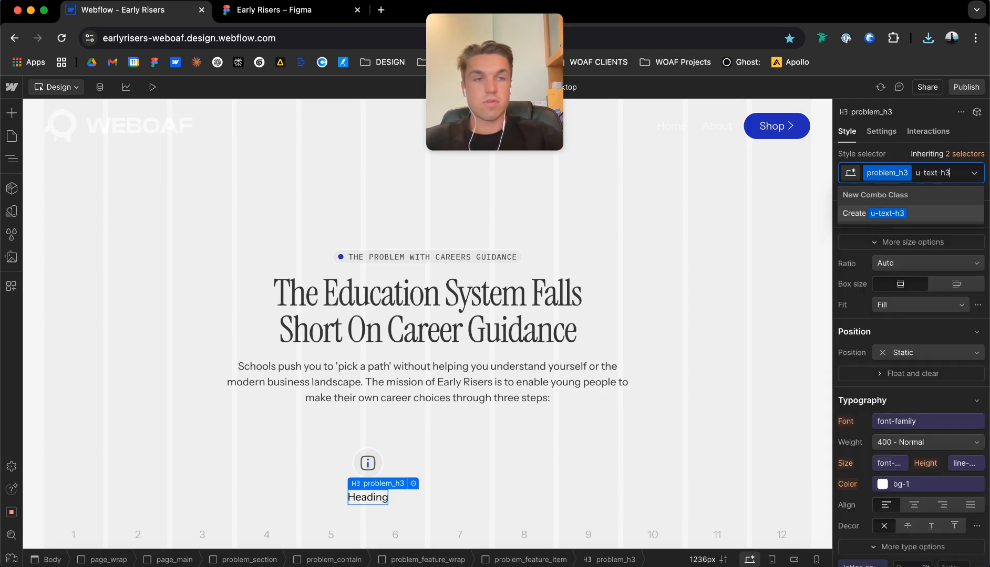
key("Return")
left_click(342, 485)
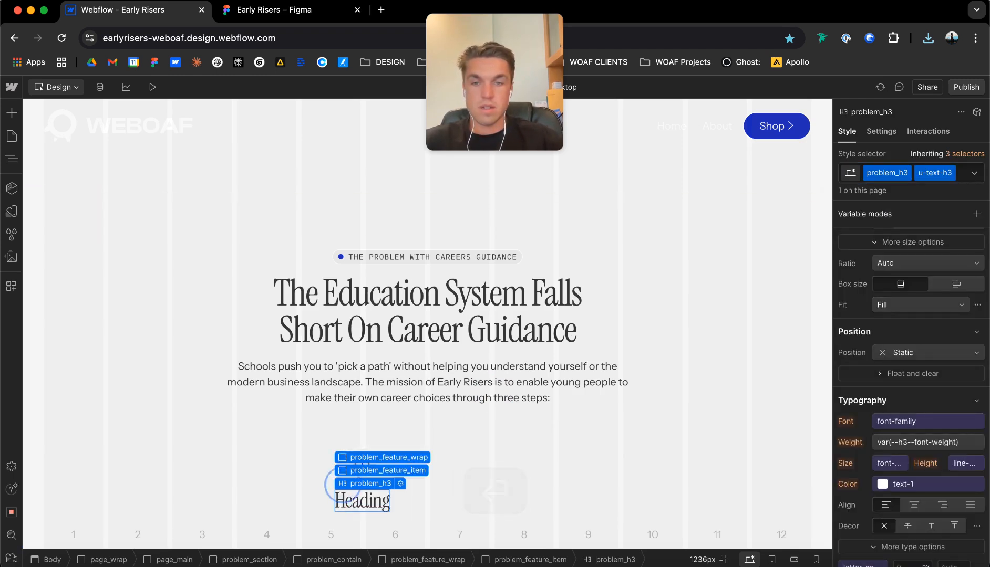
Add a paragraph below the heading inside problem_feature_item.
left_click(362, 471)
key("super+e")
type("para")
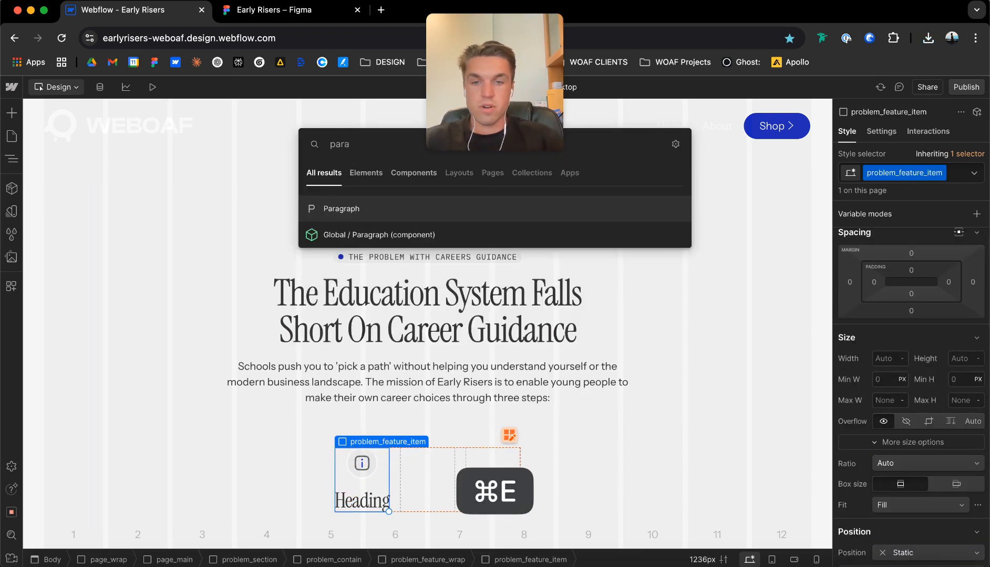
key("Return")
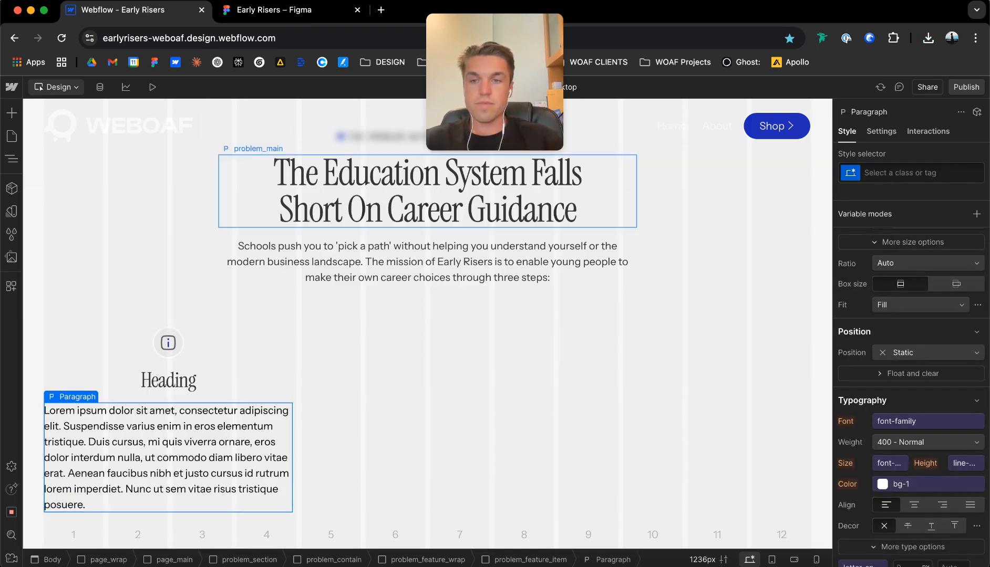
Give the new paragraph the existing class problem_main with the combo class u-text-main.
key("super+Return")
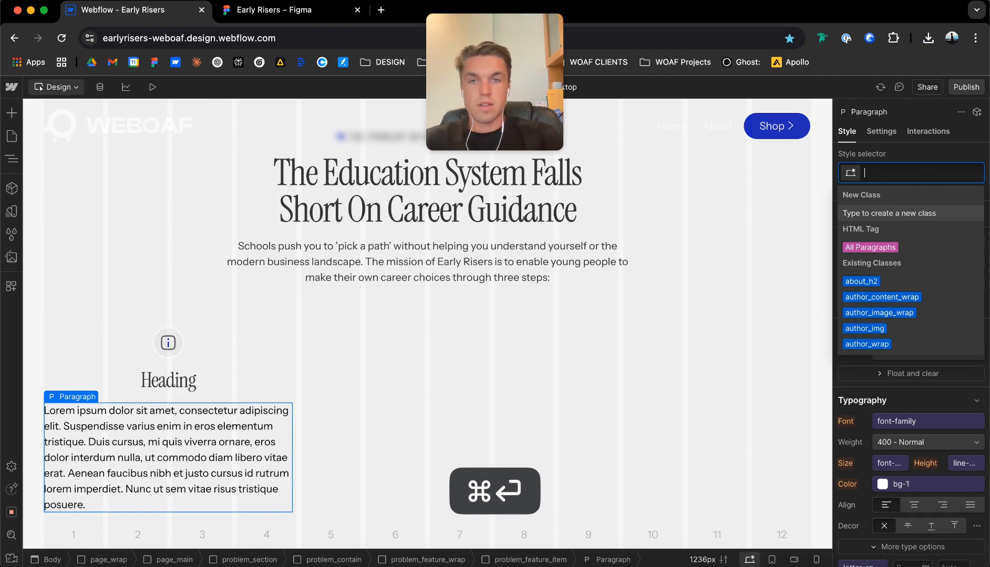
type("problem")
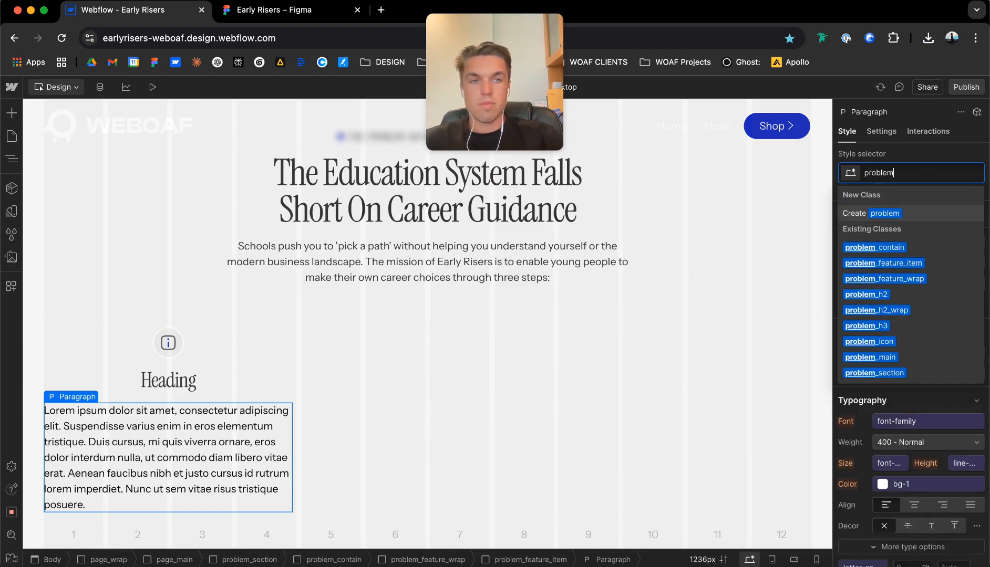
type("_main")
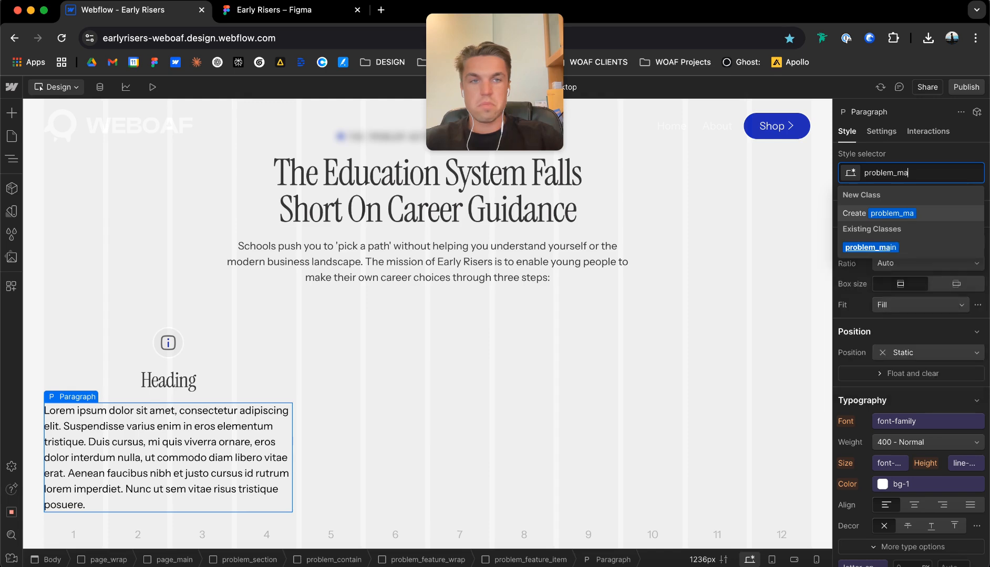
key("Return")
key("super+Return")
type("u-text-main")
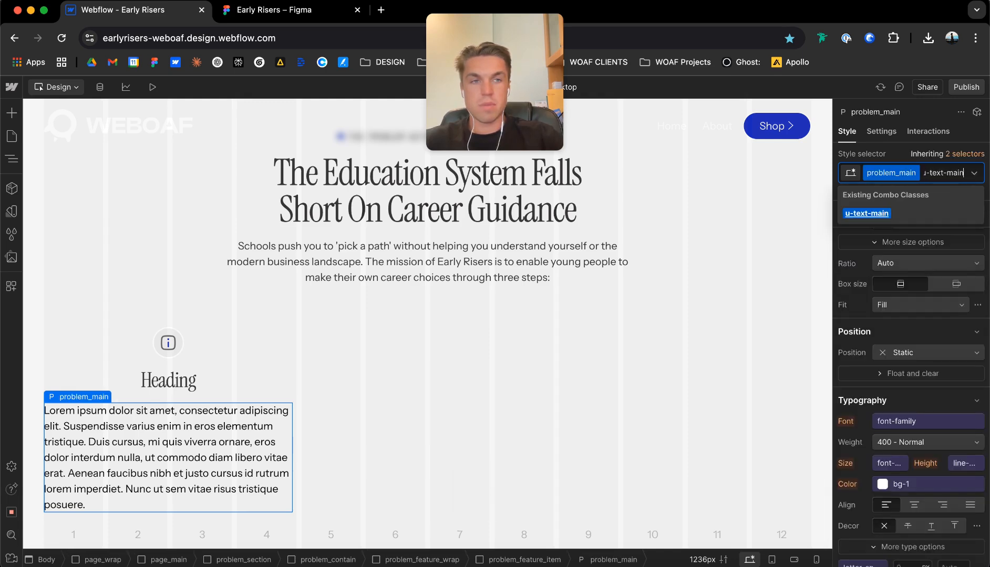
key("Return")
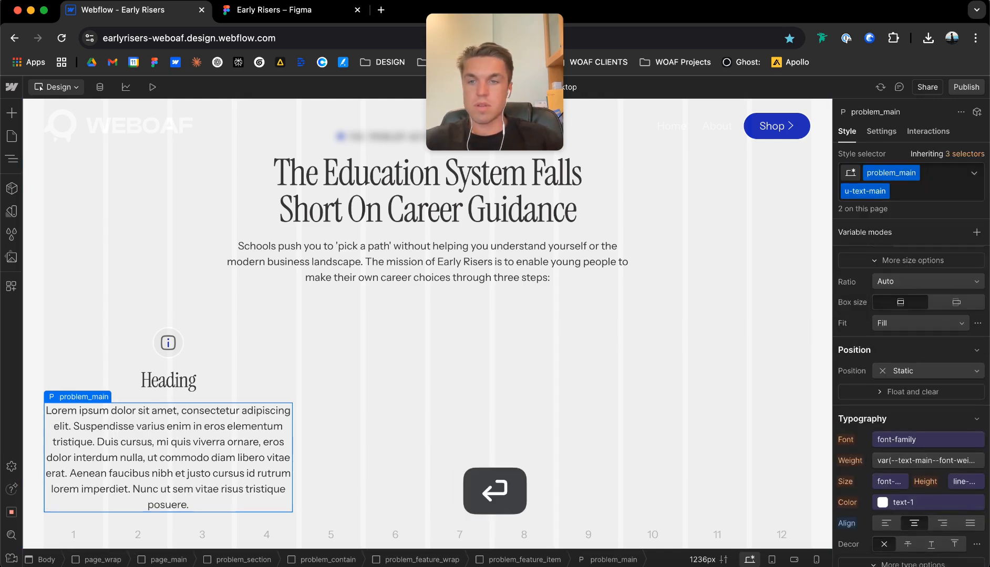
Copy the heading text "Education" from the Figma design and replace the feature item's placeholder heading in Webflow with it.
left_click(274, 10)
left_click(252, 368)
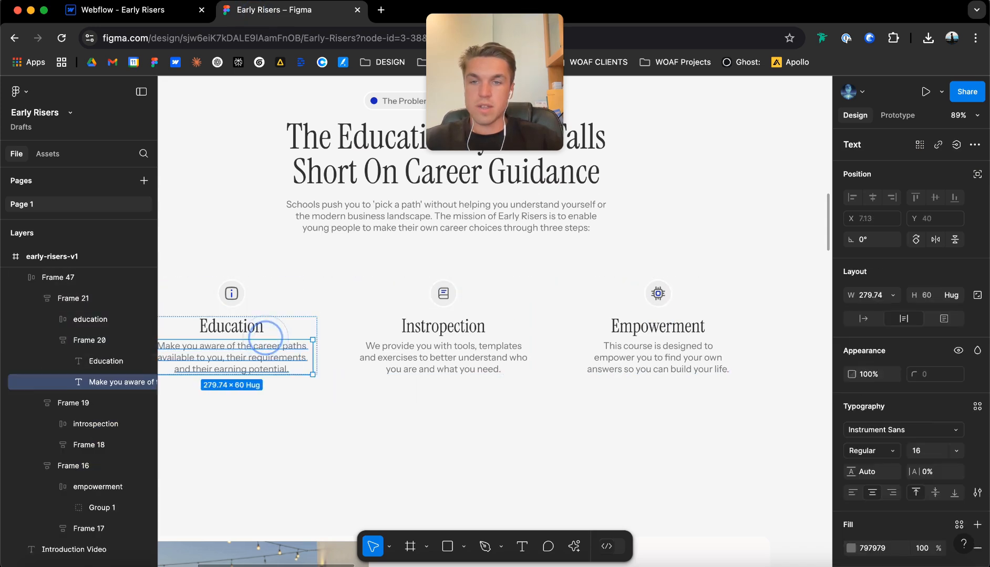
left_click(255, 326)
key("super+c")
left_click(120, 10)
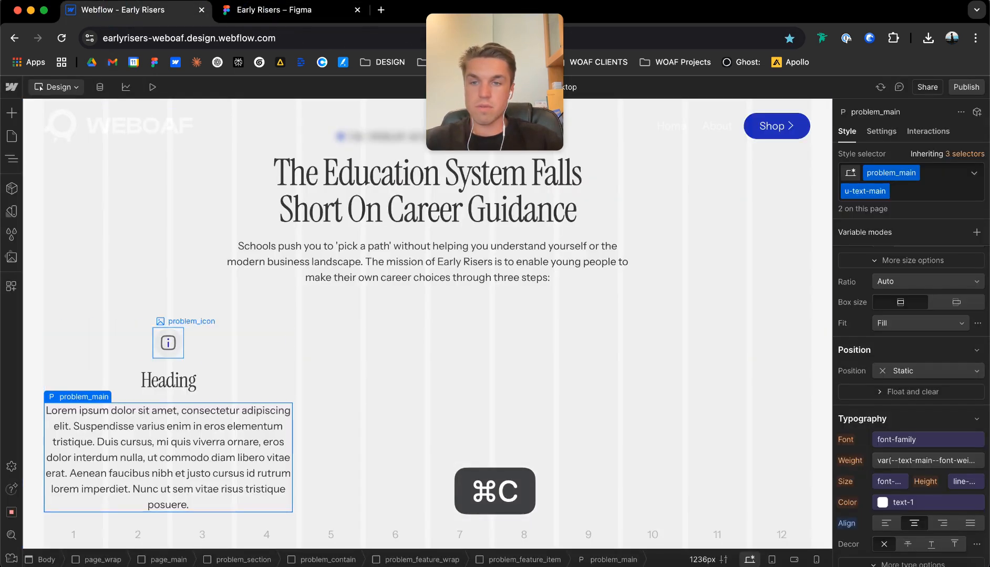
left_click(170, 380)
key("super+v")
double_click(170, 381)
key("super+v")
Copy the Education description from Figma and replace the feature item's placeholder paragraph in Webflow with it.
left_click(274, 10)
double_click(214, 363)
key("super+c")
left_click(123, 10)
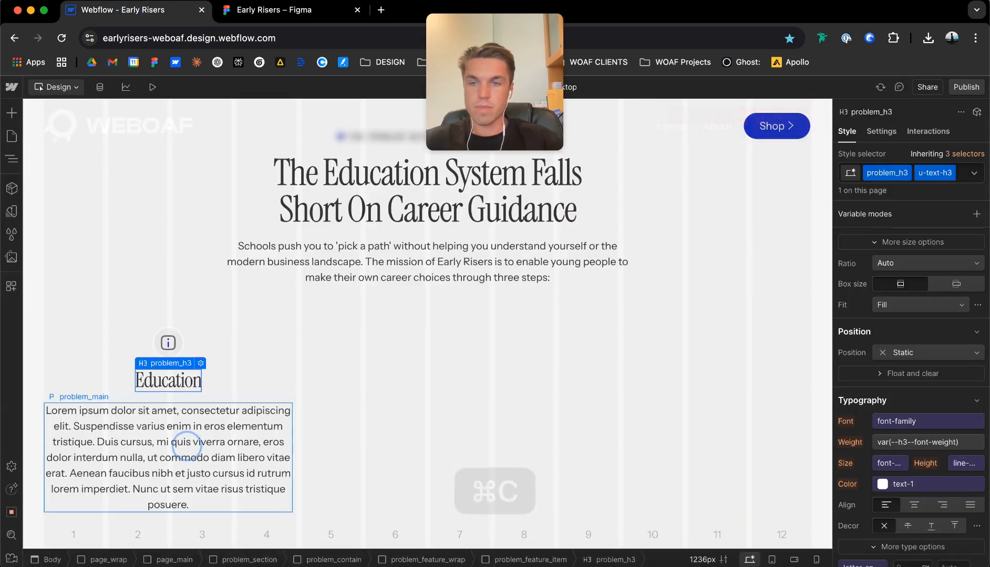
double_click(185, 447)
key("super+v")
Duplicate the completed problem_feature_item twice inside problem_feature_wrap.
key("Escape")
key("Escape")
key("super+d")
key("super+d")
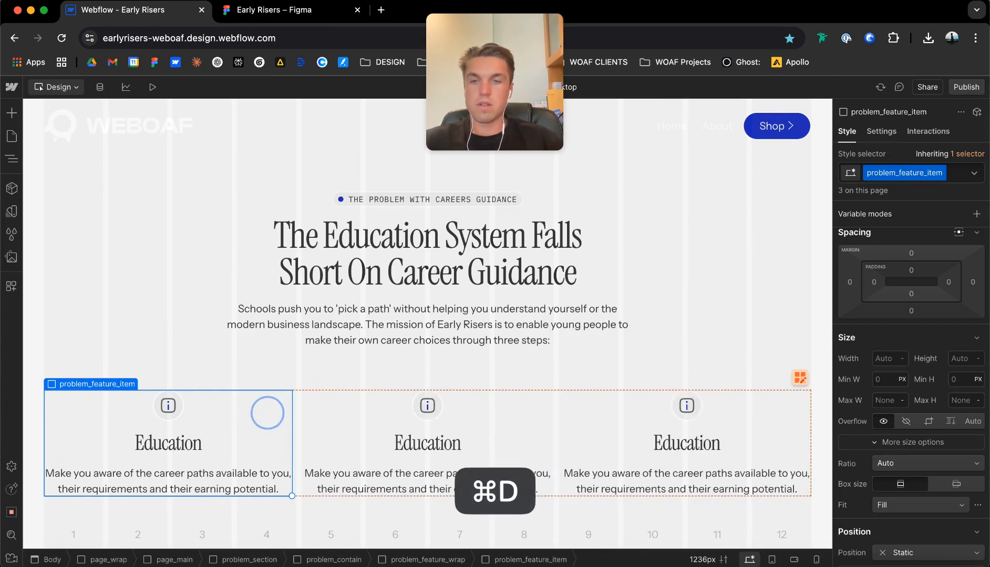
Preview the problem section with its row of feature items, and return to the design view.
scroll(296, 408, "up", 3)
scroll(296, 408, "down", 3)
left_click(296, 408)
left_click(300, 405)
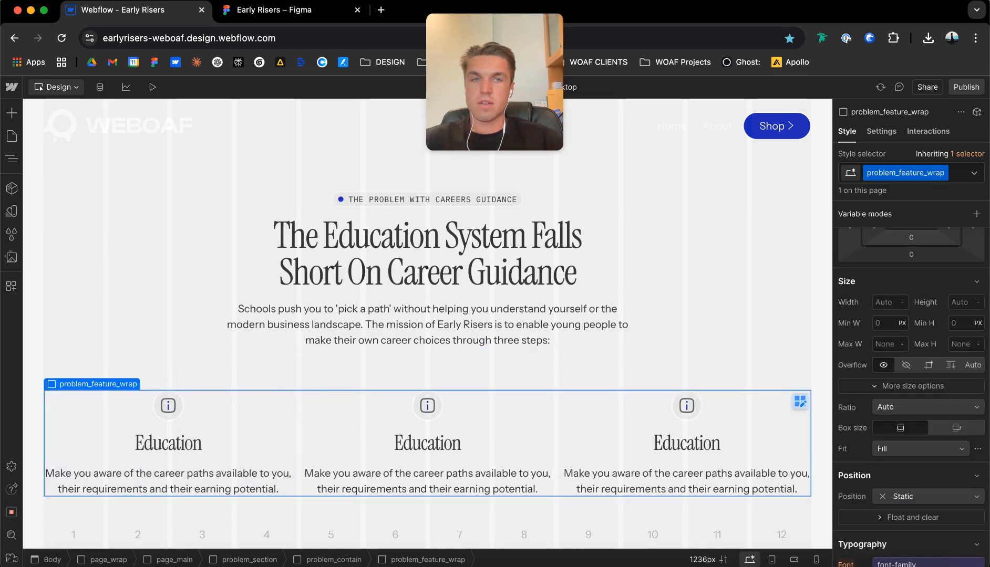
left_click(152, 87)
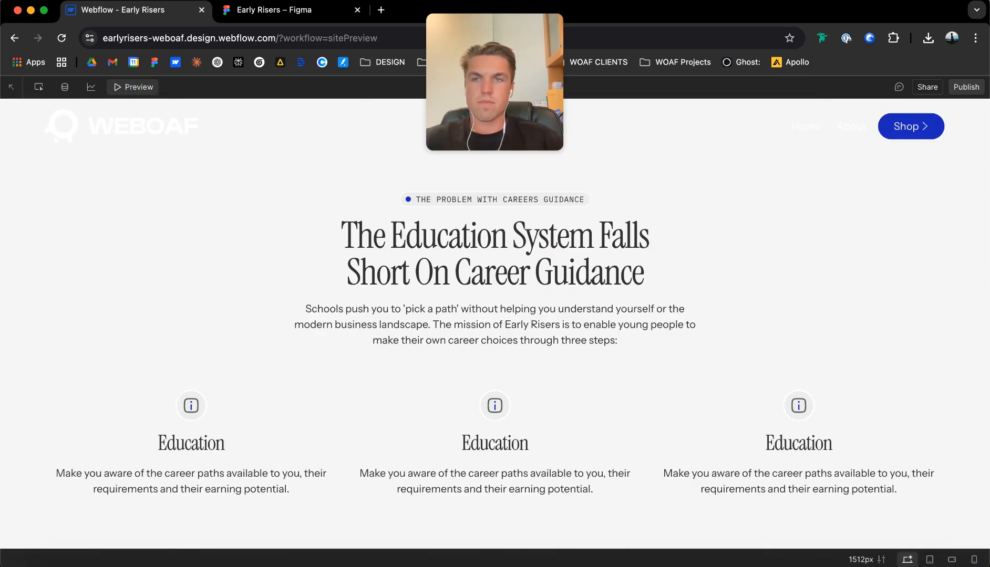
left_click(134, 87)
left_click(179, 475)
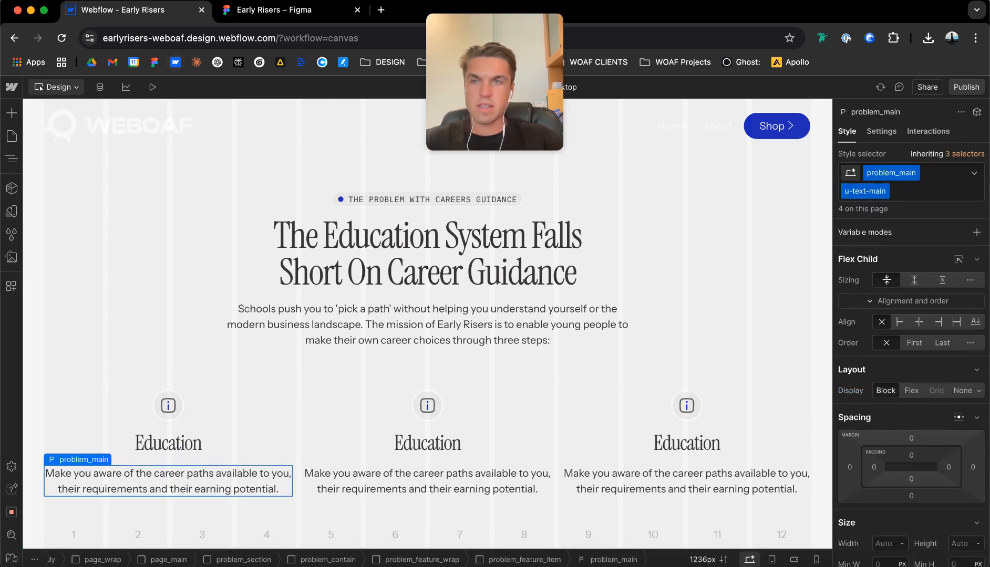
Copy the heading "Instropection" from Figma and replace the second feature item's heading in Webflow with it.
left_click(273, 9)
left_click(464, 322)
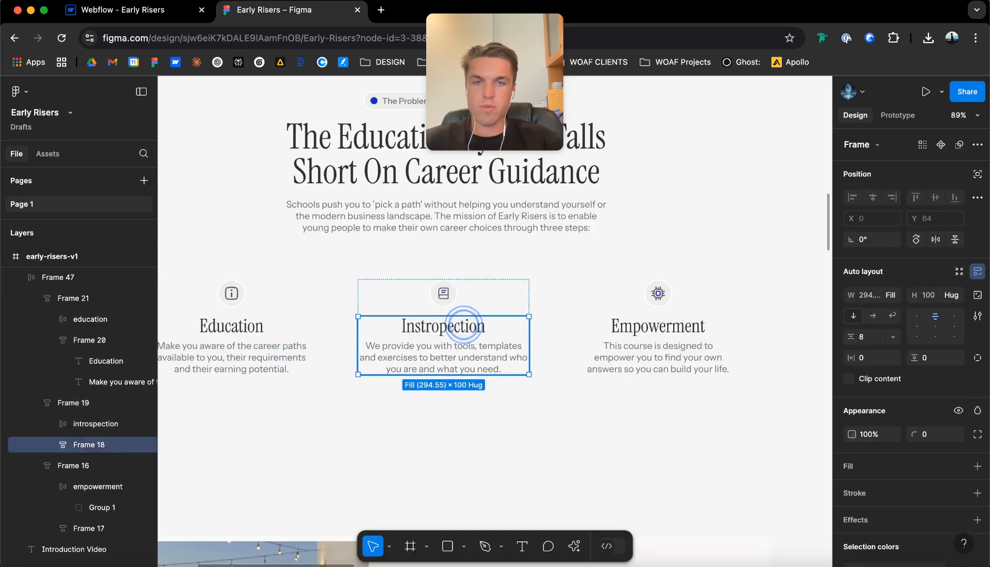
double_click(463, 321)
key("super+c")
left_click(134, 10)
left_click(412, 450)
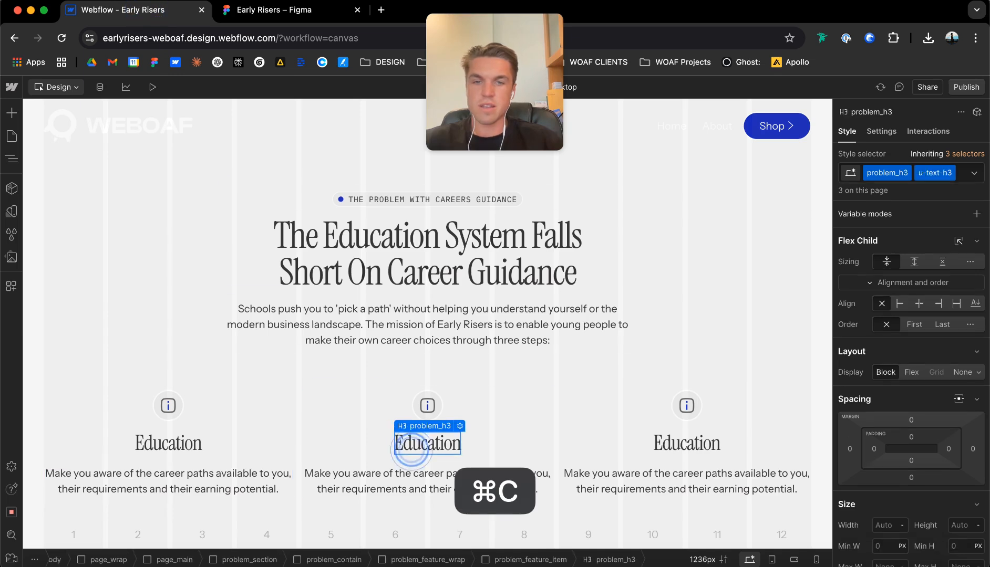
key("super+v")
double_click(415, 444)
key("super+v")
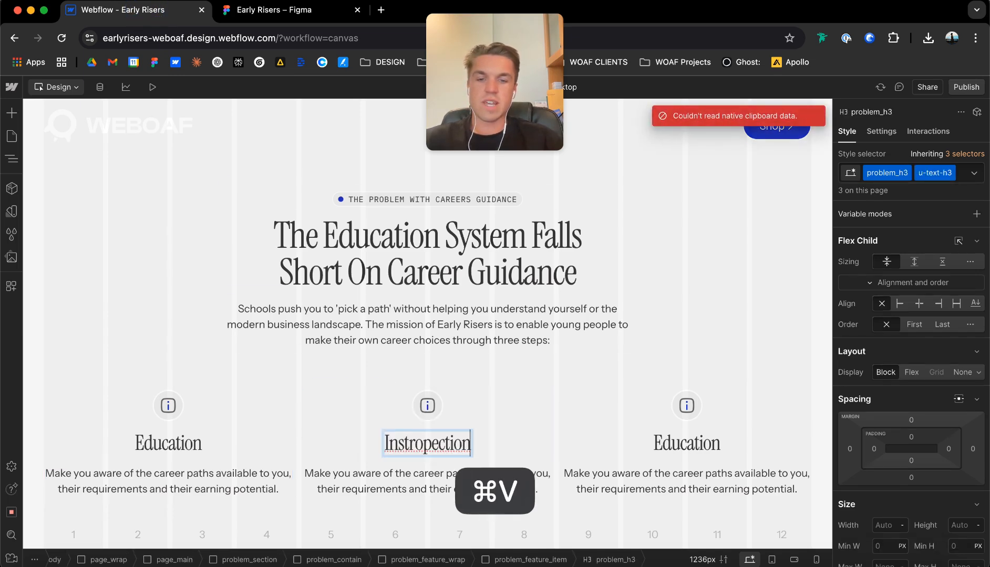
Copy the Instropection description from Figma and paste it over the second feature item's paragraph in Webflow.
left_click(279, 10)
double_click(434, 368)
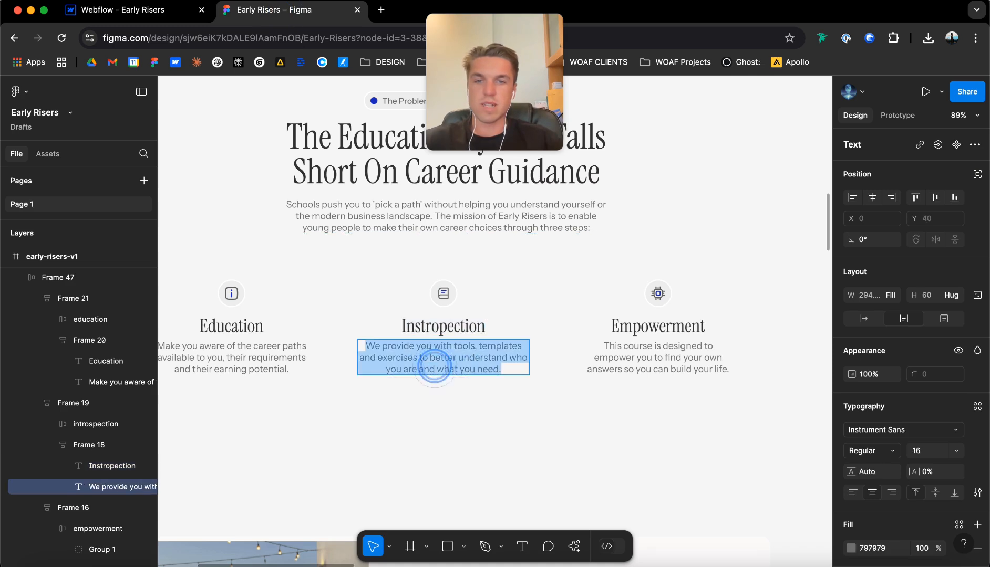
key("super+c")
left_click(133, 10)
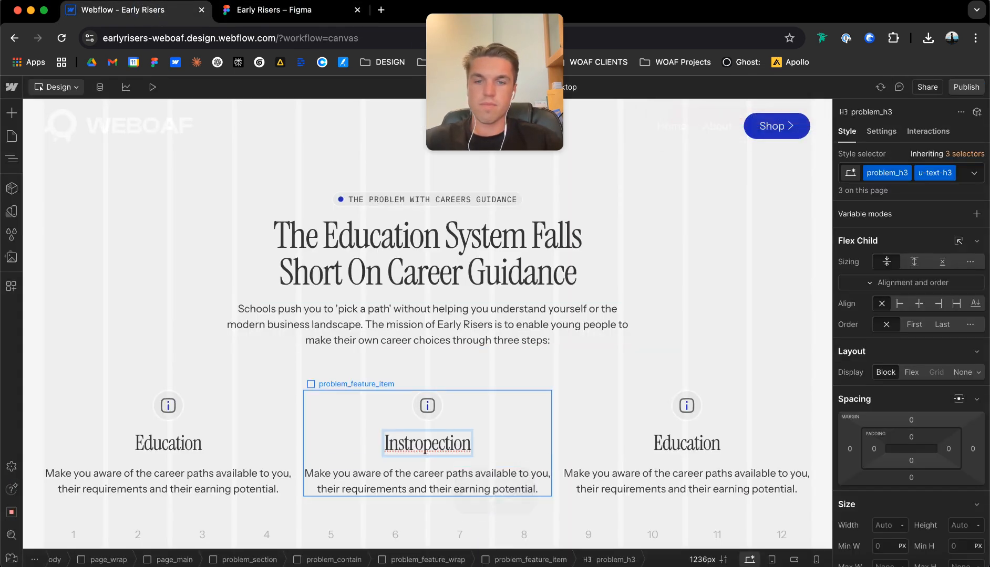
double_click(418, 482)
key("super+v")
Copy the heading "Empowerment" from Figma and replace the third feature item's heading in Webflow with it.
left_click(279, 10)
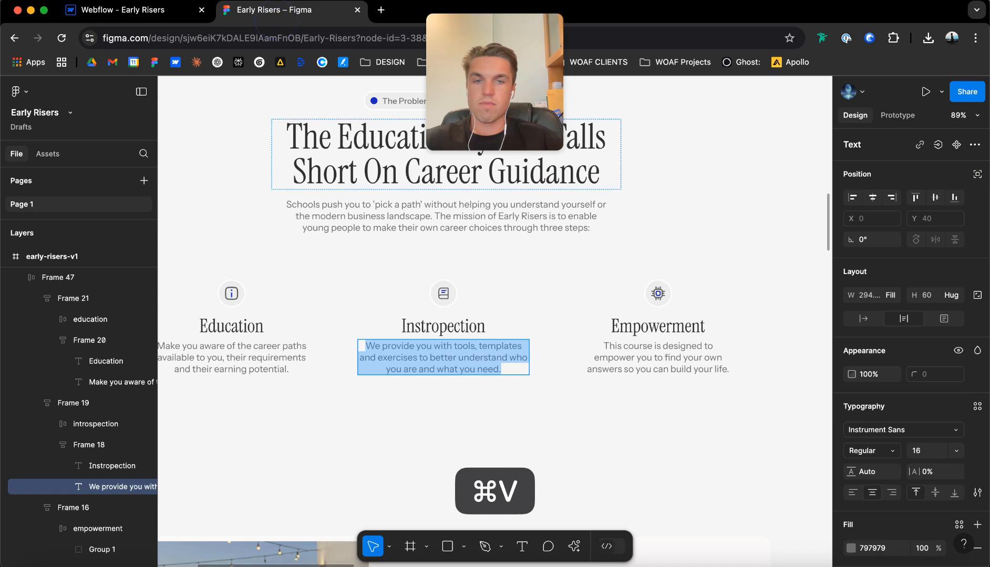
double_click(647, 326)
key("super+c")
left_click(134, 9)
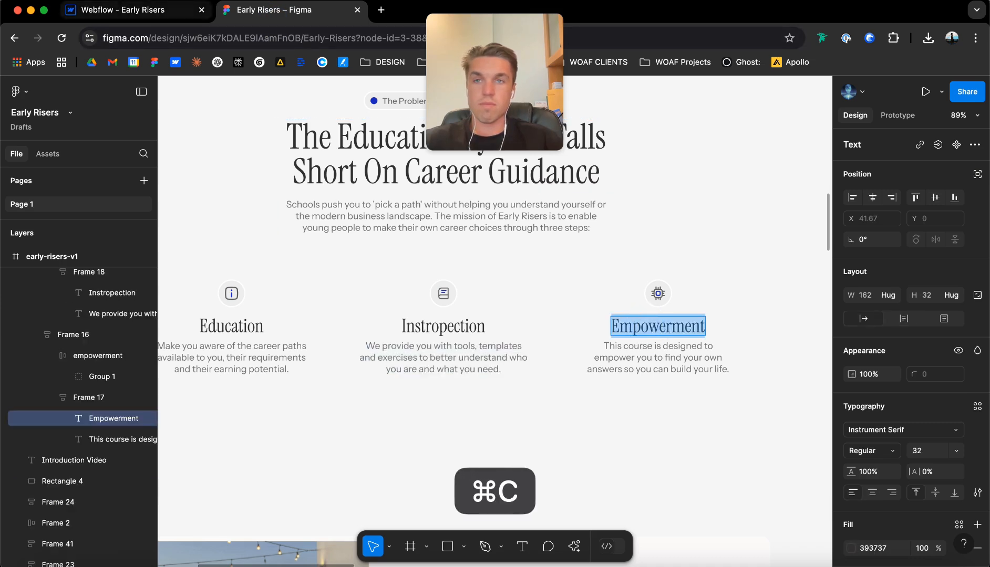
left_click(666, 436)
double_click(666, 440)
key("super+v")
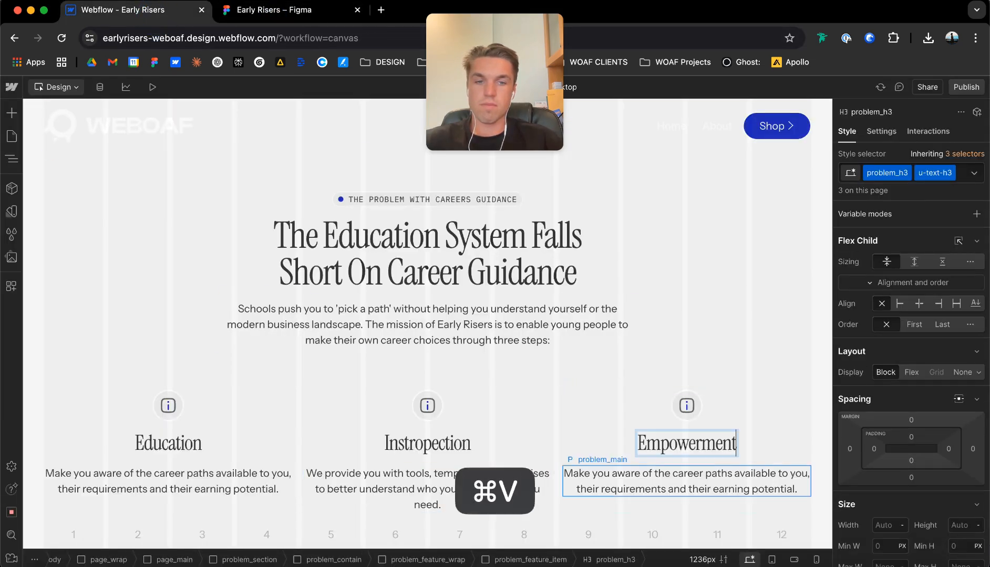
Copy the Empowerment description from Figma and paste it over the third feature item's paragraph in Webflow.
left_click(285, 10)
double_click(630, 368)
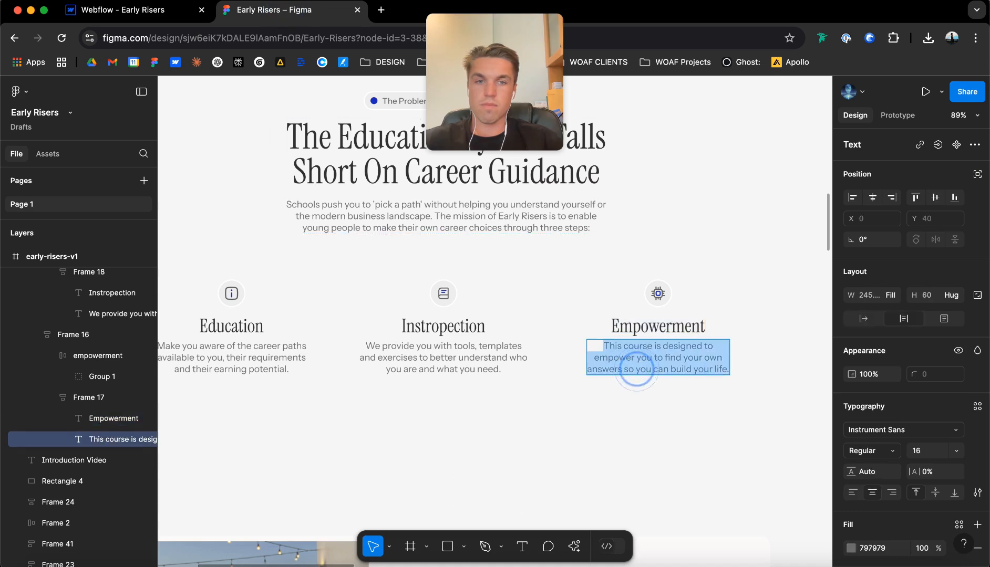
key("super+c")
left_click(113, 16)
triple_click(685, 481)
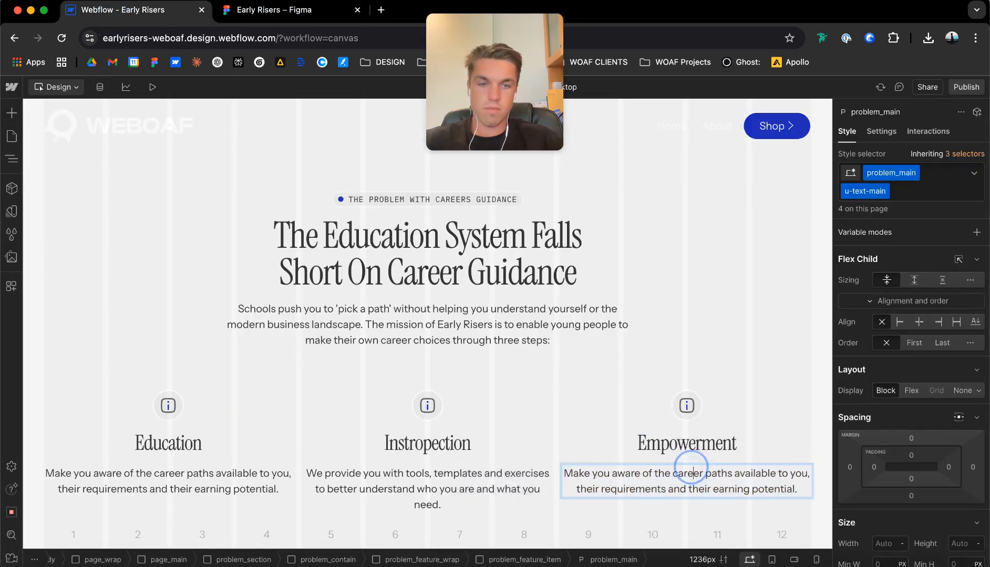
key("super+v")
Compare the third feature item's paragraph and its style settings in Webflow with the text in the Figma design.
left_click(598, 393)
left_click(559, 398)
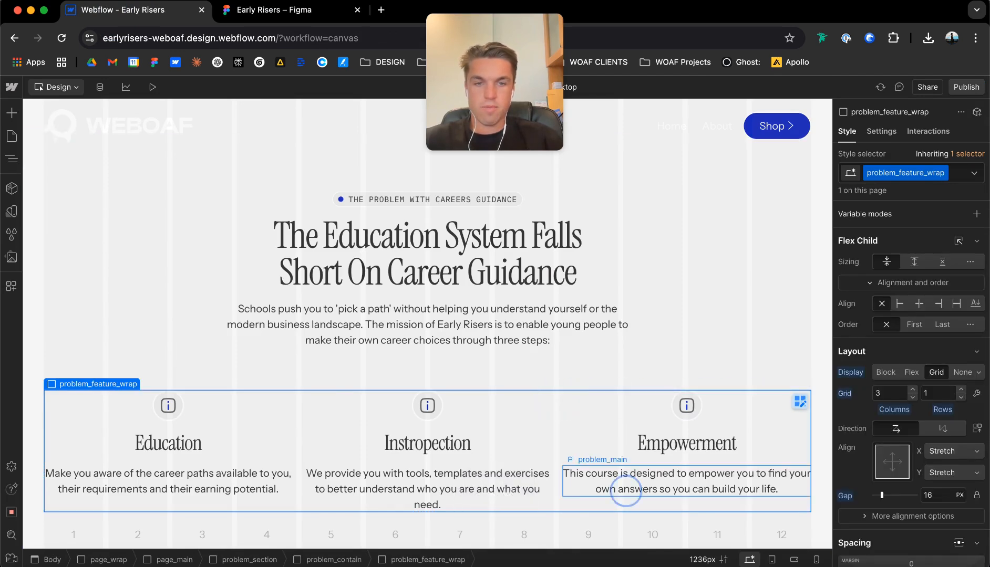
left_click(625, 487)
scroll(911, 410, "down", 1)
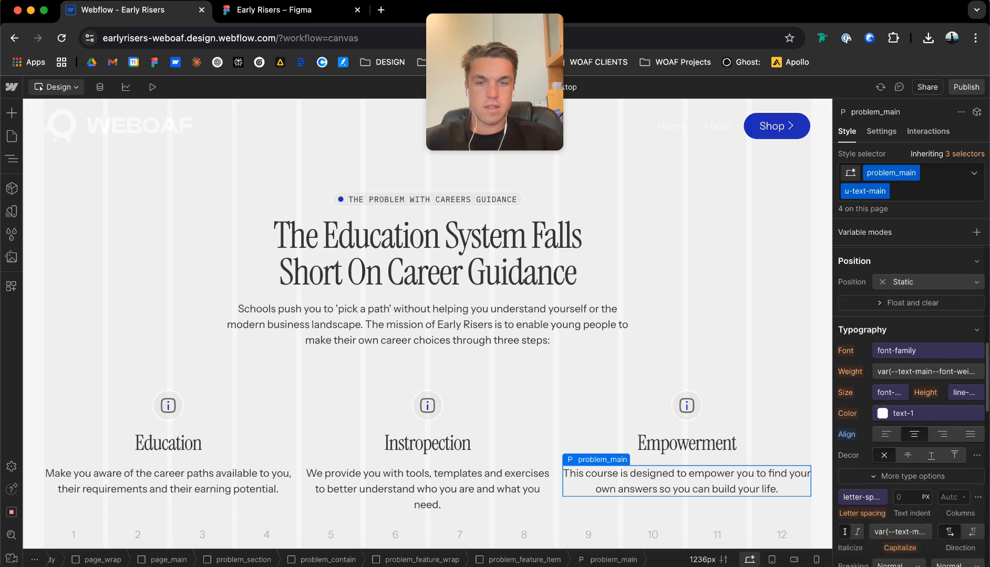
scroll(683, 368, "down", 1)
left_click(289, 16)
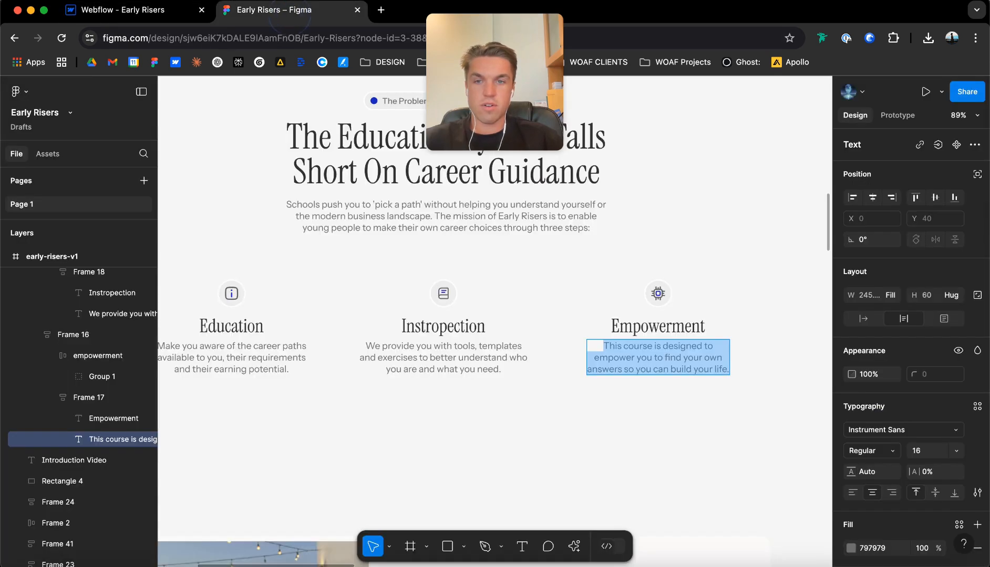
left_click(105, 9)
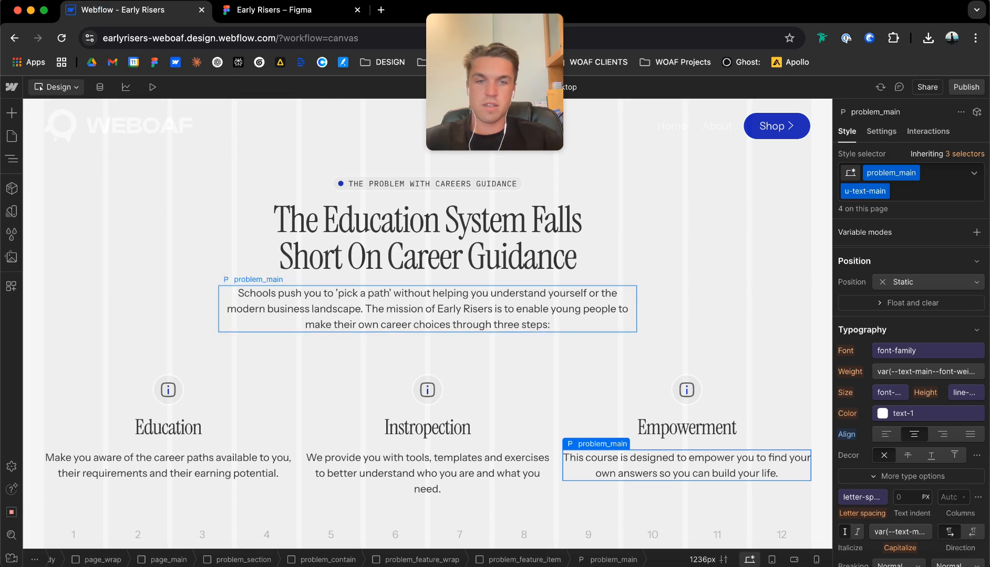
Try a maximum width of 30 ch on the third item's problem_main paragraph, and undo it.
scroll(873, 472, "up", 5)
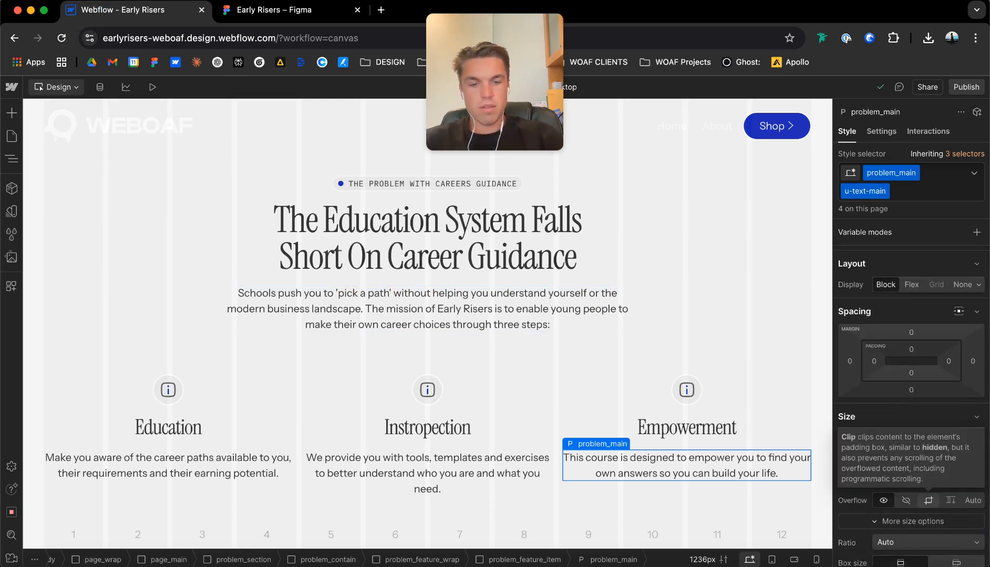
key("Return")
scroll(473, 325, "down", 1)
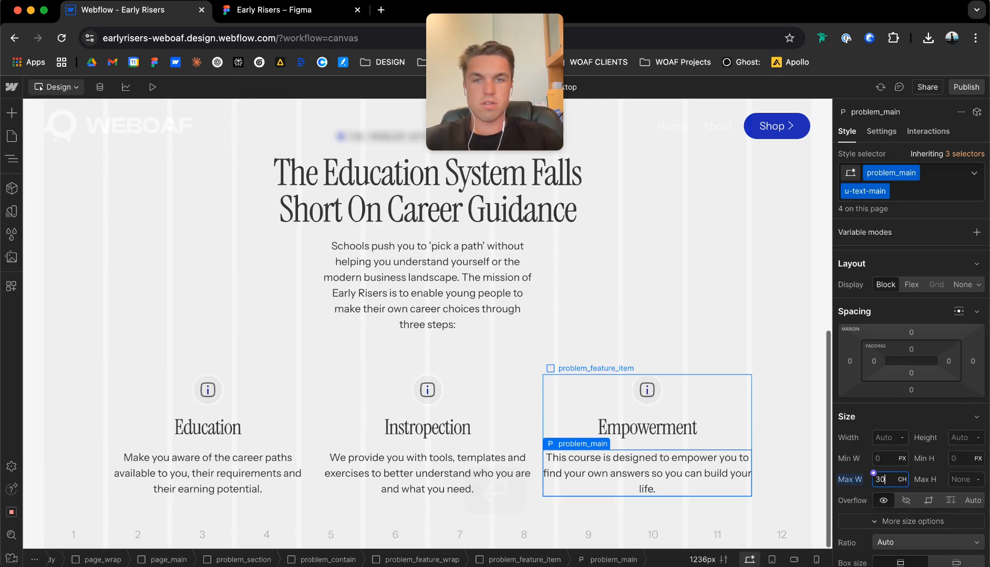
key("super+z")
key("super+z")
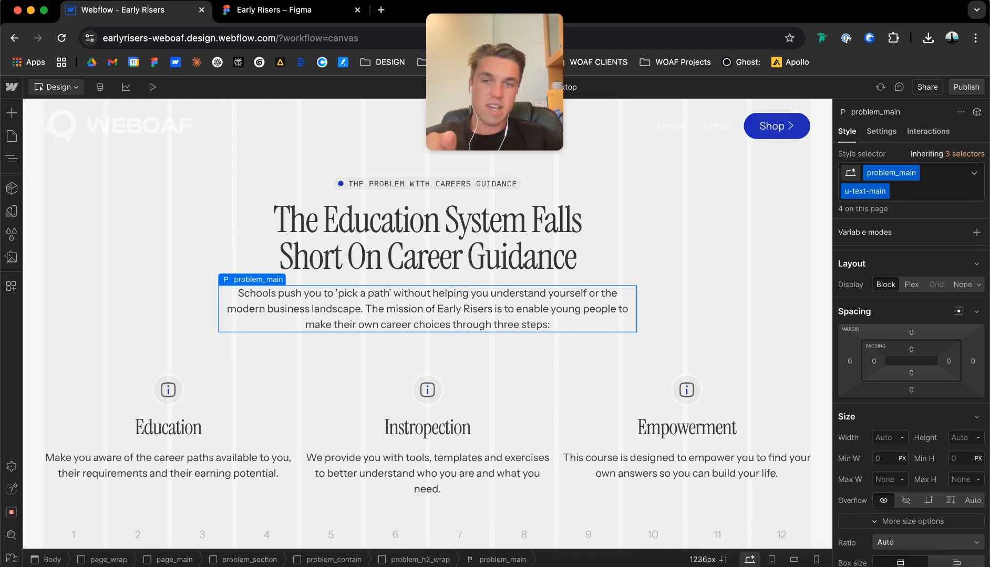
left_click(683, 465)
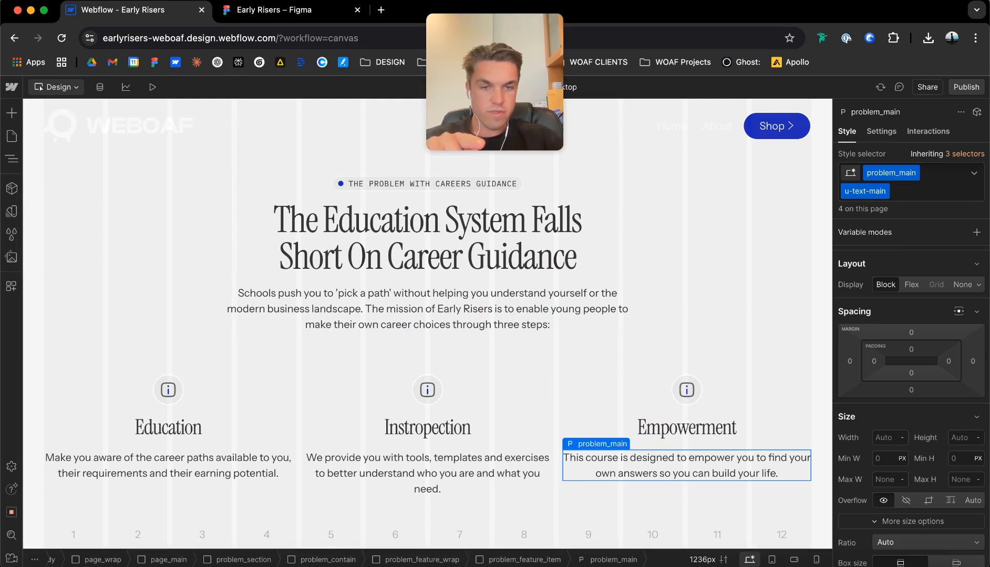
left_click(535, 313)
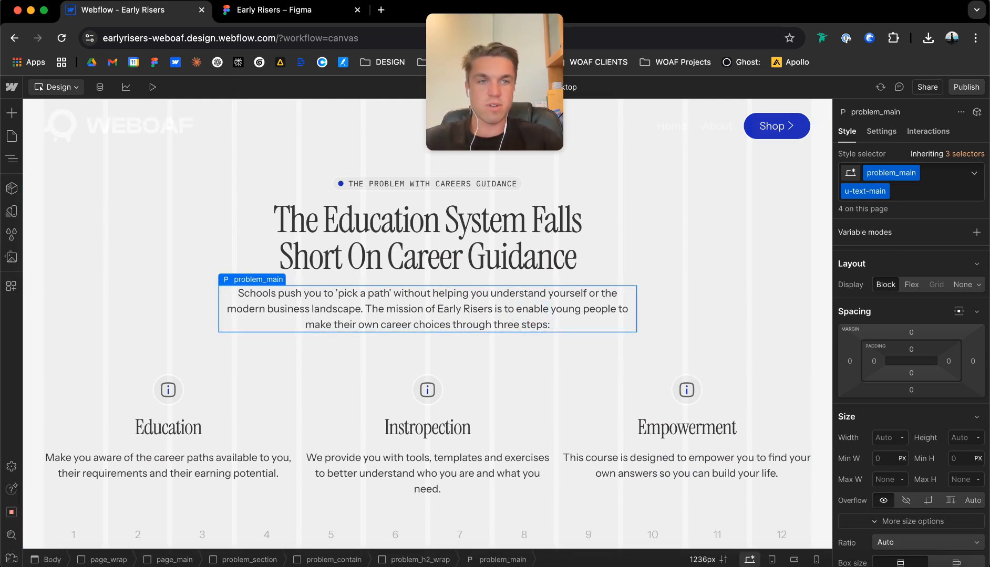
left_click(915, 173)
left_click(901, 189)
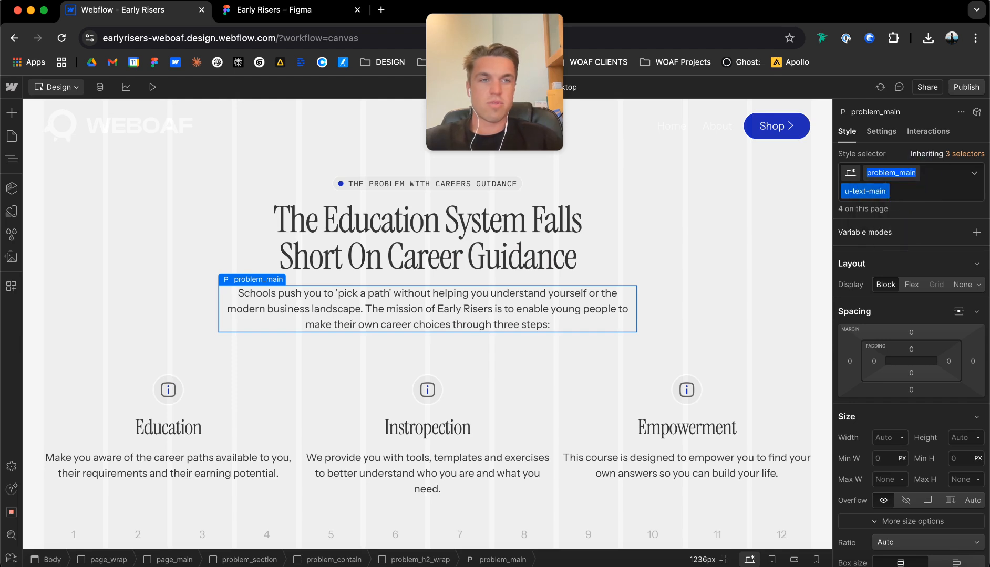
left_click(898, 173)
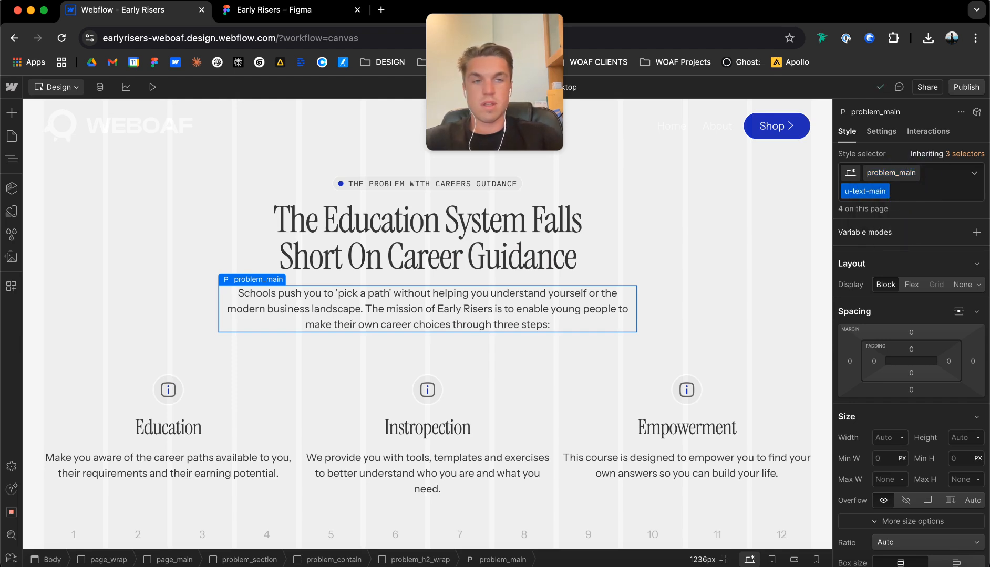
type("top_")
key("BackSpace")
key("BackSpace")
key("BackSpace")
key("BackSpace")
left_click(955, 180)
Duplicate the problem_main class on the section's intro paragraph and name the copy problem_main_text.
left_click(914, 173)
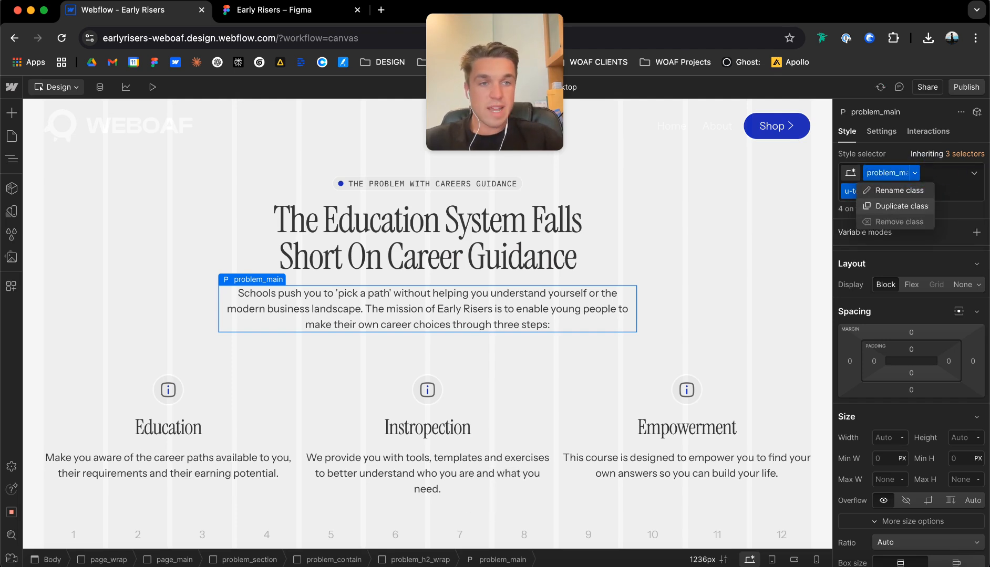
left_click(902, 206)
type("proble")
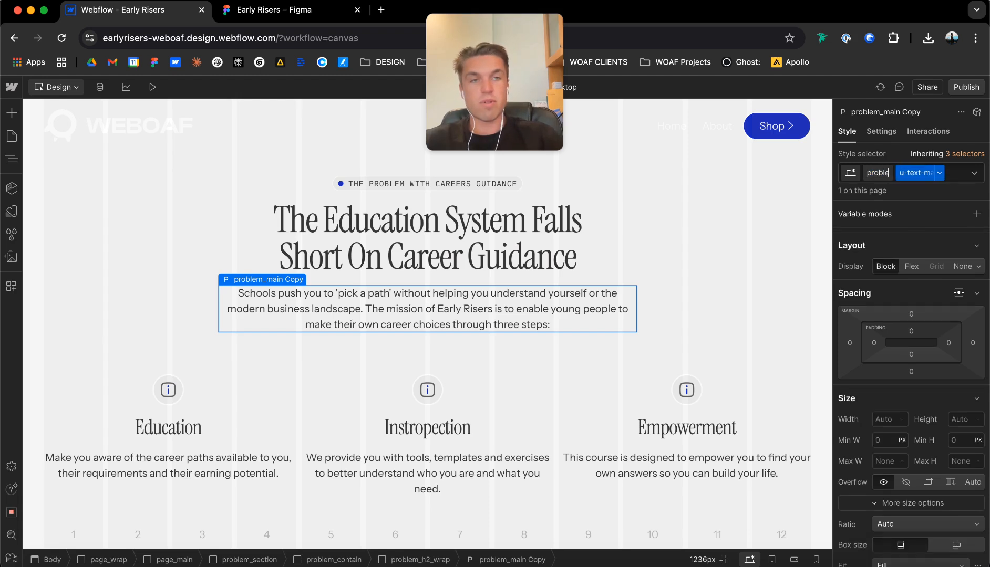
type("m_main")
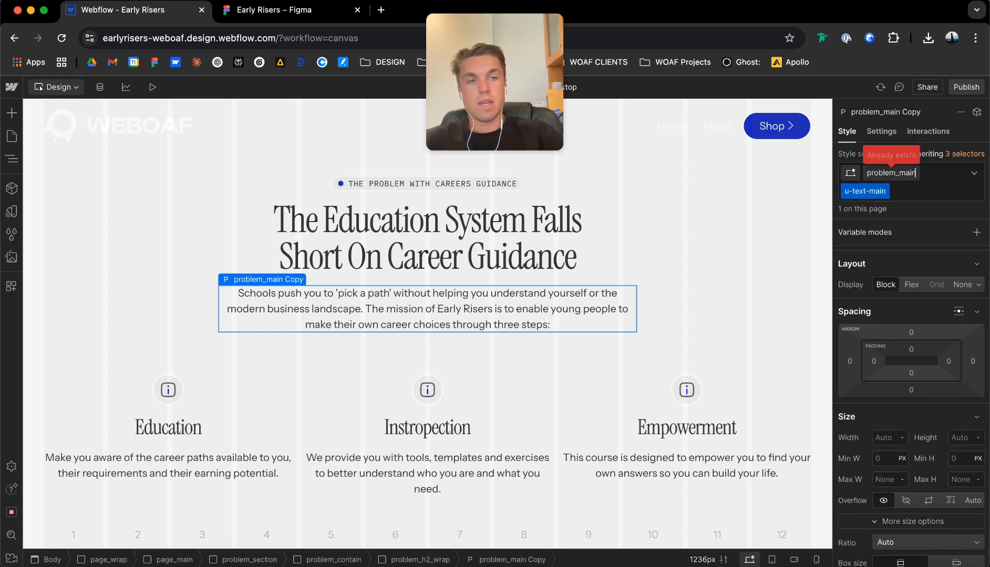
type("_text")
key("Return")
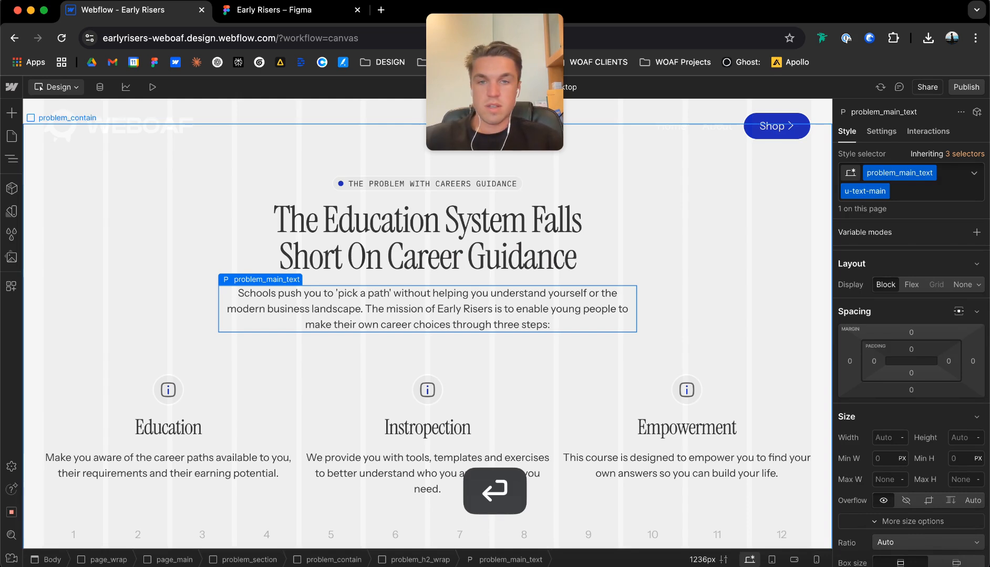
Try maximum widths of 40, 30 and 25 ch on the feature items' problem_main paragraphs, and settle on 28 ch.
left_click(457, 454)
scroll(911, 410, "down", 5)
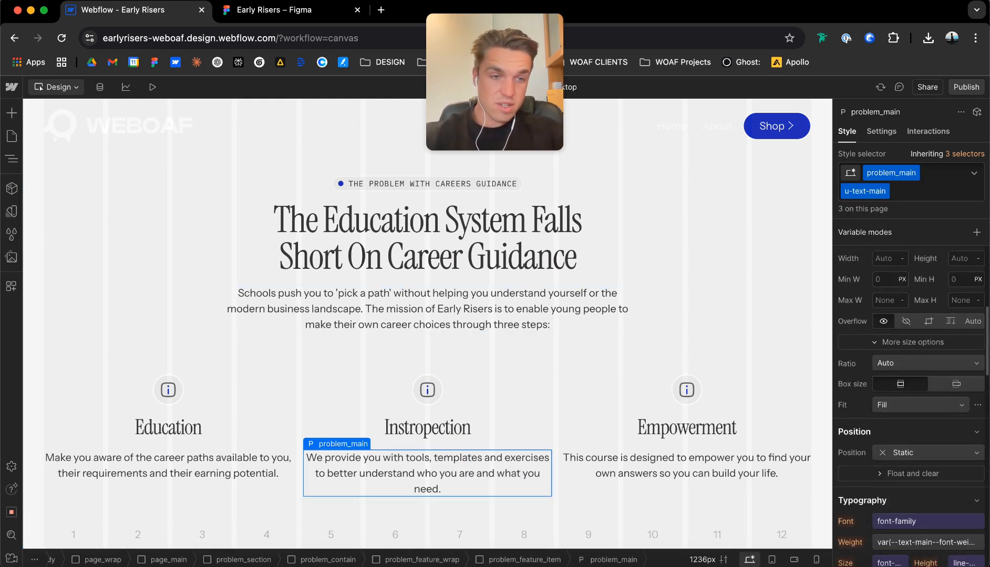
scroll(911, 408, "up", 2)
left_click(885, 359)
type("40ch")
key("Return")
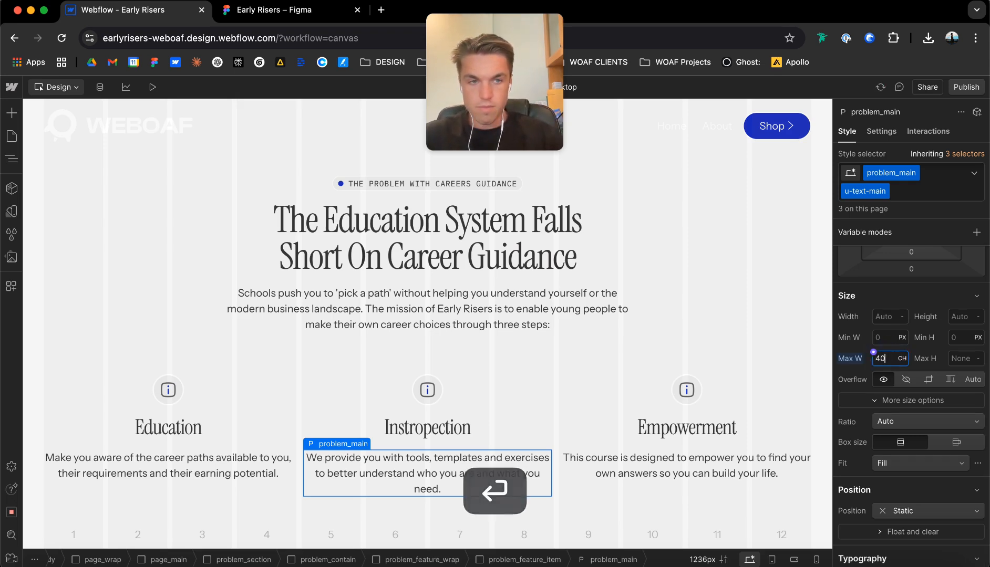
type("30")
key("Return")
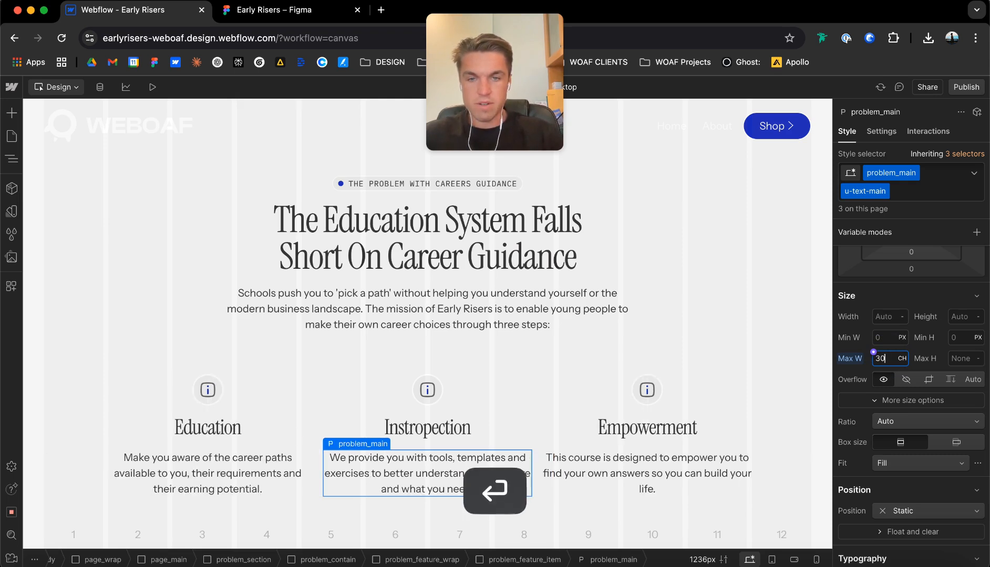
type("25")
key("Return")
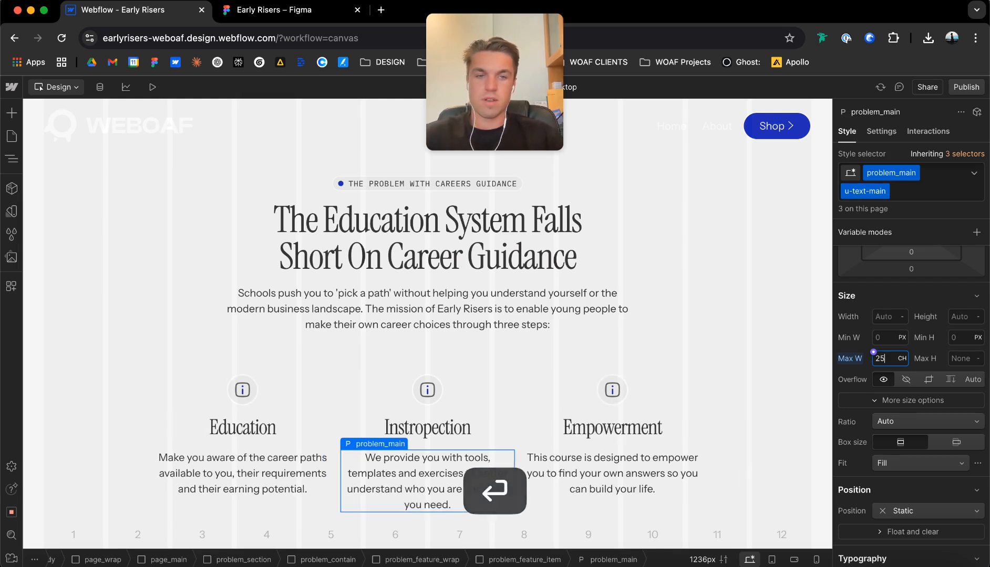
scroll(494, 415, "down", 1)
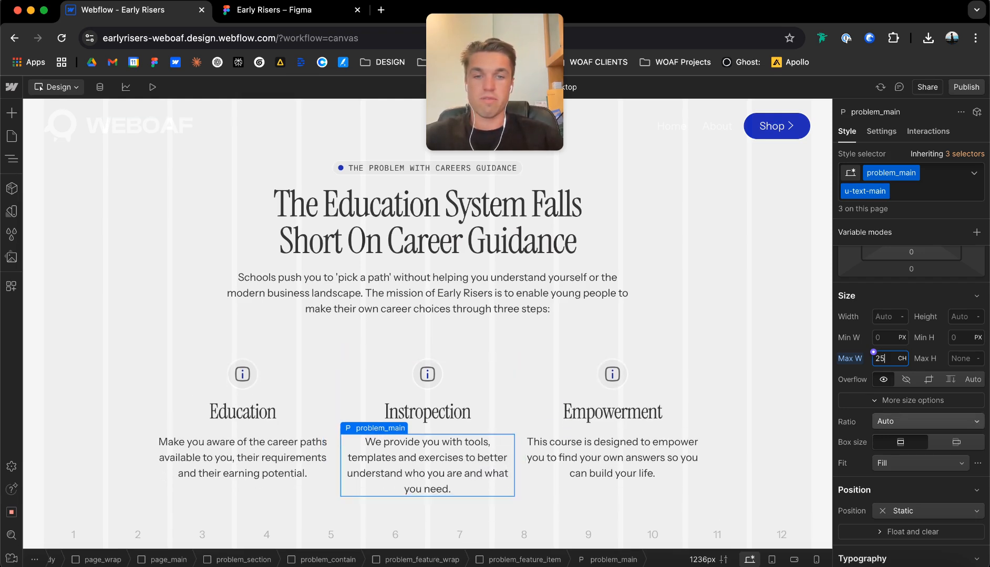
key("BackSpace")
type("8")
key("Return")
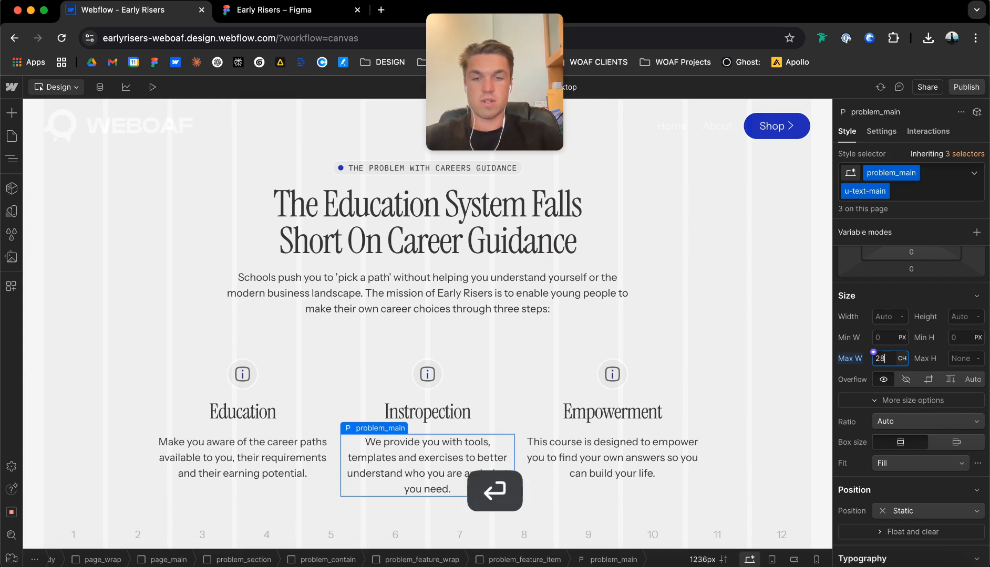
Add the custom property text-wrap with the value balance to the problem_main paragraphs.
scroll(921, 463, "down", 15)
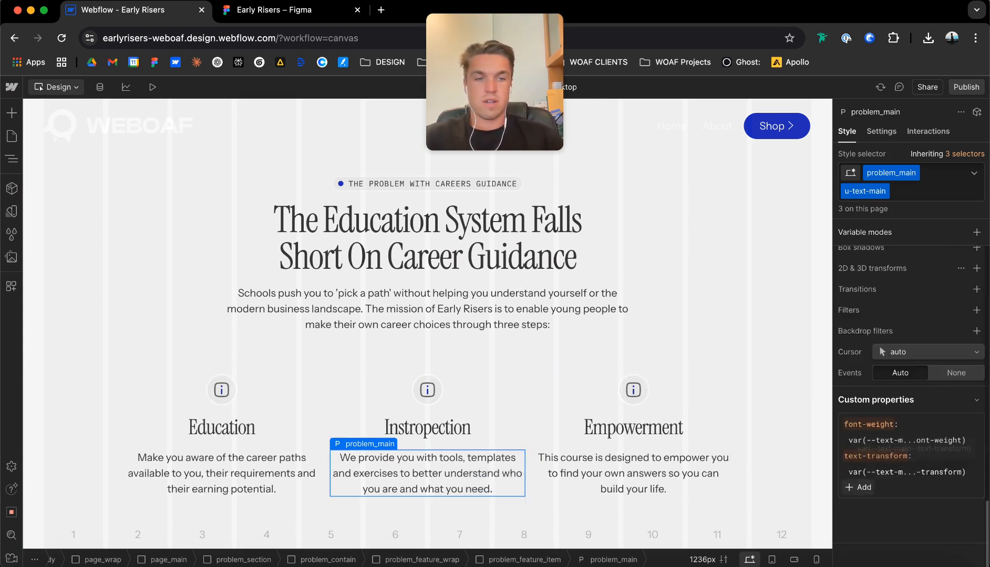
left_click(860, 488)
type("text-wrap")
key("Tab")
type("balance")
key("Return")
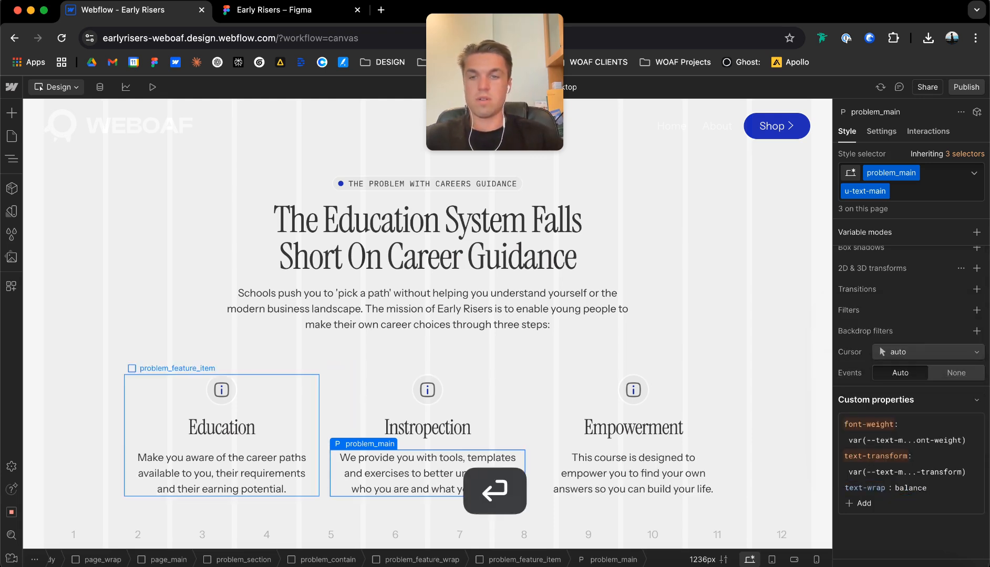
Set the grid gap of problem_feature_wrap to 32 px.
left_click(321, 393)
scroll(911, 368, "up", 15)
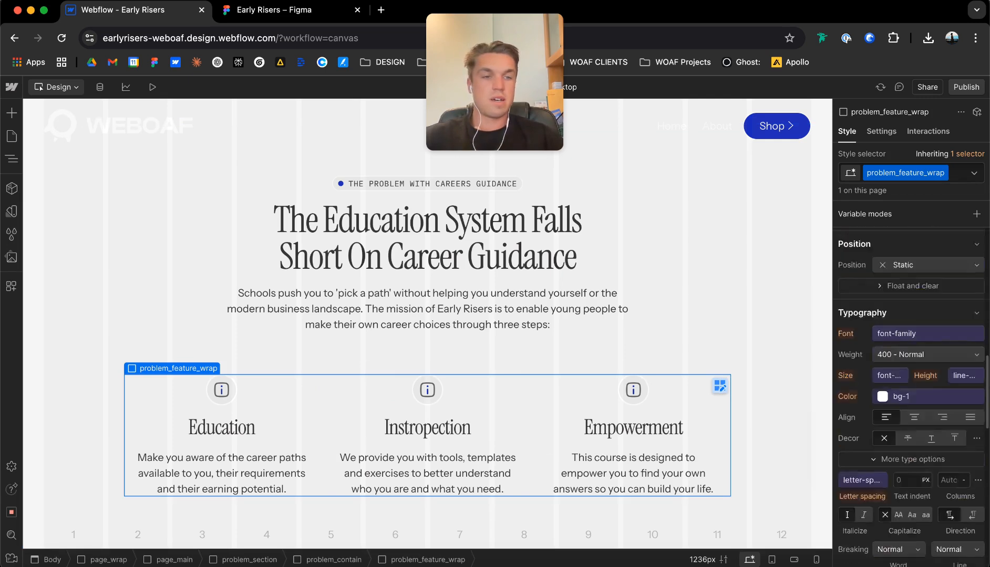
left_click(923, 491)
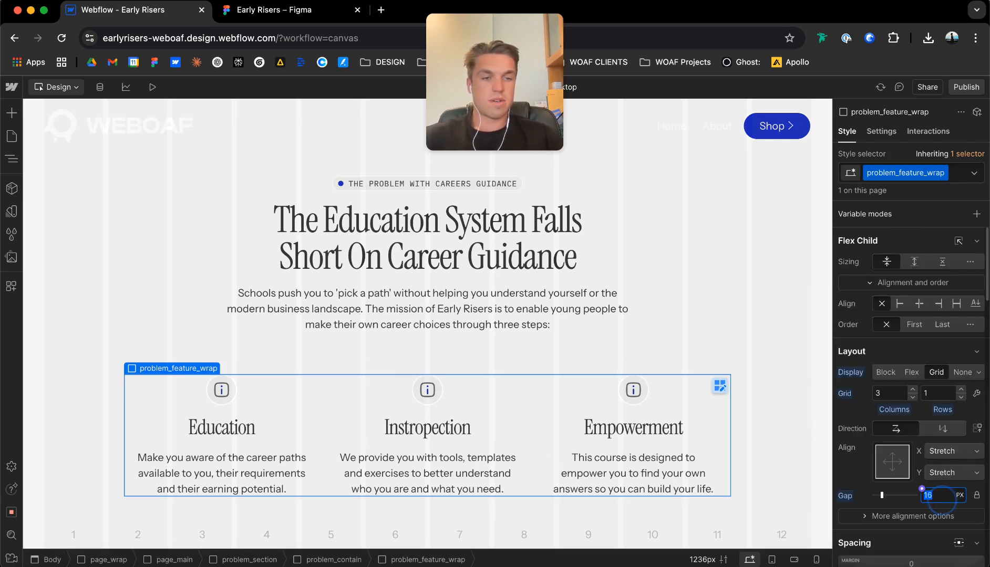
key("Return")
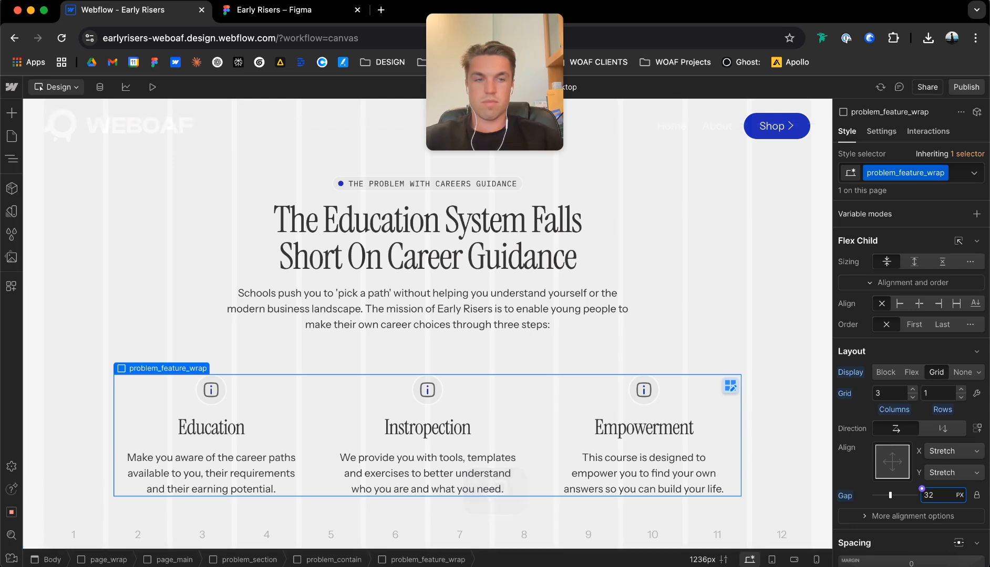
Preview the page to check the problem section's layout, and return to the design canvas.
key("super+shift+p")
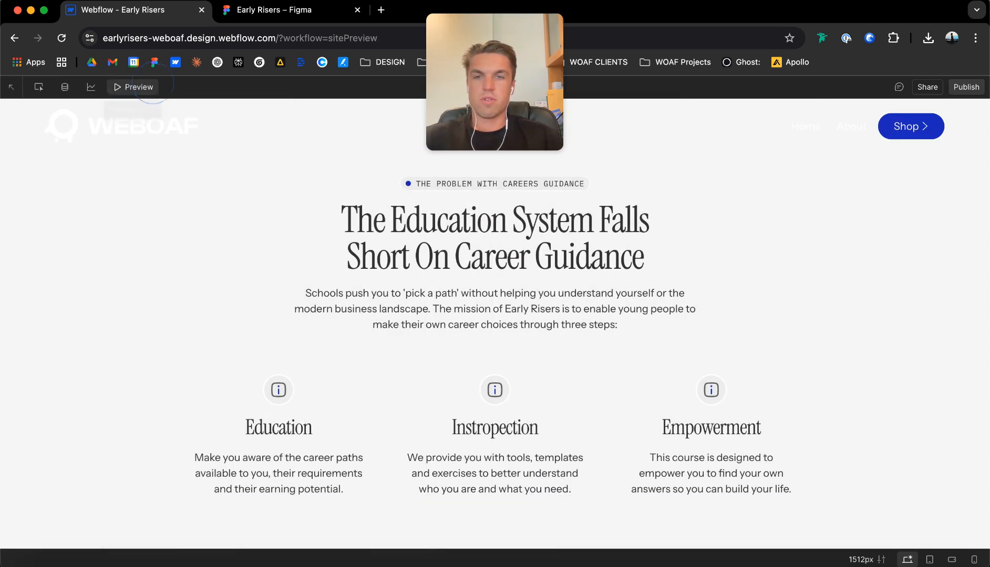
scroll(494, 325, "up", 1)
scroll(494, 324, "down", 1)
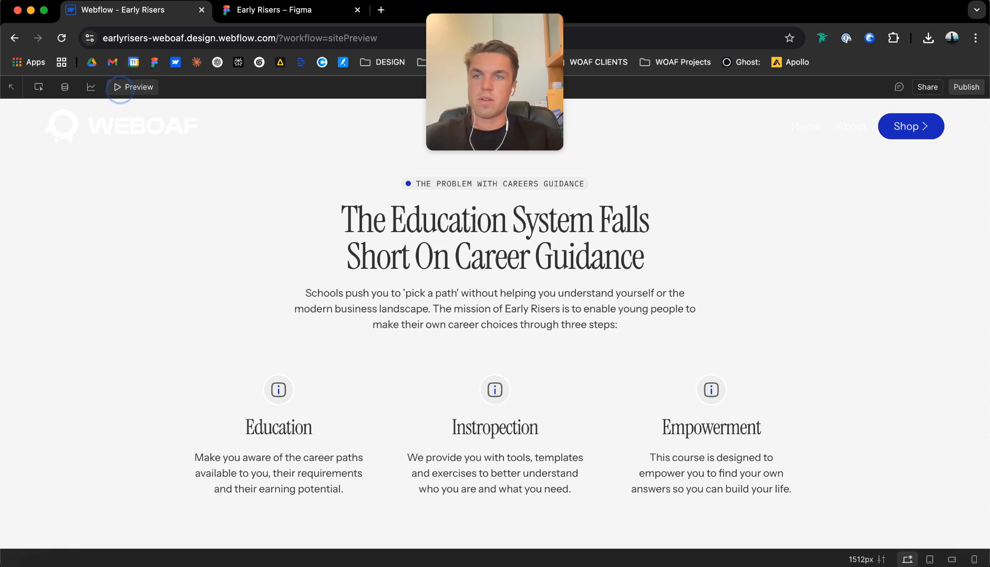
left_click(133, 86)
Try gaps of 128 and 96 px on problem_contain, and settle on 70 px.
left_click(934, 368)
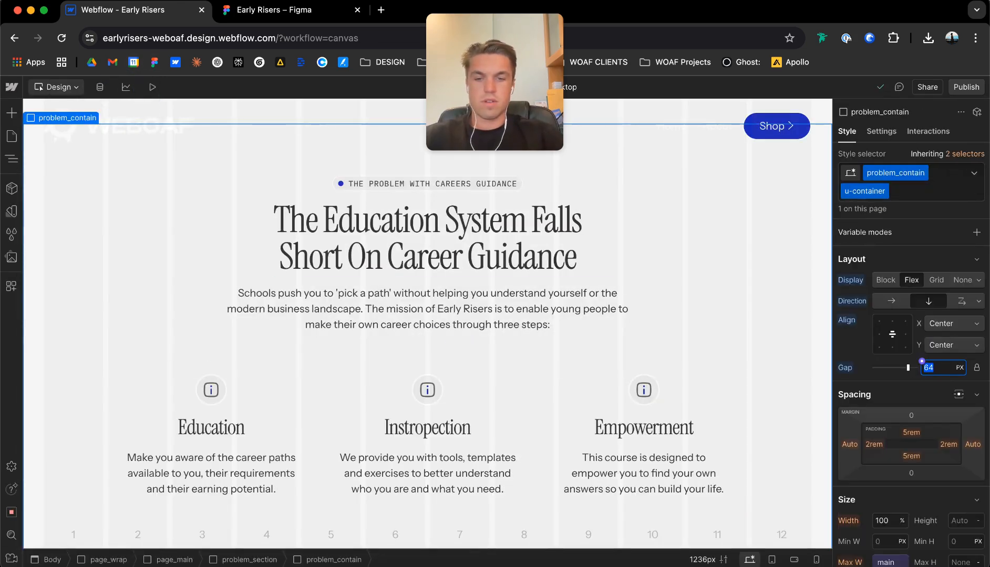
type("128")
key("Return")
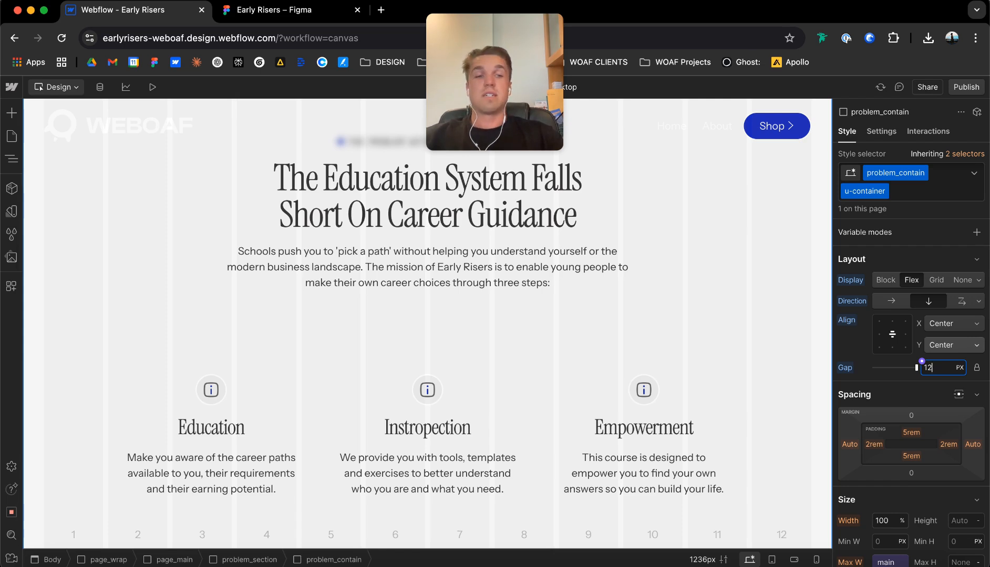
type("6")
key("Return")
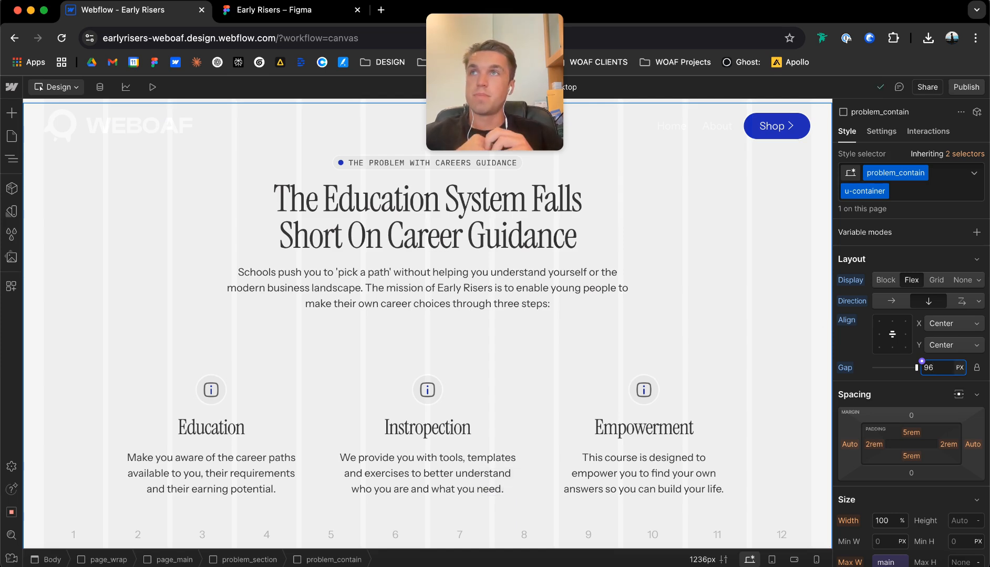
type("70")
key("Return")
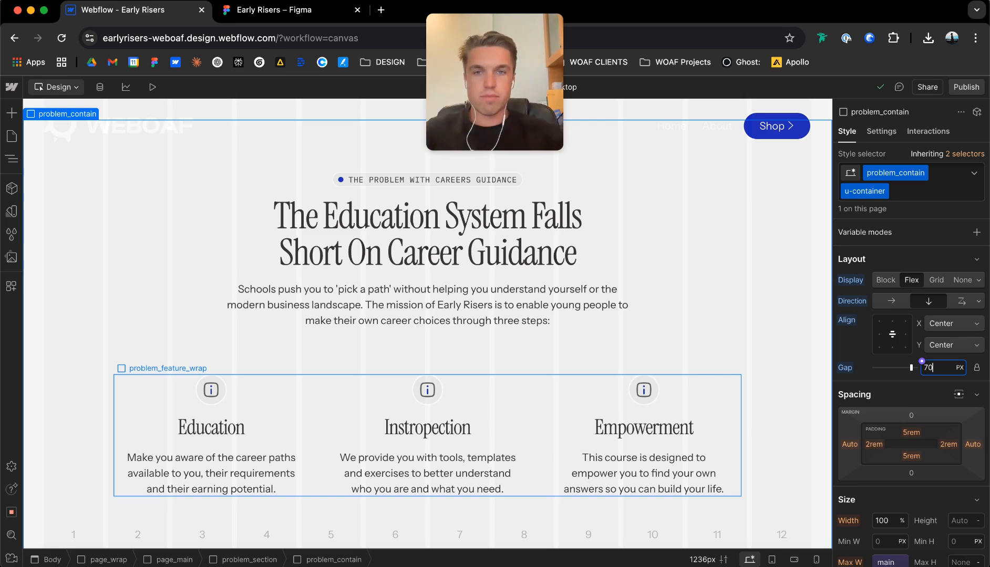
Examine the spacing and layout settings of problem_contain, problem_h2_wrap and problem_feature_wrap.
left_click(427, 235)
scroll(147, 347, "up", 1)
scroll(147, 347, "down", 1)
left_click(147, 347)
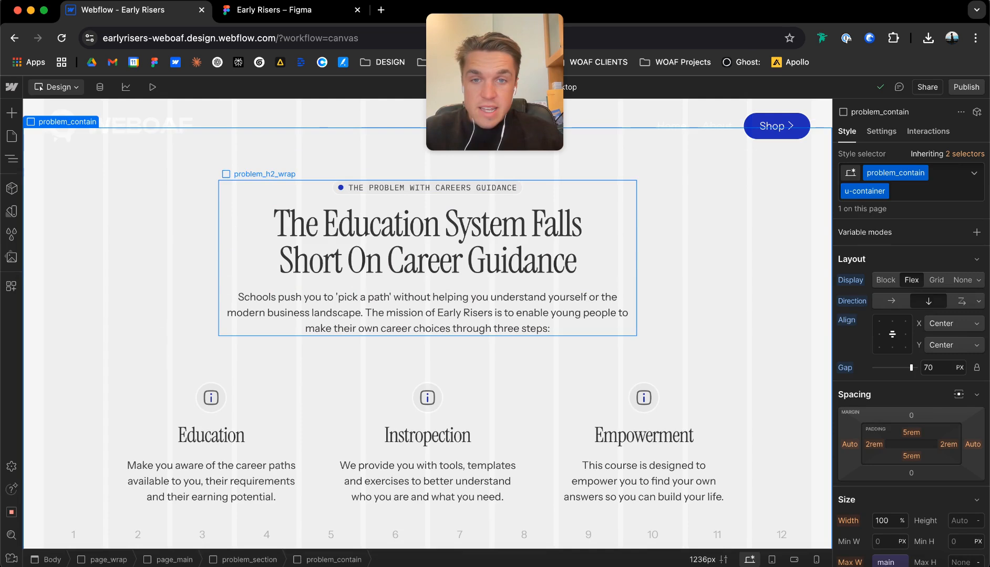
left_click(416, 285)
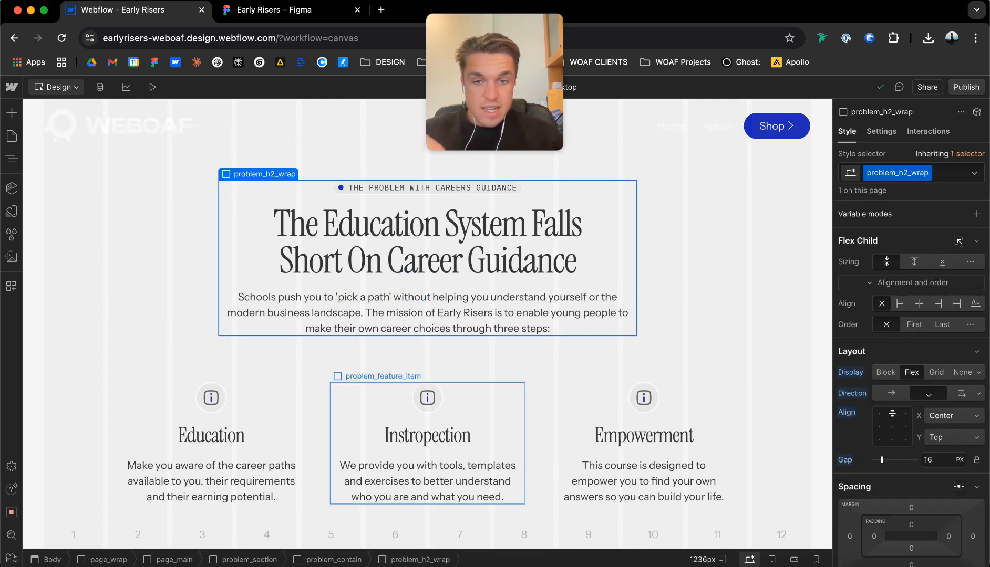
left_click(535, 423)
scroll(473, 436, "down", 1)
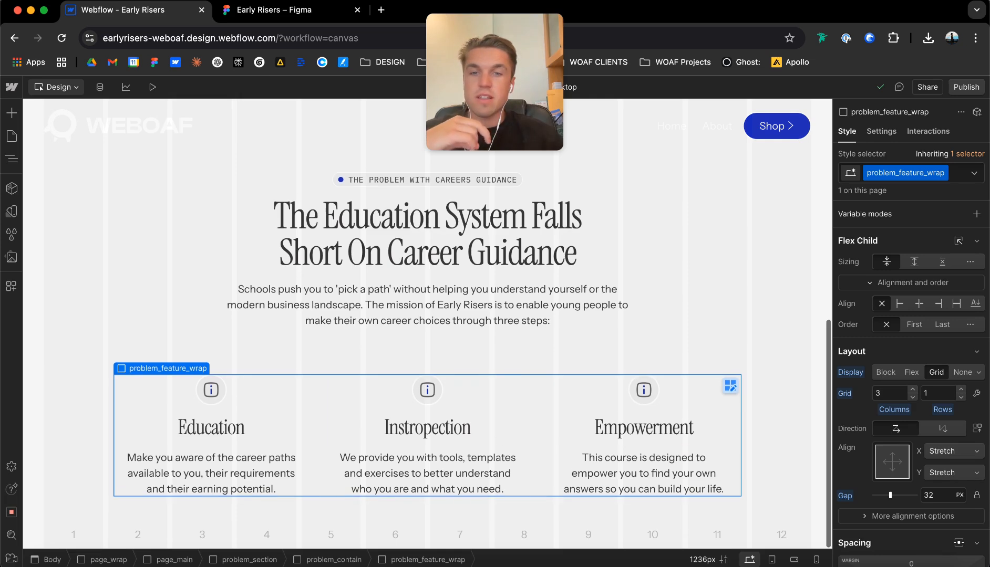
left_click(490, 349)
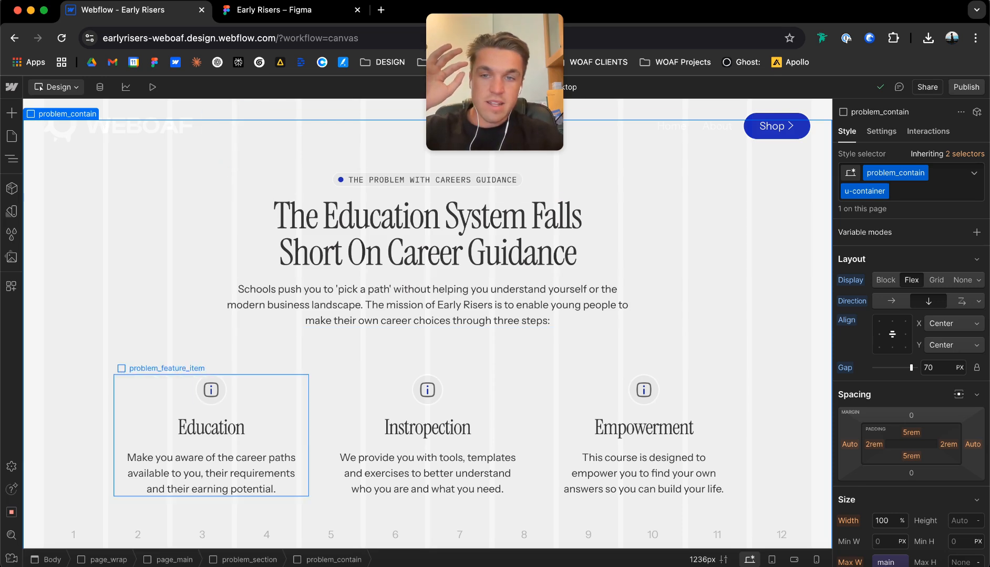
Set the gap inside the problem_feature_item blocks to 12 px.
left_click(463, 446)
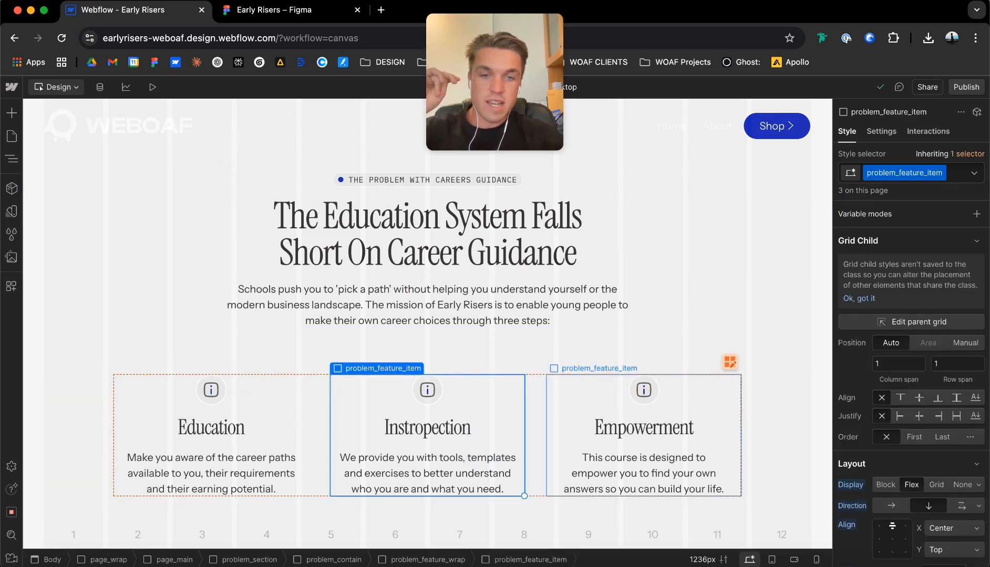
scroll(928, 473, "down", 1)
left_click(928, 477)
type("12")
key("Return")
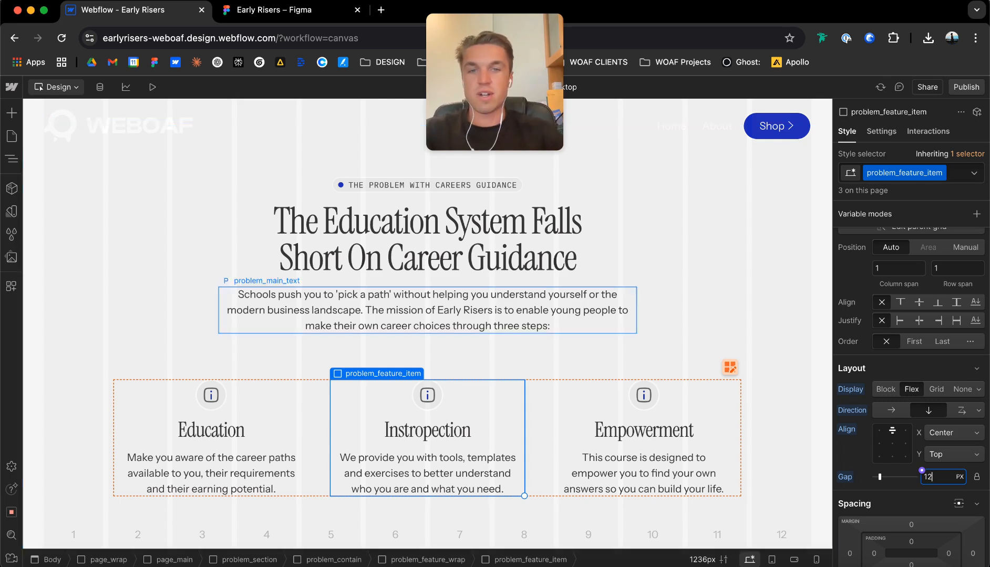
Set the gap of problem_h2_wrap to 64 px and check the spacing around the section's heading.
left_click(486, 281)
scroll(921, 317, "down", 2)
left_click(922, 318)
type("64")
key("Return")
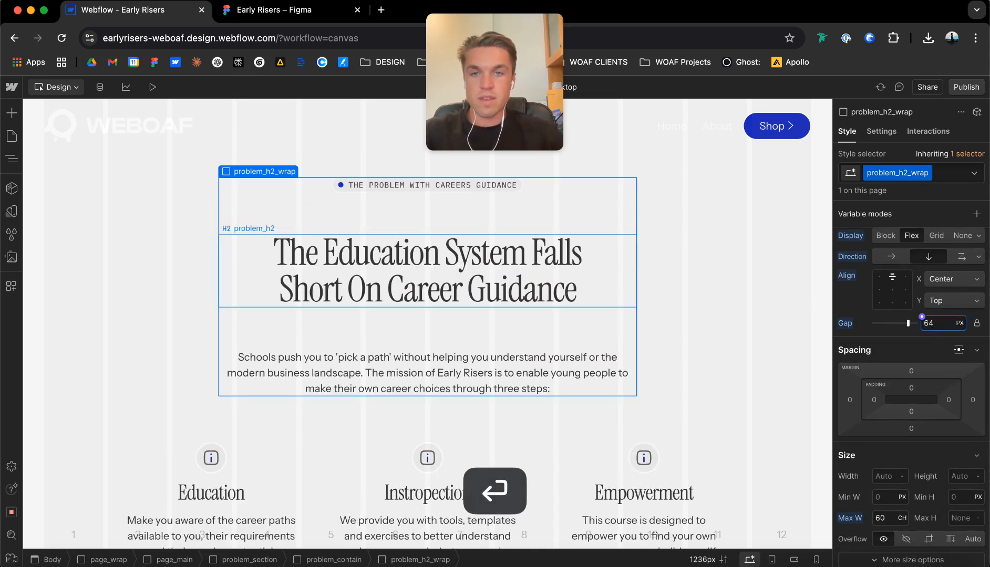
scroll(427, 305, "up", 3)
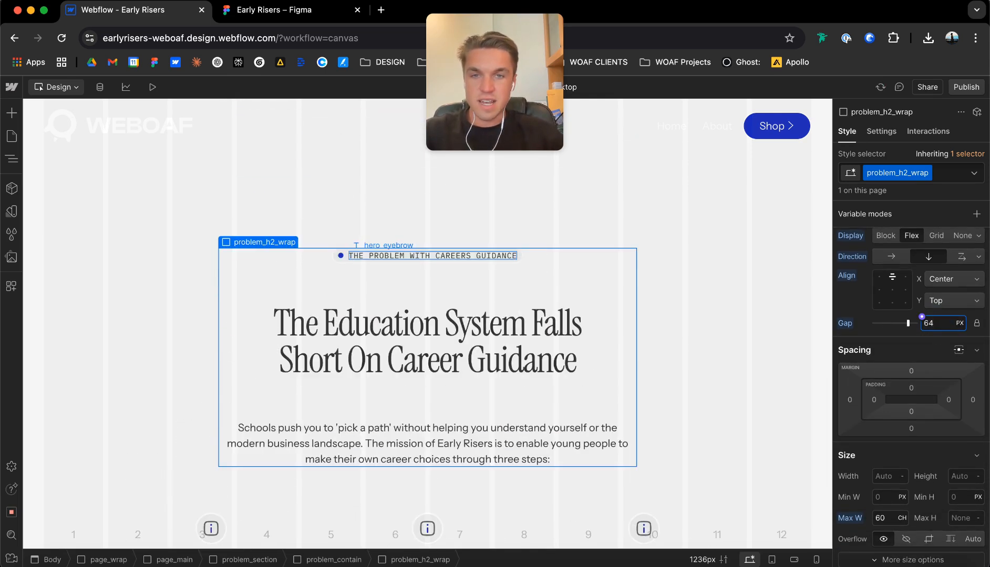
scroll(427, 313, "down", 1)
scroll(427, 404, "down", 1)
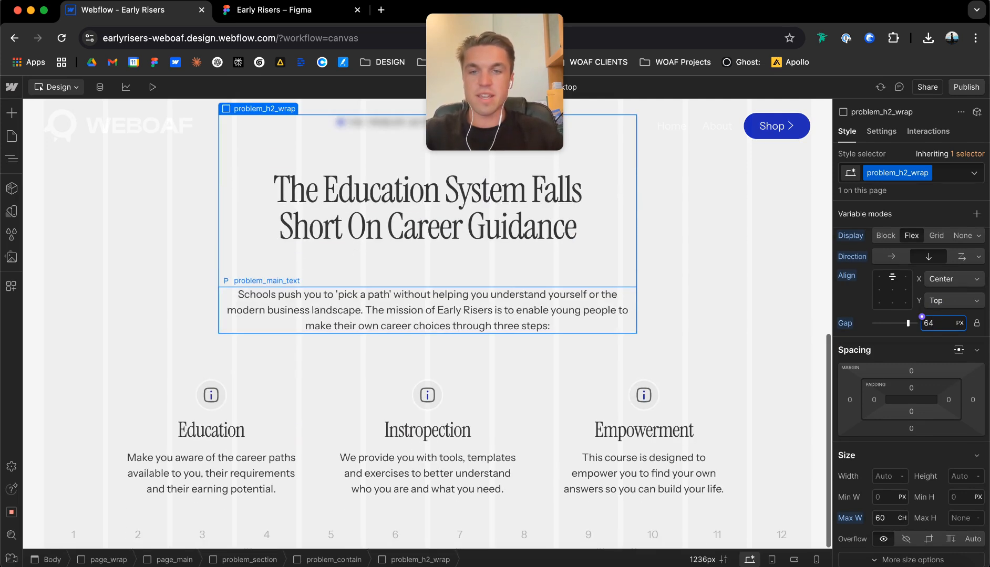
scroll(427, 420, "up", 1)
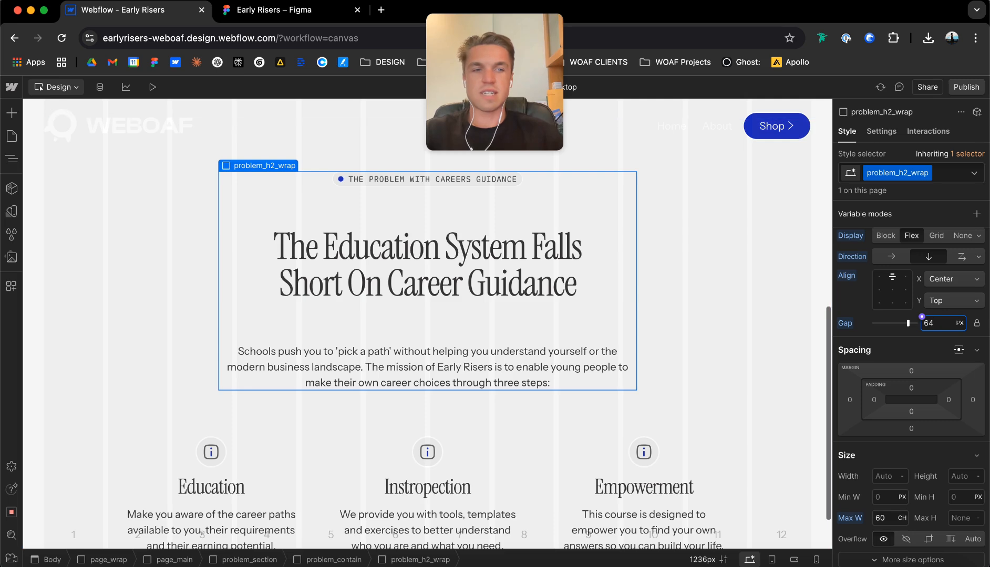
Undo the 64 px gap on problem_h2_wrap, and set the gap of problem_feature_wrap to 16 px after trying 24 px.
key("super+z")
left_click(690, 269)
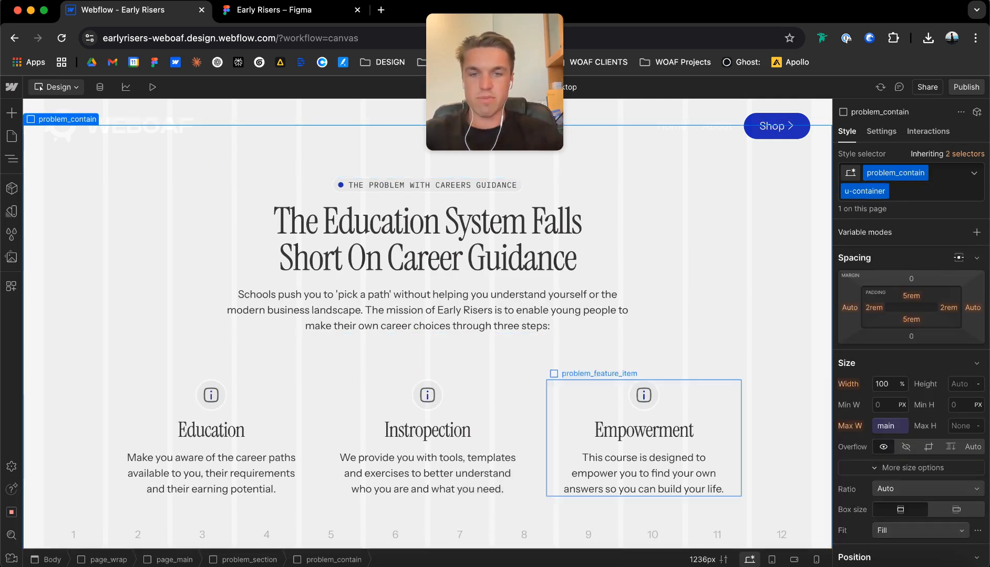
left_click(535, 426)
left_click(940, 358)
type("2")
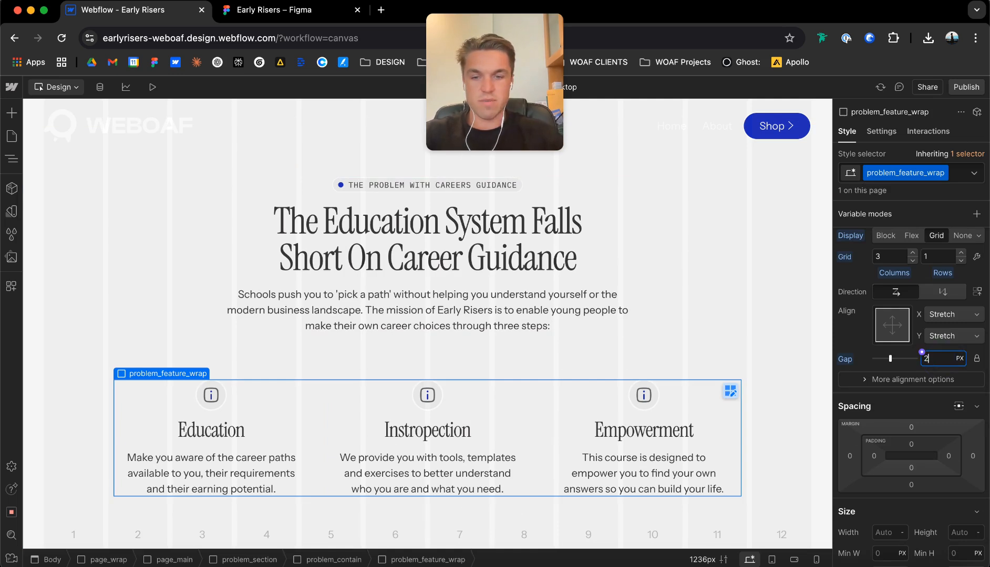
type("4")
key("Return")
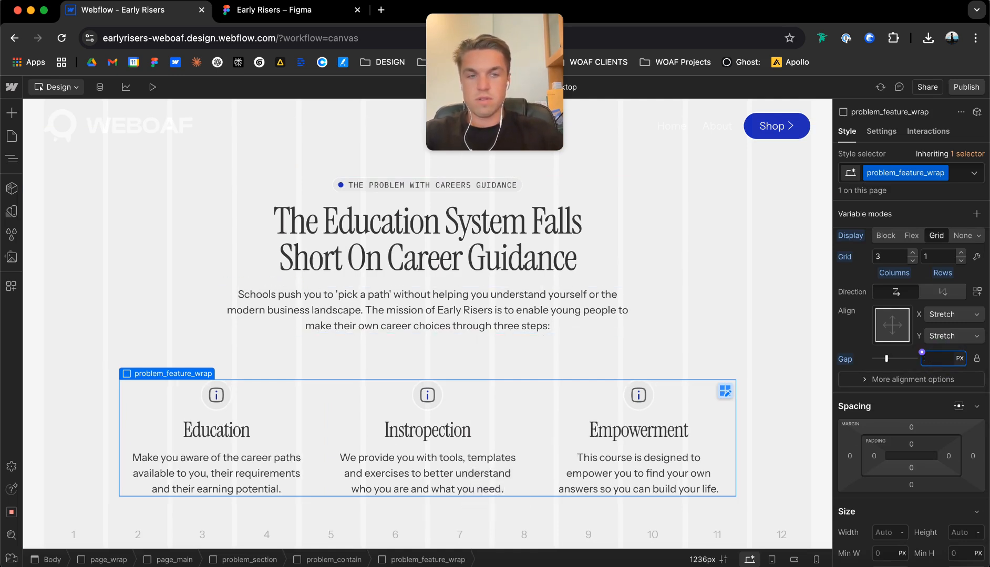
type("16")
key("Return")
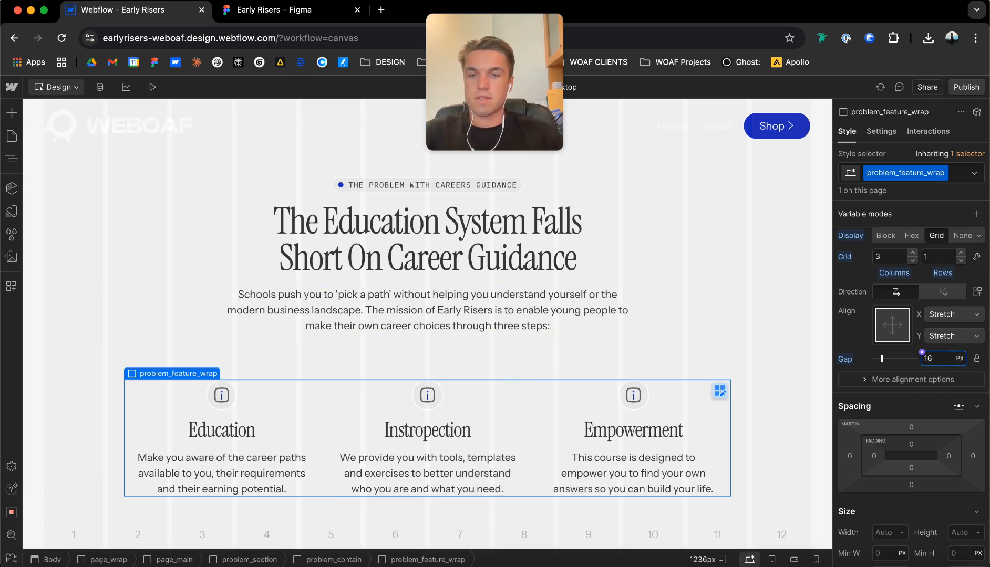
Try the u-text-small class in place of u-text-main on the Education feature's paragraph, and undo the change.
left_click(12, 158)
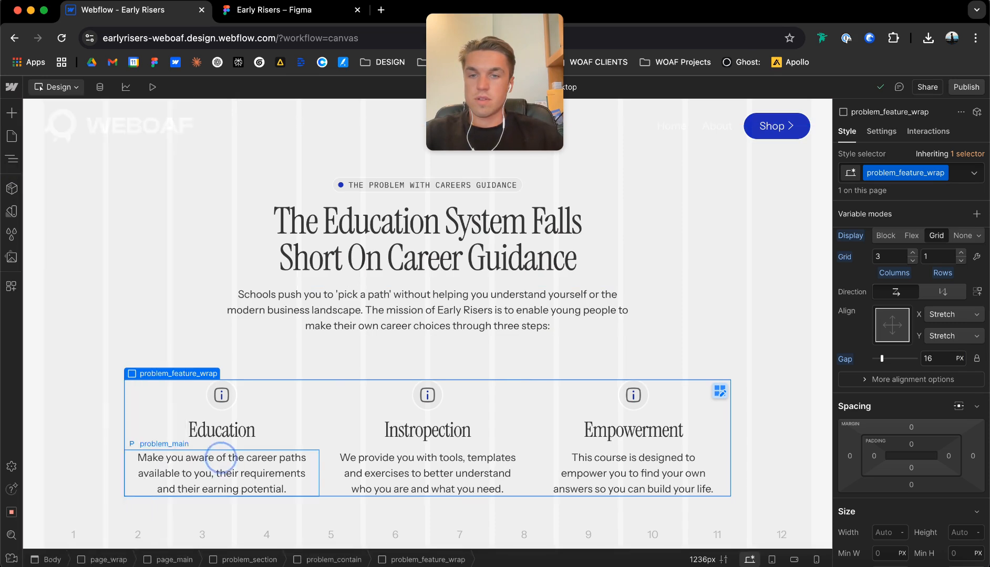
left_click(220, 473)
key("super+Return")
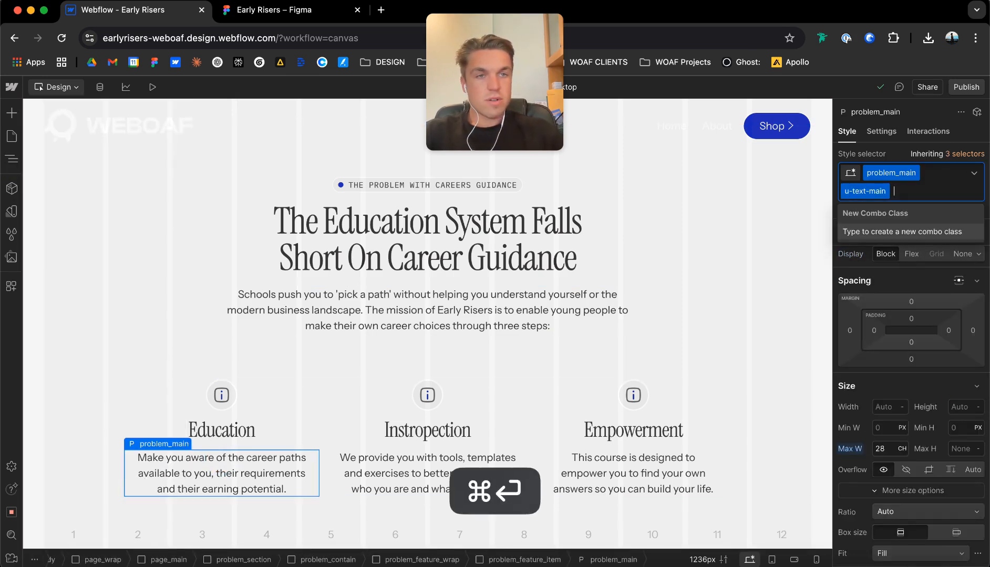
key("BackSpace")
type("u-text-smal")
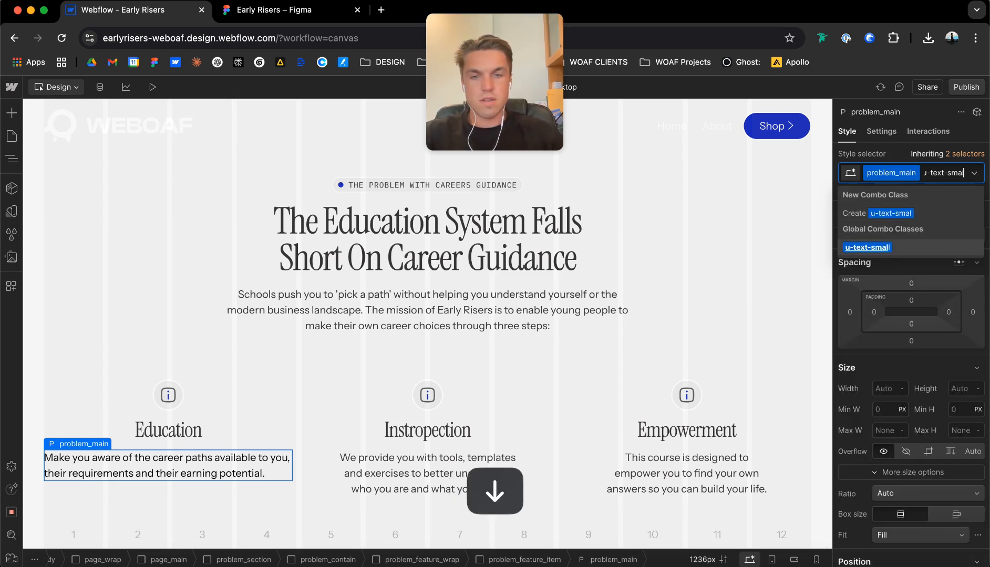
key("Return")
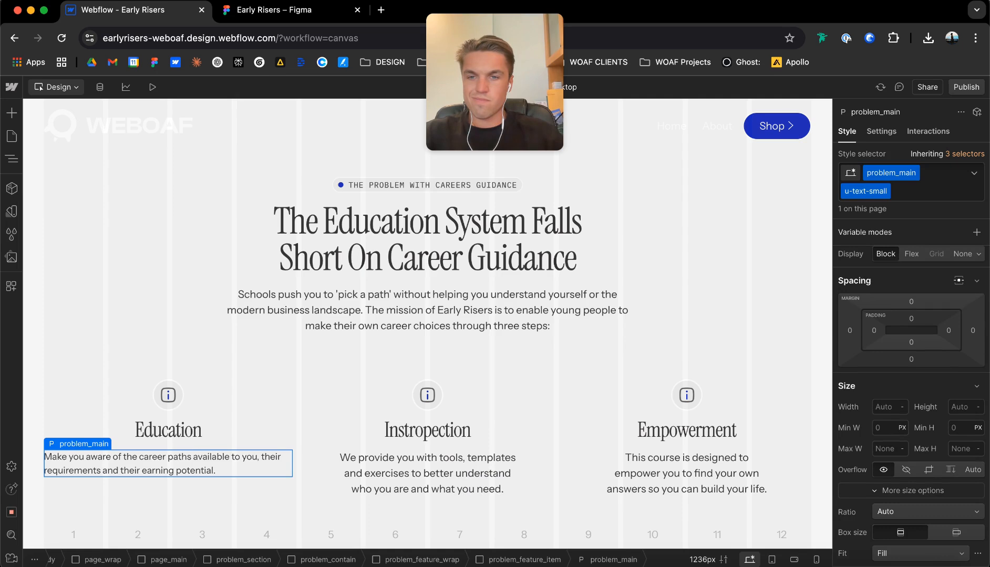
key("super+z")
key("super+z")
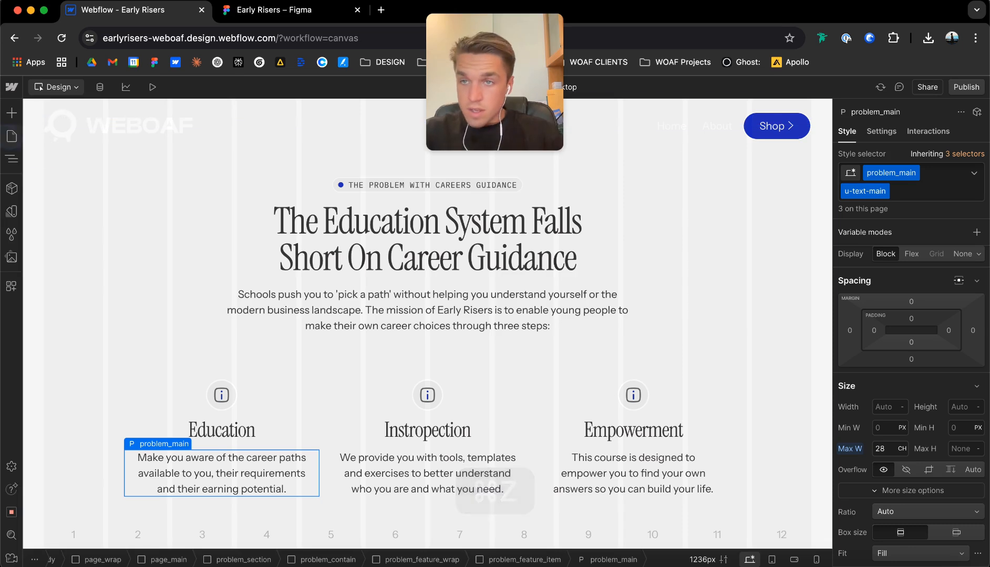
Show the page's element tree, collapse the hero and problem sections, and select page_main.
left_click(12, 136)
left_click(11, 159)
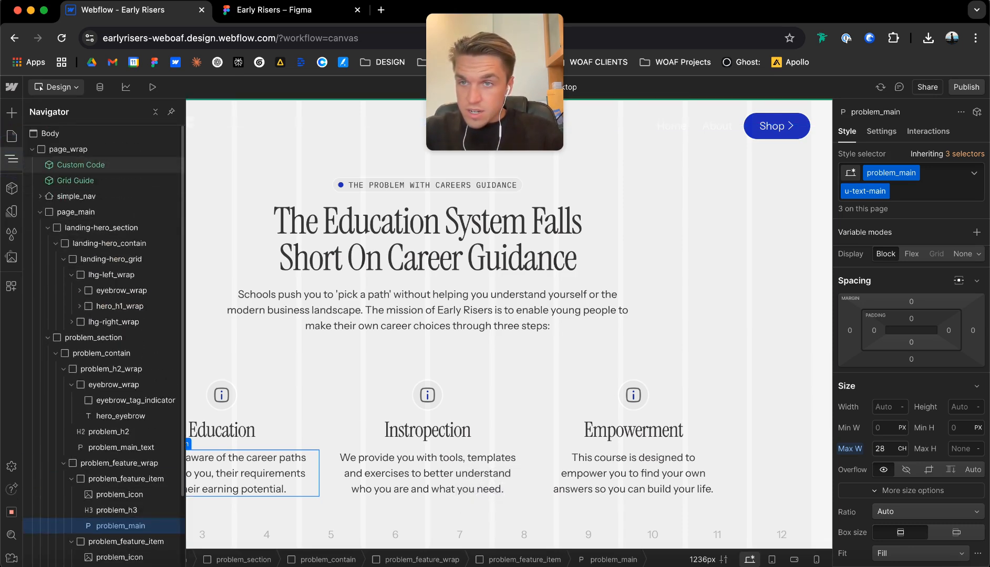
left_click(40, 207)
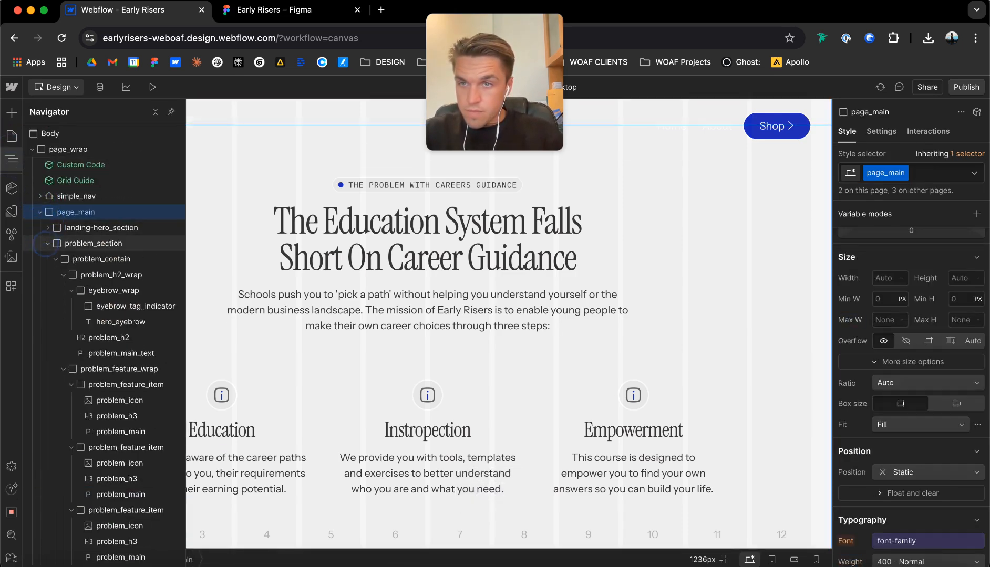
Switch to the Figma design and examine the layout of the My Story section below the problem section.
left_click(259, 11)
scroll(411, 221, "down", 6)
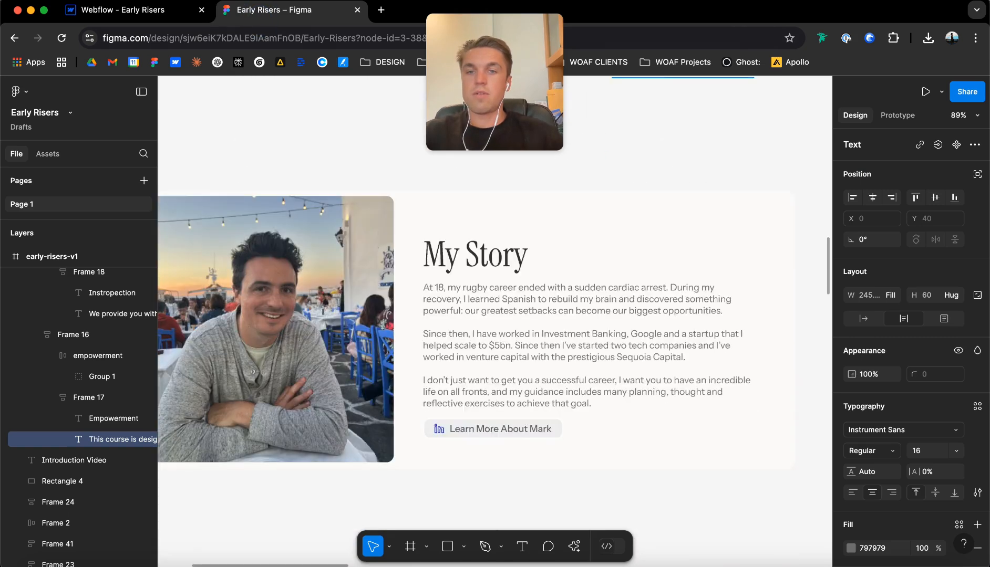
scroll(411, 199, "down", 5)
left_click(410, 184)
scroll(411, 184, "left", 2)
scroll(419, 231, "up", 3)
scroll(447, 236, "up", 2)
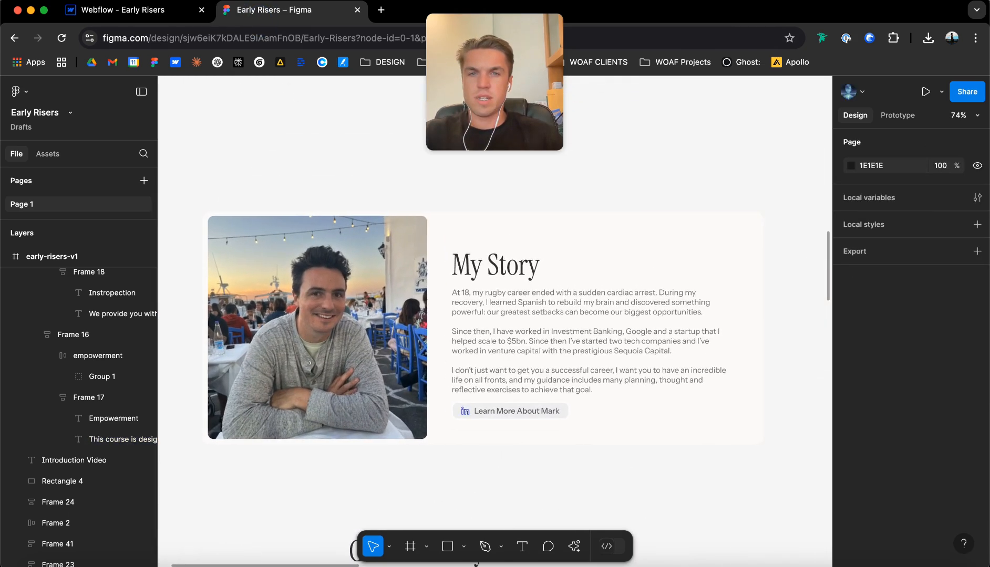
scroll(480, 237, "down", 4)
scroll(483, 315, "up", 3)
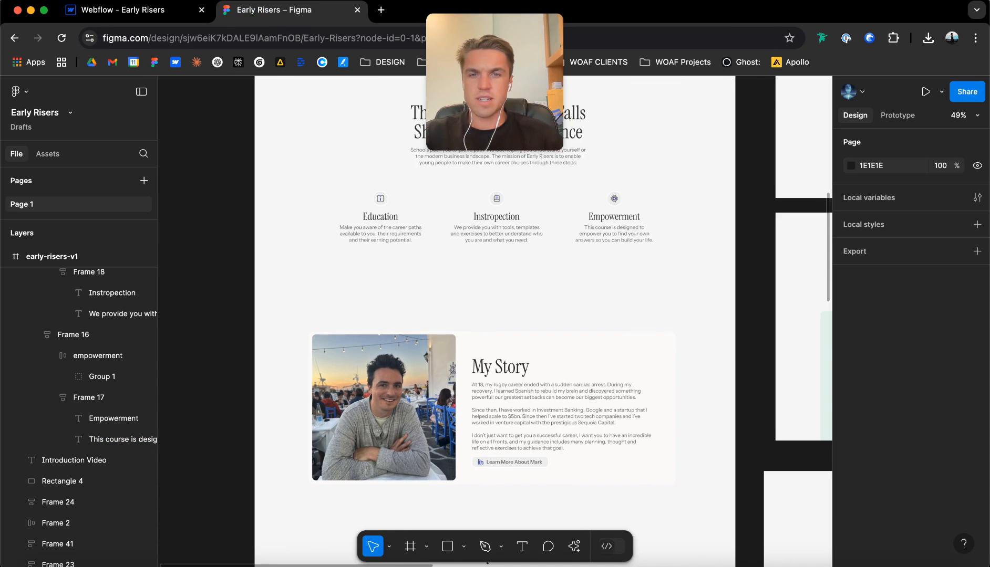
scroll(494, 316, "down", 3)
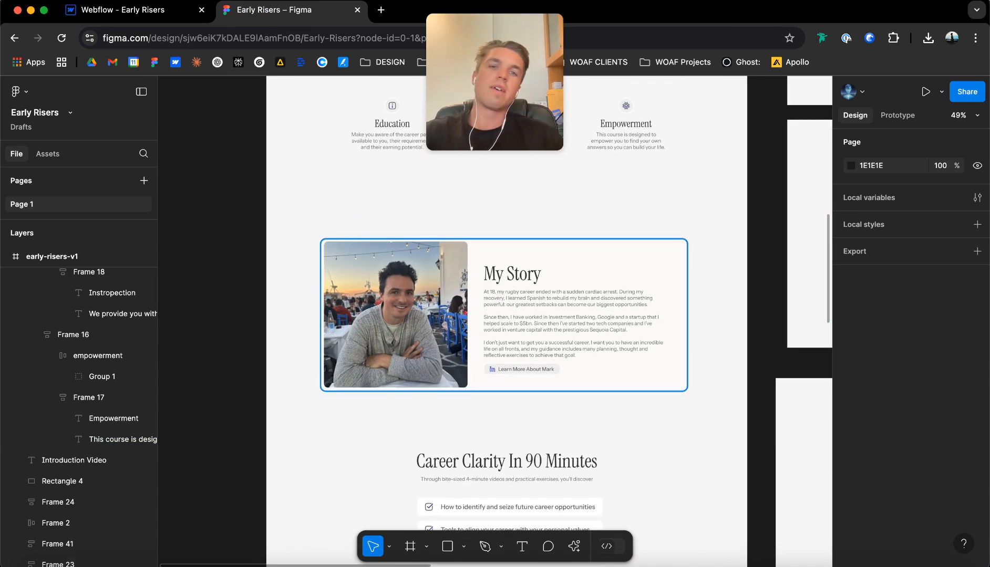
Reposition the portrait image inside the My Story card to X 190, Y 1598.
scroll(678, 247, "up", 3)
left_click(679, 246)
left_click_drag(678, 246, 677, 246)
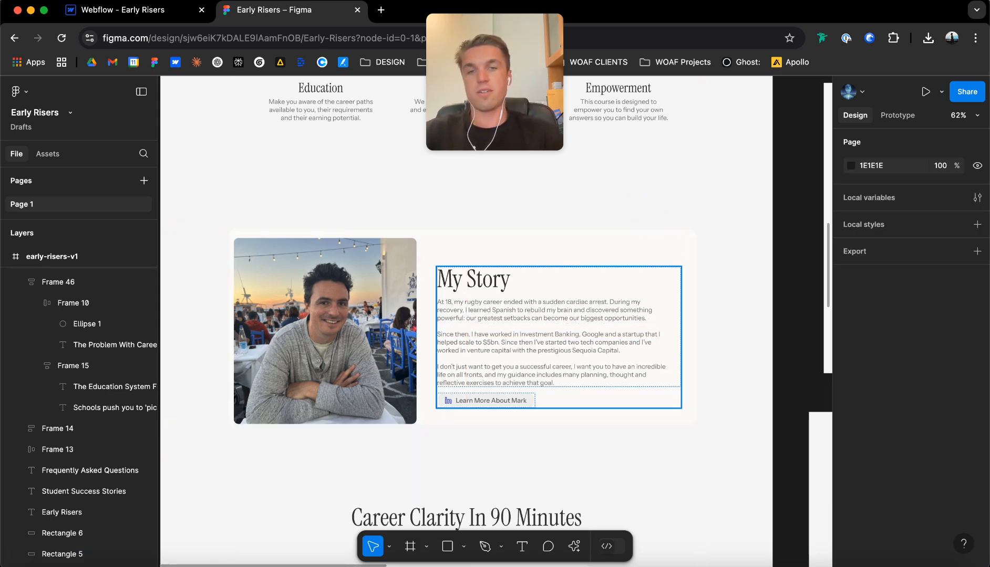
left_click_drag(331, 278, 335, 275)
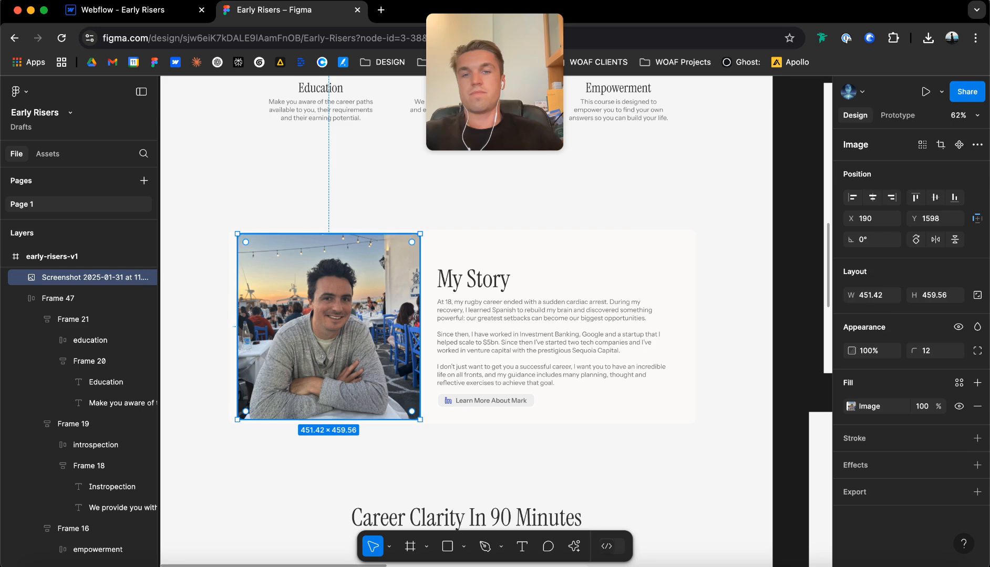
left_click(408, 204)
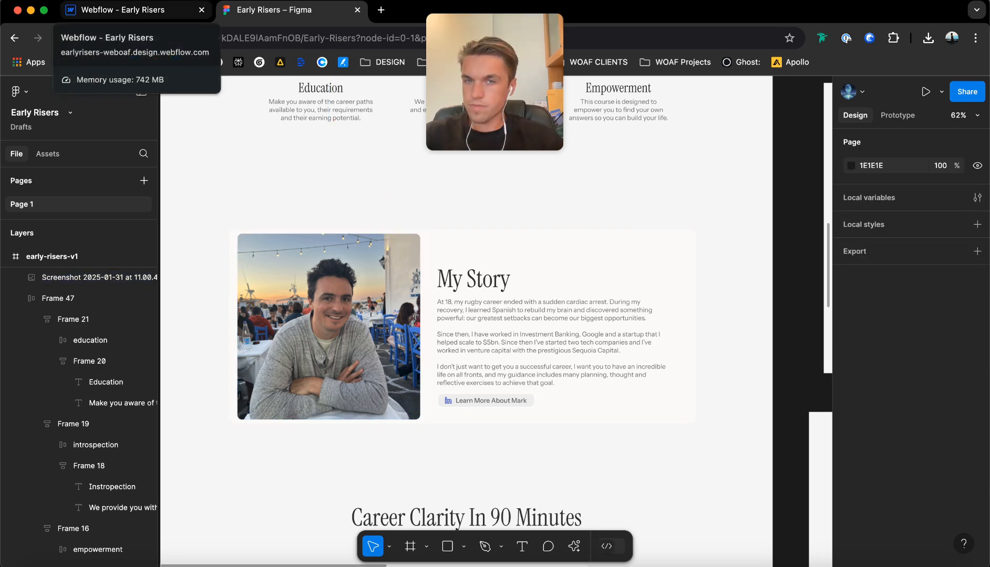
Switch back to Webflow and add a div block with the class story_section at the end of page_main.
left_click(117, 10)
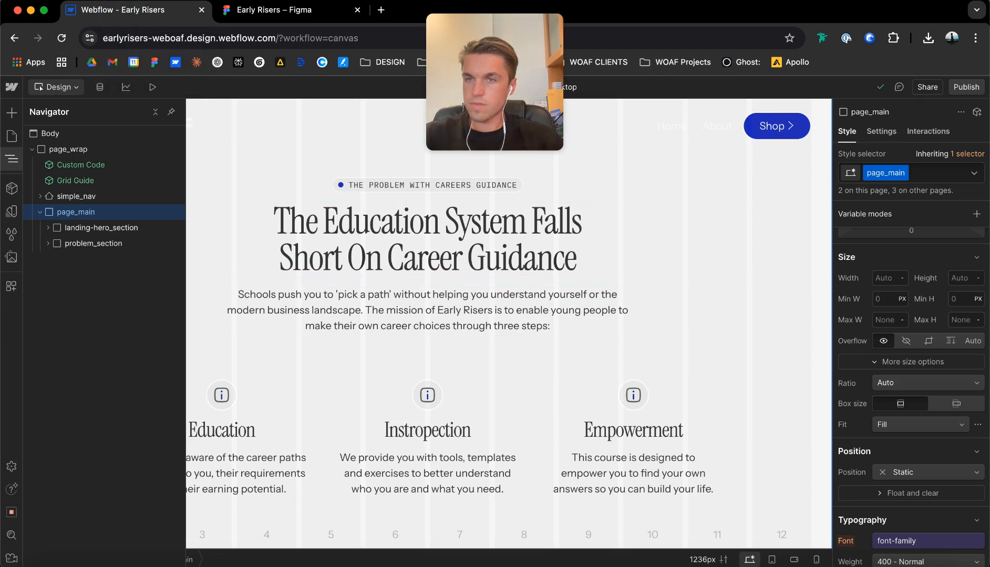
key("super+e")
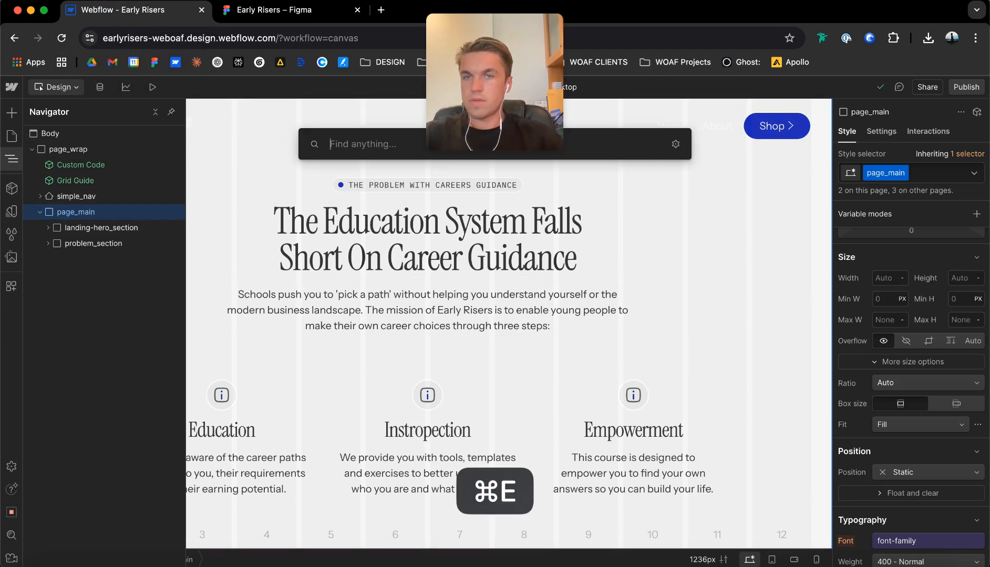
type("div")
key("Return")
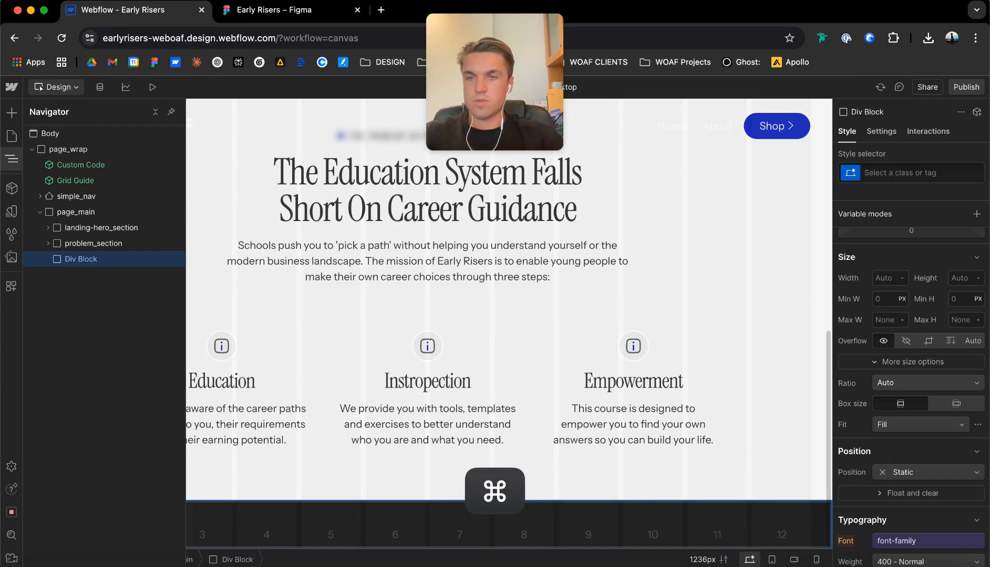
key("super+Return")
type("st")
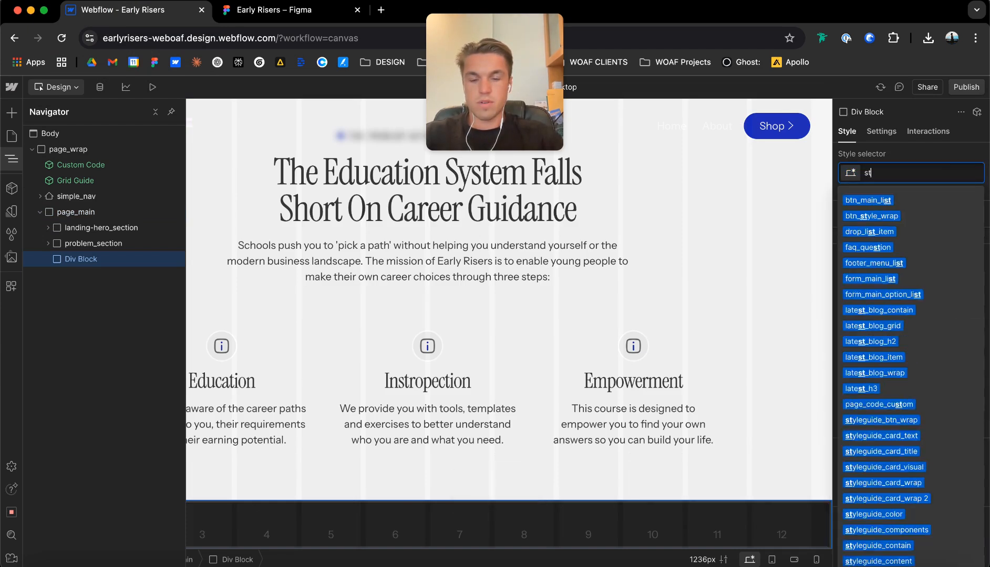
type("ory_section")
key("Return")
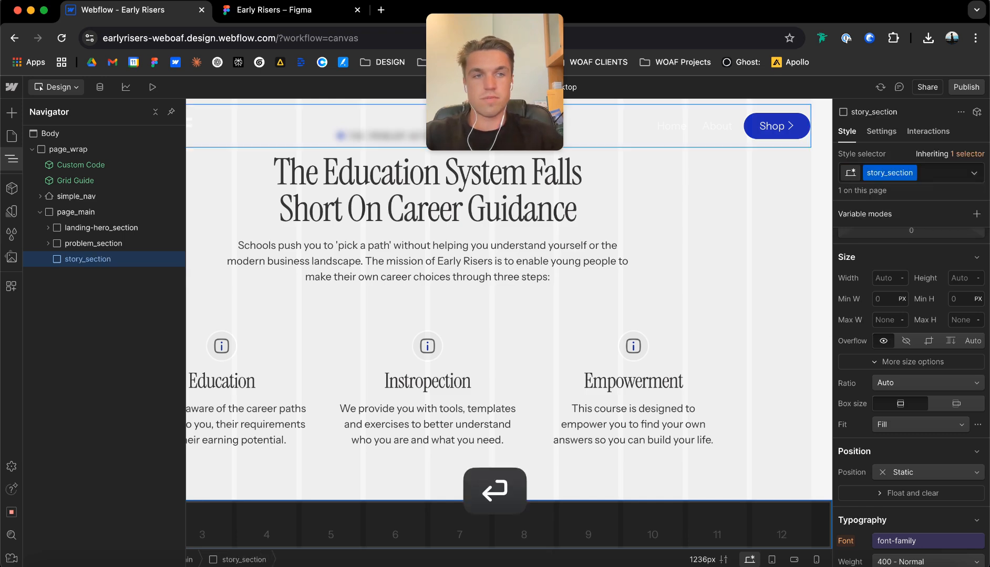
Set story_section's tag to Section and add the custom attribute data-theme with the value light.
key("d")
left_click(928, 180)
left_click(893, 164)
left_click(976, 393)
type("data-theme")
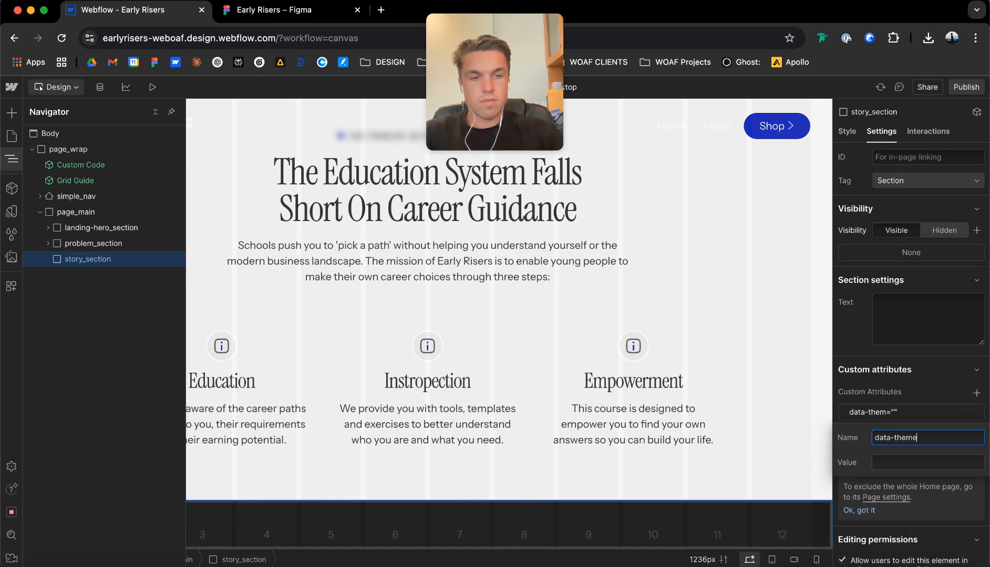
key("Tab")
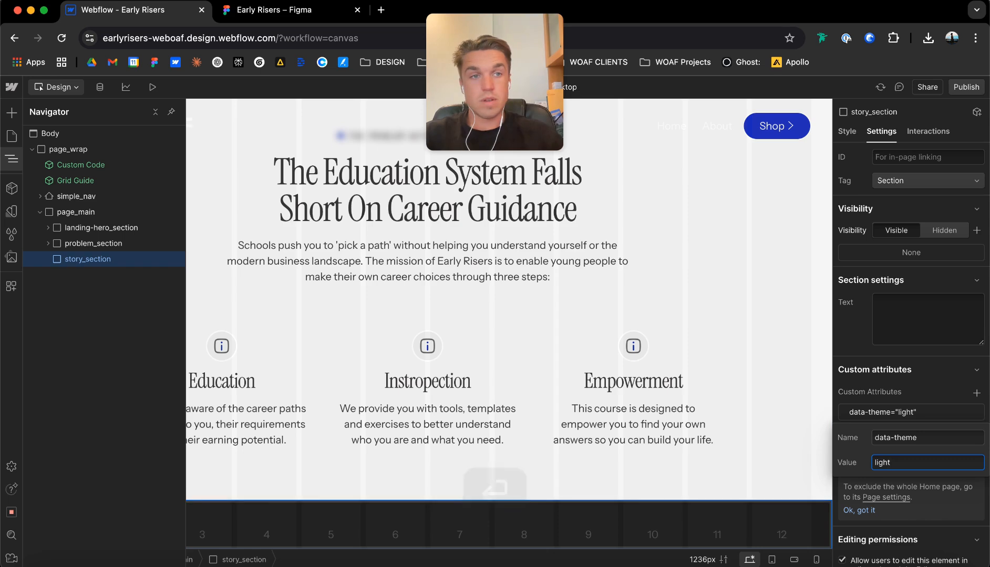
Set the background color of story_section to the theme variable bg-1.
left_click(846, 131)
scroll(911, 368, "down", 7)
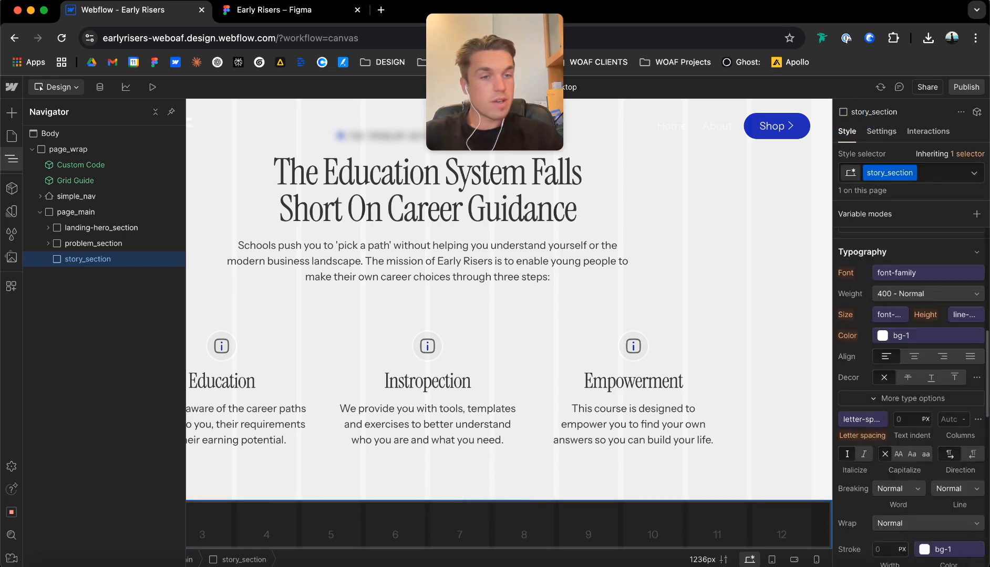
scroll(911, 368, "down", 6)
left_click(874, 360)
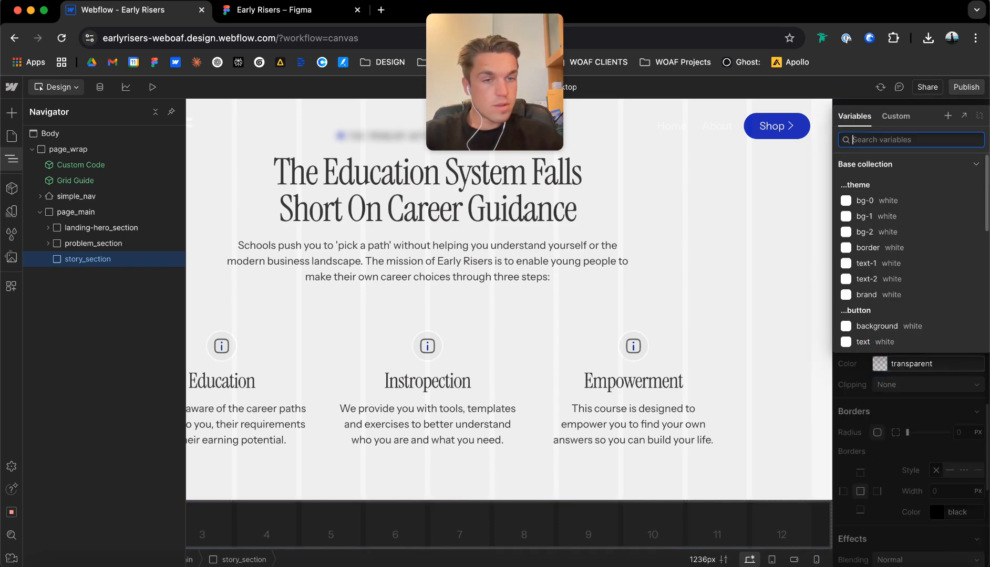
left_click(872, 216)
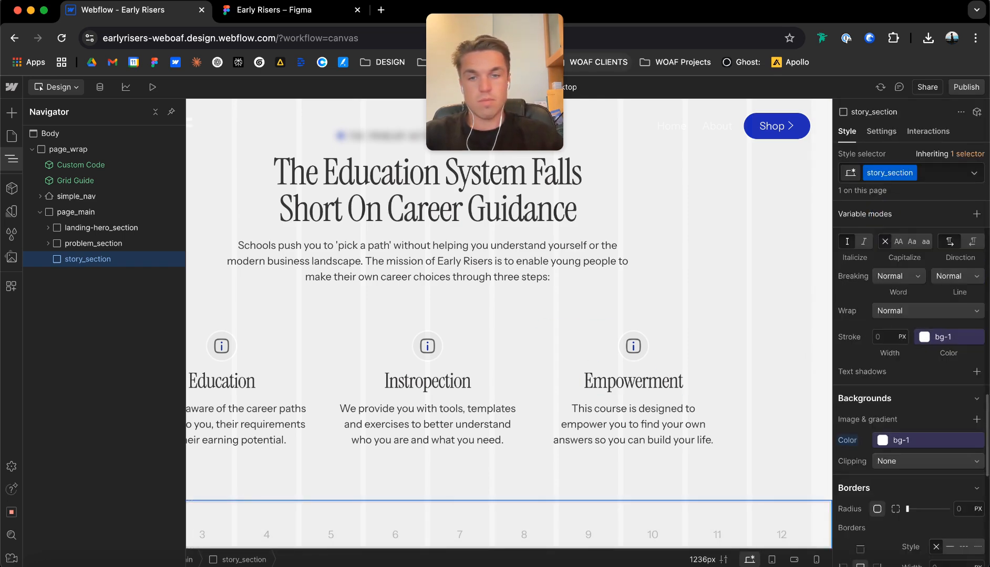
Add a div block inside story_section with the classes story_contain and u-container.
key("super+e")
type("div")
key("Return")
key("super+Return")
type("story_content")
key("Return")
key("super+Return")
type("u-")
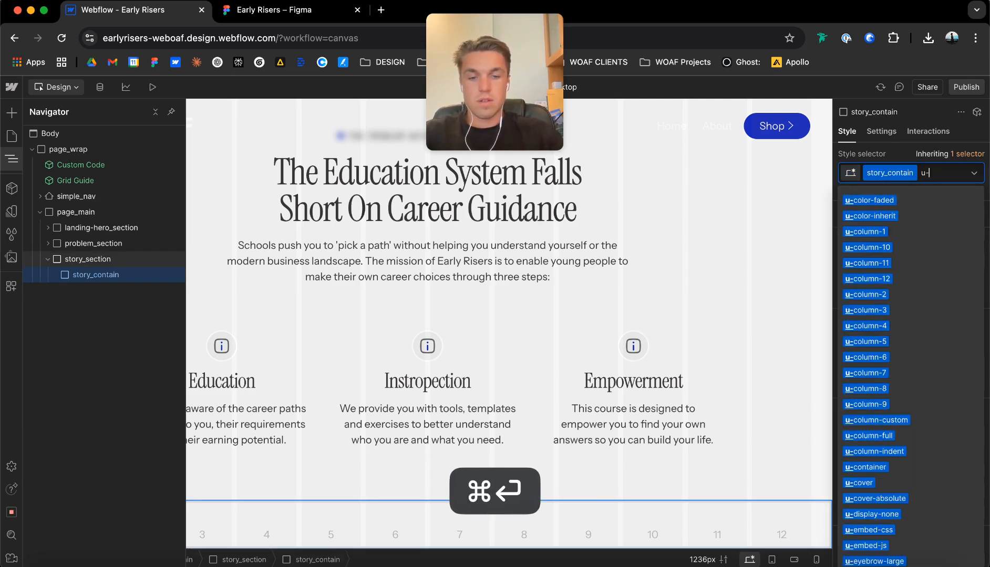
type("container")
key("Return")
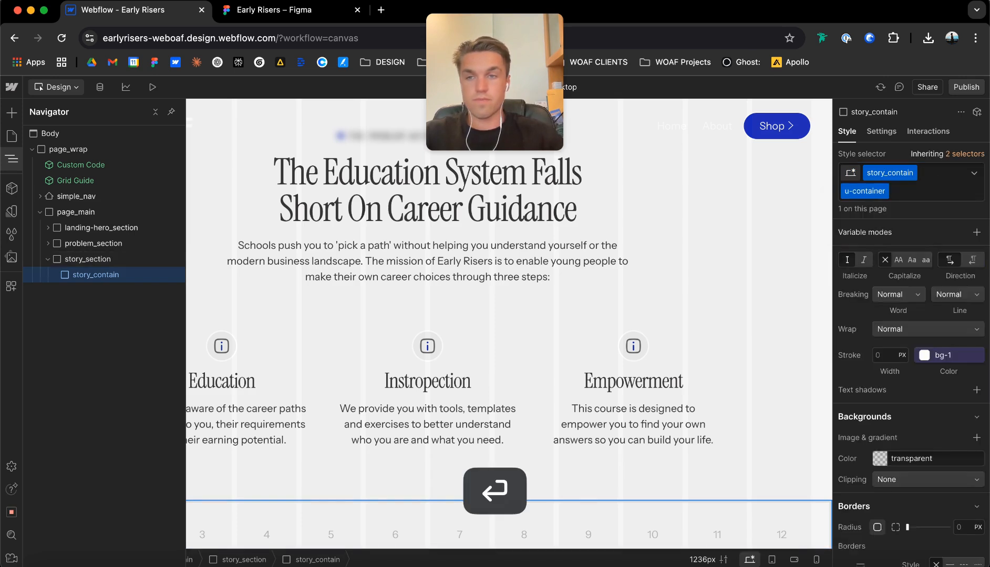
Add a div block inside story_contain with the class story_wrap.
scroll(427, 367, "down", 2)
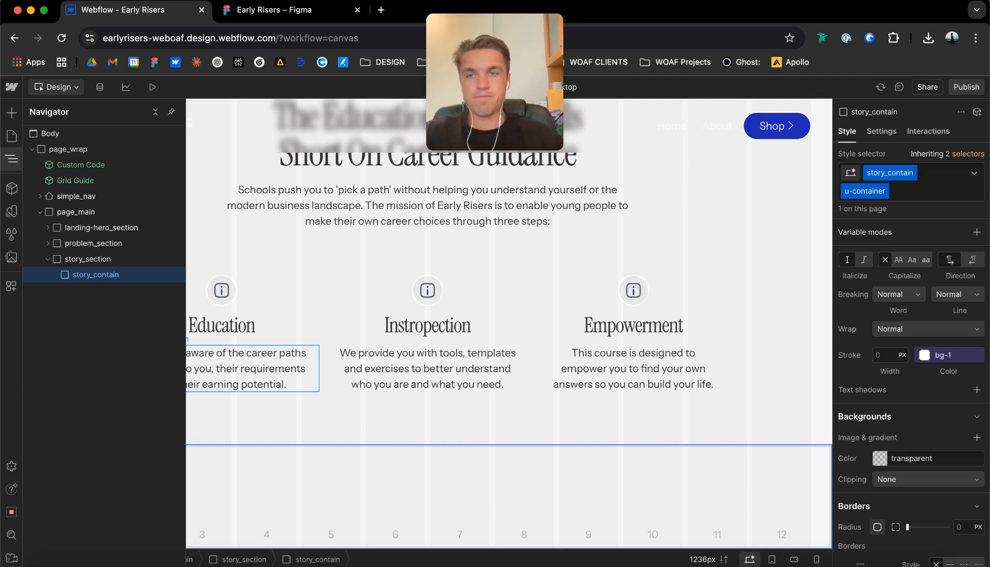
key("super+e")
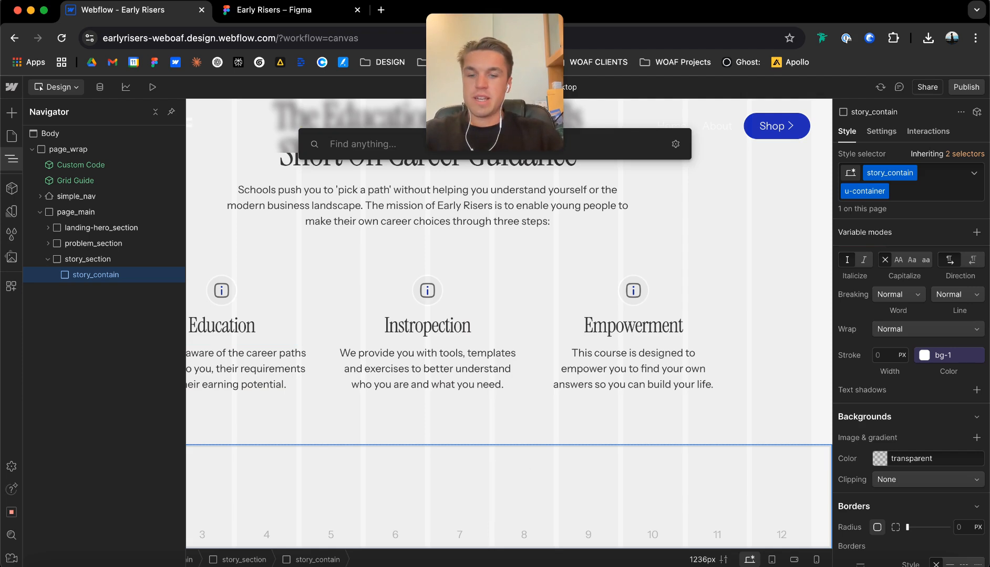
type("div")
key("Return")
key("super+Return")
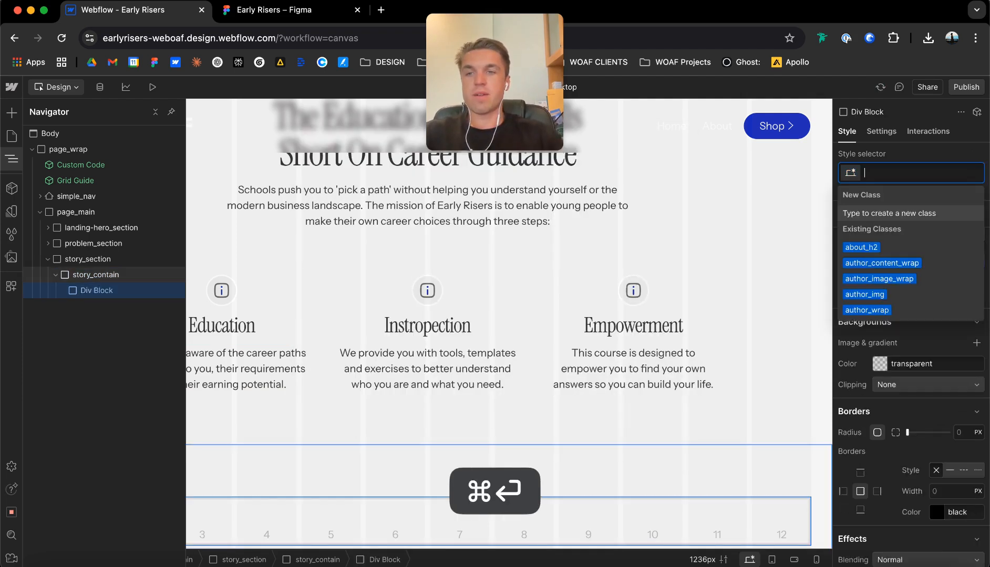
type("story_wrap")
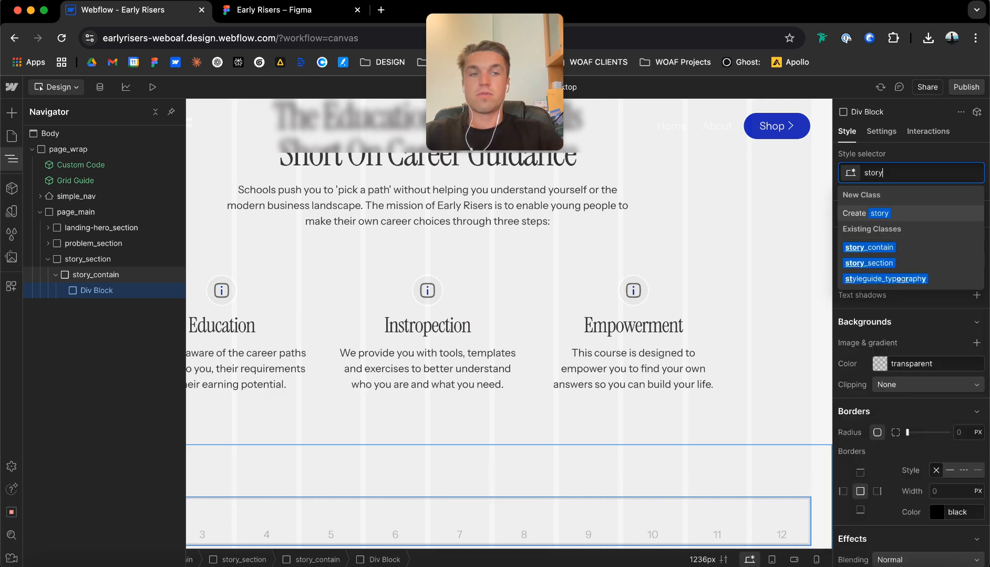
key("Return")
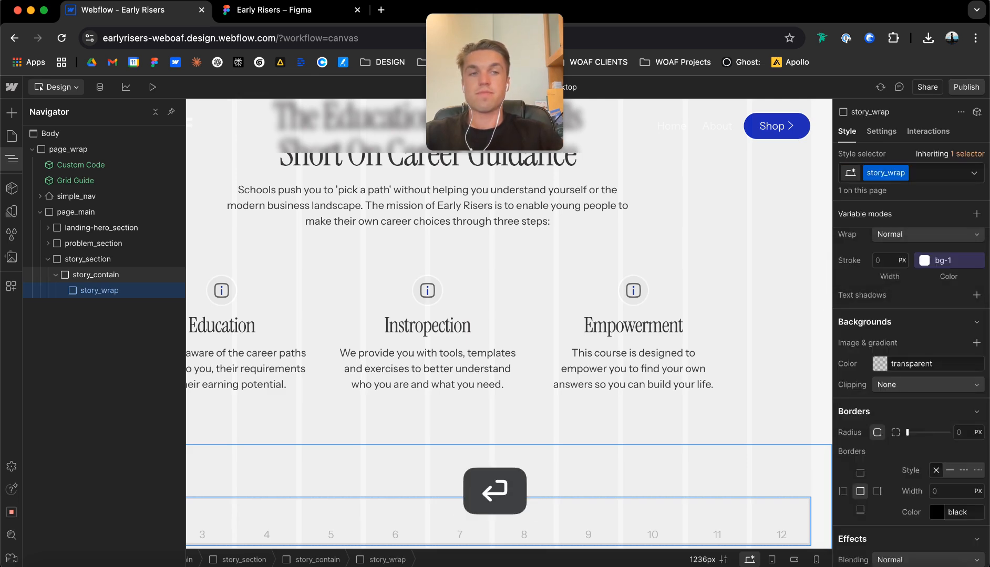
Set story_wrap to a grid layout with 2 columns and 1 row.
scroll(911, 398, "up", 10)
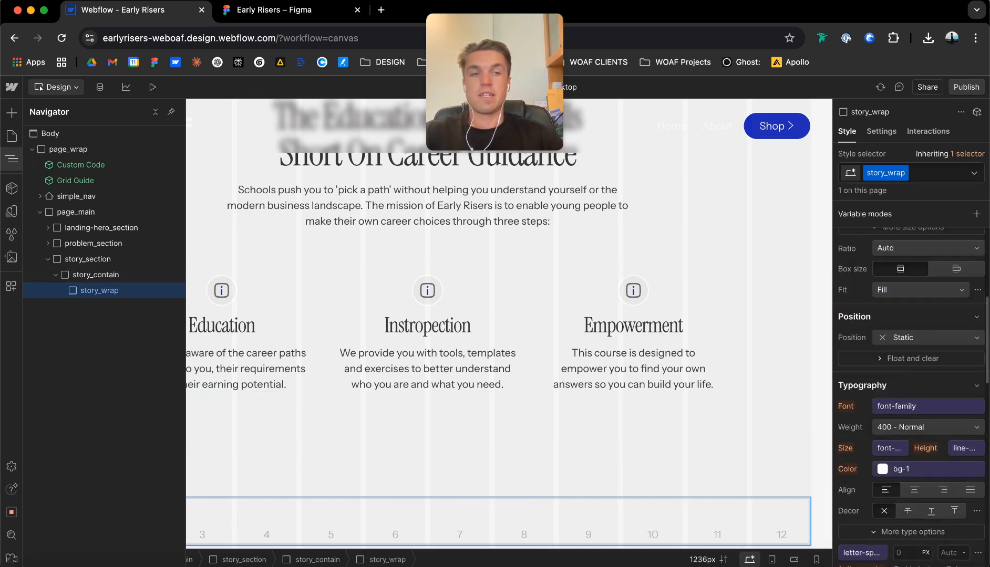
left_click(268, 13)
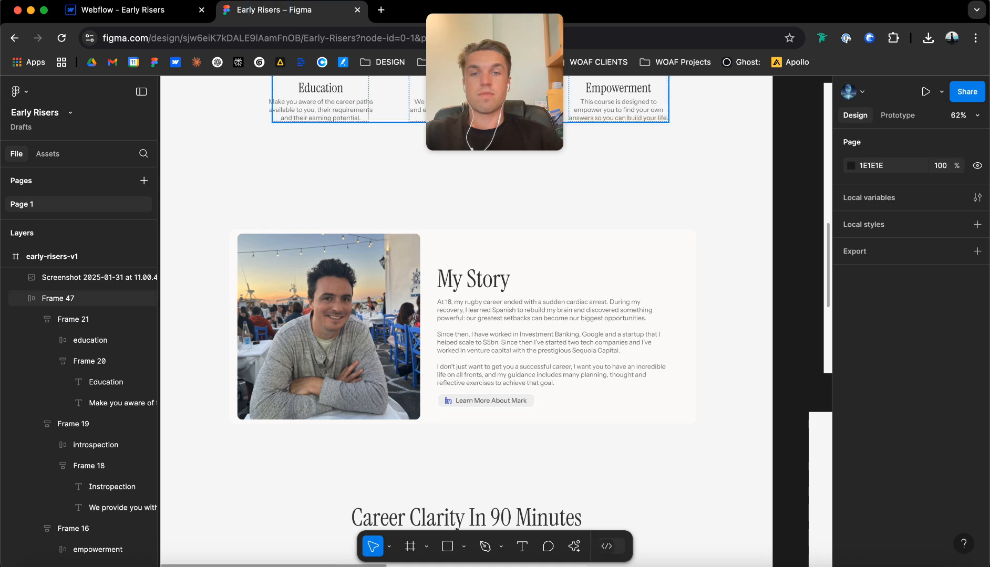
left_click(123, 11)
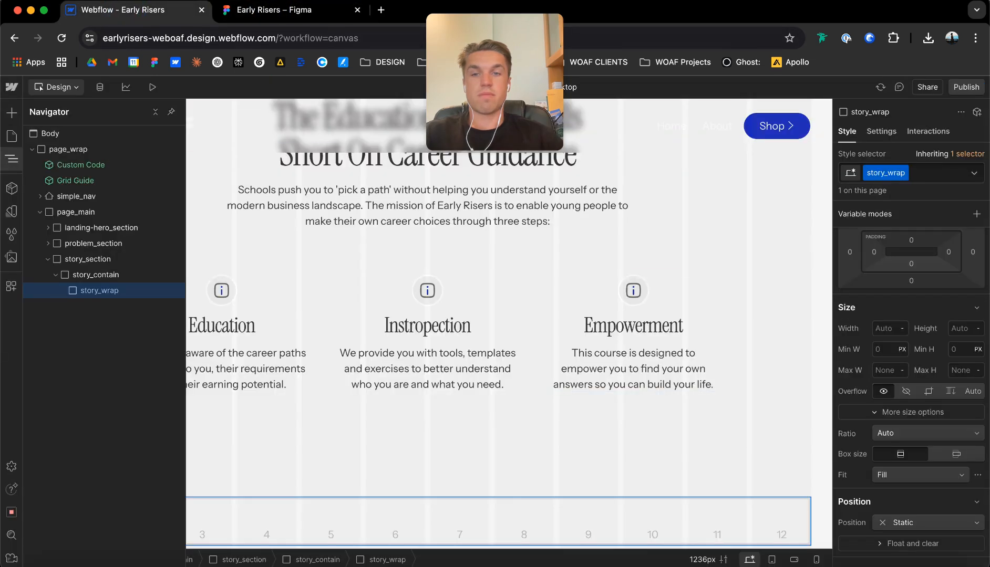
scroll(911, 315, "up", 2)
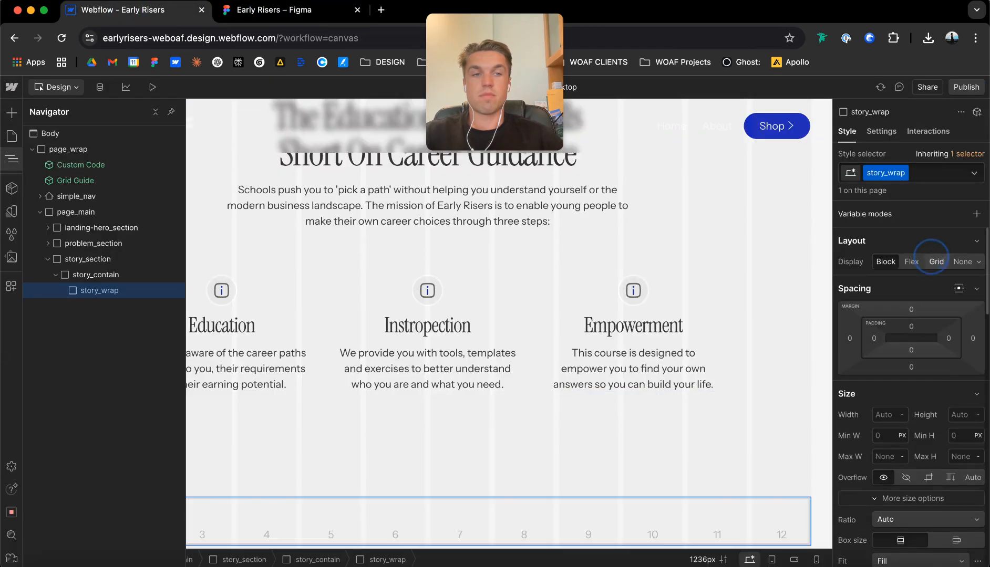
left_click(934, 260)
left_click(961, 287)
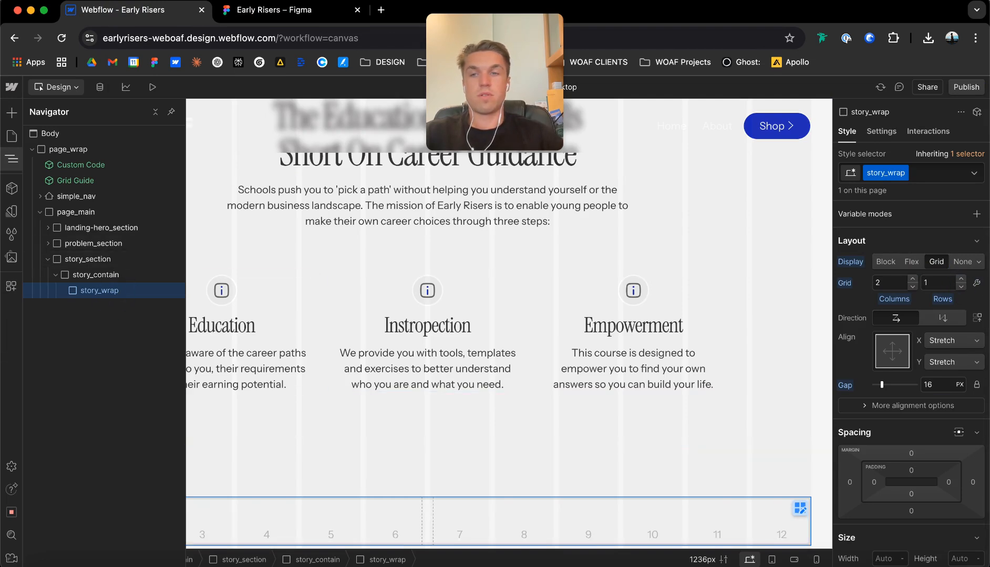
Add a div block inside story_wrap with the class story_img_wrap.
key("super+e")
type("div")
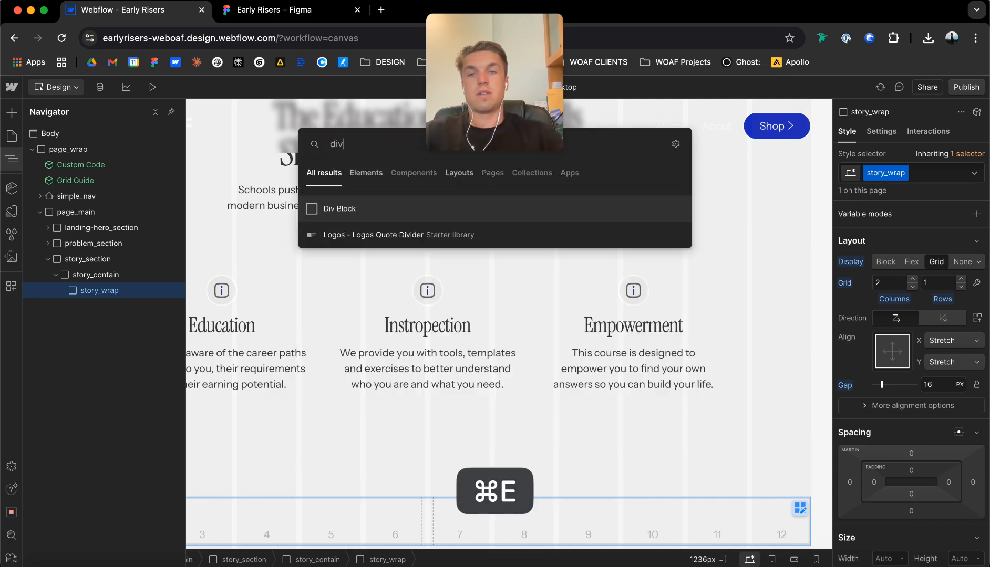
key("BackSpace")
key("BackSpace")
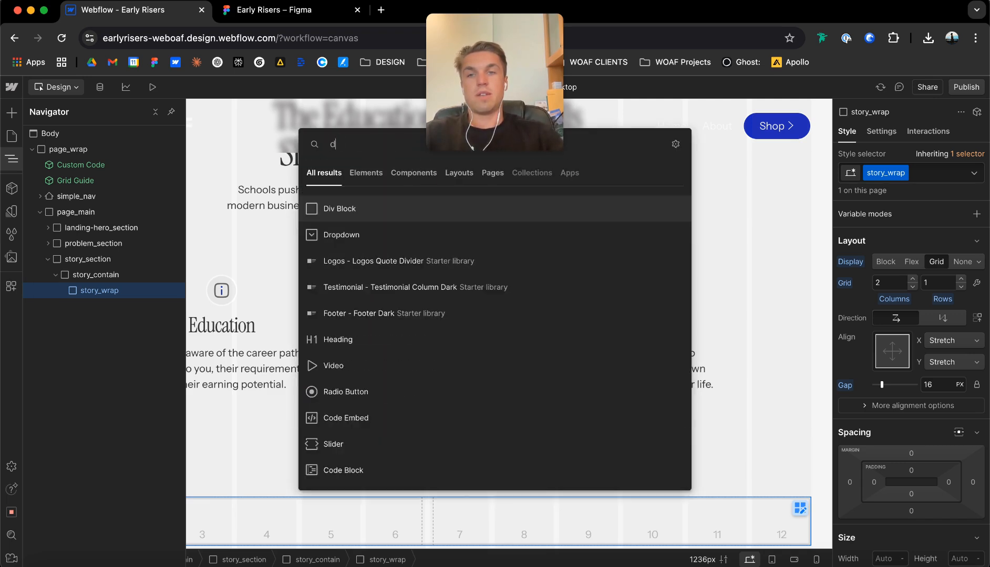
key("Return")
key("super+Return")
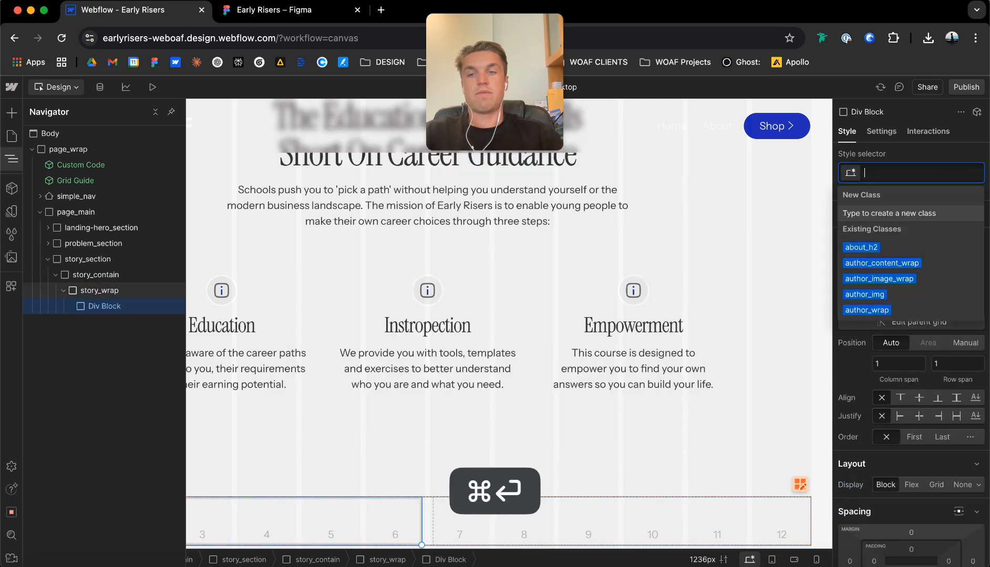
type("story_i")
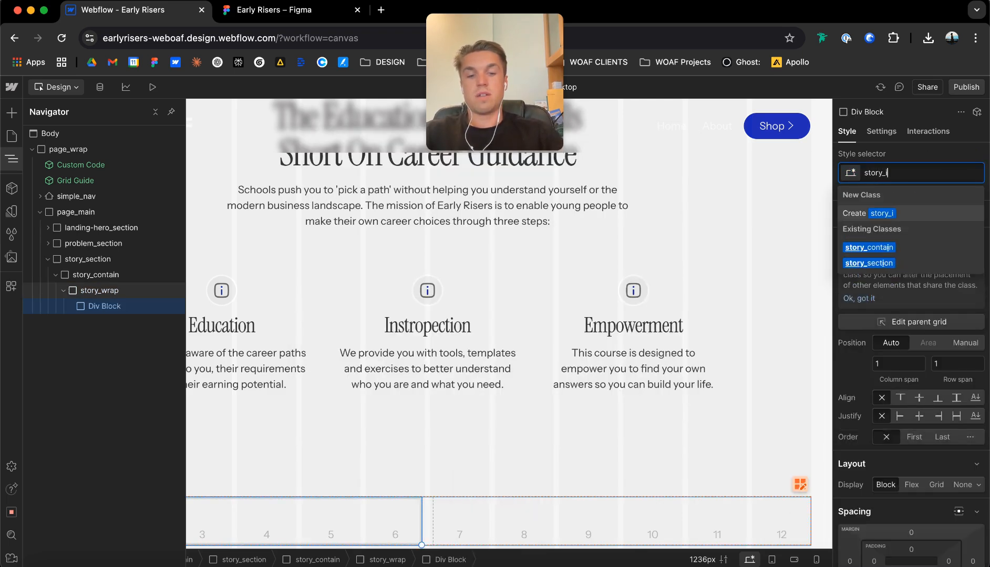
type("mg_wrap")
key("Return")
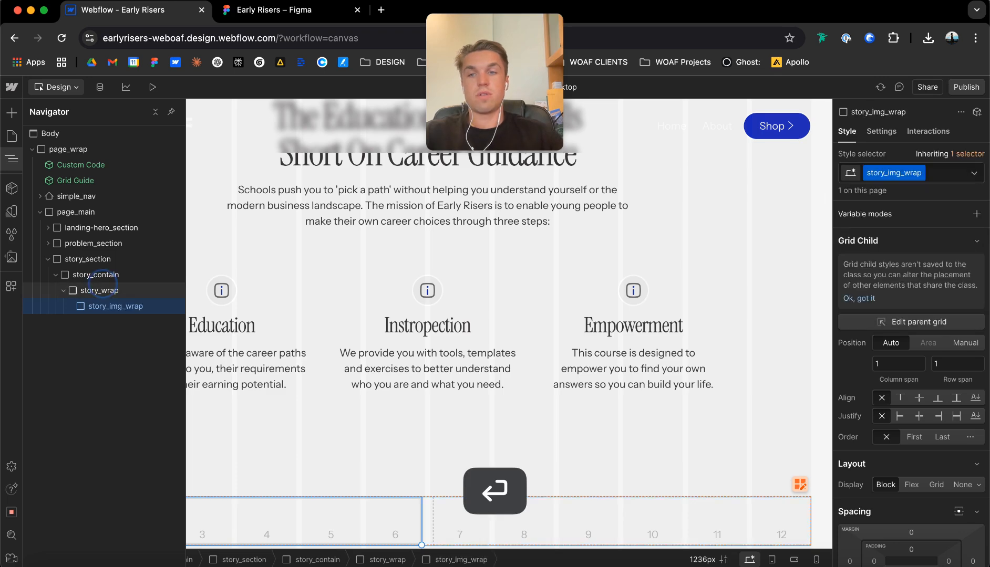
Add a second div block inside story_wrap with the class story_content_wrap.
key("Escape")
key("super+e")
type("div")
key("Return")
key("super+Return")
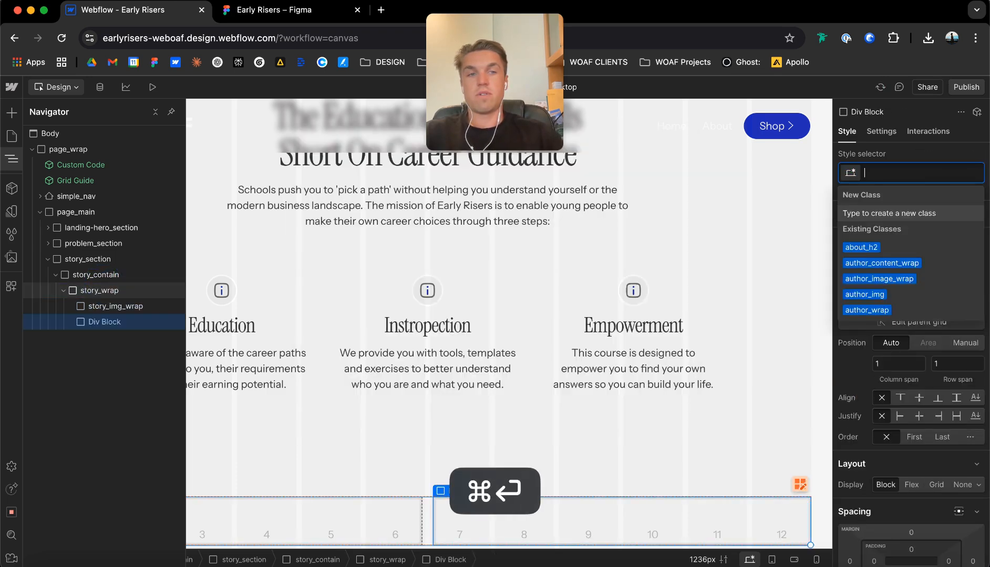
type("story_content_wrap")
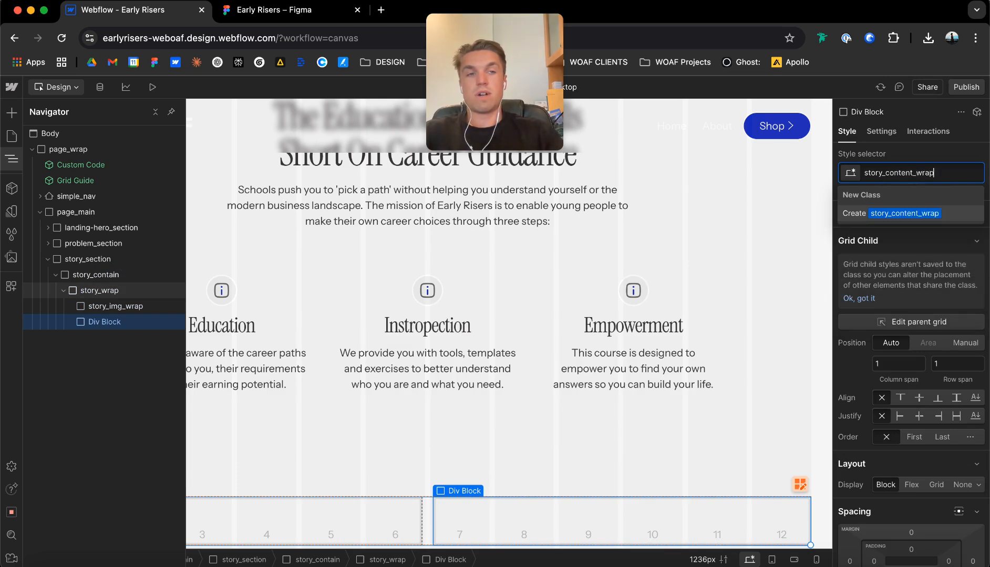
key("Return")
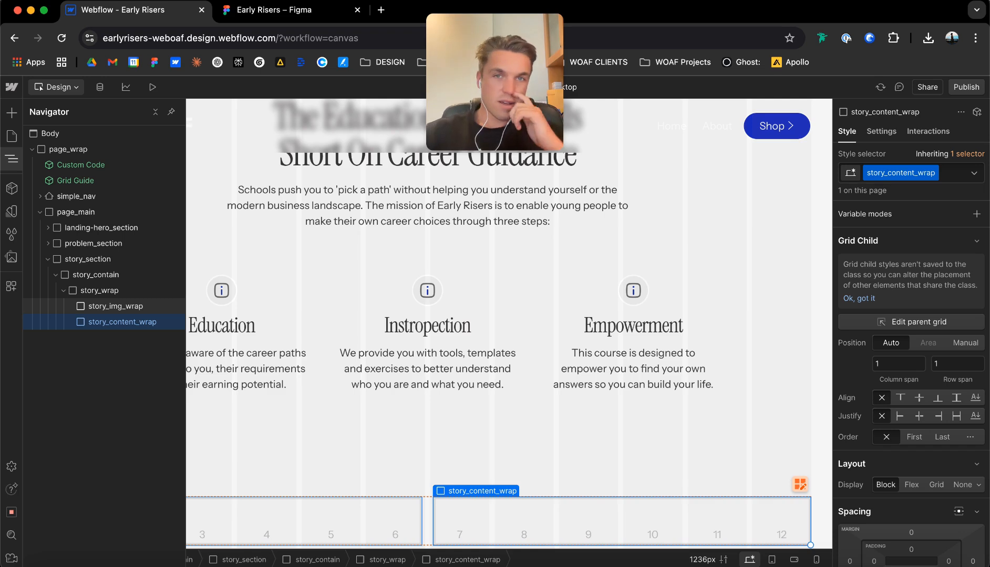
Add an image element inside story_img_wrap.
left_click(139, 306)
key("super+e")
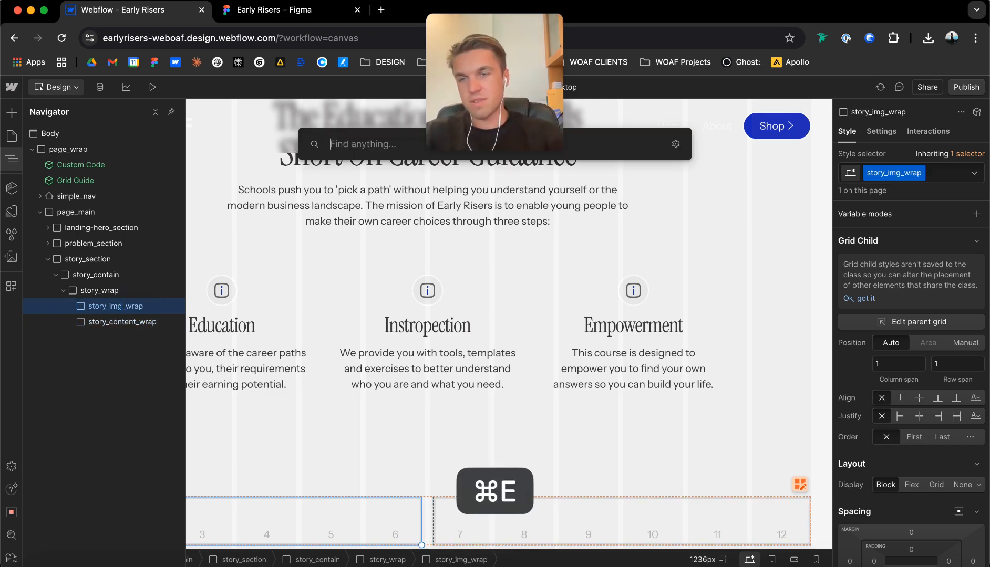
type("image")
key("Return")
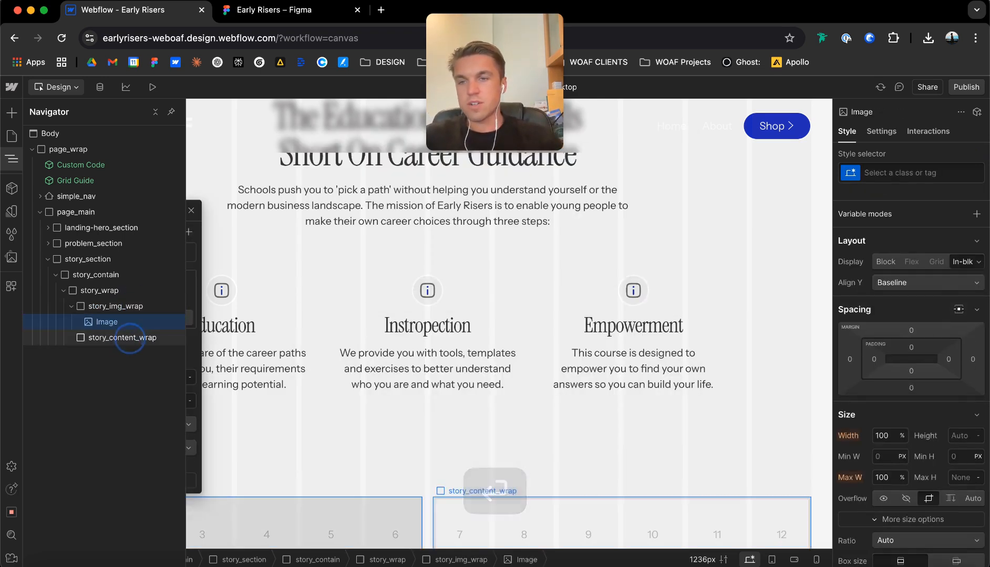
Add an H2 heading and a paragraph inside story_content_wrap.
left_click(128, 338)
key("super+e")
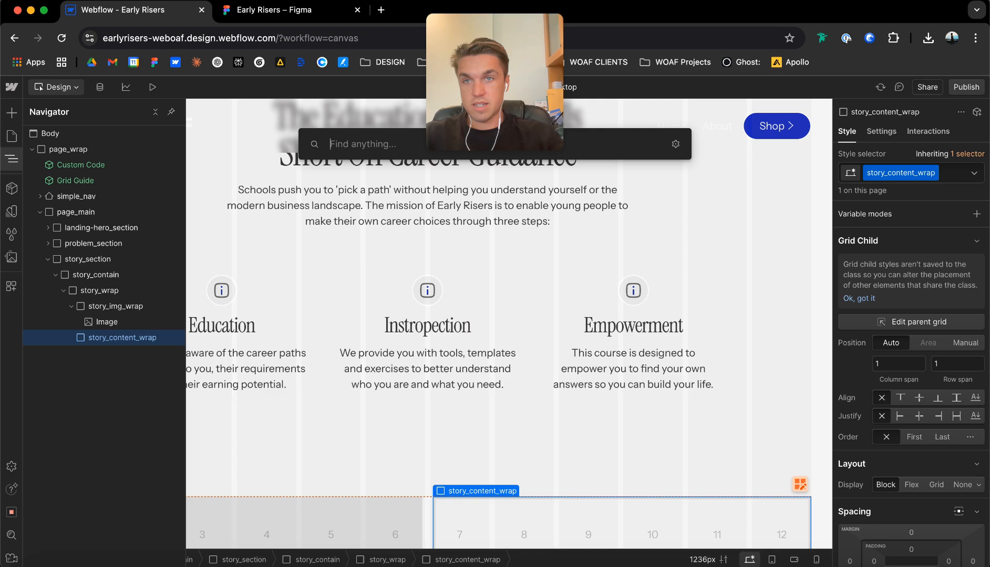
type("h2")
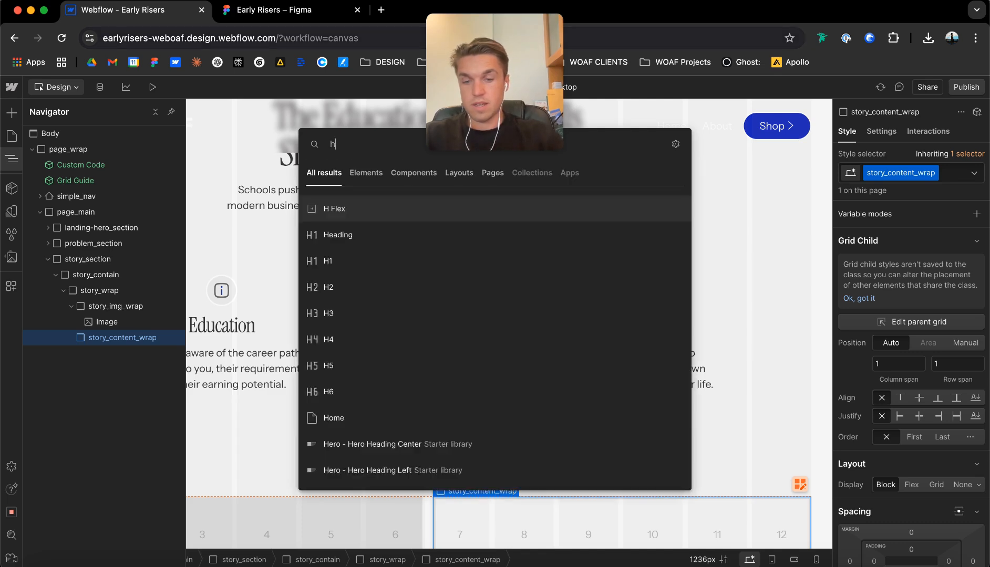
key("Return")
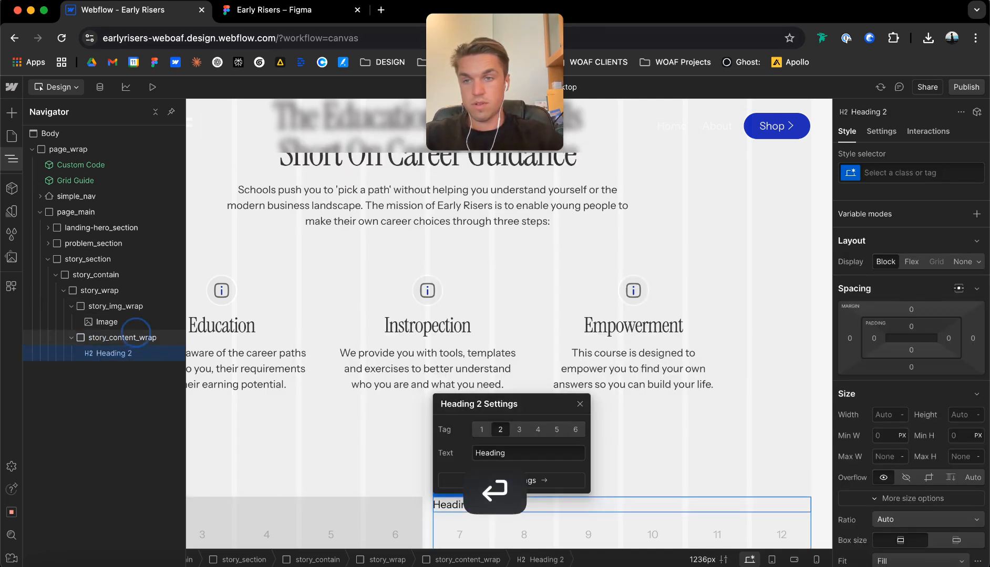
key("super+e")
type("par")
key("Return")
left_click(122, 338)
key("super+e")
type("link")
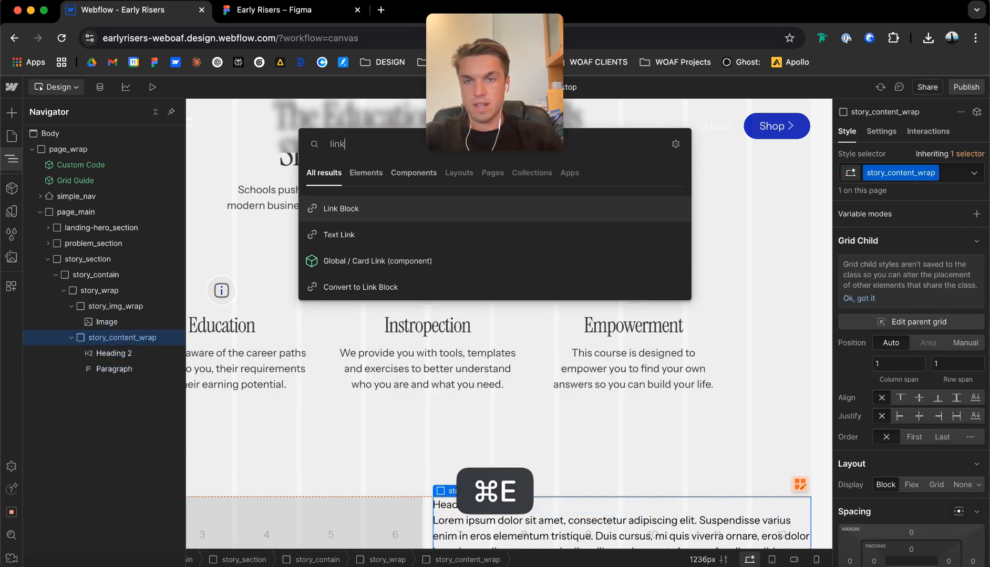
key("Down")
key("Down")
key("Down")
key("Up")
key("Up")
key("Up")
key("Down")
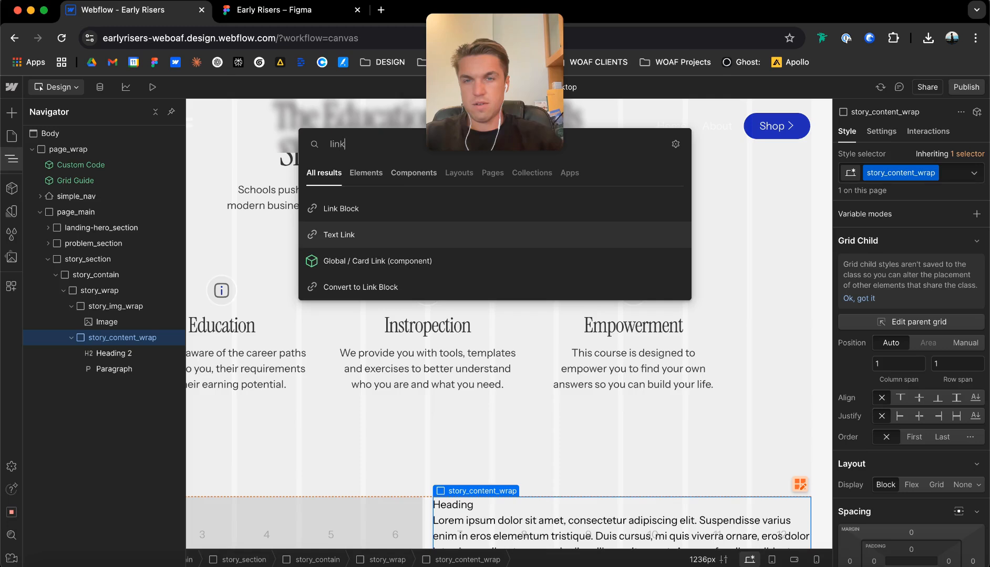
key("Down")
key("Escape")
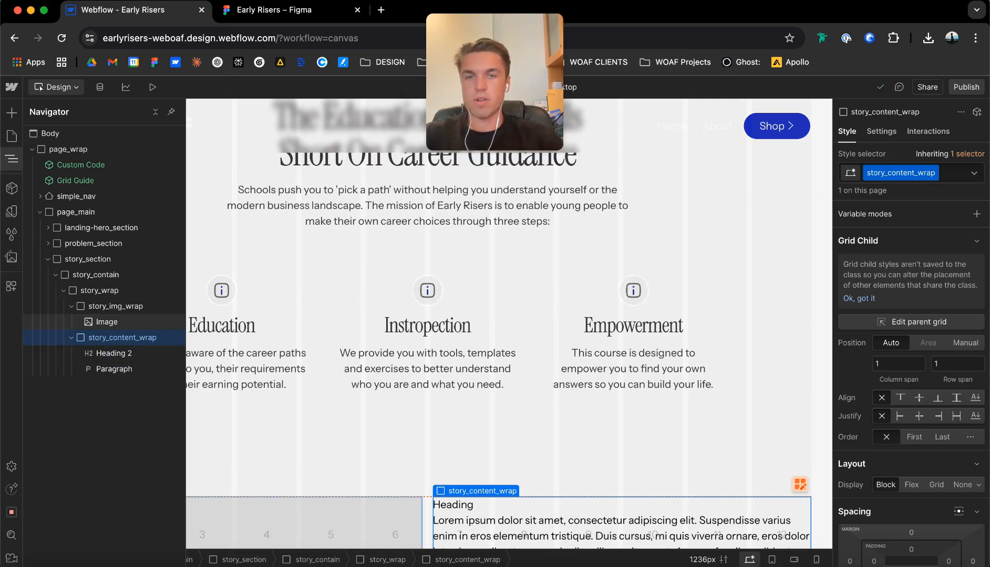
Select the placeholder image in story_img_wrap and open the site's assets.
scroll(427, 326, "down", 3)
scroll(466, 315, "down", 5)
scroll(466, 315, "up", 1)
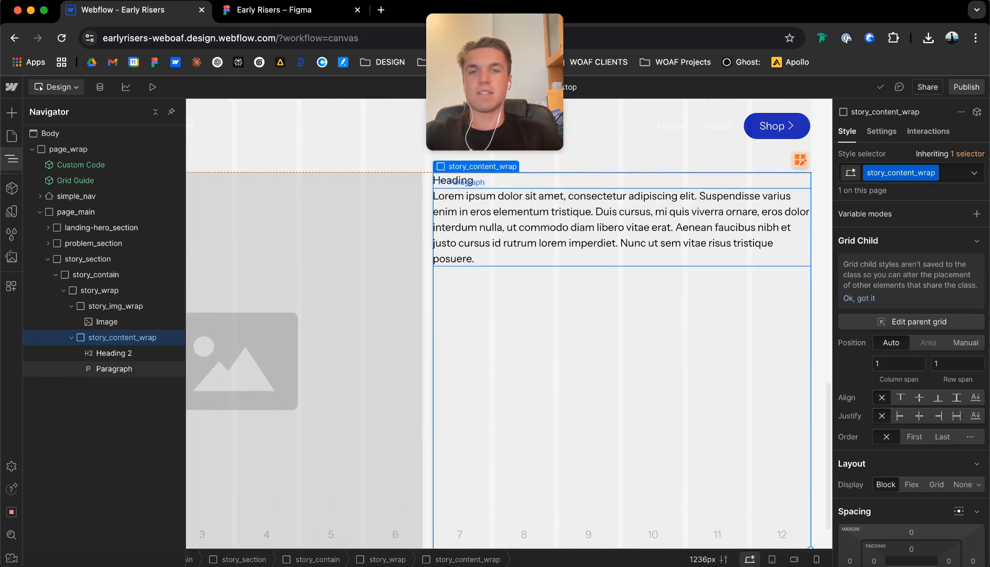
left_click(466, 180)
left_click(399, 220)
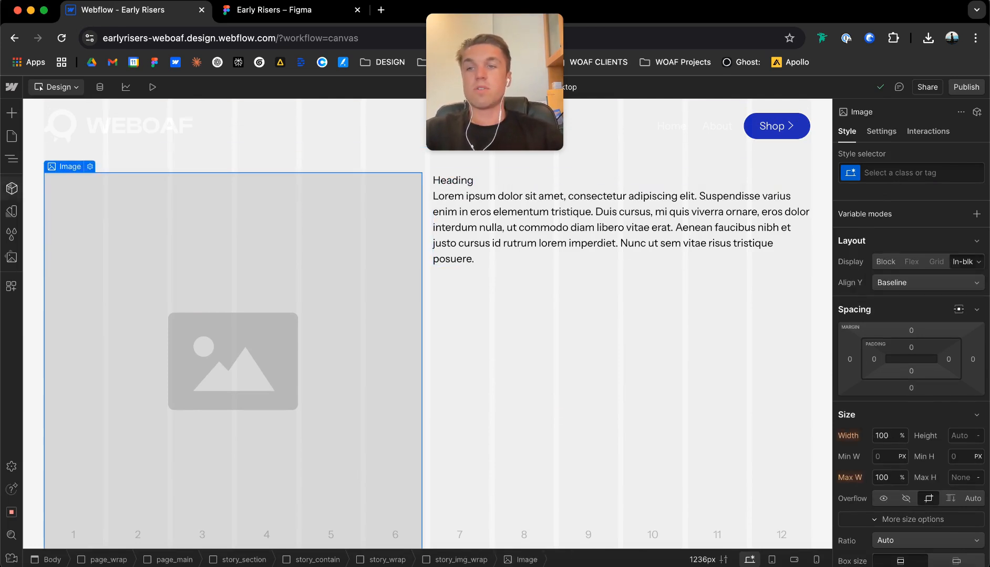
left_click(11, 258)
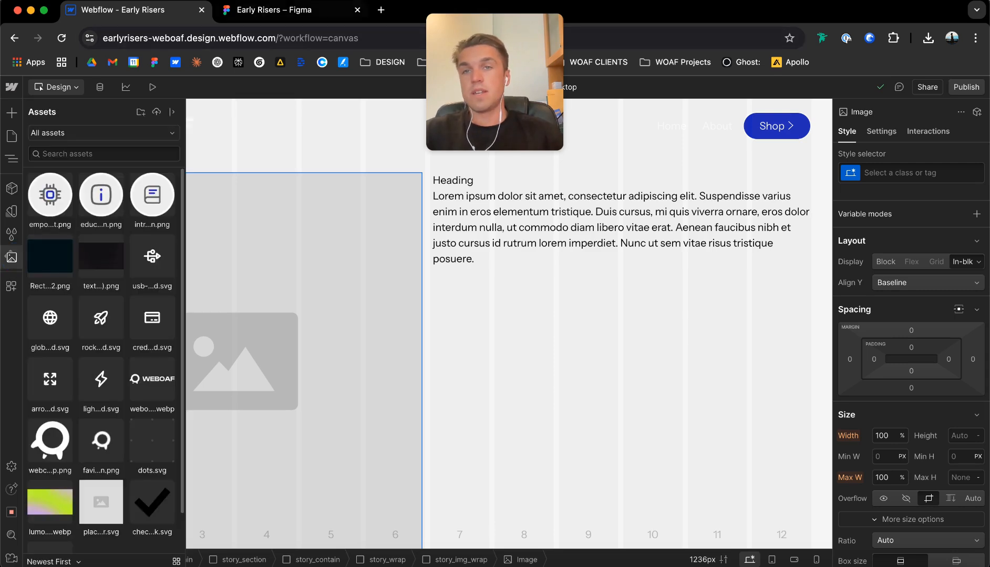
Switch to Figma and set the corner radius of the My Story portrait image to 0.
key("ctrl+Tab")
left_click(305, 284)
scroll(305, 283, "down", 3)
left_click(933, 351)
type("0")
key("Return")
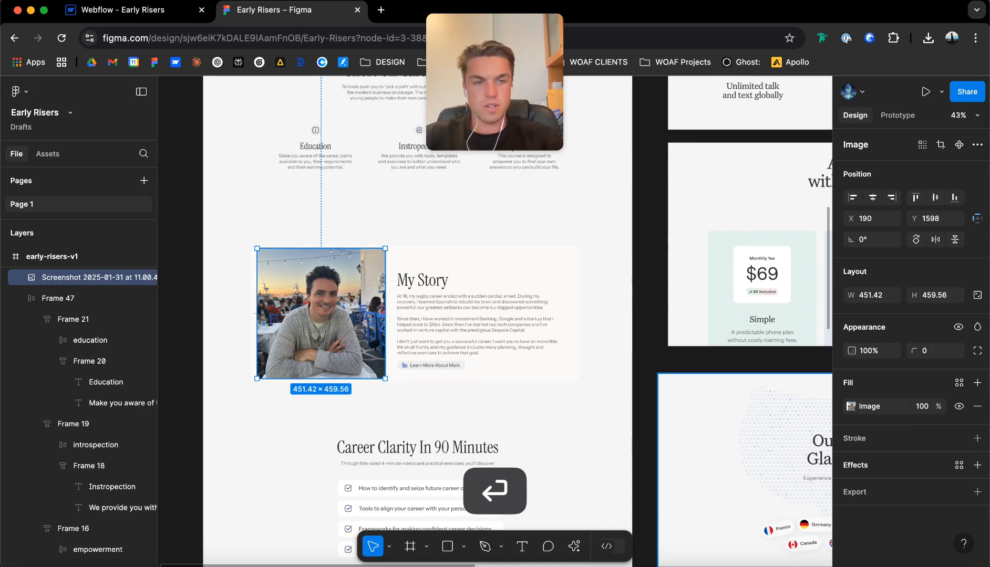
Rename the portrait layer with the person's full name followed by -headshot and export it as a 1x PNG.
left_click(977, 492)
scroll(914, 420, "down", 1)
double_click(150, 278)
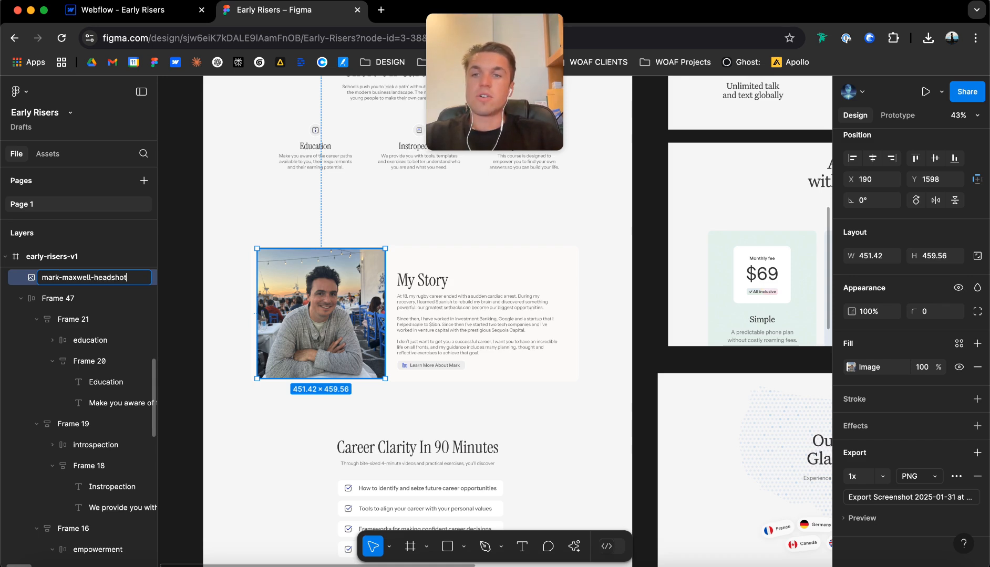
scroll(82, 412, "up", 3)
key("Return")
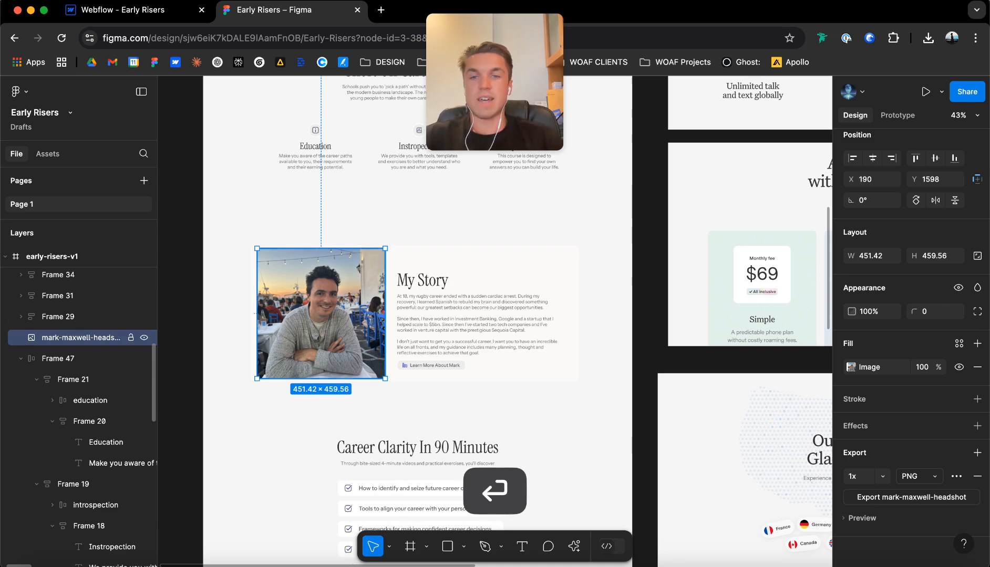
left_click(911, 497)
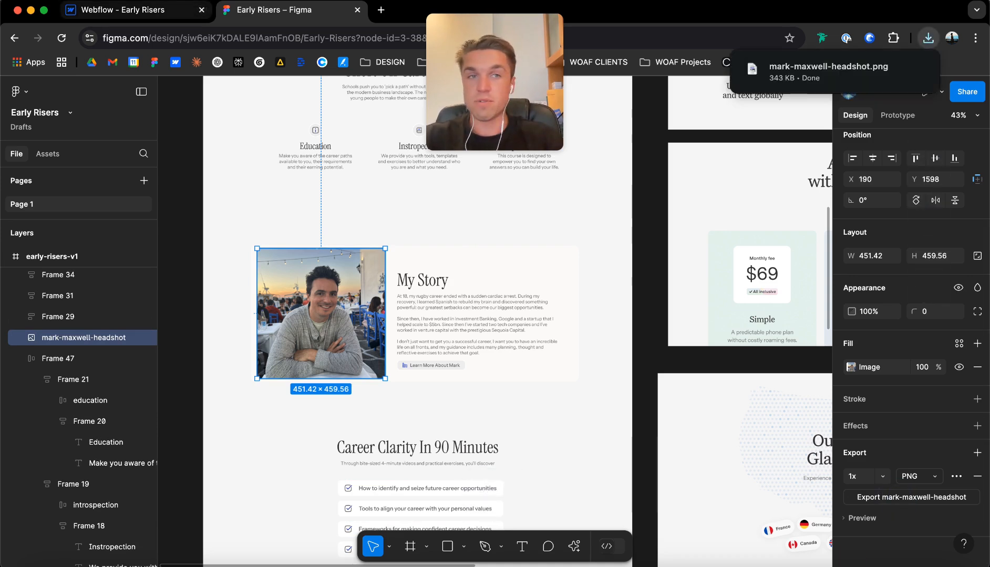
Switch to Webflow and upload the exported headshot PNG to the site's assets.
left_click(128, 10)
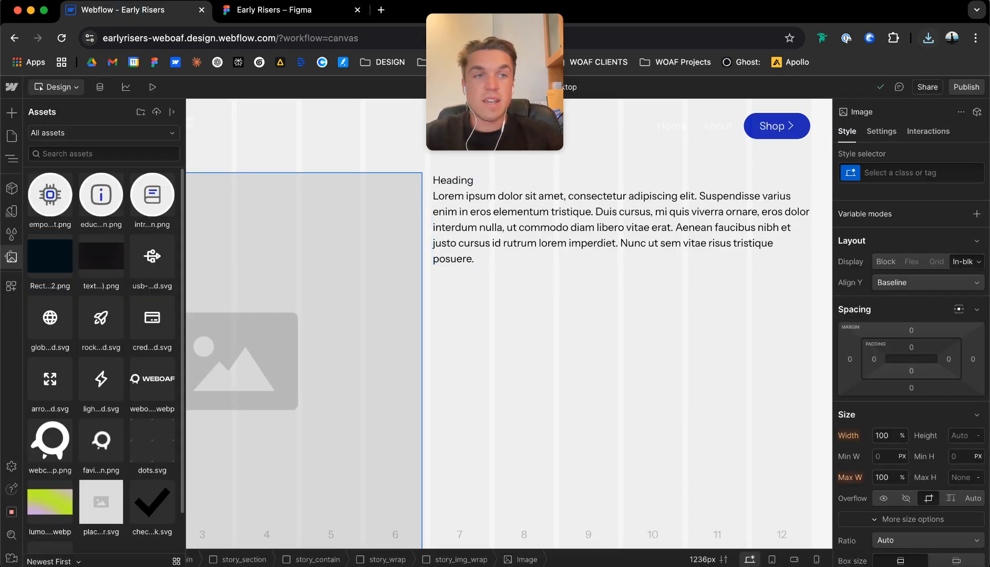
left_click(928, 38)
left_click_drag(778, 98, 103, 197)
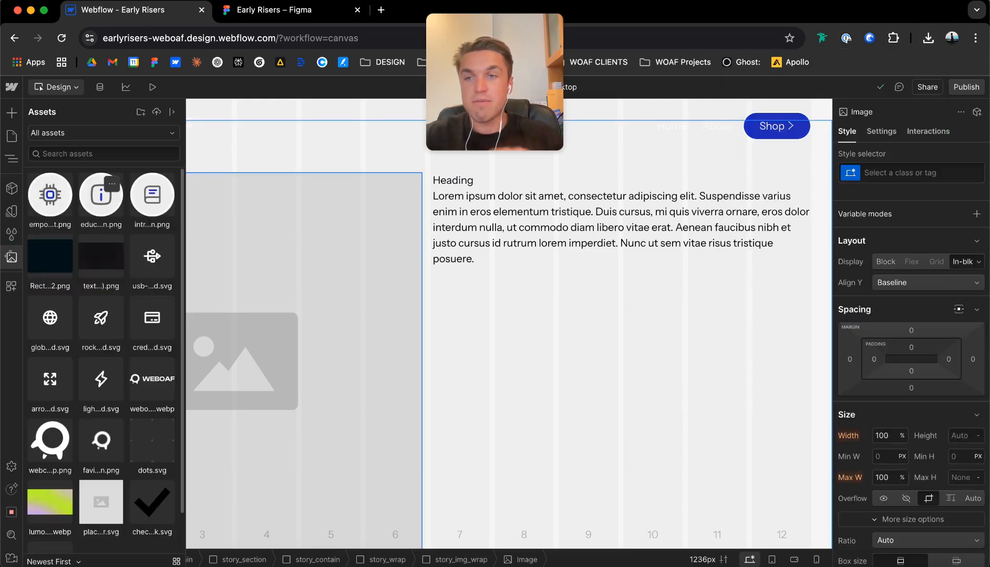
Replace the placeholder image in story_img_wrap with the uploaded headshot.
left_click(295, 238)
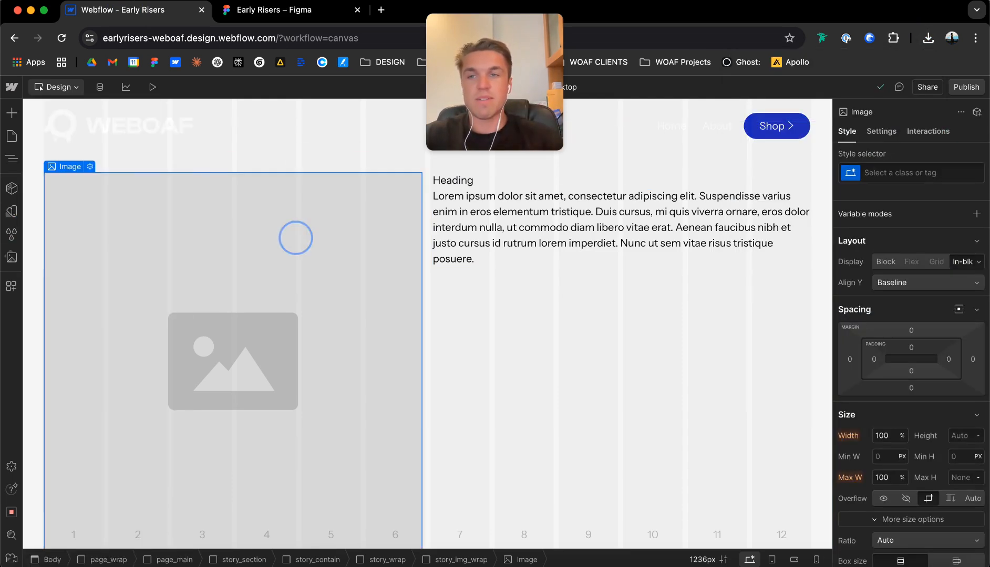
left_click(90, 166)
left_click(139, 316)
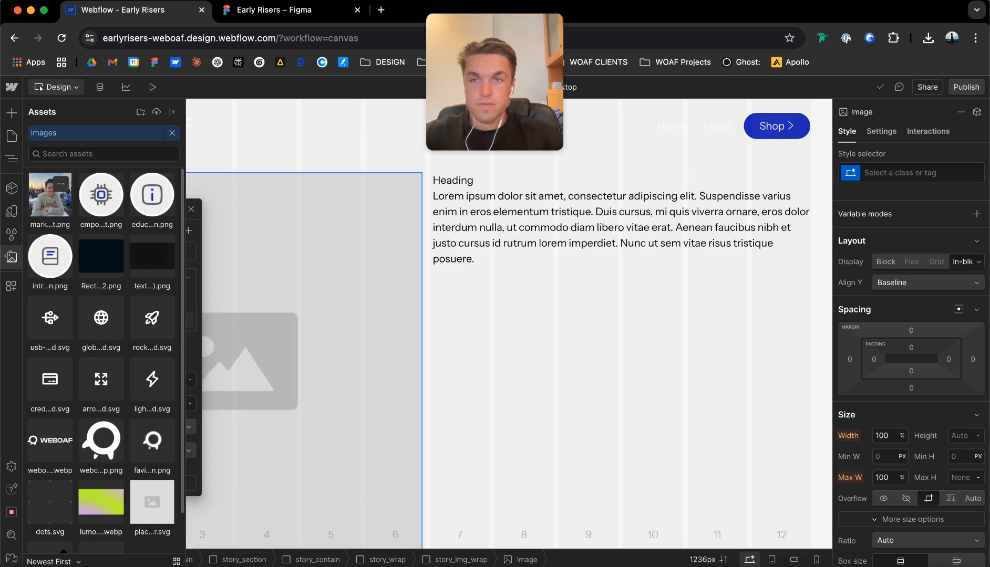
left_click(36, 207)
Give the headshot image the class story_image.
left_click(265, 231)
key("super+Return")
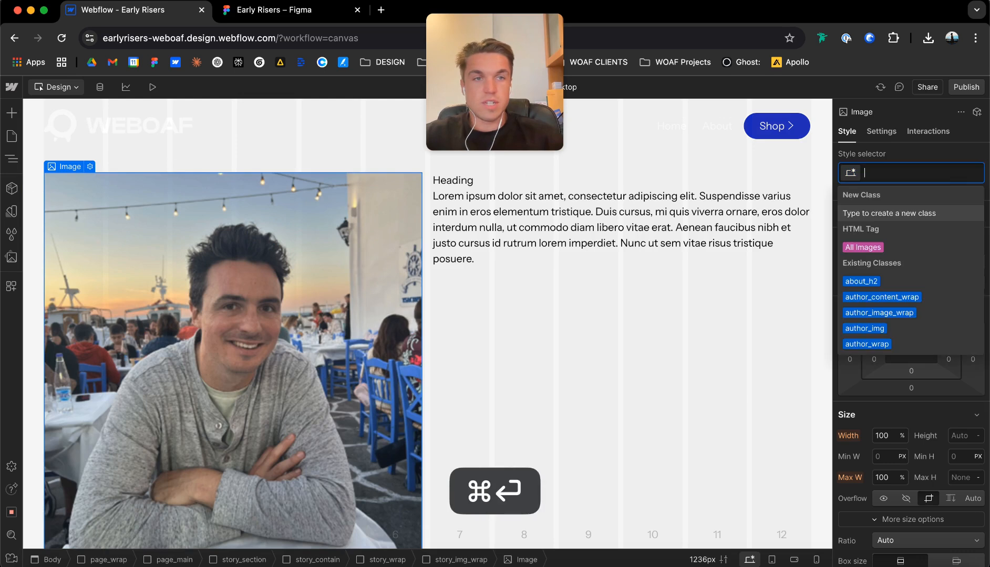
type("story")
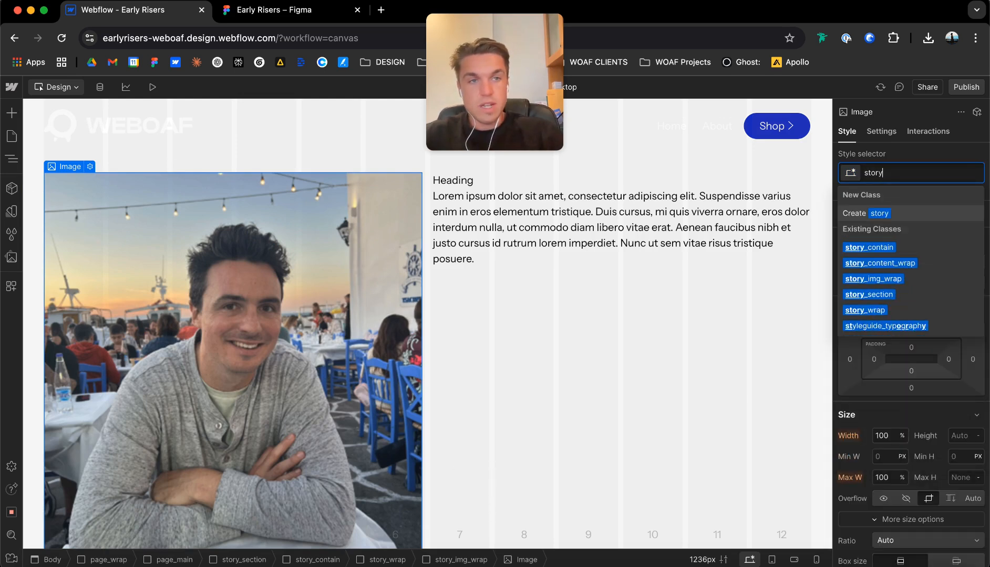
type("_image")
key("Return")
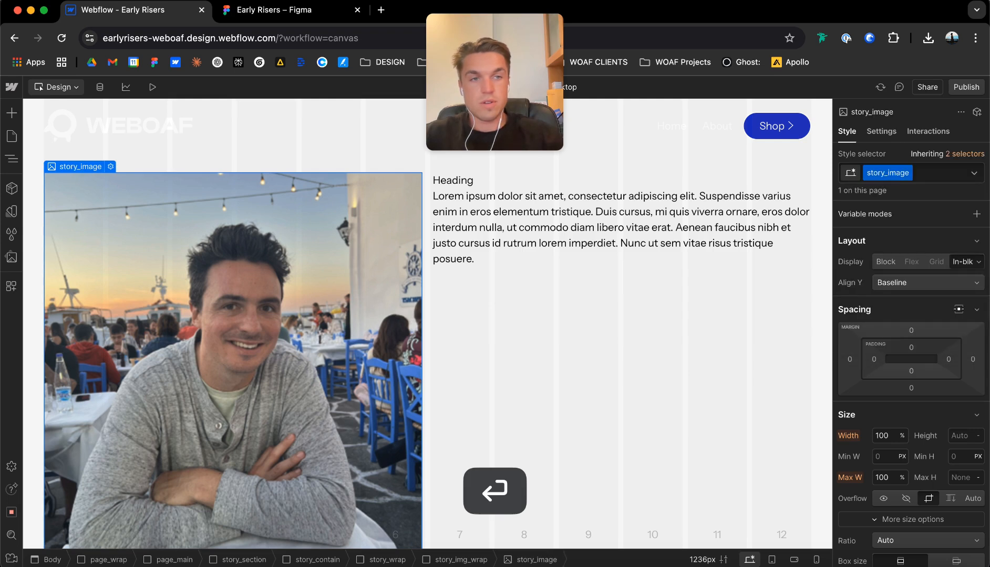
Set the aspect ratio of the story_image headshot to Square (1:1).
scroll(911, 398, "down", 4)
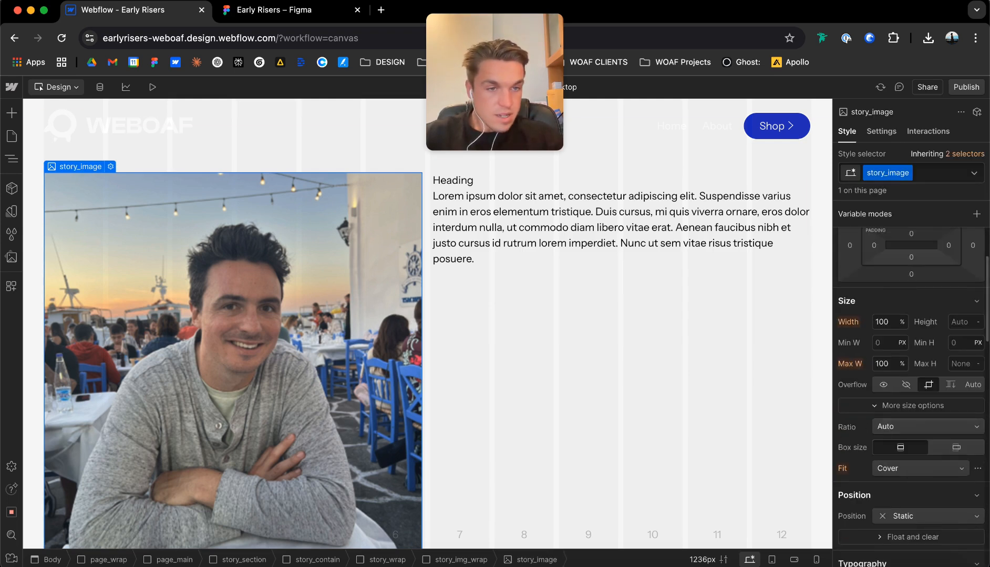
left_click(927, 426)
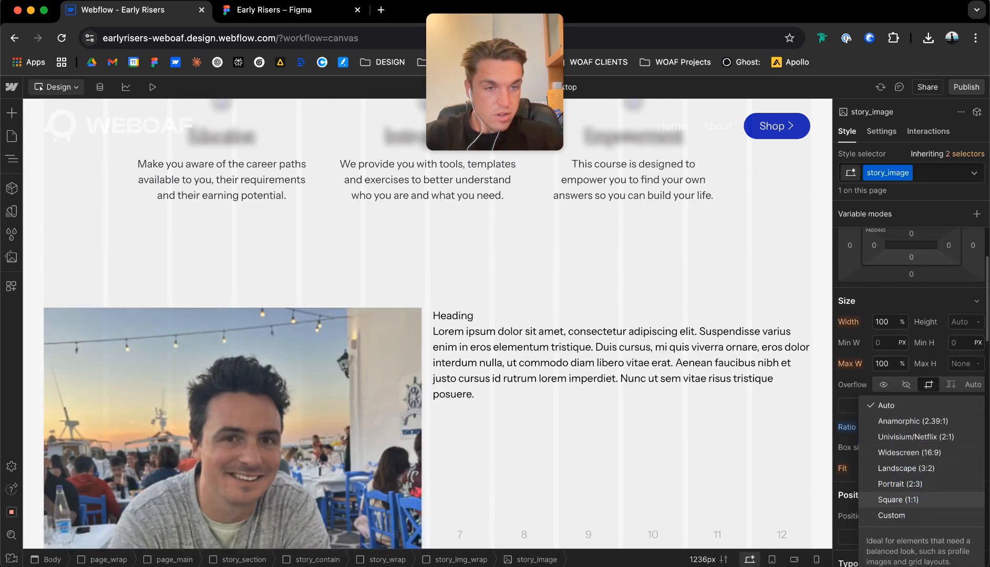
left_click(904, 495)
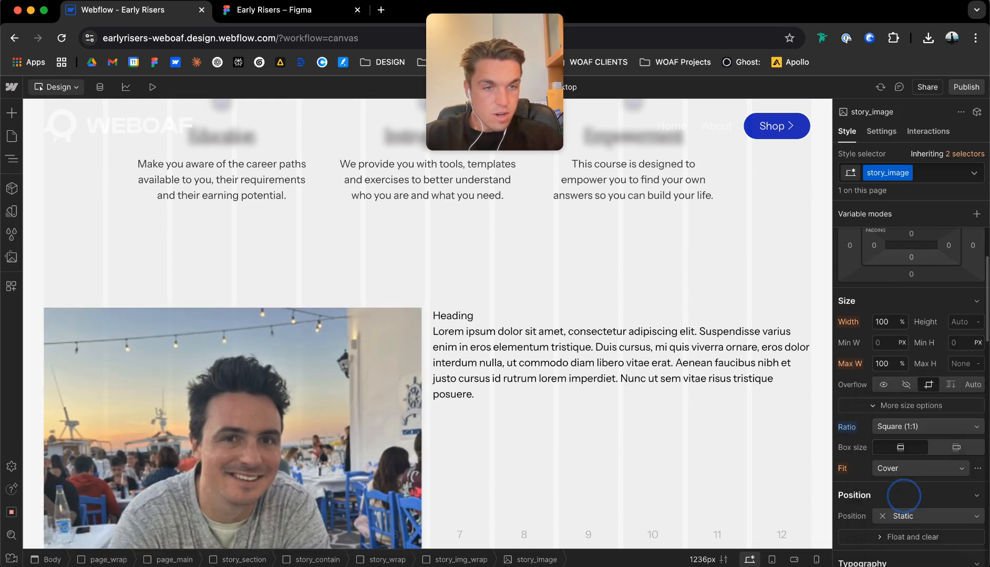
Set the corner radius of the story_image headshot to 16 px.
scroll(909, 473, "down", 2)
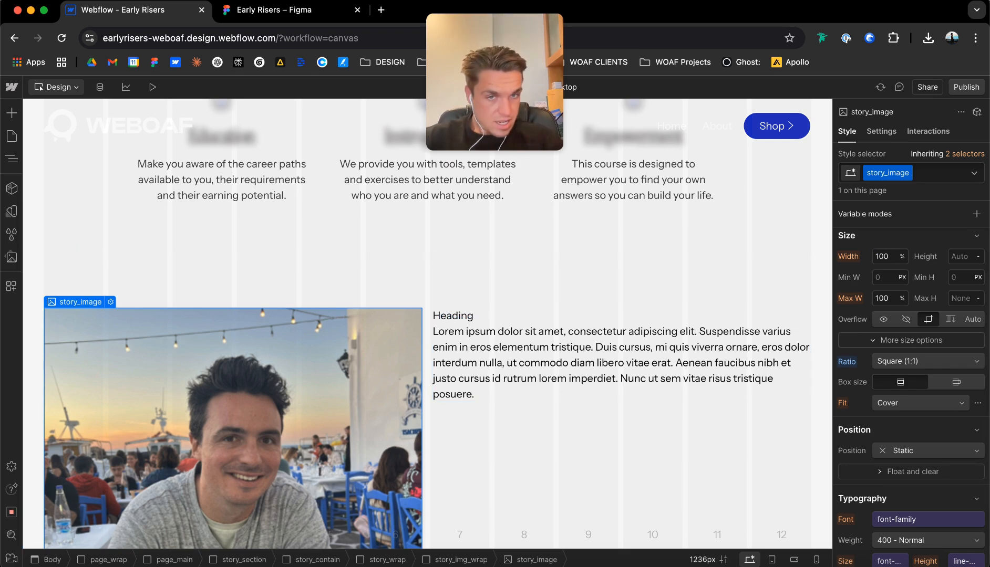
scroll(908, 368, "down", 8)
scroll(909, 395, "down", 2)
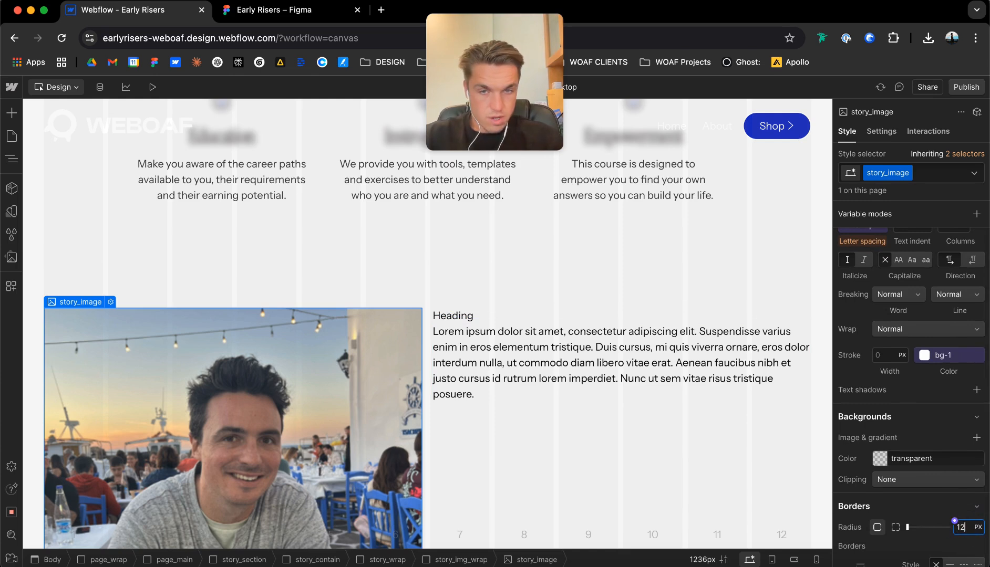
key("Return")
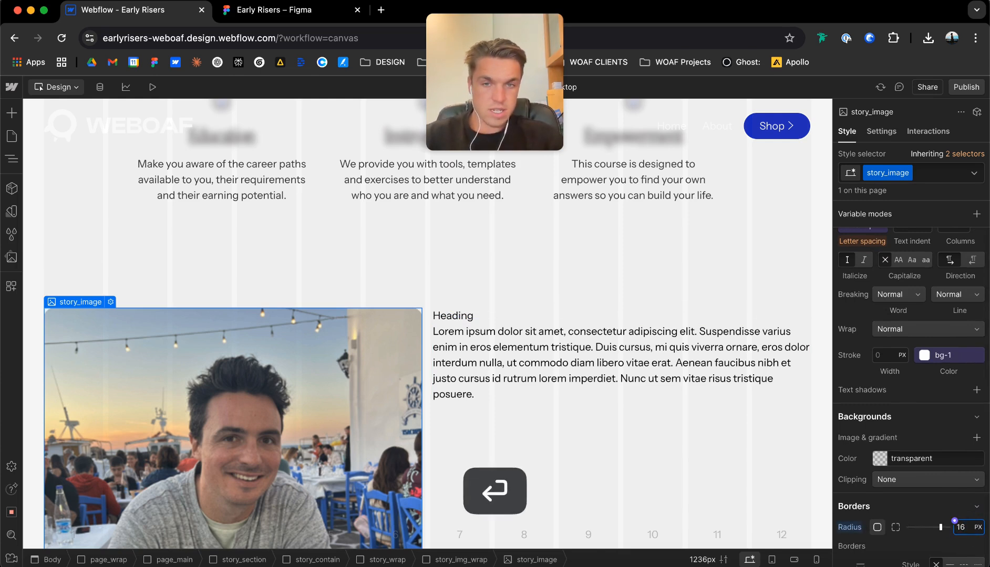
Set the top padding of the story_wrap grid to 24 px.
left_click(425, 315)
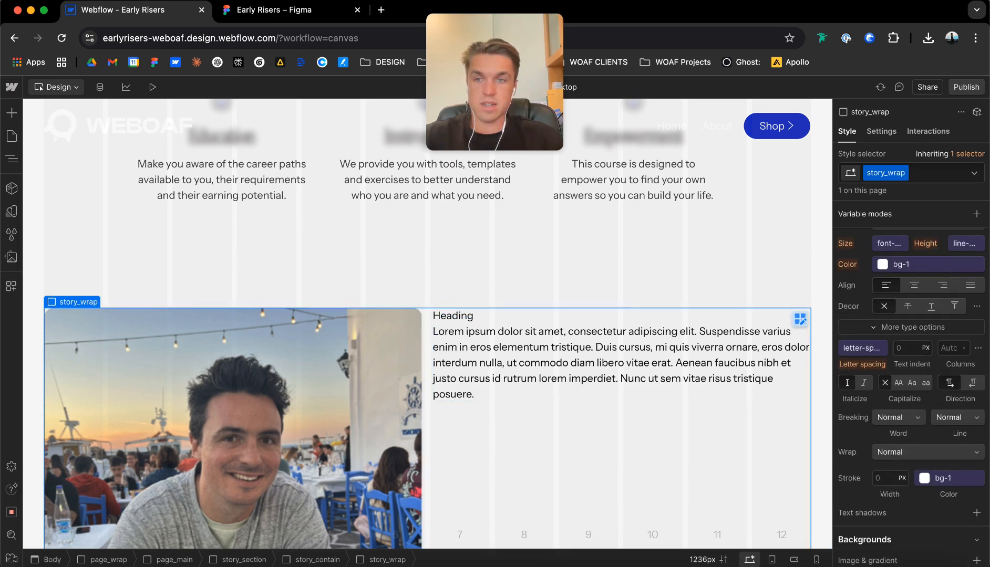
scroll(909, 368, "down", 3)
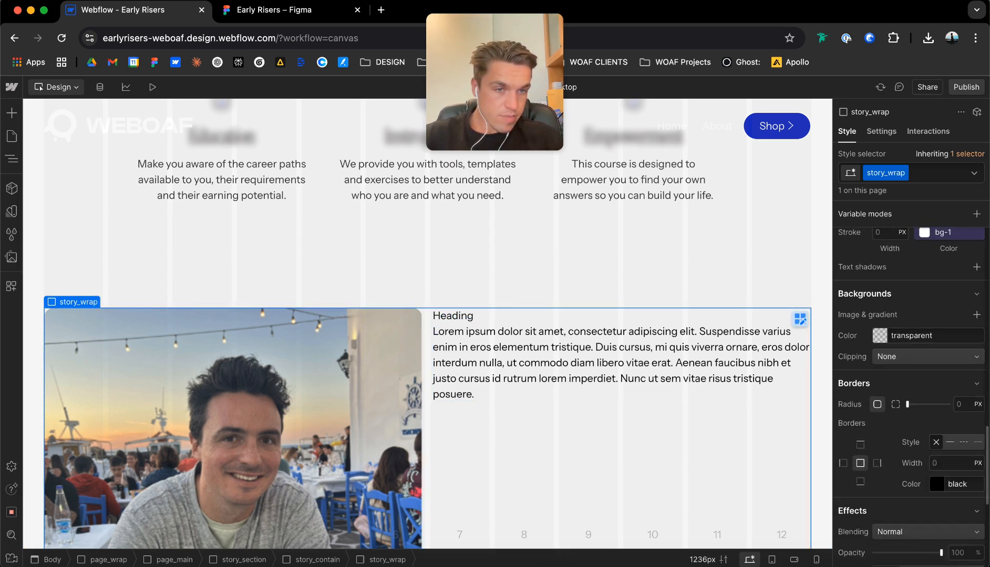
scroll(909, 394, "up", 5)
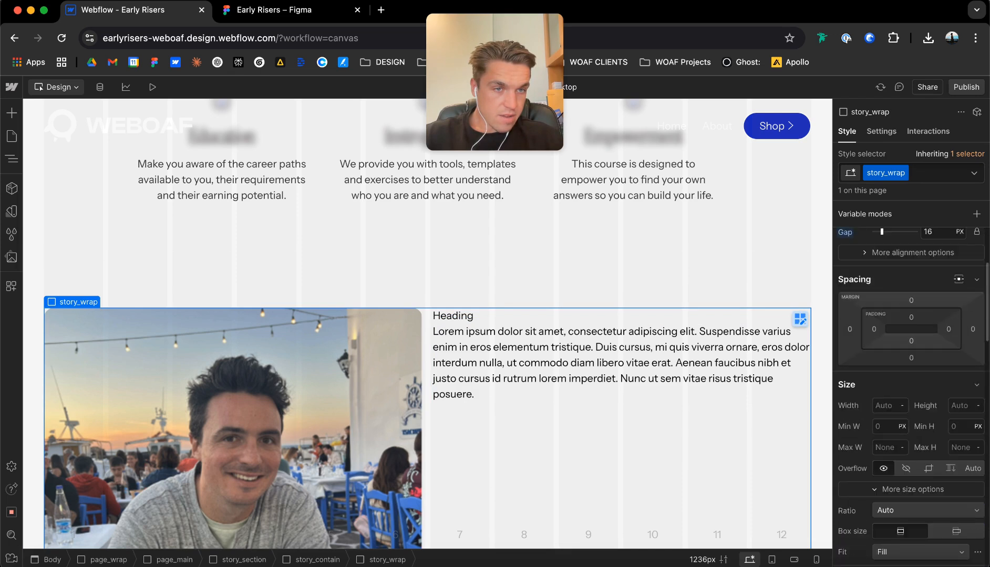
left_click(911, 317)
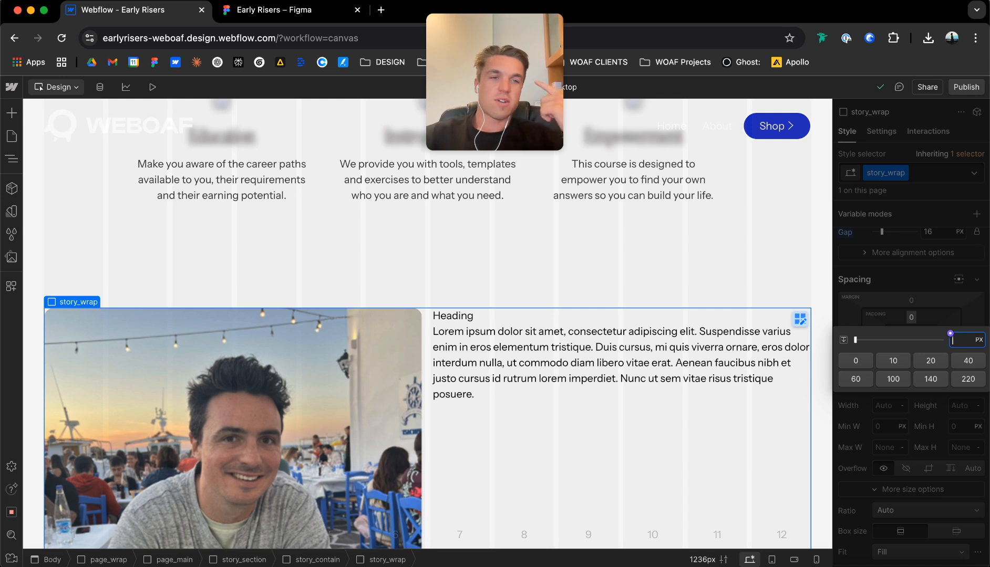
type("4")
key("Return")
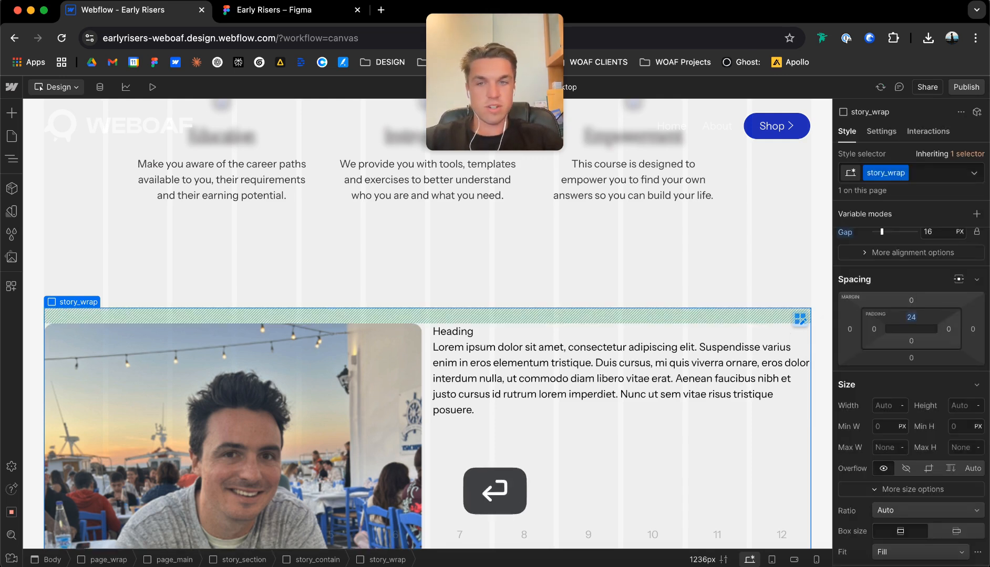
Set the padding of story_wrap to 16 px on all four sides.
left_click(912, 317)
type("1")
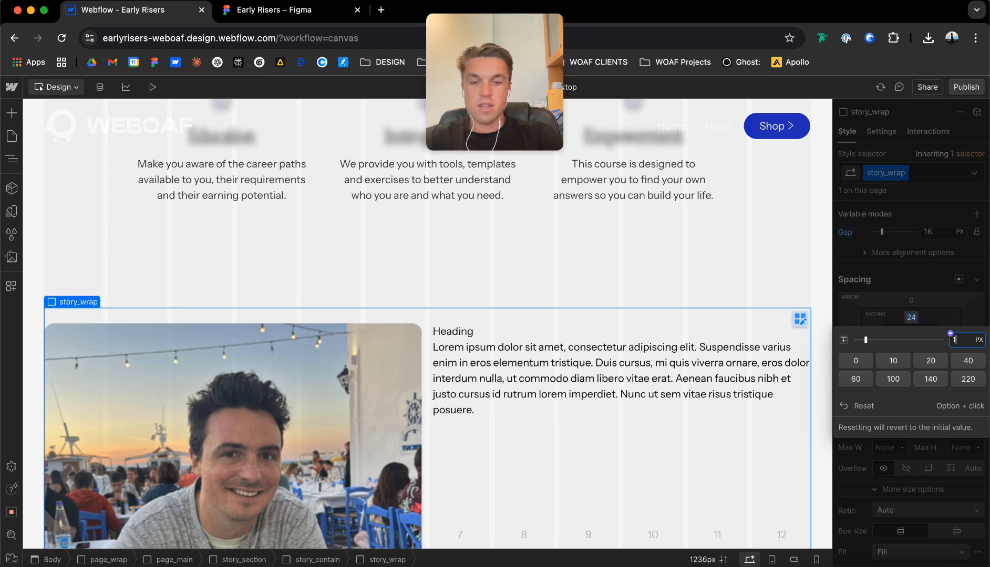
type("6")
key("Return")
left_click(874, 330)
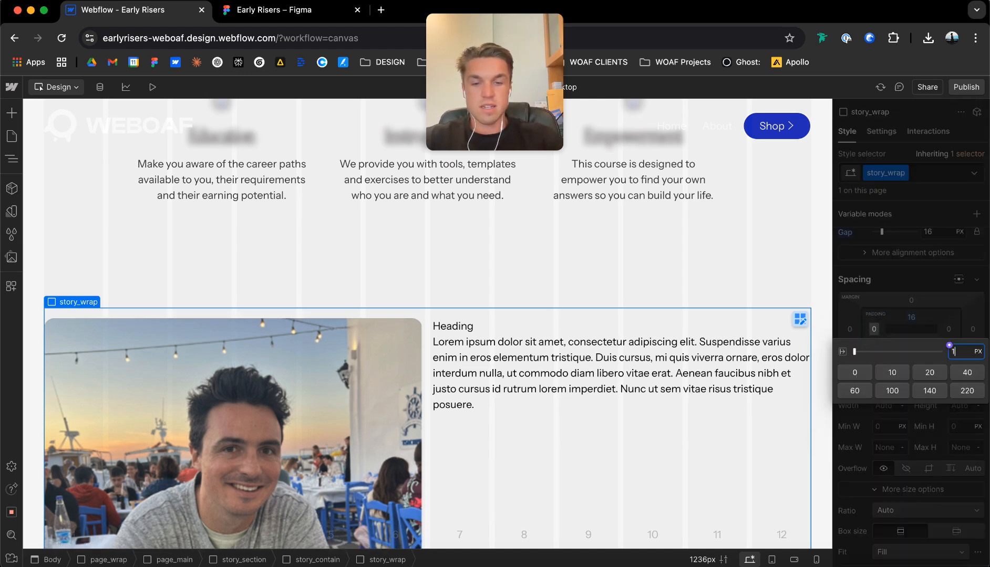
type("16")
key("Return")
left_click(949, 329)
type("16")
key("Return")
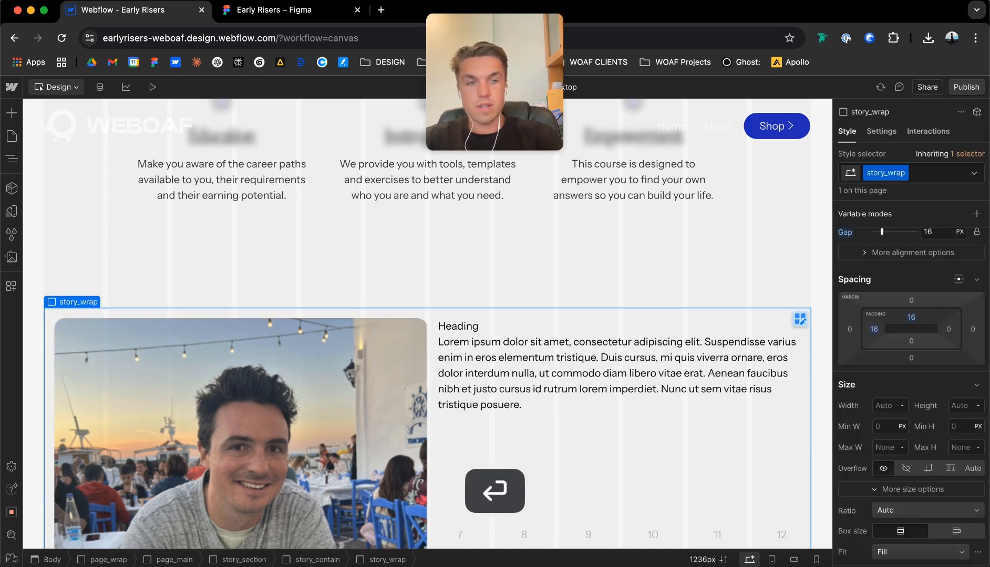
left_click(911, 341)
type("16")
key("Return")
Apply the bg-0 theme variable as the background color of story_wrap.
scroll(910, 344, "down", 15)
scroll(912, 394, "up", 3)
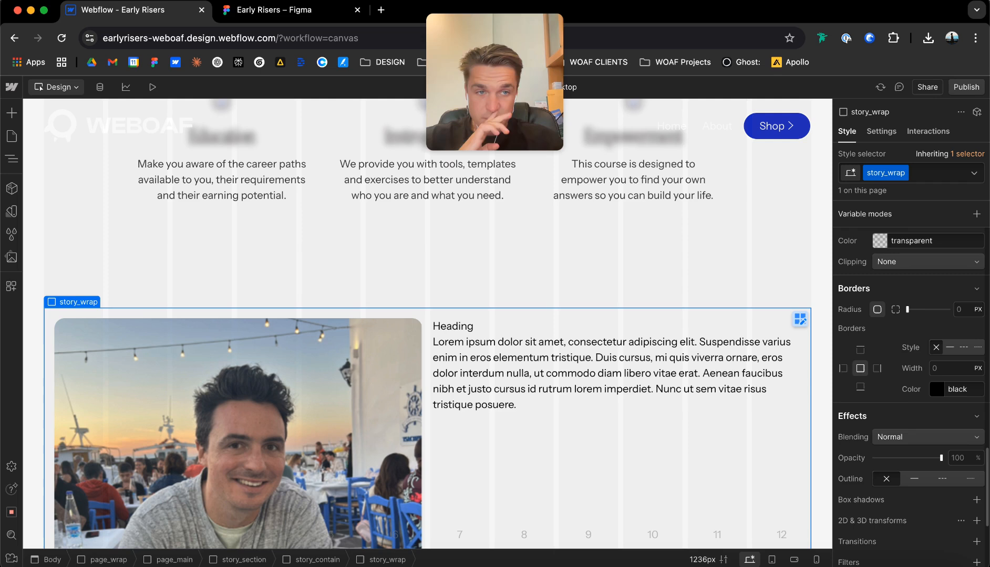
scroll(911, 394, "up", 6)
left_click(873, 397)
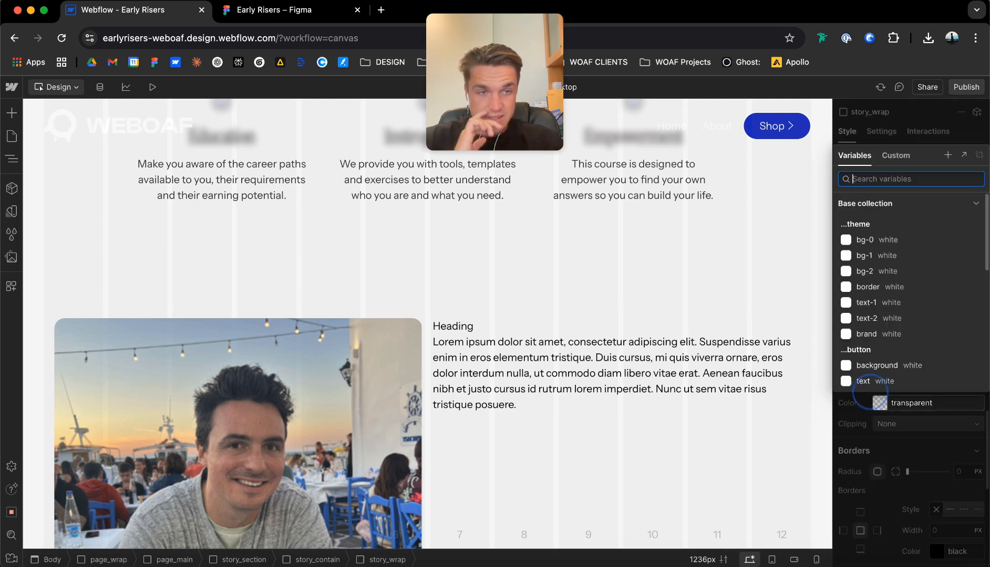
left_click(870, 226)
scroll(526, 325, "down", 3)
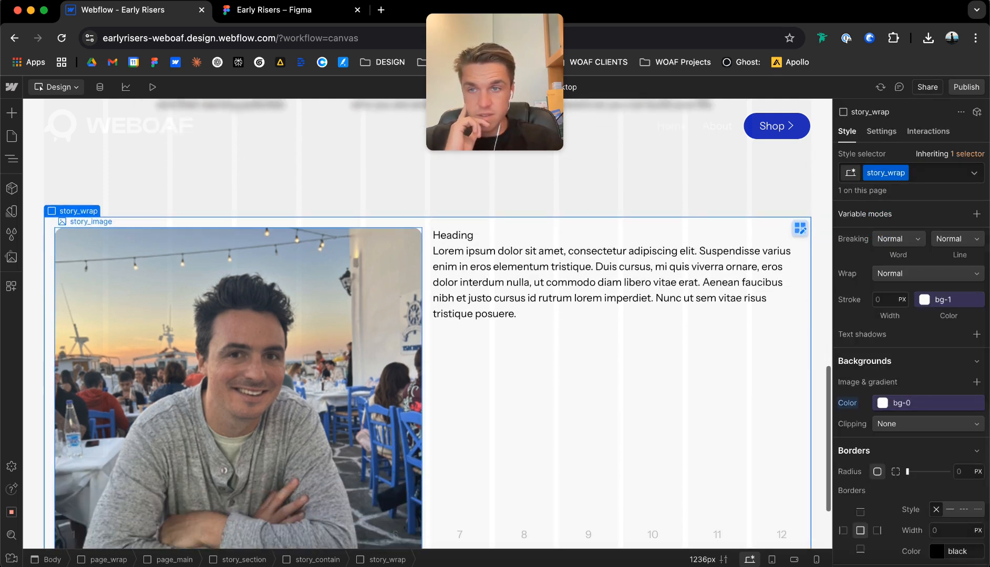
Set the padding of story_wrap to 12 px on all four sides.
scroll(911, 394, "up", 10)
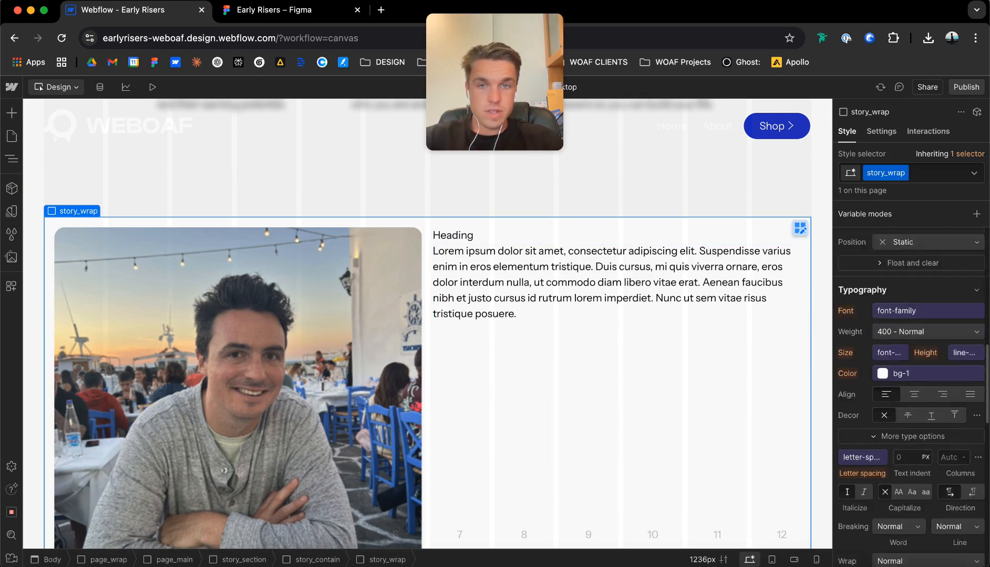
left_click(911, 435)
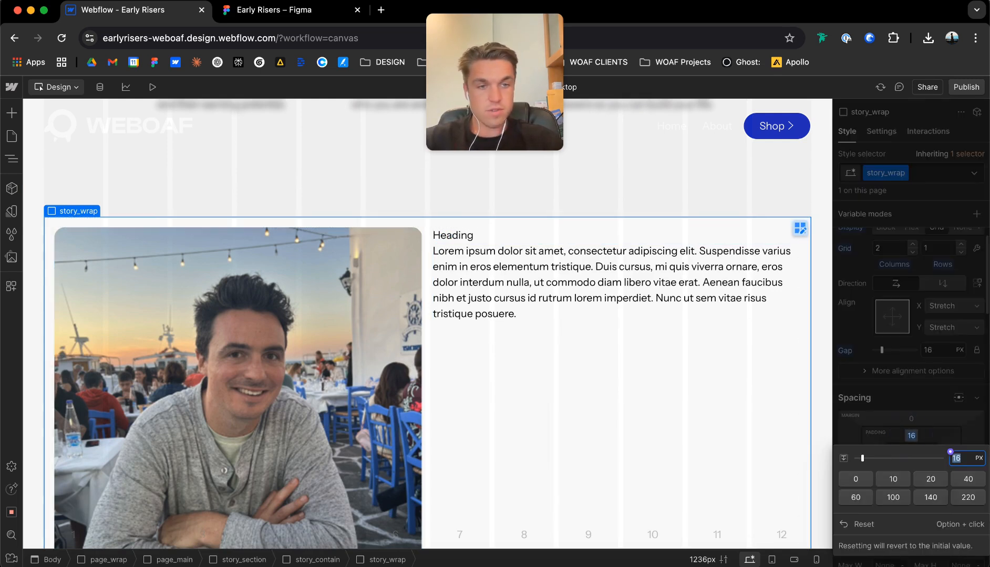
key("Return")
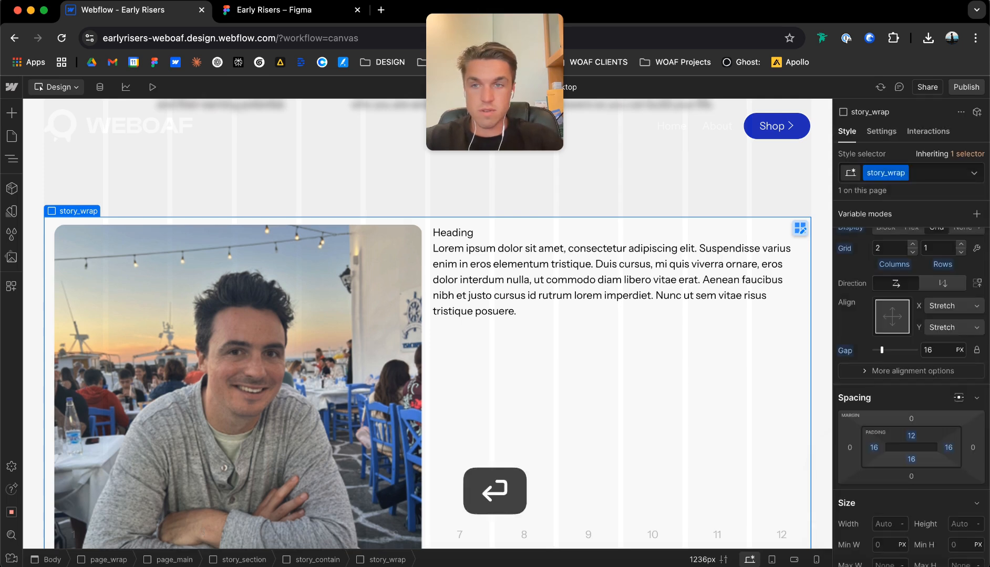
left_click(948, 448)
type("12")
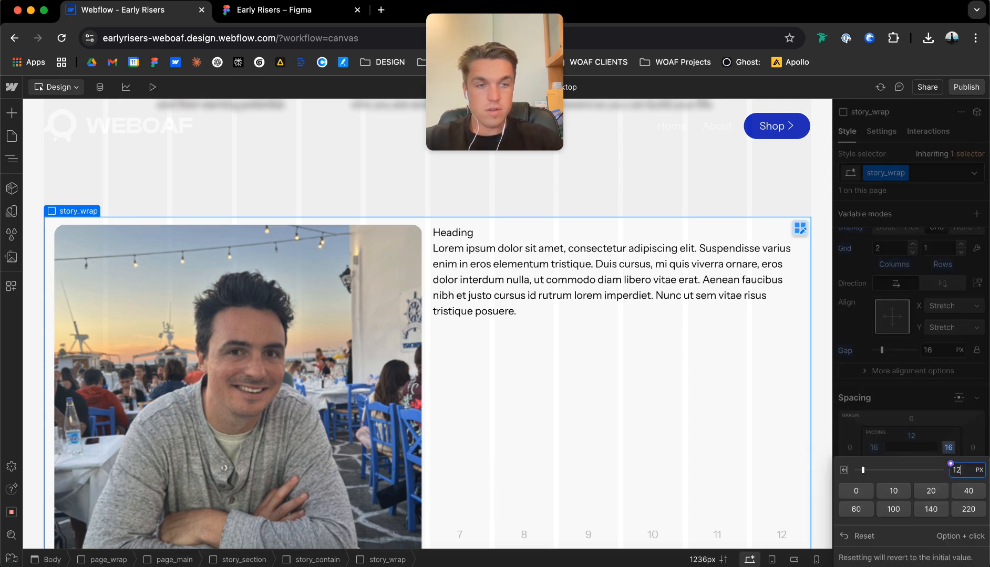
key("Return")
left_click(873, 448)
type("12")
key("Return")
left_click(911, 459)
type("12")
key("Return")
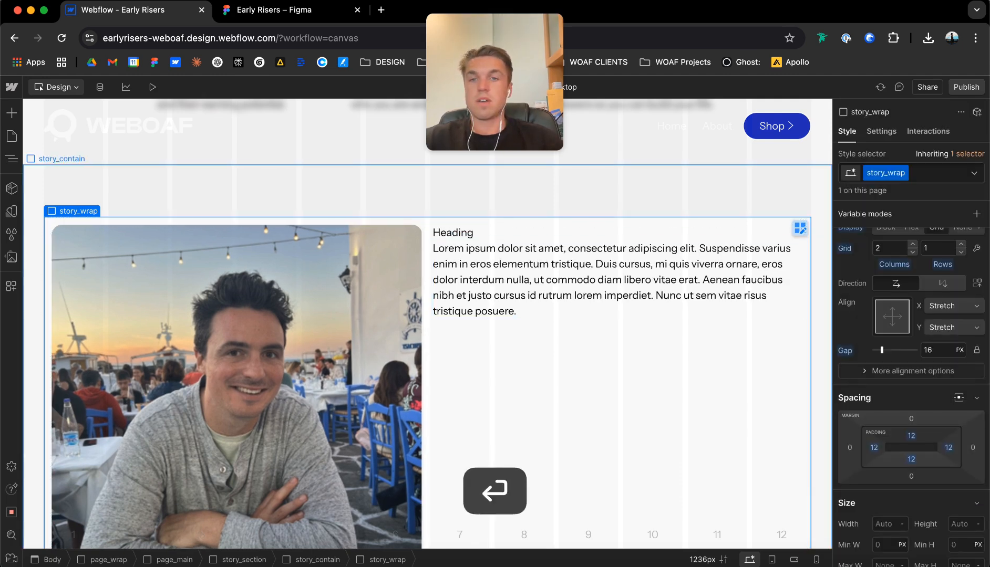
Round the corners of story_wrap with a 20 px border radius.
left_click(262, 201)
left_click(426, 221)
scroll(911, 368, "down", 1)
scroll(911, 395, "down", 10)
scroll(911, 394, "down", 10)
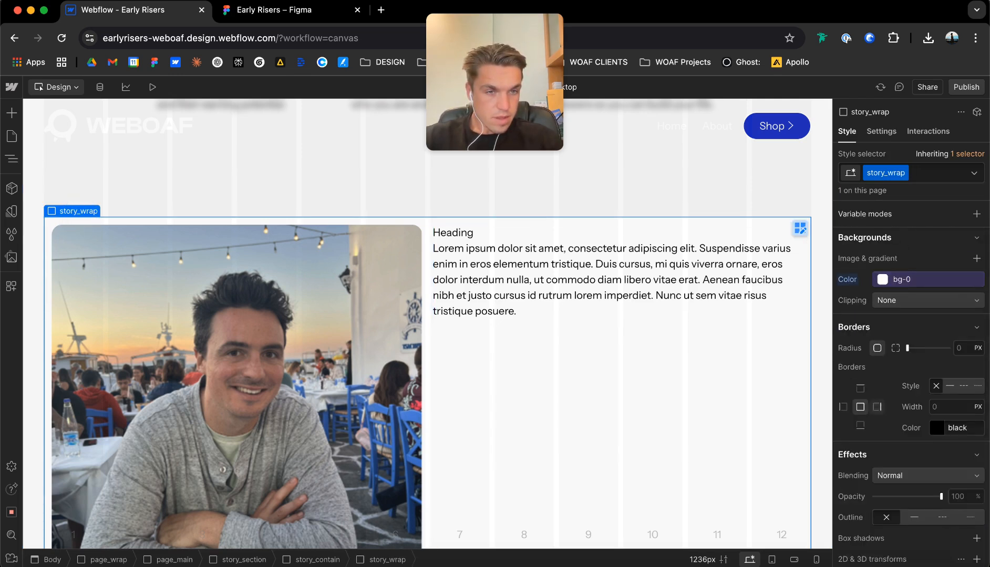
scroll(911, 367, "down", 1)
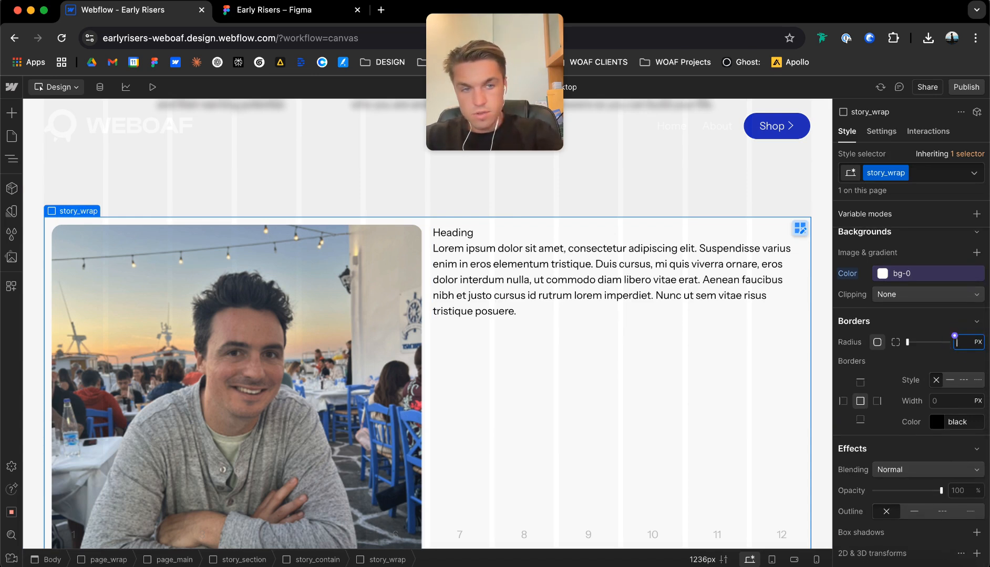
type("20")
key("Return")
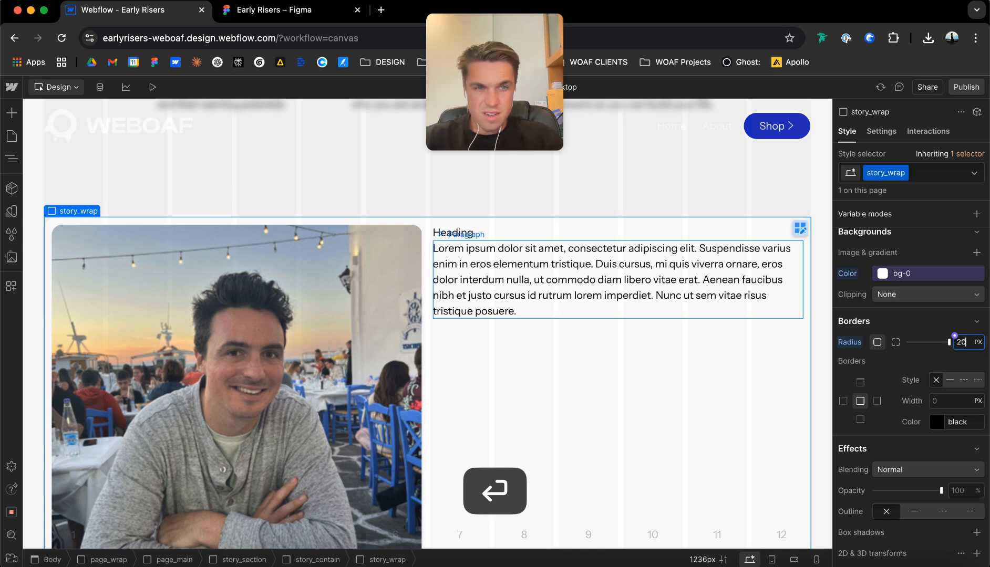
left_click(592, 194)
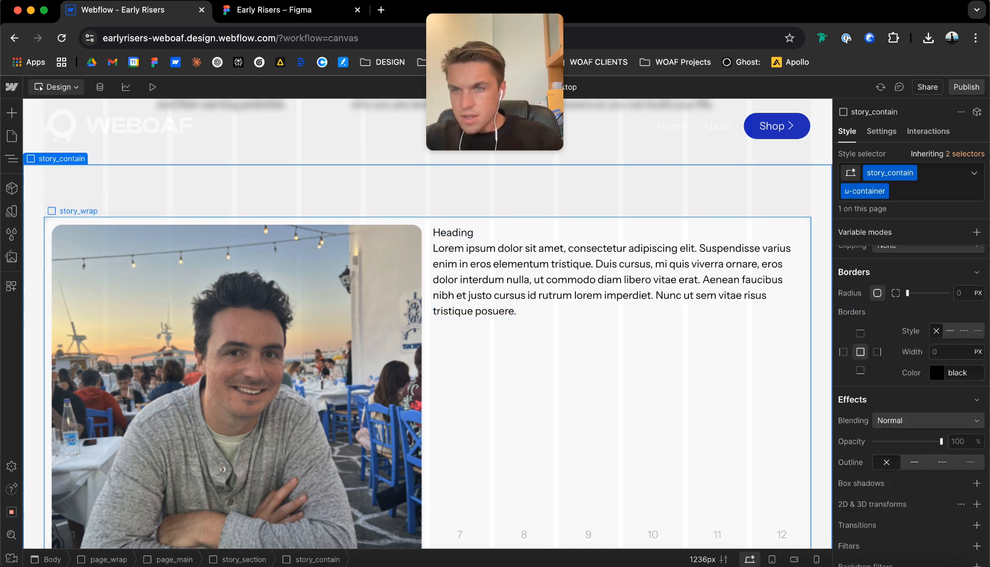
Set the border radius of the story_image headshot to 8 px.
left_click(86, 228)
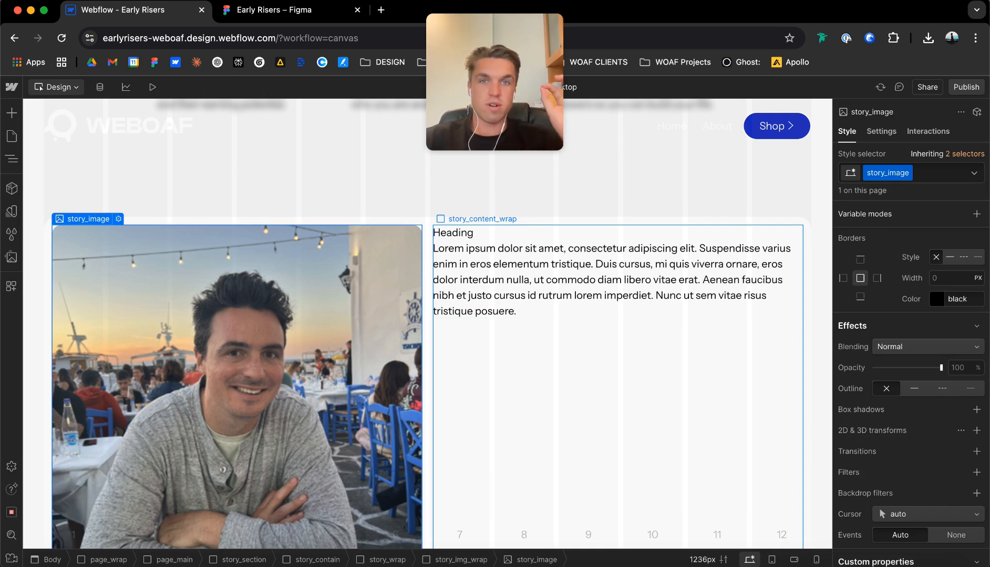
scroll(911, 326, "up", 5)
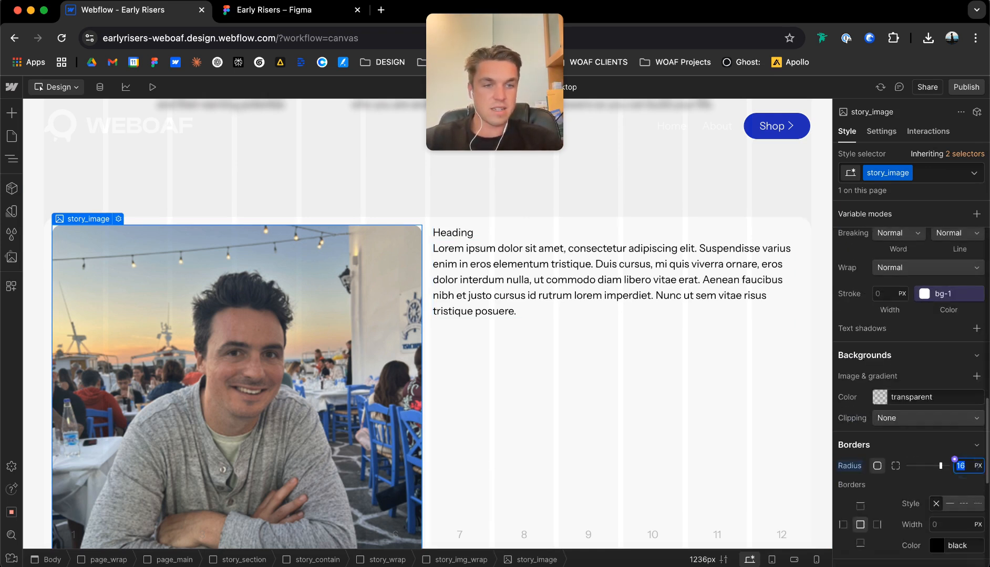
type("8")
key("Return")
left_click(311, 190)
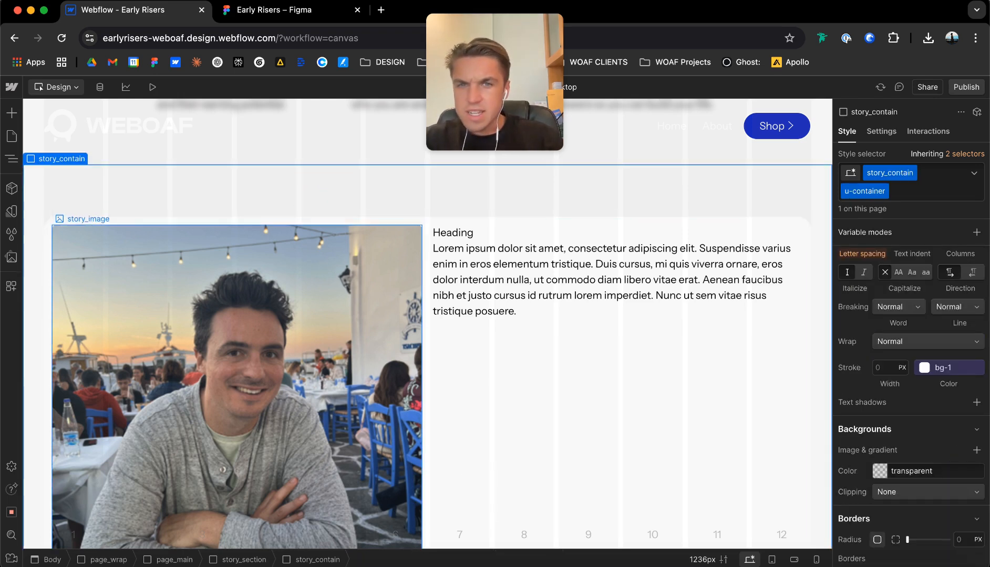
Edit the story_wrap grid and set the width of its second column, holding the heading and paragraph, to 2fr.
left_click(427, 238)
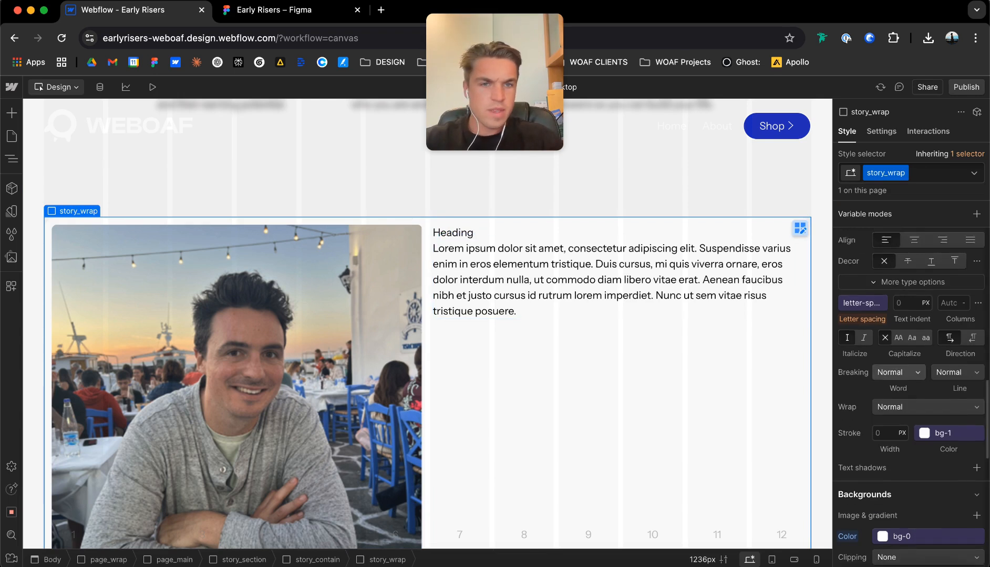
left_click(799, 230)
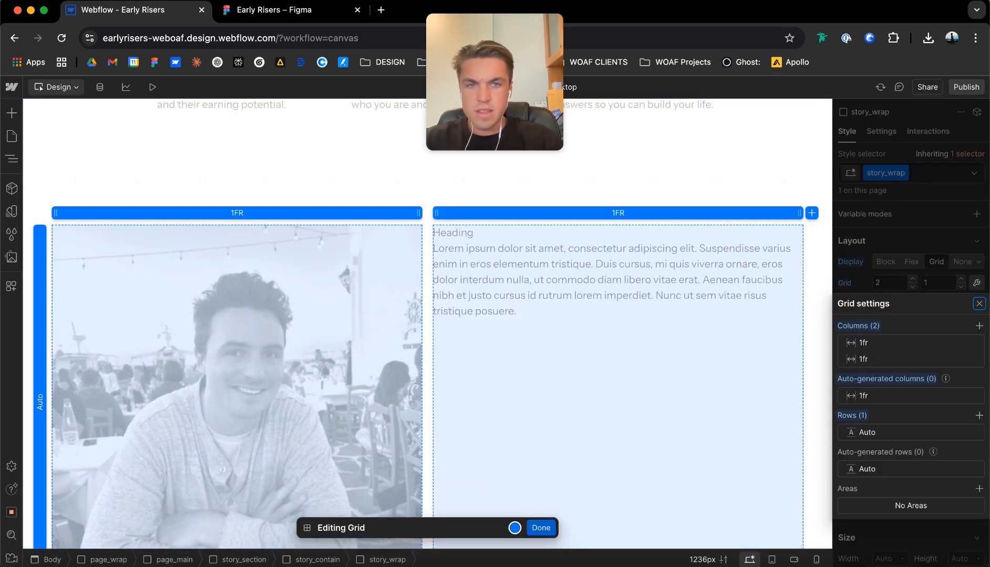
left_click(622, 213)
type("2")
key("Return")
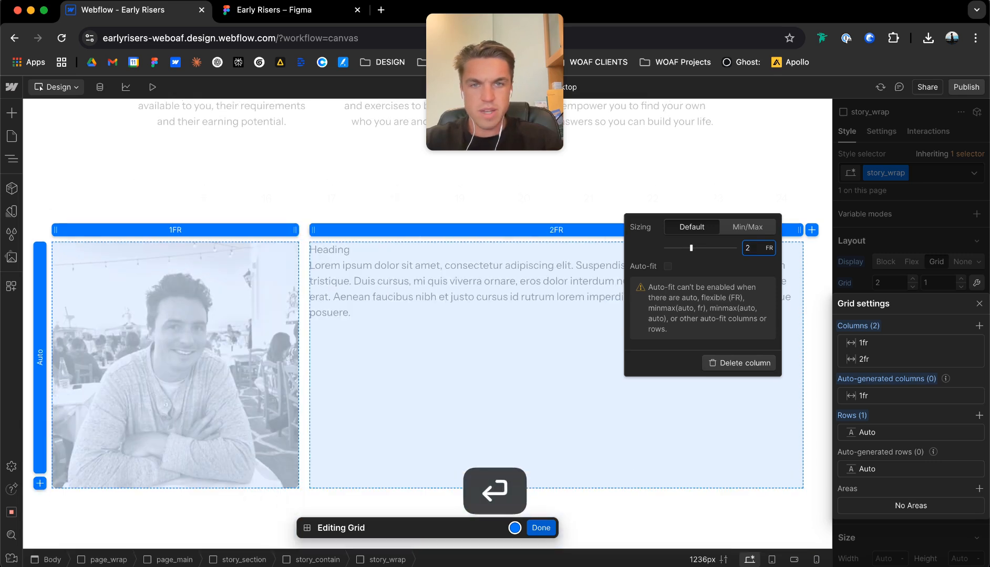
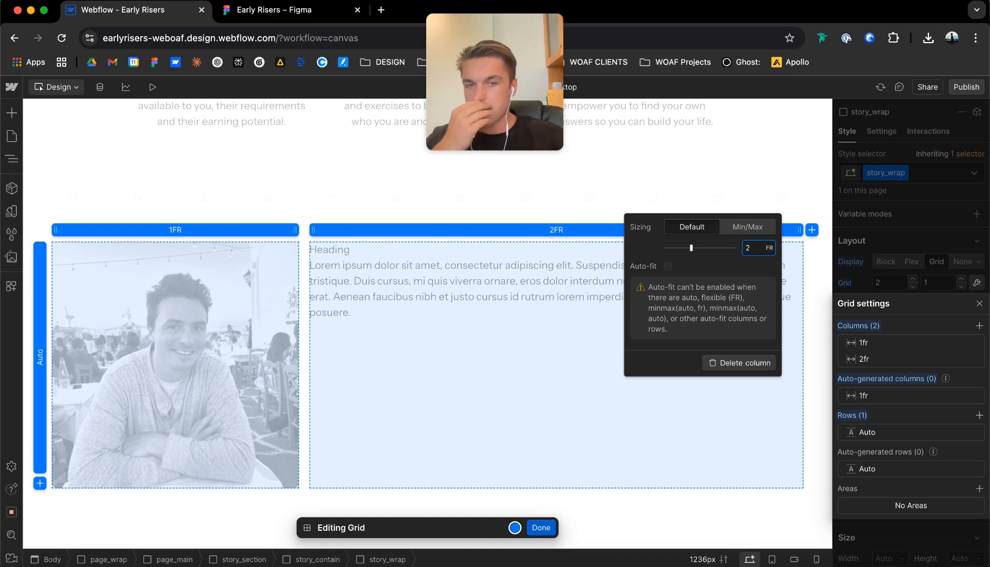
Finish the grid edit and assign the classes story_h2 and u-text-h2 to the heading in the story section.
left_click(514, 528)
left_click(541, 528)
left_click(344, 250)
key("super+Return")
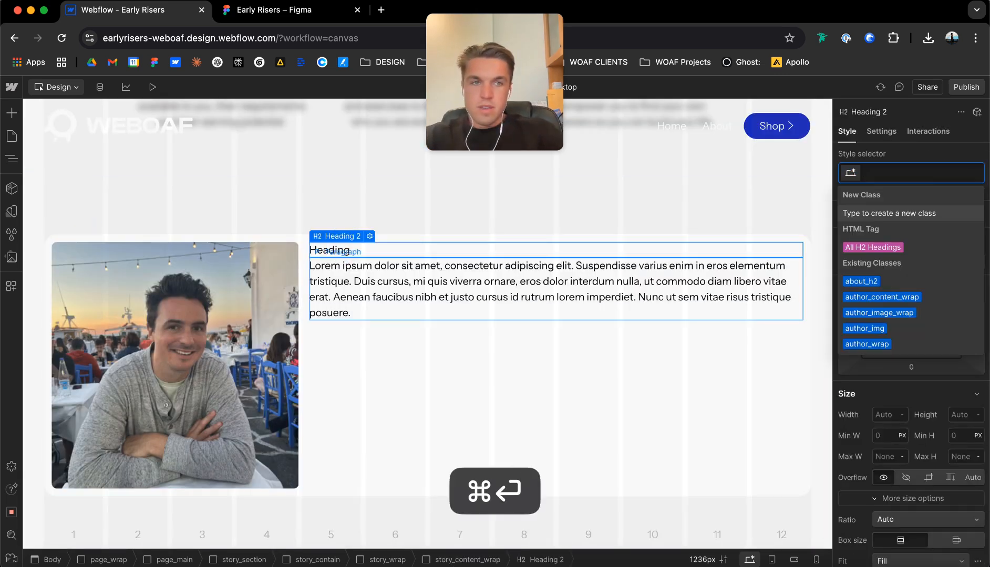
type("story_h2")
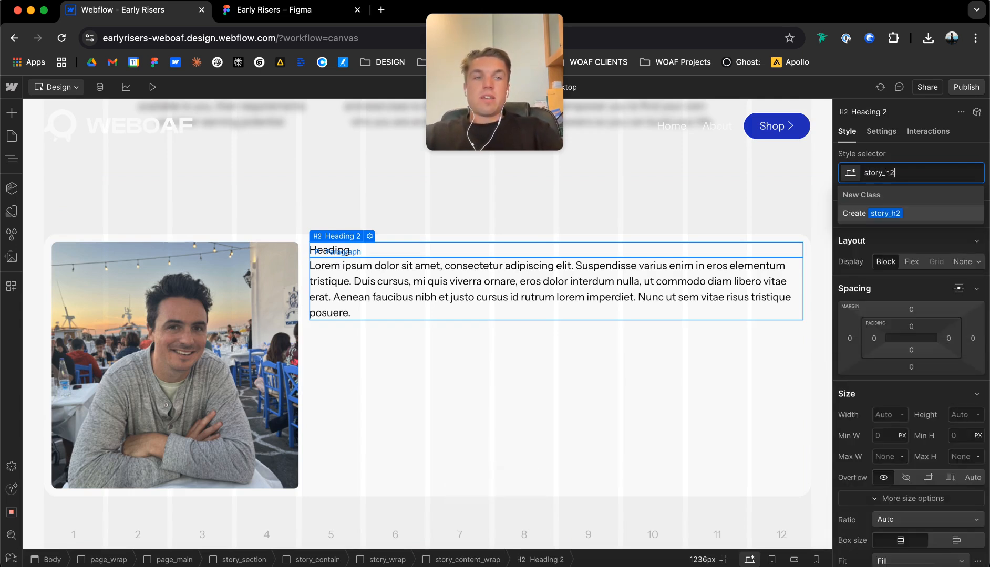
key("Return")
key("super+Return")
type("u-text-h2")
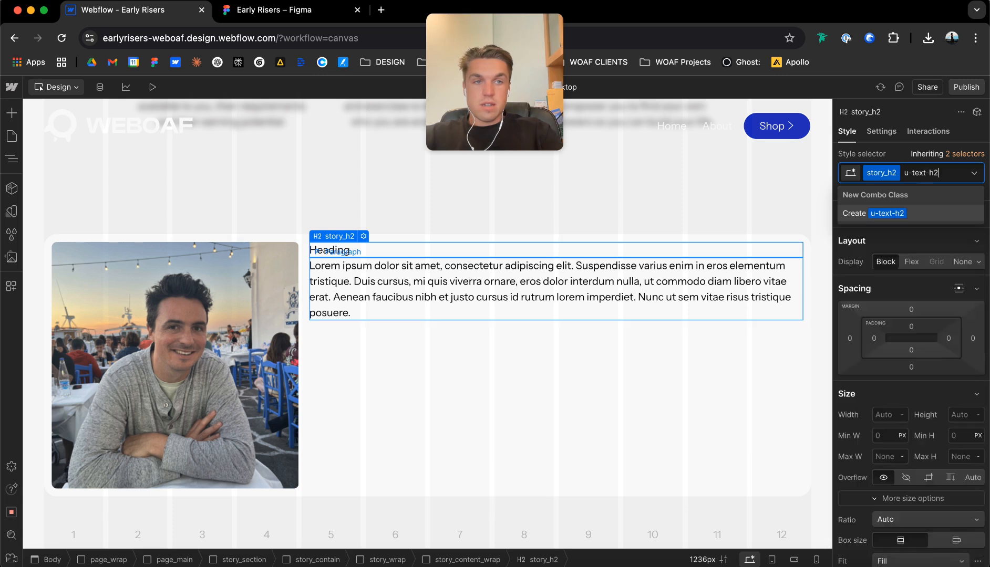
key("Return")
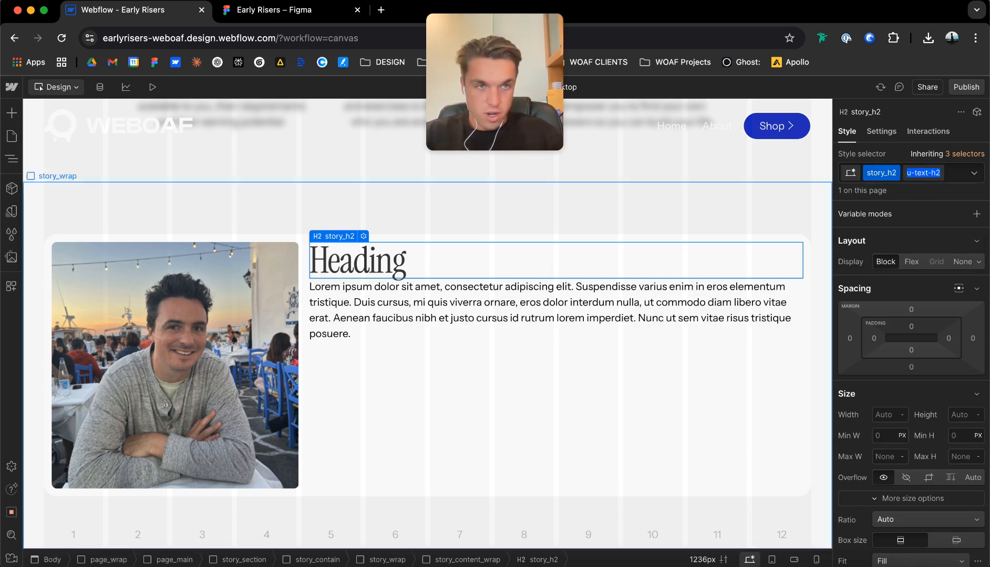
Assign the classes story_para and u-text-main to the paragraph below the story heading.
left_click(361, 302)
key("super+Return")
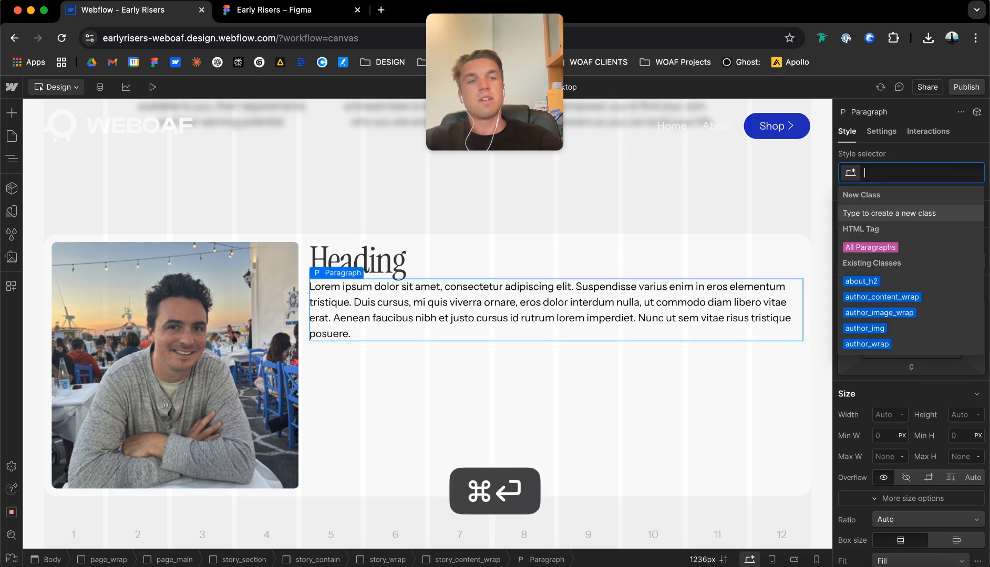
type("story_para")
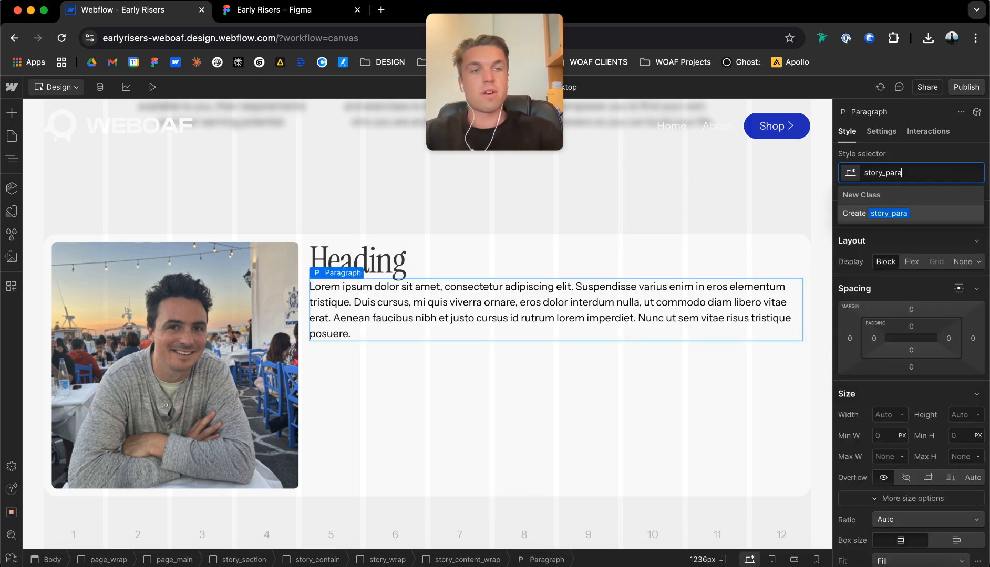
key("Return")
key("super+Return")
type("u-text-mai")
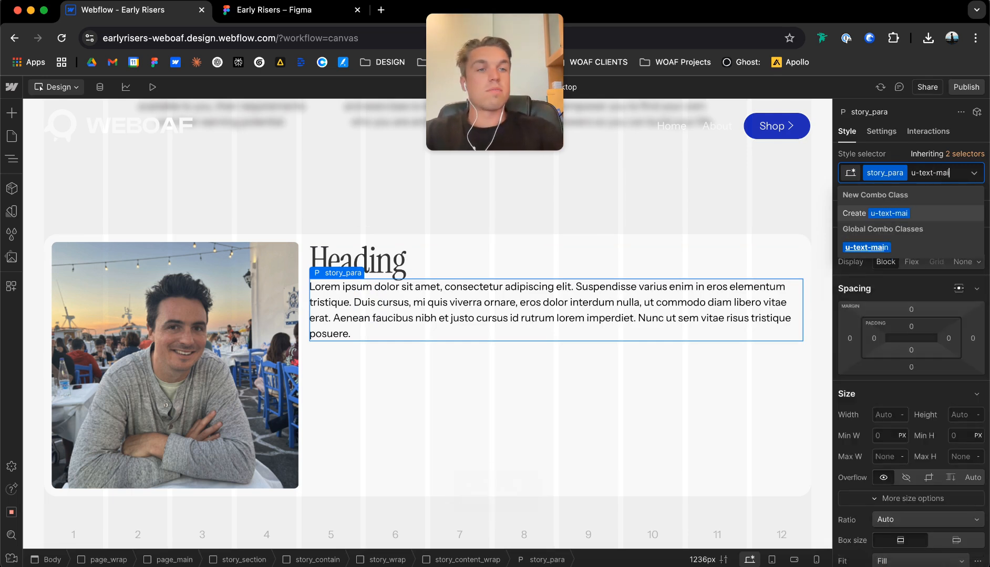
key("Return")
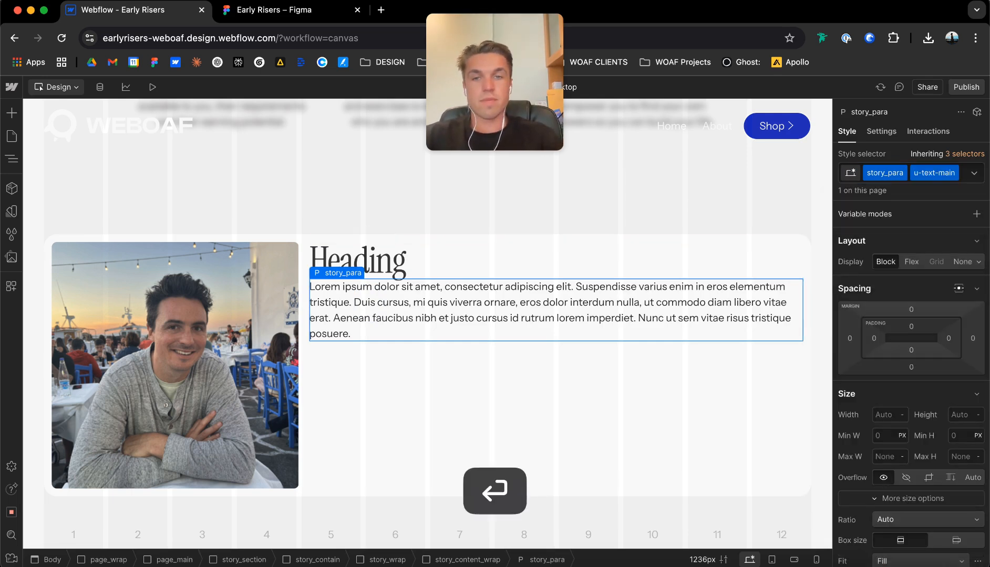
Copy the "My Story" title from the Figma design and replace the placeholder heading text in Webflow with it.
left_click(268, 10)
left_click(424, 281)
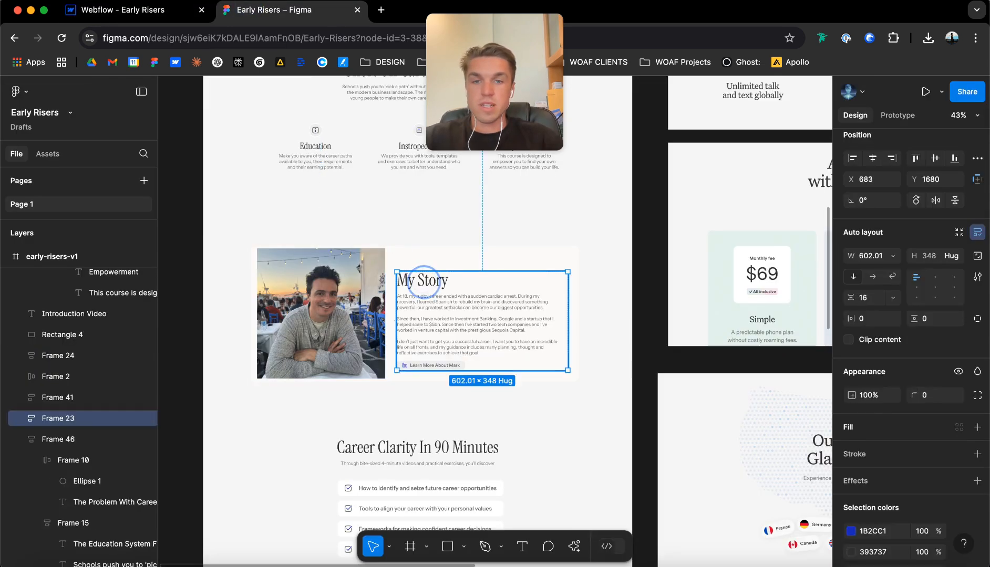
double_click(424, 282)
triple_click(424, 282)
key("super+c")
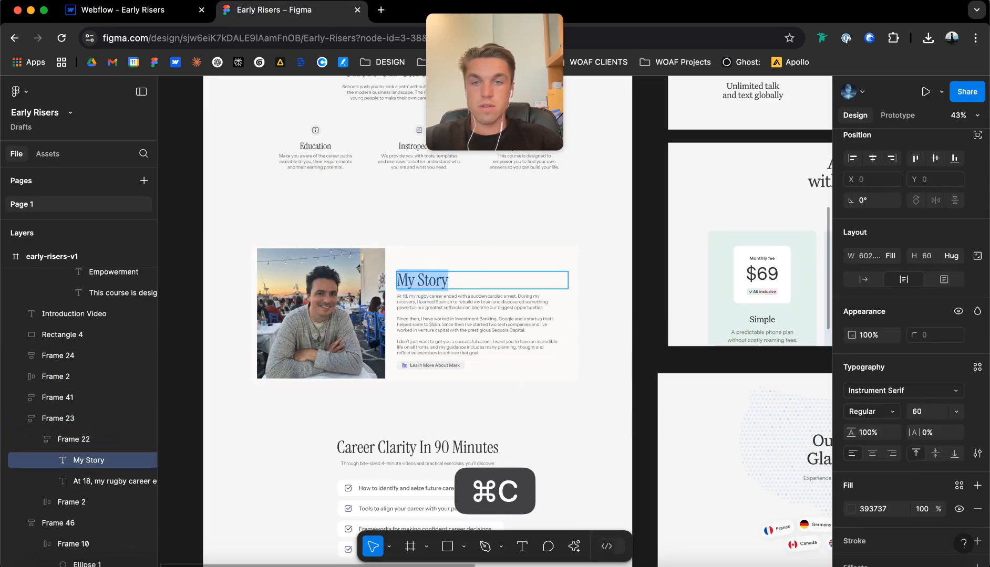
left_click(149, 11)
left_click(374, 254)
double_click(374, 255)
key("super+v")
Copy the full My Story body text from the Figma design and replace the lorem ipsum paragraph in Webflow with it.
left_click(379, 303)
left_click(268, 10)
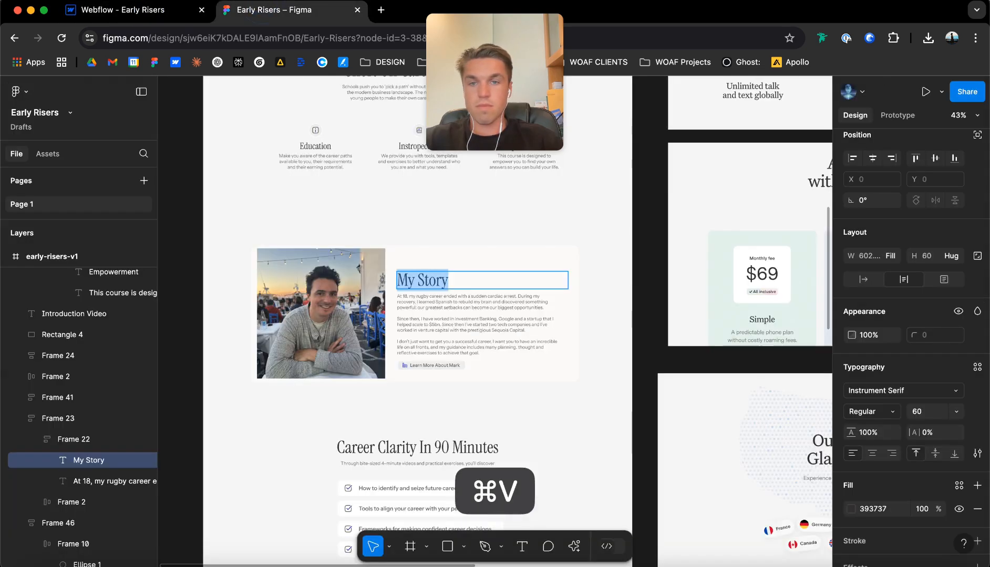
left_click(420, 304)
double_click(420, 304)
triple_click(420, 304)
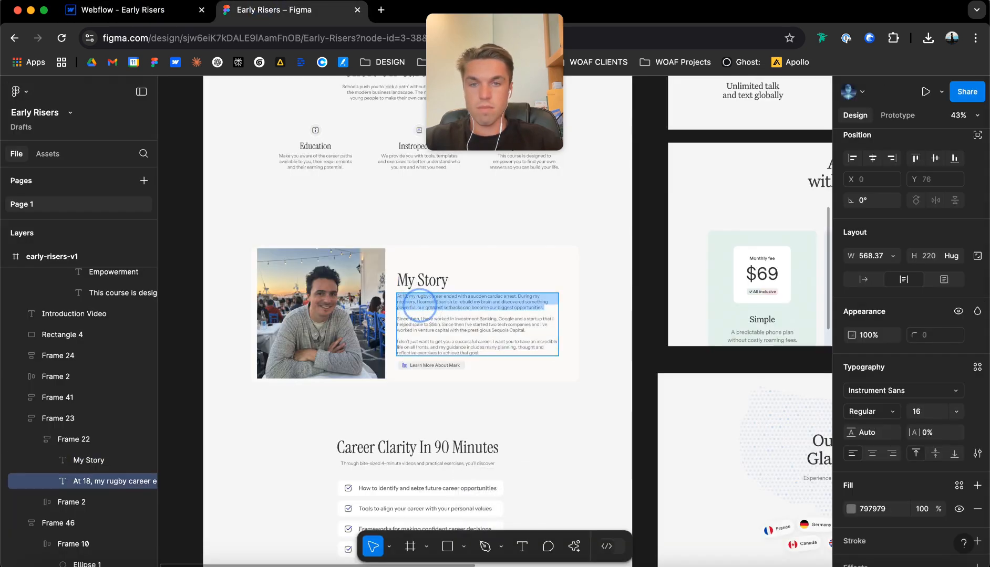
key("super+a")
key("super+c")
left_click(108, 10)
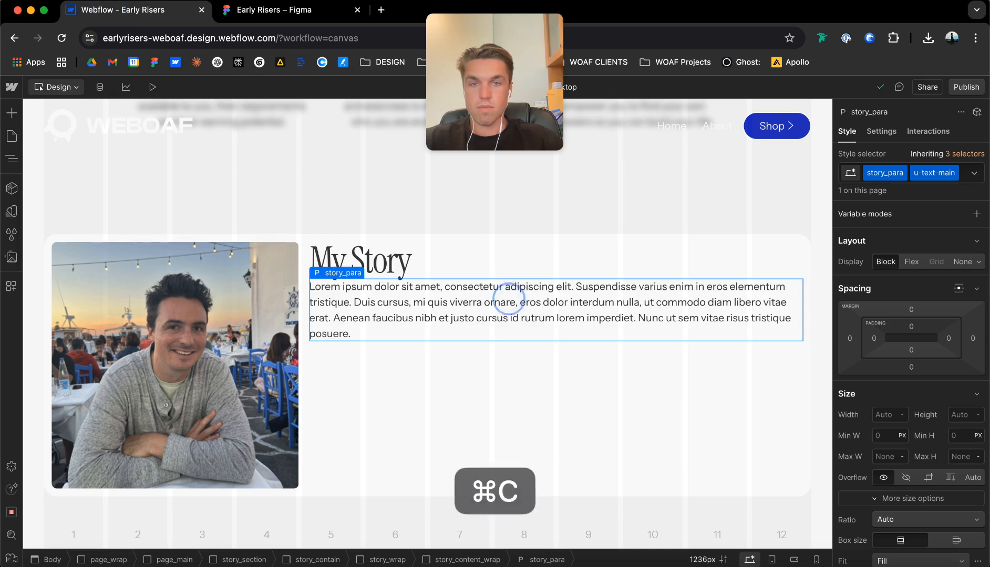
triple_click(509, 298)
key("super+v")
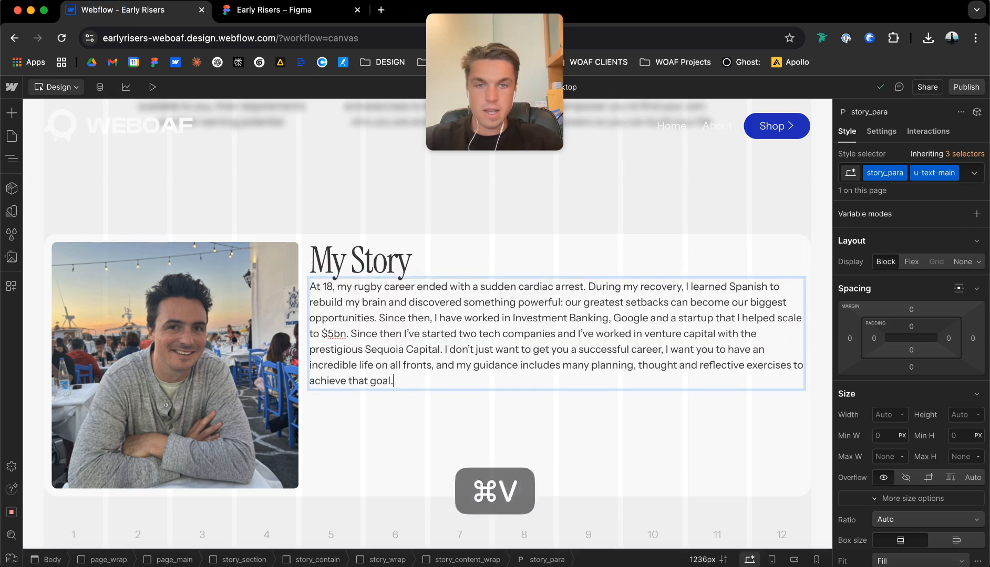
Separate the story text with blank lines before "Since then, I have worked" and "I don't just want".
key("Return")
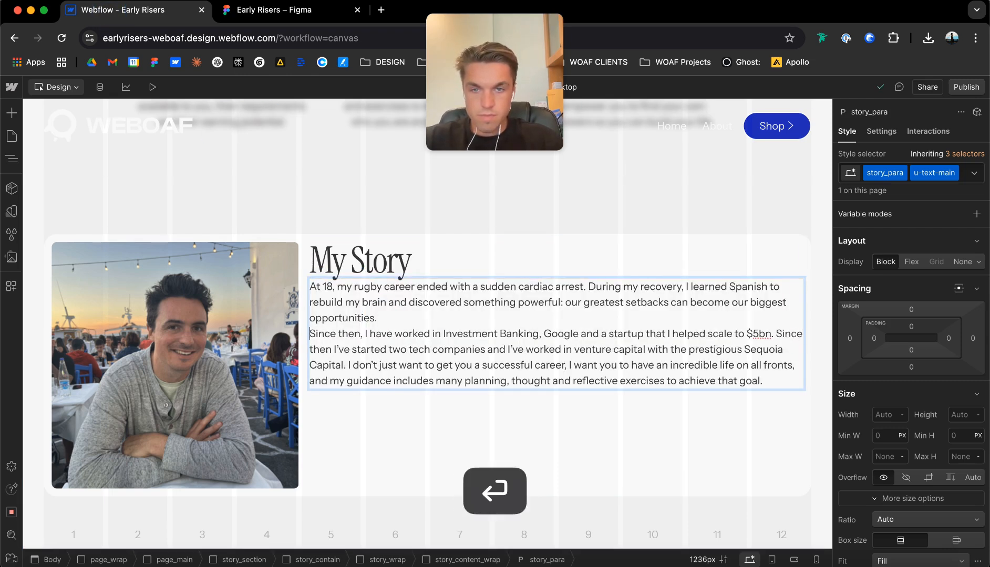
key("Return")
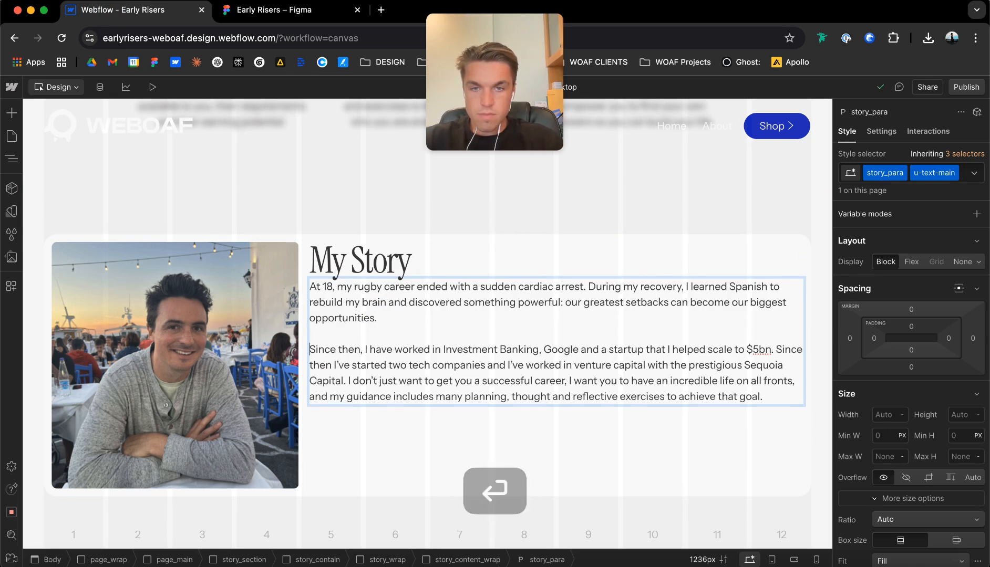
left_click(347, 380)
key("Return")
key("Return")
key("Escape")
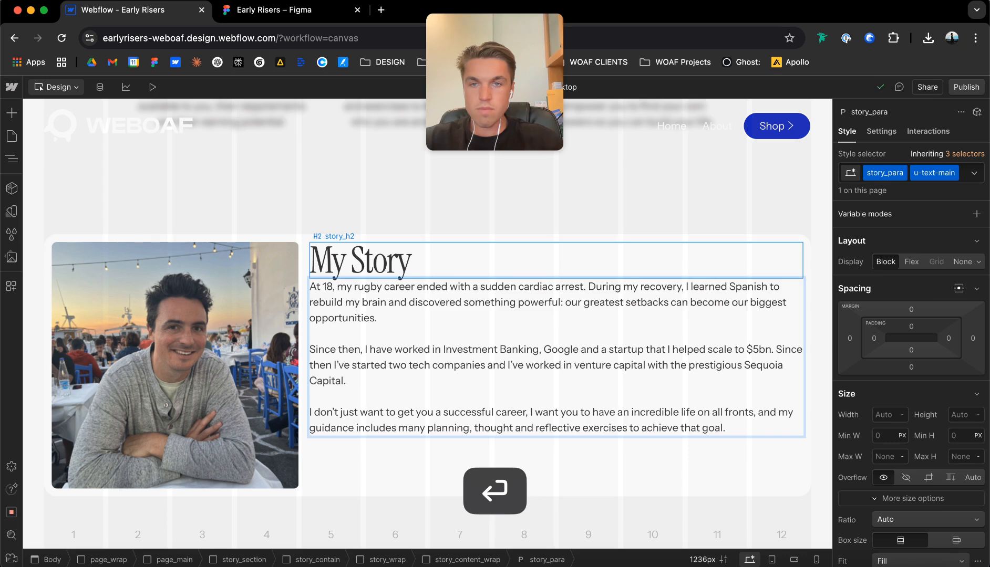
Make story_content_wrap a vertical flex layout, aligned left and centered vertically, with a 16 px gap.
left_click(337, 221)
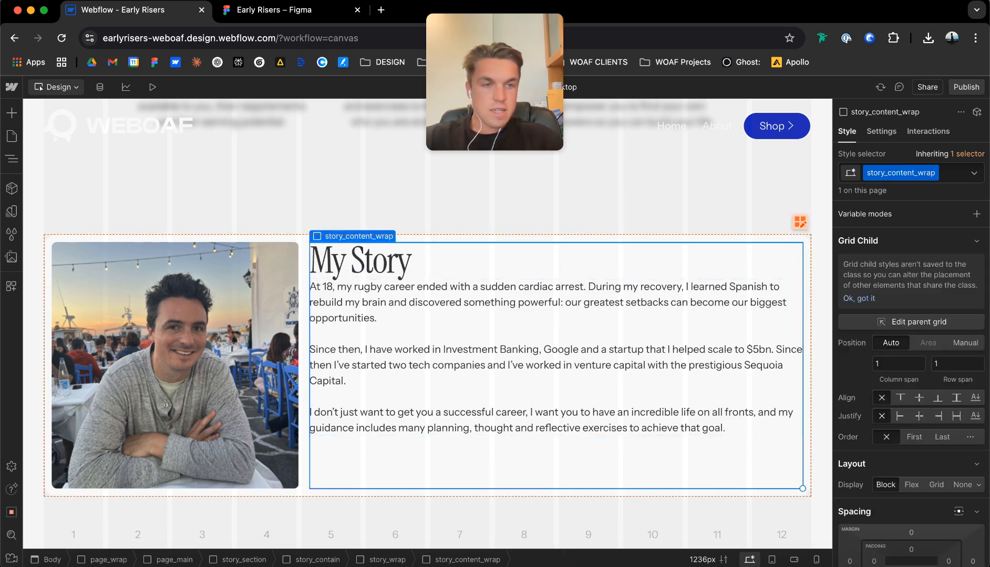
scroll(911, 430, "down", 3)
left_click(911, 425)
left_click(879, 480)
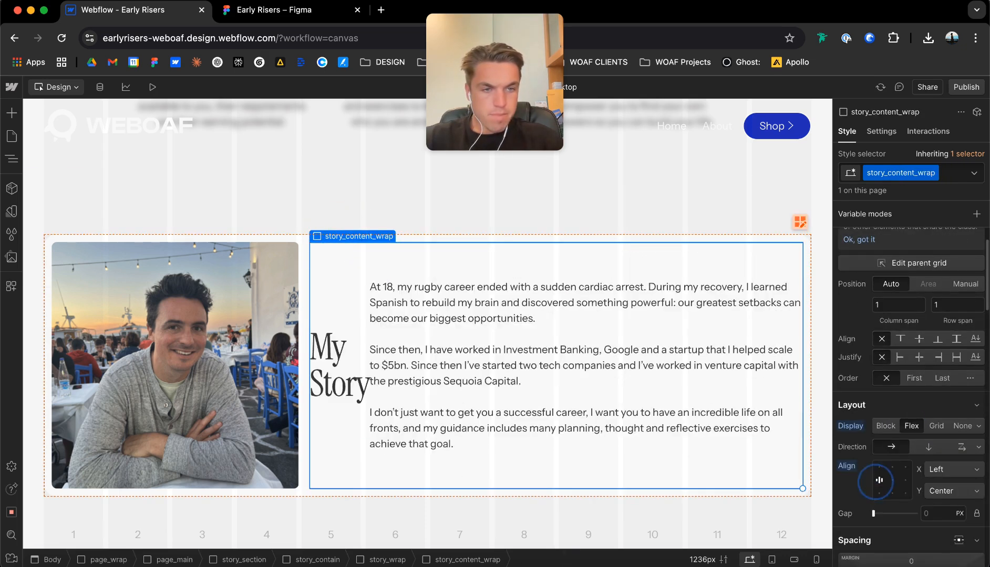
left_click(928, 446)
left_click(879, 481)
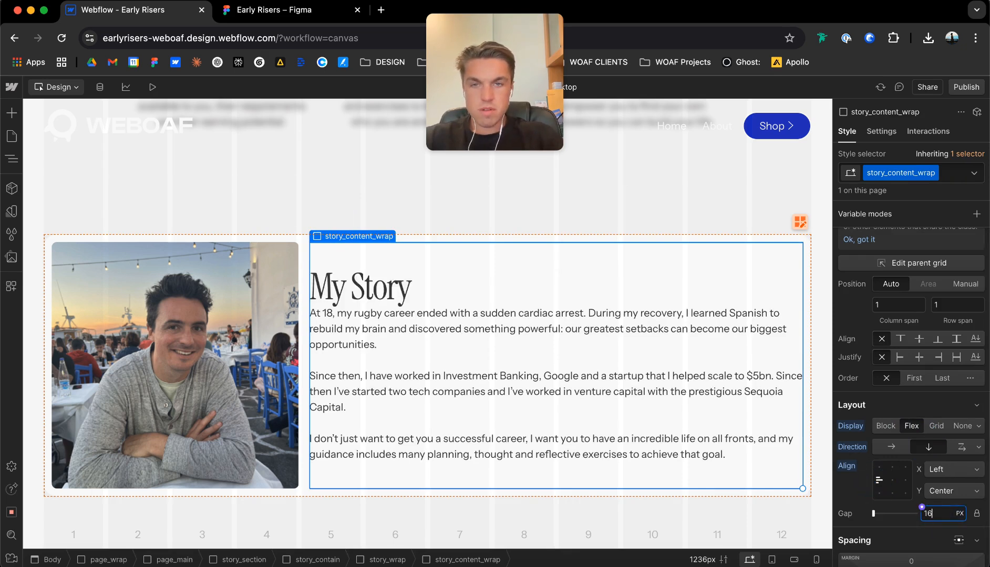
key("Return")
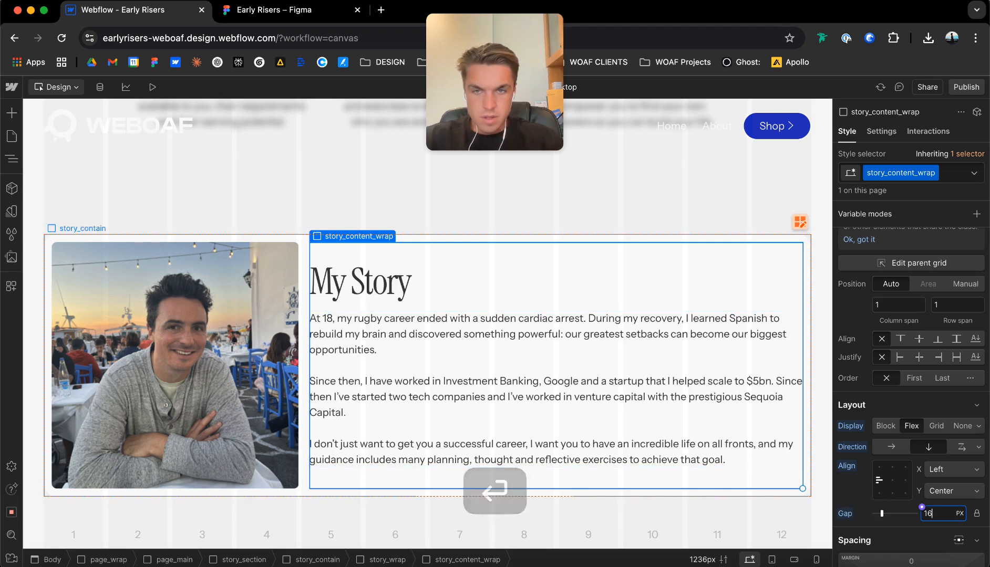
Examine the layout and spacing of the story and problem section containers and compare them with the rest of the page.
left_click(453, 214)
scroll(453, 214, "up", 5)
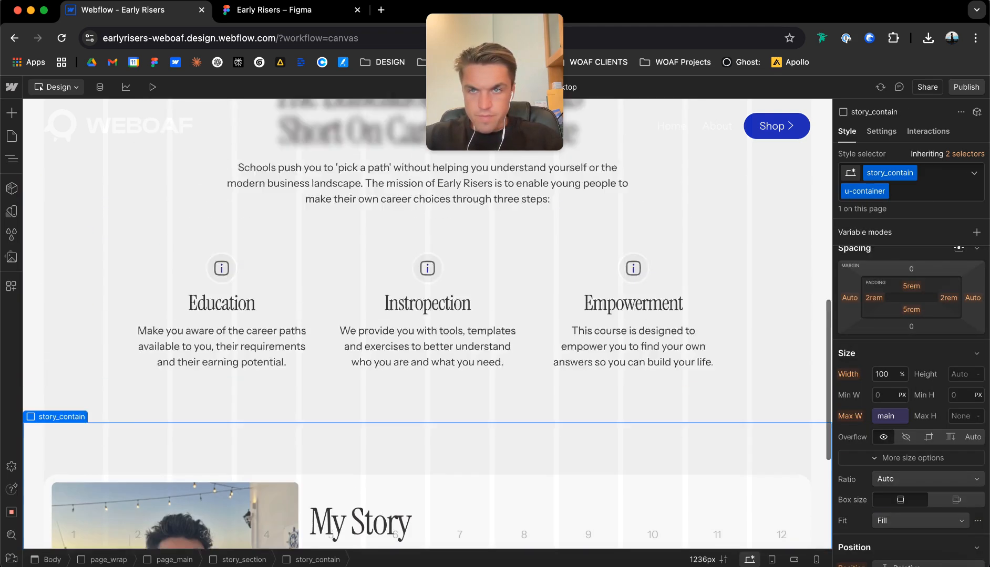
scroll(452, 214, "down", 5)
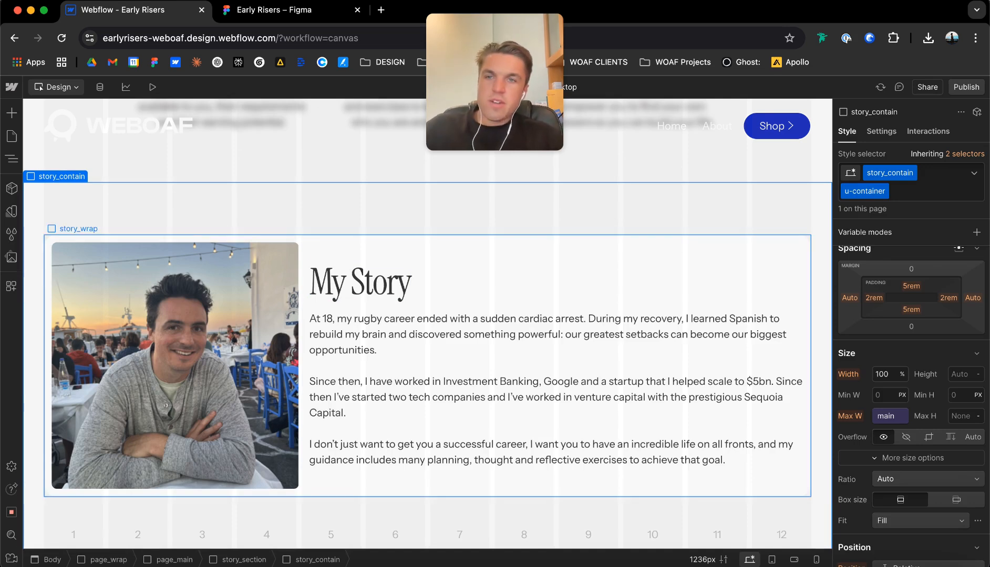
left_click(310, 235)
scroll(368, 315, "up", 15)
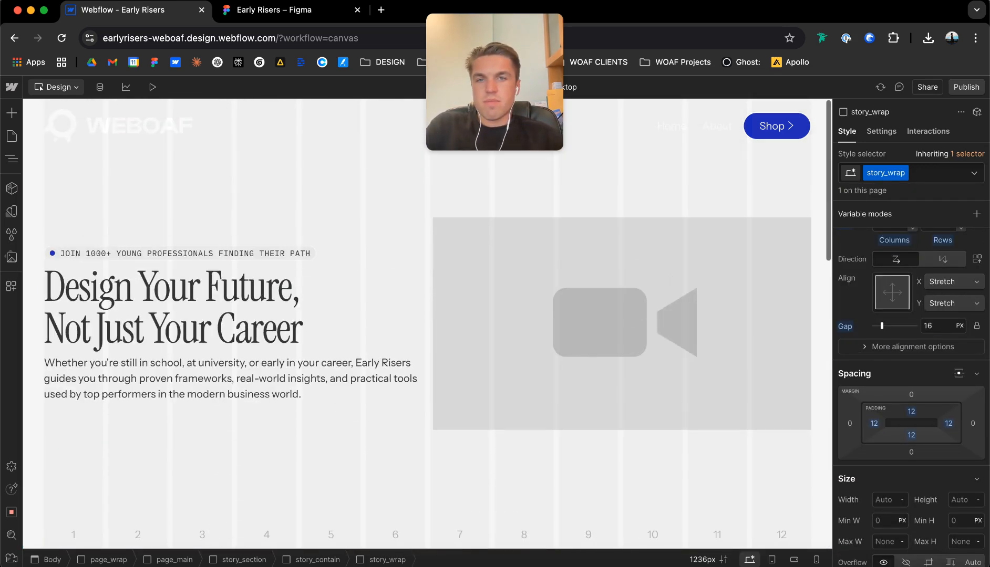
scroll(220, 305, "down", 15)
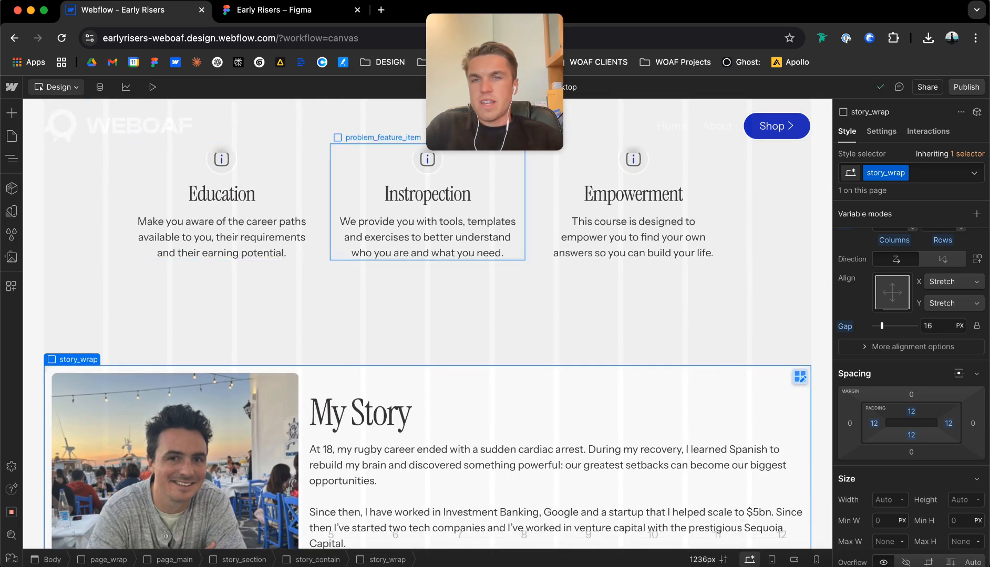
left_click(325, 186)
scroll(911, 394, "down", 8)
scroll(911, 394, "up", 10)
scroll(911, 394, "up", 3)
scroll(428, 324, "up", 5)
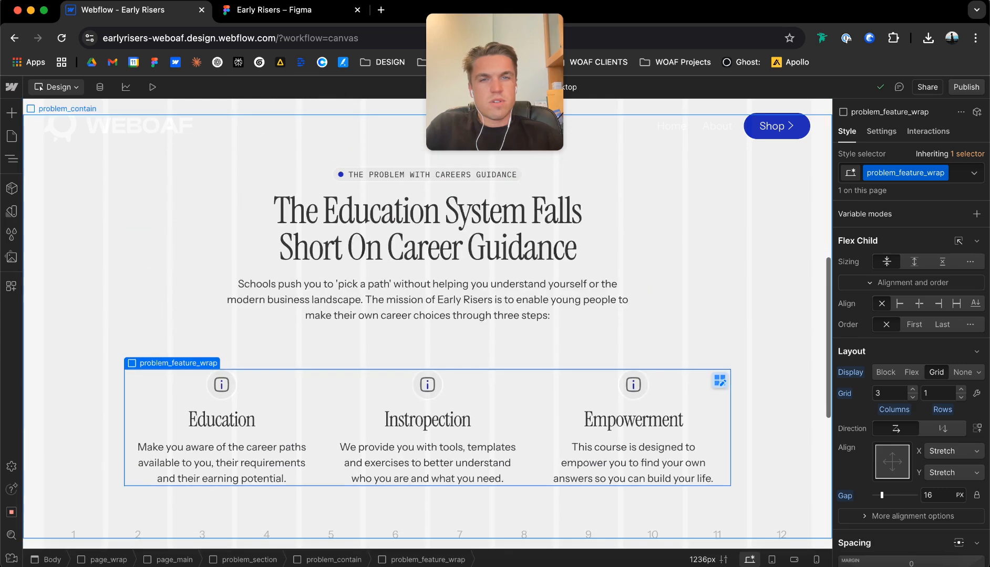
scroll(574, 263, "up", 2)
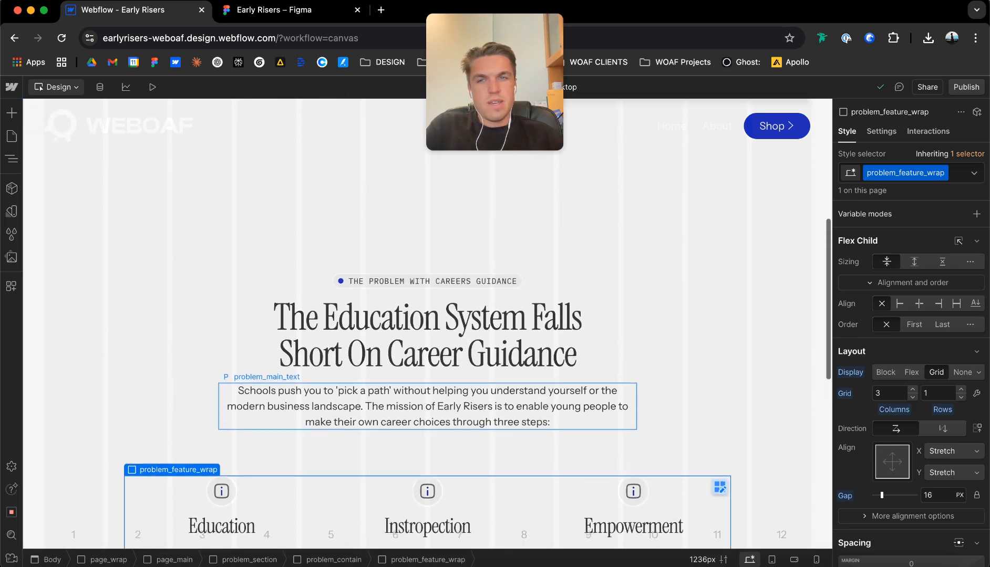
left_click(574, 263)
scroll(574, 262, "down", 3)
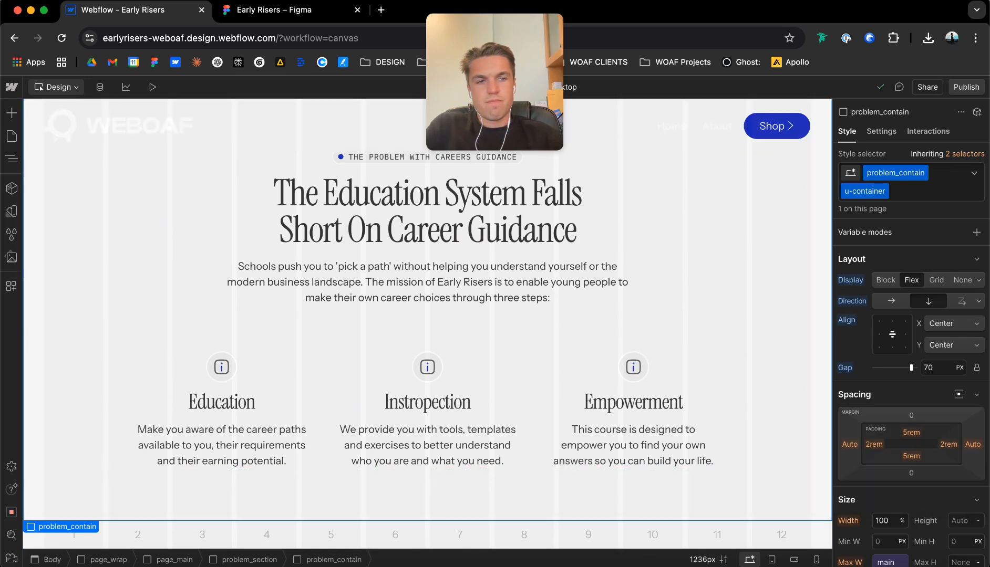
scroll(426, 315, "down", 6)
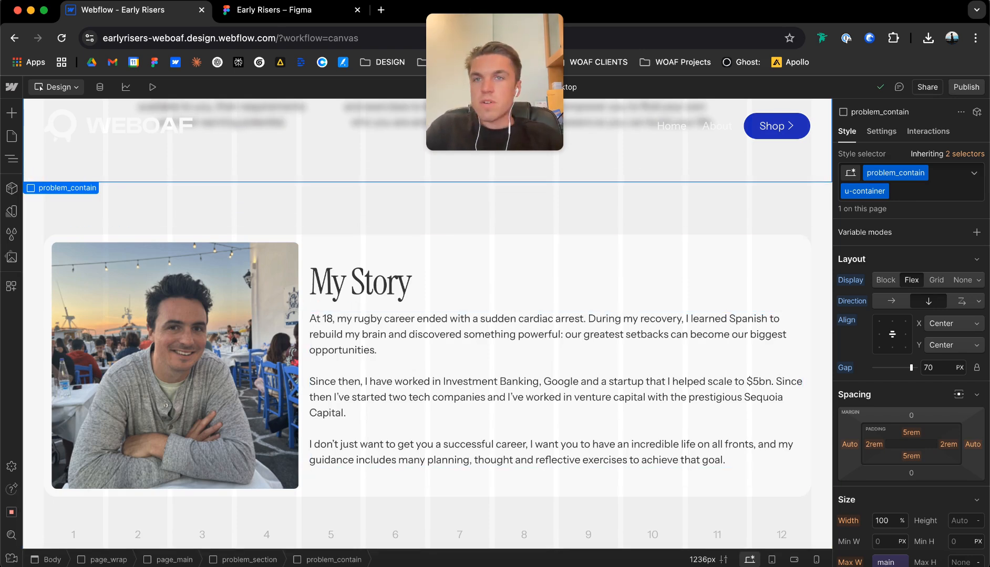
Compare the story and problem sections with the early-risers-v1 frame in Figma, returning to Webflow.
left_click(238, 10)
scroll(470, 292, "down", 3)
scroll(470, 292, "down", 3)
left_click(505, 244)
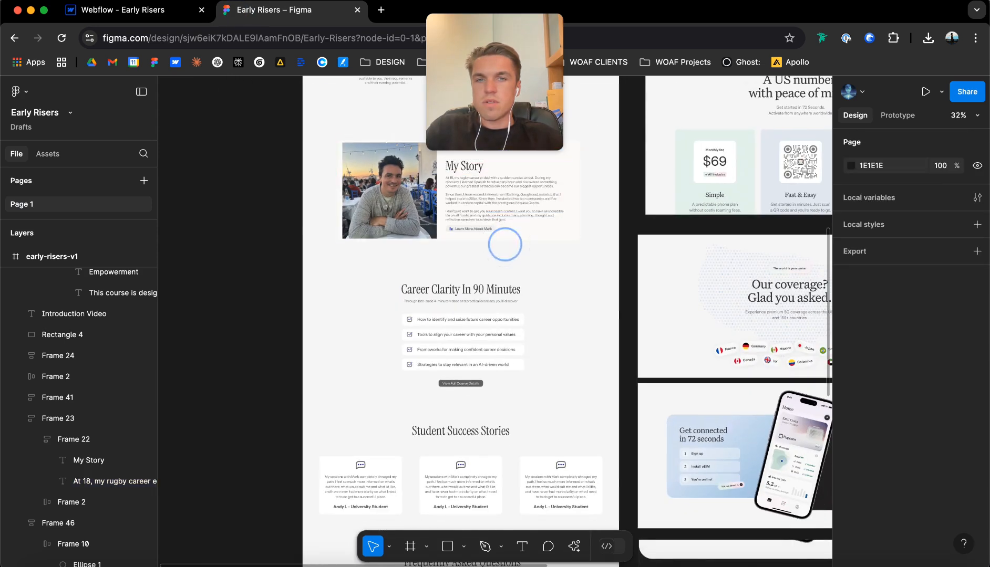
scroll(504, 245, "up", 10)
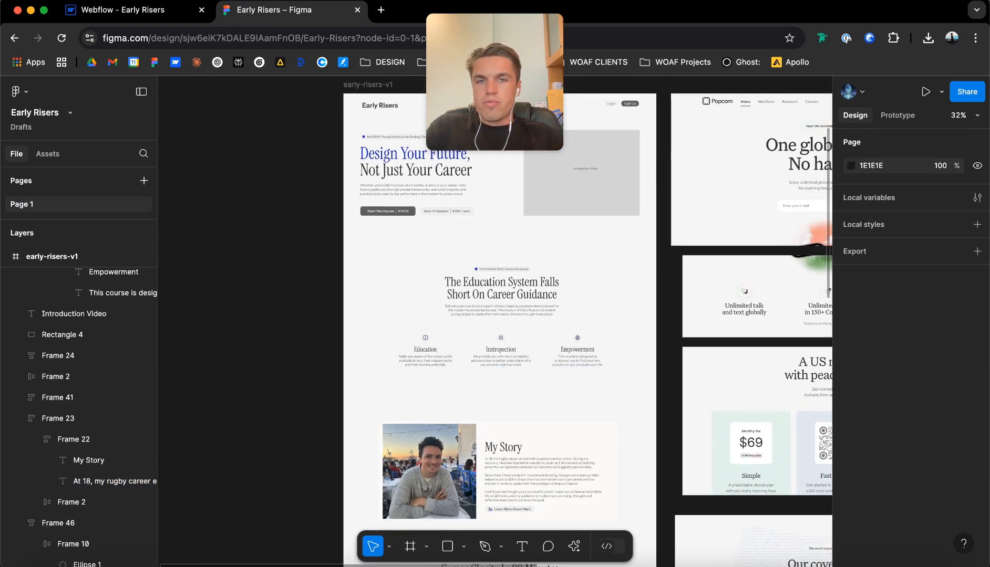
scroll(525, 368, "down", 2)
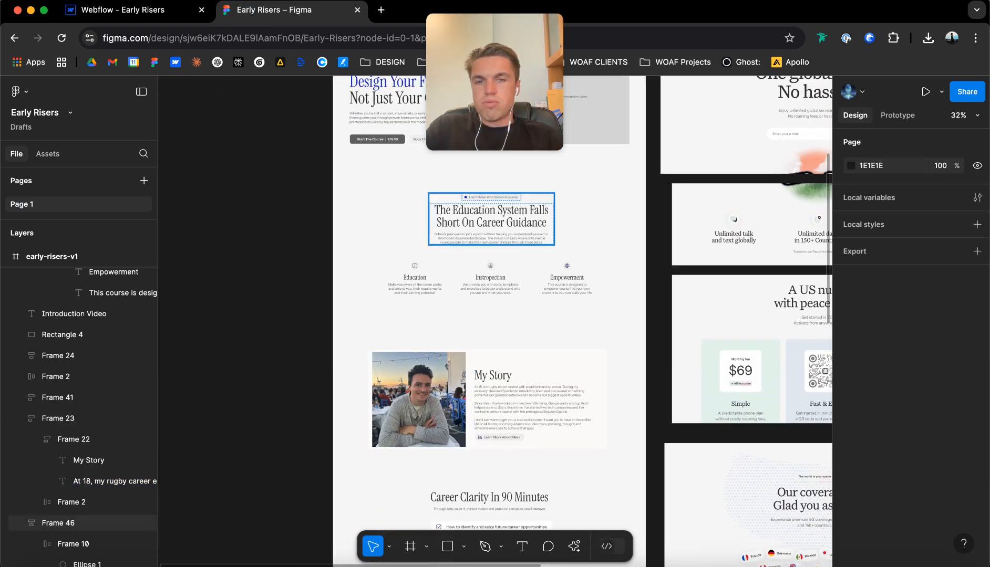
left_click(126, 10)
scroll(368, 316, "up", 3)
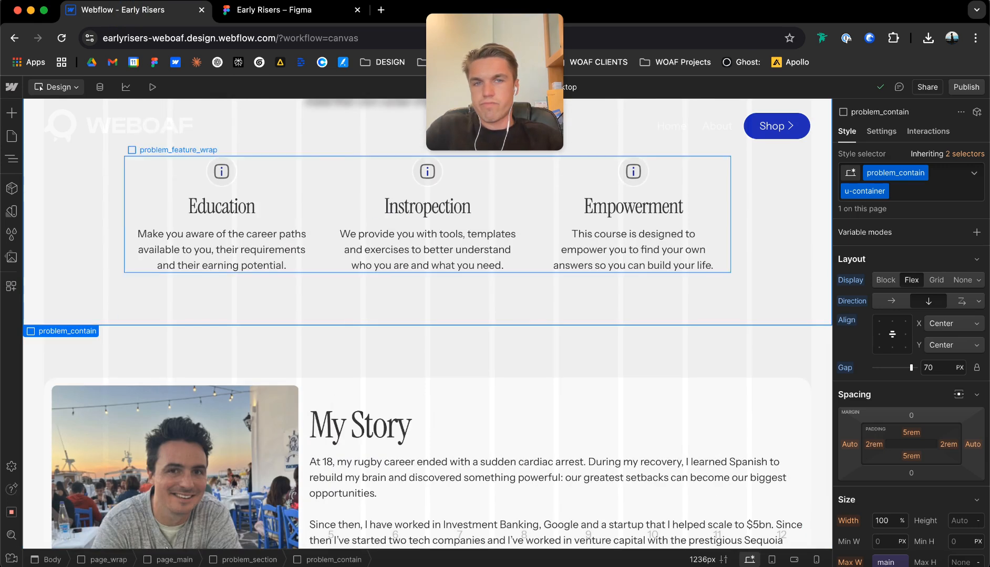
Set the display of story_wrap to inline-block.
scroll(428, 324, "down", 3)
left_click(320, 238)
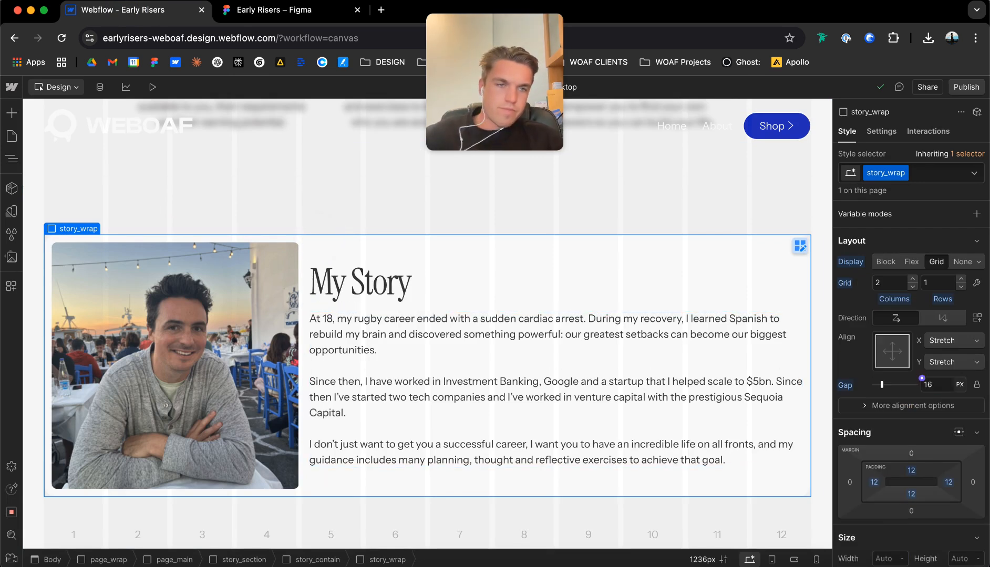
left_click(978, 262)
left_click(924, 284)
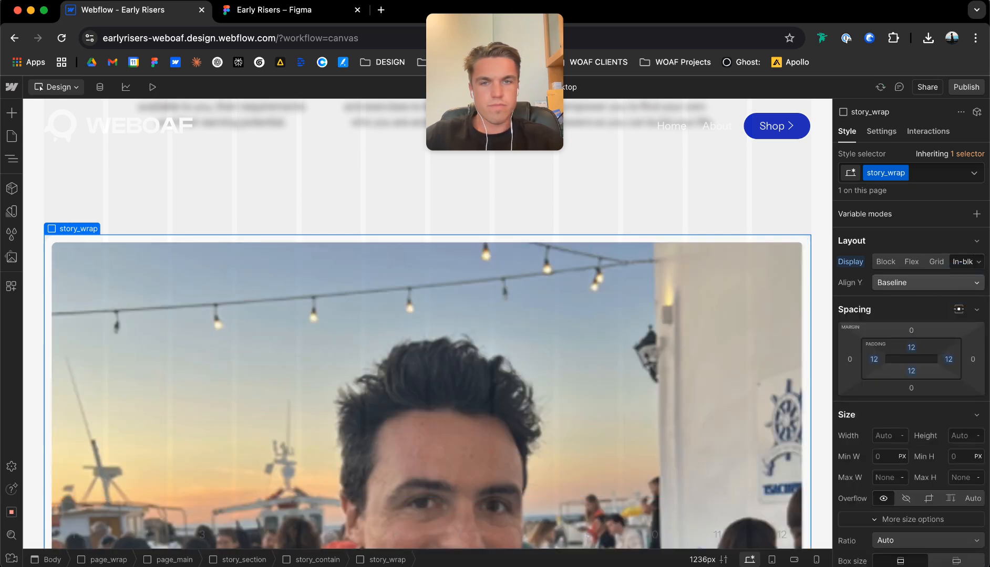
Undo the inline-block display change on story_wrap.
key("super+z")
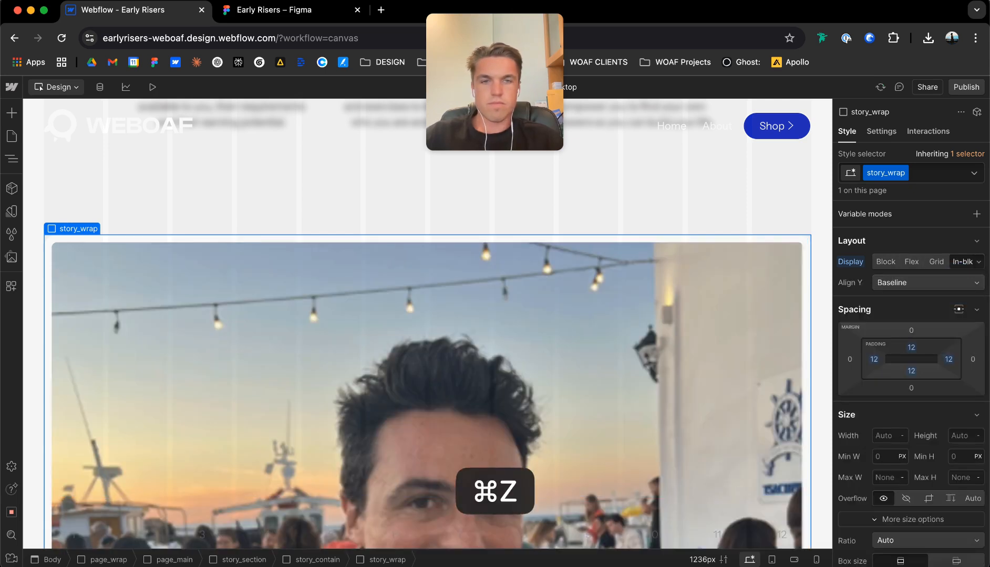
left_click(599, 205)
key("super+z")
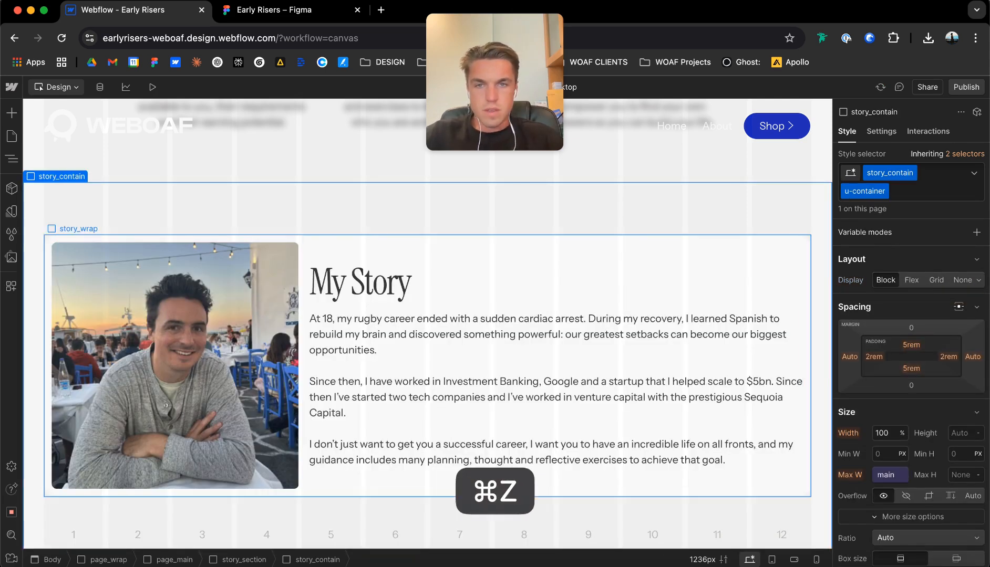
Set the maximum width of story_wrap to 60rem.
left_click(433, 232)
scroll(911, 399, "down", 3)
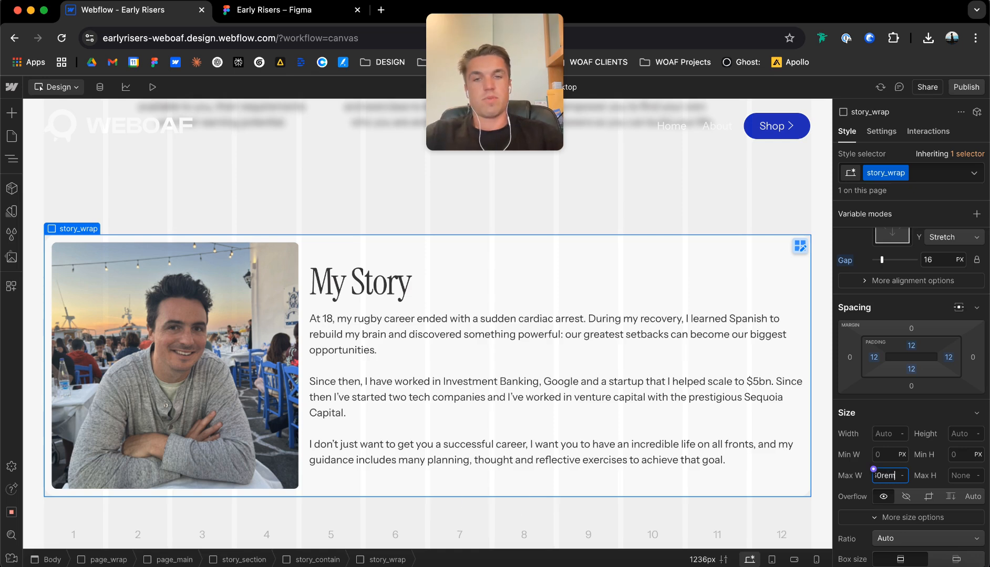
key("Return")
left_click(726, 298)
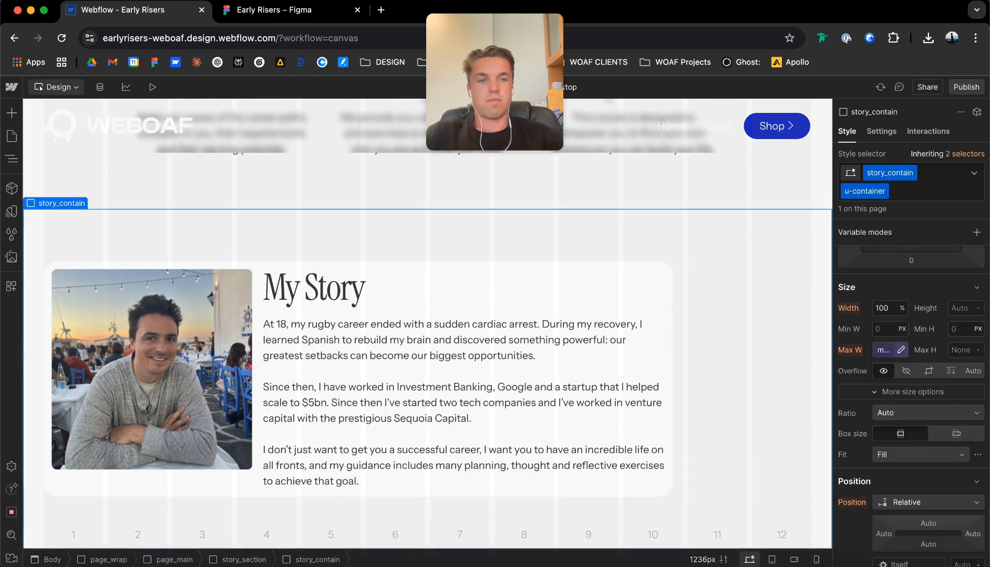
Make story_contain a vertical flex layout, centered horizontally and aligned to the top.
scroll(889, 350, "up", 3)
left_click(909, 285)
left_click(891, 318)
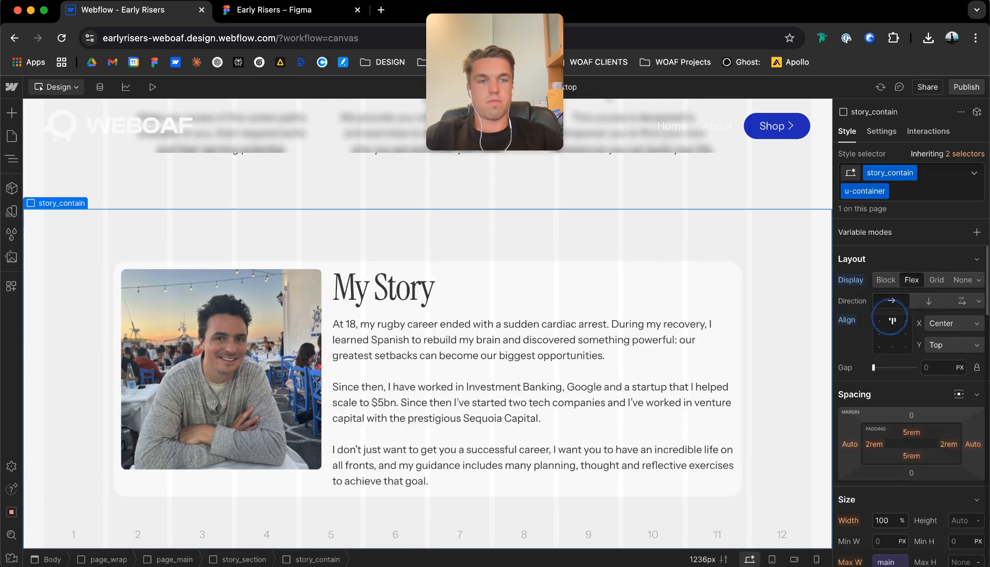
left_click(913, 302)
left_click(892, 321)
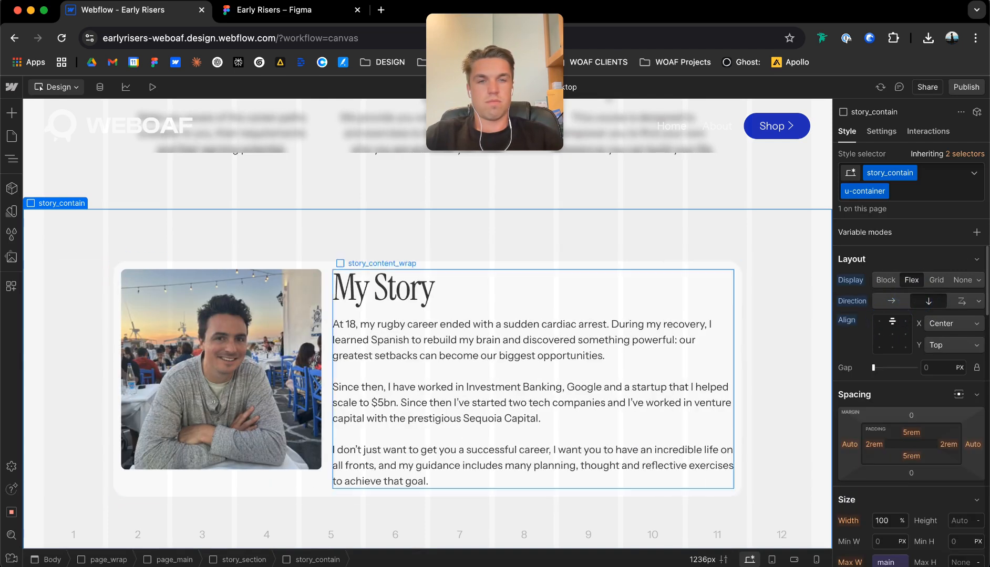
scroll(652, 283, "up", 4)
scroll(652, 284, "down", 2)
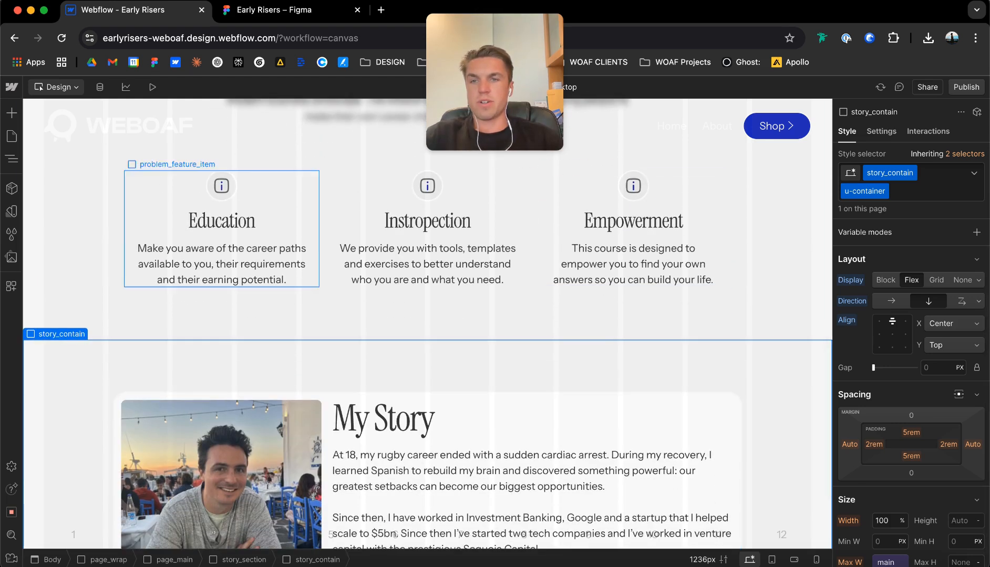
scroll(429, 252, "down", 3)
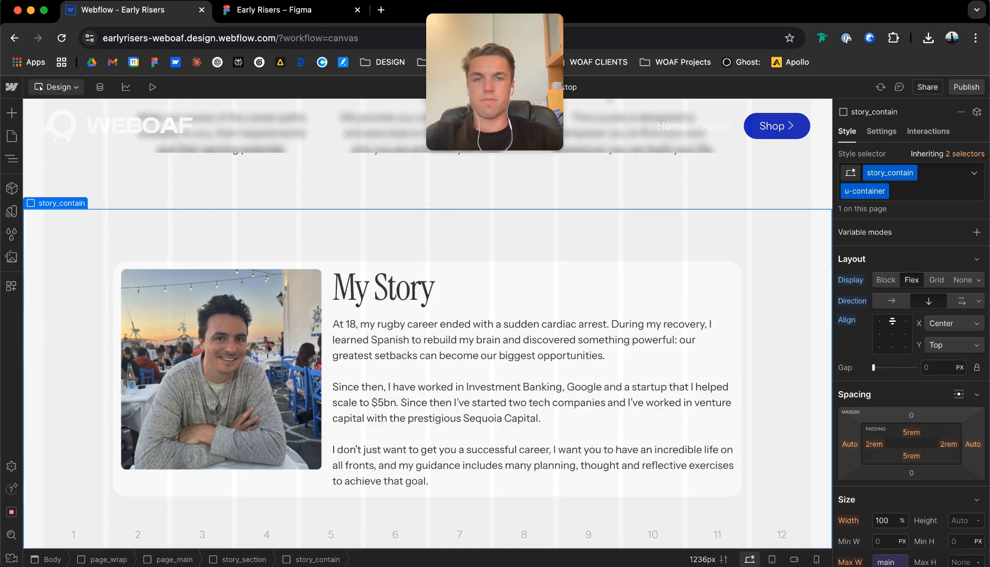
Set the top padding of story_contain to the padding-vertical m variable, 7.5rem.
left_click(910, 430)
left_click(911, 455)
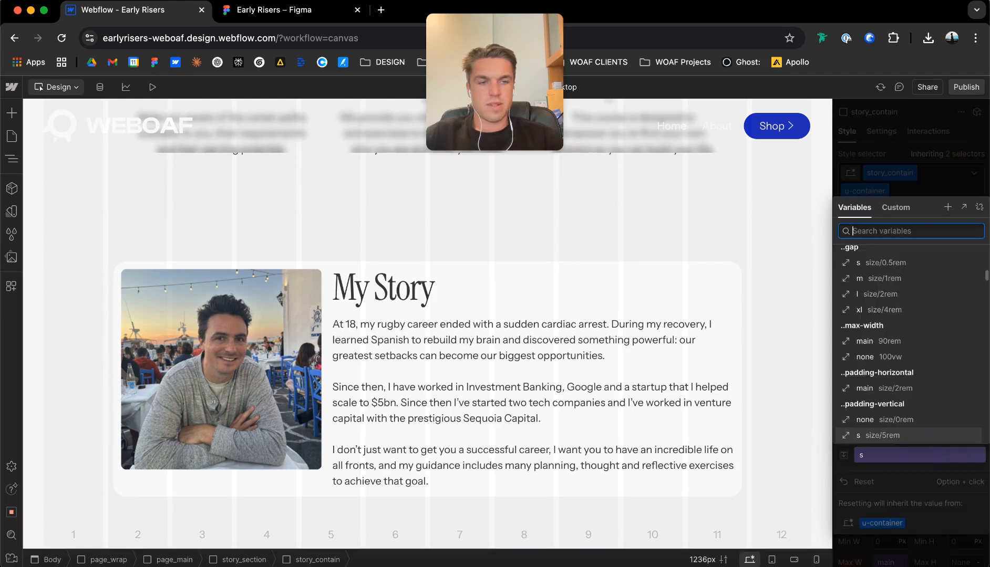
key("Down")
key("Return")
left_click(677, 330)
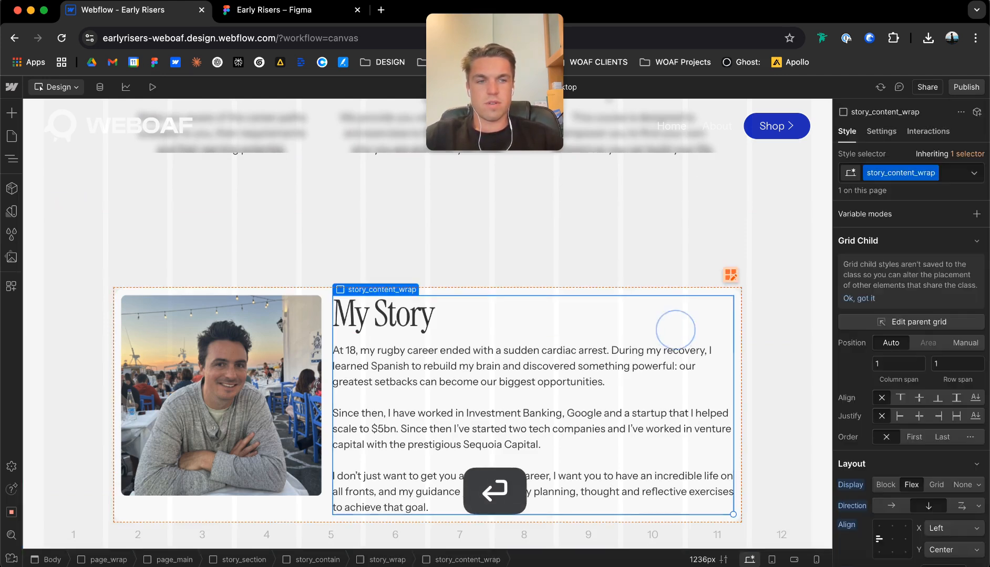
left_click(564, 218)
scroll(563, 218, "down", 1)
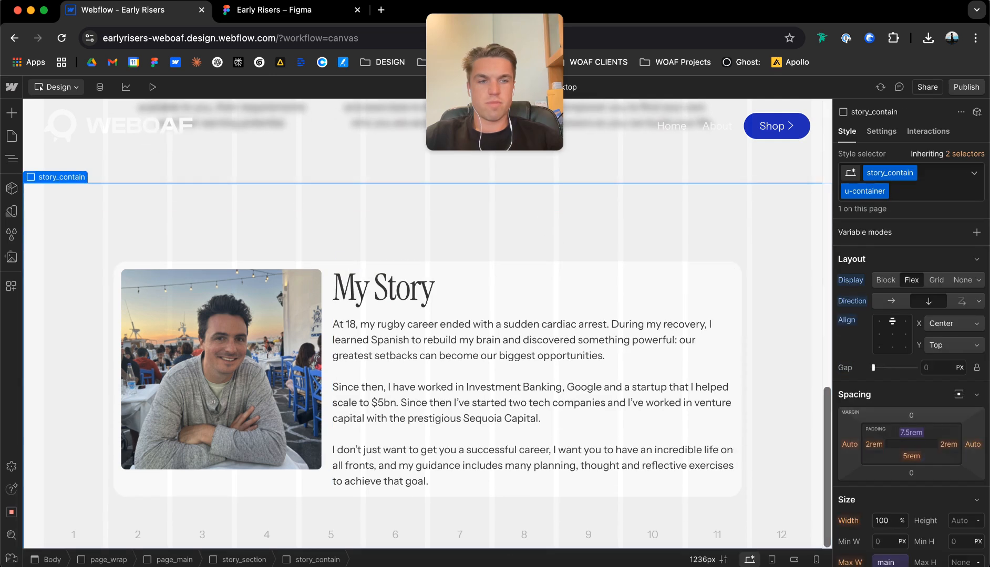
Set the bottom padding of story_contain to the padding-vertical m variable, 7.5rem.
left_click(912, 455)
left_click(905, 478)
key("Down")
key("Return")
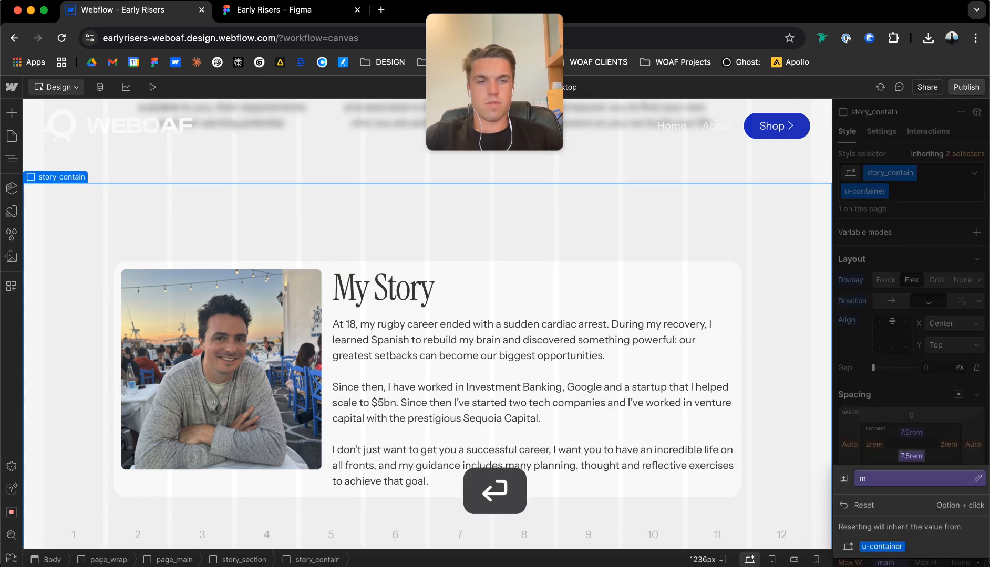
Examine the vertical spacing around problem_contain and compare it with the hero and story sections.
left_click(572, 176)
scroll(572, 176, "down", 1)
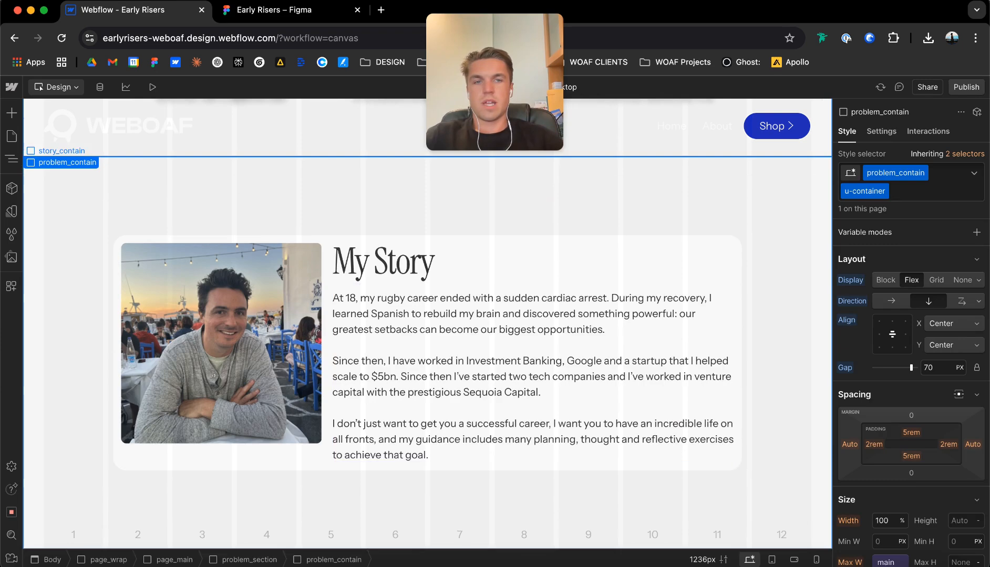
scroll(427, 325, "up", 10)
scroll(427, 325, "up", 6)
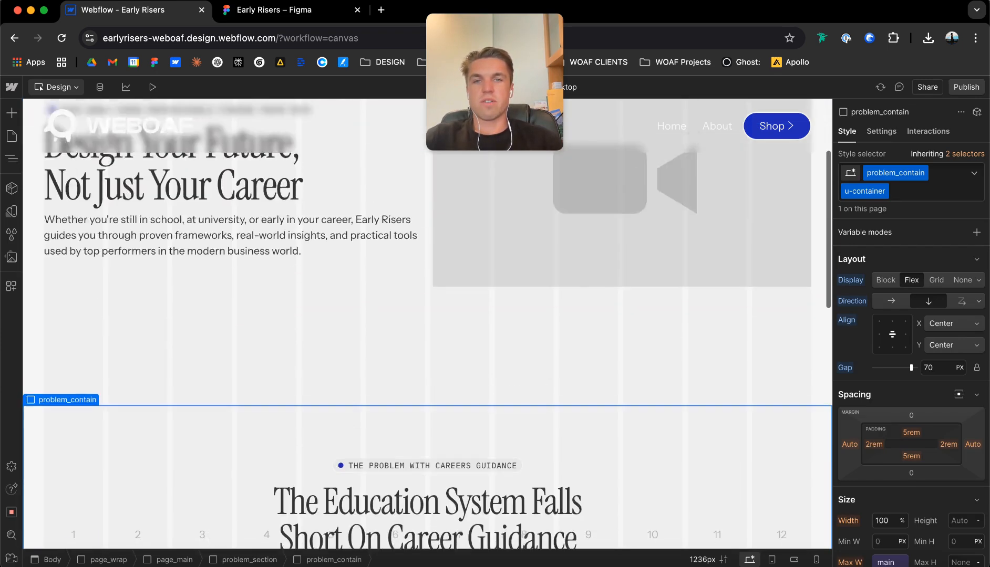
scroll(427, 325, "down", 15)
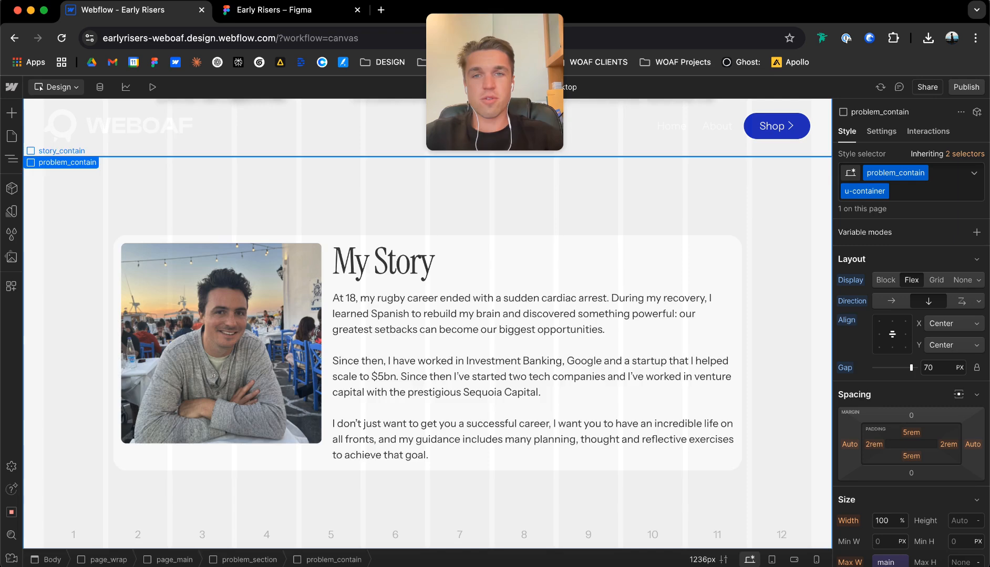
scroll(427, 226, "up", 3)
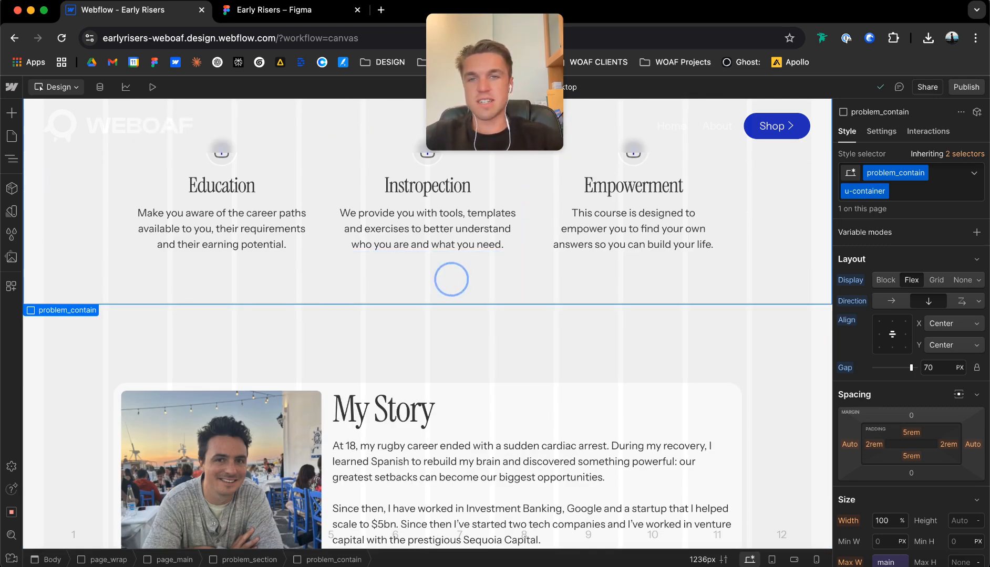
scroll(451, 279, "up", 1)
scroll(451, 279, "down", 4)
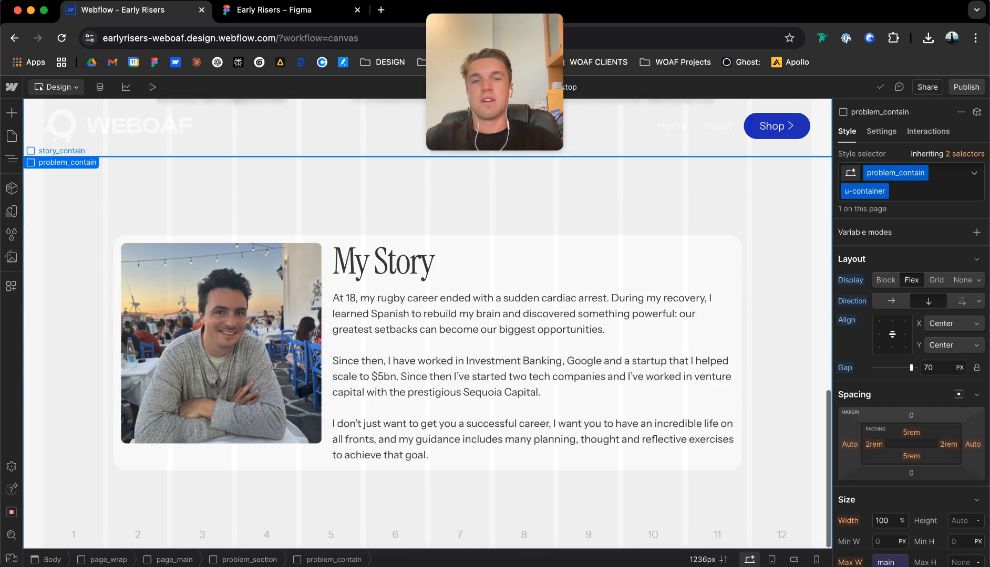
scroll(427, 324, "up", 8)
scroll(427, 324, "down", 4)
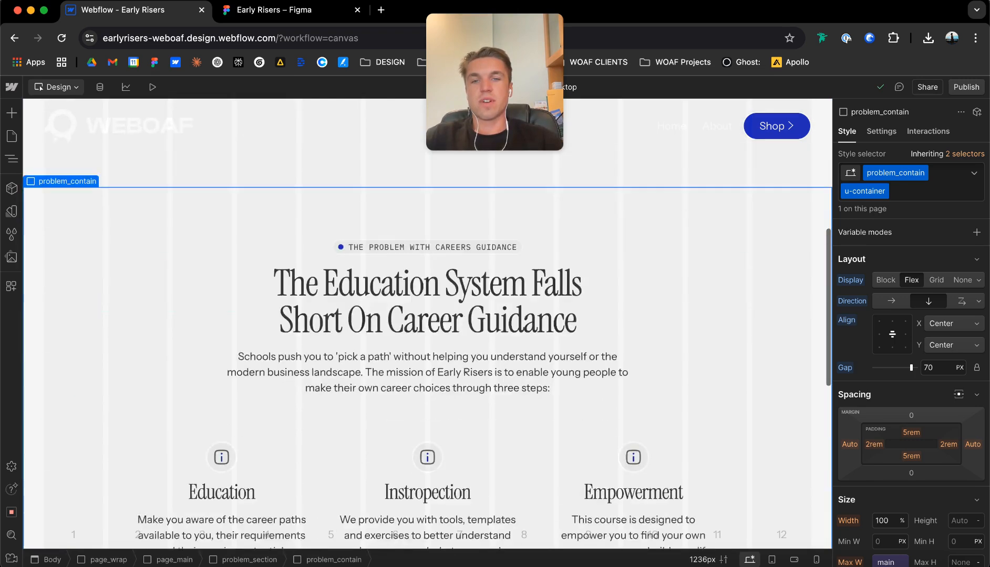
scroll(262, 342, "down", 4)
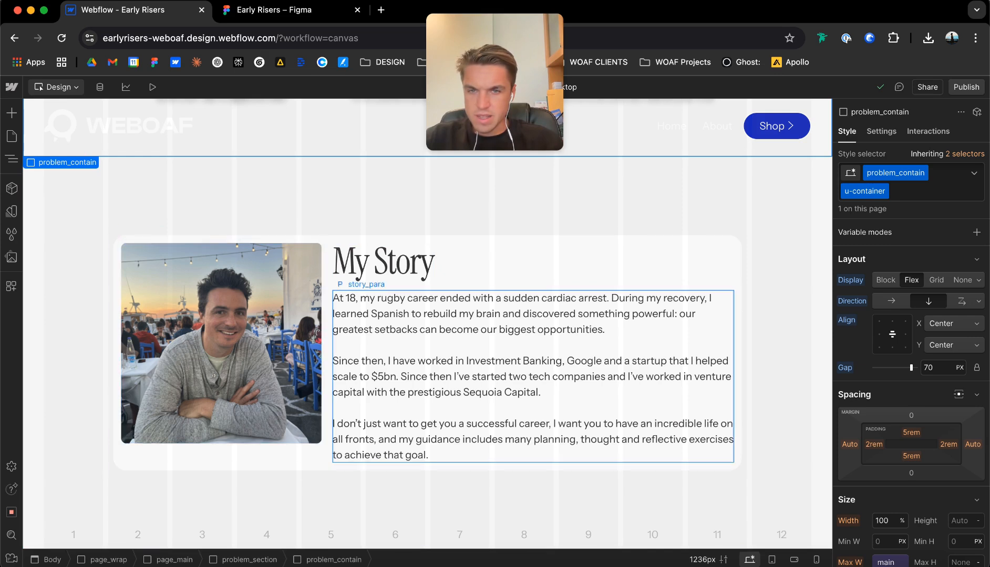
Replace the u-text-main class on the My Story paragraph with u-text-small.
left_click(417, 370)
key("super+Return")
key("BackSpace")
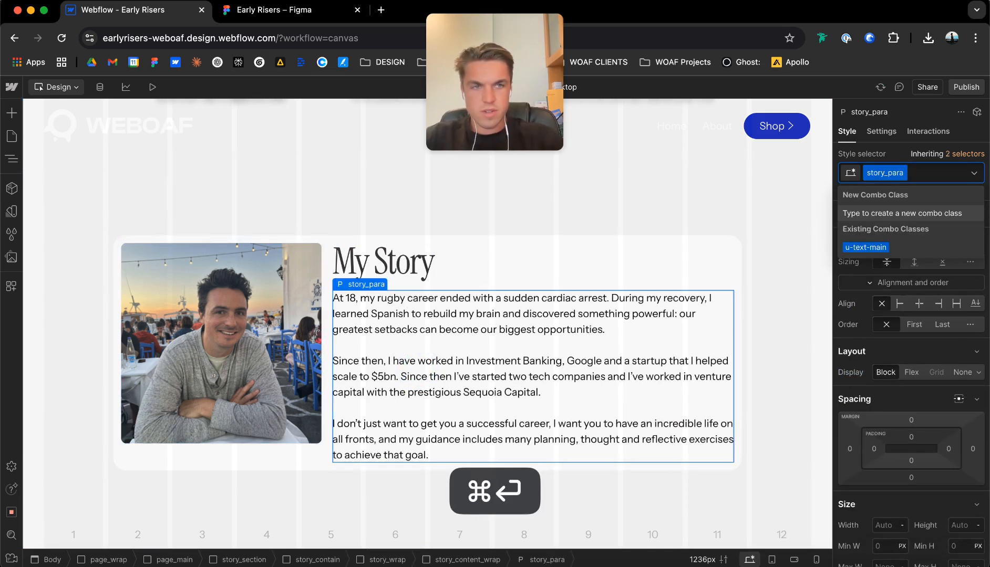
type("u-text-small")
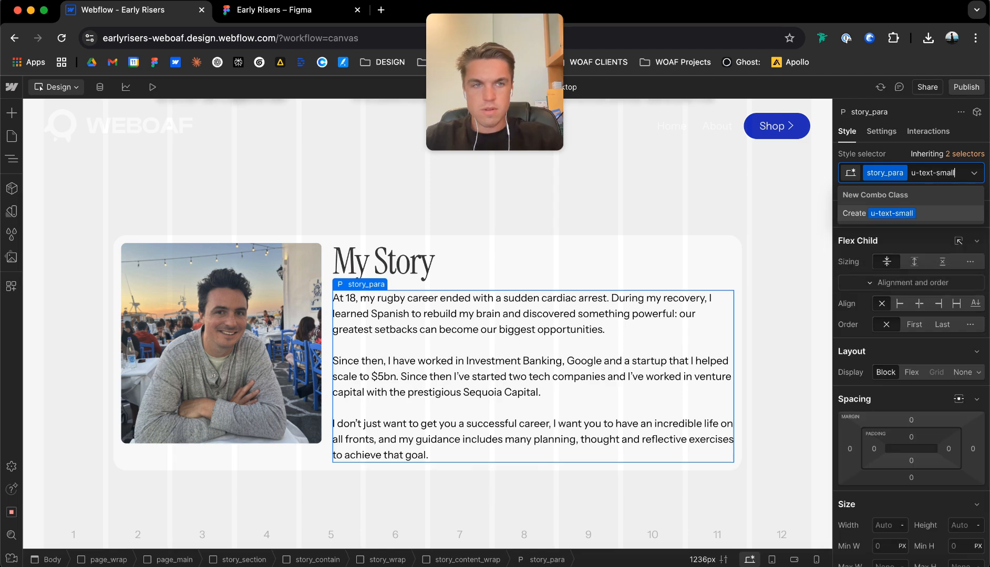
key("Return")
left_click(532, 234)
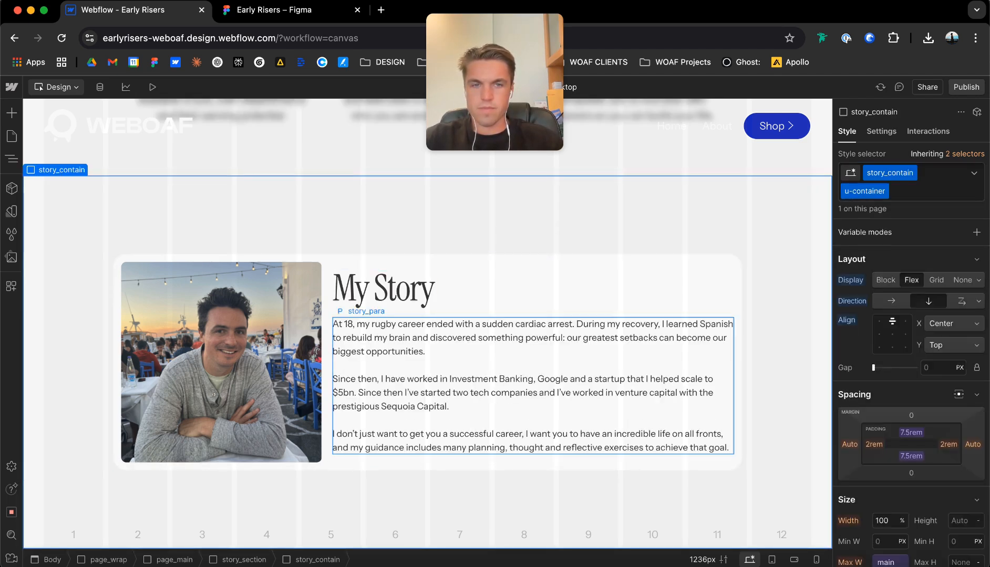
Show the page's element tree with its sections collapsed and select page_main.
left_click(12, 160)
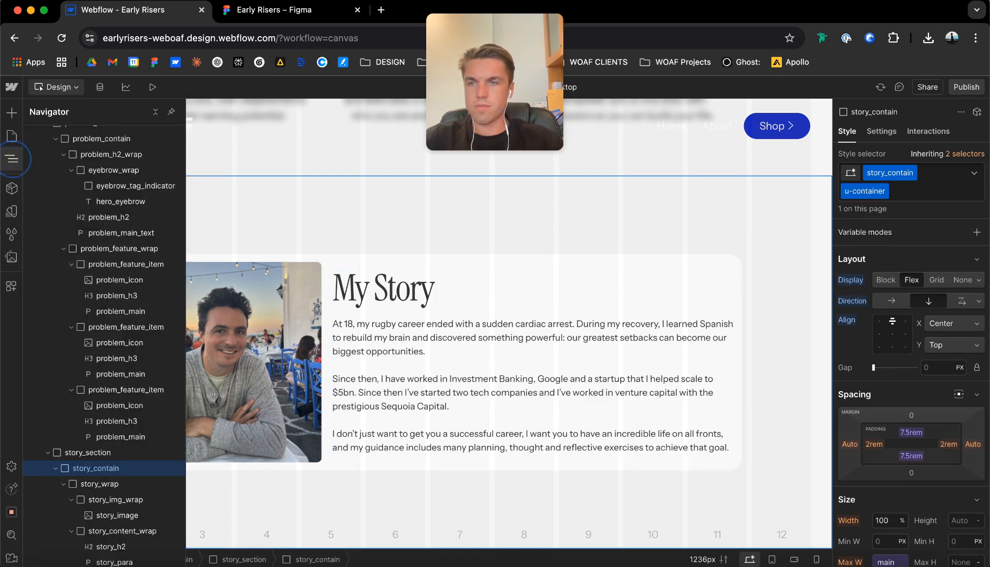
scroll(53, 170, "up", 3)
left_click(48, 244)
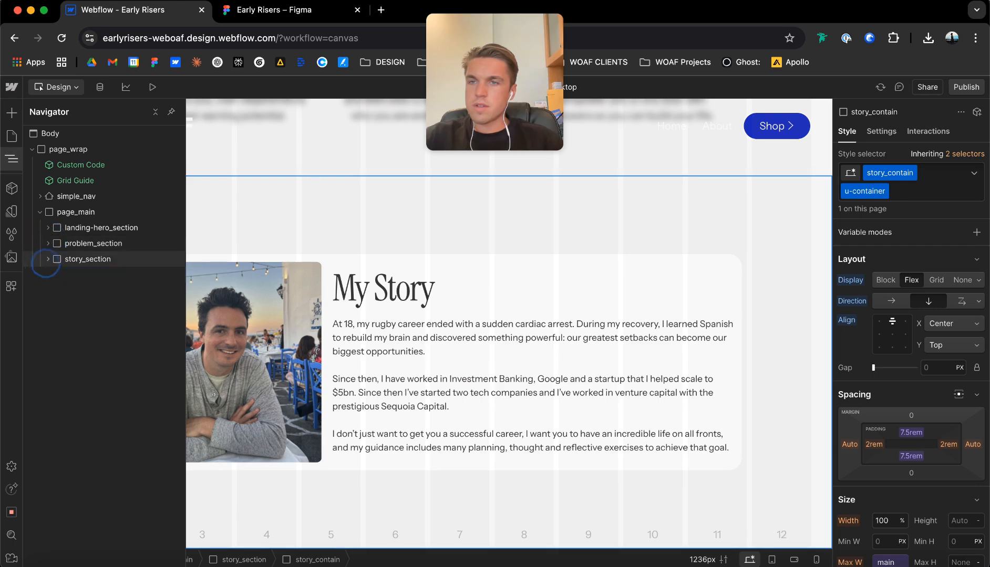
left_click(75, 212)
Review the Career Clarity In 90 Minutes section in the Figma design, returning to Webflow.
key("ctrl+Tab")
scroll(494, 321, "down", 4)
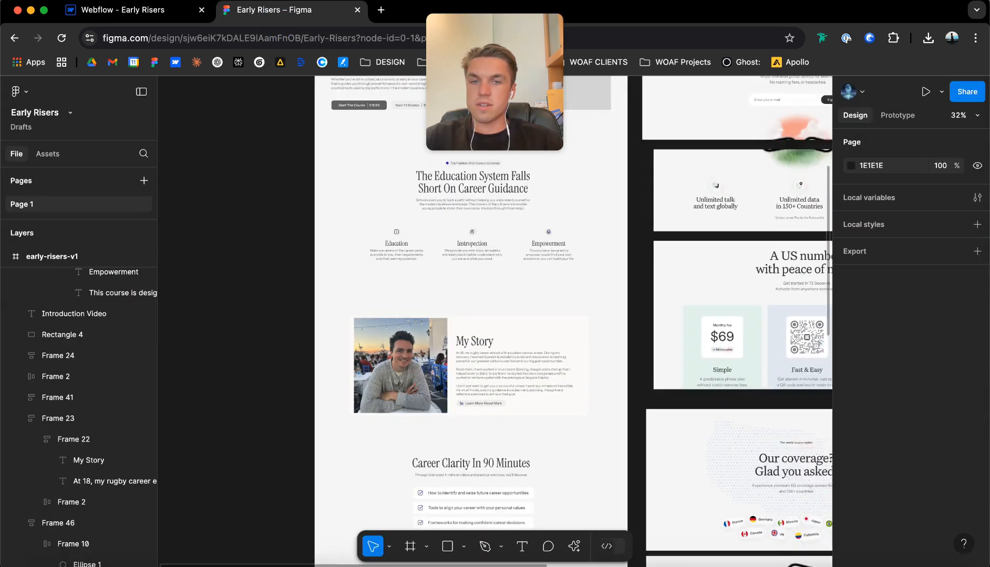
scroll(387, 345, "up", 5)
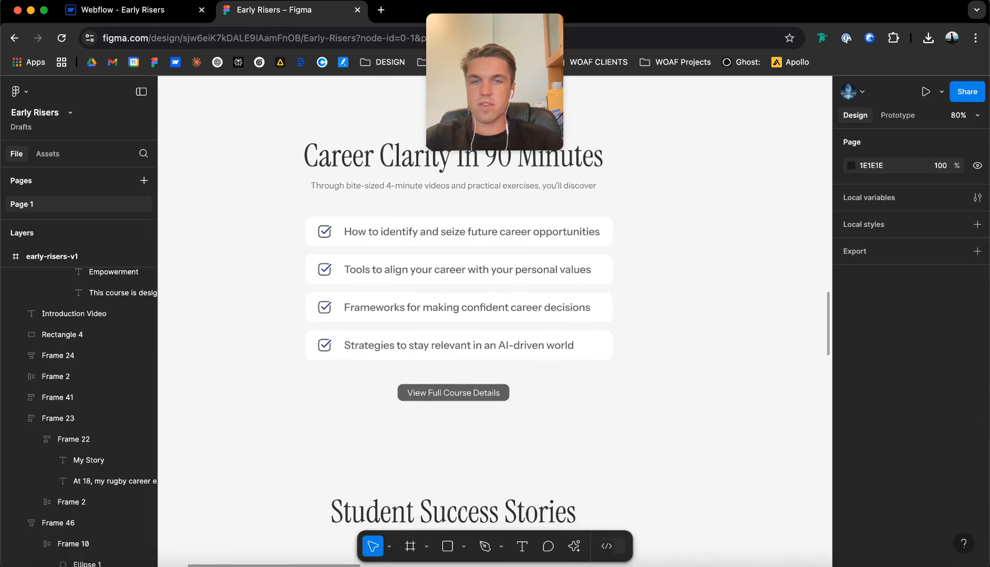
scroll(494, 331, "down", 2)
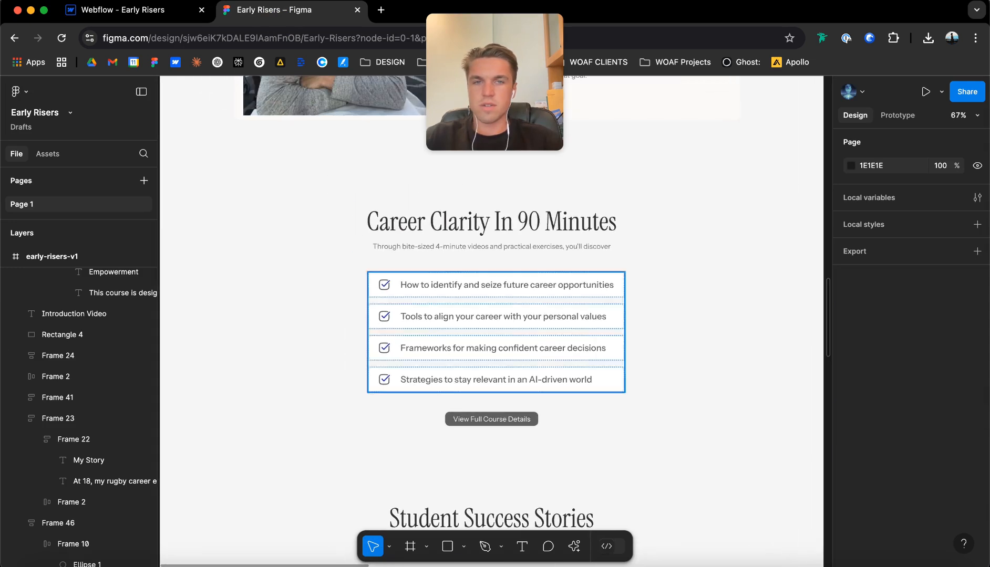
scroll(473, 153, "down", 2)
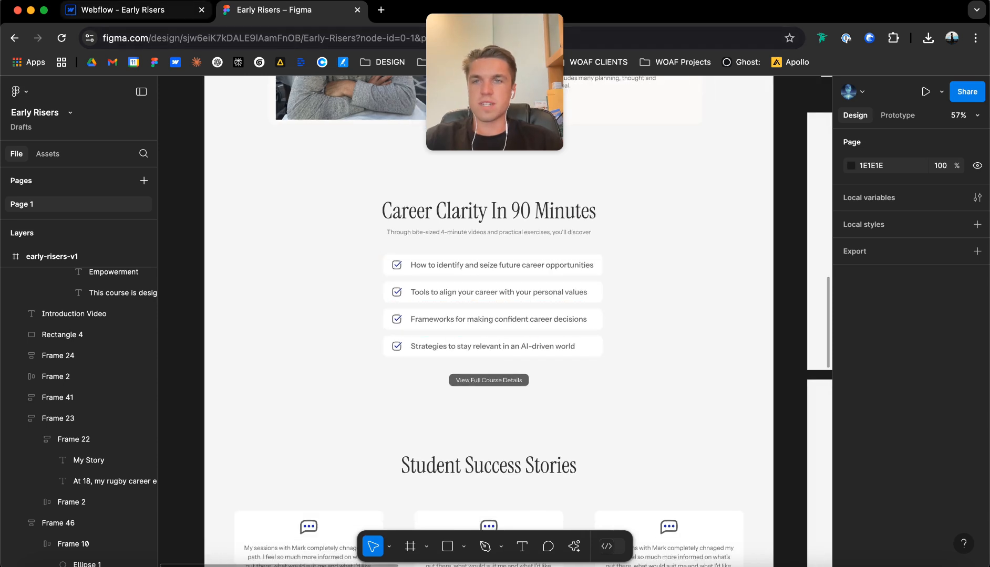
left_click(132, 10)
Add a div block inside page_main below story_section and give it the class curriculum_section.
key("super+e")
type("d")
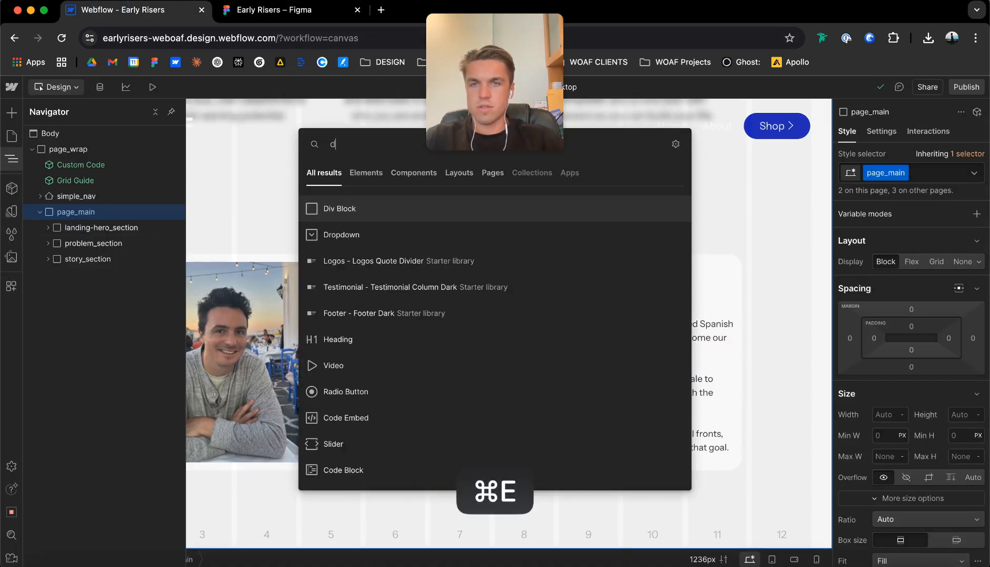
key("Return")
key("super+Return")
type("cou")
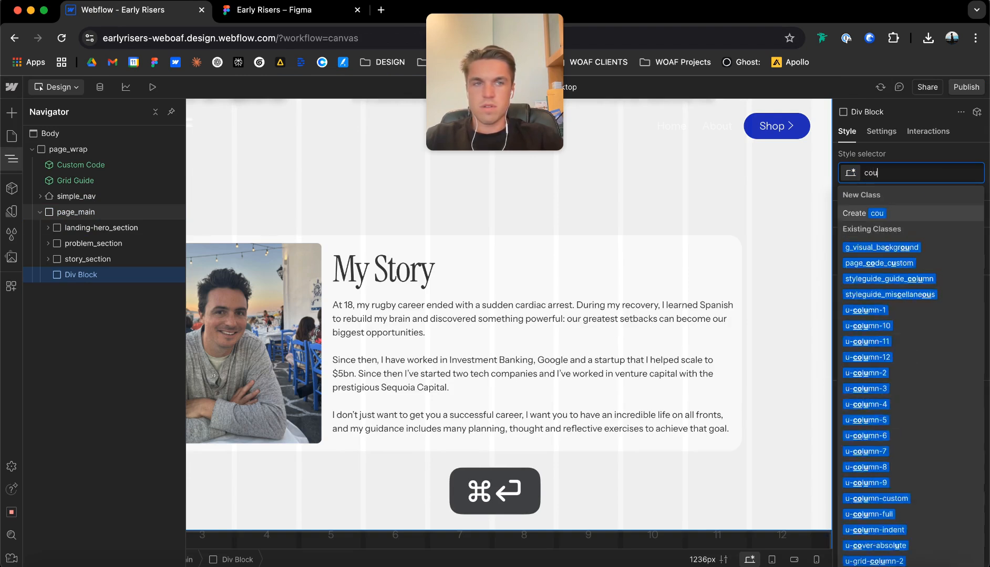
type("rse_detail")
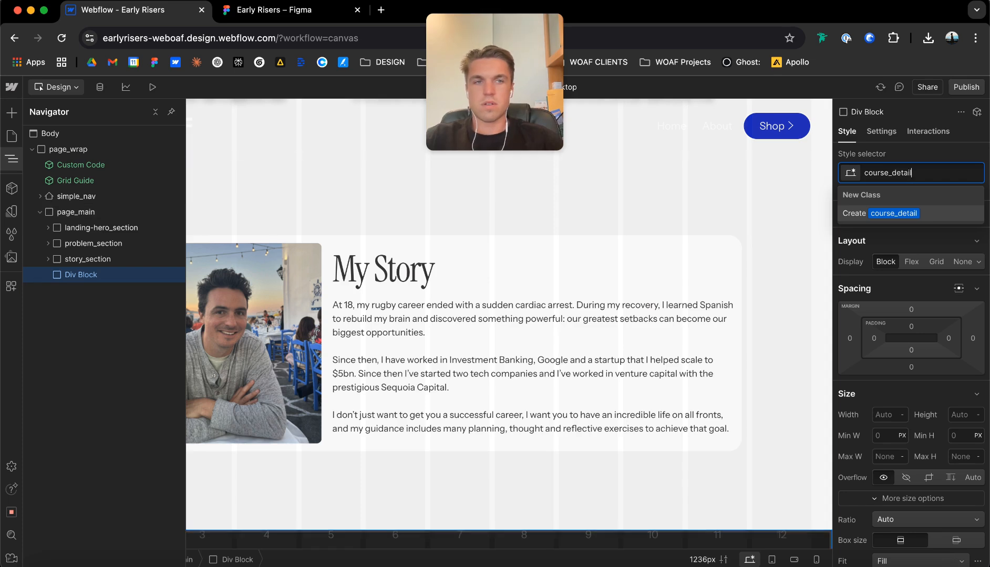
type("curriculum_section")
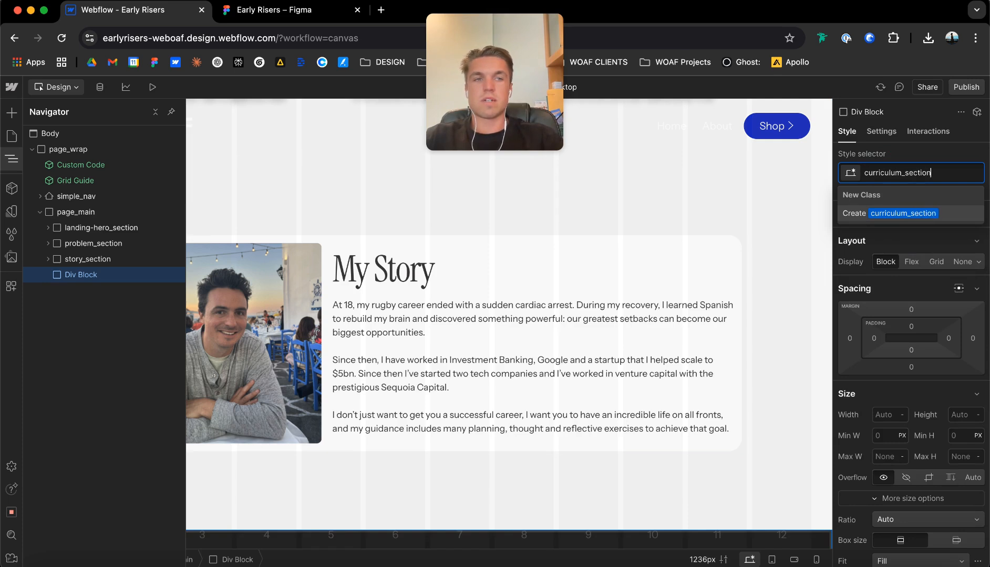
key("Return")
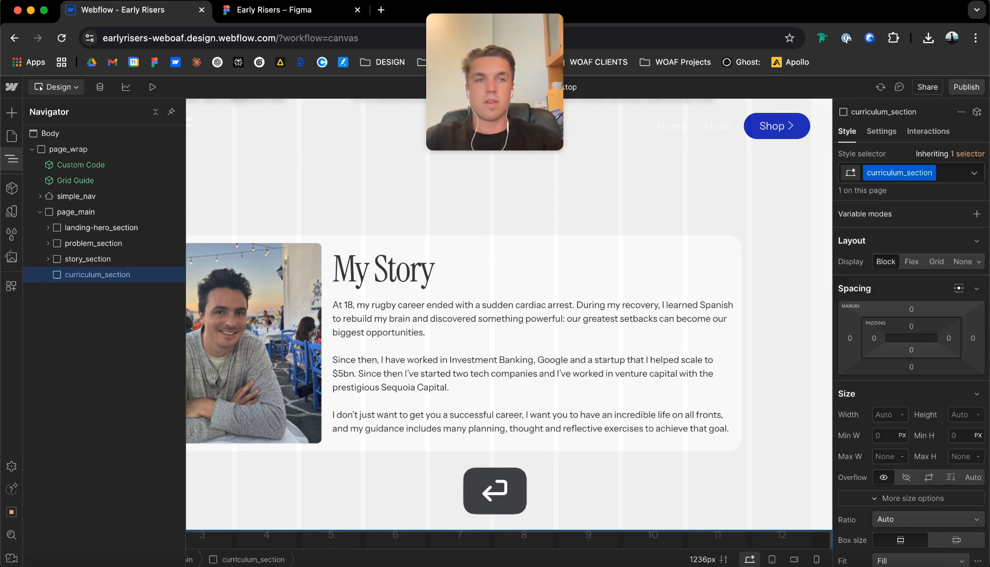
Set the HTML tag of curriculum_section to Section and add the custom attribute data-theme with the value light.
left_click(881, 131)
left_click(914, 180)
left_click(912, 163)
left_click(976, 393)
type("data-theme")
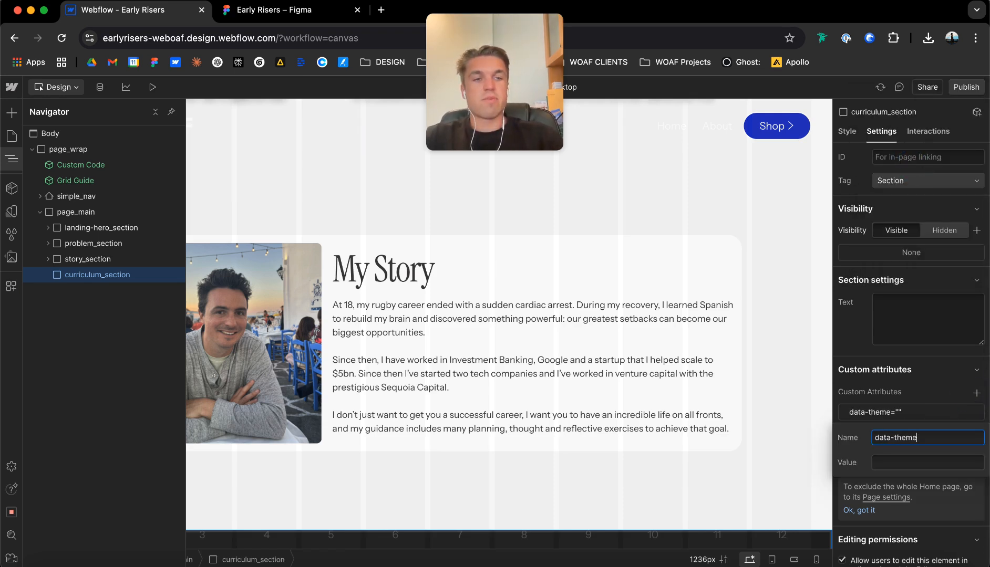
key("Tab")
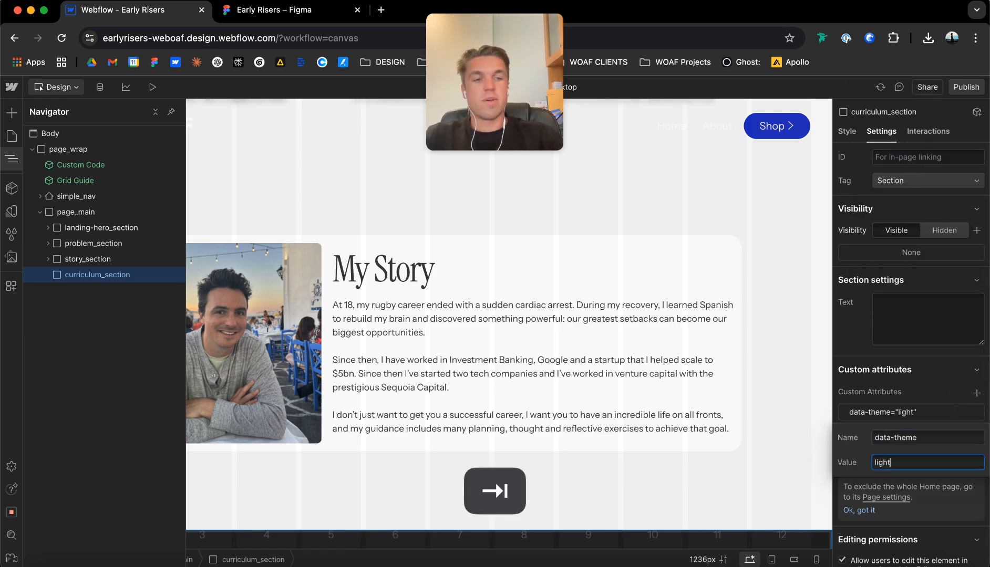
Set the background color of curriculum_section to the theme variable bg-1.
left_click(846, 134)
left_click(847, 134)
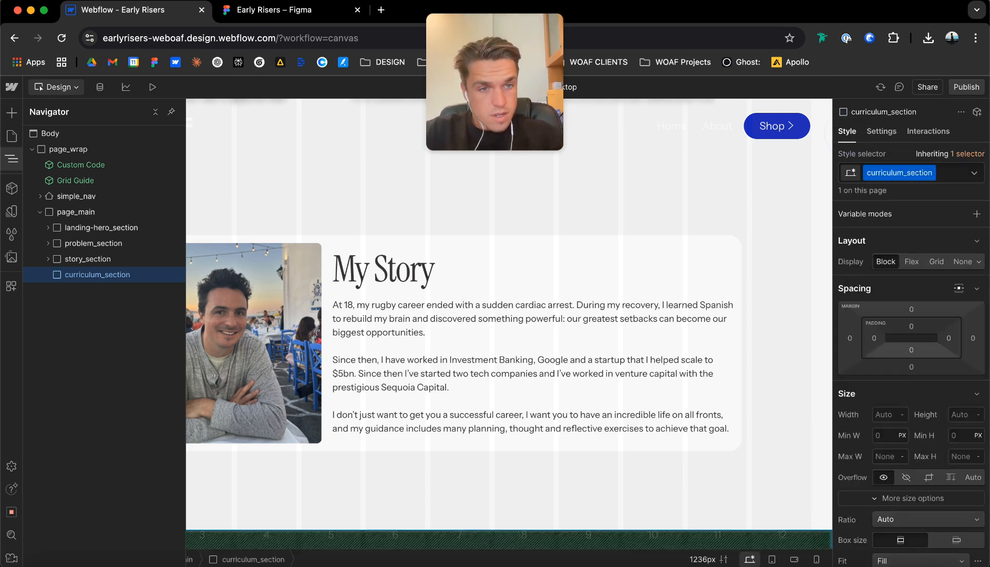
scroll(910, 368, "down", 15)
scroll(911, 368, "up", 4)
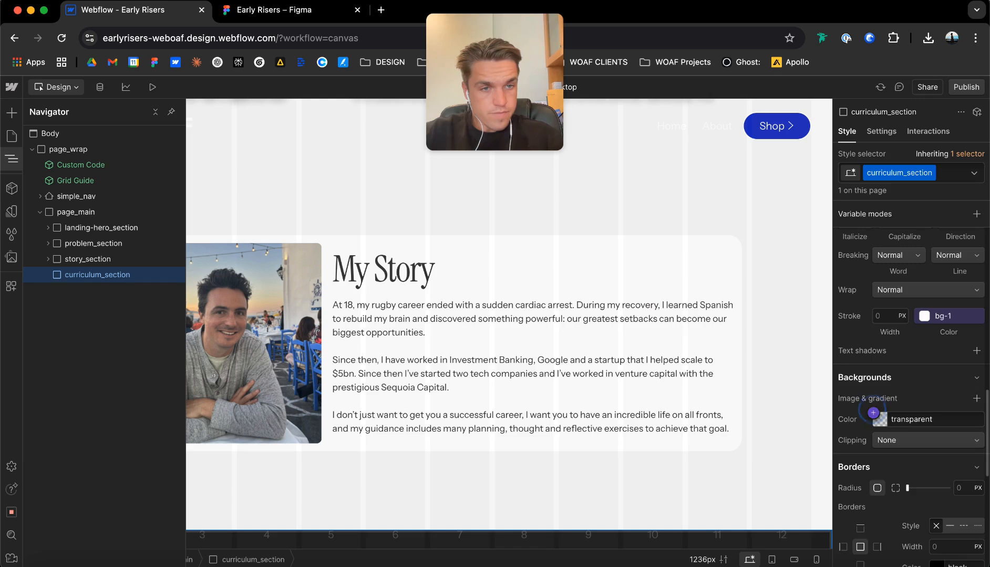
left_click(874, 412)
scroll(908, 305, "down", 5)
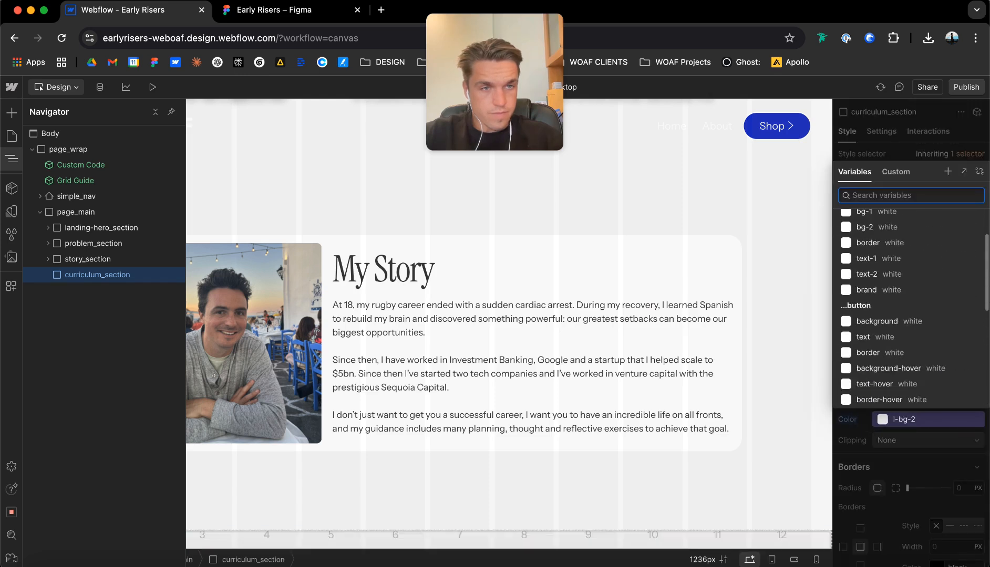
scroll(913, 307, "up", 3)
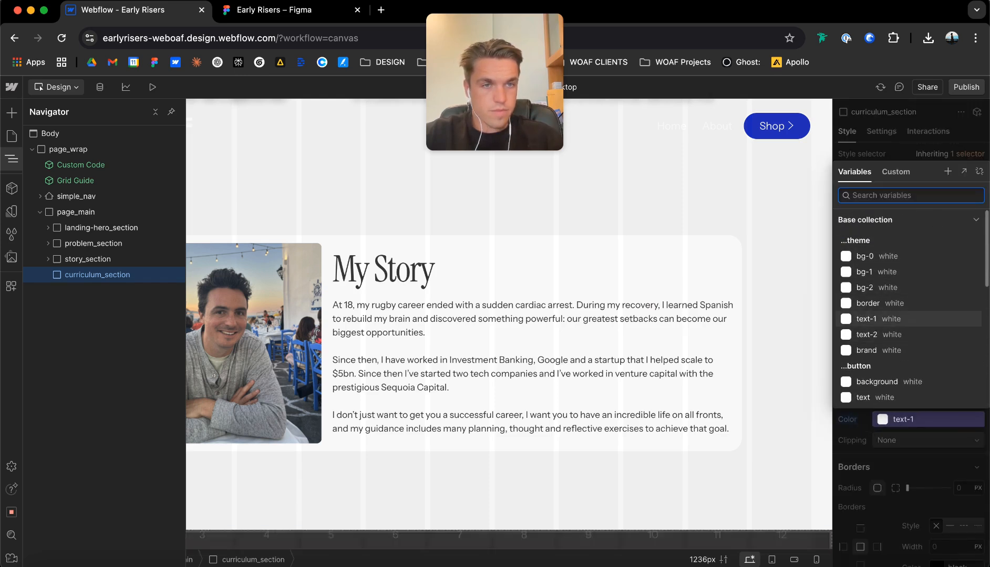
left_click(867, 271)
Add a div block inside curriculum_section with the class curriculum_contain and the combo class u-container.
key("super+e")
type("div")
key("Return")
key("super+Return")
type("curriculum")
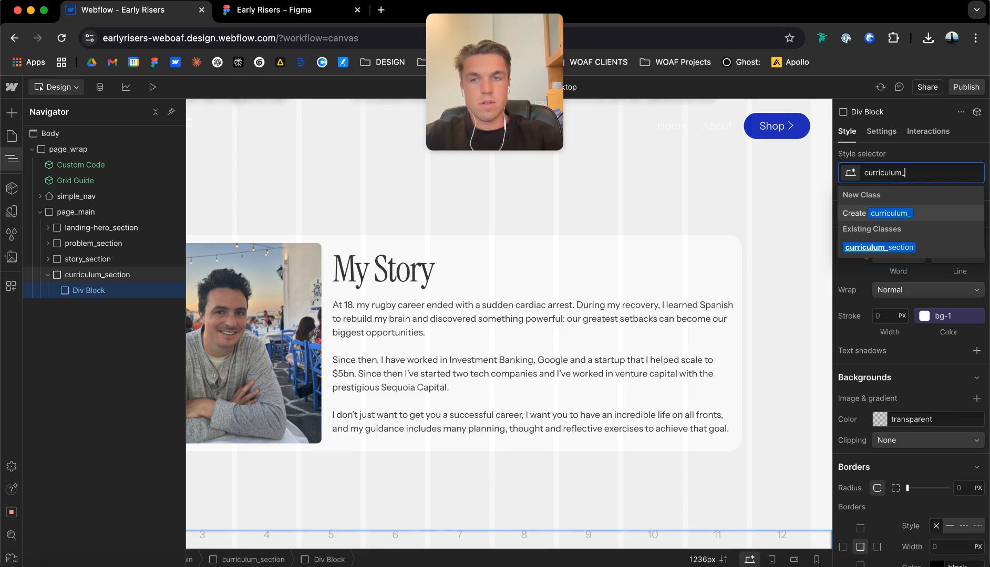
type("_contain")
key("super+Return")
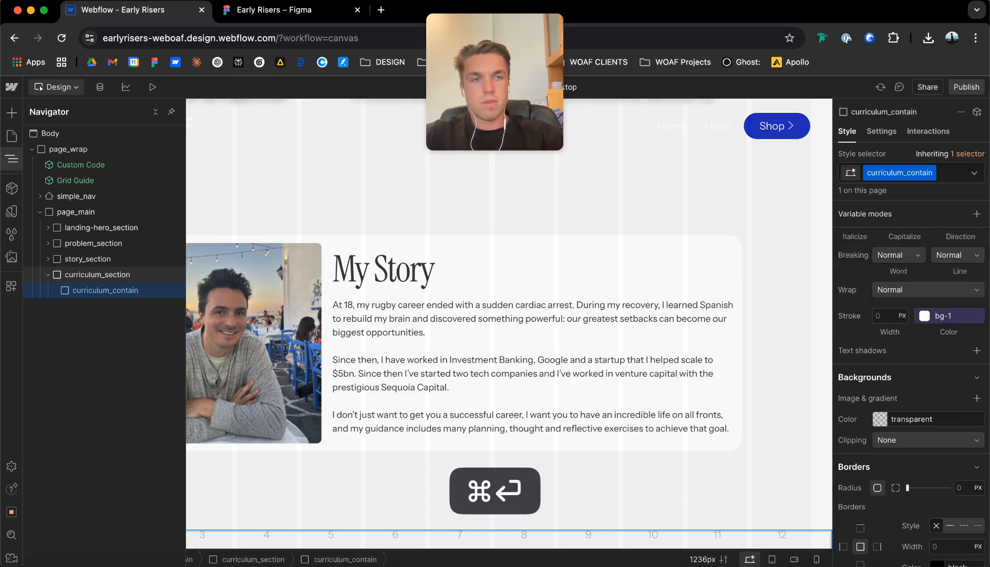
type("u-container")
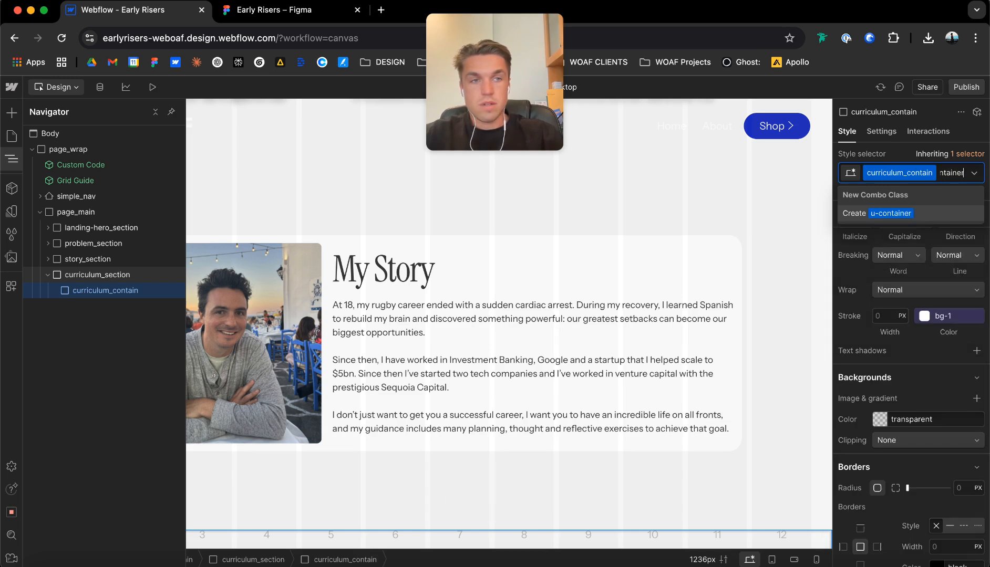
key("Return")
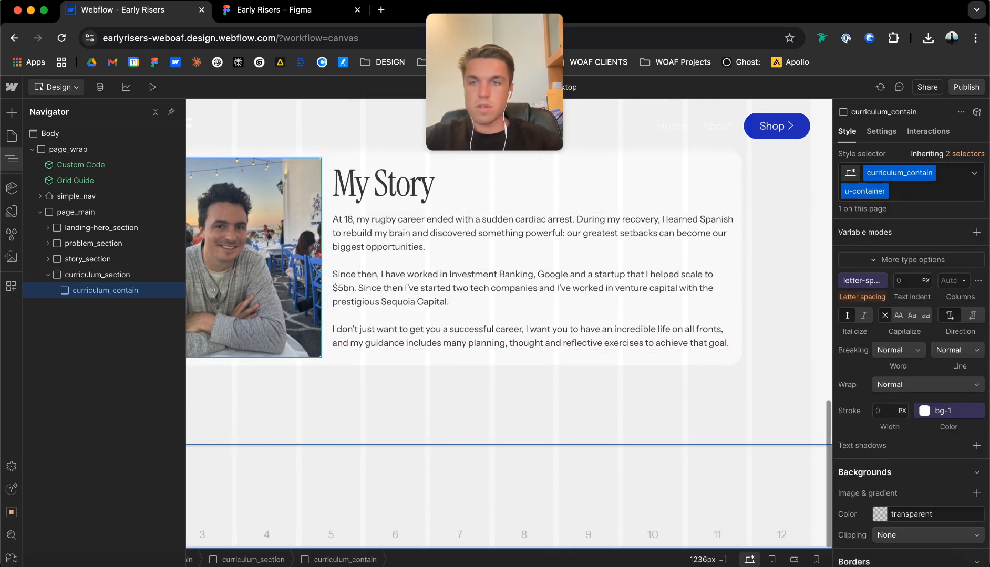
Switch to Figma and nudge the Career Clarity In 90 Minutes heading with its subtitle and the View Full Course Details button slightly upward.
key("super+e")
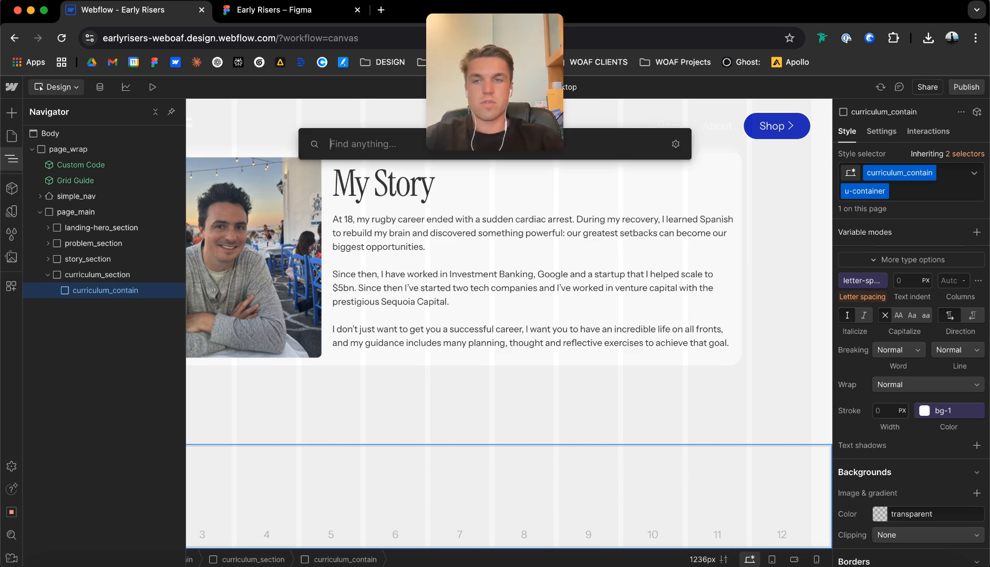
left_click(243, 16)
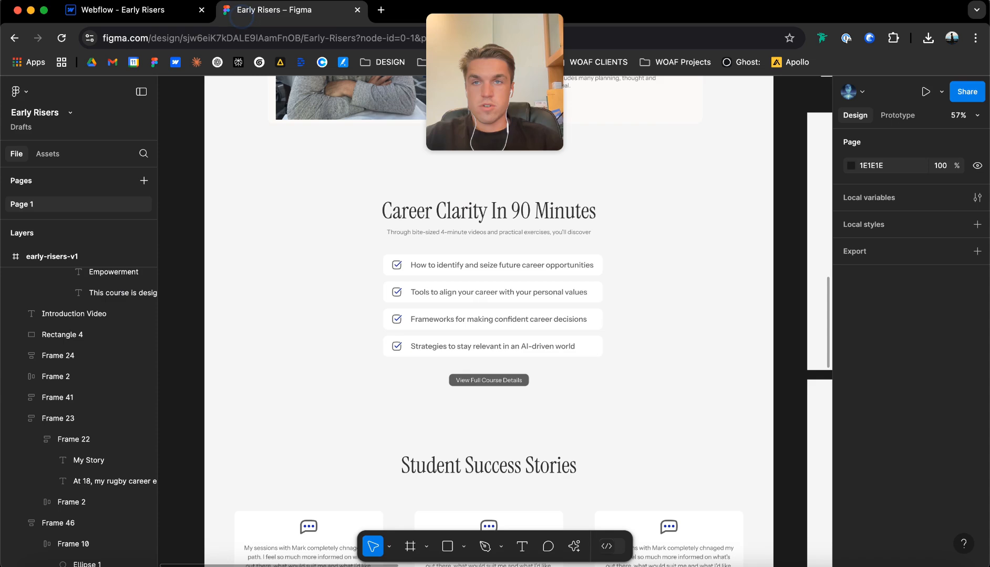
left_click_drag(448, 224, 448, 212)
left_click(469, 263)
left_click_drag(476, 290, 477, 304)
left_click_drag(489, 381, 488, 374)
left_click(634, 337)
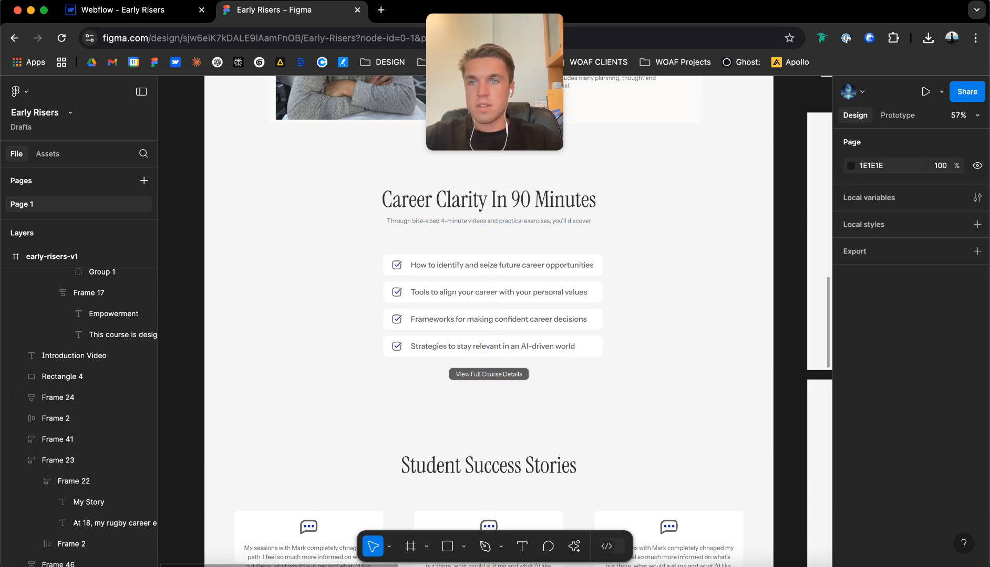
Return to Webflow and add a div block inside curriculum_contain with the class curric_h2_wrap.
left_click(90, 10)
left_click(97, 292)
key("super+e")
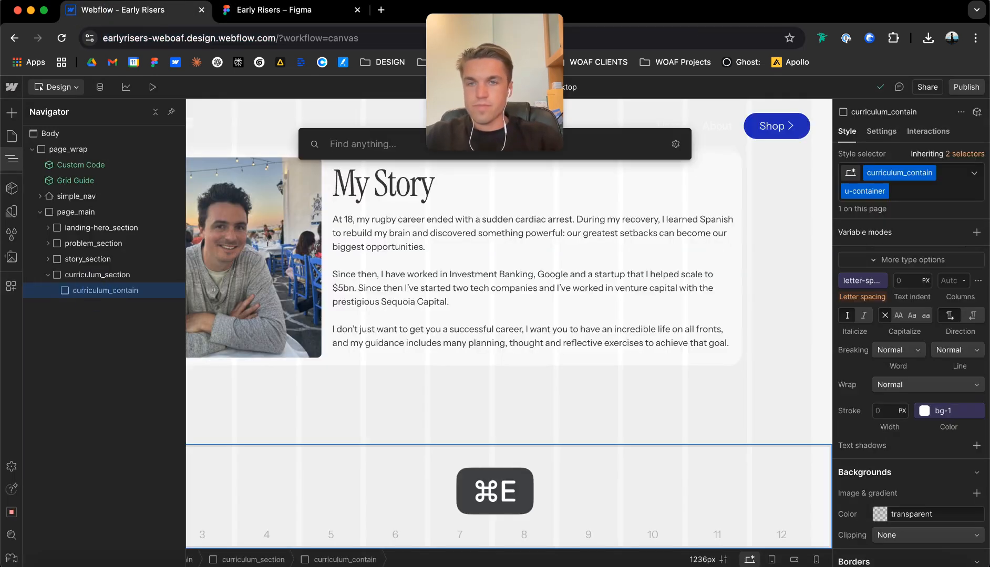
type("div")
key("Return")
key("super+Return")
type("c")
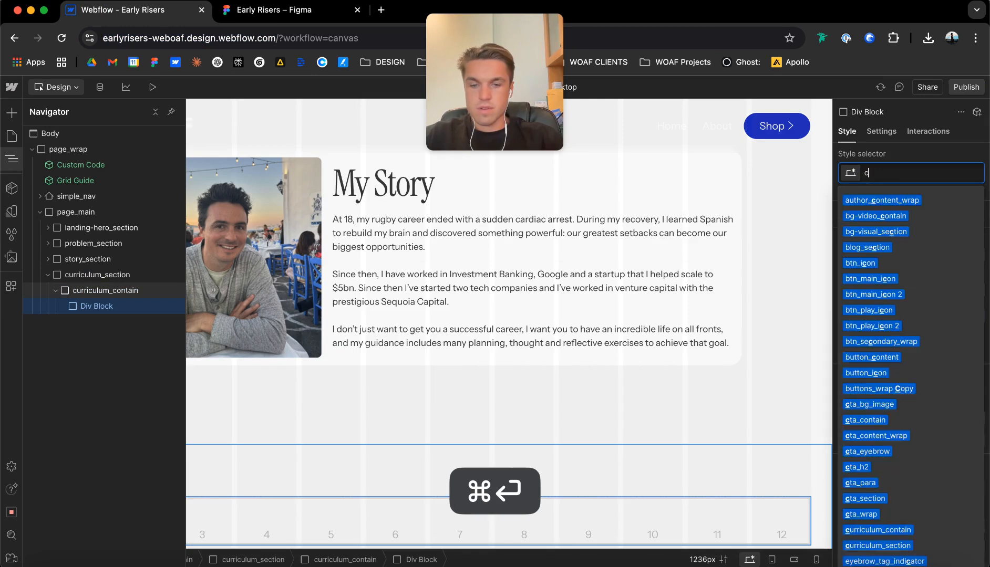
type("urric")
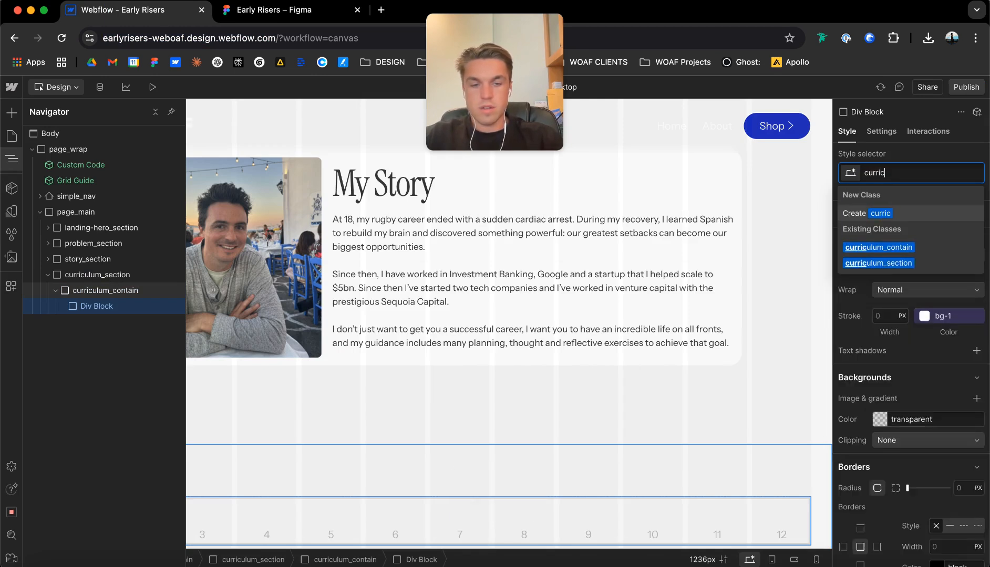
type("u_h2_wrap")
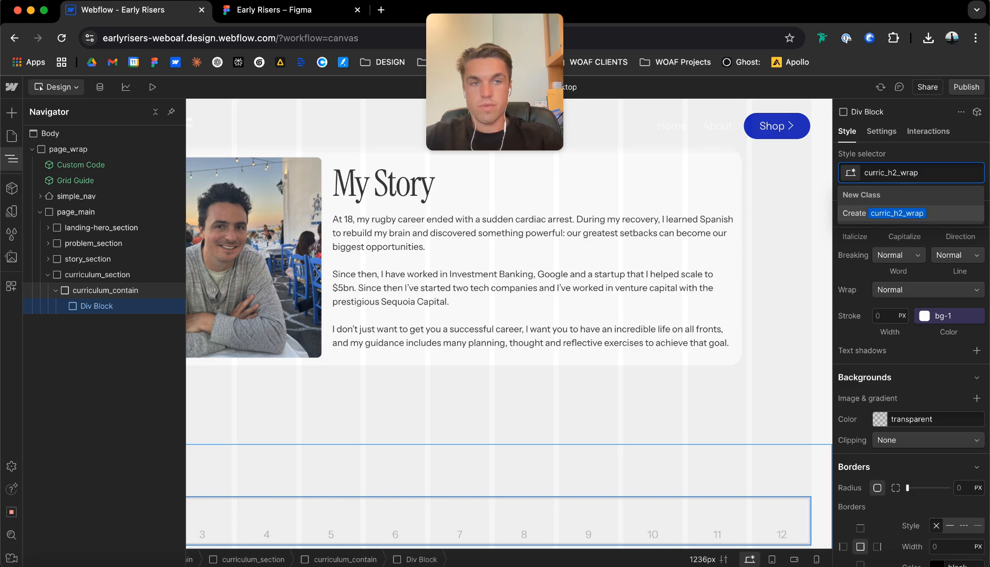
key("Return")
Add an H2 heading and a paragraph below it inside curric_h2_wrap.
key("super+e")
type("h3")
key("BackSpace")
type("2")
key("Return")
key("super+e")
type("para")
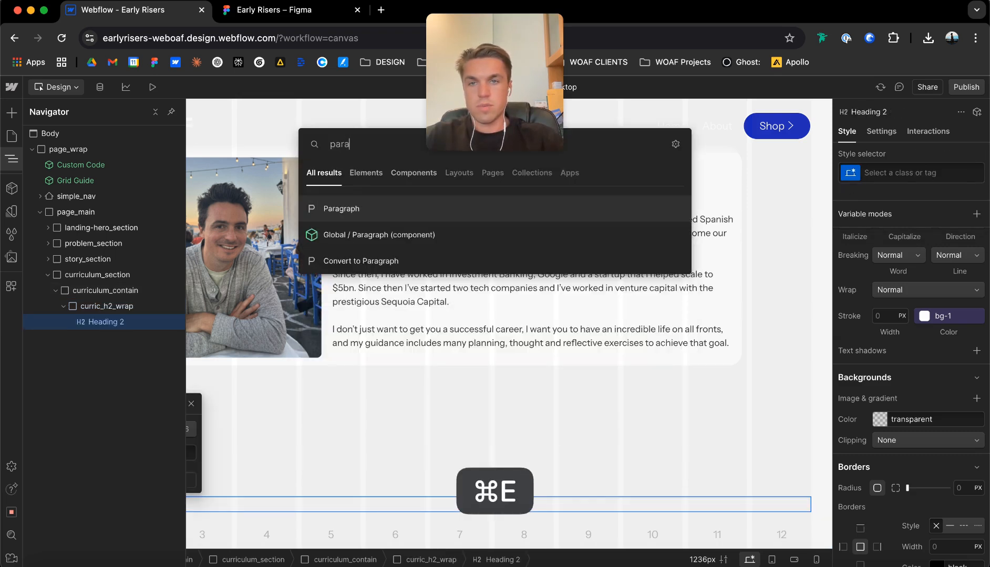
key("Return")
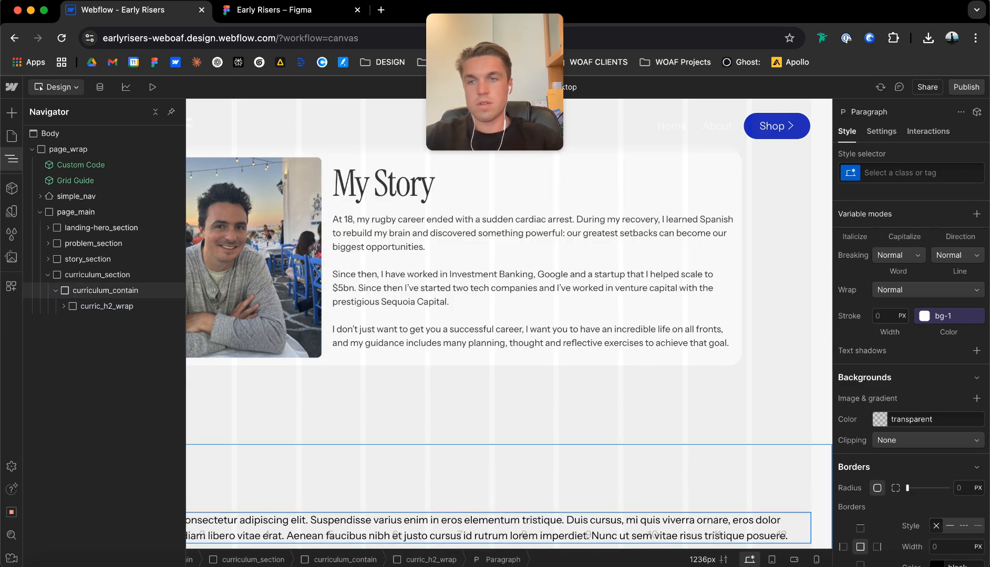
Add a div block inside curriculum_contain below curric_h2_wrap and give it the class curric_list.
left_click(105, 290)
key("super+e")
type("div")
key("Return")
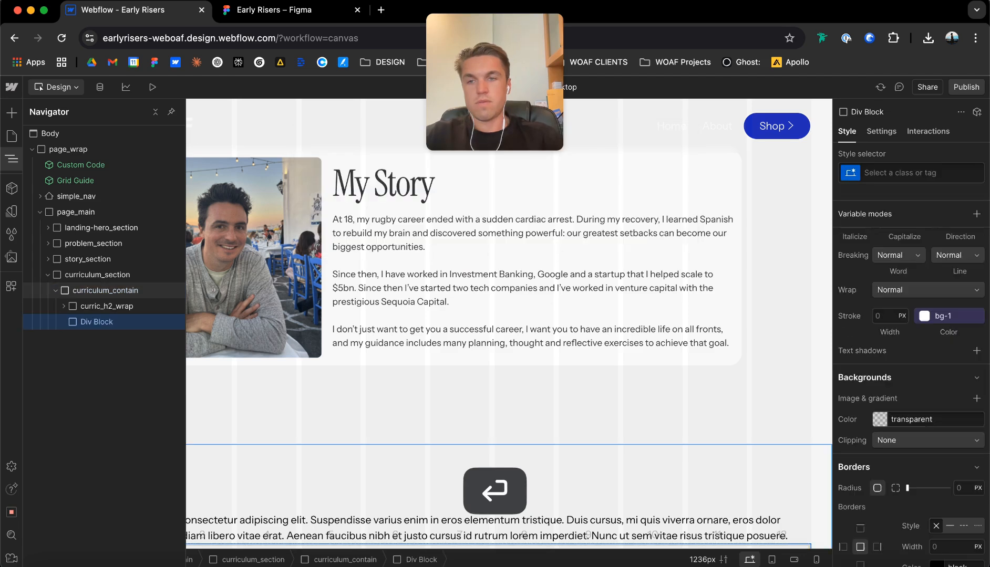
key("super+Return")
type("curric_list")
key("Return")
Add a div block inside curric_list and give it the class curric_item.
key("super+e")
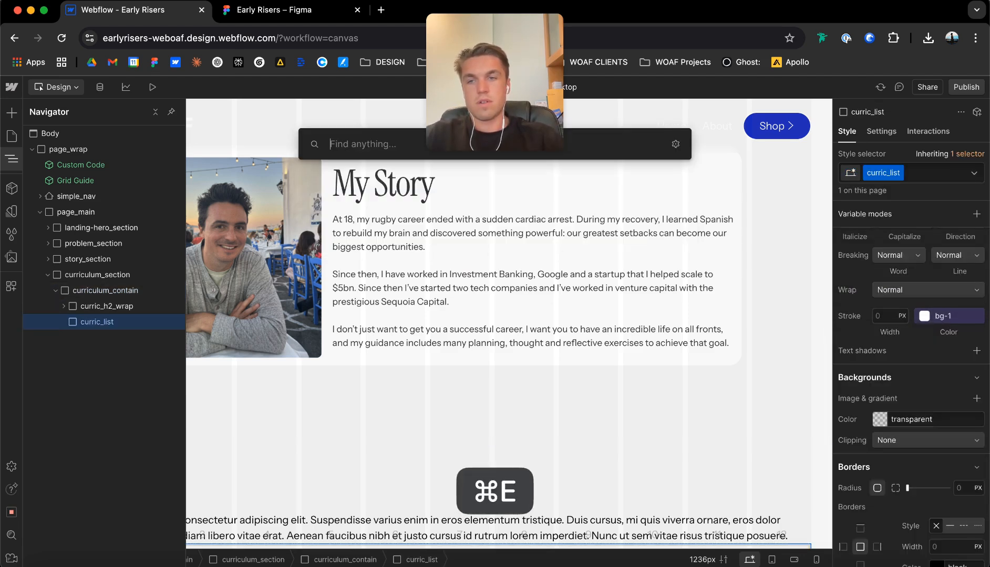
type("div")
key("Return")
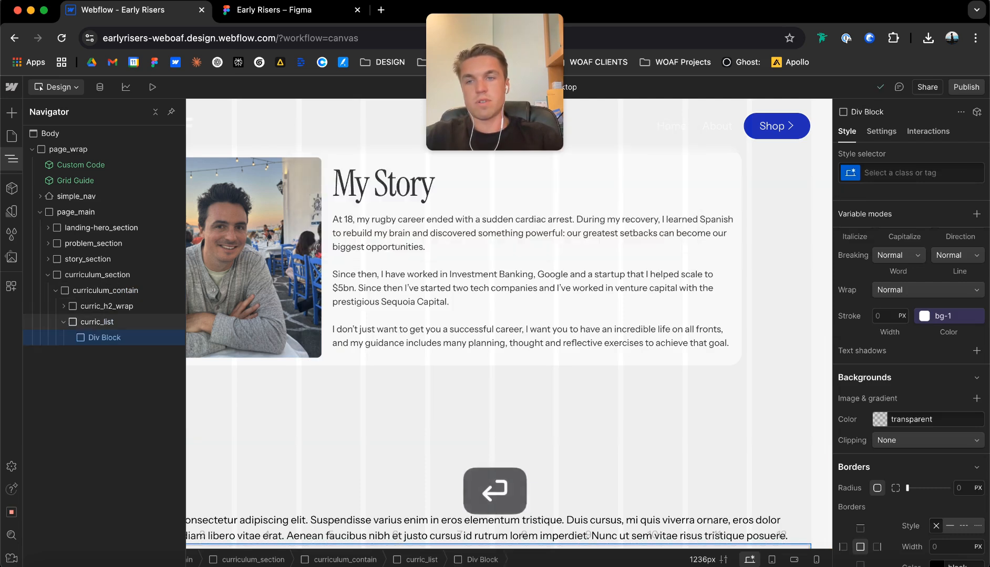
key("super+Return")
type("curric")
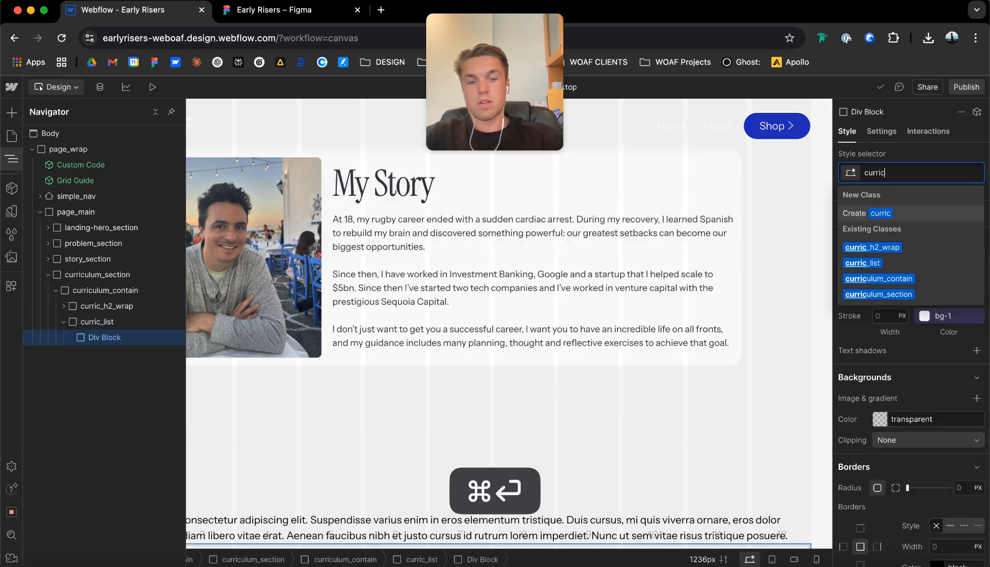
type("_item")
key("Return")
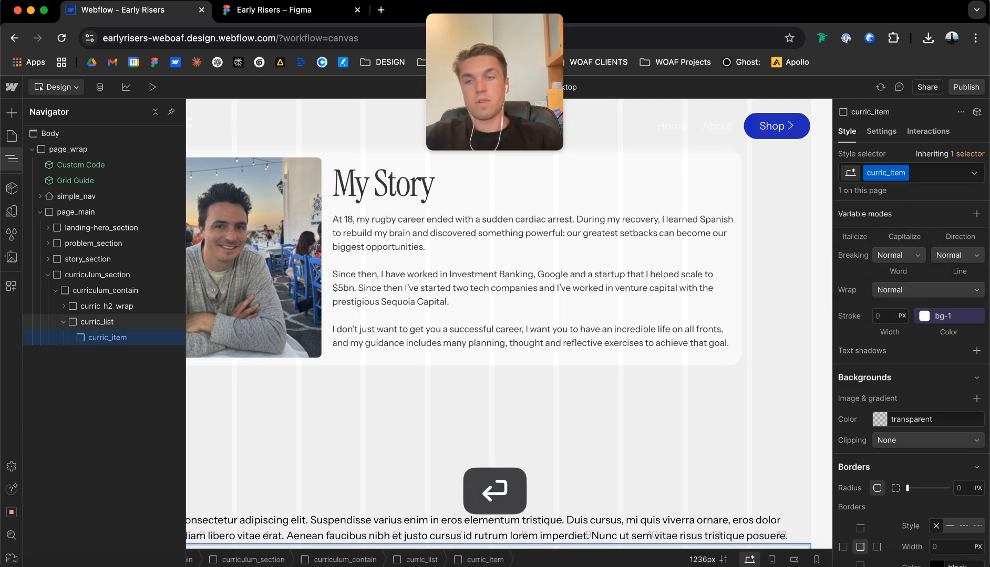
left_click(64, 322)
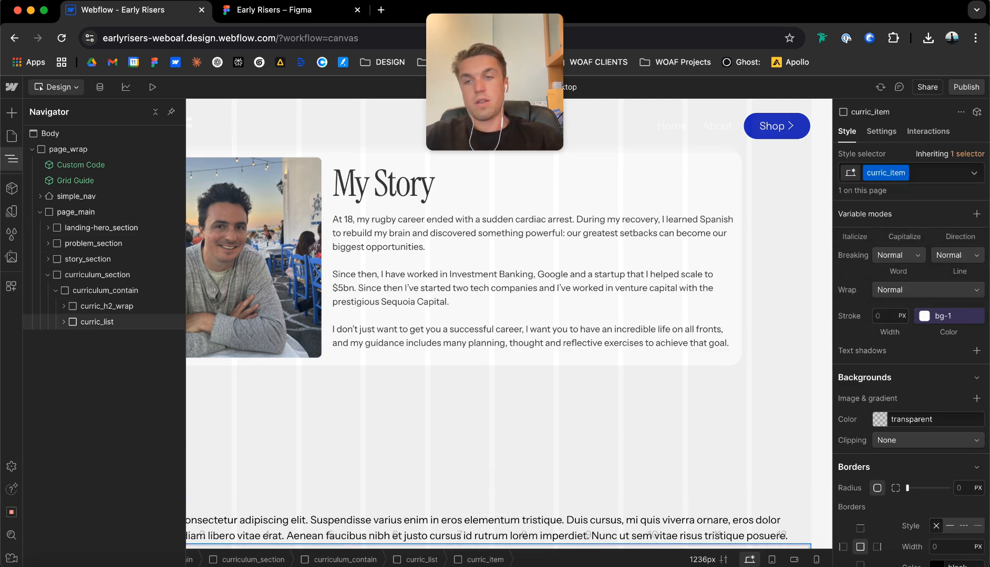
left_click(63, 322)
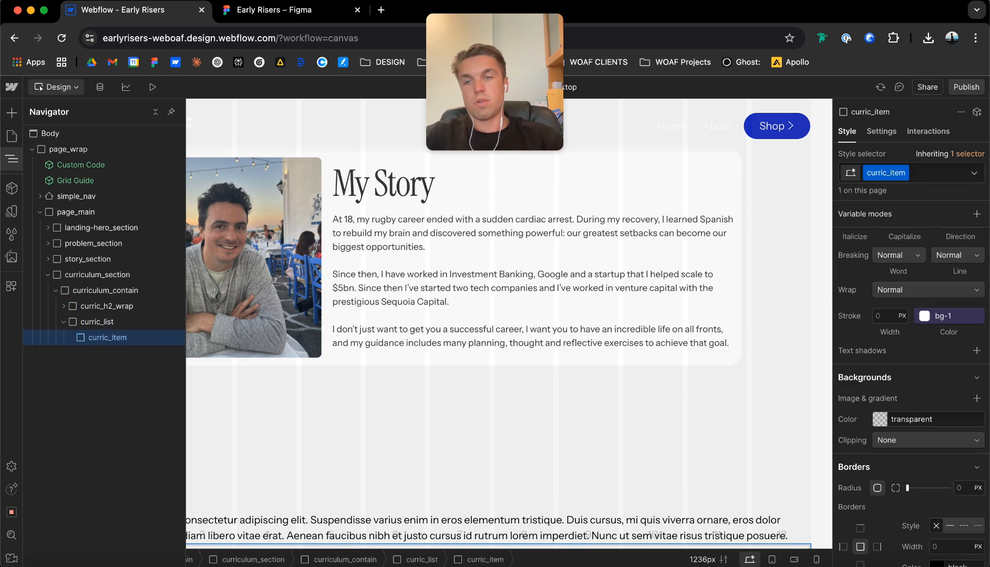
Add a link block inside curric_list below curric_item.
left_click(97, 321)
key("super+e")
type("link")
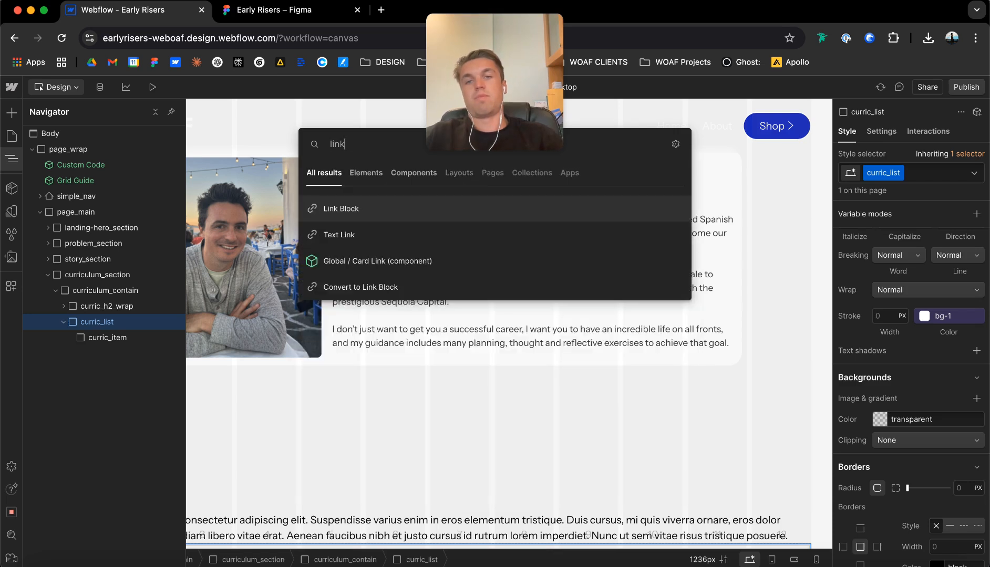
key("Return")
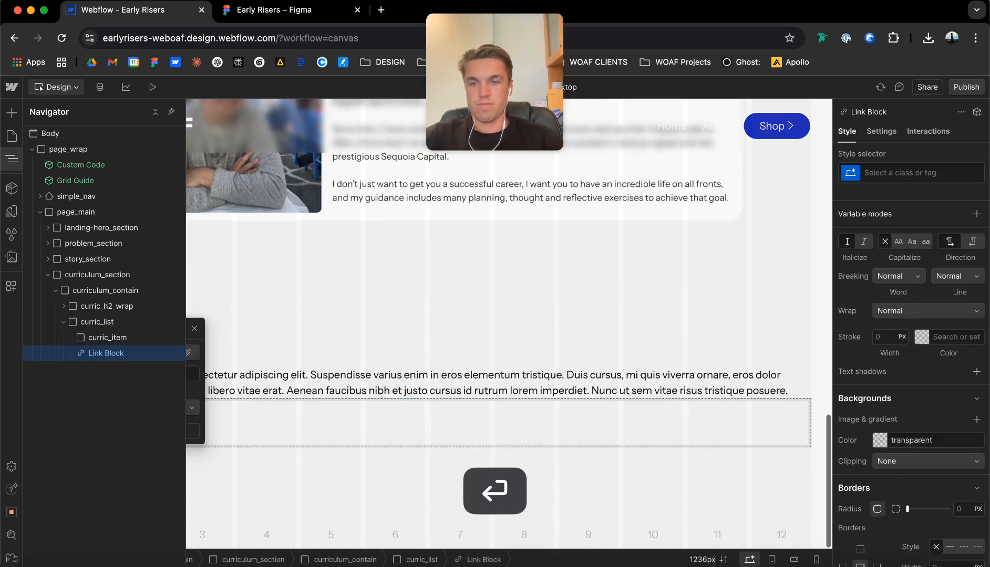
Give the curriculum section's H2 heading the class curric_h2 and the combo class u-text-h2.
left_click(262, 385)
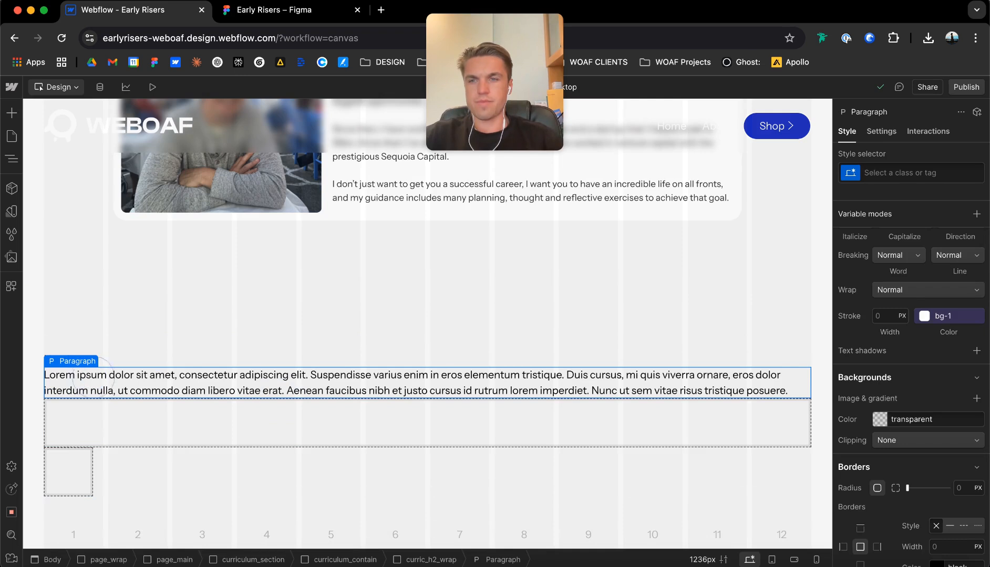
left_click(68, 348)
left_click(68, 345)
left_click(67, 362)
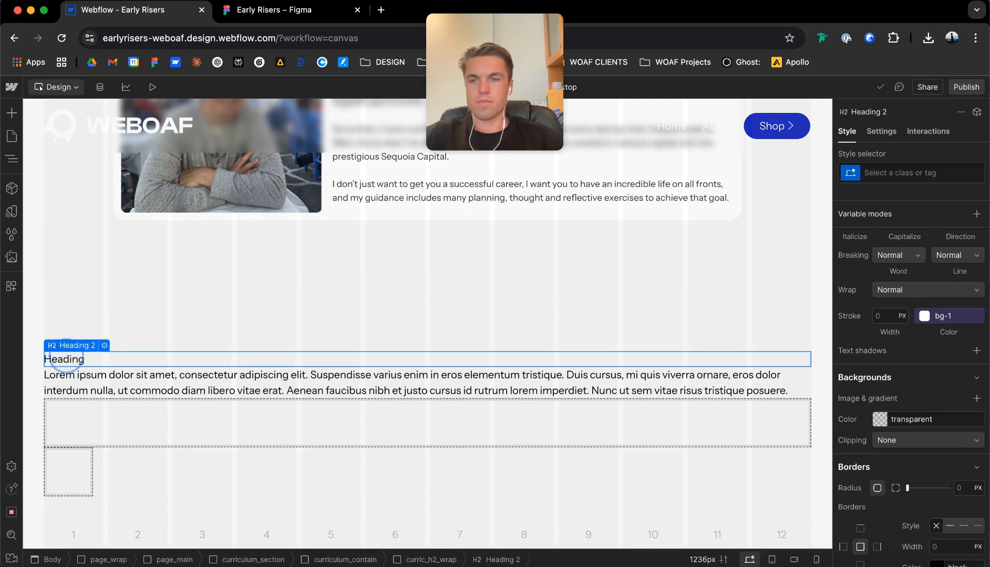
key("super+Return")
type("curric_h2")
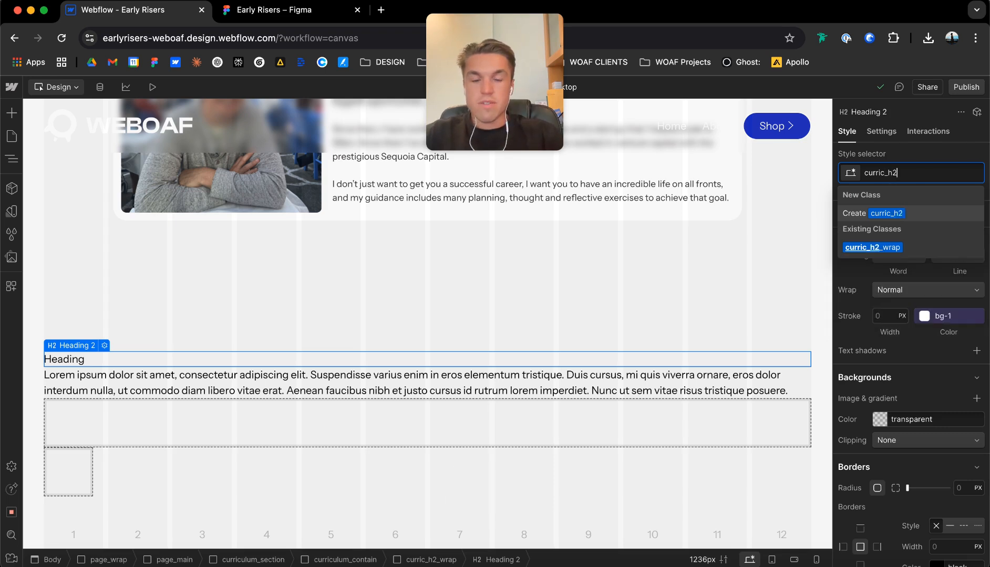
key("Return")
key("super+Return")
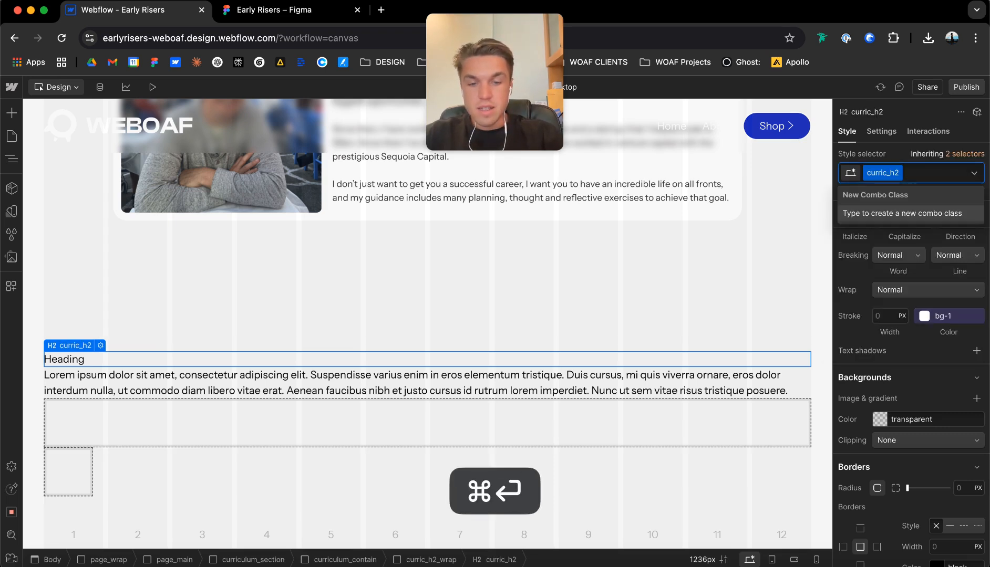
type("u-")
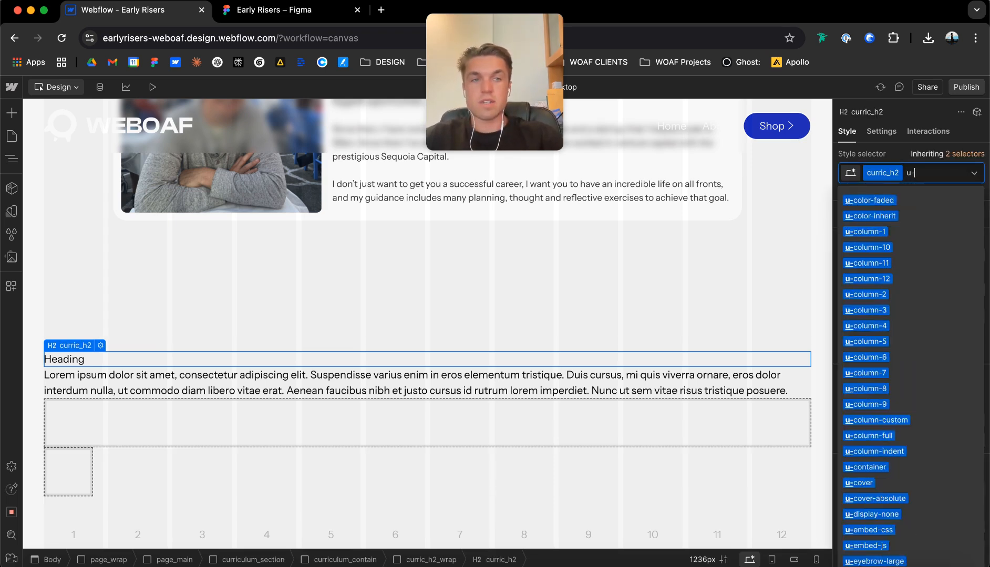
type("text-h2")
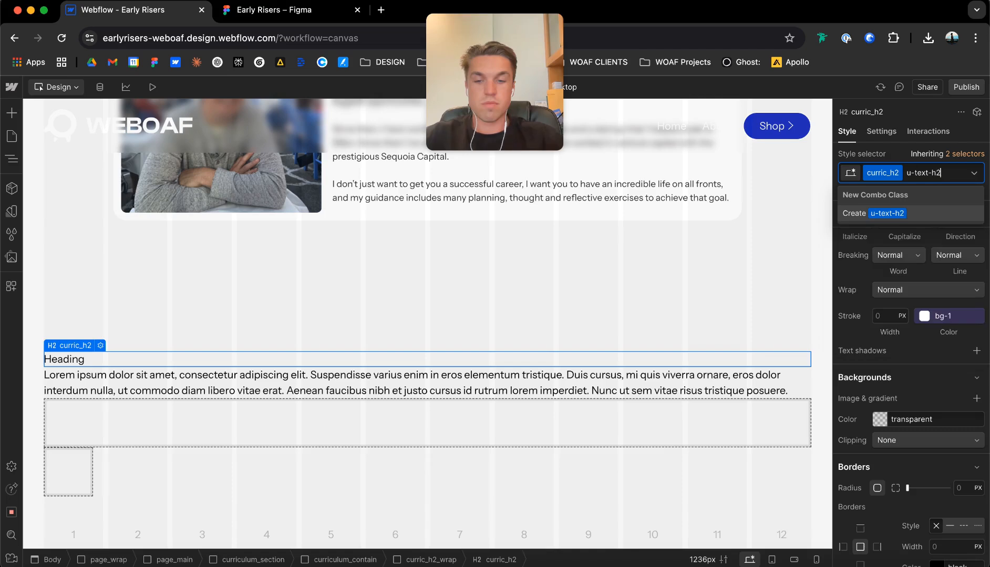
left_click(928, 214)
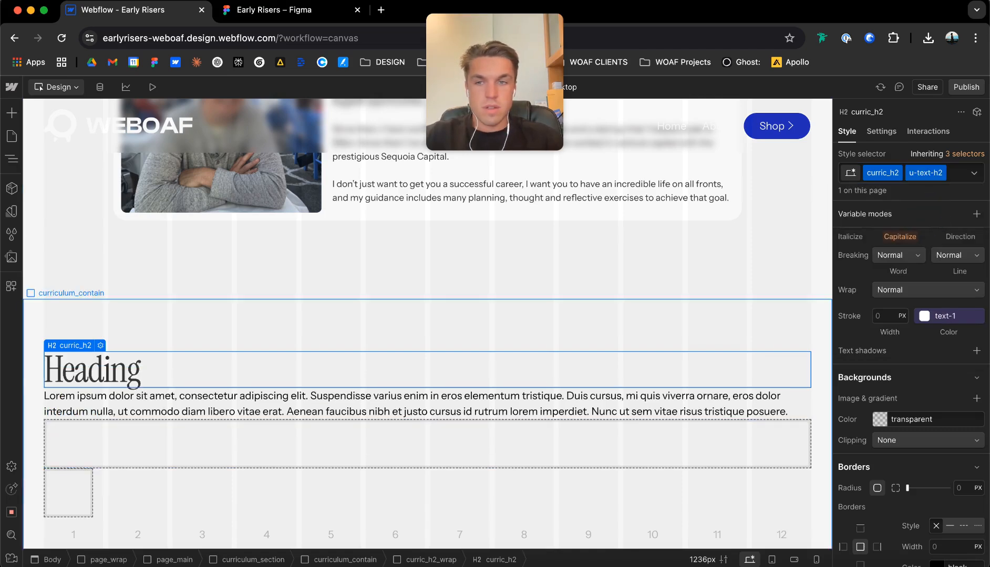
Give the curriculum section's paragraph the class curric_para and the combo class u-text-main.
double_click(128, 367)
left_click(177, 394)
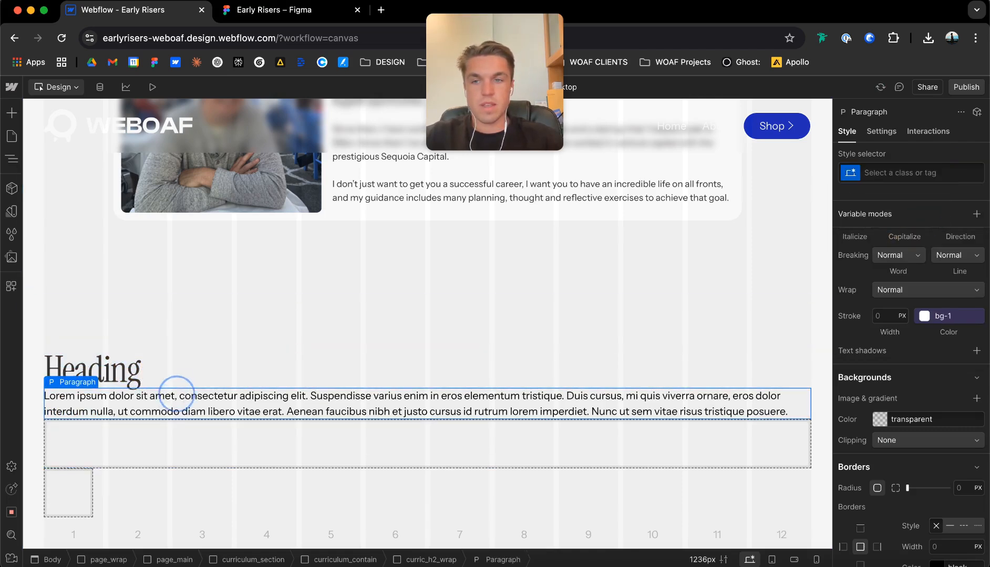
key("super+Return")
type("curric_para")
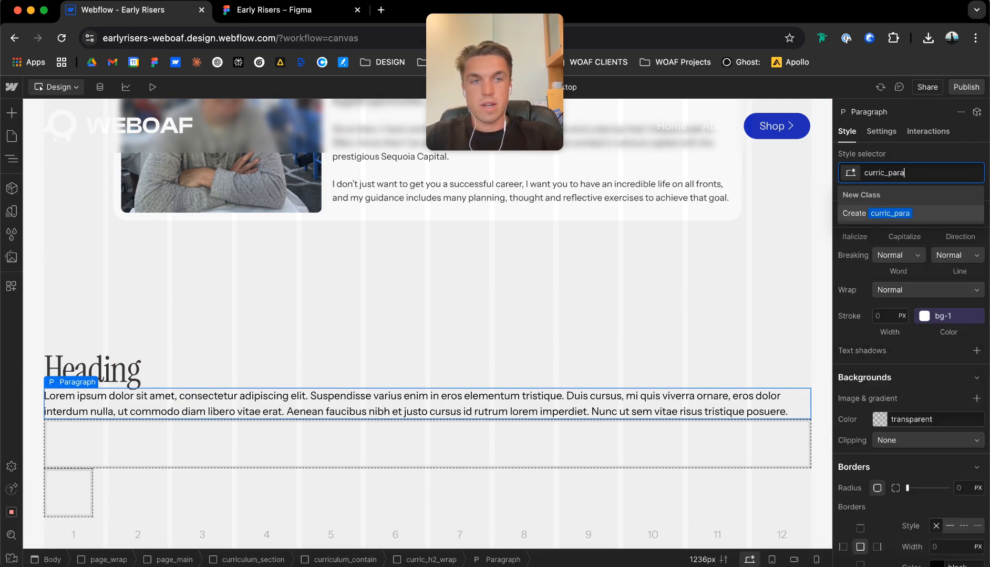
key("Return")
type("u-text-main")
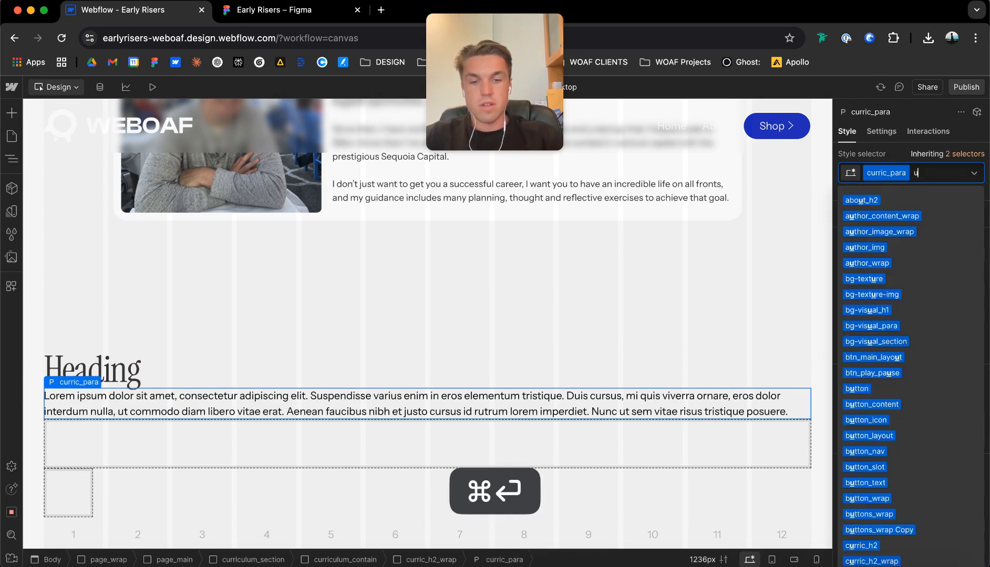
key("Return")
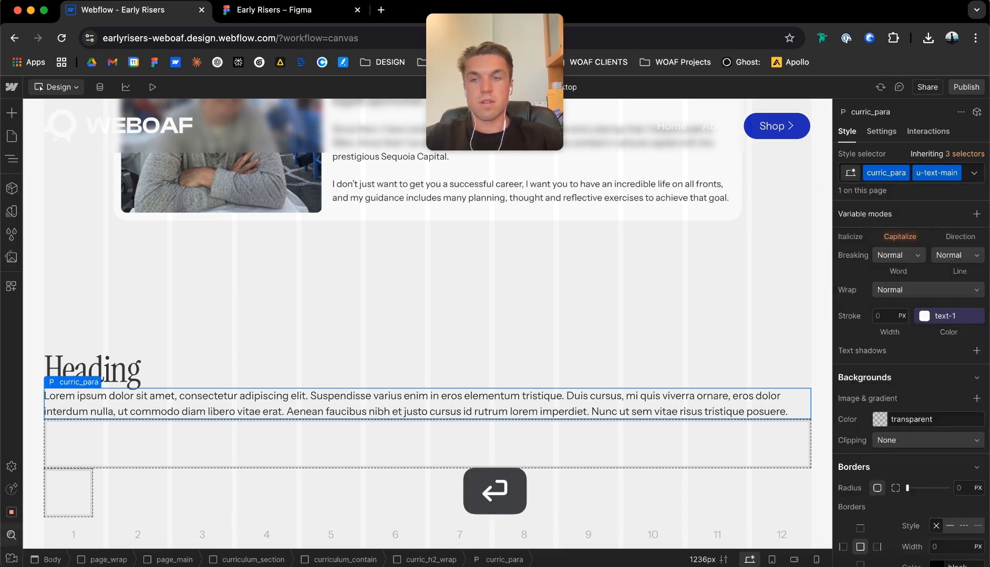
Copy the title "Career Clarity In 90 Minutes" from the Figma design and paste it over the curric_h2 placeholder text in Webflow.
left_click(270, 10)
double_click(475, 200)
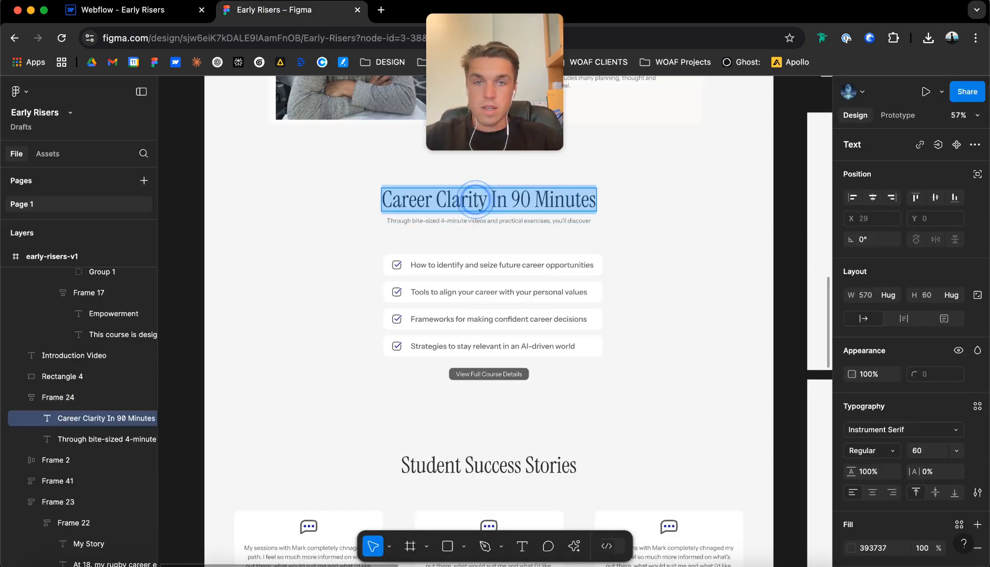
key("super+c")
left_click(126, 9)
left_click(101, 366)
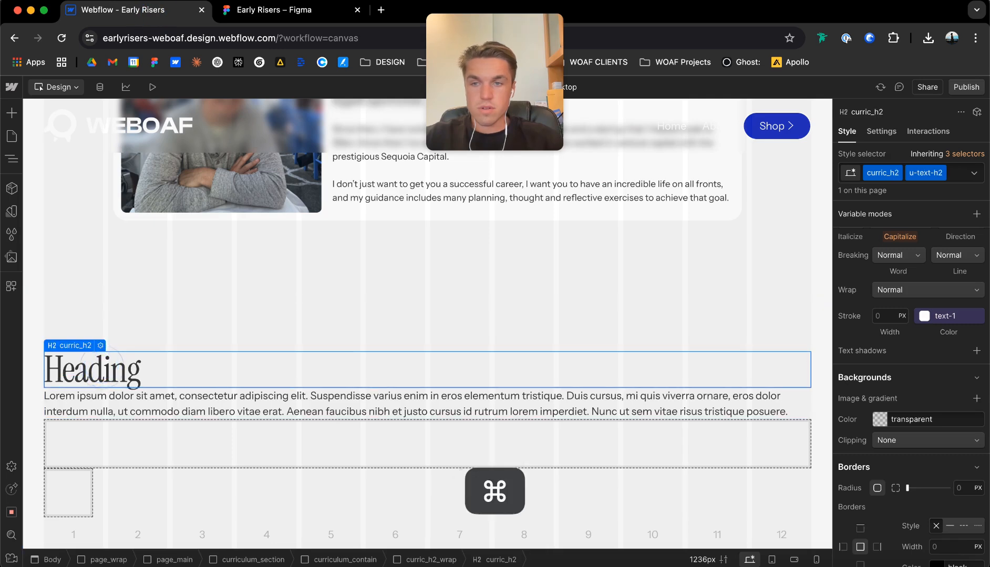
double_click(101, 367)
key("super+v")
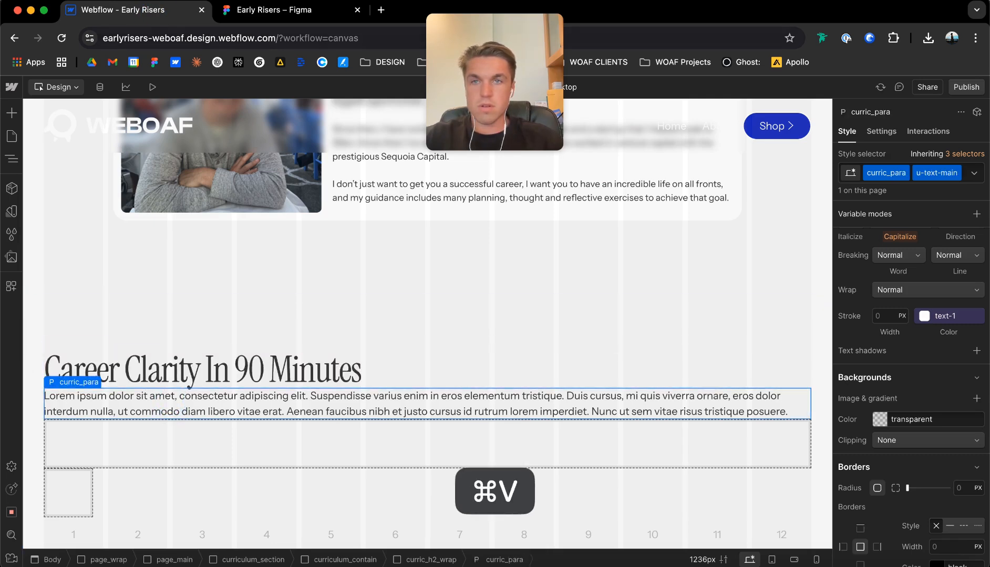
Replace the curric_para placeholder text with the Figma subtitle "Through bite-sized 4-minute videos and practical exercises, you'll discover".
left_click(254, 15)
left_click(464, 220)
key("super+c")
left_click(126, 10)
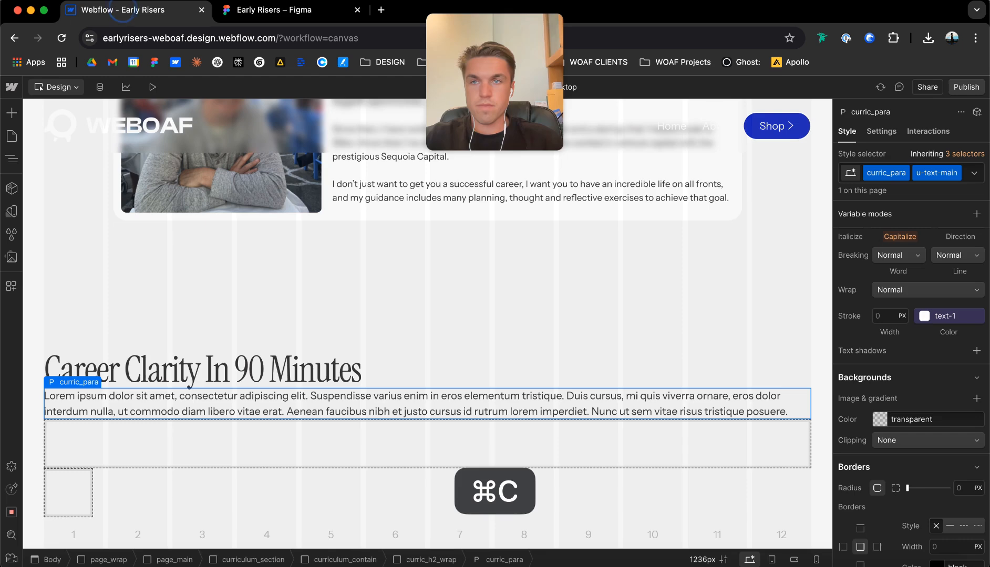
triple_click(258, 413)
key("super+v")
left_click(280, 304)
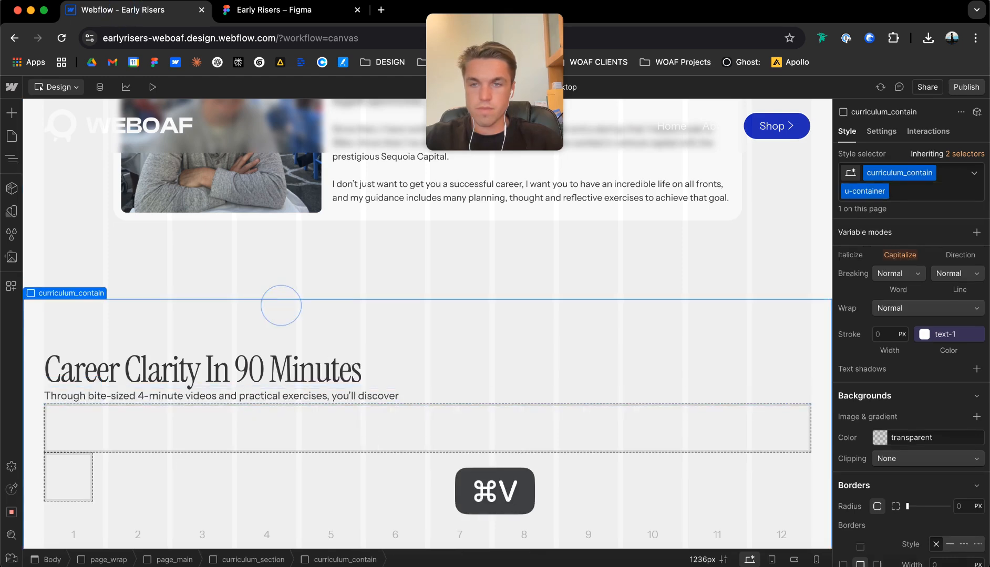
Make curric_h2_wrap a vertical flex layout, centered horizontally and aligned to the top, with an 8 px gap.
scroll(281, 305, "up", 2)
scroll(428, 324, "up", 20)
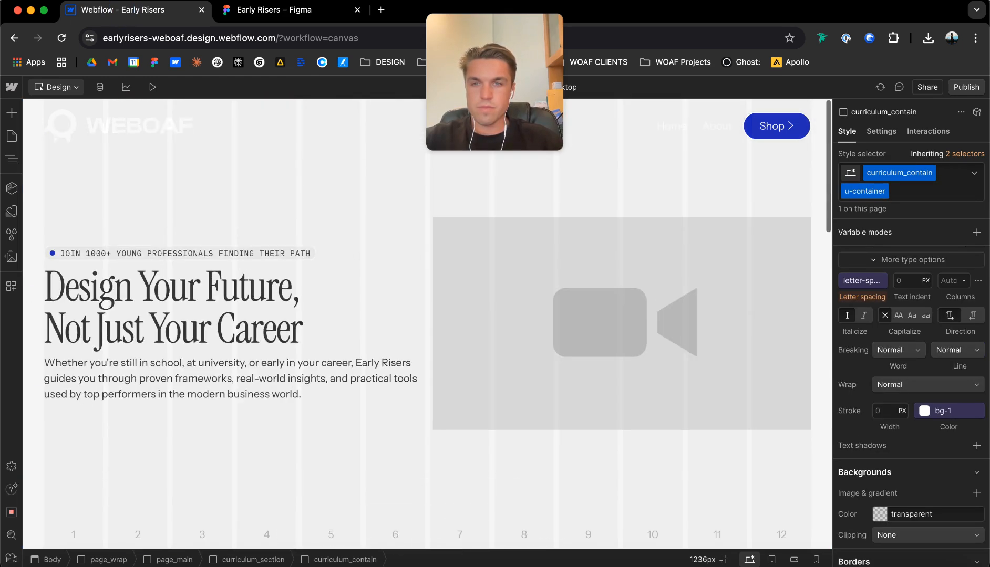
scroll(427, 324, "down", 8)
scroll(428, 323, "down", 10)
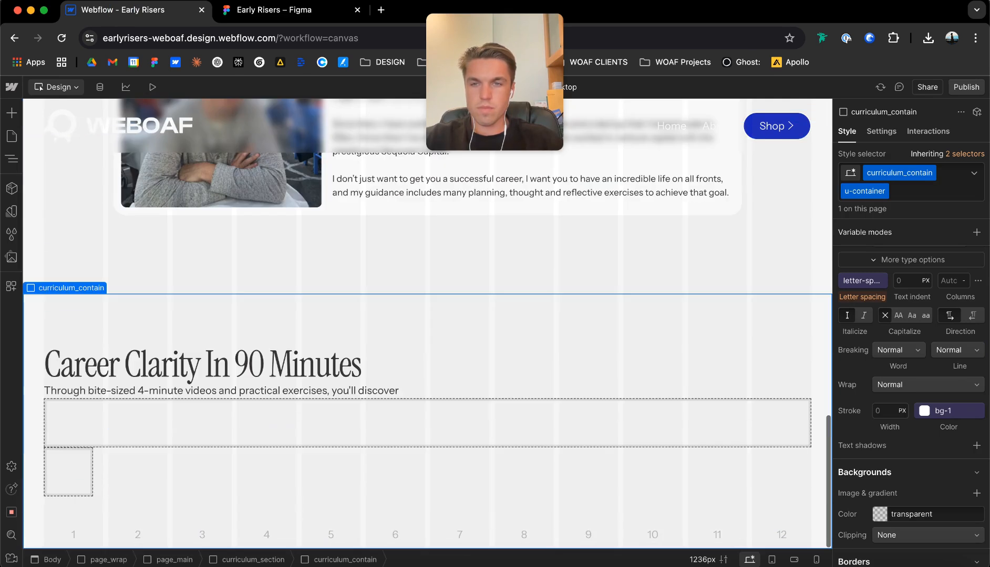
left_click(268, 369)
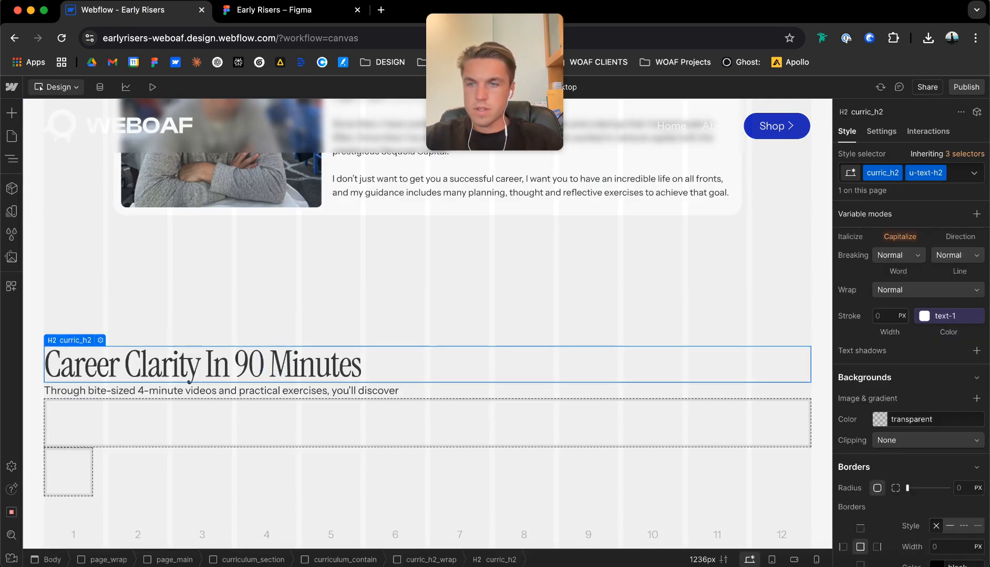
left_click(85, 326)
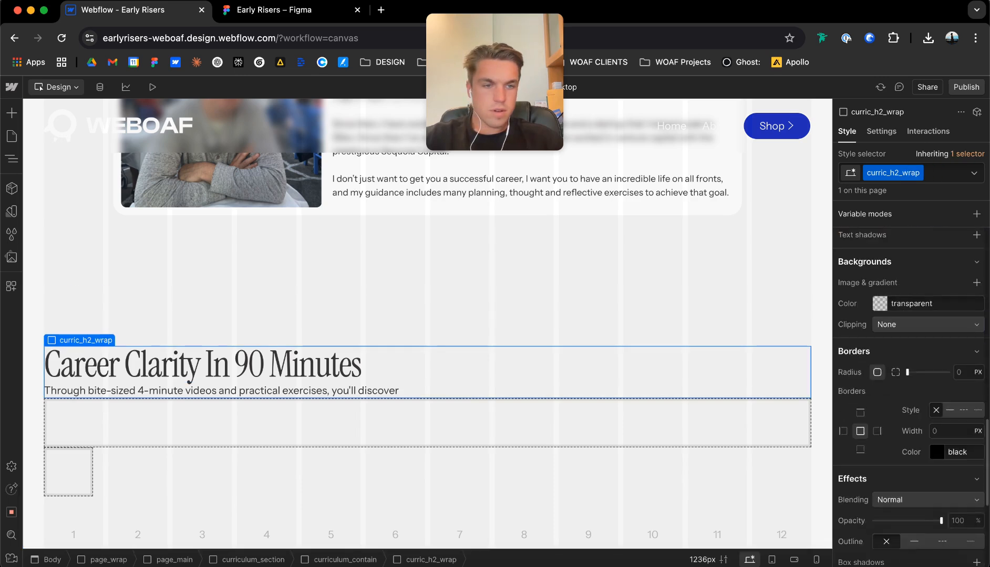
scroll(911, 394, "up", 10)
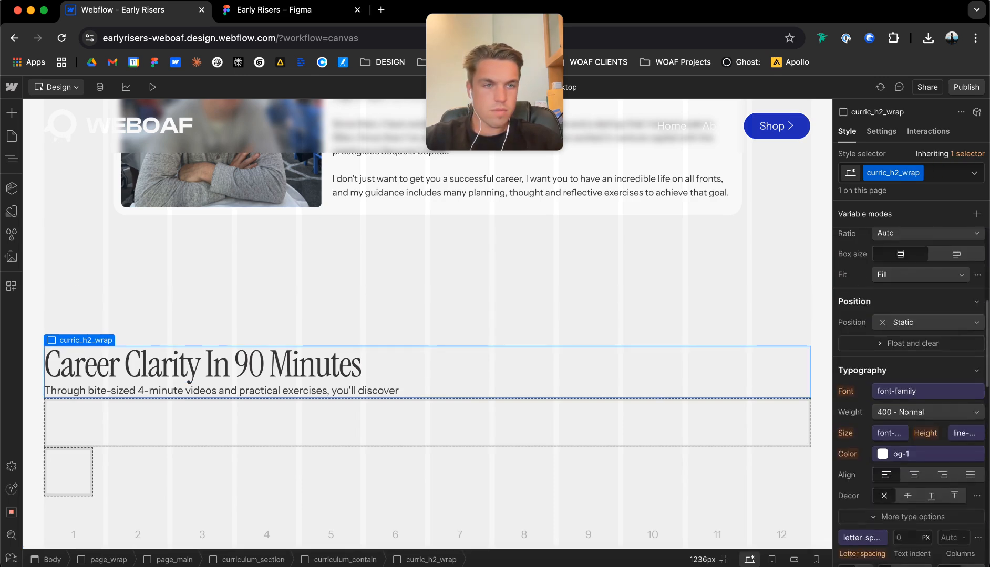
scroll(912, 315, "up", 3)
left_click(912, 257)
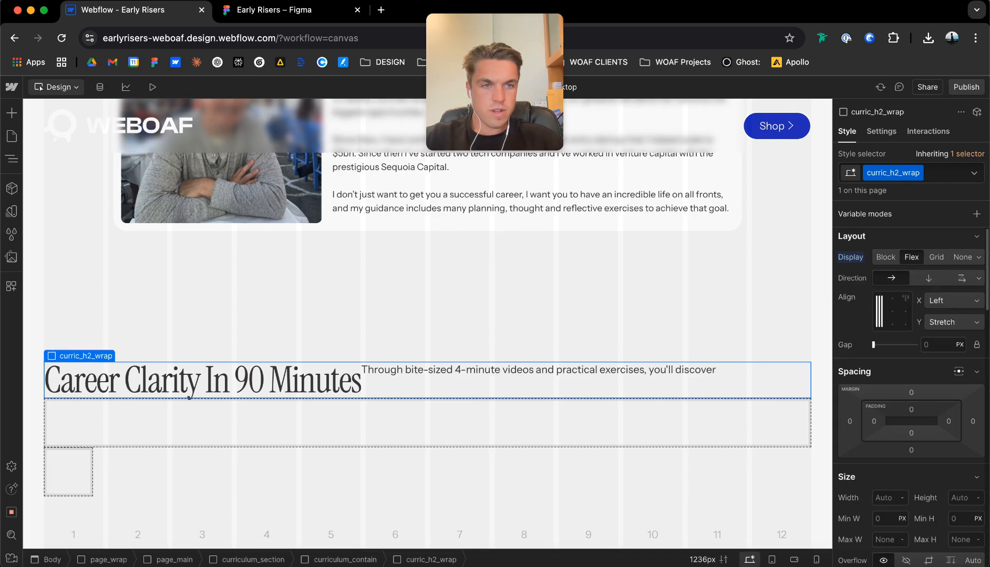
left_click(929, 278)
left_click(891, 298)
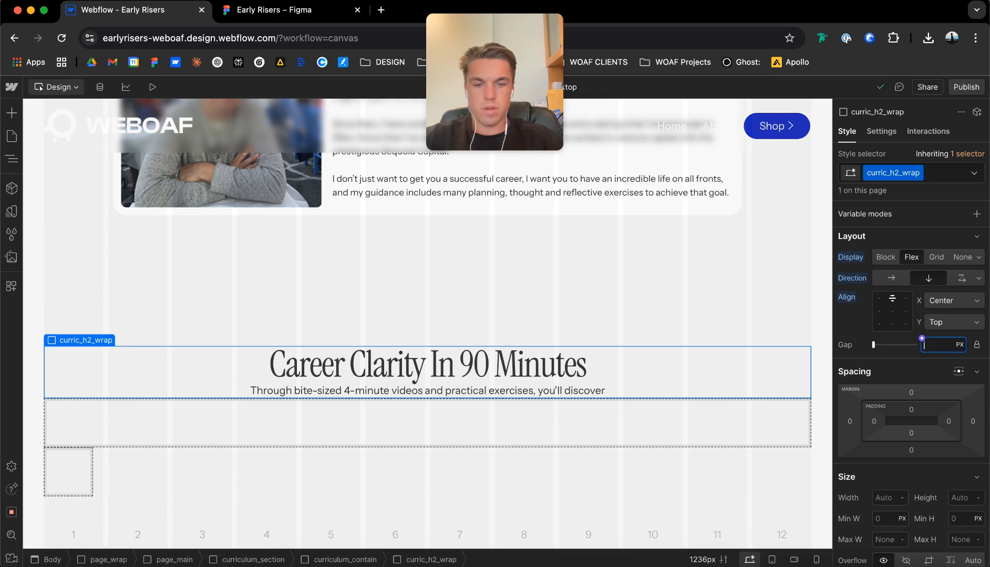
type("8p")
key("Return")
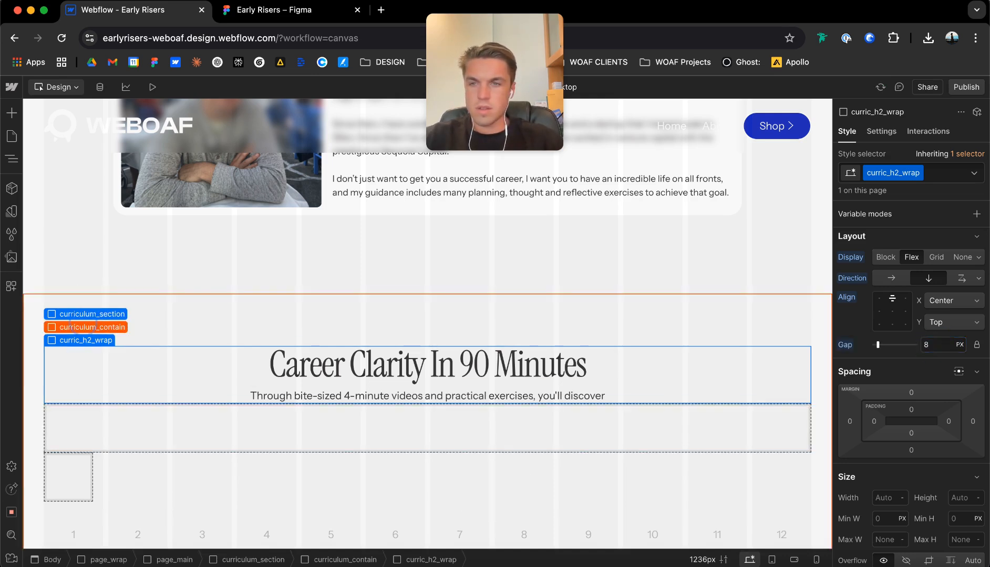
Make curriculum_contain a vertical flex layout with a 32 px gap.
left_click(83, 328)
left_click(911, 275)
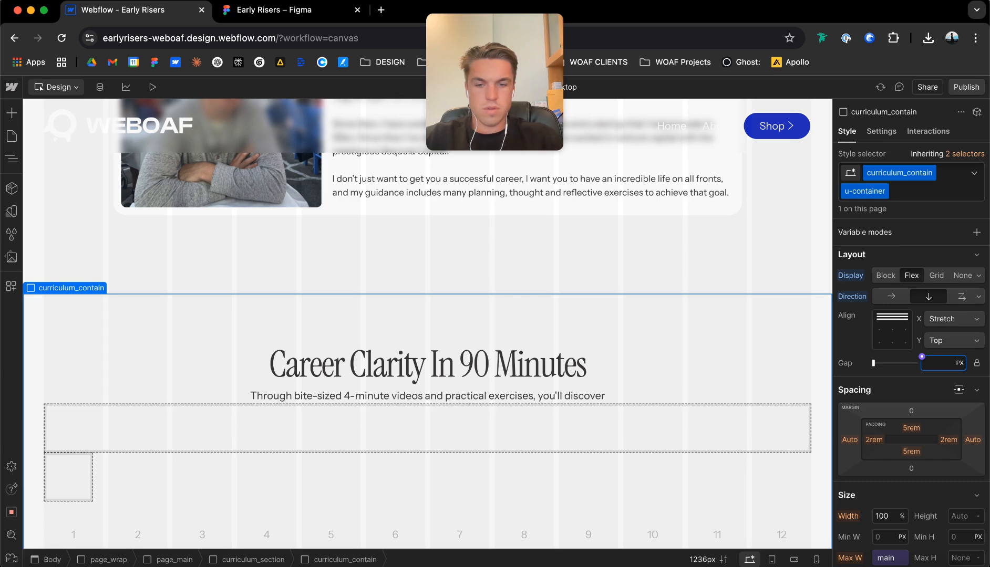
scroll(399, 399, "down", 1)
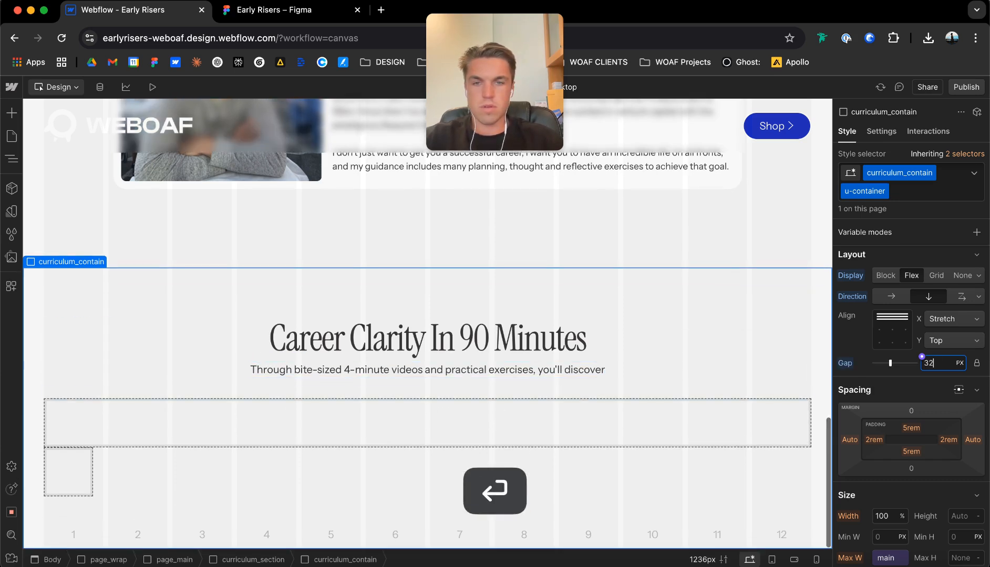
left_click(438, 425)
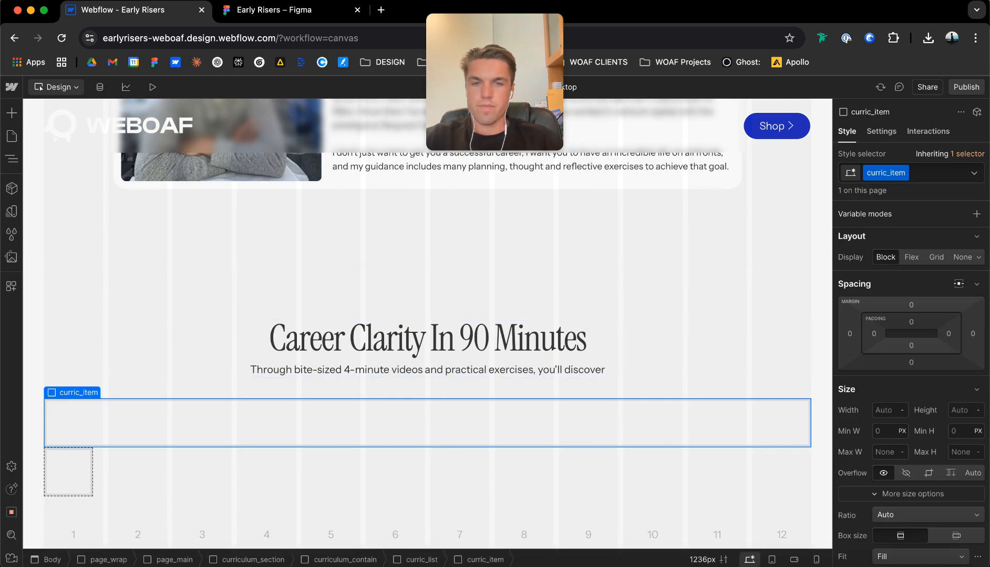
scroll(428, 323, "up", 1)
scroll(427, 324, "down", 1)
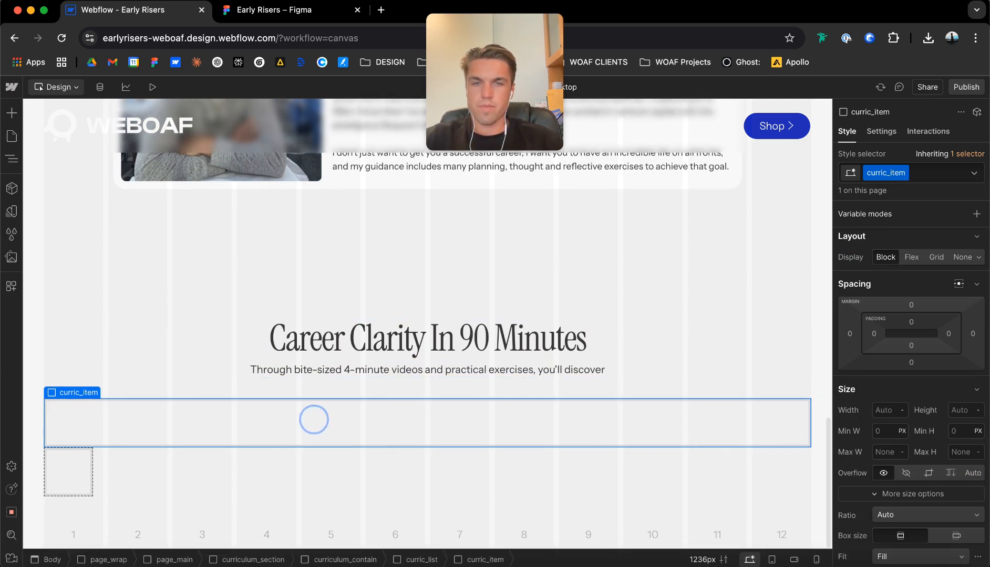
key("super+e")
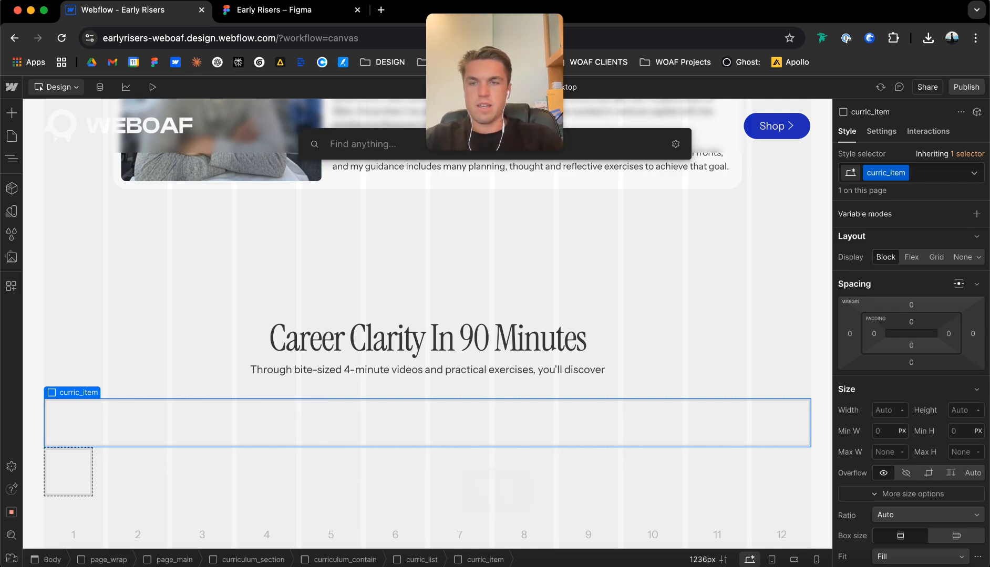
Switch to Figma and rename the first list item's checkmark icon group as check_icon.
left_click(267, 15)
left_click(420, 250)
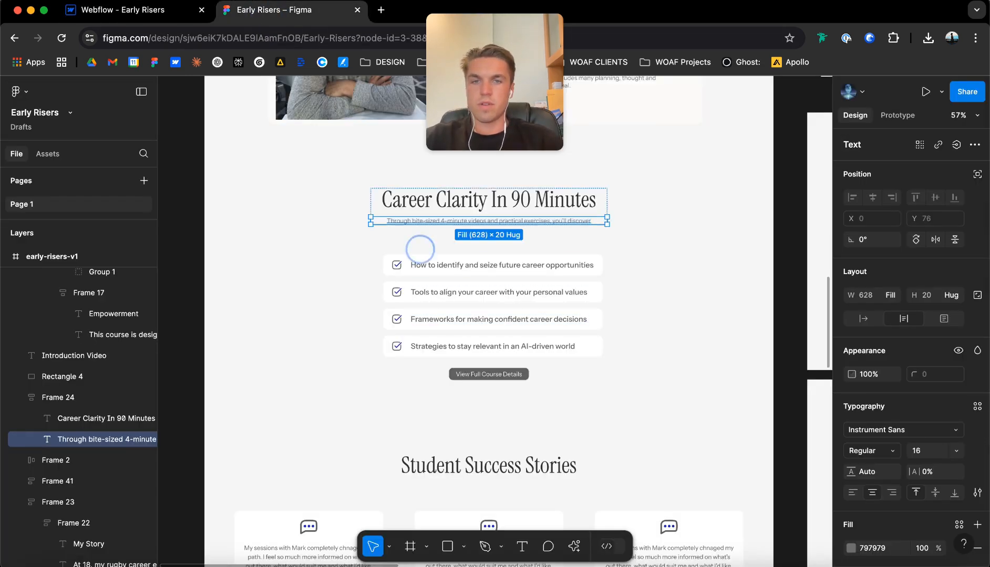
scroll(457, 286, "up", 5)
scroll(457, 286, "up", 1)
double_click(293, 252)
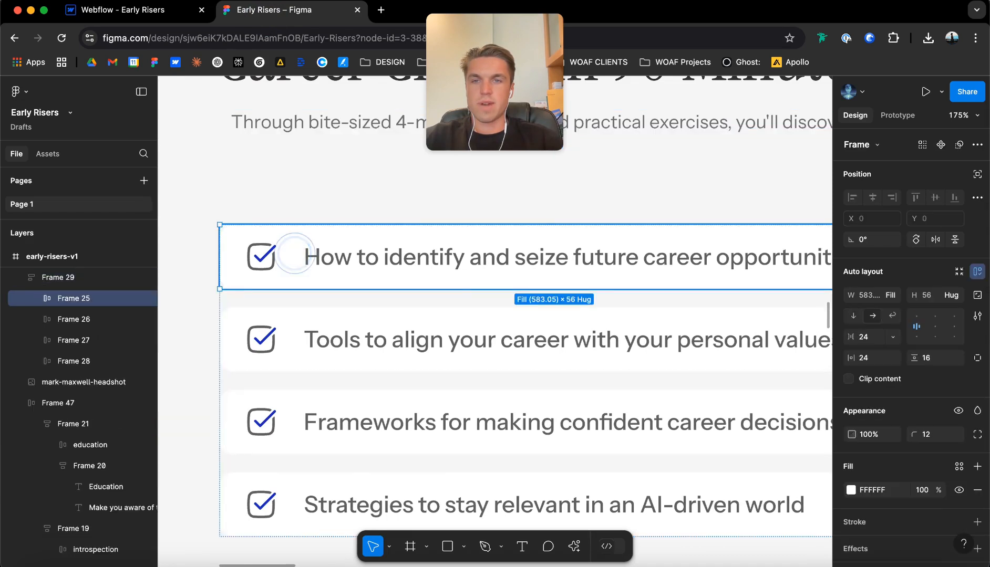
scroll(293, 251, "down", 4)
double_click(274, 255)
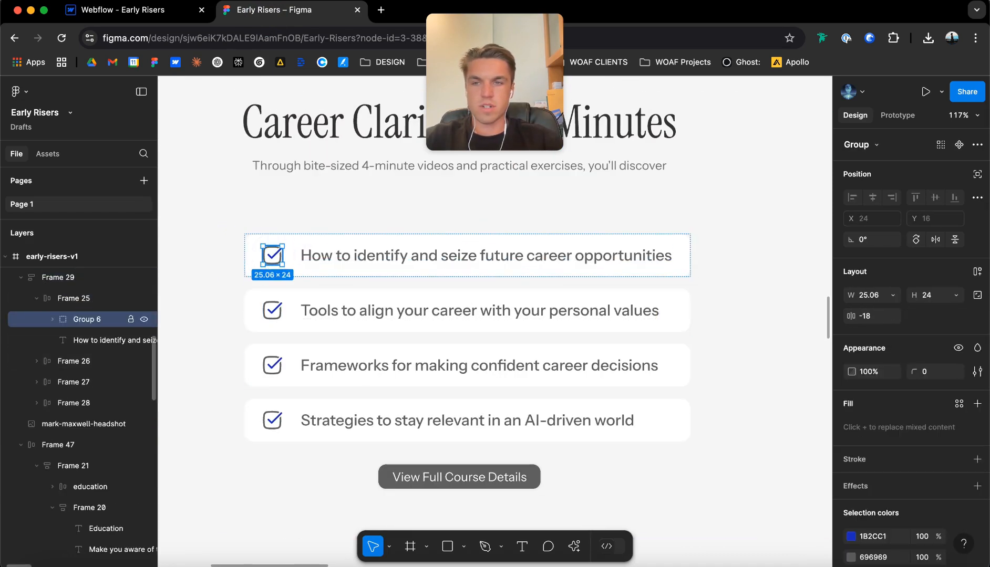
type("check_")
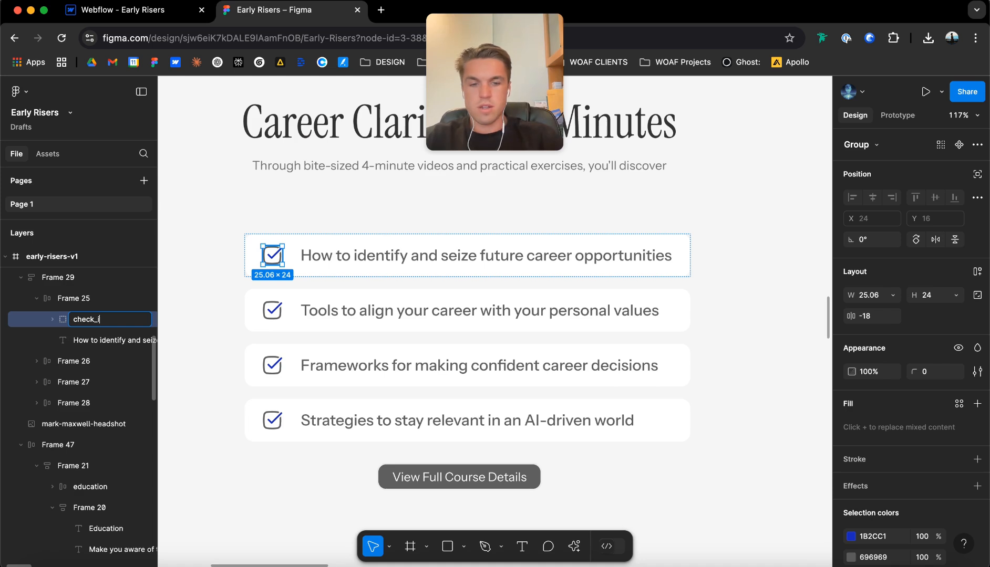
type("icon")
key("Return")
Export the check_icon group as a PNG at 4x scale.
scroll(909, 316, "down", 2)
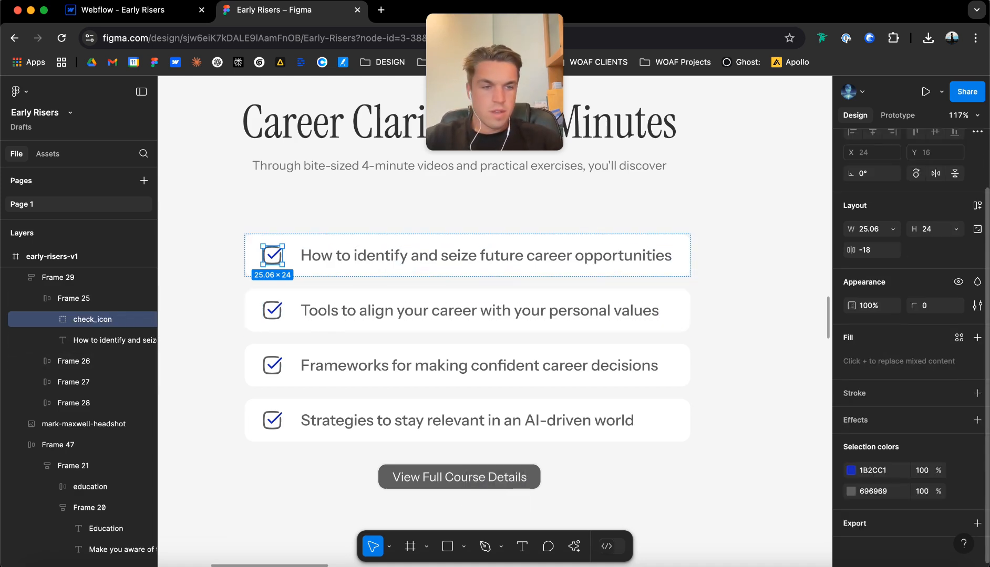
left_click(977, 524)
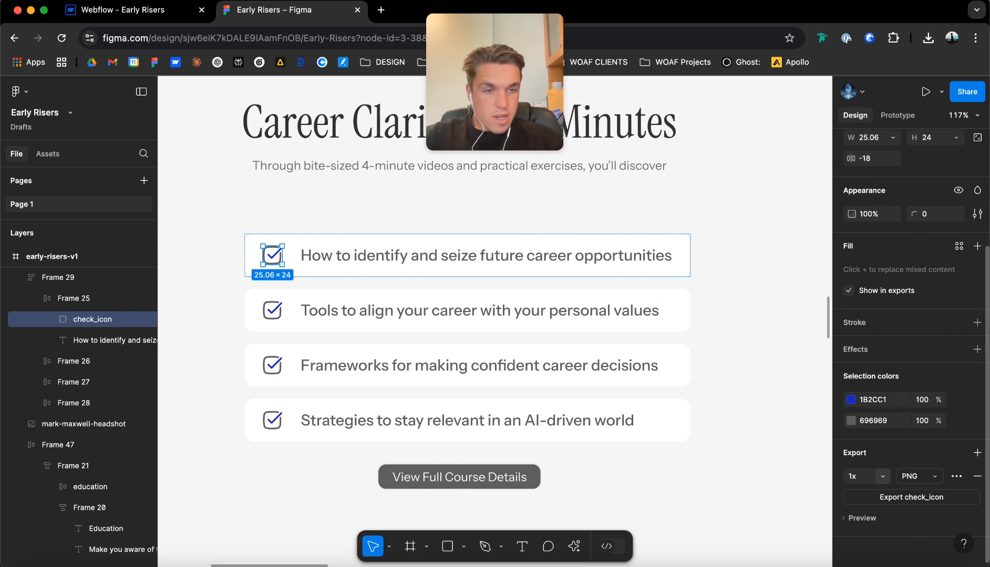
left_click(875, 476)
left_click(873, 537)
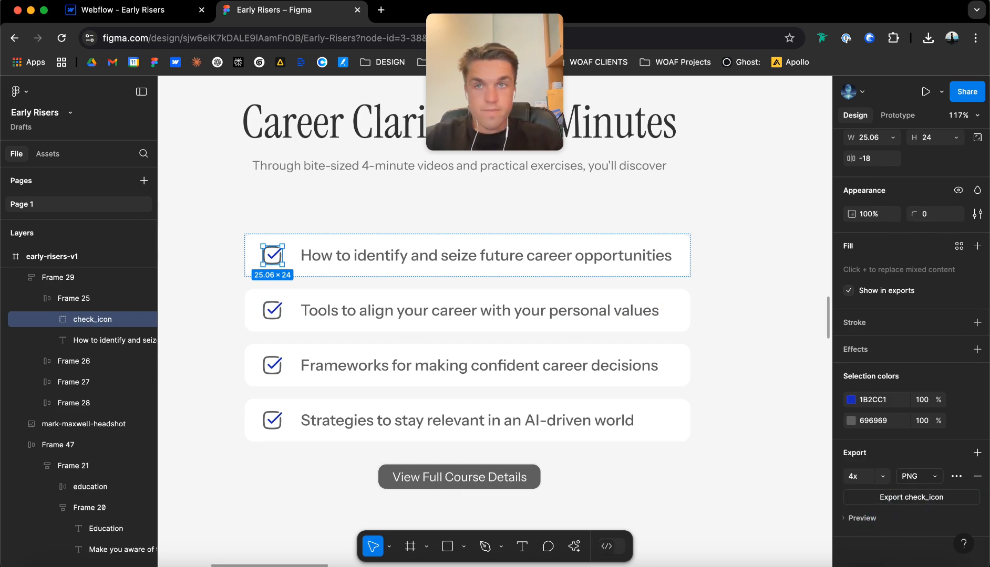
left_click(912, 498)
Switch back to Webflow and upload the exported check_icon PNG to the site's assets.
left_click(129, 11)
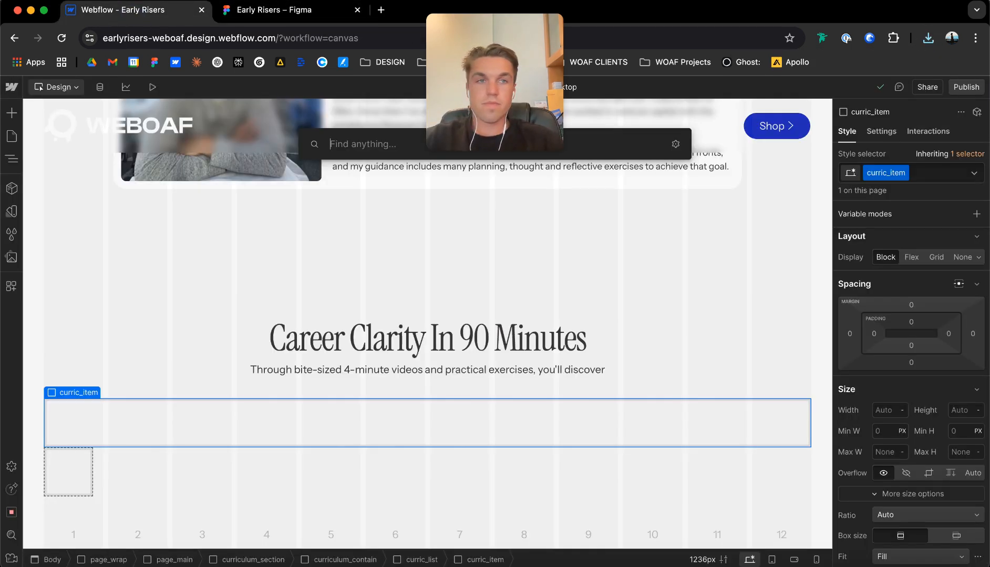
key("Escape")
left_click(11, 257)
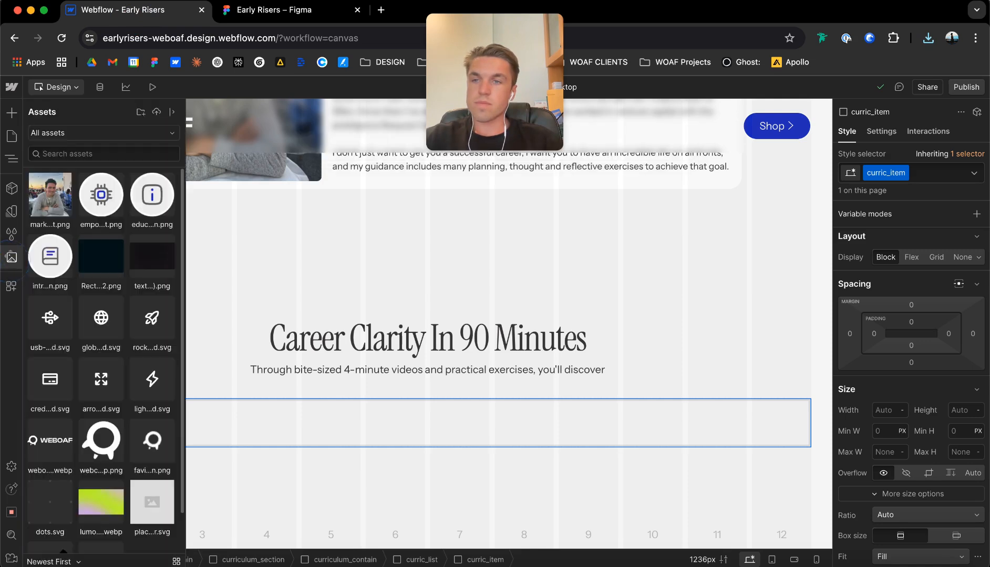
left_click_drag(620, 112, 78, 210)
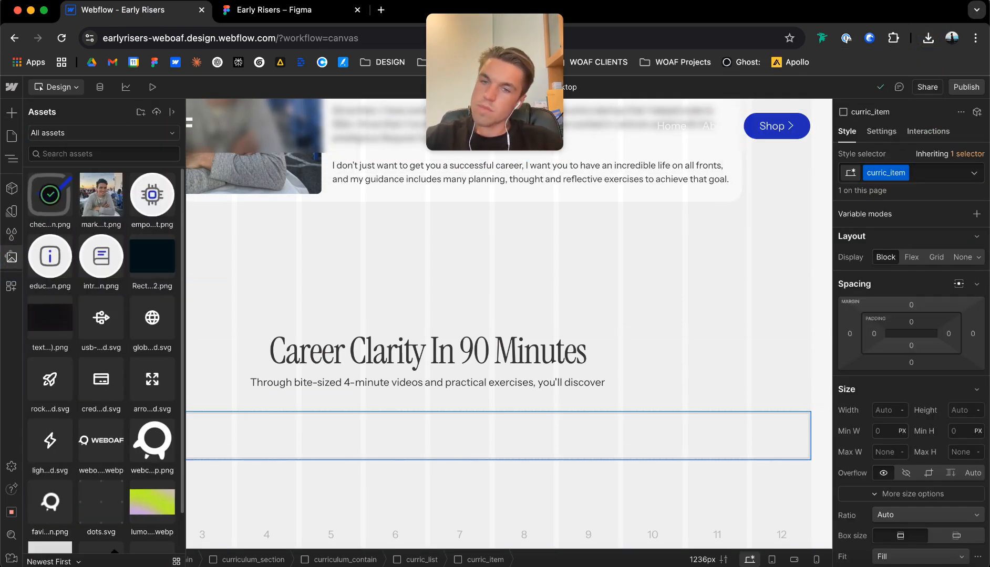
Insert the check_icon.png asset as an image inside curric_item.
left_click(236, 414)
left_click(85, 431)
key("super+e")
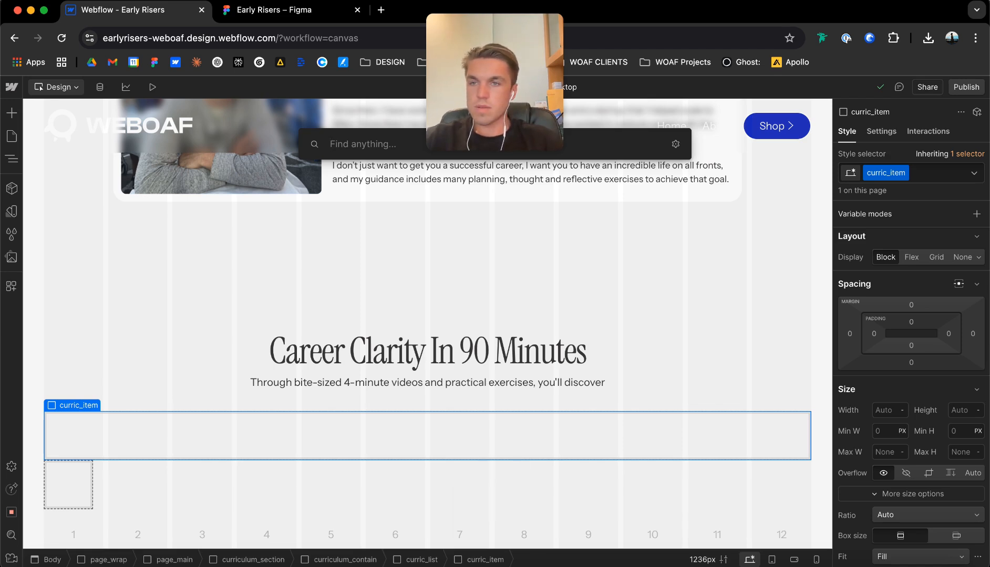
left_click(12, 257)
left_click_drag(50, 196, 239, 423)
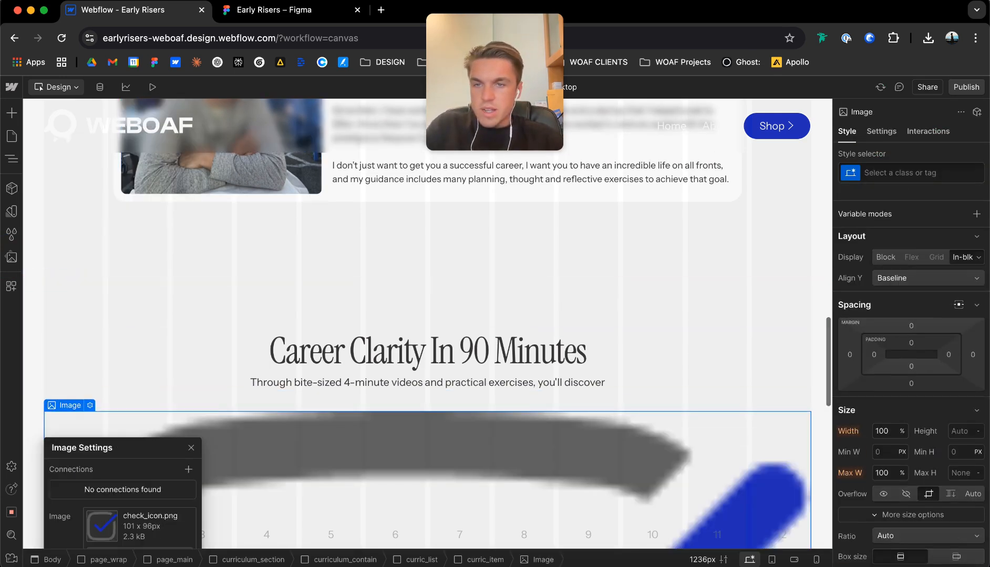
scroll(428, 323, "down", 3)
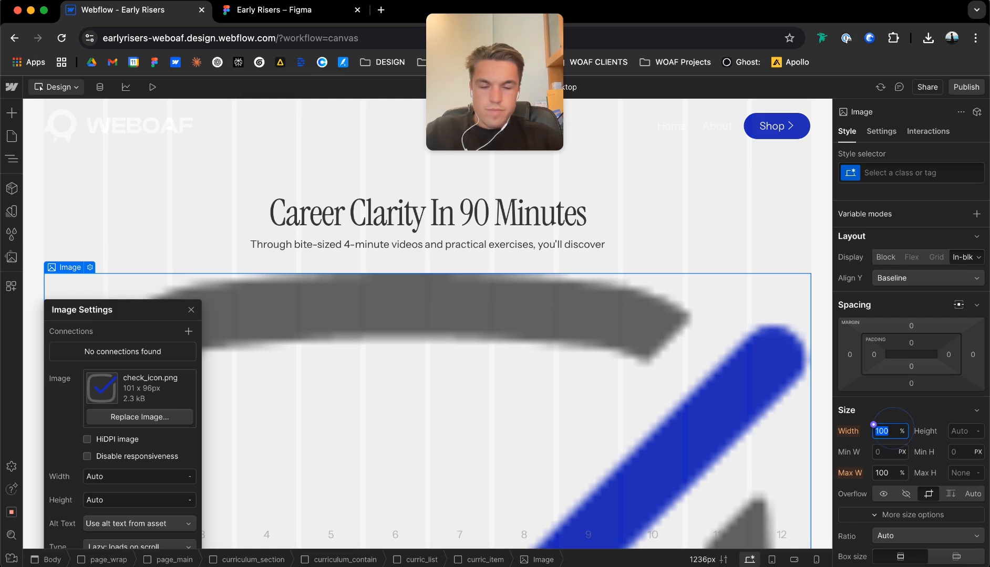
Set the check icon image's width to 24 px.
type("32px")
key("Return")
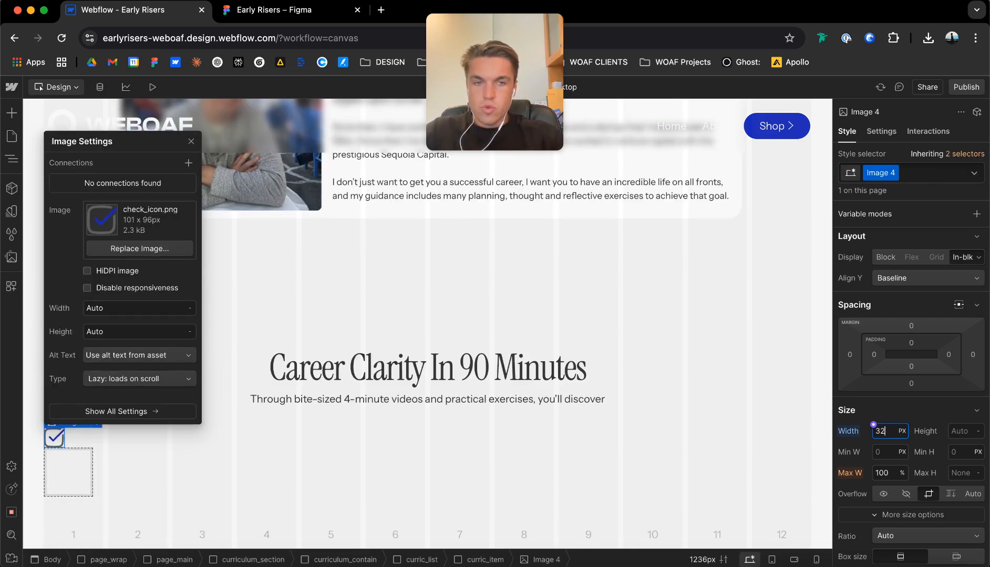
type("24")
key("Return")
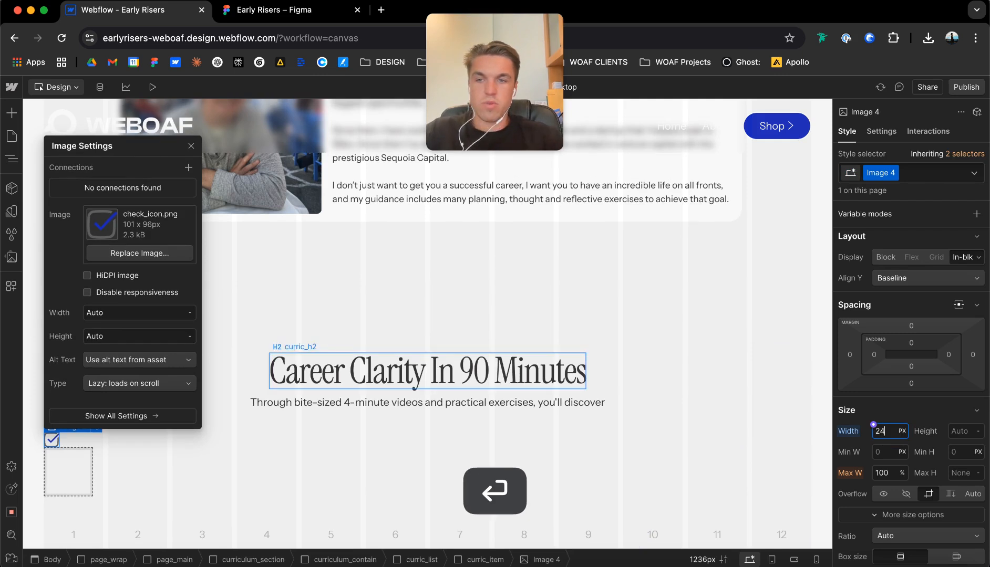
Insert a text block after the check icon inside curric_item.
key("Escape")
key("cmd+e")
type("text")
key("Down")
key("Return")
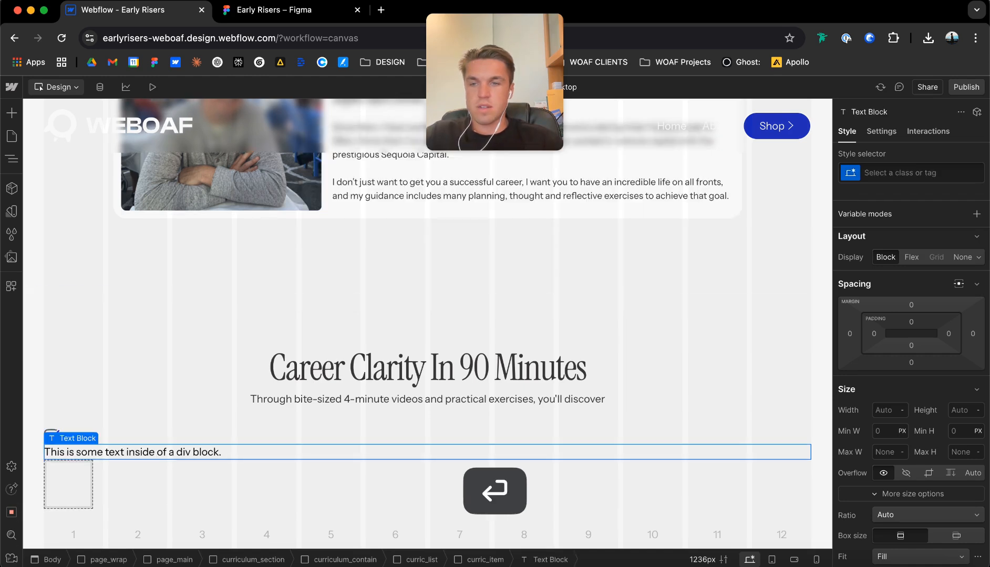
Give the new text block the class curric_para with the combo class u-text-main.
key("super+Return")
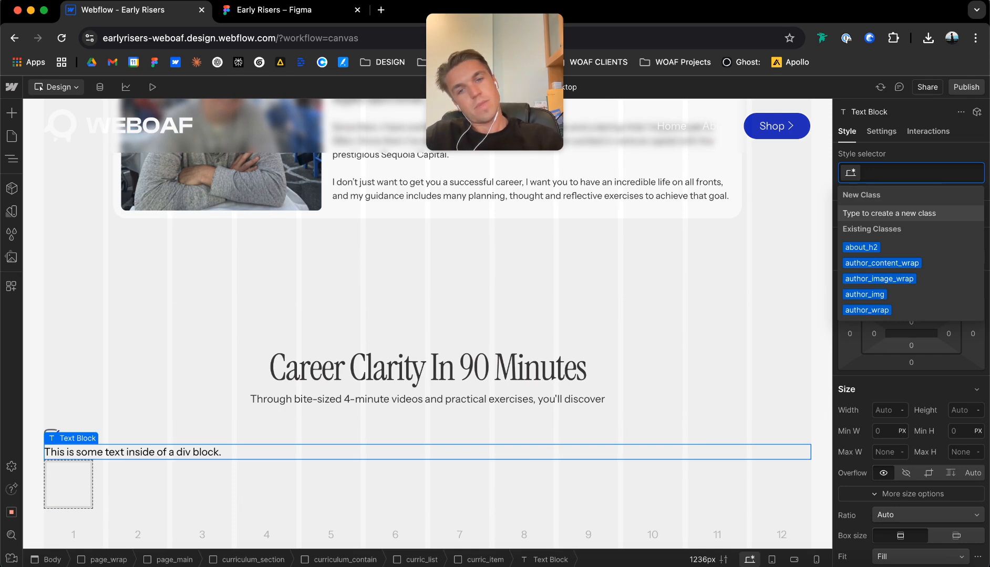
left_click(387, 398)
left_click(139, 455)
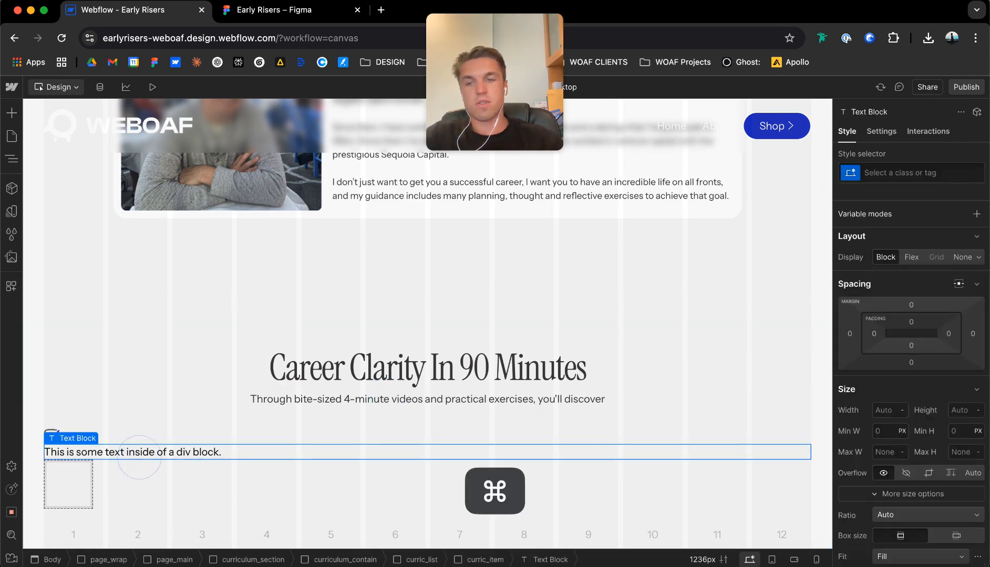
key("super+Return")
type("curric_para")
key("Return")
key("super+Return")
type("u-text-main")
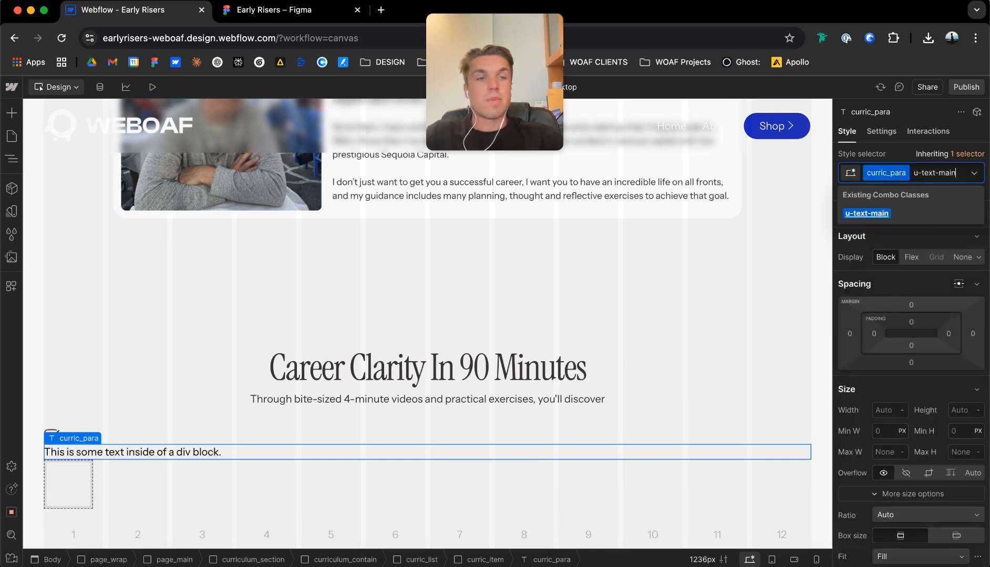
key("Return")
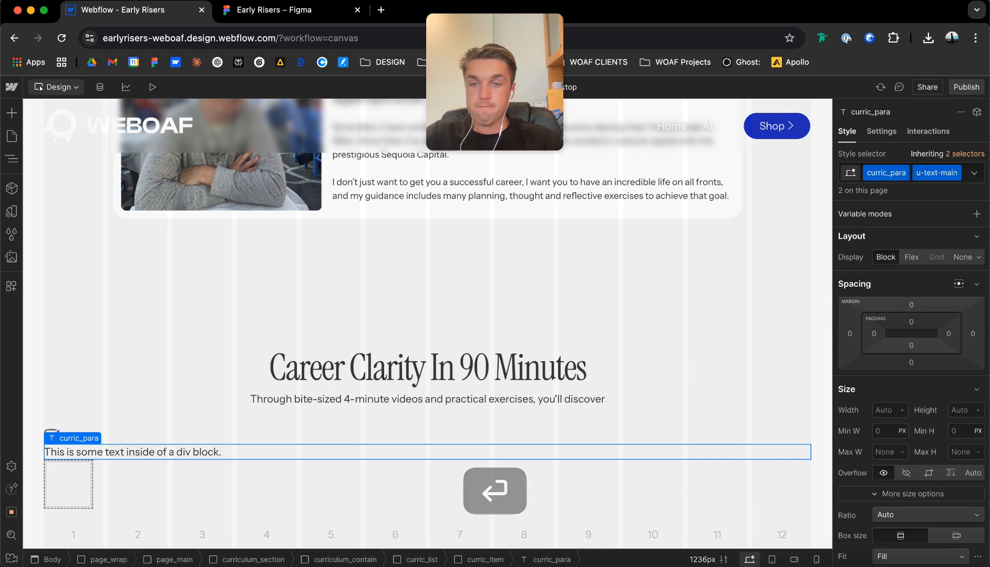
Make curric_item a horizontal flex layout with vertically centred children and a 12 px gap.
left_click(84, 426)
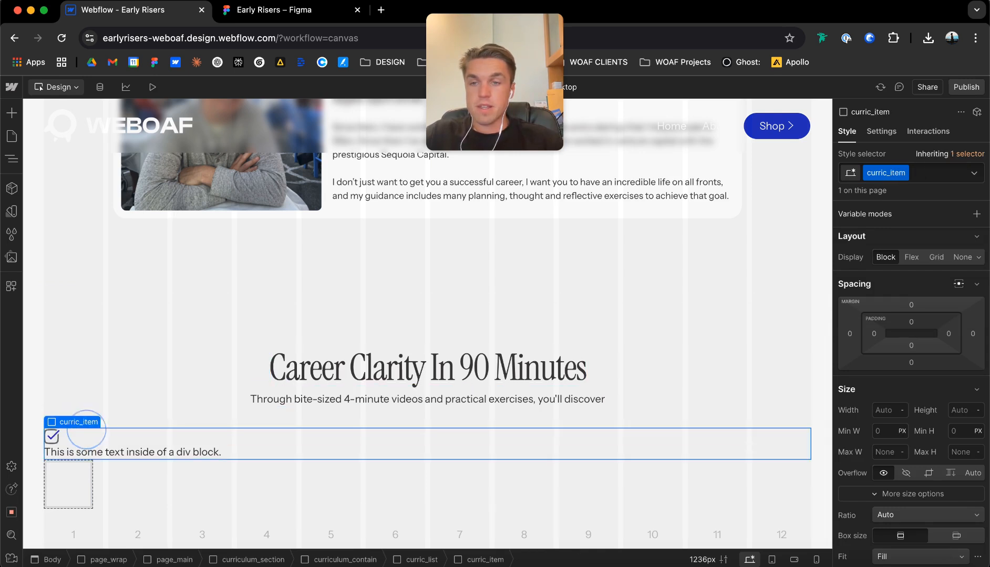
left_click(911, 257)
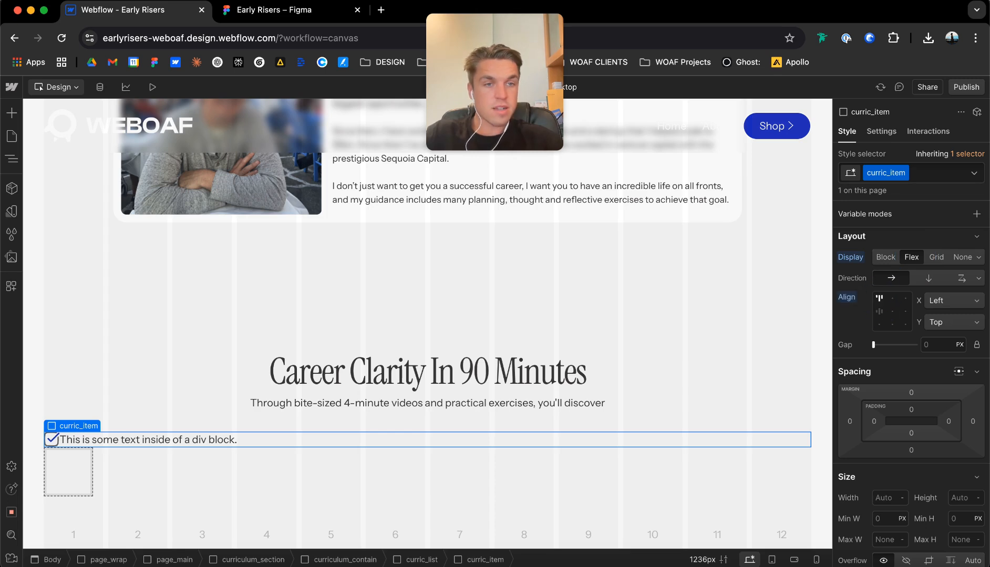
type("1")
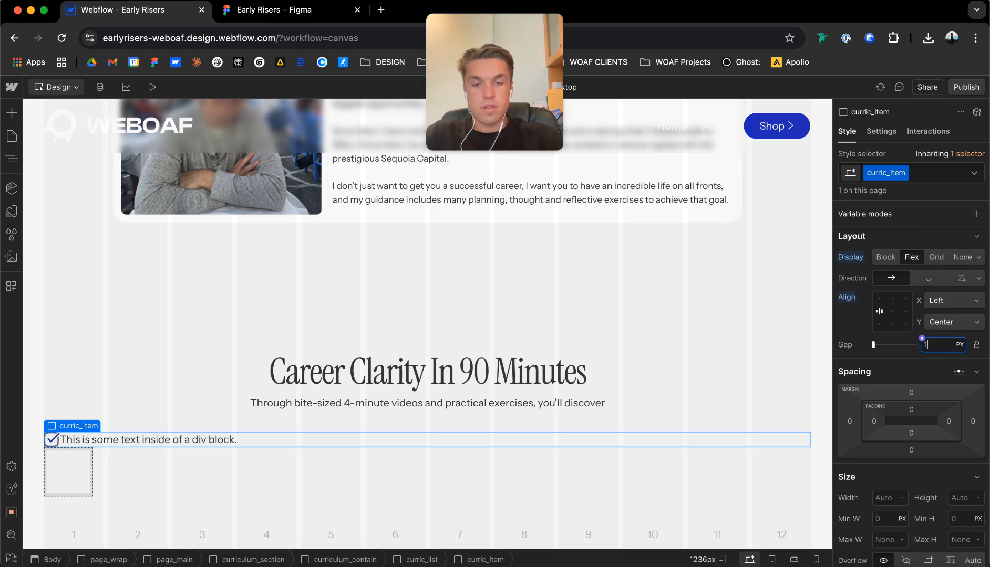
type("6")
key("Return")
key("BackSpace")
type("2")
key("Return")
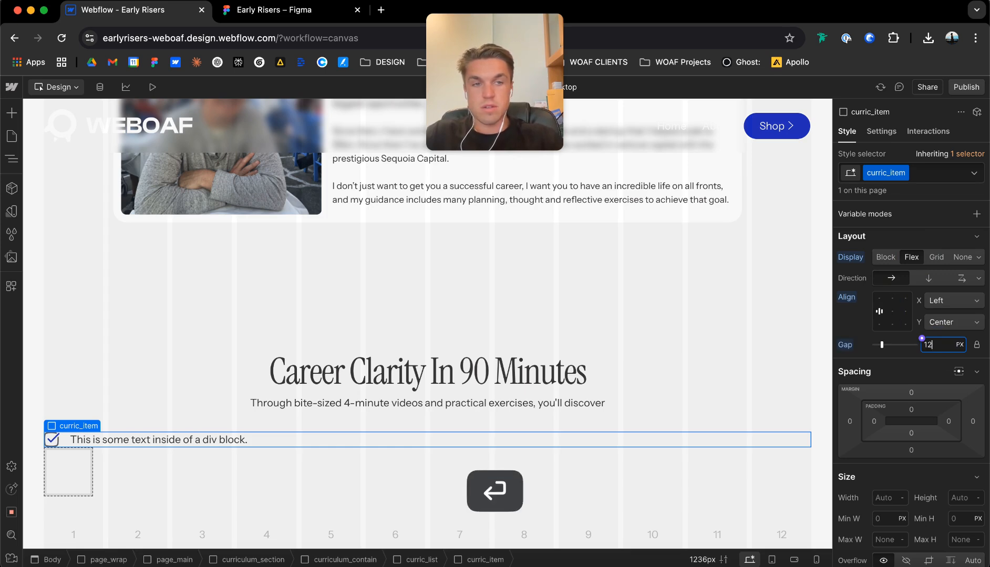
Copy "How to identify and seize future career opportunities" from the Figma design and replace the Webflow text block's placeholder with it.
key("ctrl+Tab")
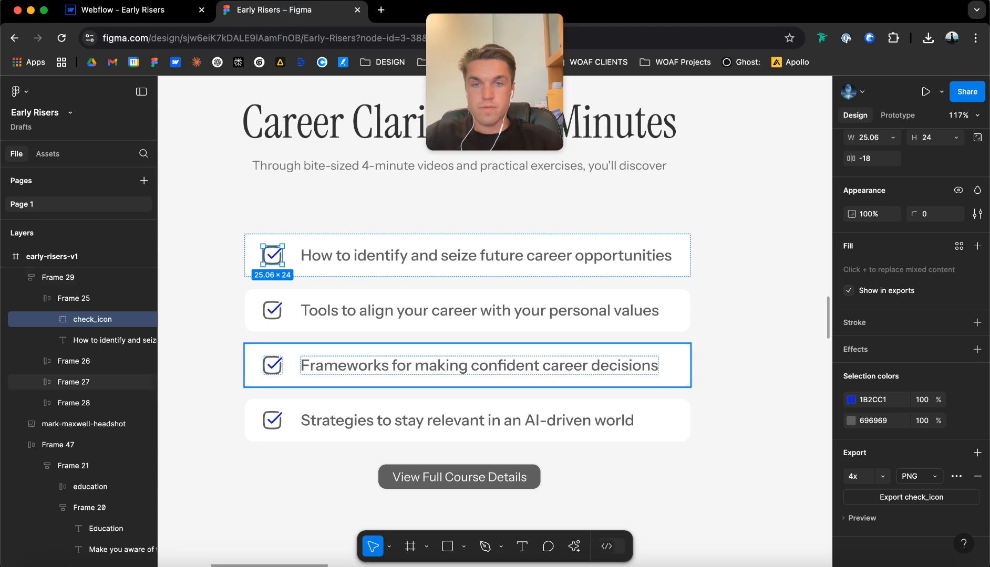
double_click(407, 249)
key("super+c")
key("ctrl+shift+Tab")
double_click(158, 439)
key("super+v")
left_click(170, 420)
Try u-text-large in place of u-text-main on the checklist text, and restore u-text-main.
left_click(227, 441)
key("super+Return")
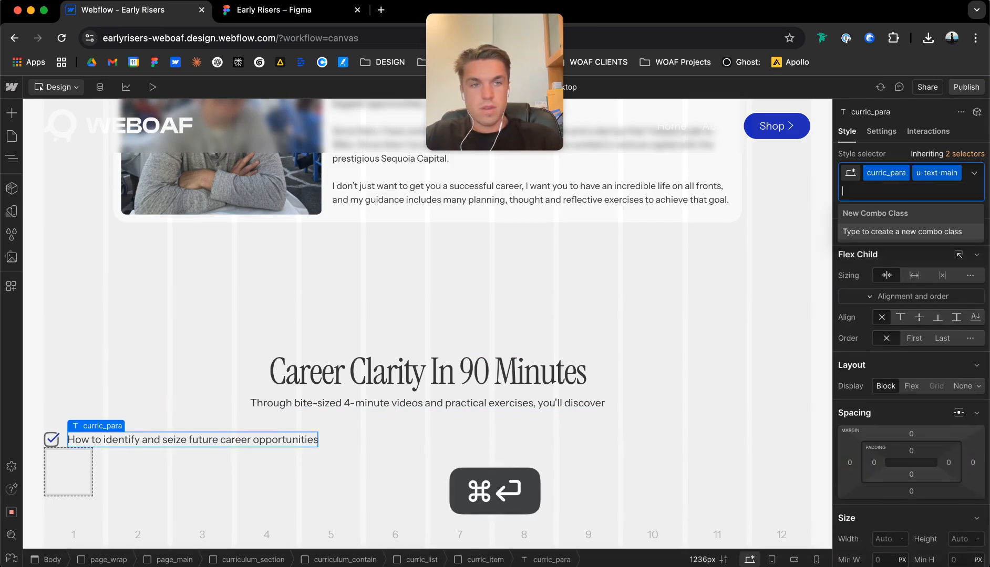
key("BackSpace")
type("u-text-large")
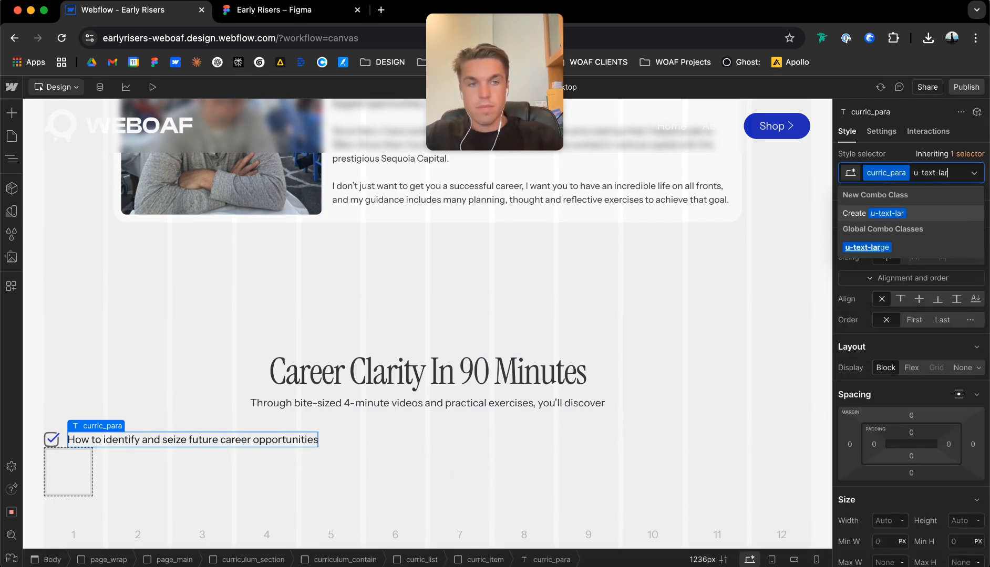
key("Return")
key("super+z")
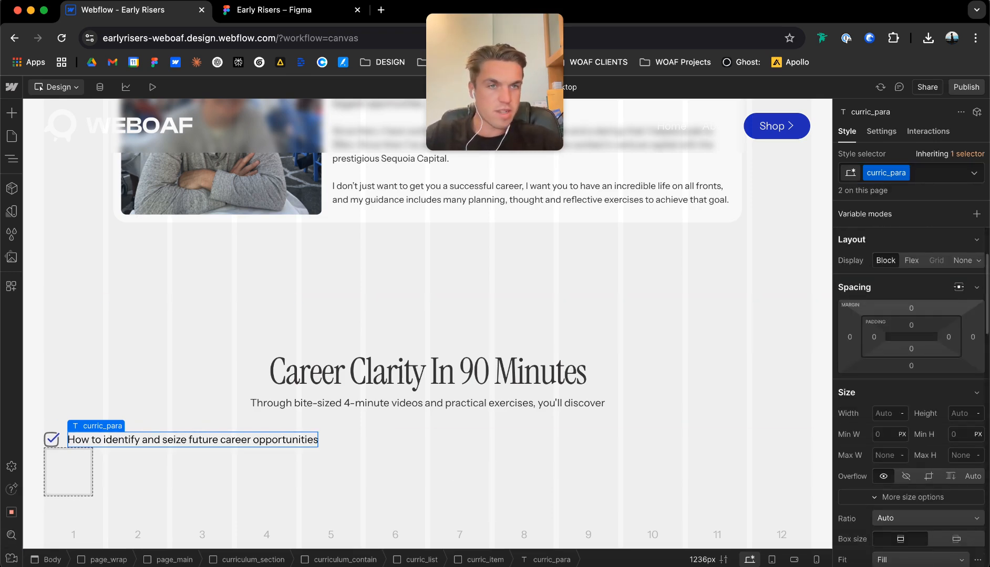
key("super+Return")
type("u-text-main")
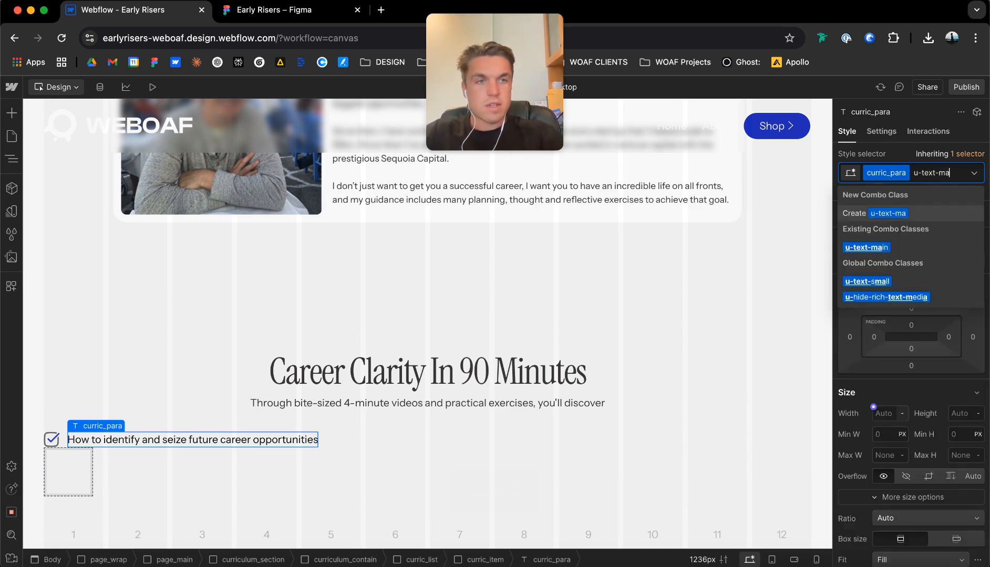
key("Return")
Unlink the checklist text's font weight from its variable and set it to 500 - Medium.
scroll(911, 394, "down", 6)
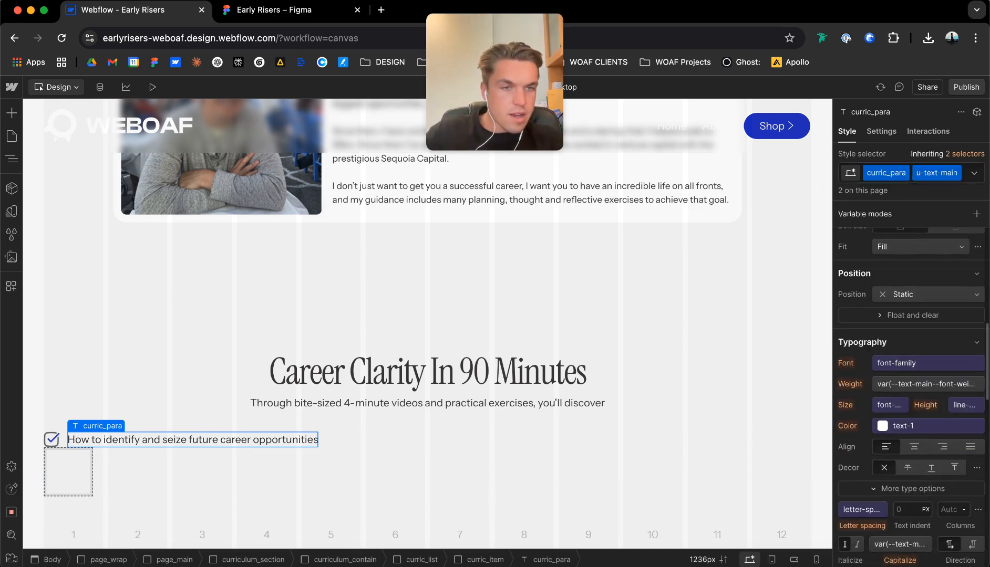
left_click(896, 384)
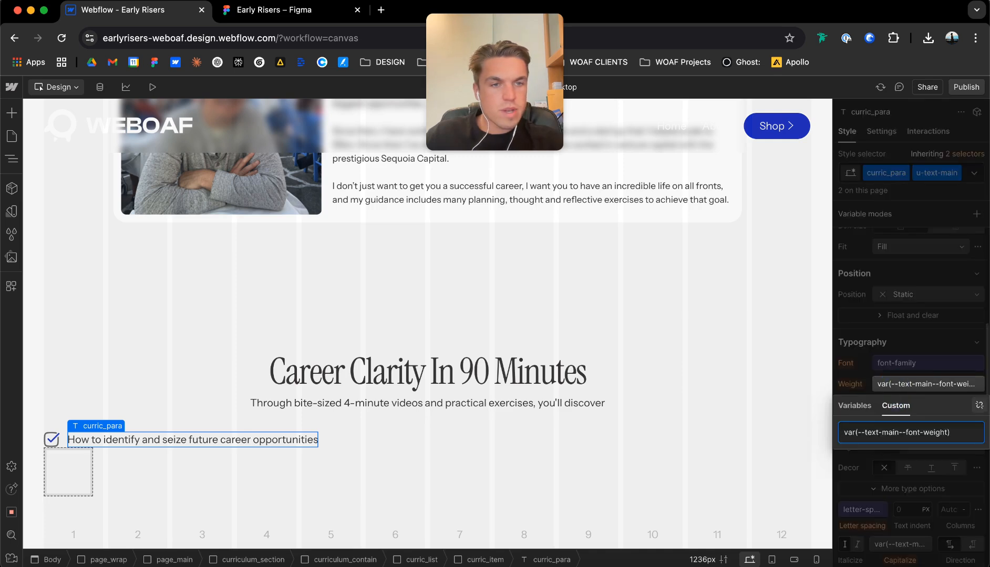
left_click(979, 406)
left_click(932, 384)
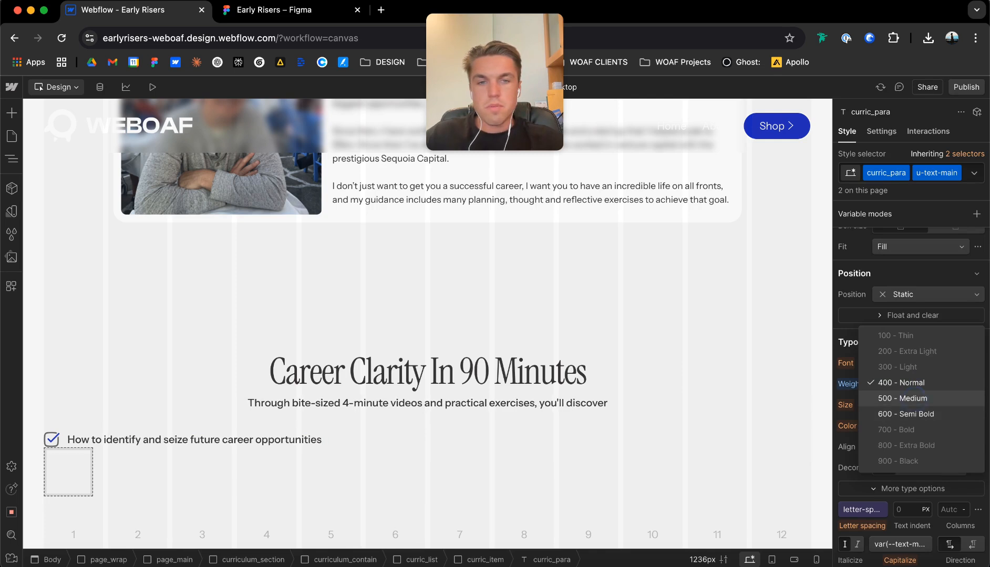
left_click(904, 398)
Duplicate the class of the paragraph under the Career Clarity heading and name the copy curric_h2_para.
left_click(493, 403)
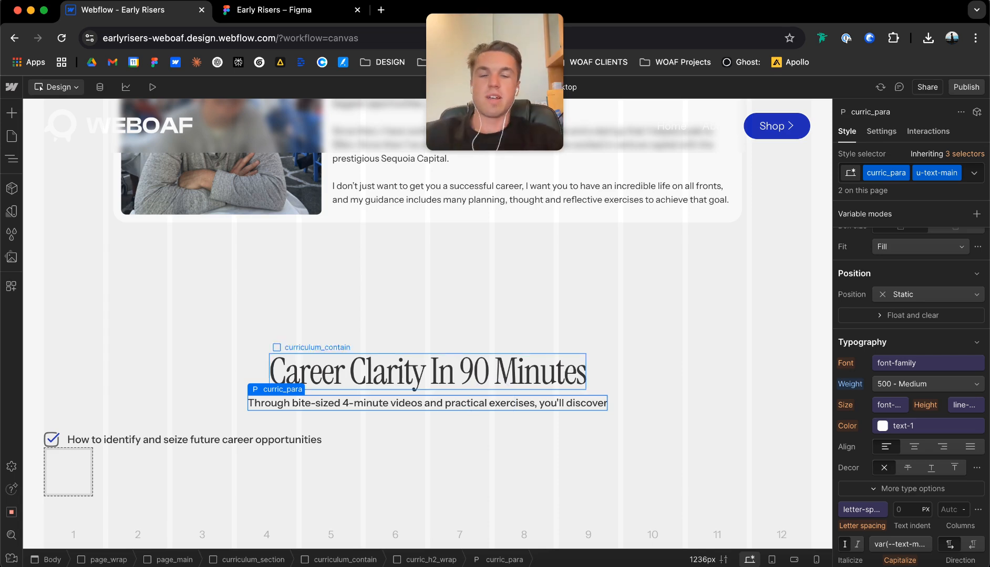
left_click(904, 173)
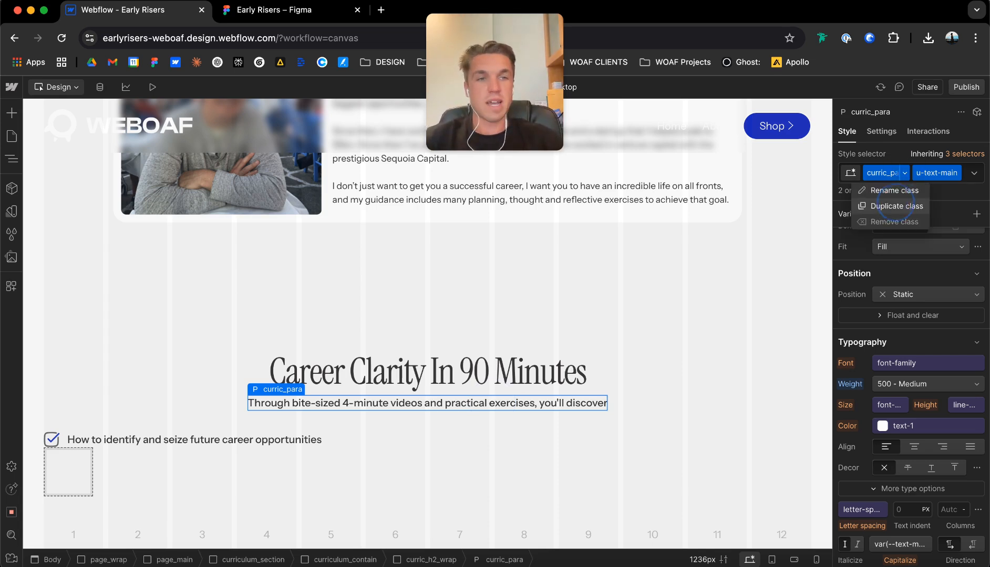
left_click(895, 205)
type("curr")
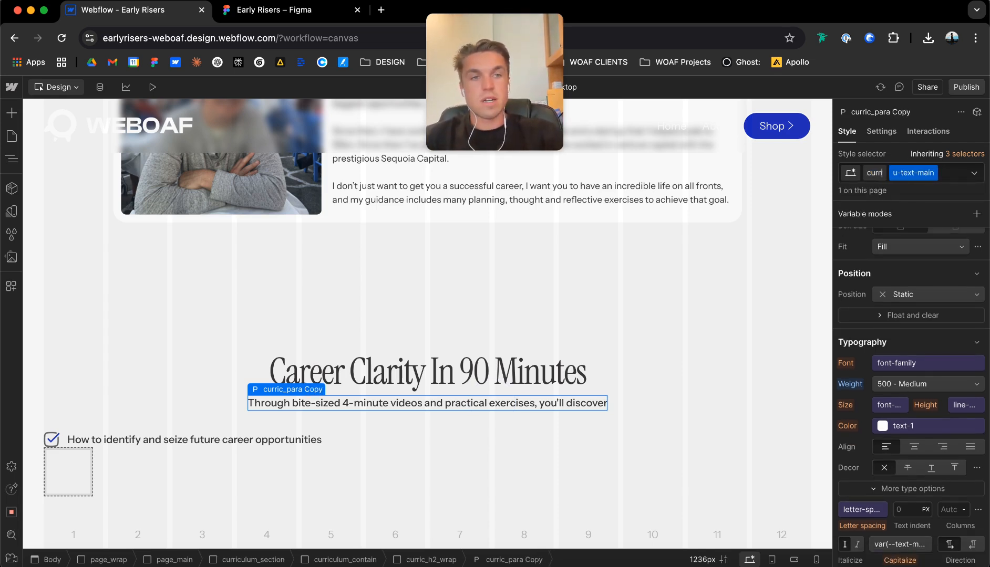
type("ic_h2_para")
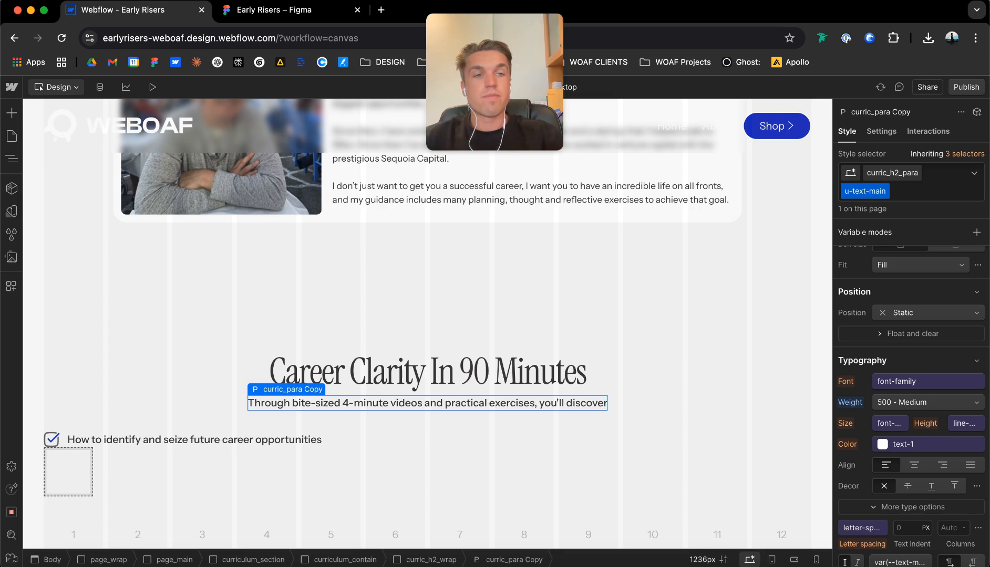
key("Return")
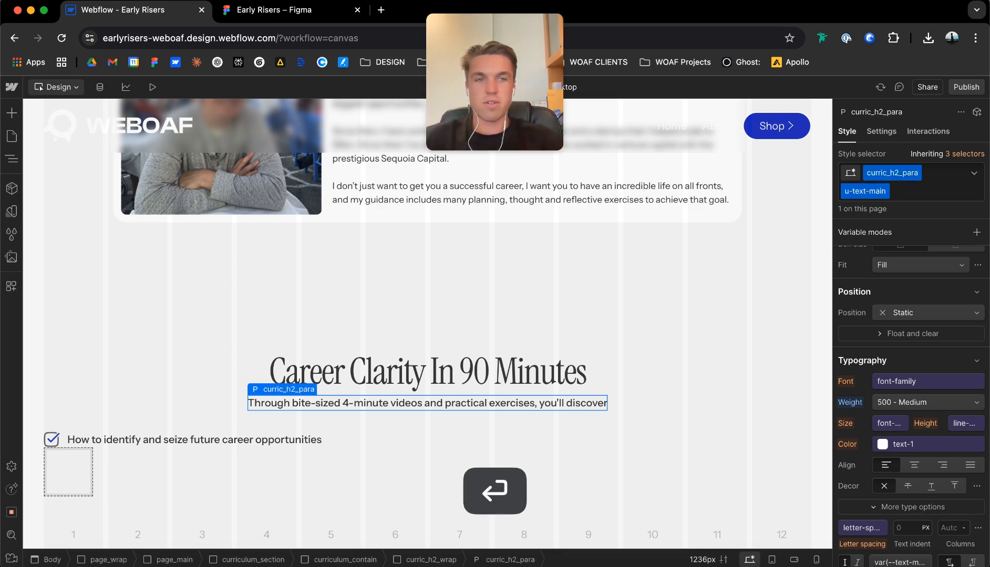
Set the font weight of the curric_h2_para paragraph to 400 - Normal.
scroll(893, 418, "down", 1)
left_click(927, 394)
left_click(904, 375)
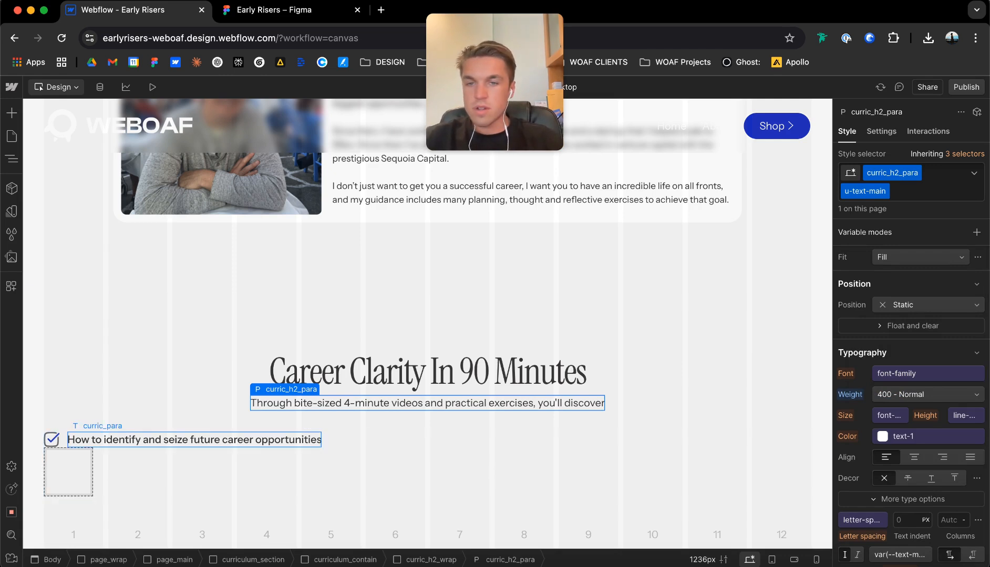
Add 8 px of padding on all four sides of curric_item.
left_click(63, 441)
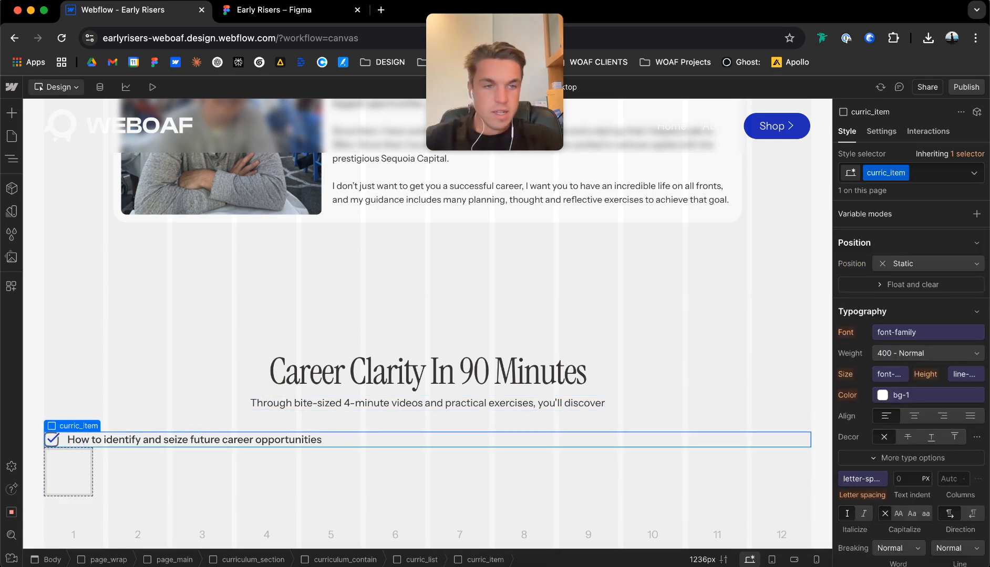
scroll(912, 368, "up", 5)
scroll(912, 342, "up", 4)
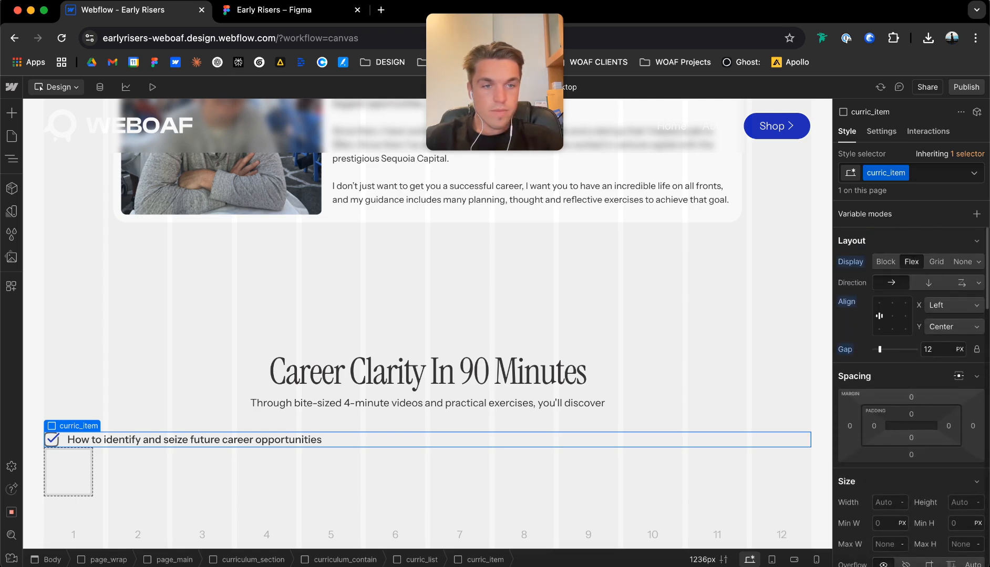
scroll(911, 342, "down", 5)
scroll(911, 341, "up", 4)
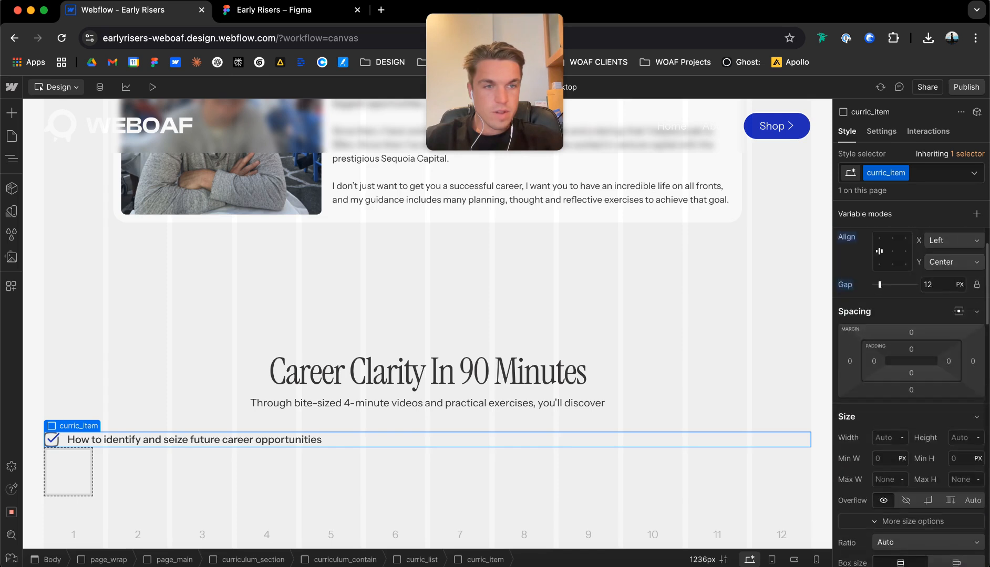
left_click(911, 349)
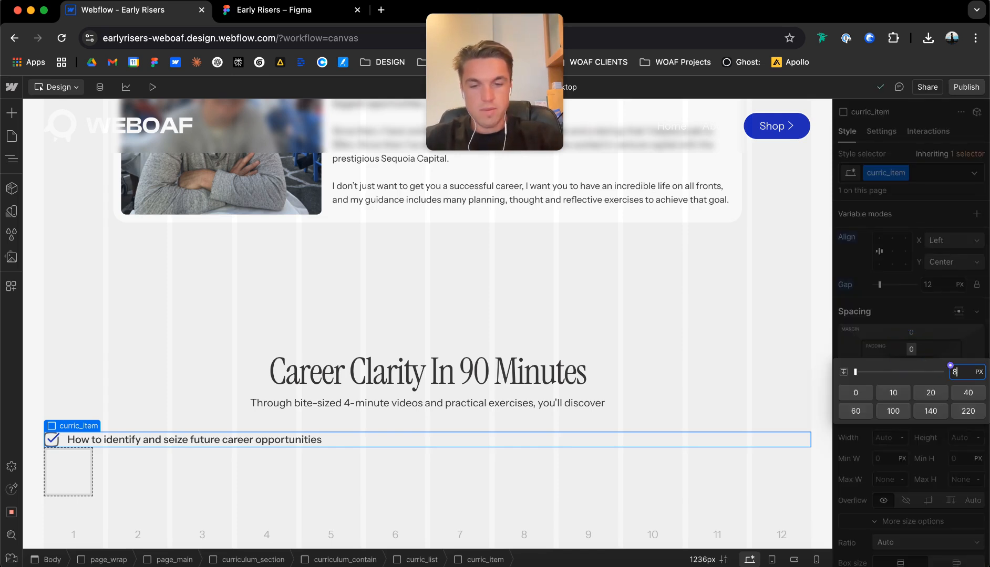
type("8")
key("Return")
left_click(874, 362)
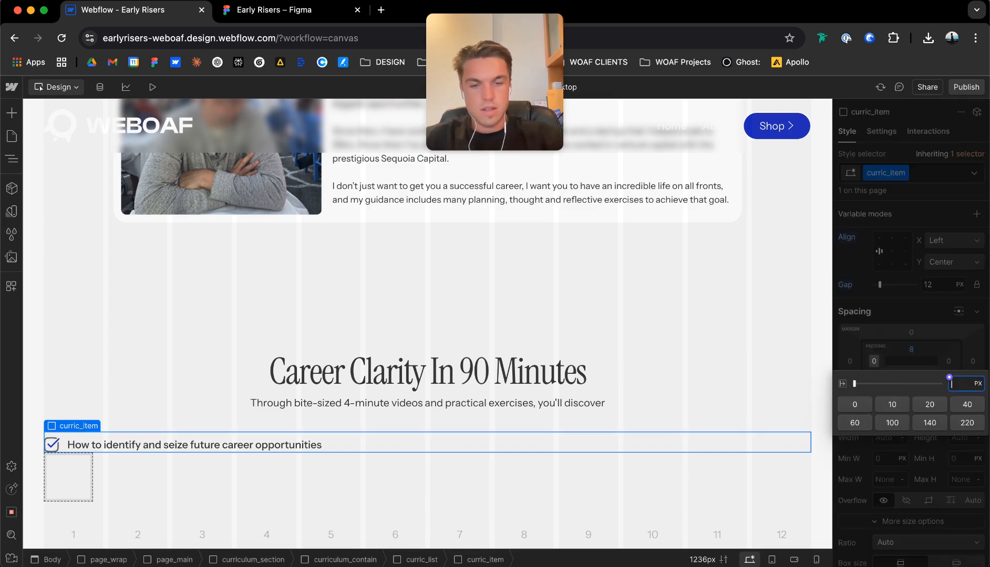
type("8p")
key("Return")
left_click(948, 362)
type("8p")
key("Return")
left_click(911, 373)
type("8")
key("Return")
Give curric_item the bg-0 background colour variable and an 8 px border radius.
scroll(911, 316, "down", 2)
scroll(911, 336, "down", 10)
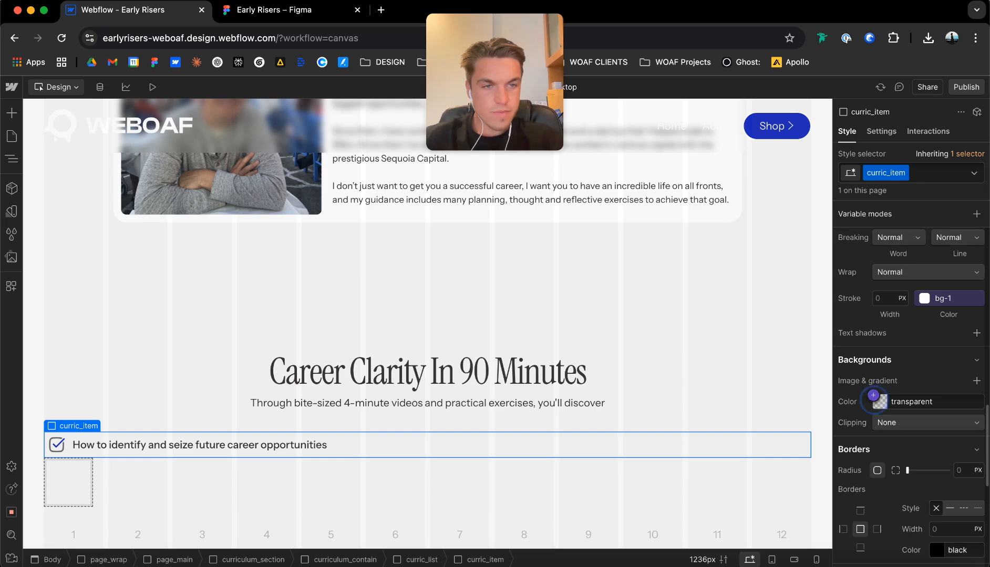
left_click(874, 395)
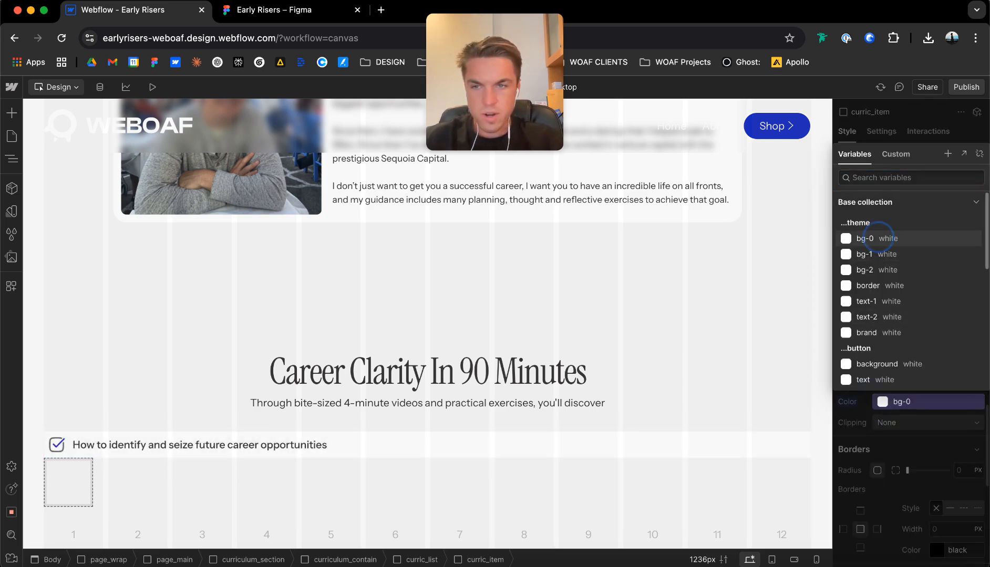
left_click(878, 238)
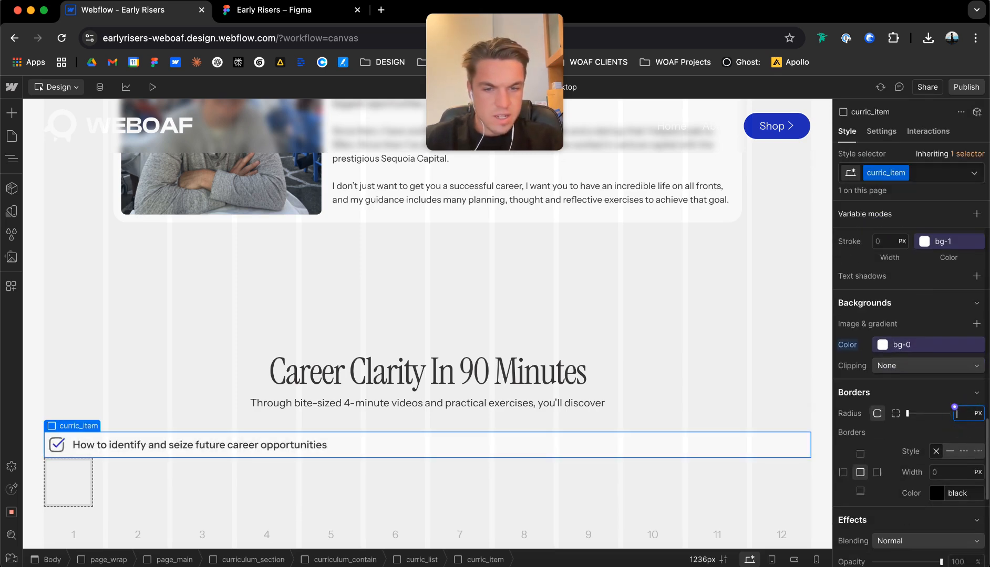
key("Return")
left_click(694, 413)
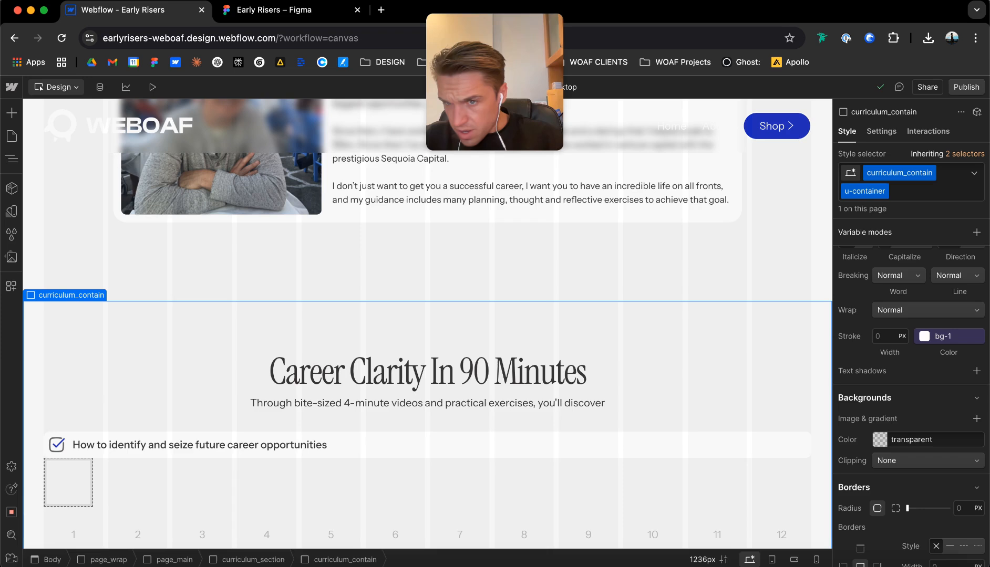
left_click(344, 441)
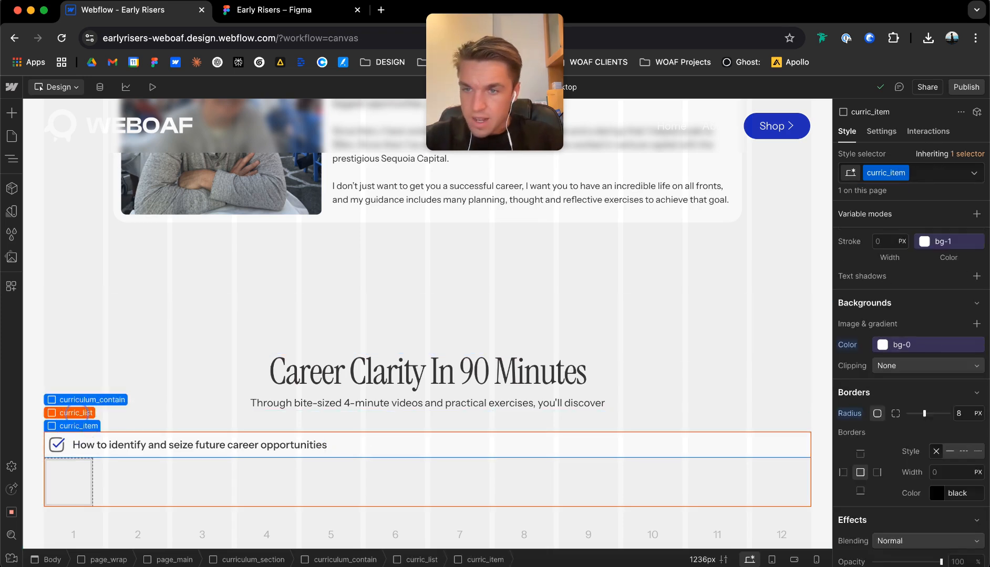
Duplicate the first curric_item three times inside curric_list.
left_click(75, 413)
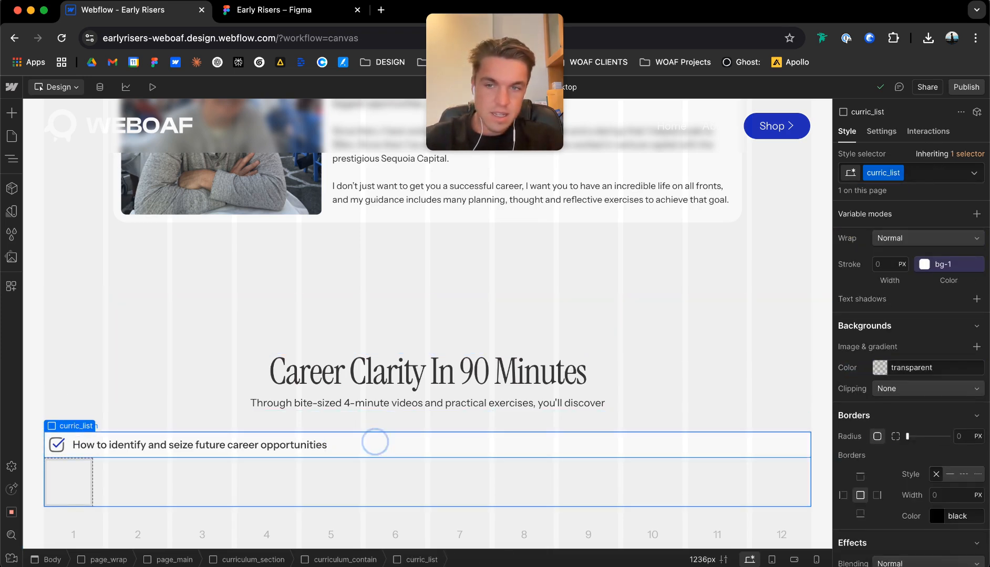
left_click(374, 442)
key("super+d")
key("super+d")
key("super+d")
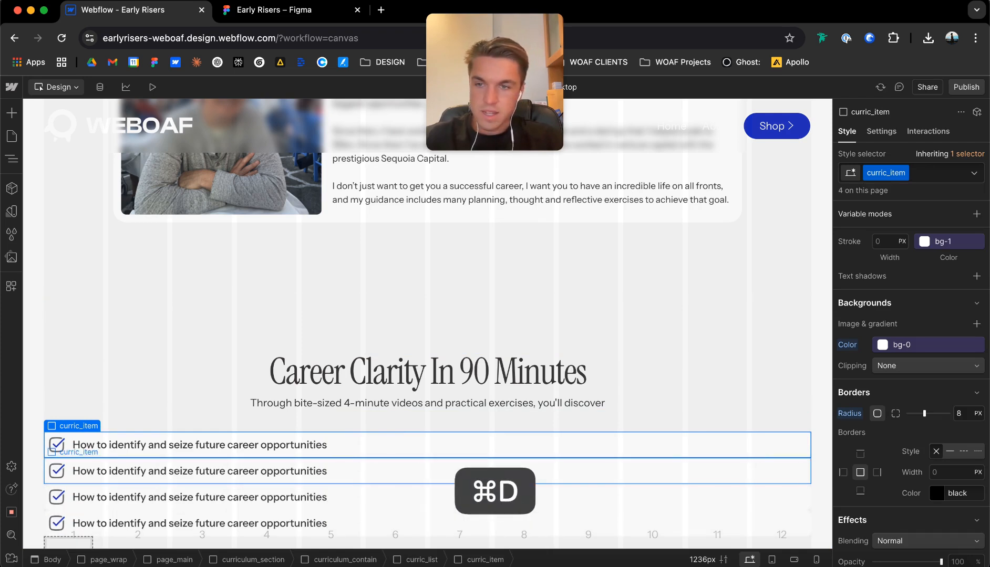
Make curric_list a vertical flex layout with items centred horizontally, aligned to the top, and a 16 px gap.
left_click(75, 413)
scroll(368, 428, "down", 1)
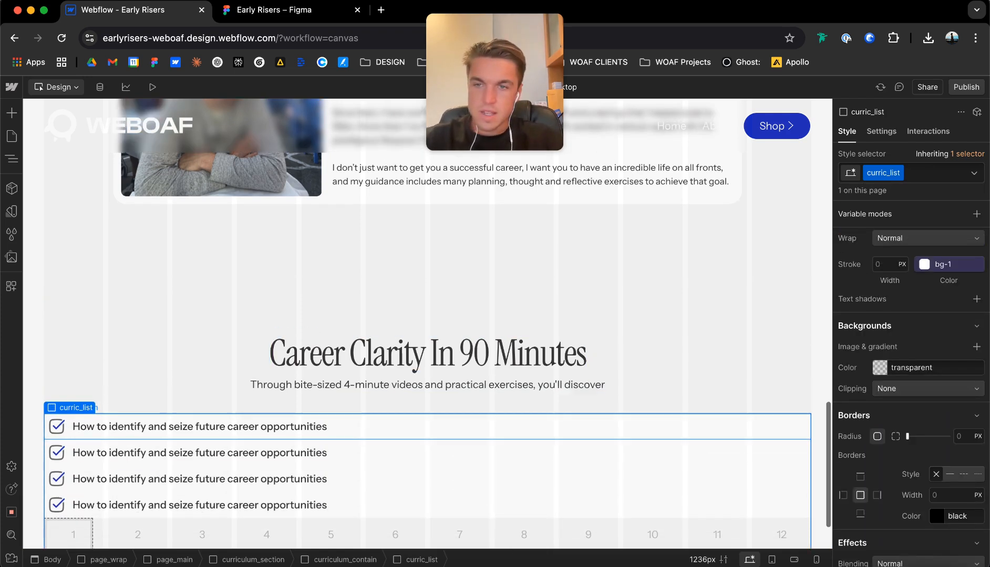
scroll(912, 368, "up", 10)
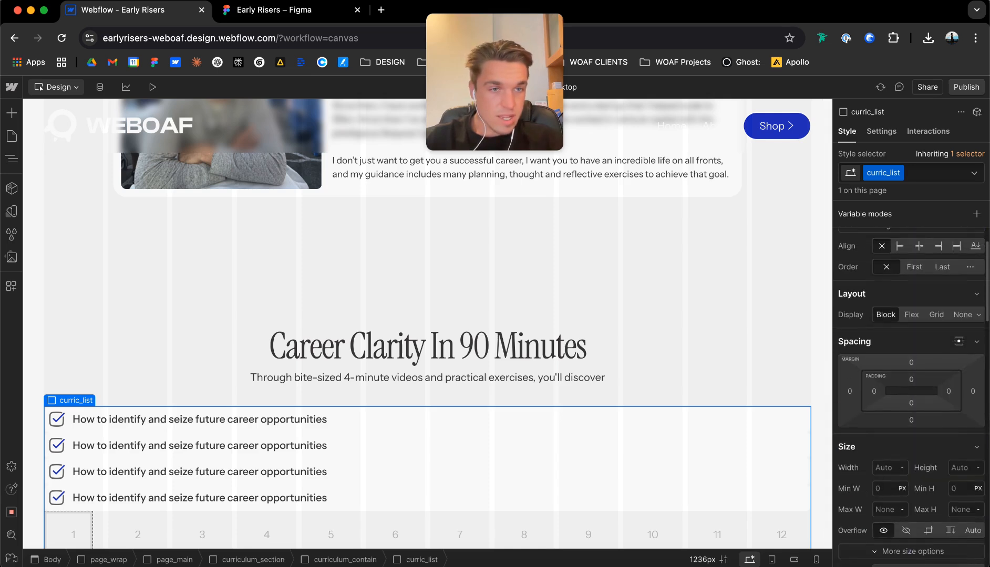
left_click(906, 302)
left_click(913, 287)
left_click(907, 314)
left_click(929, 335)
scroll(929, 335, "down", 2)
left_click(892, 259)
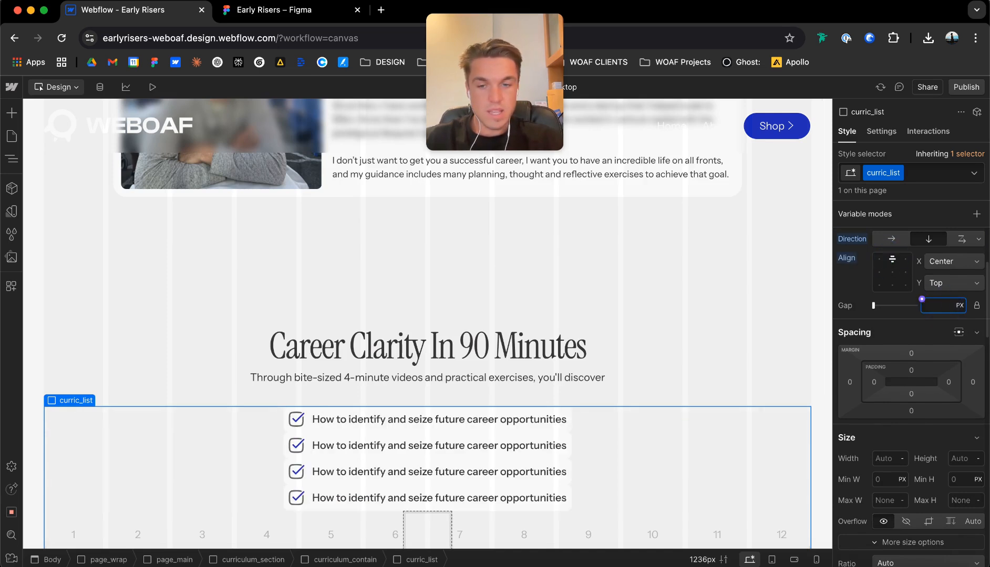
type("16")
key("Return")
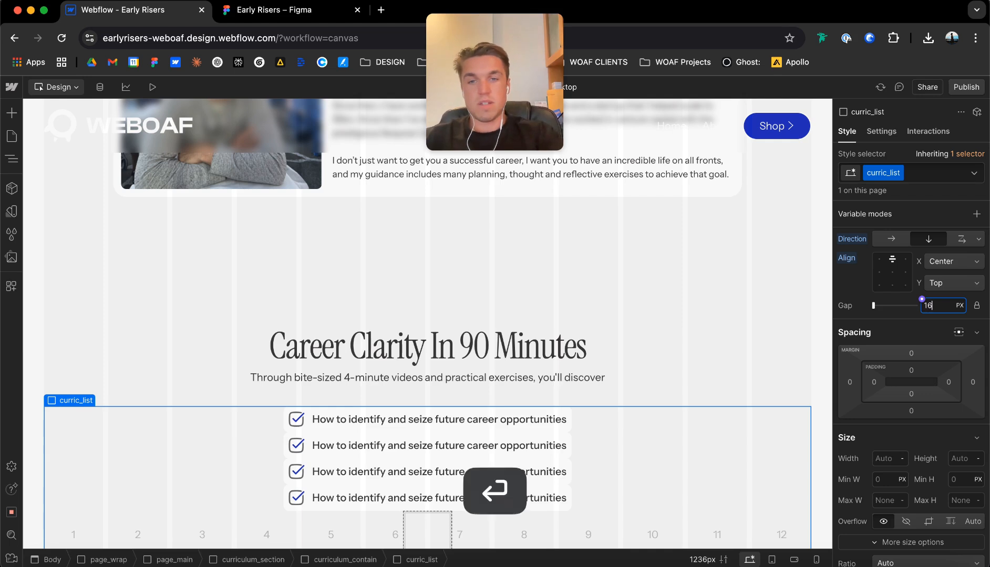
Set the gap of curriculum_contain to 48 px.
scroll(427, 323, "down", 1)
scroll(525, 286, "down", 3)
left_click(525, 285)
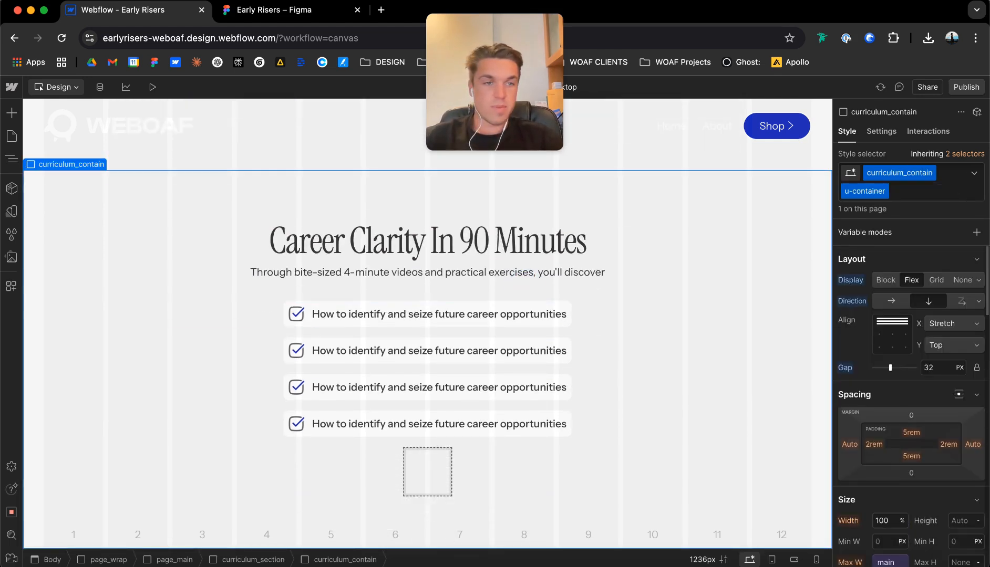
type("48")
key("Return")
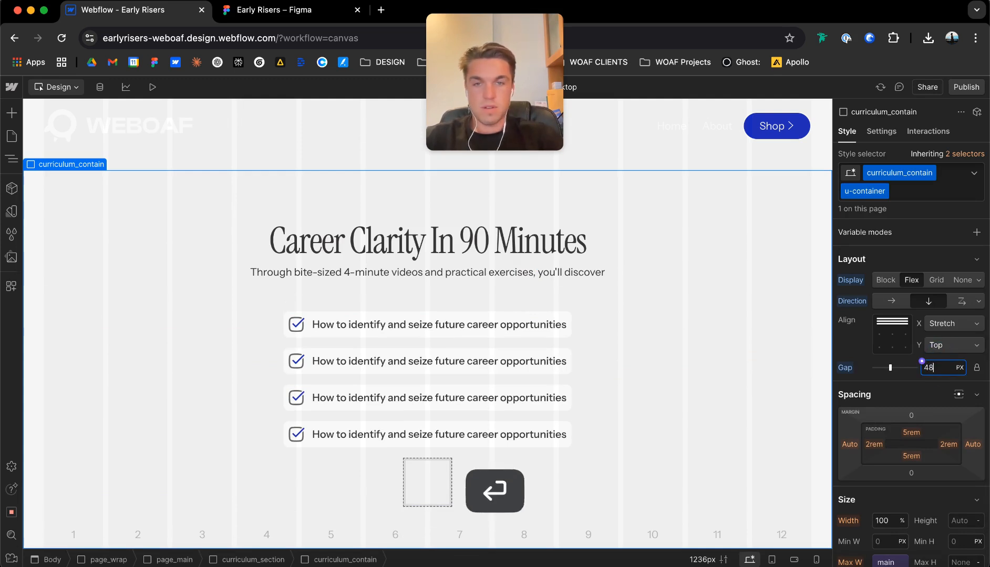
Replace the second checklist item's text with "Tools to align your career with your personal values" copied from the Figma design.
scroll(438, 315, "down", 1)
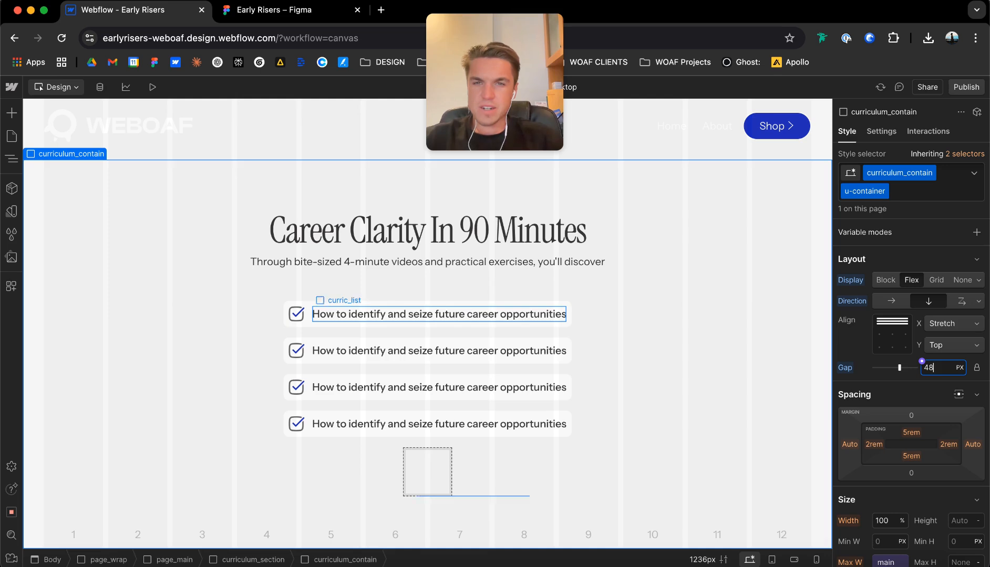
left_click(273, 9)
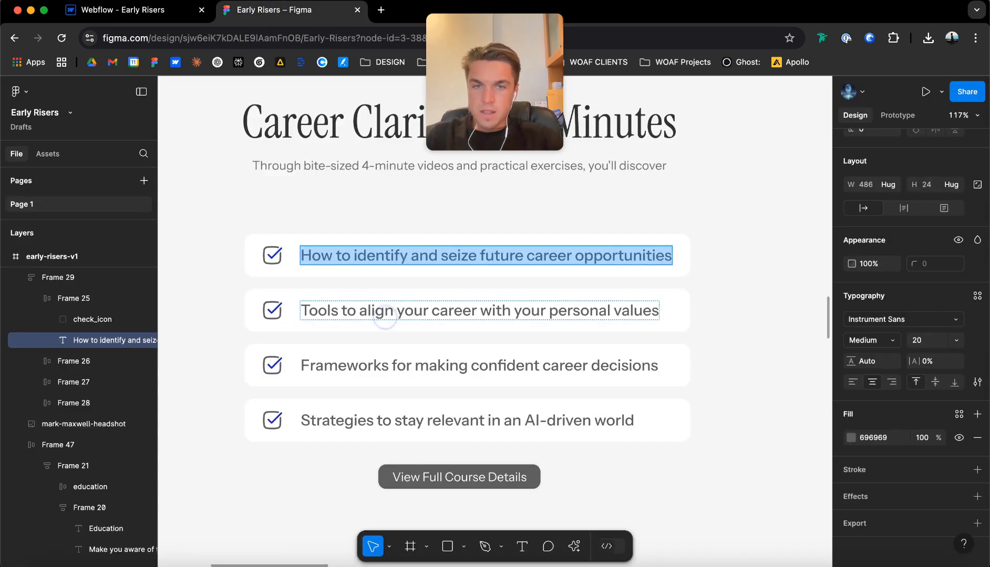
left_click(376, 311)
key("super+c")
left_click(121, 9)
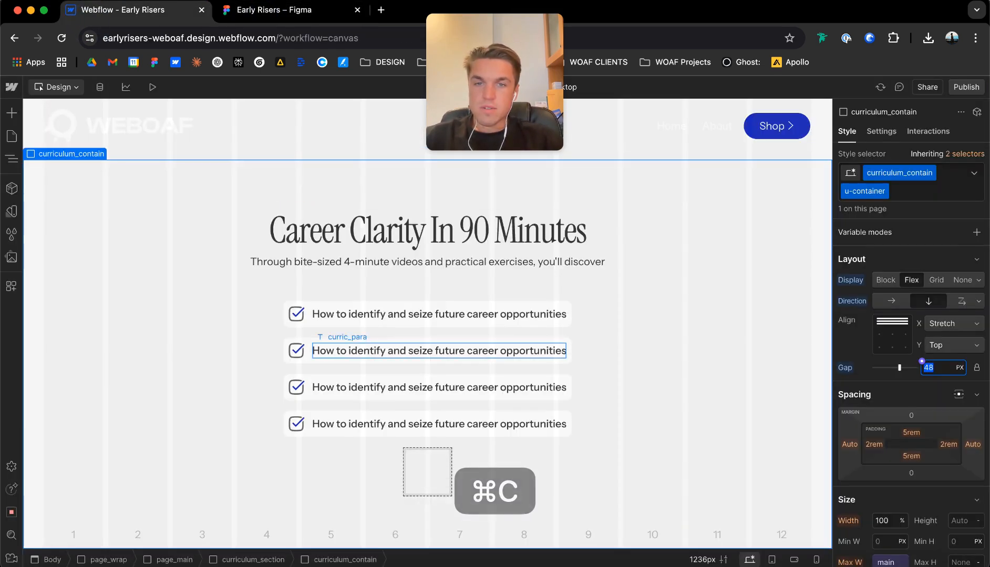
left_click(380, 351)
double_click(380, 350)
key("super+a")
key("super+v")
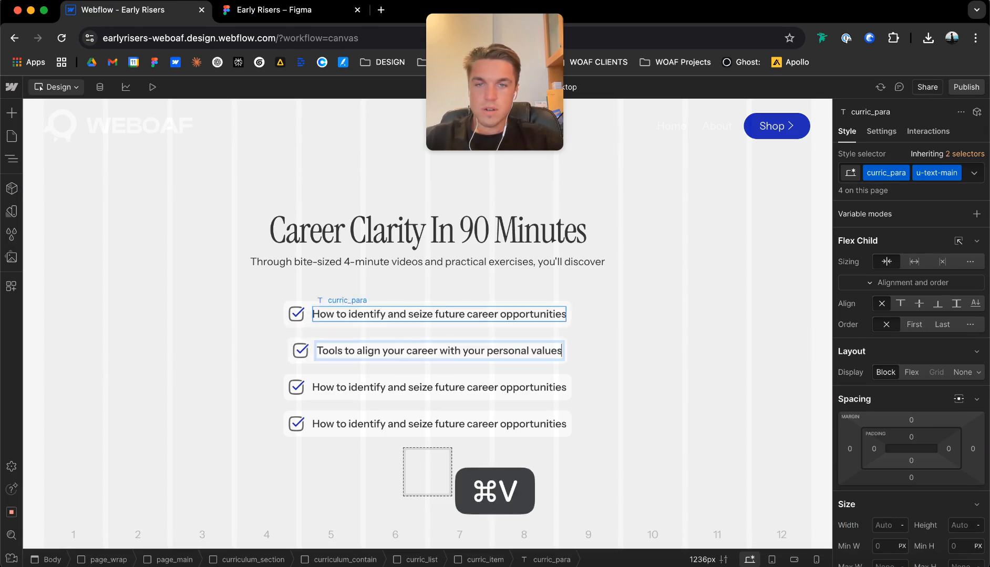
Replace the third checklist item's text with "Frameworks for making confident career decisions" copied from the Figma design.
key("ctrl+Tab")
double_click(374, 366)
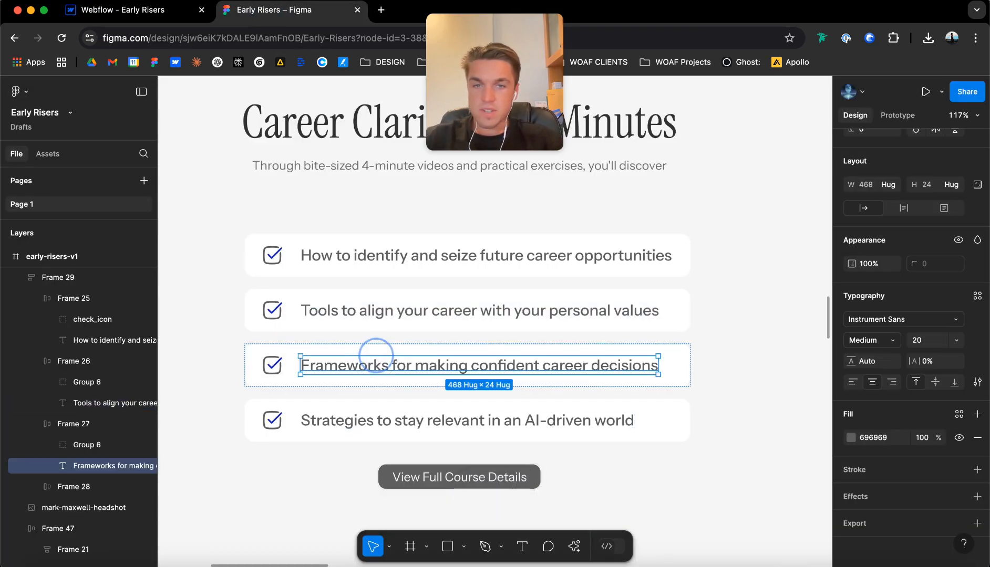
key("super+c")
key("ctrl+shift+Tab")
left_click(415, 378)
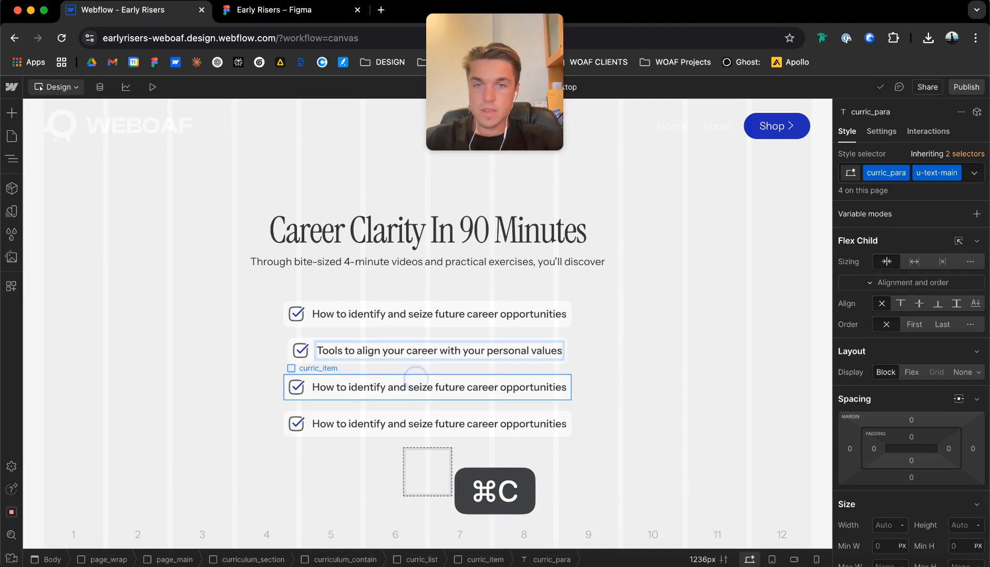
left_click(415, 386)
double_click(415, 387)
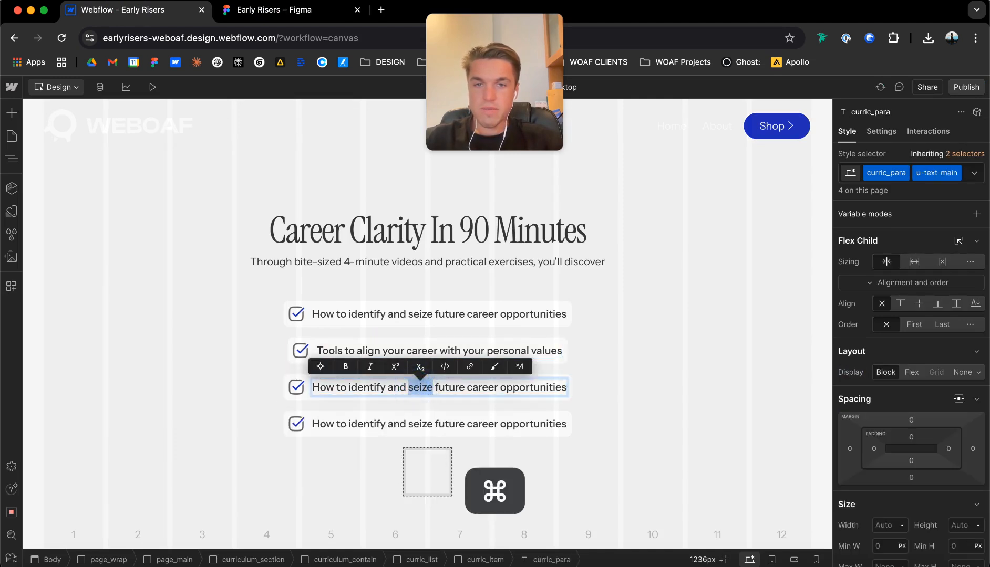
key("super+a")
key("super+v")
Replace the fourth checklist item's text with "Strategies to stay relevant in an AI-driven world" copied from the Figma design.
key("ctrl+Tab")
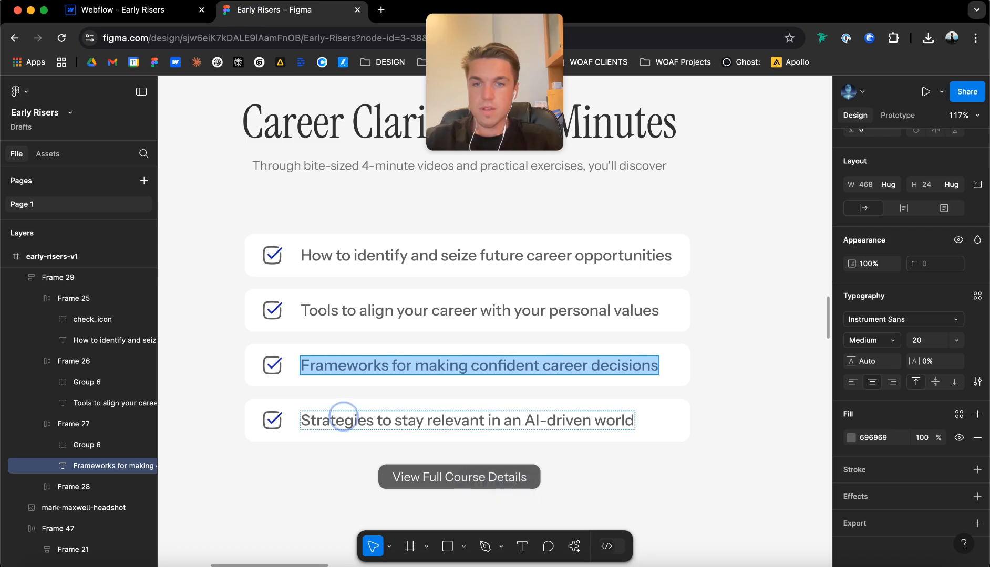
double_click(342, 418)
key("super+c")
key("ctrl+shift+Tab")
left_click(387, 423)
double_click(387, 424)
key("super+a")
key("super+v")
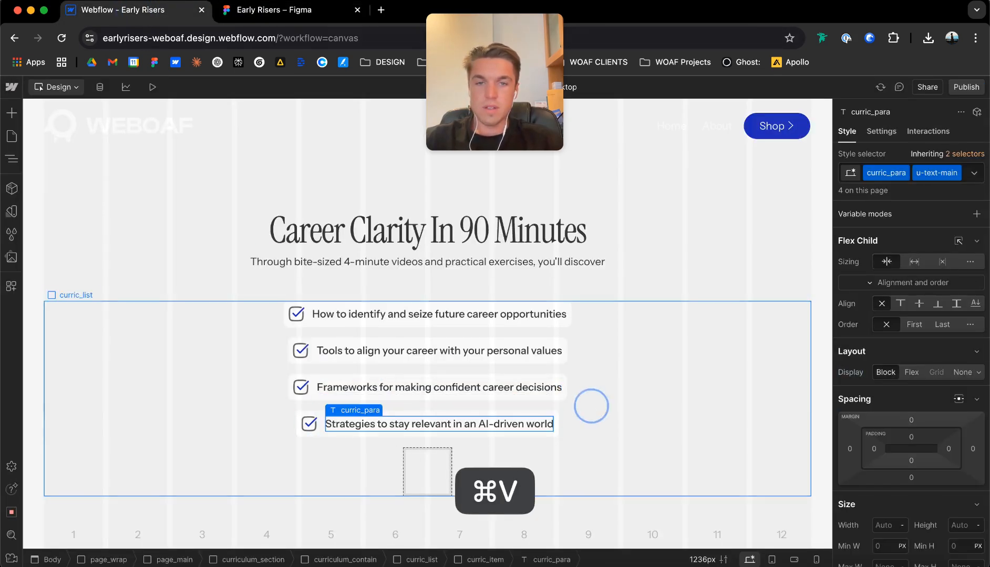
Check the checklist's proportions in the Figma design and set the width of curric_list to 28 rem.
left_click(589, 404)
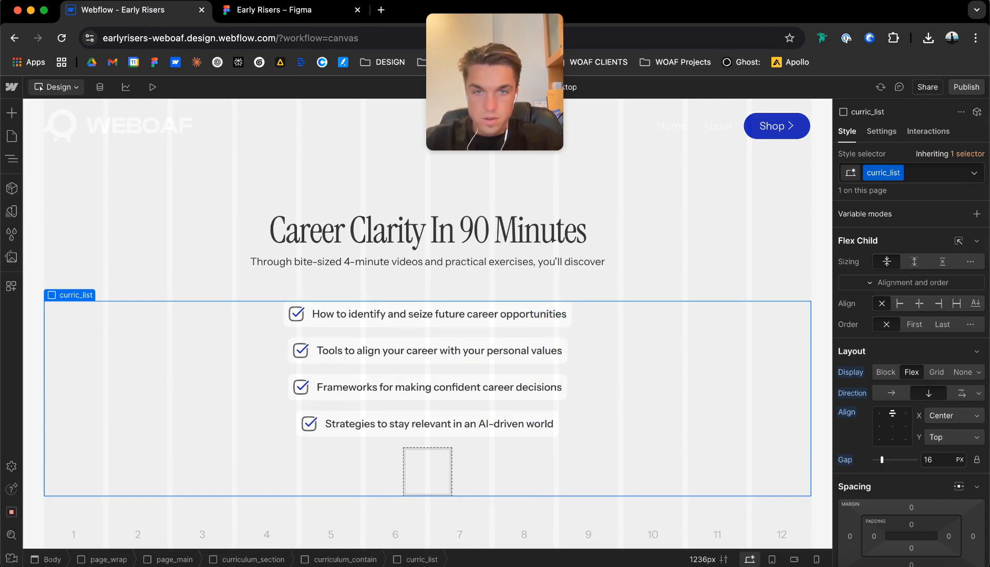
left_click(563, 315)
scroll(911, 368, "down", 5)
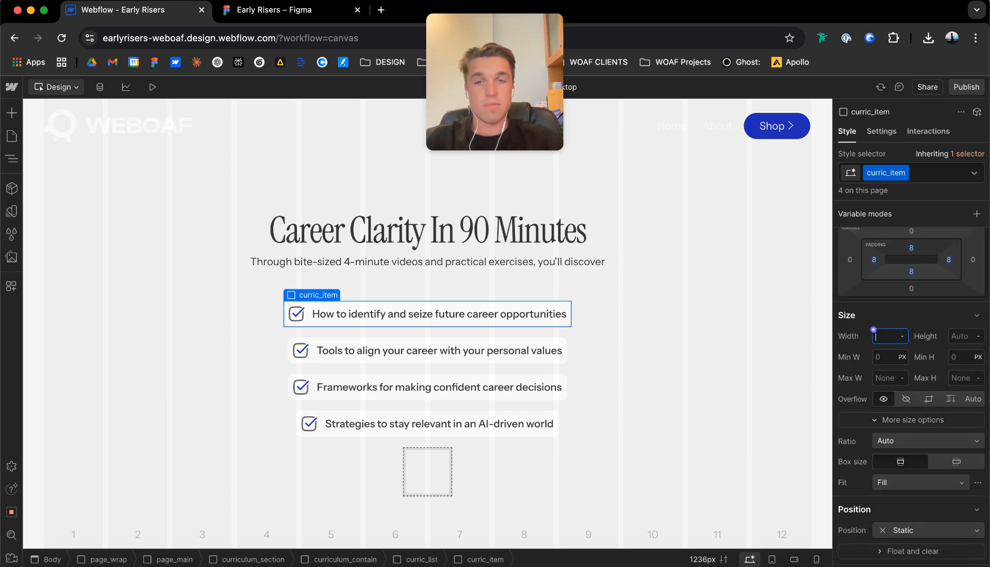
left_click(268, 10)
left_click(413, 206)
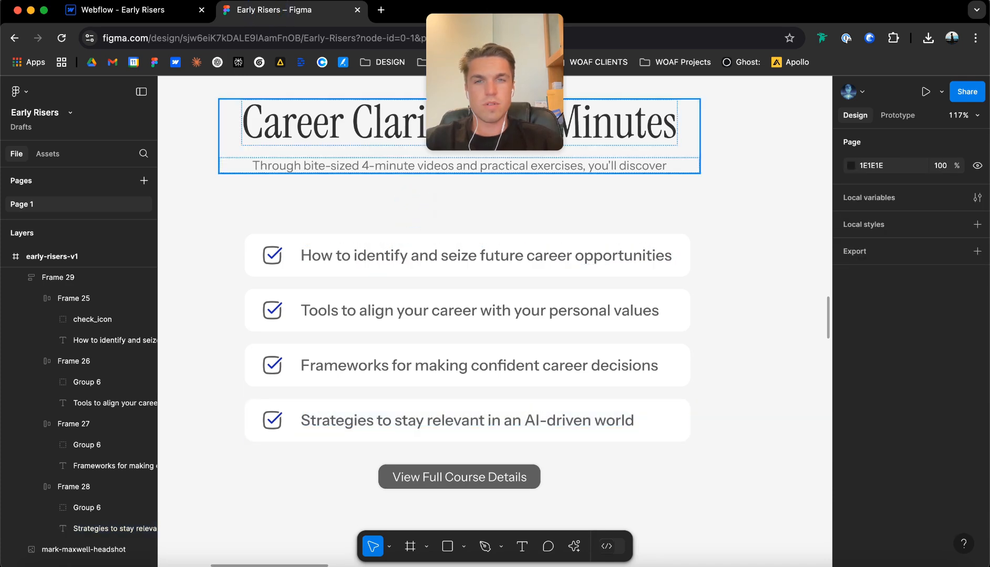
left_click(116, 10)
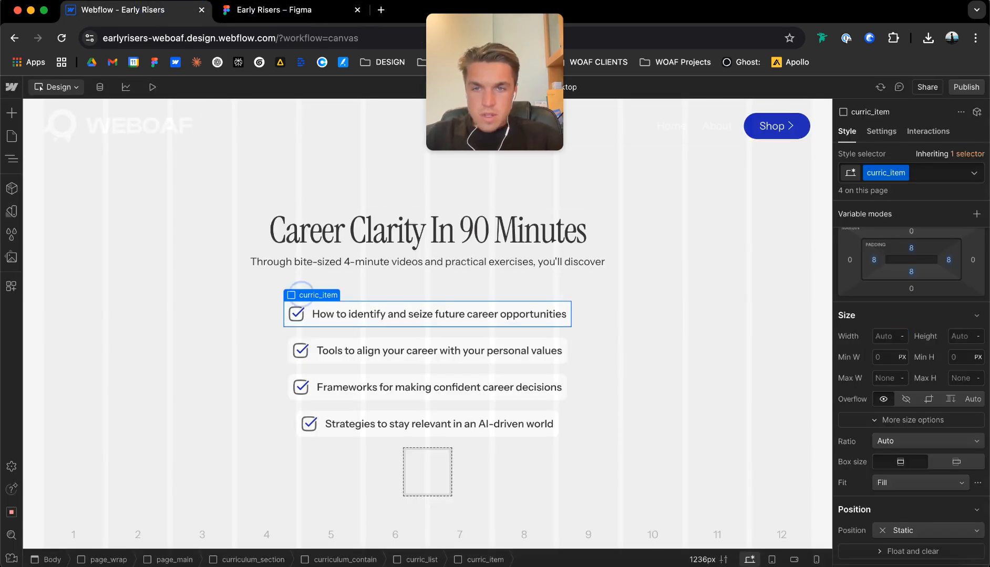
left_click(310, 281)
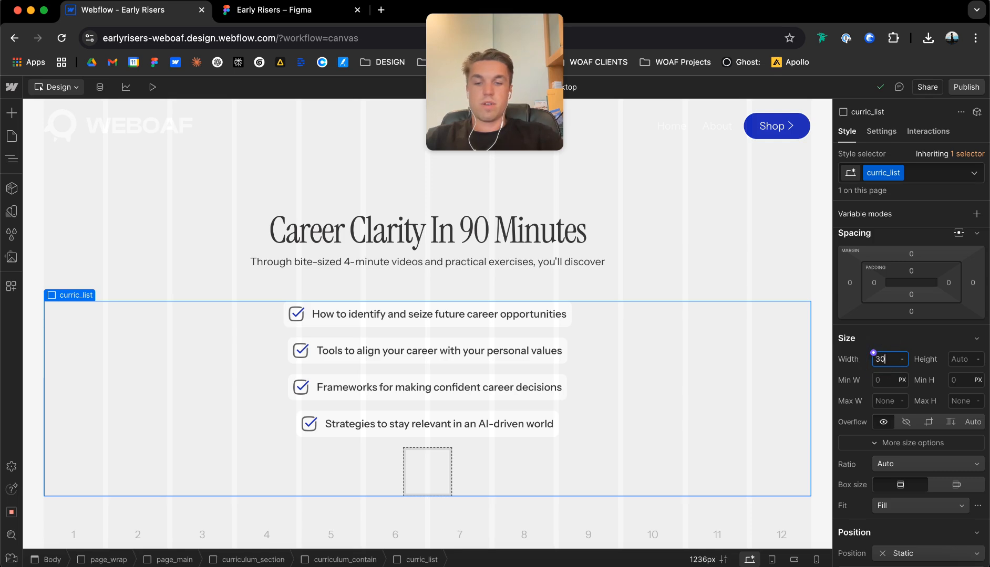
type("30")
key("Return")
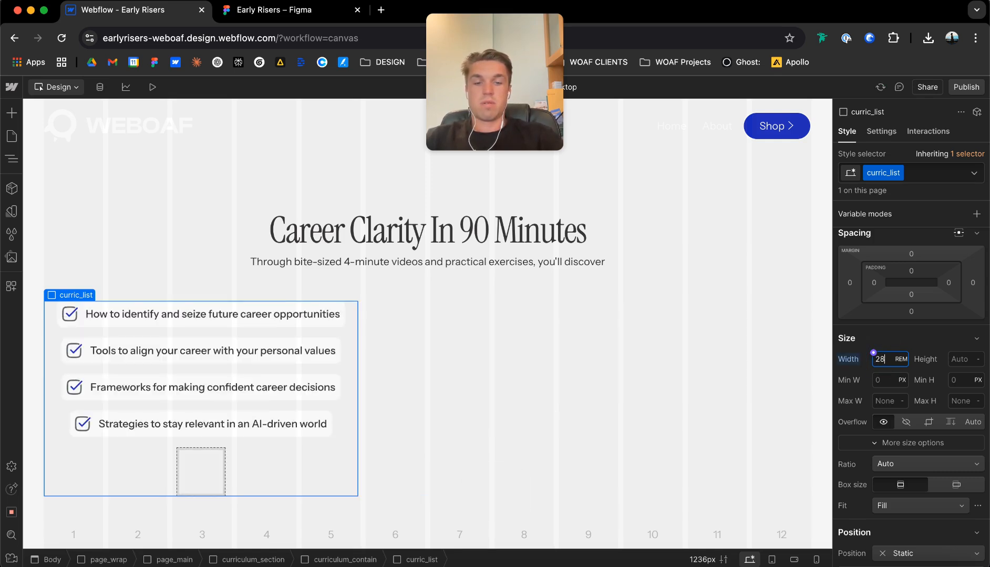
key("Return")
Centre the children of curriculum_contain horizontally, keeping them aligned to the top.
left_click(508, 305)
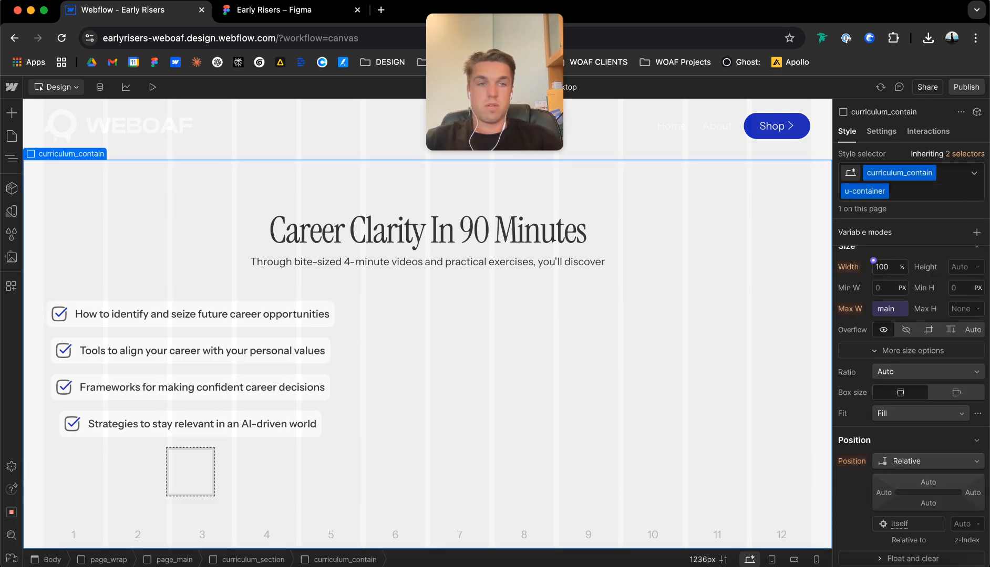
left_click(879, 334)
left_click(892, 321)
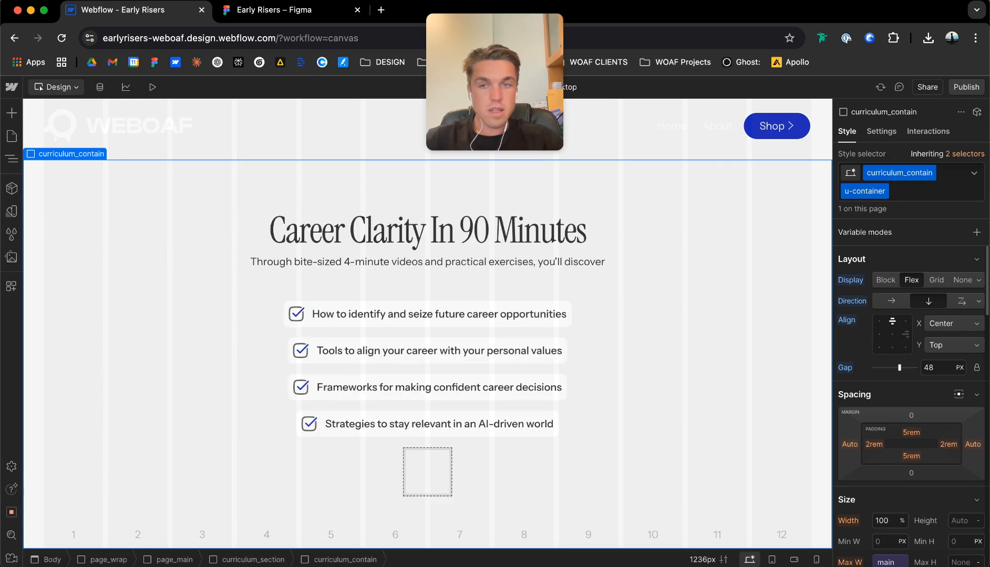
Set the width of curric_item to 100%.
left_click(426, 335)
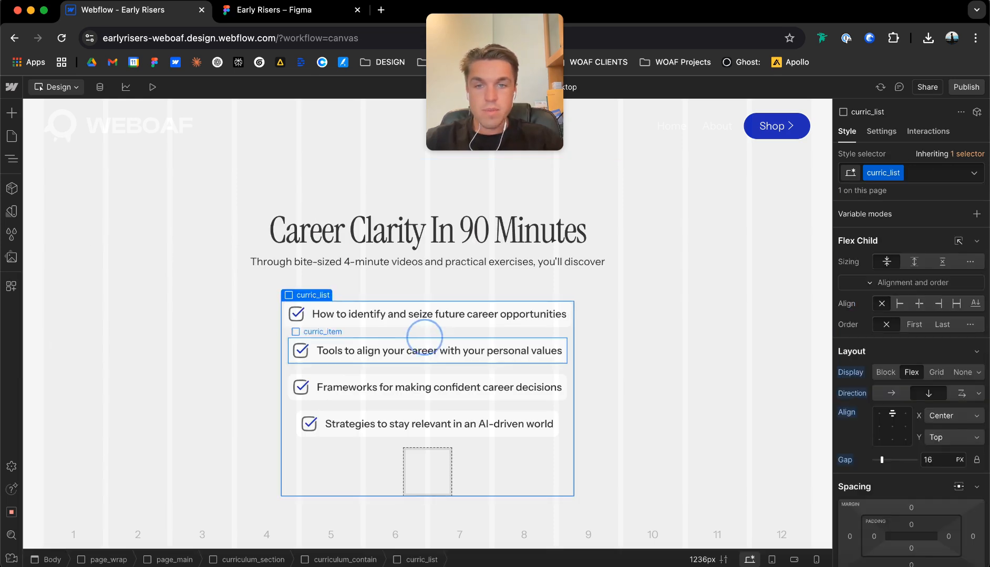
left_click(425, 340)
scroll(910, 394, "down", 4)
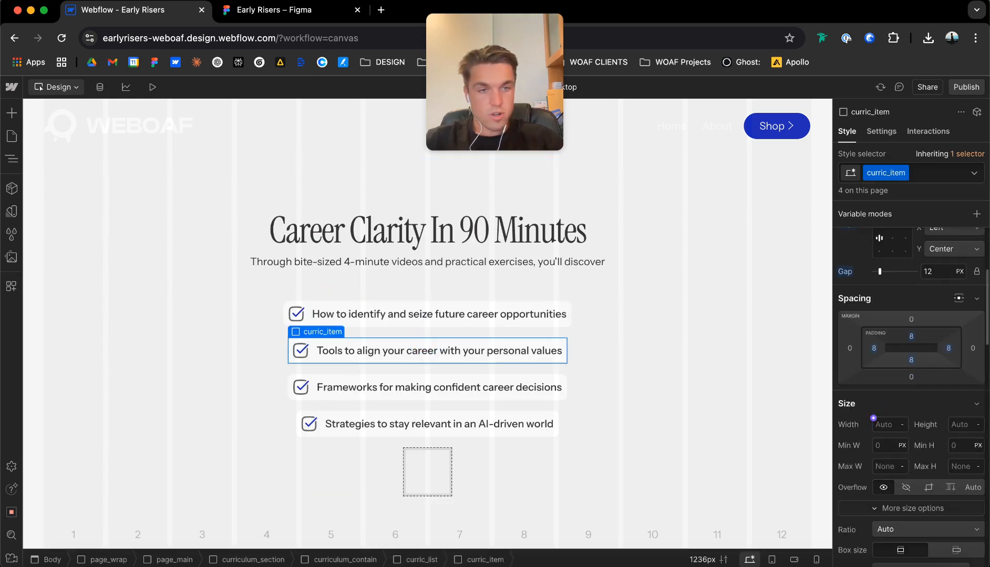
key("Return")
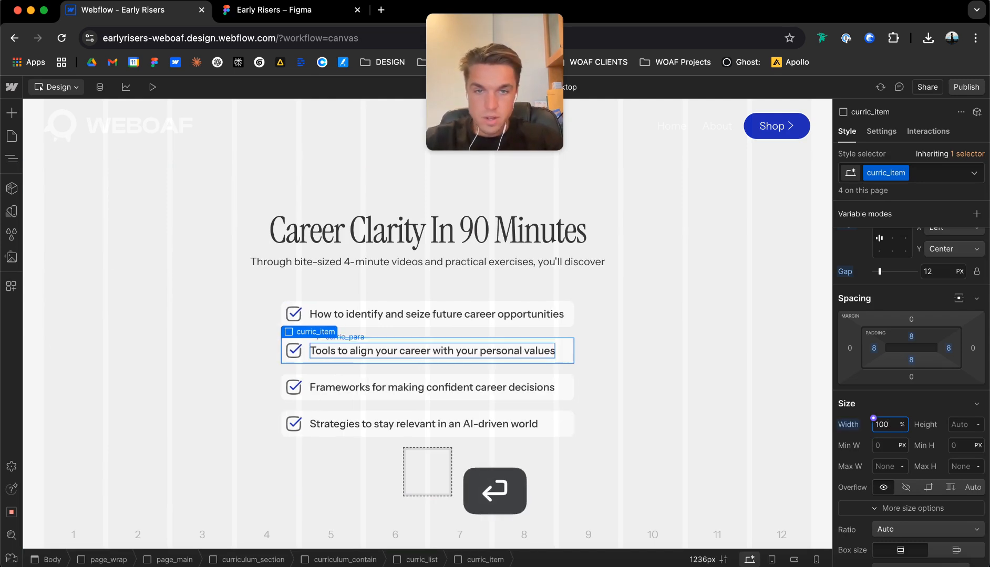
Delete the empty Link Block beneath the last checklist item.
left_click(658, 378)
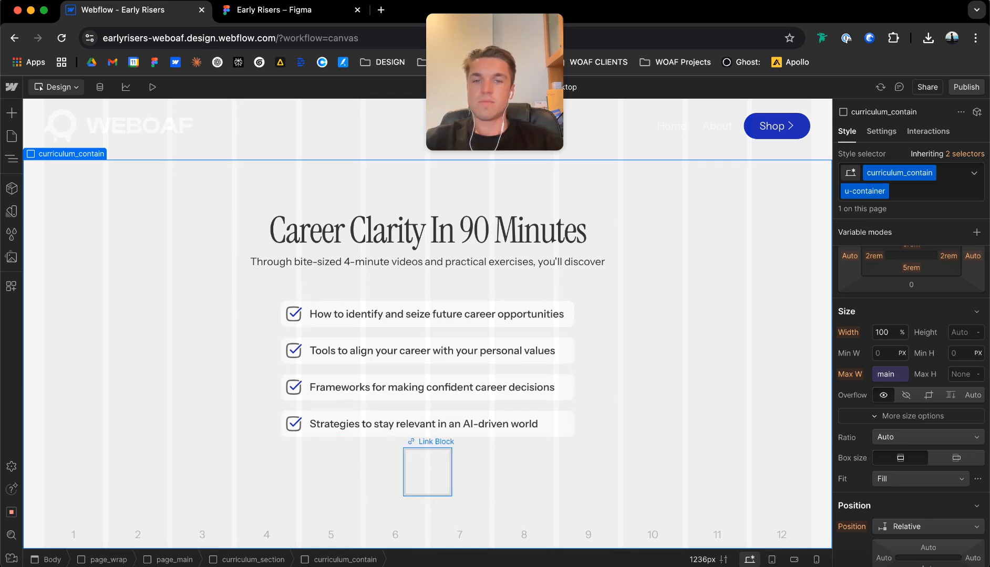
left_click(427, 472)
key("super+e")
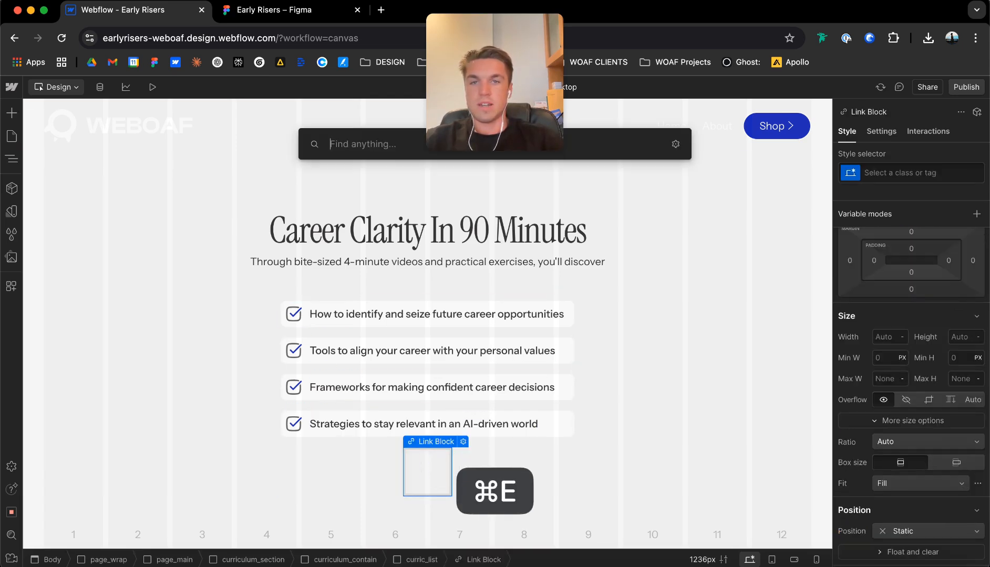
key("Escape")
key("Delete")
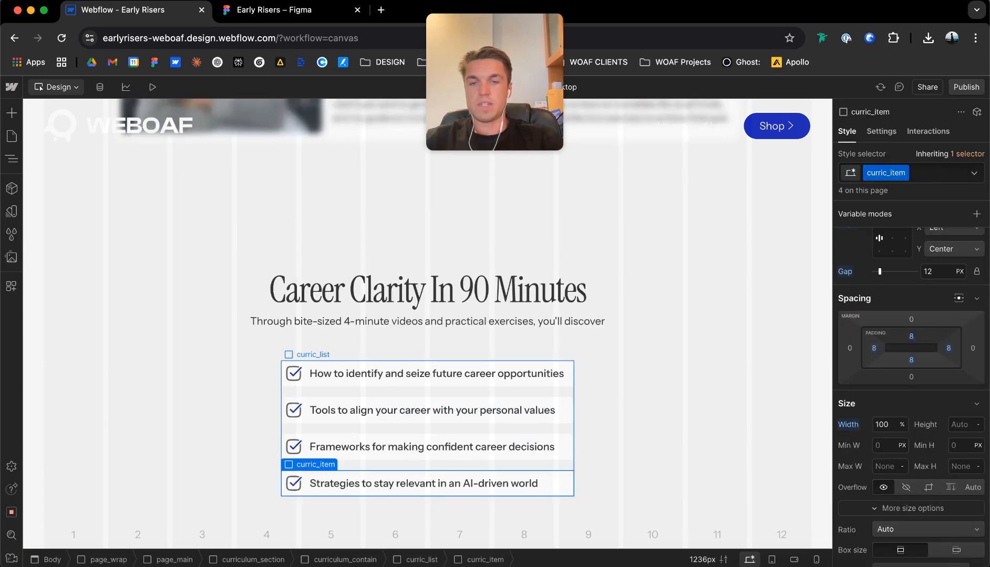
Add a button element below the checklist in the curriculum section.
left_click(388, 520)
type("button")
key("Return")
Set the top and bottom padding of curriculum_contain to the vertical padding variable m (7.5rem).
left_click(361, 479)
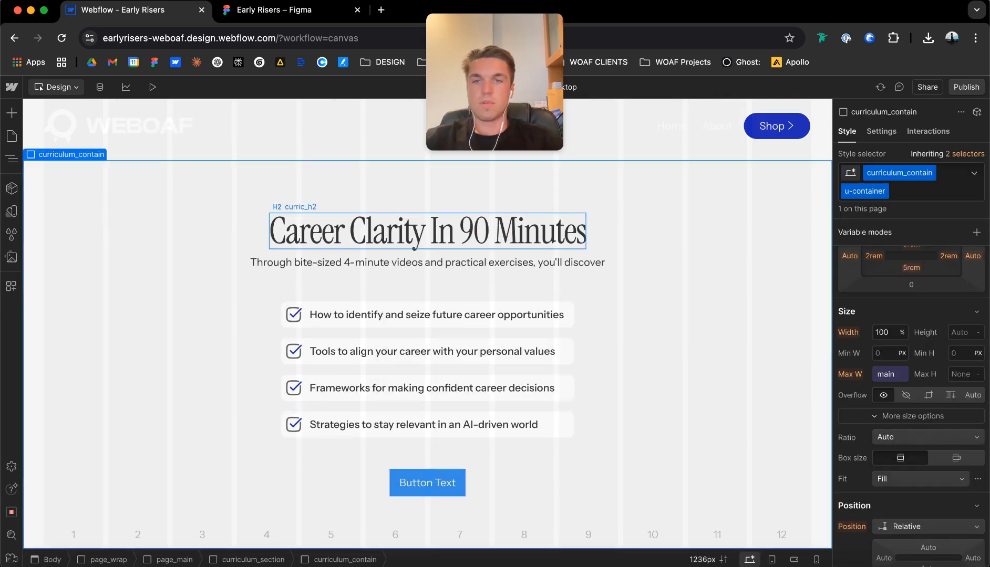
scroll(911, 315, "up", 2)
left_click(911, 325)
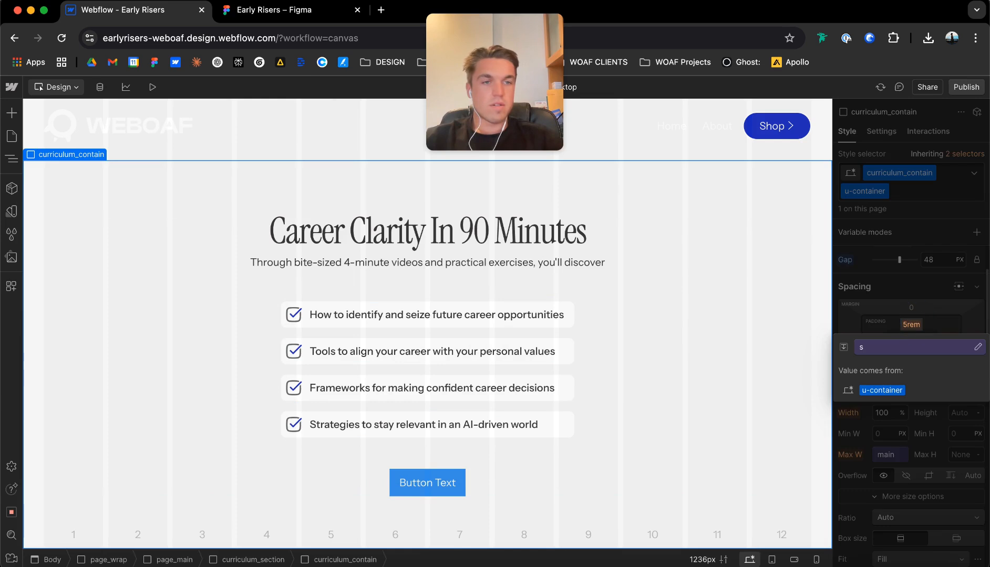
key("Down")
key("Return")
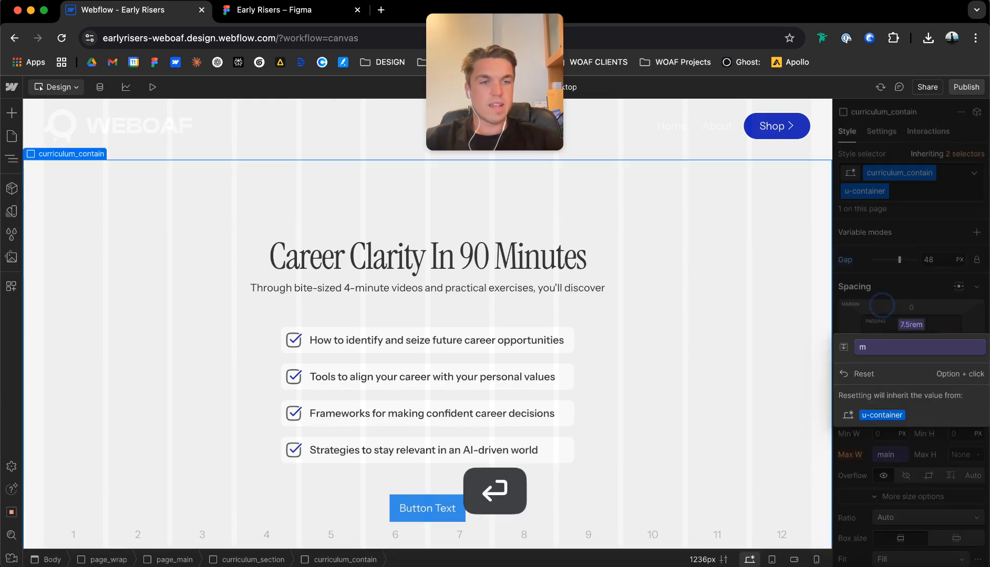
left_click(911, 349)
left_click(912, 371)
key("Down")
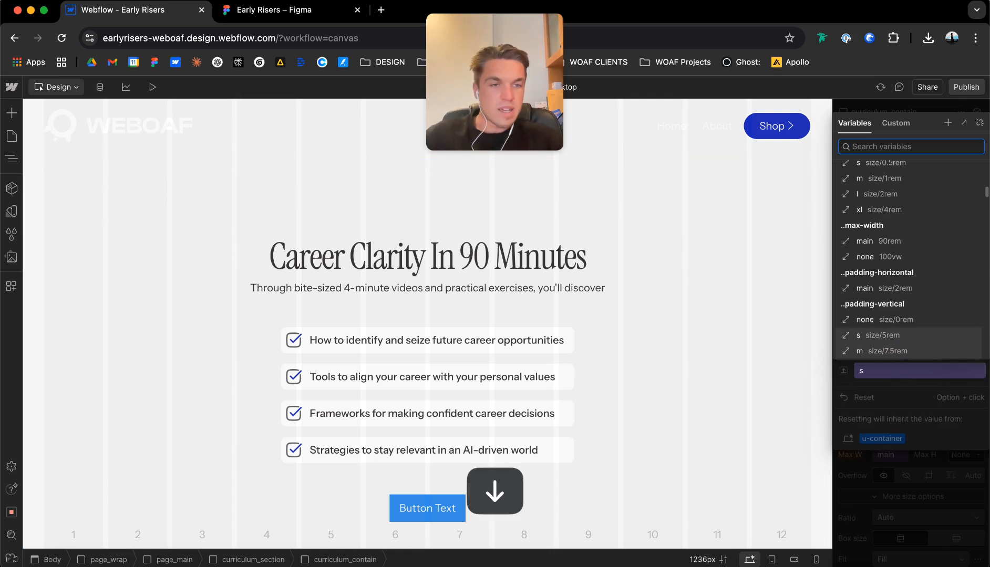
key("Return")
Publish the site to the staging domain earlyrisers-weboaf.webflow.io and open the published page.
left_click(966, 87)
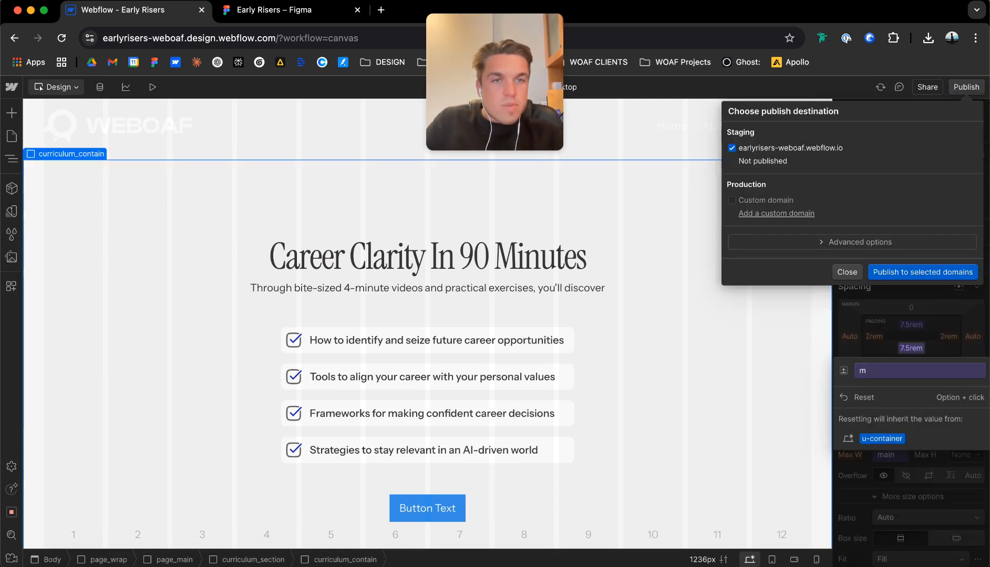
left_click(923, 273)
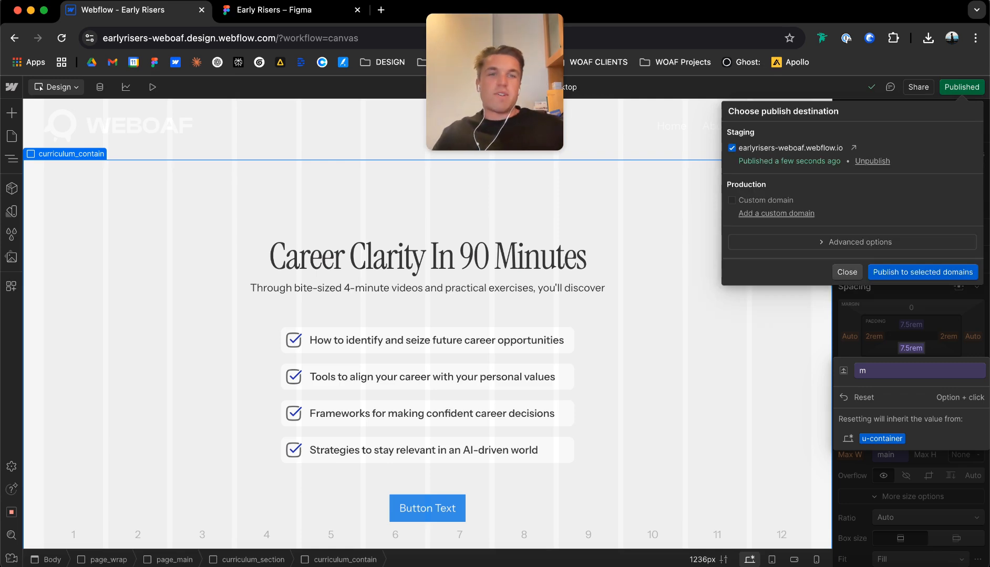
left_click(854, 148)
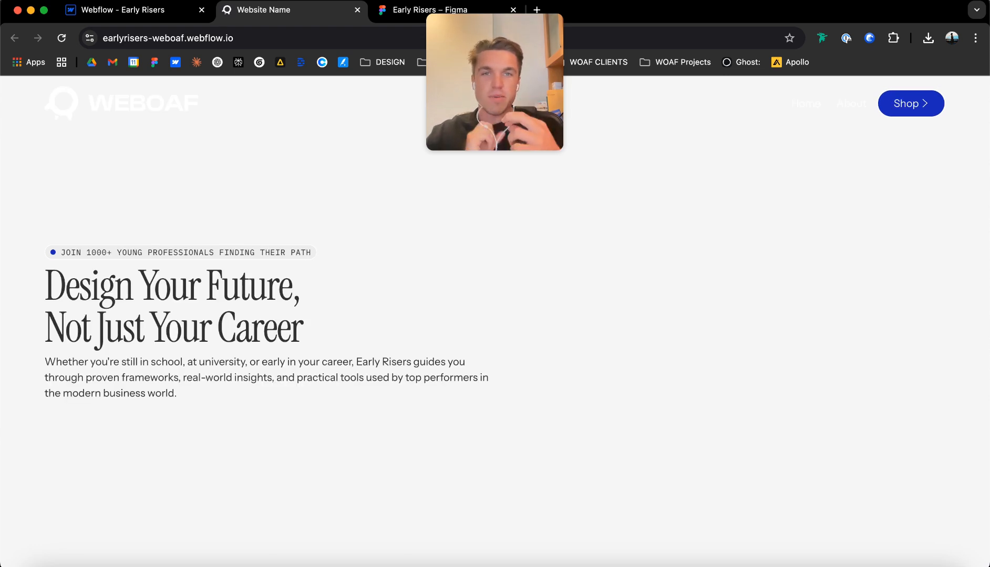
Review the published page from the hero through the problem, My Story and curriculum sections, checking layout and spacing.
scroll(389, 248, "down", 5)
scroll(390, 248, "up", 3)
scroll(389, 247, "down", 5)
scroll(495, 315, "up", 1)
scroll(494, 316, "down", 5)
scroll(495, 315, "down", 8)
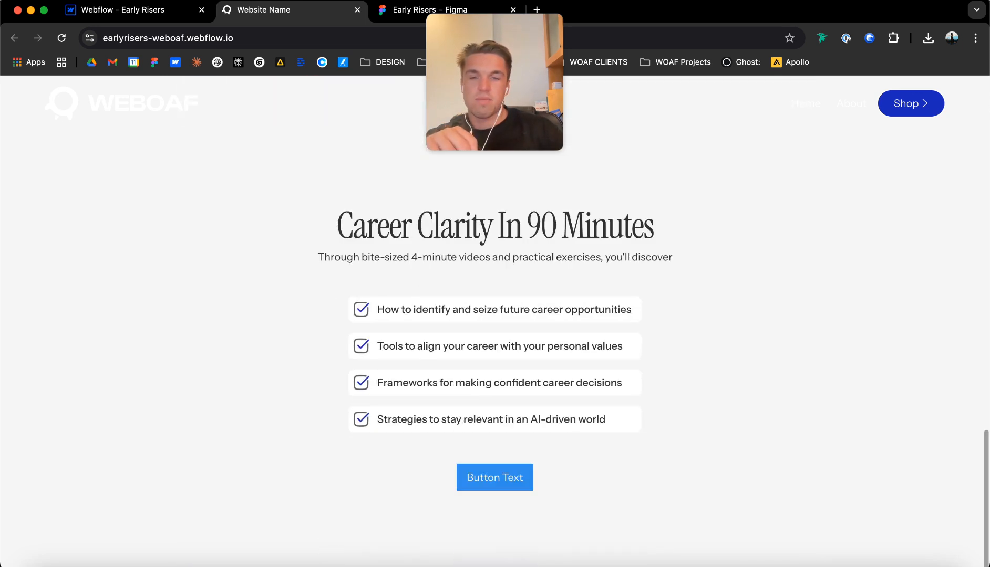
scroll(494, 315, "up", 6)
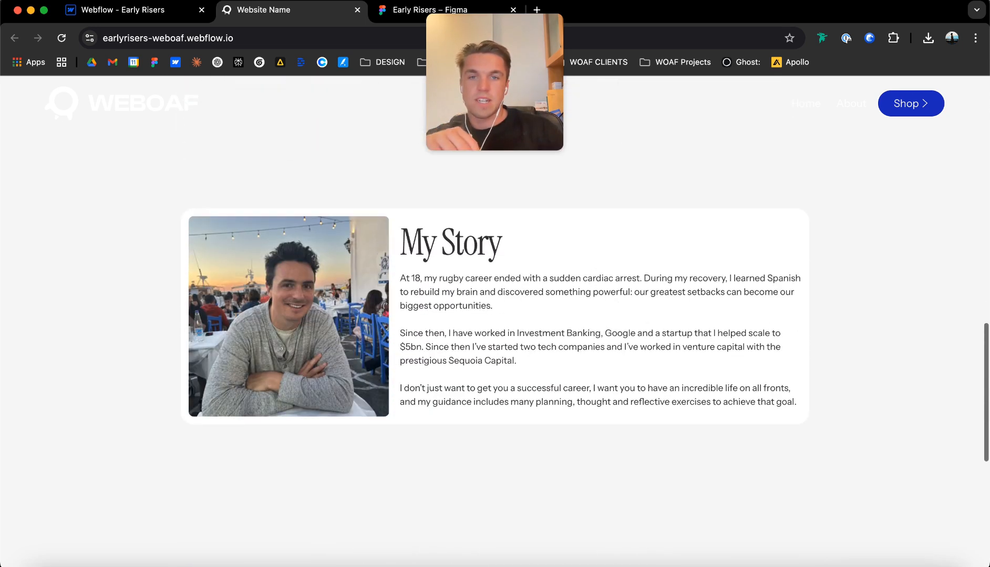
scroll(494, 315, "up", 8)
scroll(495, 315, "down", 2)
scroll(495, 315, "up", 8)
scroll(495, 316, "down", 4)
scroll(495, 315, "down", 5)
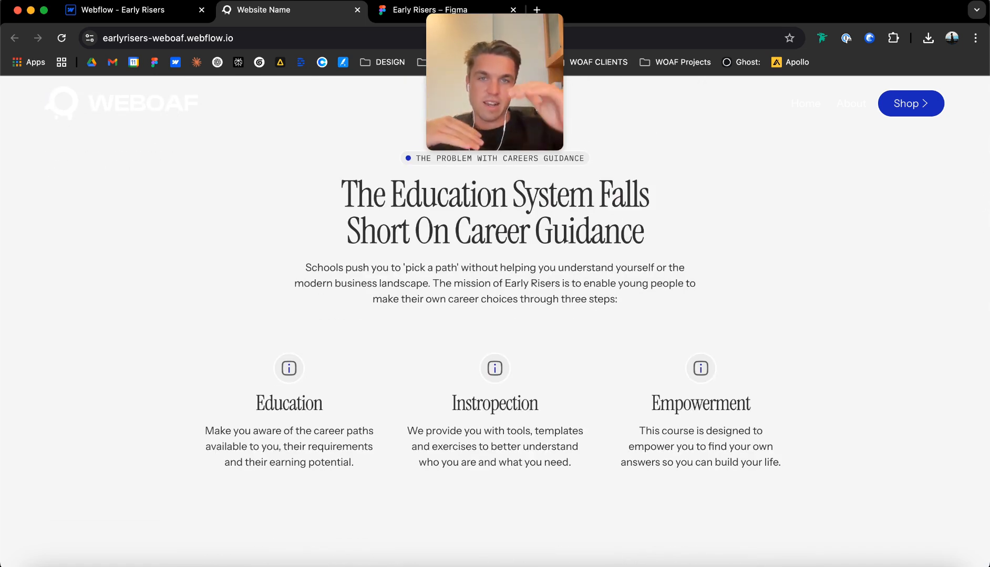
scroll(495, 315, "down", 6)
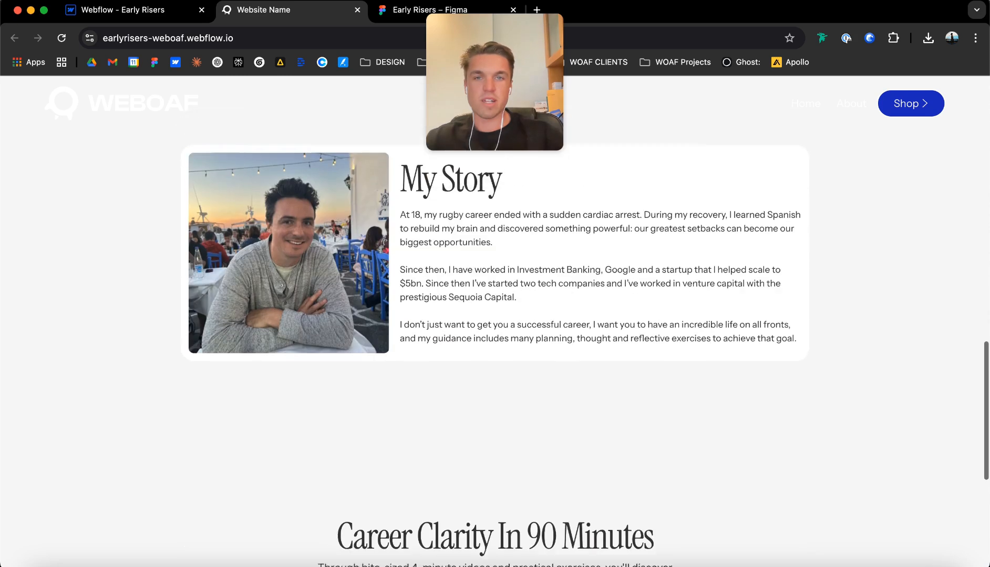
scroll(494, 315, "up", 1)
scroll(495, 315, "down", 1)
scroll(495, 315, "up", 1)
scroll(495, 315, "down", 1)
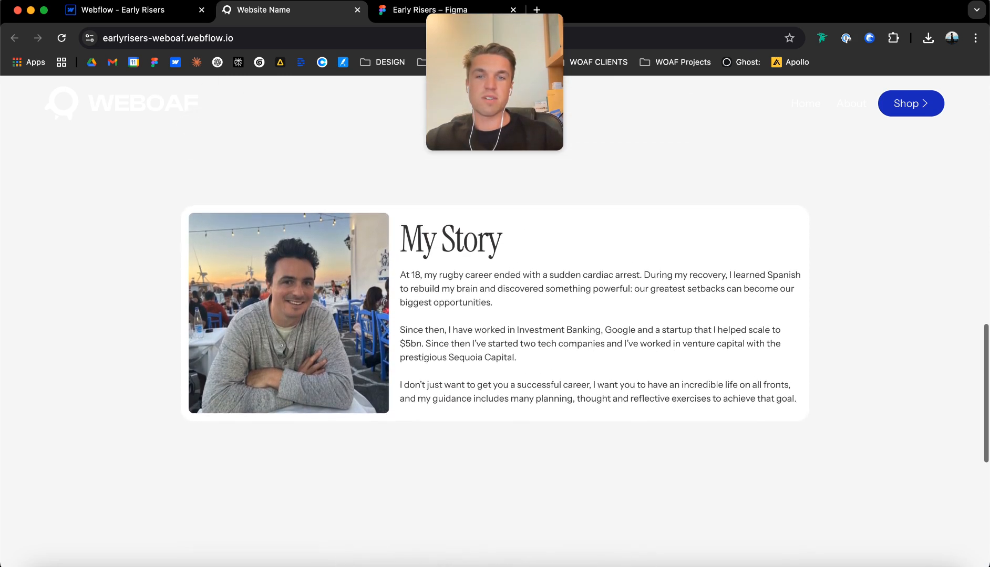
scroll(494, 315, "down", 6)
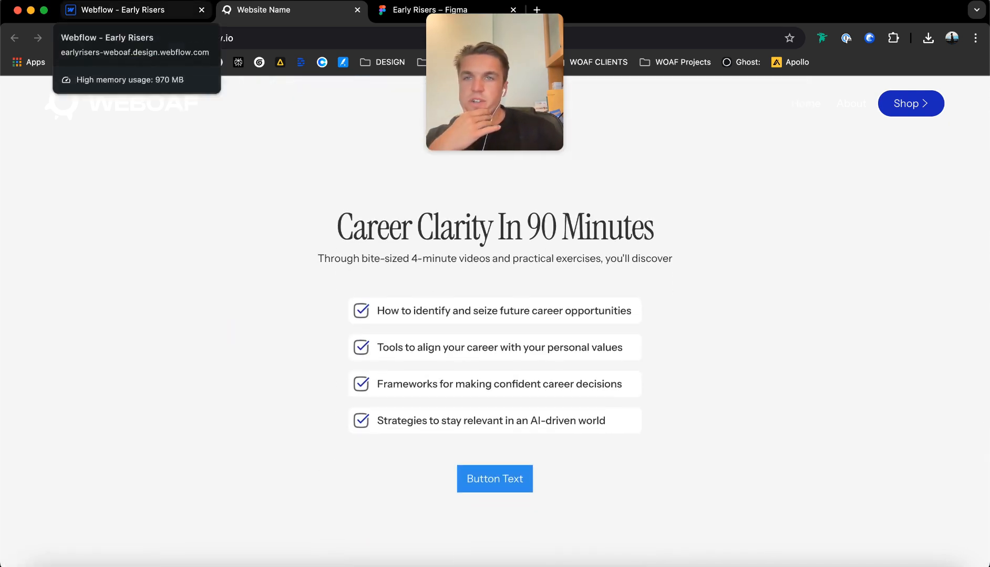
Switch back to the Webflow designer and select page_main in the page's element structure.
left_click(122, 9)
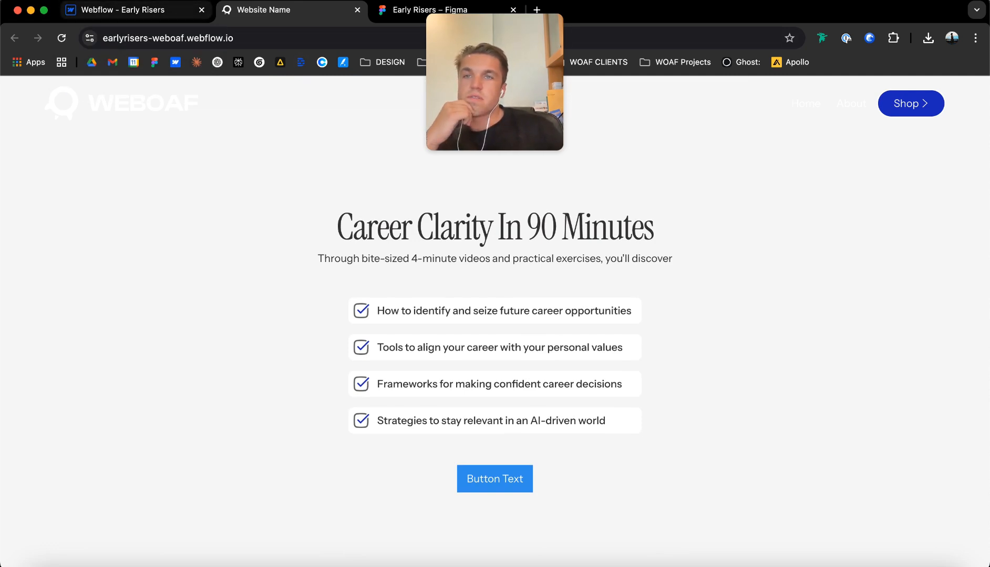
left_click(133, 235)
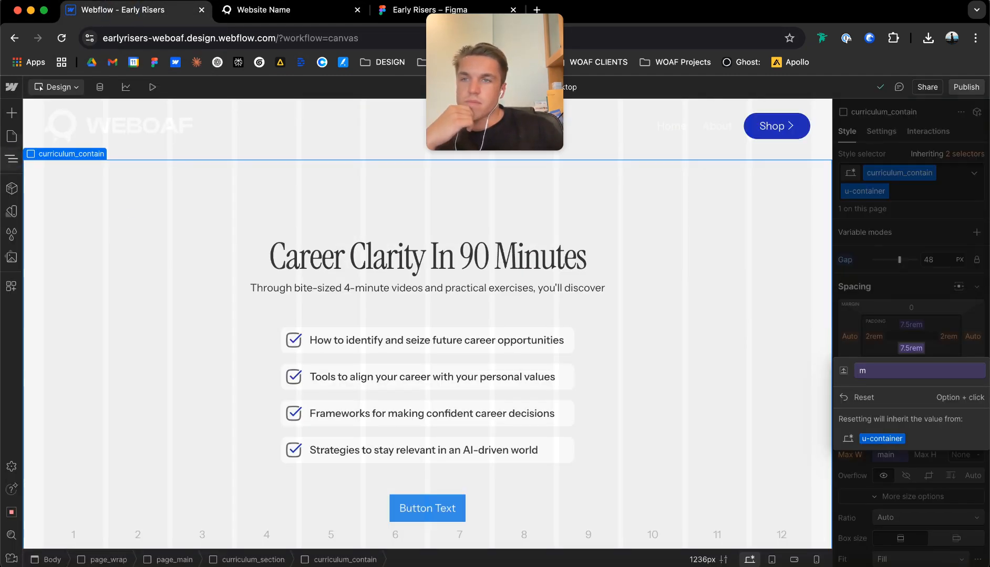
left_click(11, 159)
left_click(48, 280)
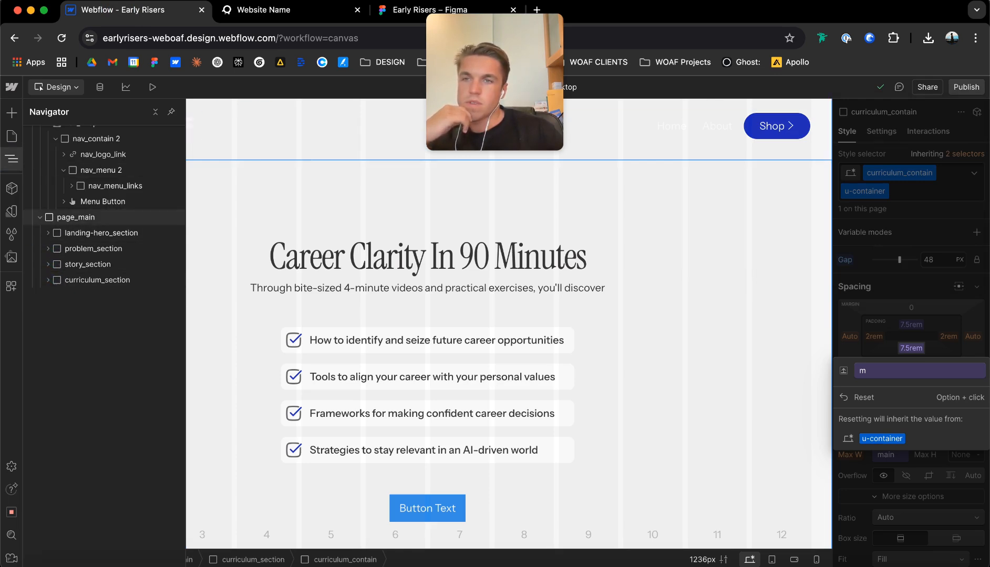
Switch to the Figma design and examine the Student Success Stories, Frequently Asked Questions and call-to-action sections below the curriculum.
left_click(402, 10)
scroll(488, 315, "down", 10)
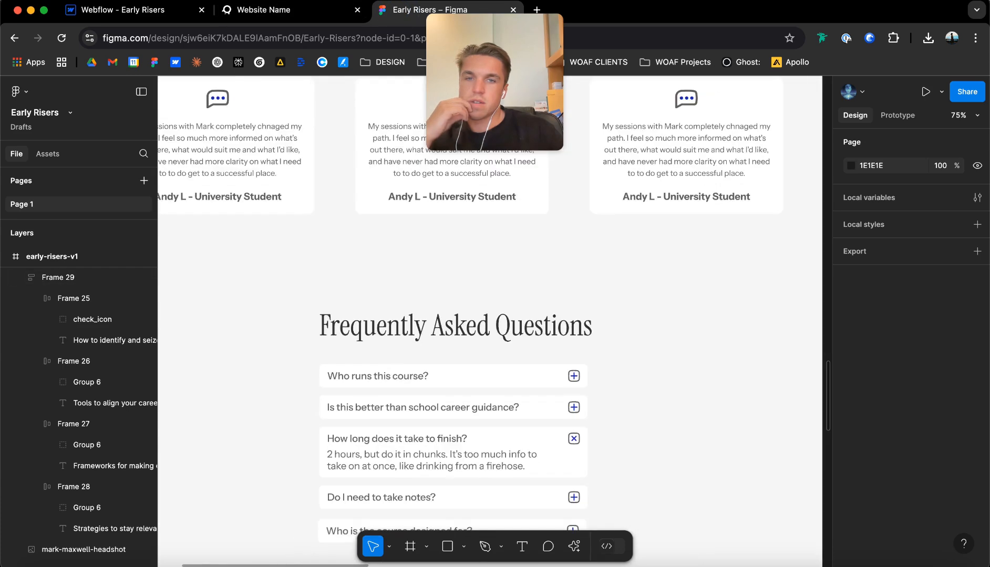
scroll(489, 315, "down", 5)
scroll(489, 315, "down", 8)
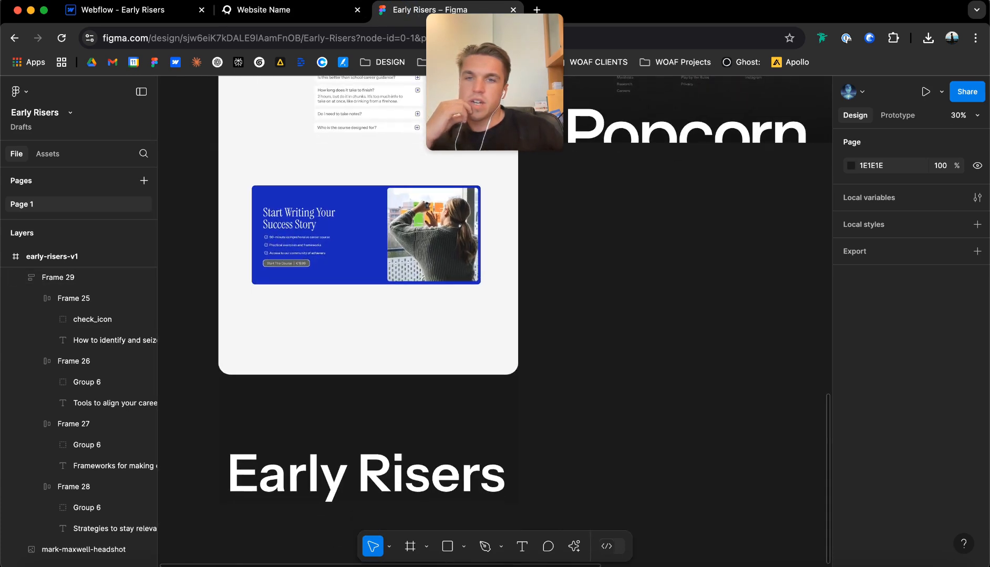
scroll(489, 316, "down", 1)
scroll(488, 315, "up", 10)
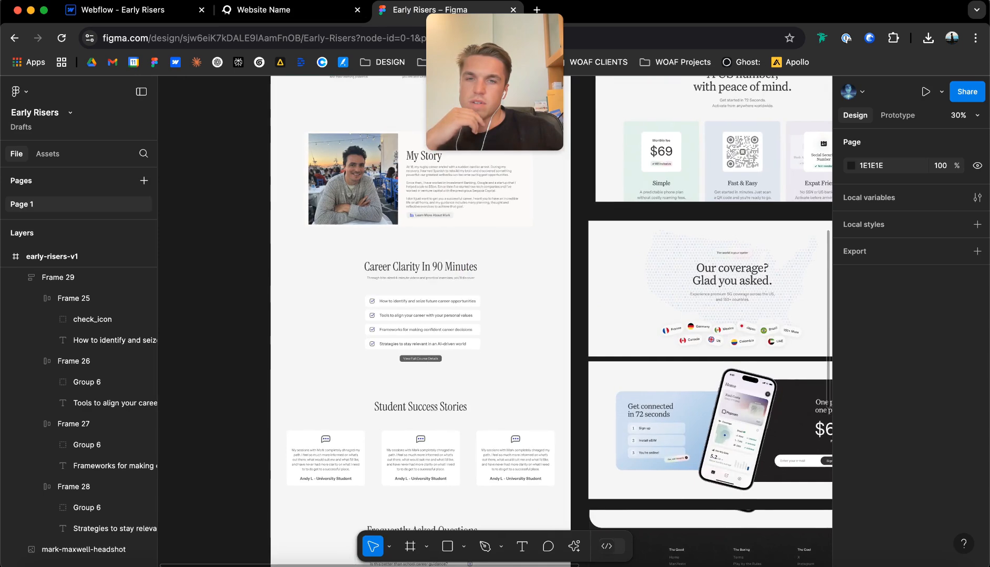
scroll(439, 351, "up", 4)
scroll(439, 351, "left", 2)
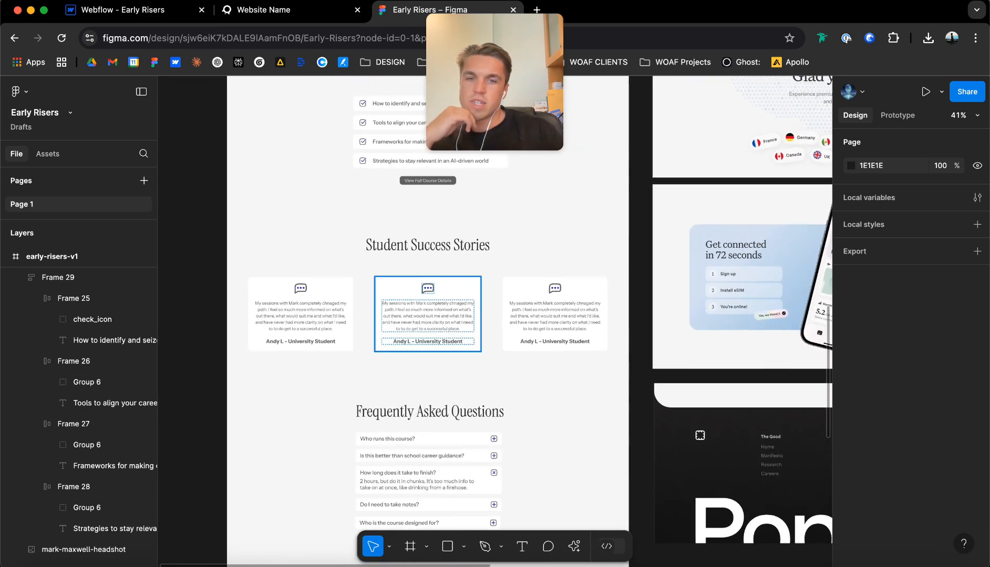
scroll(401, 302, "up", 3)
scroll(440, 302, "down", 3)
scroll(441, 302, "down", 2)
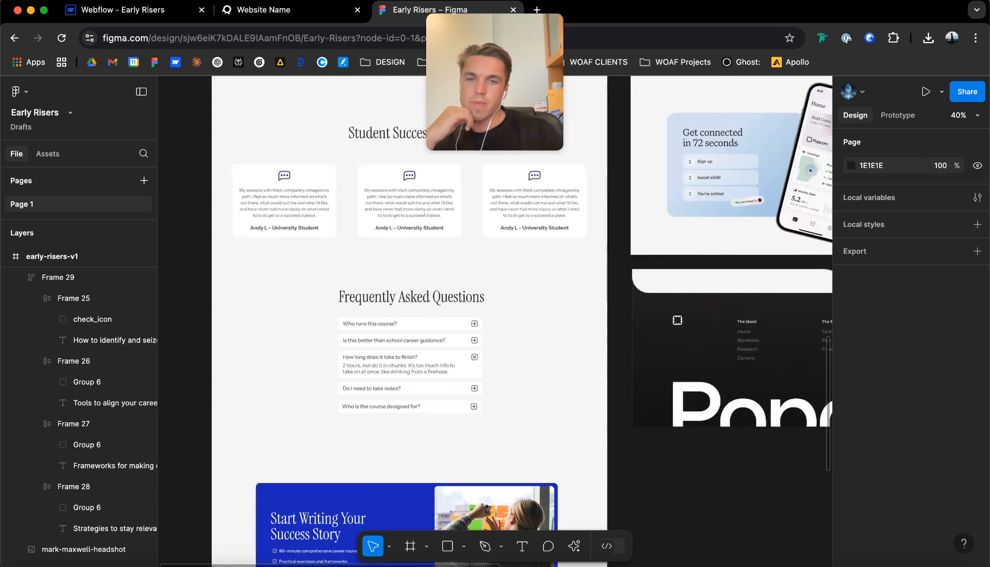
scroll(447, 302, "down", 1)
scroll(447, 302, "up", 1)
scroll(446, 302, "up", 1)
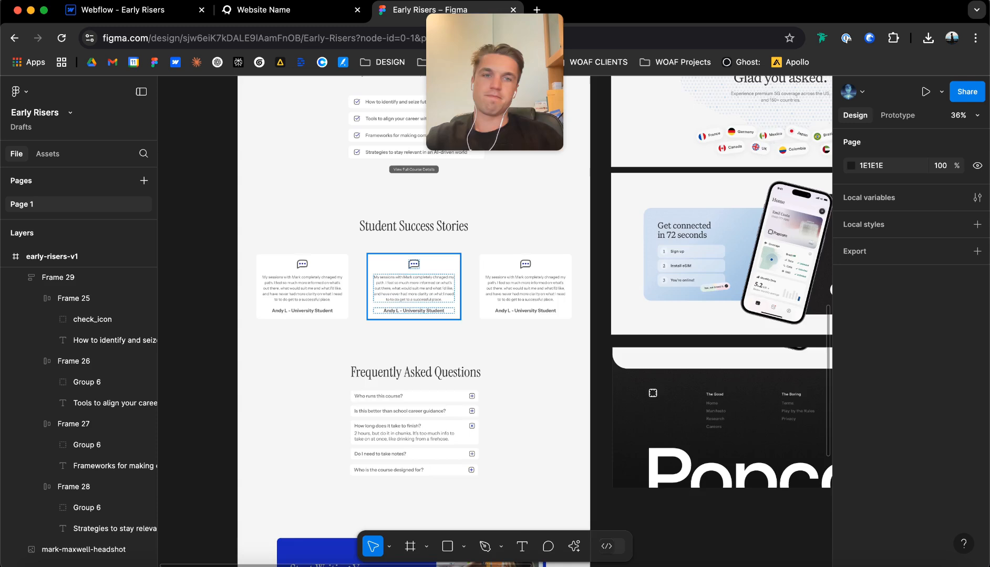
scroll(414, 286, "right", 3)
scroll(413, 287, "up", 2)
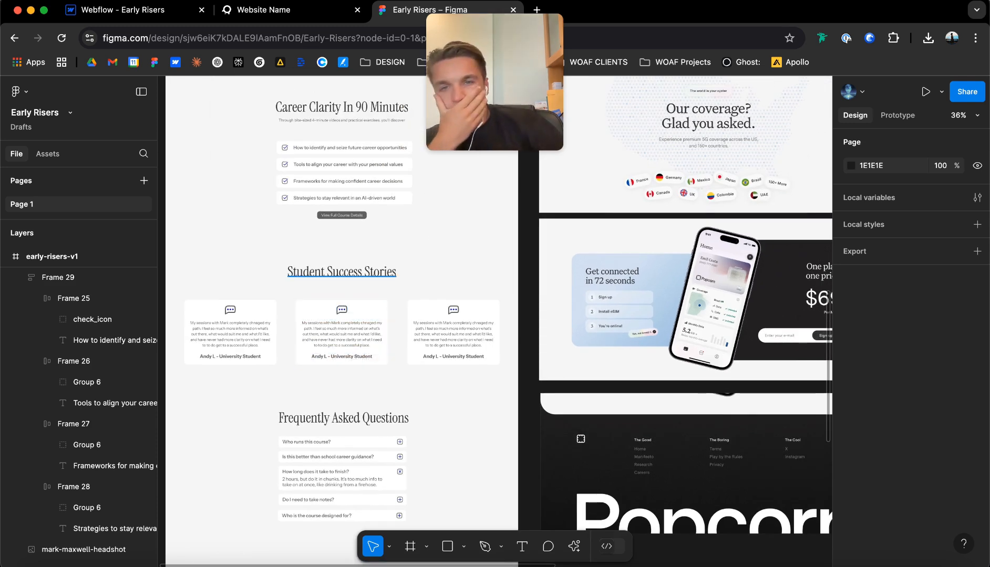
scroll(341, 273, "down", 3)
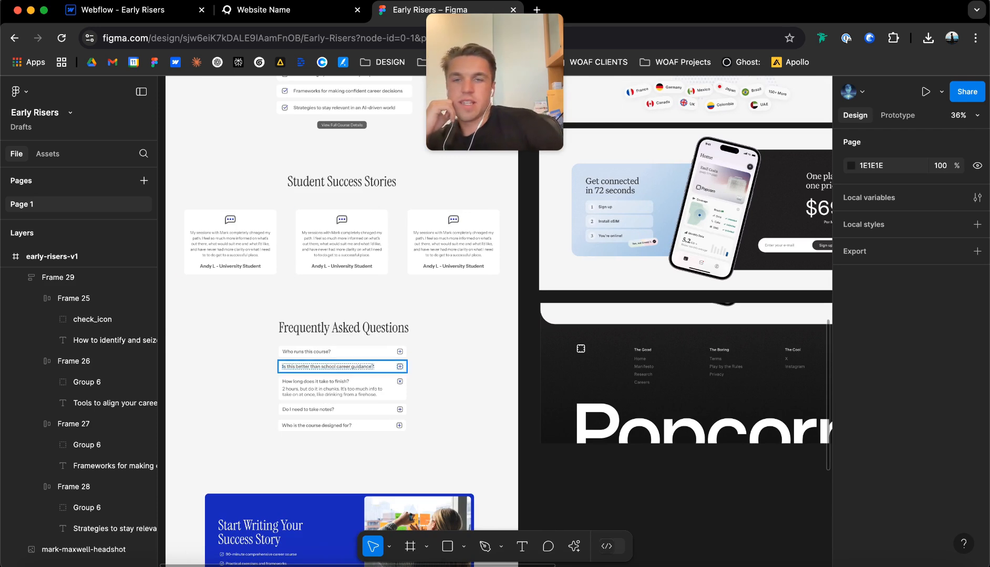
scroll(343, 327, "down", 5)
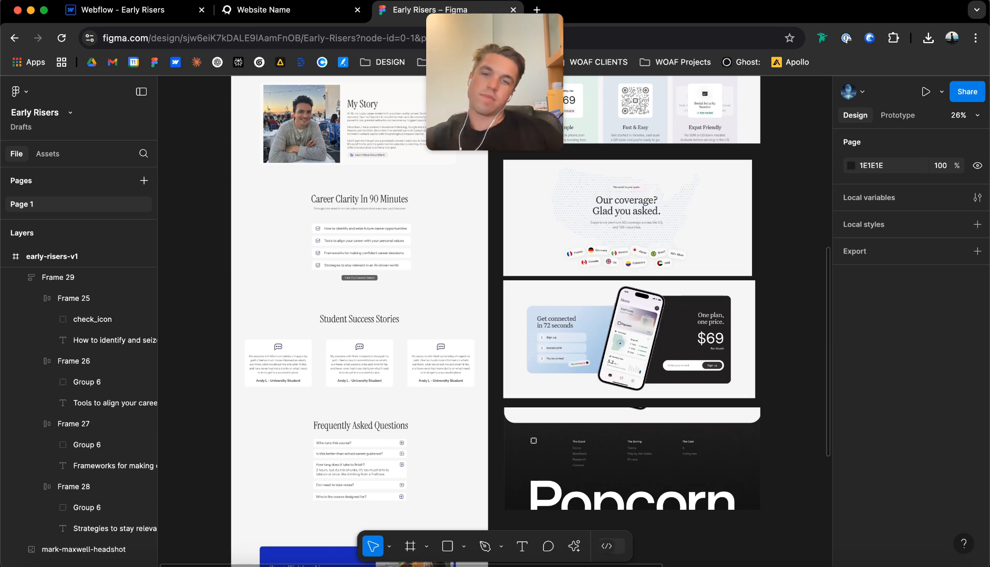
scroll(274, 392, "up", 5)
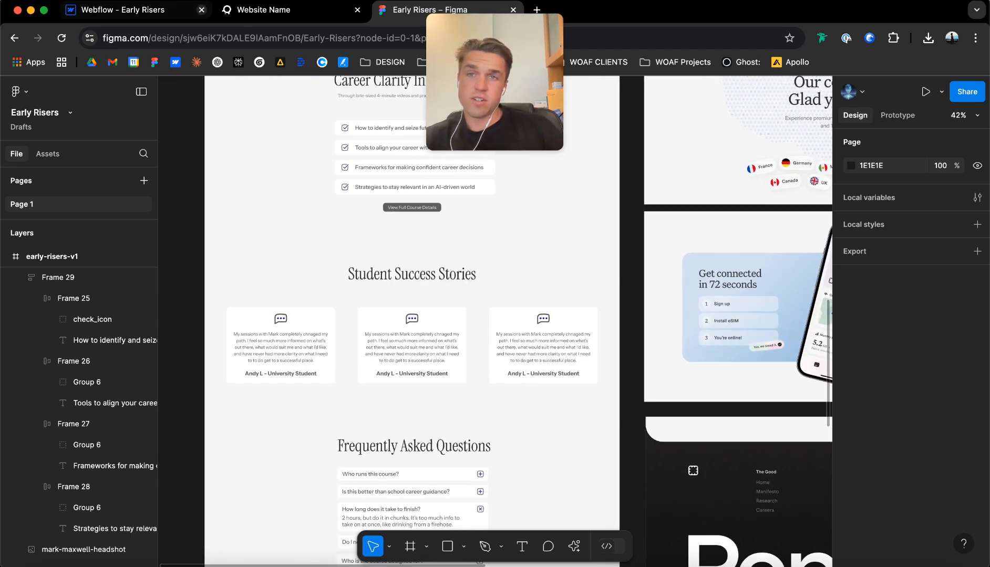
Switch back to Webflow and add a div block inside page_main with the new class testimonial_section.
left_click(115, 9)
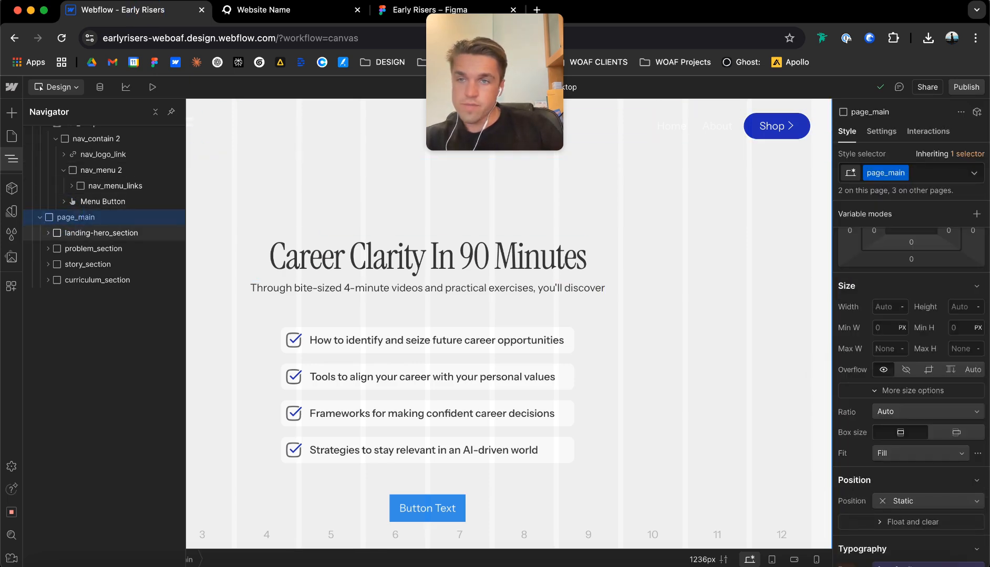
key("super+e")
type("di")
key("Return")
key("super+Return")
type("t")
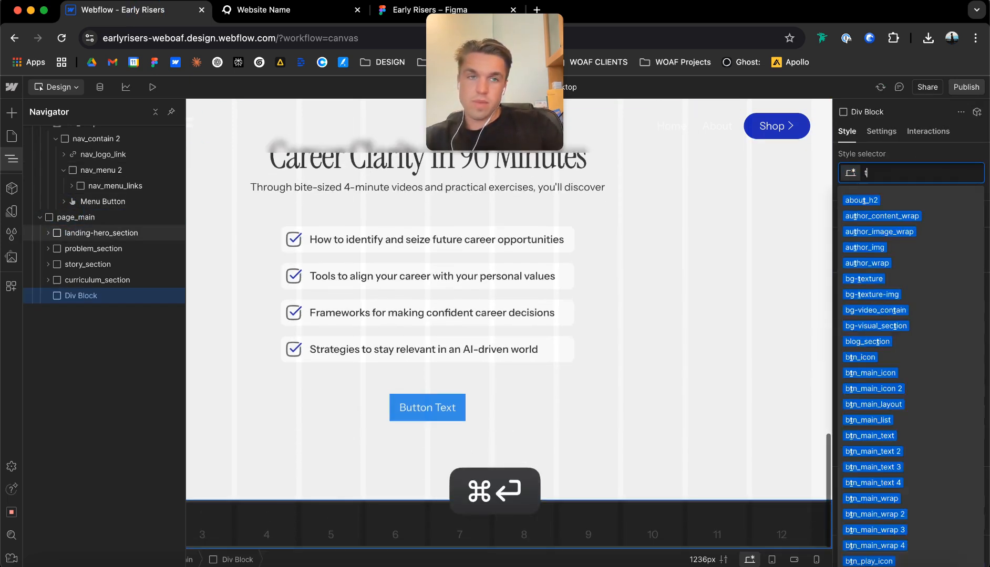
type("estimonial_section")
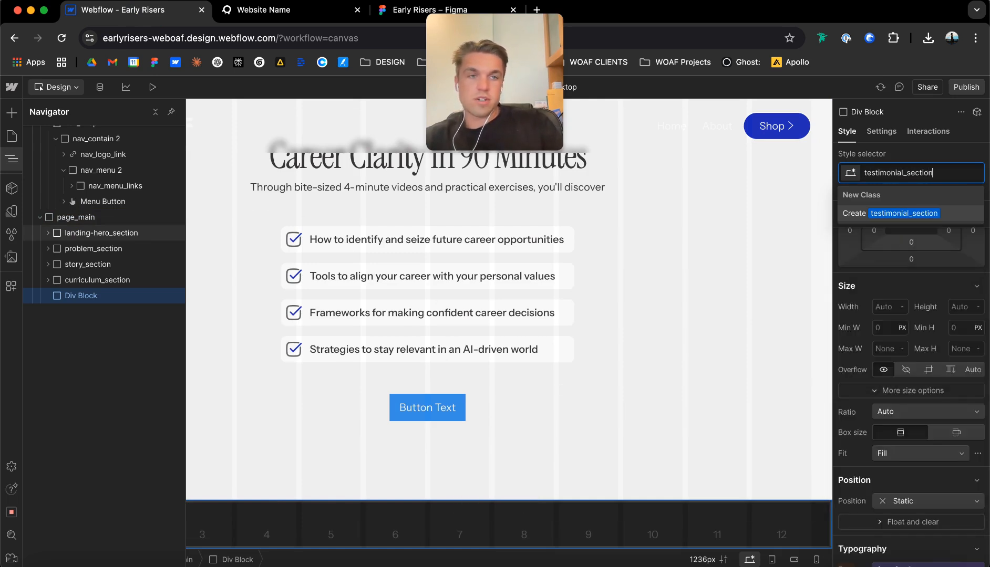
key("Return")
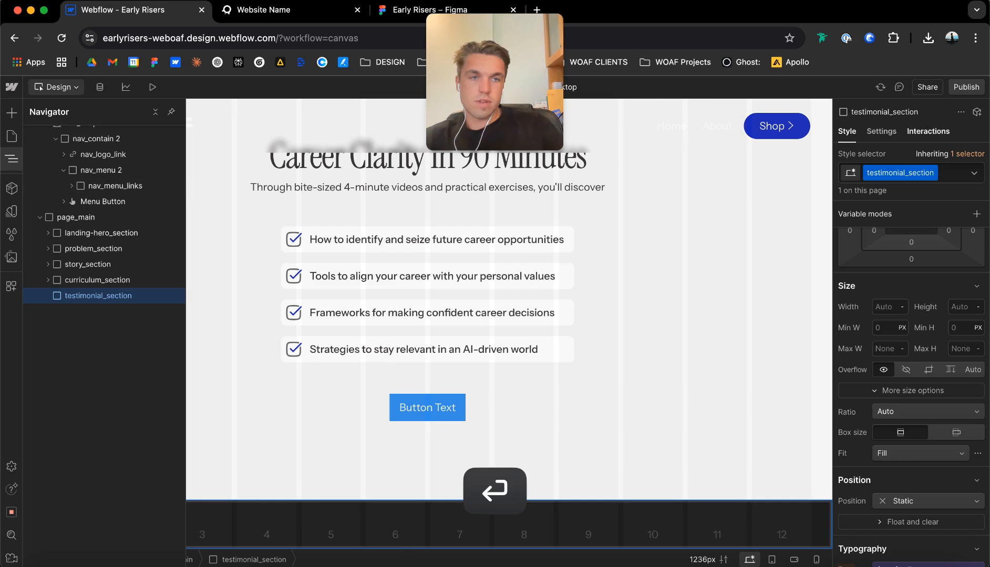
Set the tag of testimonial_section to Section and give it the custom attribute data-theme with the value light.
key("d")
left_click(891, 176)
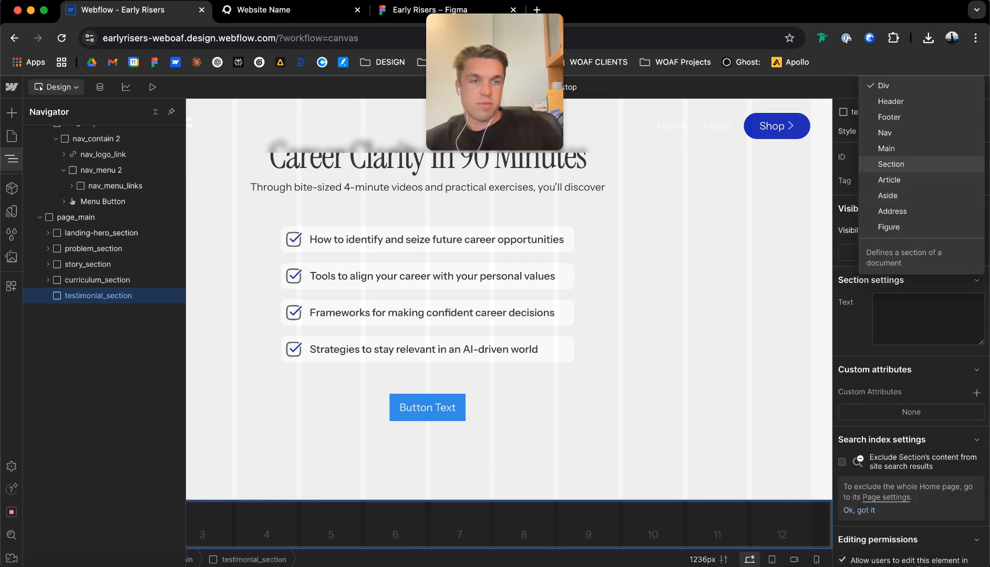
left_click(888, 168)
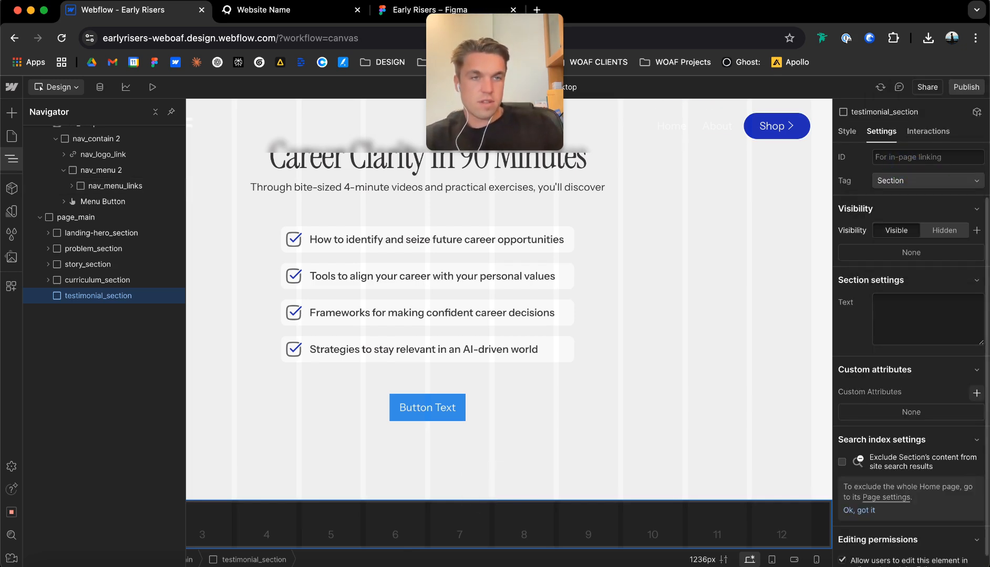
left_click(976, 393)
type("data")
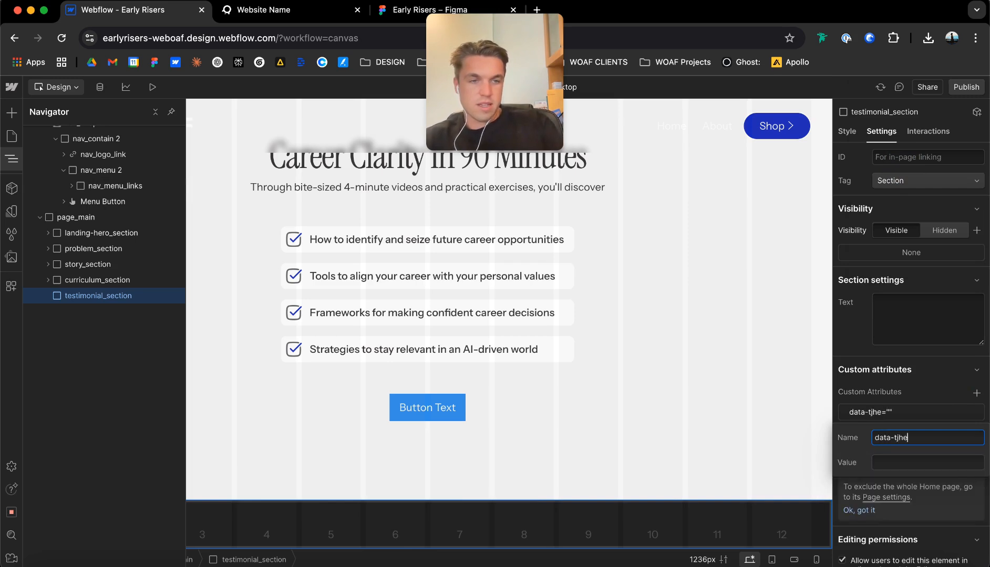
type("-theme")
key("Tab")
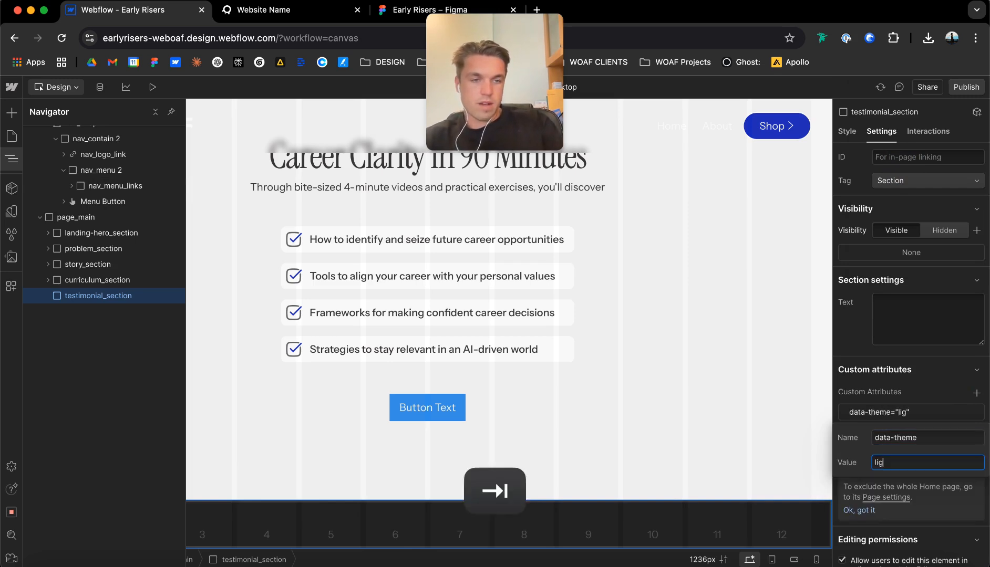
Add a div block inside testimonial_section.
key("super+e")
type("div")
key("Return")
left_click(108, 298)
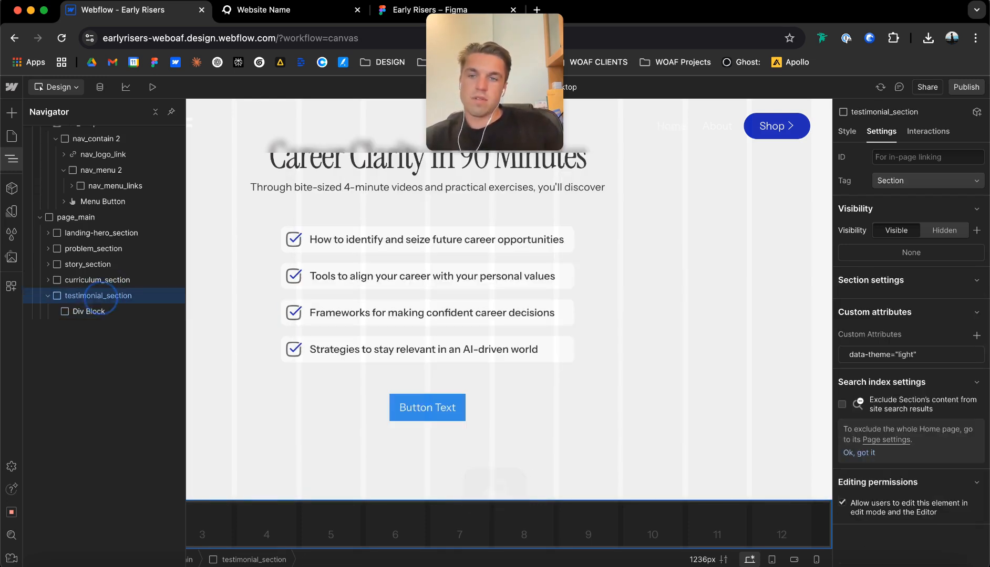
Set the background colour of testimonial_section to the bg-1 variable.
left_click(847, 131)
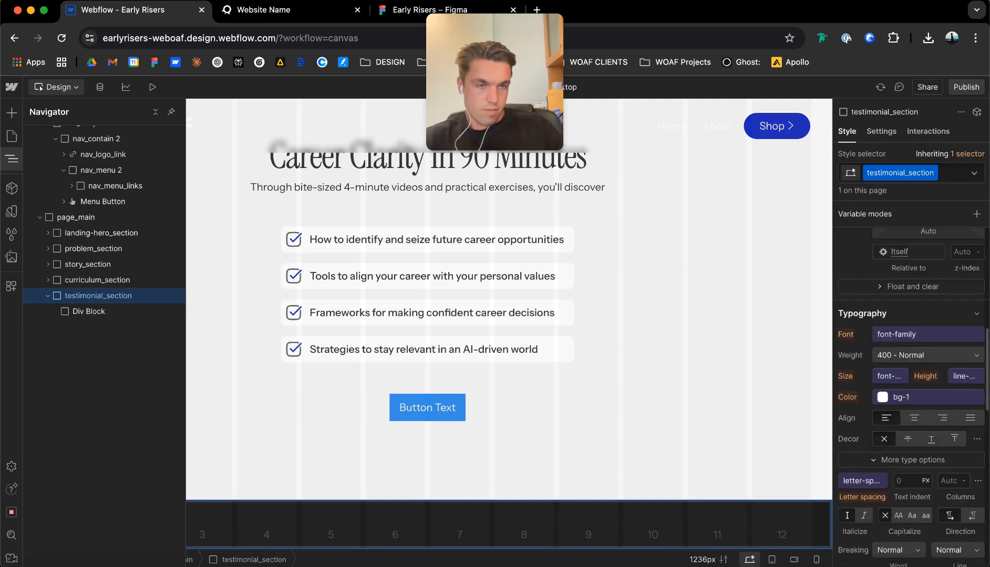
scroll(913, 368, "down", 4)
left_click(879, 512)
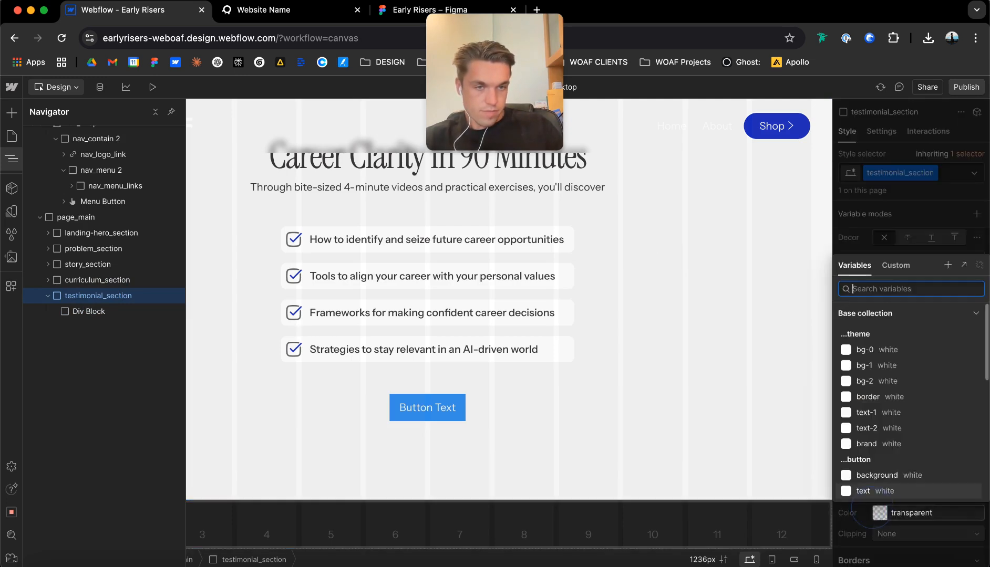
left_click(878, 368)
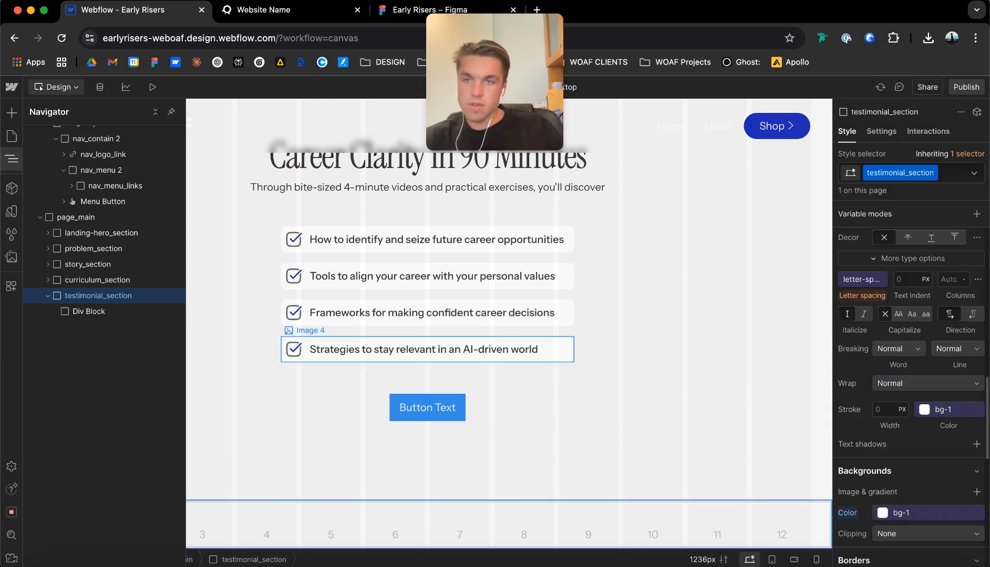
Give the div block inside testimonial_section the new class testimonial_contain plus the class u-container.
left_click(128, 312)
key("super+Return")
type("test")
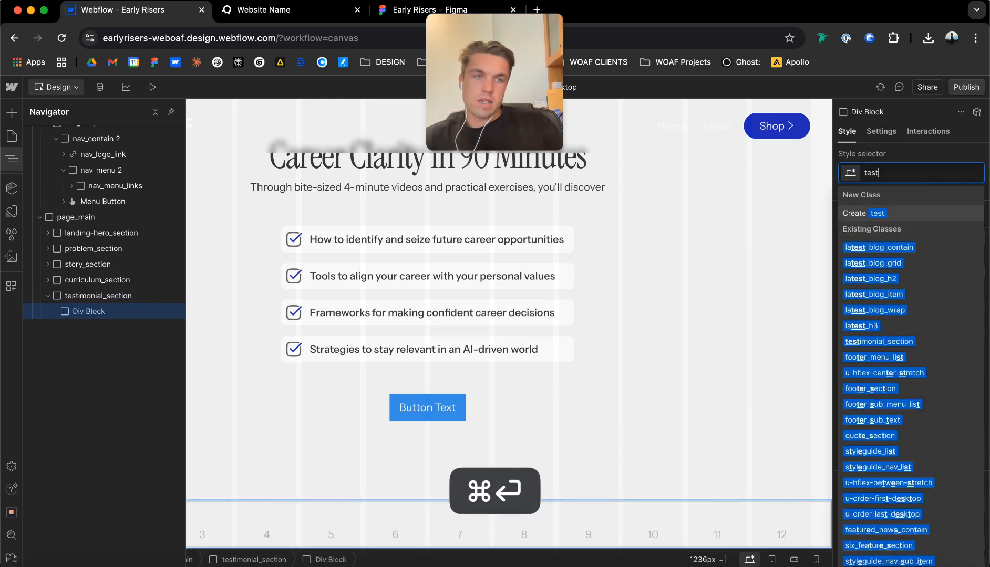
type("imonial_contain")
key("Return")
key("super+Return")
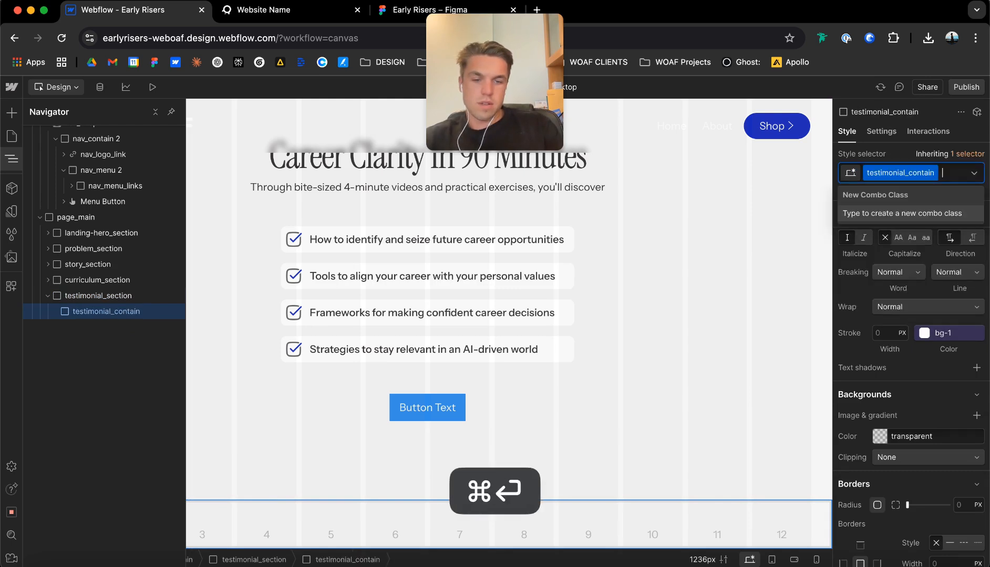
type("u-container")
key("Return")
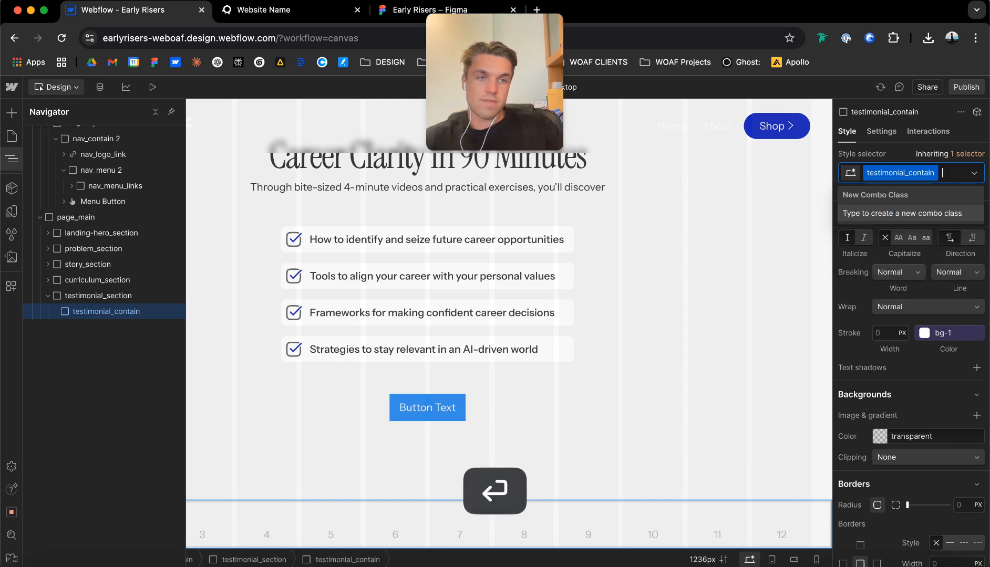
Add an H2 heading inside testimonial_contain.
scroll(508, 323, "down", 1)
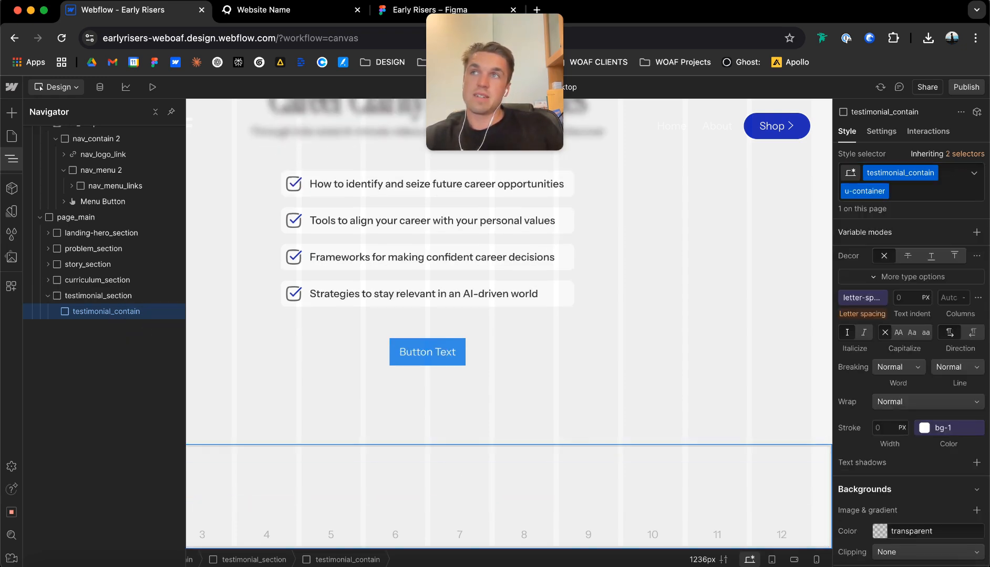
key("super+e")
type("h2")
key("Return")
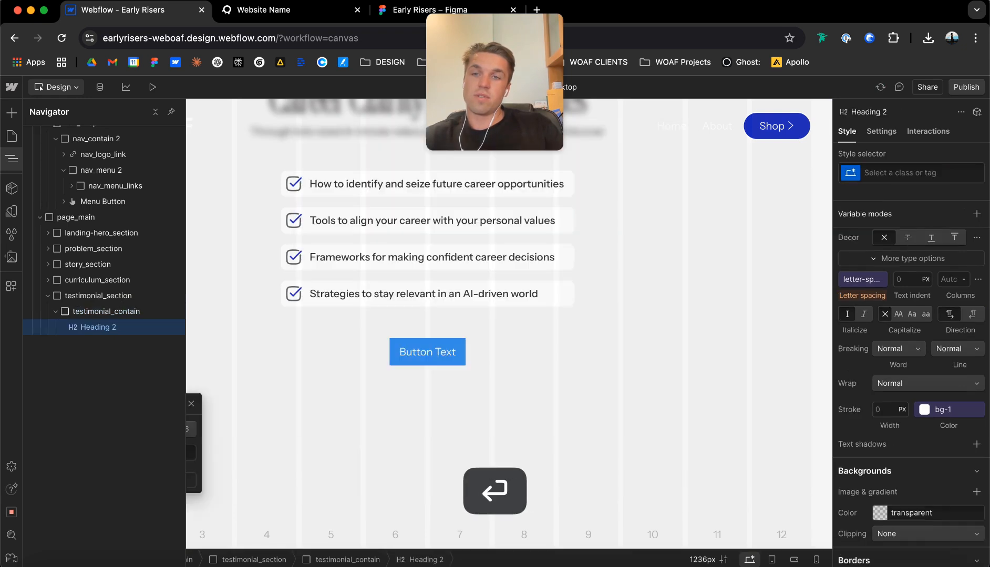
Add a div block below the heading in testimonial_contain and give it the new class testimonial_grid.
left_click(106, 312)
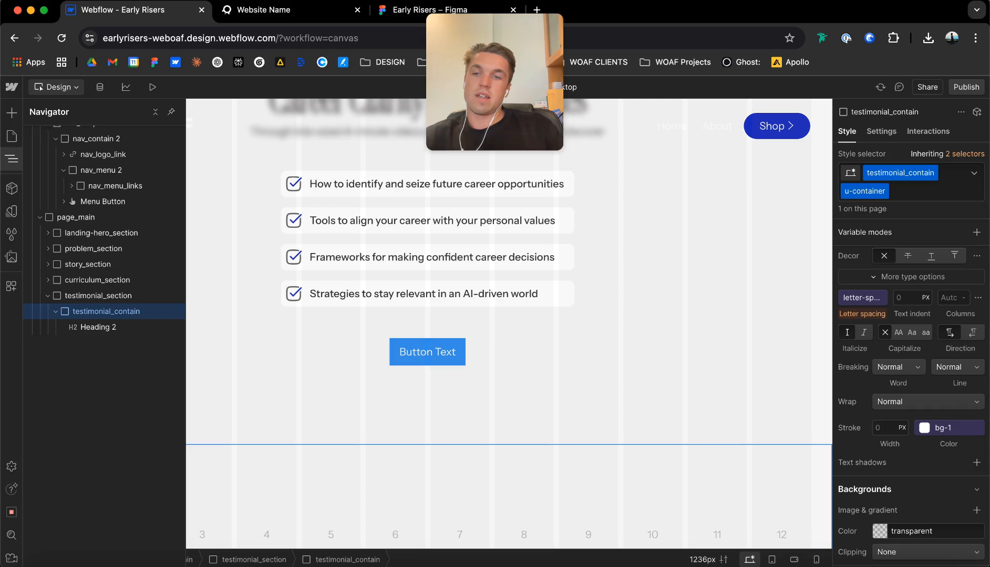
key("super+e")
type("div")
key("Return")
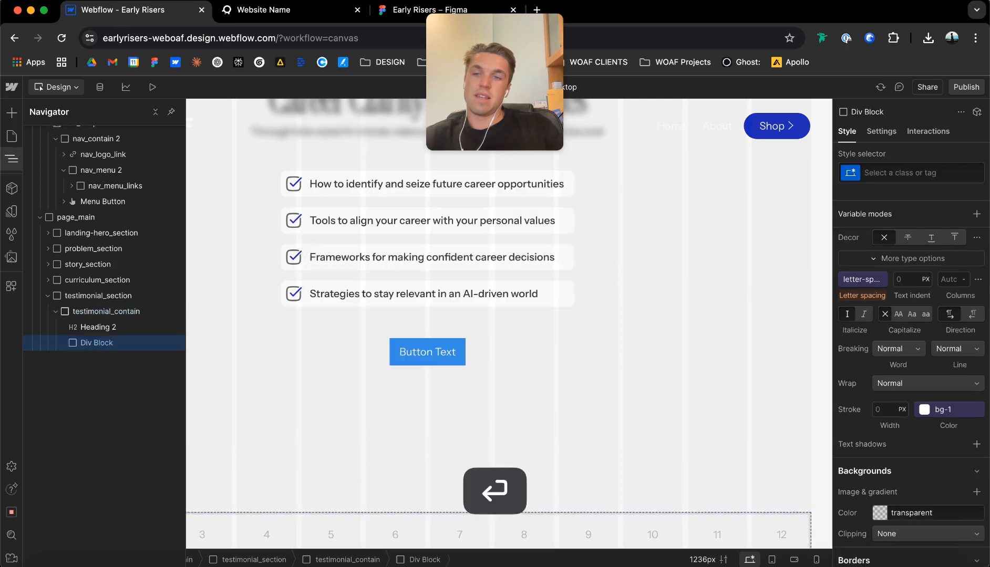
key("super+Return")
type("test")
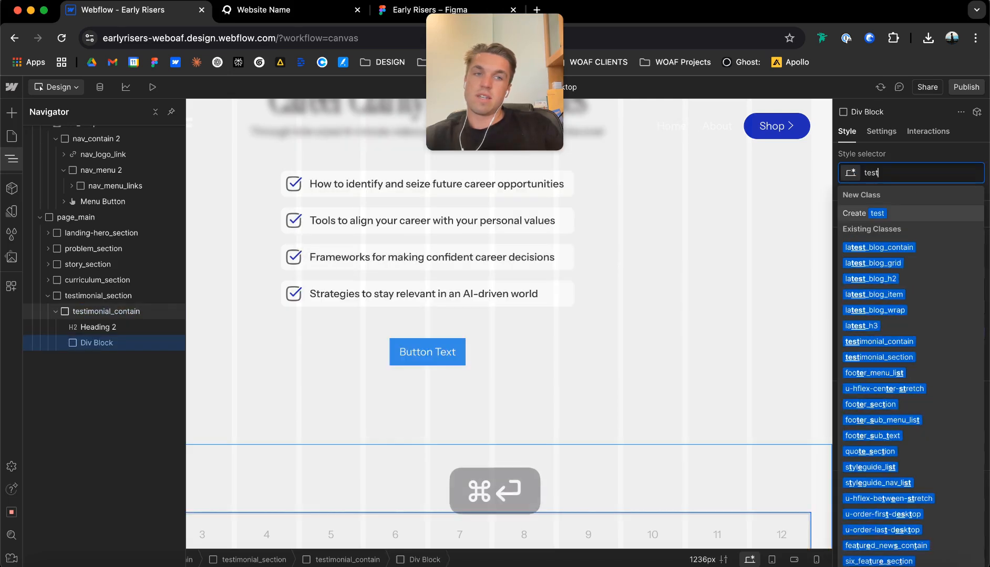
type("imonial_grid")
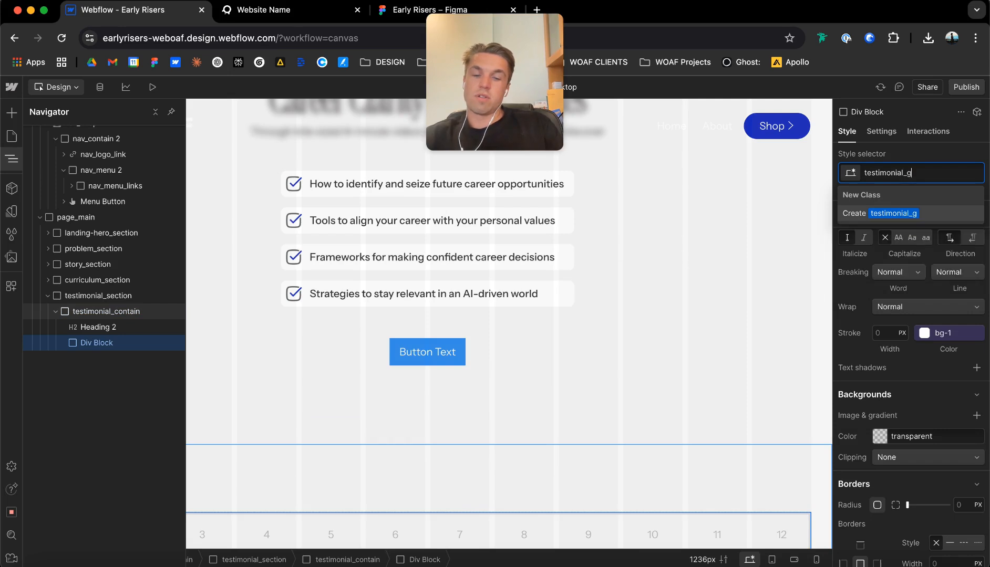
key("Return")
Add a div block inside testimonial_grid and give it the new class testimonial_item.
scroll(427, 237, "up", 10)
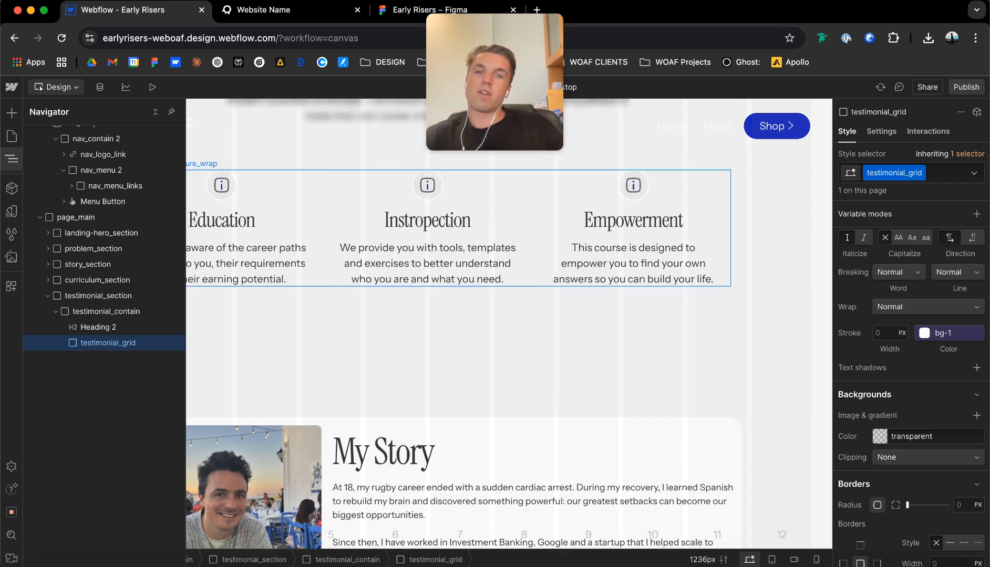
scroll(427, 236, "down", 1)
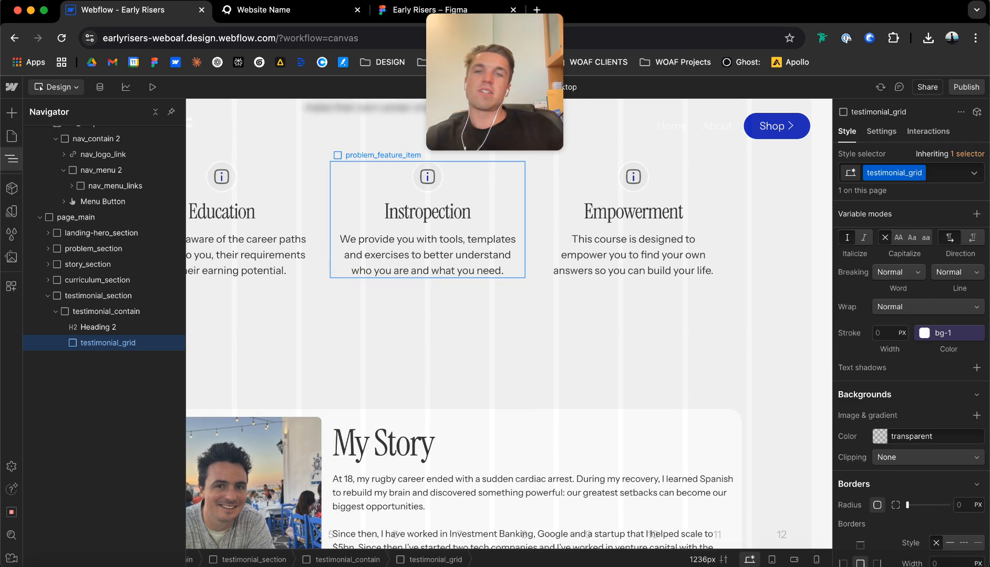
scroll(427, 236, "down", 10)
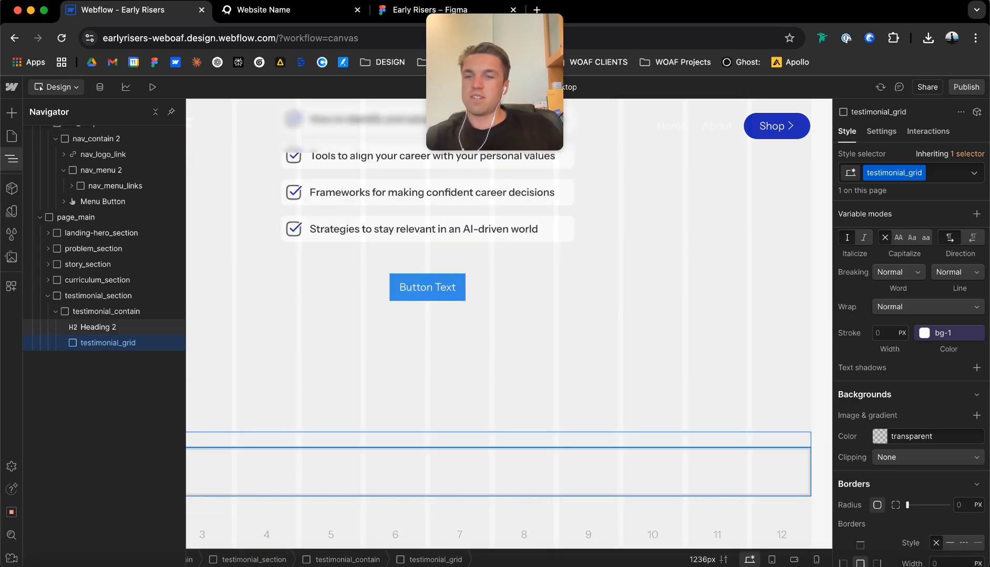
key("super+e")
type("di")
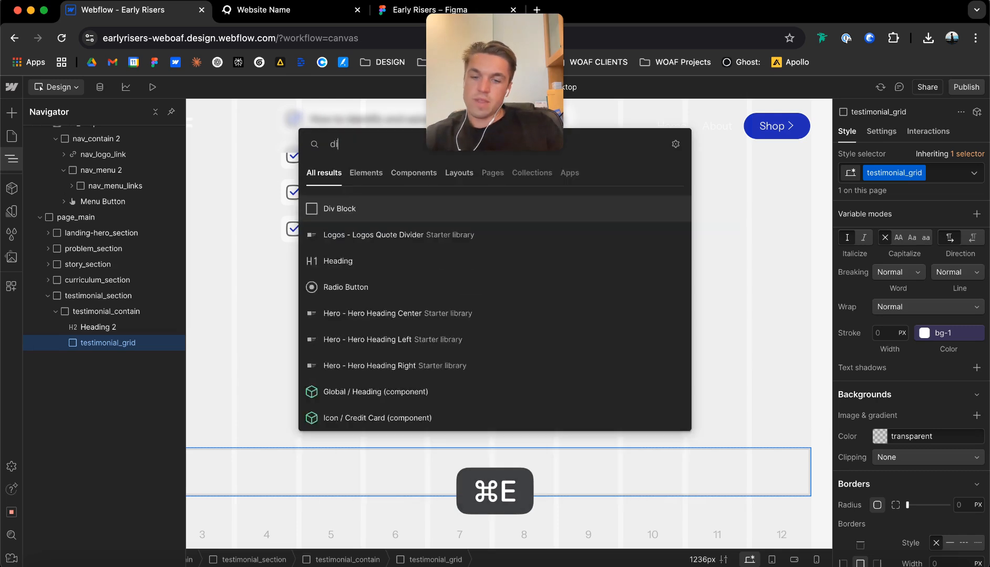
key("Return")
key("super+Return")
type("testim")
key("BackSpace")
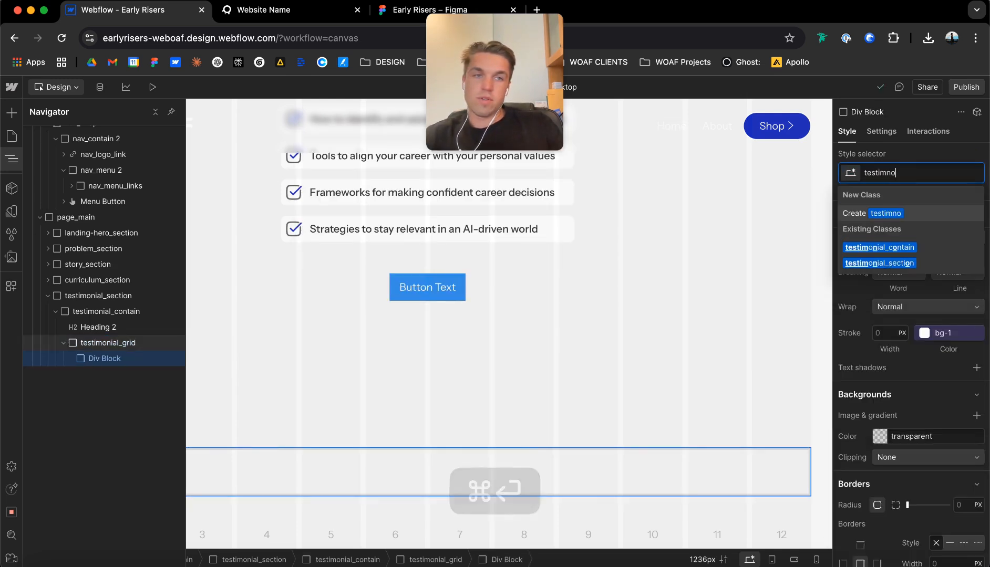
type("m")
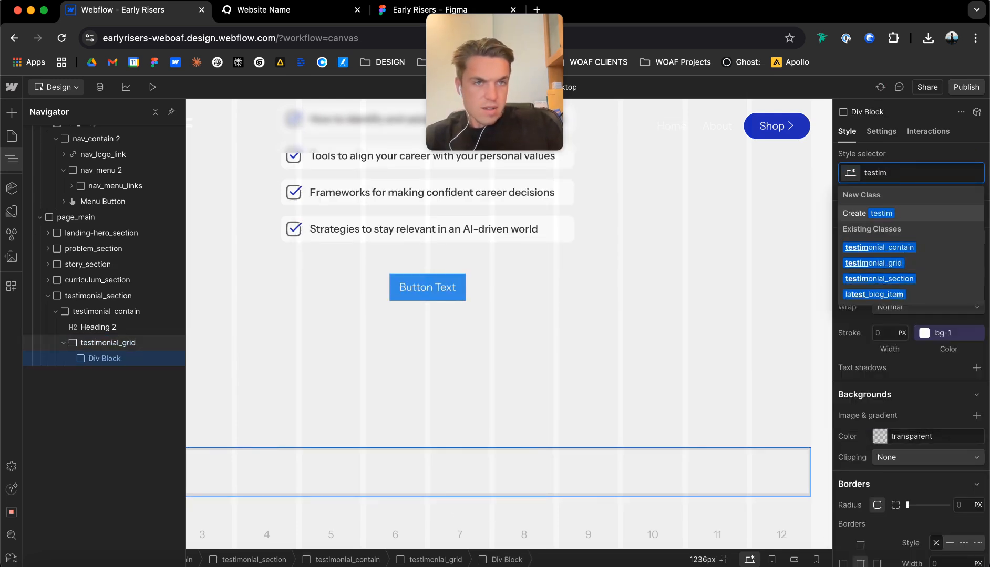
type("onial_item")
key("Return")
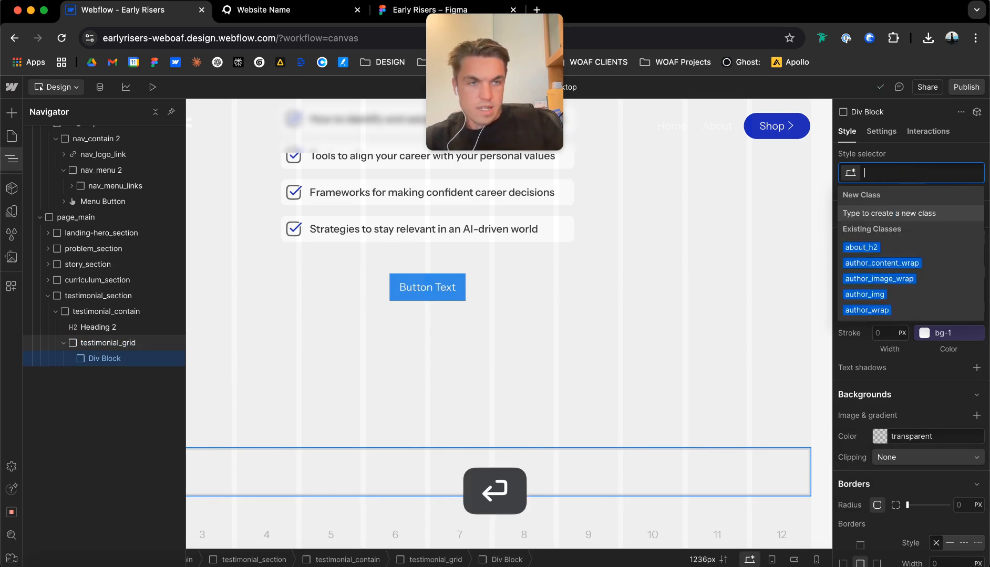
Switch to the Figma design and rename the speech bubble icon group in the first testimonial card as testimonial_icon.
key("ctrl+shift+Tab")
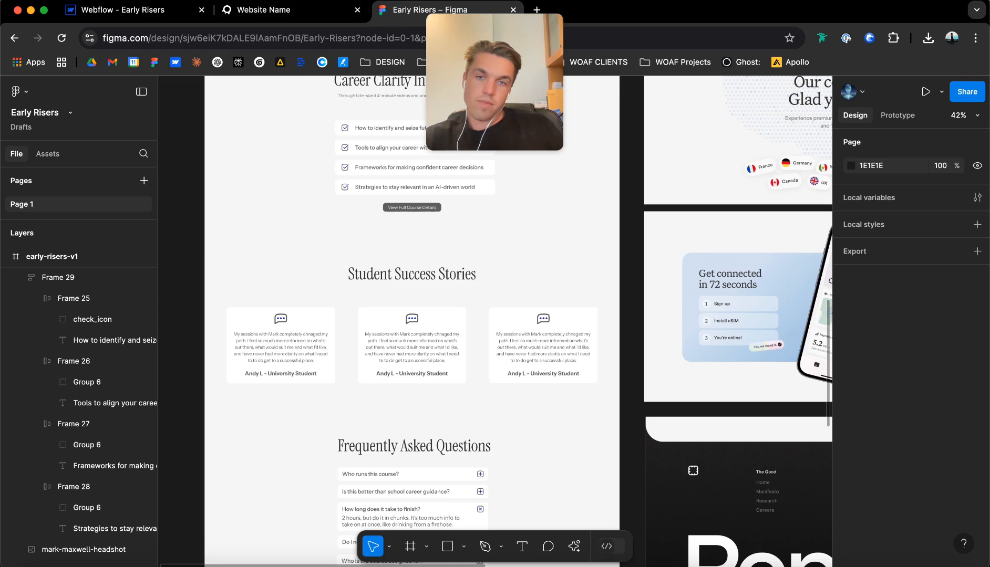
scroll(294, 320, "up", 4)
scroll(294, 320, "left", 2)
double_click(352, 276)
scroll(351, 272, "up", 4)
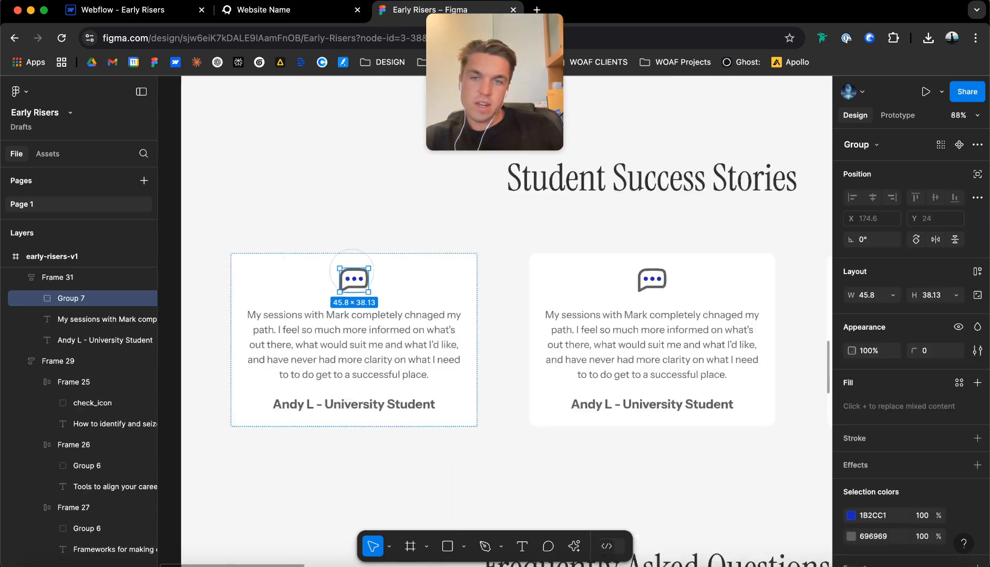
double_click(71, 298)
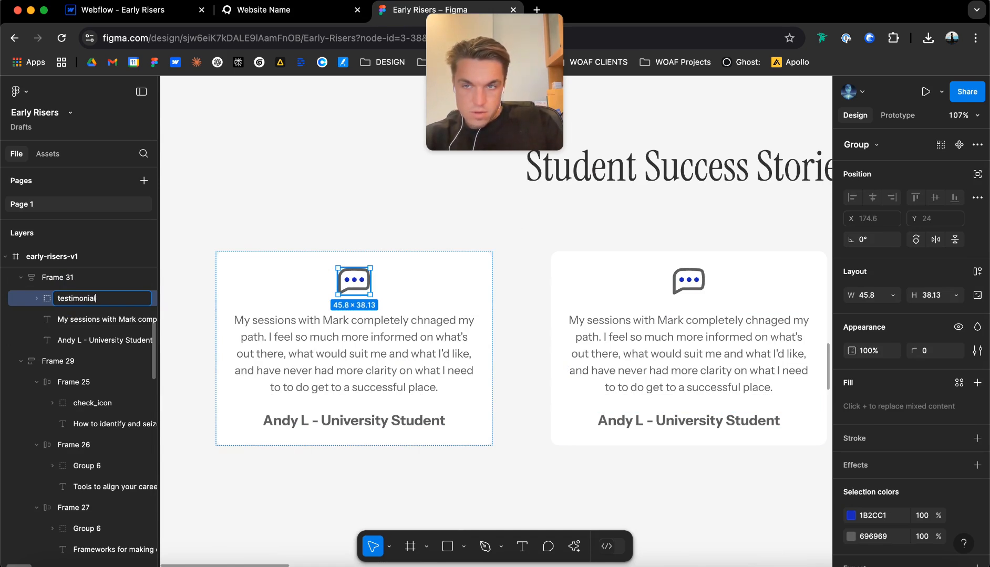
type("testimonial_icon")
key("Return")
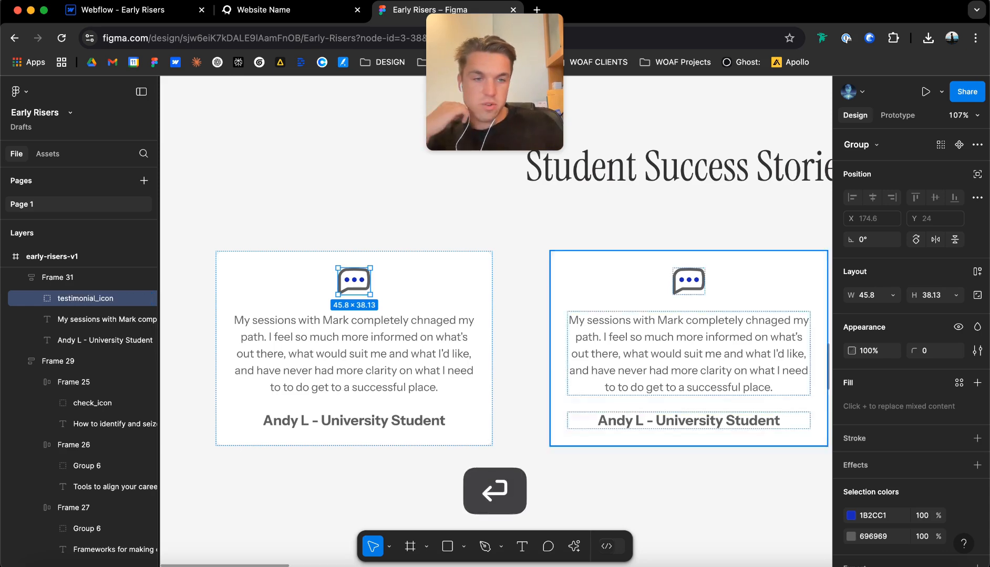
Export testimonial_icon as a PNG at 1x.
scroll(908, 341, "down", 2)
left_click(977, 523)
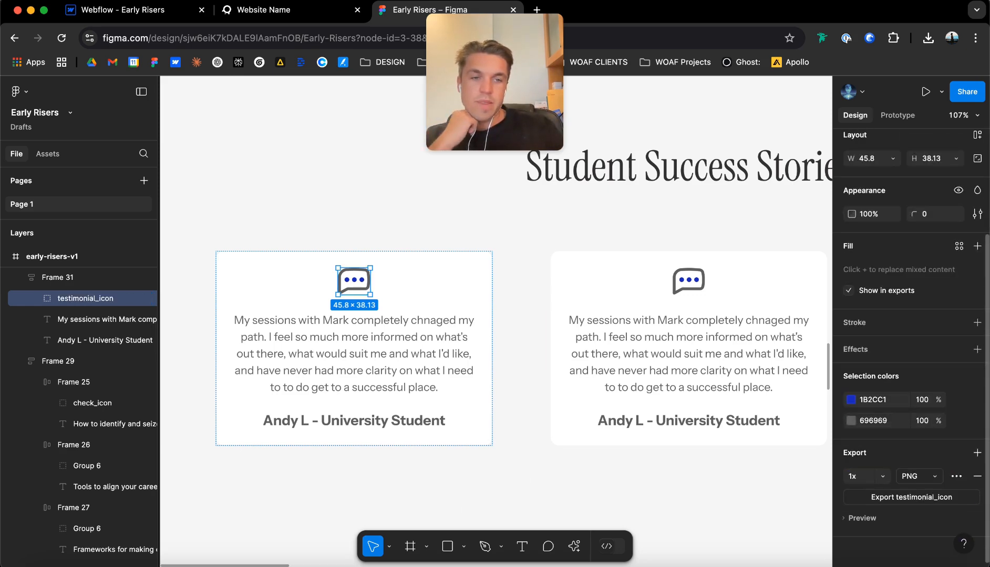
left_click(912, 497)
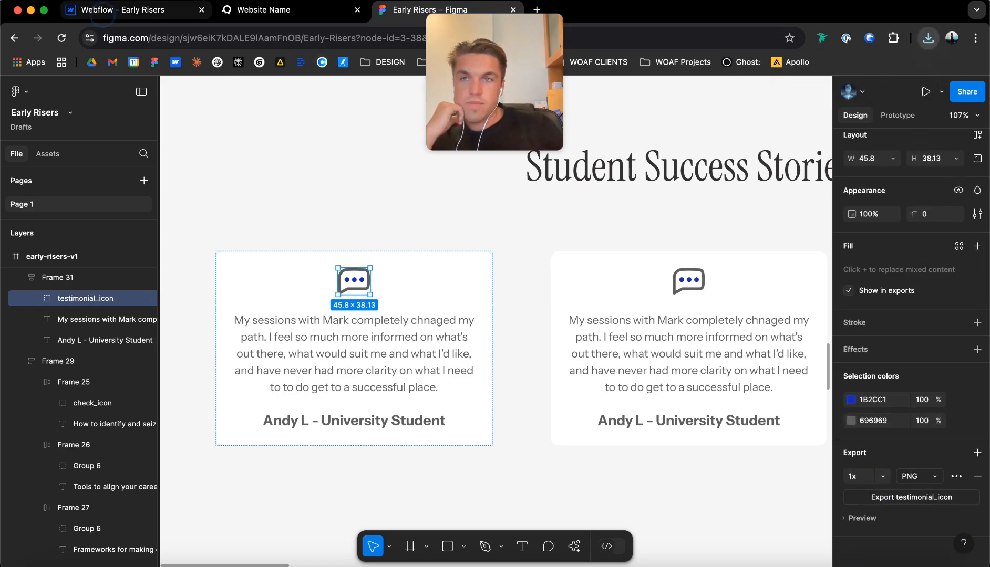
Switch back to Webflow and upload the exported testimonial_icon image to the site's assets.
left_click(132, 10)
left_click(11, 256)
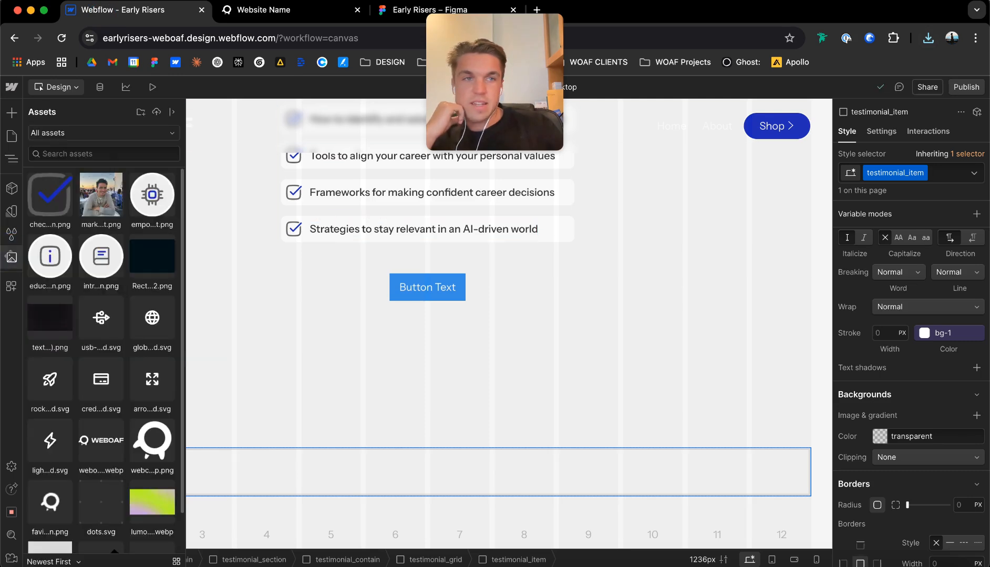
left_click(928, 38)
left_click_drag(804, 97, 102, 194)
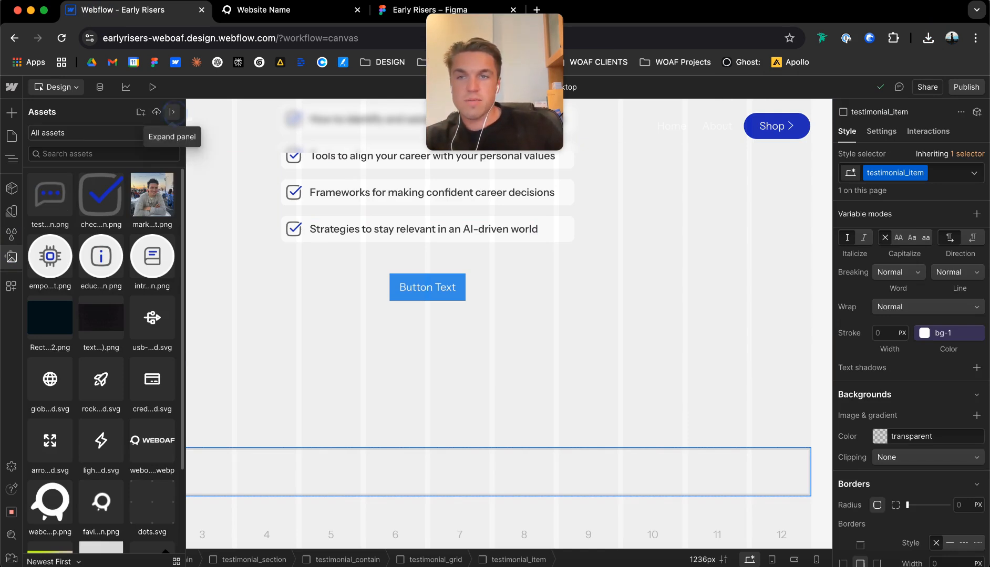
Expand the asset library and mark introspection.png as a decorative image in its alt text setting.
left_click(172, 111)
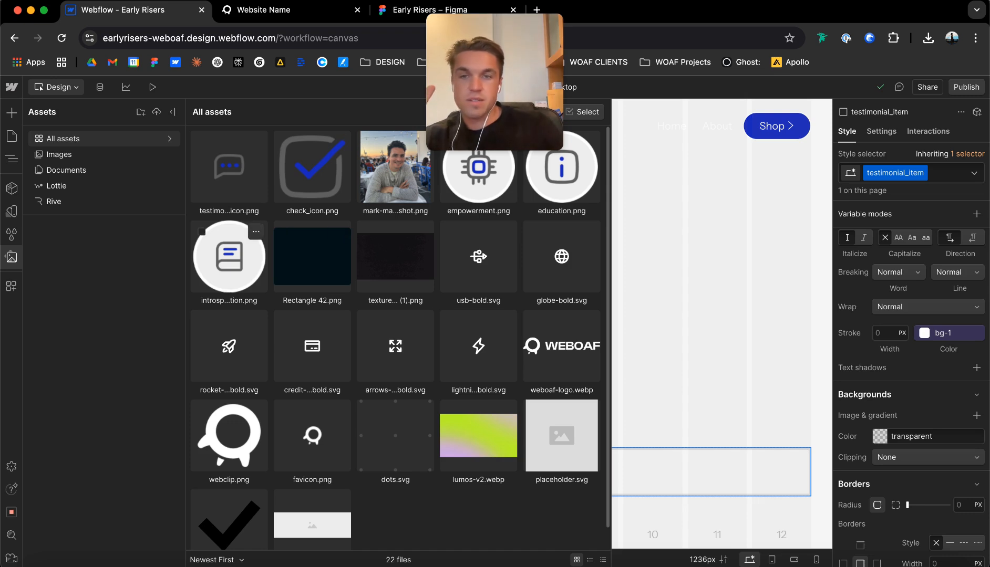
left_click(256, 233)
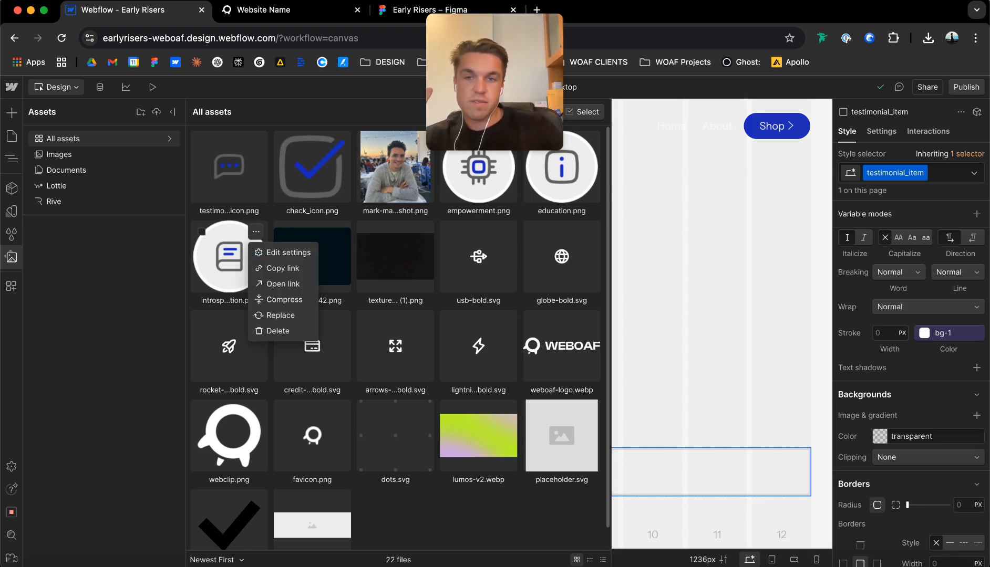
left_click(259, 233)
left_click(256, 232)
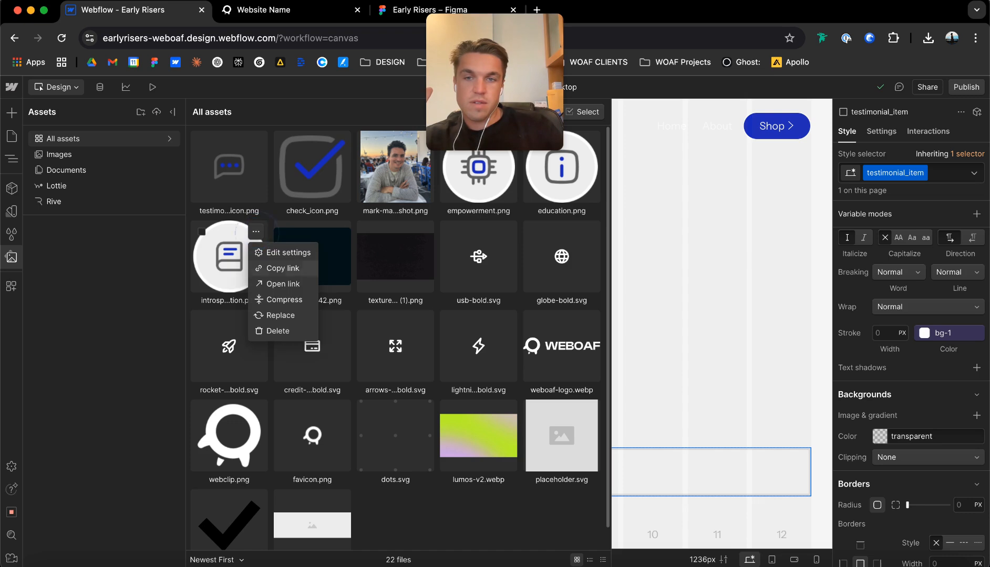
left_click(284, 252)
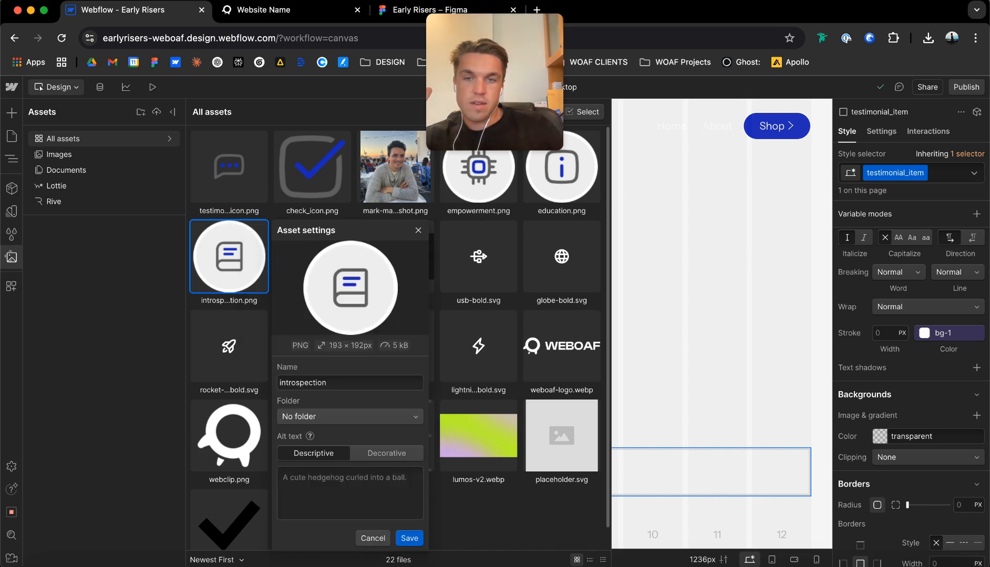
left_click(377, 454)
left_click(409, 516)
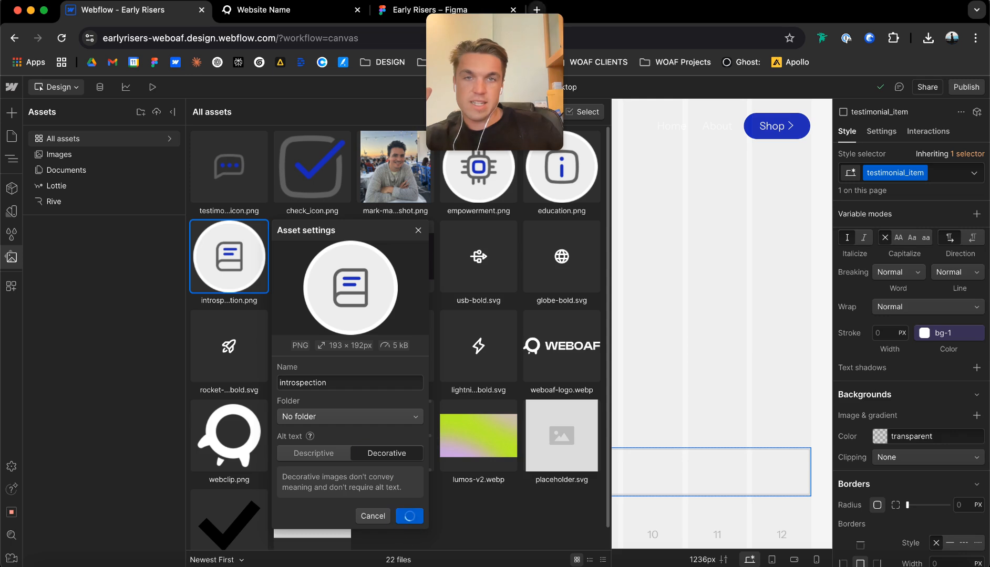
Set the alt text type of education.png to Decorative and save its asset settings.
left_click(589, 142)
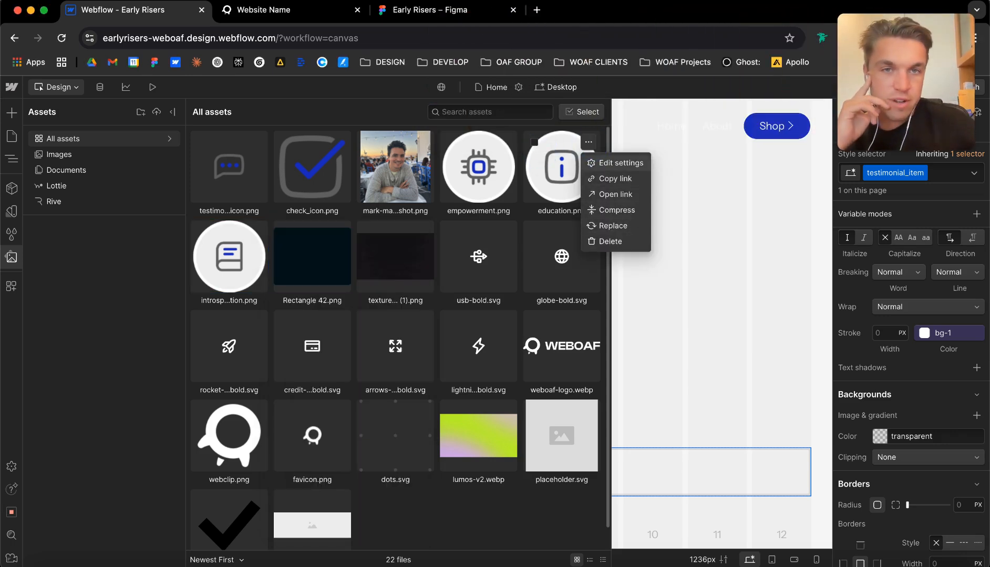
left_click(620, 163)
left_click(719, 364)
left_click(742, 426)
Set the alt text type of empowerment.png to Decorative.
left_click(505, 142)
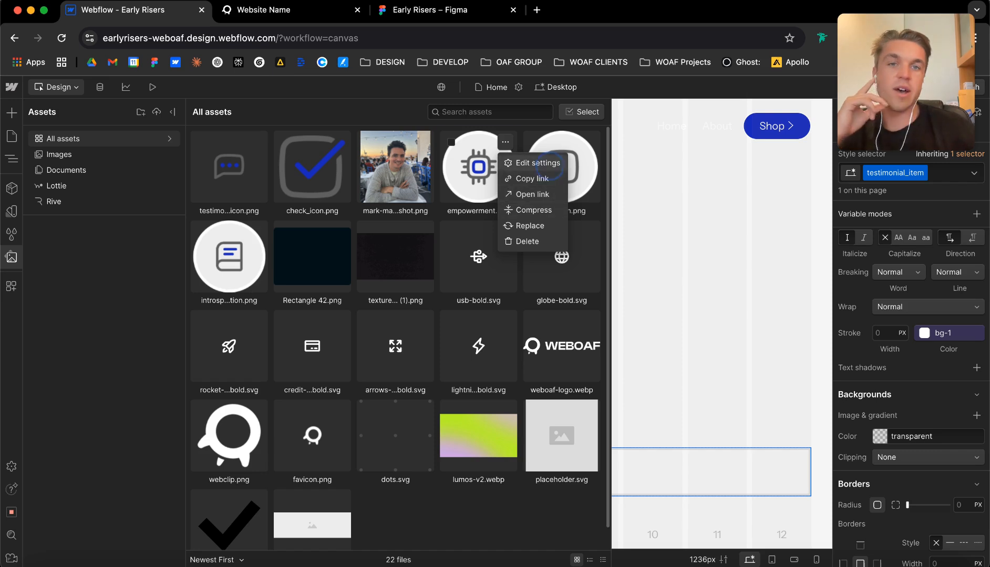
left_click(536, 163)
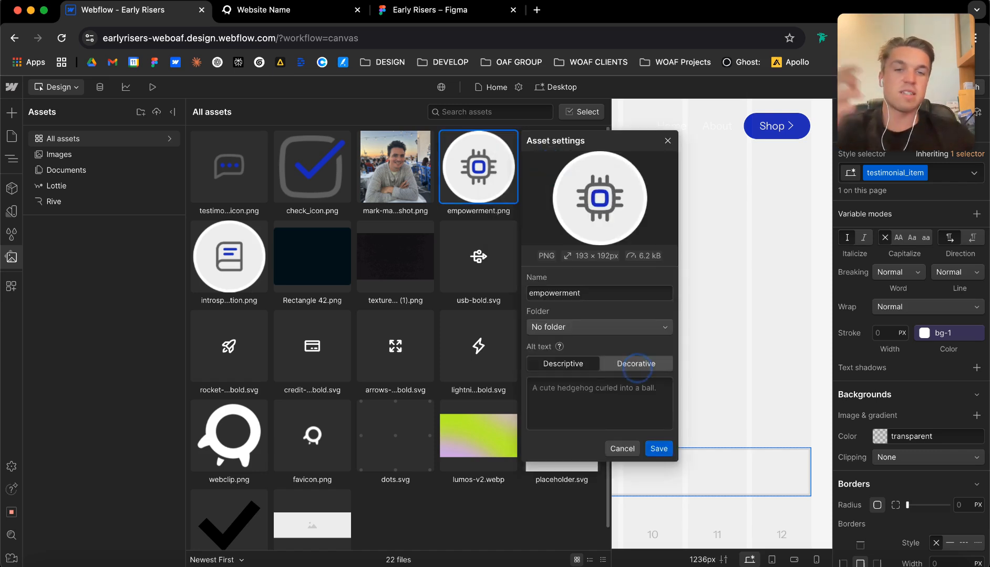
left_click(636, 366)
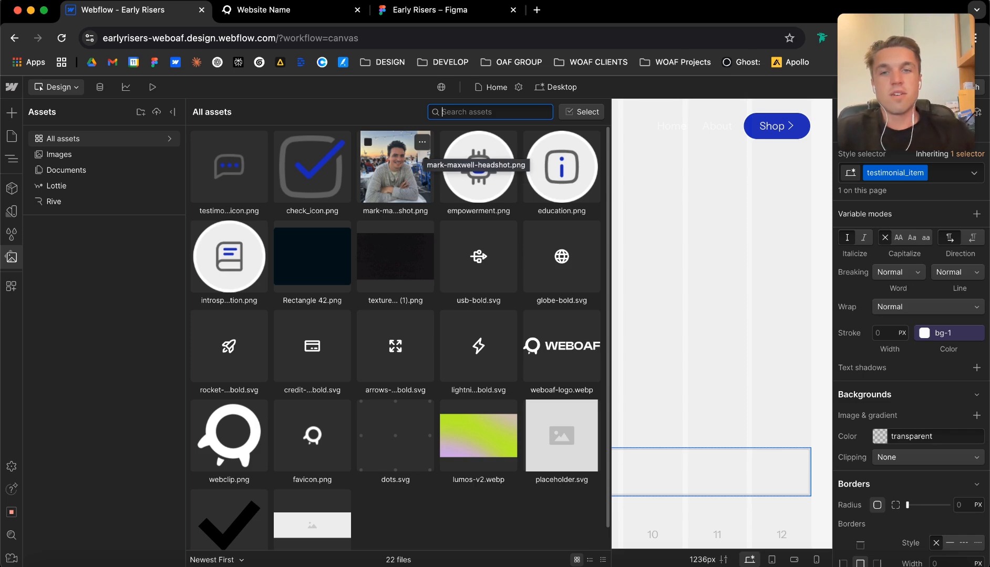
Enter the pictured person's full name as descriptive alt text for the headshot image.
left_click(421, 141)
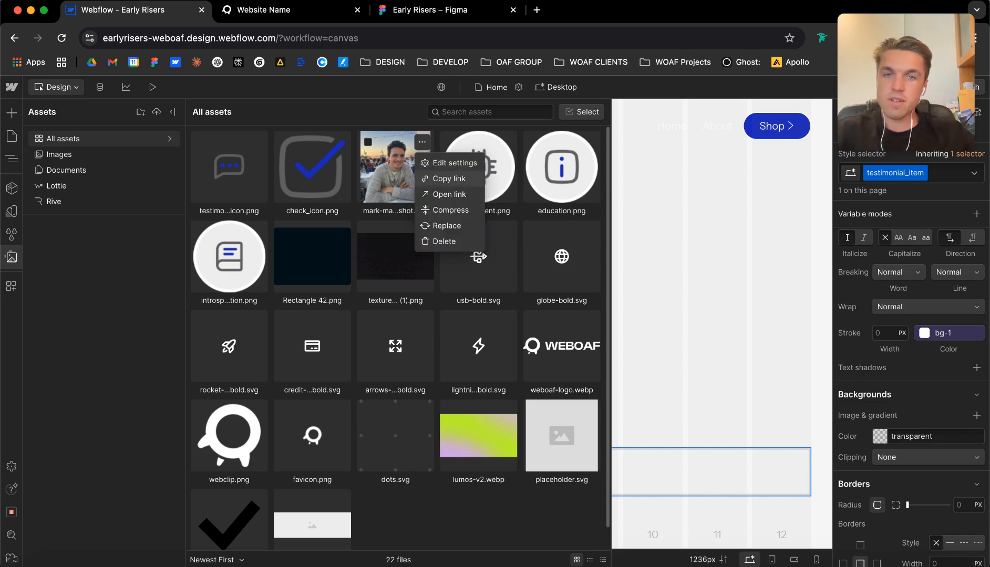
left_click(456, 160)
left_click(467, 395)
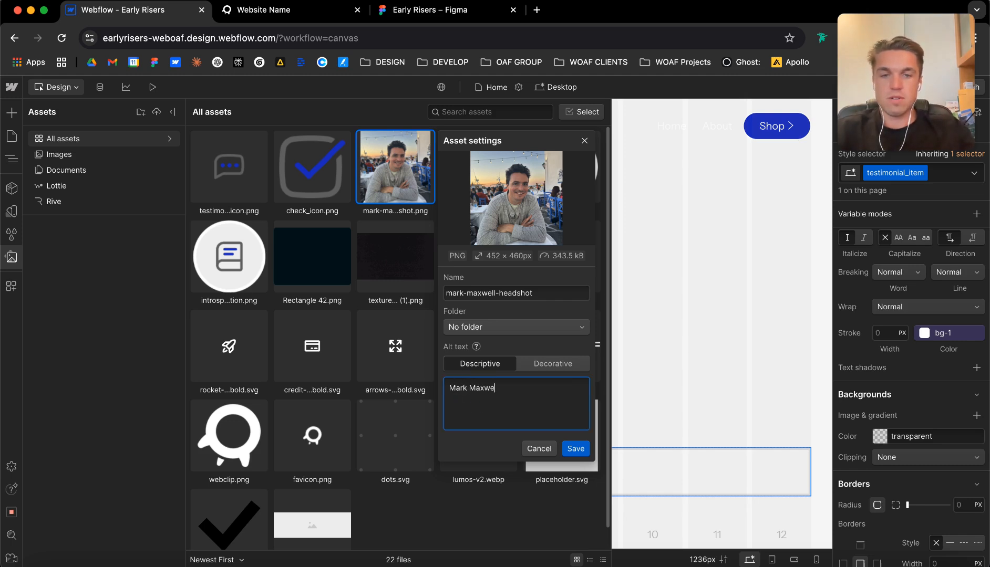
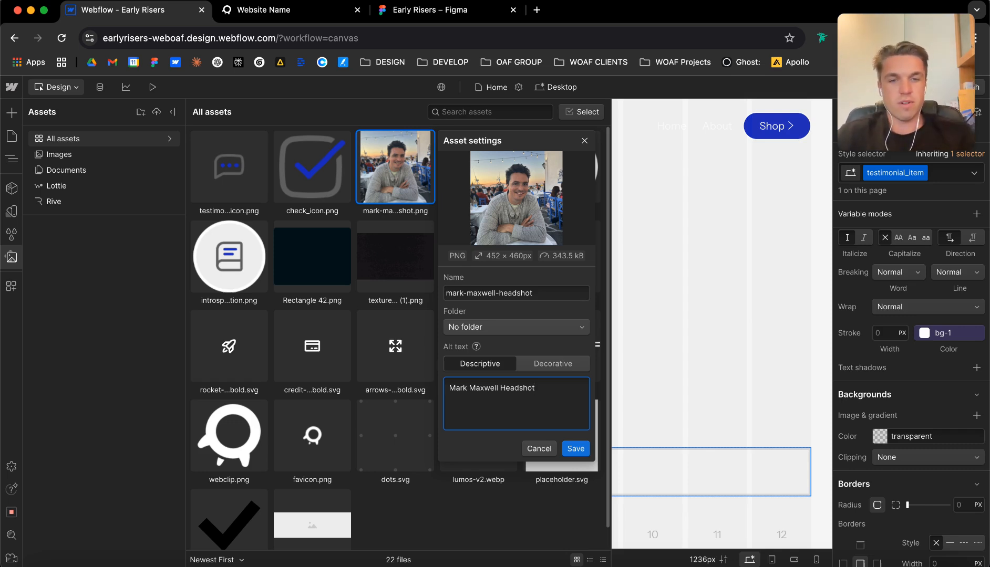
Save the headshot's alt text and set the alt text type of check_icon.png to Decorative.
left_click(575, 449)
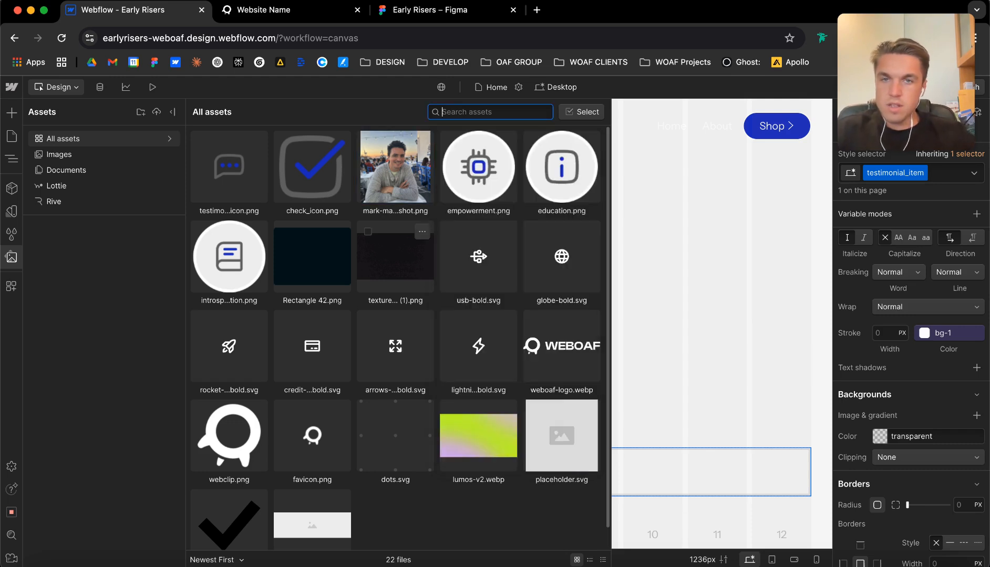
left_click(339, 142)
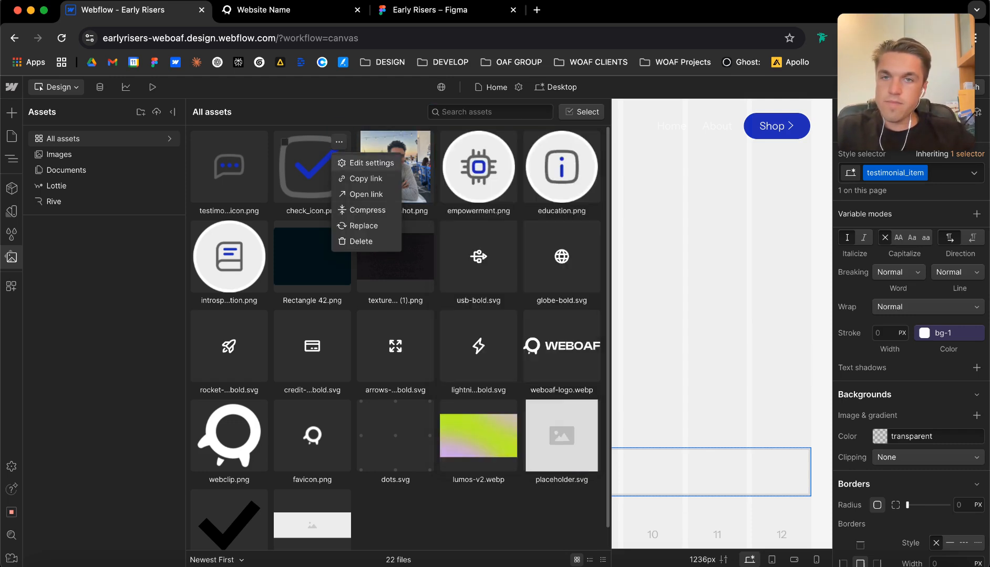
left_click(363, 163)
left_click(476, 361)
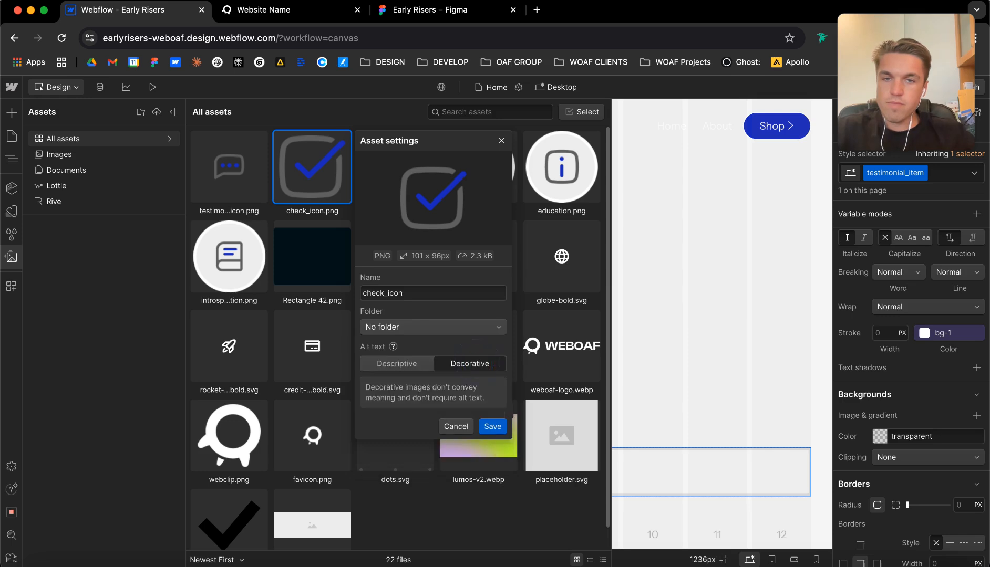
Set the alt text type of the testimonial icon asset to Decorative and close the asset library.
left_click(255, 142)
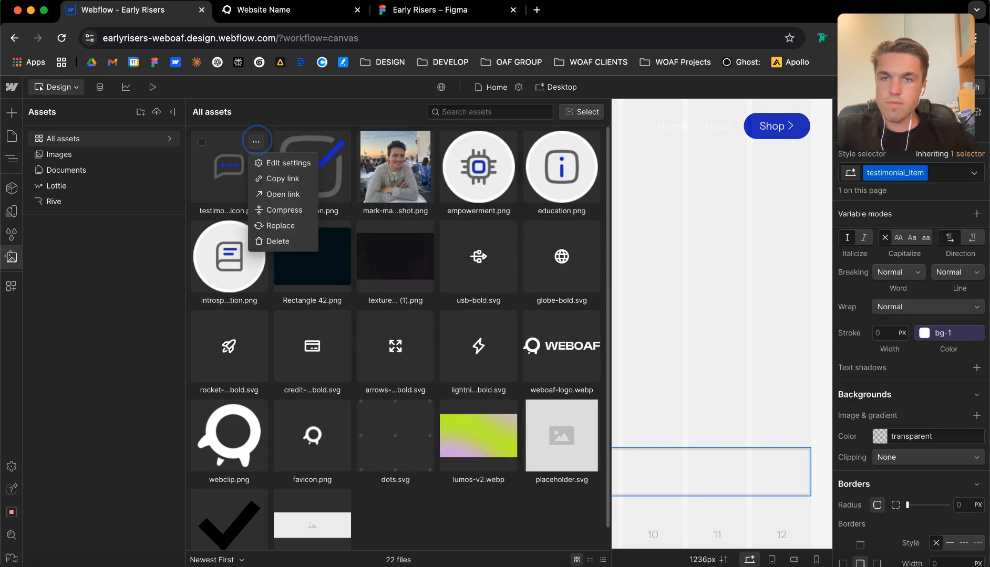
left_click(281, 162)
left_click(400, 366)
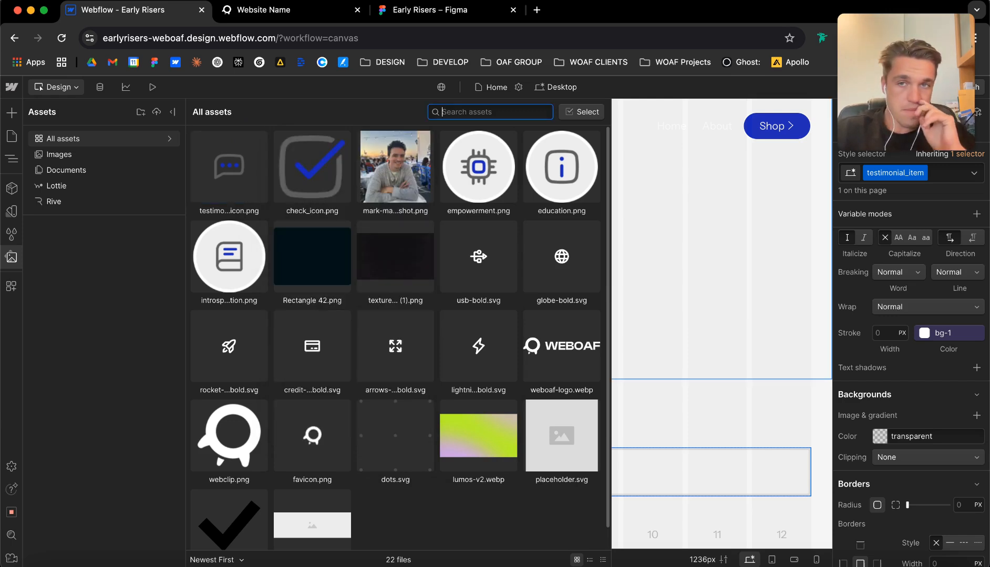
left_click(698, 263)
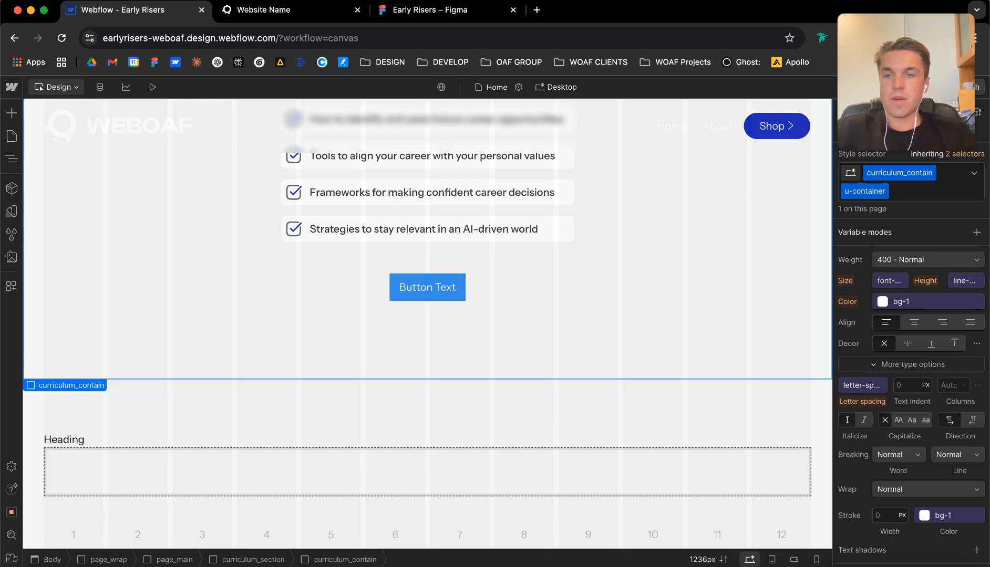
Give the heading above the testimonial grid the classes testimonial_h2 and u-text-h2.
left_click(64, 440)
key("super+Return")
type("testimonial_h2")
key("Return")
key("super+Return")
type("u-tex")
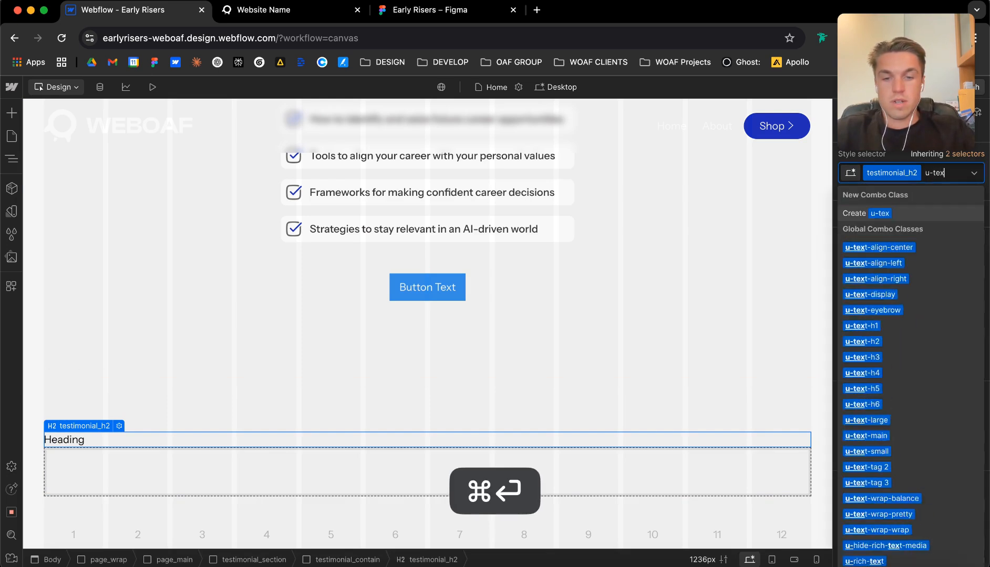
type("t-h2")
key("Return")
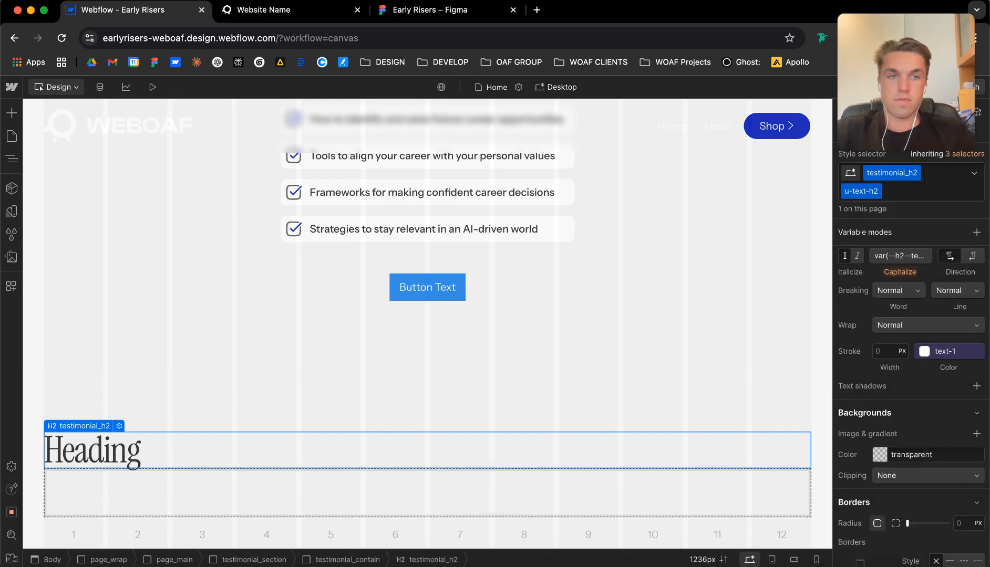
left_click(194, 489)
key("super+e")
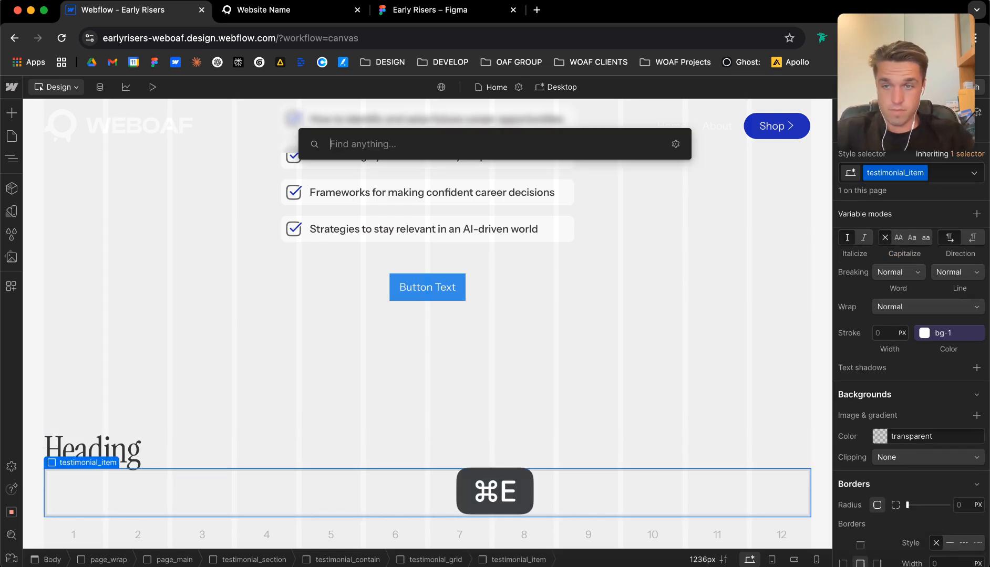
key("Escape")
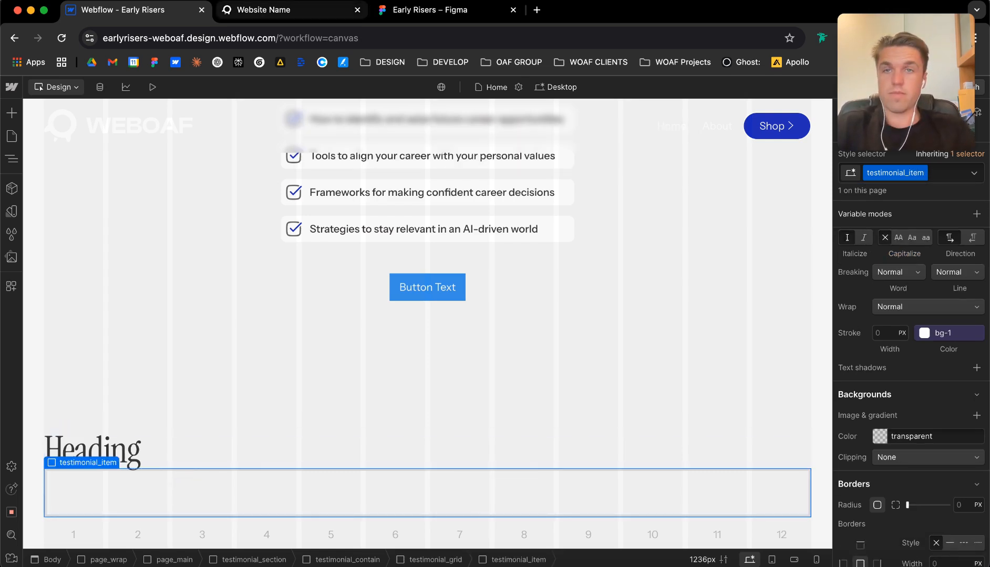
Switch to the Figma design and examine the quote and student name text in the first testimonial card.
key("super+3")
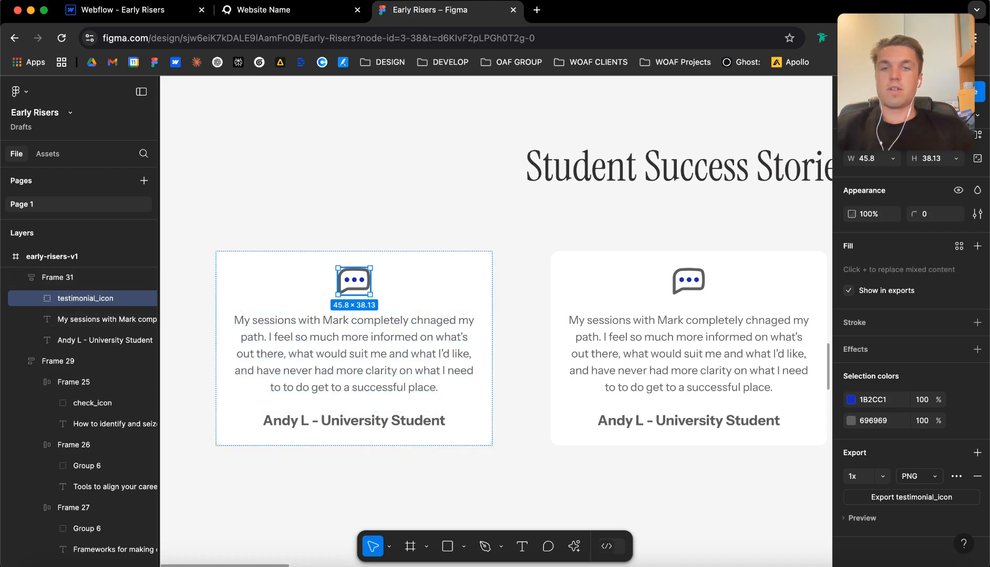
left_click(374, 378)
left_click(375, 415)
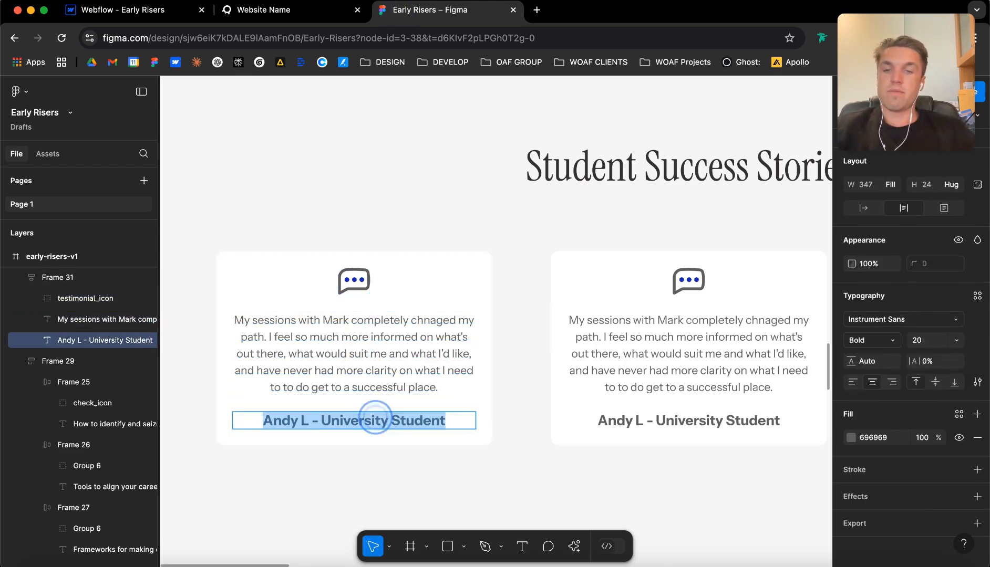
Switch back to Webflow and insert an image element inside the testimonial_item block.
key("super+1")
left_click(102, 494)
key("super+e")
type("image")
key("Return")
Add a paragraph and a text block below the image in testimonial_item.
key("super+e")
type("para")
key("Return")
key("super+e")
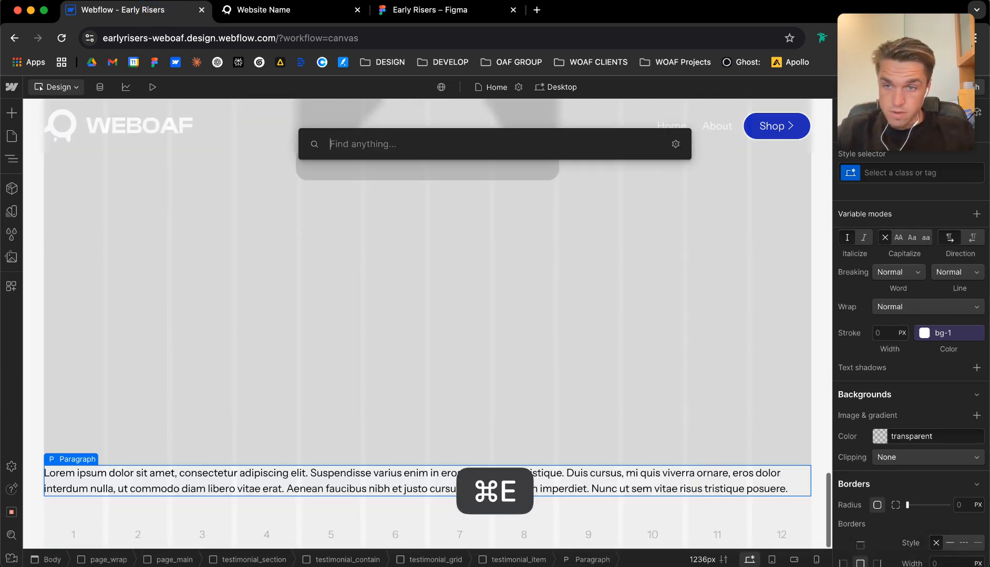
type("text")
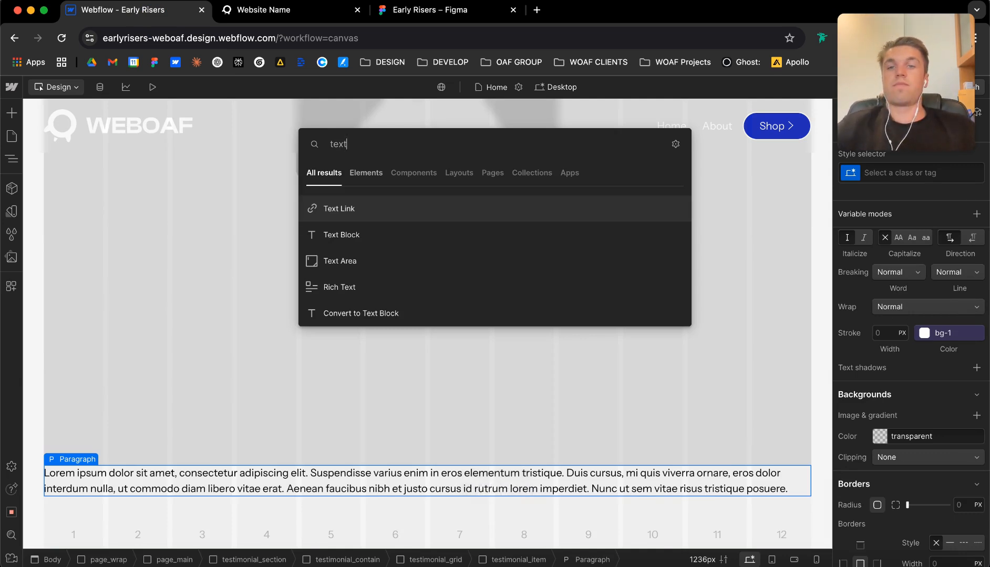
key("Down")
key("Return")
Replace the placeholder picture of the new image element with the testimonial icon asset.
scroll(175, 288, "up", 5)
left_click(175, 288)
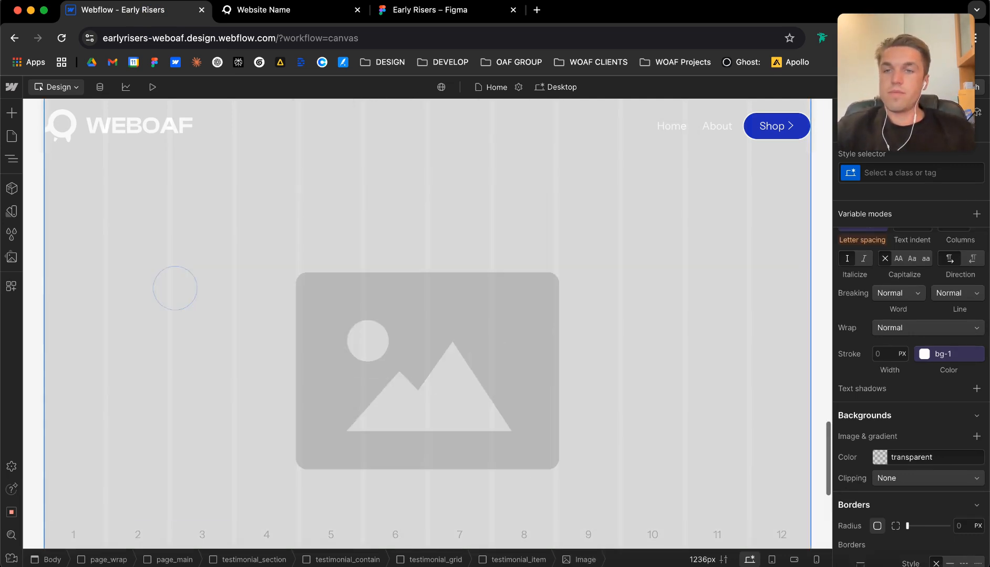
scroll(175, 288, "up", 3)
left_click(90, 150)
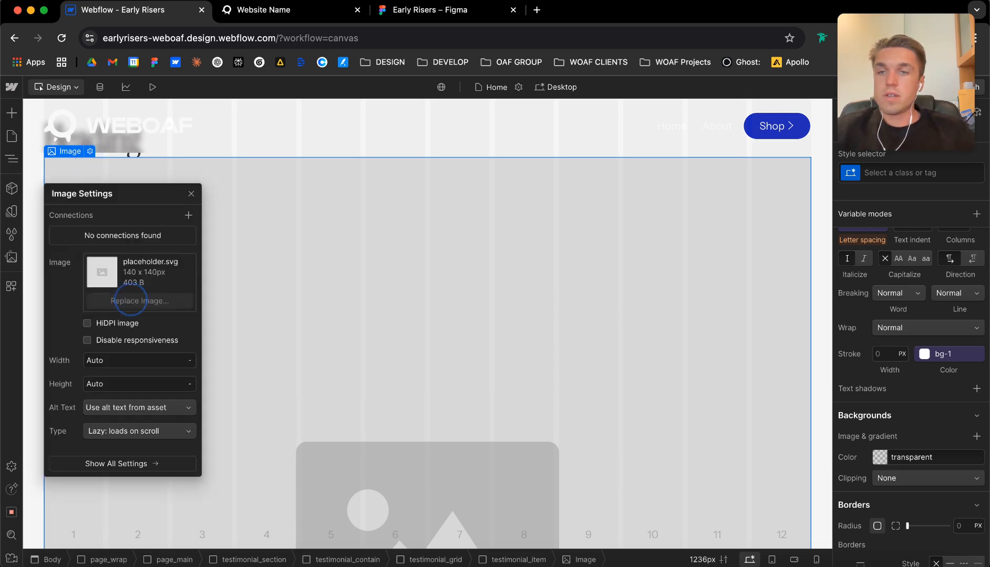
left_click(136, 292)
left_click(237, 173)
left_click(195, 195)
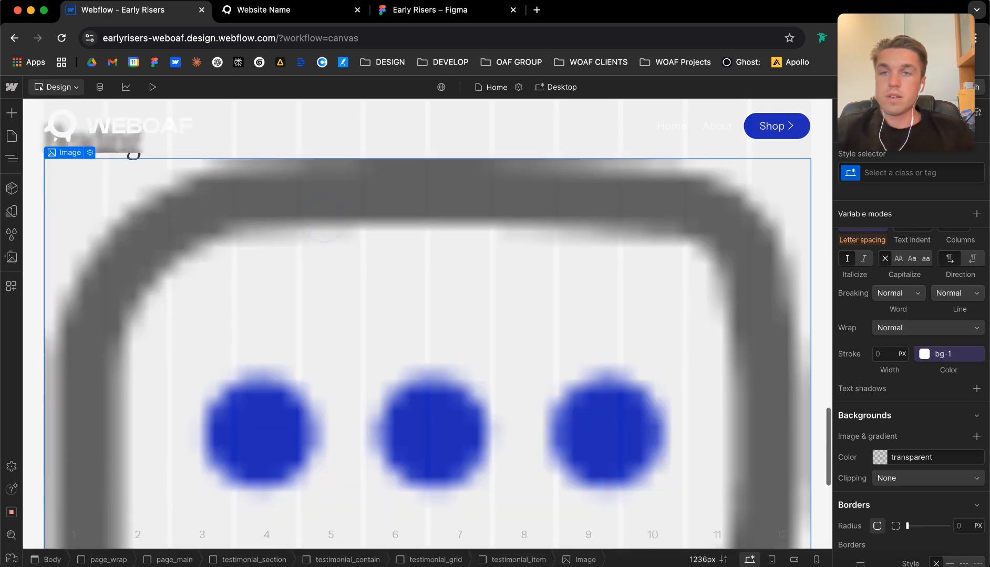
Assign the new class testimonial_icon to the image in the testimonial item.
scroll(210, 221, "up", 4)
key("super+Return")
type("testimonial_)")
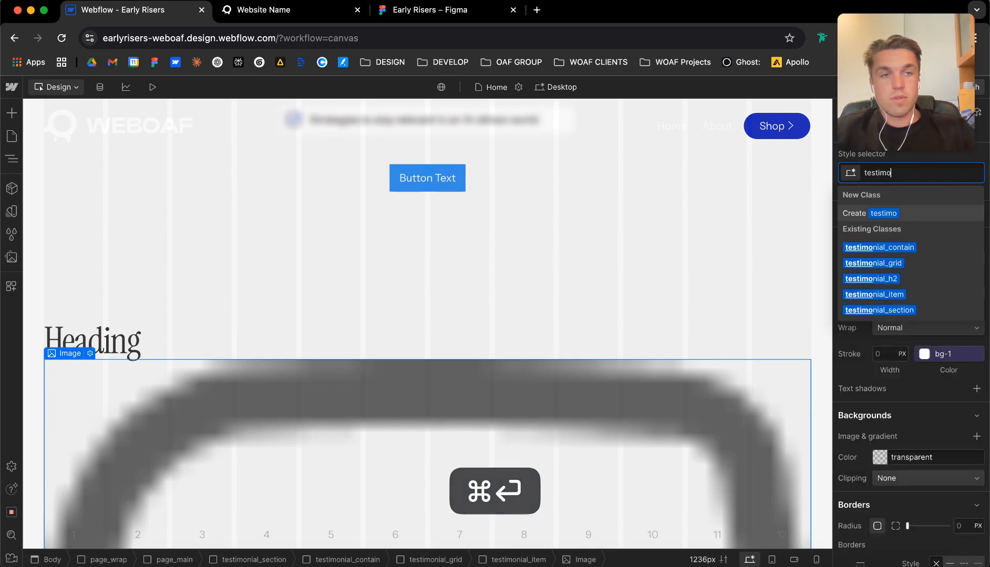
key("BackSpace")
type("icon")
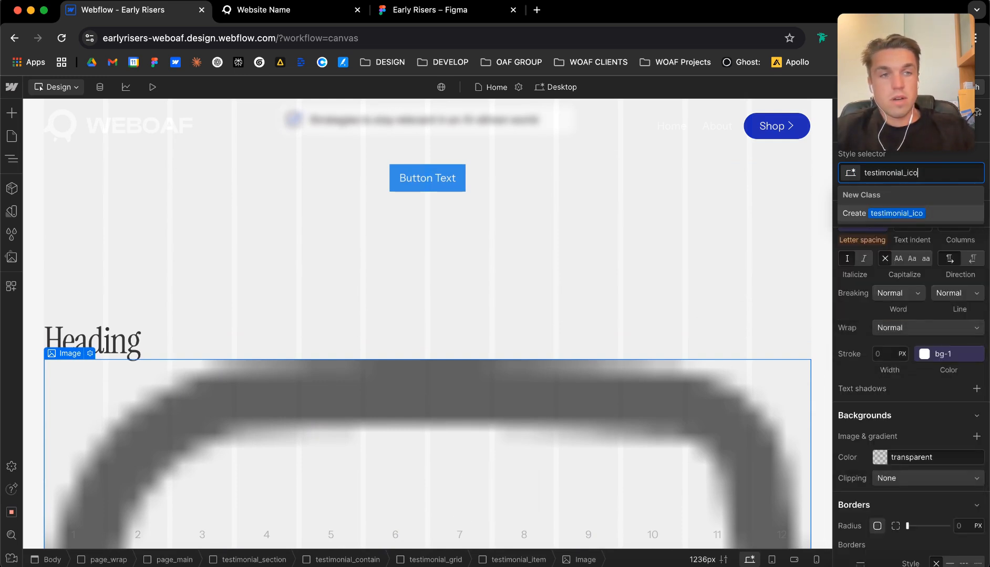
key("Return")
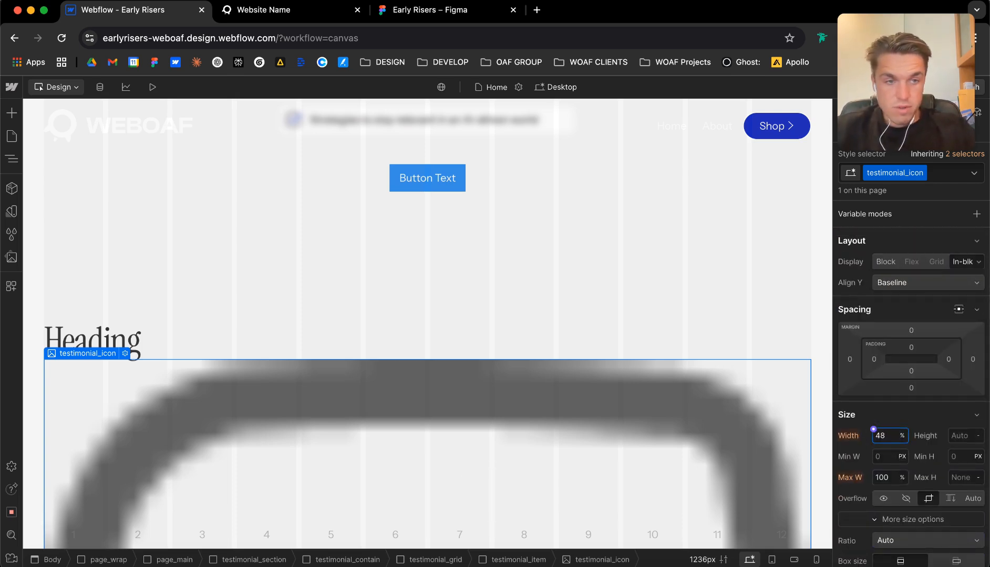
Set the width of testimonial_icon to 32 px.
key("Return")
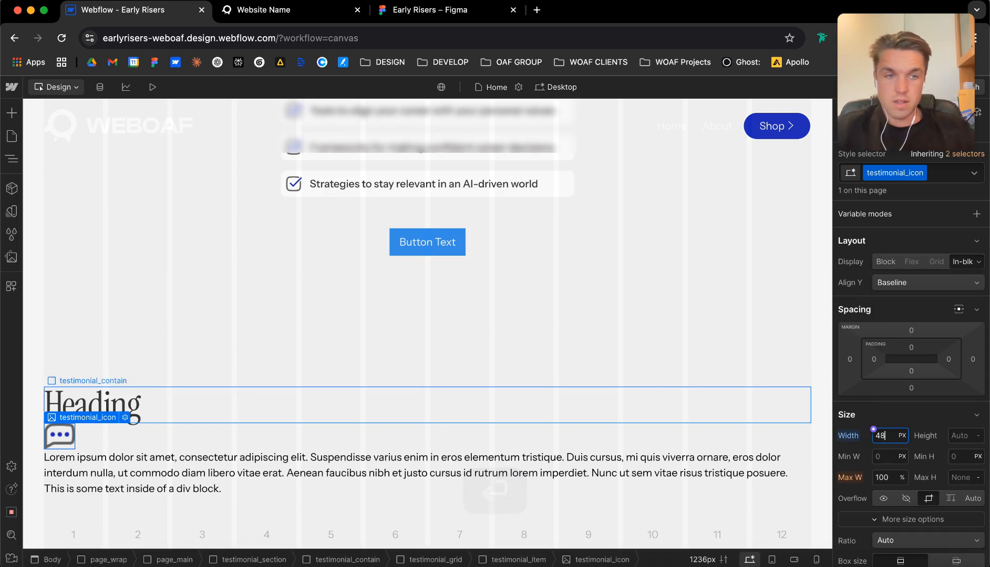
type("32")
key("Return")
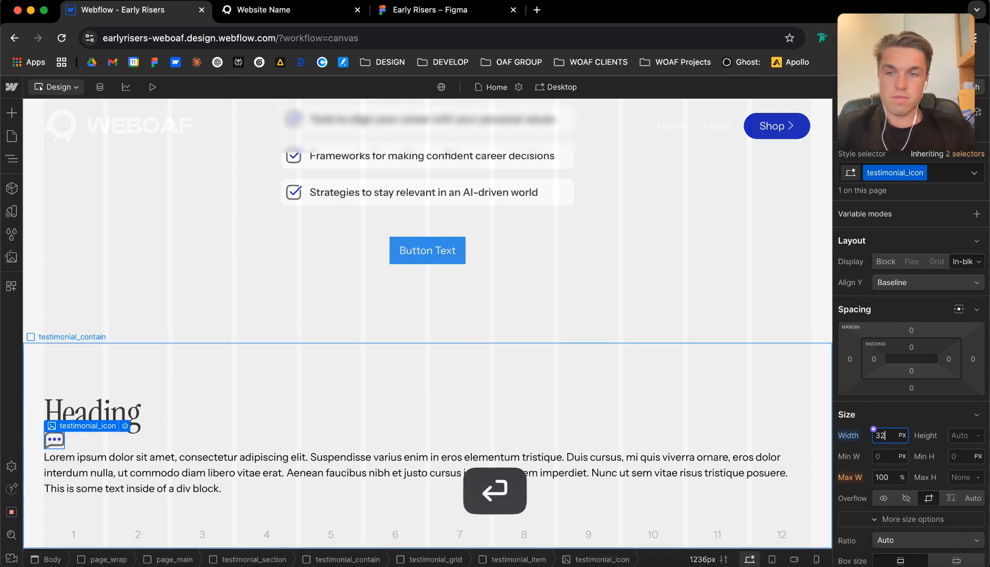
Switch to Figma and export the first card's testimonial_icon as a PNG at 4x scale.
left_click(83, 453)
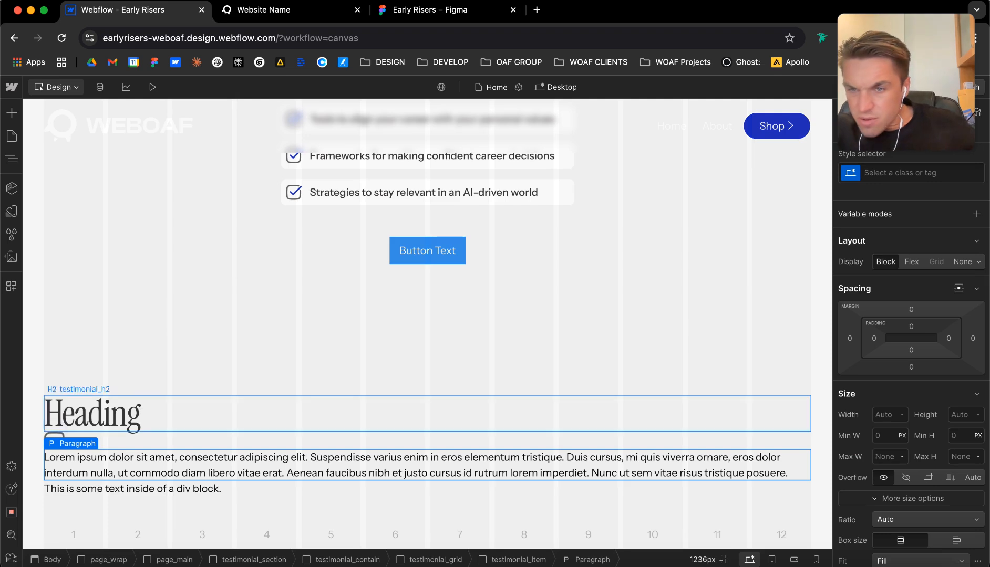
left_click(92, 415)
key("ctrl+shift+Tab")
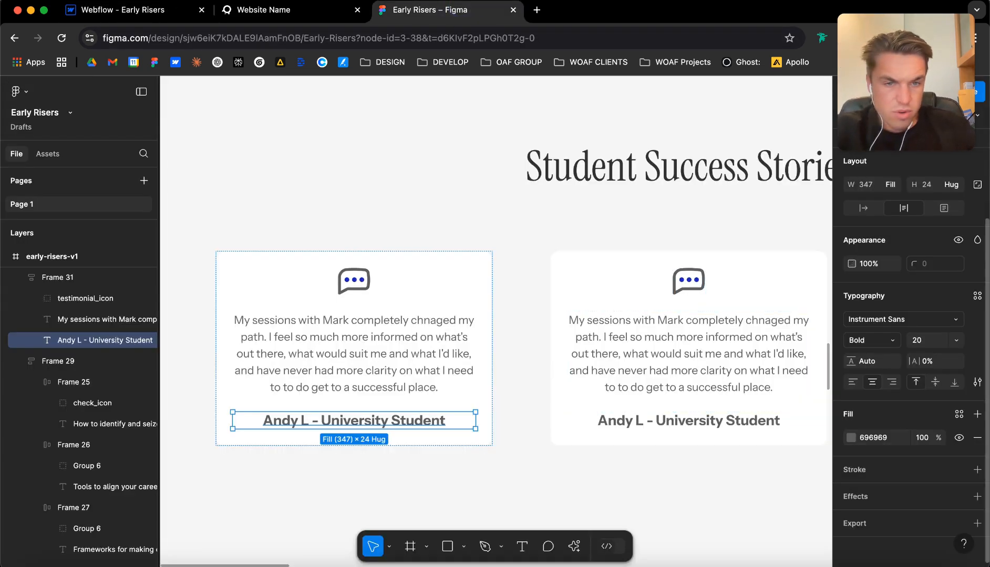
left_click(377, 275)
double_click(357, 281)
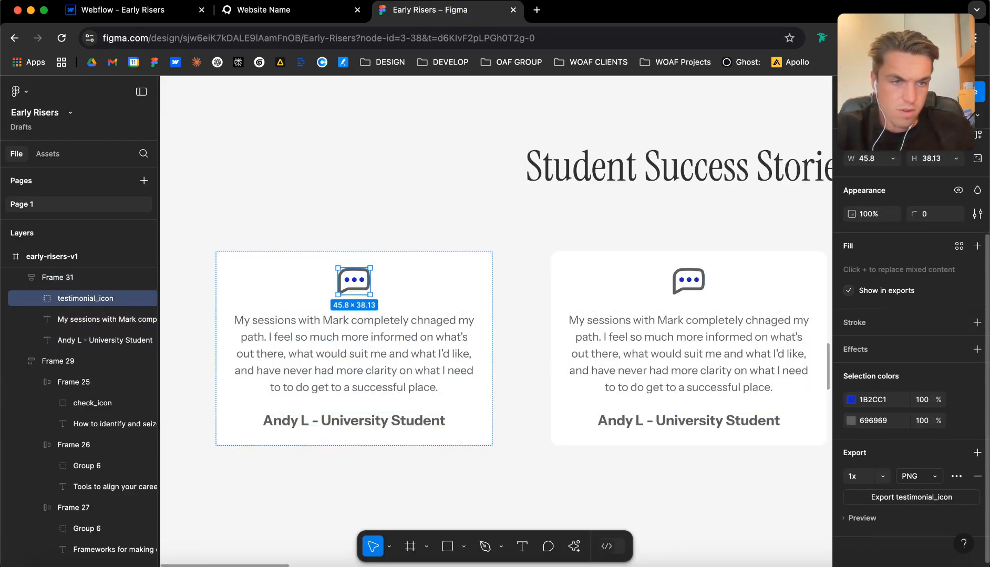
left_click(883, 476)
left_click(867, 536)
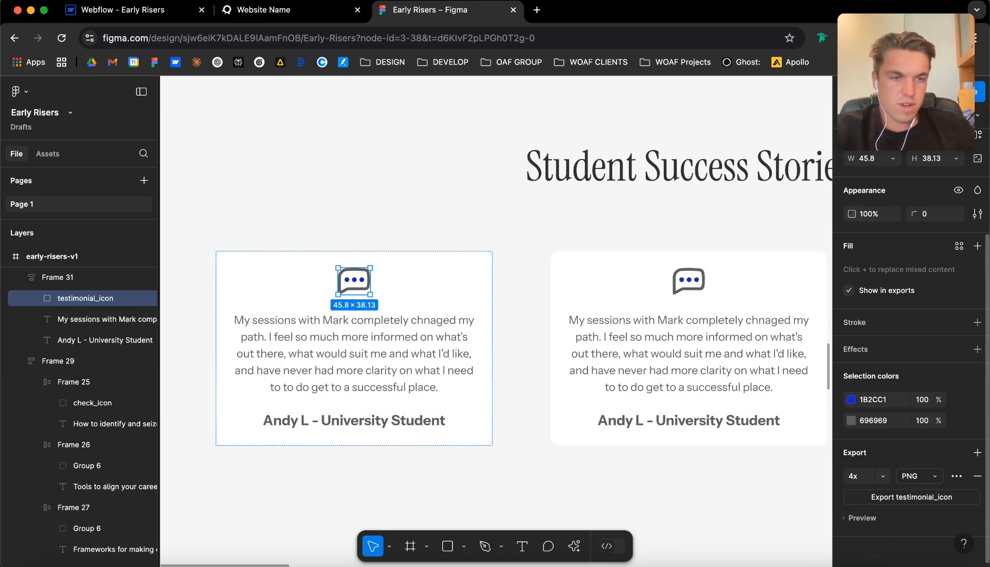
left_click(918, 498)
Switch back to Webflow and upload the newly downloaded testimonial icon PNG to the asset library.
key("ctrl+shift+Tab")
key("ctrl+shift+Tab")
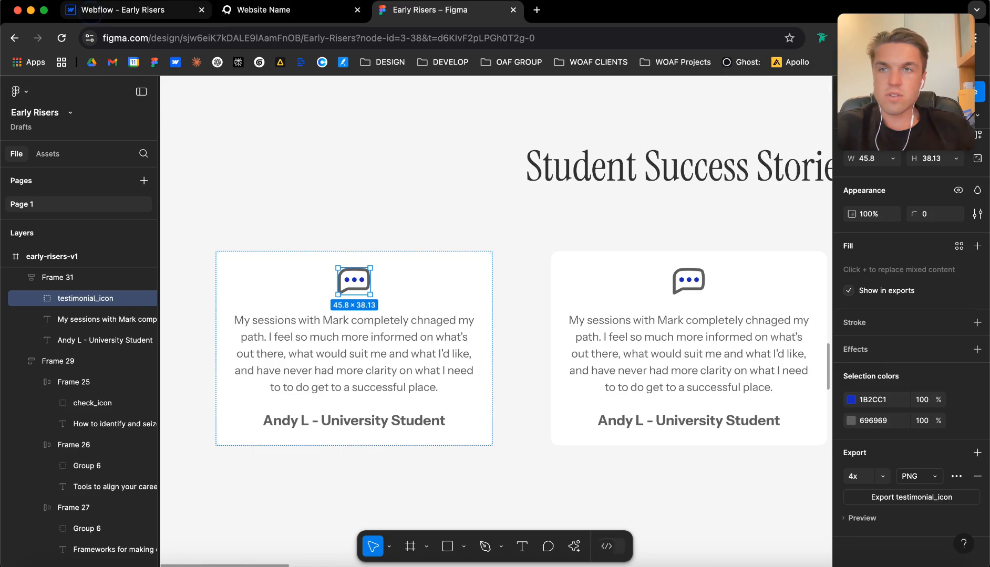
left_click(12, 257)
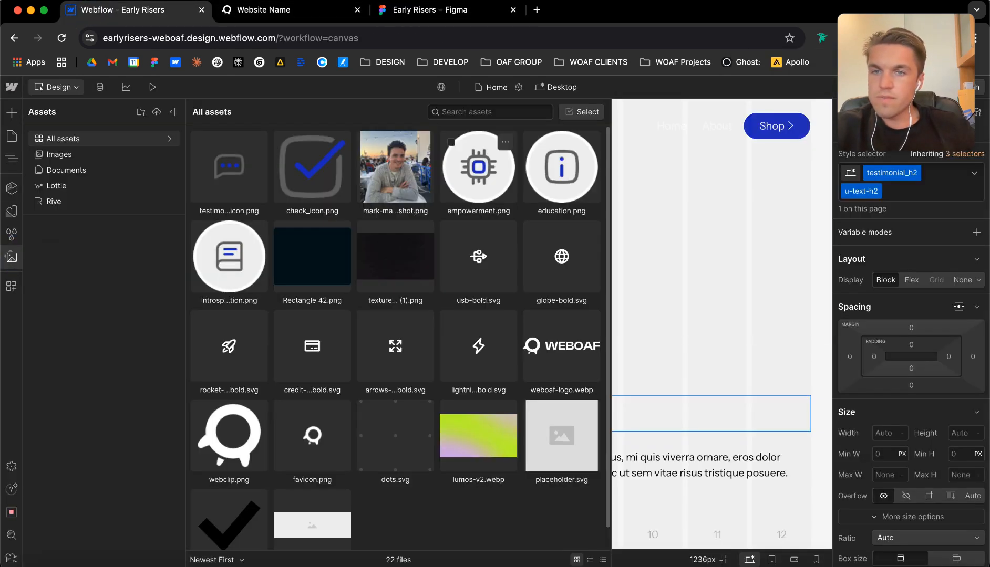
left_click_drag(906, 84, 905, 286)
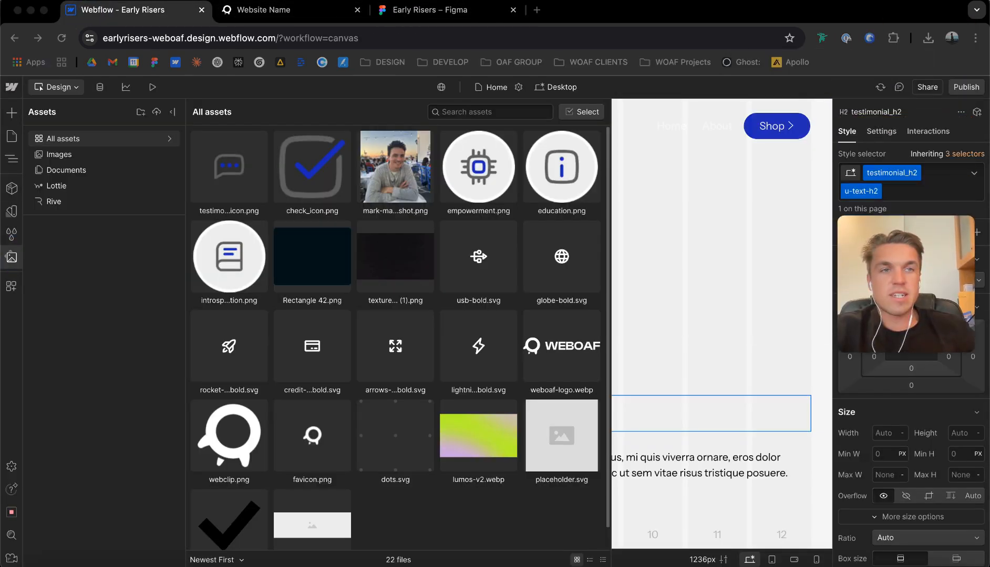
left_click(928, 38)
left_click_drag(753, 95, 319, 155)
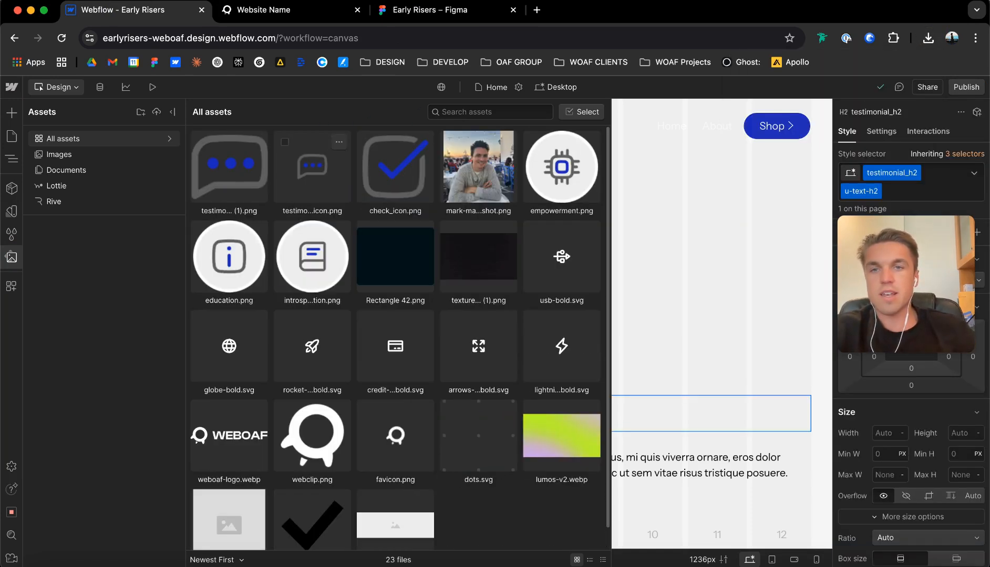
left_click(659, 301)
Replace the testimonial item's icon image with the higher-resolution testimonial_icon (1).png asset.
left_click(60, 439)
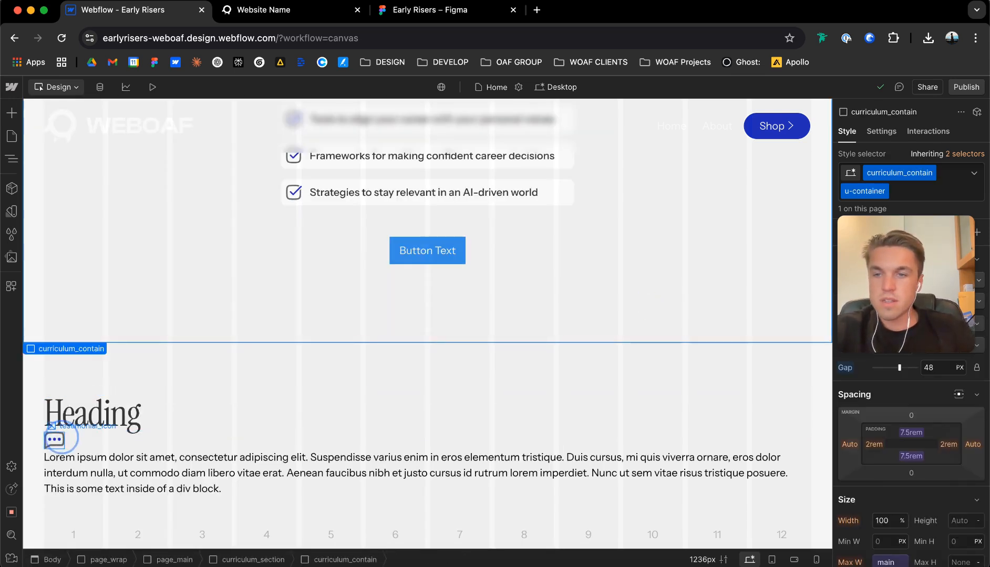
double_click(58, 440)
left_click(93, 253)
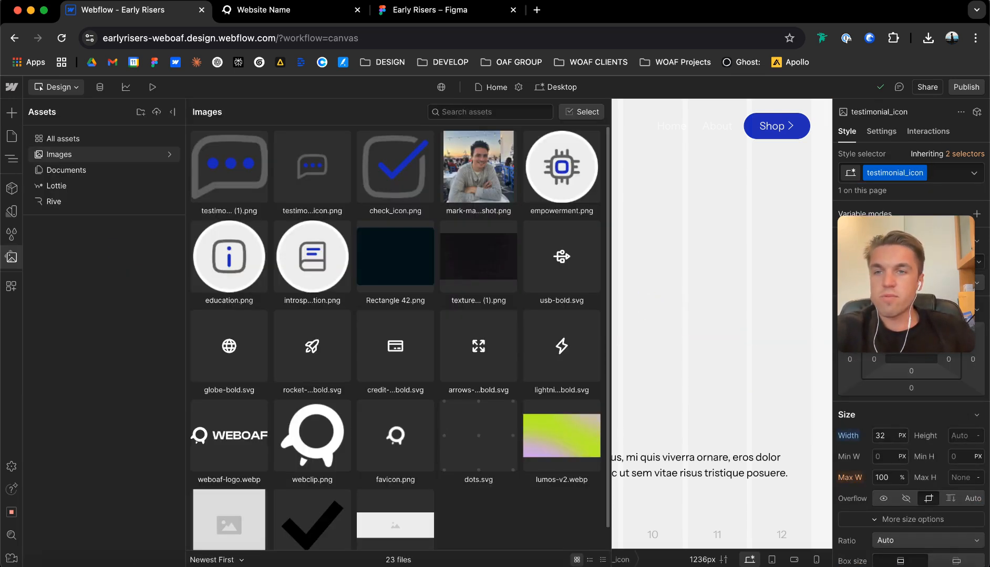
left_click(229, 167)
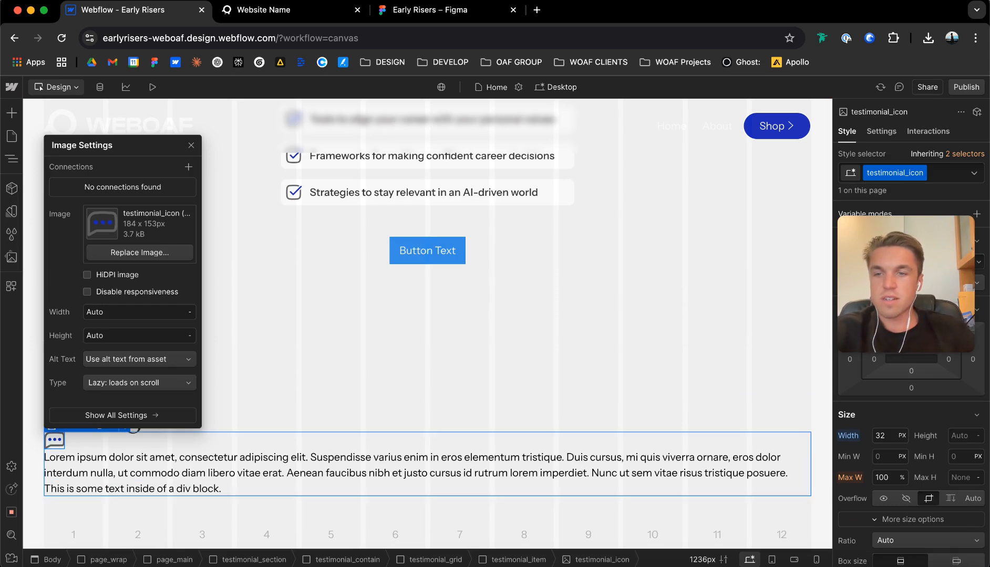
left_click(191, 146)
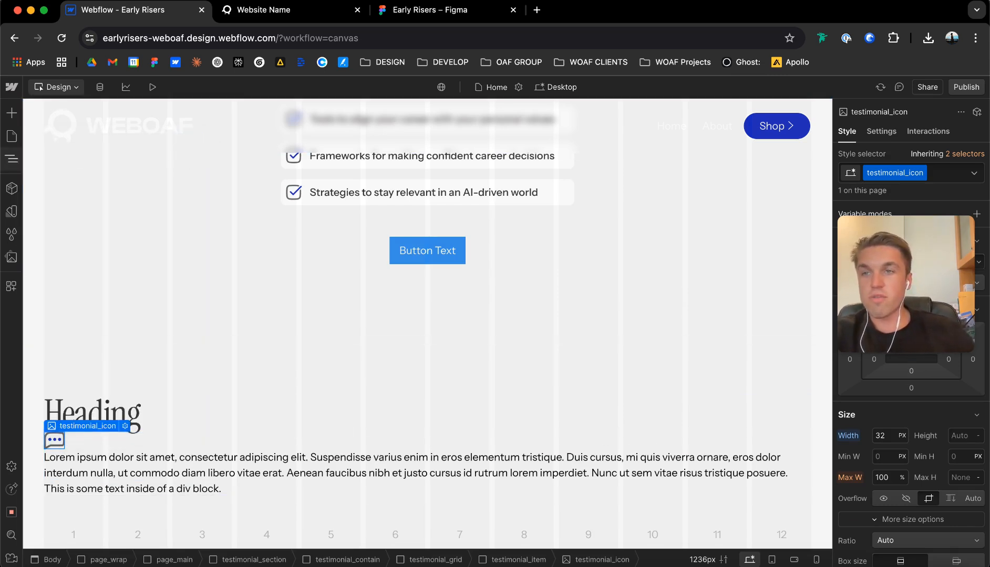
Delete the older testimonial_icon.png from the asset library, keeping testimonial_icon (1).png, and close the library.
left_click(12, 159)
left_click(11, 136)
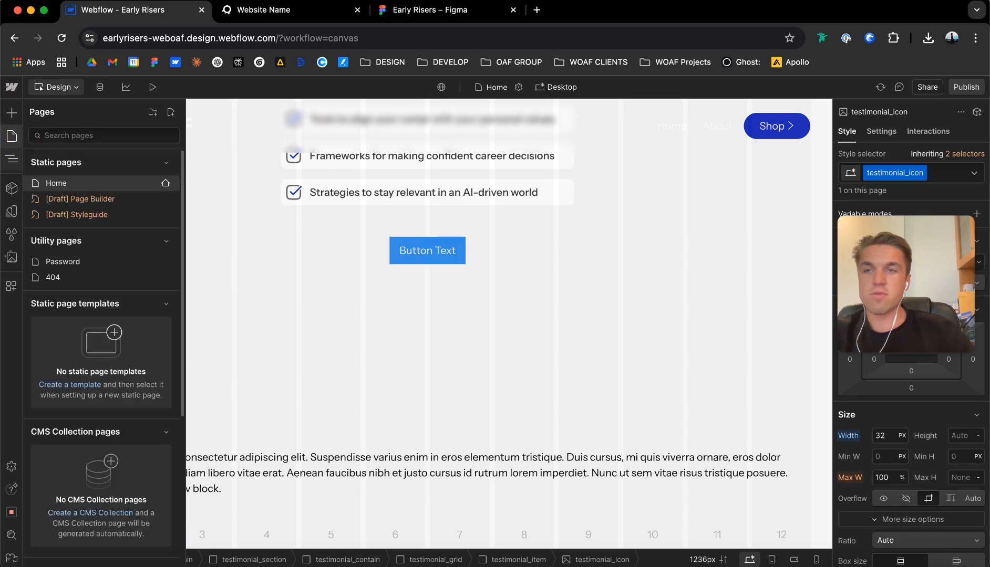
left_click(12, 257)
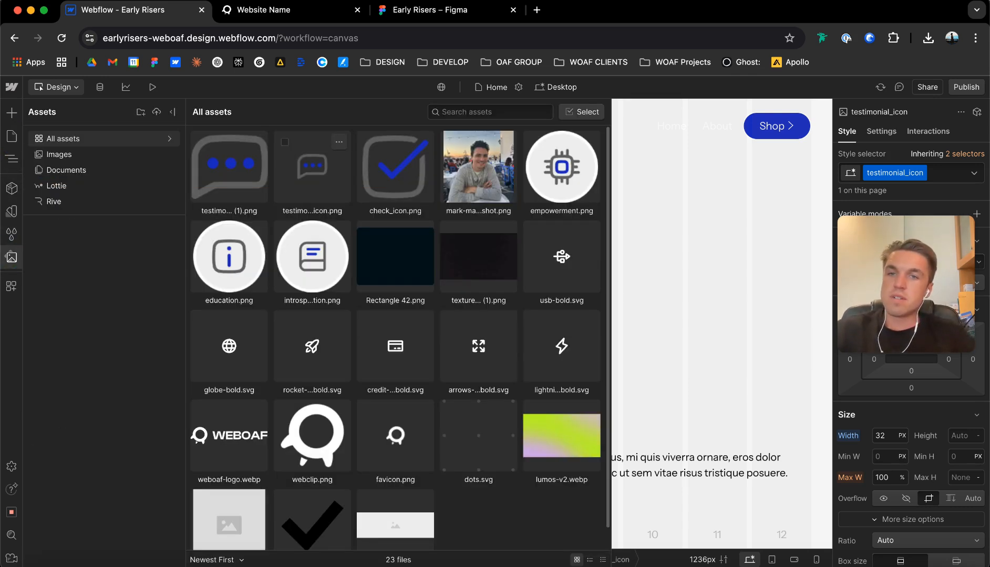
left_click(339, 142)
left_click(349, 242)
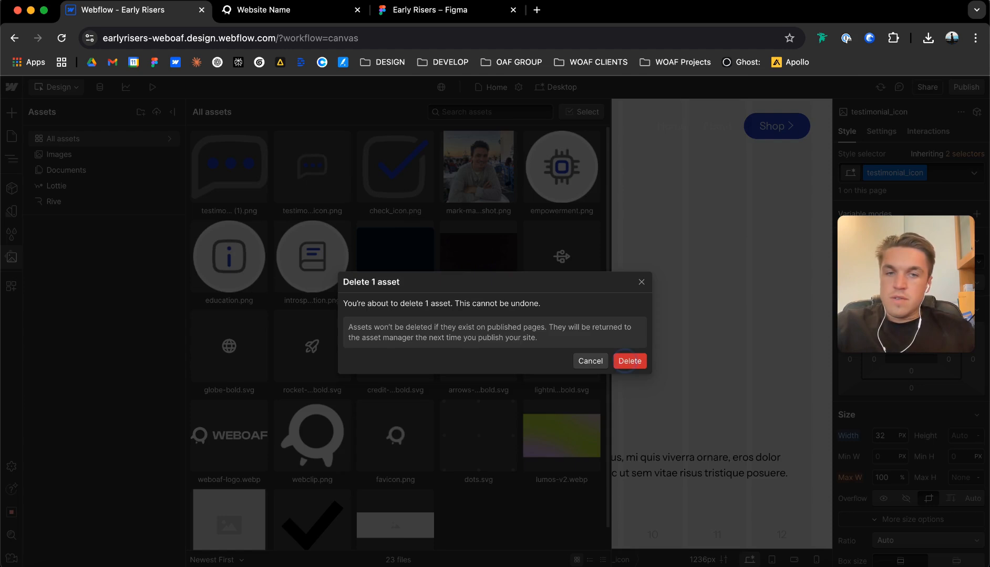
left_click(626, 361)
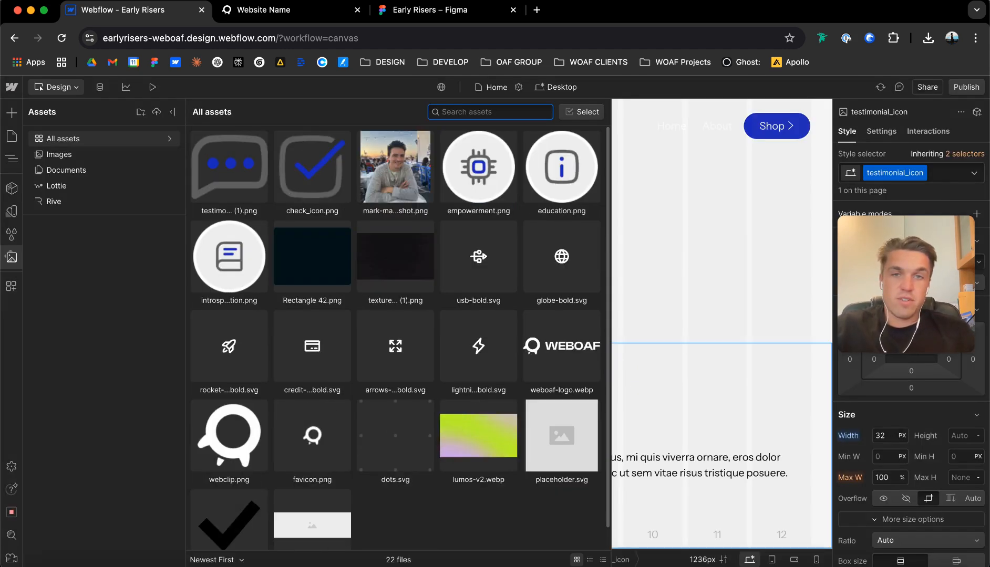
left_click(698, 369)
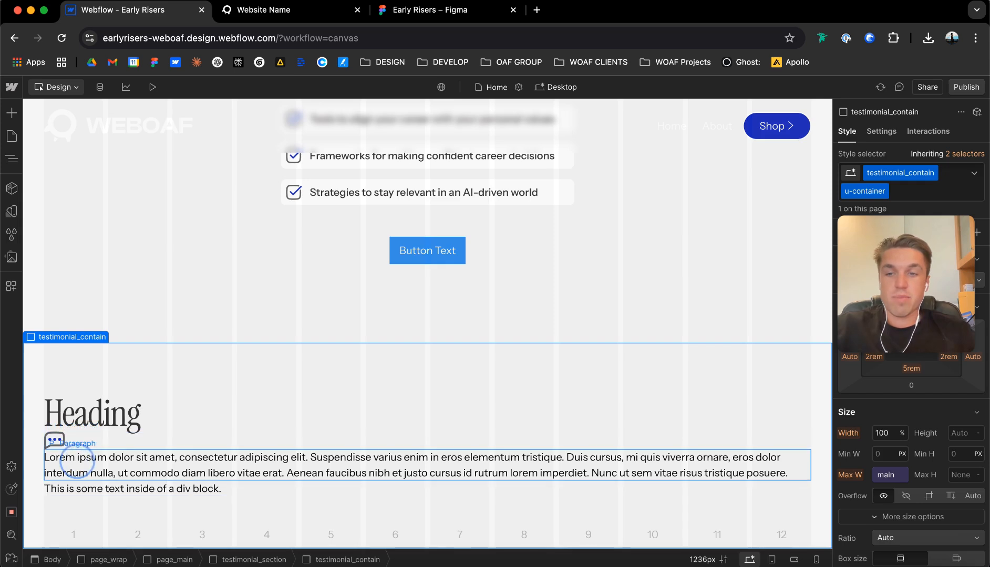
Replace the testimonial item's placeholder paragraph with the quote text copied from the first testimonial card in Figma.
left_click(79, 462)
left_click(430, 8)
double_click(321, 384)
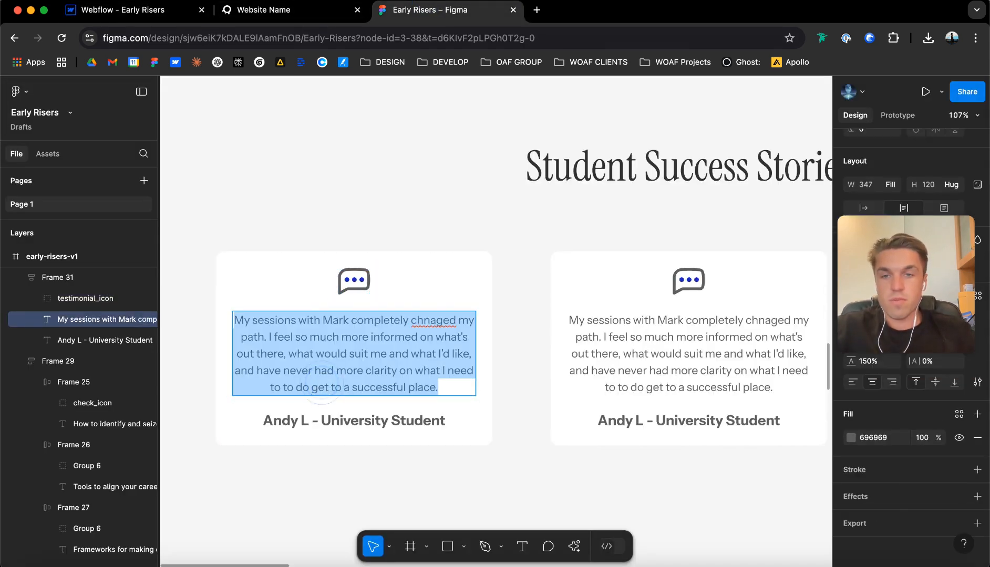
key("super+c")
left_click(121, 9)
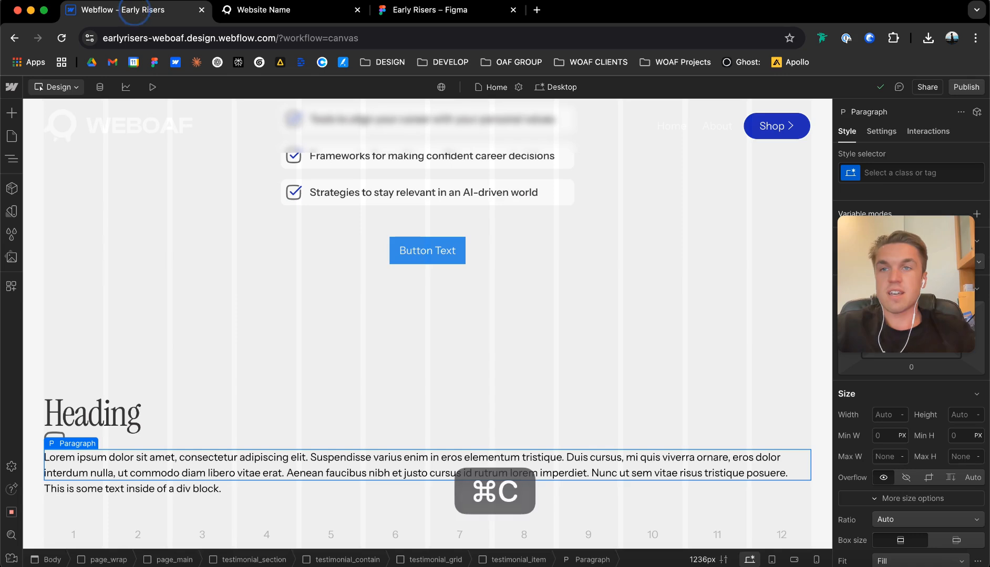
double_click(175, 457)
key("super+v")
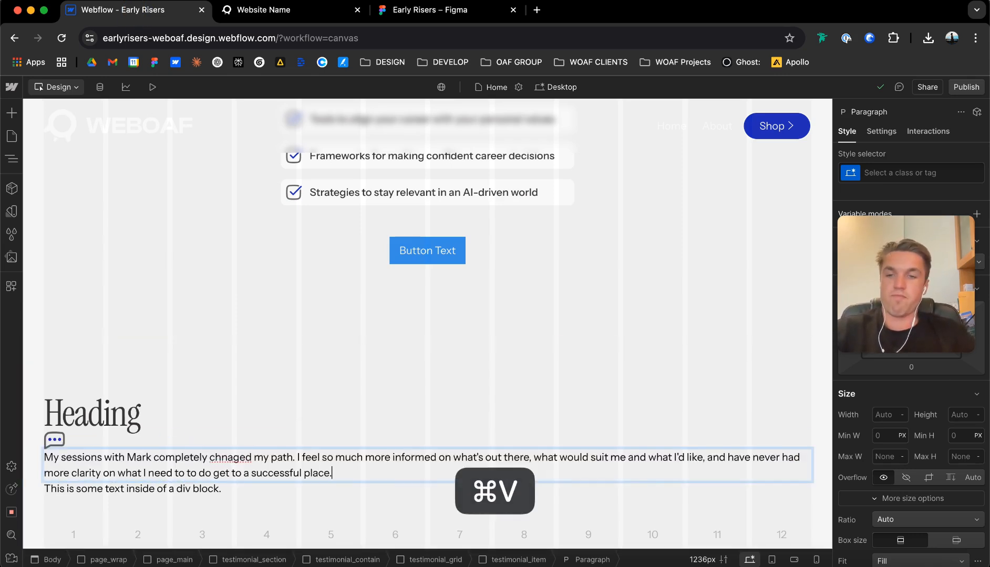
Replace the testimonial item's placeholder text block with the student name and title line copied from the first card in Figma.
left_click(430, 10)
left_click(310, 416)
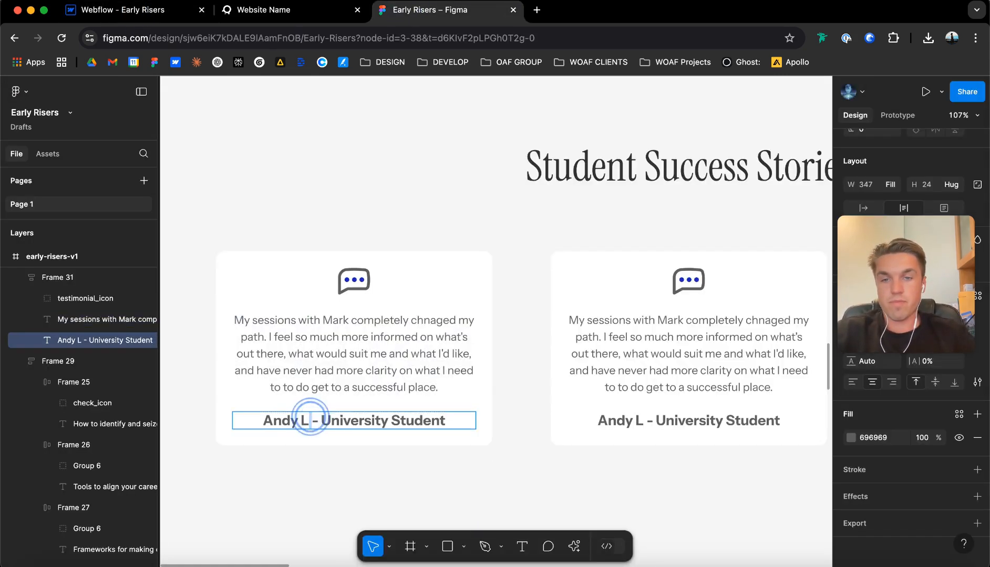
double_click(309, 415)
key("super+c")
left_click(120, 10)
double_click(192, 489)
key("super+v")
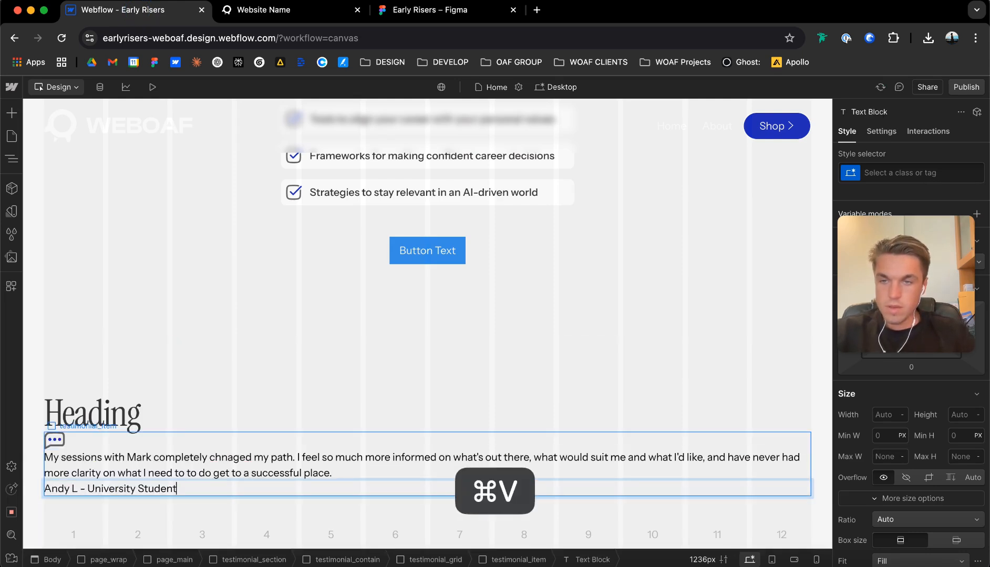
Set the background color of testimonial_item to the bg-0 theme variable.
left_click(180, 443)
scroll(972, 477, "down", 6)
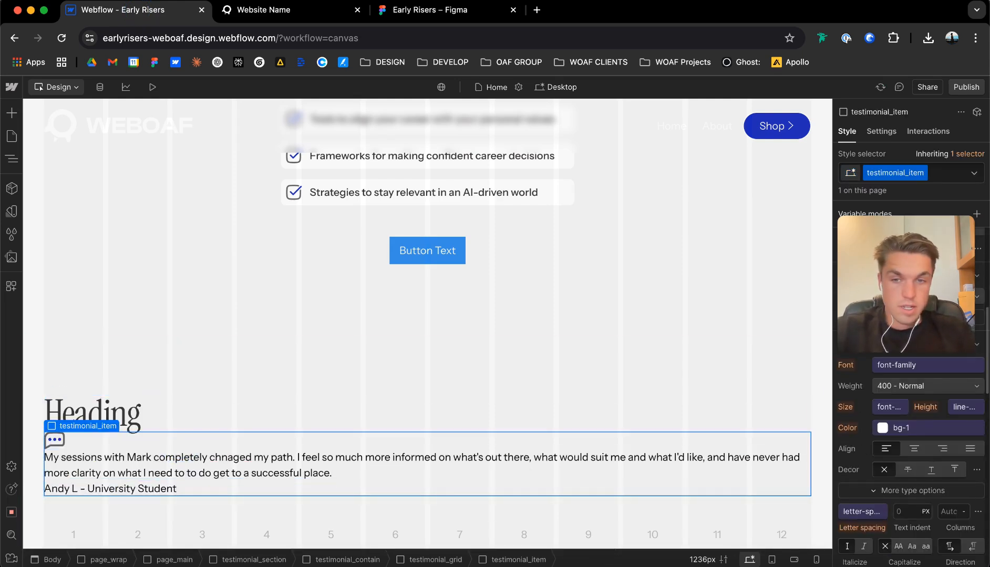
scroll(909, 462, "down", 5)
left_click(873, 471)
scroll(908, 420, "up", 1)
left_click(867, 358)
left_click_drag(674, 76, 495, 82)
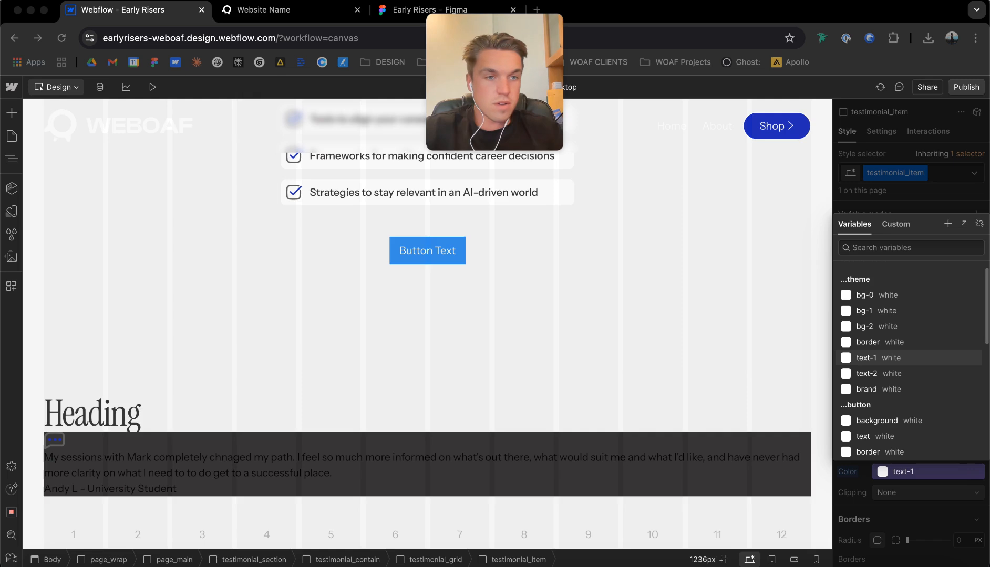
left_click(866, 295)
left_click(866, 295)
scroll(888, 315, "up", 9)
scroll(909, 315, "up", 3)
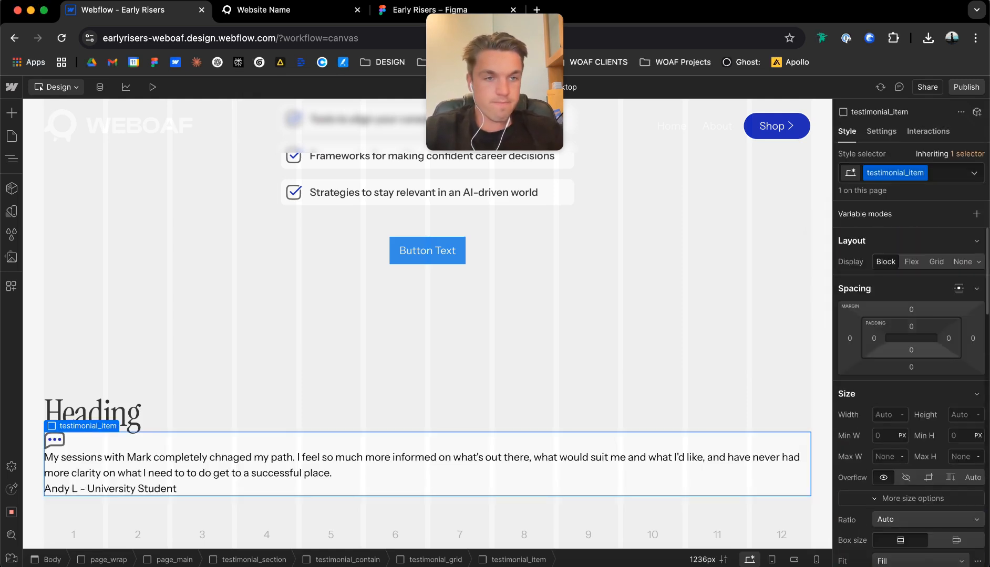
Set the padding of testimonial_item to 8 px on all four sides.
left_click(911, 326)
type("8px")
key("Return")
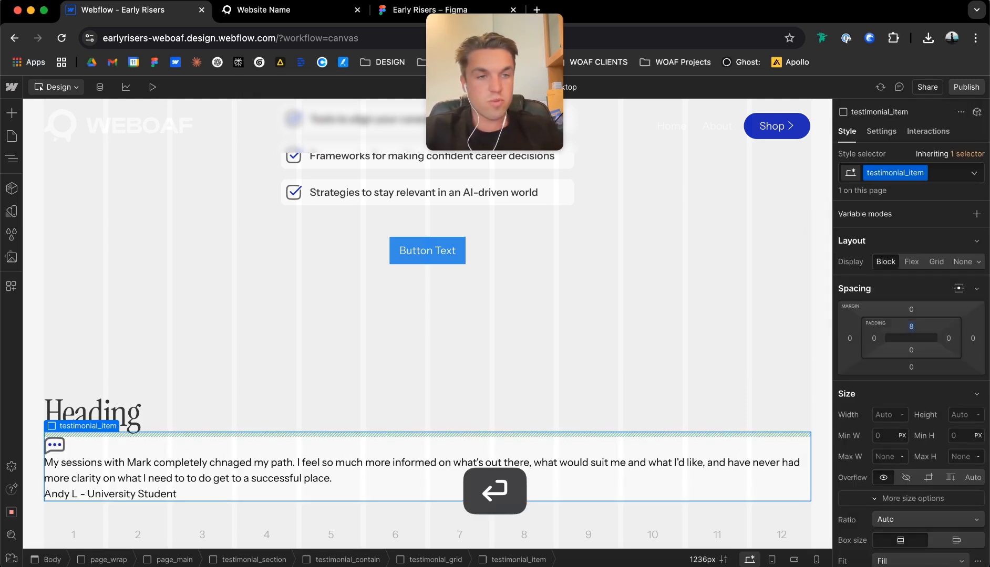
left_click(912, 350)
type("8px")
key("Return")
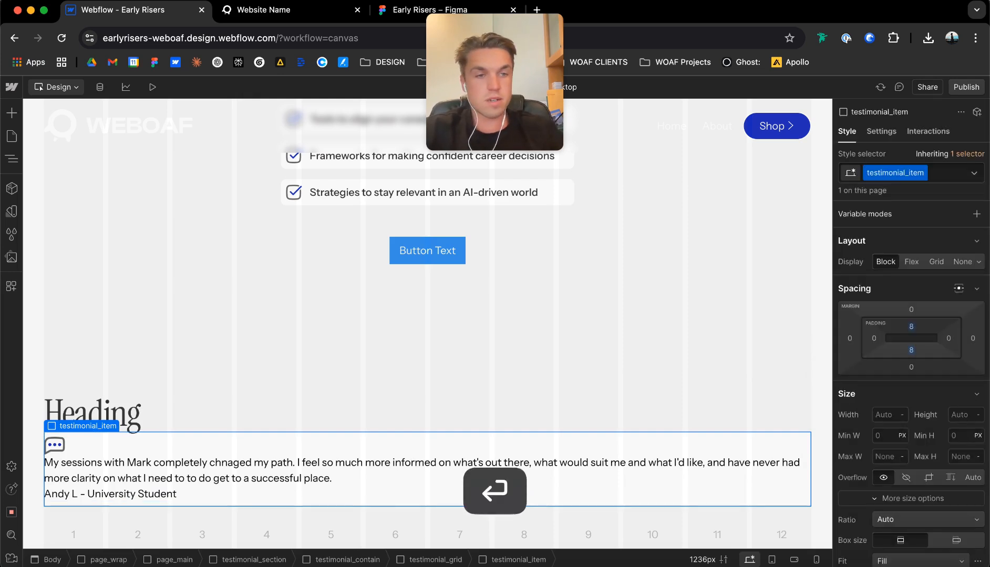
left_click(949, 339)
type("8px")
key("Return")
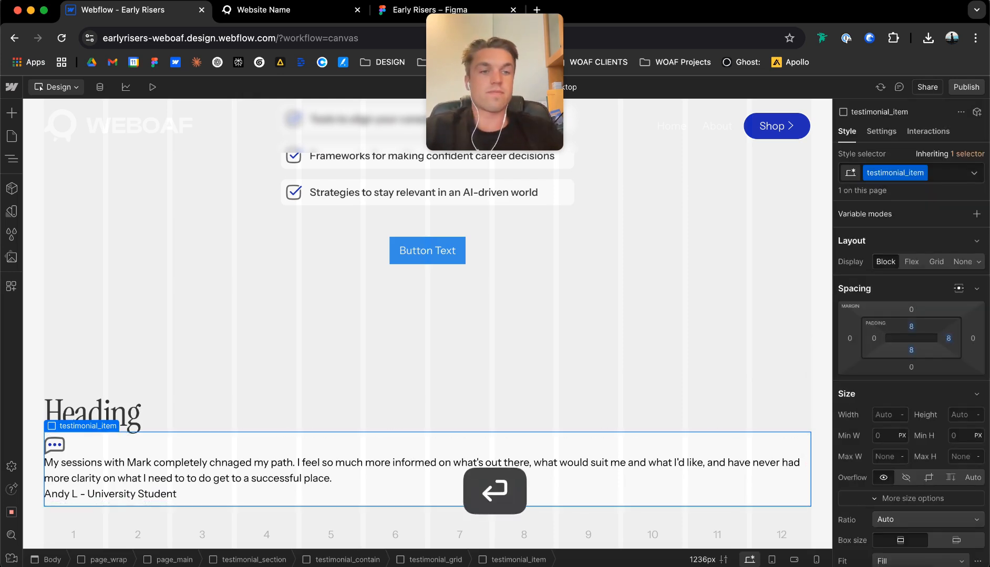
left_click(874, 338)
type("8px")
key("Return")
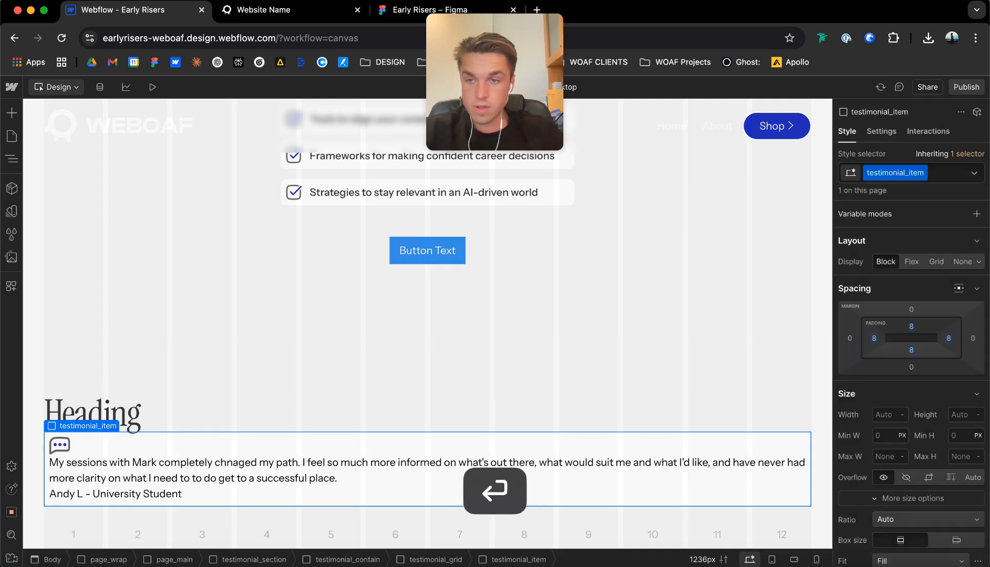
Change testimonial_grid to a grid layout with three columns.
left_click(84, 413)
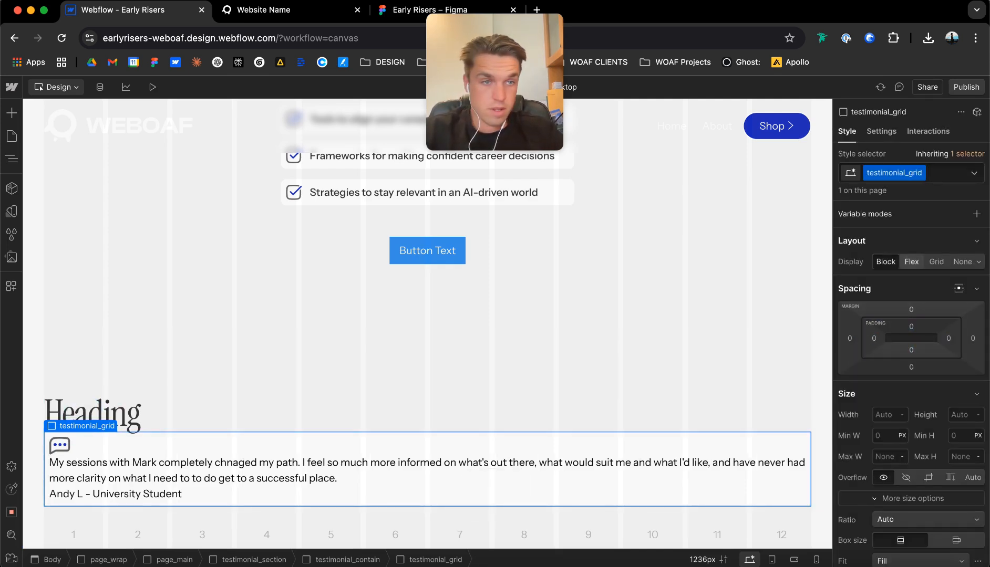
left_click(936, 261)
left_click(913, 279)
left_click(961, 287)
Duplicate the testimonial item twice to fill the grid's first row with three cards.
left_click(286, 434)
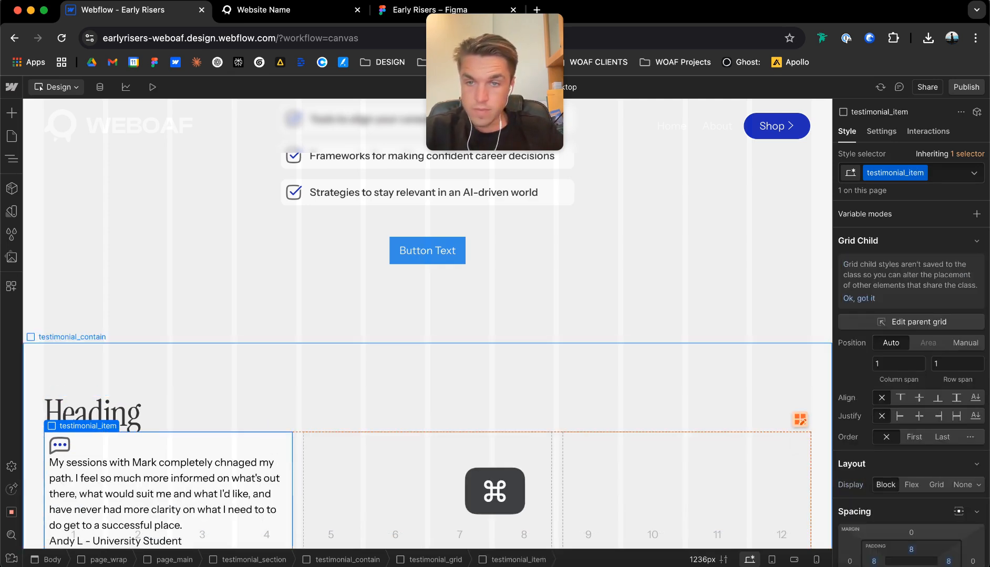
key("super+d")
key("super+d")
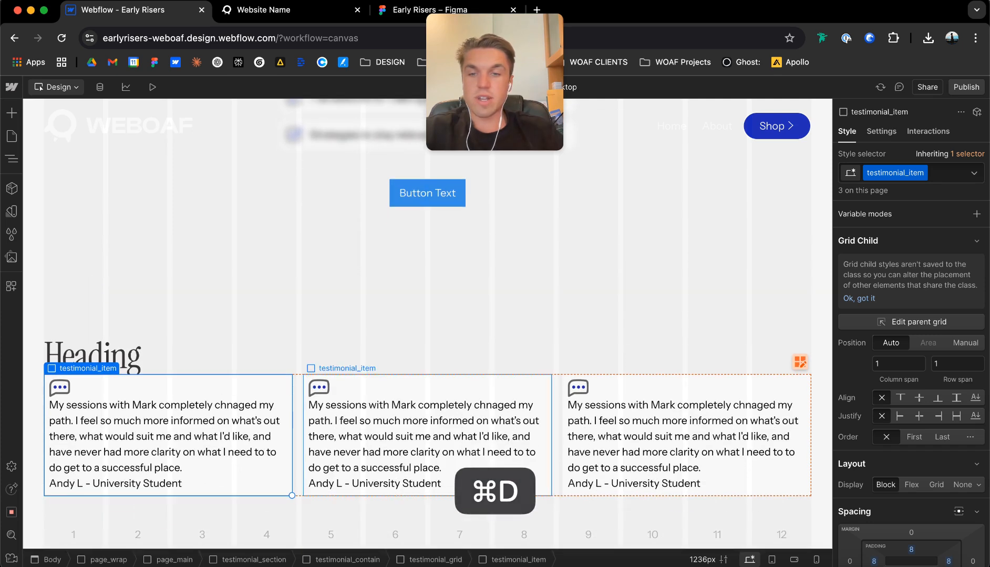
Try adding a second row of three more testimonial item copies, and undo those duplications.
key("super+d")
key("super+d")
key("super+d")
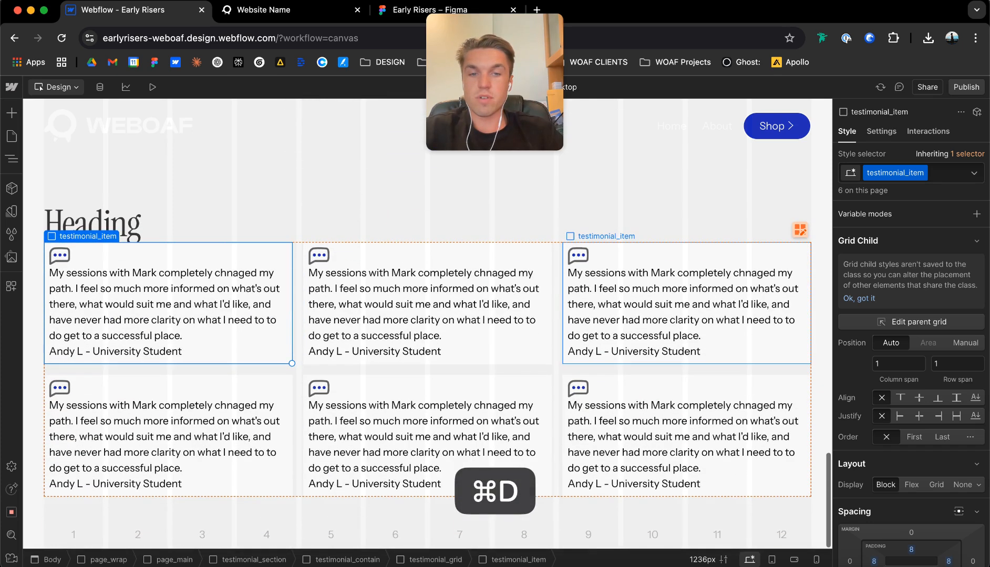
key("super+z")
key("super+z")
key("super+z")
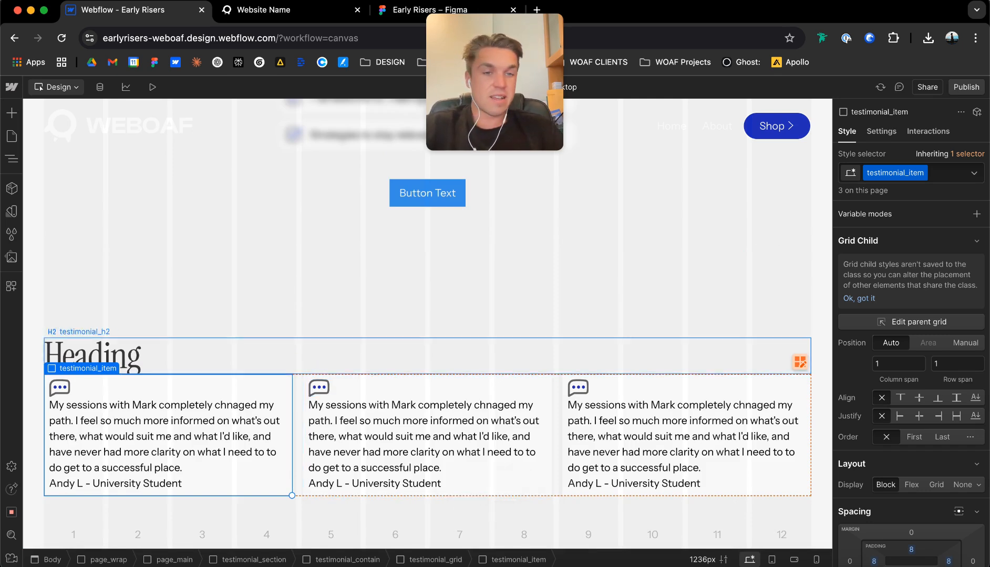
Make testimonial_item a vertical flex container with its contents centered on both axes.
left_click(612, 377)
scroll(907, 311, "down", 5)
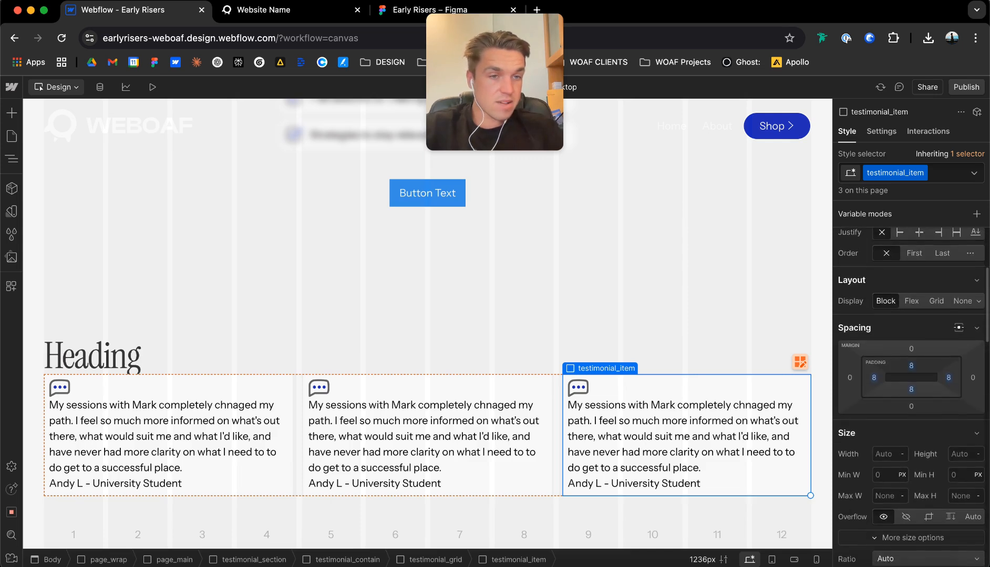
left_click(911, 301)
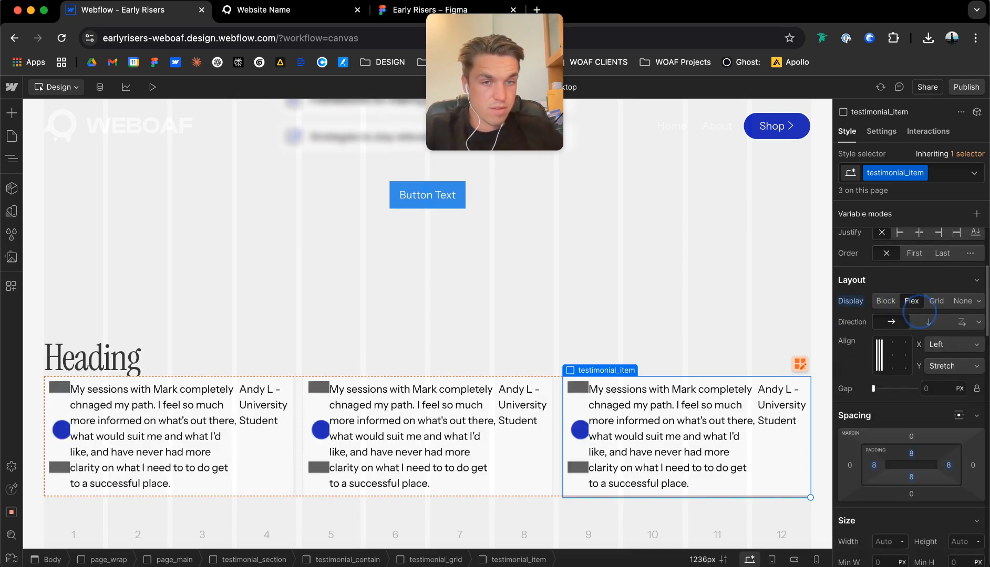
left_click(928, 322)
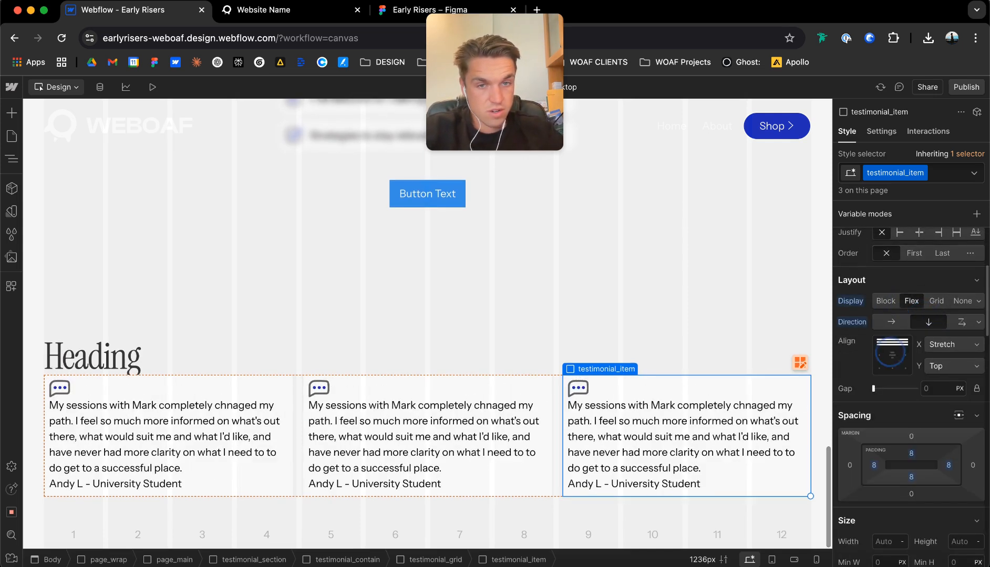
left_click(892, 355)
Set the padding of testimonial_item to 16 px on all four sides.
left_click(911, 453)
type("16")
key("Return")
left_click(910, 475)
type("16")
key("Return")
left_click(948, 466)
type("16")
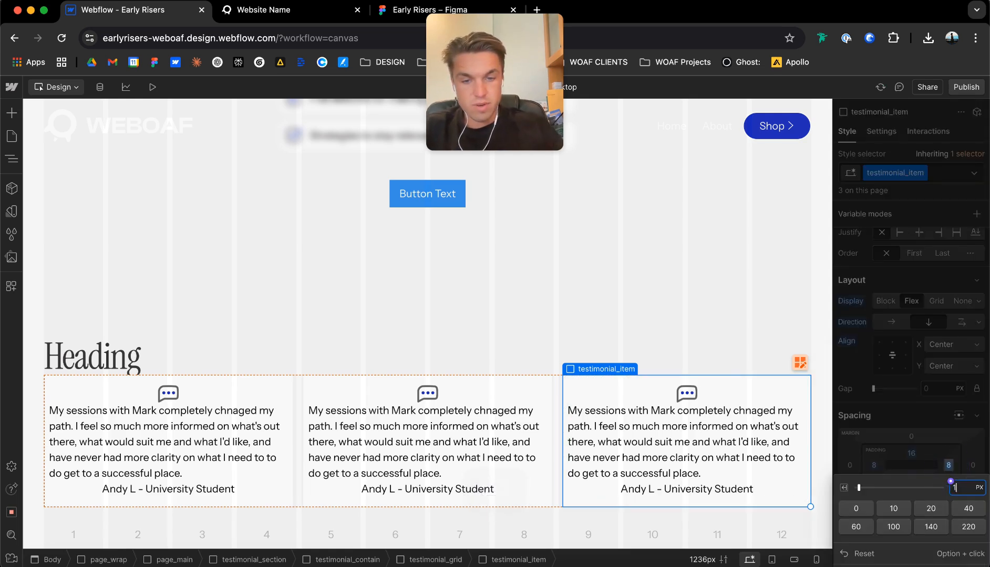
key("Return")
left_click(873, 465)
type("16")
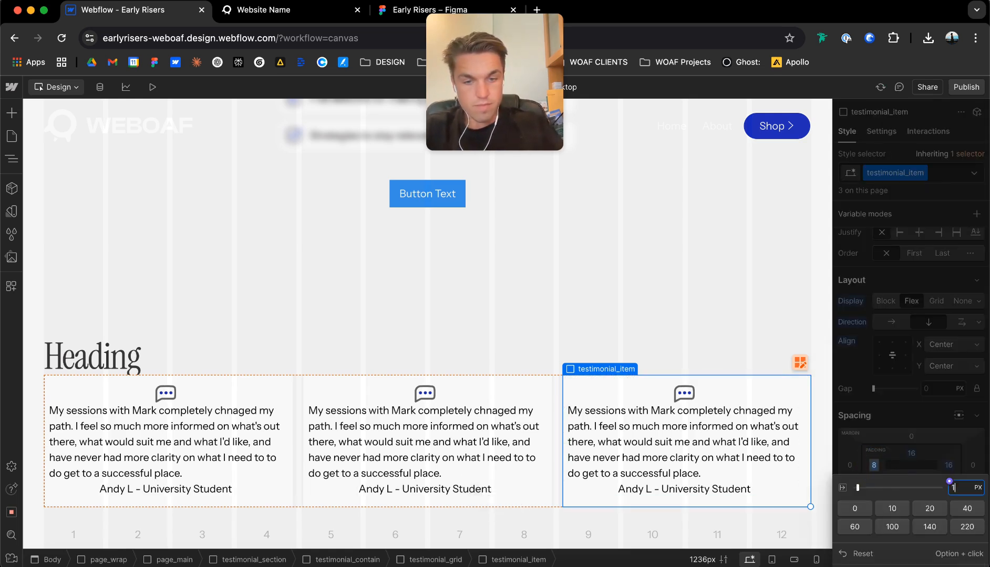
key("Return")
Give the third card's paragraph a new testi_para class and add the u-text-small combo class.
left_click(776, 414)
key("super+Return")
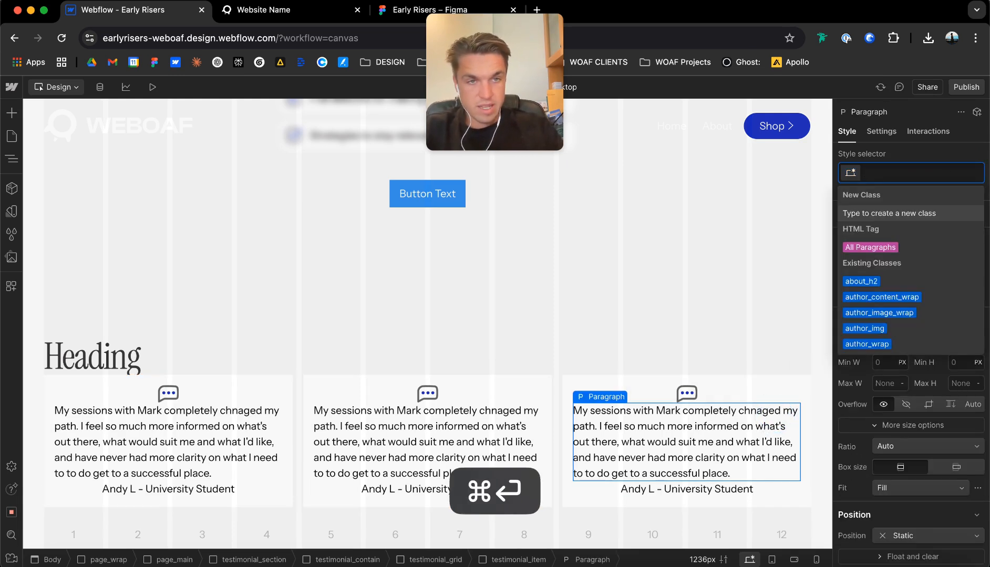
type("testi_para")
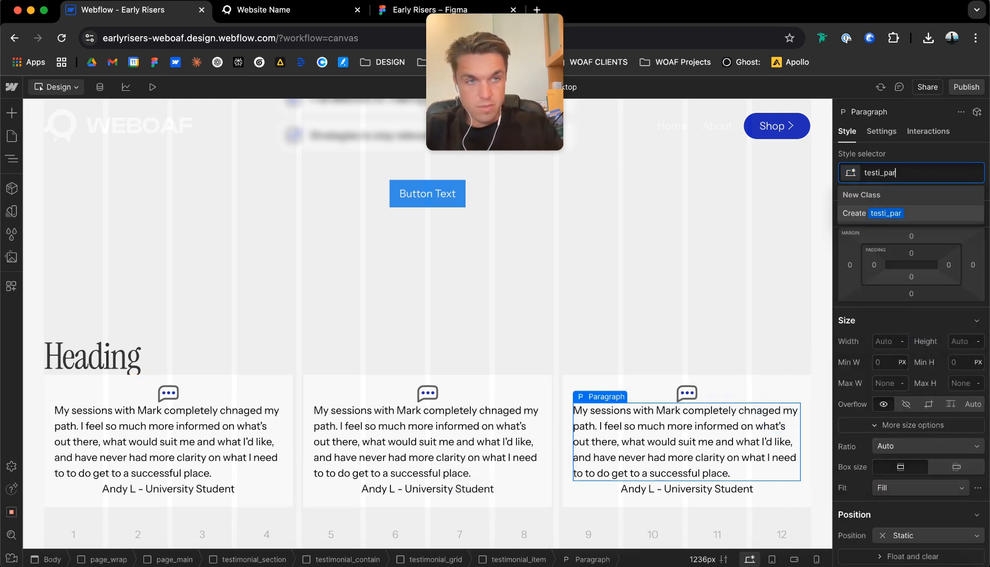
key("super+Return")
key("super+Return")
type("u-text-small")
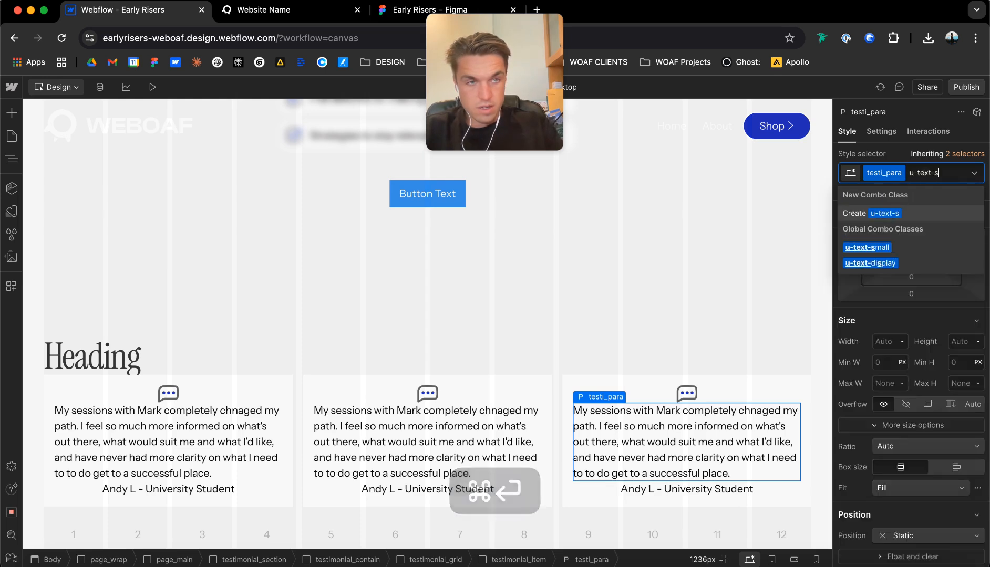
key("Return")
Center-align the testi_para text and add a custom text-wrap property with the value balance.
scroll(900, 428, "down", 2)
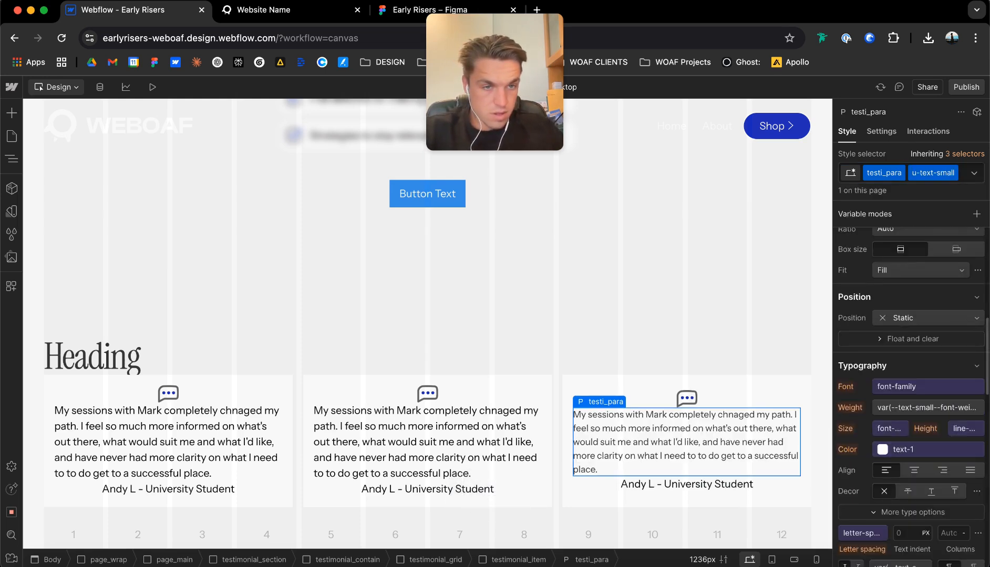
left_click(914, 471)
scroll(931, 491, "down", 5)
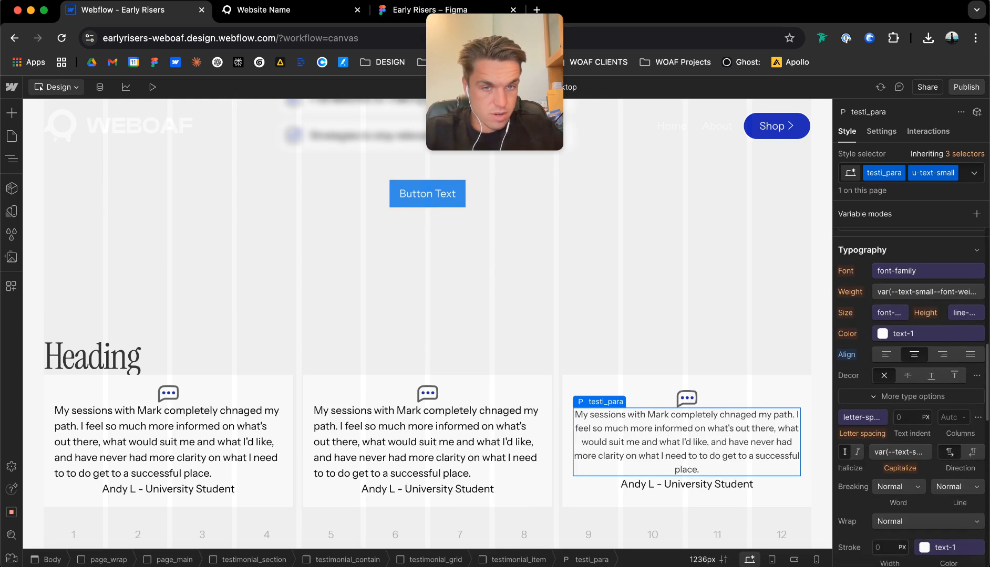
scroll(912, 394, "down", 15)
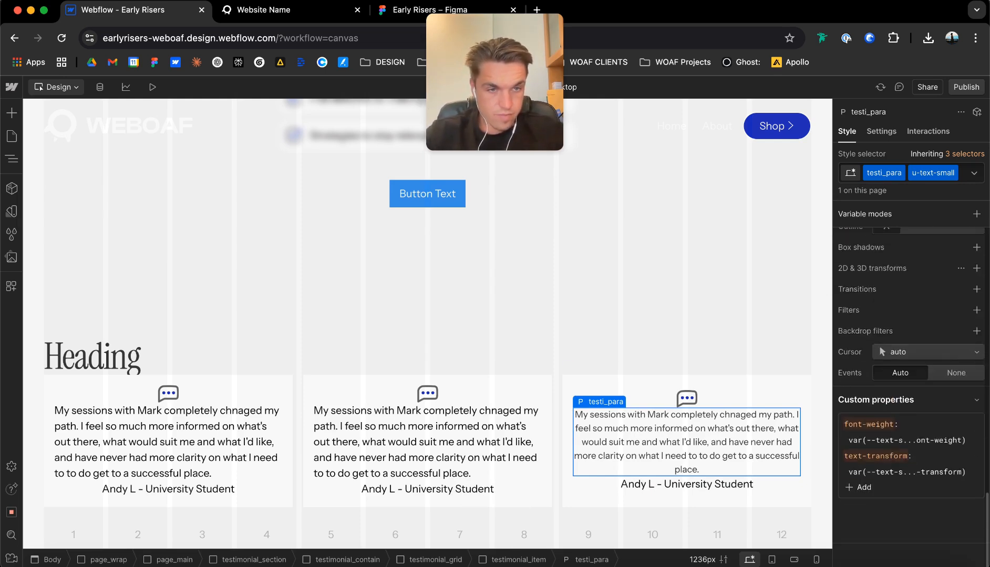
left_click(858, 487)
type("text-wrap")
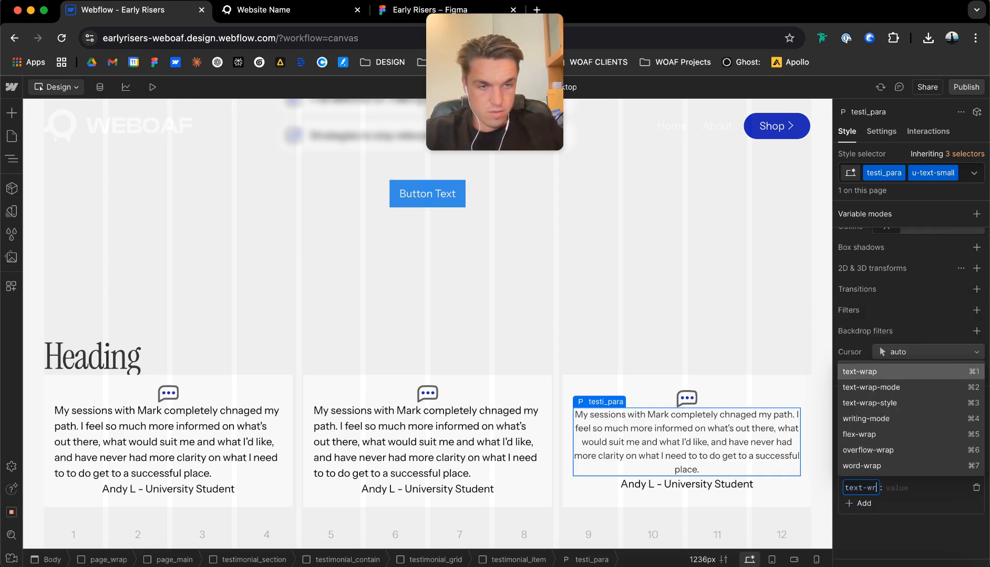
key("Tab")
type("balance")
key("Return")
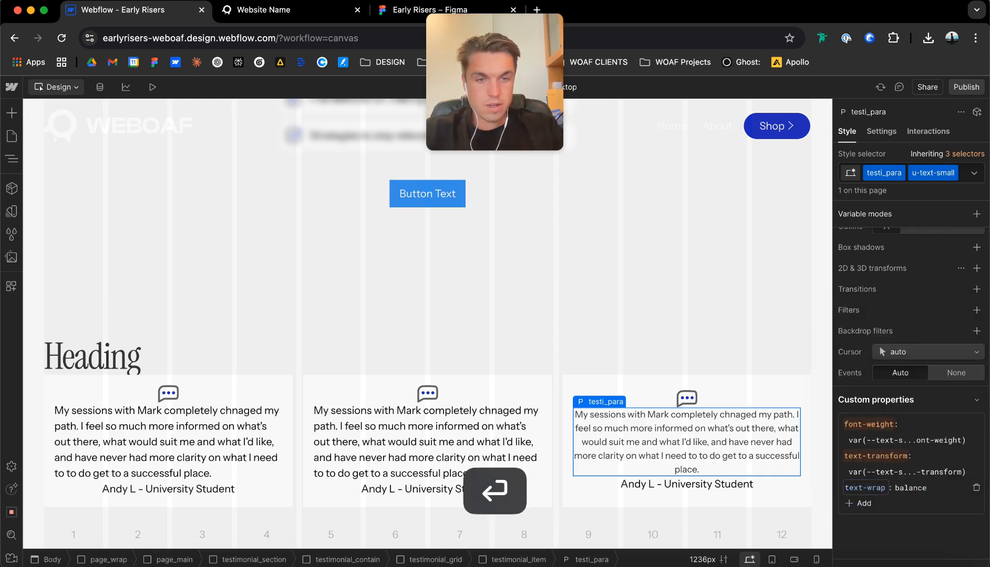
Give the name line in the third testimonial card a new class called testi_name.
left_click(709, 484)
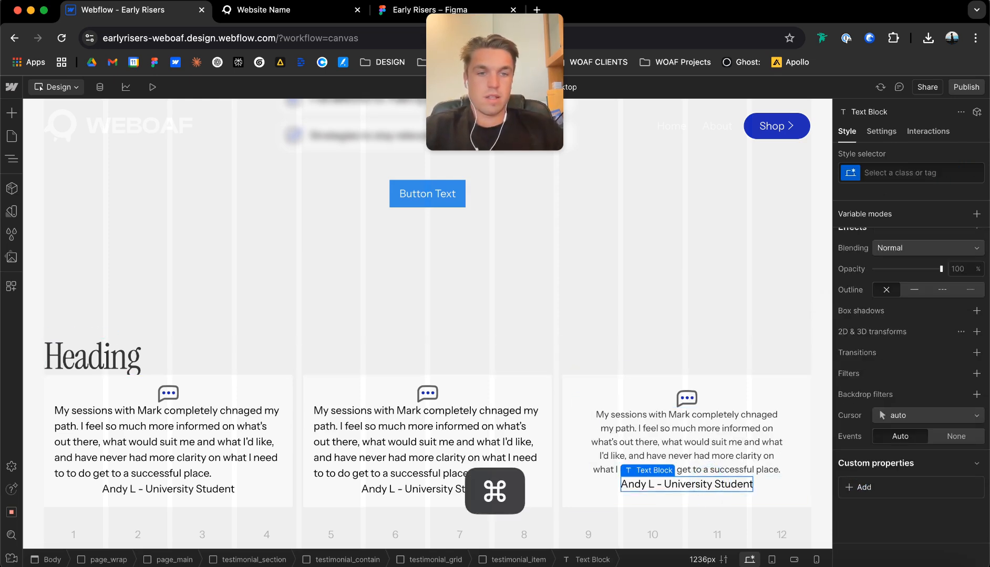
key("super+Return")
type("testi")
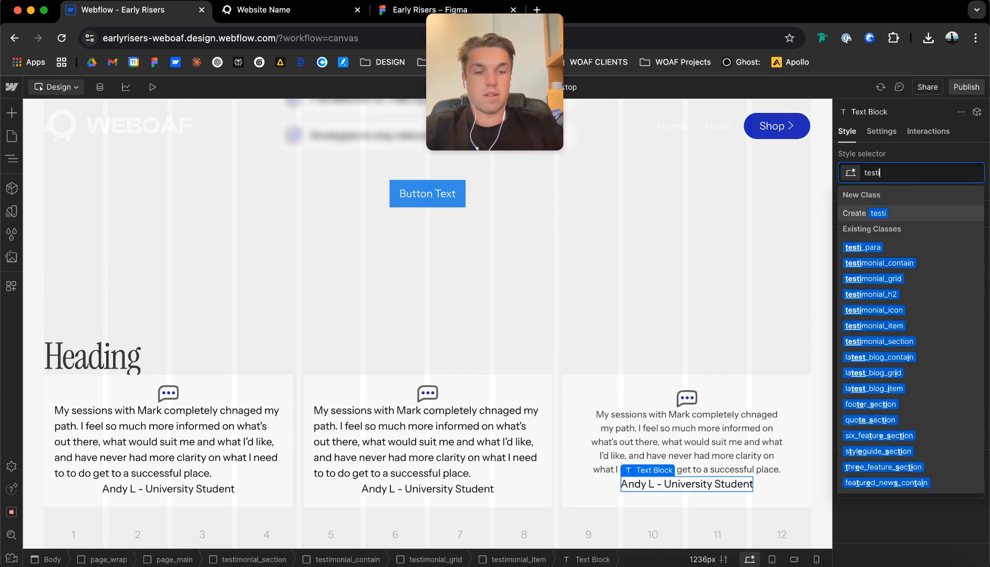
type("_name")
key("Return")
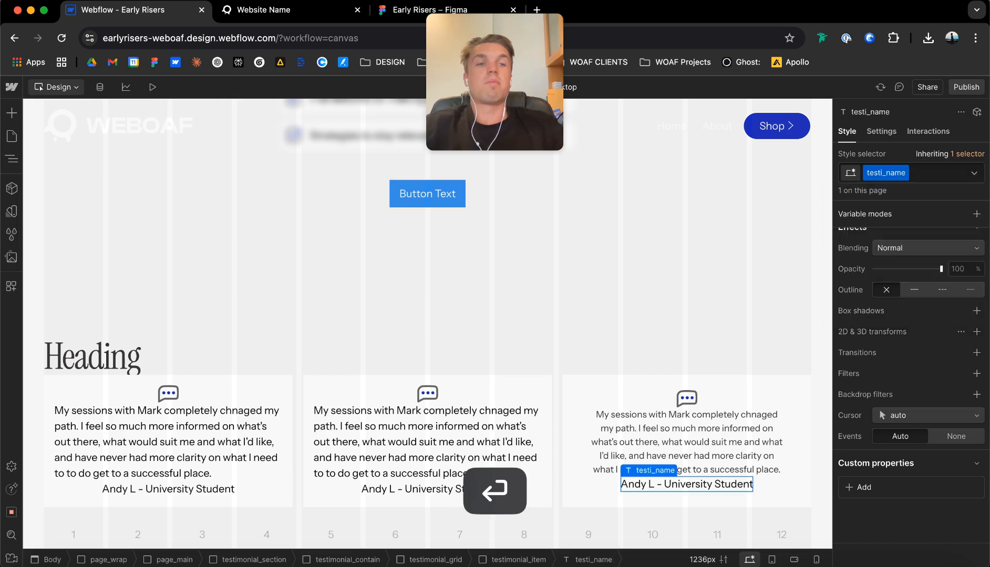
key("super+Return")
type("u-text-main")
key("Return")
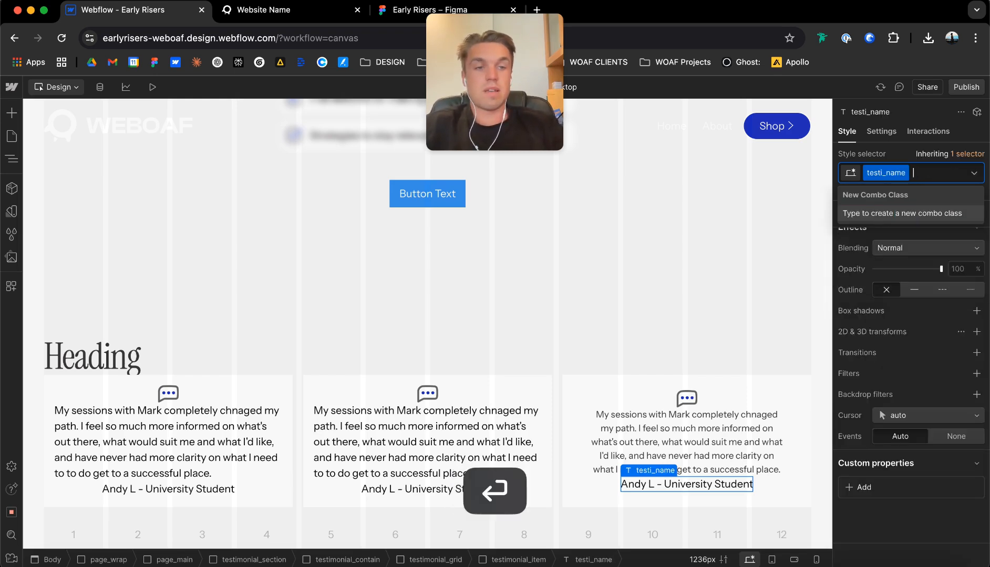
key("super+Return")
key("BackSpace")
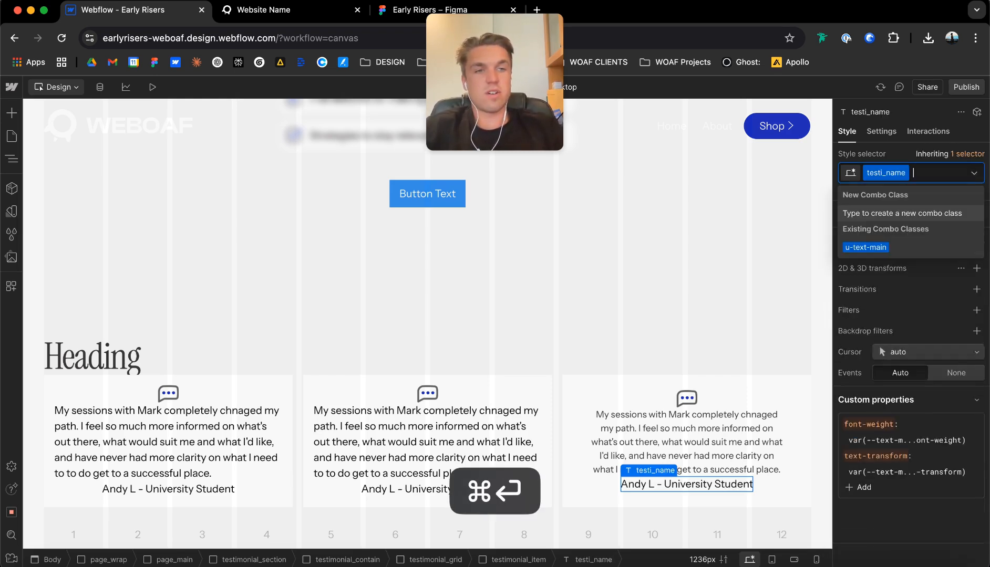
Add the u-text-small combo class to the third card's testi_name text.
type("u-text-small")
key("Return")
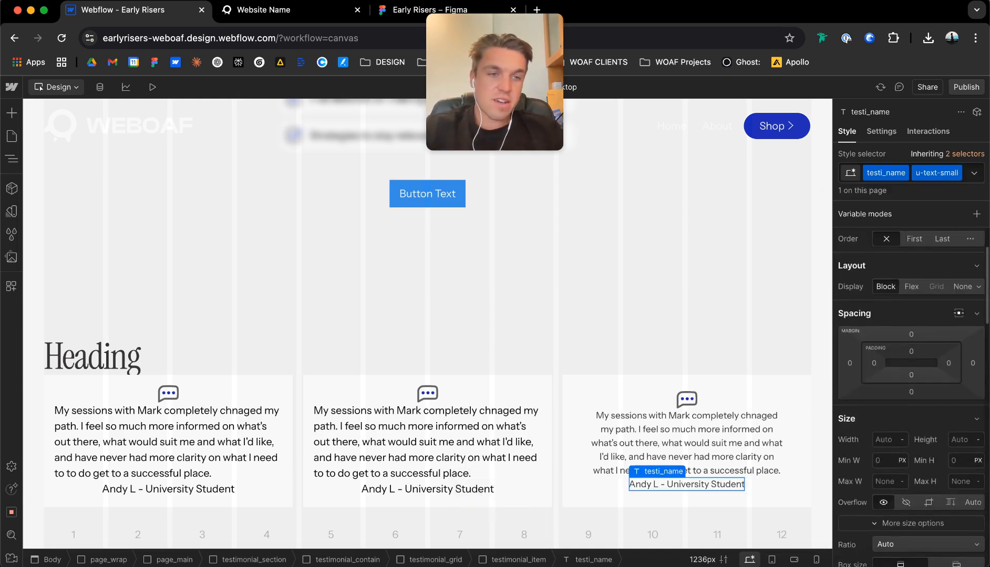
Unlink the font weight variable on the testi_name text and set its weight to 600 - Semi Bold.
scroll(911, 394, "down", 4)
scroll(912, 397, "up", 1)
scroll(911, 396, "down", 2)
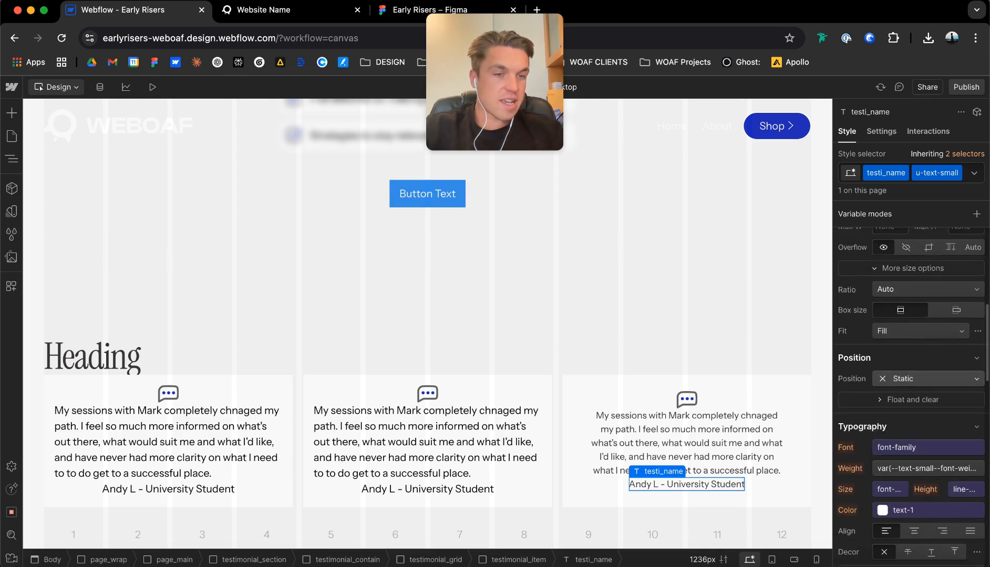
left_click(893, 467)
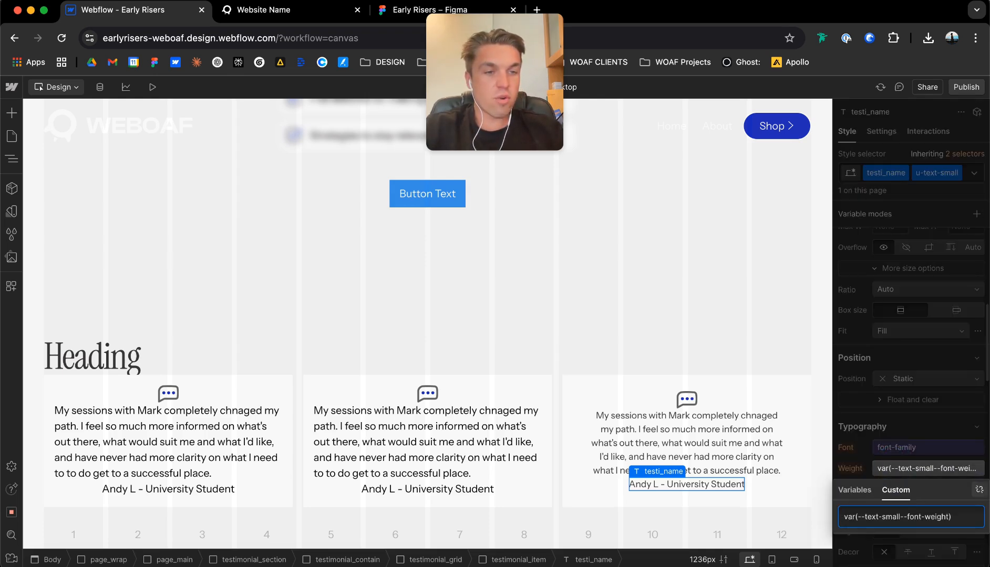
left_click(979, 489)
left_click(928, 468)
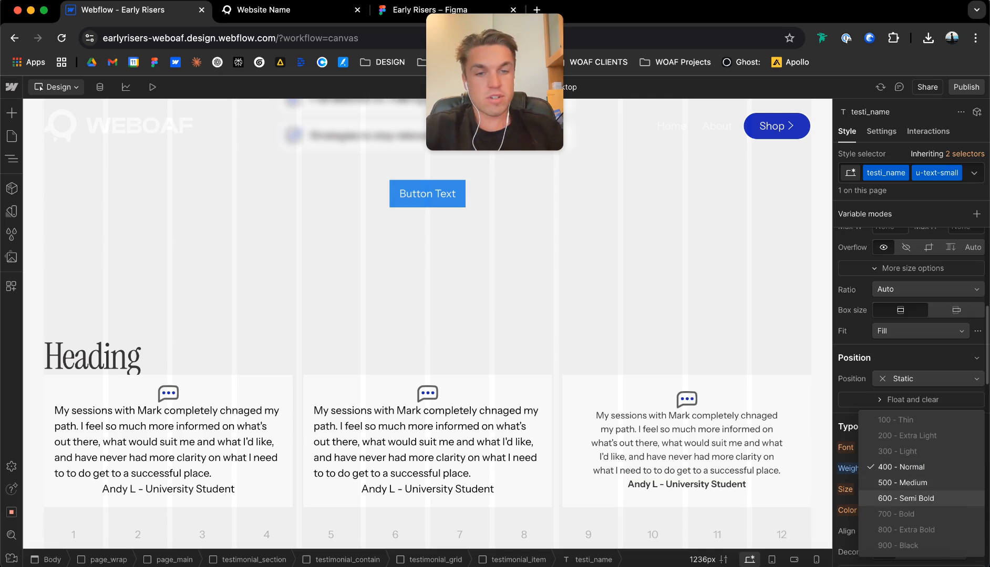
left_click(905, 498)
Set the gap between the elements inside testimonial_item to 16 px.
left_click(727, 402)
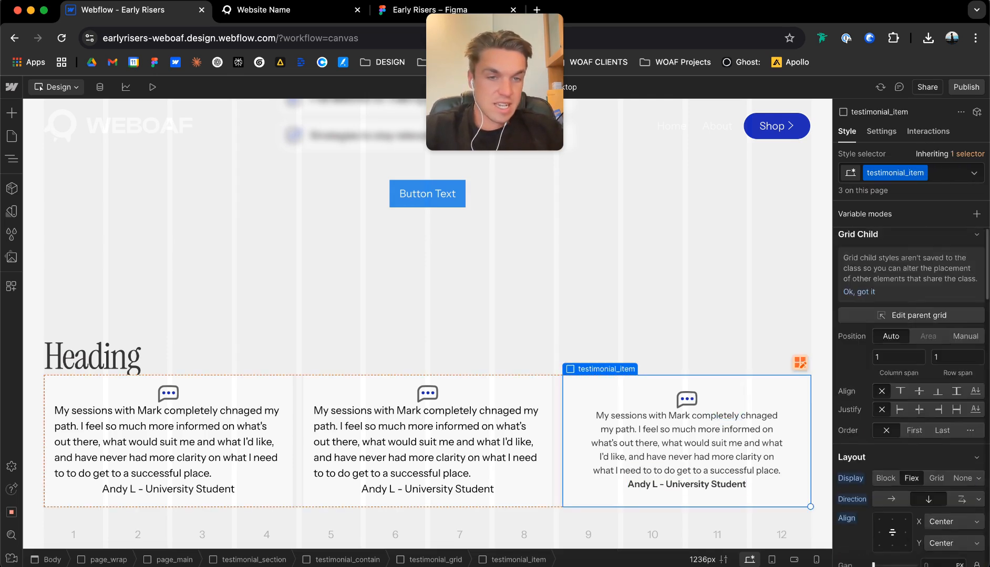
type("16")
key("Return")
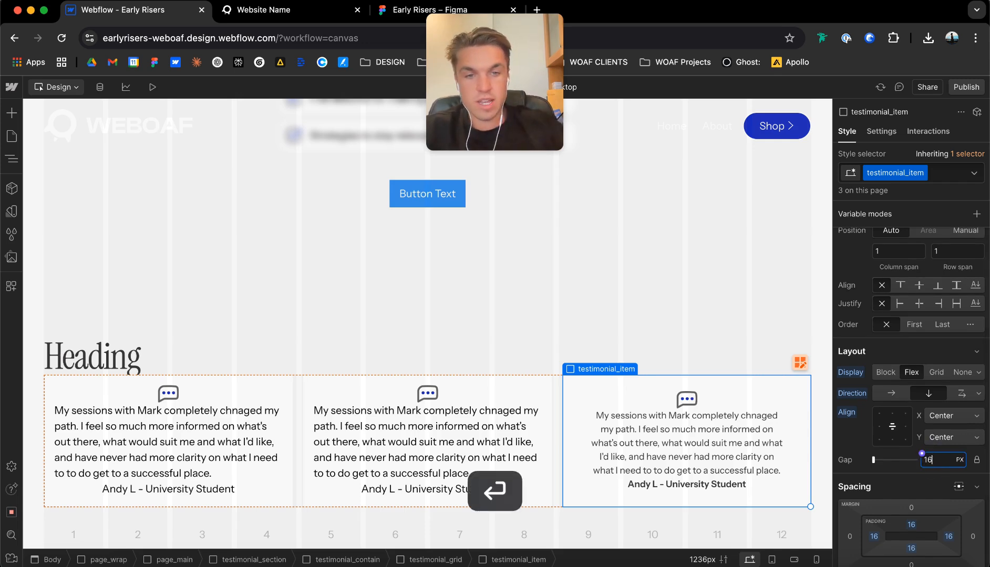
Set the gap of testimonial_grid to 32 px.
scroll(421, 341, "down", 1)
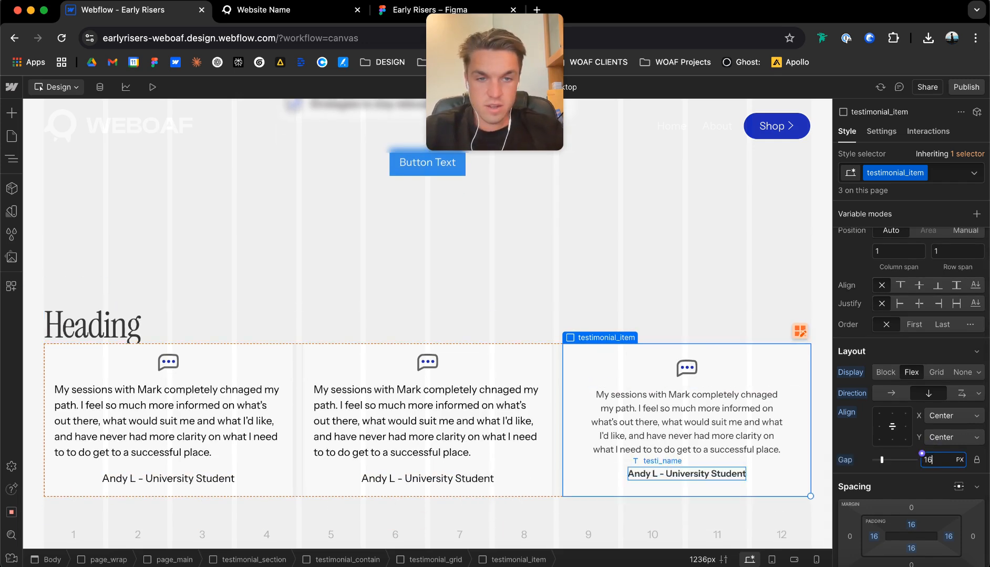
left_click(555, 352)
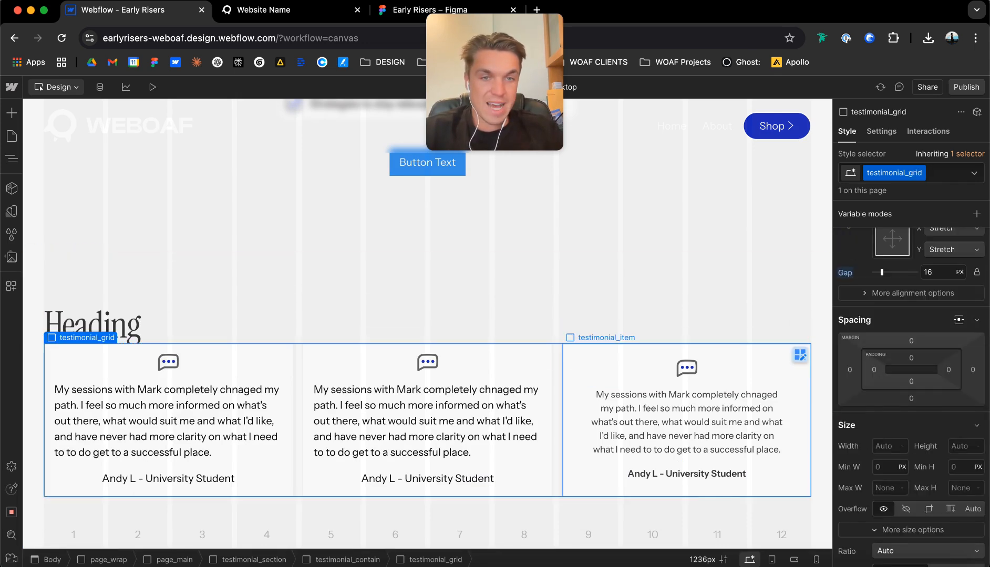
scroll(911, 368, "up", 3)
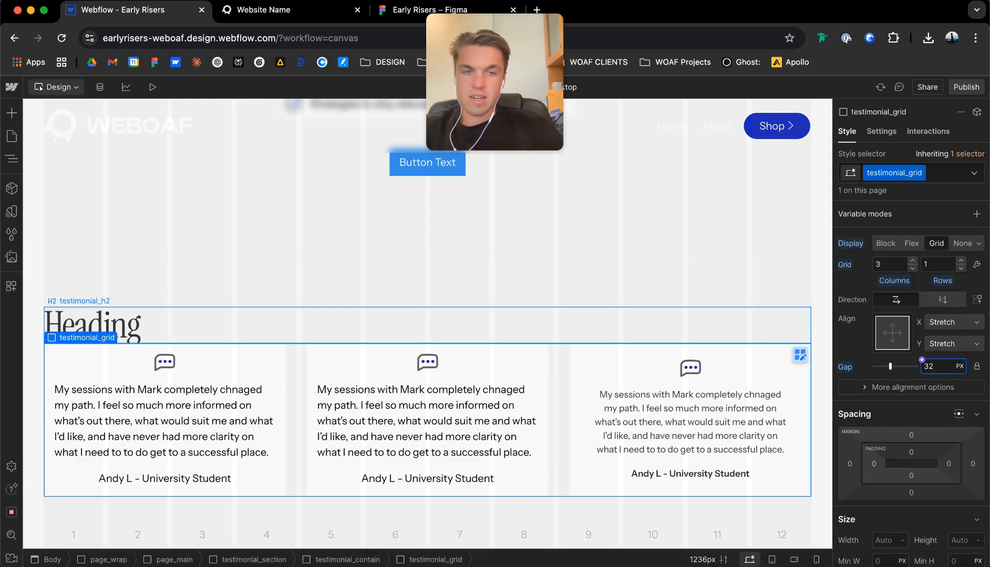
Make testimonial_contain a vertical flex container with its contents centered horizontally at the top and a 64 px gap.
left_click(173, 314)
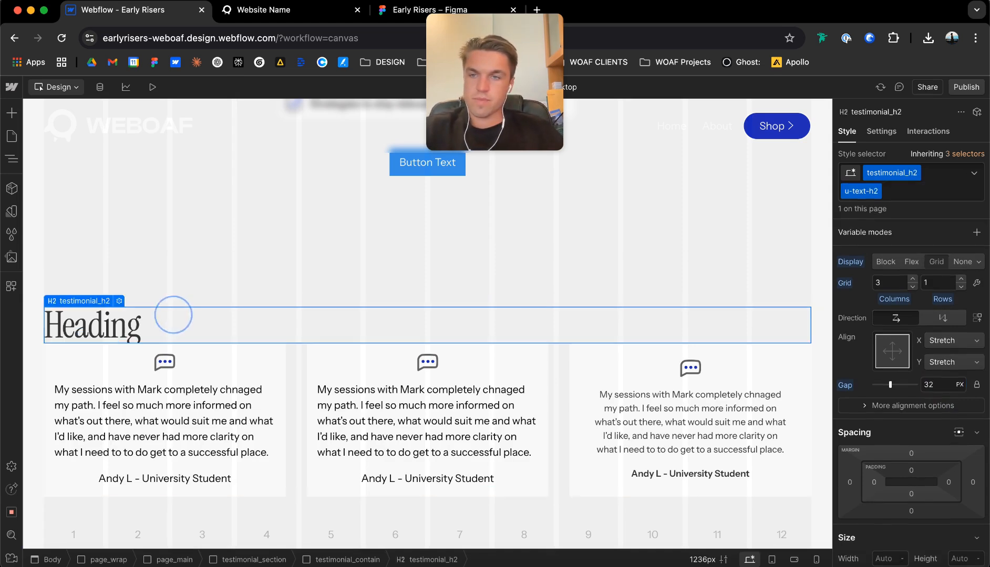
left_click(89, 301)
left_click(87, 288)
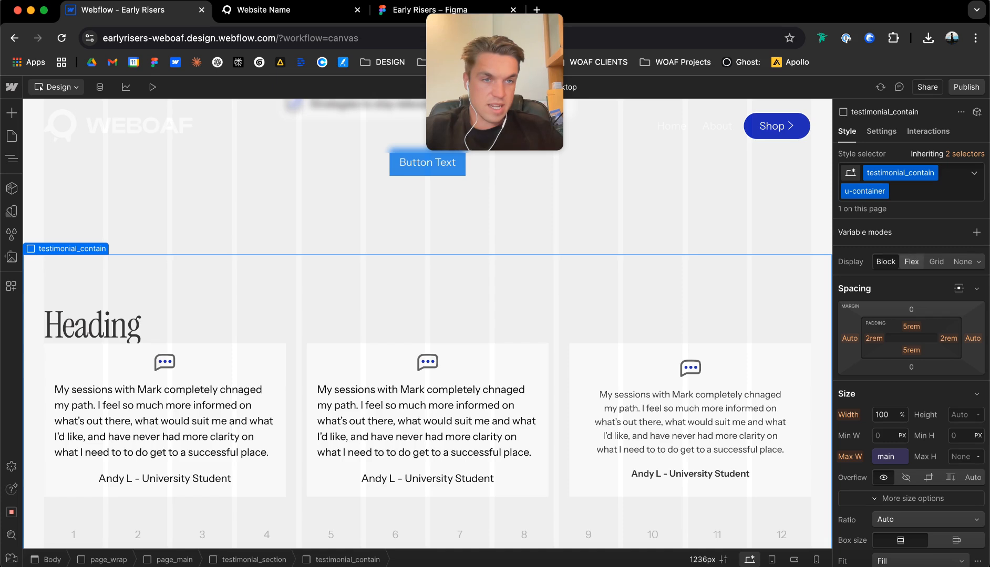
left_click(911, 261)
left_click(928, 282)
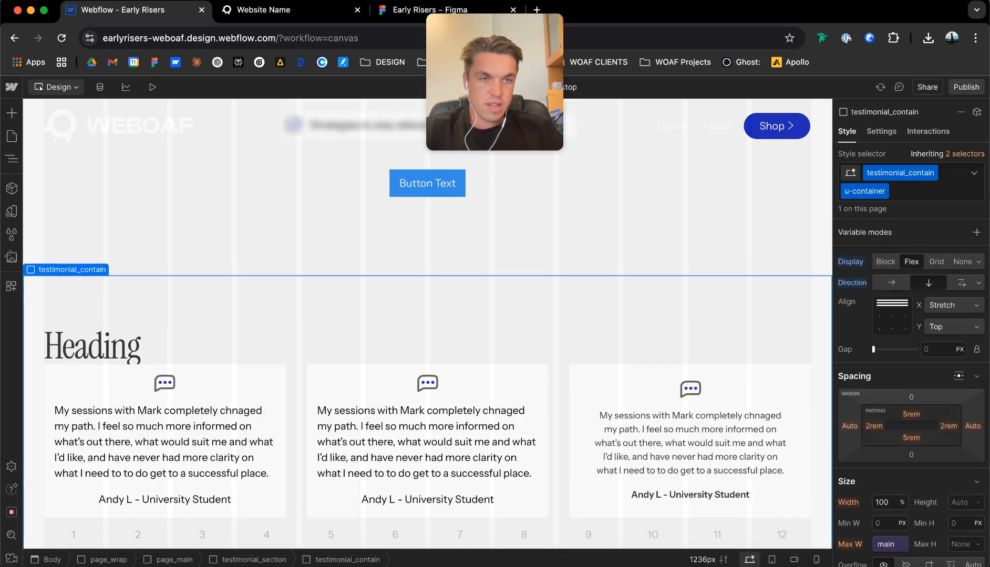
left_click(892, 303)
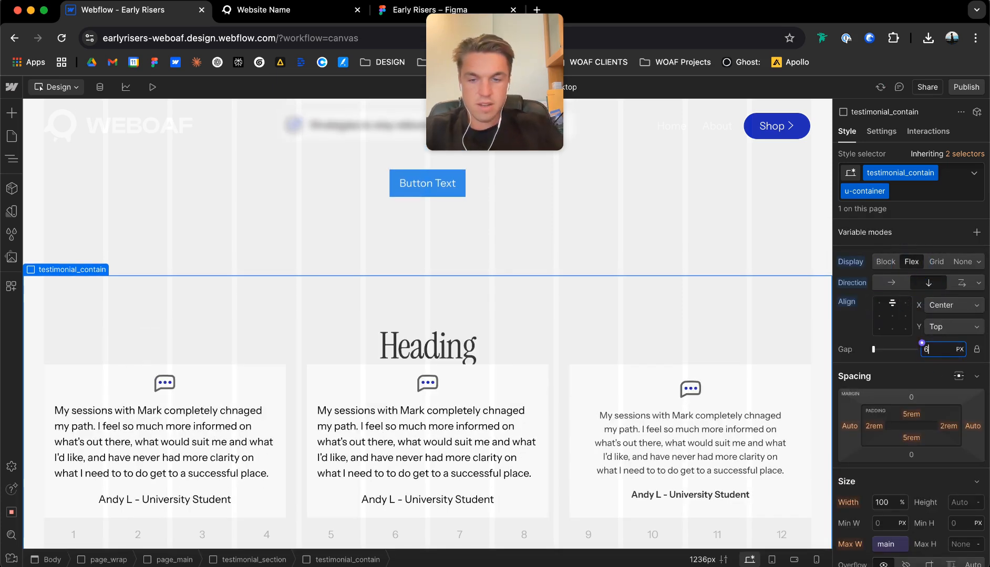
key("Return")
scroll(428, 368, "down", 2)
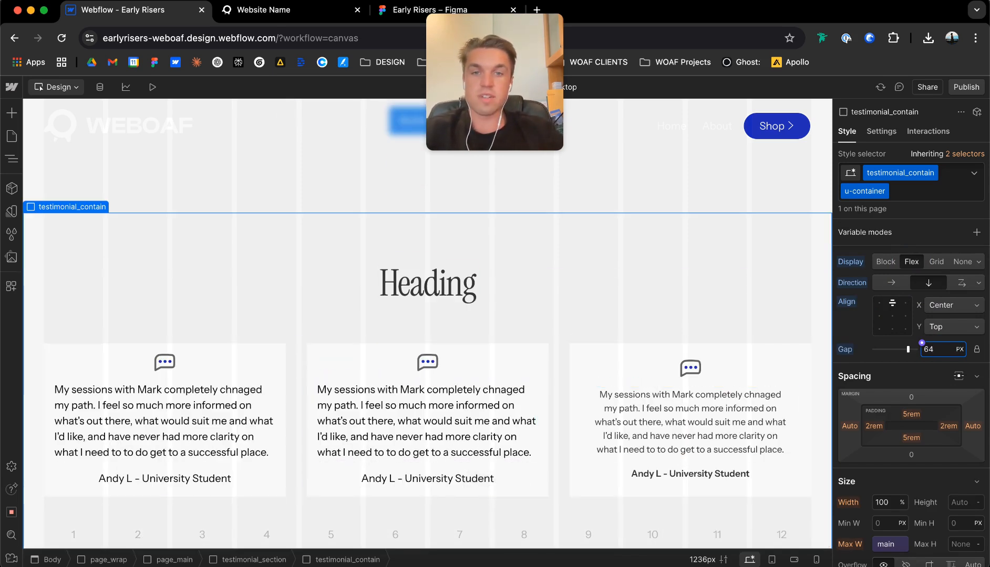
Replace the testimonial section's placeholder heading with "Student Success Stories", copied from the Figma design.
double_click(449, 274)
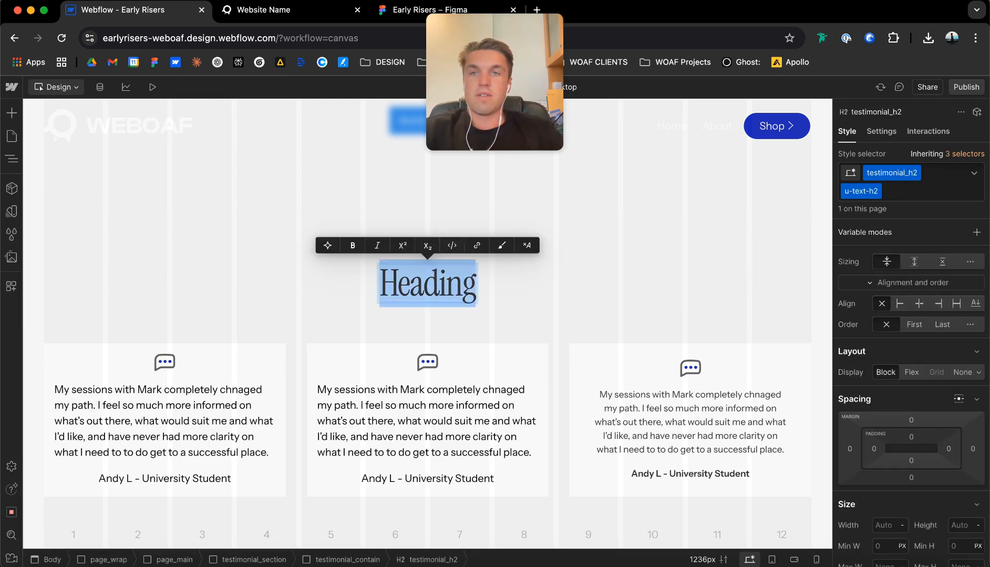
left_click(441, 10)
scroll(473, 241, "right", 6)
scroll(473, 242, "down", 2)
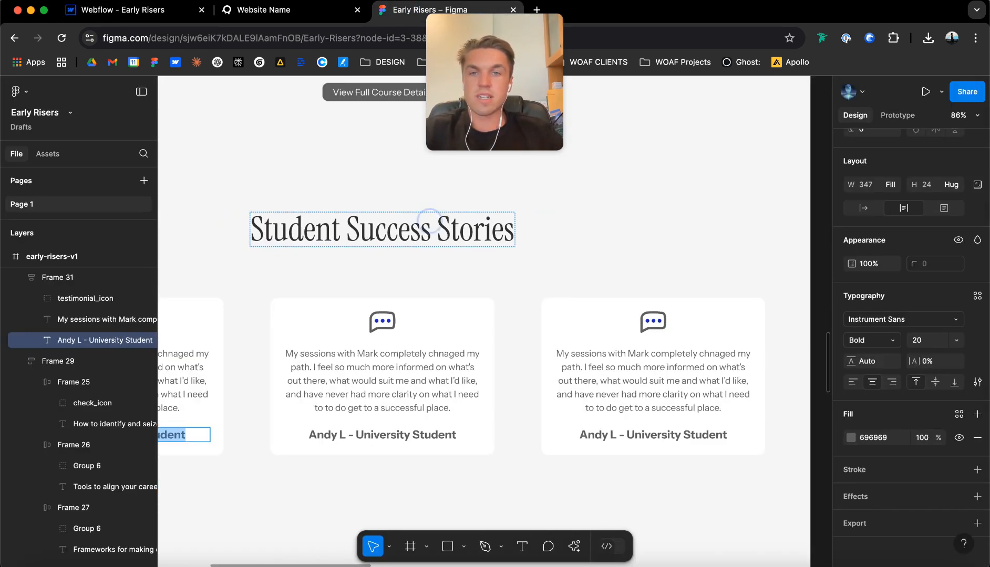
double_click(429, 221)
key("super+c")
left_click(131, 10)
left_click(415, 284)
key("super+v")
key("super+a")
key("super+v")
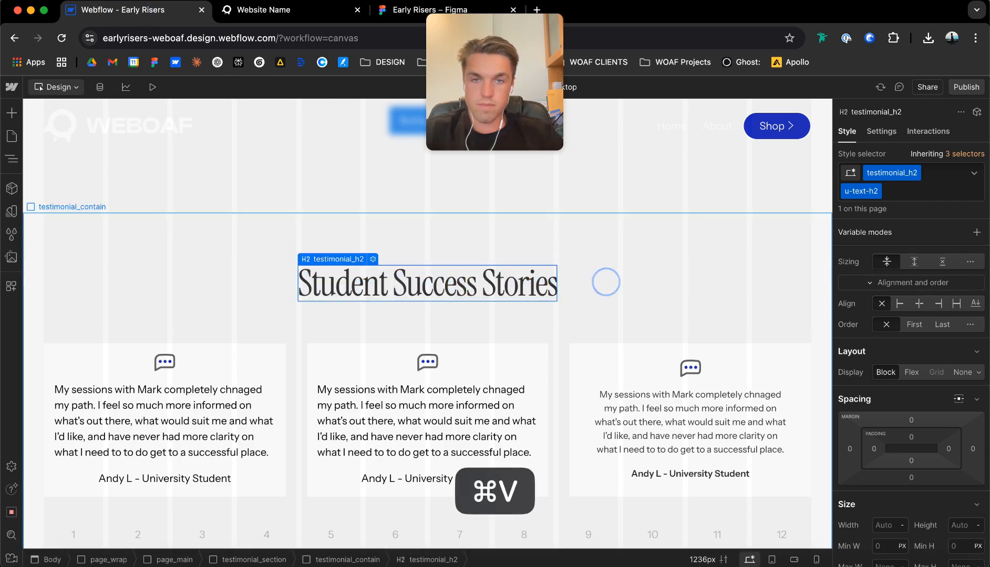
left_click(603, 281)
Check the testimonial card's corner radius in Figma and set the testimonial_item radius in Webflow to 12 px.
left_click(335, 360)
left_click(442, 10)
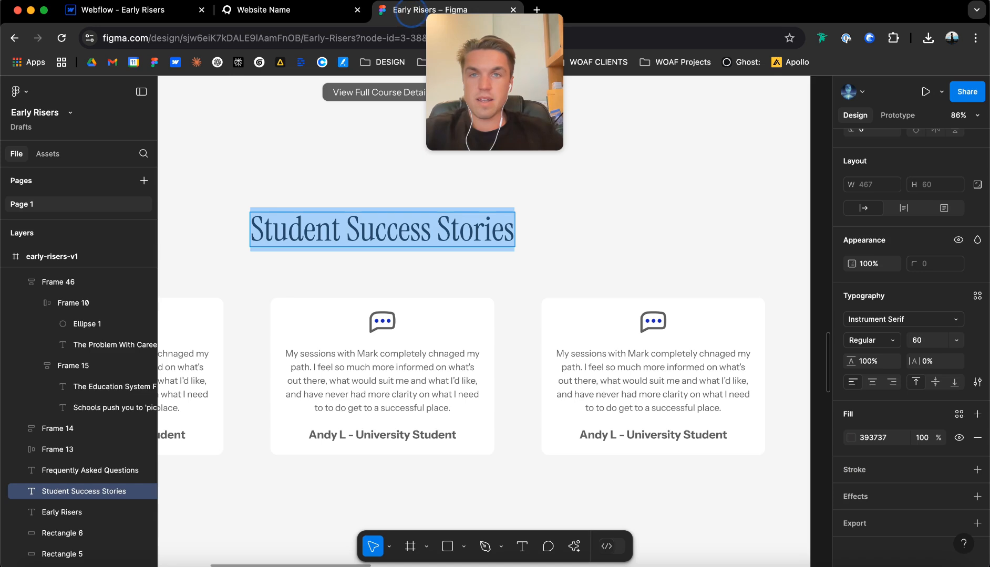
key("Escape")
left_click(292, 314)
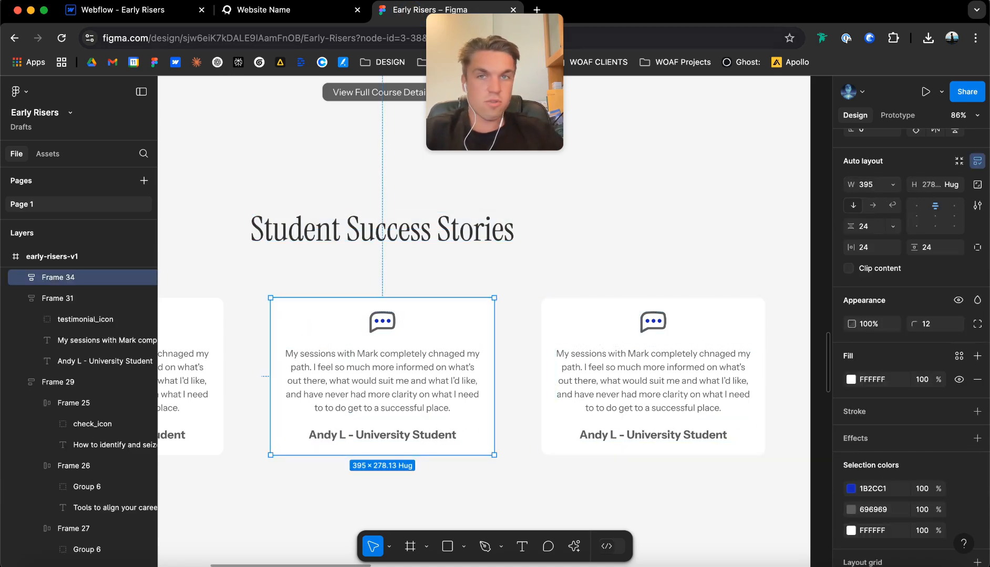
left_click(131, 9)
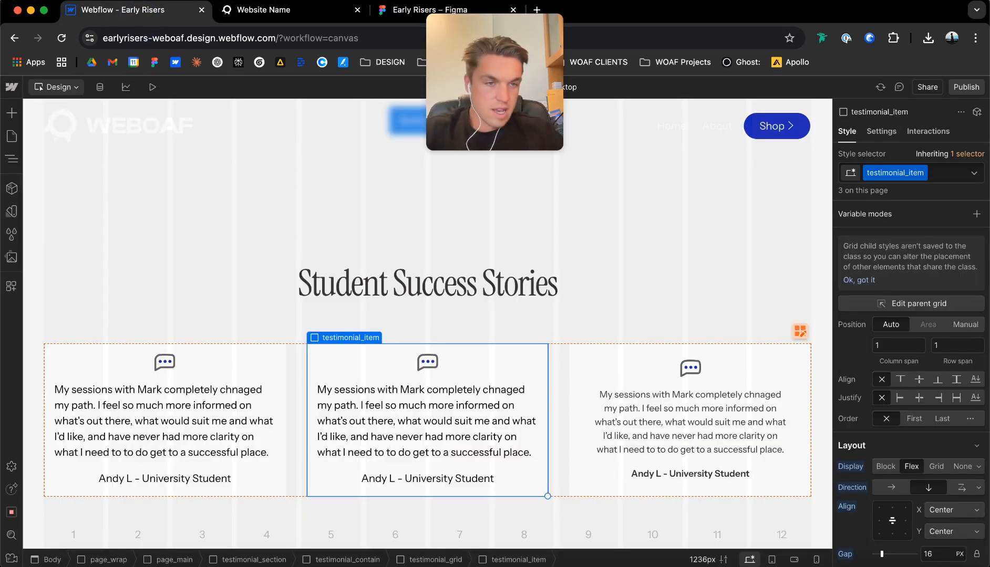
scroll(911, 394, "down", 15)
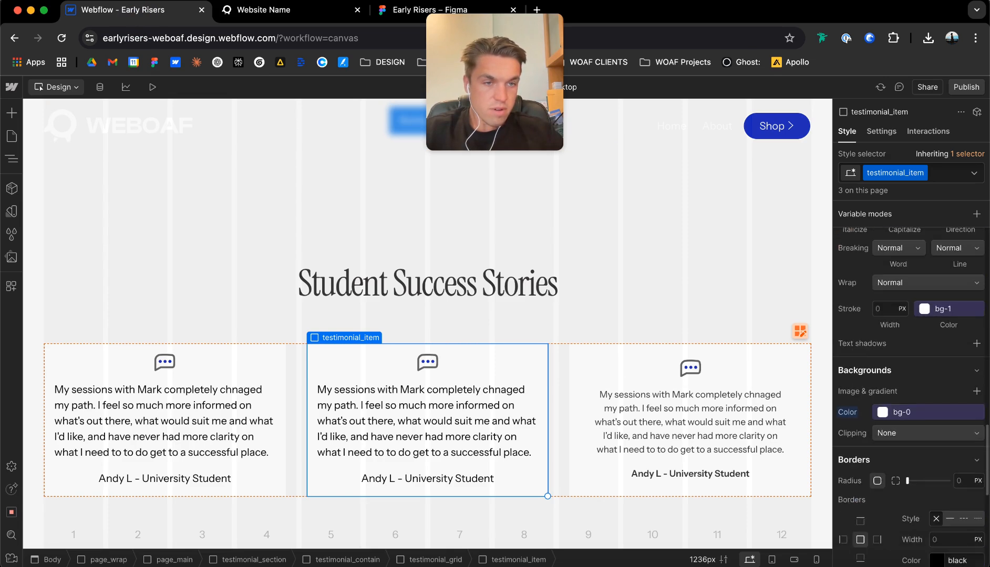
type("2")
key("Return")
left_click(628, 311)
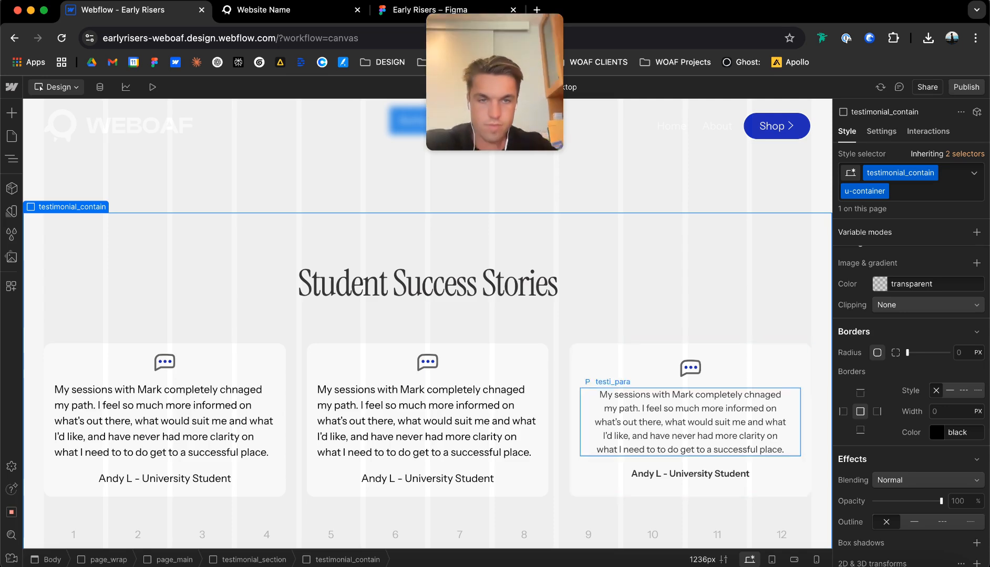
Delete the two unstyled testimonial cards and replace them with two duplicates of the styled card.
left_click(682, 428)
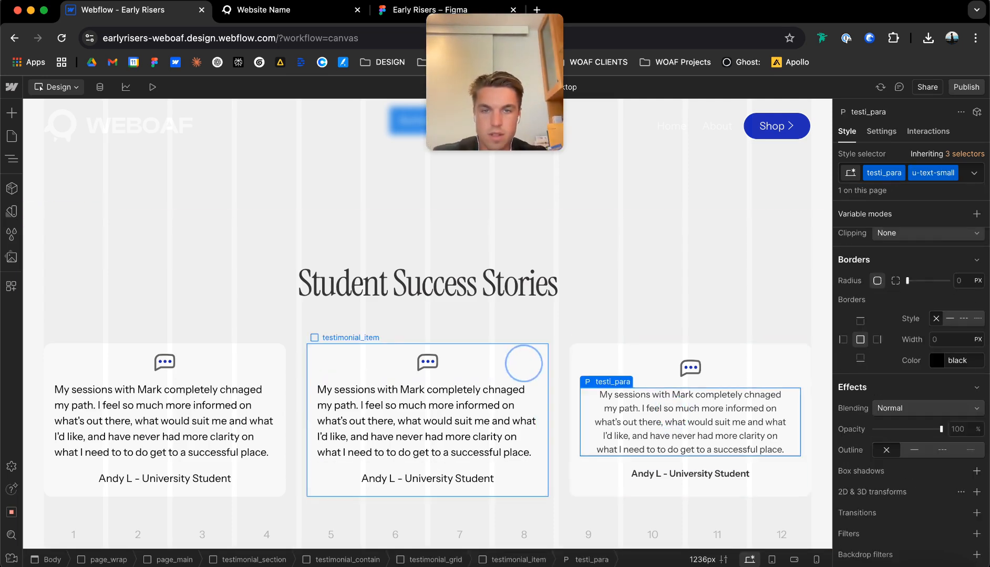
left_click(523, 363)
key("Delete")
left_click(282, 373)
key("Delete")
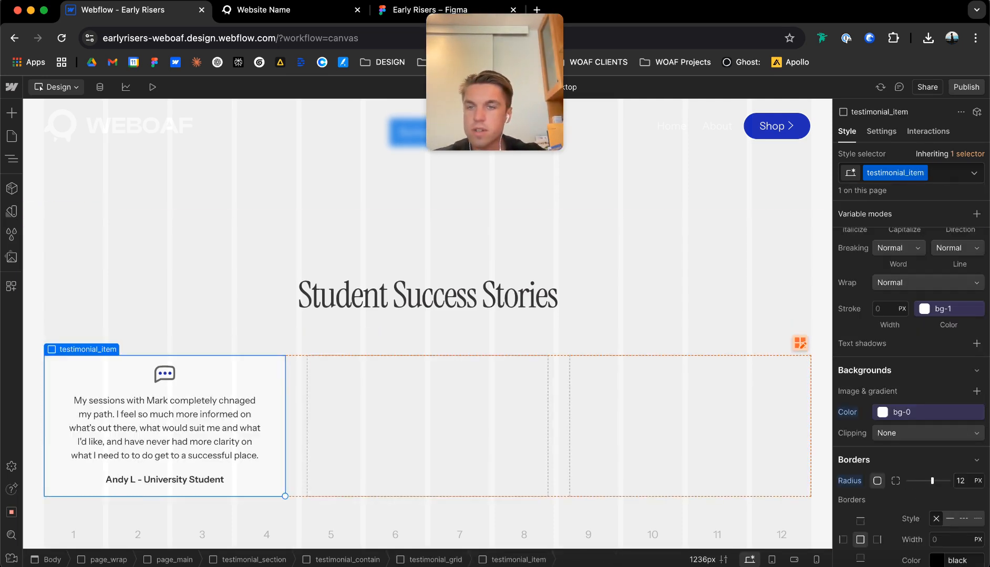
key("super+d")
key("super+d")
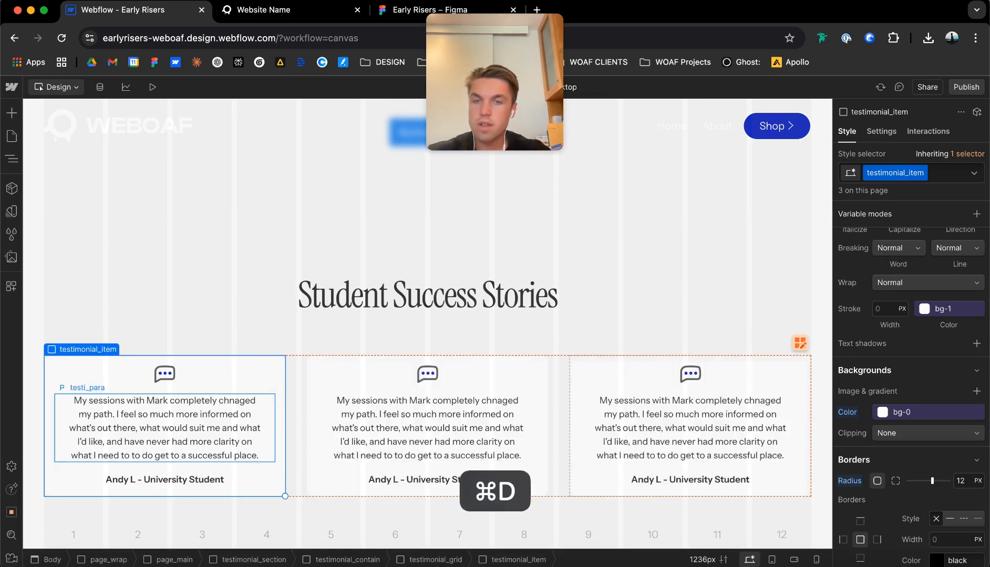
Set the top and bottom padding of testimonial_contain to the padding-vertical variable m, 7.5rem.
left_click(190, 259)
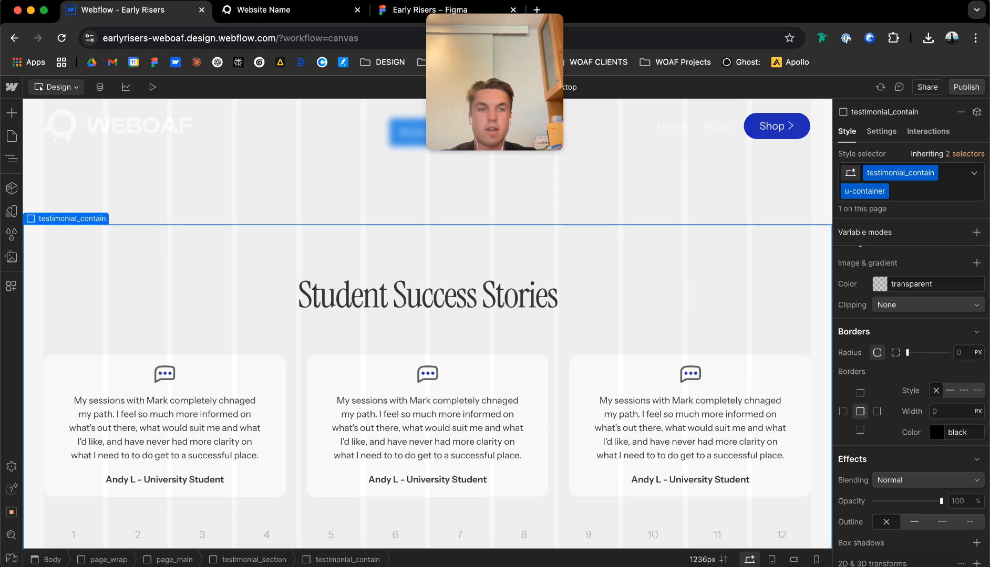
scroll(911, 404, "up", 10)
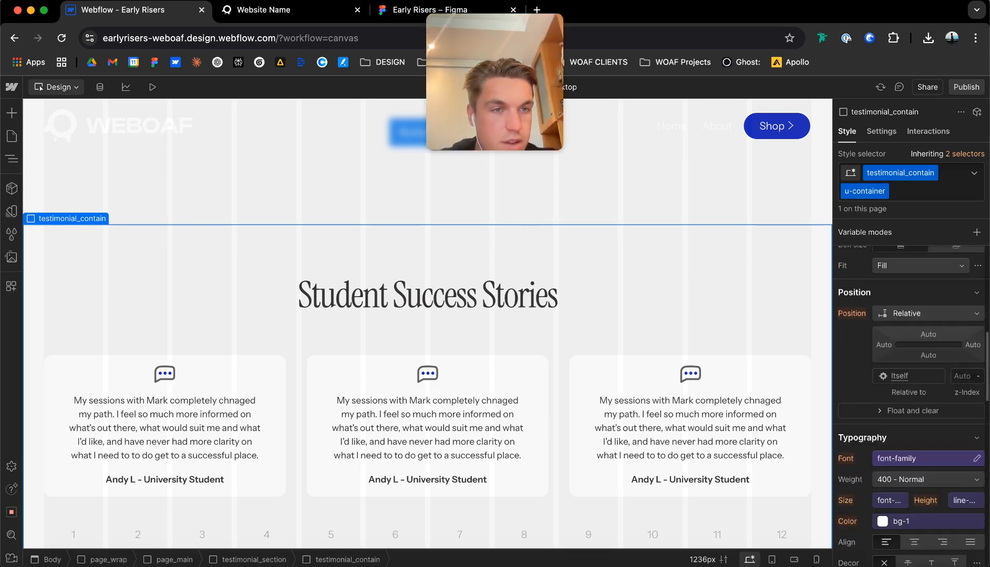
scroll(912, 405, "up", 1)
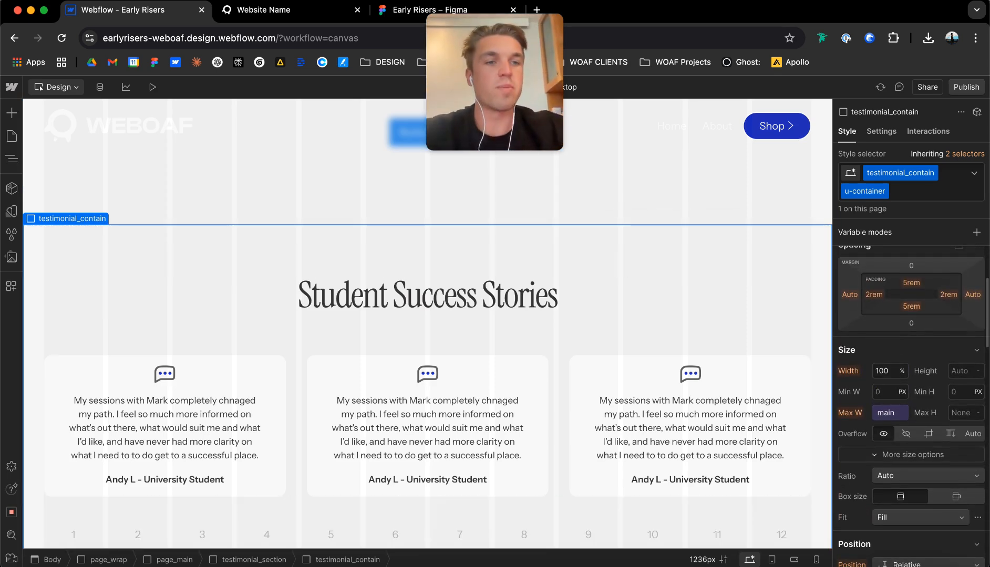
left_click(911, 282)
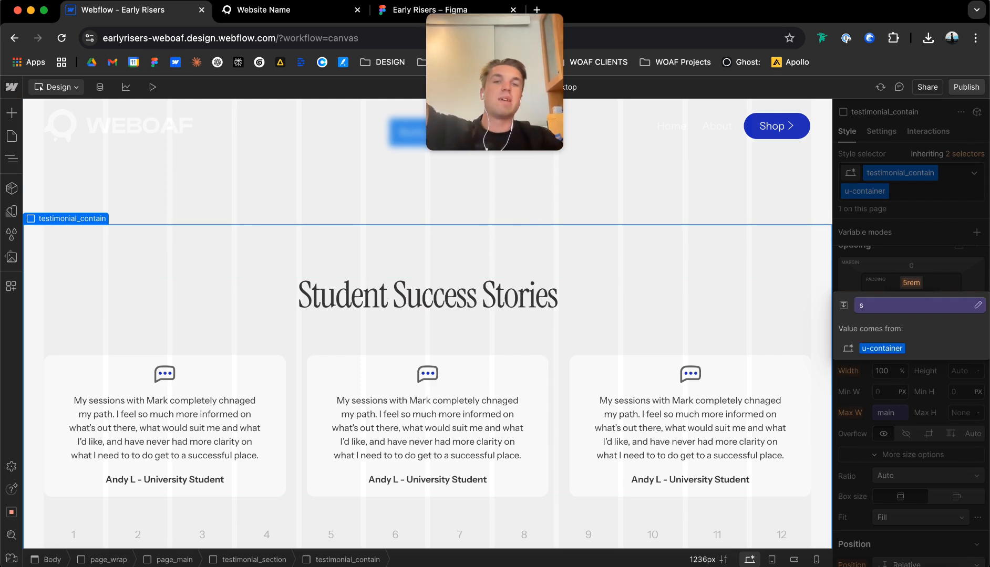
left_click(909, 305)
key("Down")
key("Down")
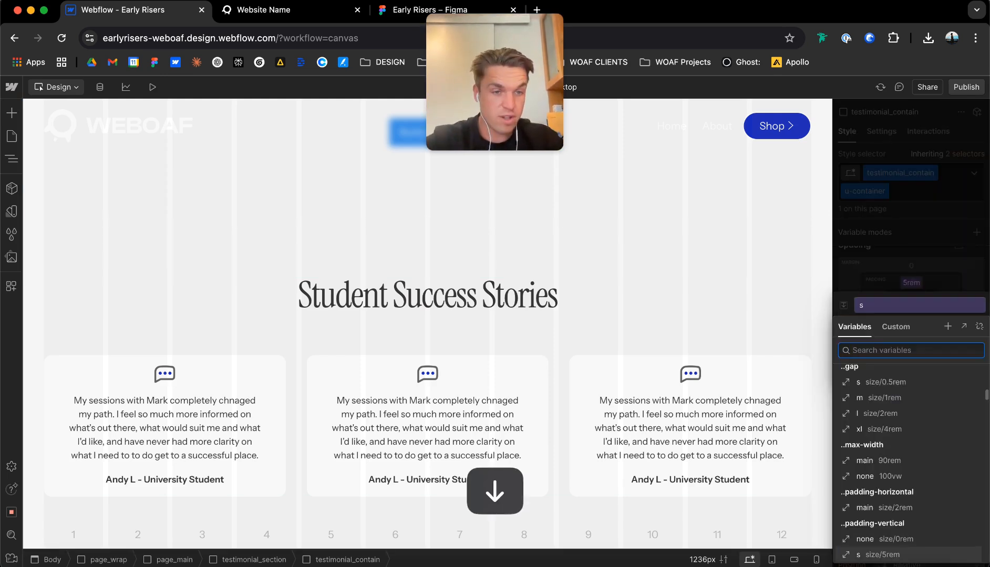
key("Return")
left_click(908, 272)
left_click(910, 307)
left_click(908, 327)
key("Down")
key("Return")
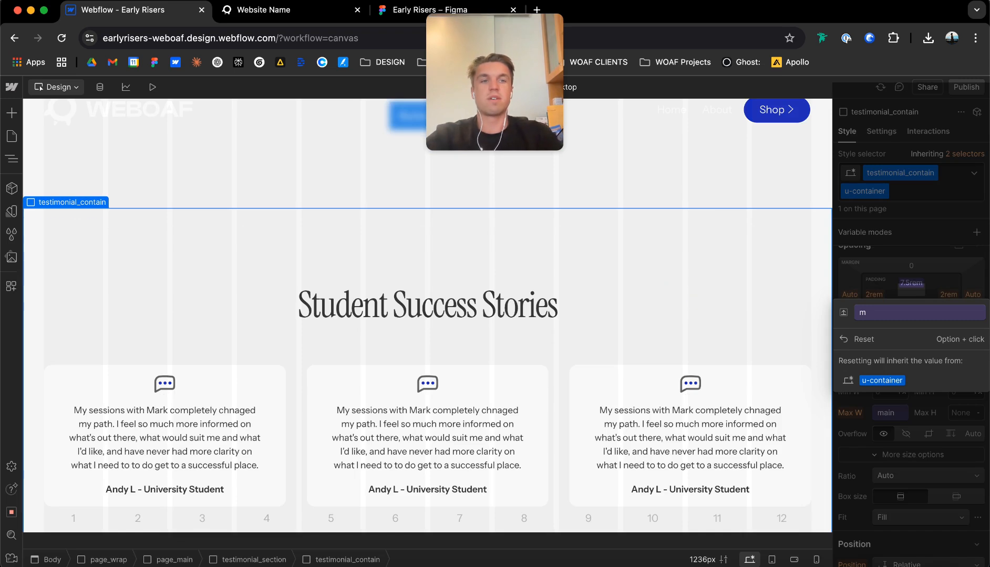
left_click(721, 198)
Review the problem, story, curriculum and testimonial sections' layout at the Tablet breakpoint.
scroll(667, 263, "down", 2)
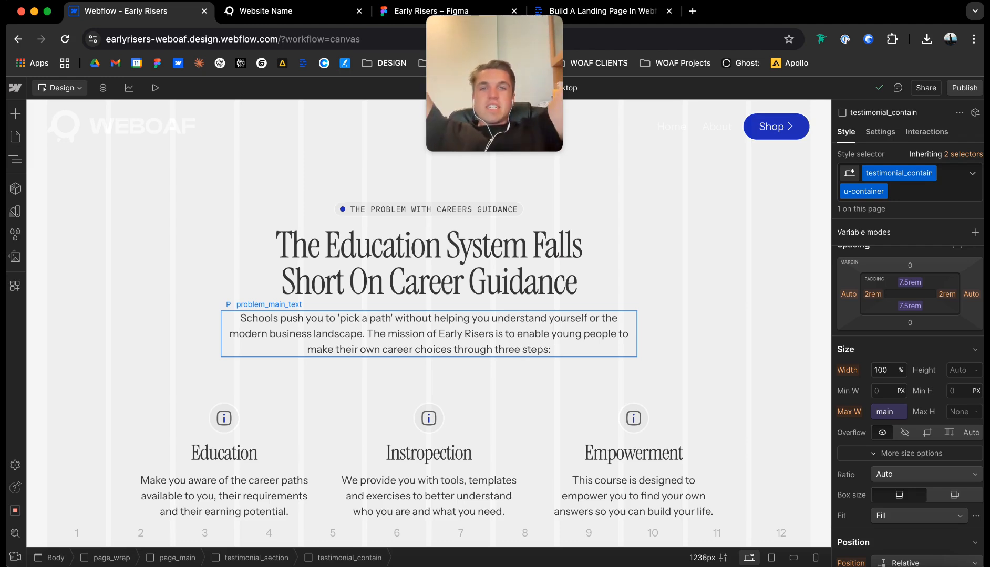
scroll(429, 315, "down", 7)
scroll(429, 315, "up", 5)
scroll(428, 315, "up", 2)
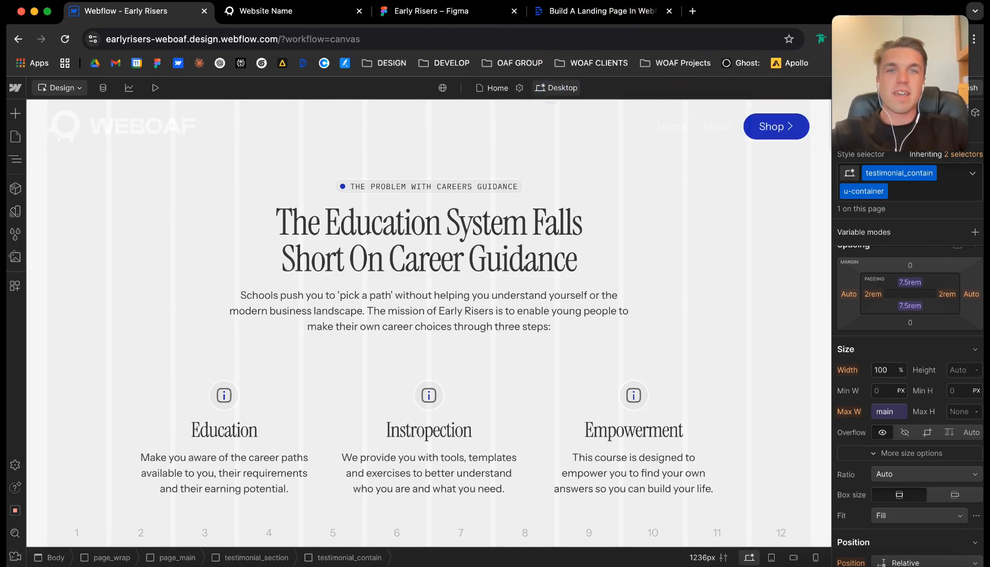
left_click(554, 89)
left_click(575, 124)
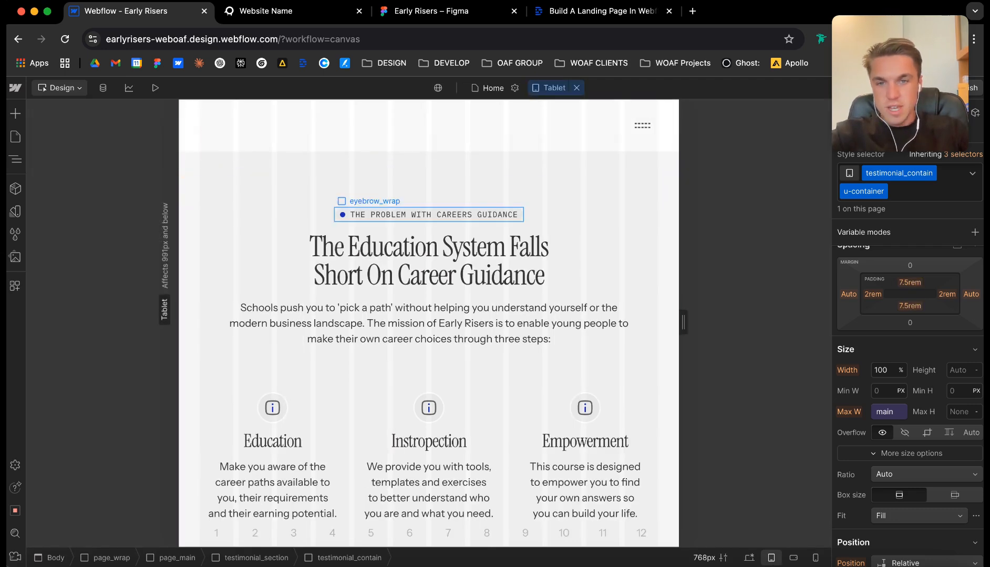
scroll(429, 271, "down", 1)
scroll(429, 271, "down", 10)
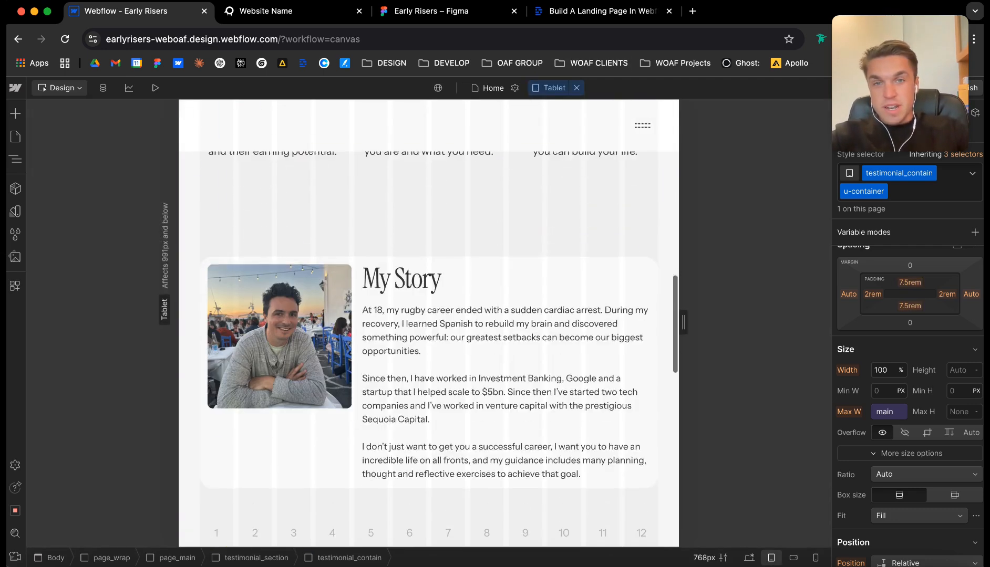
scroll(429, 271, "up", 9)
scroll(429, 272, "up", 4)
scroll(428, 271, "down", 10)
scroll(428, 271, "up", 12)
scroll(428, 271, "up", 2)
scroll(429, 272, "down", 10)
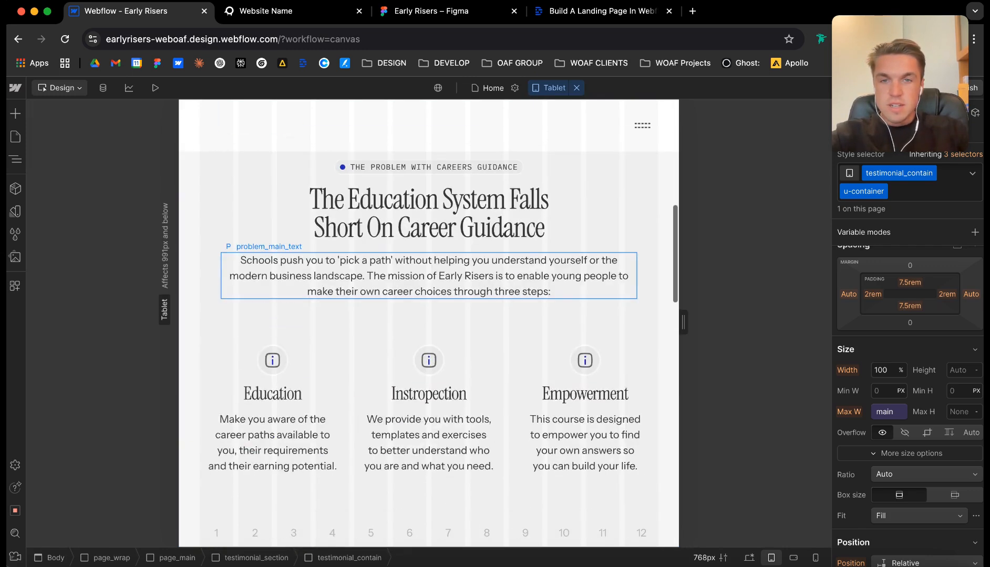
scroll(428, 271, "up", 1)
scroll(429, 271, "up", 2)
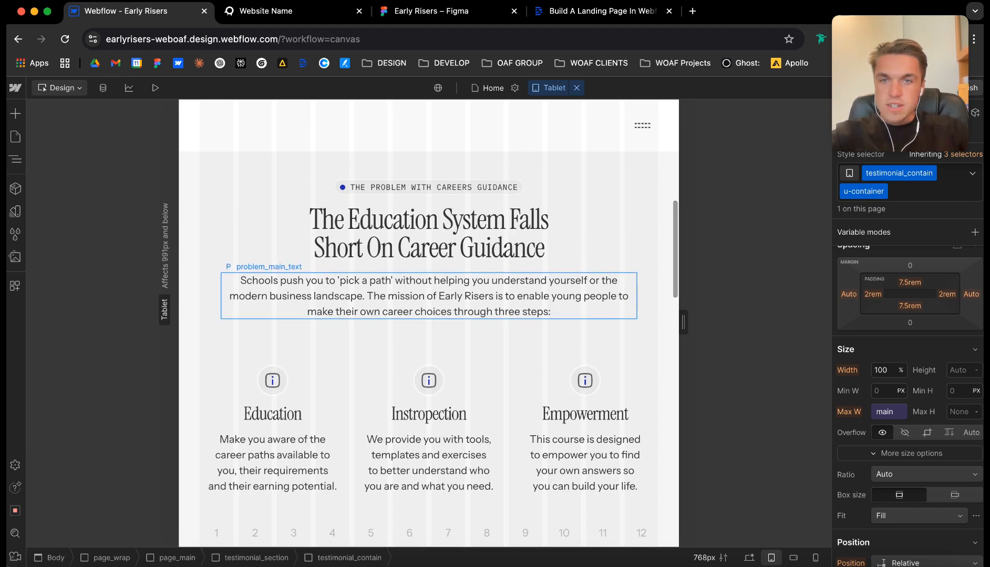
scroll(429, 323, "down", 4)
scroll(429, 323, "up", 2)
scroll(428, 323, "down", 11)
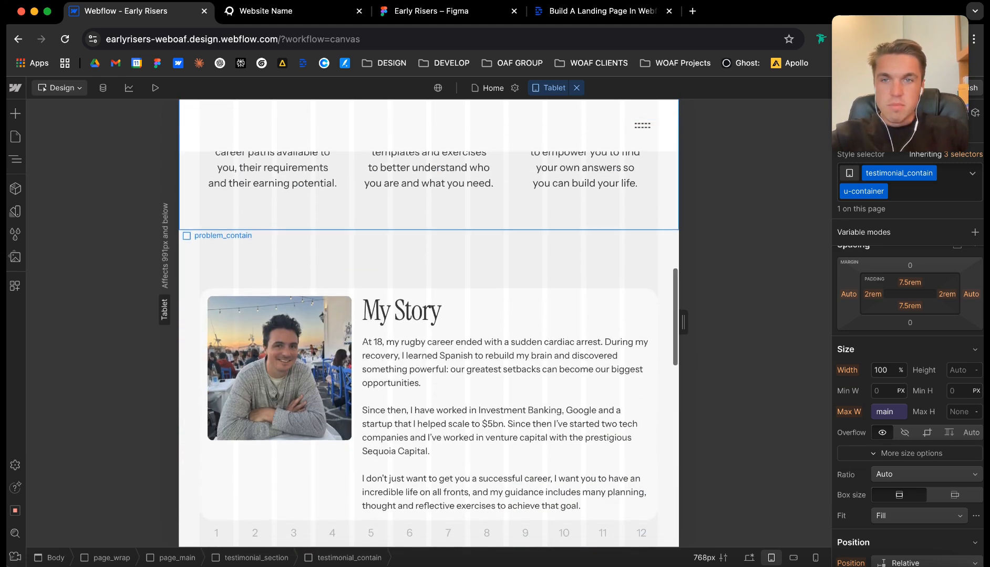
scroll(504, 315, "down", 5)
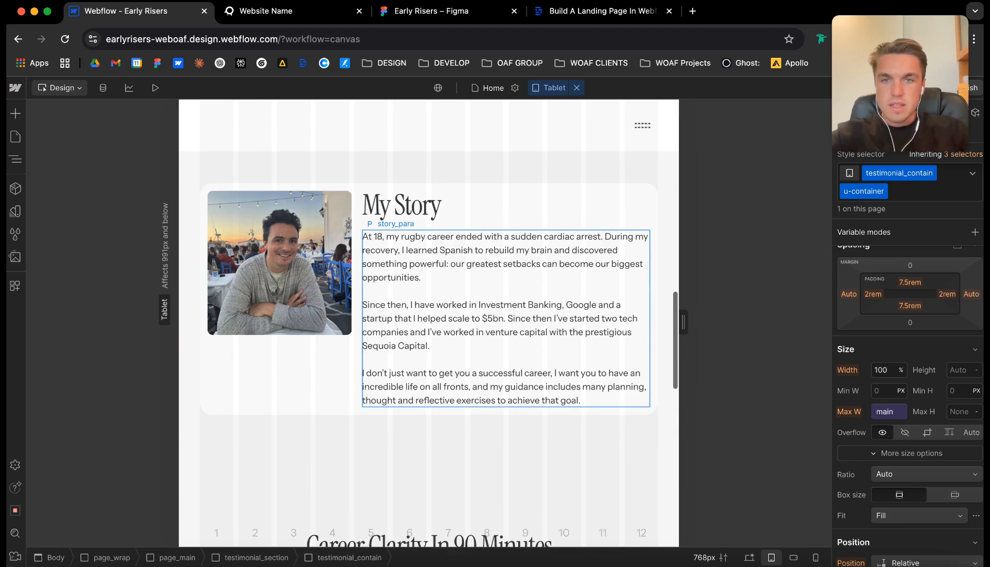
scroll(429, 315, "down", 15)
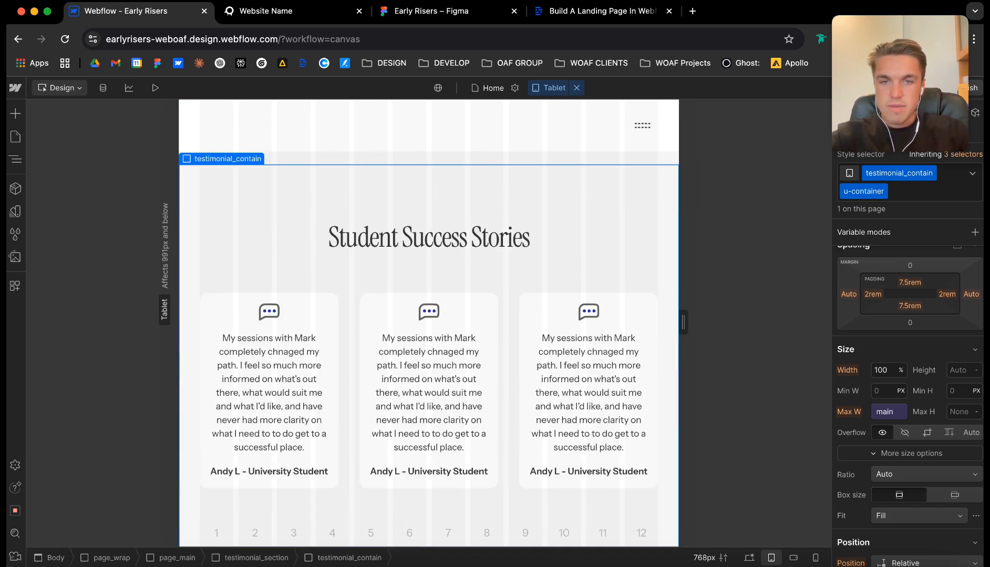
At the Mobile (L) breakpoint, make problem_feature_wrap a vertical flex container so the three features stack.
left_click(549, 88)
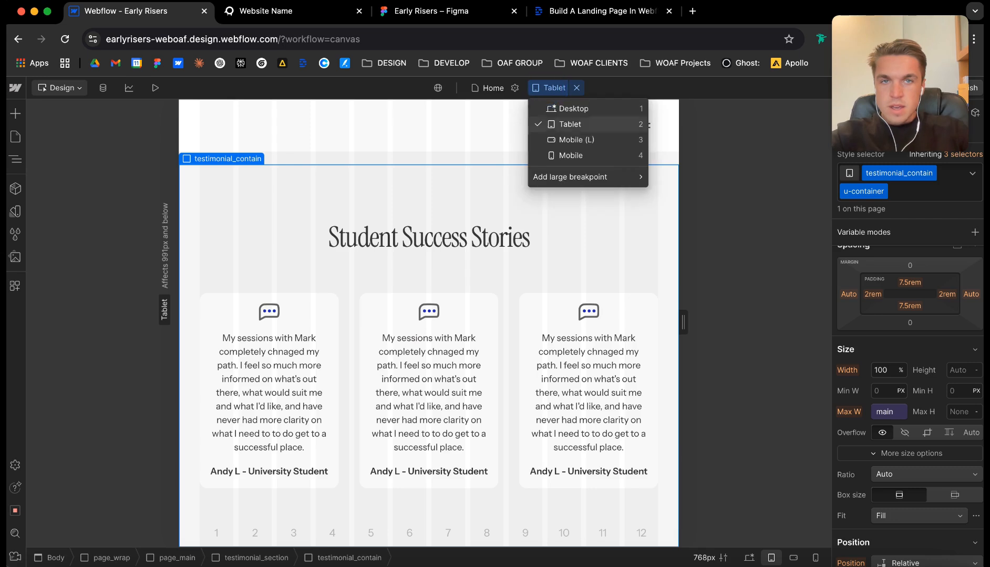
left_click(570, 140)
scroll(428, 368, "down", 2)
scroll(429, 368, "up", 4)
scroll(429, 368, "down", 1)
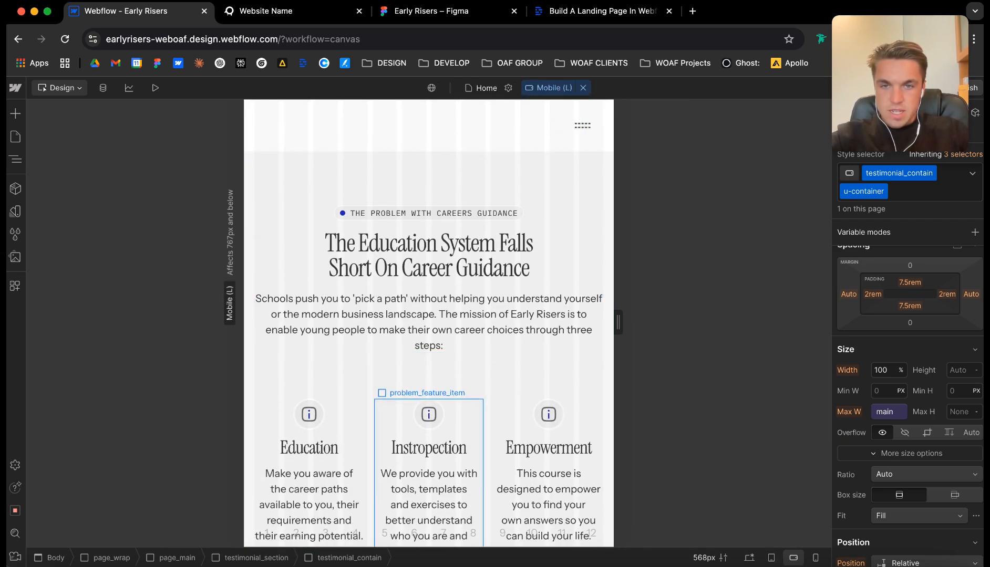
left_click(465, 419)
left_click(488, 405)
scroll(488, 405, "down", 2)
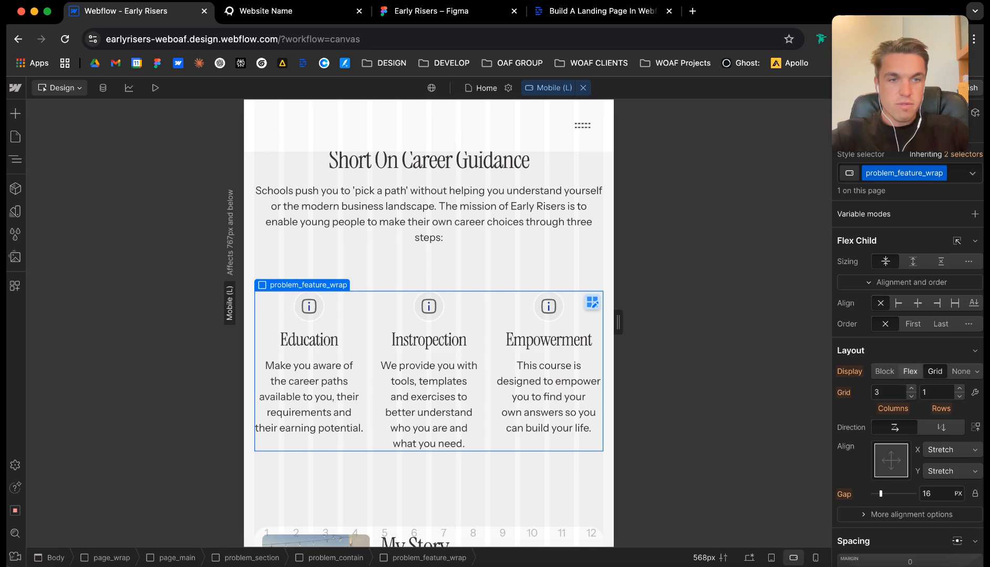
left_click(908, 370)
left_click(926, 392)
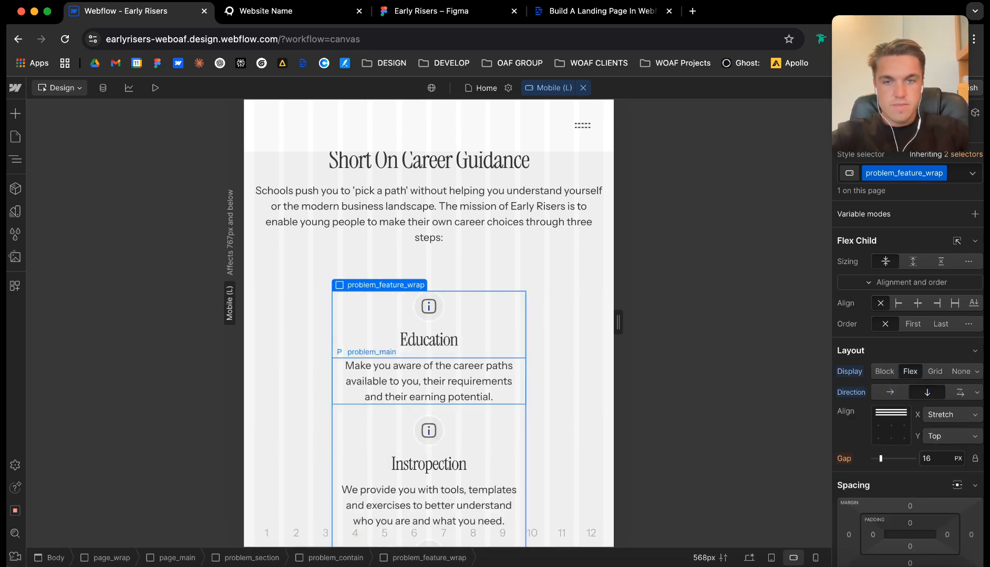
Make story_wrap a vertical flex container at the Mobile (L) breakpoint, stacking the photo above the My Story text.
scroll(429, 323, "down", 1)
scroll(429, 322, "up", 3)
scroll(429, 322, "down", 7)
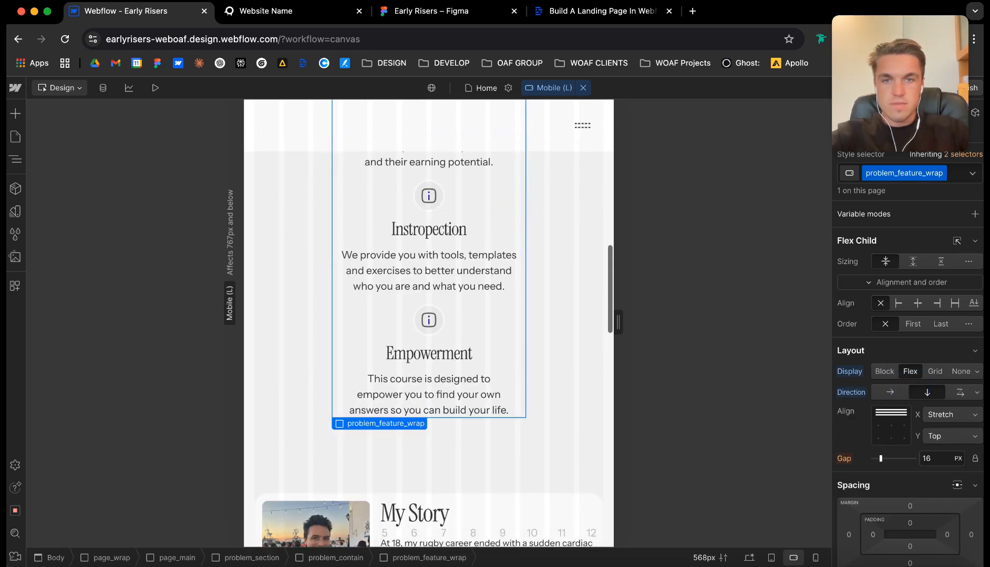
scroll(429, 322, "down", 6)
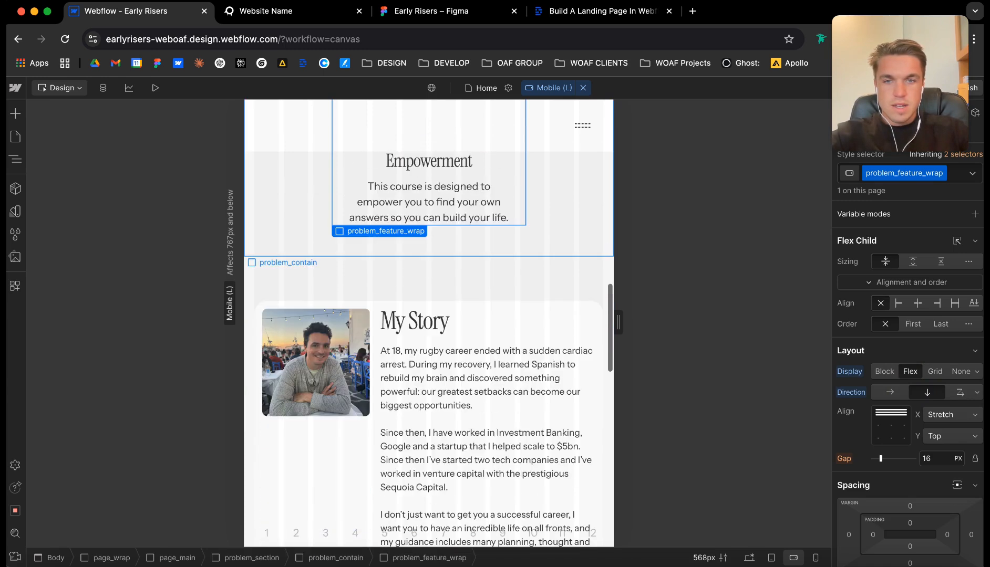
scroll(315, 322, "up", 1)
left_click(371, 358)
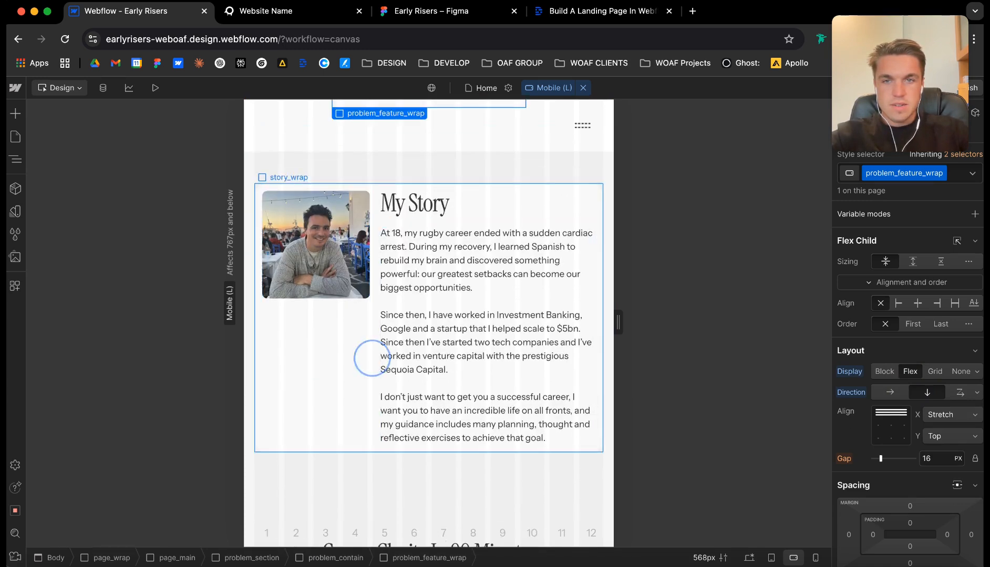
left_click(911, 371)
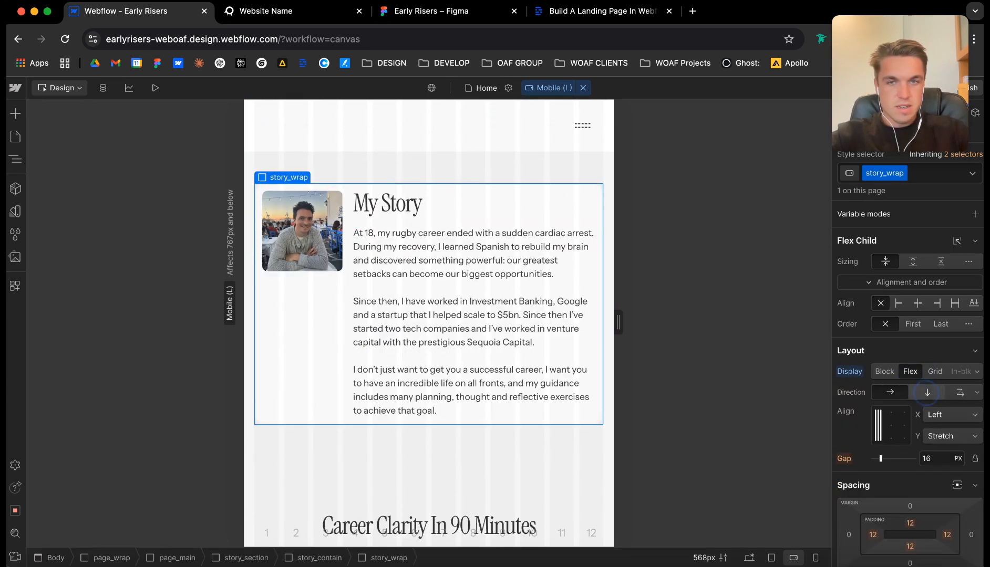
left_click(927, 393)
Set the aspect ratio of story_image to Widescreen (16:9) at the Mobile (L) breakpoint.
left_click(505, 357)
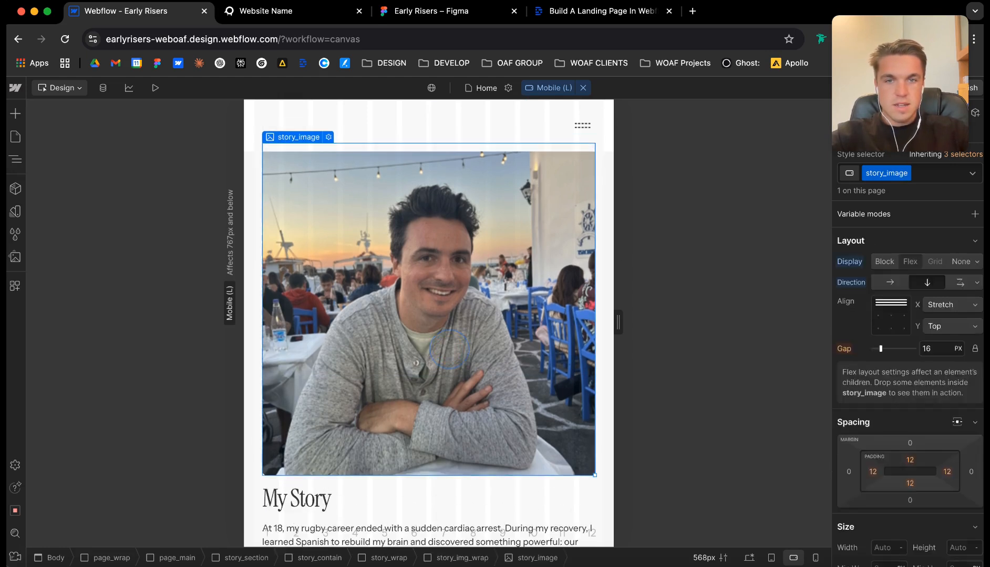
scroll(901, 420, "down", 2)
left_click(901, 427)
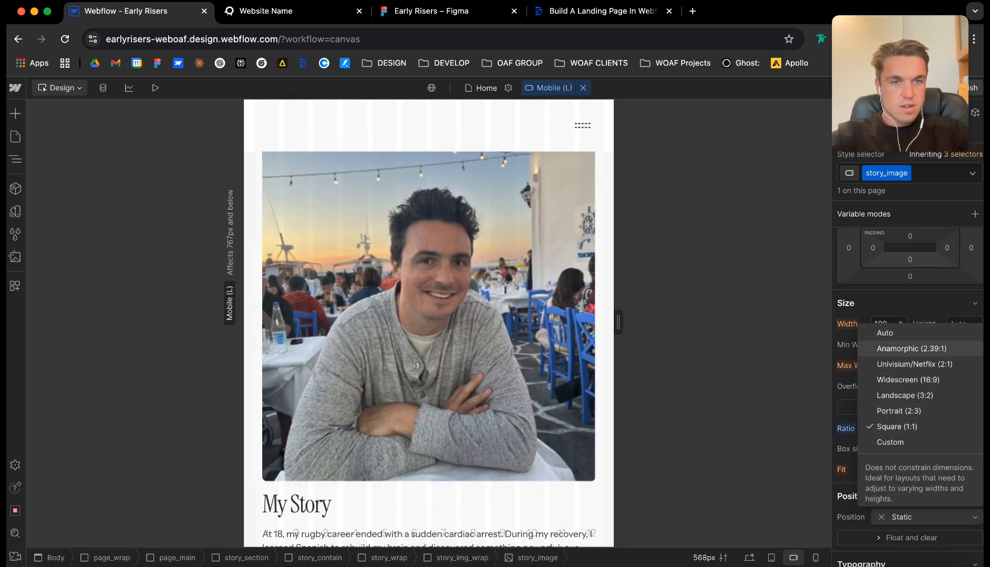
left_click(908, 379)
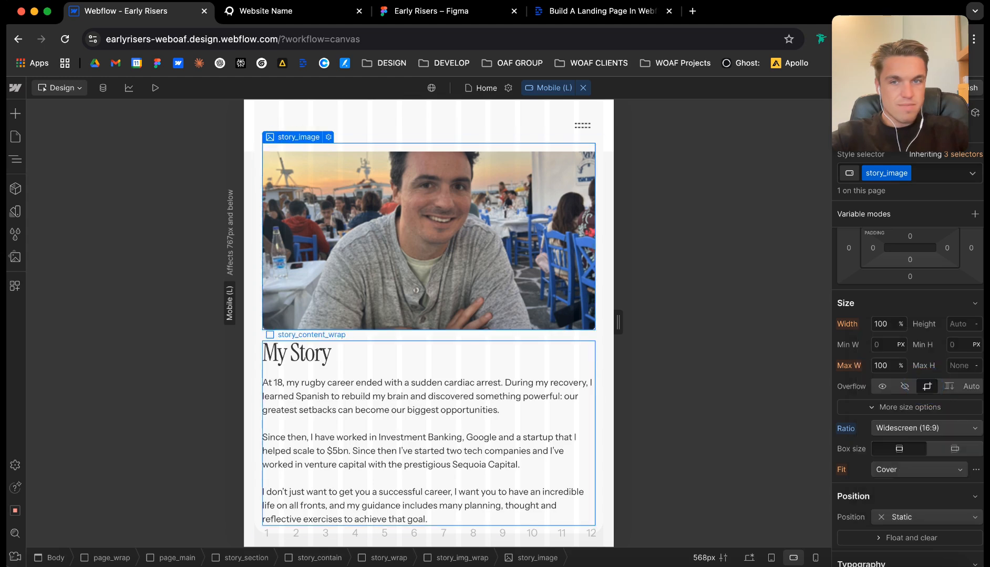
Center-align the curric_h2_para text under "Career Clarity In 90 Minutes" at the Desktop breakpoint.
scroll(428, 323, "down", 10)
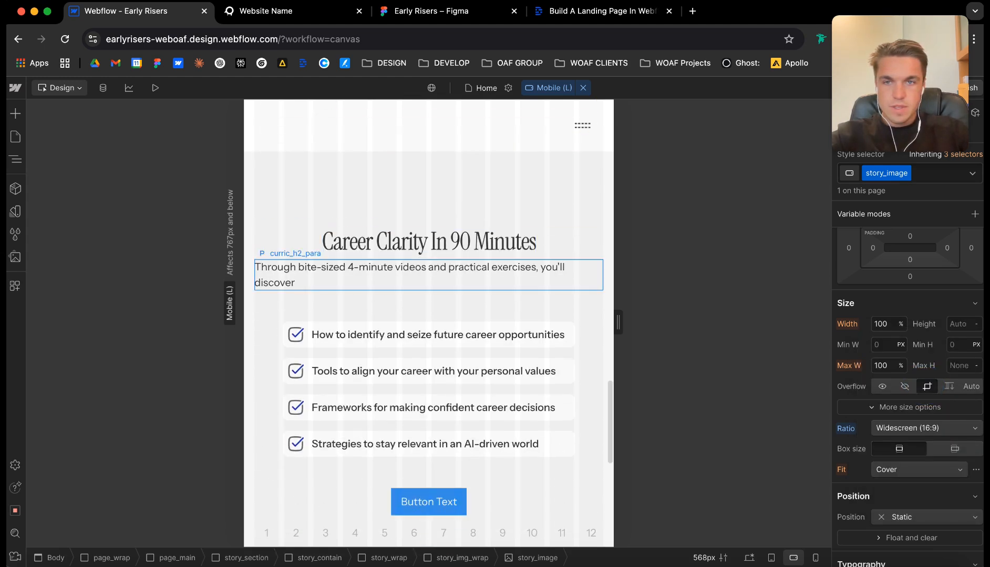
left_click(549, 88)
left_click(568, 122)
scroll(429, 323, "up", 10)
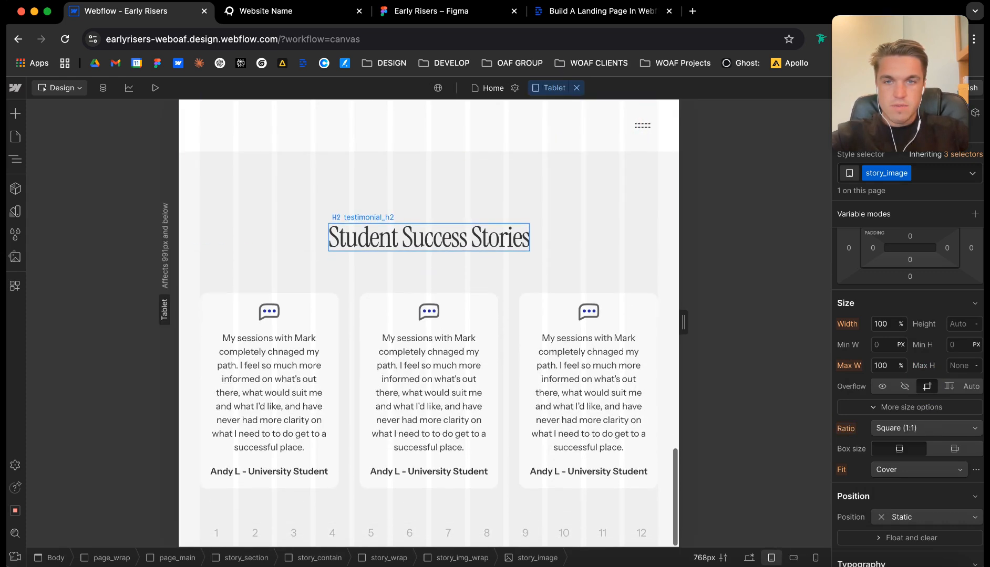
left_click(443, 297)
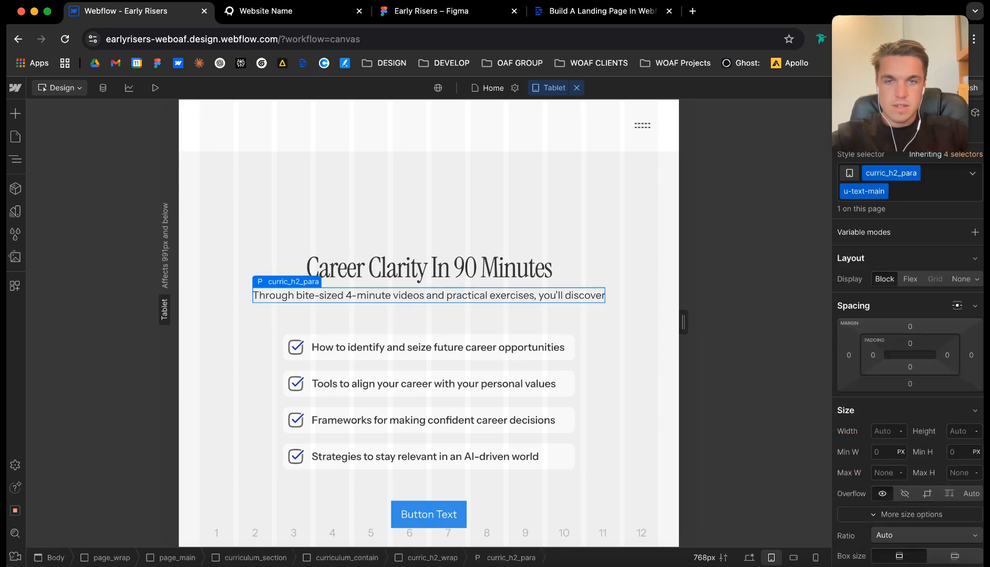
left_click(493, 88)
left_click(543, 88)
left_click(577, 87)
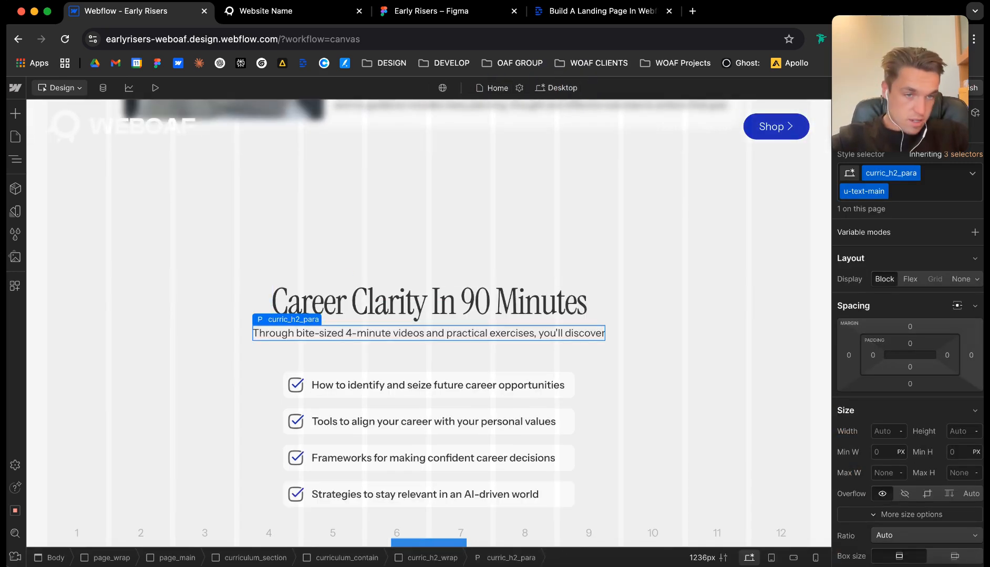
scroll(947, 446, "down", 6)
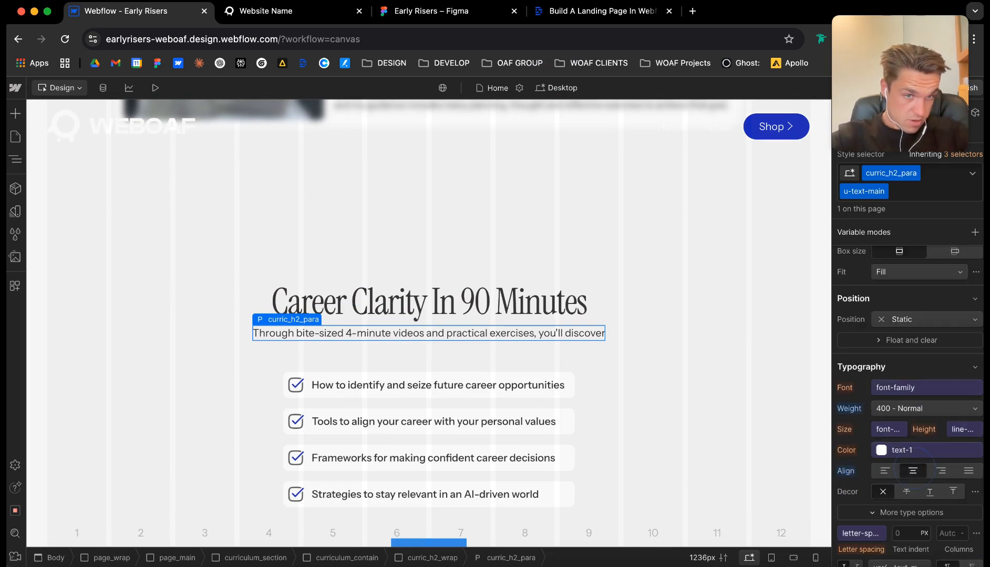
At the Mobile (L) breakpoint, make testimonial_grid a vertical flex container so the student testimonials stack.
left_click(556, 88)
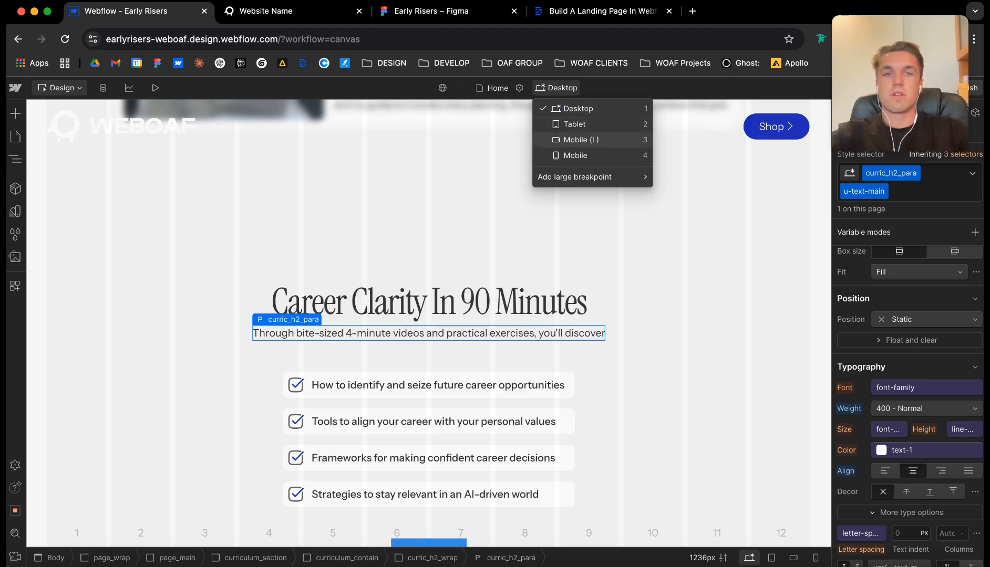
left_click(578, 140)
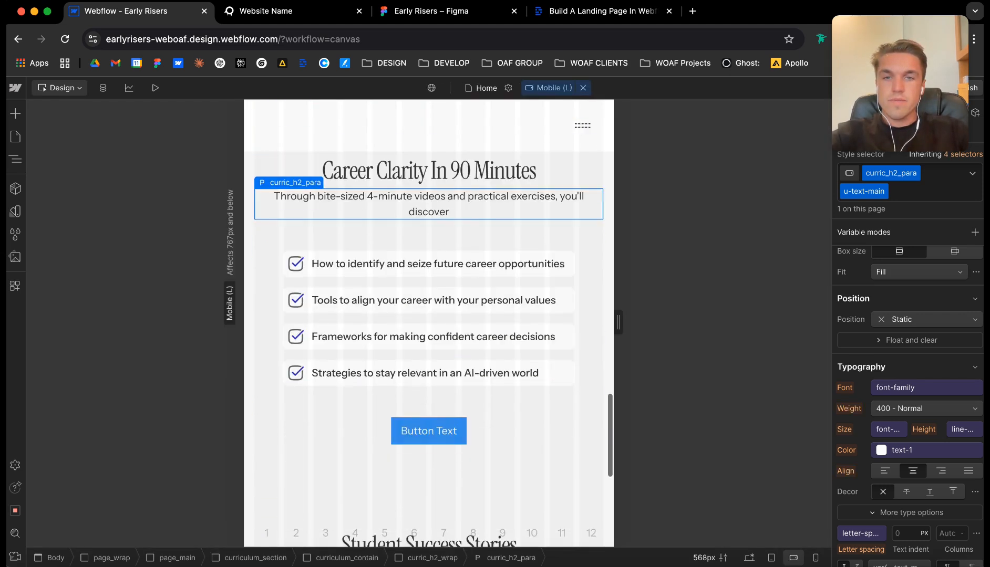
scroll(428, 263, "down", 7)
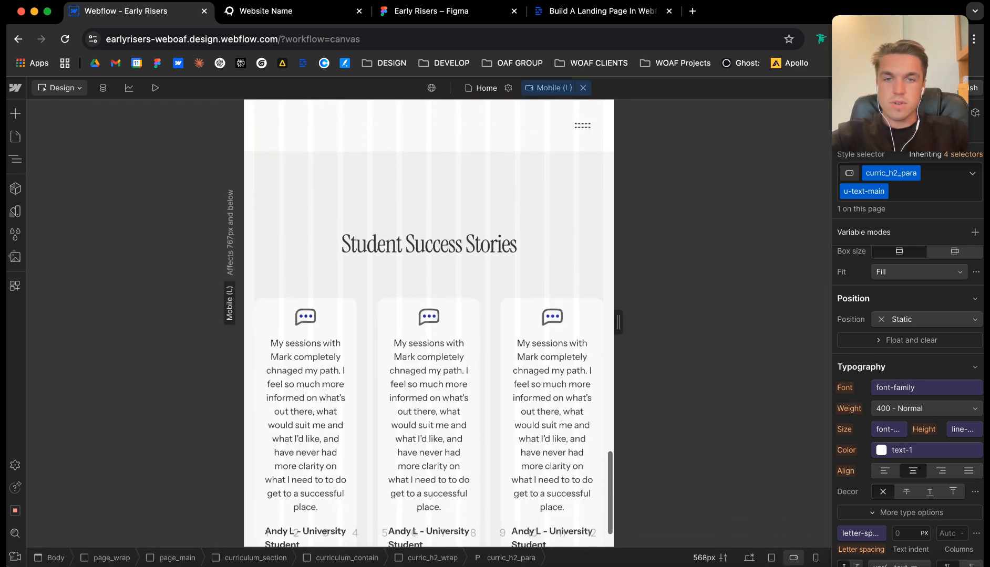
left_click(491, 249)
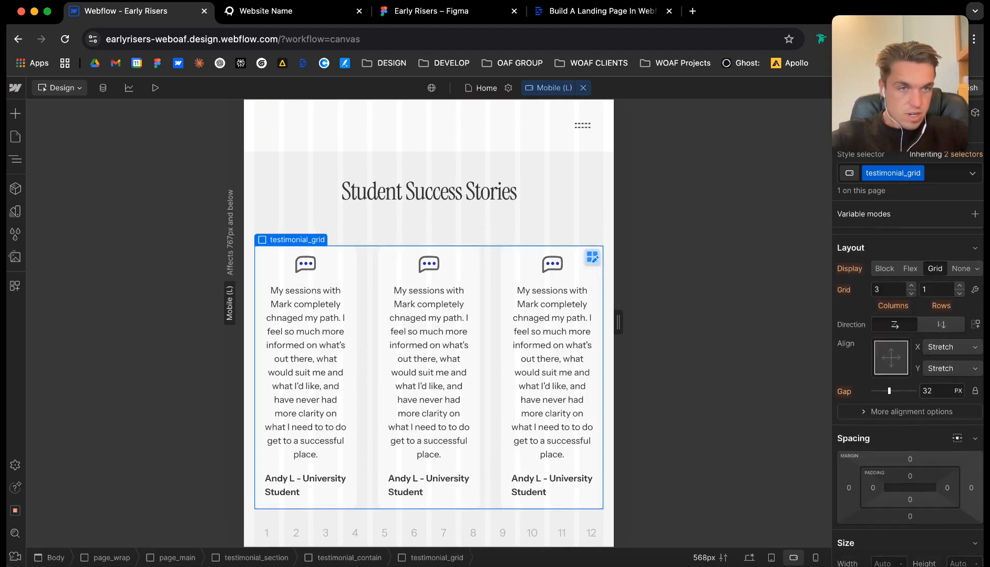
left_click(911, 259)
left_click(851, 254)
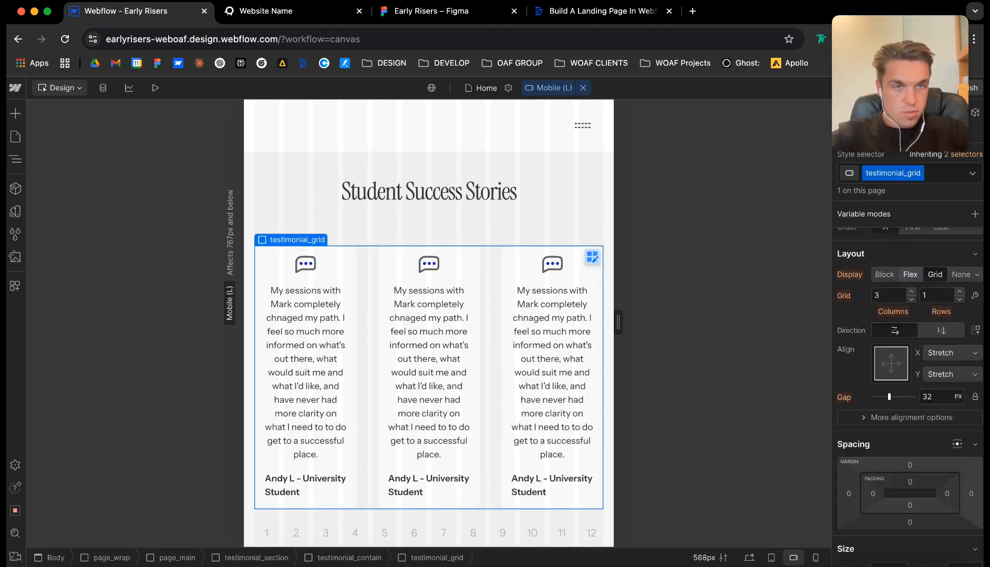
left_click(910, 275)
left_click(926, 295)
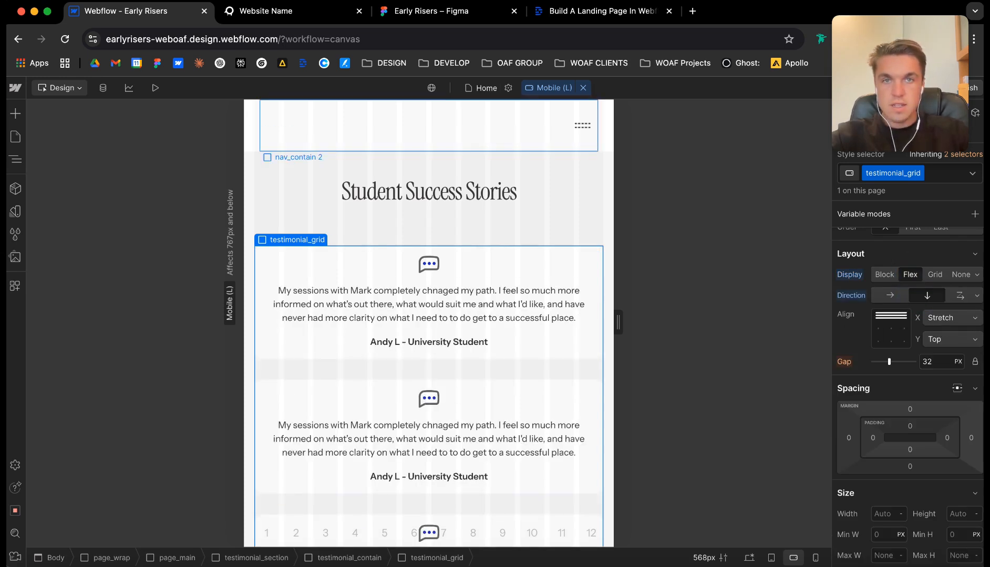
At the Mobile breakpoint, set the gap of lhg-left_wrap in the hero section to 1 rem.
left_click(548, 88)
left_click(555, 156)
scroll(428, 323, "up", 15)
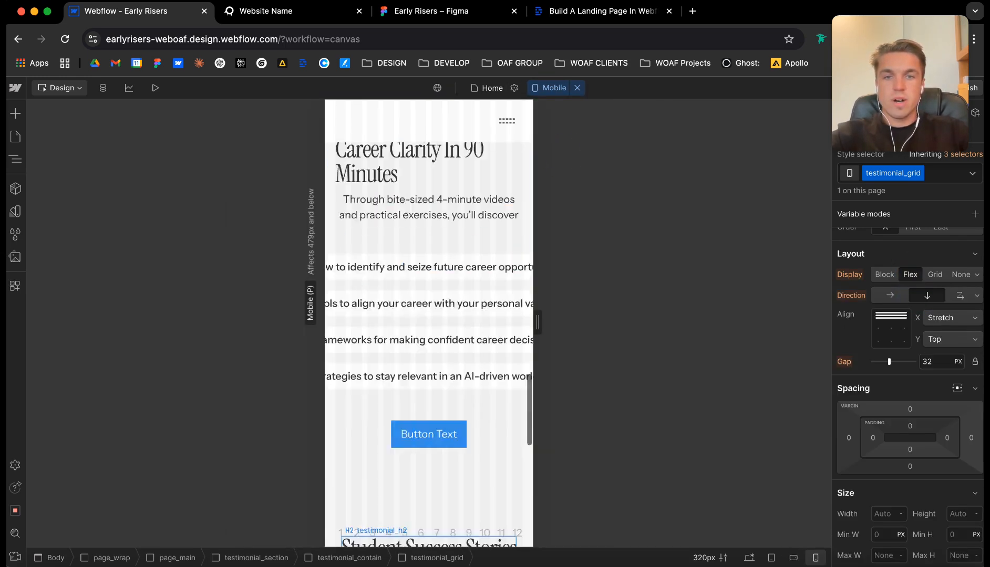
scroll(428, 323, "down", 2)
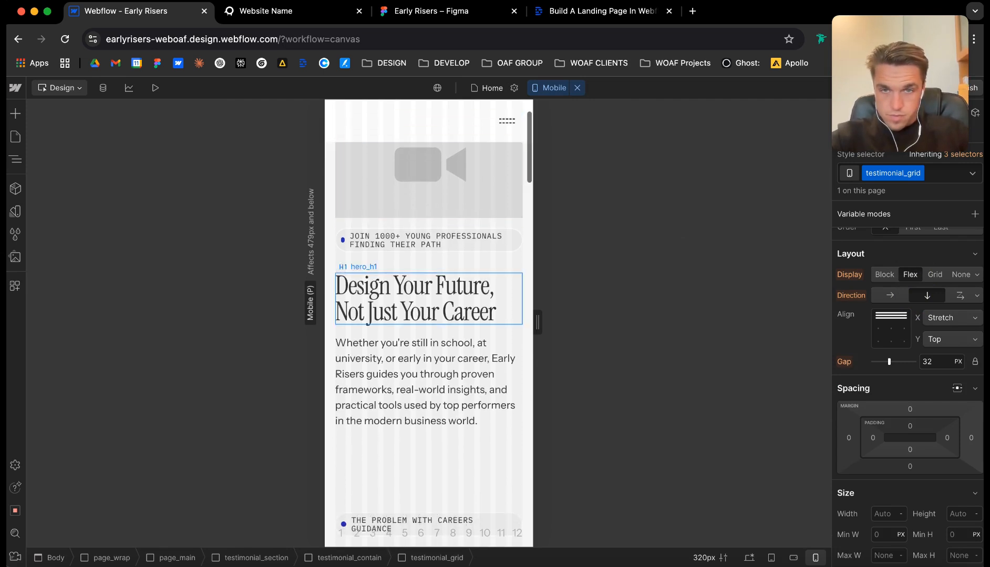
scroll(428, 323, "up", 2)
left_click(414, 327)
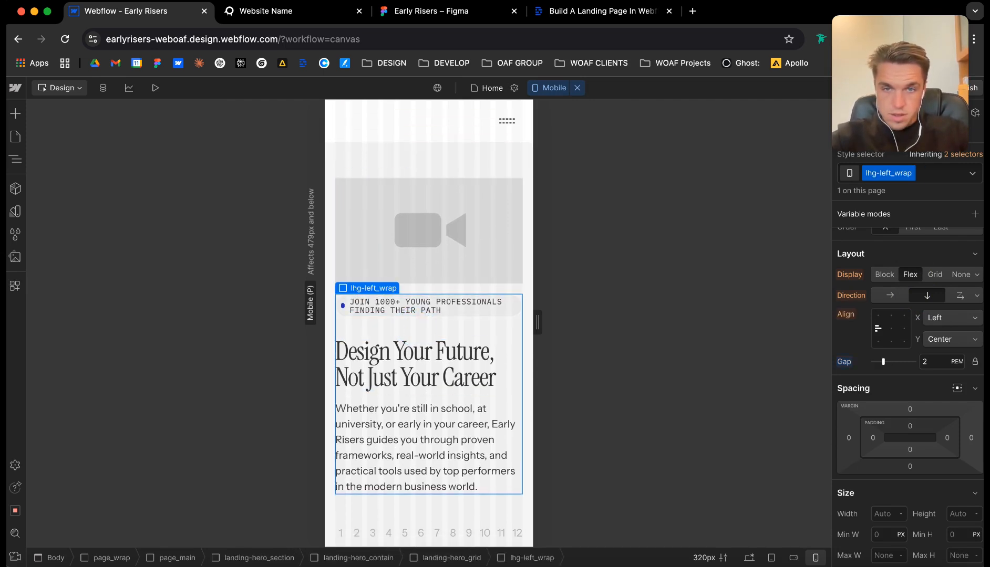
scroll(428, 323, "down", 1)
key("Return")
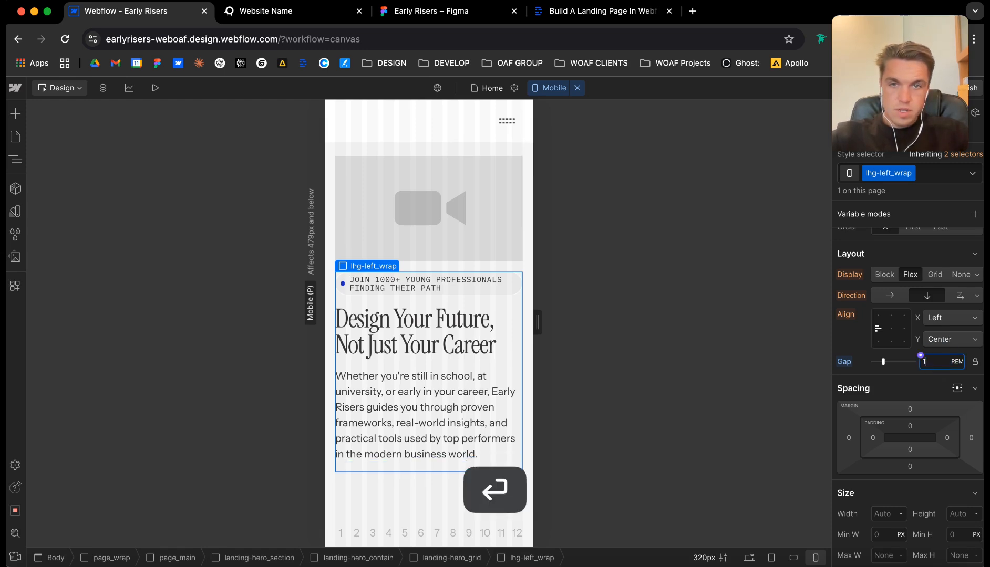
Set the gap of landing-hero_grid to 64 px at the Mobile breakpoint, separating the video from the hero text.
left_click(426, 264)
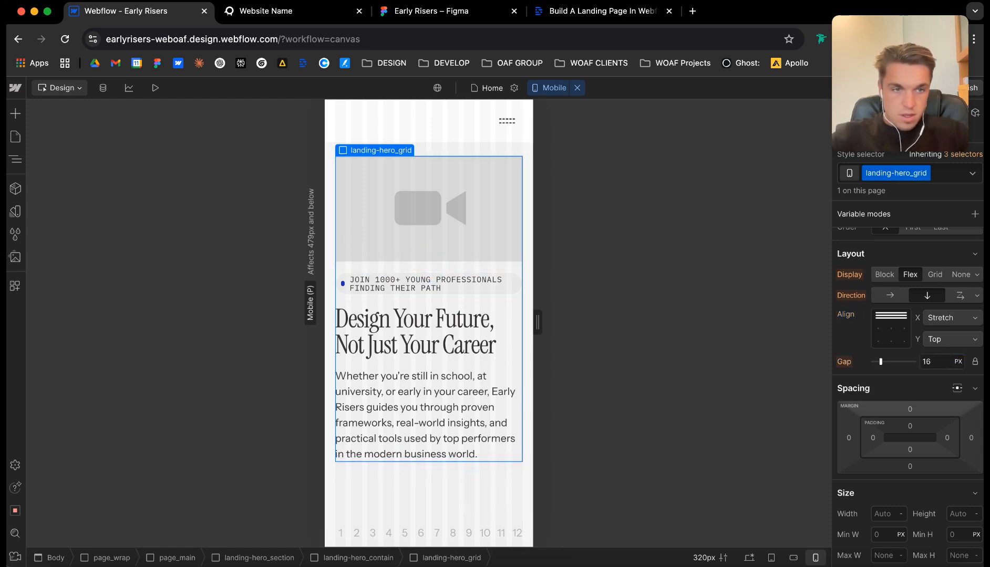
type("32")
key("Return")
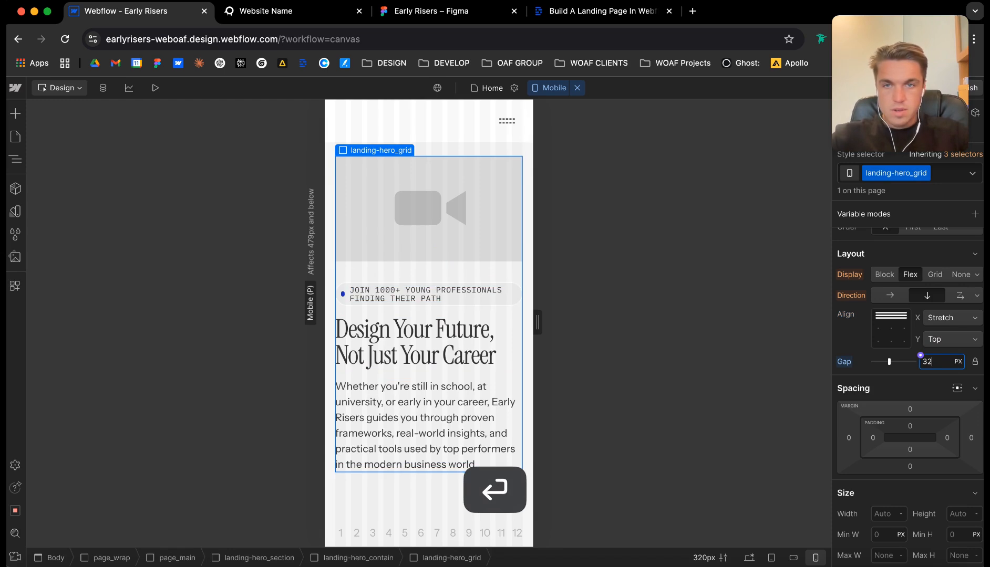
type("64")
key("Return")
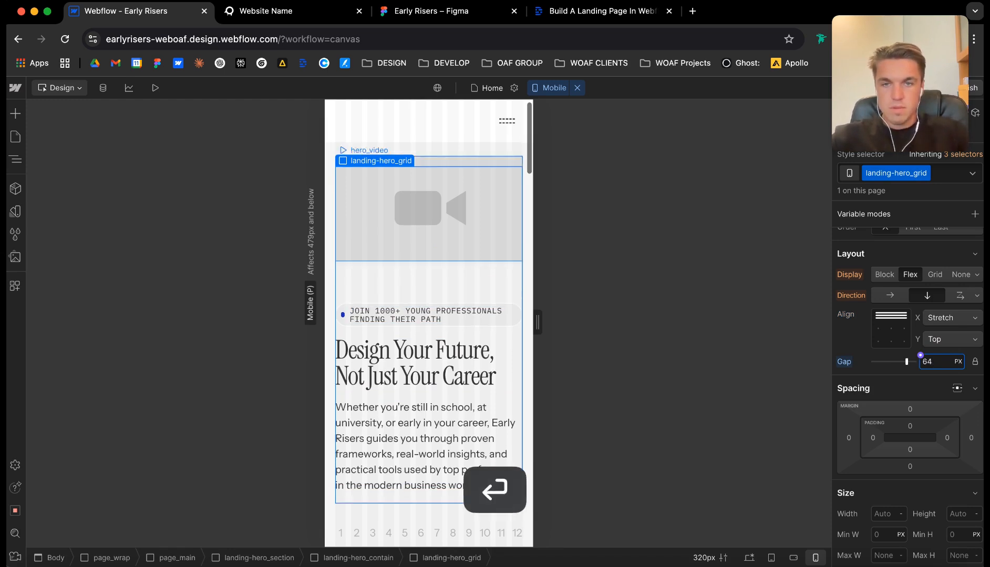
scroll(429, 314, "down", 5)
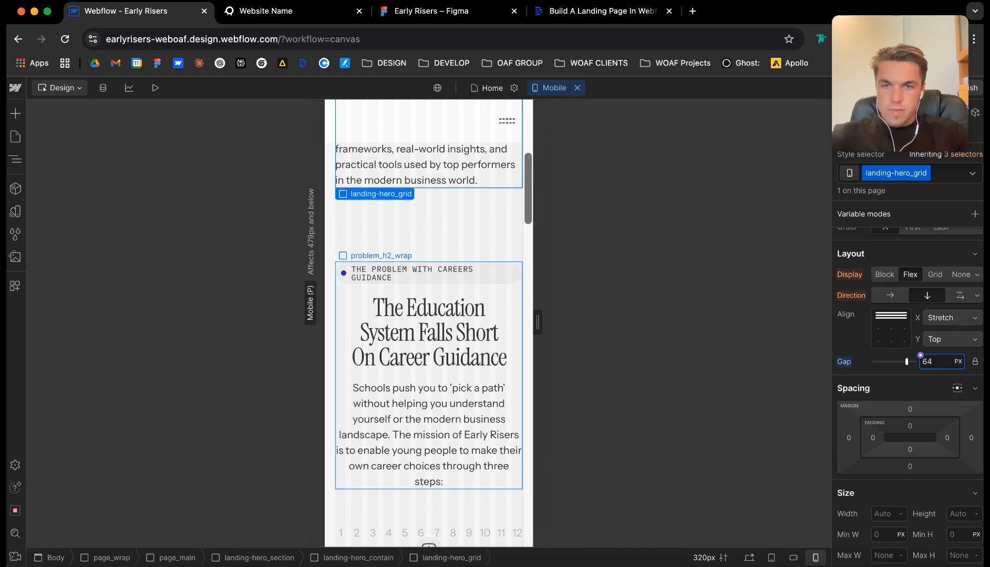
scroll(429, 367, "up", 3)
scroll(428, 315, "up", 3)
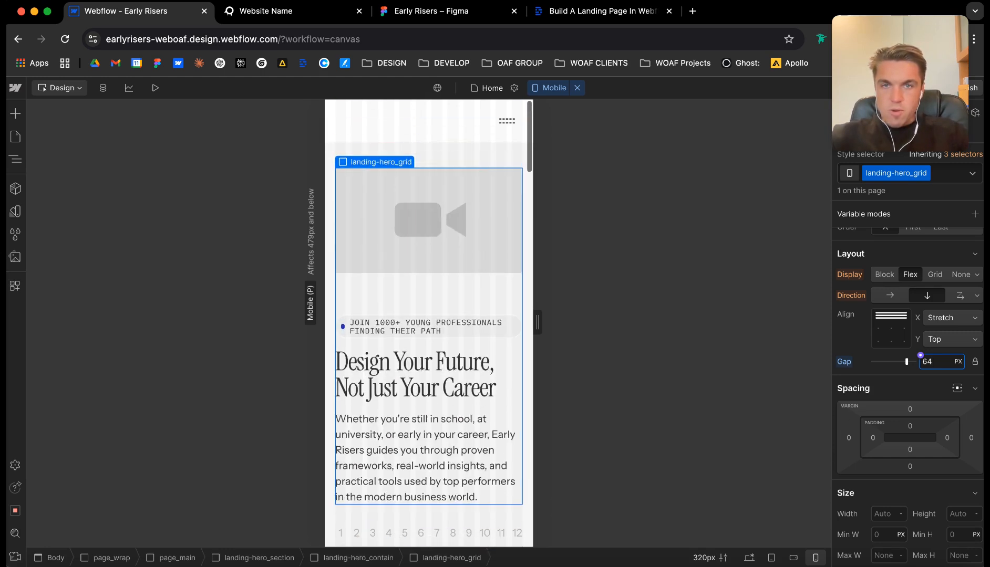
scroll(428, 303, "down", 5)
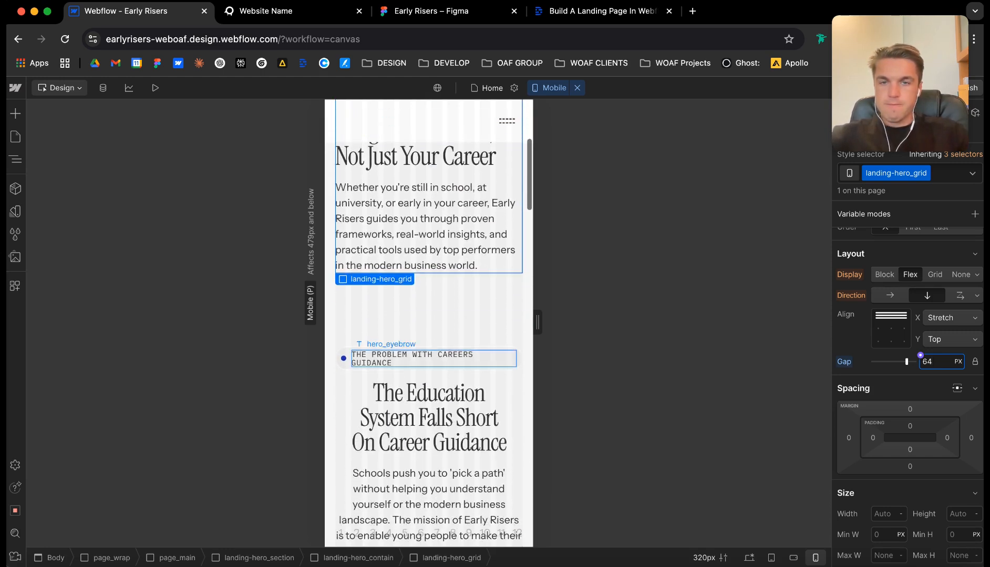
scroll(428, 315, "up", 2)
Left-align the problem_h2 heading and the problem_main_text paragraph at the Mobile breakpoint.
scroll(429, 315, "down", 4)
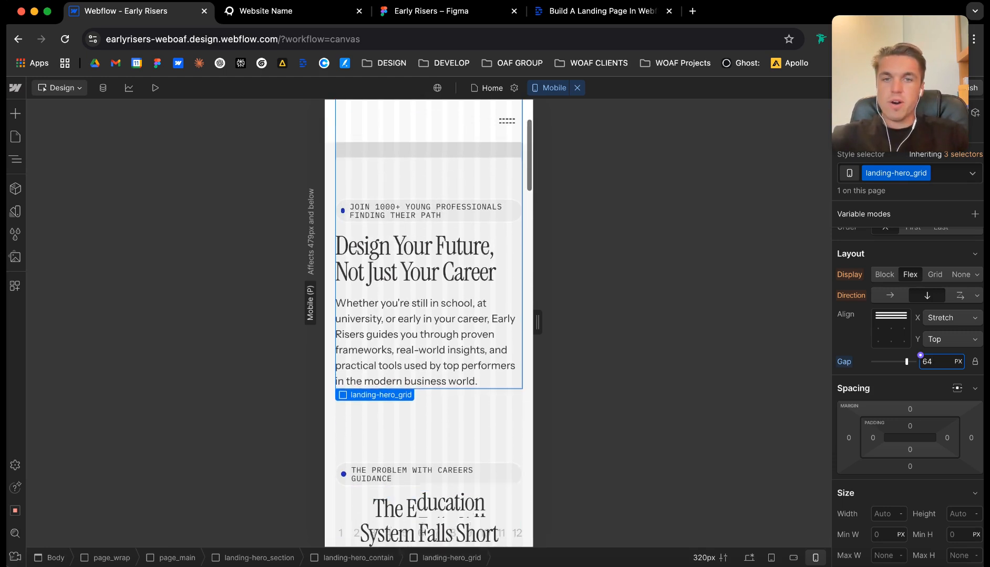
left_click(402, 338)
scroll(910, 394, "down", 7)
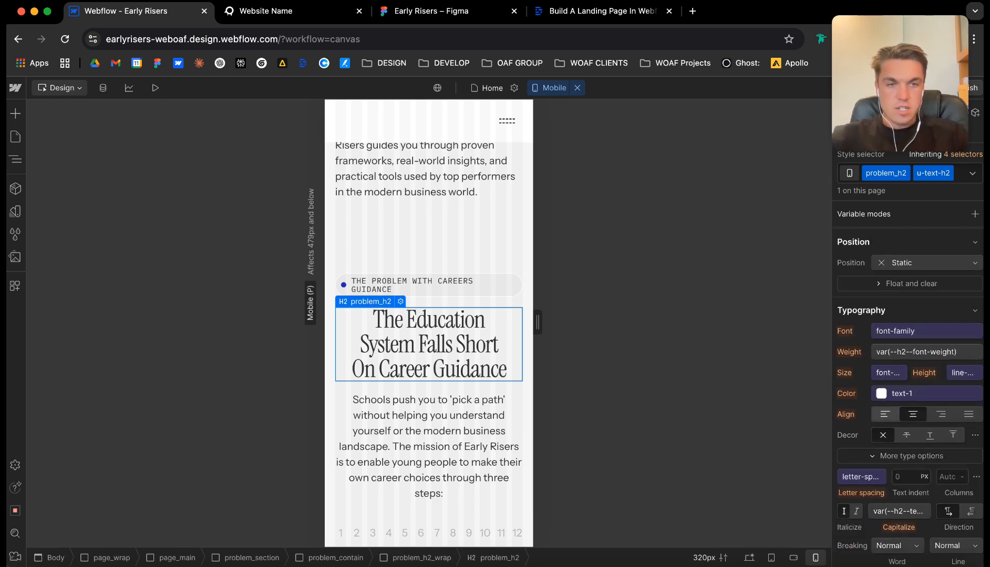
left_click(884, 415)
left_click(414, 450)
left_click(884, 432)
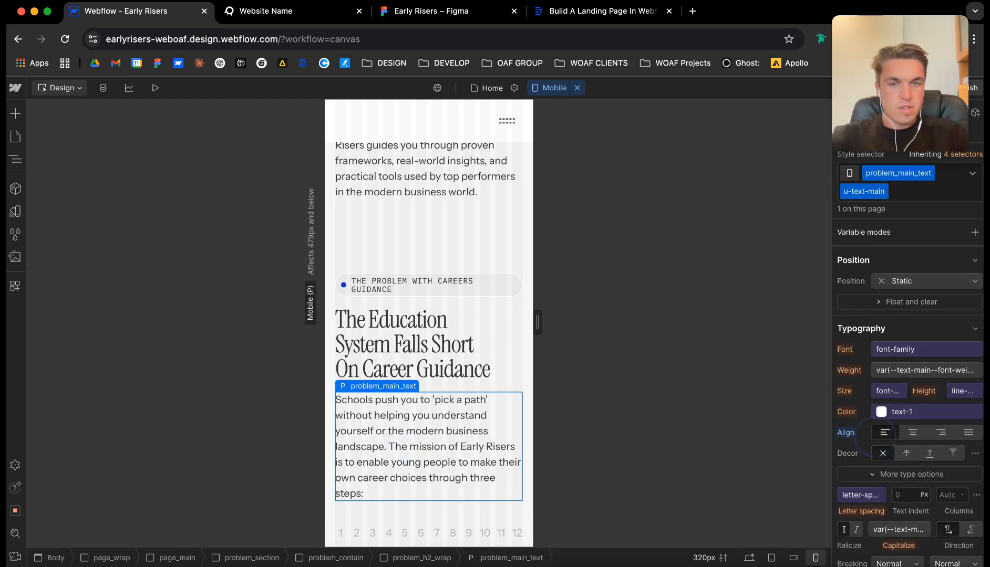
Left-align the curric_h2_para text under "Career Clarity In 90 Minutes" at the Mobile breakpoint.
scroll(429, 315, "down", 3)
scroll(428, 315, "down", 4)
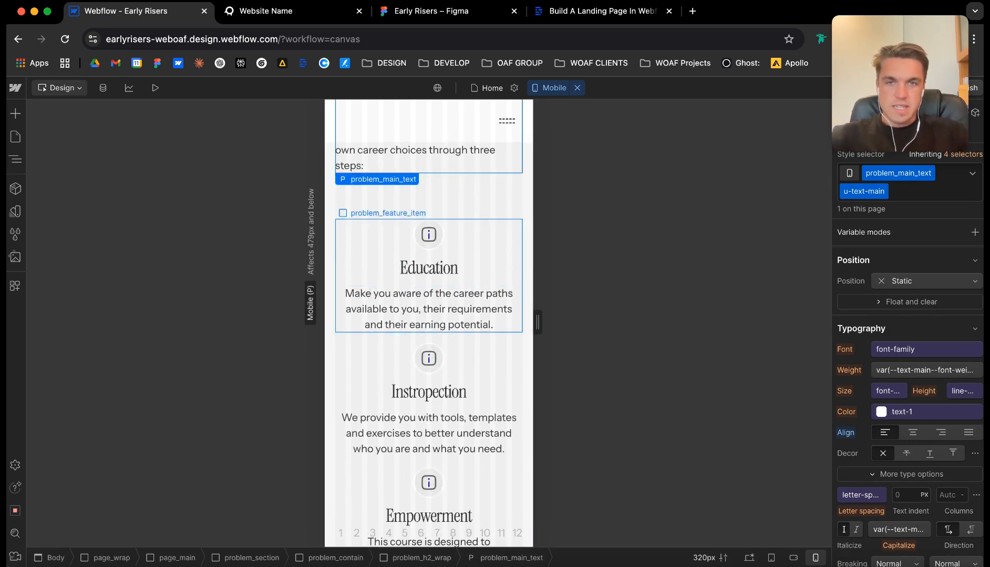
scroll(429, 315, "down", 2)
scroll(429, 316, "up", 4)
scroll(429, 315, "down", 12)
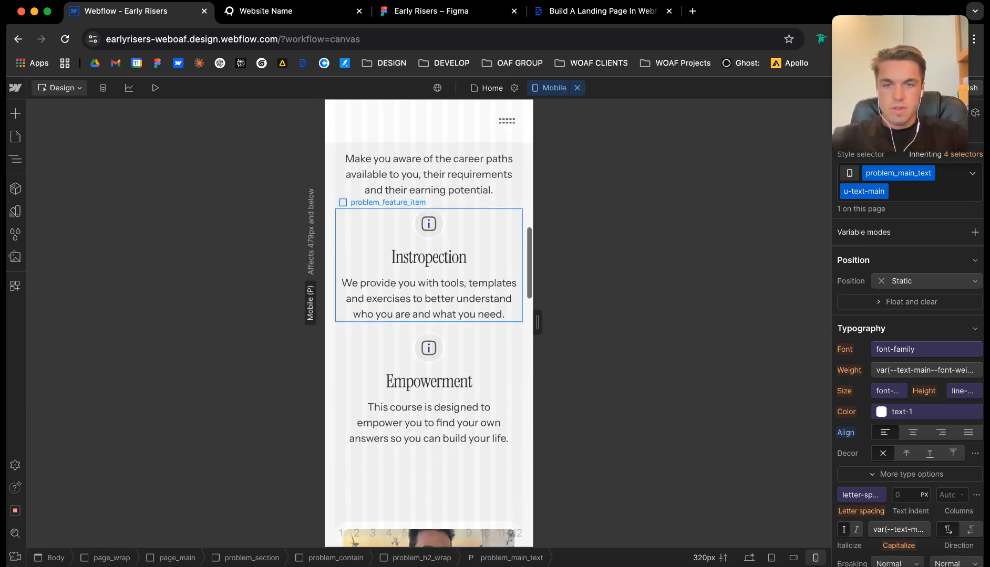
scroll(428, 315, "down", 9)
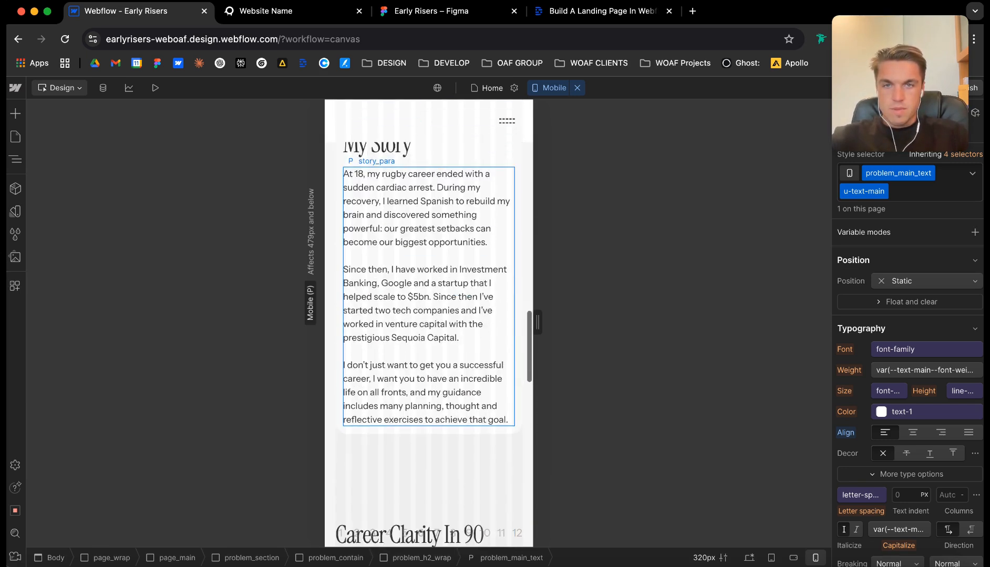
left_click(426, 343)
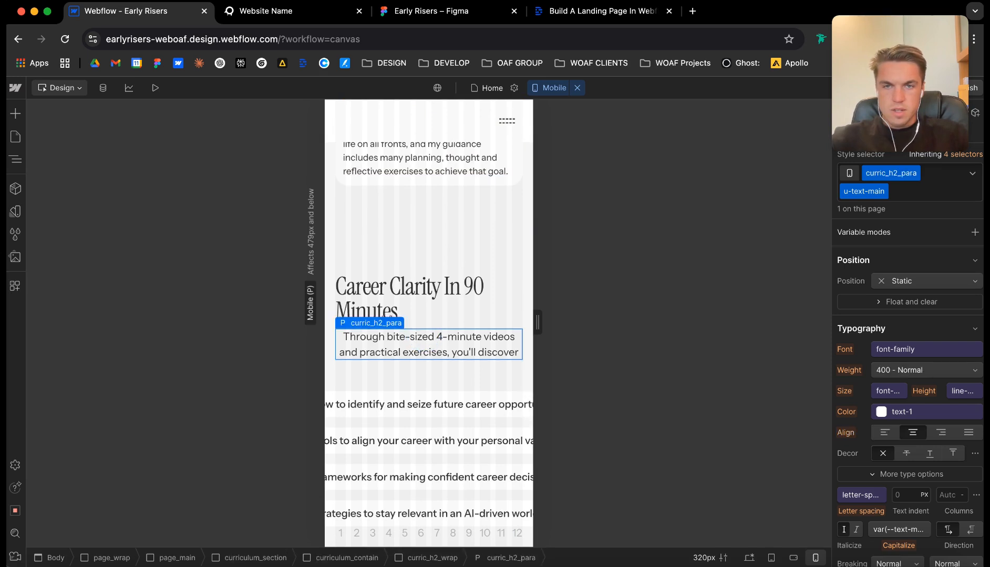
left_click(885, 432)
scroll(429, 366, "down", 1)
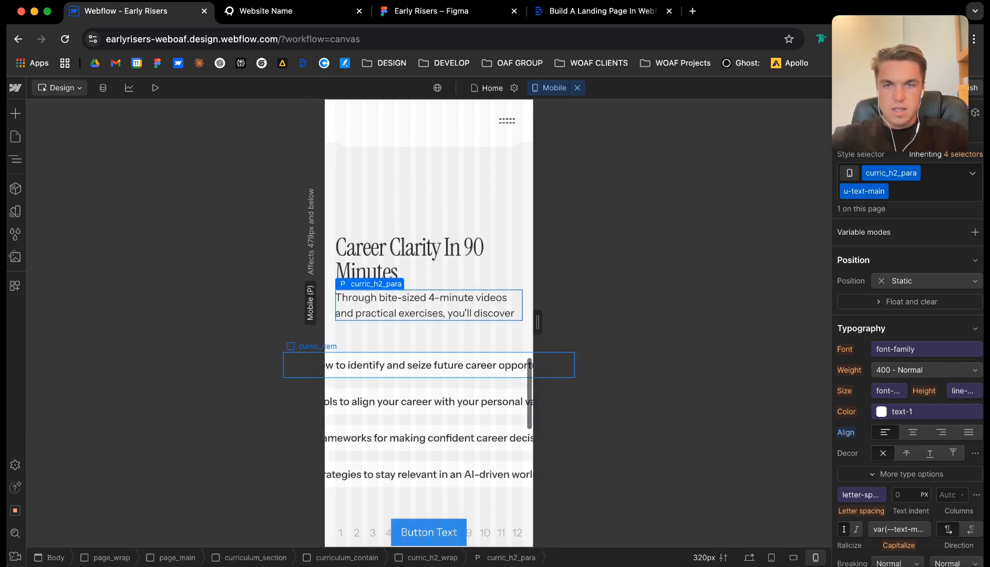
Compare the curriculum list at the Desktop and Mobile (L) breakpoints and inspect the size settings of curric_item.
left_click(577, 87)
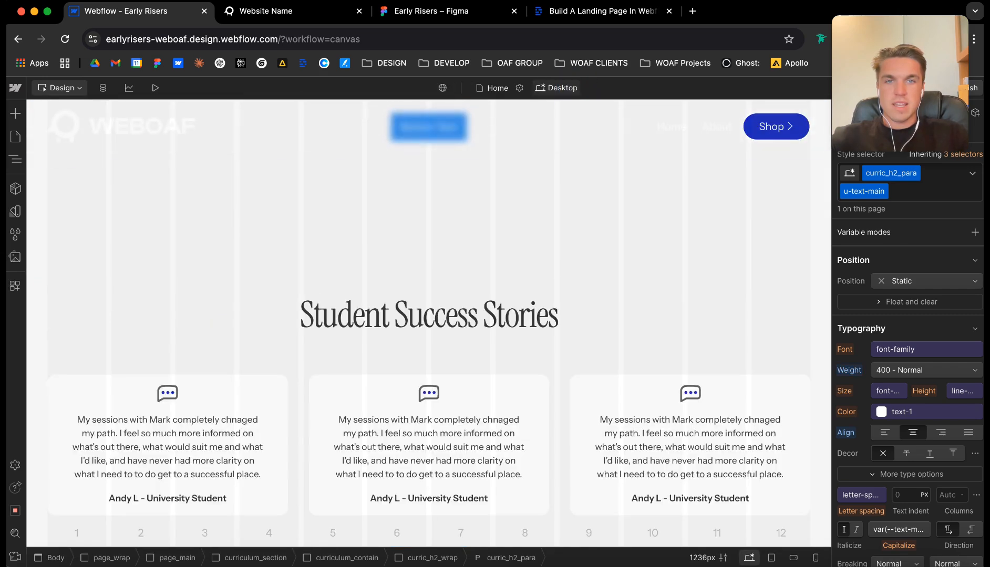
scroll(429, 324, "up", 1)
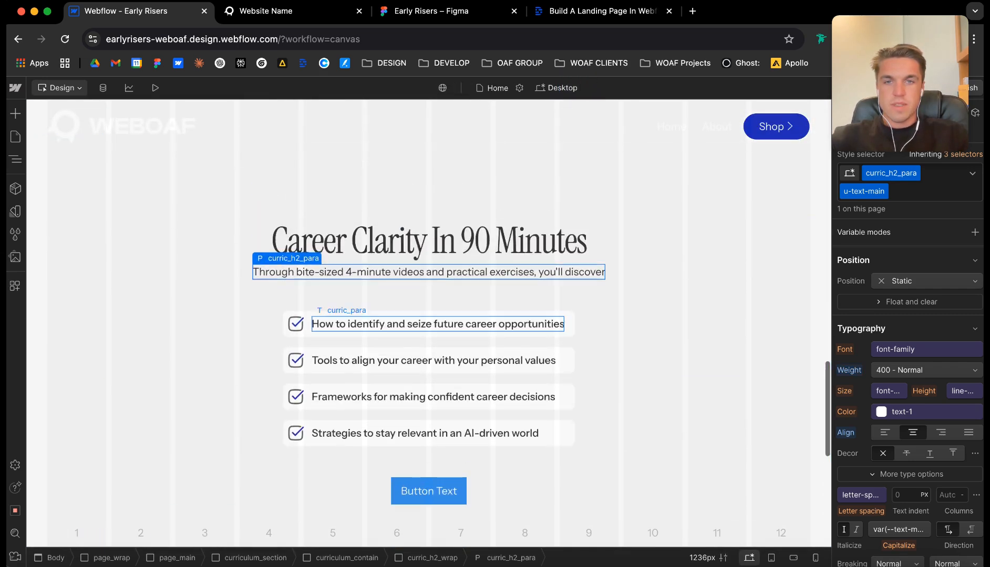
left_click(557, 87)
left_click(581, 139)
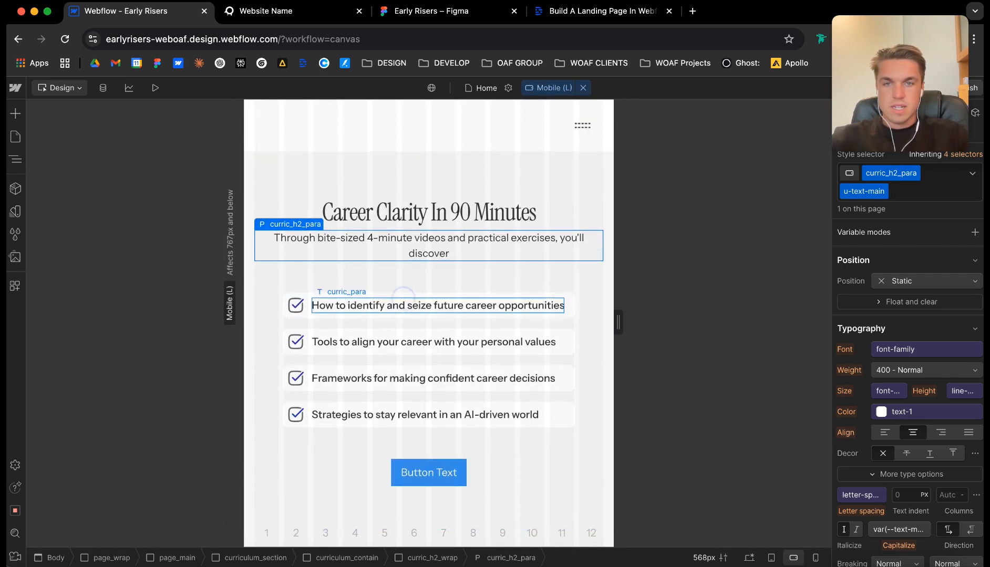
left_click(406, 296)
scroll(909, 400, "down", 5)
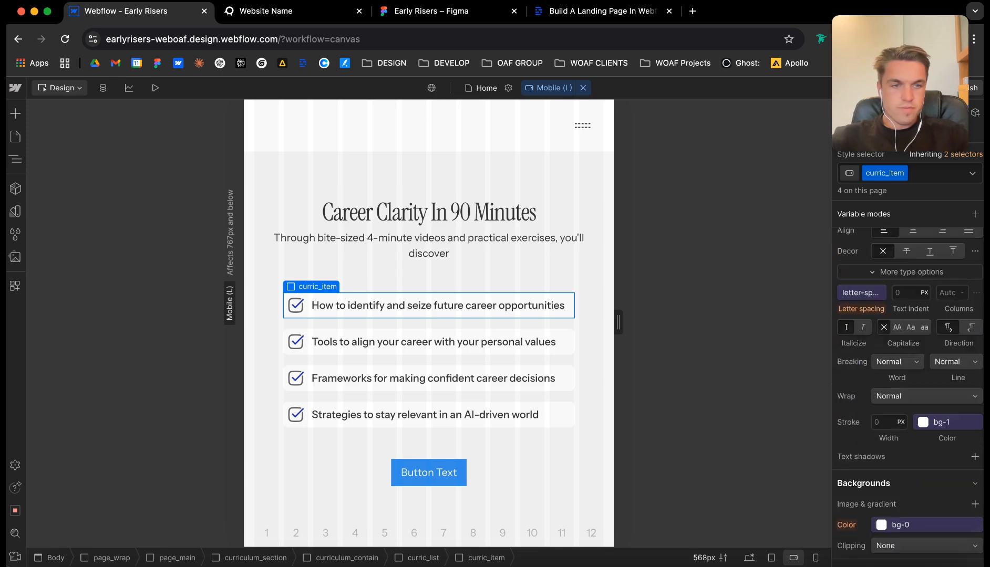
scroll(909, 399, "down", 3)
scroll(909, 400, "up", 10)
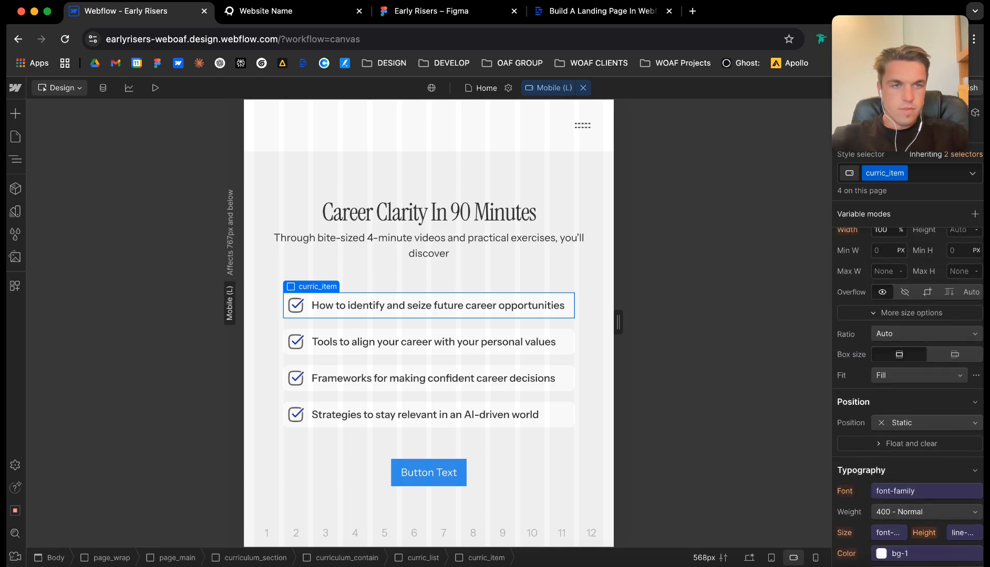
Set the width of curric_list to Auto at the Mobile breakpoint so the checklist fits the screen.
left_click(318, 274)
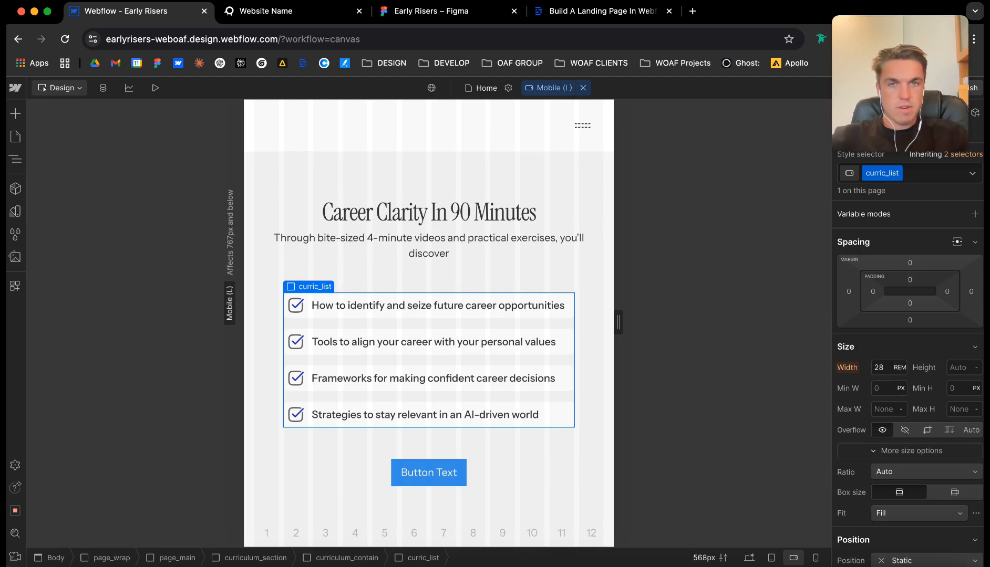
left_click(549, 88)
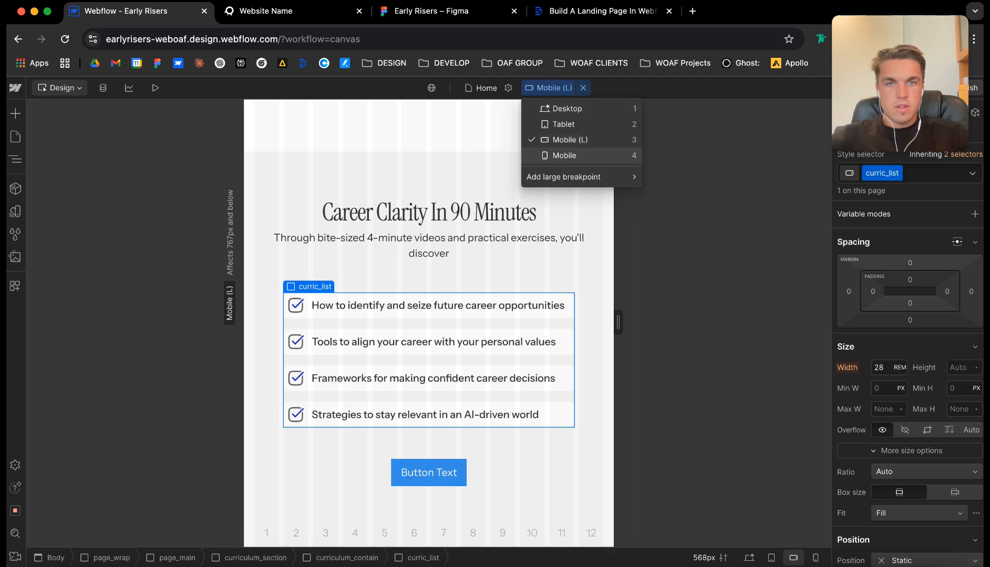
left_click(559, 153)
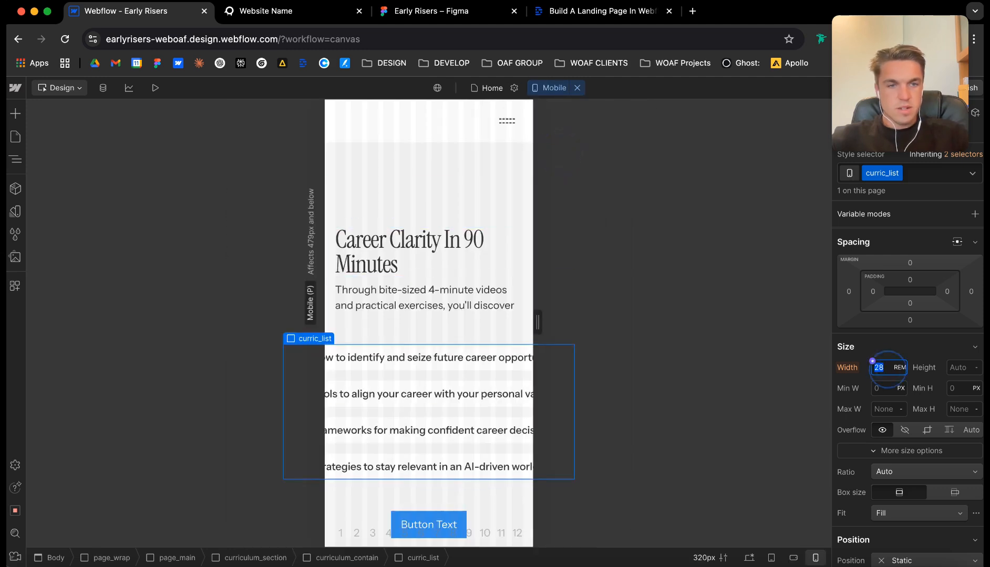
key("Return")
scroll(428, 315, "down", 5)
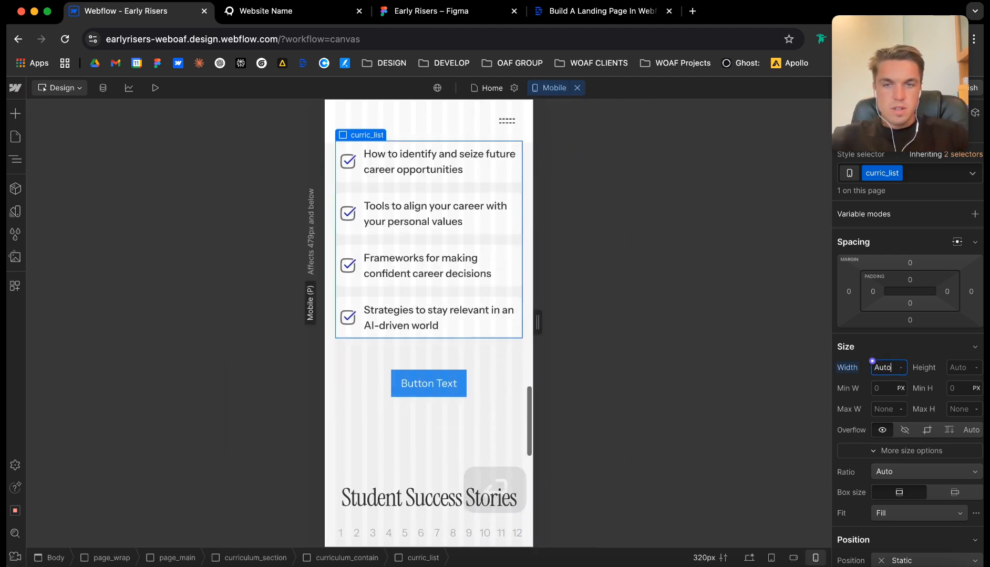
scroll(429, 315, "down", 10)
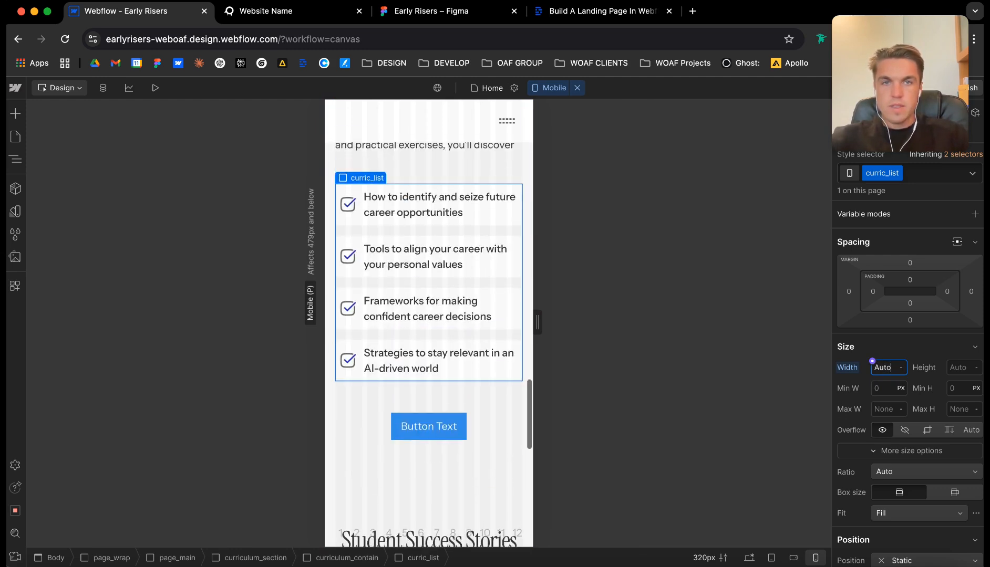
Return to the Desktop breakpoint and review the Student Success Stories section.
left_click(577, 88)
scroll(567, 305, "up", 2)
scroll(568, 305, "down", 2)
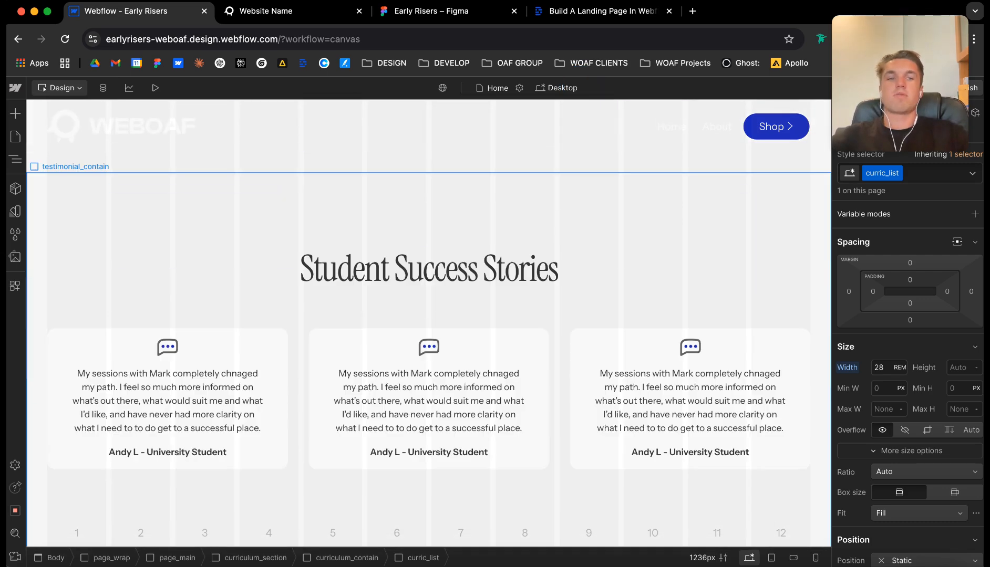
Collapse the landing-hero, problem, story, curriculum and testimonial sections in the Navigator.
scroll(568, 305, "up", 15)
scroll(568, 305, "down", 15)
left_click(429, 215)
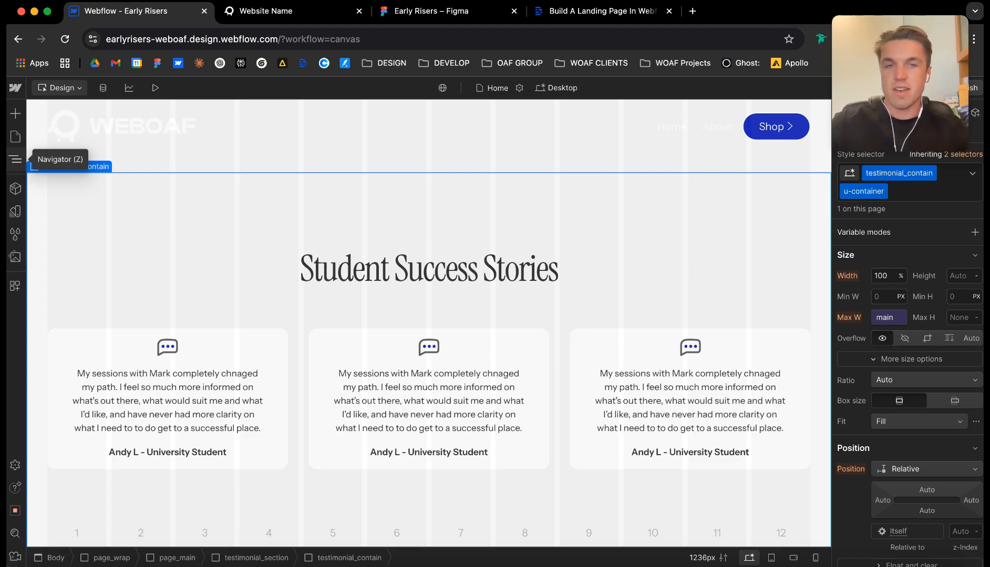
left_click(15, 159)
scroll(107, 347, "up", 15)
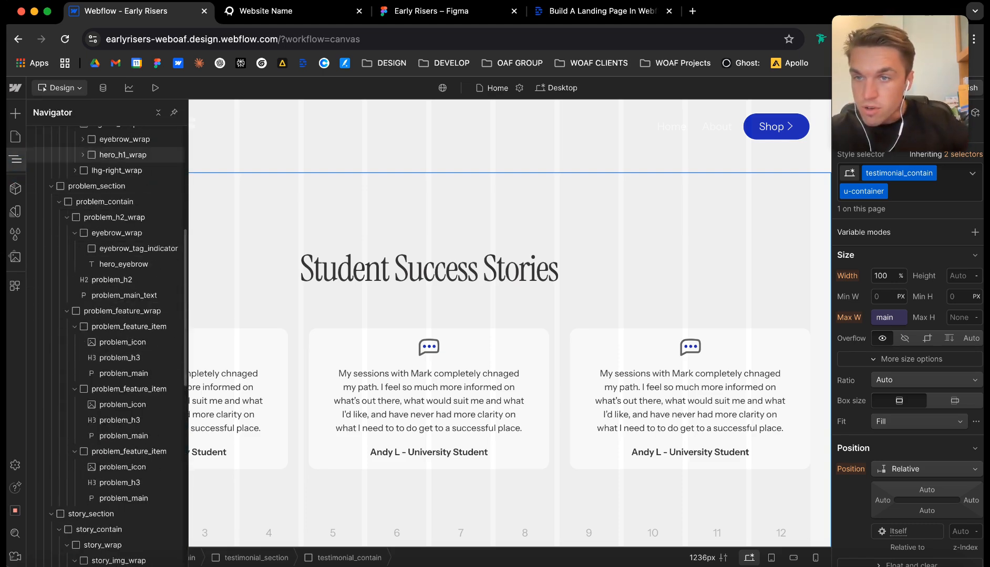
left_click(51, 368)
left_click(51, 383)
left_click(51, 399)
left_click(51, 415)
left_click(51, 430)
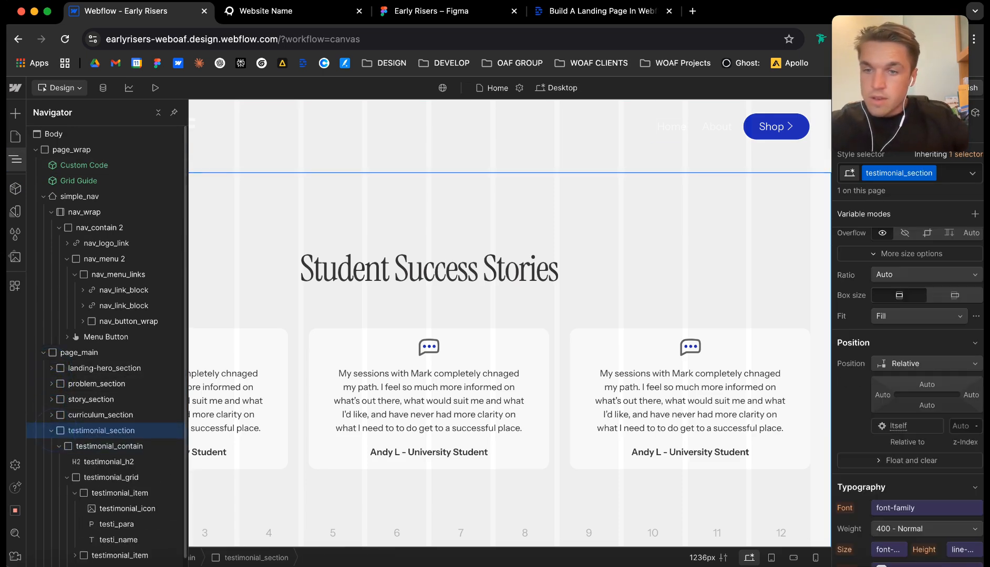
left_click(51, 431)
Switch to the Figma design and examine the Frequently Asked Questions section.
left_click(431, 11)
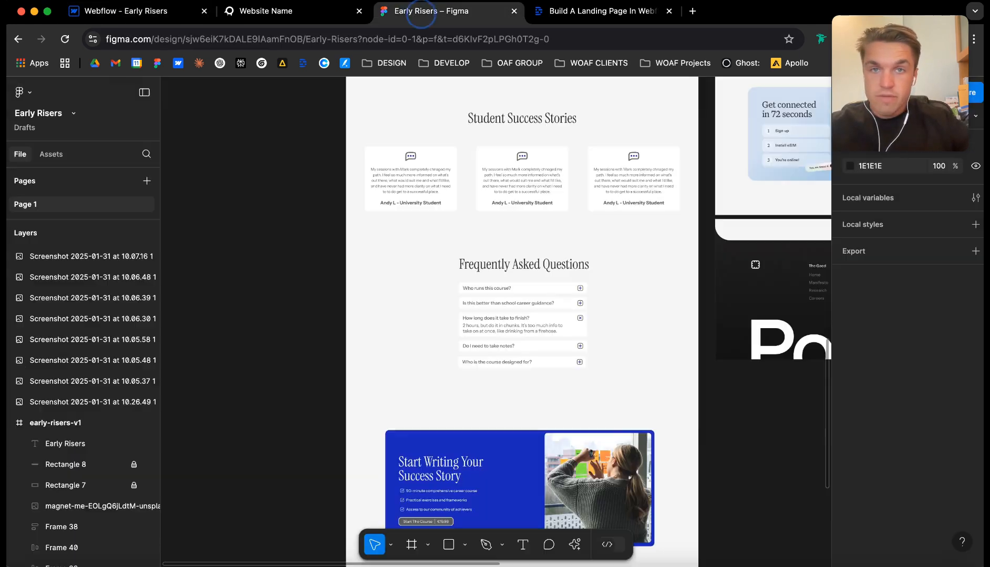
scroll(482, 300, "down", 3)
scroll(439, 293, "up", 3)
scroll(438, 293, "up", 4)
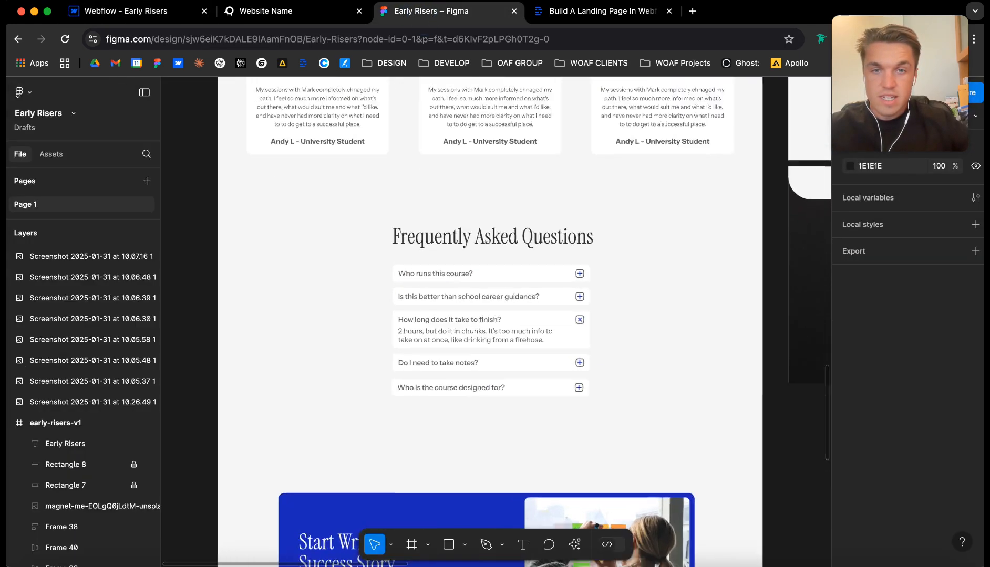
Switch back to Webflow, open the [Draft] Page Builder page and copy the faq_grid element from its FAQs section.
left_click(118, 10)
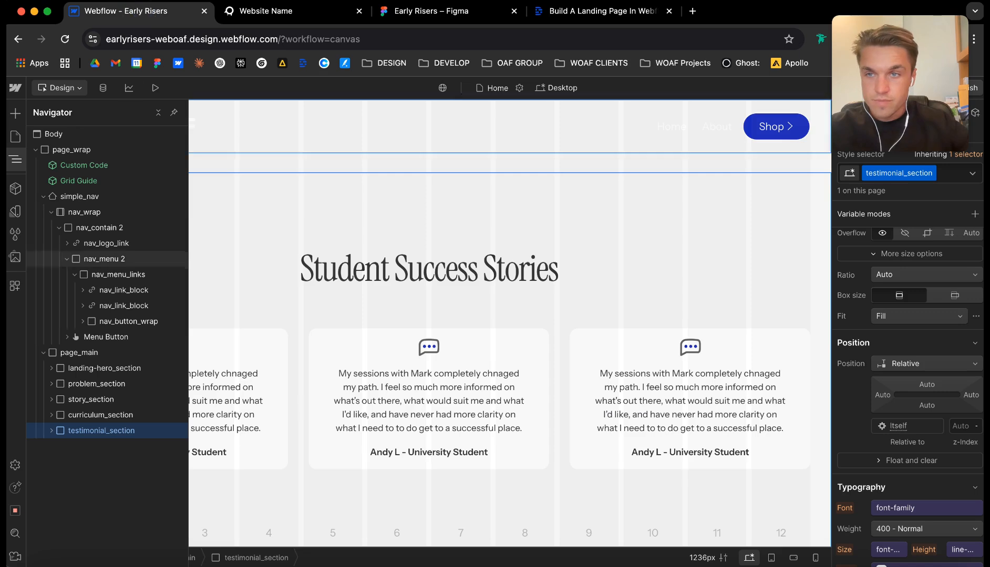
left_click(15, 136)
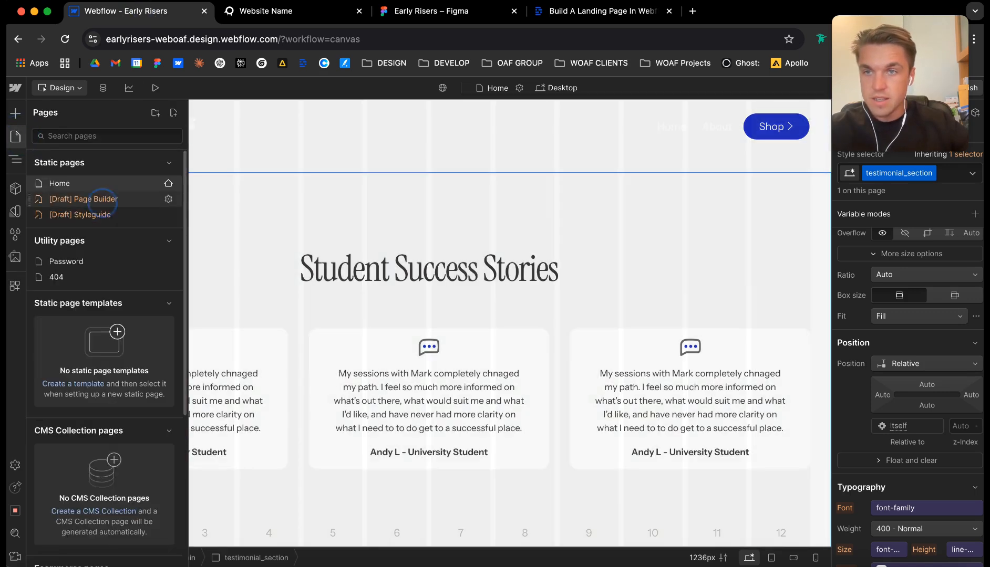
left_click(90, 199)
scroll(525, 358, "down", 15)
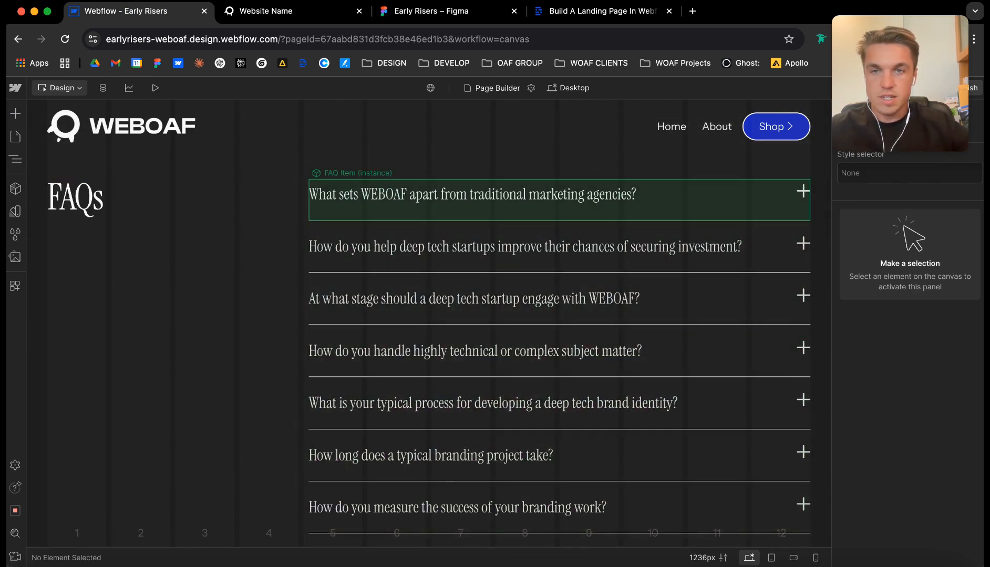
left_click(335, 175)
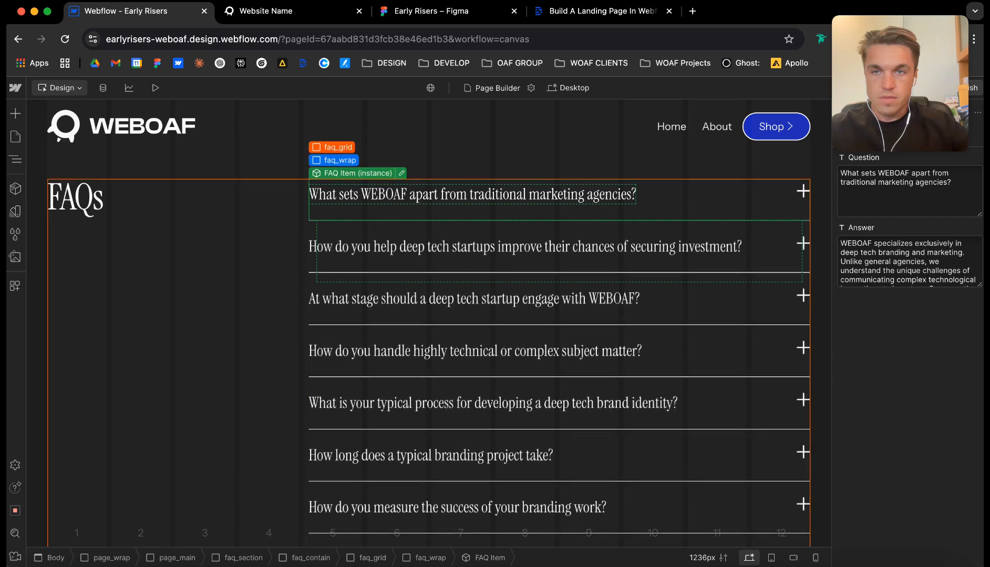
left_click(331, 147)
key("super+c")
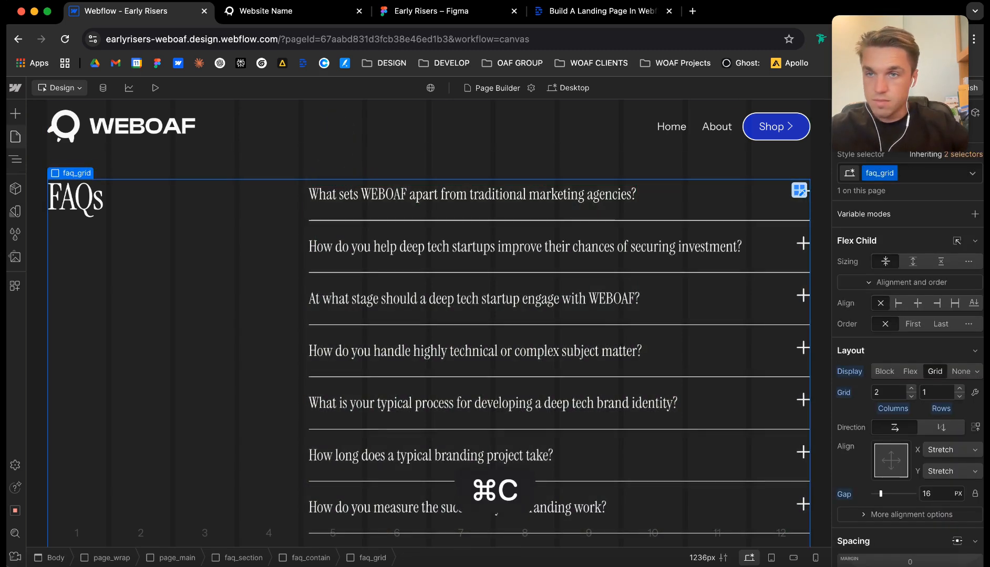
Return to the Home page and add a div block at the end of page_main, after testimonial_section.
left_click(15, 136)
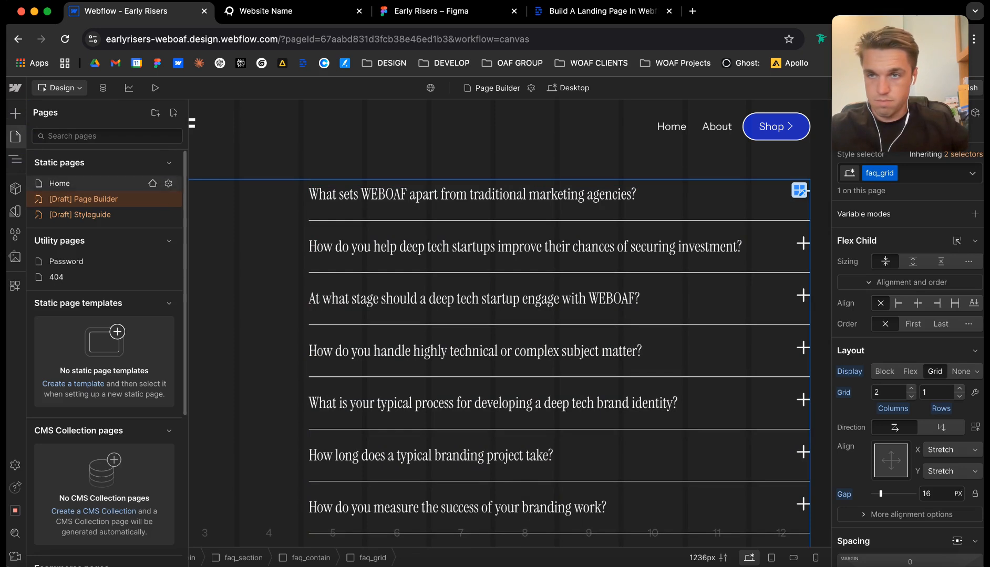
left_click(52, 184)
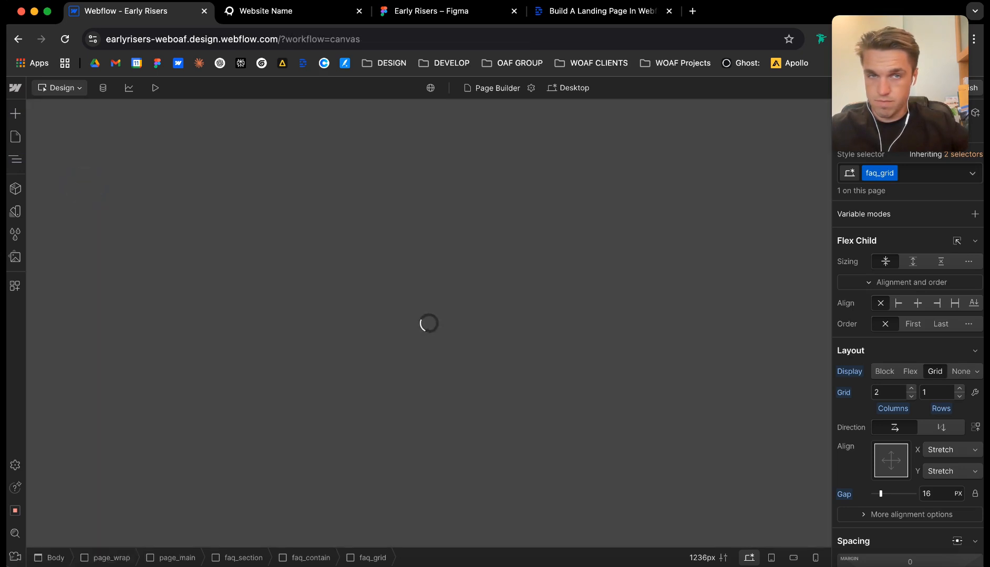
scroll(428, 323, "down", 15)
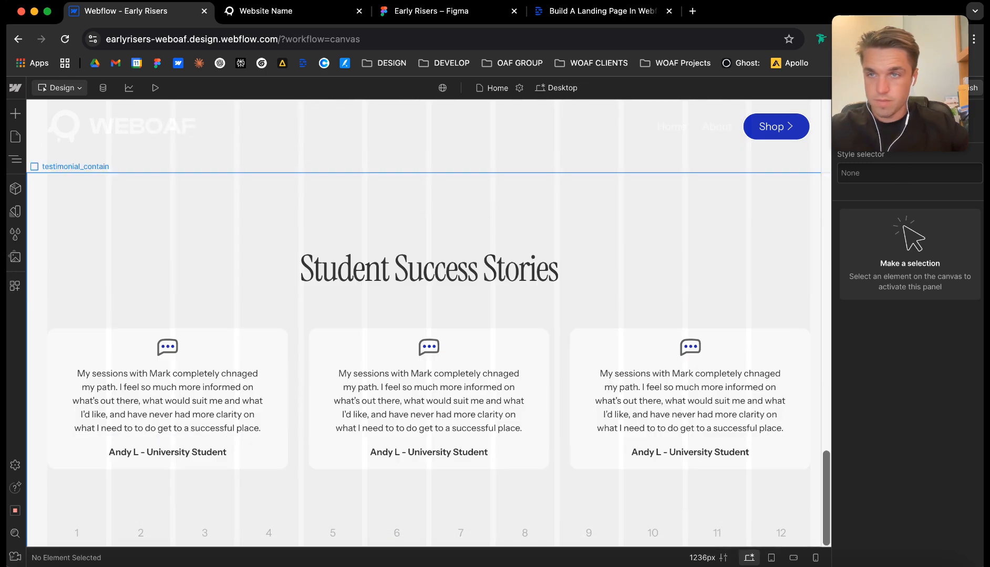
left_click(15, 159)
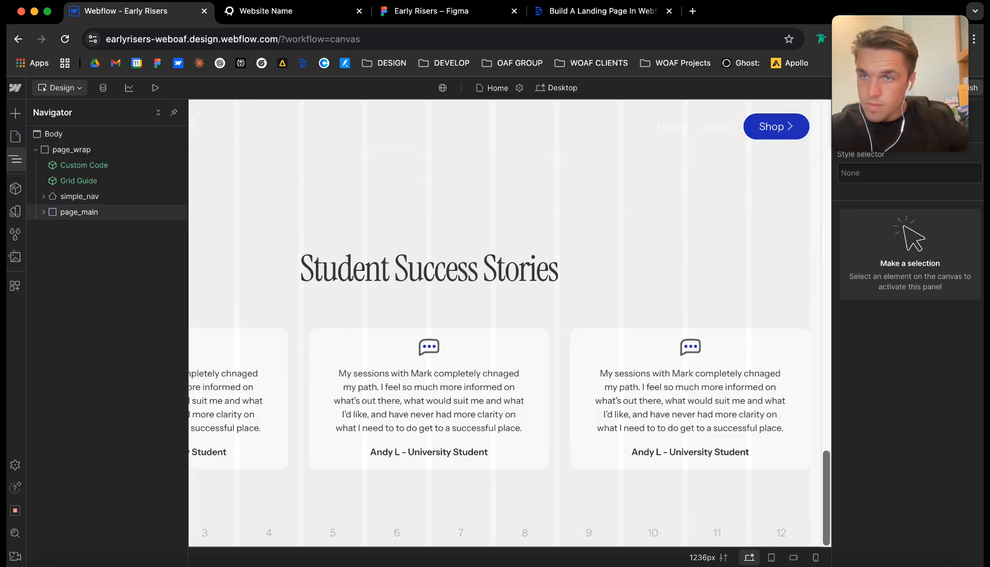
left_click(44, 213)
left_click(79, 212)
key("super+e")
type("div")
key("Return")
Apply the existing class faq_section to the new div block.
key("super+Return")
type("faw")
left_click_drag(900, 115, 494, 116)
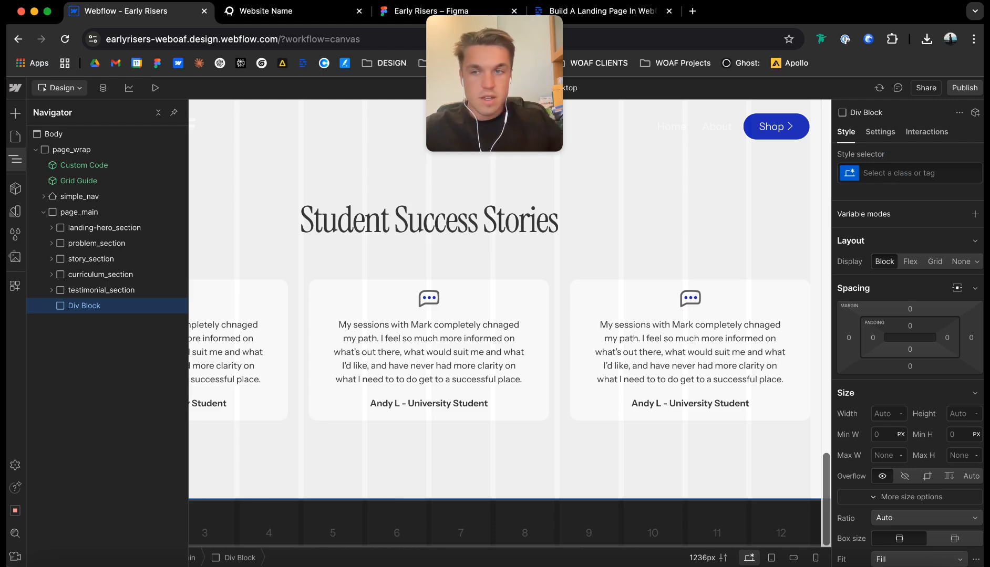
left_click(888, 169)
type("faq")
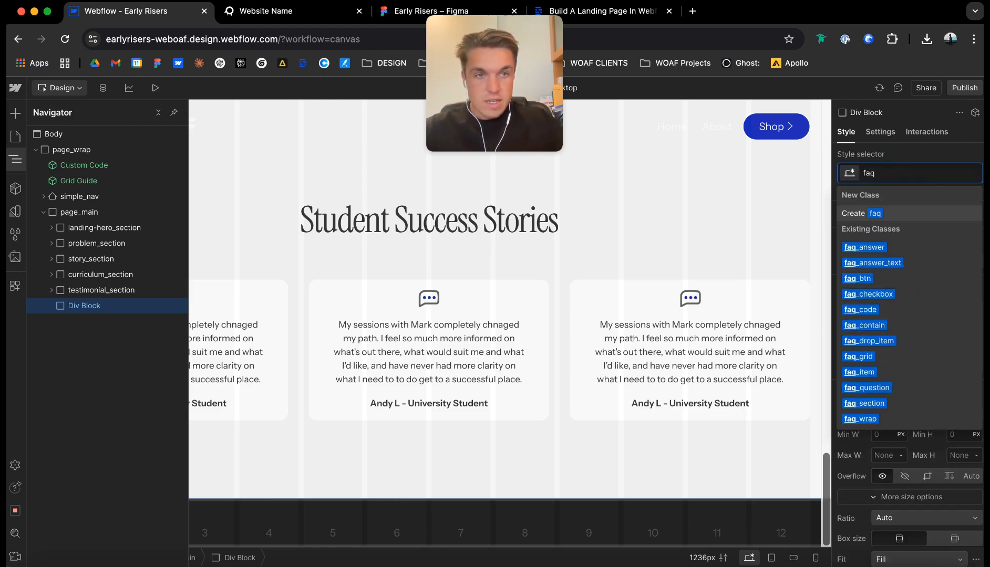
type("_section")
key("Return")
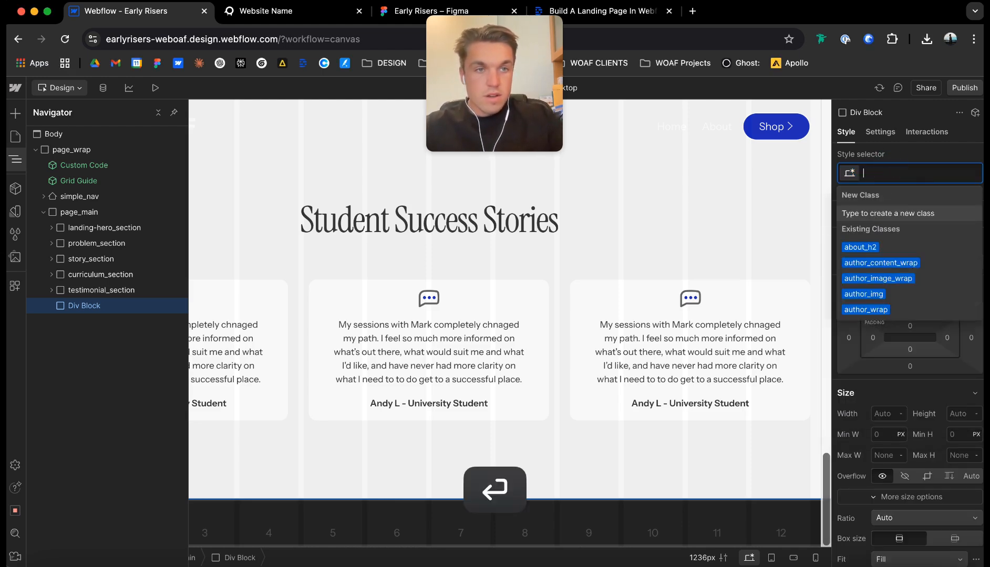
Set the HTML tag of faq_section to Section.
left_click(880, 132)
left_click(910, 181)
left_click(898, 165)
Add the custom attribute data-theme with the value light to faq_section.
left_click(974, 391)
type("data-theme")
key("Tab")
type("d")
key("BackSpace")
key("BackSpace")
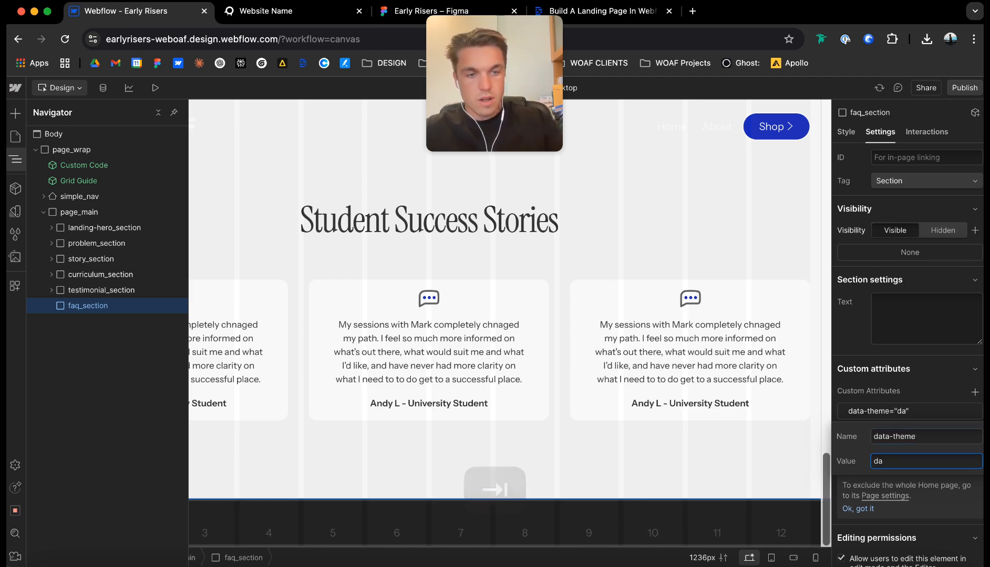
type("light")
key("Return")
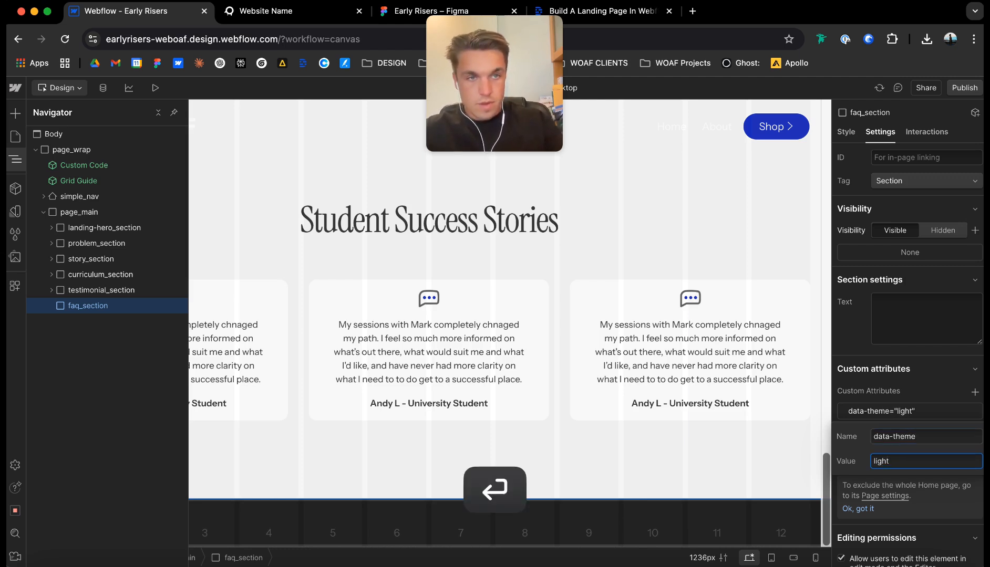
Set the background colour of faq_section to the bg-1 theme variable.
left_click(848, 132)
left_click(848, 132)
scroll(907, 336, "down", 7)
scroll(909, 336, "down", 6)
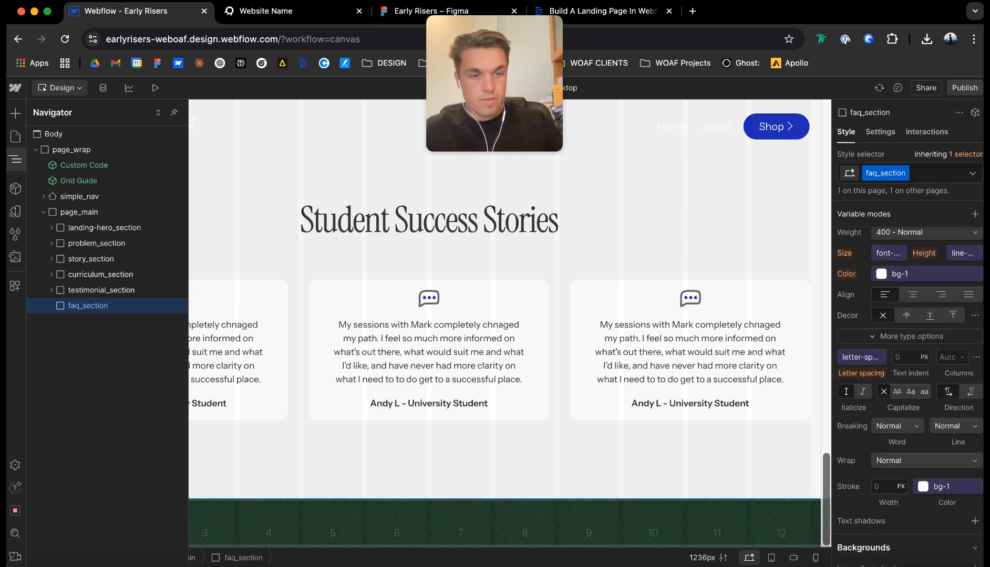
left_click(872, 306)
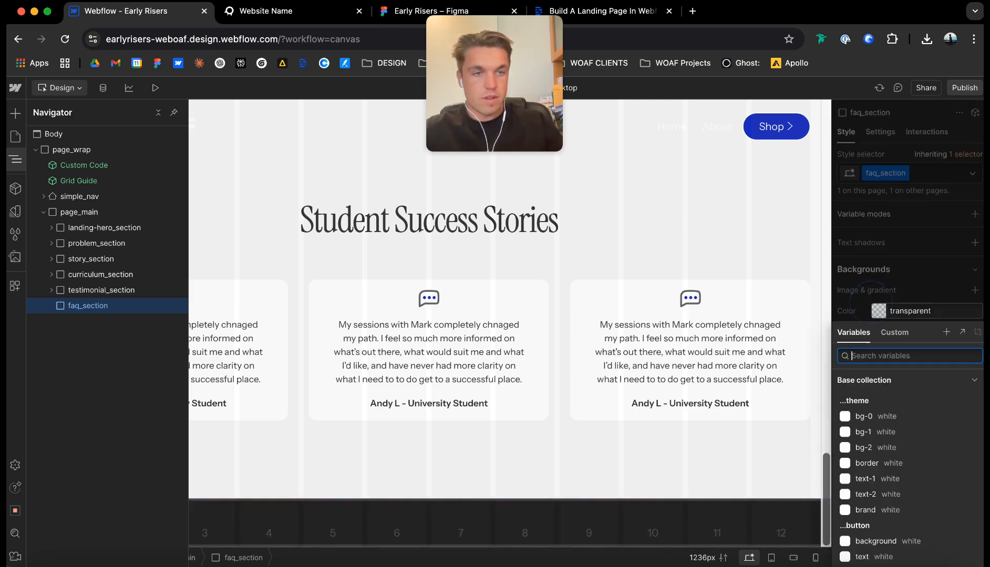
left_click(867, 432)
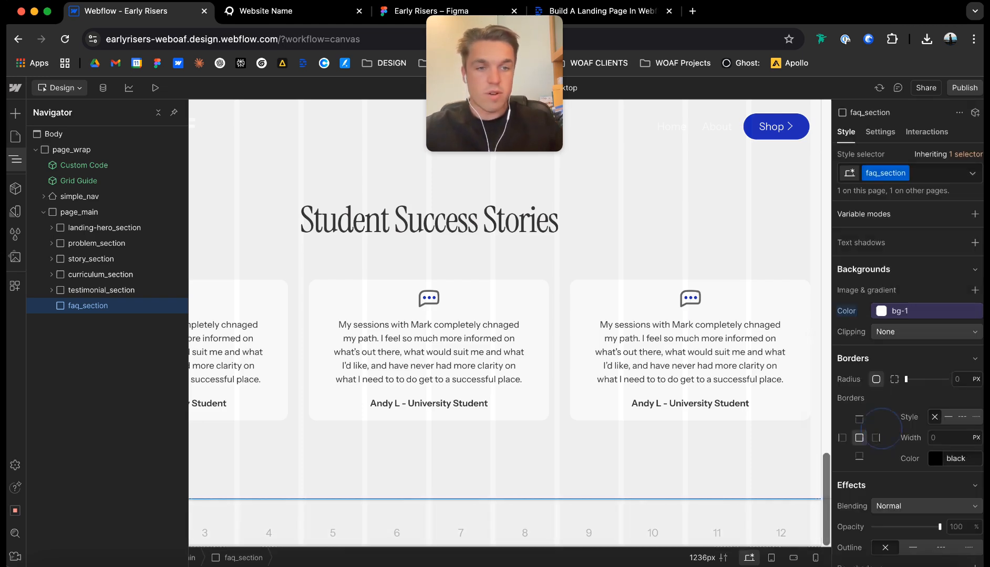
Add a div block inside faq_section and apply the class faq_contain to it.
left_click(120, 315)
key("ctrl+e")
type("d")
key("Return")
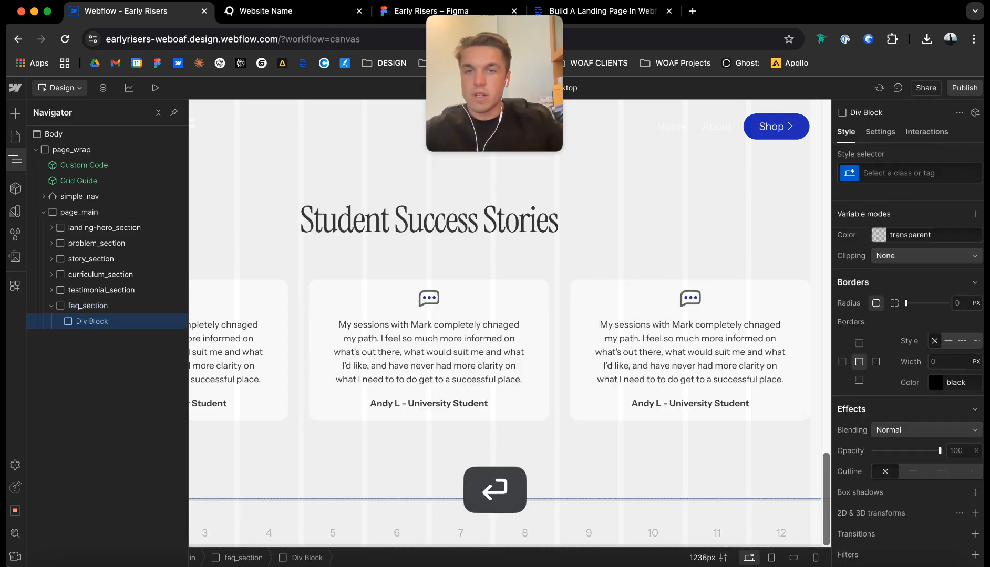
key("ctrl+Return")
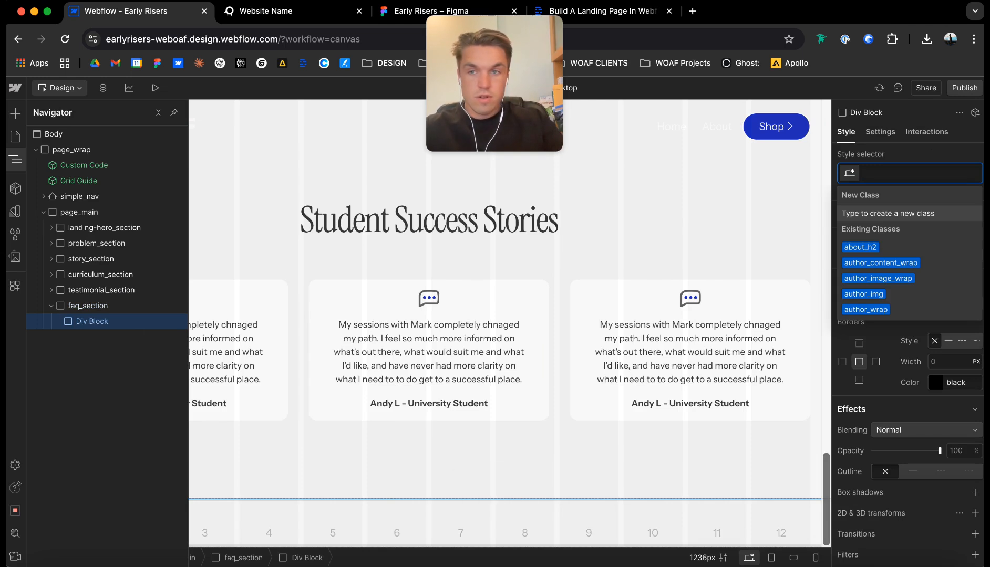
type("faq_contain")
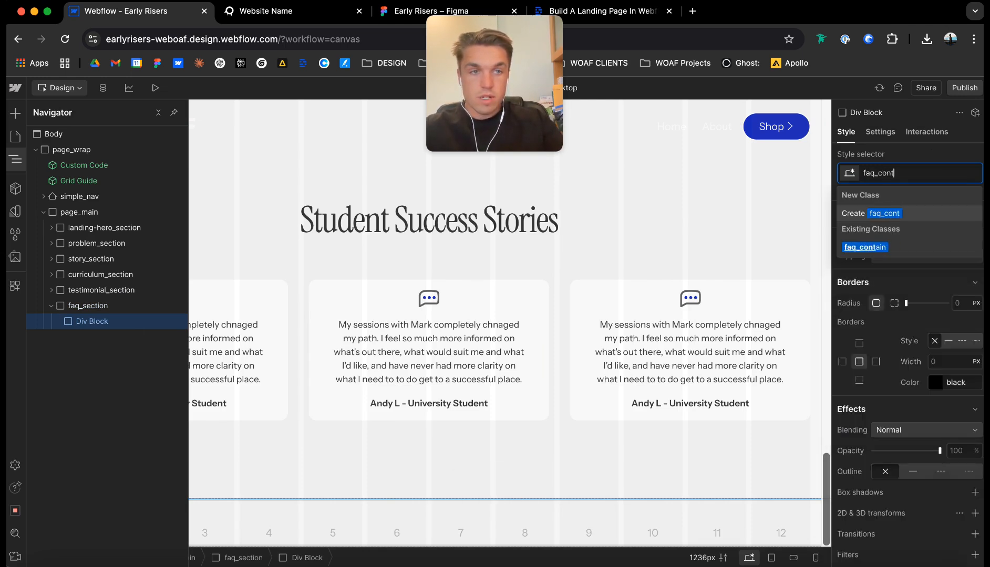
key("Return")
Add the combo class u-container to faq_contain.
key("ctrl+Return")
type("u-")
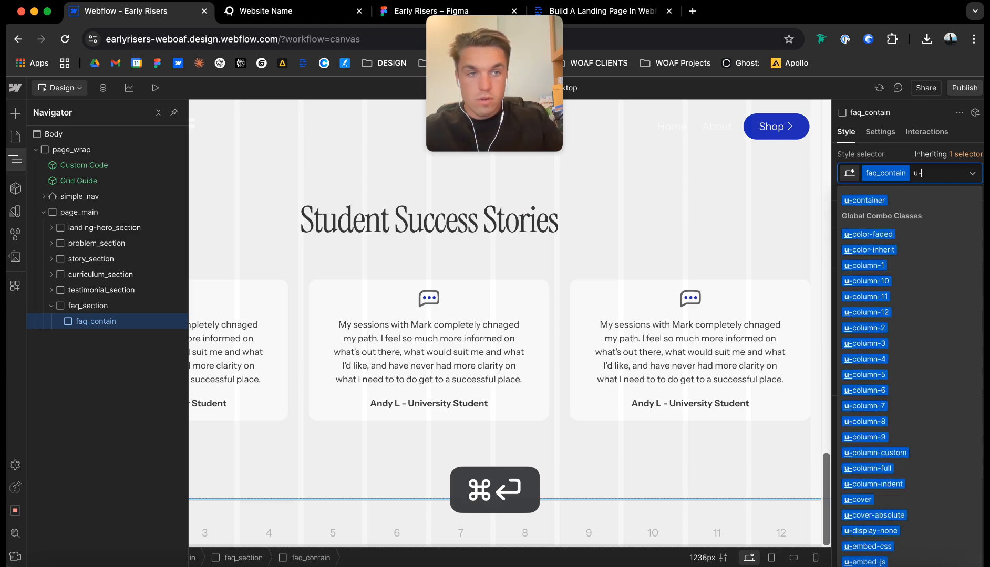
type("container")
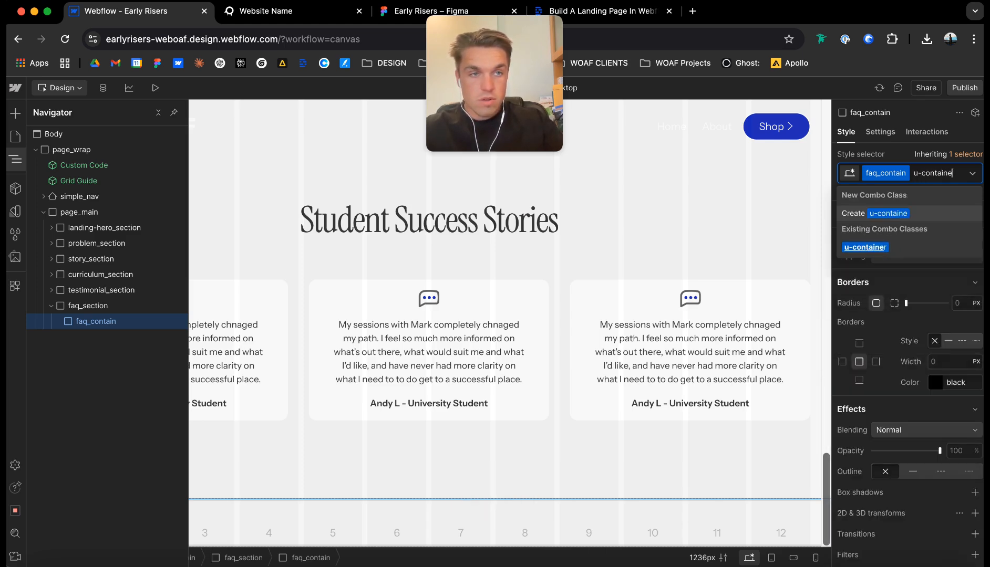
key("Return")
Paste the copied faq_grid inside faq_contain.
scroll(427, 283, "down", 3)
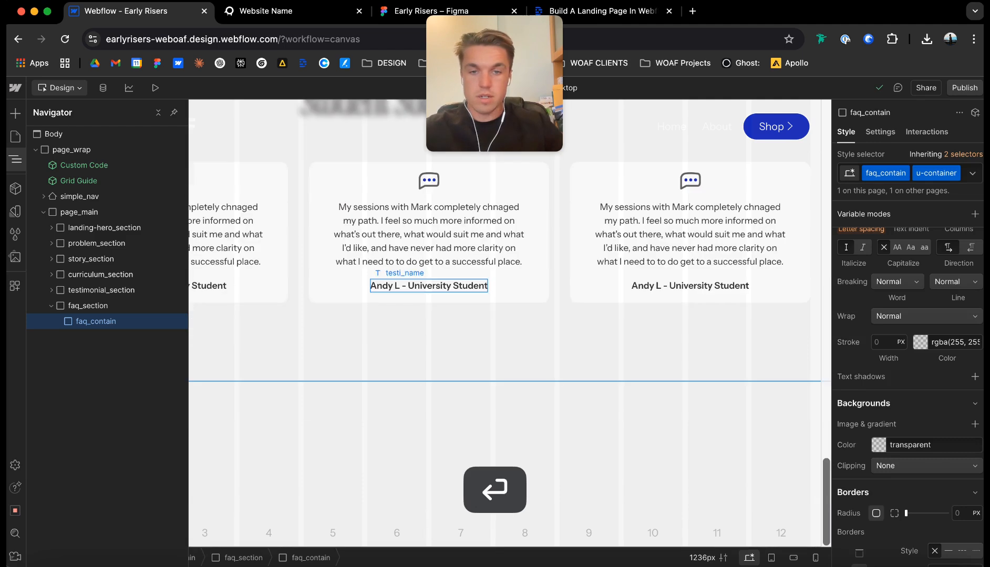
key("super+e")
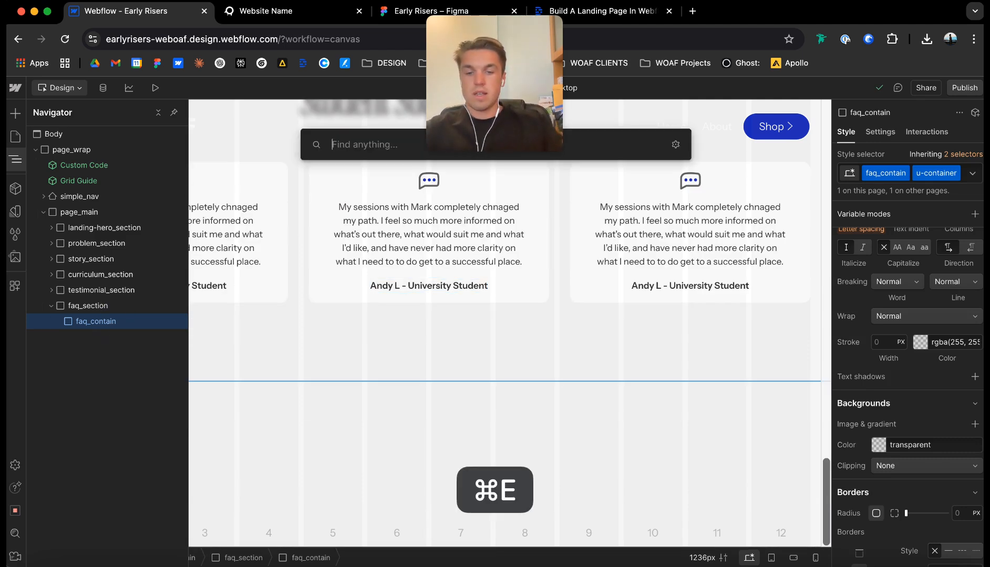
left_click(115, 321)
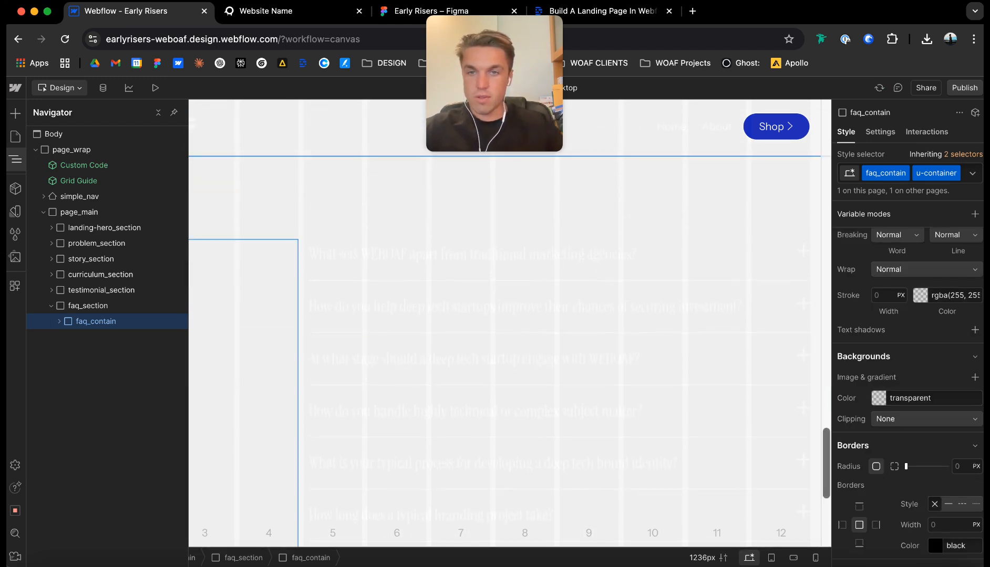
Set the text colour of the about_h2 heading in faq_grid to the text-1 theme variable.
left_click(68, 336)
left_click(100, 352)
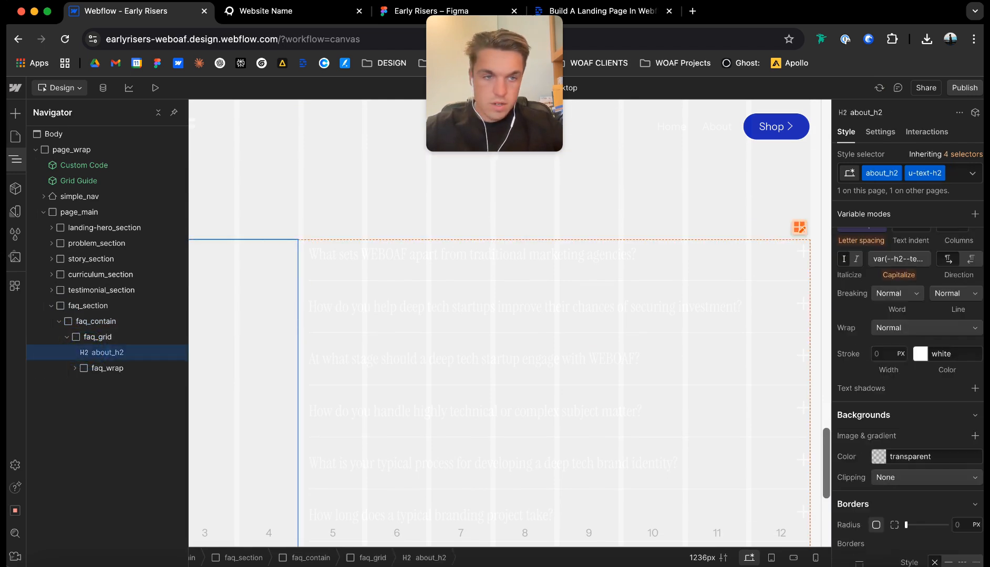
scroll(909, 394, "up", 6)
left_click(877, 476)
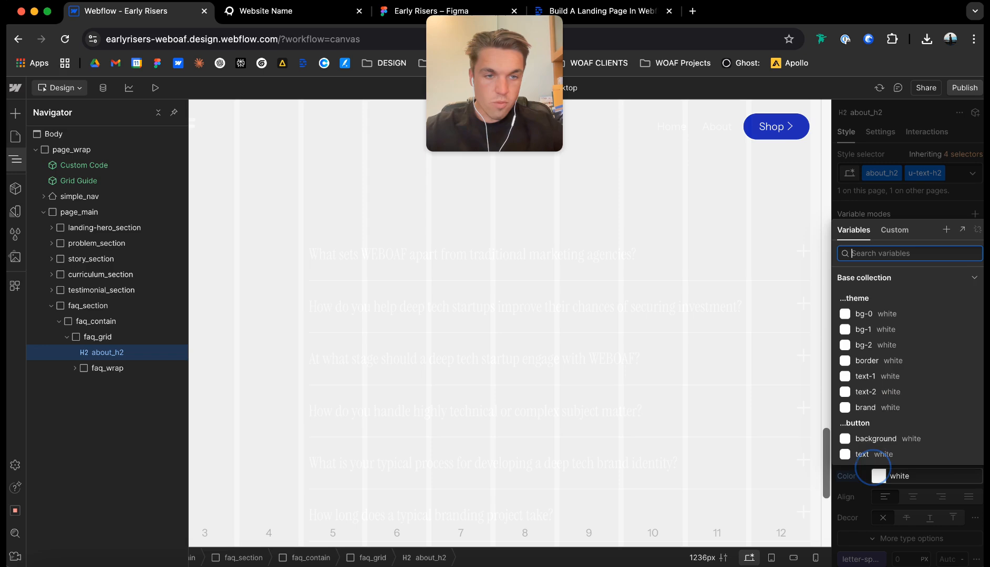
scroll(888, 399, "down", 1)
left_click(883, 363)
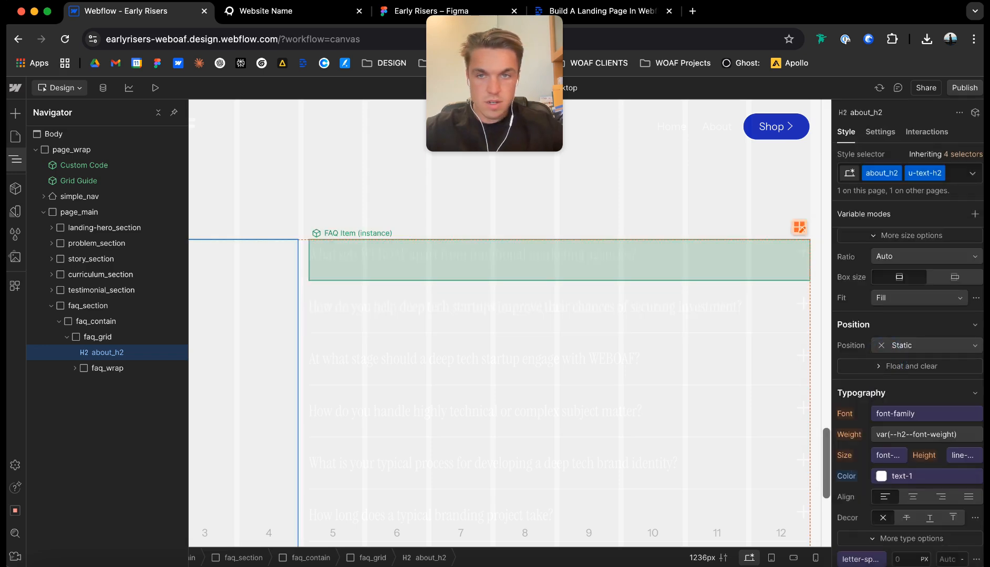
left_click(523, 245)
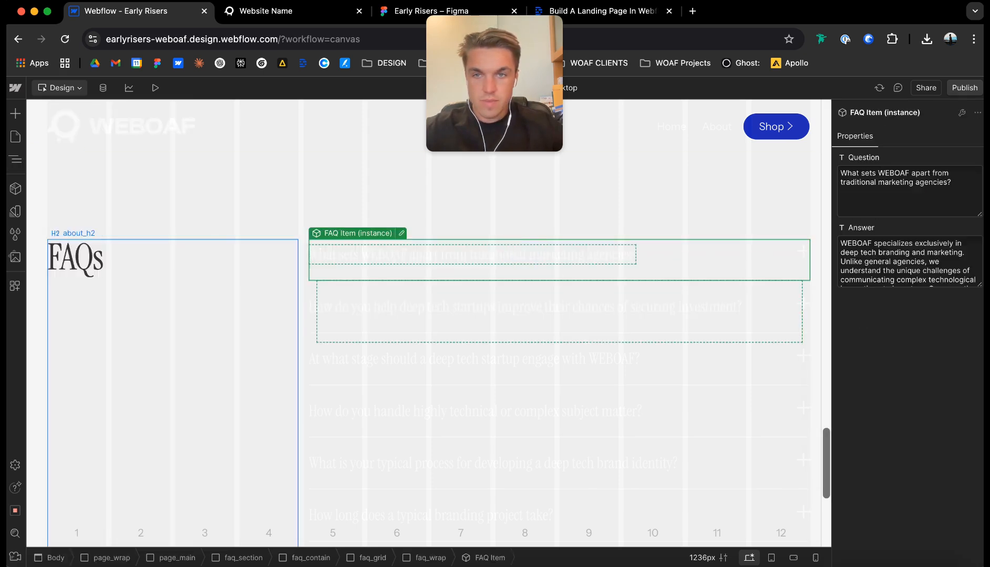
left_click(301, 243)
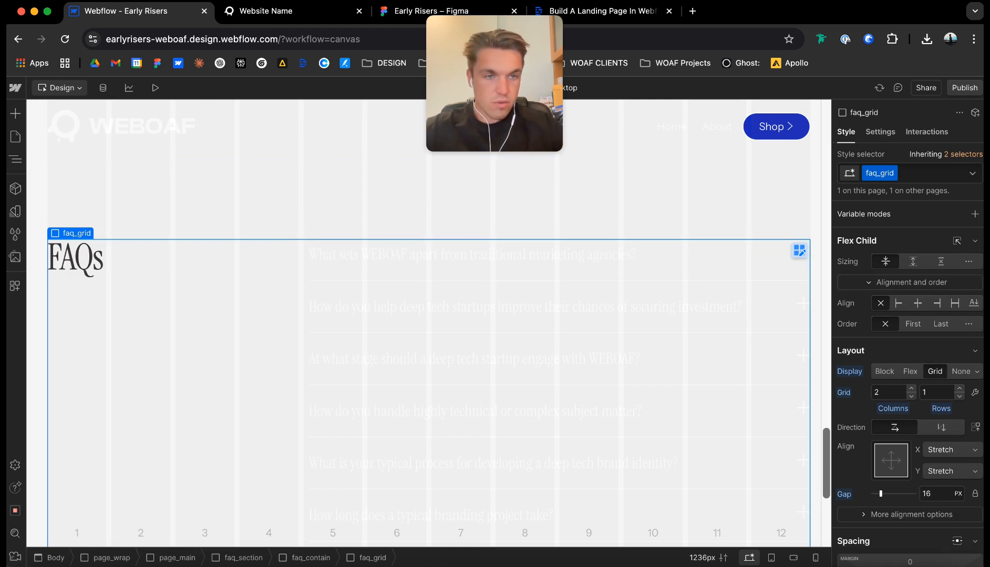
left_click(910, 372)
key("super+z")
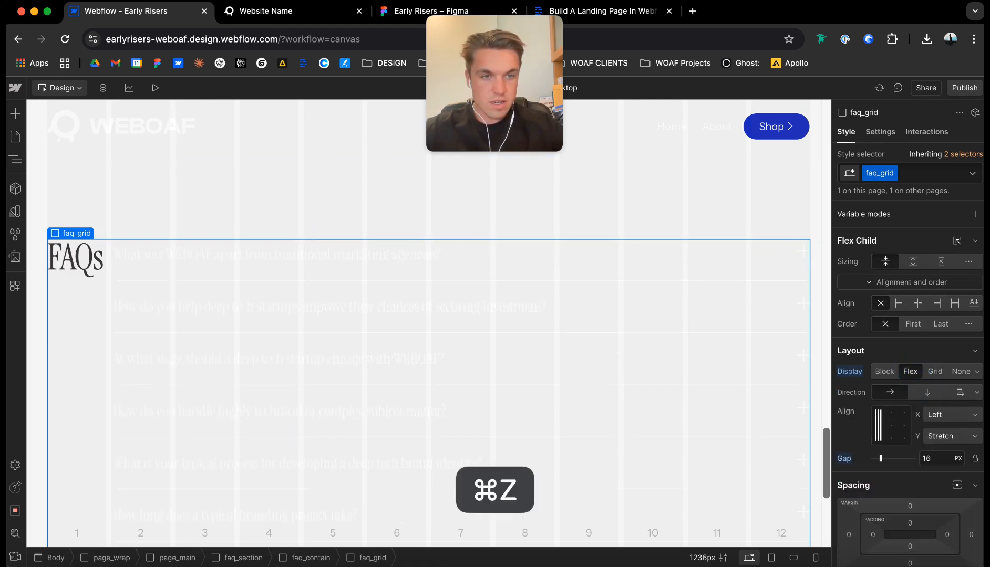
Duplicate the class on faq_grid, rename the copy faq_home_wrap, and set its layout to Flex with vertical direction.
left_click(892, 173)
left_click(890, 207)
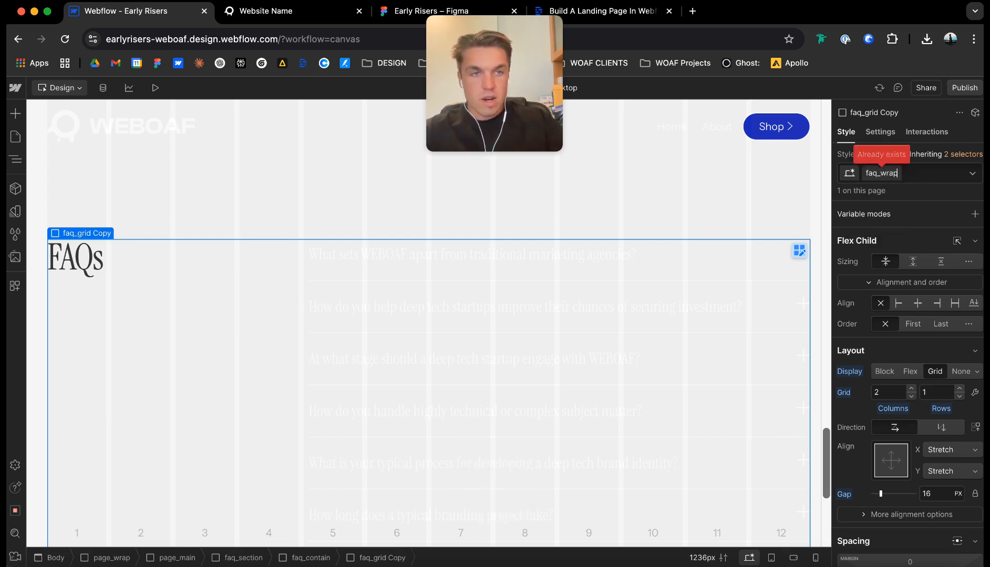
key("Return")
double_click(894, 174)
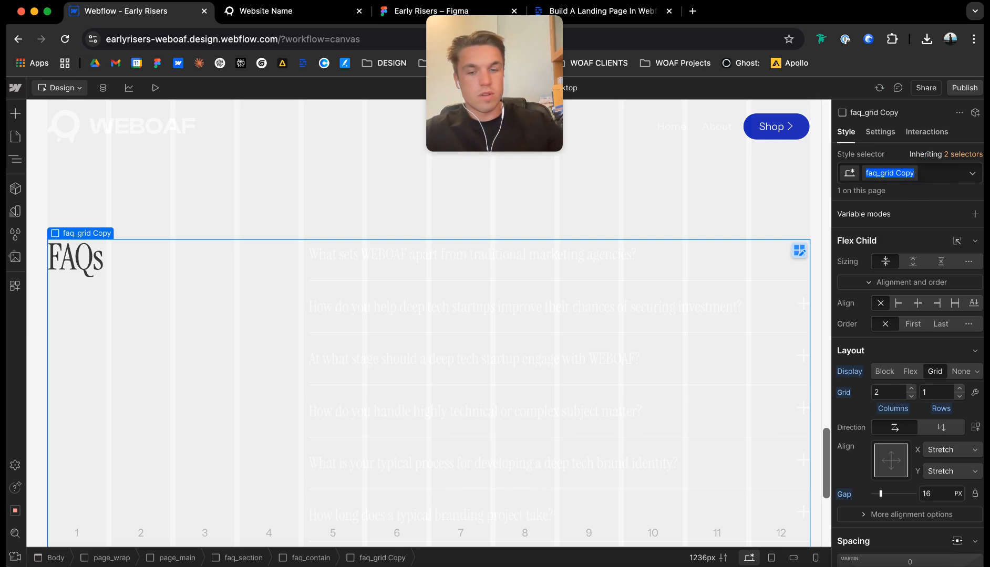
type("faq_home_wra")
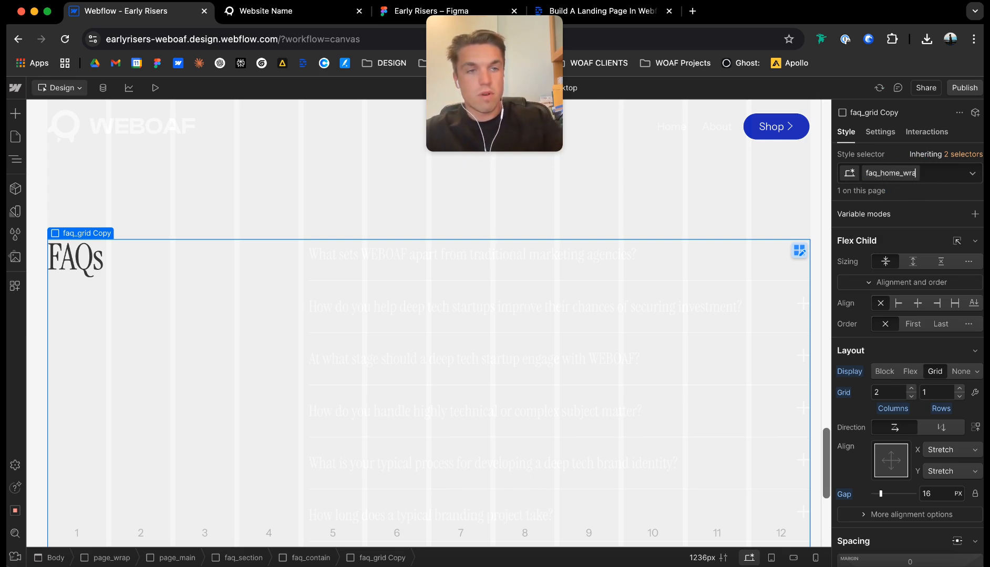
type("p")
key("Return")
left_click(910, 372)
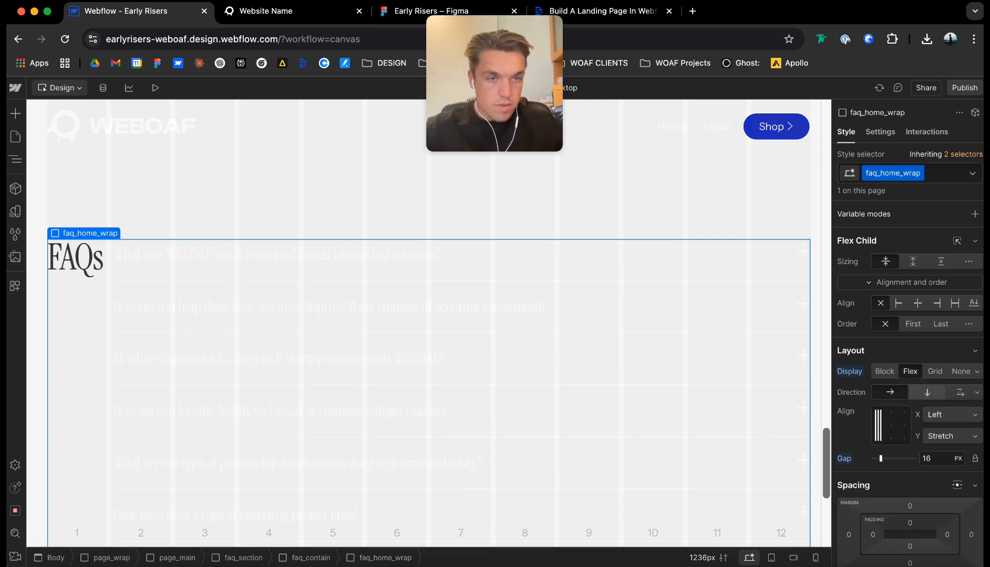
Change the faq_question text and plus icon in the FAQ Item component to the dark text colour.
left_click(461, 295)
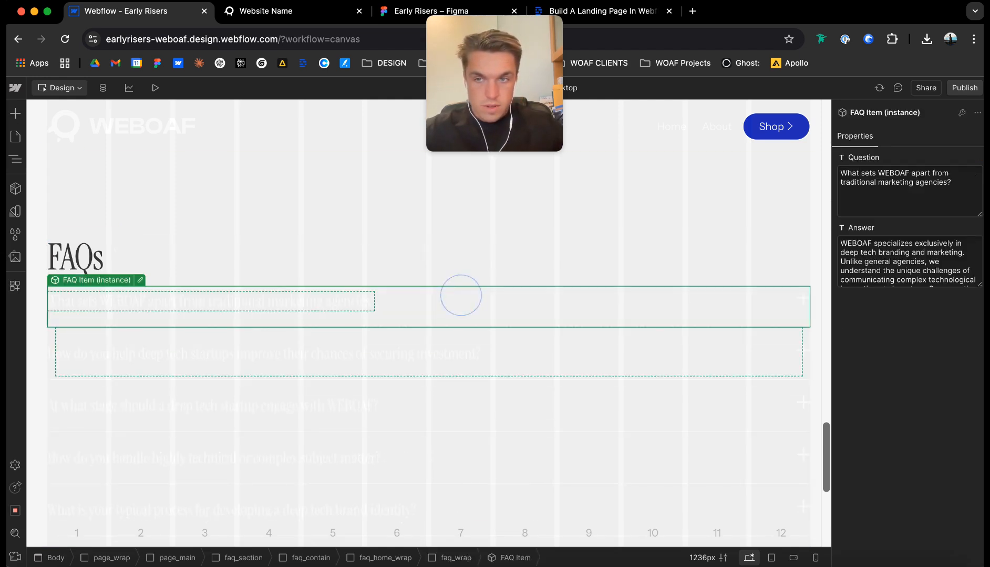
double_click(742, 300)
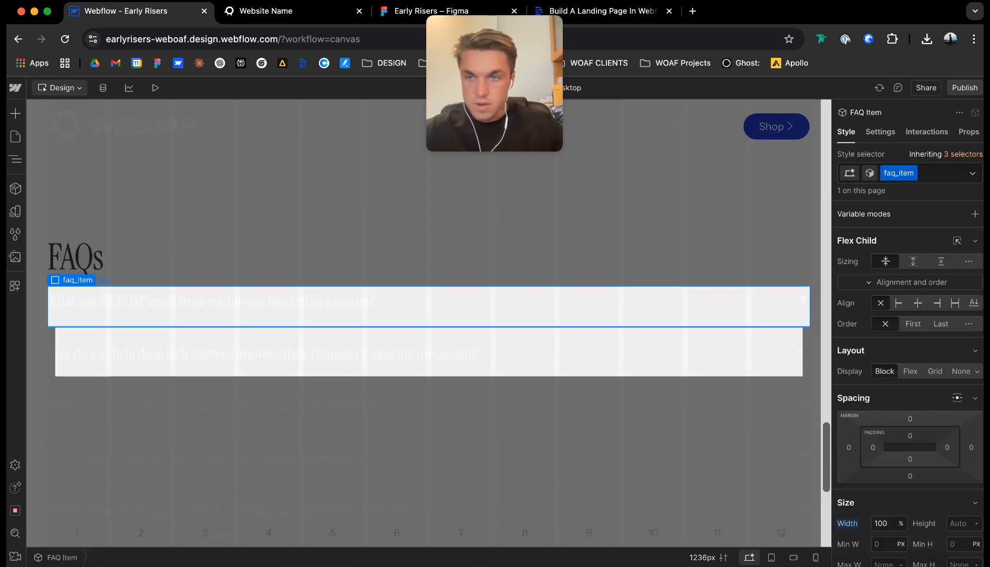
left_click(109, 302)
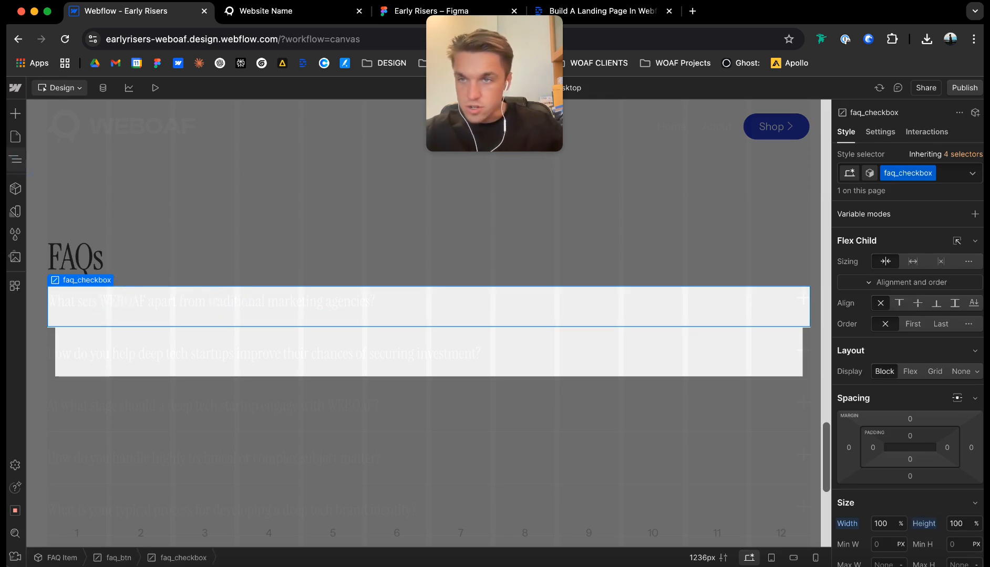
left_click(16, 160)
left_click(83, 165)
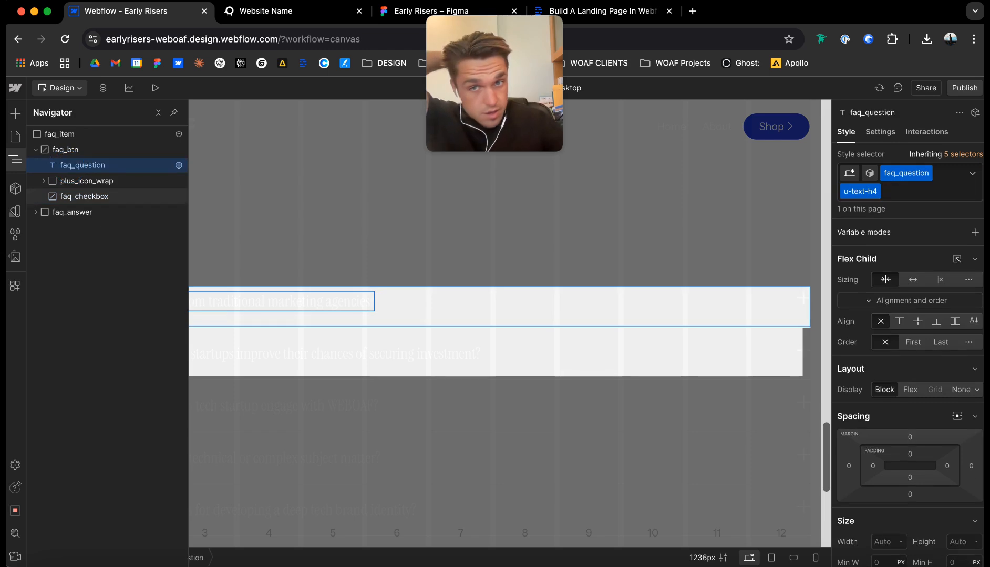
scroll(909, 368, "down", 8)
key("Escape")
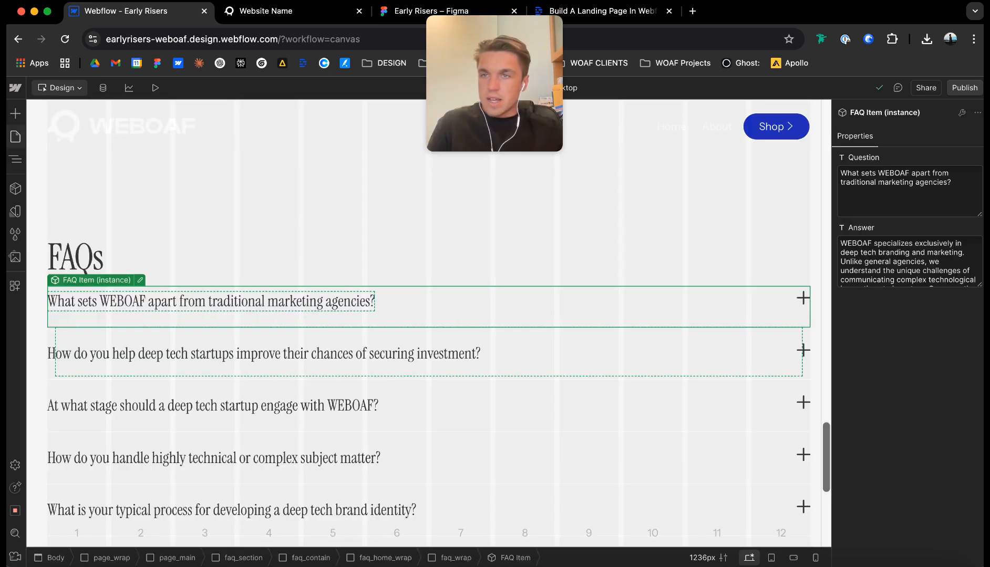
Publish the site to the earlyrisers-weboaf.webflow.io staging domain and check the live page.
key("z")
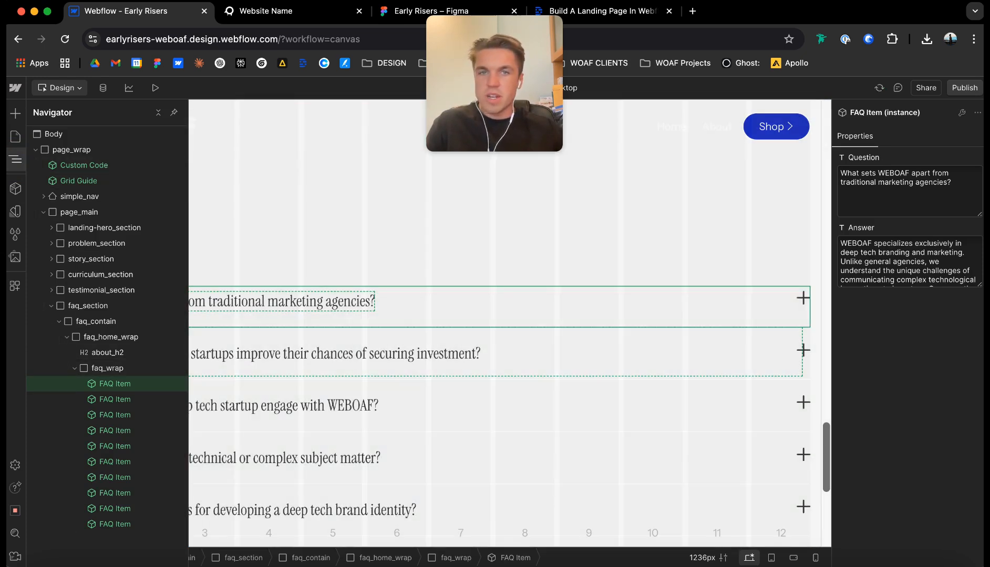
left_click(963, 87)
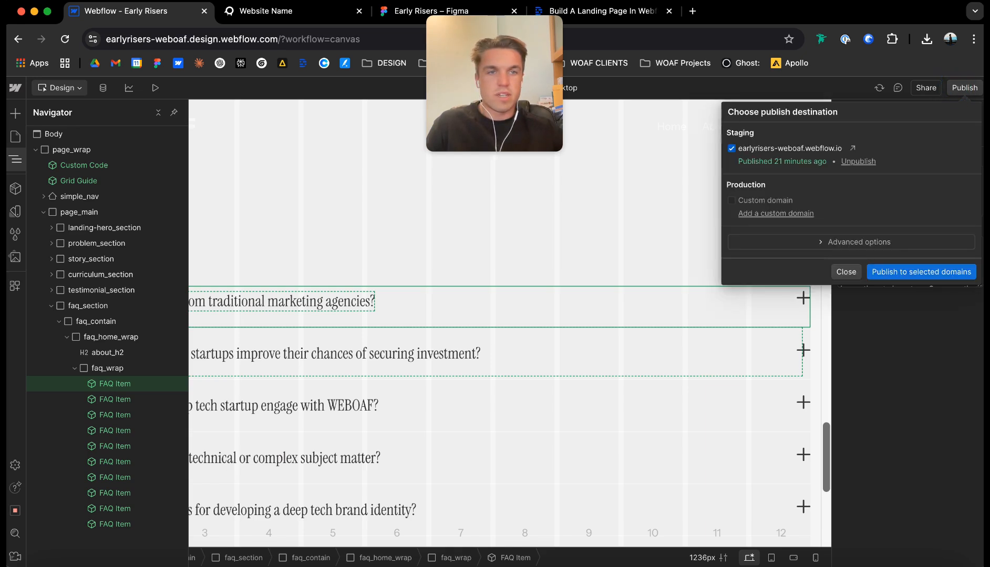
left_click(907, 269)
left_click(277, 16)
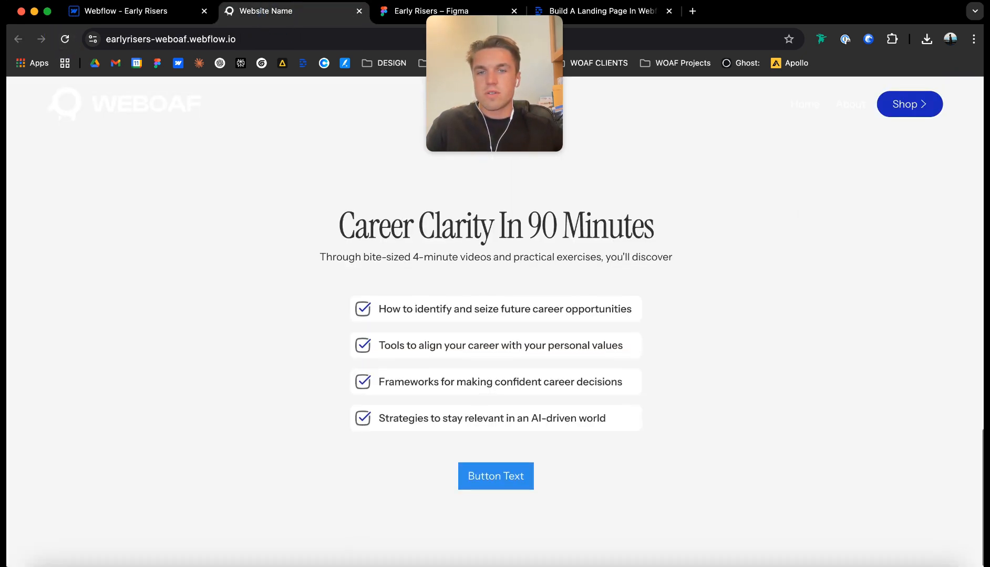
left_click(115, 14)
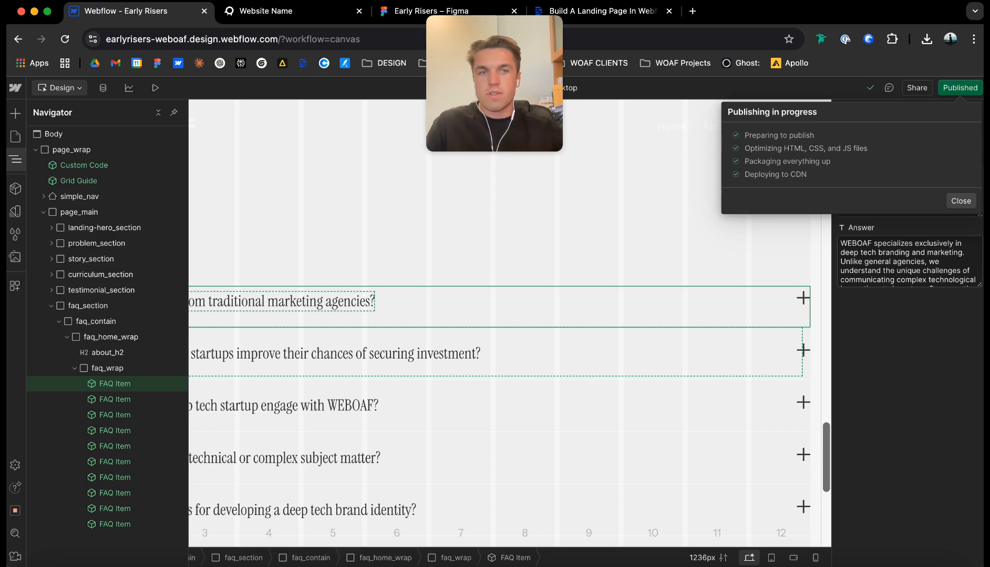
key("Escape")
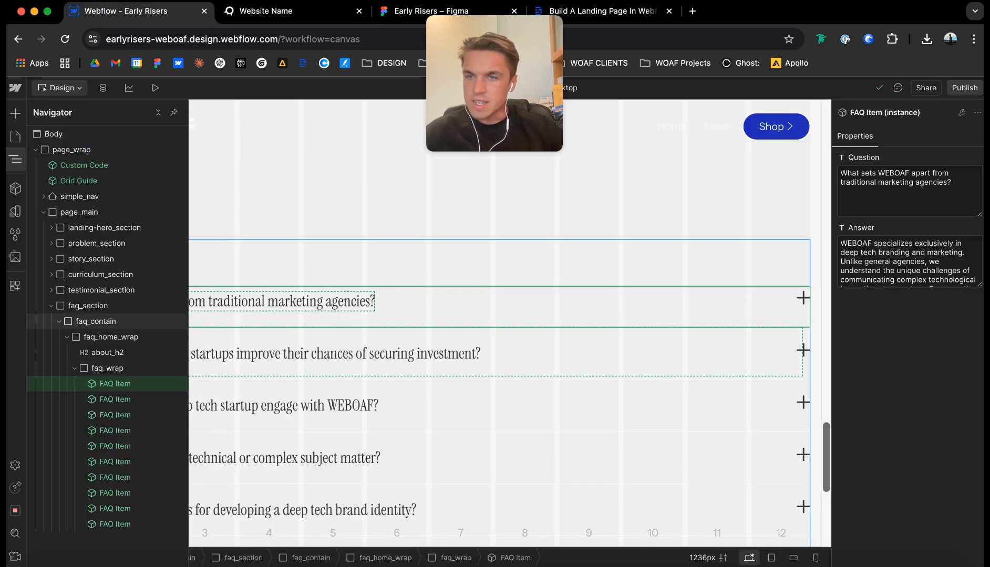
Copy the faq_home_wrap class name and look through the code embeds inside the Custom Code component.
left_click(107, 367)
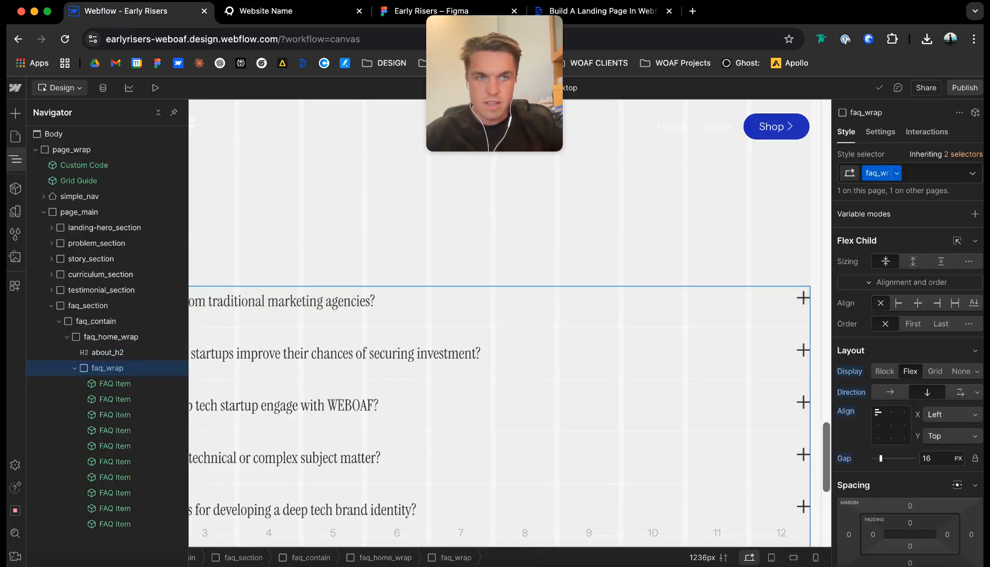
left_click(121, 337)
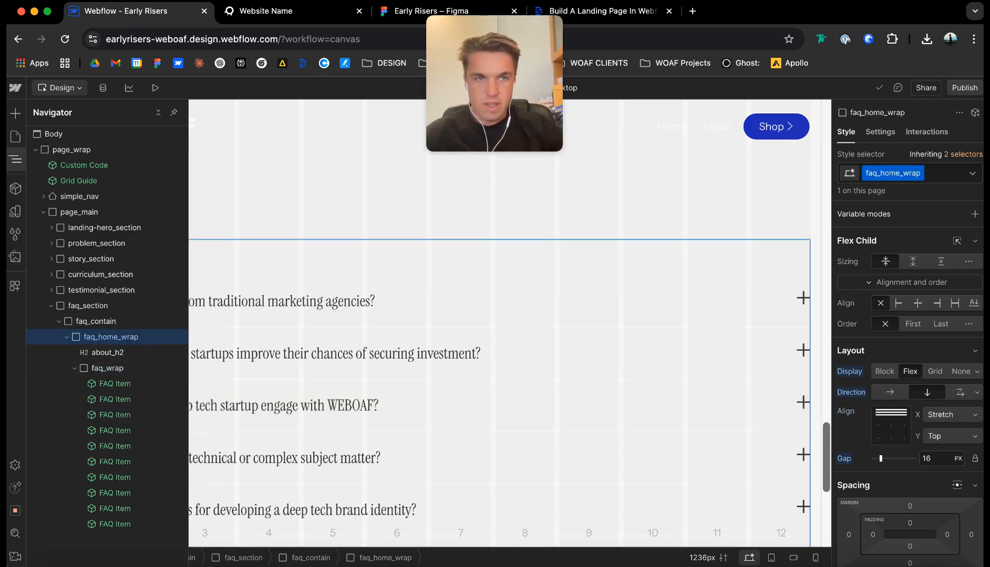
key("super+c")
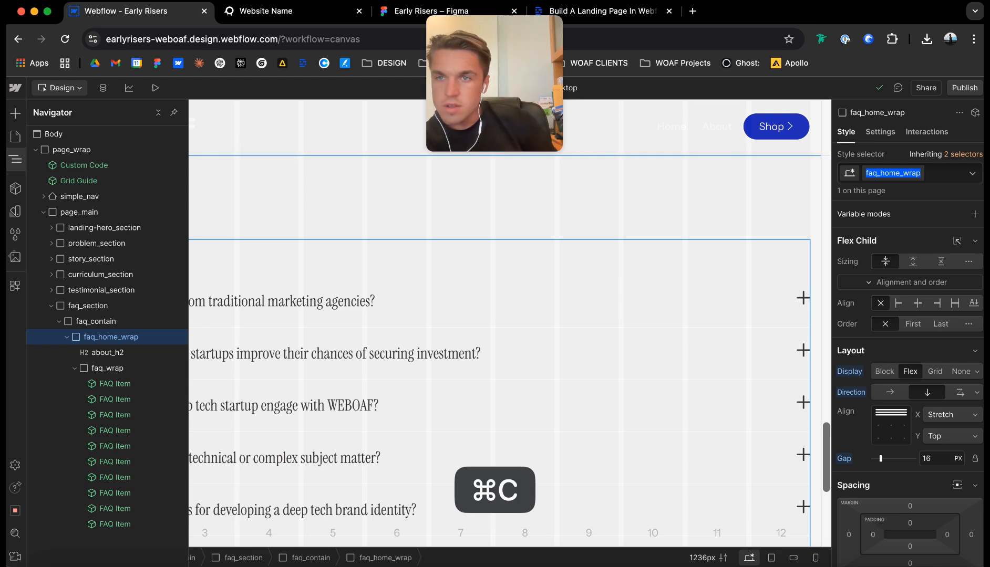
left_click(136, 150)
left_click(117, 164)
double_click(117, 165)
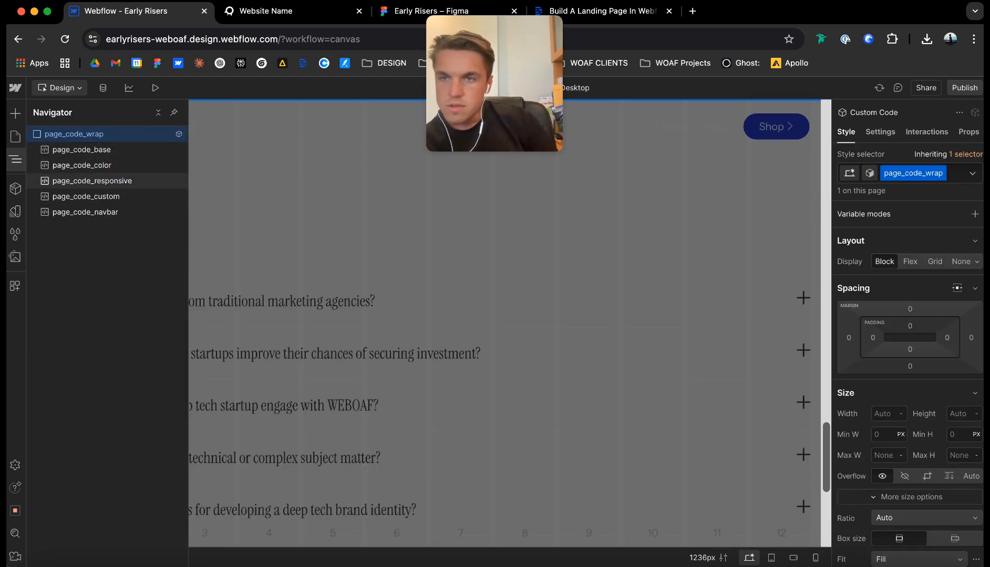
double_click(126, 198)
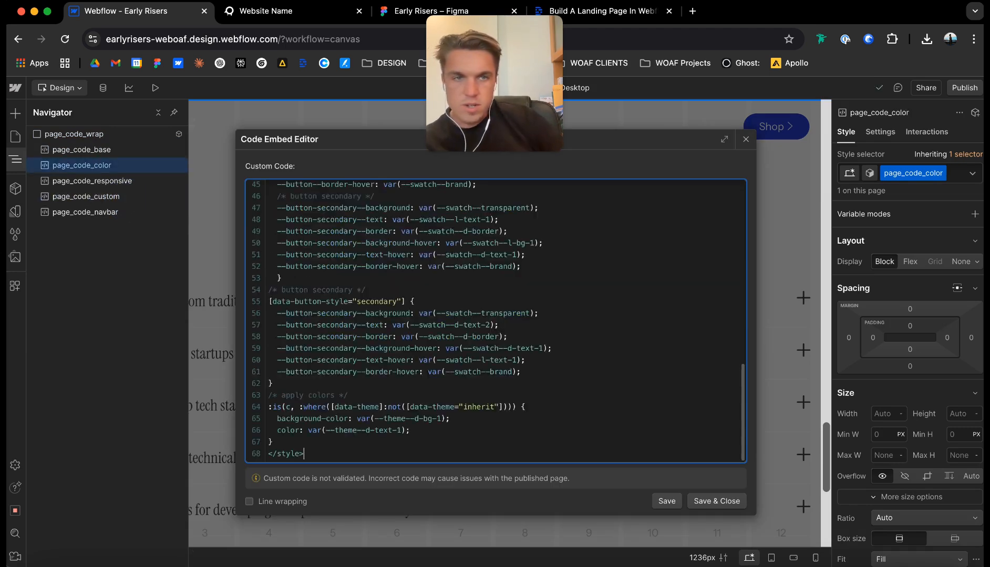
left_click(744, 139)
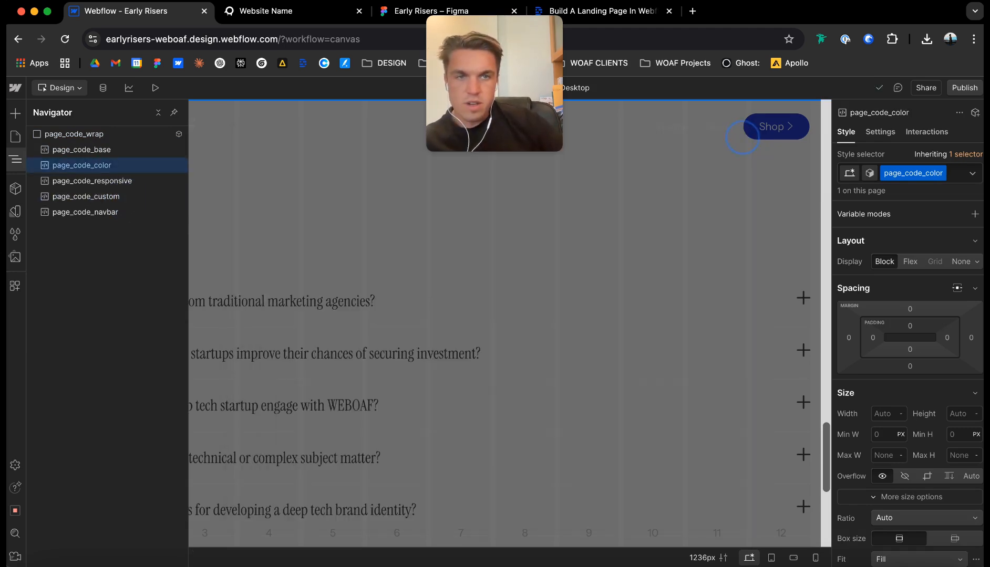
key("Escape")
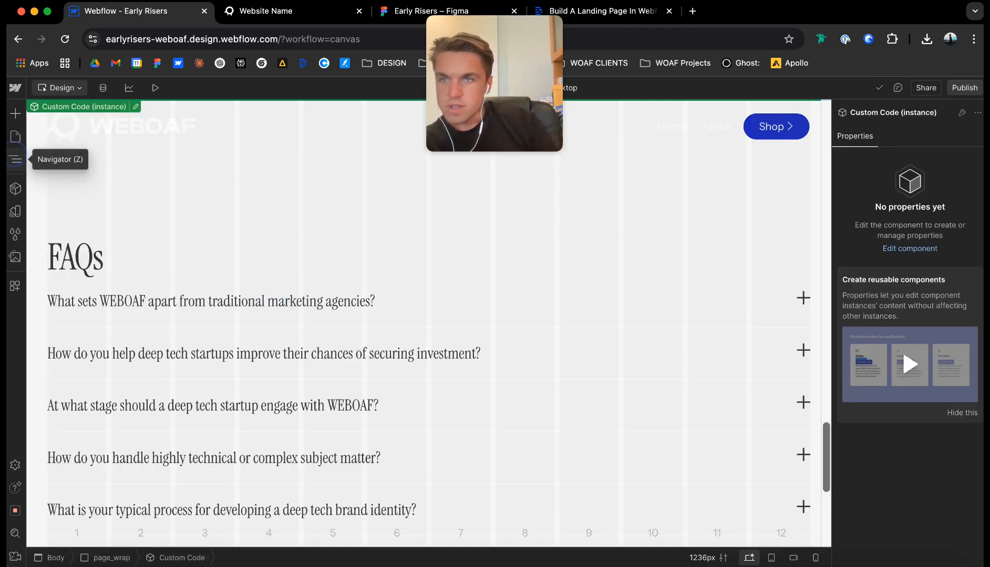
Check the FAQ section on the published staging page, then return to the Early Risers project.
left_click(15, 159)
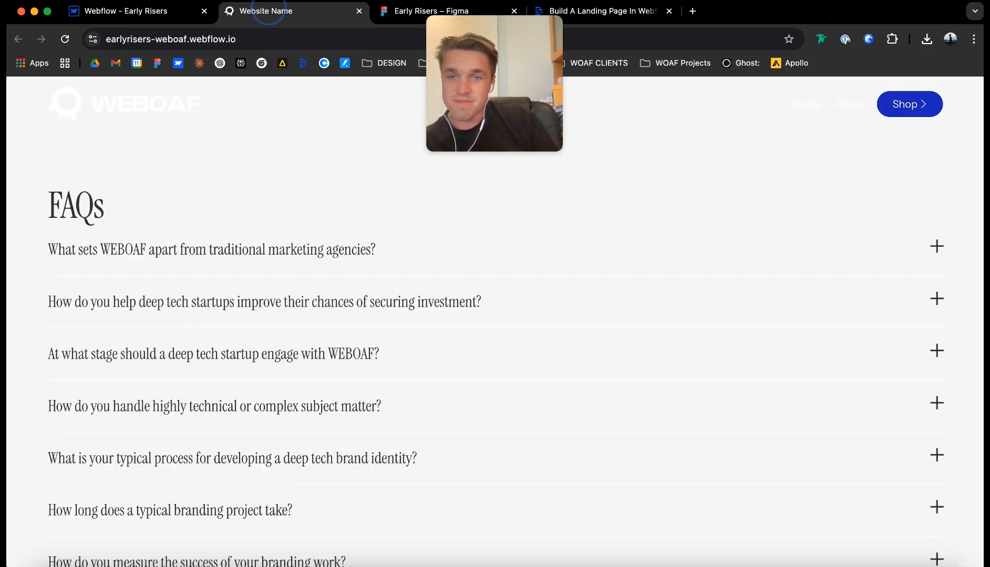
left_click(266, 11)
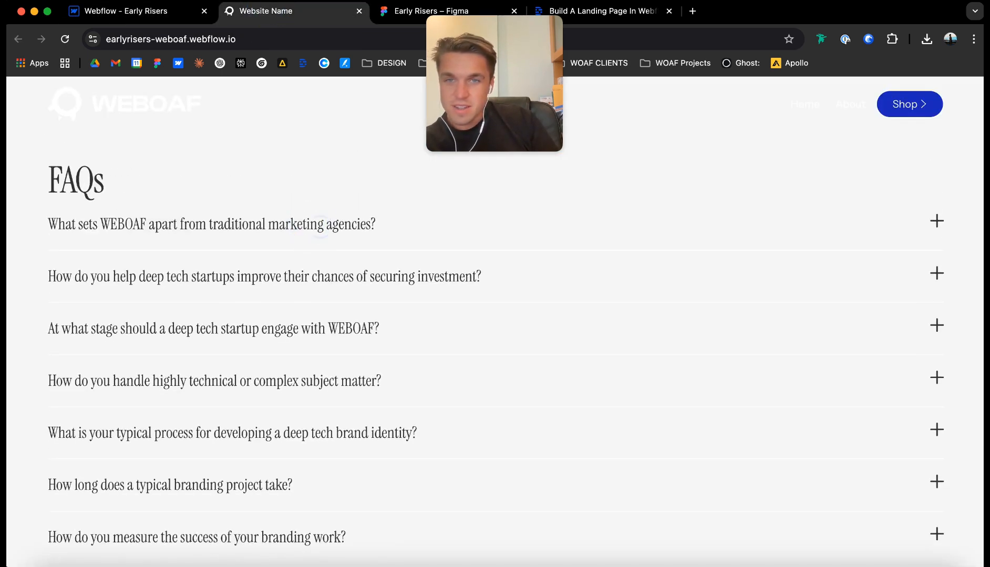
left_click(126, 11)
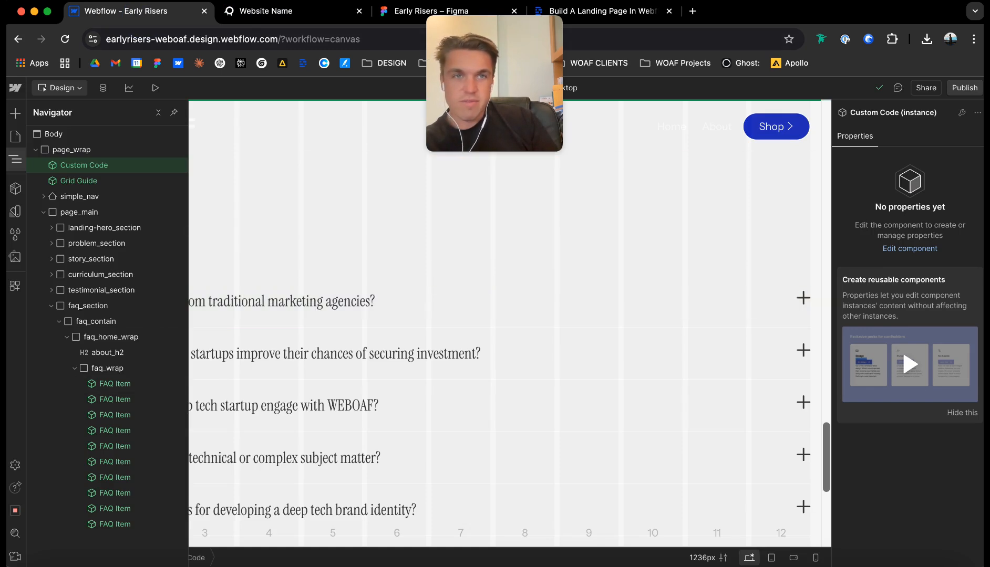
Open the Tandava Retreats Webflow project in a new tab from the 2023 client bookmarks.
key("super+t")
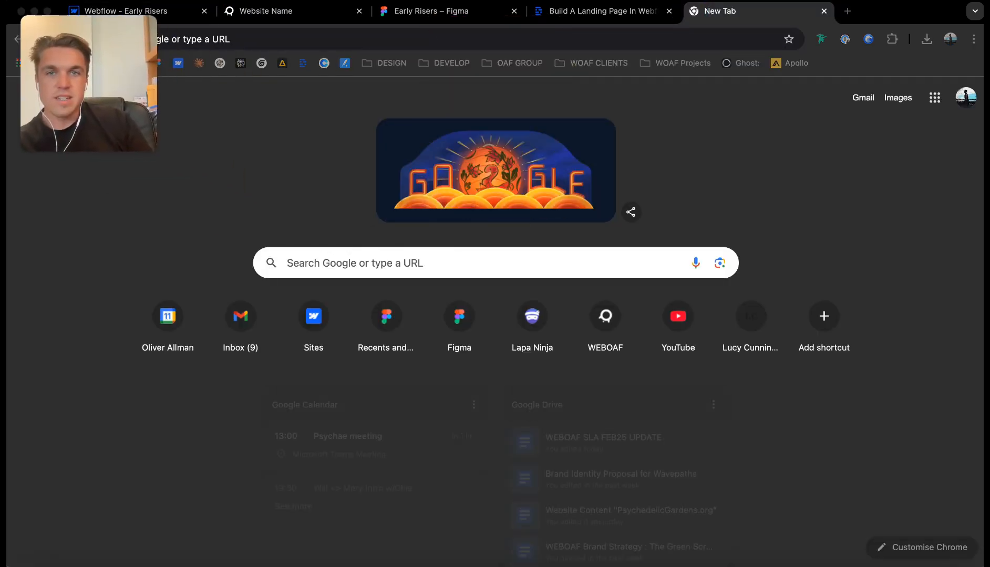
left_click(515, 63)
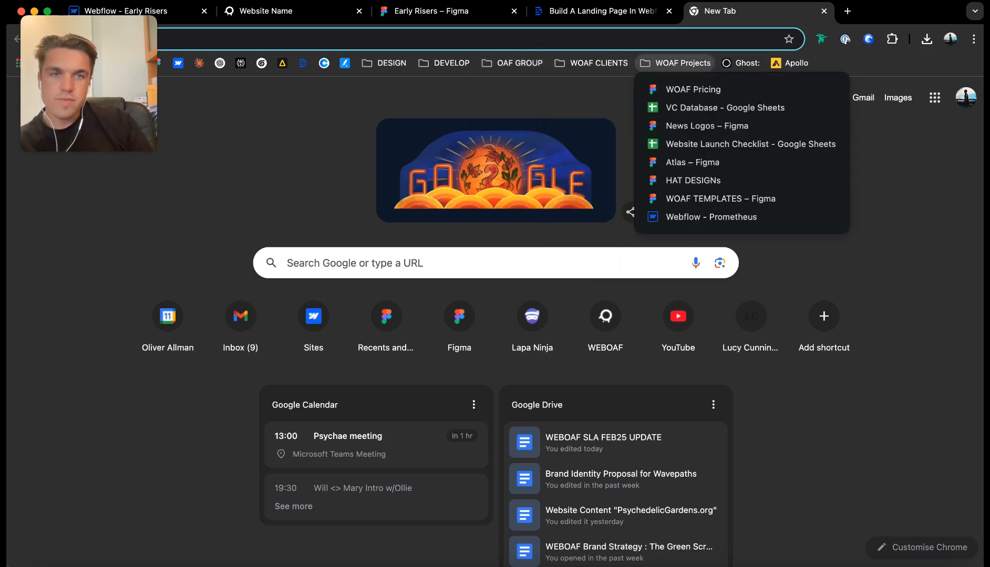
mouse_move(591, 63)
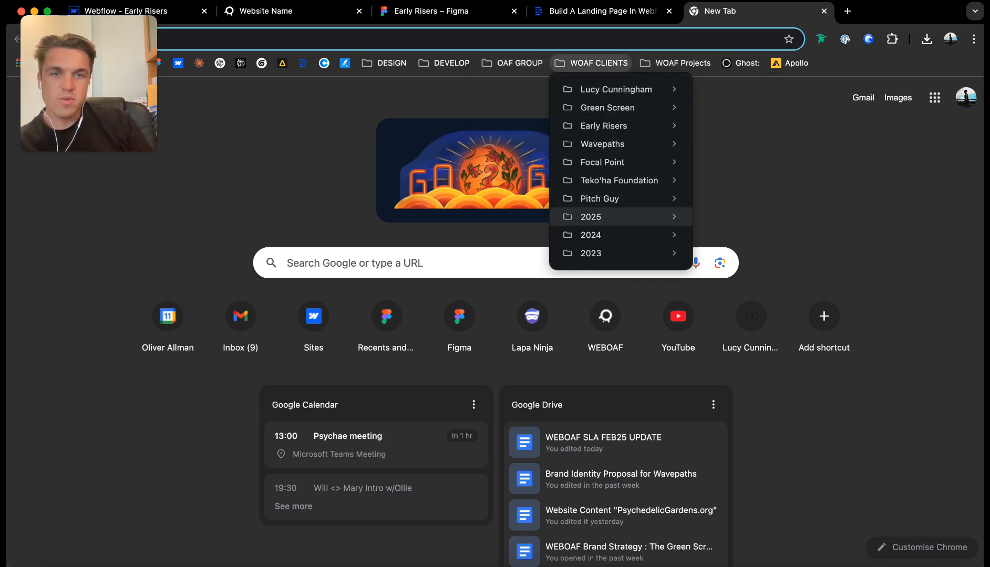
mouse_move(620, 217)
mouse_move(736, 235)
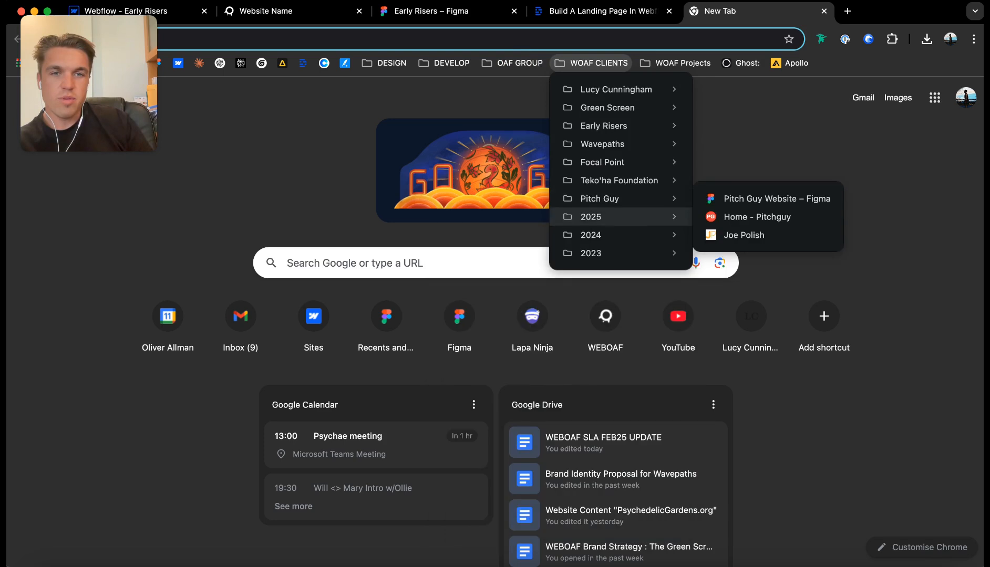
mouse_move(620, 235)
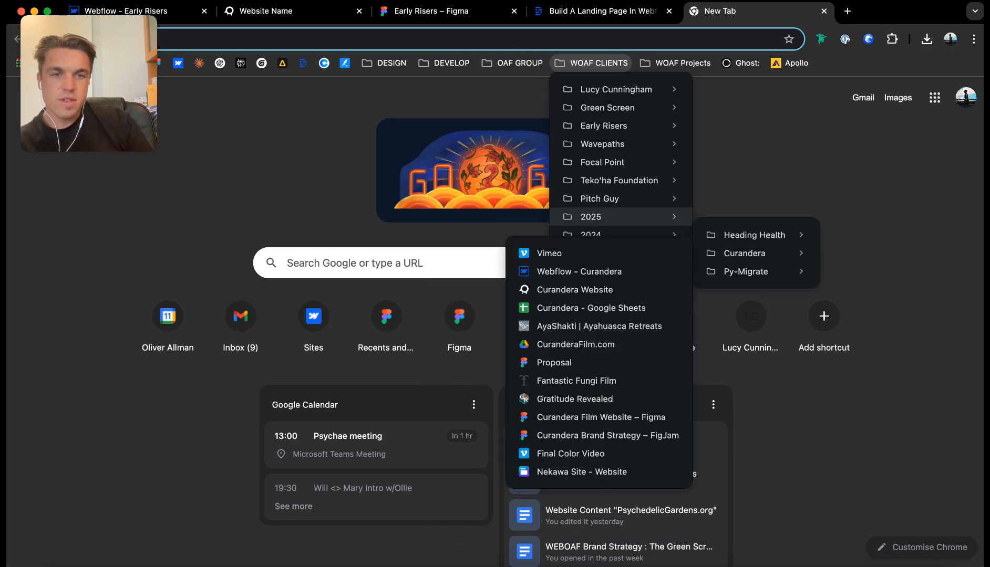
mouse_move(620, 253)
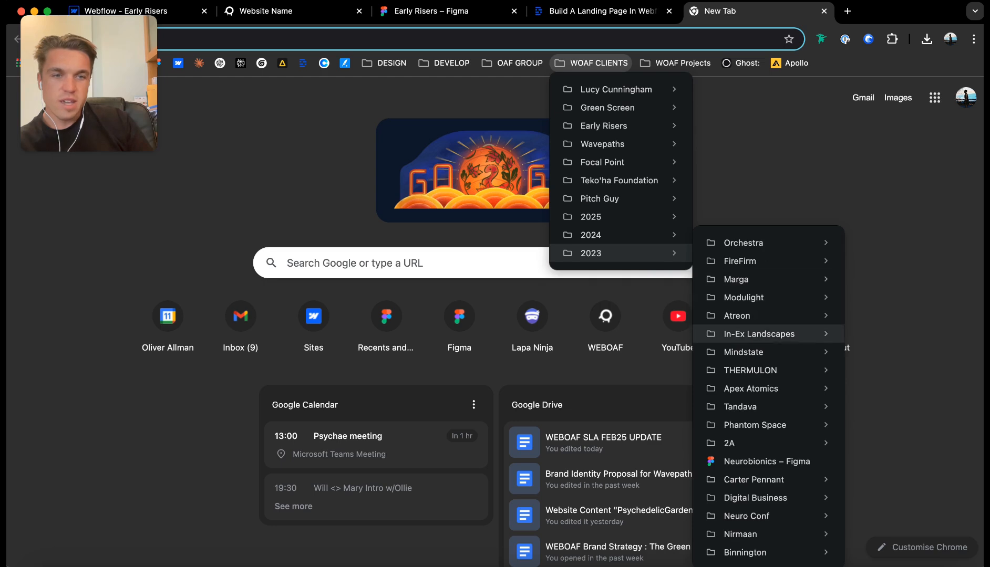
mouse_move(741, 407)
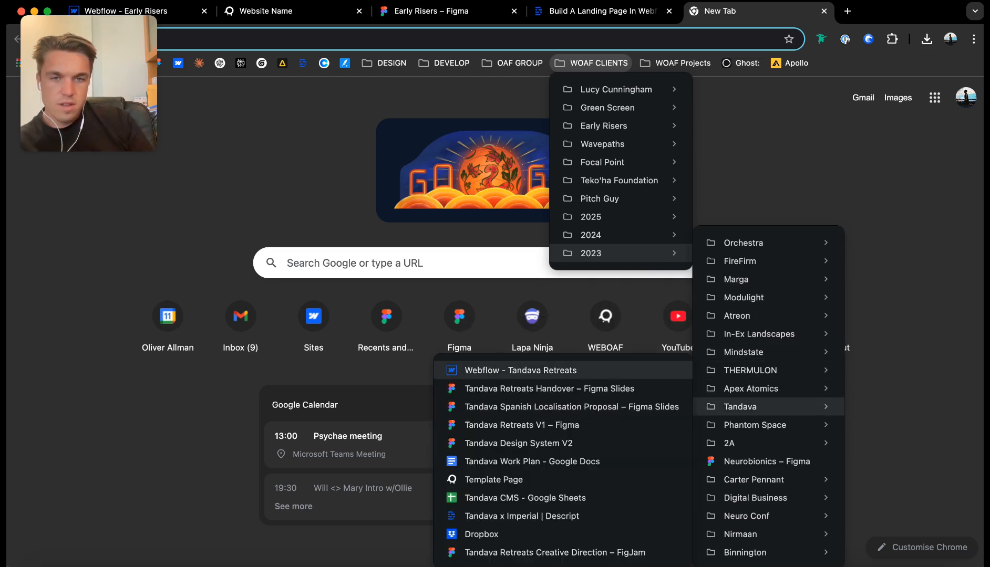
left_click(575, 371)
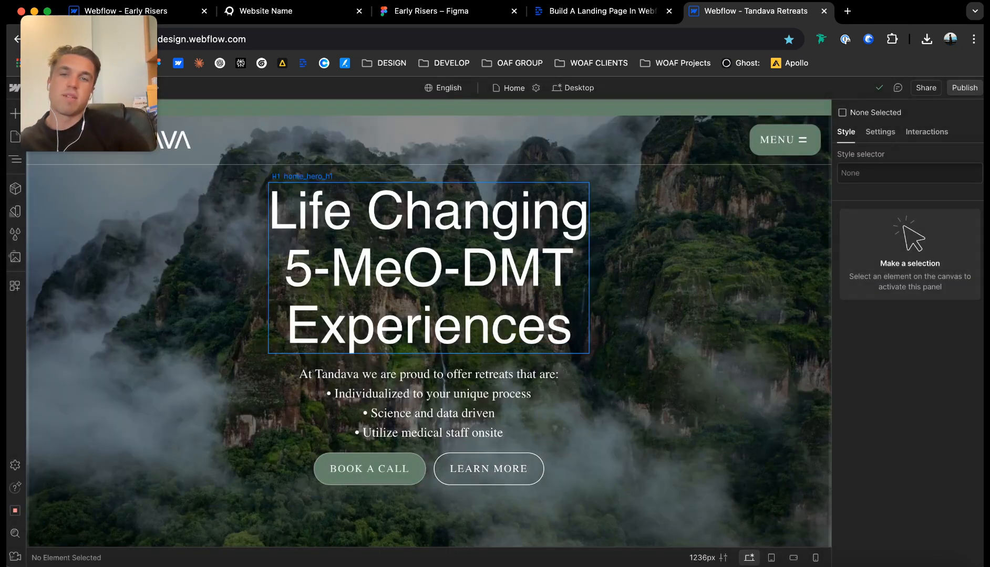
Locate the FAQs on the Tandava Retreats home page and select the Section / FAQ-Main component.
scroll(583, 341, "down", 20)
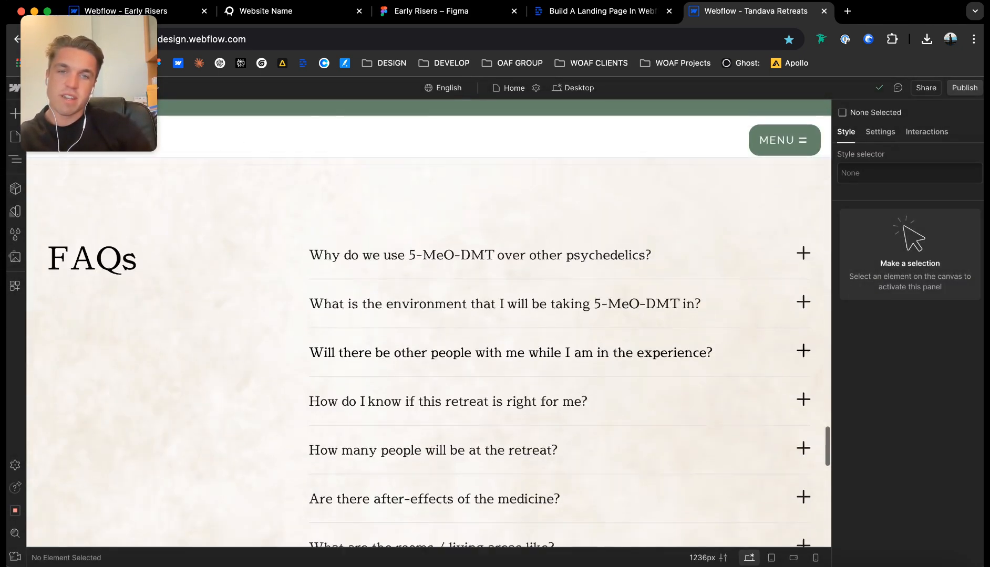
scroll(408, 203, "down", 6)
left_click(409, 203)
scroll(409, 204, "up", 5)
scroll(409, 204, "up", 3)
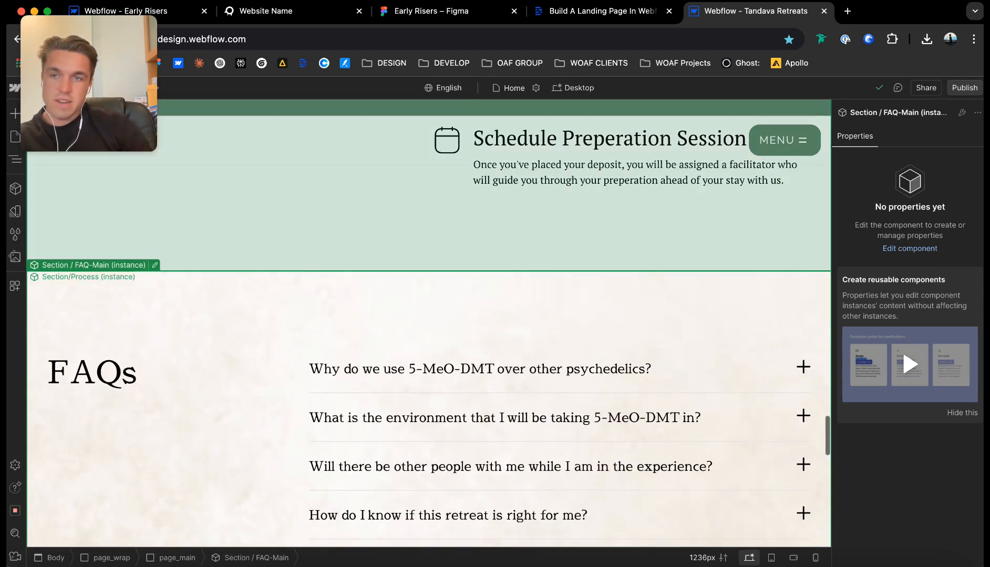
Copy the FAQ animations CSS block from the page_code_custom embed in the Tandava project's Custom Code component.
double_click(135, 293)
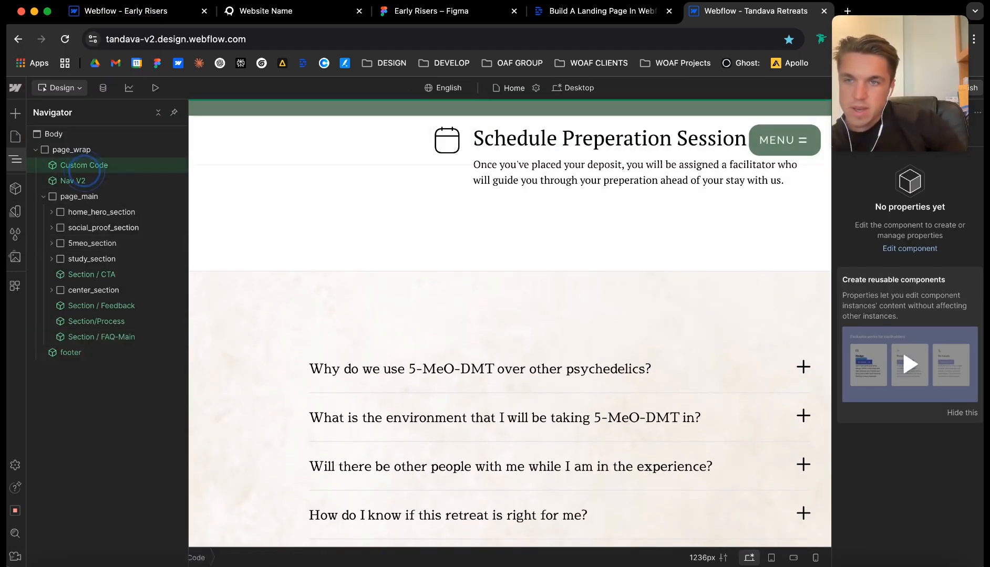
double_click(85, 165)
double_click(124, 197)
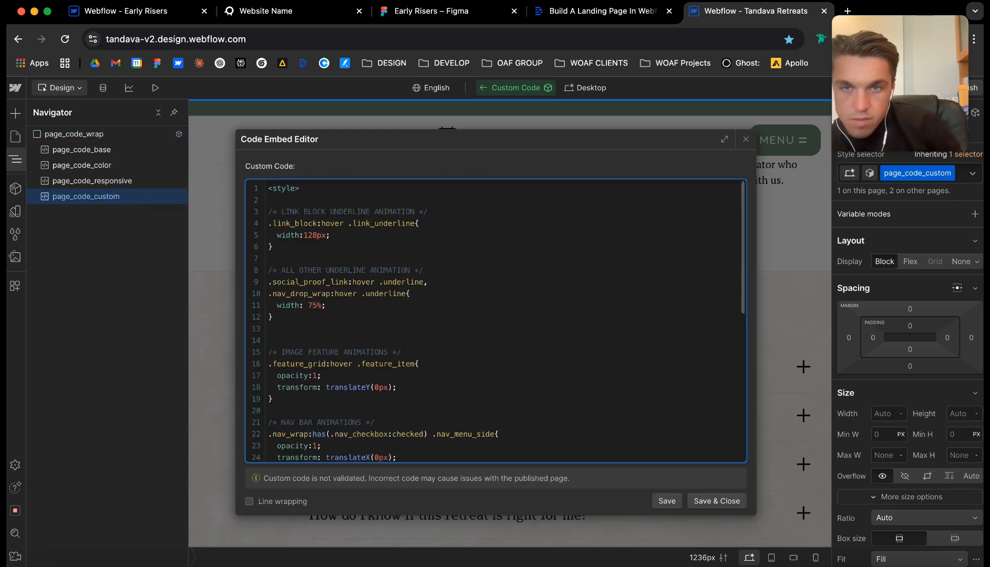
scroll(495, 320, "down", 6)
scroll(496, 320, "down", 1)
left_click_drag(271, 442, 239, 306)
key("super+c")
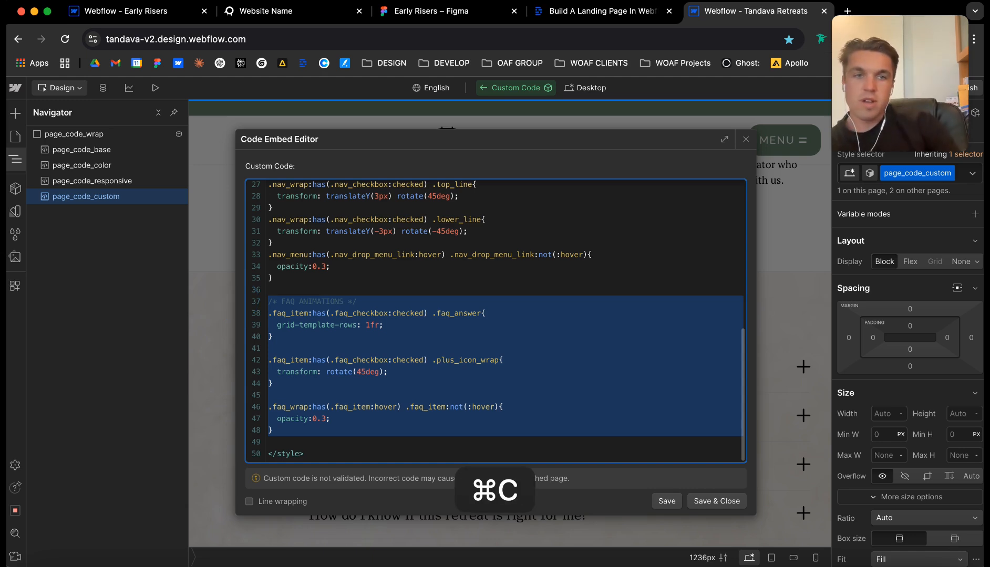
left_click(745, 139)
Switch back to the Early Risers project and add a Code Embed element inside faq_wrap.
key("super+1")
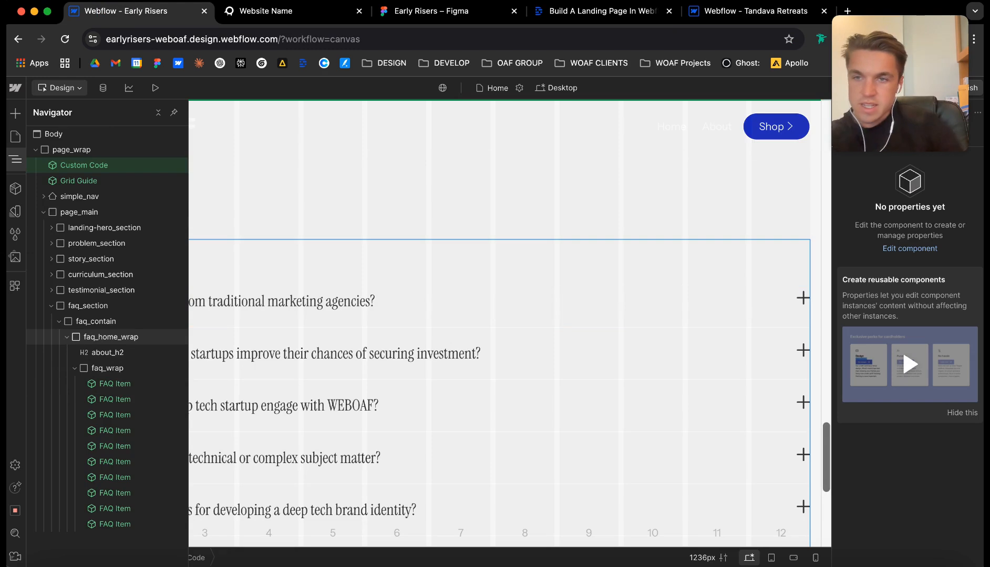
left_click(108, 368)
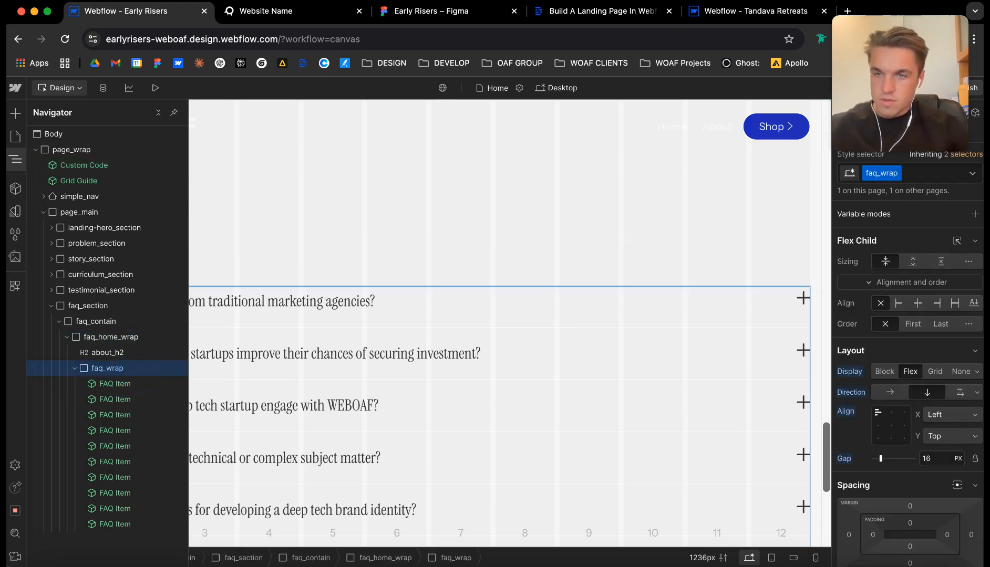
key("super+e")
type("cust")
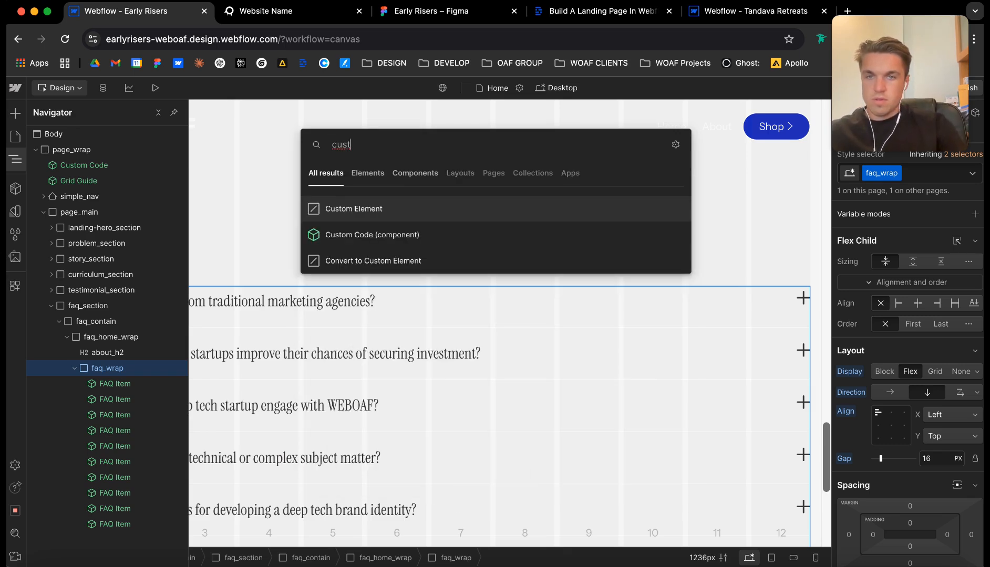
key("BackSpace")
key("BackSpace")
key("BackSpace")
type("html")
key("BackSpace")
key("BackSpace")
key("BackSpace")
key("BackSpace")
type("embe")
key("Return")
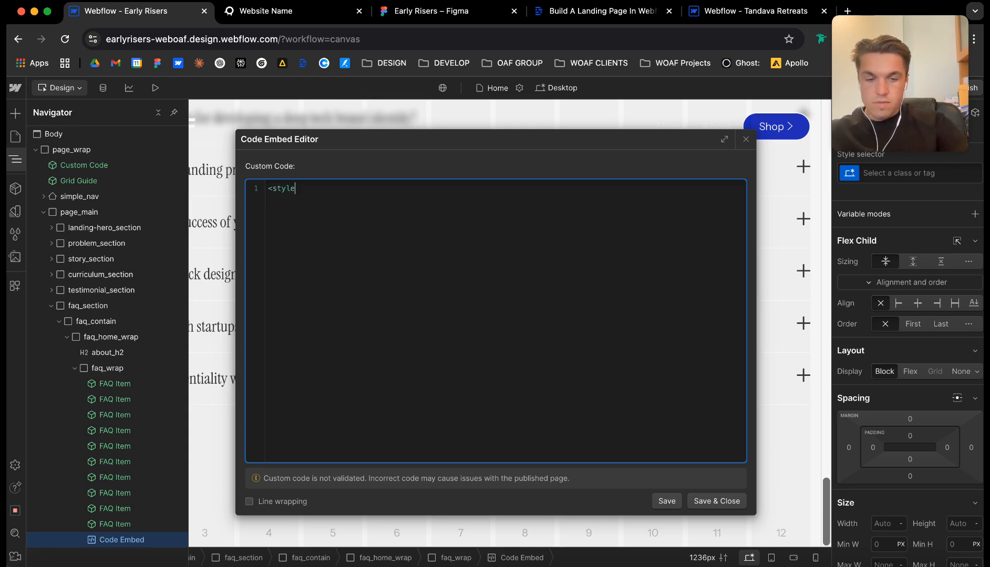
Fill the embed with the copied FAQ animations CSS inside style tags, save it, and make it the first child of faq_wrap.
key("super+v")
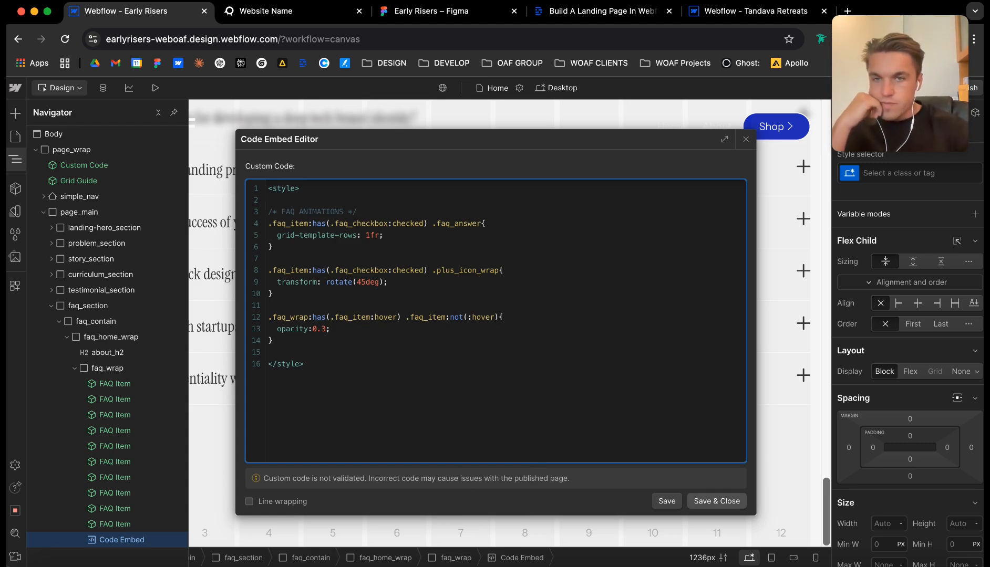
left_click(716, 501)
left_click(116, 413)
left_click_drag(116, 412, 117, 384)
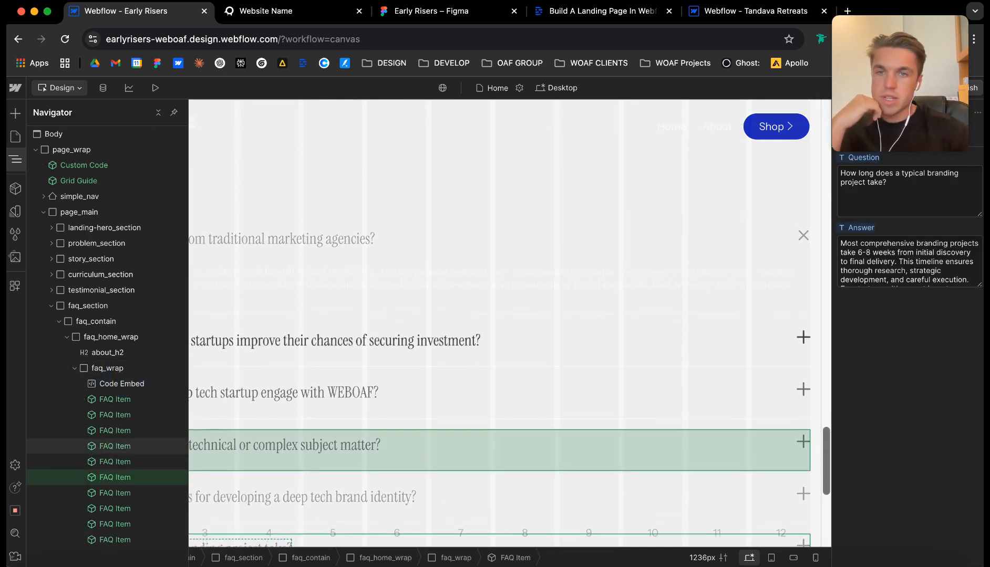
Set the text color of faq_answer_text in the FAQ Item component to the text-2 variable.
left_click(107, 353)
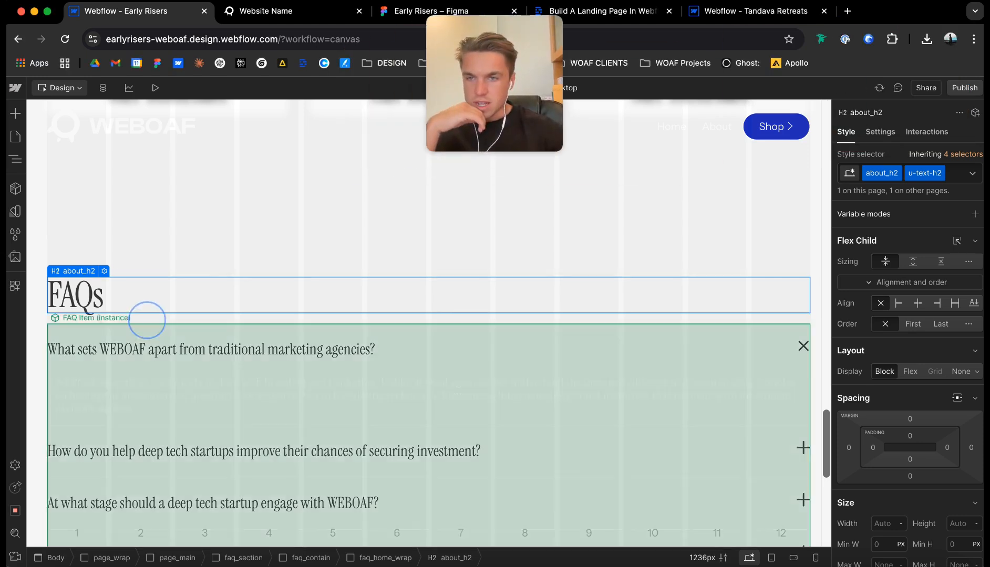
left_click(156, 383)
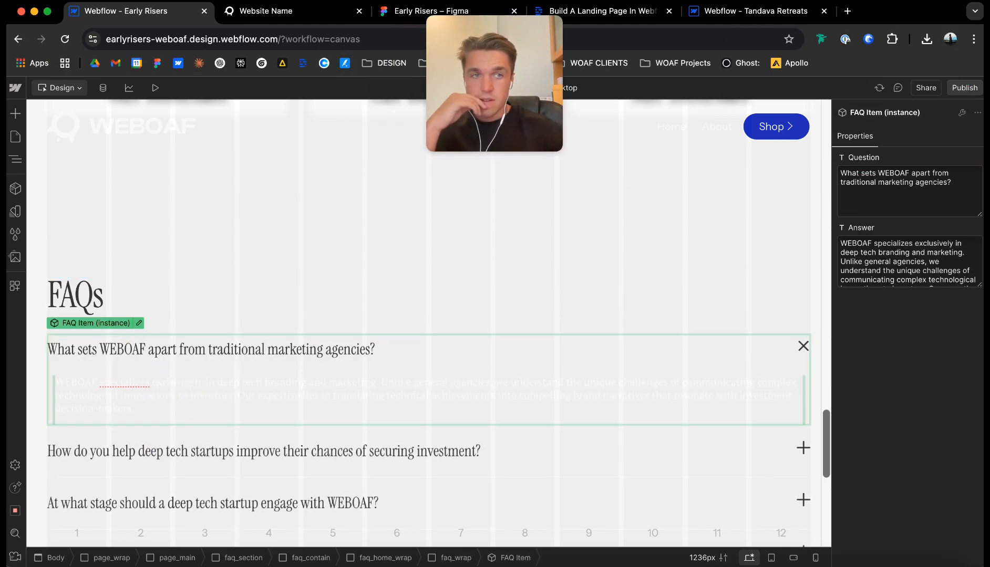
double_click(276, 391)
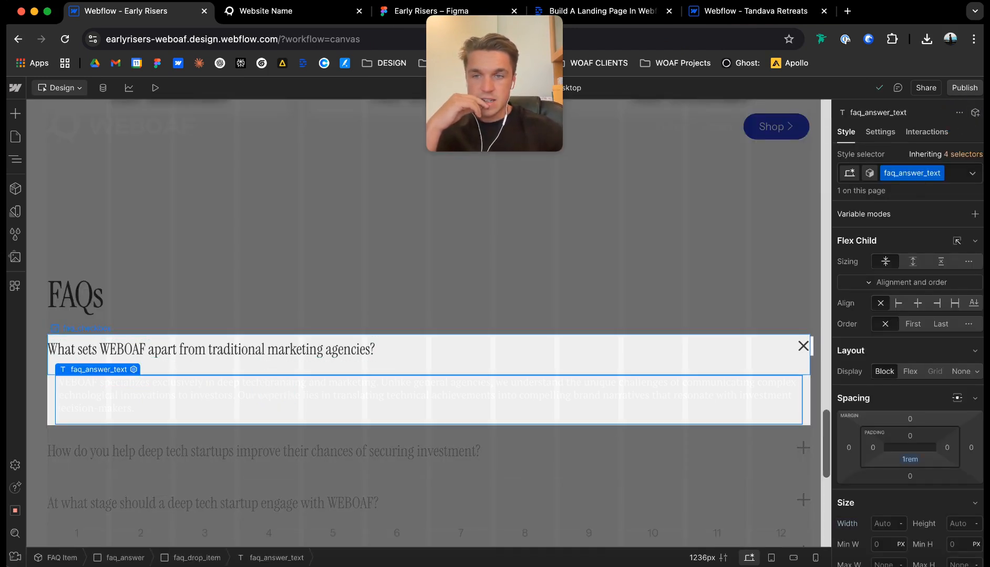
scroll(872, 415, "down", 10)
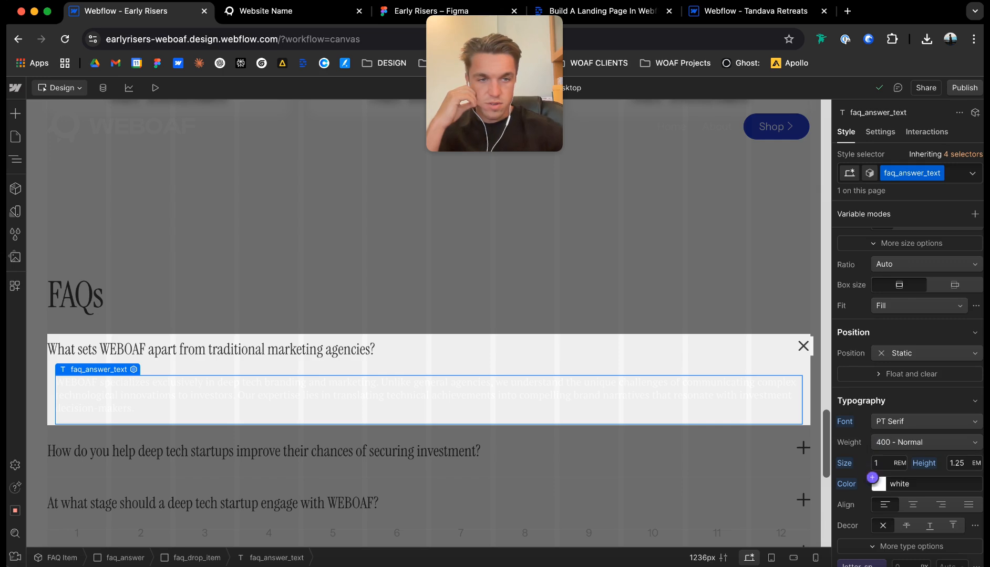
left_click(872, 477)
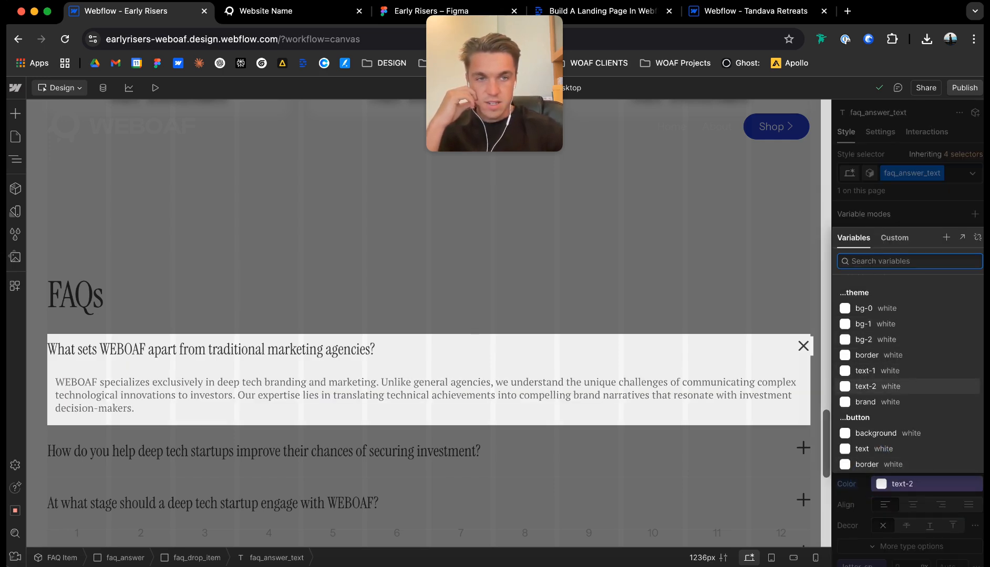
key("Escape")
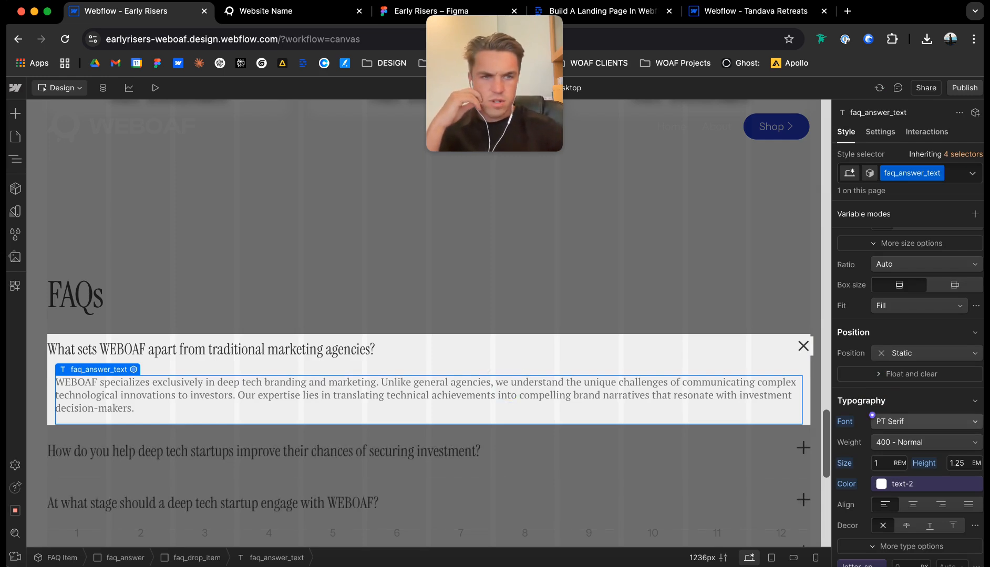
Set the faq_answer_text font to Instrument Sans, add the u-text-main class, and exit the component.
left_click(901, 427)
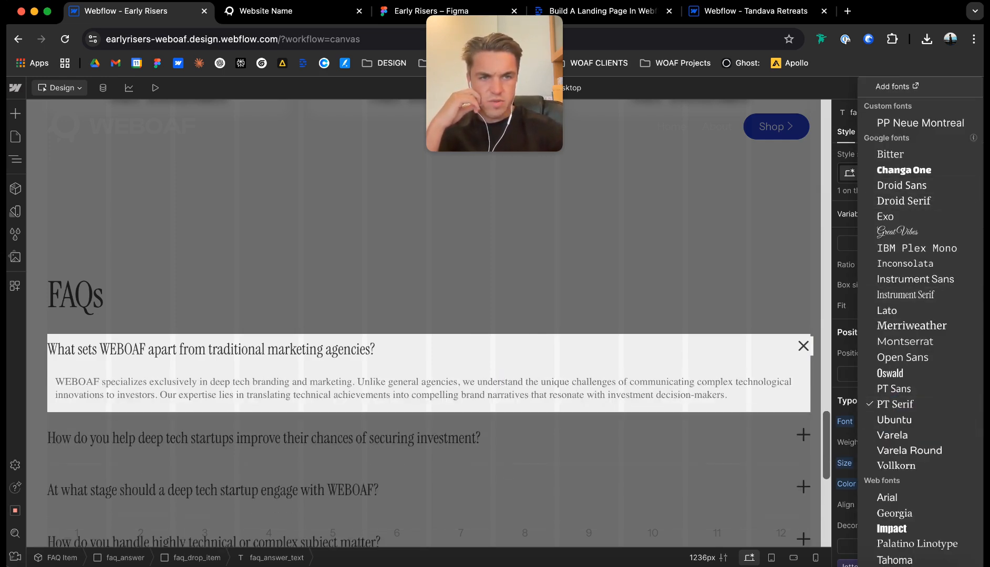
left_click(915, 279)
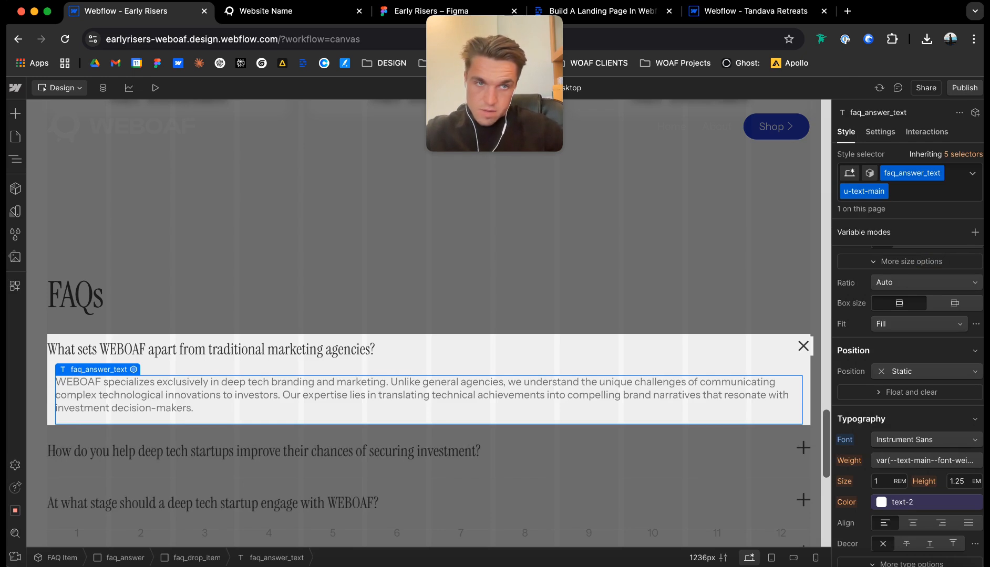
left_click(528, 307)
left_click(528, 307)
Publish the site to the earlyrisers-weboaf.webflow.io staging domain and expand the first FAQ on the live page.
left_click(963, 88)
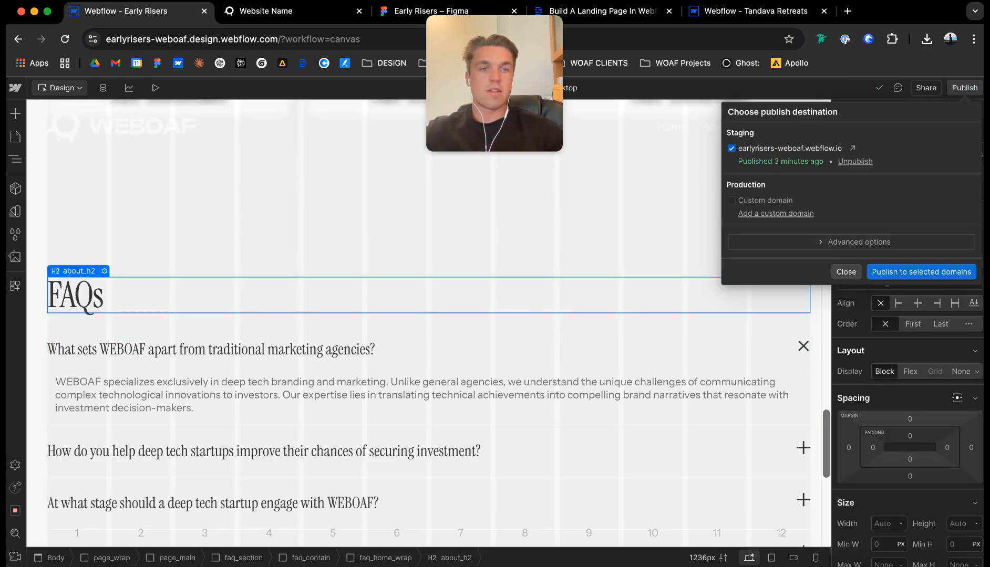
left_click(921, 272)
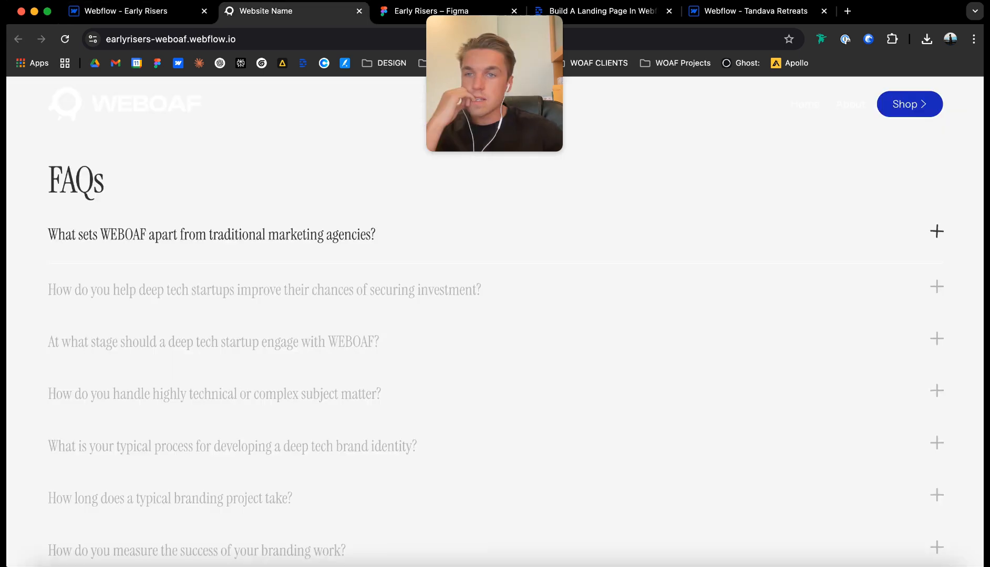
left_click(248, 232)
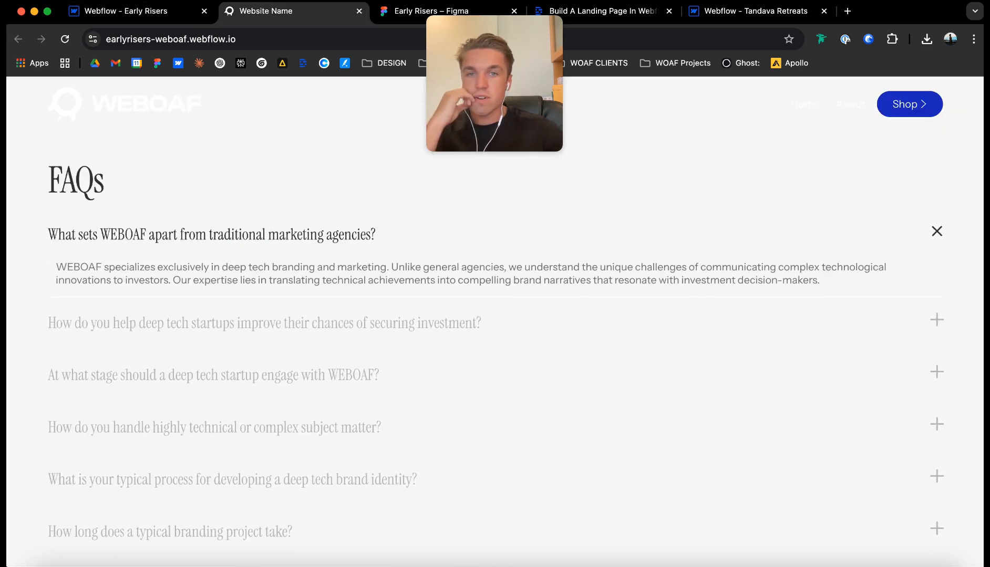
Return to the Early Risers project and select the first FAQ Item under the FAQs heading.
left_click(137, 12)
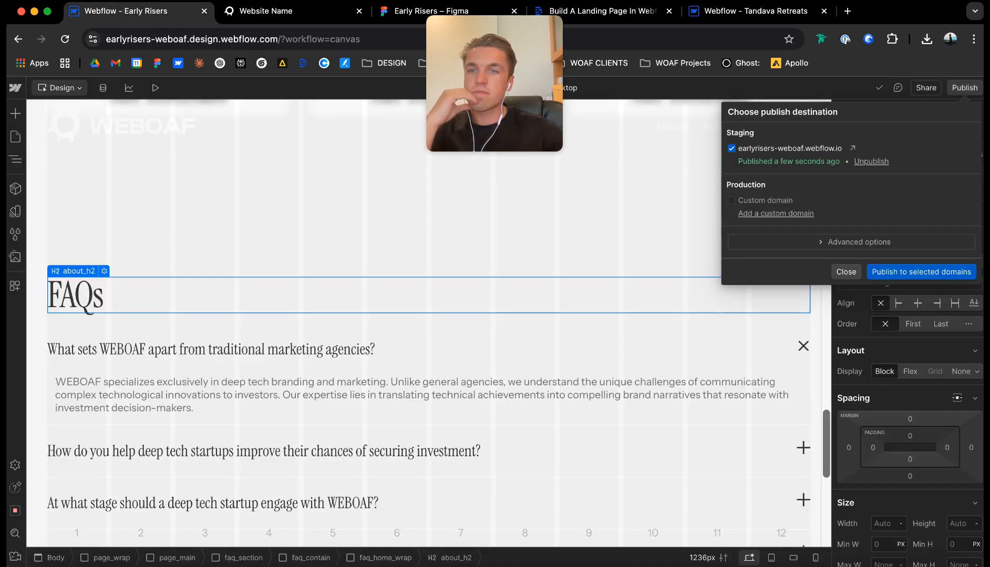
left_click(153, 324)
left_click(191, 336)
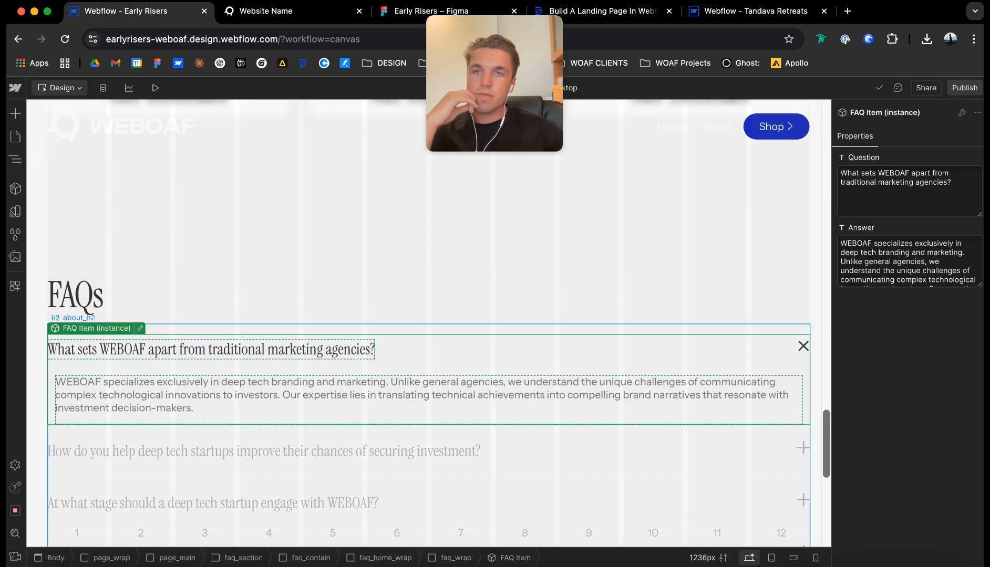
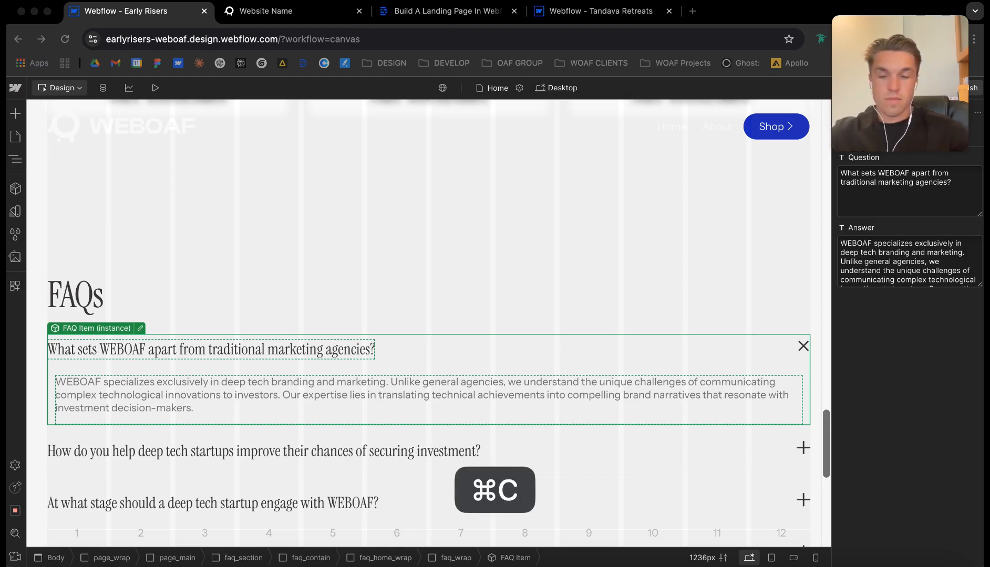
Replace the first FAQ question with "Who runs this course?" and the second with "Is this better than school career guidance?".
left_click(937, 219)
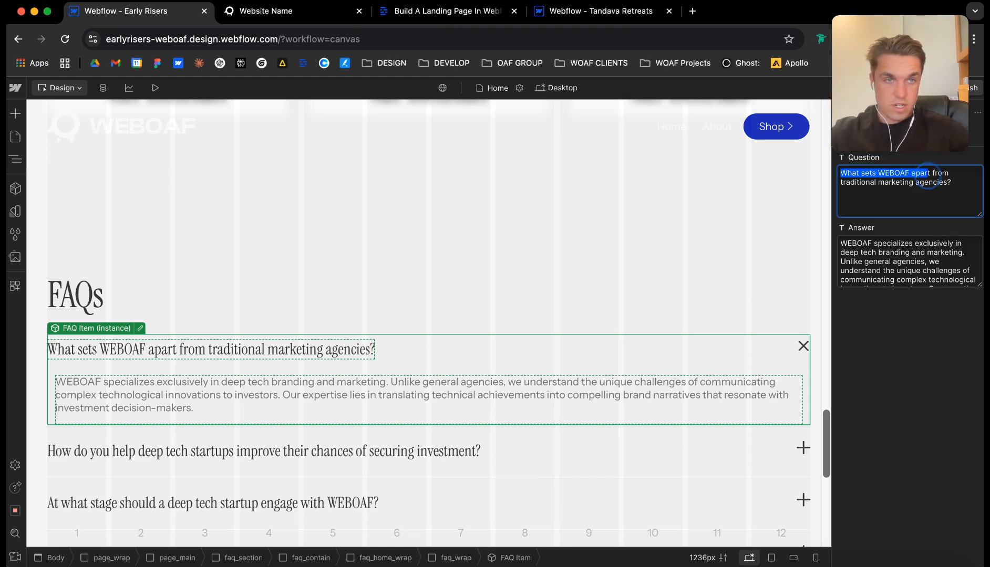
type("Who runs this course?")
left_click(334, 462)
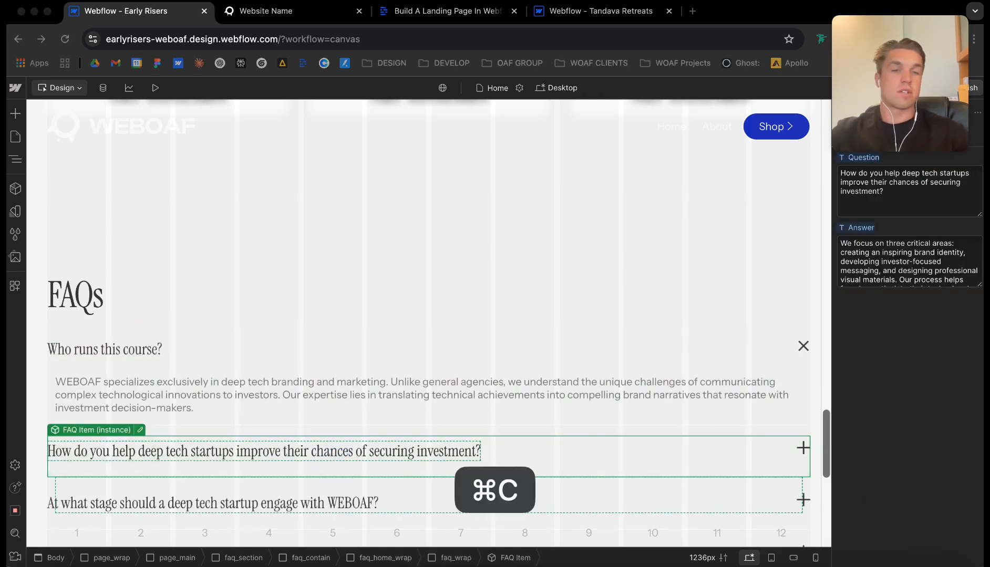
left_click(851, 181)
left_click_drag(840, 173, 893, 193)
type("Is this better than school career guidance?")
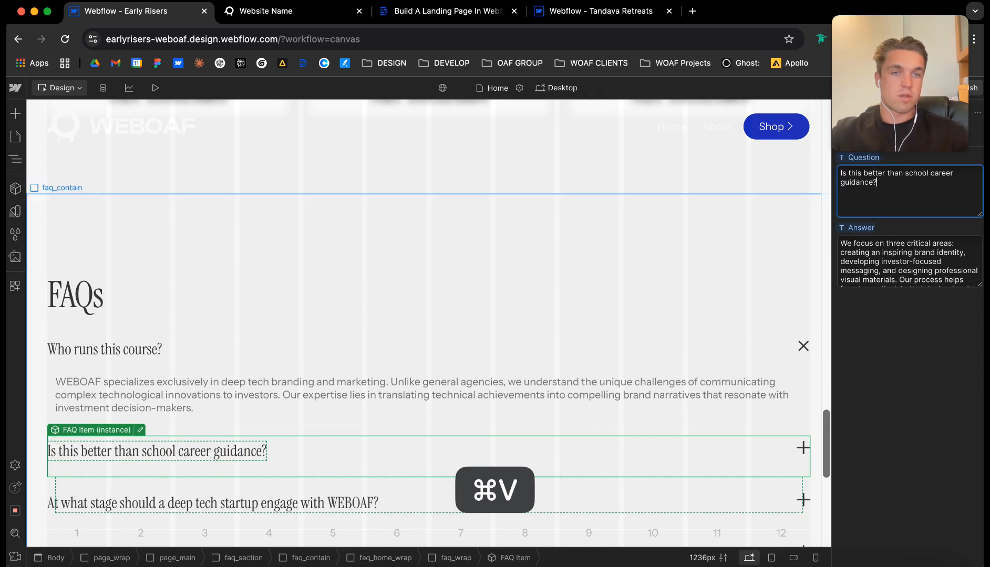
Replace the fourth FAQ question with "How long does it take to finish?".
scroll(683, 263, "down", 4)
left_click(428, 278)
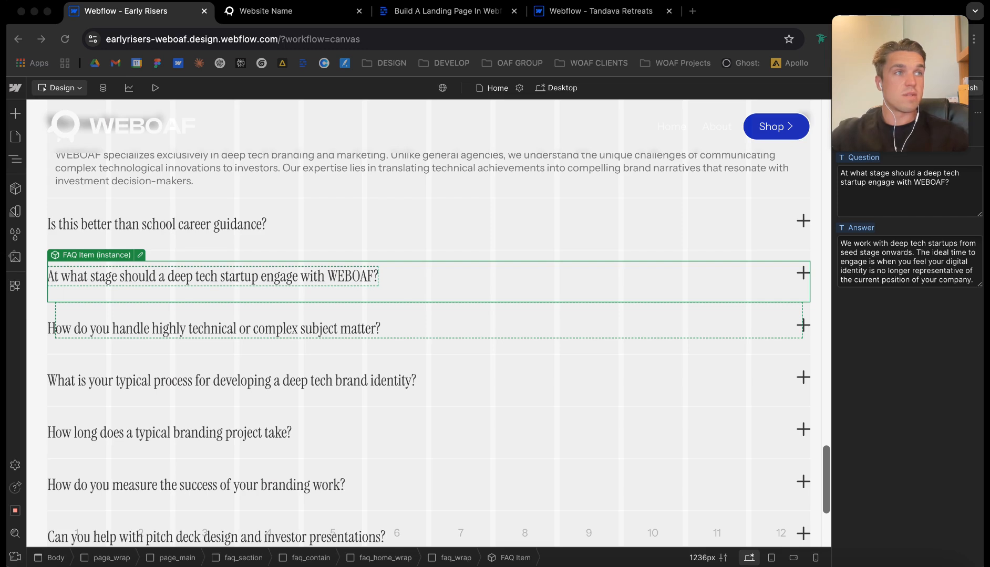
key("super+c")
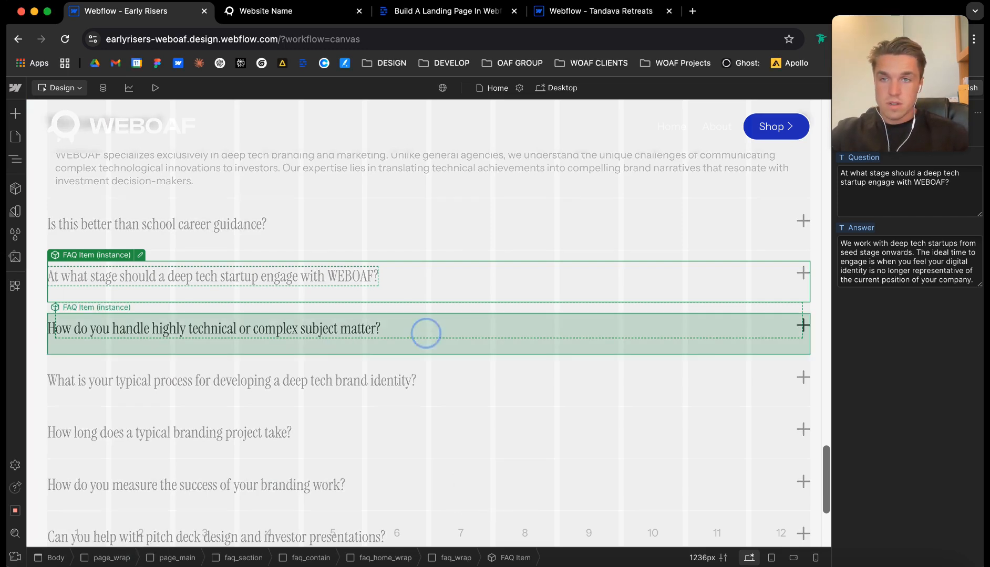
left_click(426, 334)
left_click_drag(840, 173, 889, 192)
triple_click(889, 193)
key("super+v")
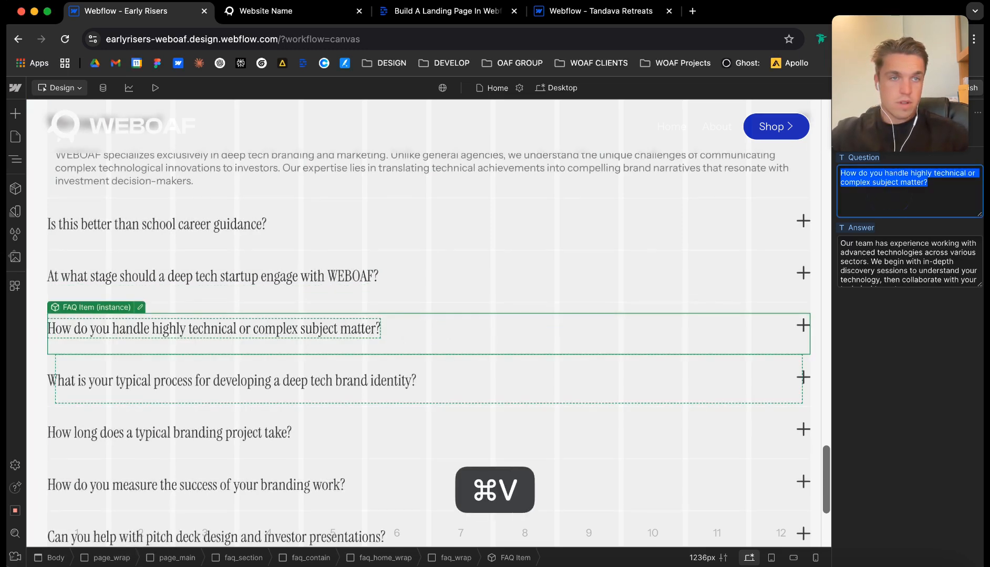
Delete all FAQ items below the fourth question.
left_click(429, 360)
left_click(429, 386)
key("Delete")
key("Delete")
key("Delete")
key("Delete")
key("Delete")
key("Delete")
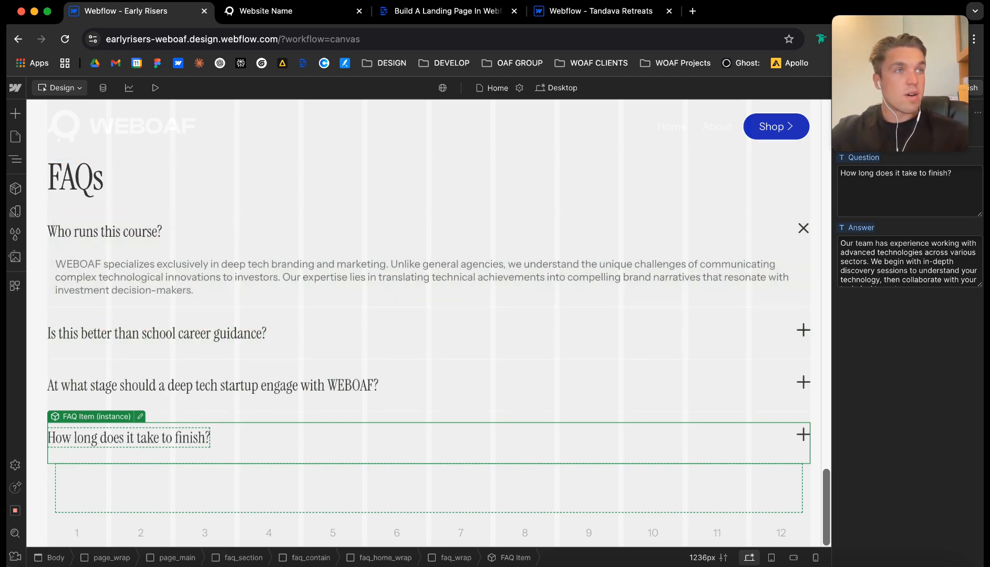
Select story_wrap around the My Story card and check its maximum width setting.
key("super+Tab")
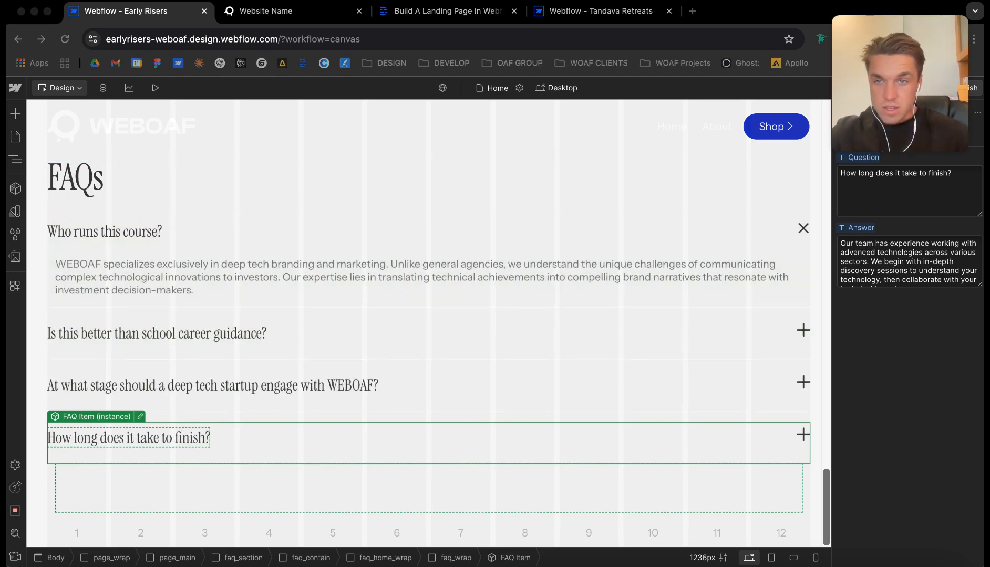
key("super+Tab")
left_click(273, 182)
left_click(273, 212)
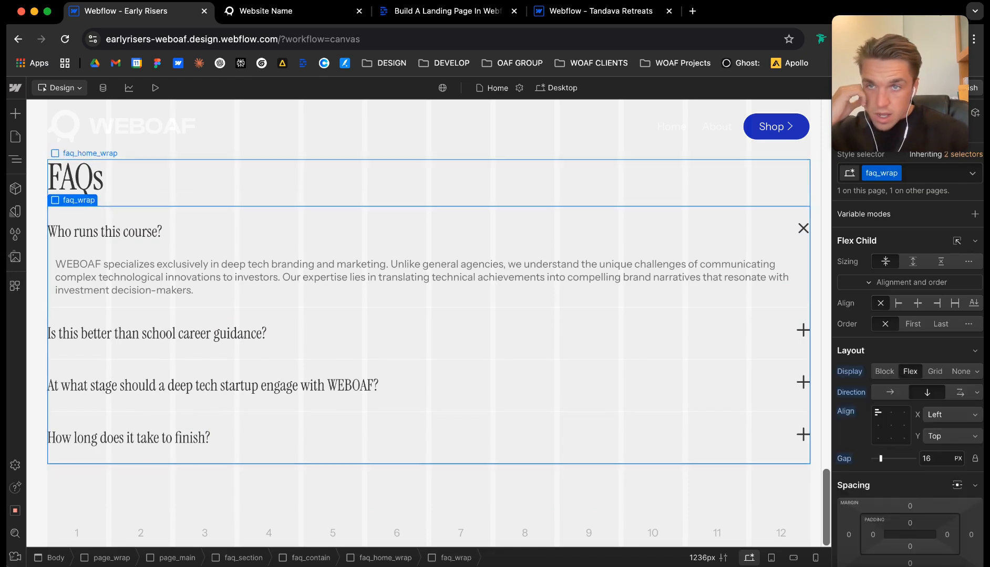
scroll(909, 368, "down", 3)
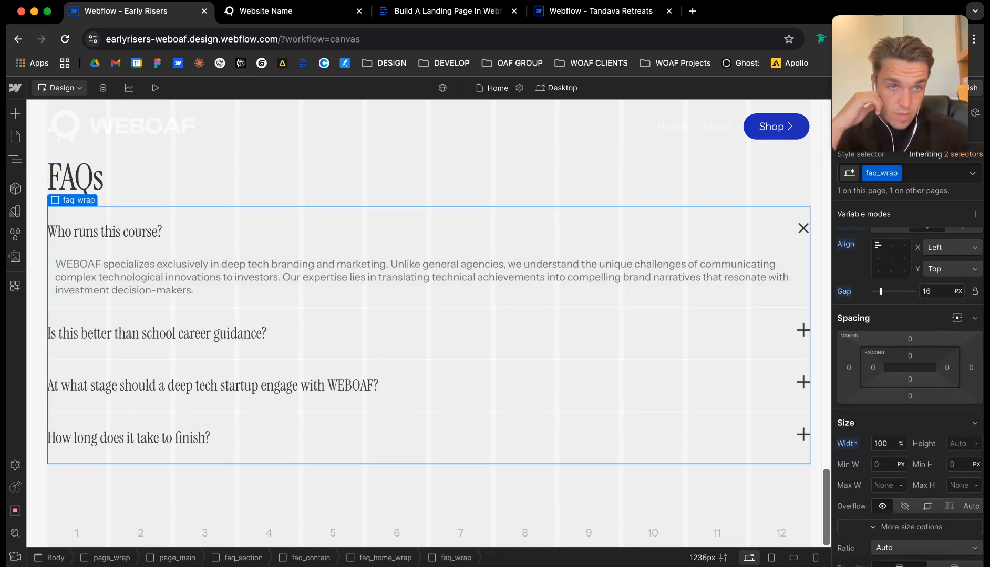
scroll(429, 323, "up", 10)
scroll(336, 269, "up", 10)
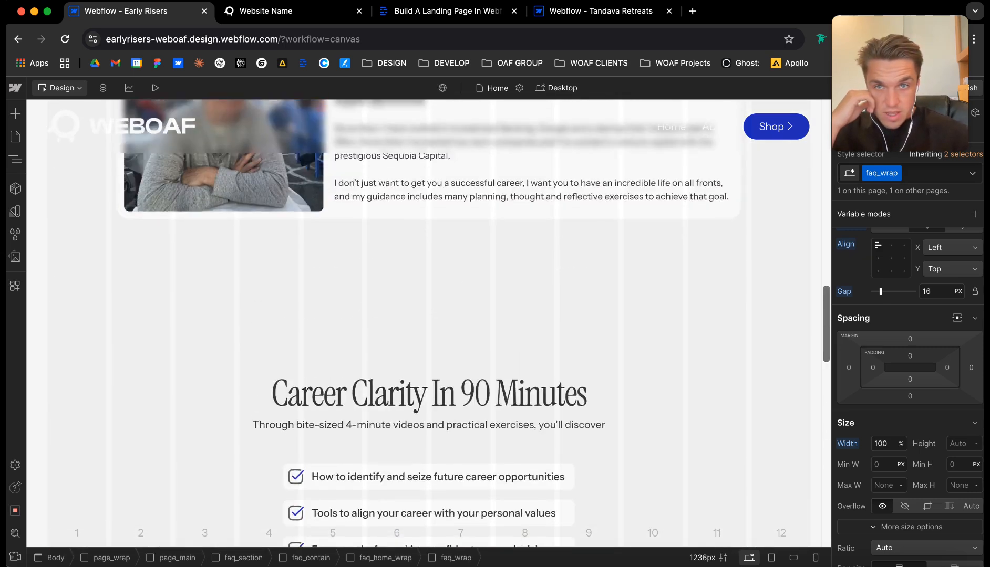
left_click(336, 269)
left_click(336, 269)
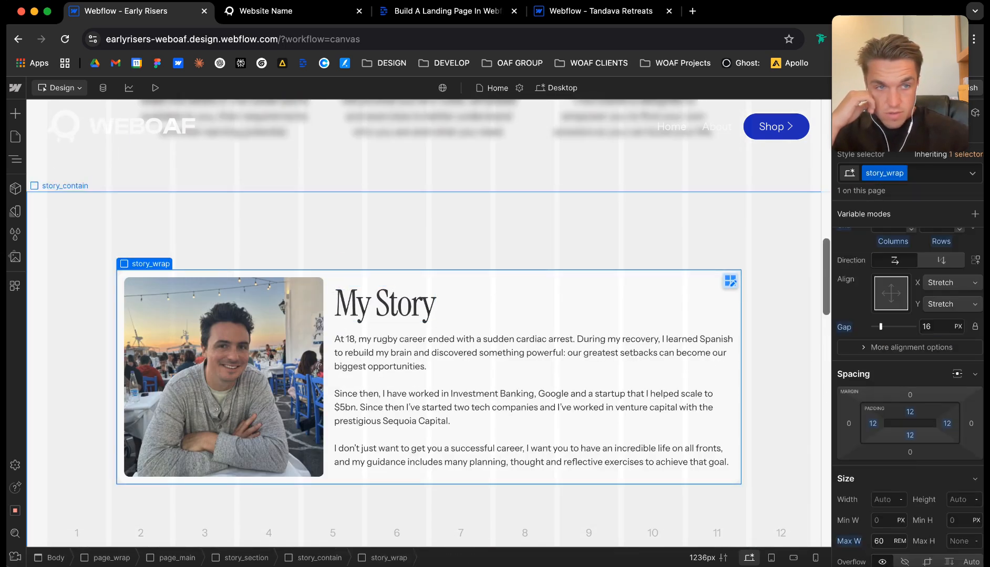
Limit the FAQ content wrapper to a maximum width of 60 rem and center it horizontally within faq_contain.
scroll(909, 368, "down", 1)
scroll(604, 388, "down", 3)
scroll(321, 222, "down", 10)
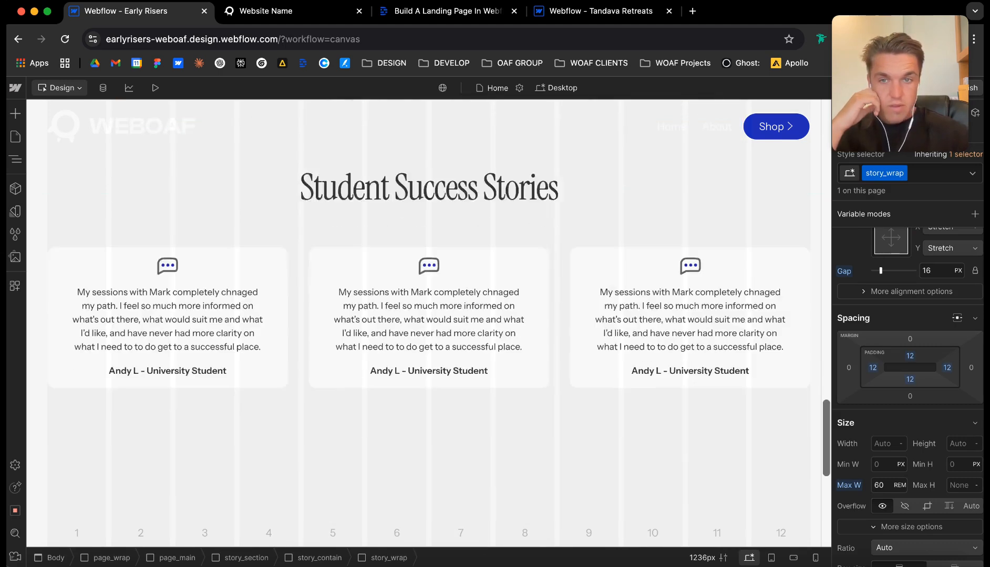
left_click(321, 222)
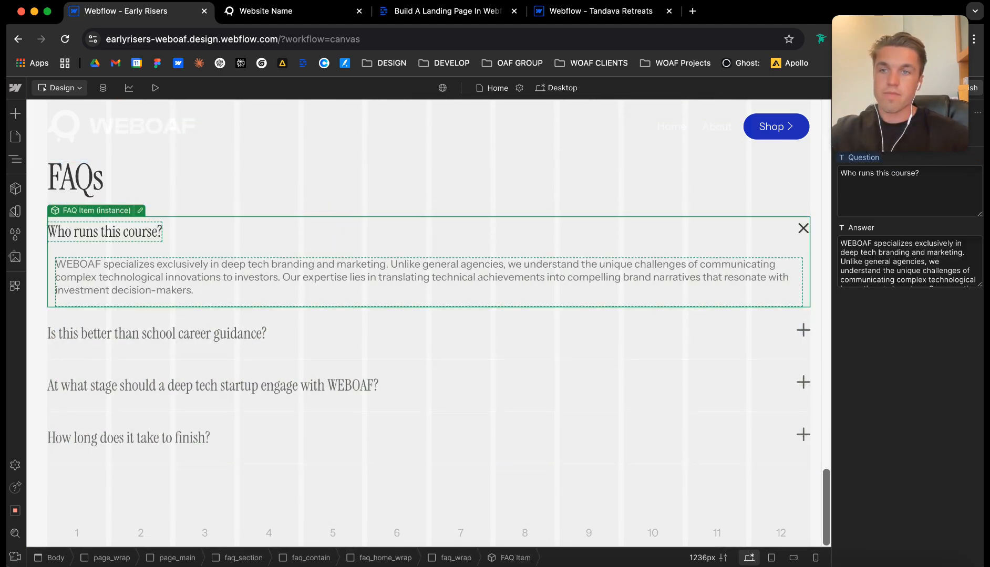
scroll(892, 310, "up", 3)
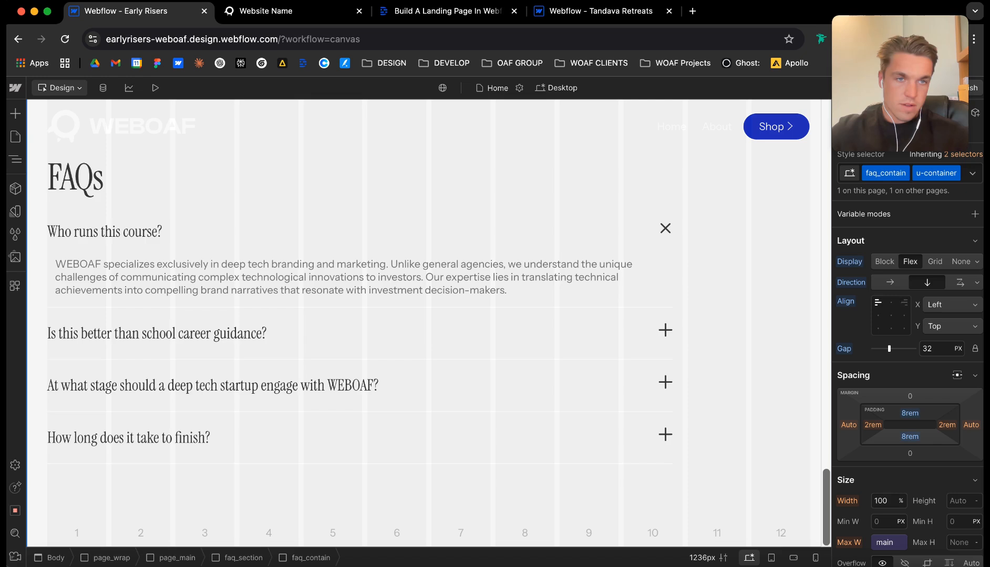
left_click(891, 301)
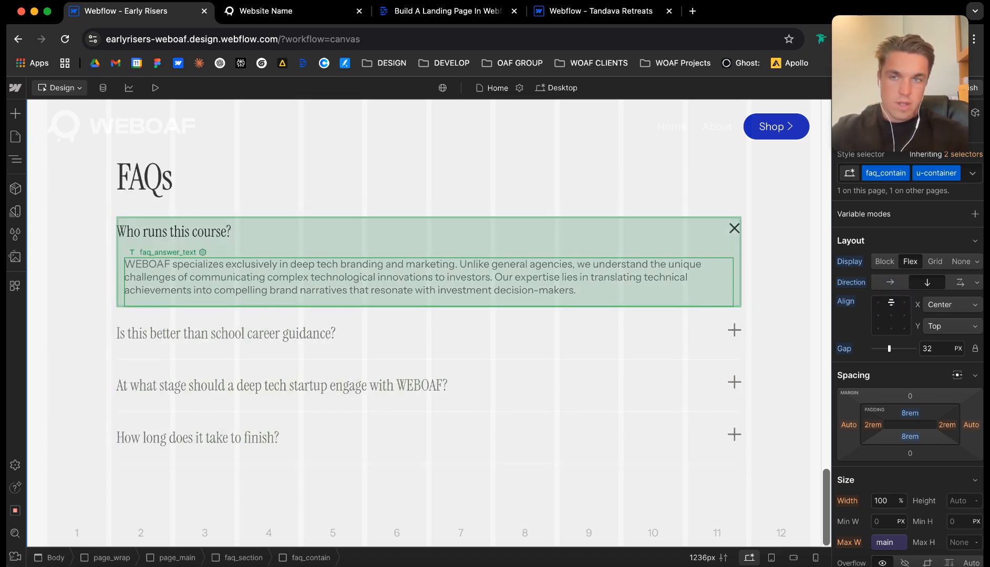
Center-align the text of the FAQs heading.
scroll(367, 236, "up", 2)
left_click(443, 231)
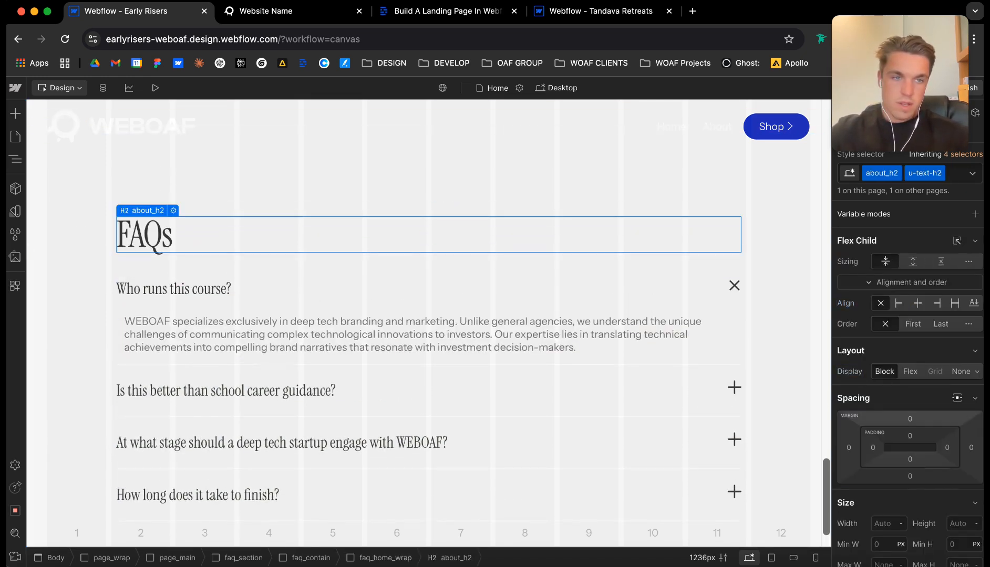
scroll(908, 394, "down", 8)
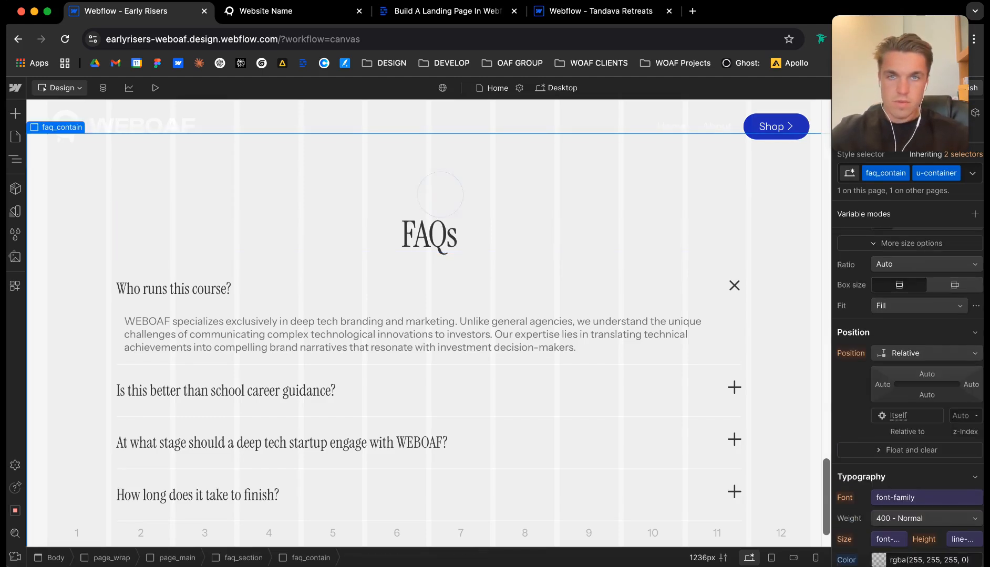
Review the Frequently Asked Questions block in the Figma design and return to the Early Risers project in Webflow.
left_click(286, 10)
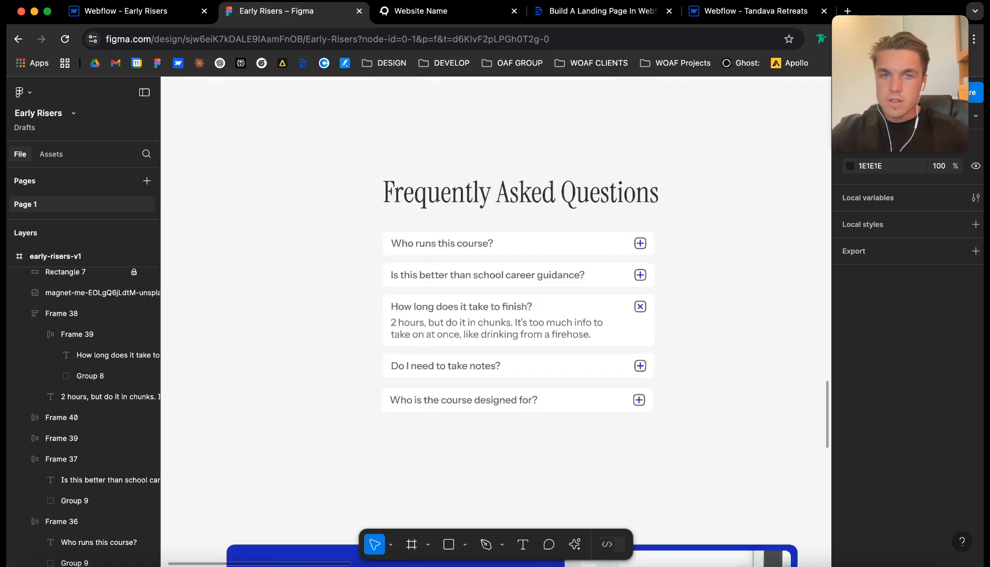
scroll(494, 326, "up", 2)
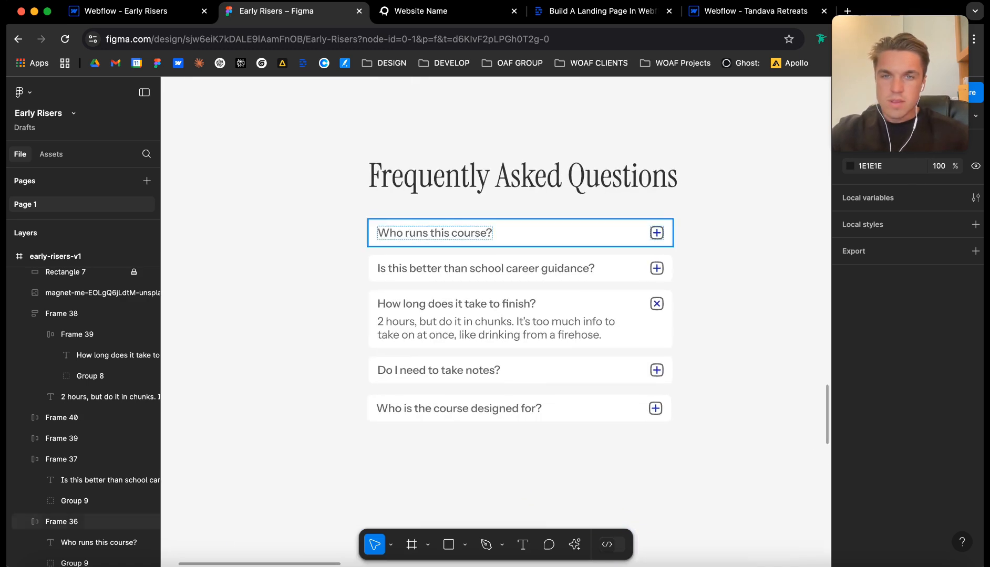
left_click(137, 11)
Add padding on all sides of faq_item in the FAQ Item component, apply the bg-0 background color, and exit the component.
double_click(294, 334)
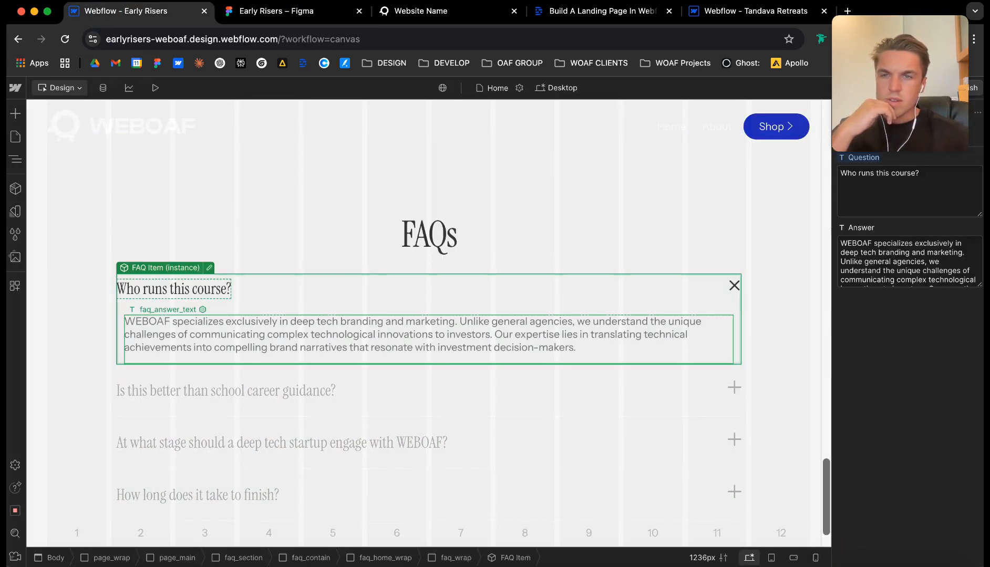
double_click(318, 288)
scroll(909, 388, "down", 3)
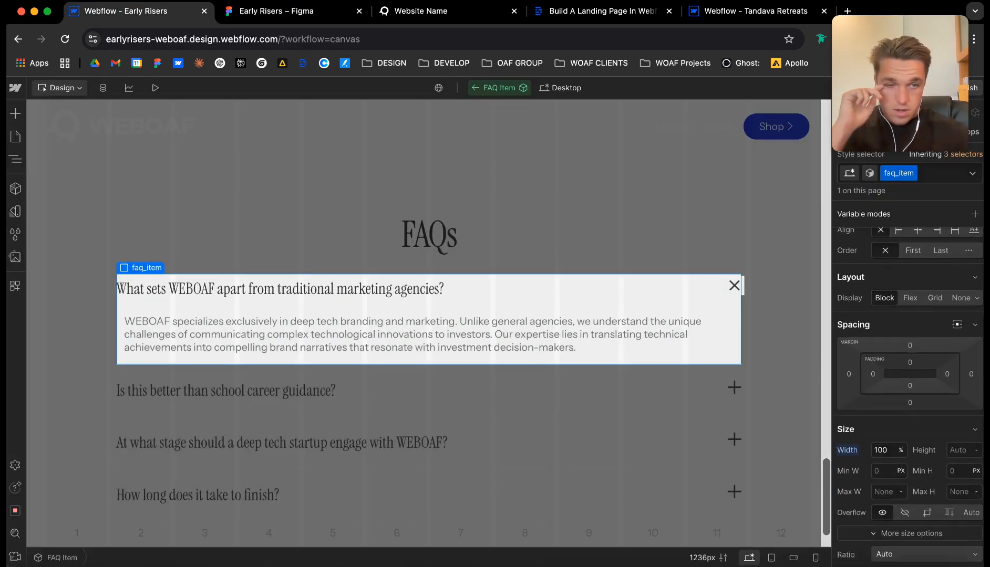
scroll(872, 336, "up", 1)
left_click(873, 340)
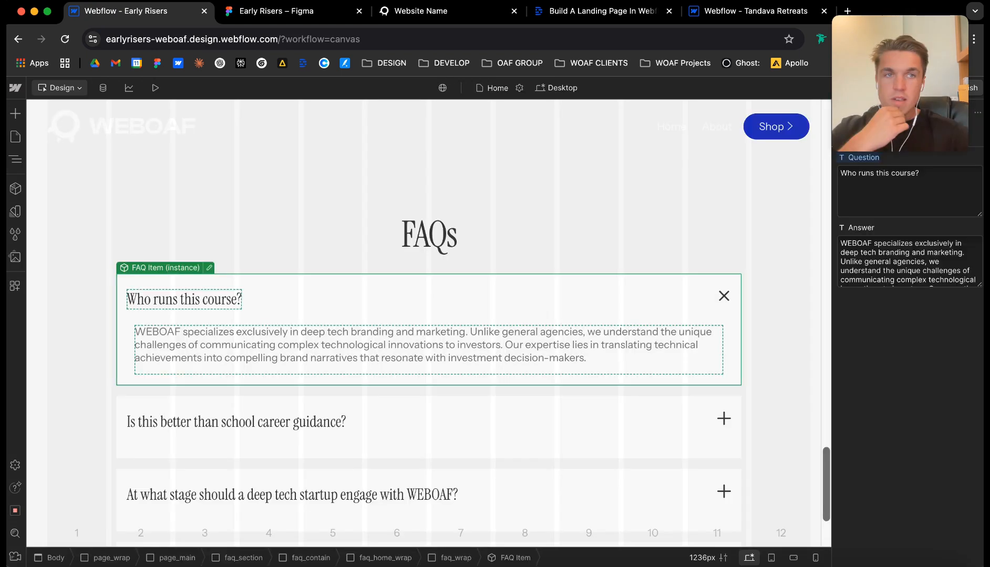
left_click_drag(900, 84, 494, 84)
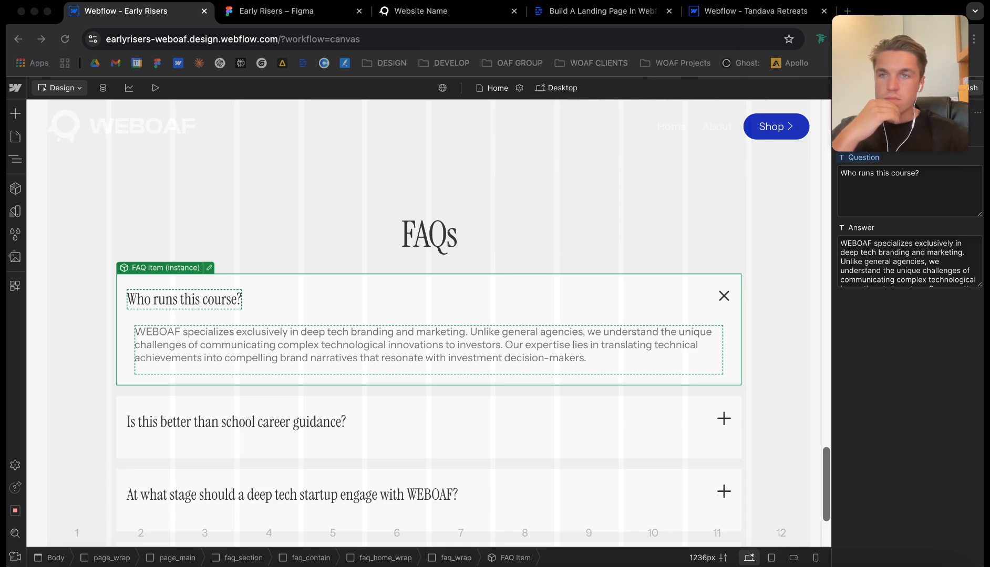
scroll(607, 379, "down", 5)
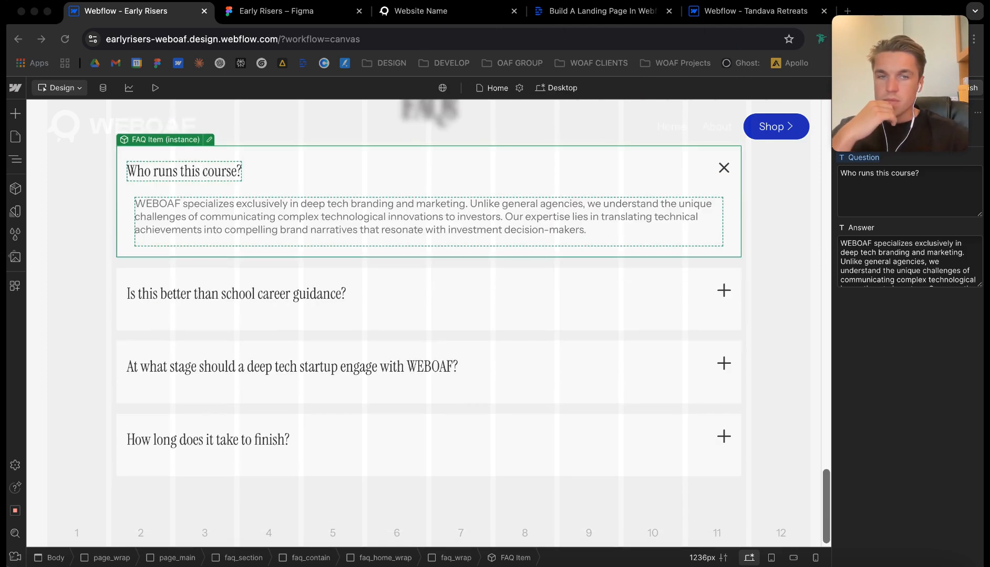
scroll(607, 379, "up", 8)
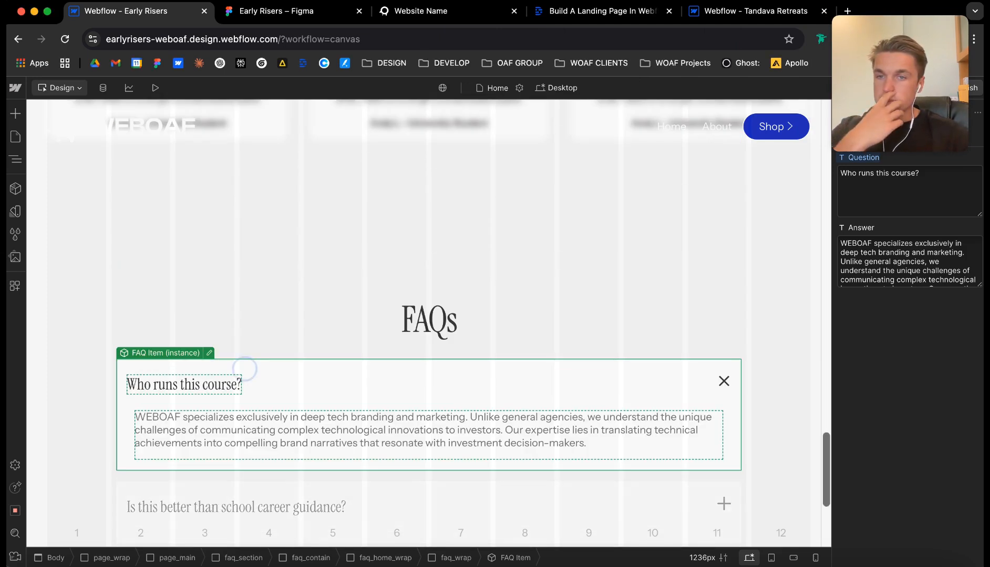
Round the corners of faq_item in the FAQ Item component, exit it, and select faq_contain.
double_click(246, 370)
scroll(909, 368, "down", 8)
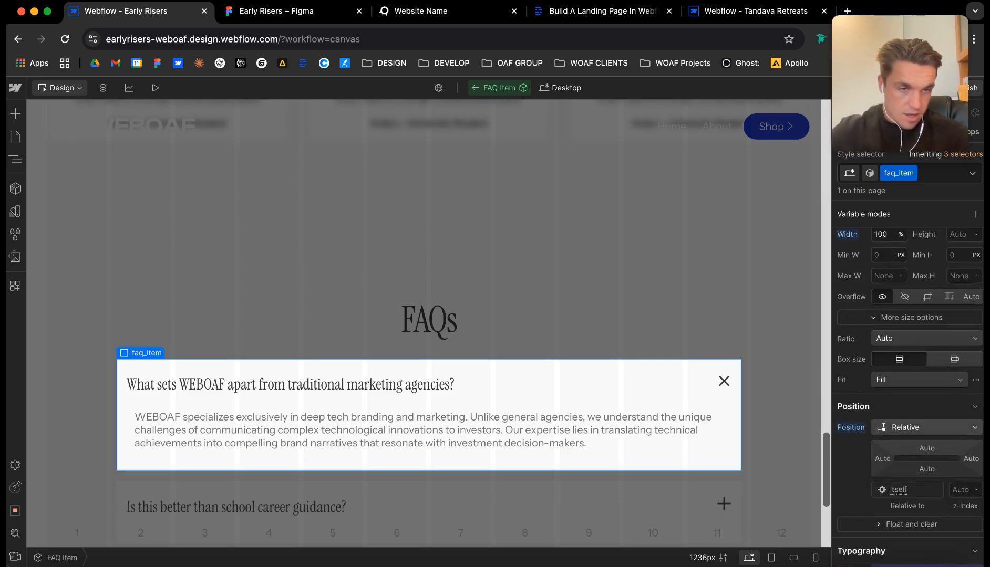
scroll(909, 367, "down", 8)
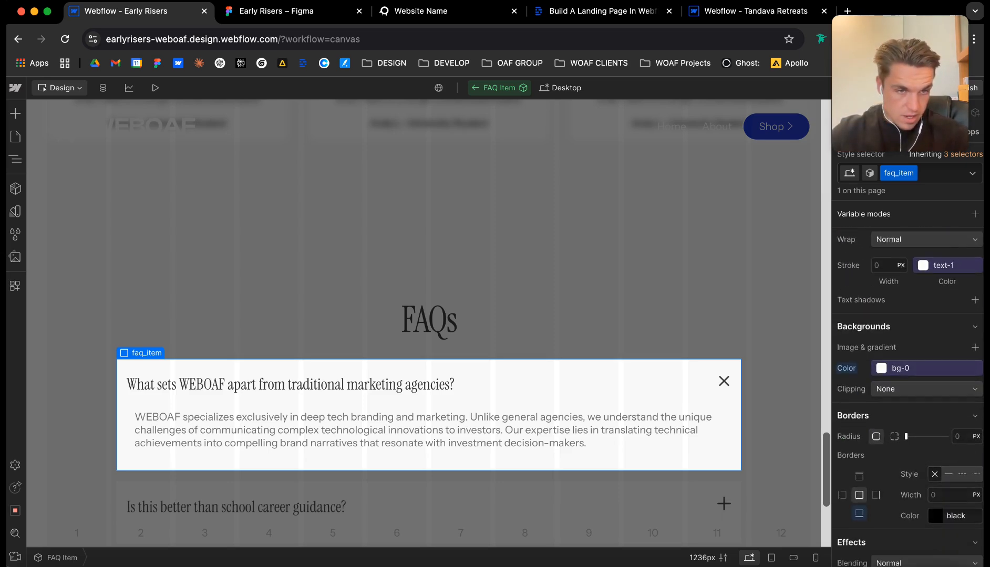
key("Return")
left_click(727, 338)
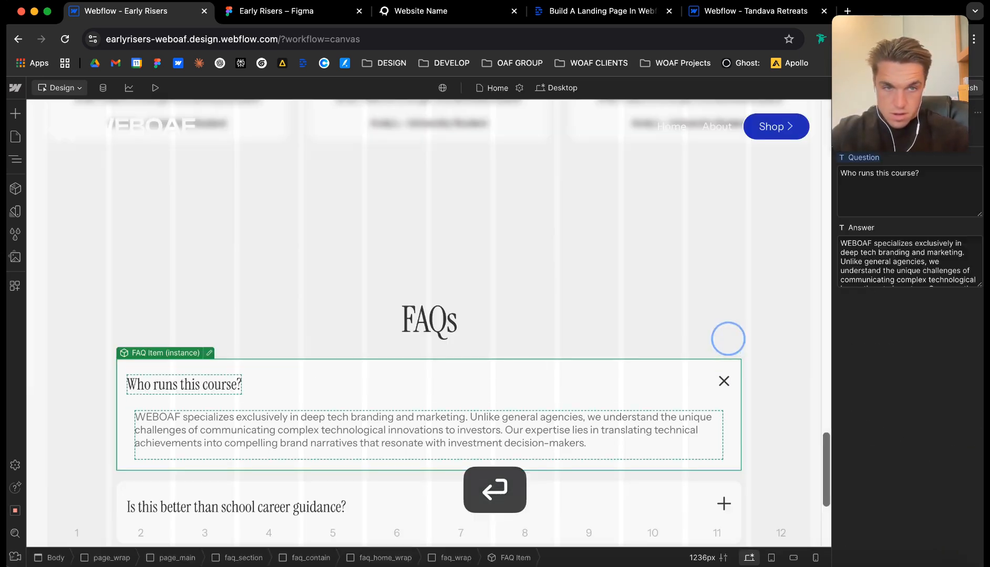
left_click(745, 320)
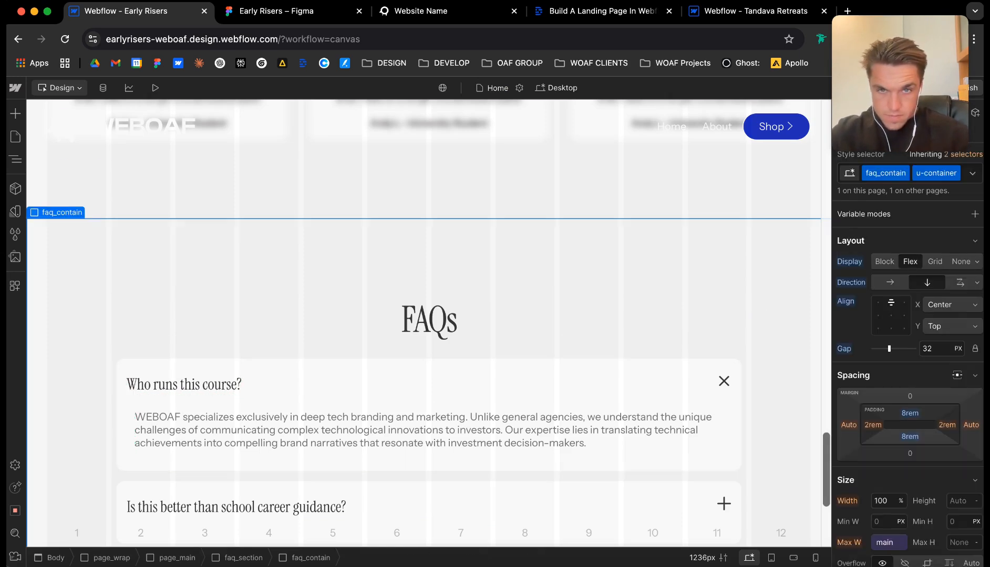
Check the FAQ section's layout at the tablet and mobile breakpoints, and return to the desktop view.
scroll(428, 315, "down", 5)
left_click(556, 88)
left_click(570, 124)
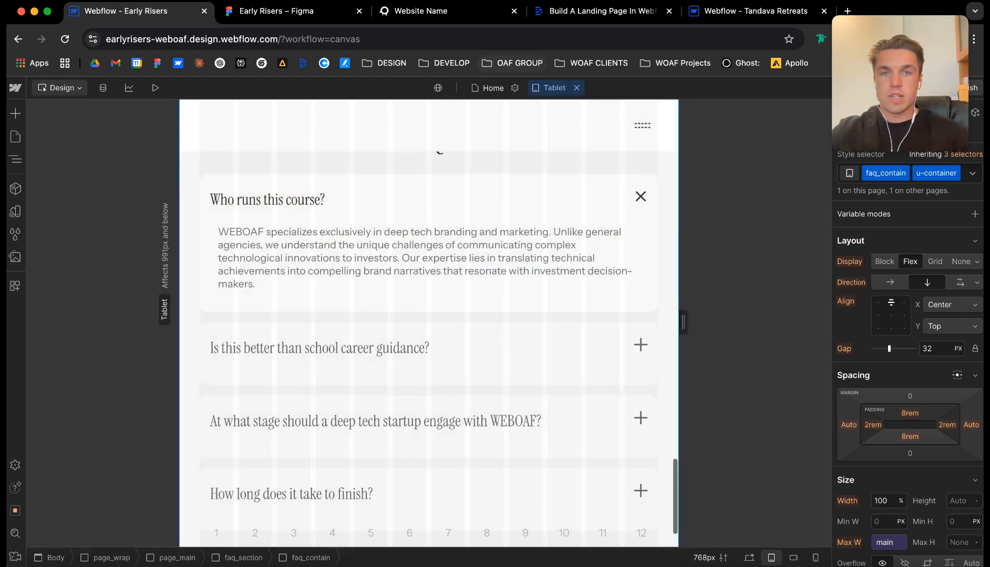
left_click(549, 88)
left_click(570, 140)
left_click(549, 88)
left_click(562, 156)
scroll(428, 316, "down", 15)
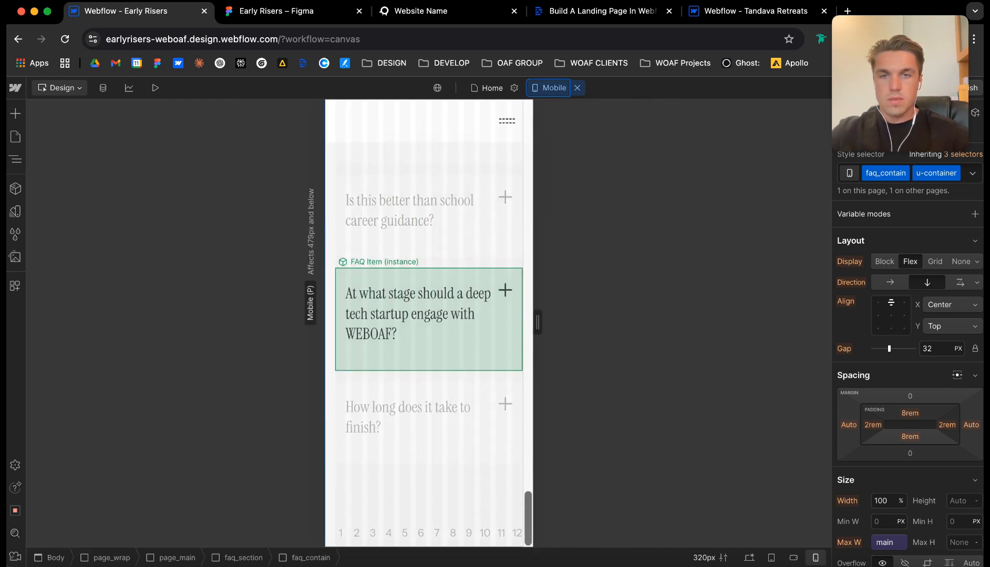
scroll(429, 315, "up", 8)
left_click(577, 88)
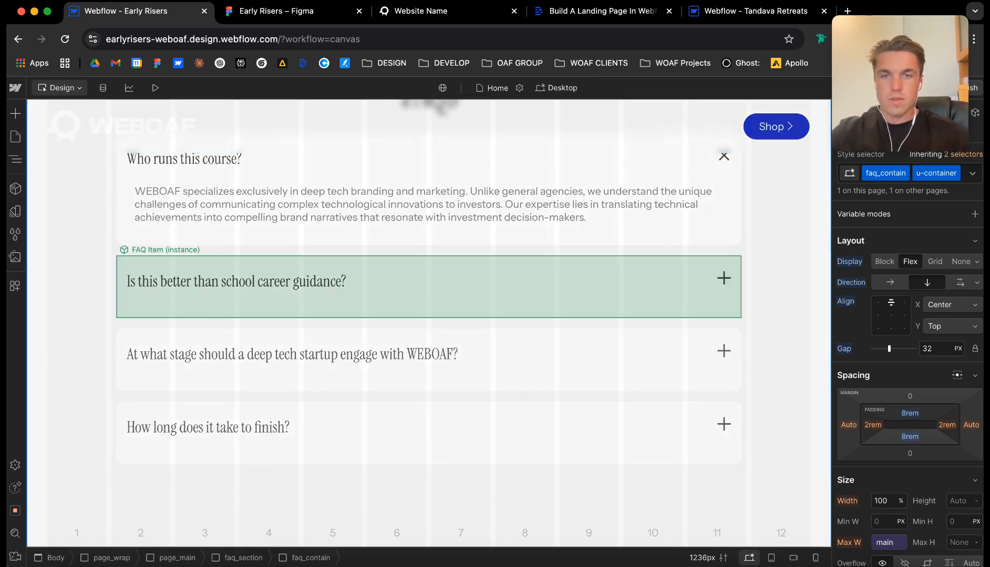
scroll(428, 315, "up", 3)
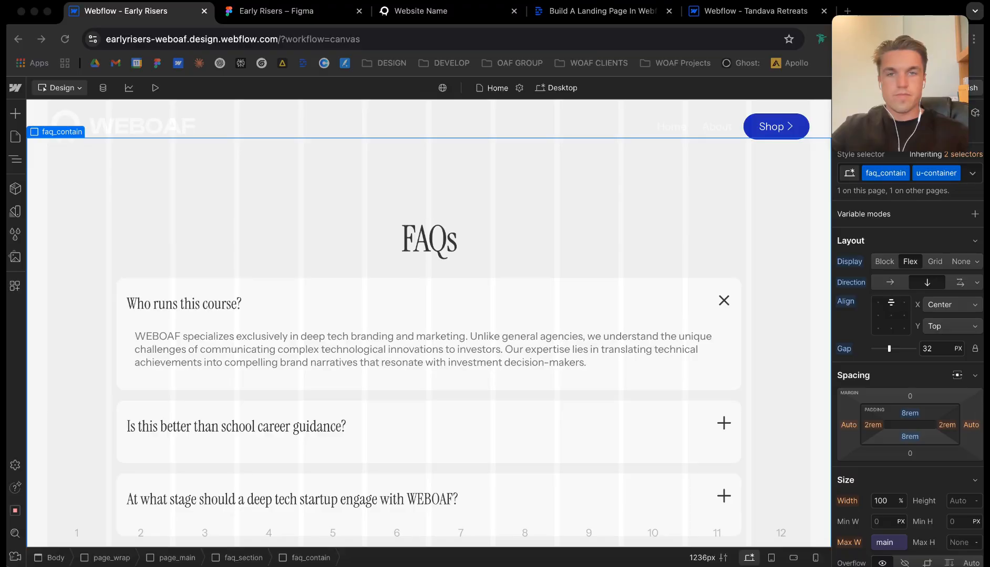
Switch to the Figma design and examine the blue Start Writing Your Success Story section below the FAQs.
left_click(295, 12)
scroll(391, 349, "down", 10)
scroll(391, 349, "down", 5)
scroll(392, 350, "up", 1)
scroll(507, 284, "up", 3)
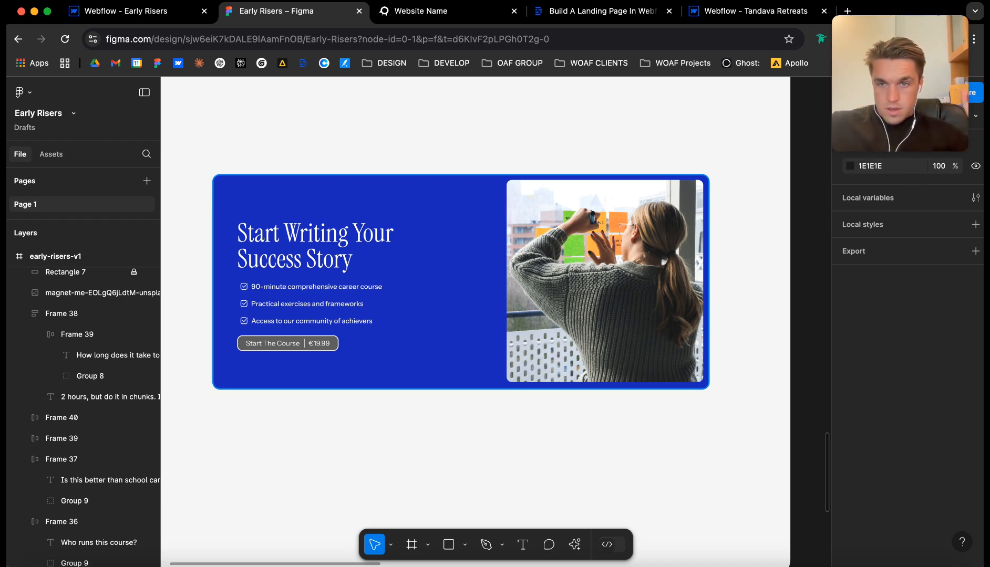
scroll(407, 211, "down", 5)
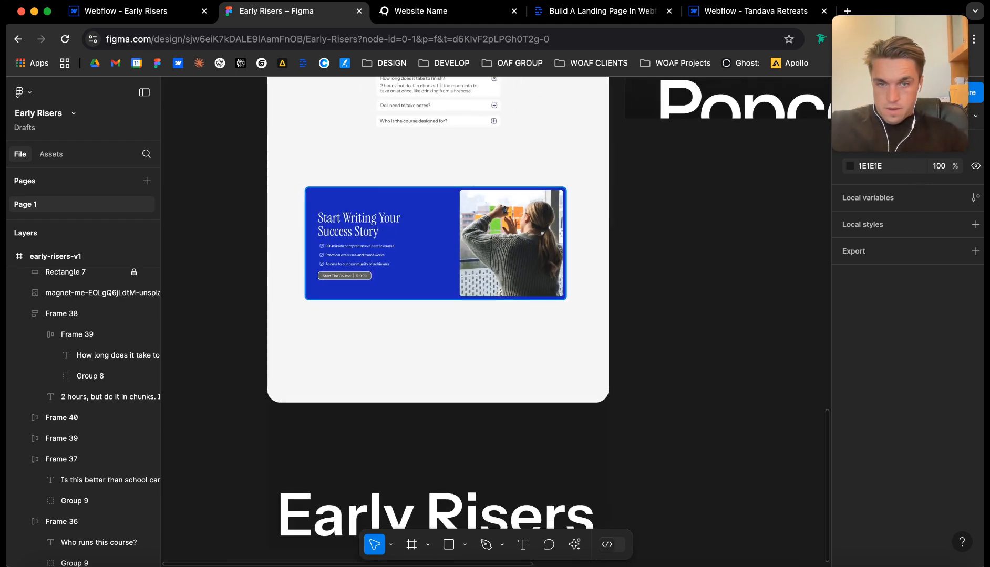
Return to Webflow and add a div block at the end of page_main, below faq_section.
scroll(407, 211, "down", 2)
scroll(406, 210, "up", 2)
scroll(421, 252, "down", 4)
scroll(446, 273, "up", 10)
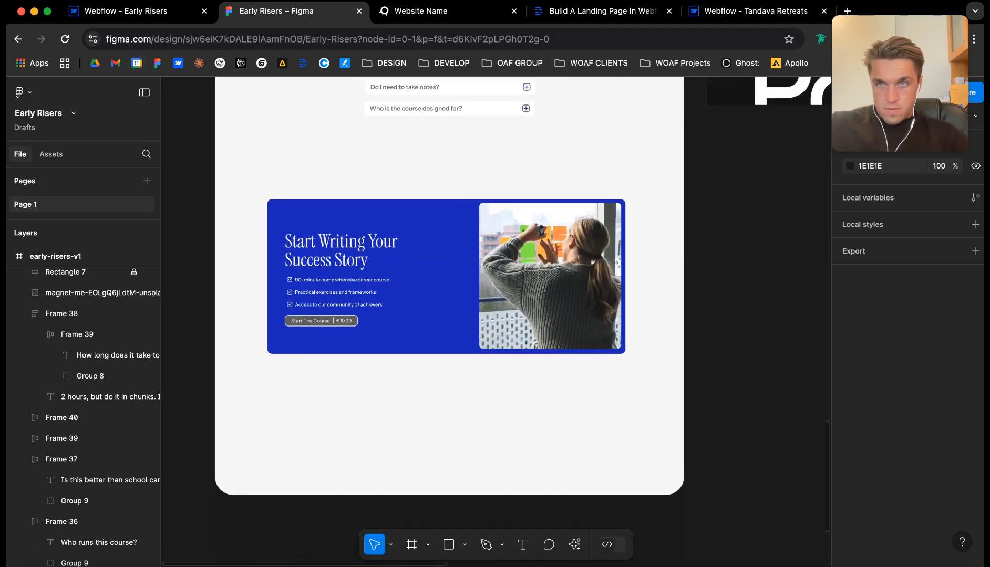
left_click(124, 13)
scroll(358, 421, "down", 3)
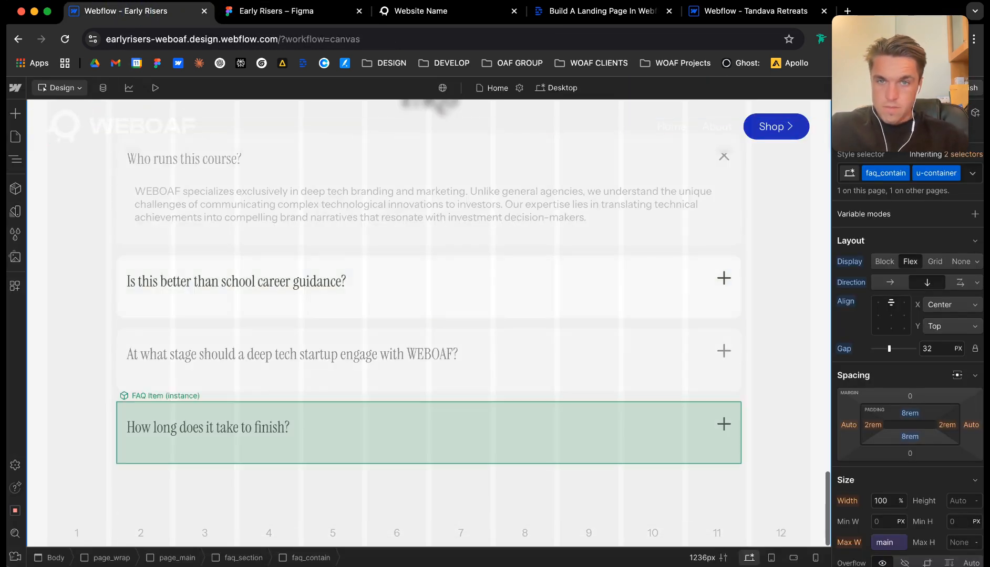
left_click(16, 160)
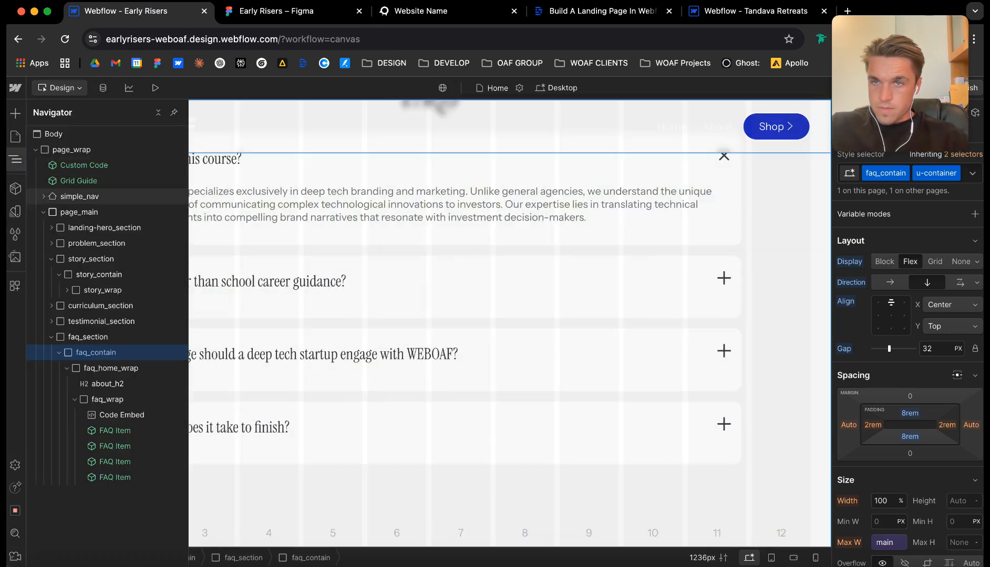
left_click(60, 353)
left_click(101, 321)
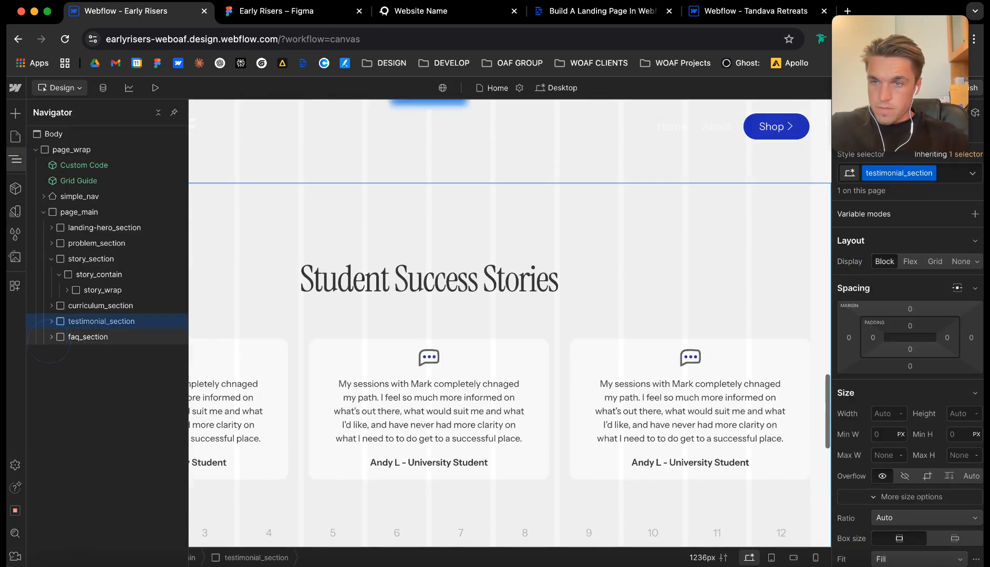
key("super+e")
type("div")
key("Return")
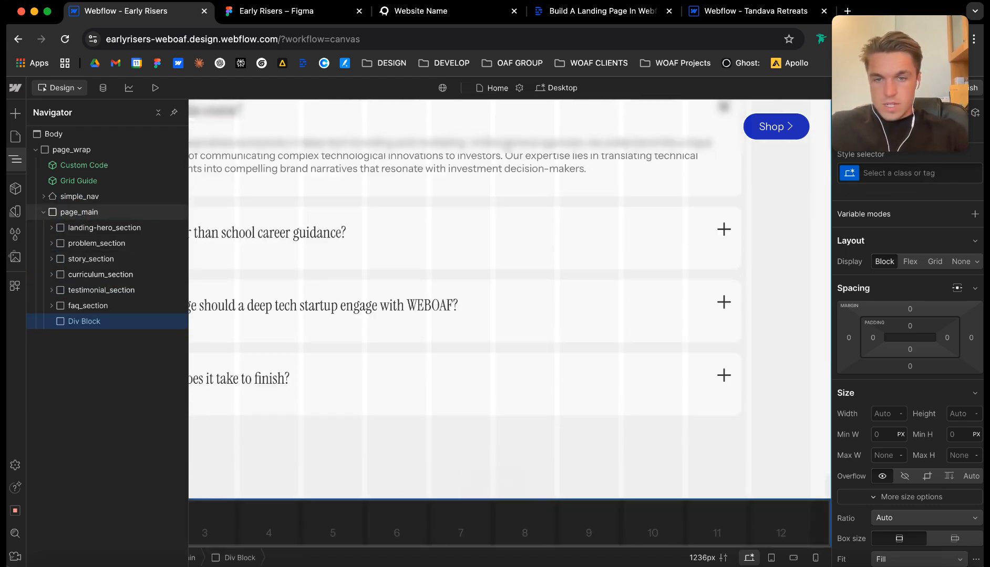
Apply the existing cta_section class to the new div block below faq_section.
key("super+Return")
key("super+c")
type("t")
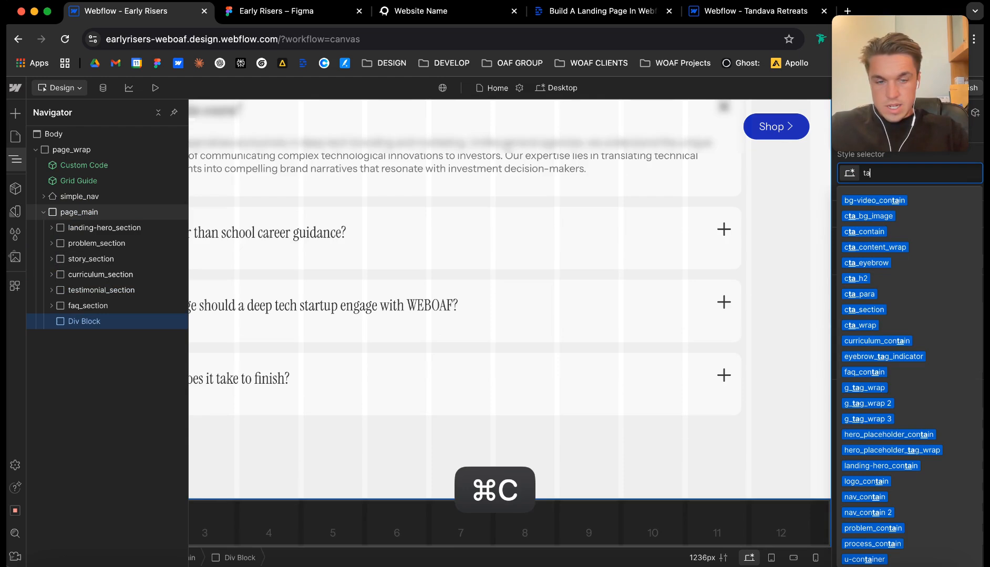
key("BackSpace")
type("cta_se")
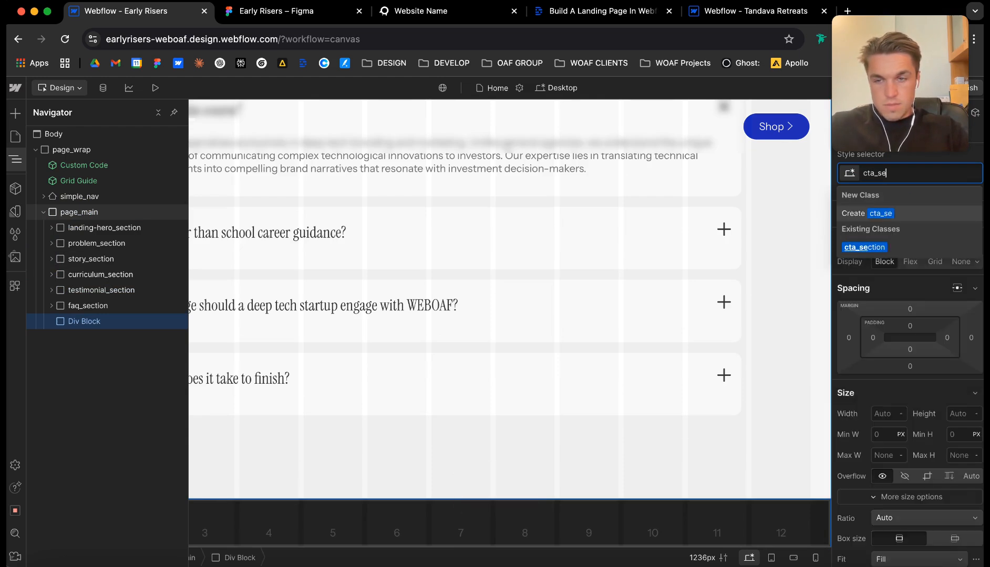
type("ctio")
key("Return")
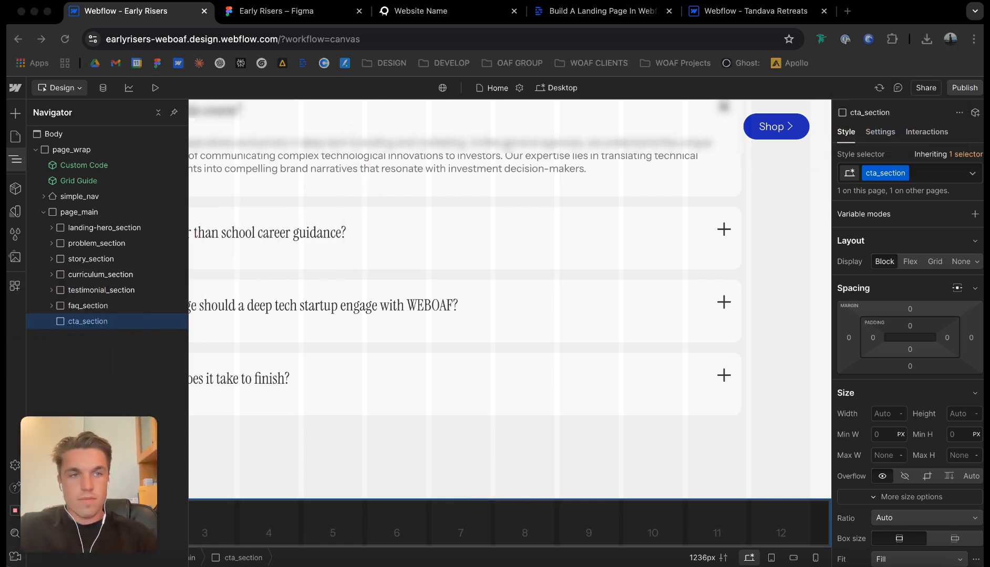
Set cta_section's tag to Section and add the custom attribute data-theme with the value dark.
left_click(880, 131)
left_click(901, 182)
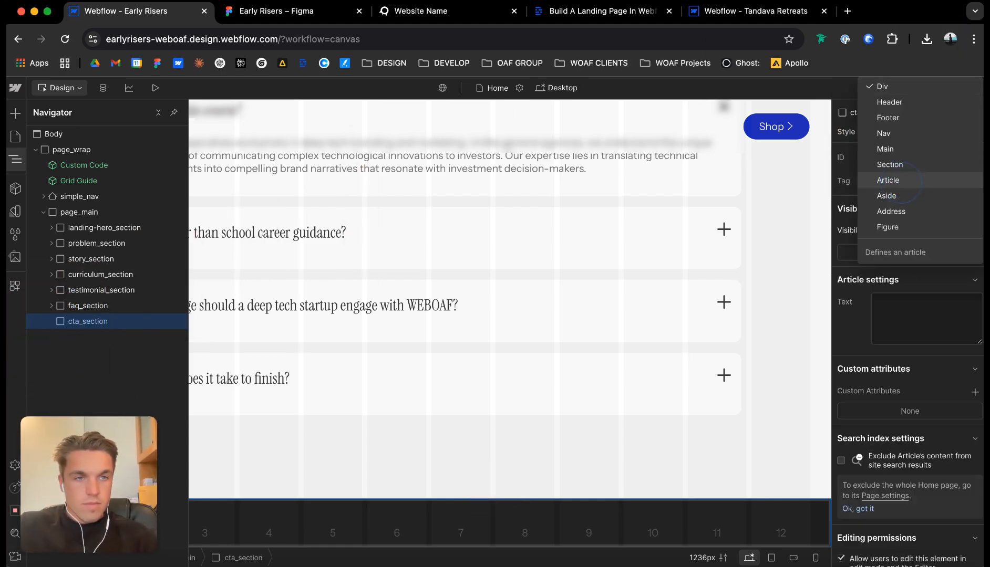
left_click(890, 164)
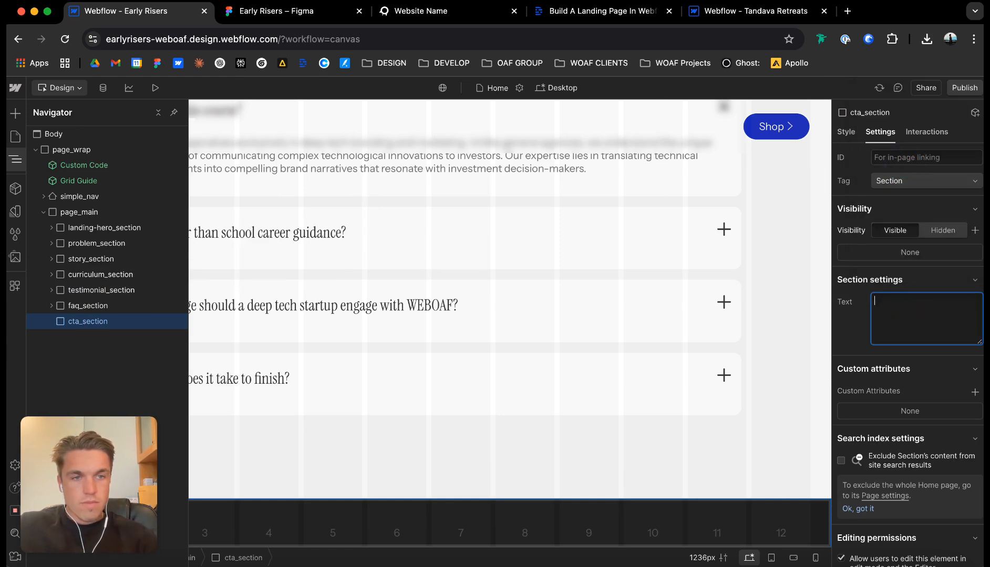
left_click(975, 393)
type("data-theme")
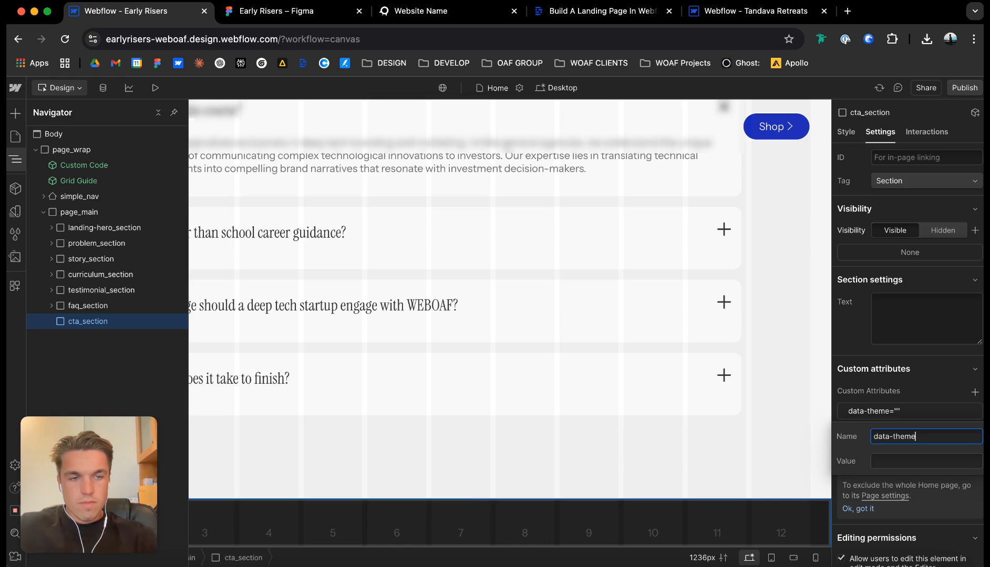
key("Tab")
type("dark")
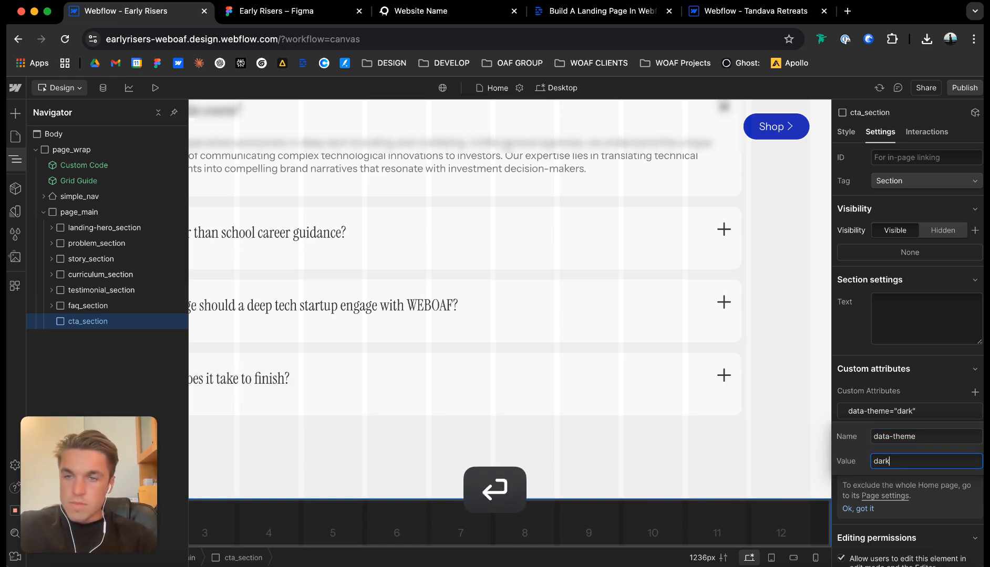
Add a div block inside cta_section and give it the classes cta_contain and u-container.
key("super+e")
type("div")
key("Return")
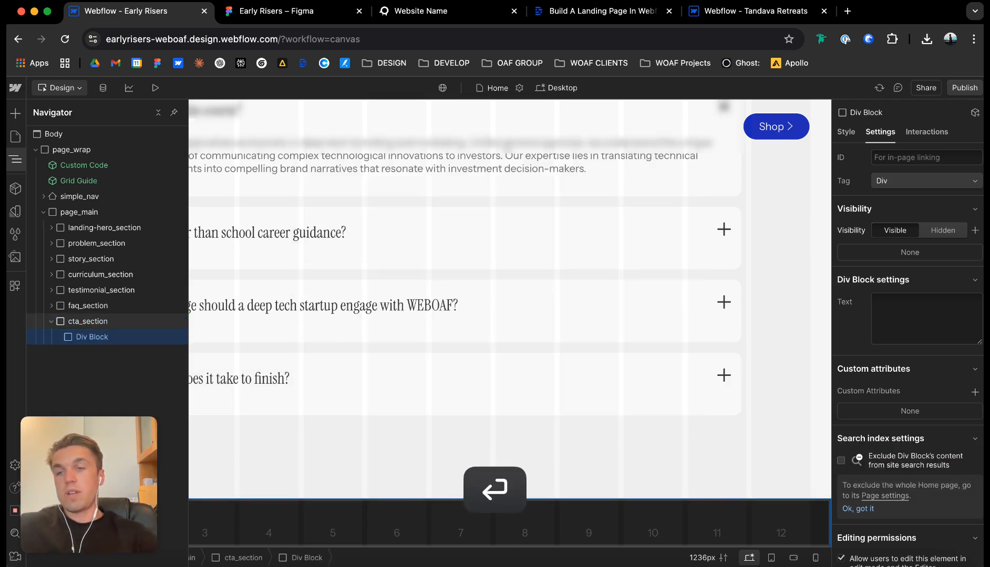
key("super+Return")
type("cta_contain")
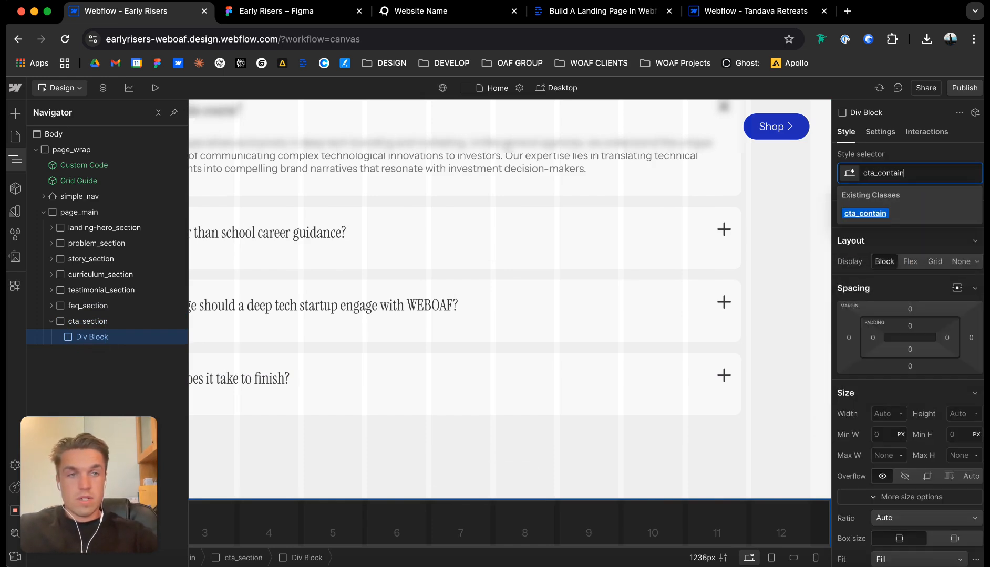
key("super+Return")
type("u-container")
key("Return")
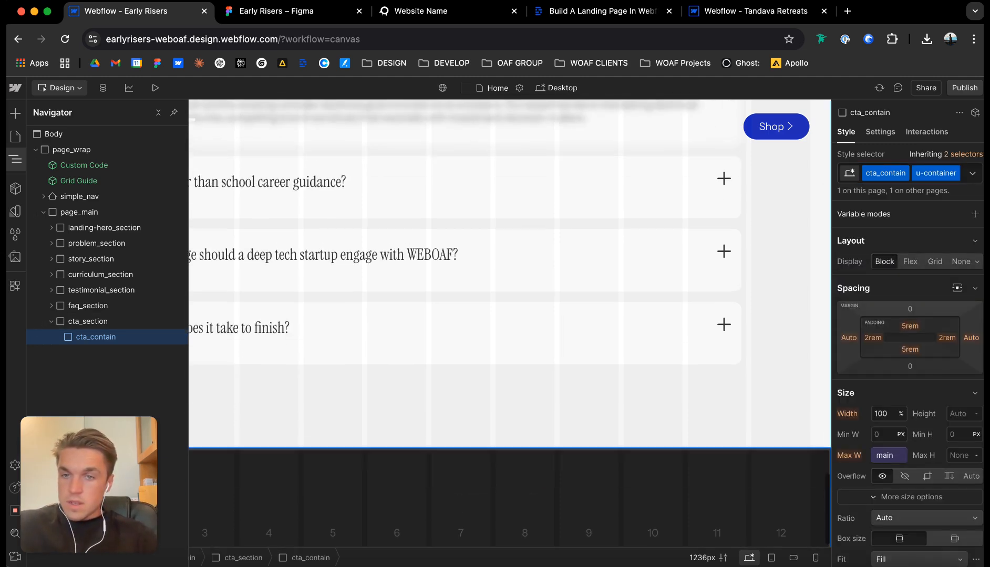
Add a div block with the class cta_wrap inside cta_contain and set its maximum width to 80 rem.
key("super+e")
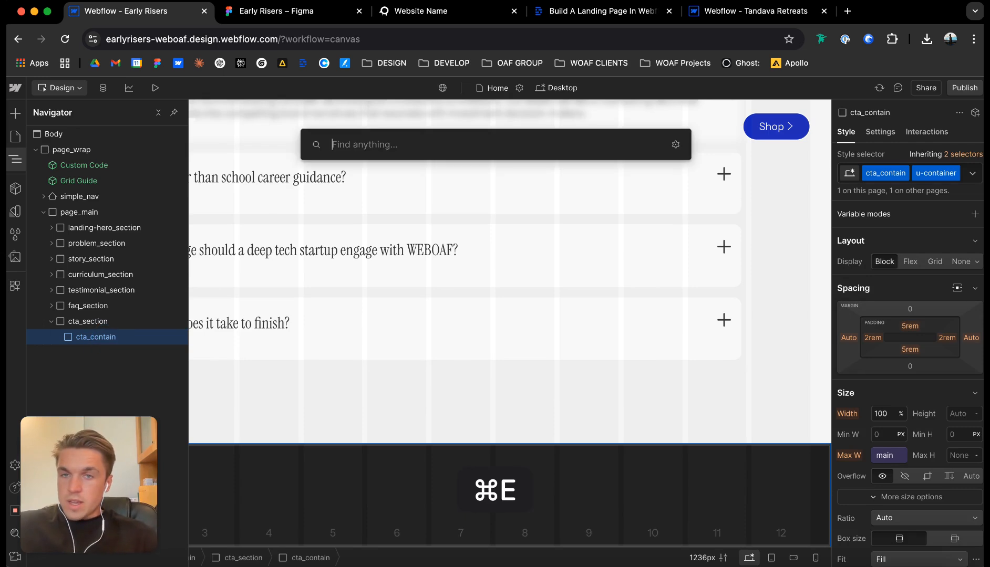
type("div")
key("Return")
key("super+Return")
type("cta_wra")
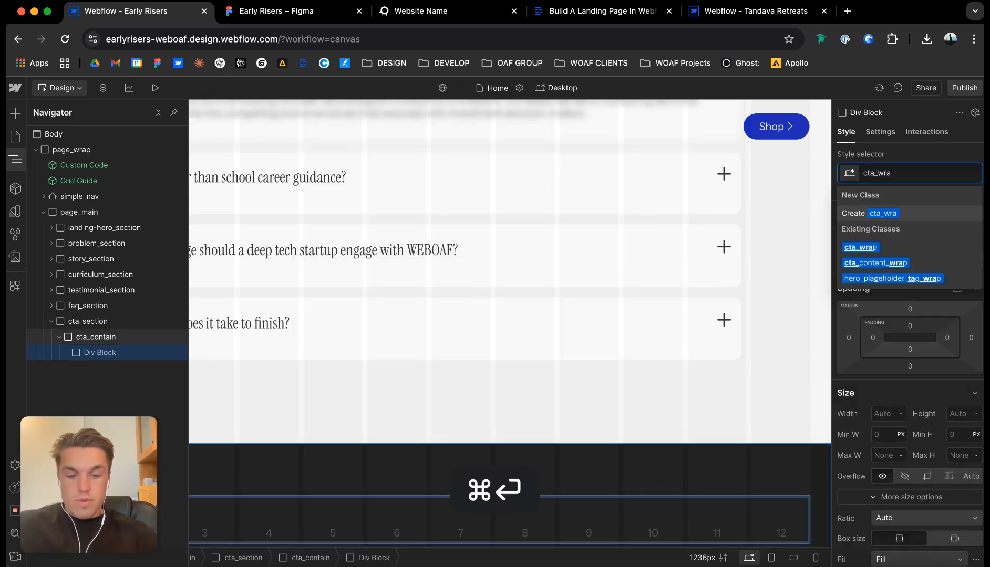
key("Return")
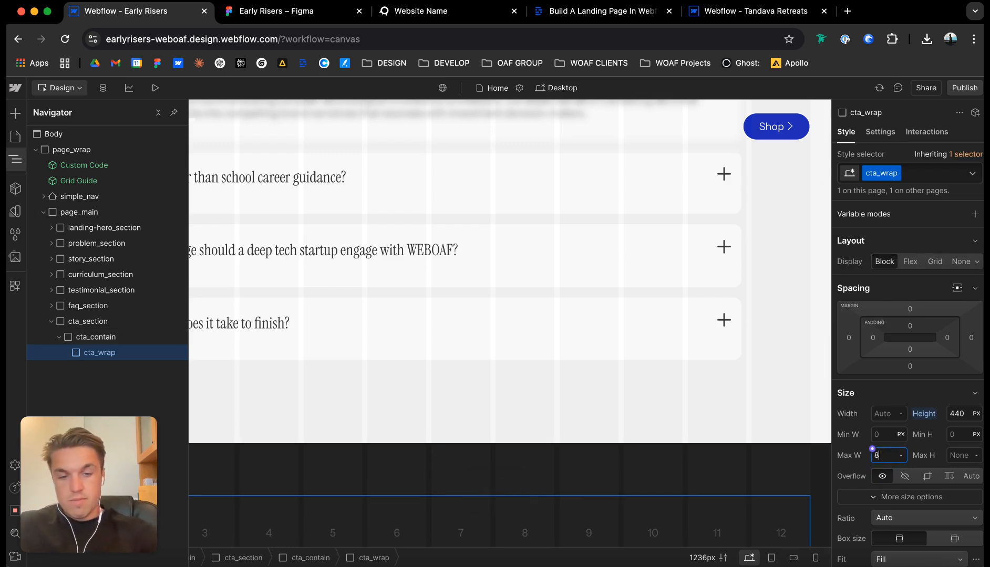
scroll(509, 323, "down", 5)
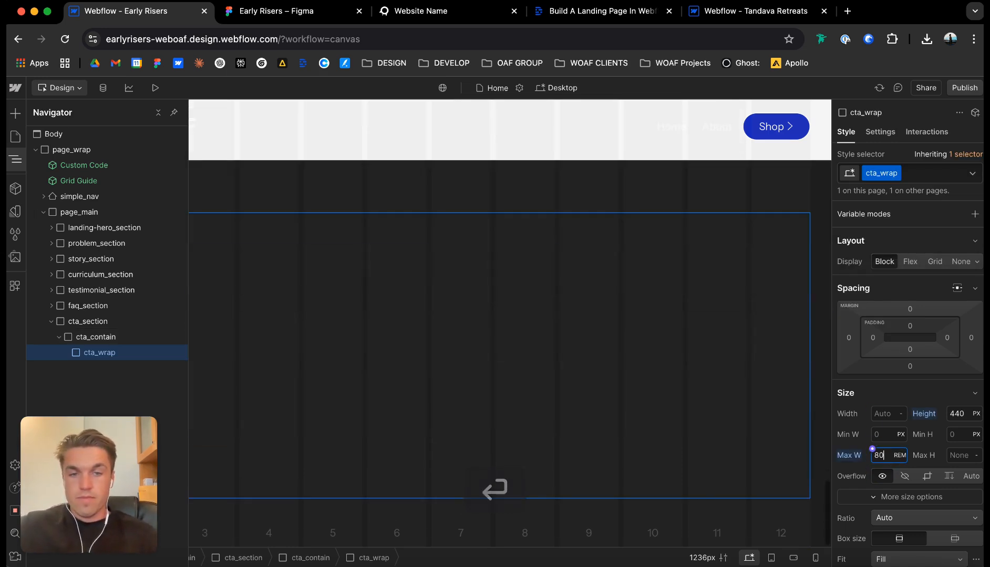
Select cta_section and set its background color to the bg-1 variable.
left_click(509, 186)
left_click(880, 132)
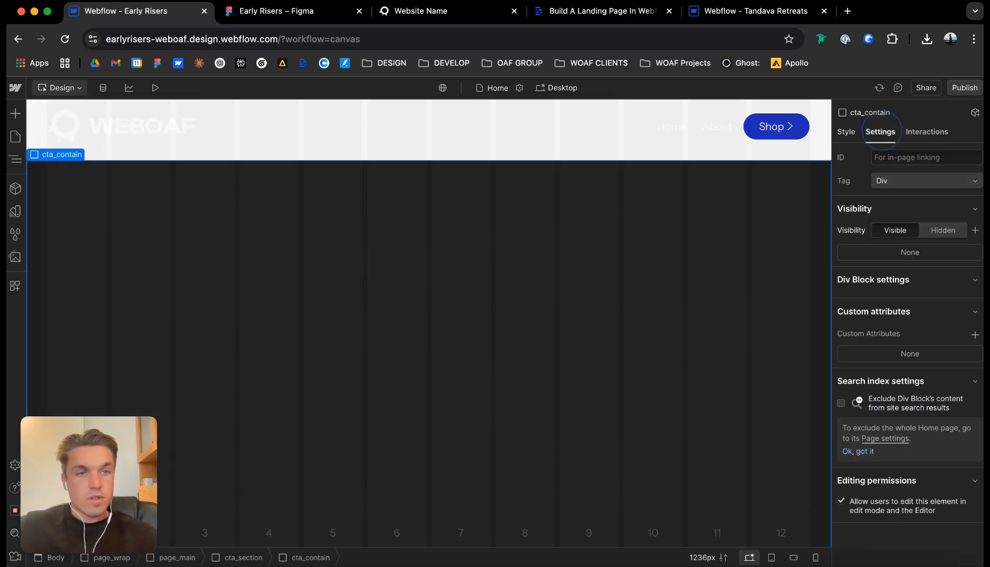
left_click(62, 141)
left_click(845, 132)
scroll(908, 341, "down", 15)
scroll(909, 394, "up", 5)
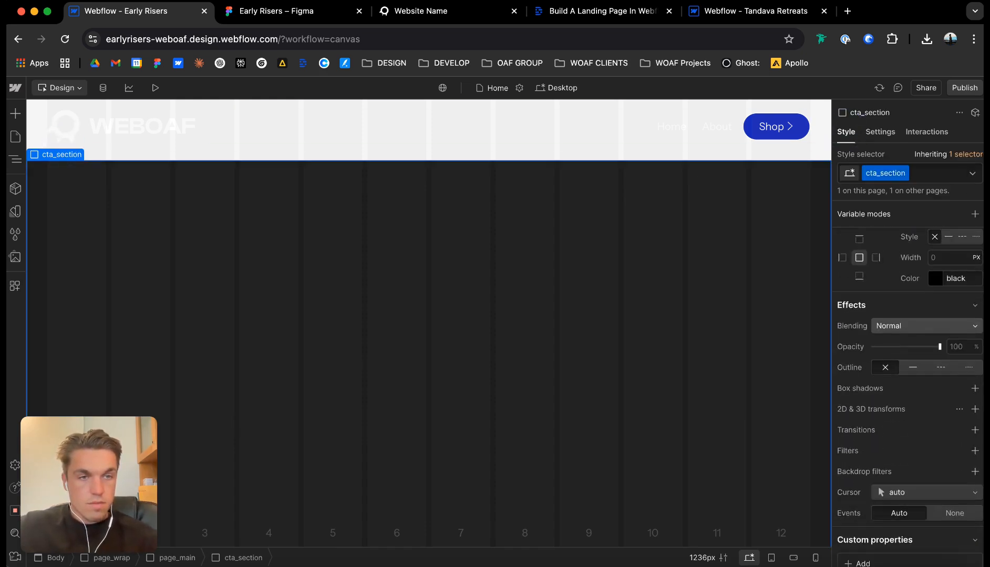
left_click(872, 272)
left_click(863, 400)
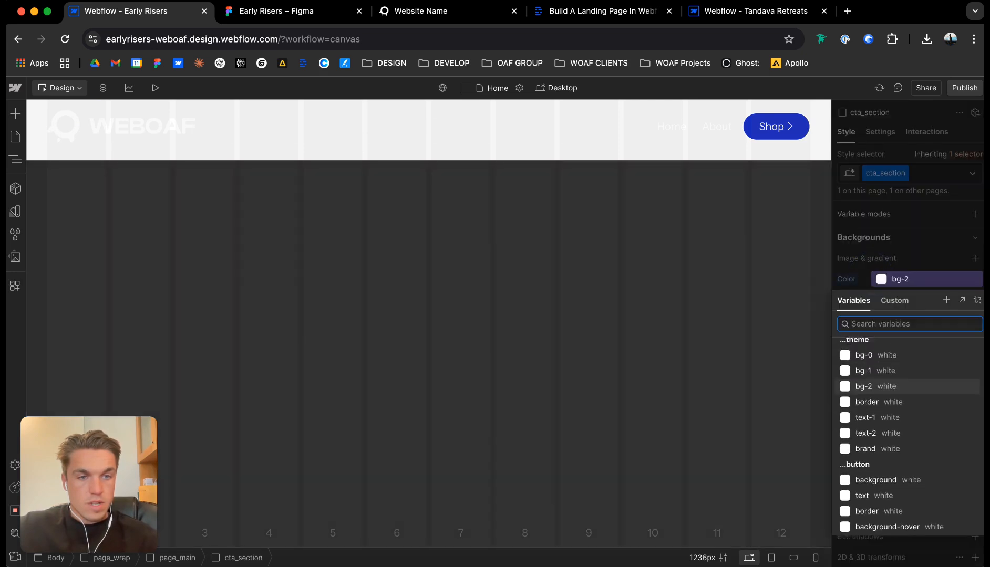
key("Escape")
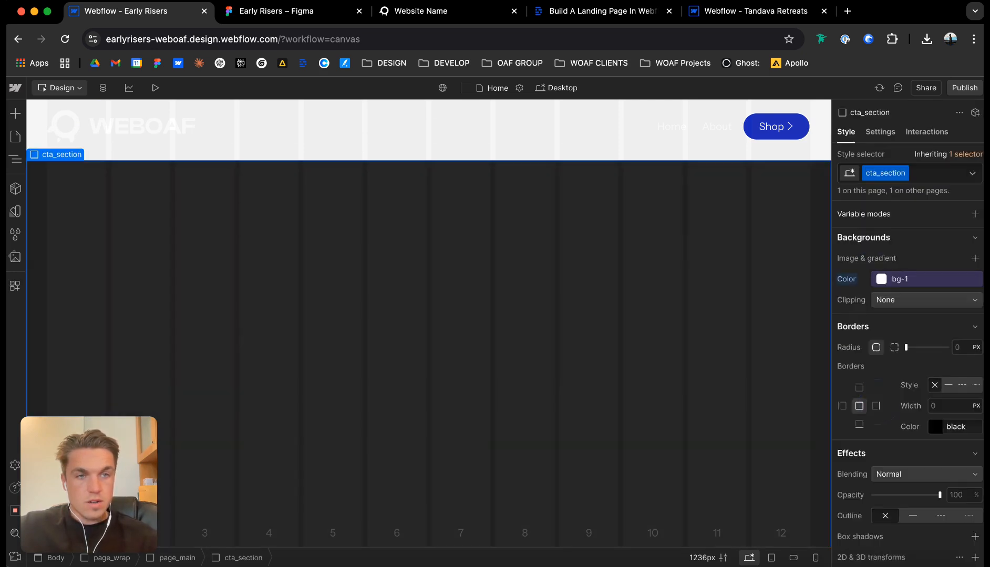
Change the value of cta_section's data-theme attribute to light.
left_click(879, 132)
left_click(909, 354)
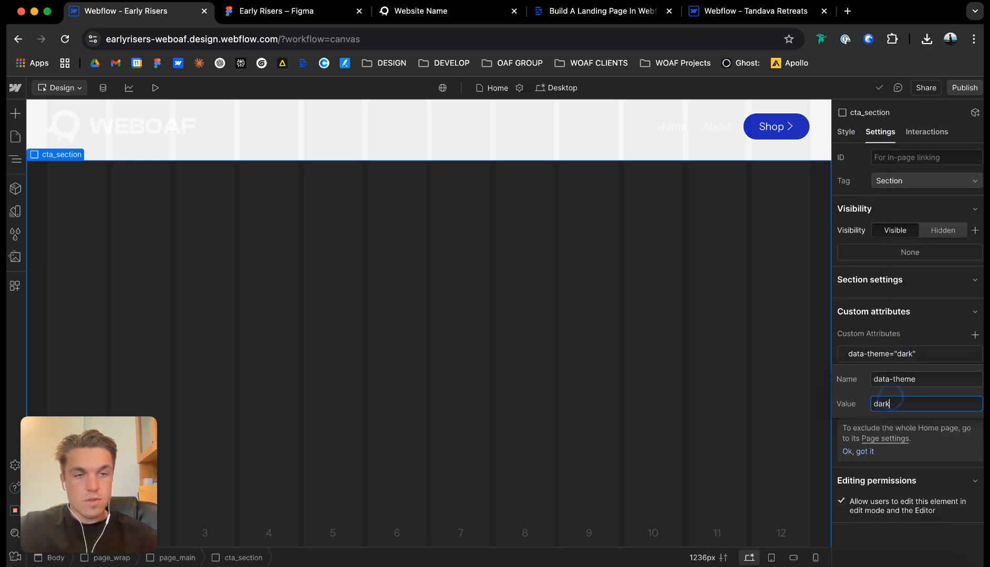
type("light")
key("Return")
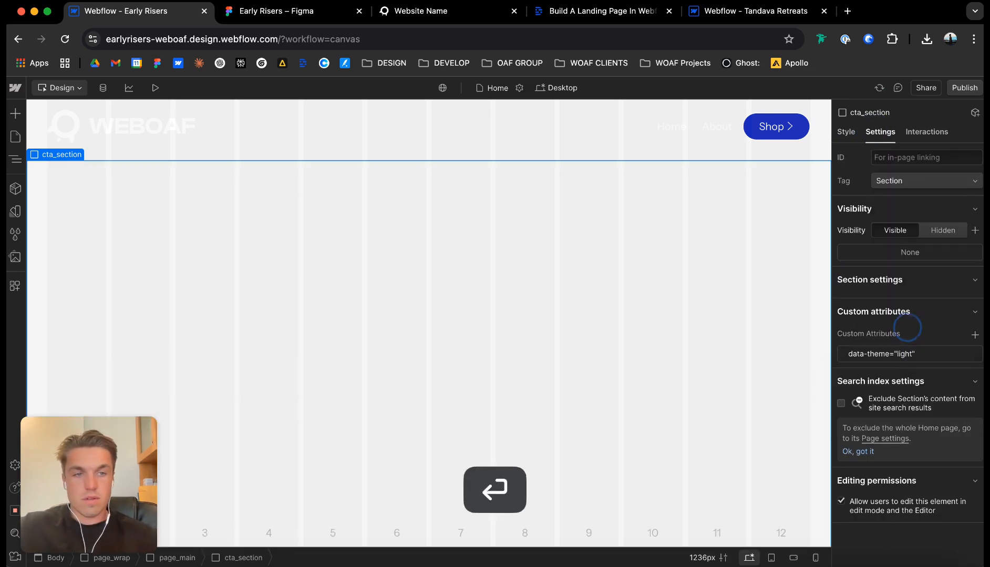
Select cta_wrap, check the call-to-action card's column layout in the Figma design, and return to Webflow.
left_click(439, 288)
mouse_move(70, 208)
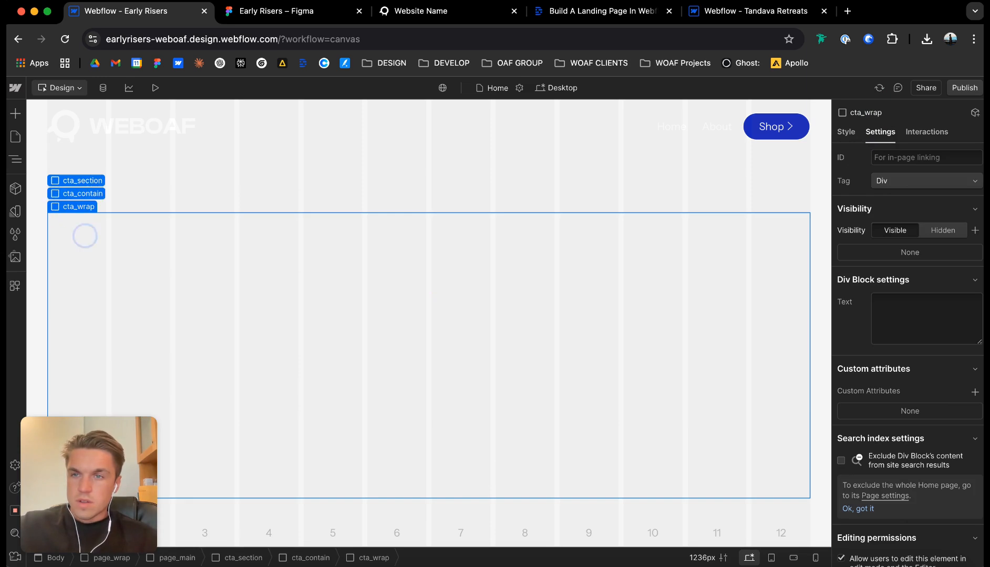
left_click(845, 132)
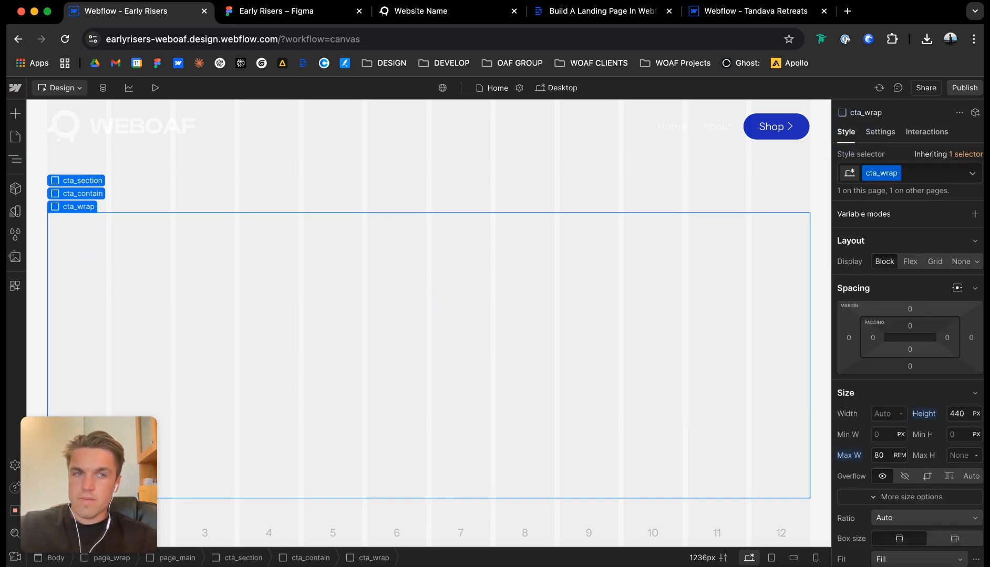
left_click(284, 12)
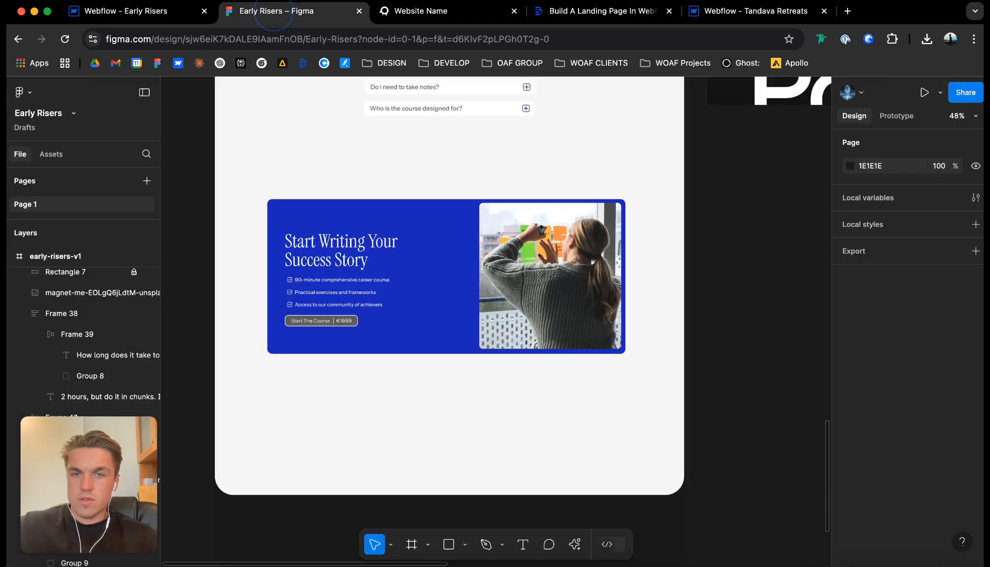
scroll(439, 279, "up", 17)
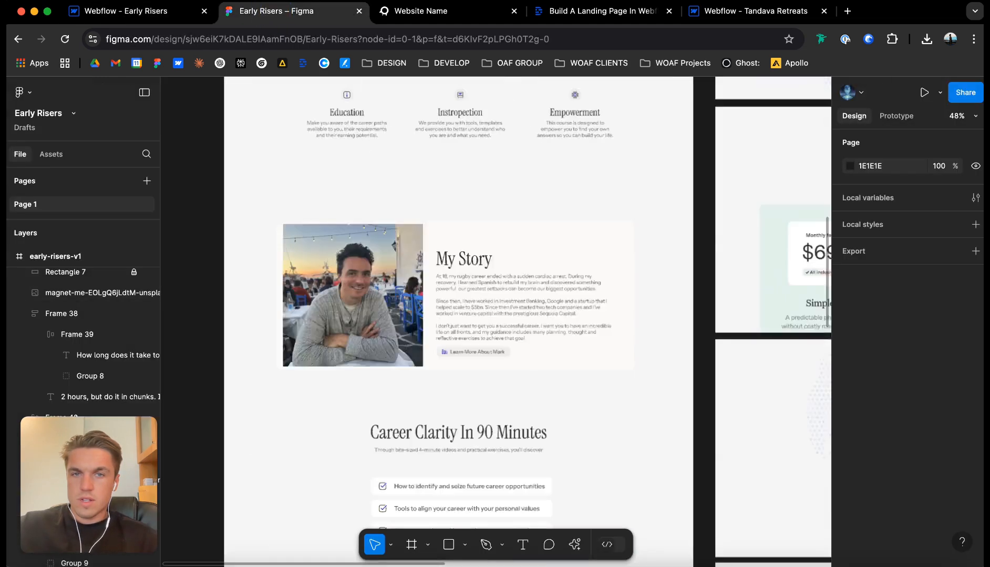
scroll(439, 279, "down", 12)
scroll(439, 278, "down", 4)
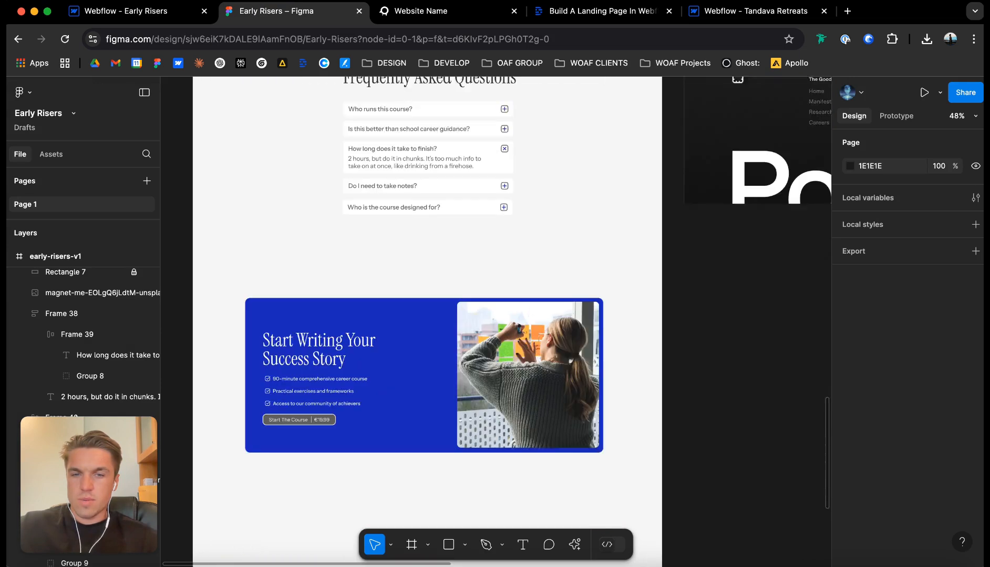
left_click(121, 11)
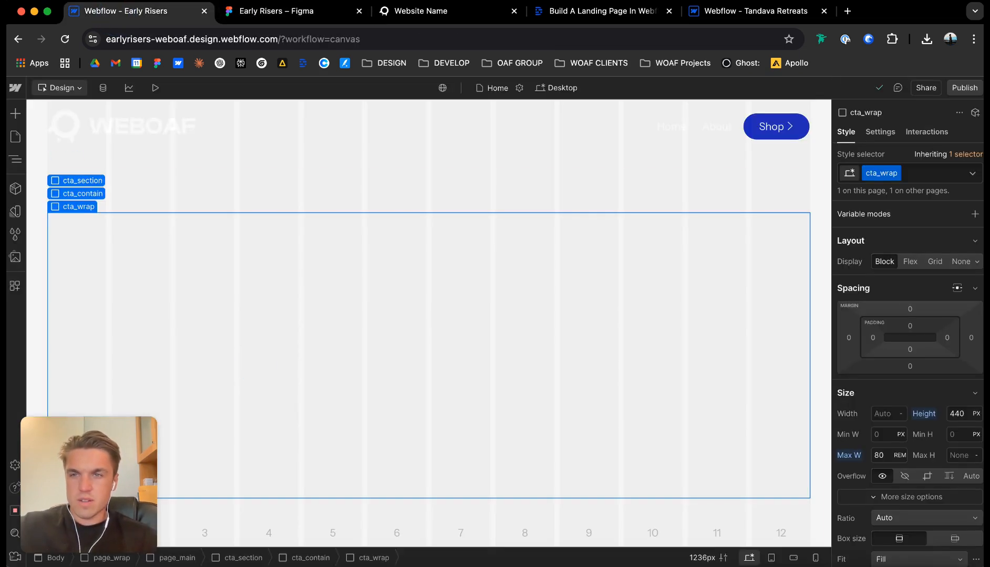
Make cta_wrap a one-row grid with two columns sized 2fr and 1fr.
left_click(934, 261)
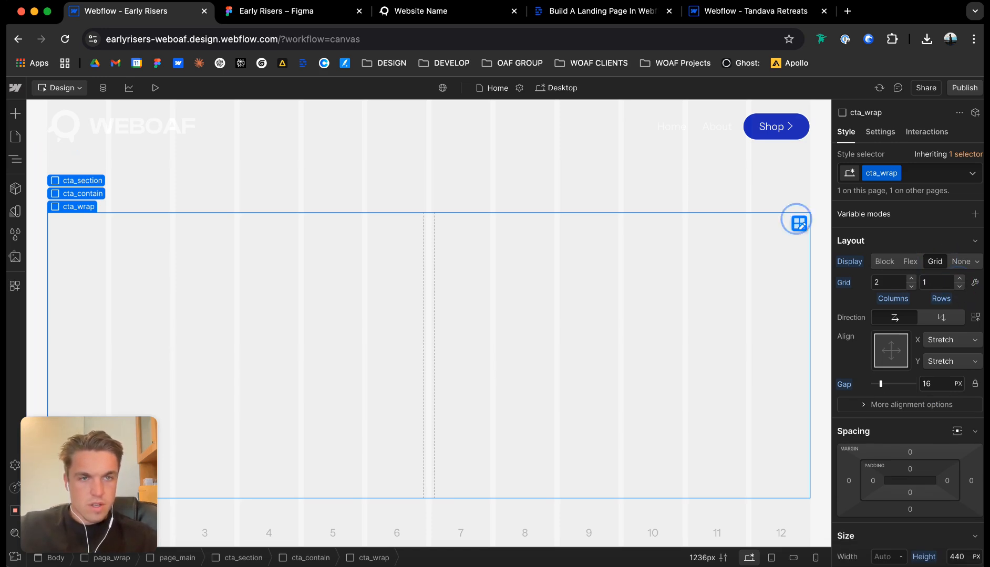
left_click(799, 223)
left_click(259, 200)
type("2")
key("Return")
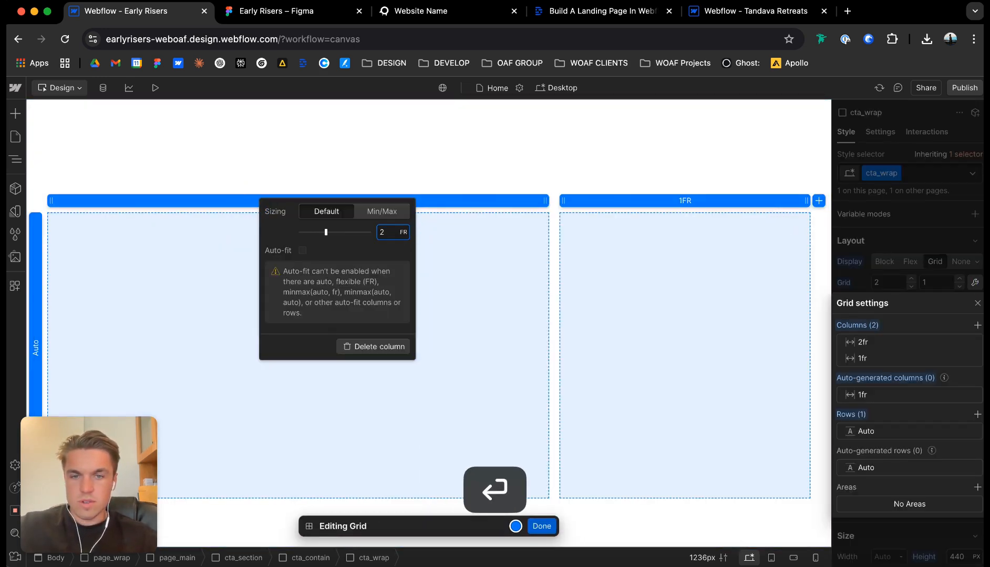
left_click(540, 526)
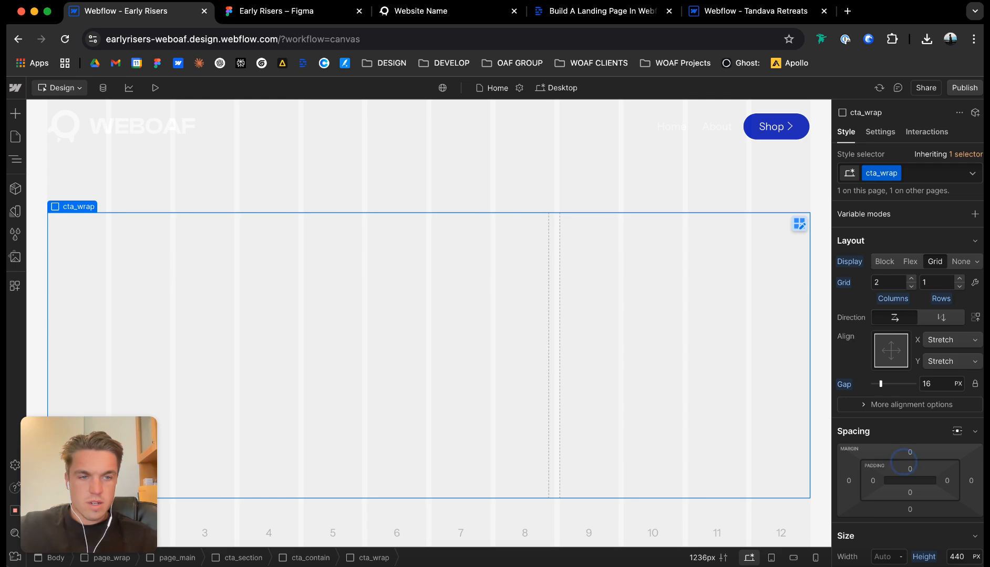
Set cta_wrap's top, right and left padding to 20 px.
left_click(909, 468)
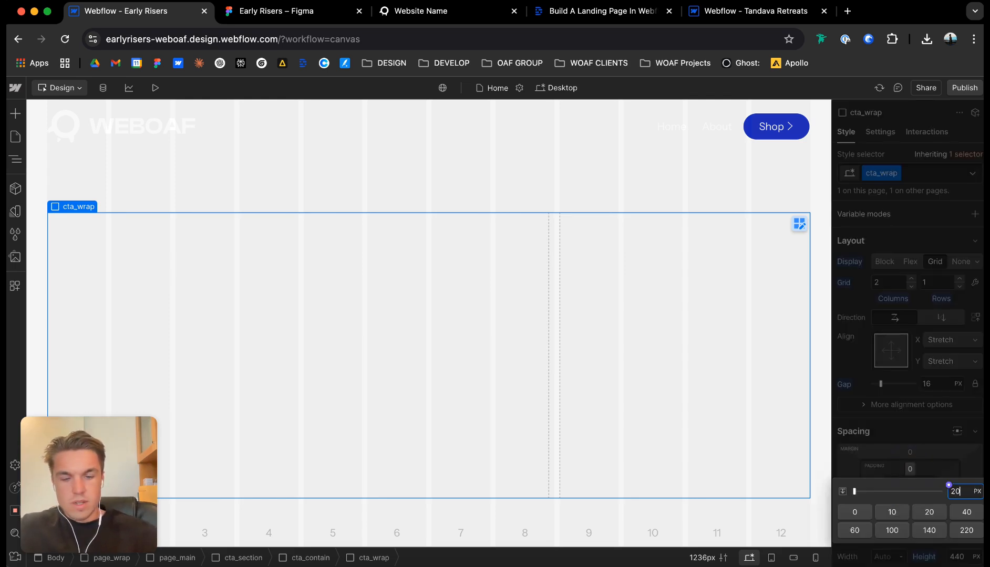
key("Return")
left_click(947, 480)
type("20px")
key("Return")
left_click(873, 481)
type("20px")
key("Return")
Select story_wrap in the My Story section and check its padding and maximum width.
scroll(428, 337, "up", 20)
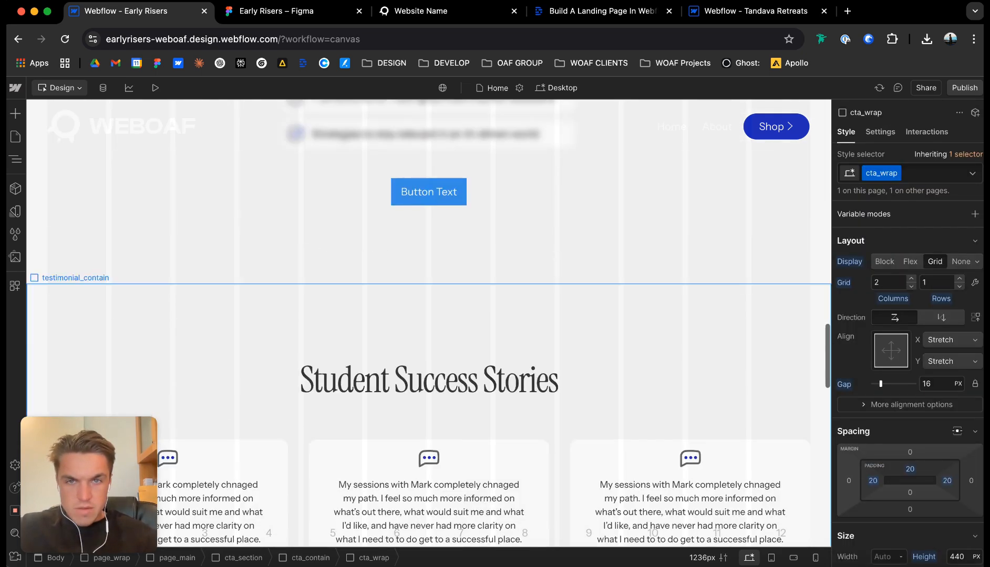
scroll(428, 336, "up", 8)
left_click(442, 198)
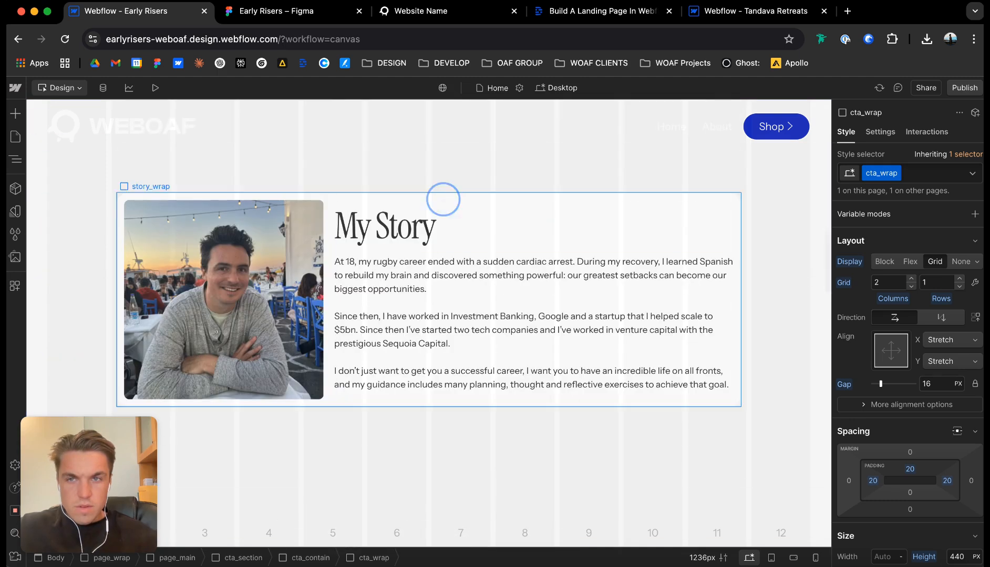
scroll(908, 394, "down", 5)
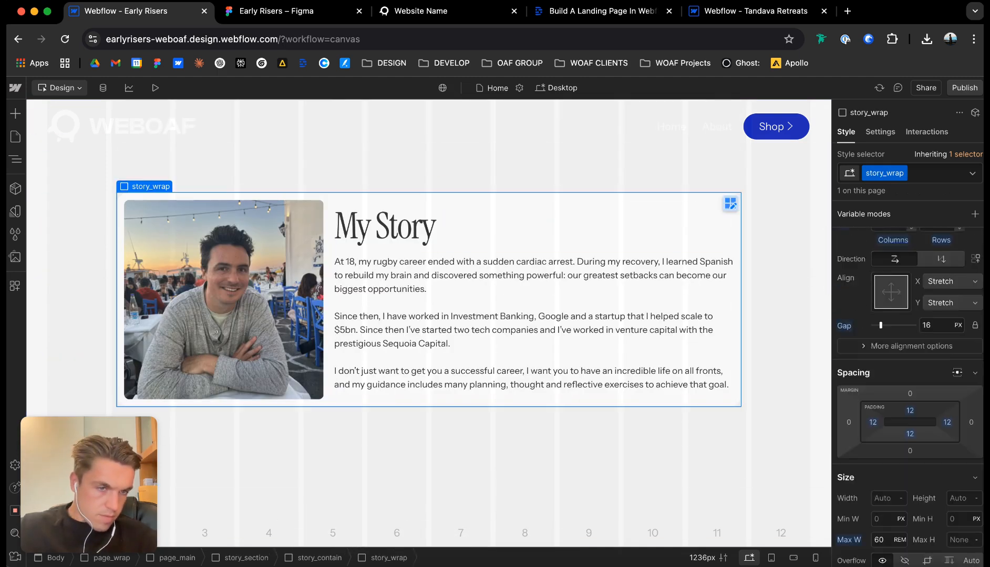
scroll(429, 336, "down", 20)
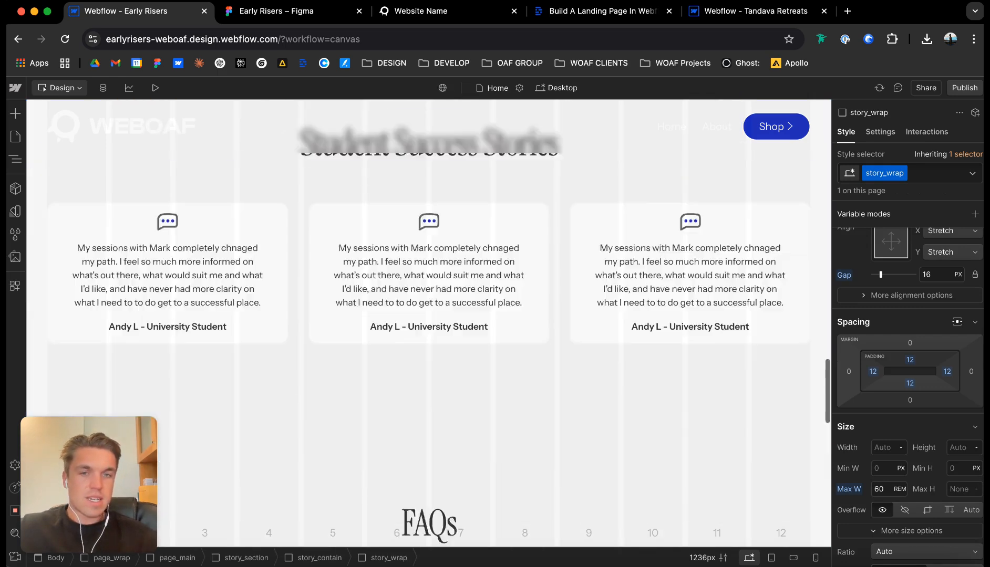
scroll(429, 336, "down", 5)
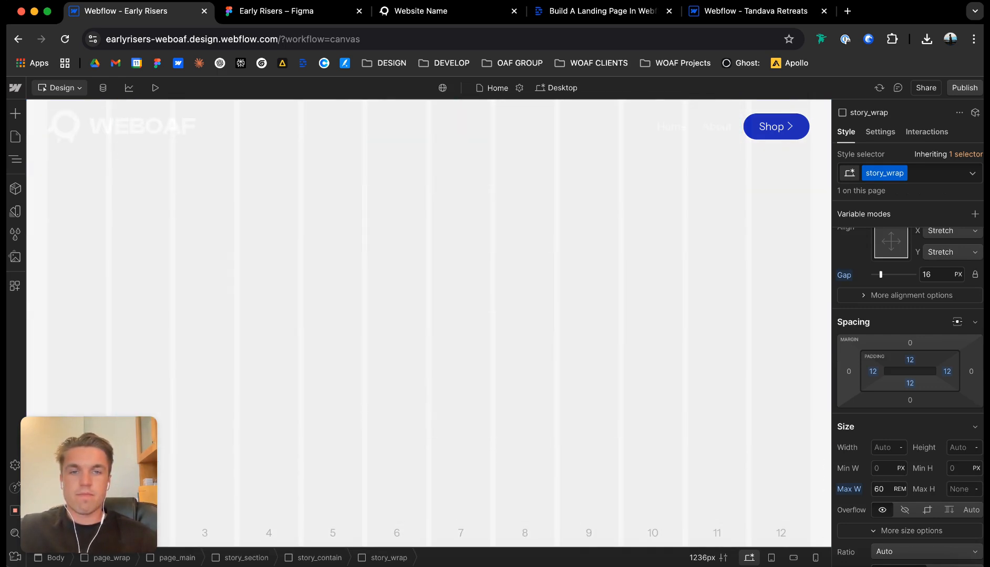
Select cta_wrap below the FAQs and set its maximum width to 60 rem.
left_click(466, 321)
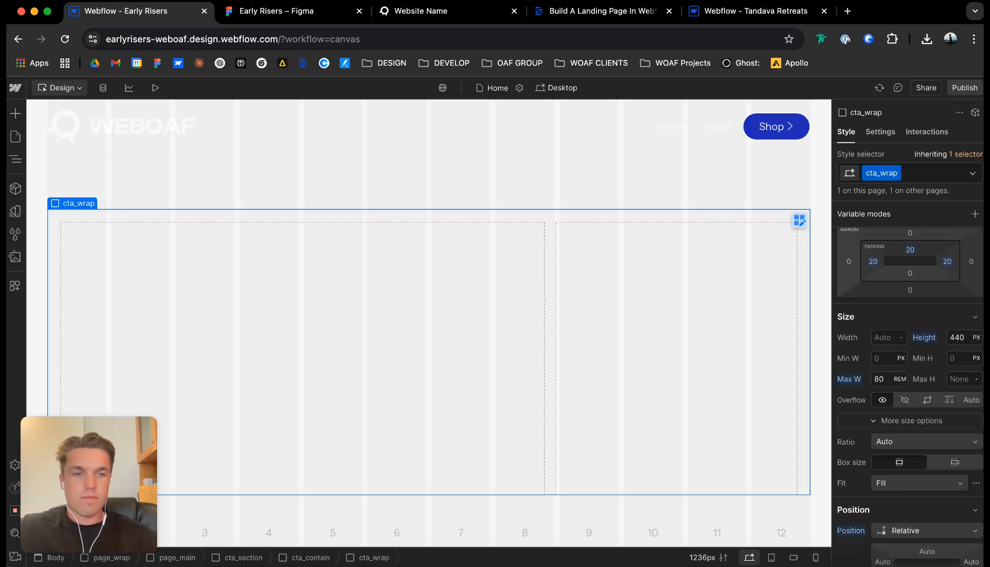
left_click(871, 372)
type("60")
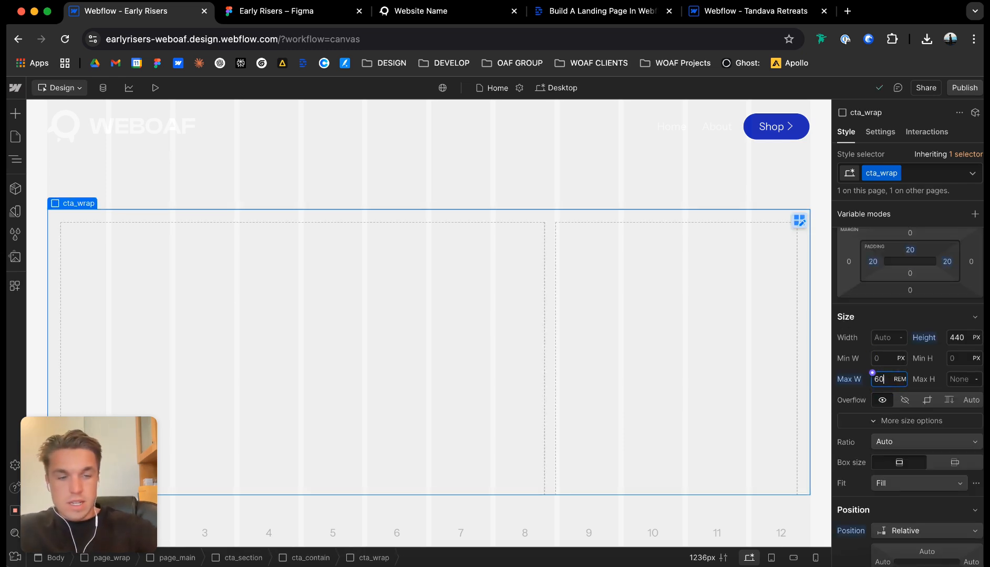
key("Return")
Set cta_wrap's padding to 12 px on all four sides.
left_click(873, 261)
type("12")
key("Return")
left_click(910, 249)
type("12")
key("Return")
left_click(948, 261)
type("12")
key("Return")
left_click(909, 273)
type("12")
key("Return")
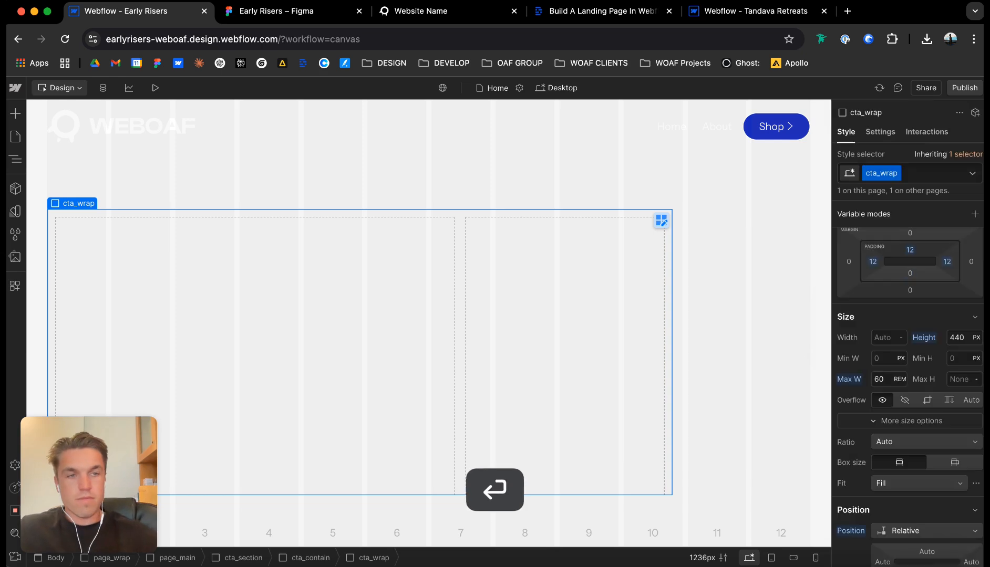
Reset cta_wrap's fixed height to auto.
scroll(909, 389, "down", 10)
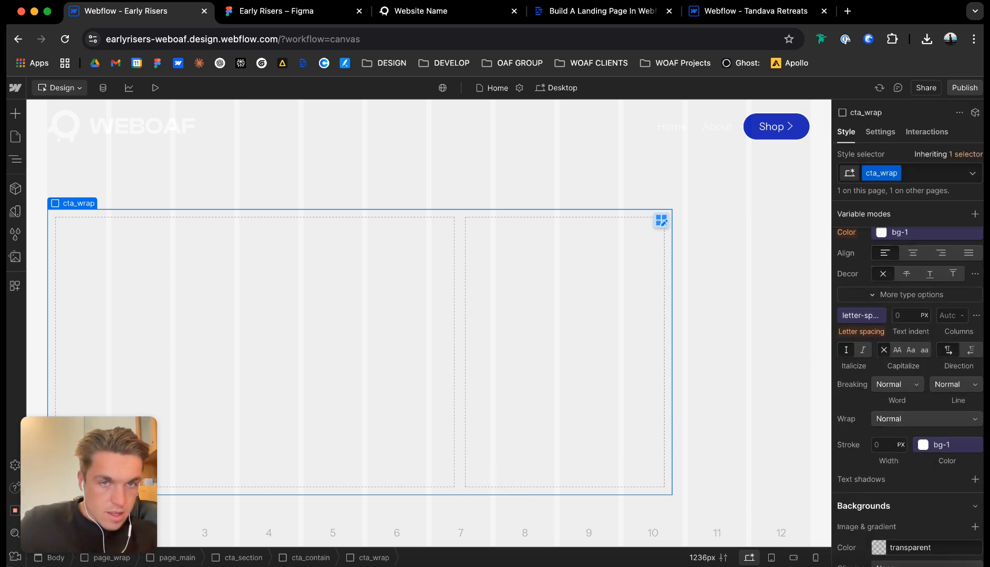
scroll(909, 389, "up", 7)
scroll(909, 389, "up", 5)
scroll(909, 389, "down", 3)
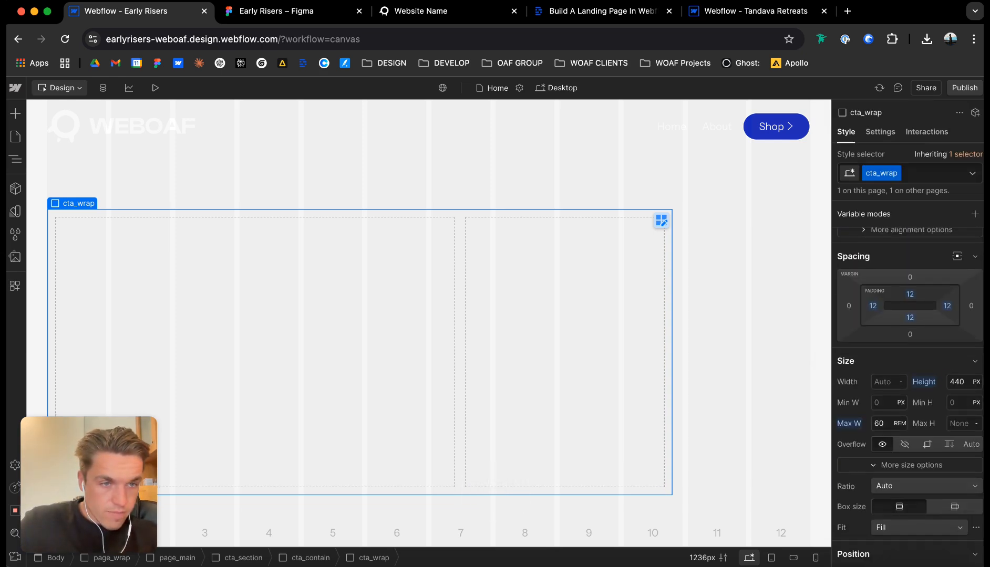
left_click(925, 382)
left_click(872, 398)
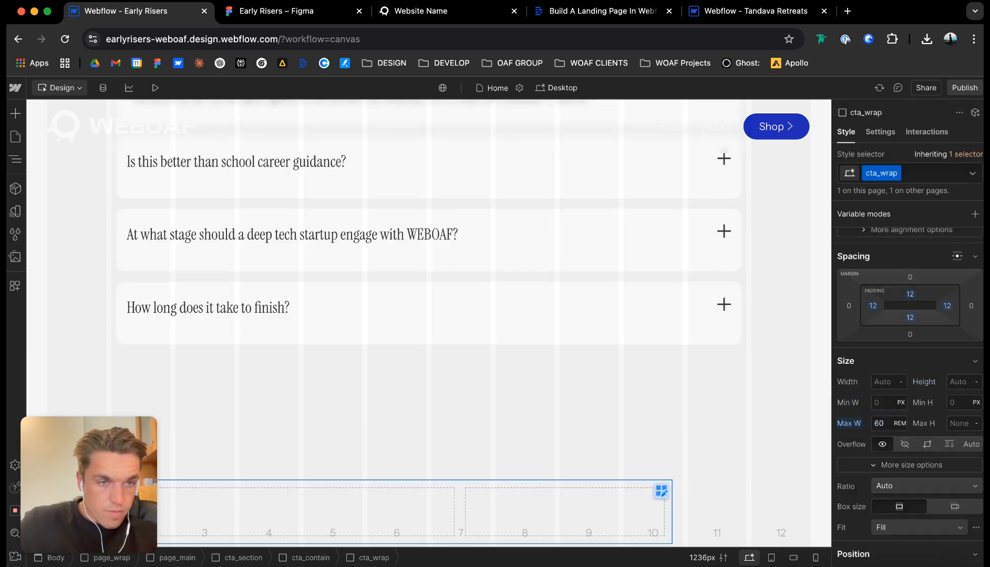
Set cta_wrap's corner radius to 20 px.
scroll(525, 400, "down", 1)
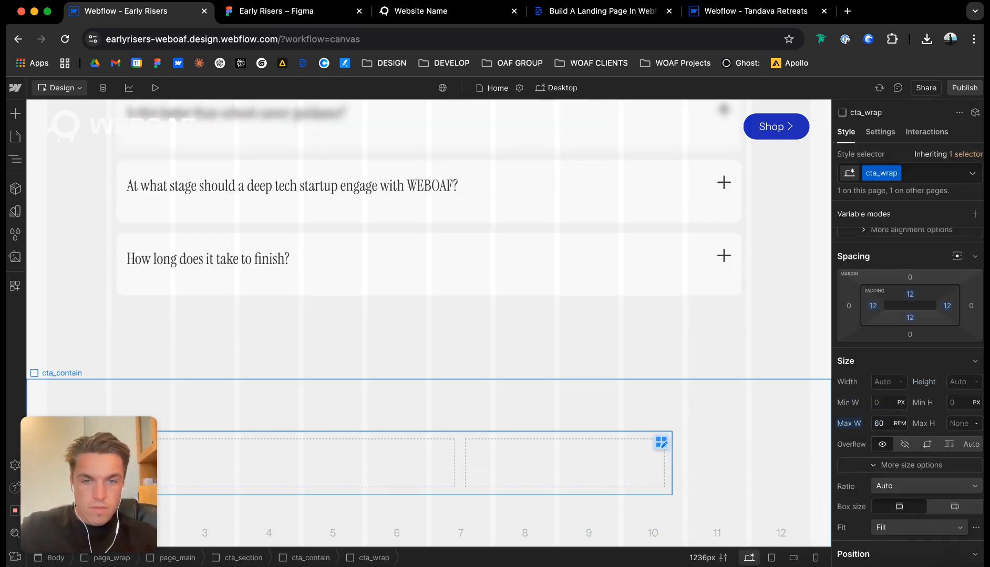
scroll(909, 368, "down", 5)
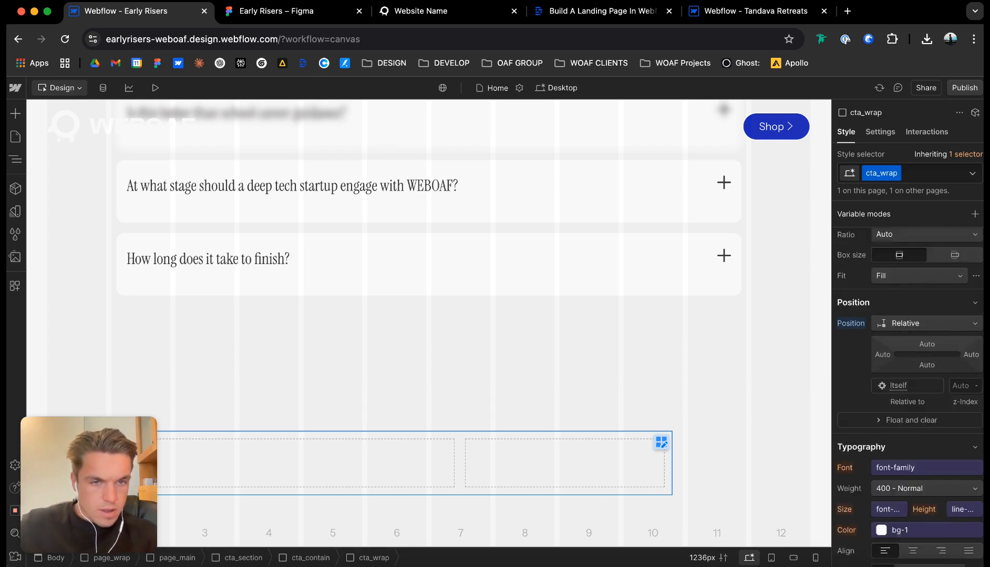
scroll(953, 375, "down", 8)
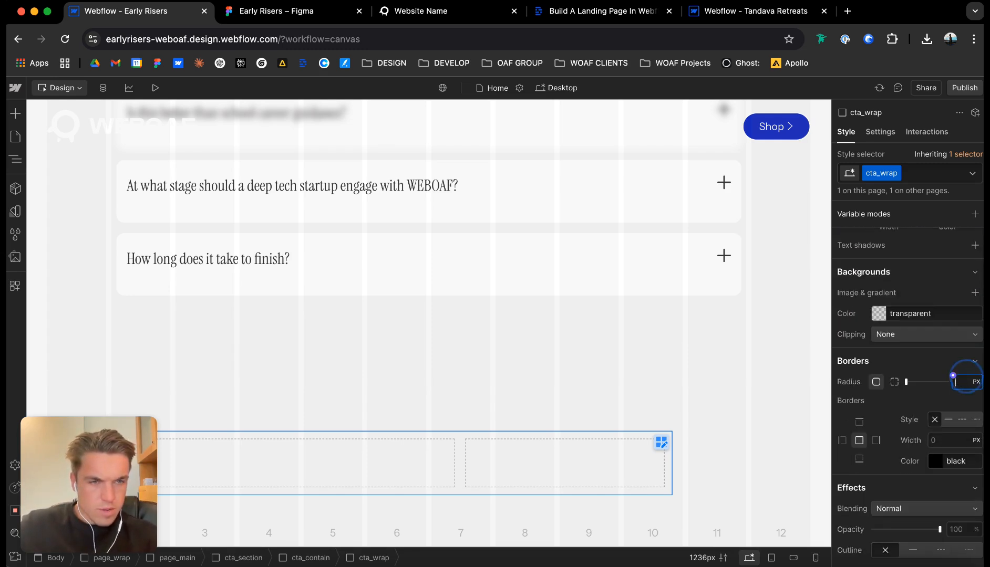
key("Return")
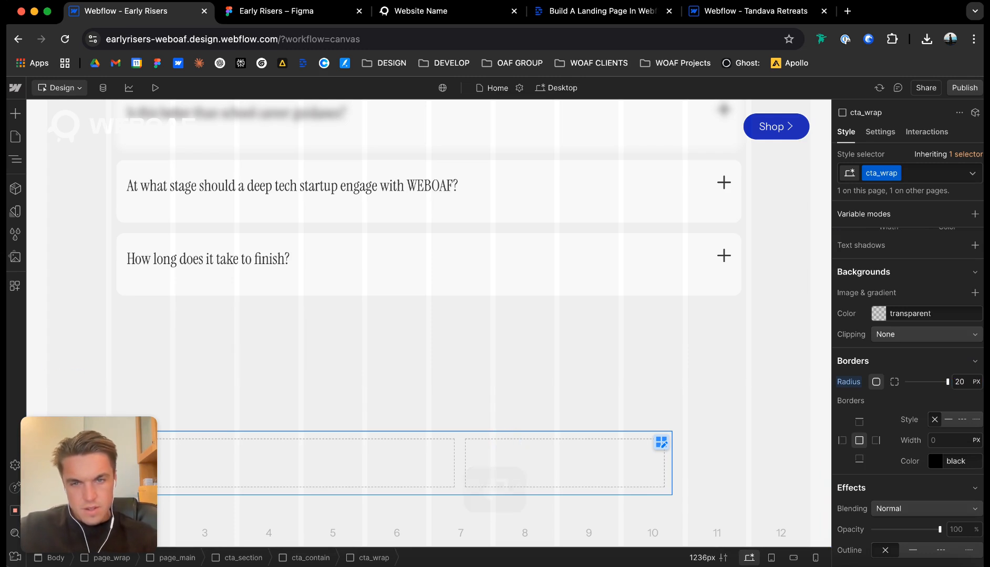
Switch to the Figma design, select the call-to-action card's photo and set its corner radius to 0.
left_click(268, 10)
double_click(558, 347)
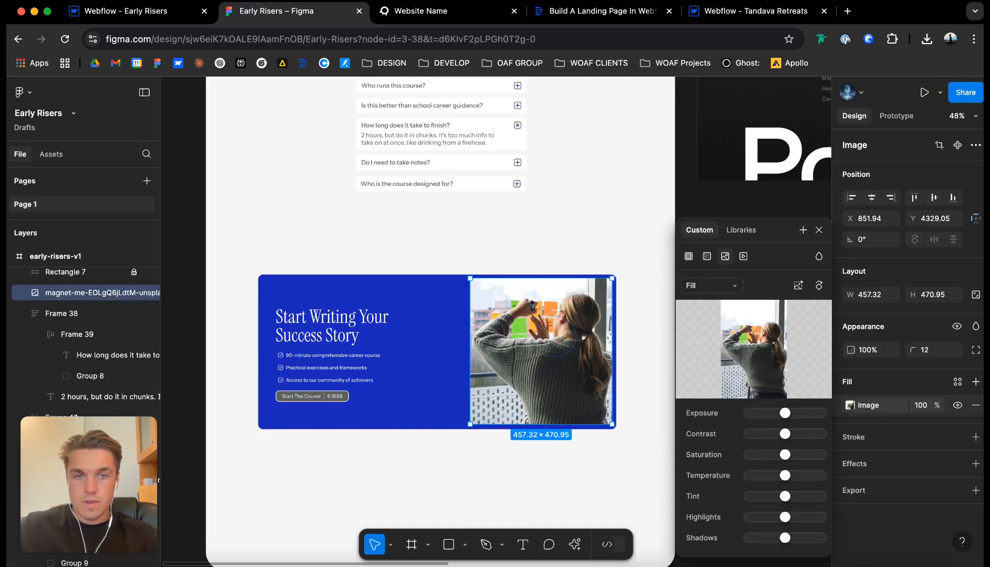
key("Escape")
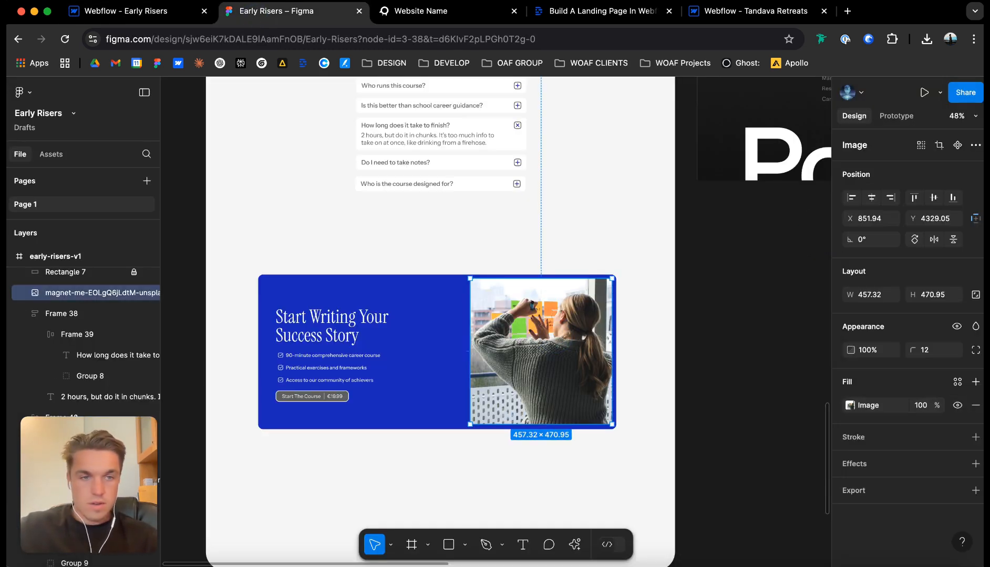
type("0")
key("Return")
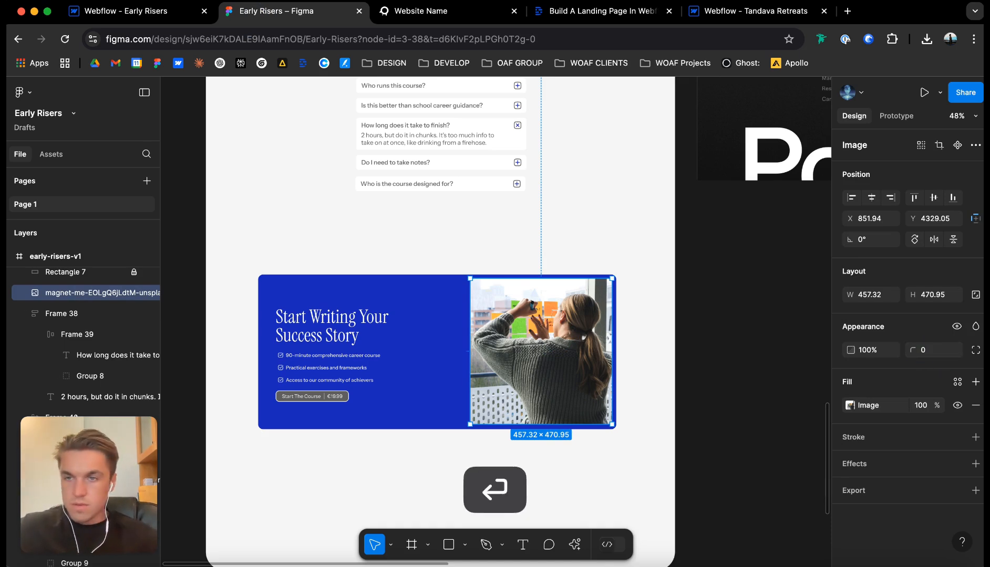
Rename the photo's layer as early-risers-careers and export it as a 1x PNG.
double_click(84, 295)
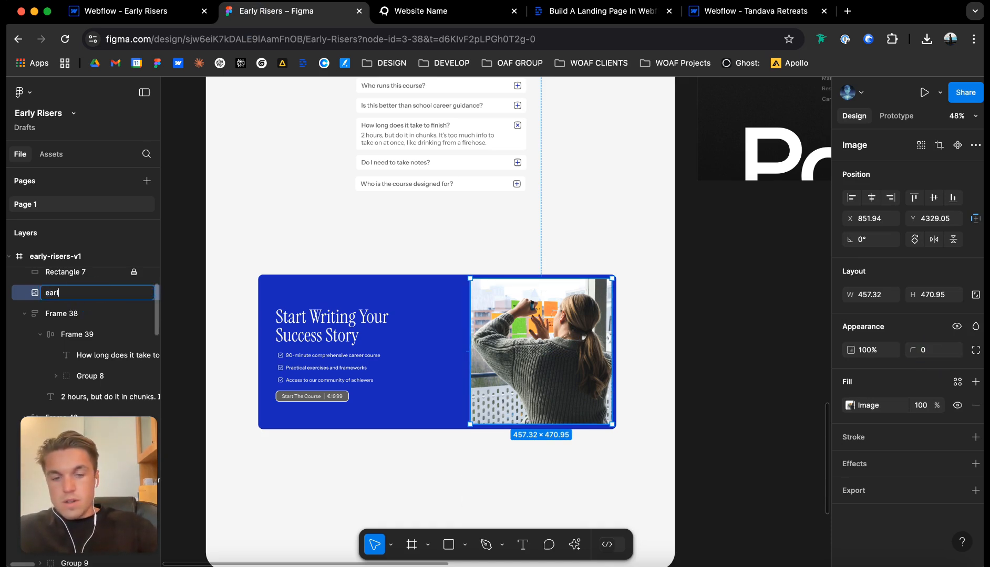
type("early-risers-careers")
key("Return")
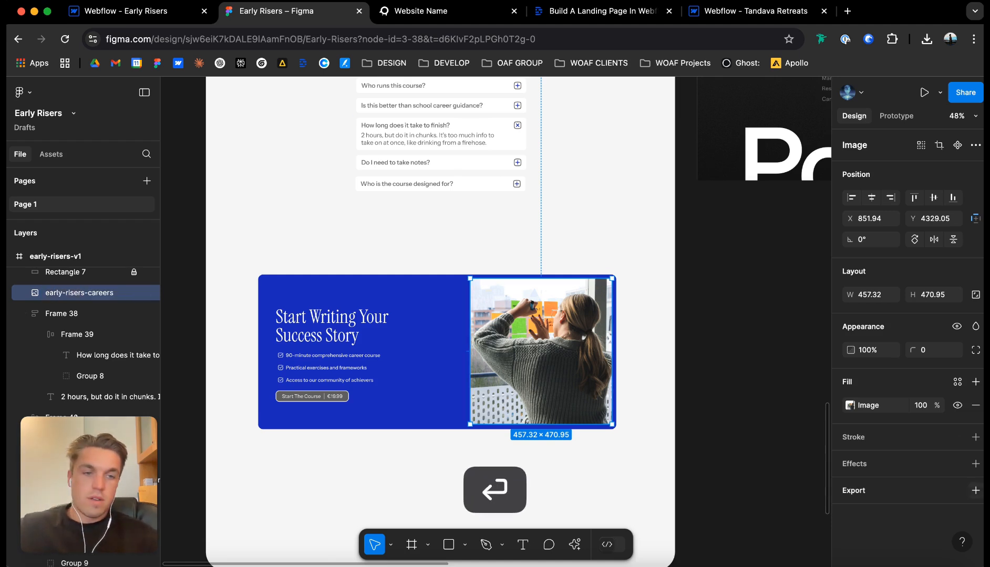
left_click(975, 490)
left_click(910, 496)
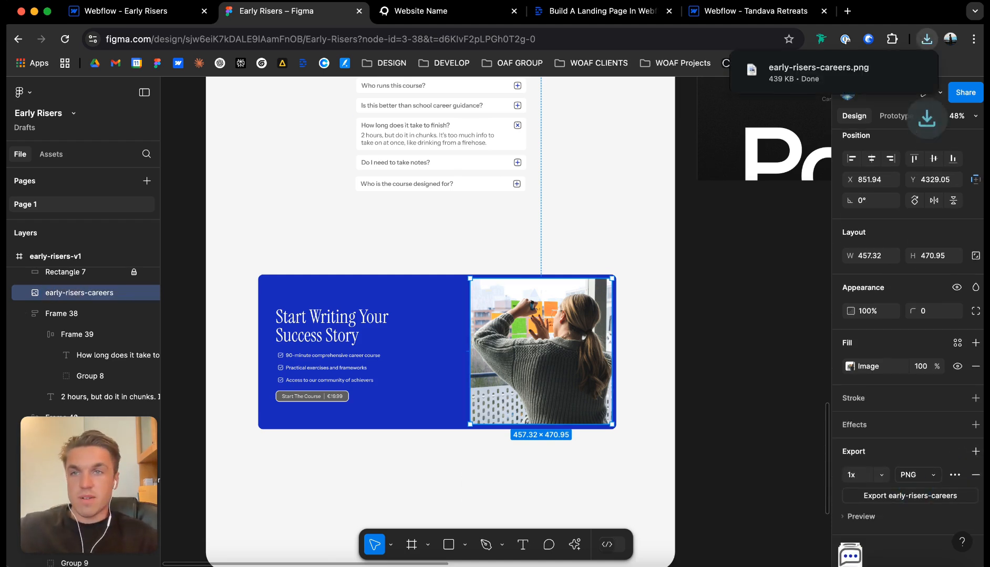
Return to Webflow and upload early-risers-careers.png to the site's assets.
left_click(108, 11)
left_click(15, 257)
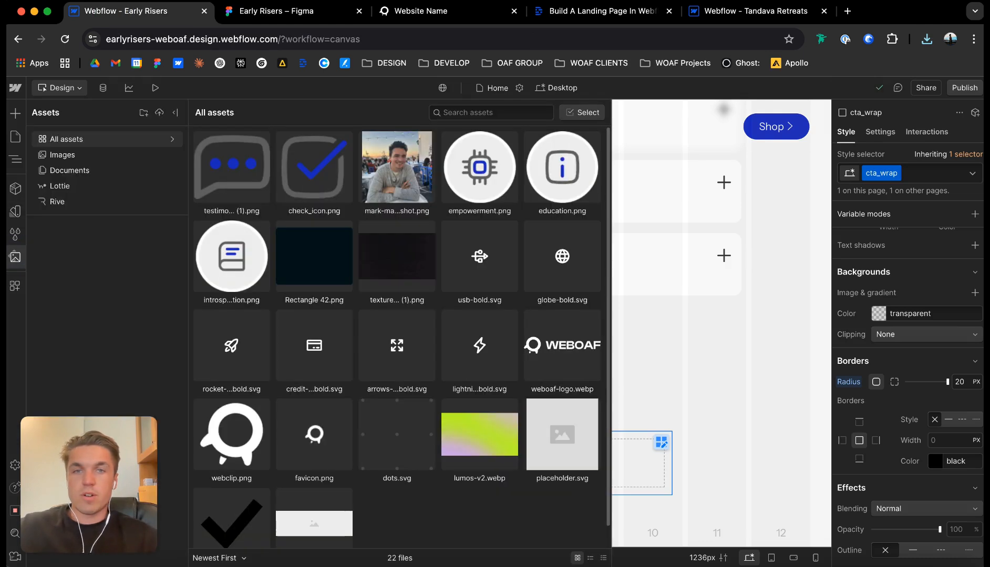
left_click(927, 39)
left_click_drag(818, 99, 433, 173)
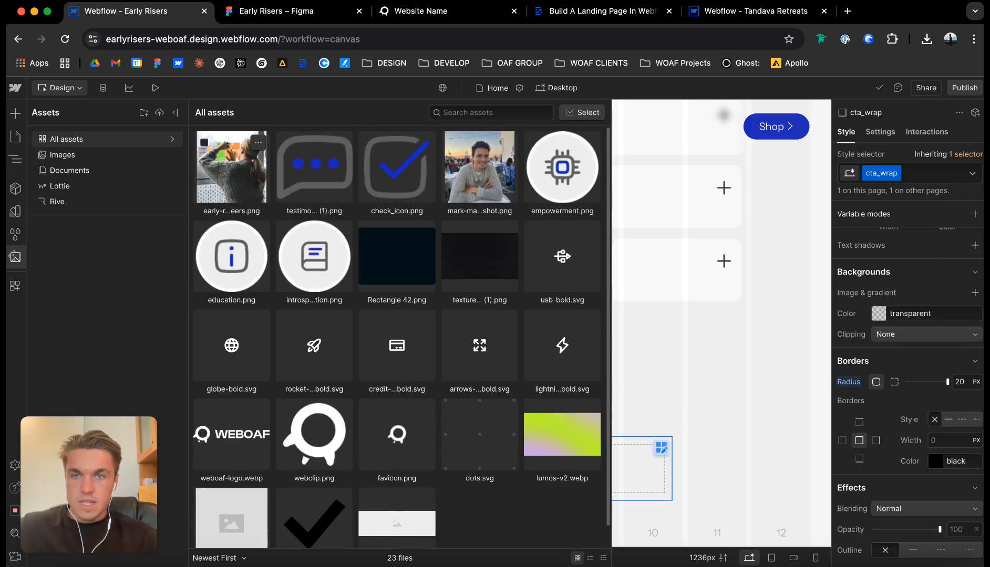
left_click(258, 142)
left_click(287, 163)
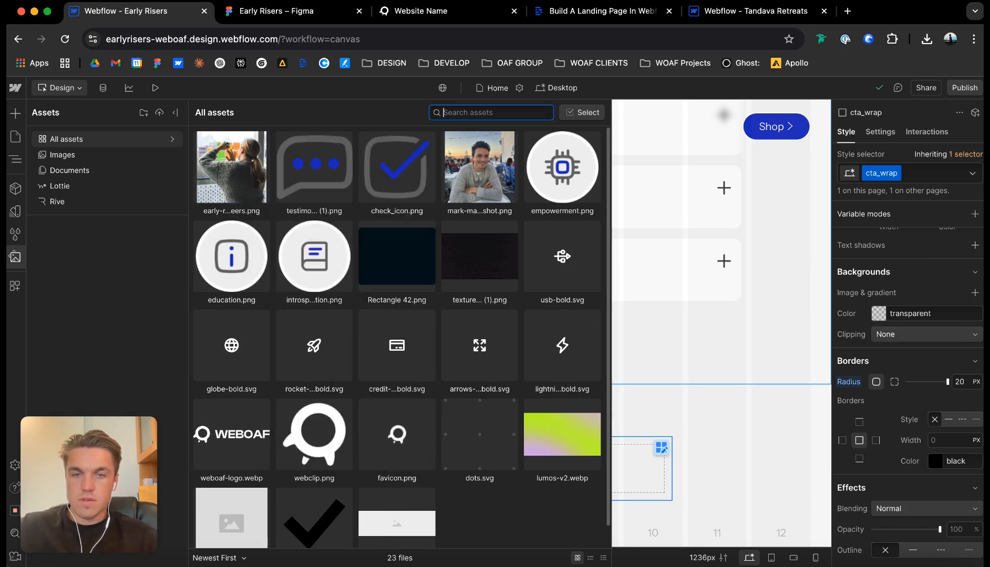
Add a div block inside cta_wrap and duplicate it so that both grid columns hold one.
left_click(669, 384)
left_click(620, 451)
key("super+e")
type("di")
key("Return")
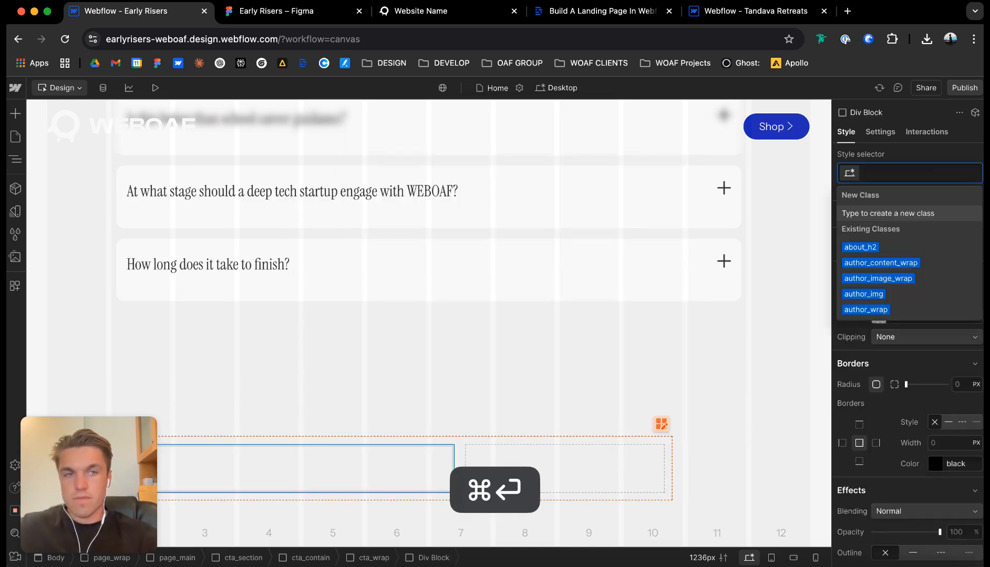
left_click(395, 474)
left_click(403, 461)
key("super+d")
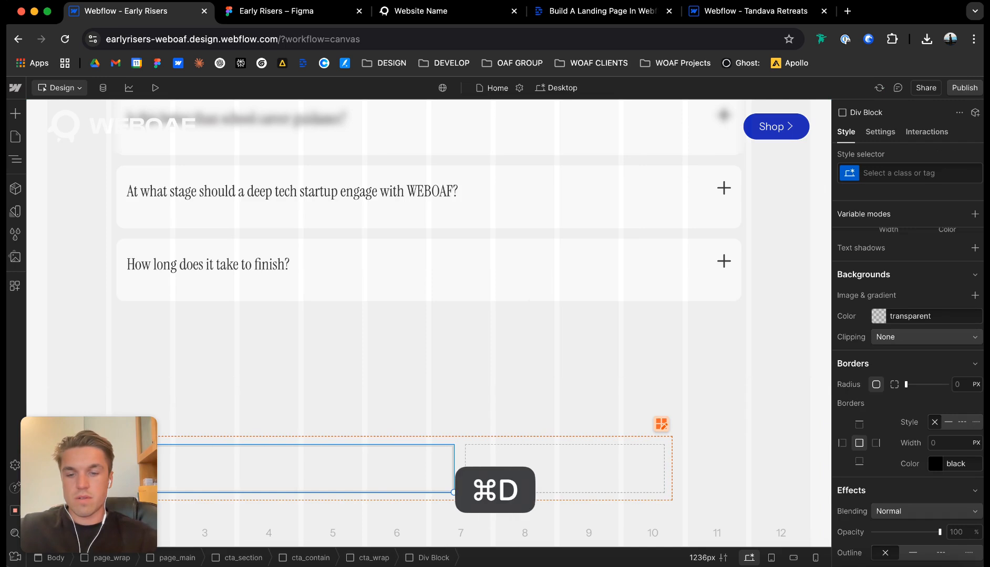
Assign the new class cta_image_wrap to the div block in the second column.
key("super+Return")
type("c")
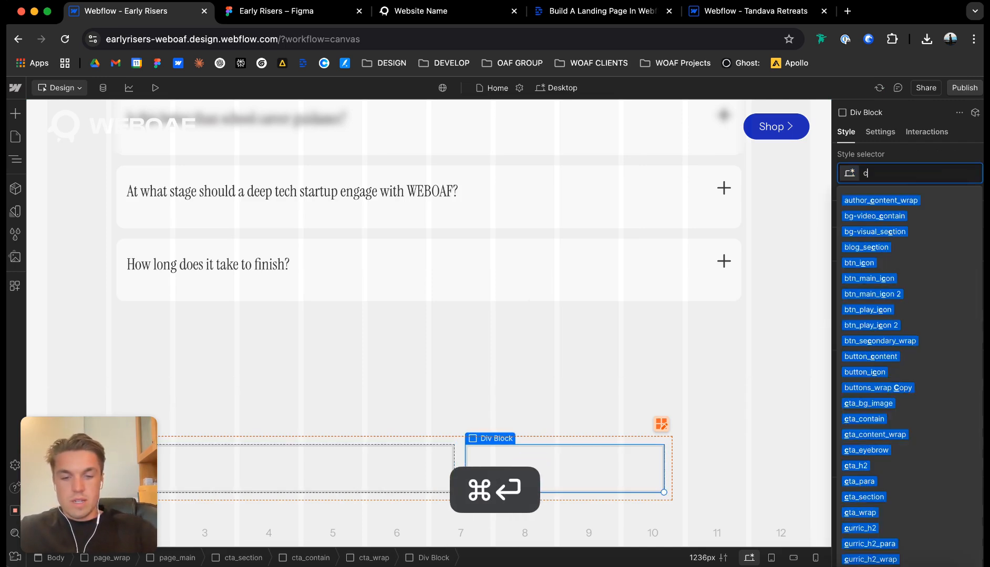
type("ta_image_r")
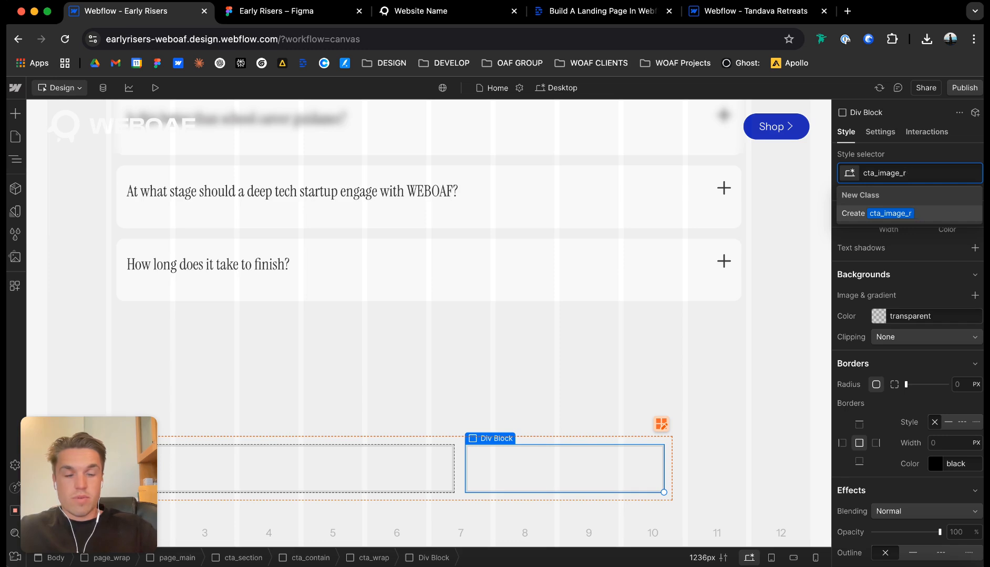
key("Return")
Insert an image element in cta_image_wrap and replace its placeholder with early-risers-careers.png.
key("super+e")
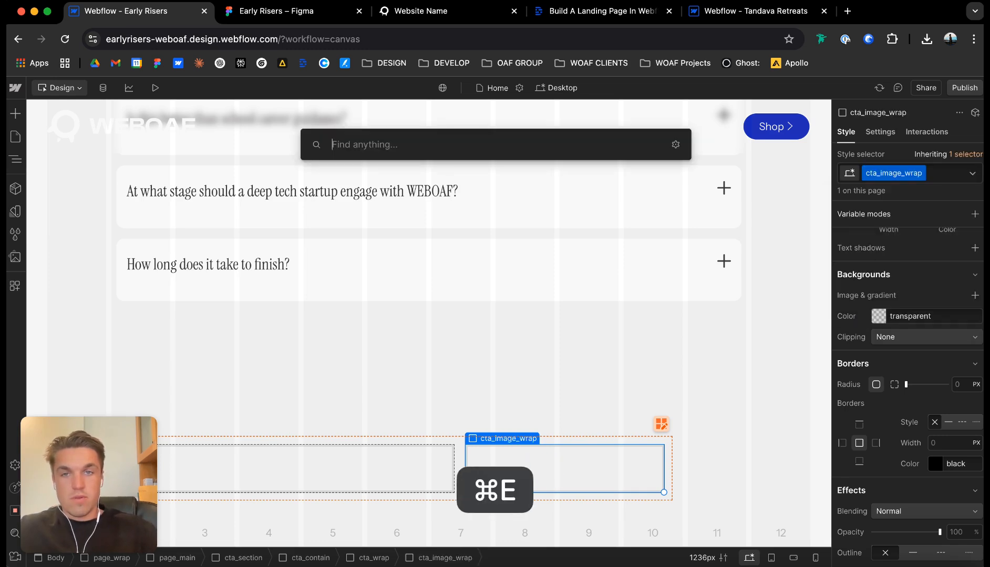
type("image")
key("Return")
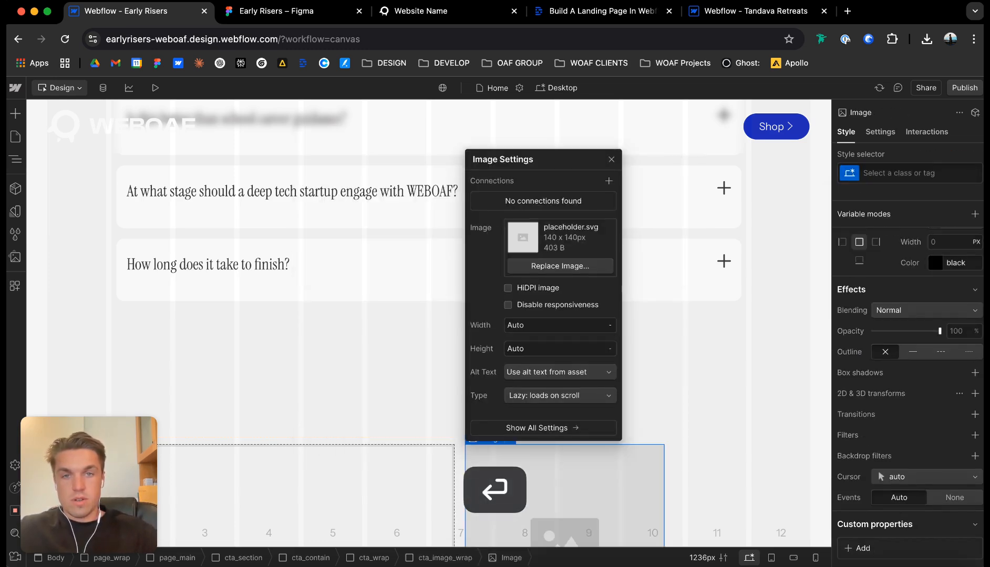
left_click(555, 266)
left_click(231, 171)
left_click(616, 469)
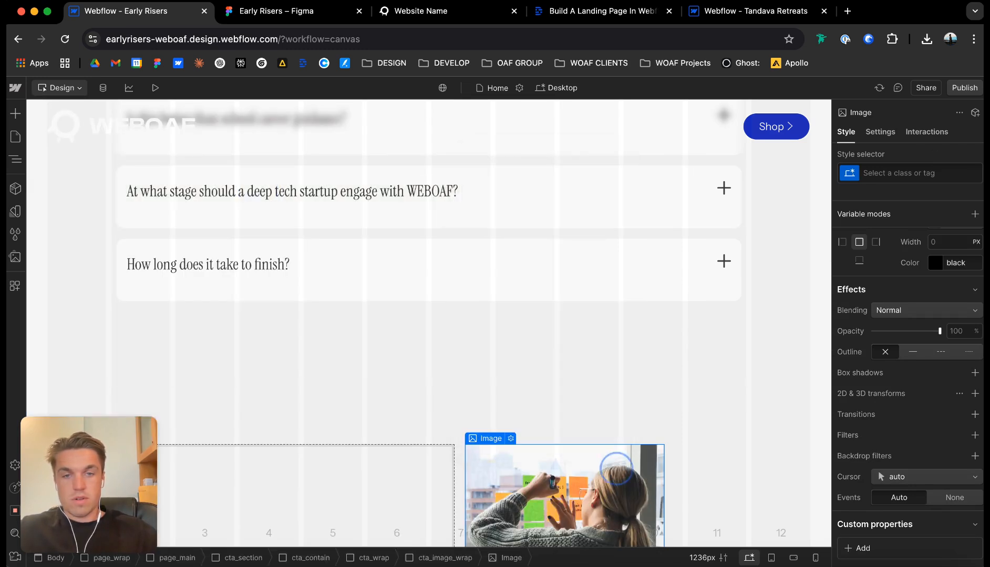
Assign the new class cta_image to the image and set its corner radius to 12 px.
key("super+Return")
type("cta_imag")
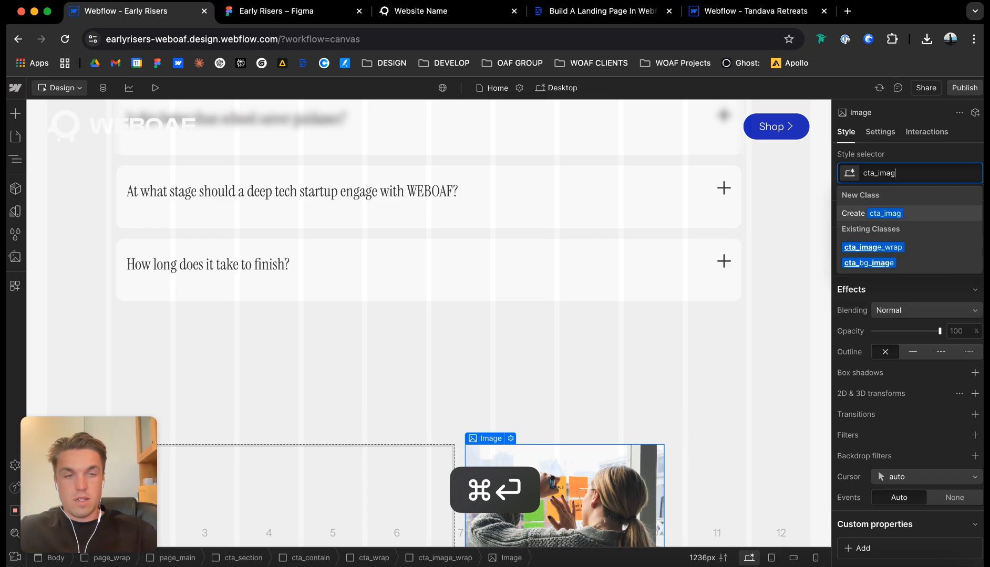
type("e")
key("Return")
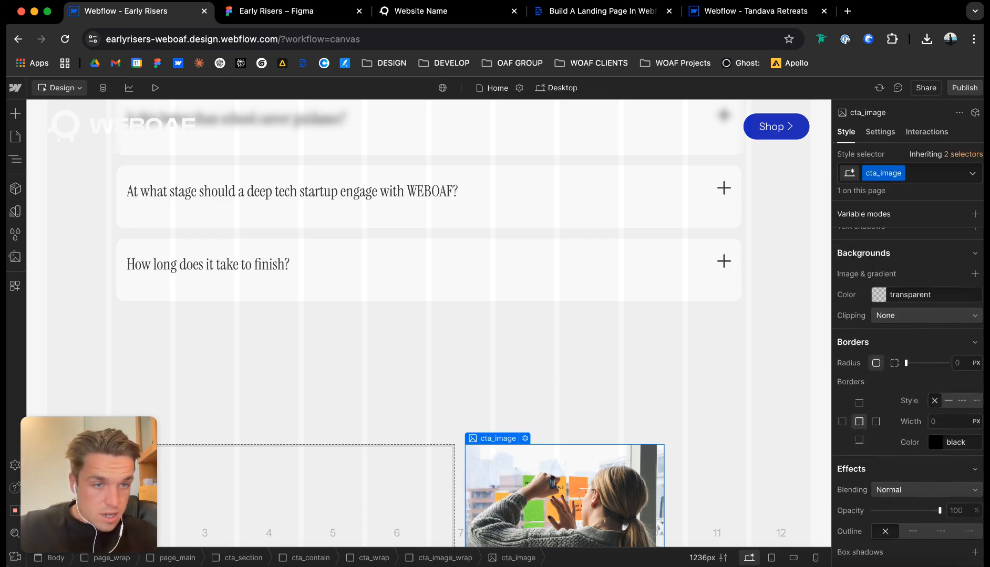
type("12")
key("Return")
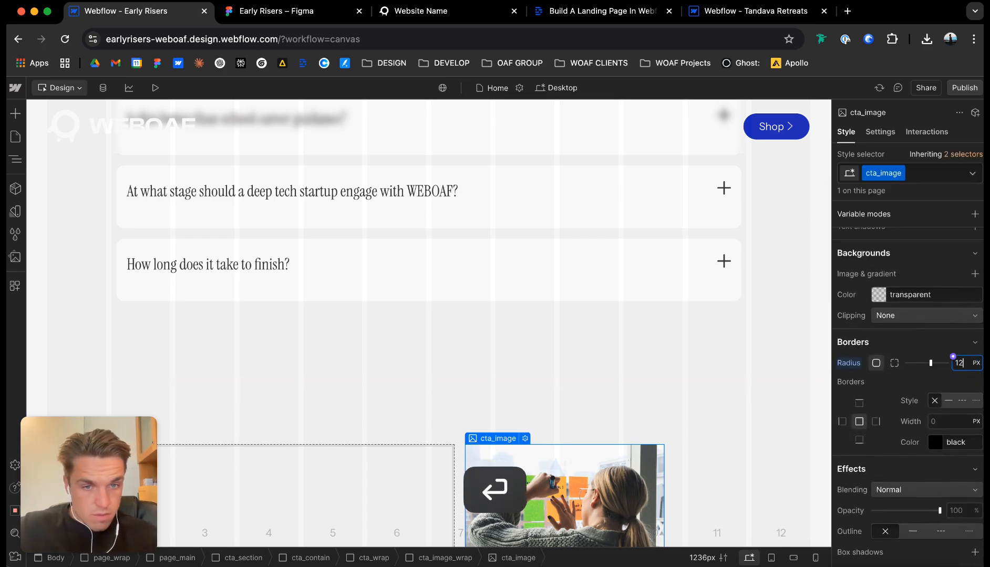
Set the background color of cta_wrap to the brand variable.
left_click(582, 438)
scroll(935, 389, "down", 3)
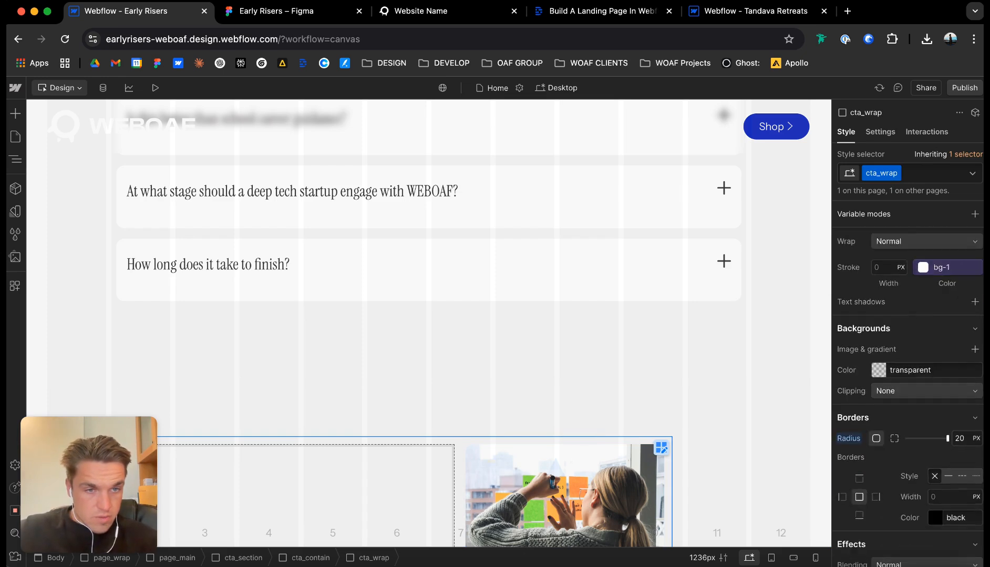
left_click(872, 366)
scroll(893, 315, "down", 3)
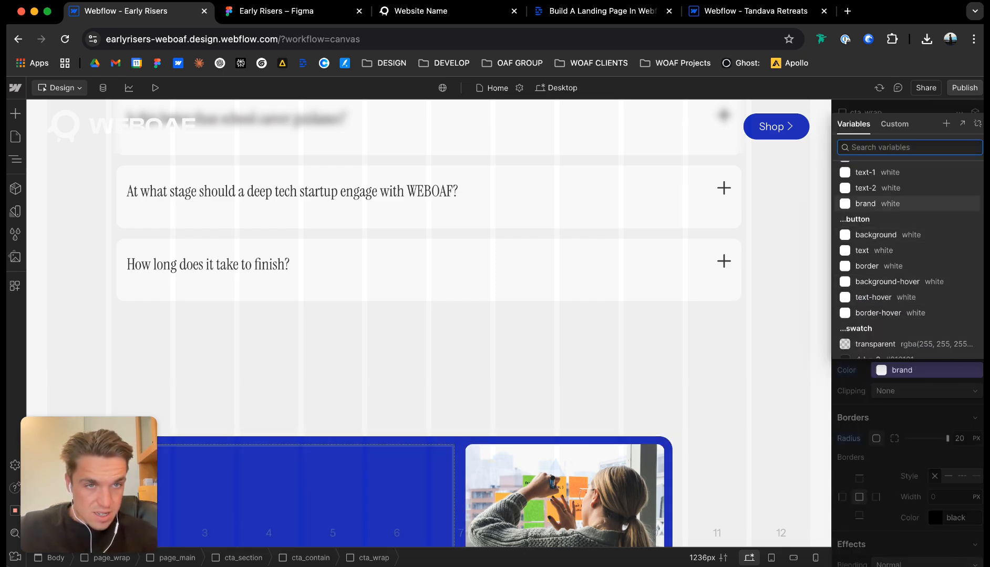
left_click(873, 204)
scroll(714, 368, "down", 3)
left_click(713, 396)
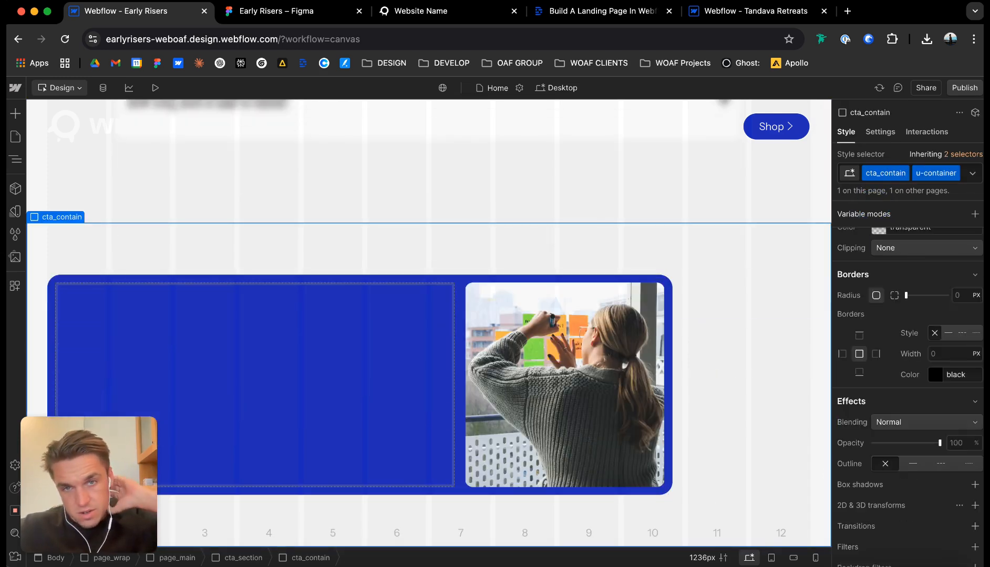
Switch to the Figma design and examine the call-to-action card's heading, checklist and button row.
left_click(454, 487)
key("super+e")
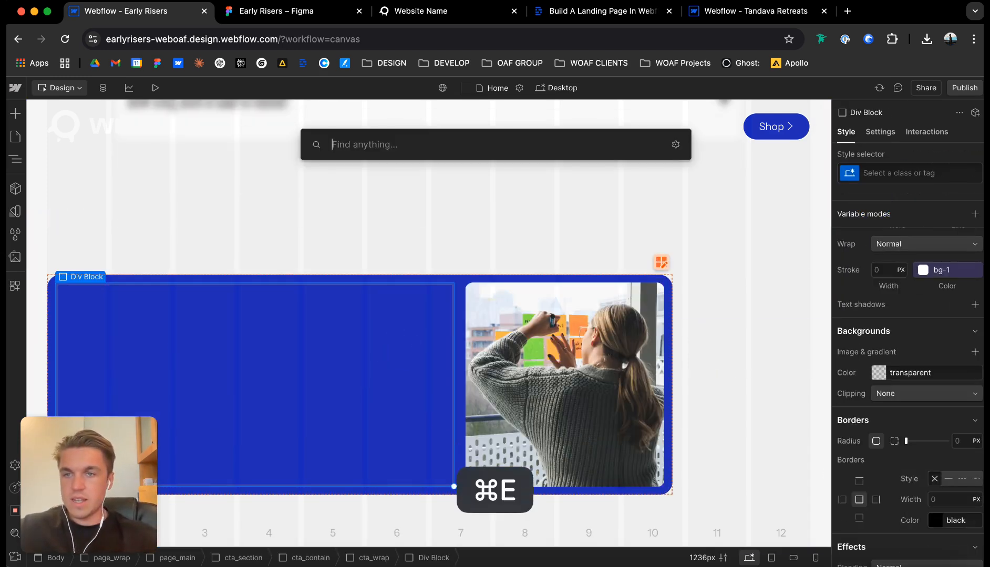
left_click(248, 11)
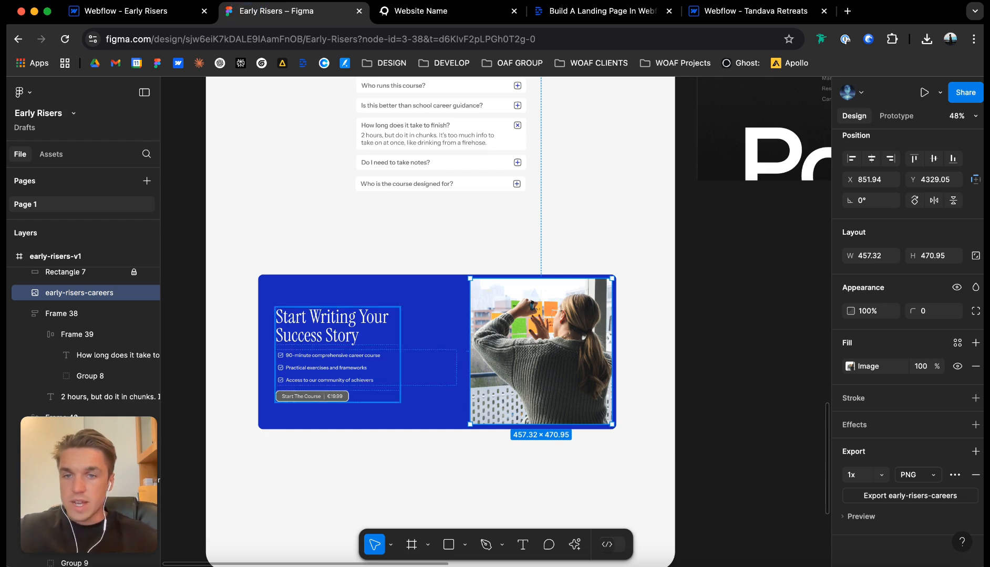
double_click(322, 362)
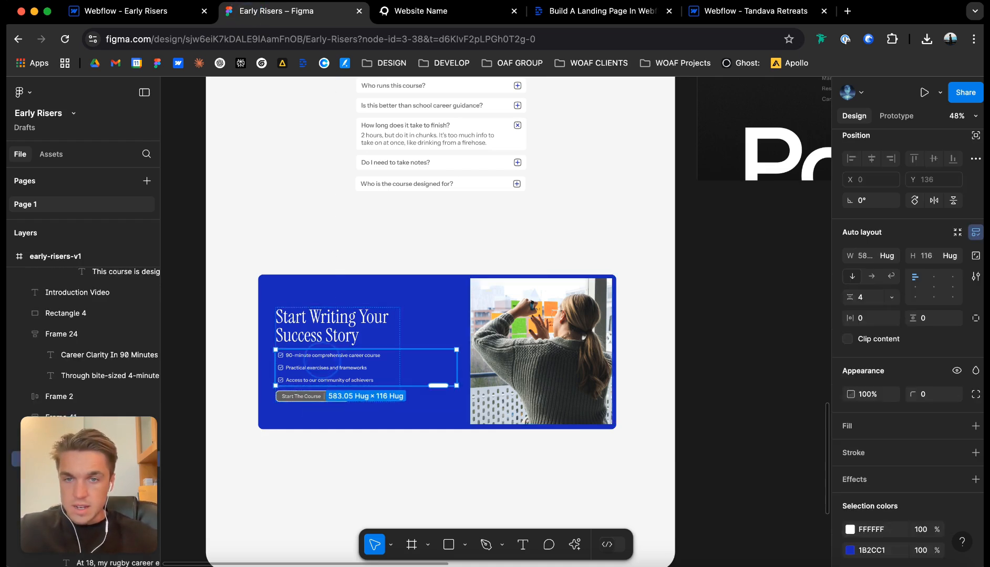
scroll(322, 362, "up", 5)
scroll(321, 362, "left", 2)
double_click(362, 321)
left_click(362, 377)
left_click(375, 415)
scroll(406, 214, "down", 2)
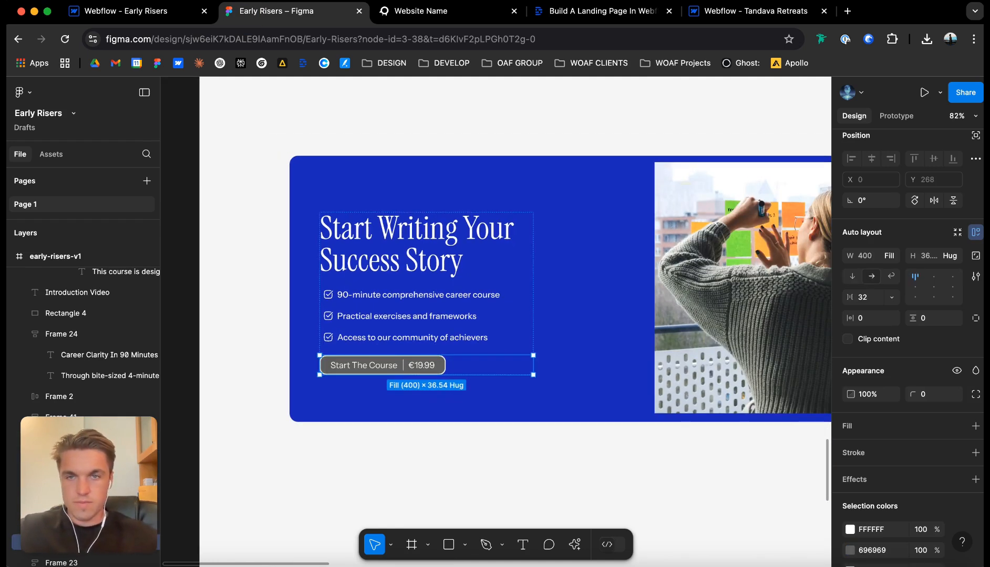
left_click(413, 223)
Switch back to Webflow and insert an H2 heading in the div block in the card's first column.
left_click(131, 11)
left_click(263, 306)
key("super+e")
type("h2")
key("Return")
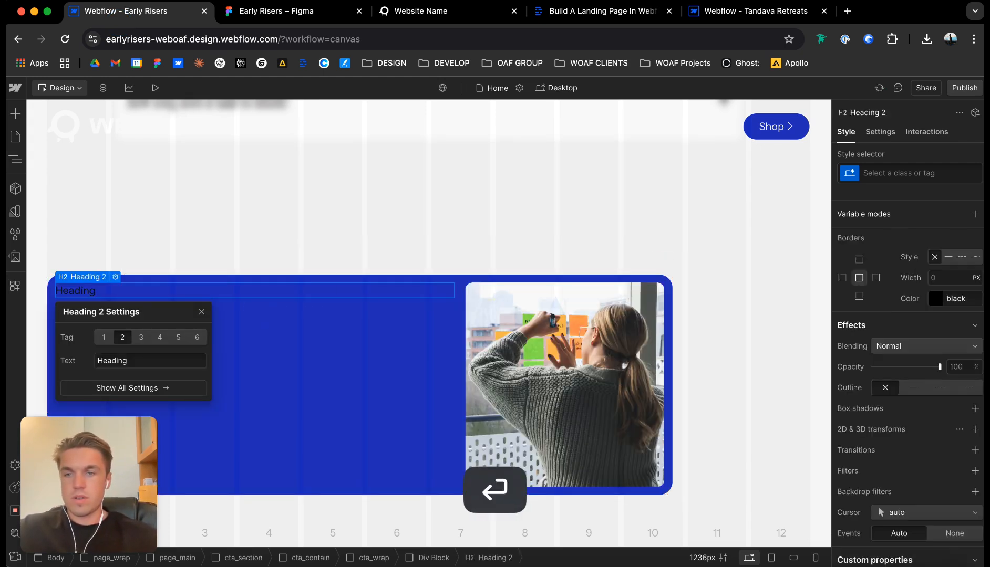
Assign the classes cta_h2 and u-text-h2 to the new heading.
key("super+Return")
type("di")
key("BackSpace")
key("BackSpace")
type("cta_h2")
key("Return")
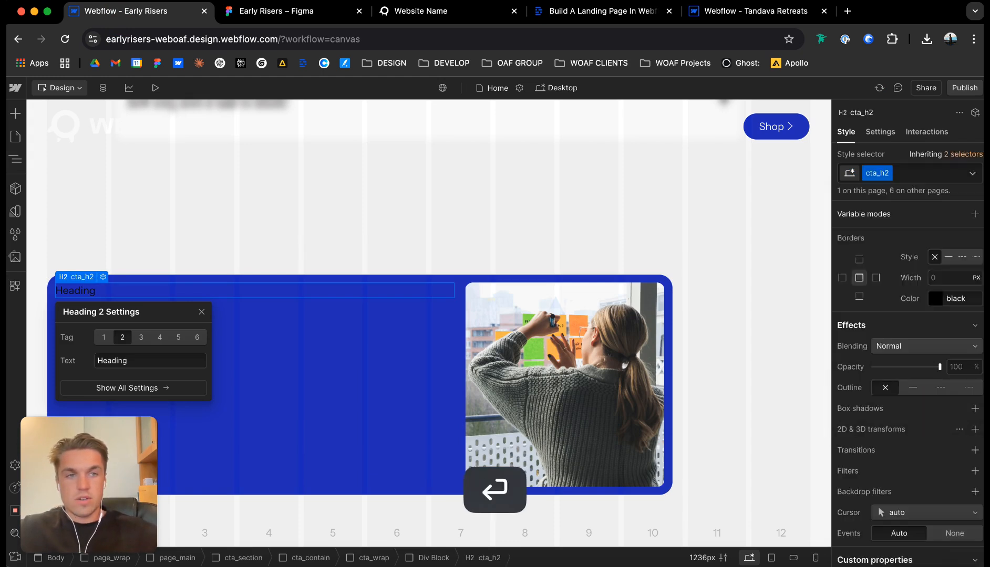
key("super+Return")
type("u-text-h2")
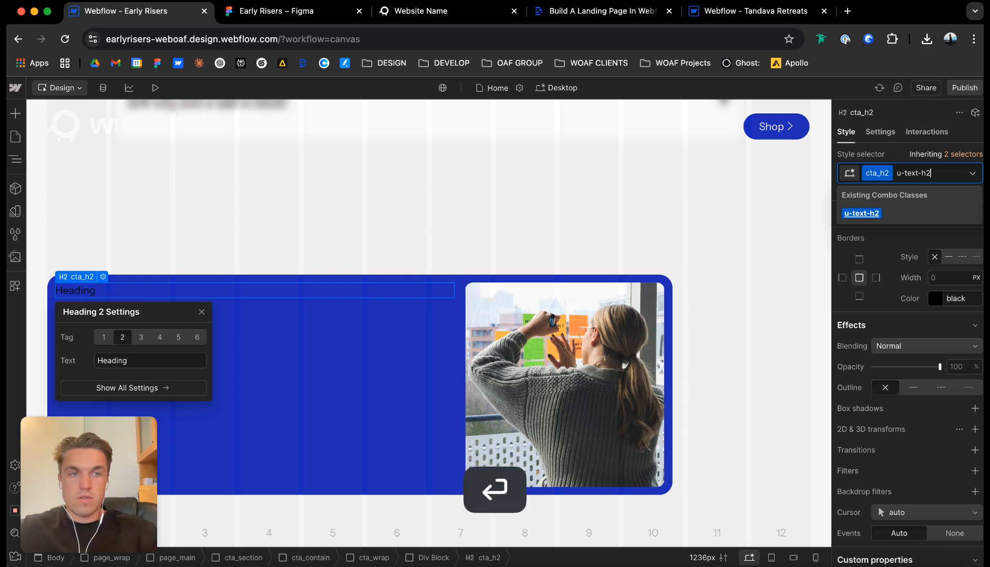
key("Return")
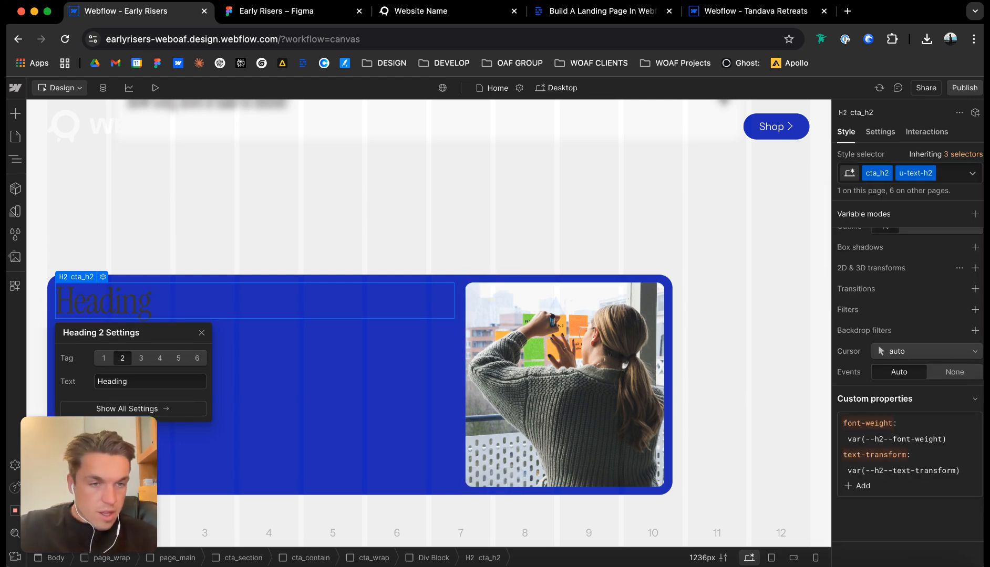
Set the heading's text color to the bg-0 variable.
scroll(908, 394, "up", 10)
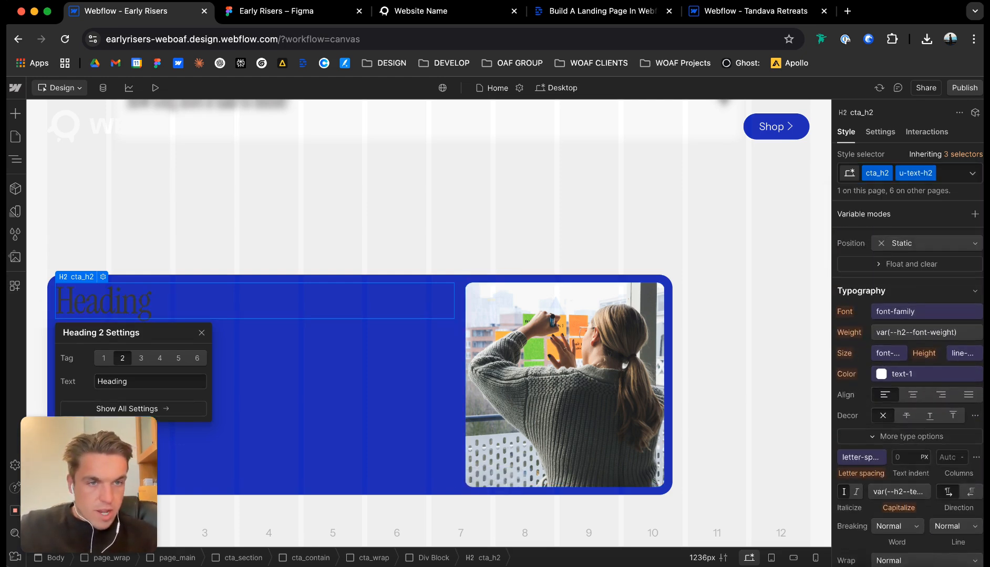
left_click(925, 373)
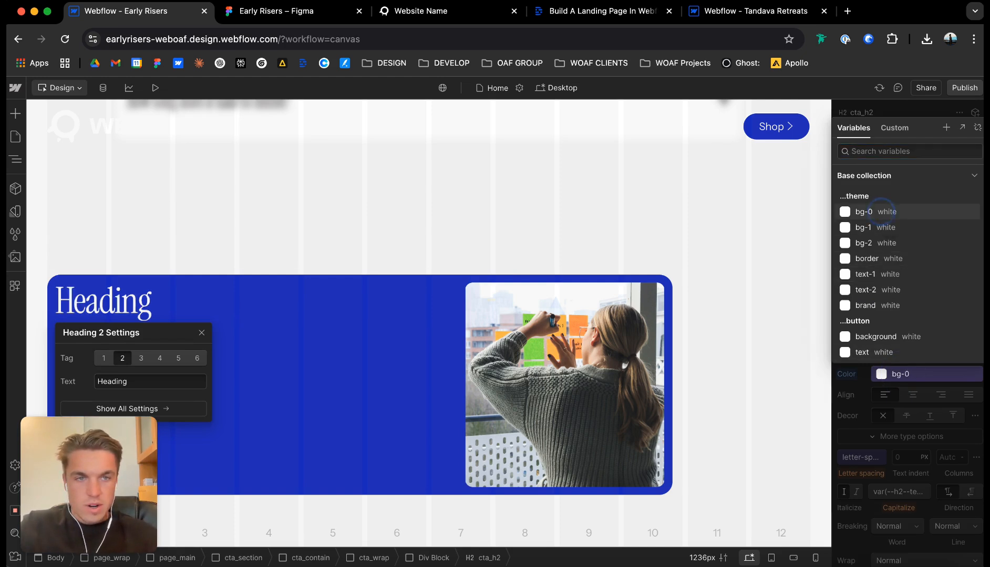
left_click(882, 212)
Set the flex alignment of faq_contain to Center on both axes.
left_click(614, 212)
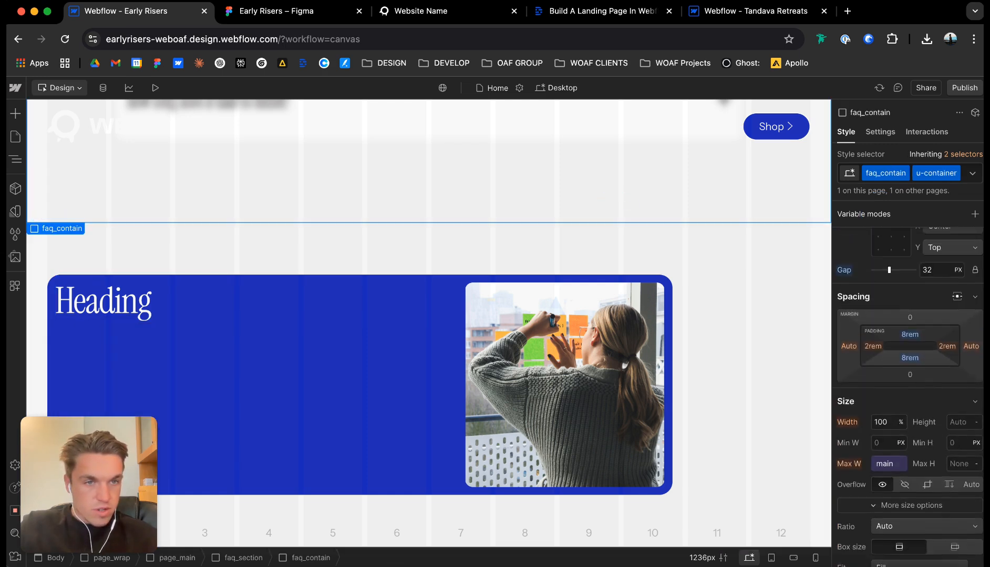
scroll(908, 394, "up", 3)
left_click(891, 315)
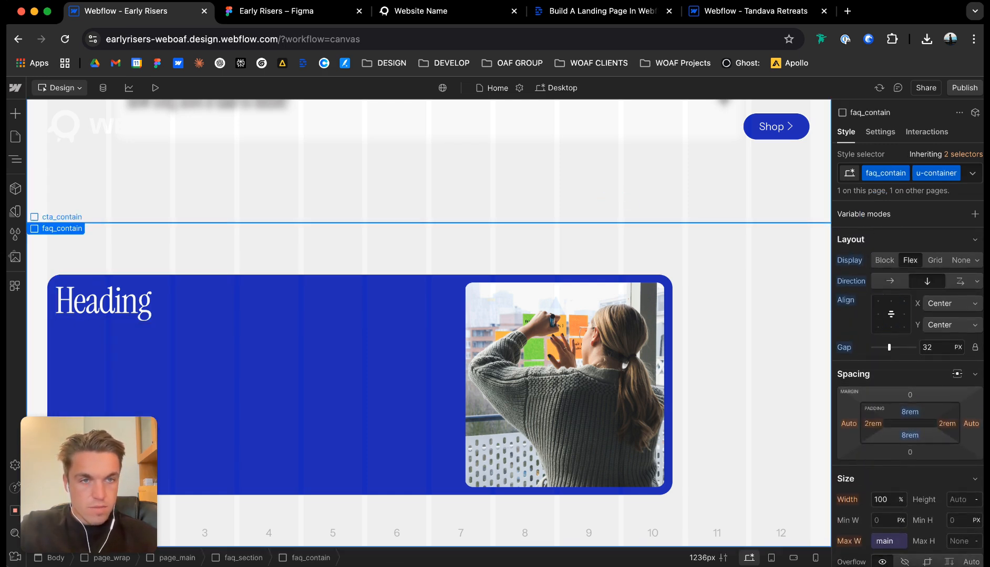
Set cta_contain to a horizontal flex layout with its content centered on both axes.
left_click(363, 295)
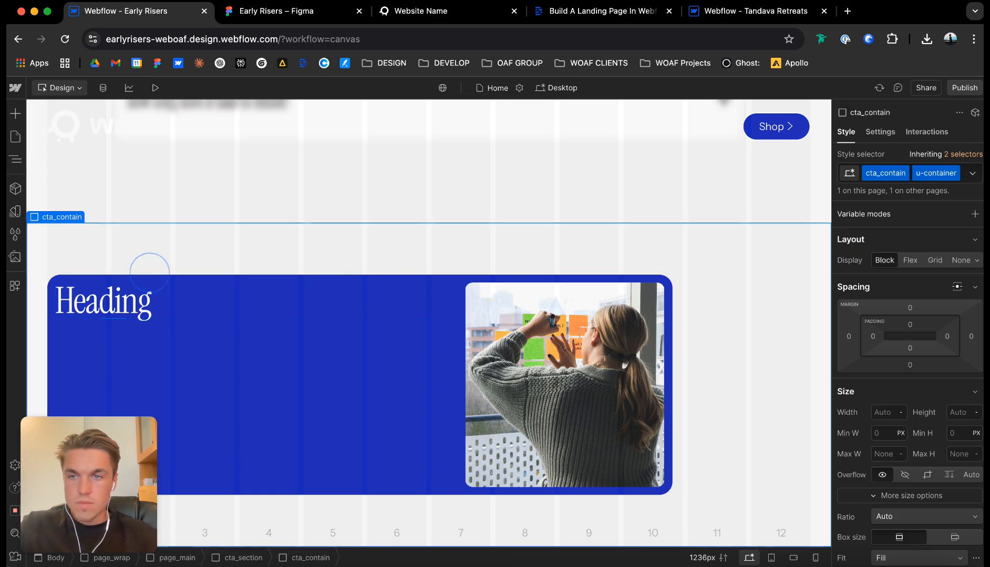
left_click(129, 269)
left_click(75, 283)
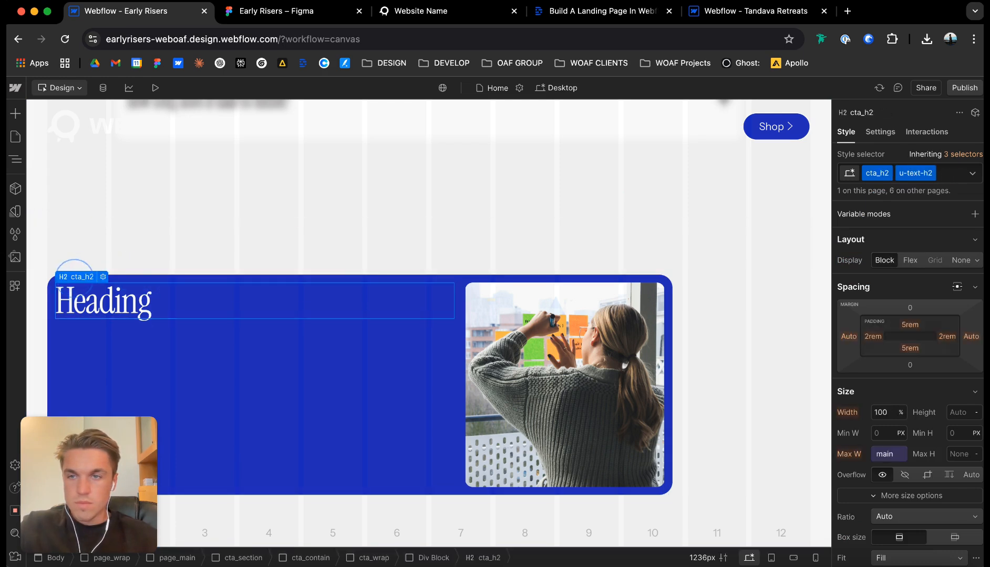
left_click(74, 277)
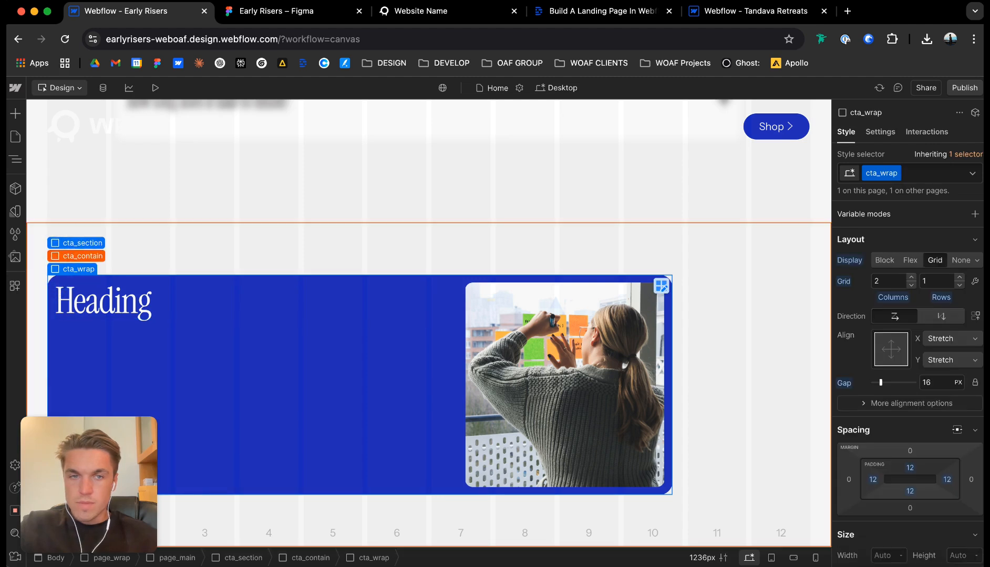
left_click(76, 257)
left_click(910, 260)
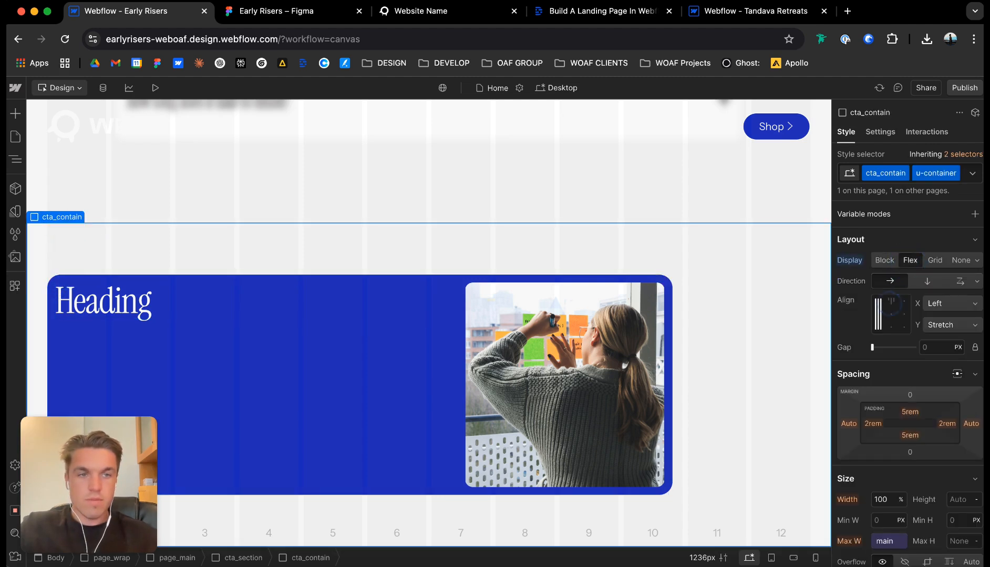
left_click(891, 301)
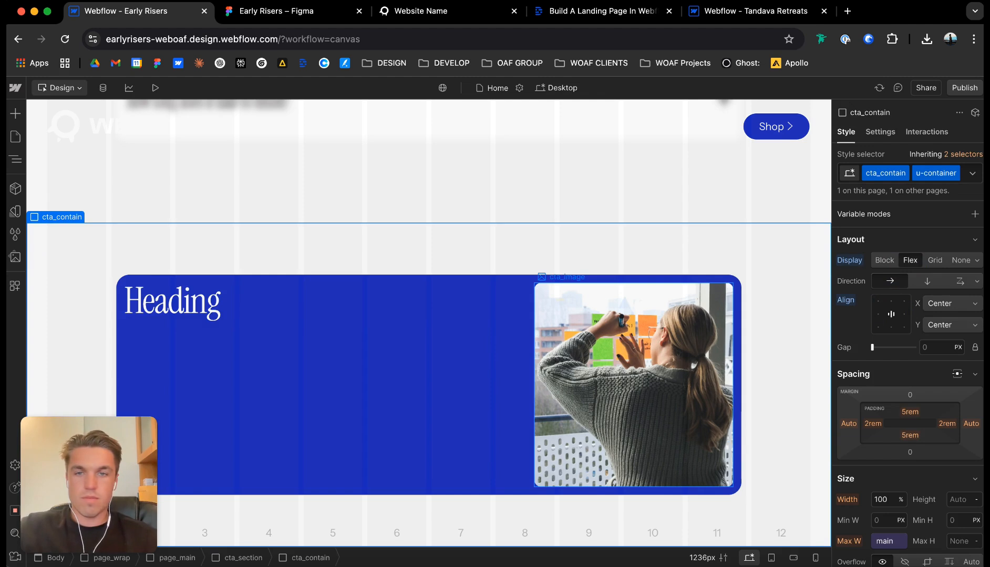
Copy the card's heading from Figma and replace the Webflow heading text with "Start Writing Your Success Story".
left_click(198, 312)
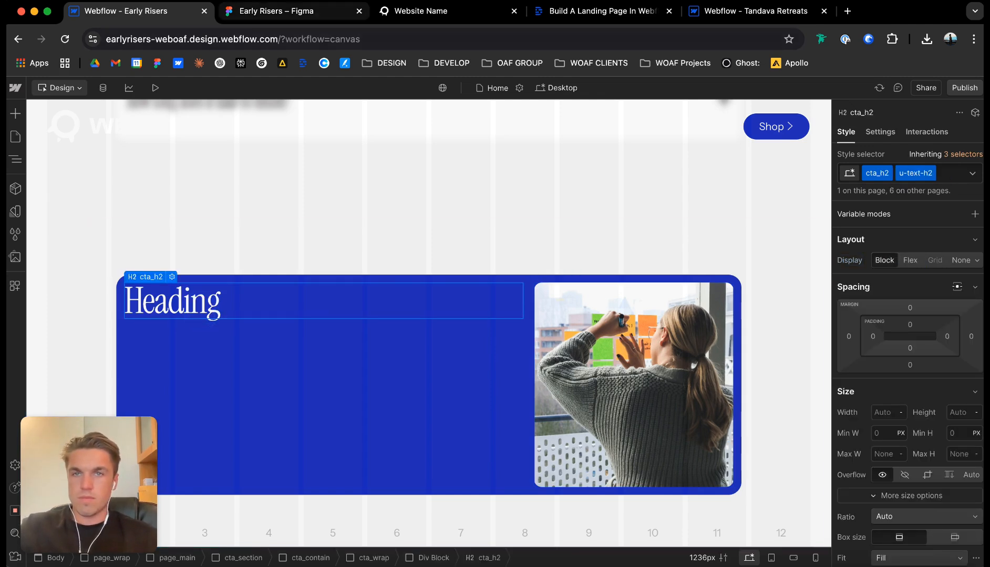
left_click(276, 10)
double_click(373, 227)
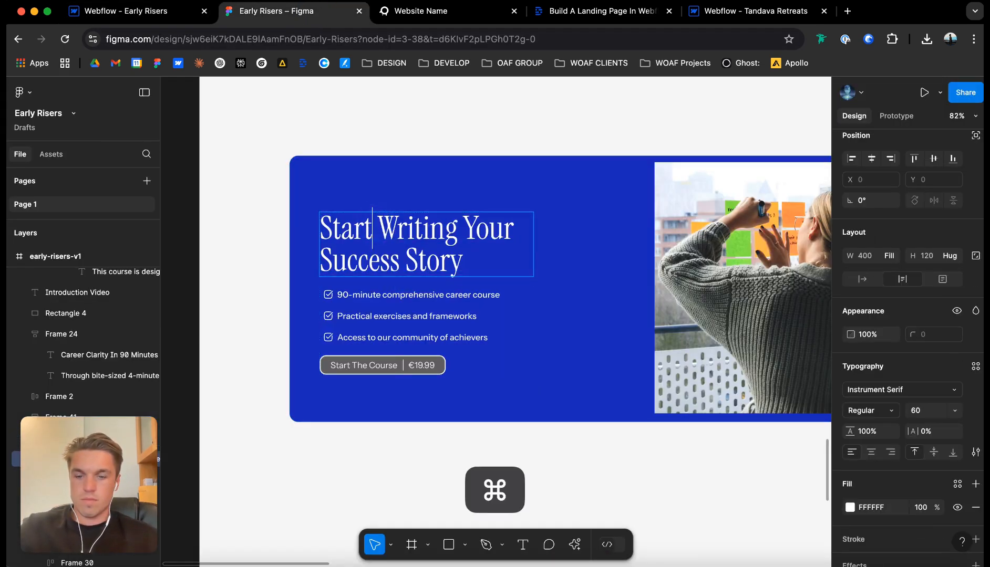
key("super+a")
key("super+c")
left_click(126, 11)
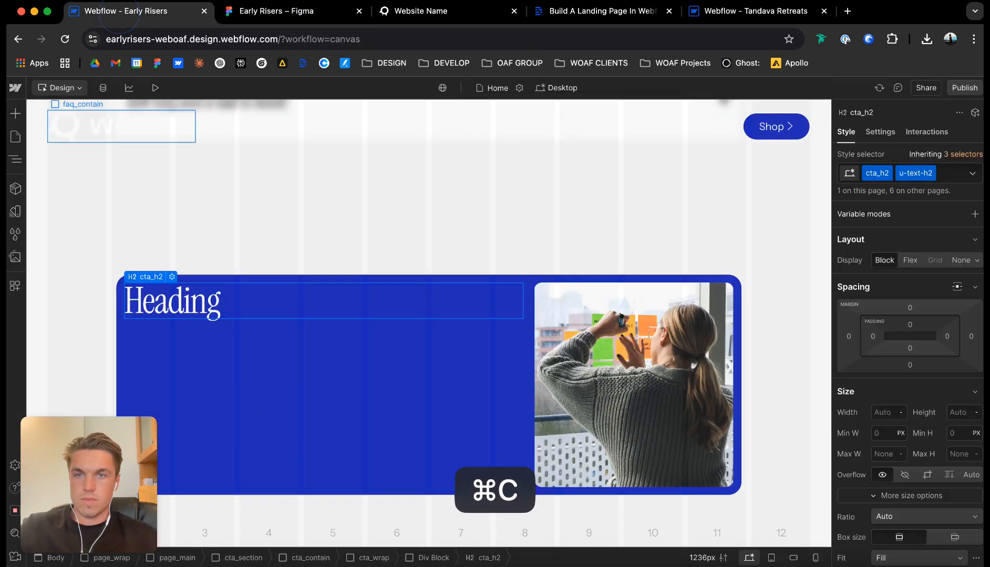
double_click(181, 302)
key("super+v")
left_click(244, 347)
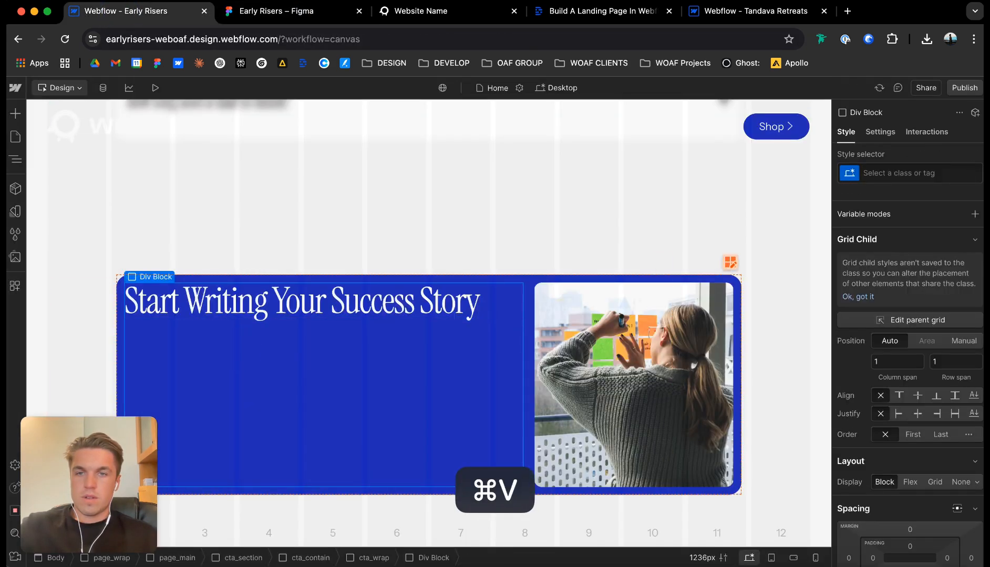
In Figma, rename the check icon beside "90-minute comprehensive career course" to white-check and export it as a 4x PNG.
left_click(260, 12)
left_click(330, 302)
scroll(330, 301, "up", 5)
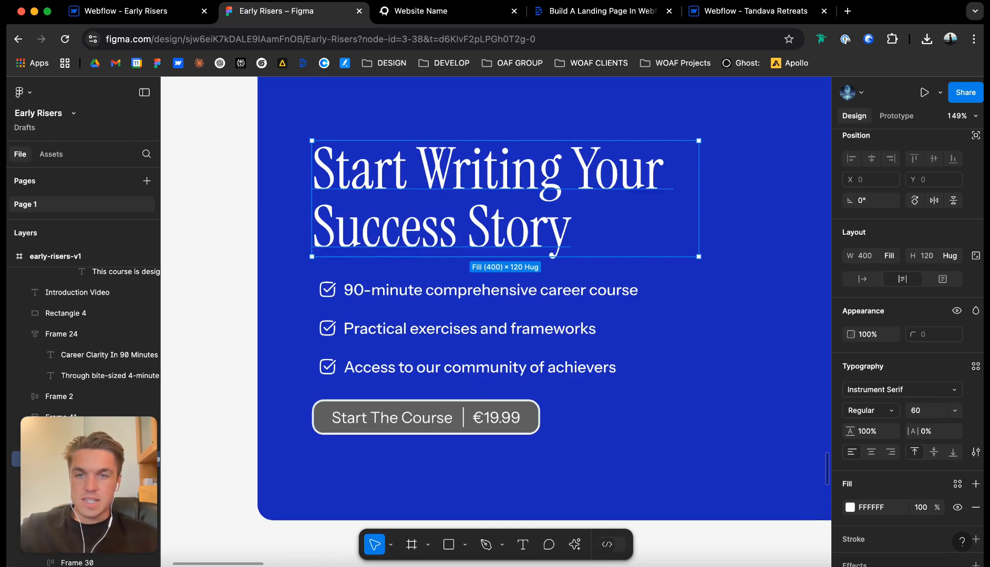
double_click(330, 290)
scroll(328, 289, "up", 5)
left_click(327, 289)
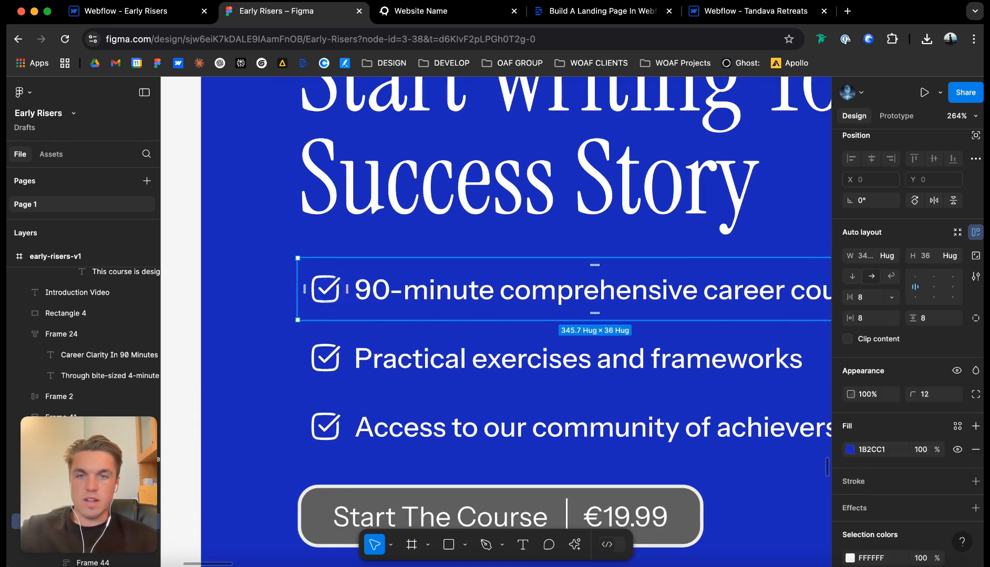
double_click(327, 289)
left_click(975, 522)
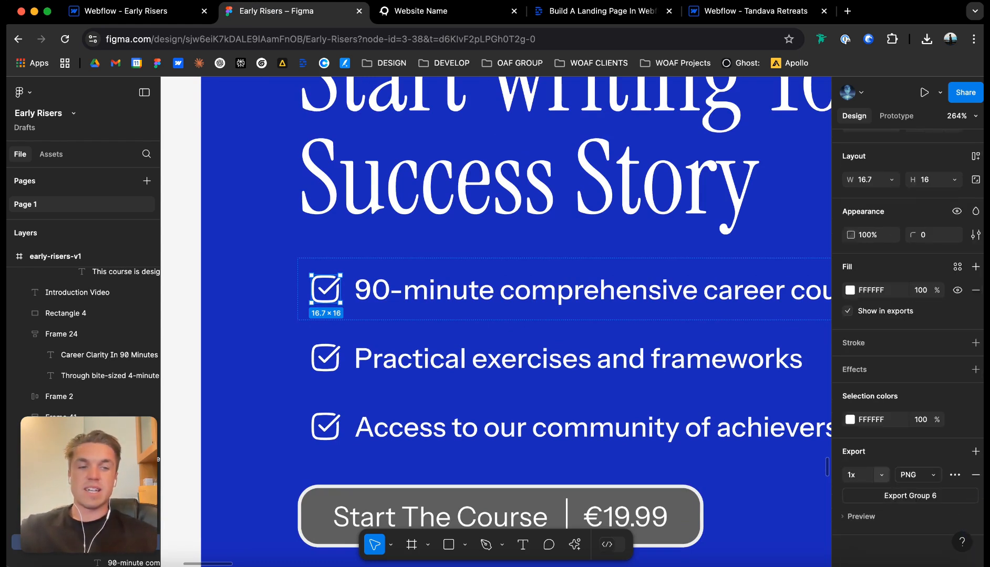
left_click(881, 475)
left_click(862, 533)
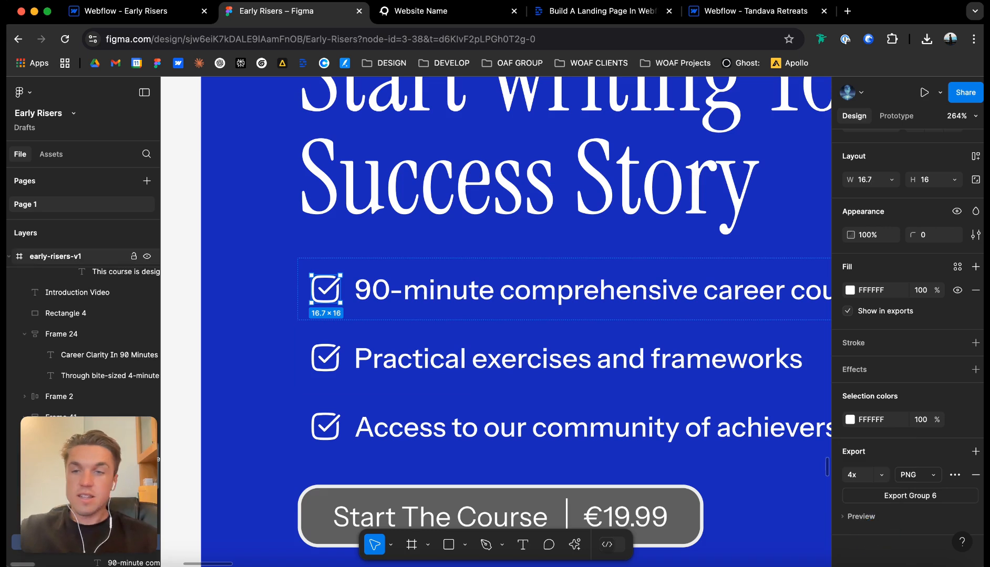
scroll(95, 310, "down", 4)
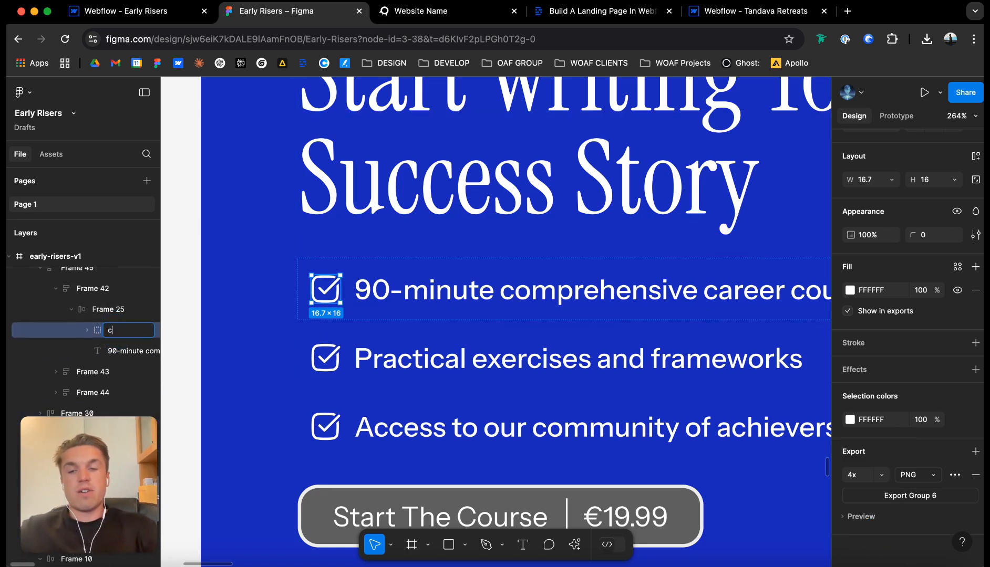
key("Return")
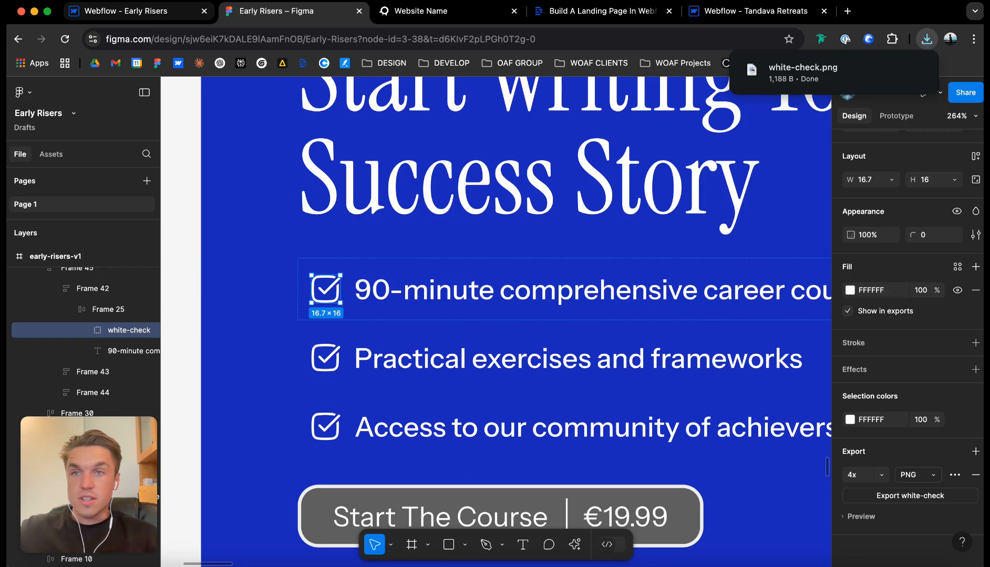
Switch to Webflow and upload the downloaded white-check.png to the site's assets.
left_click(137, 11)
left_click(16, 256)
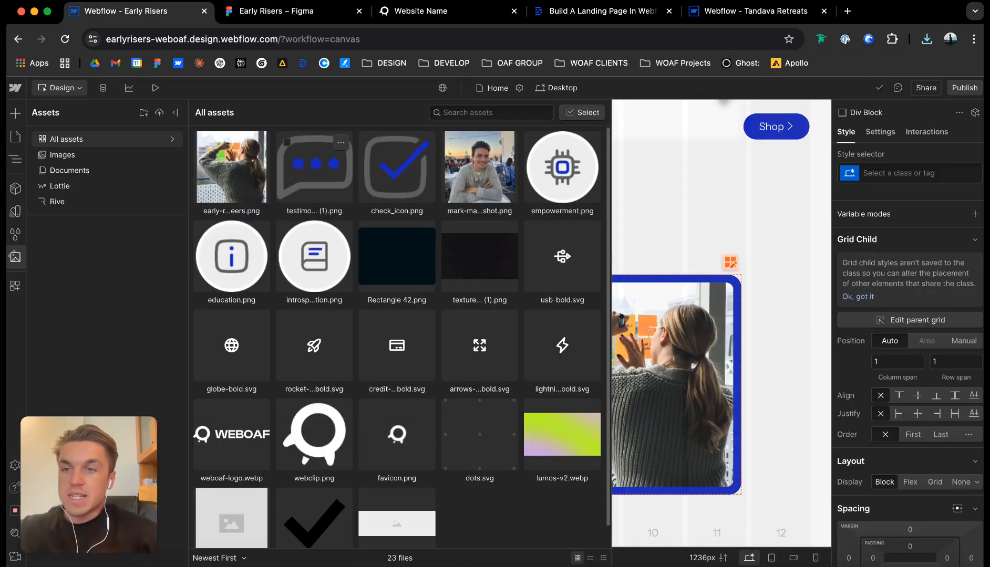
left_click(926, 38)
left_click_drag(805, 94, 460, 205)
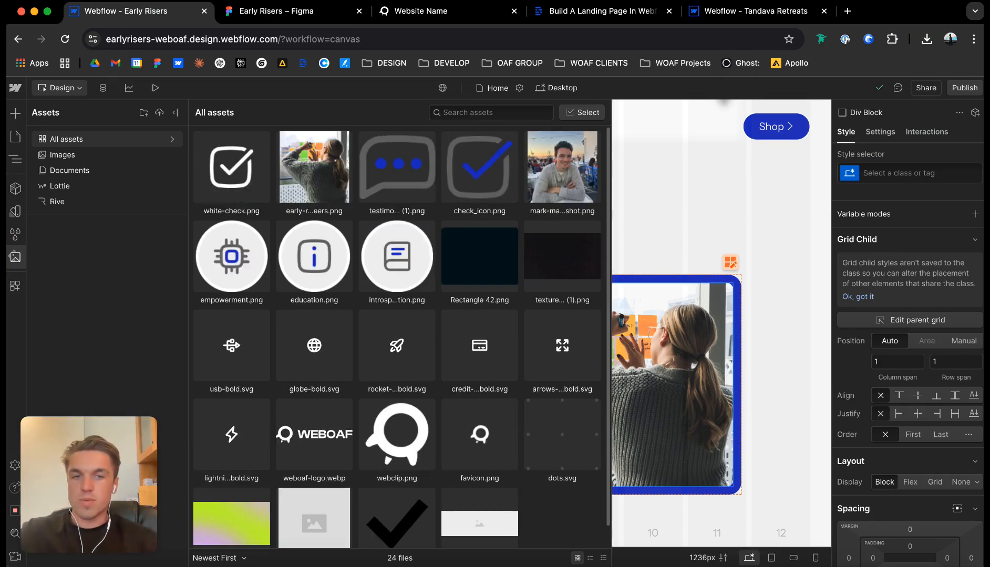
left_click(678, 325)
Insert a div block below the card's heading and assign it the class cta_list.
left_click(156, 367)
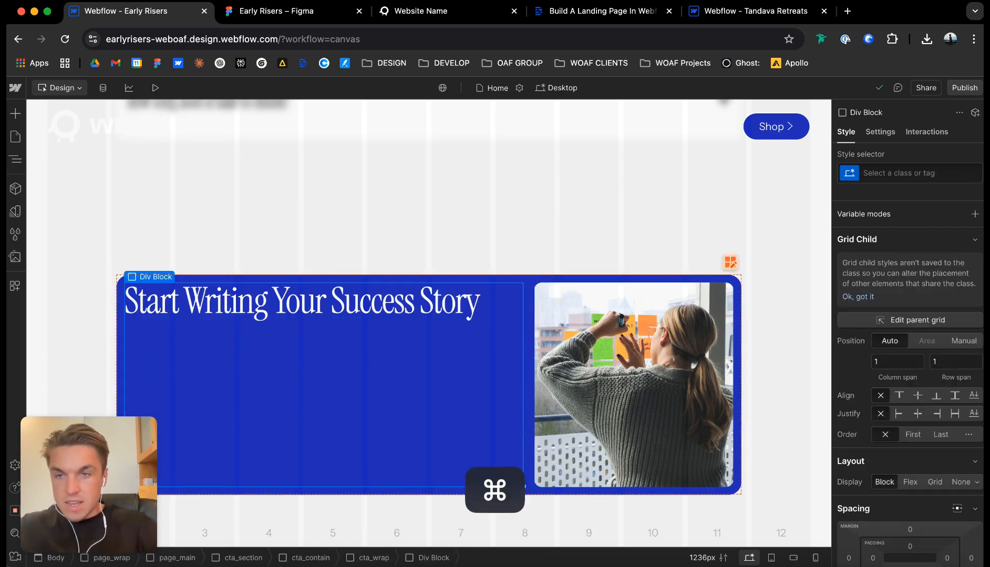
key("super+e")
type("div")
key("Return")
key("super+Return")
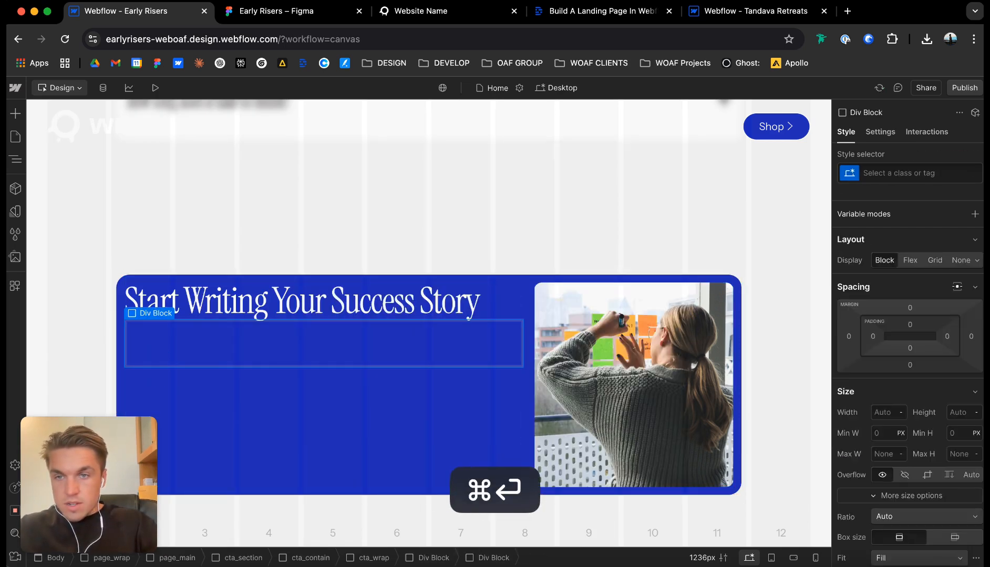
type("cta_list")
key("Return")
Insert a div block inside cta_list and assign it the class cta_item.
key("super+e")
type("d")
key("BackSpace")
type("div")
key("Return")
key("super+Return")
type("cta_item")
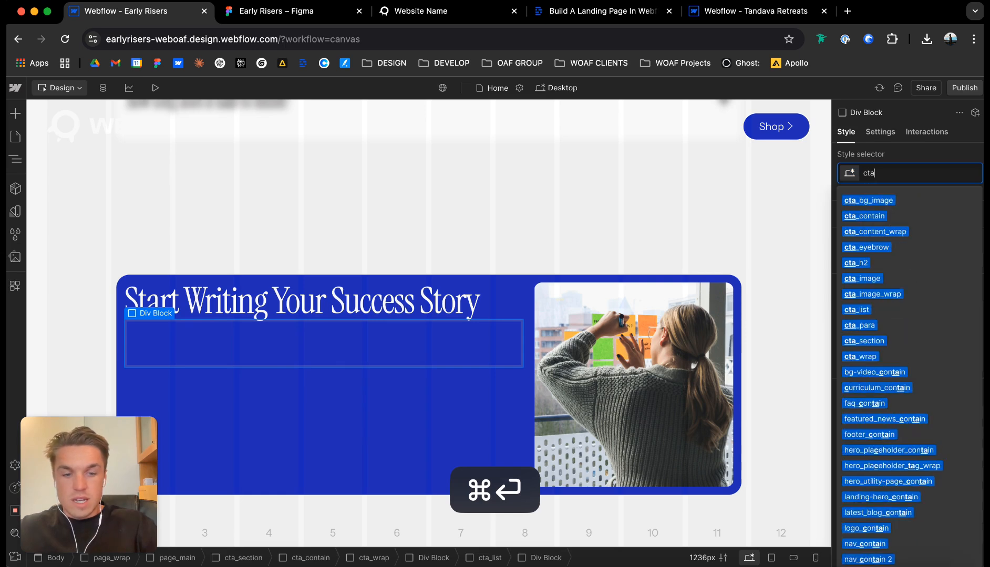
key("Return")
Insert an image inside cta_item, use white-check.png as its source and set its width to 20 px.
key("super+e")
type("image")
key("Return")
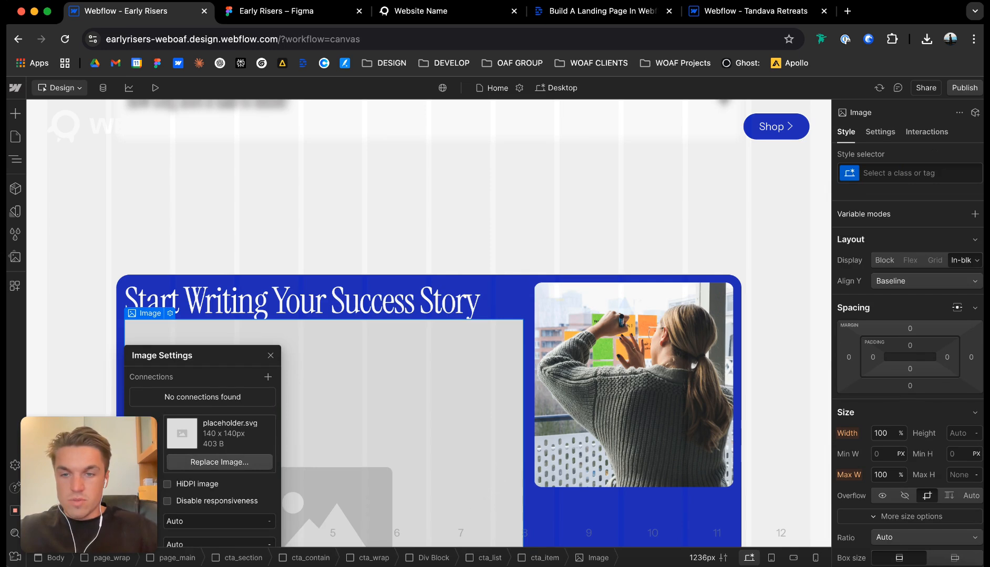
left_click(251, 459)
left_click(230, 166)
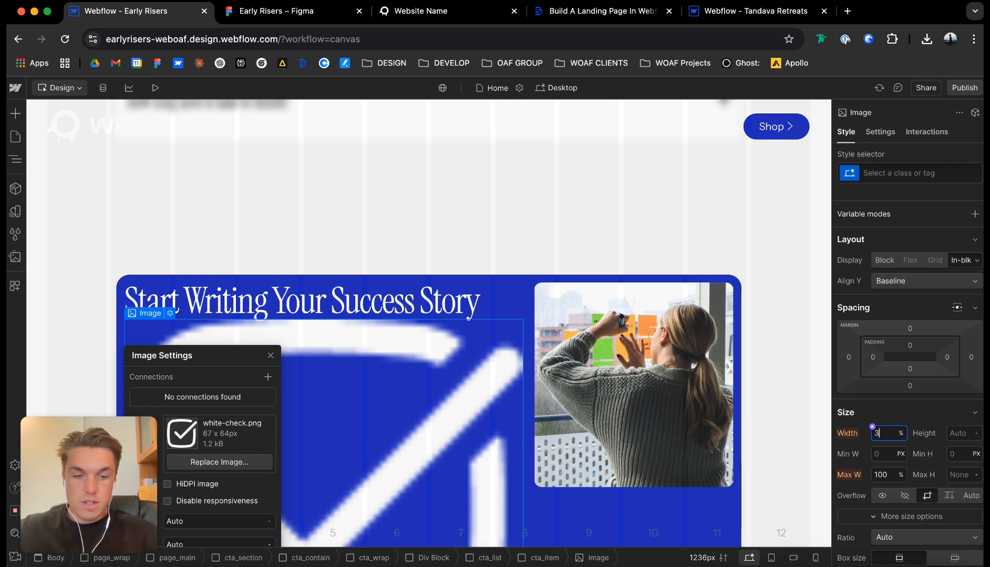
key("Return")
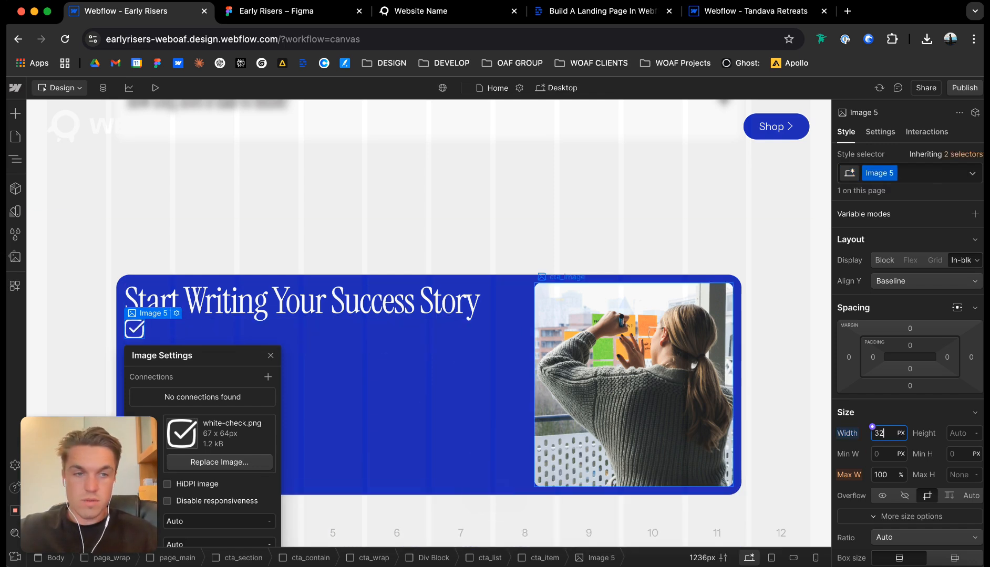
type("20")
key("Return")
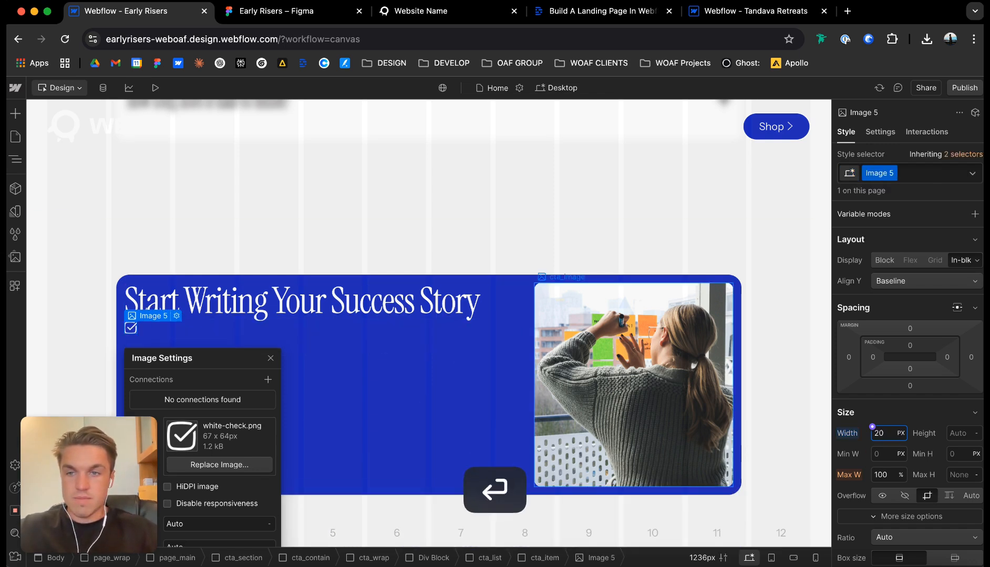
Add a text block inside cta_item and assign it the class cta_text.
left_click(149, 303)
key("super+e")
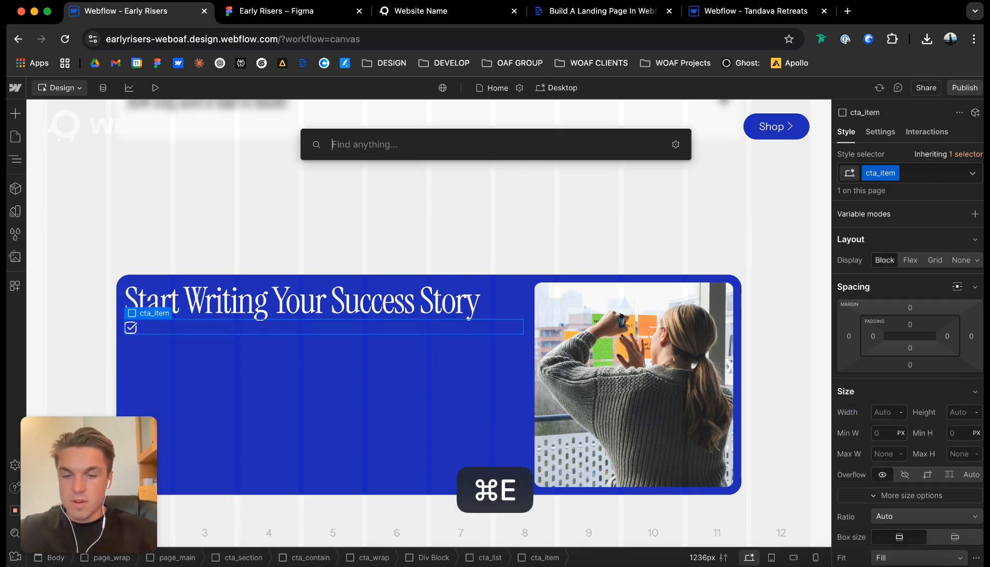
type("text")
key("Down")
key("Return")
key("super+Return")
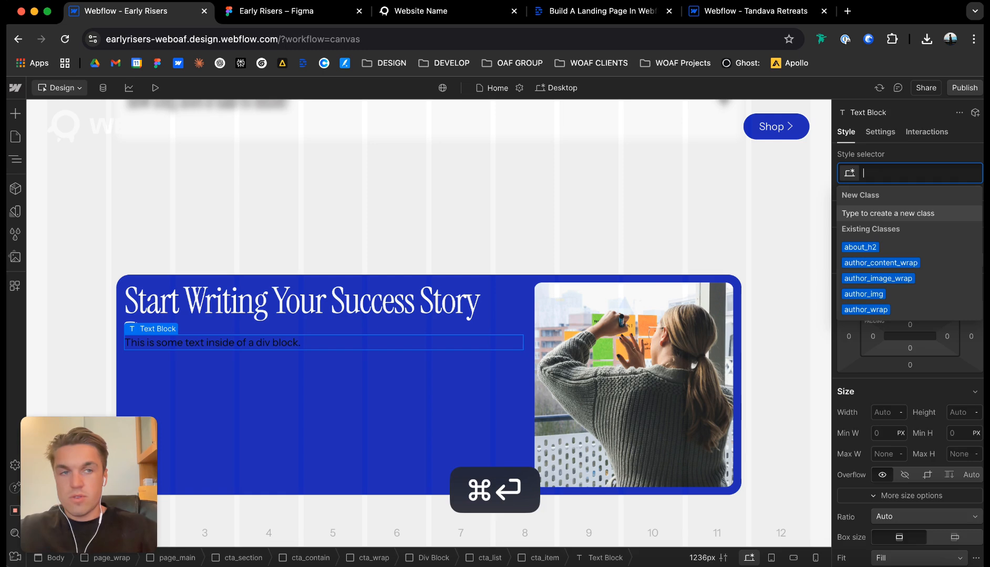
type("cta_text")
key("Return")
Add the u-text-main class to the checklist text and set its color to the bg-0 variable.
key("super+Return")
type("u-text-main")
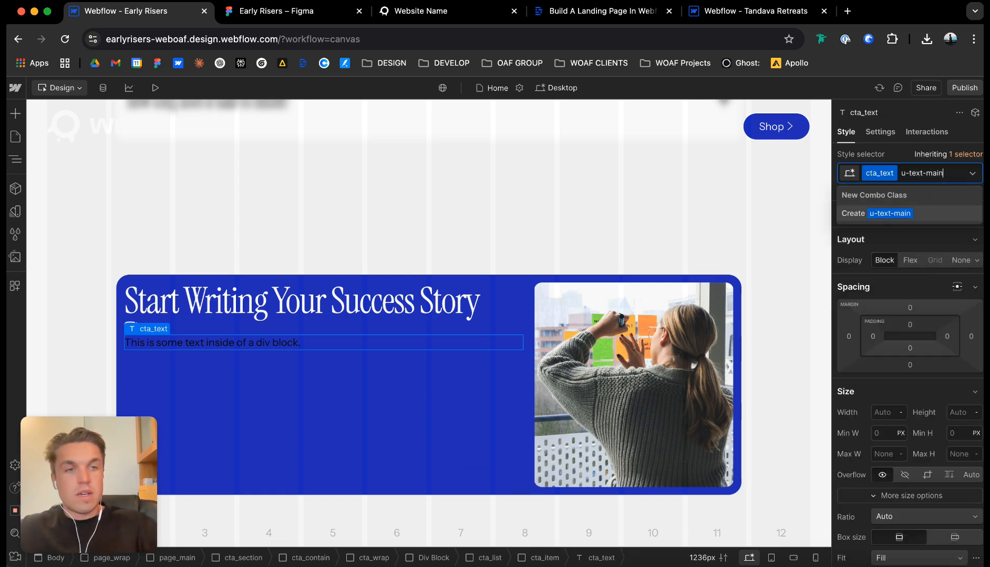
key("Return")
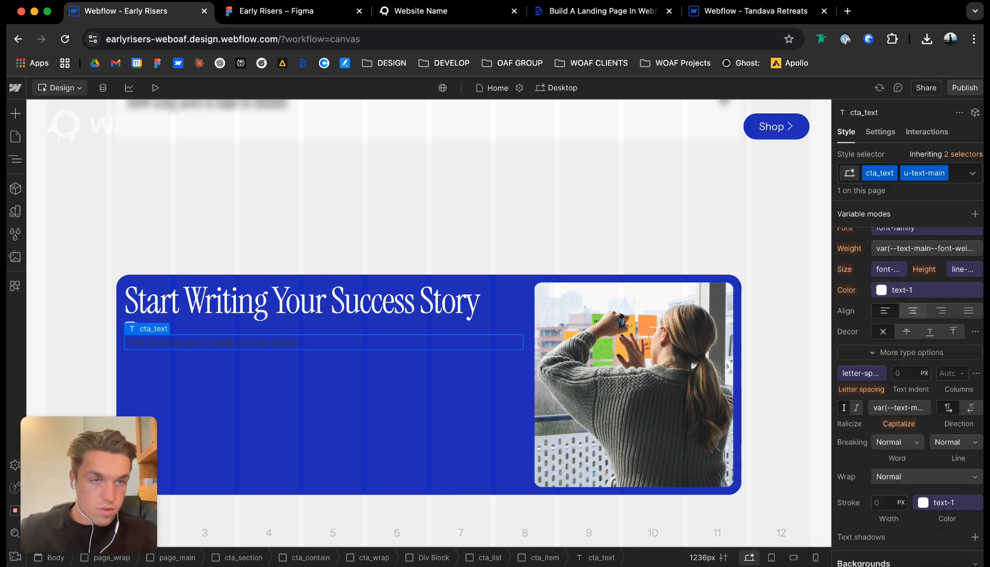
left_click(907, 291)
left_click(893, 395)
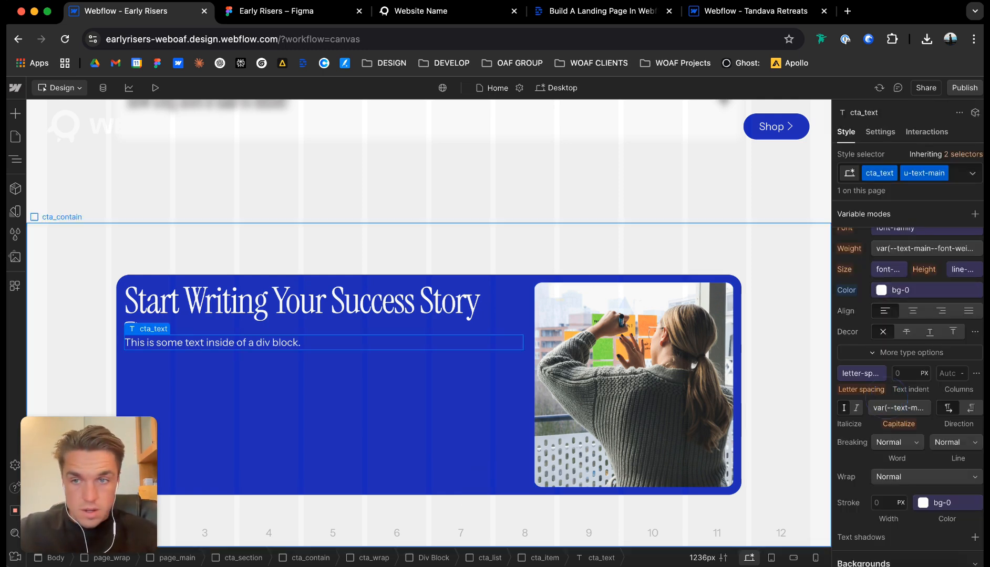
Set cta_item to a horizontal flex layout with an 8 px gap between the check icon and text.
left_click(189, 312)
left_click(195, 328)
scroll(909, 336, "up", 10)
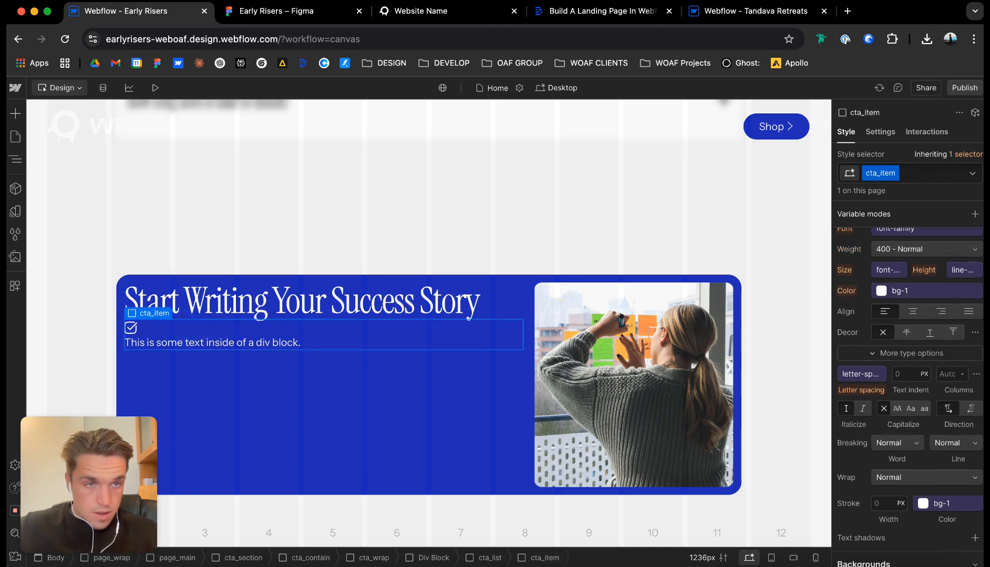
left_click(910, 261)
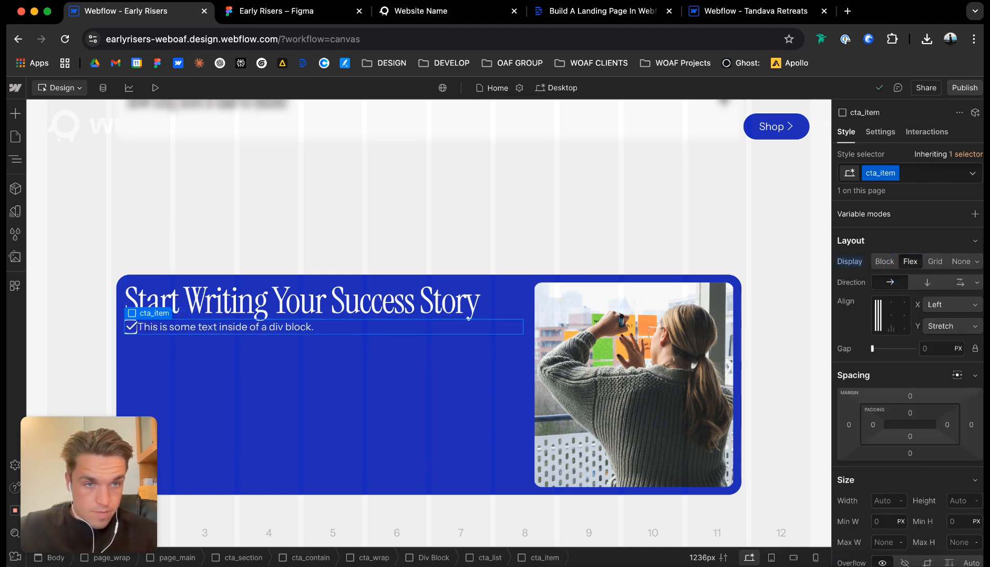
type("32")
key("Return")
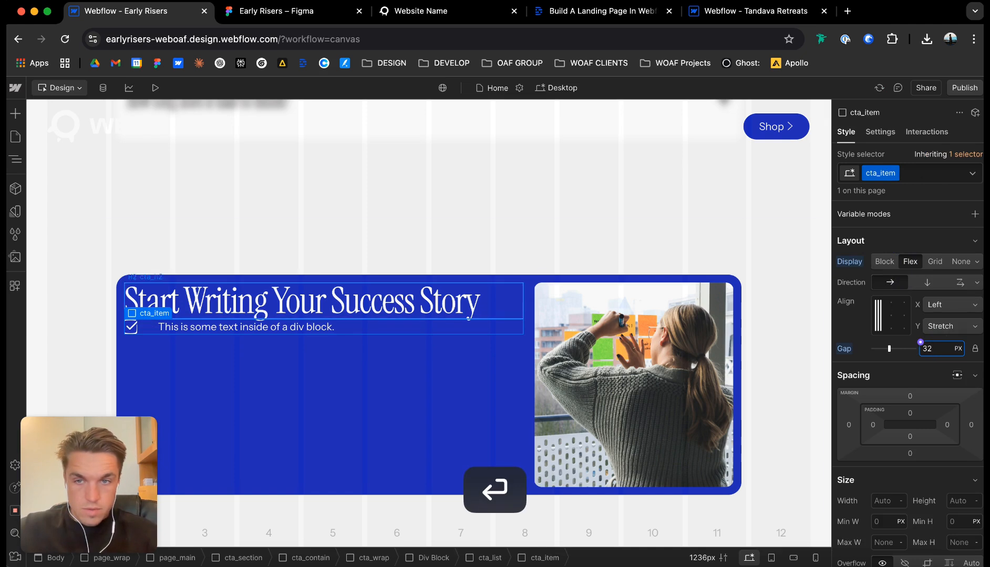
key("BackSpace")
type("8")
key("Return")
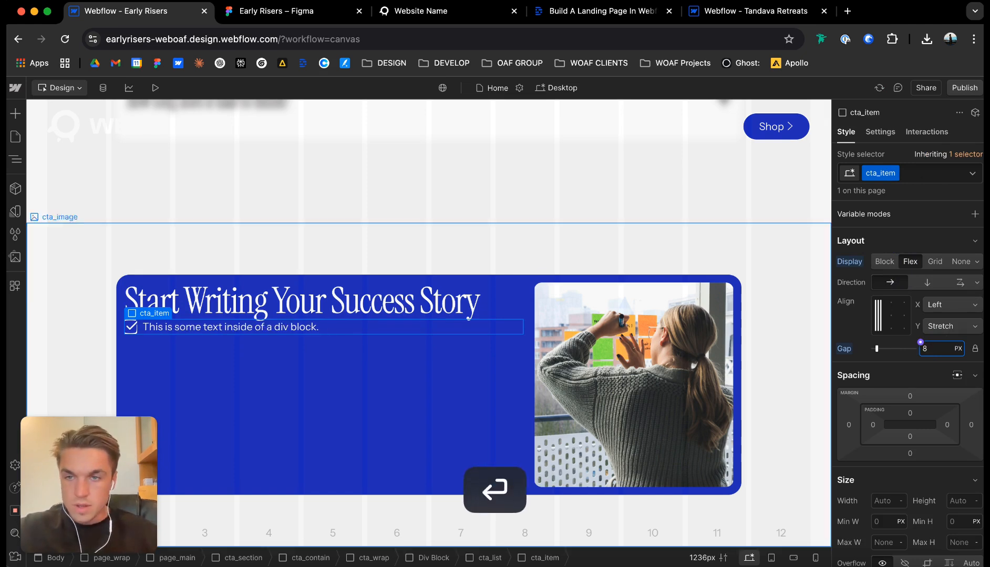
Duplicate cta_item twice to make three checklist rows.
left_click(150, 314)
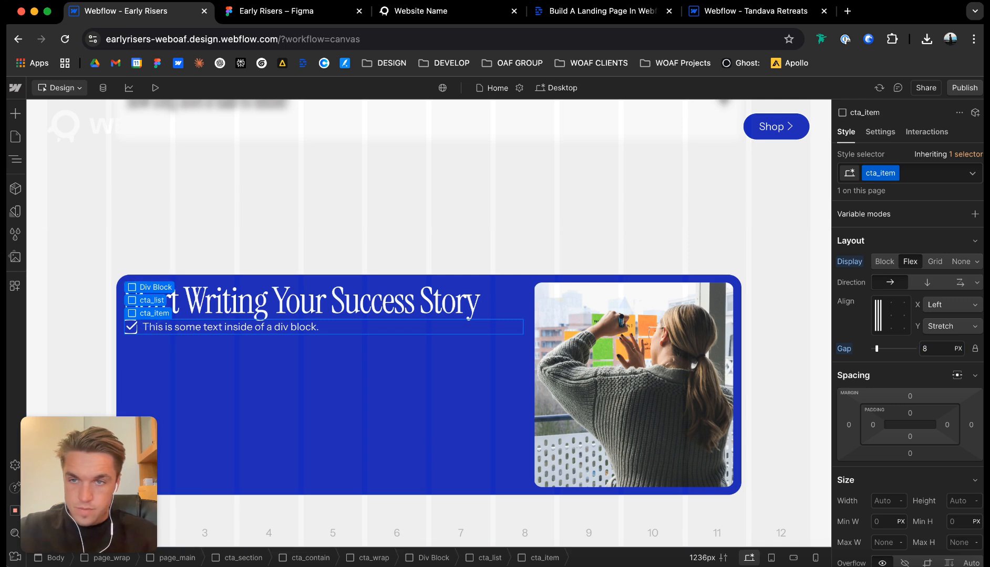
key("super+d")
key("super+d")
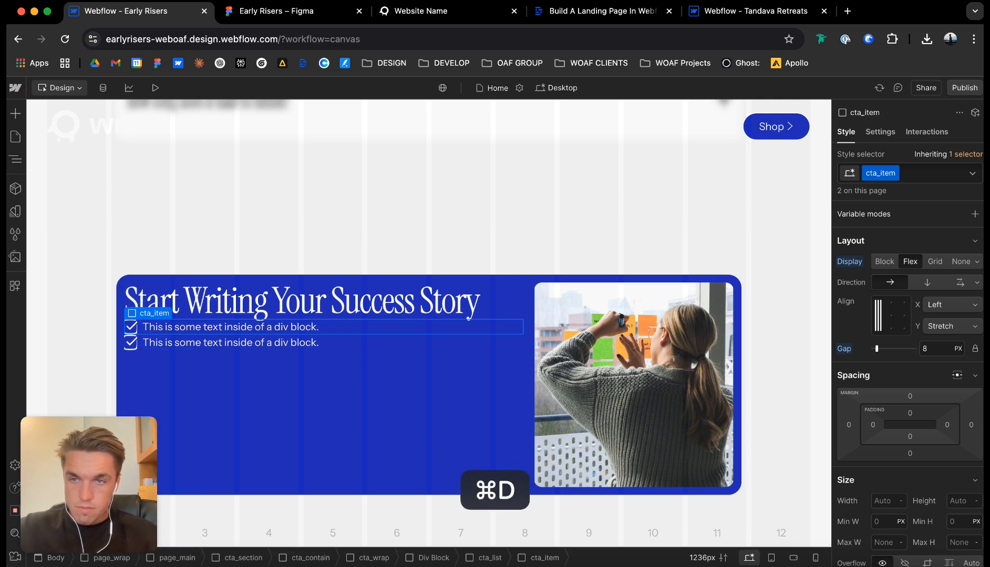
Set cta_list to a vertical flex layout with an 8 px gap.
left_click(152, 300)
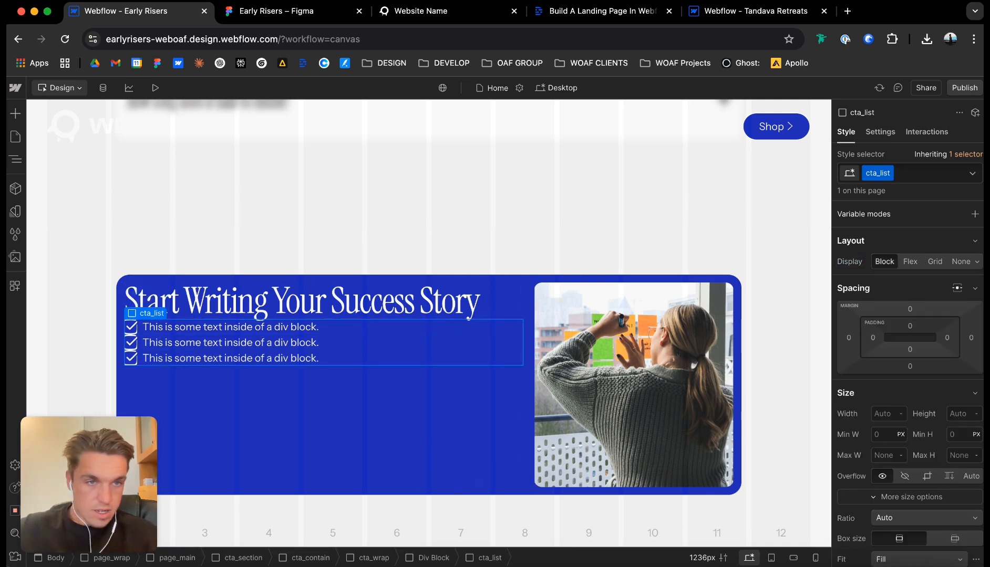
left_click(910, 261)
left_click(927, 282)
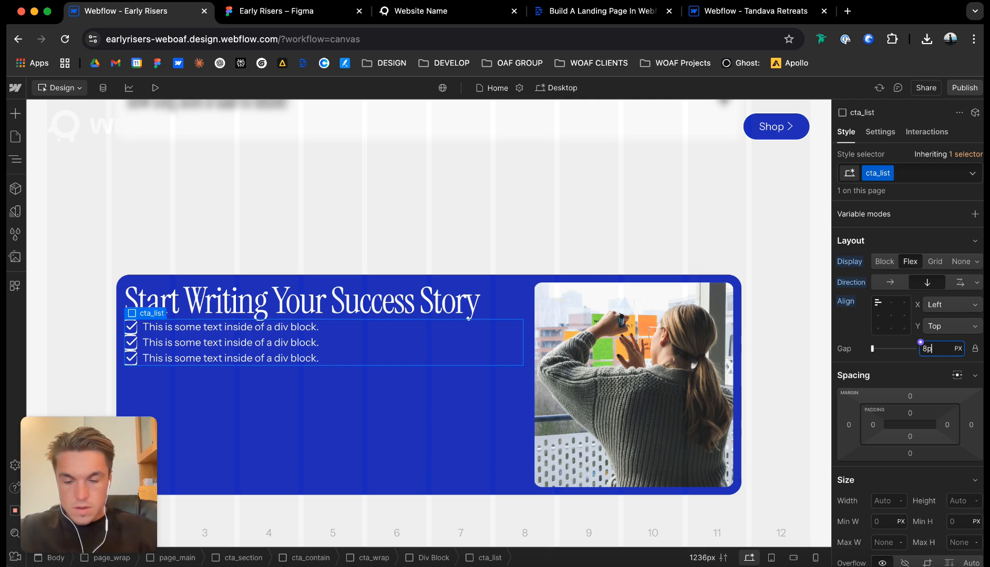
key("Return")
Set the check icon's height to 20 px and center cta_item's contents vertically.
left_click(130, 327)
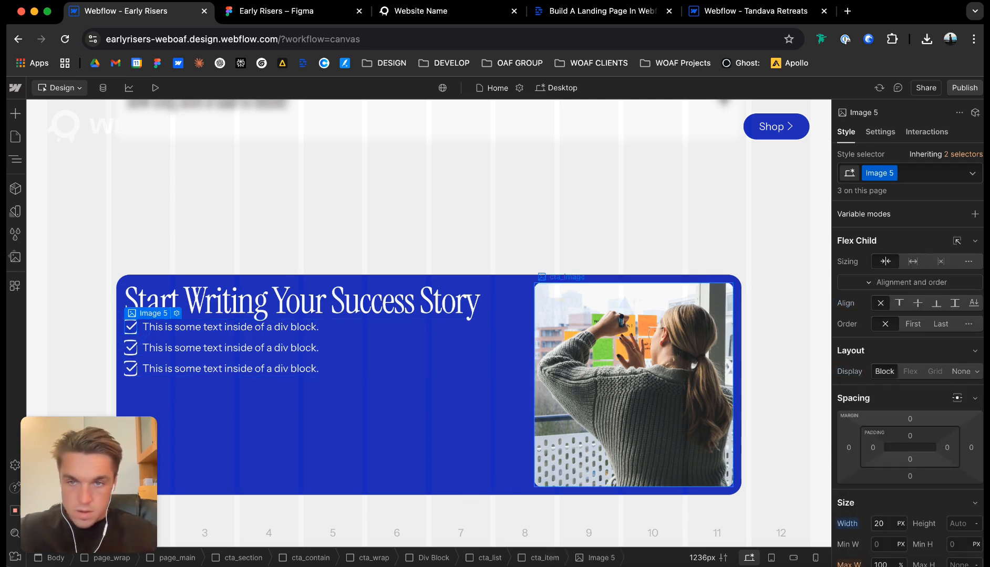
scroll(947, 453, "down", 3)
type("2")
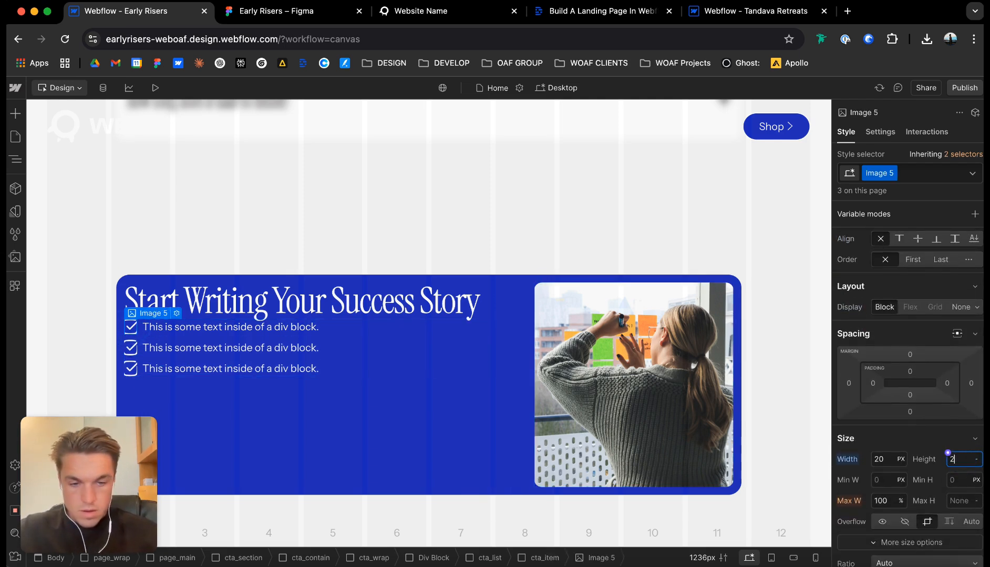
type("0")
key("Return")
key("Up")
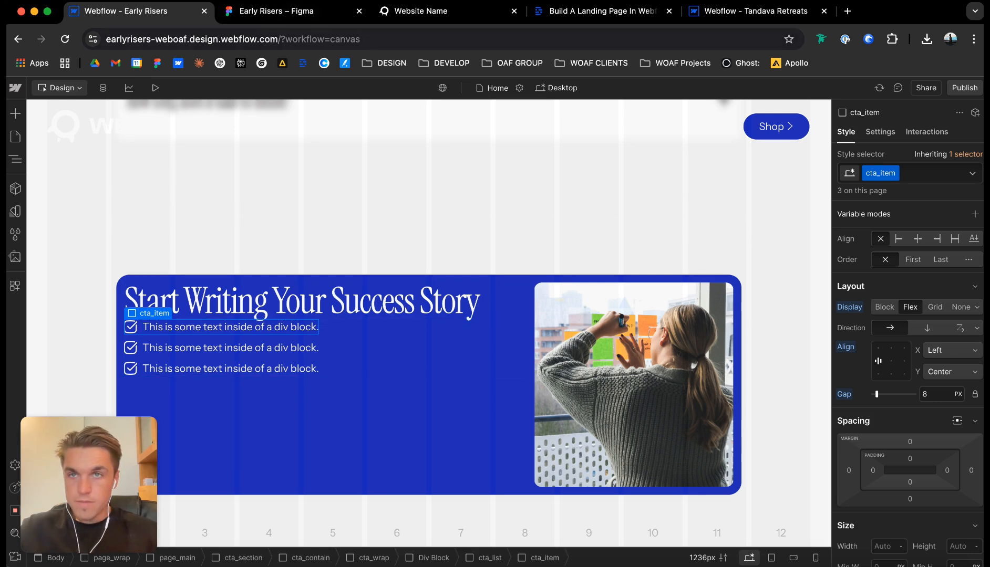
Copy "90-minute comprehensive career course" from Figma and paste it over the first checklist row's text in Webflow.
key("ctrl+Tab")
left_click(440, 306)
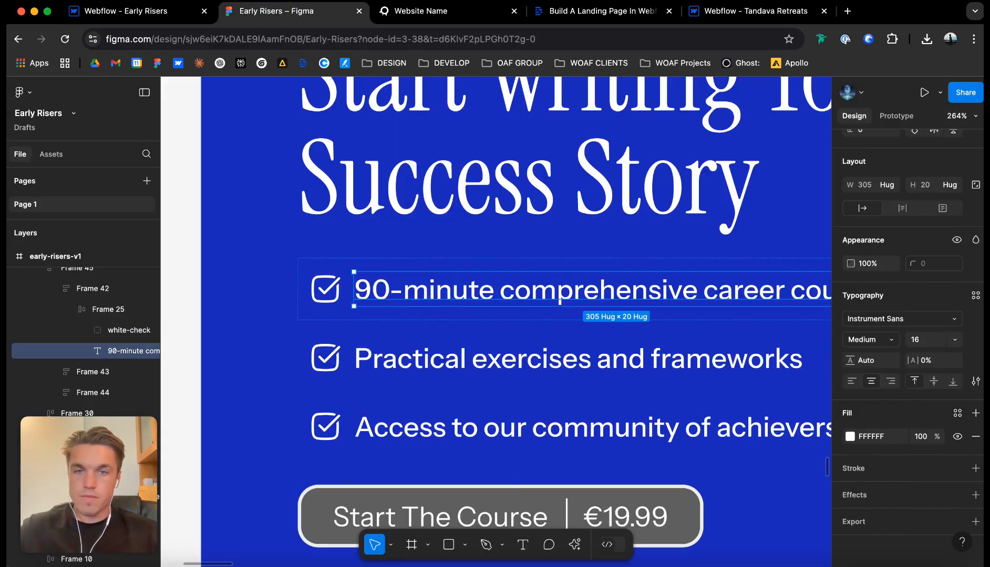
scroll(440, 310, "down", 5)
double_click(447, 299)
key("super+c")
left_click(131, 11)
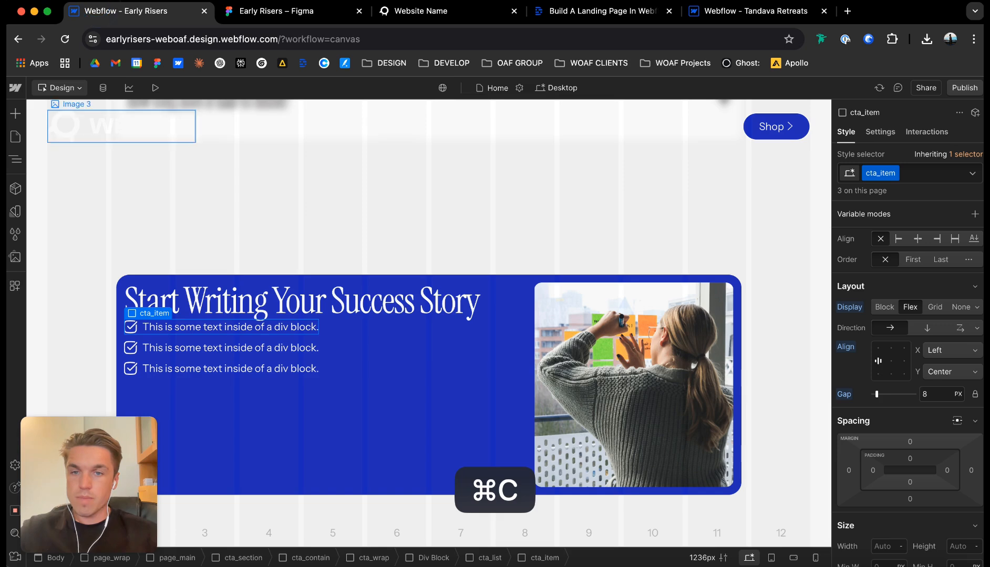
double_click(264, 328)
key("super+v")
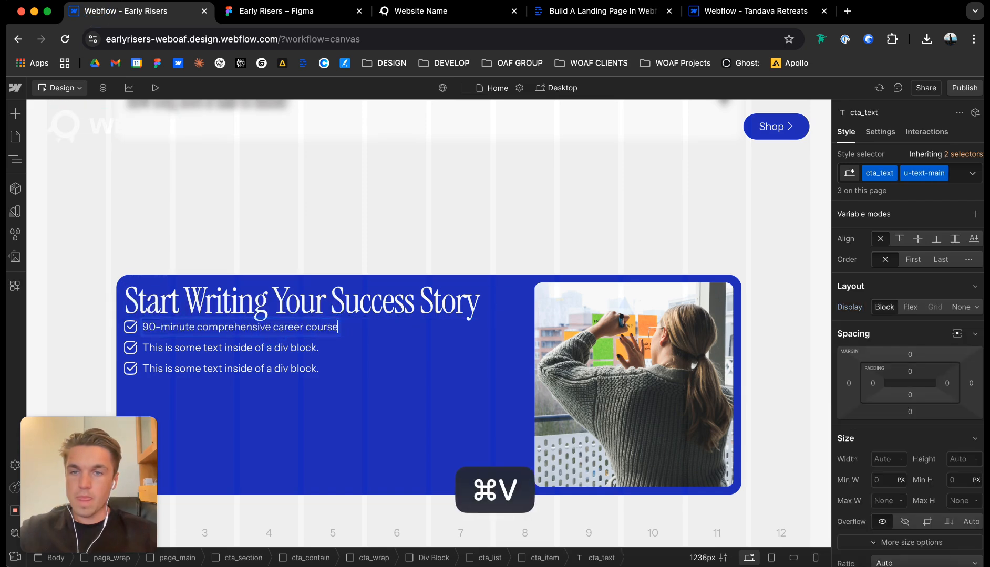
Copy "Practical exercises and frameworks" from Figma and paste it over the second checklist row's text in Webflow.
left_click(268, 11)
double_click(418, 336)
key("super+a")
key("super+c")
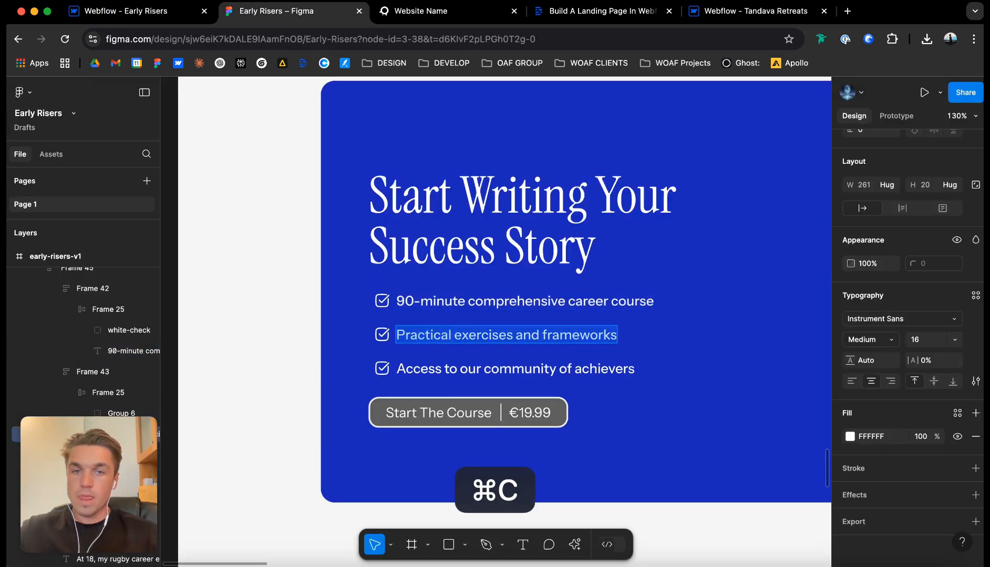
left_click(132, 11)
double_click(280, 347)
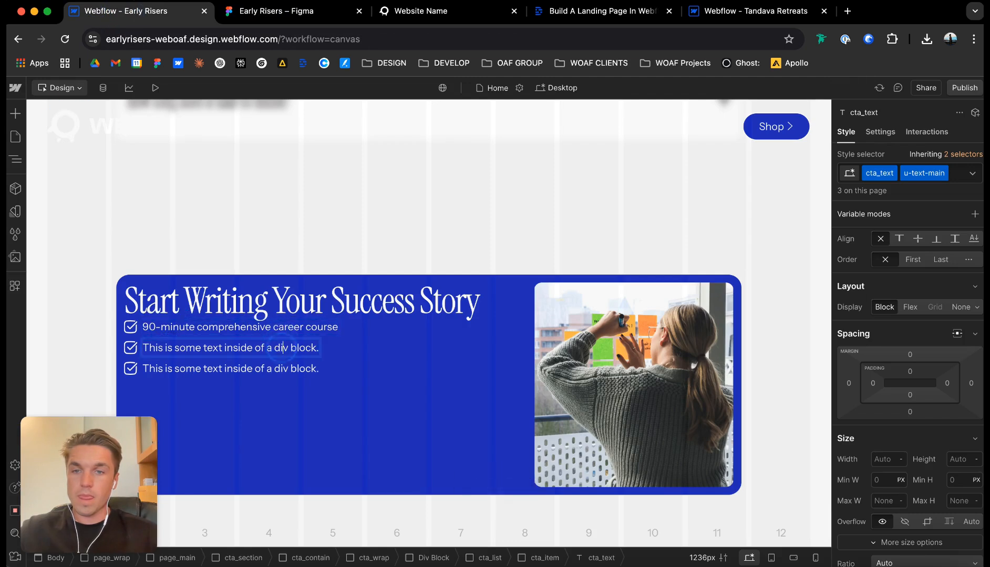
key("super+v")
Copy "Access to our community of achievers" from Figma and paste it over the third checklist row's text in Webflow.
left_click(268, 11)
left_click(446, 369)
double_click(447, 369)
key("super+c")
left_click(132, 11)
double_click(302, 369)
key("super+v")
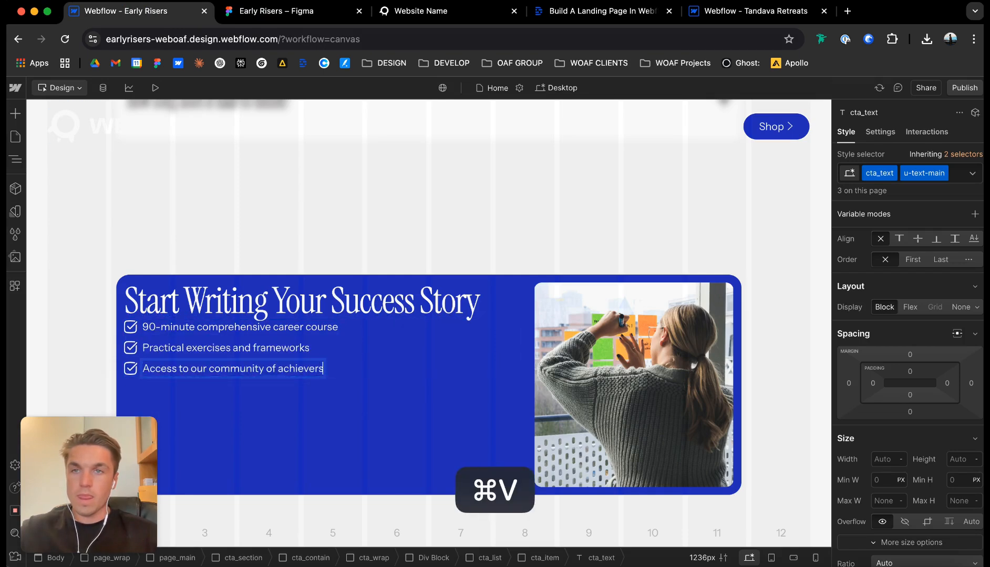
key("Escape")
Set the div block holding the heading and checklist to a vertically centered, left-aligned vertical flex layout with a 16 px gap.
left_click(507, 304)
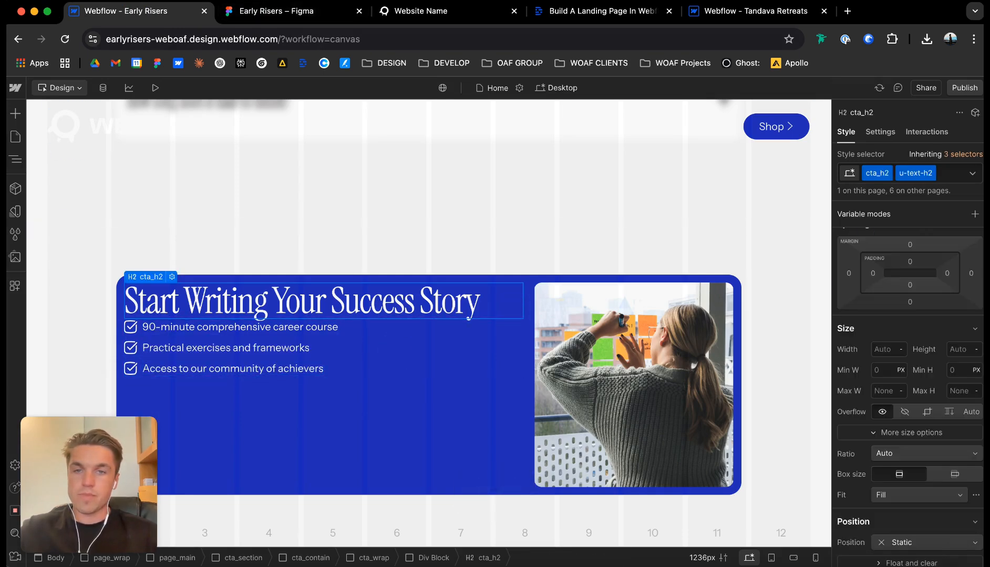
left_click(155, 263)
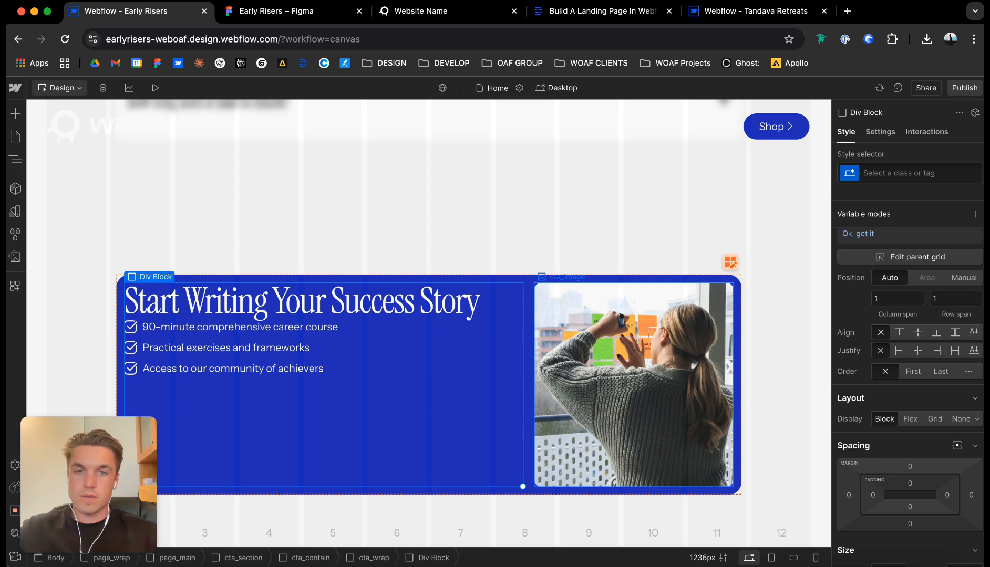
scroll(909, 357, "down", 3)
left_click(909, 270)
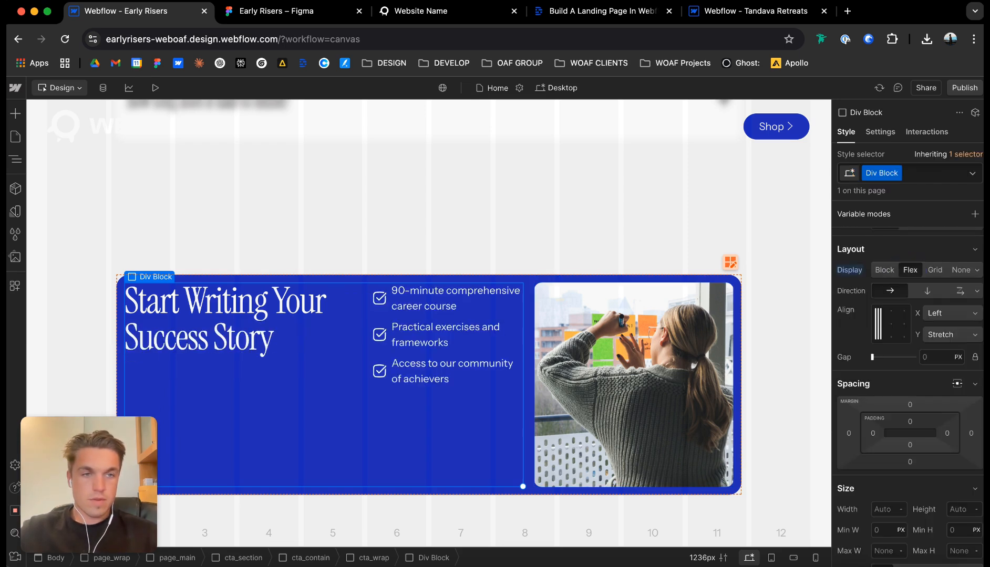
left_click(878, 323)
left_click(913, 289)
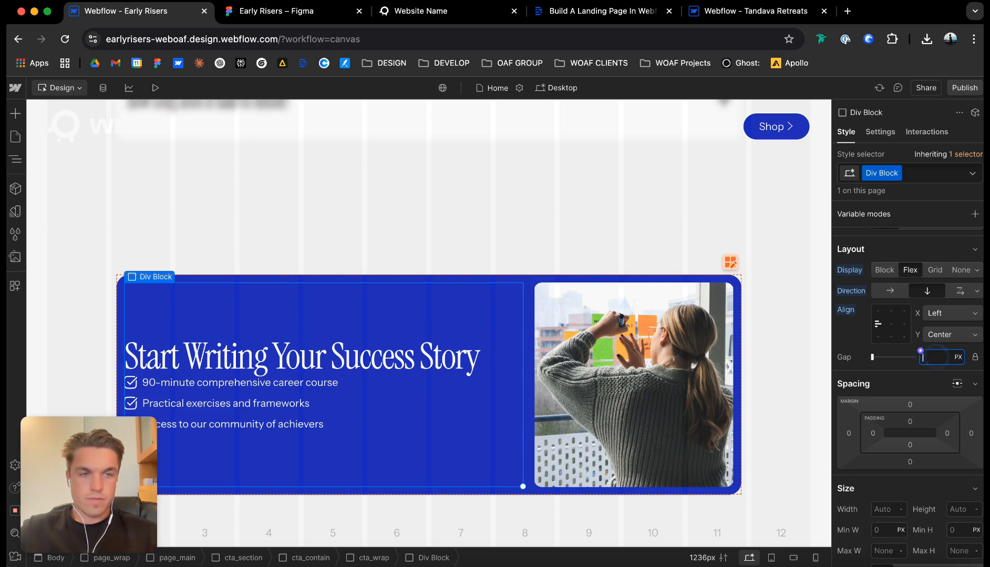
type("32px")
key("Return")
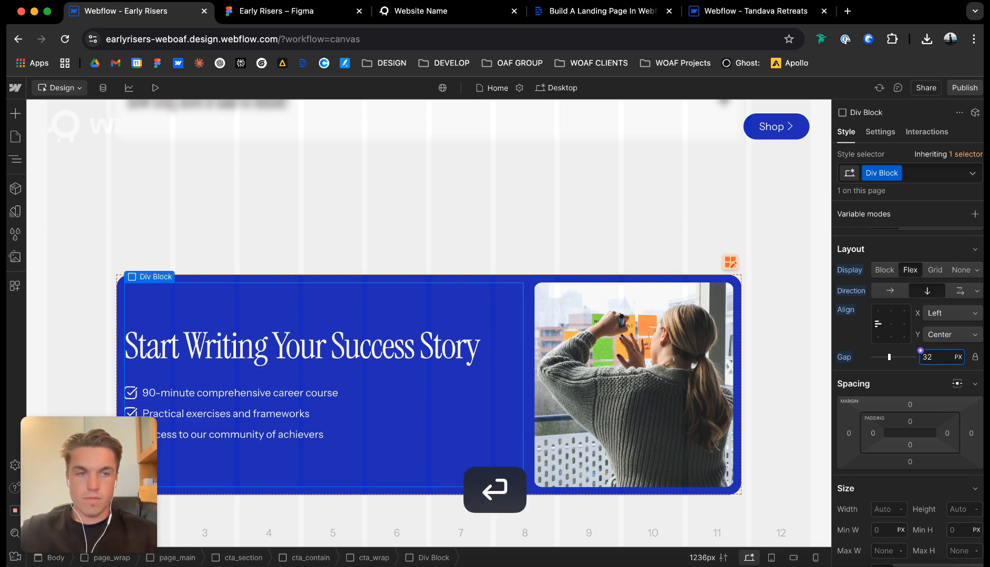
key("BackSpace")
key("BackSpace")
type("16")
key("Return")
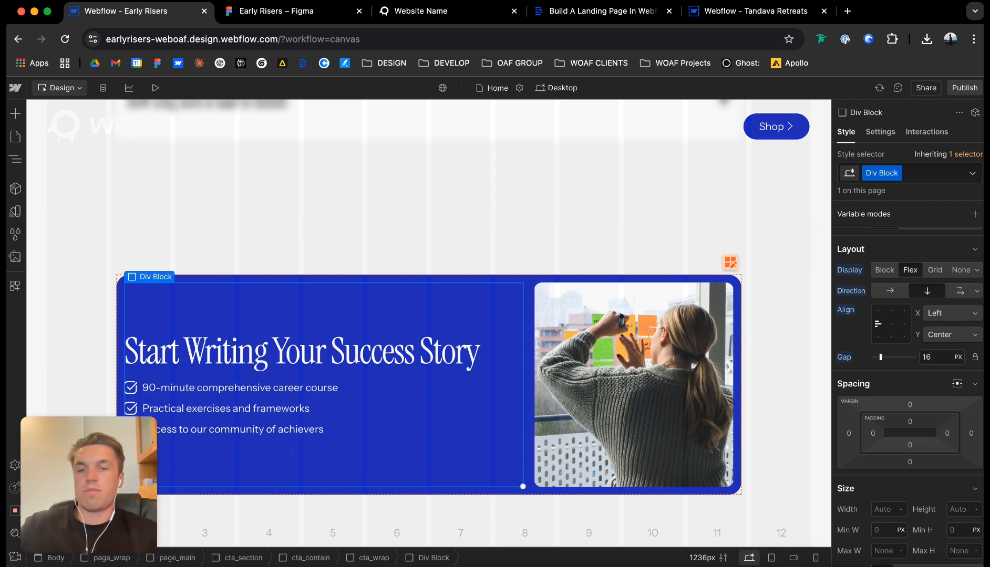
Insert a Button element below the checklist in the card's content div block.
key("super+e")
type("butt")
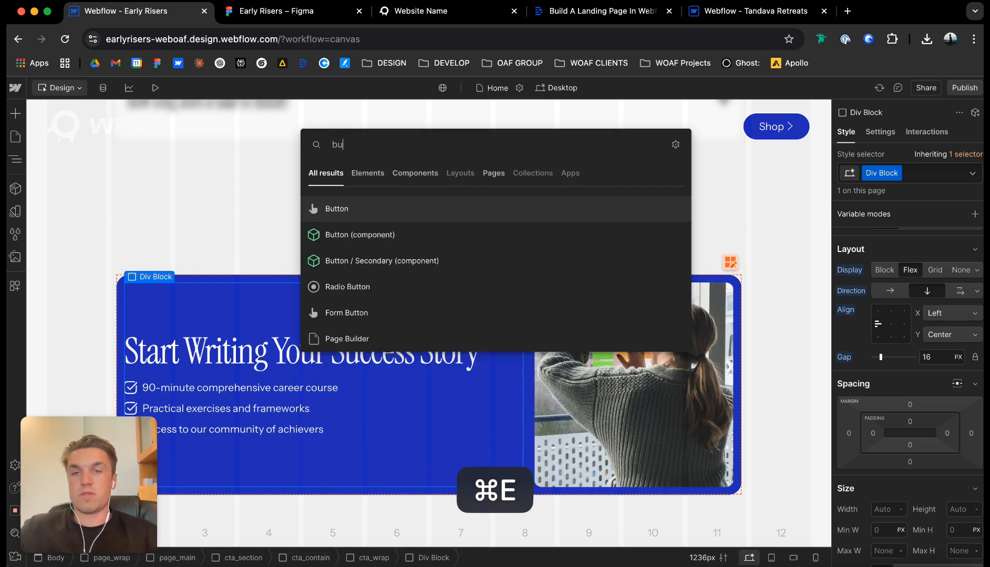
key("Return")
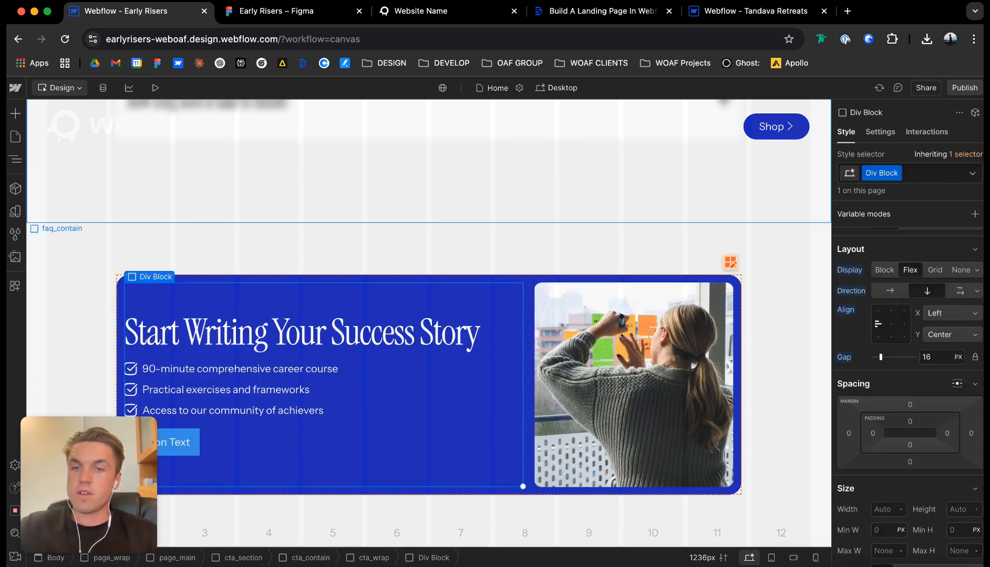
left_click_drag(100, 469, 101, 70)
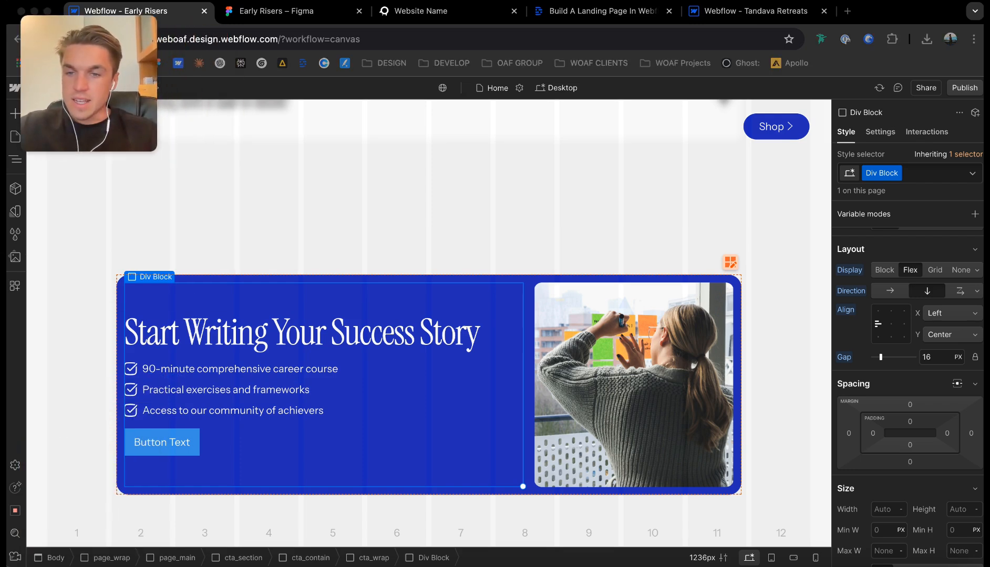
left_click(340, 214)
scroll(340, 213, "up", 2)
scroll(340, 214, "down", 2)
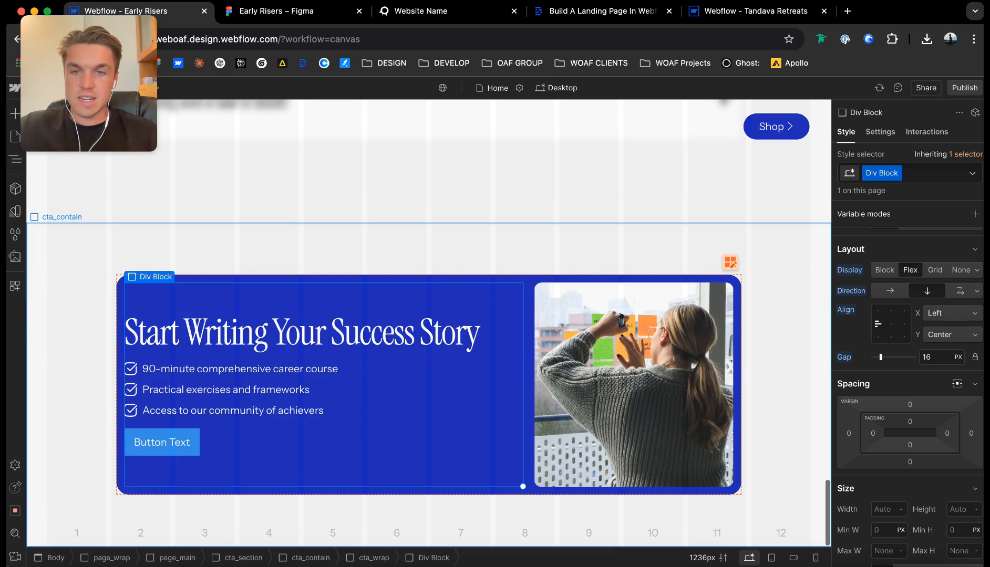
At the Mobile (L) breakpoint, change the cta_wrap card's layout from grid to vertical flex.
left_click(558, 88)
left_click(570, 117)
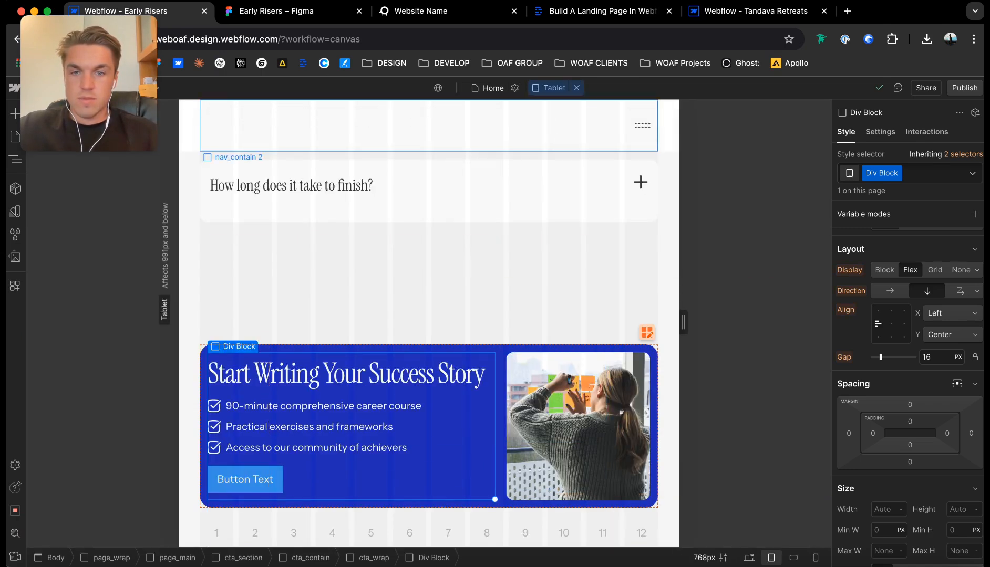
left_click(550, 88)
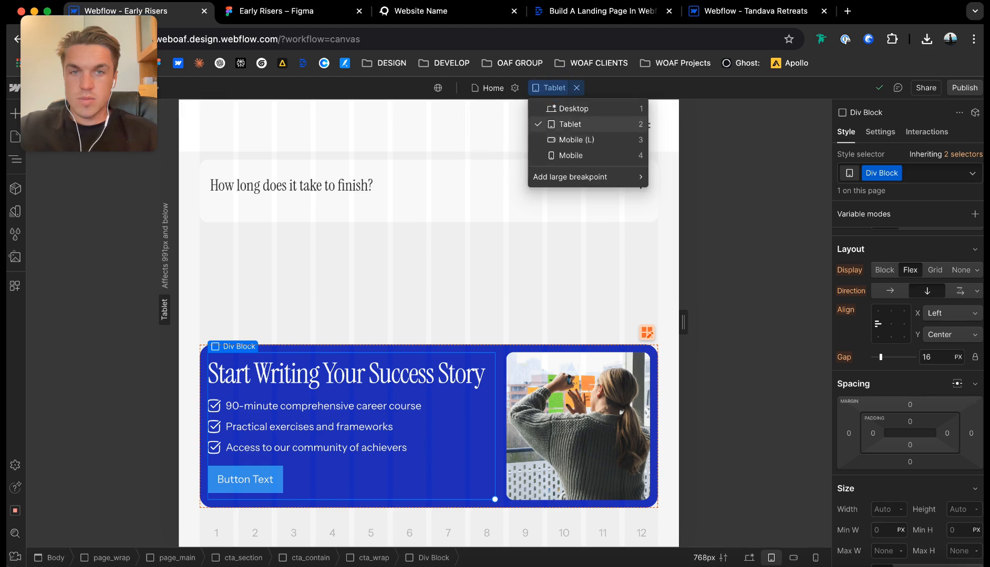
left_click(574, 139)
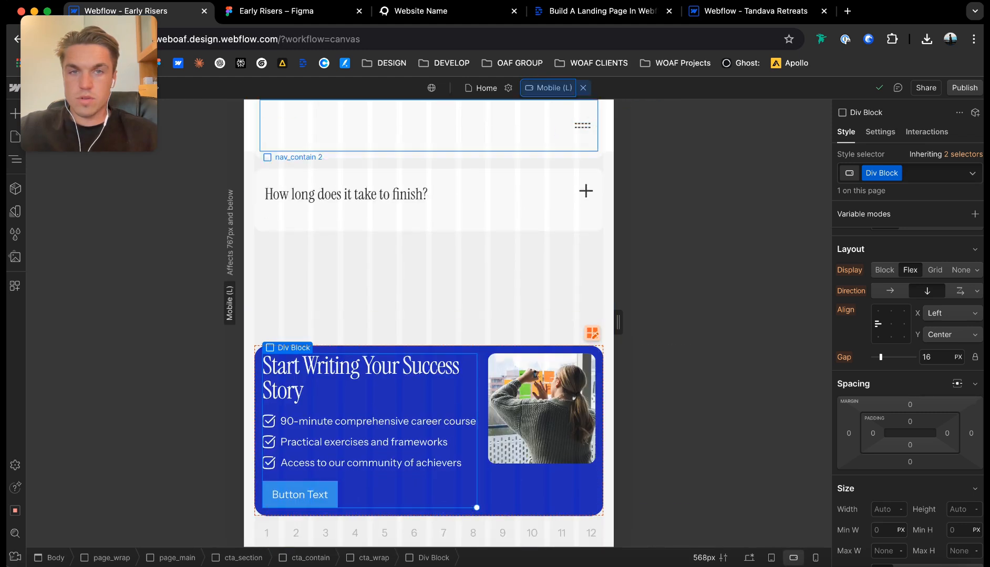
left_click(544, 489)
scroll(909, 389, "up", 4)
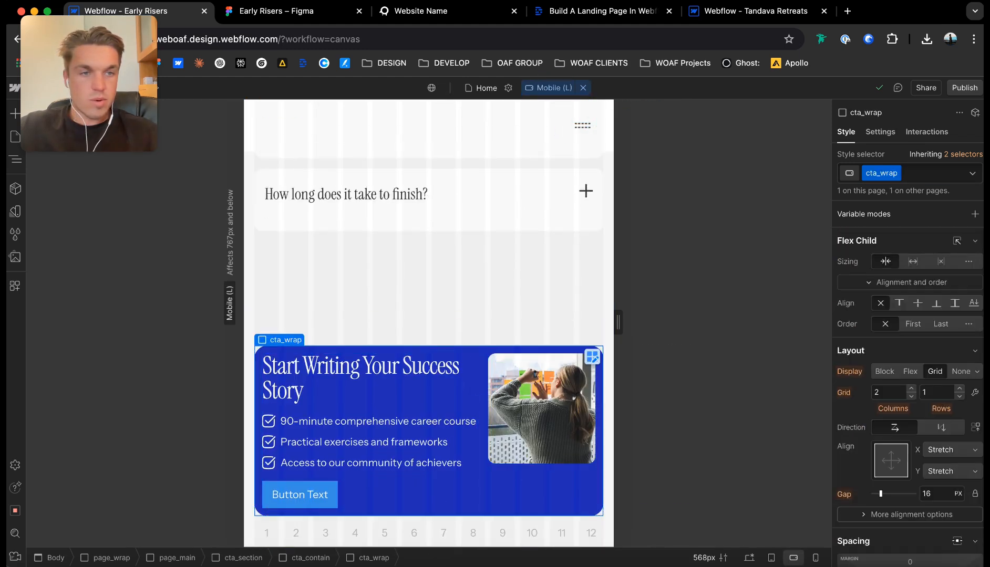
left_click(909, 372)
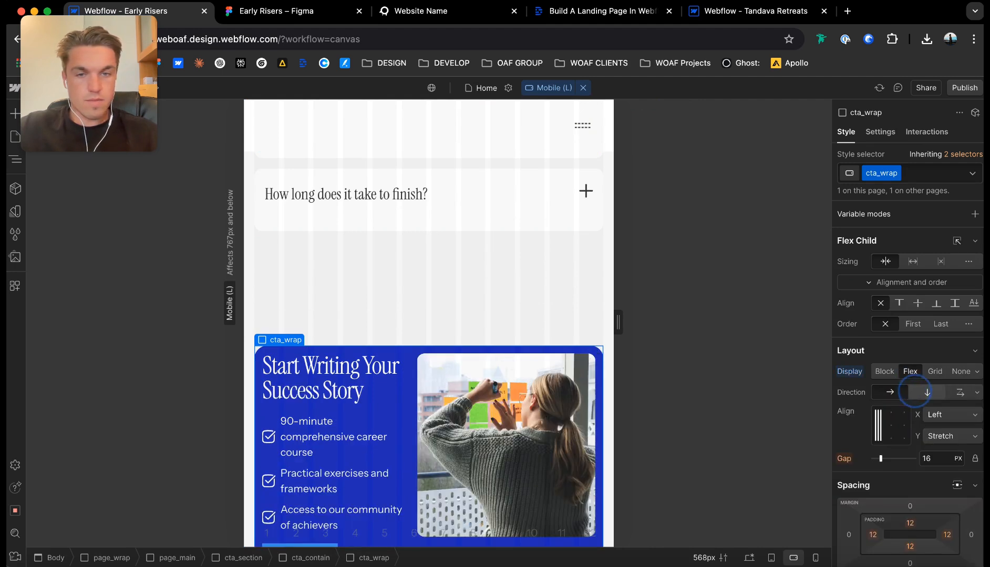
left_click(927, 393)
scroll(429, 323, "down", 5)
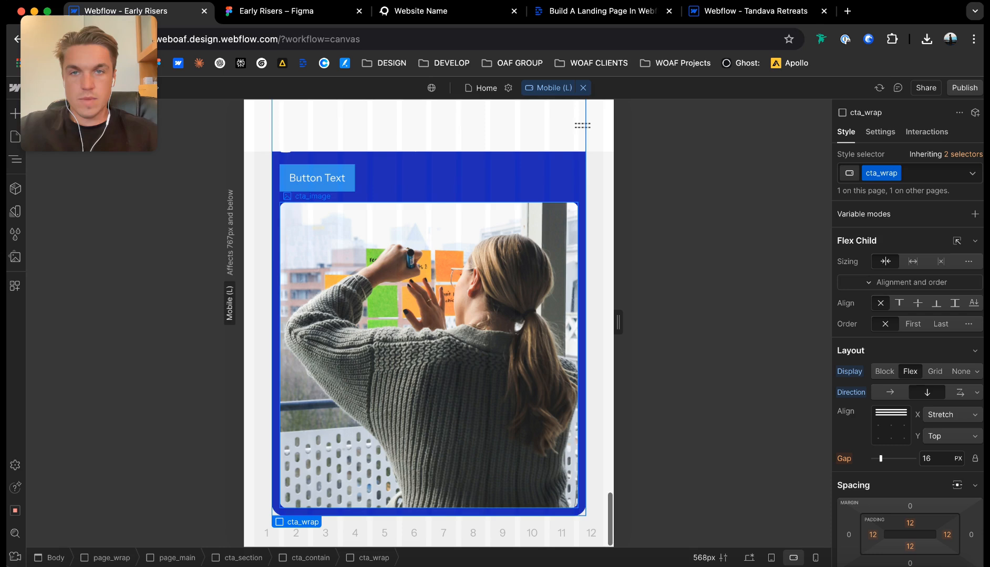
At the Mobile breakpoint, left-align the text of the card's "Start Writing Your Success Story" heading.
left_click(549, 88)
left_click(562, 152)
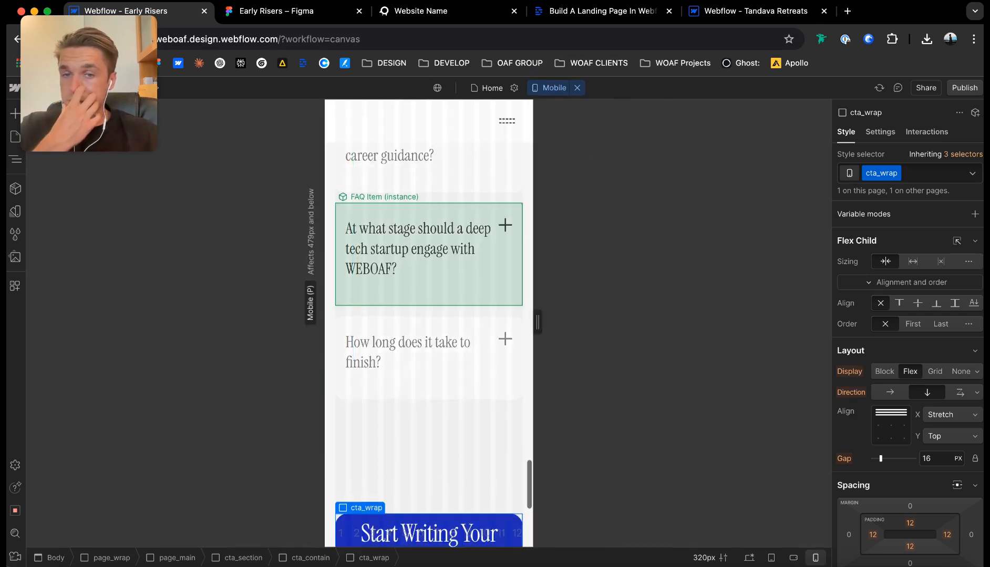
left_click(429, 224)
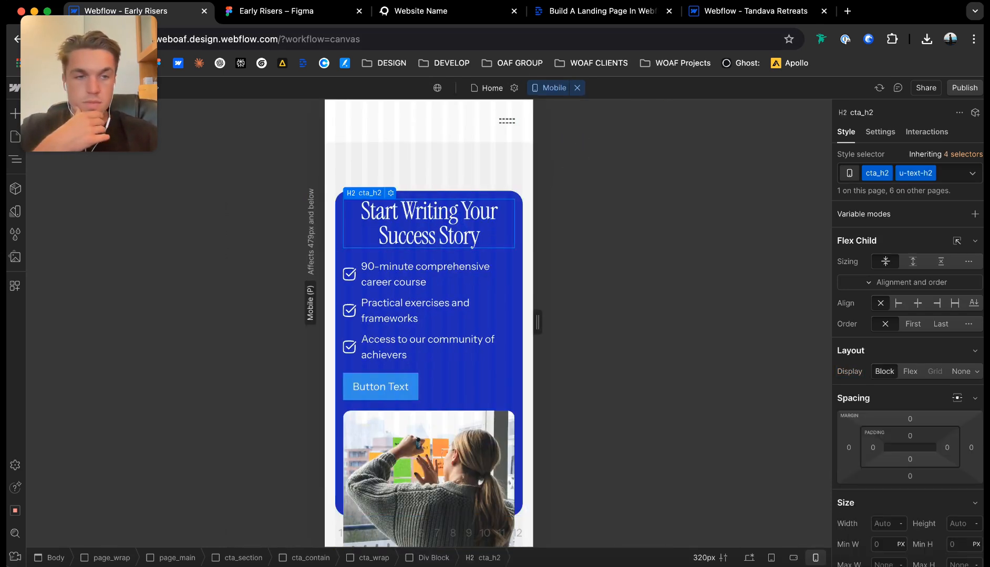
scroll(913, 452, "down", 2)
scroll(913, 451, "down", 6)
left_click(884, 466)
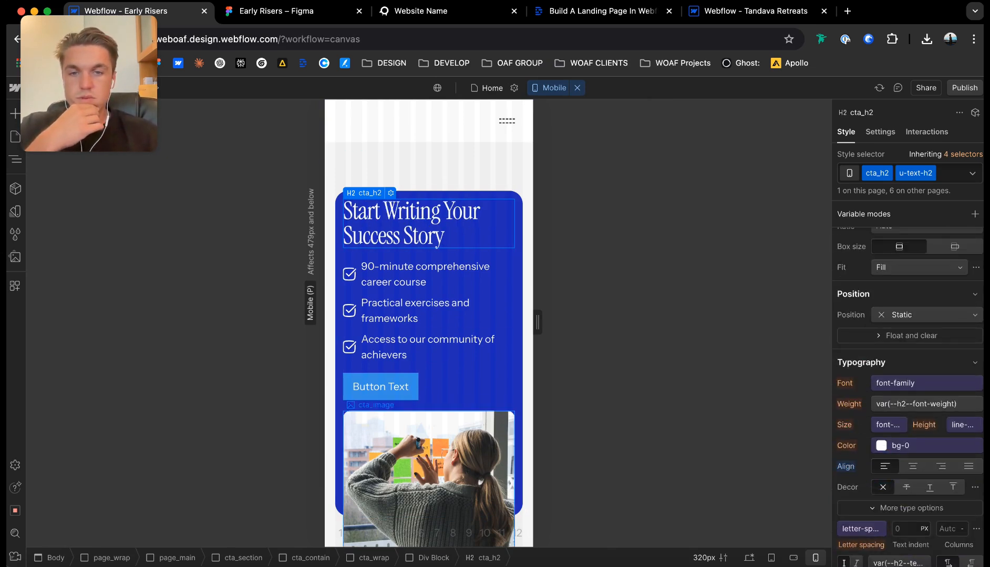
Set the height of cta_wrap to Auto at the Mobile breakpoint.
left_click(518, 406)
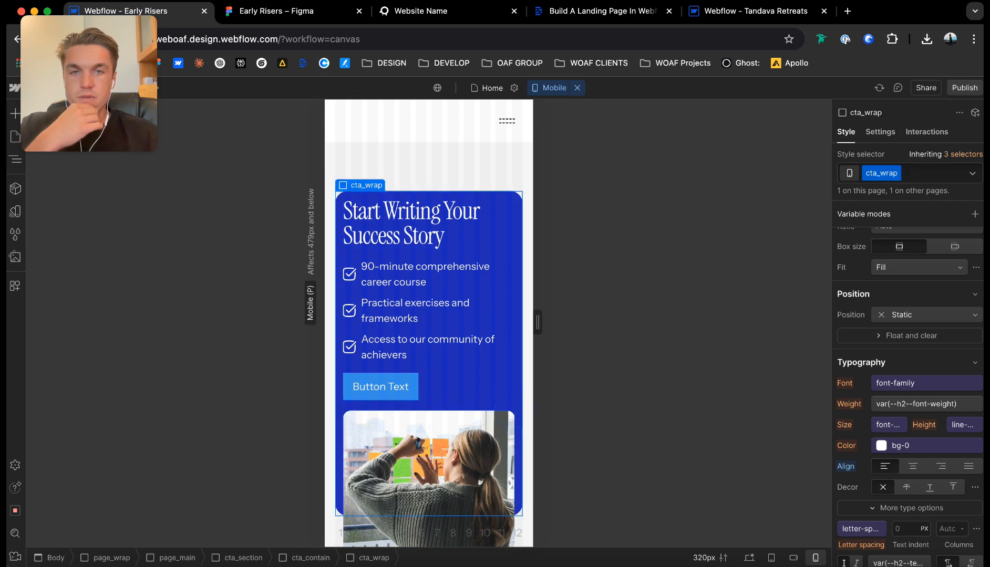
scroll(913, 451, "up", 4)
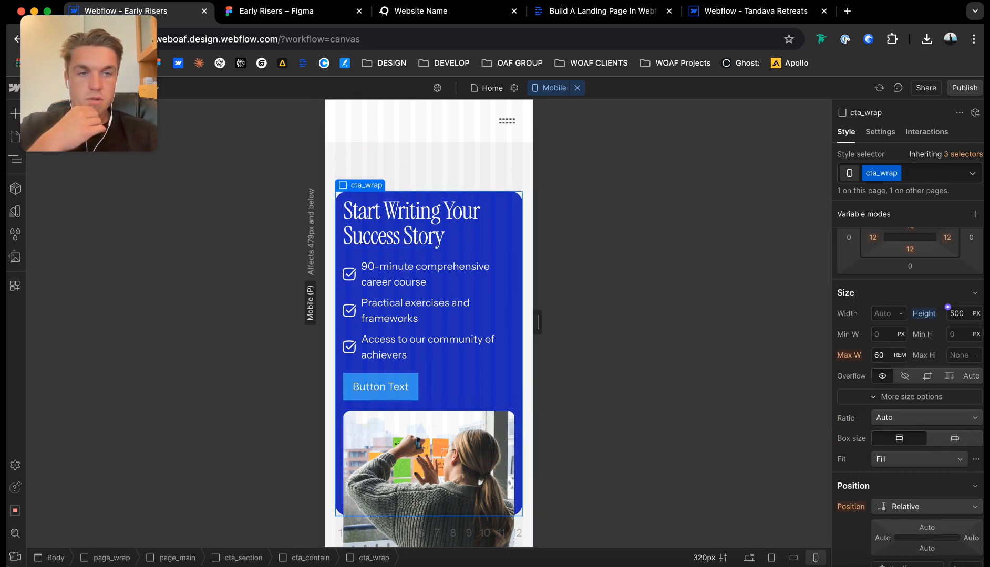
left_click(950, 311)
type("Auto")
key("Return")
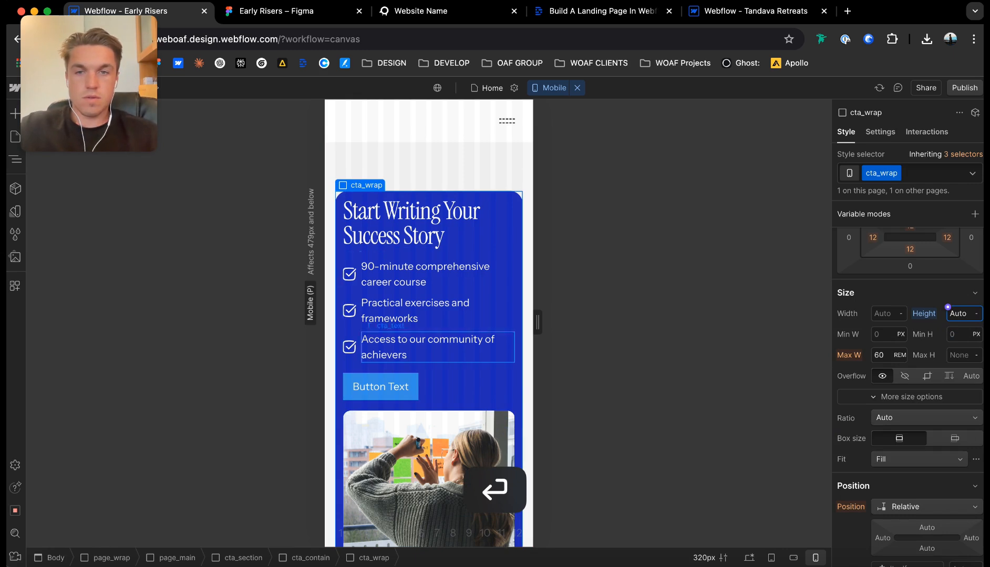
Return to the Desktop breakpoint and publish the site.
left_click(577, 87)
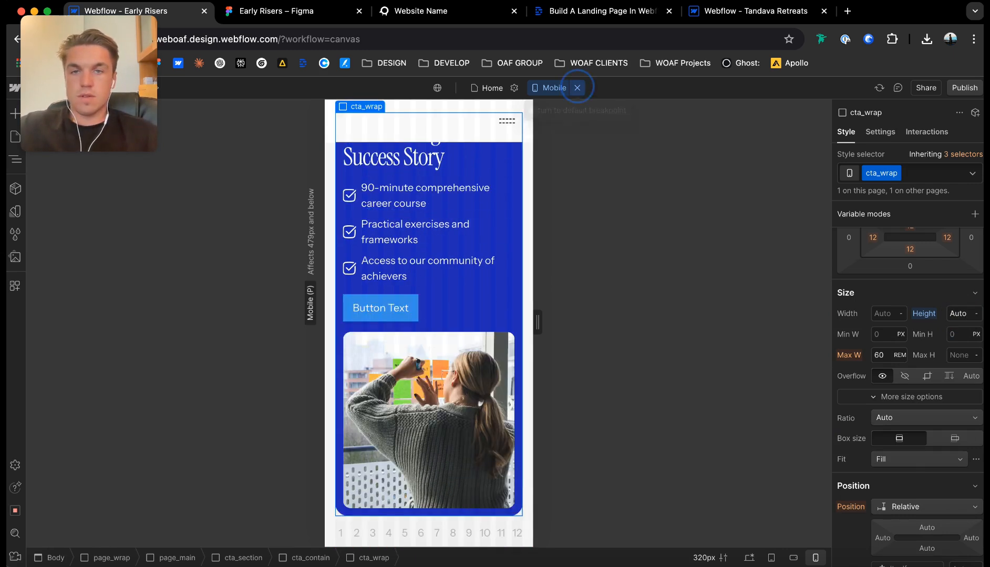
left_click(479, 238)
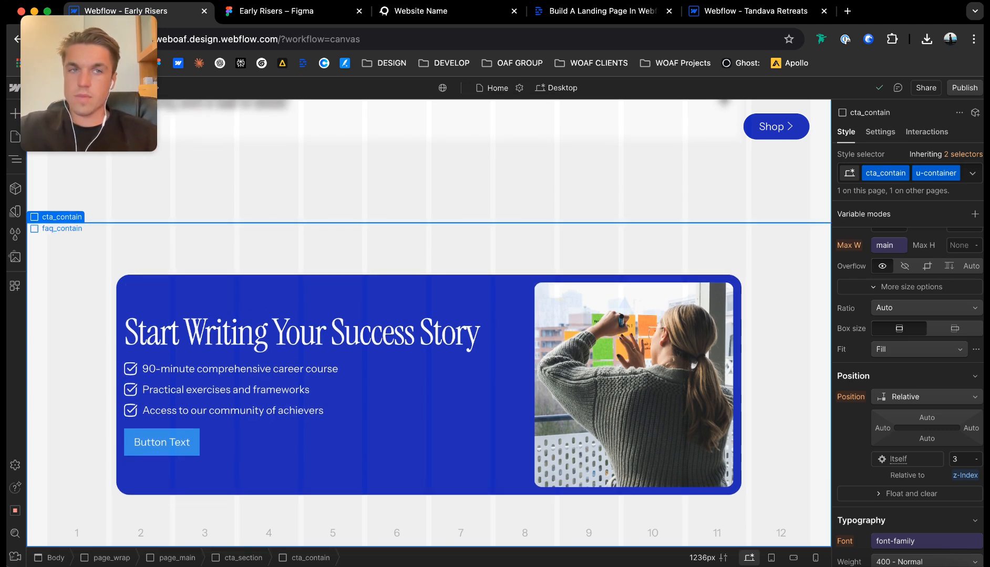
left_click(964, 88)
left_click(885, 272)
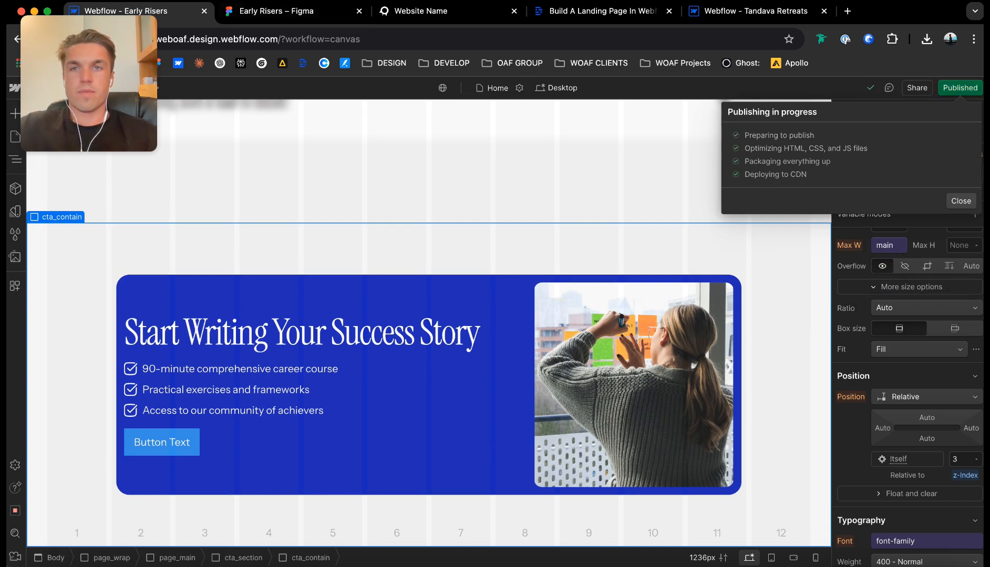
Reload the published Early Risers page and review its sections from the hero down to the call-to-action card.
left_click(469, 13)
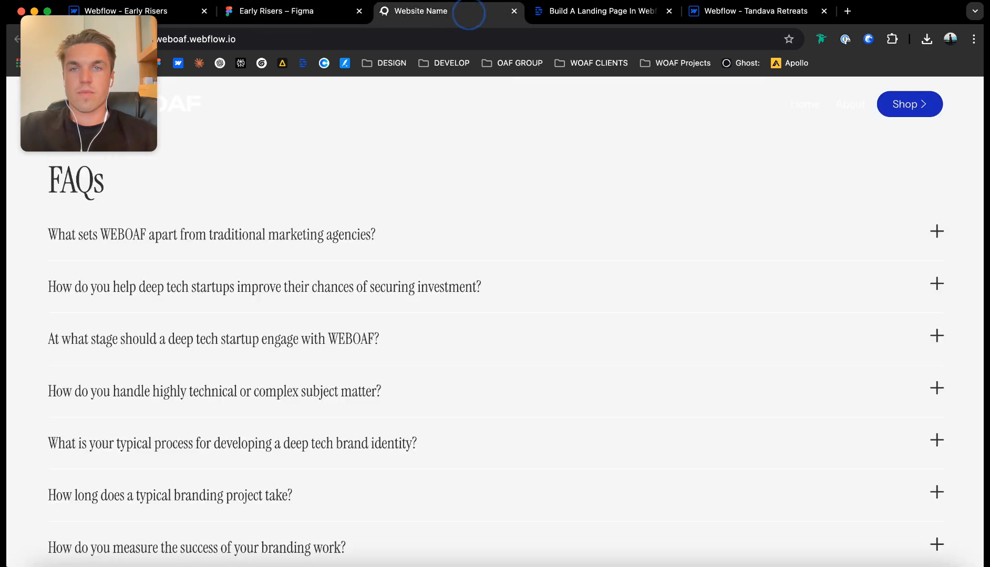
left_click(65, 41)
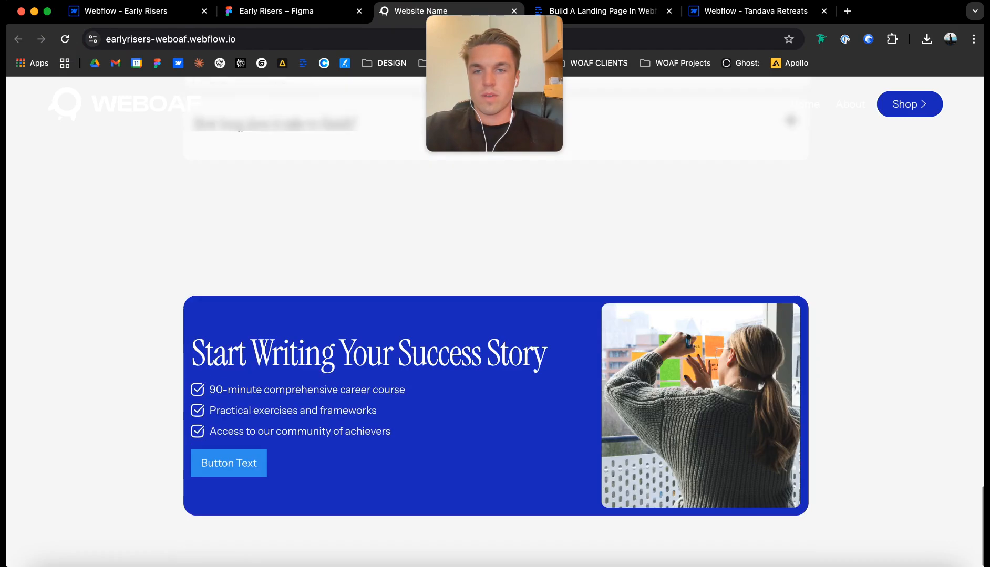
scroll(496, 322, "up", 20)
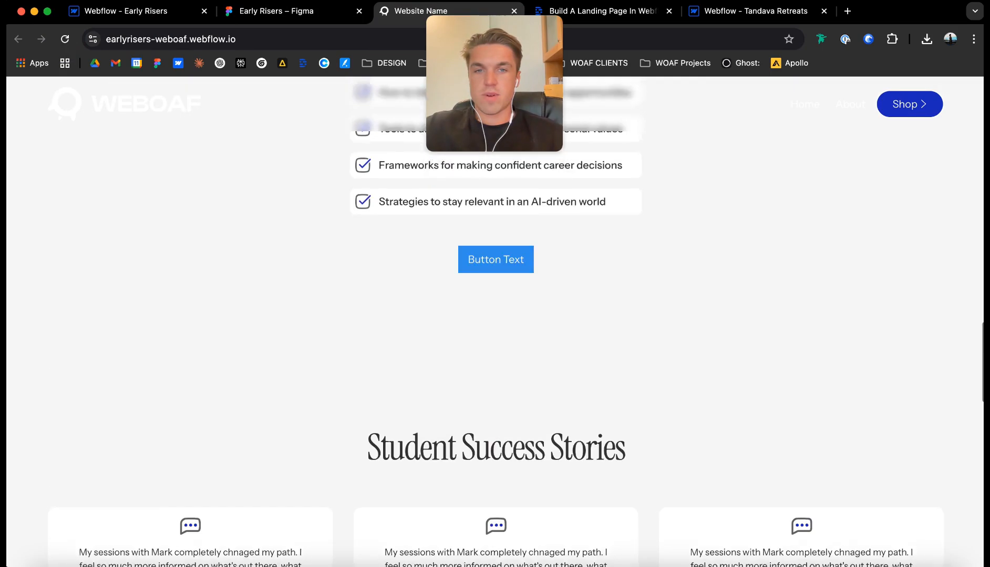
scroll(496, 322, "up", 10)
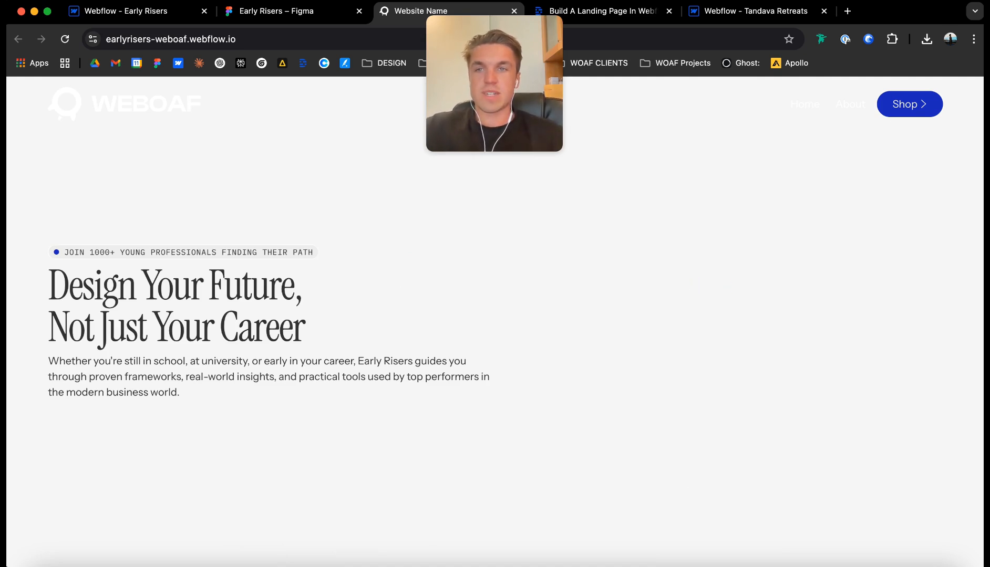
scroll(495, 321, "down", 5)
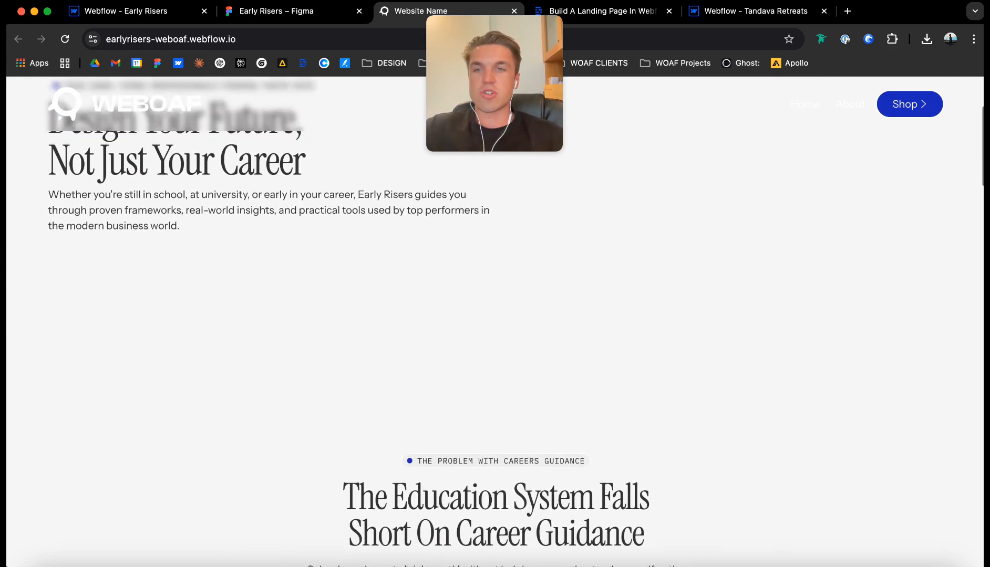
scroll(496, 322, "up", 5)
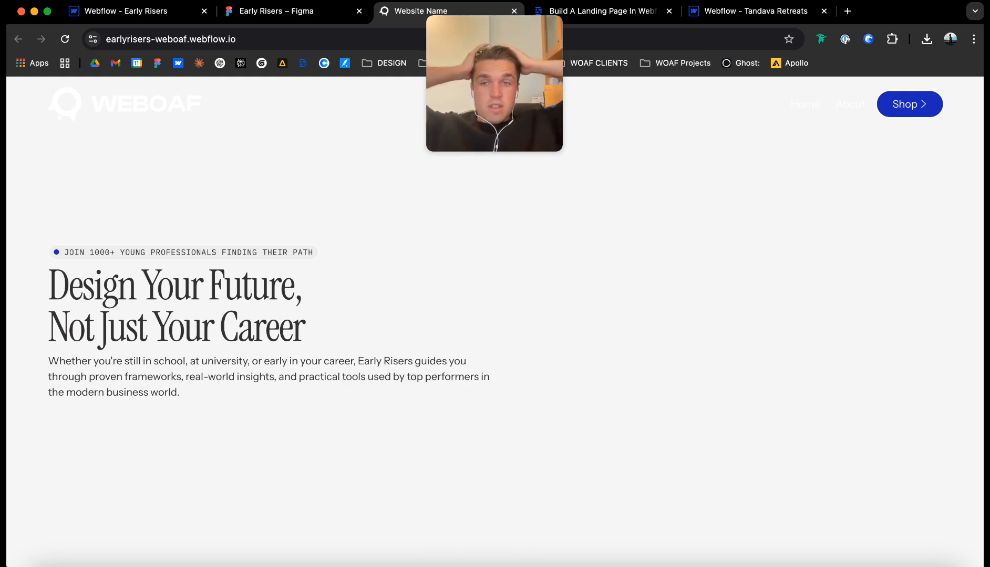
scroll(496, 321, "down", 10)
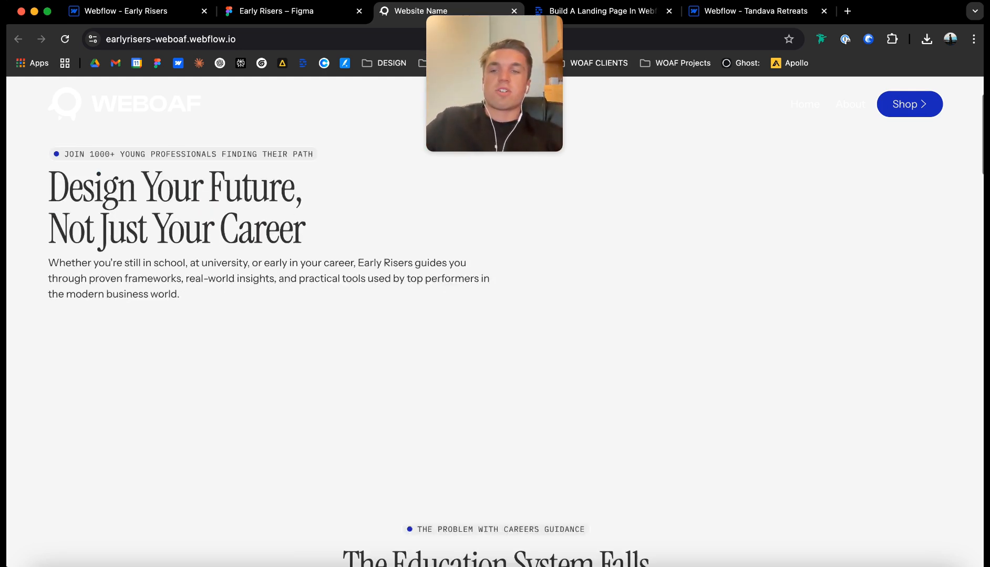
scroll(495, 322, "down", 3)
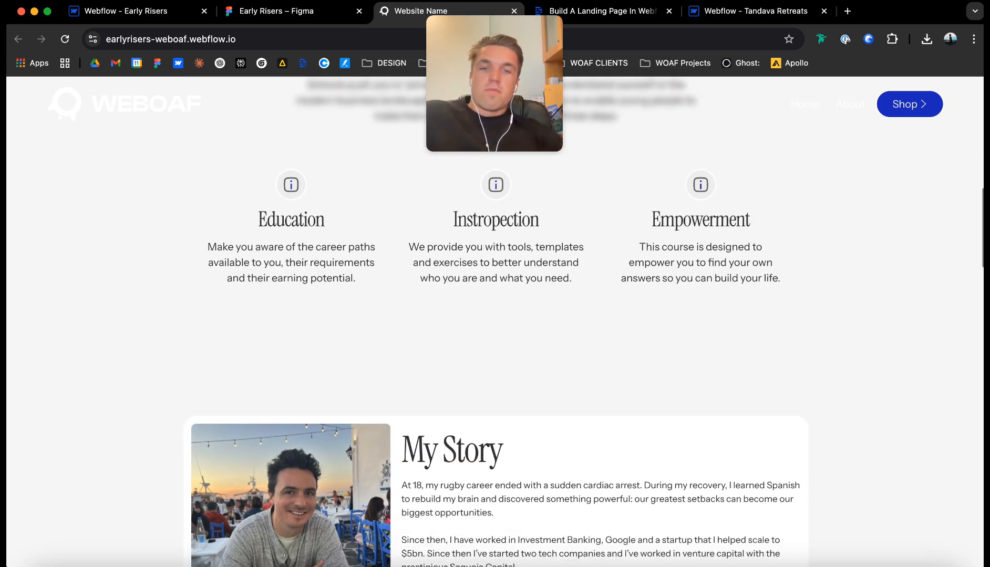
scroll(496, 321, "down", 14)
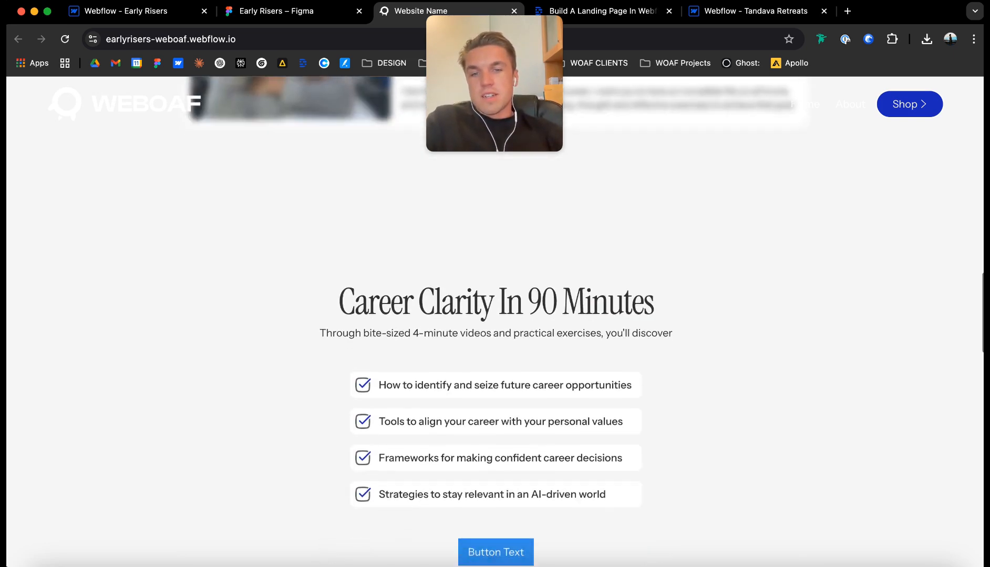
scroll(495, 322, "down", 11)
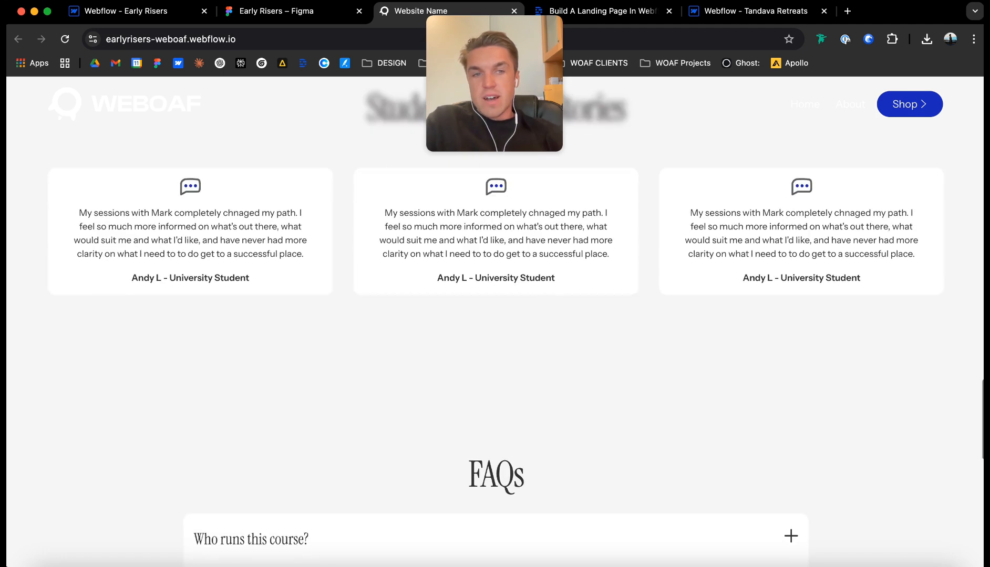
scroll(495, 322, "down", 8)
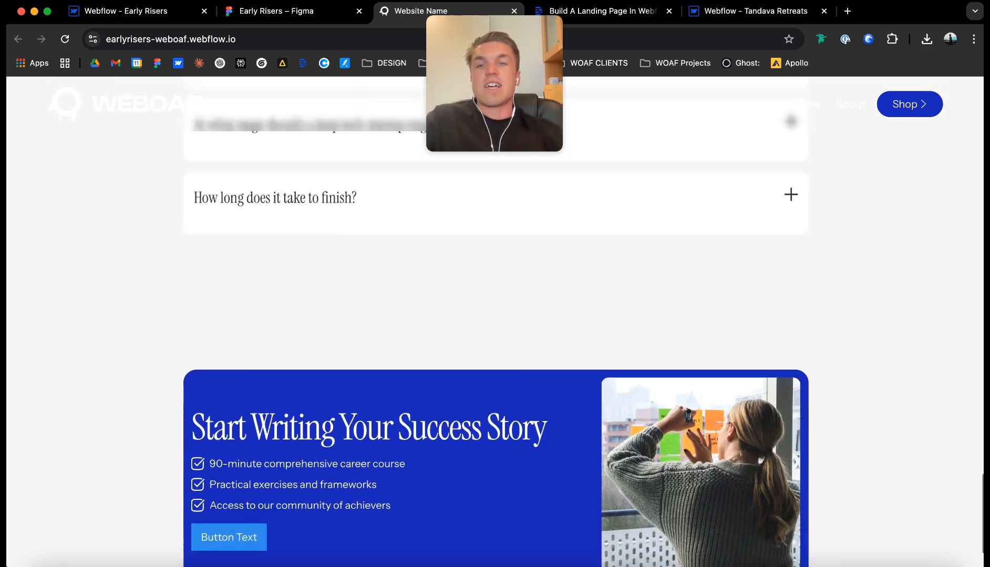